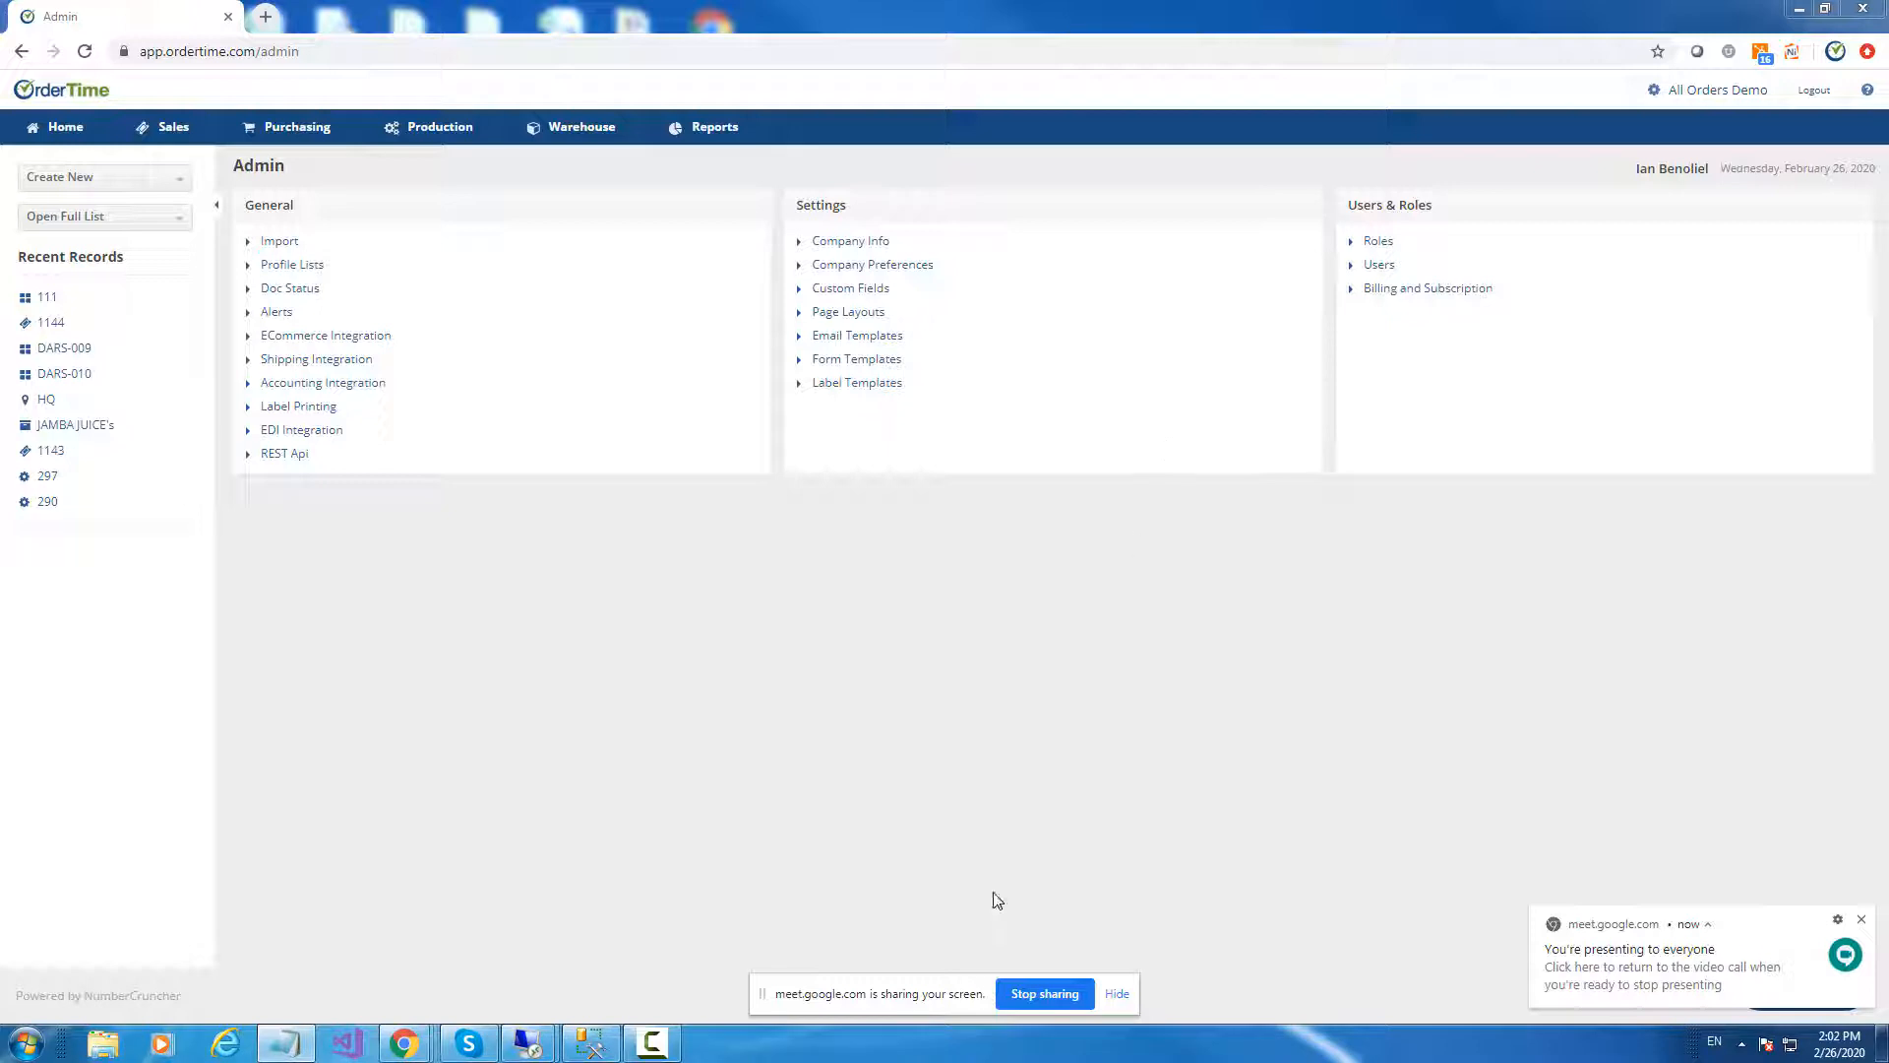
Open the Label Printing integration page from Admin > General
{"action": "left_click_drag", "start_coordinate": [918, 994], "coordinate": [1888, 861]}
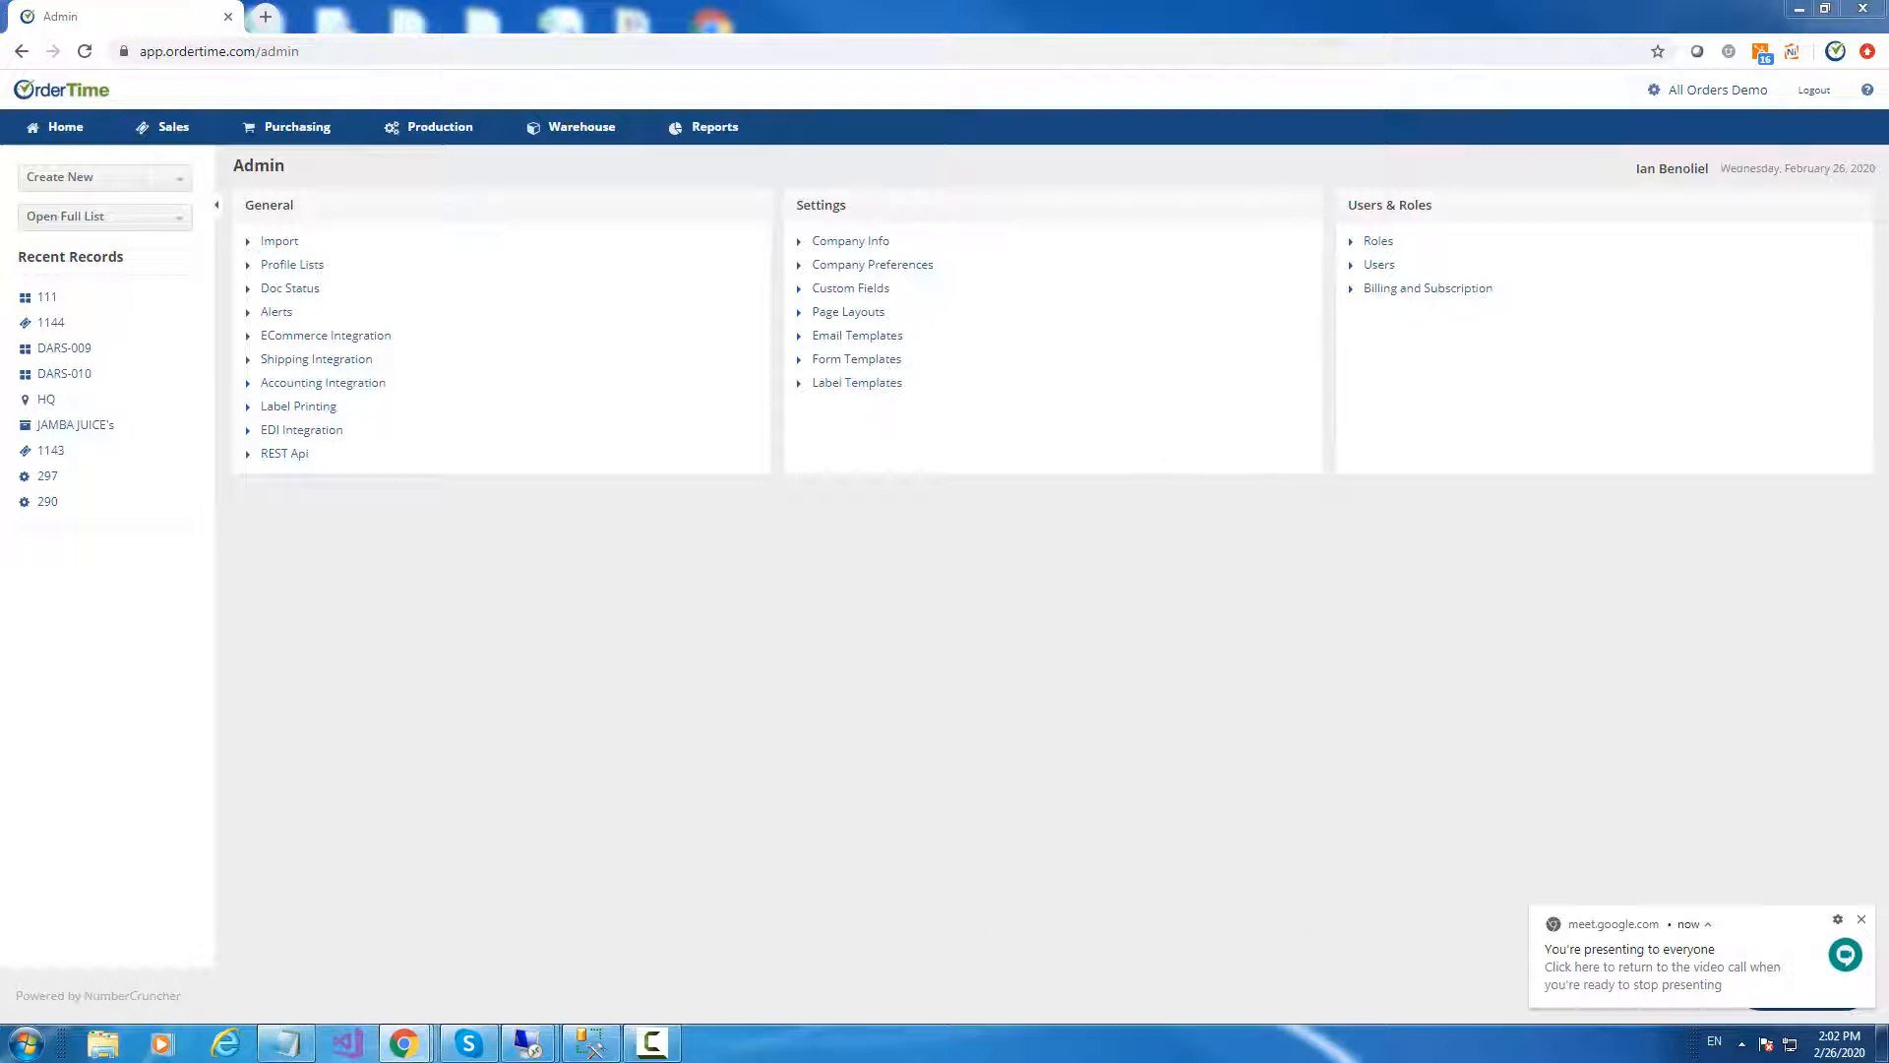
{"action": "left_click", "coordinate": [1860, 919]}
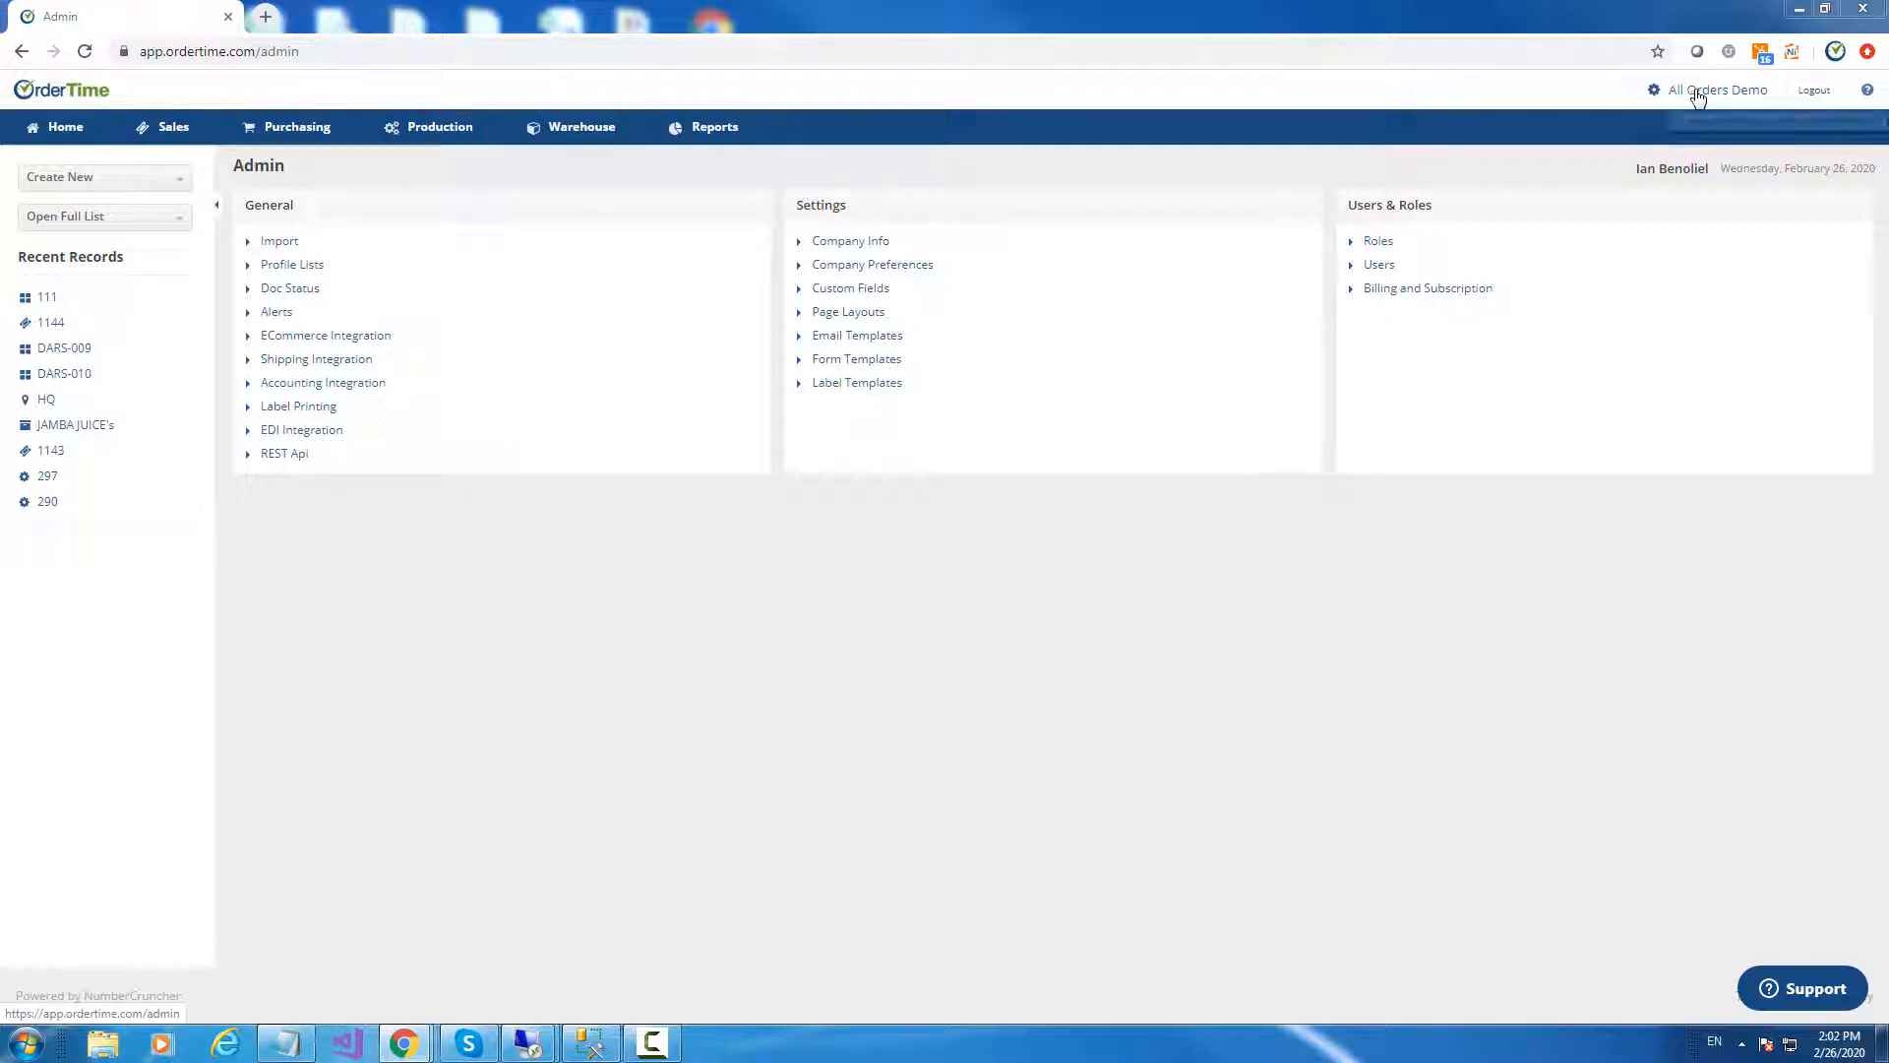
{"action": "left_click", "coordinate": [319, 412]}
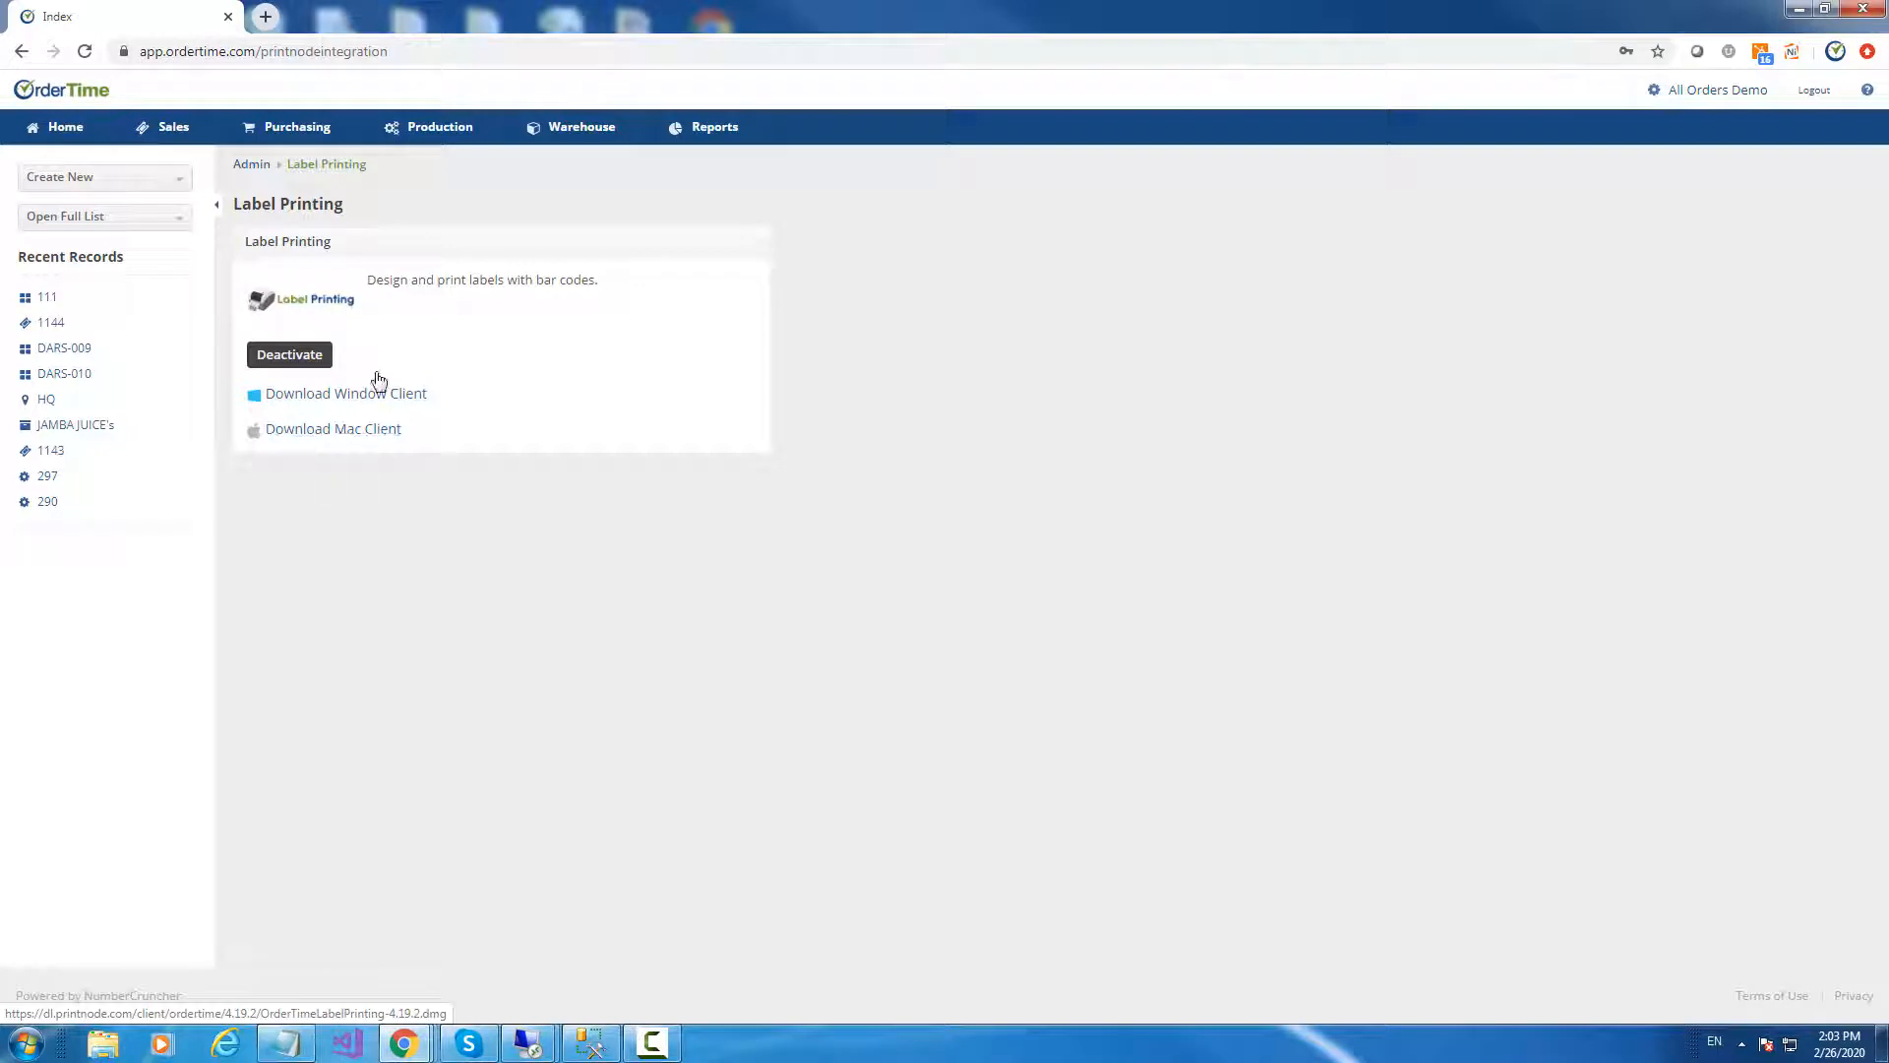
{"action": "left_click", "coordinate": [1741, 1045]}
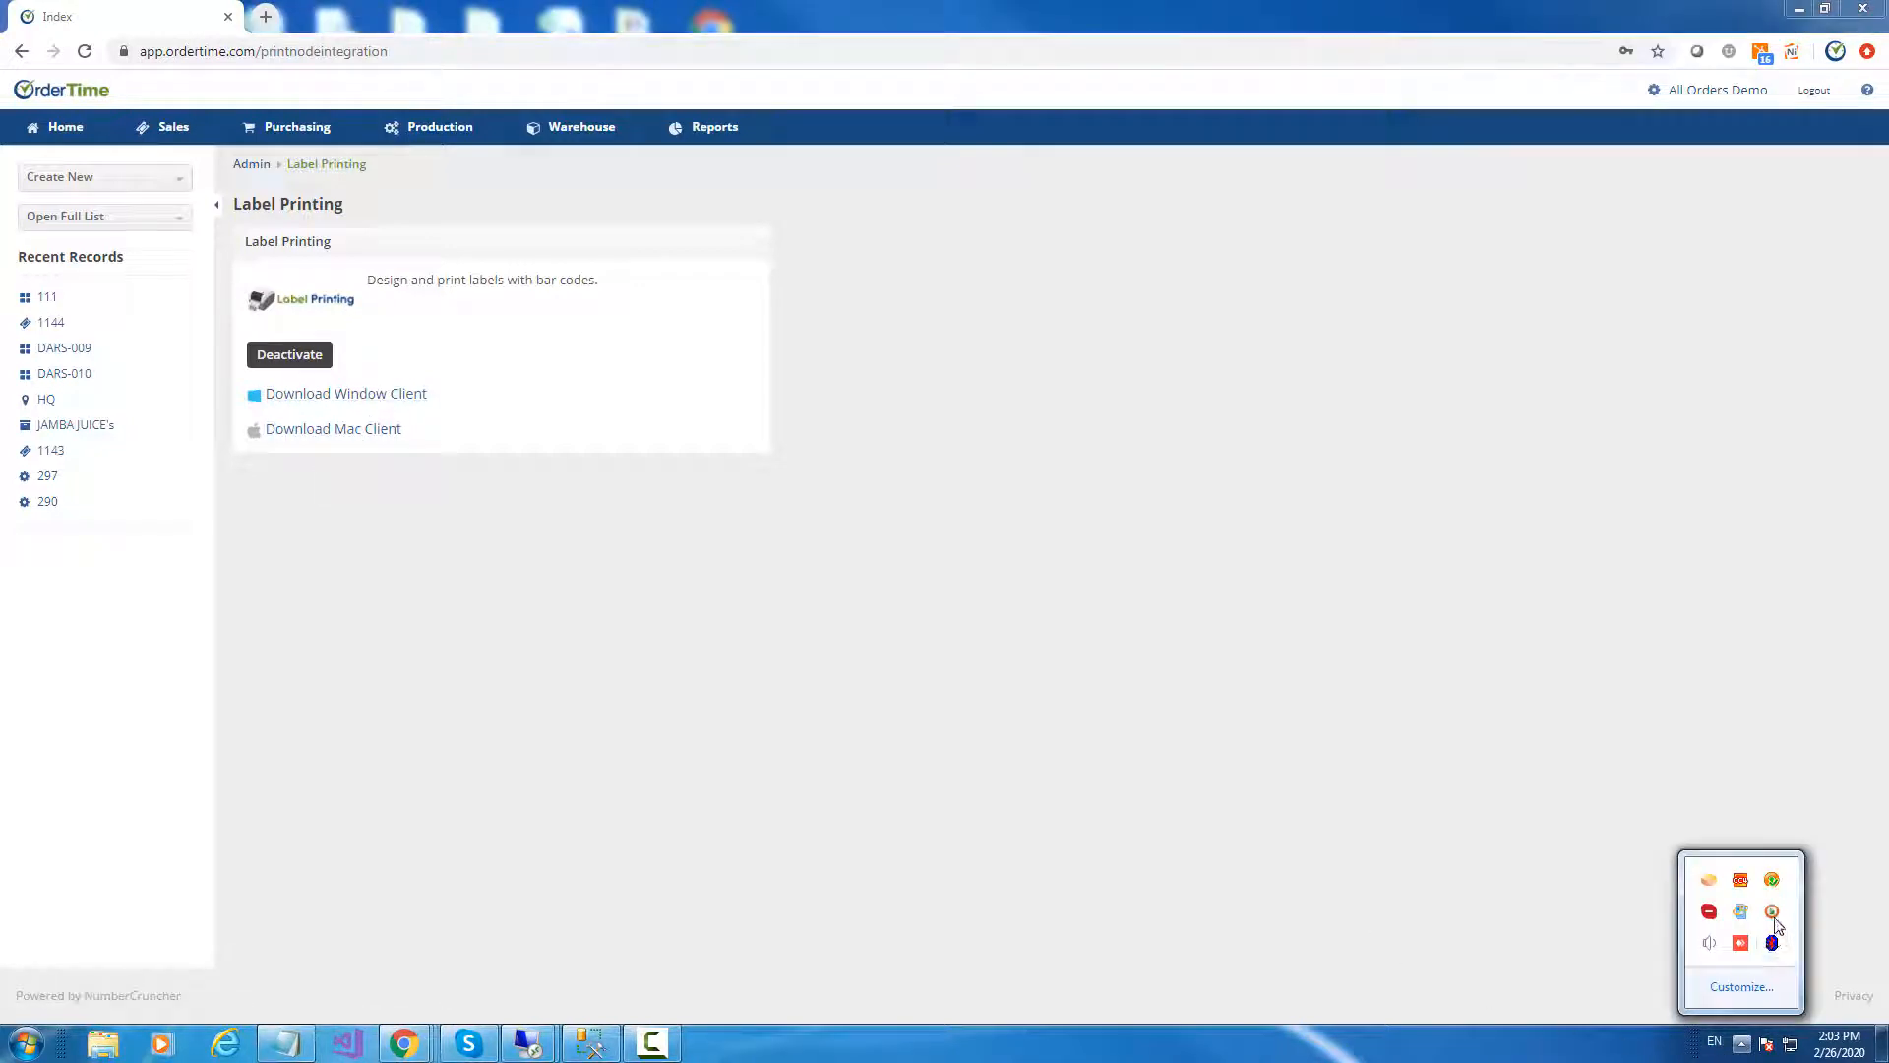
{"action": "left_click", "coordinate": [1773, 913]}
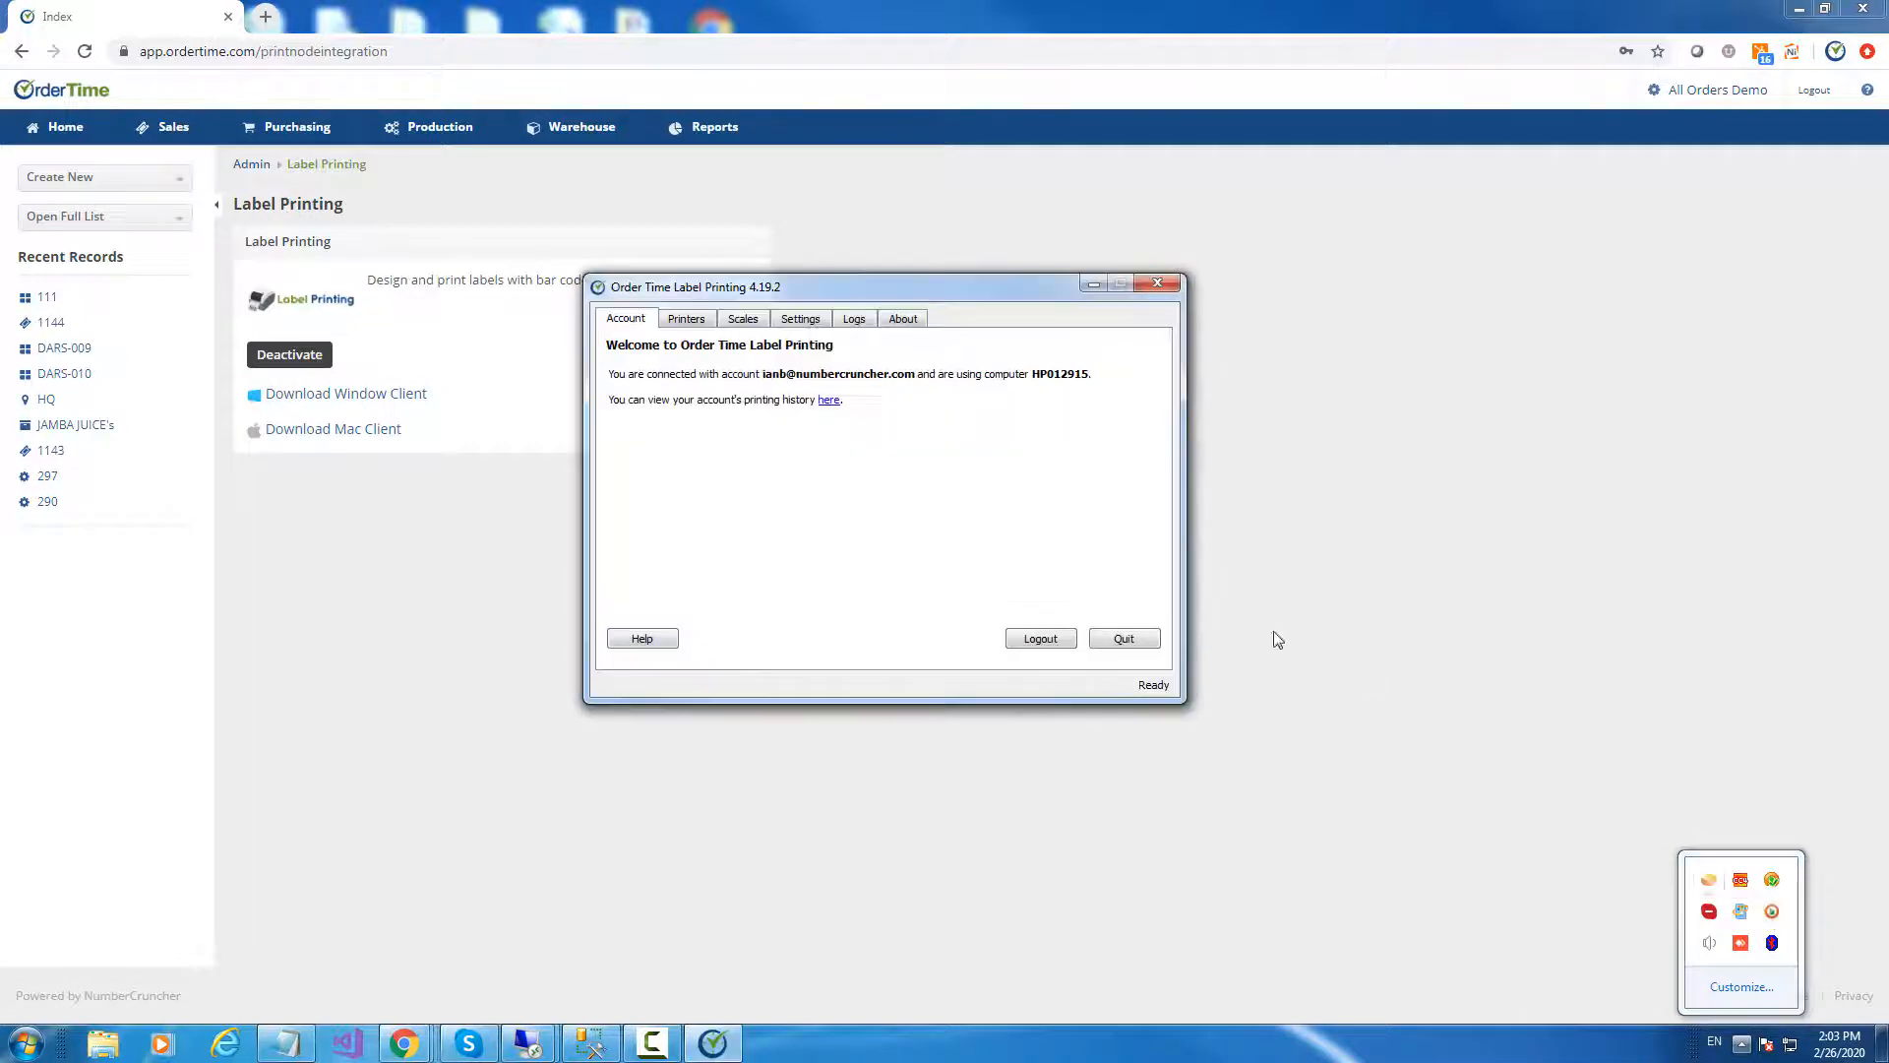
{"action": "left_click", "coordinate": [682, 319]}
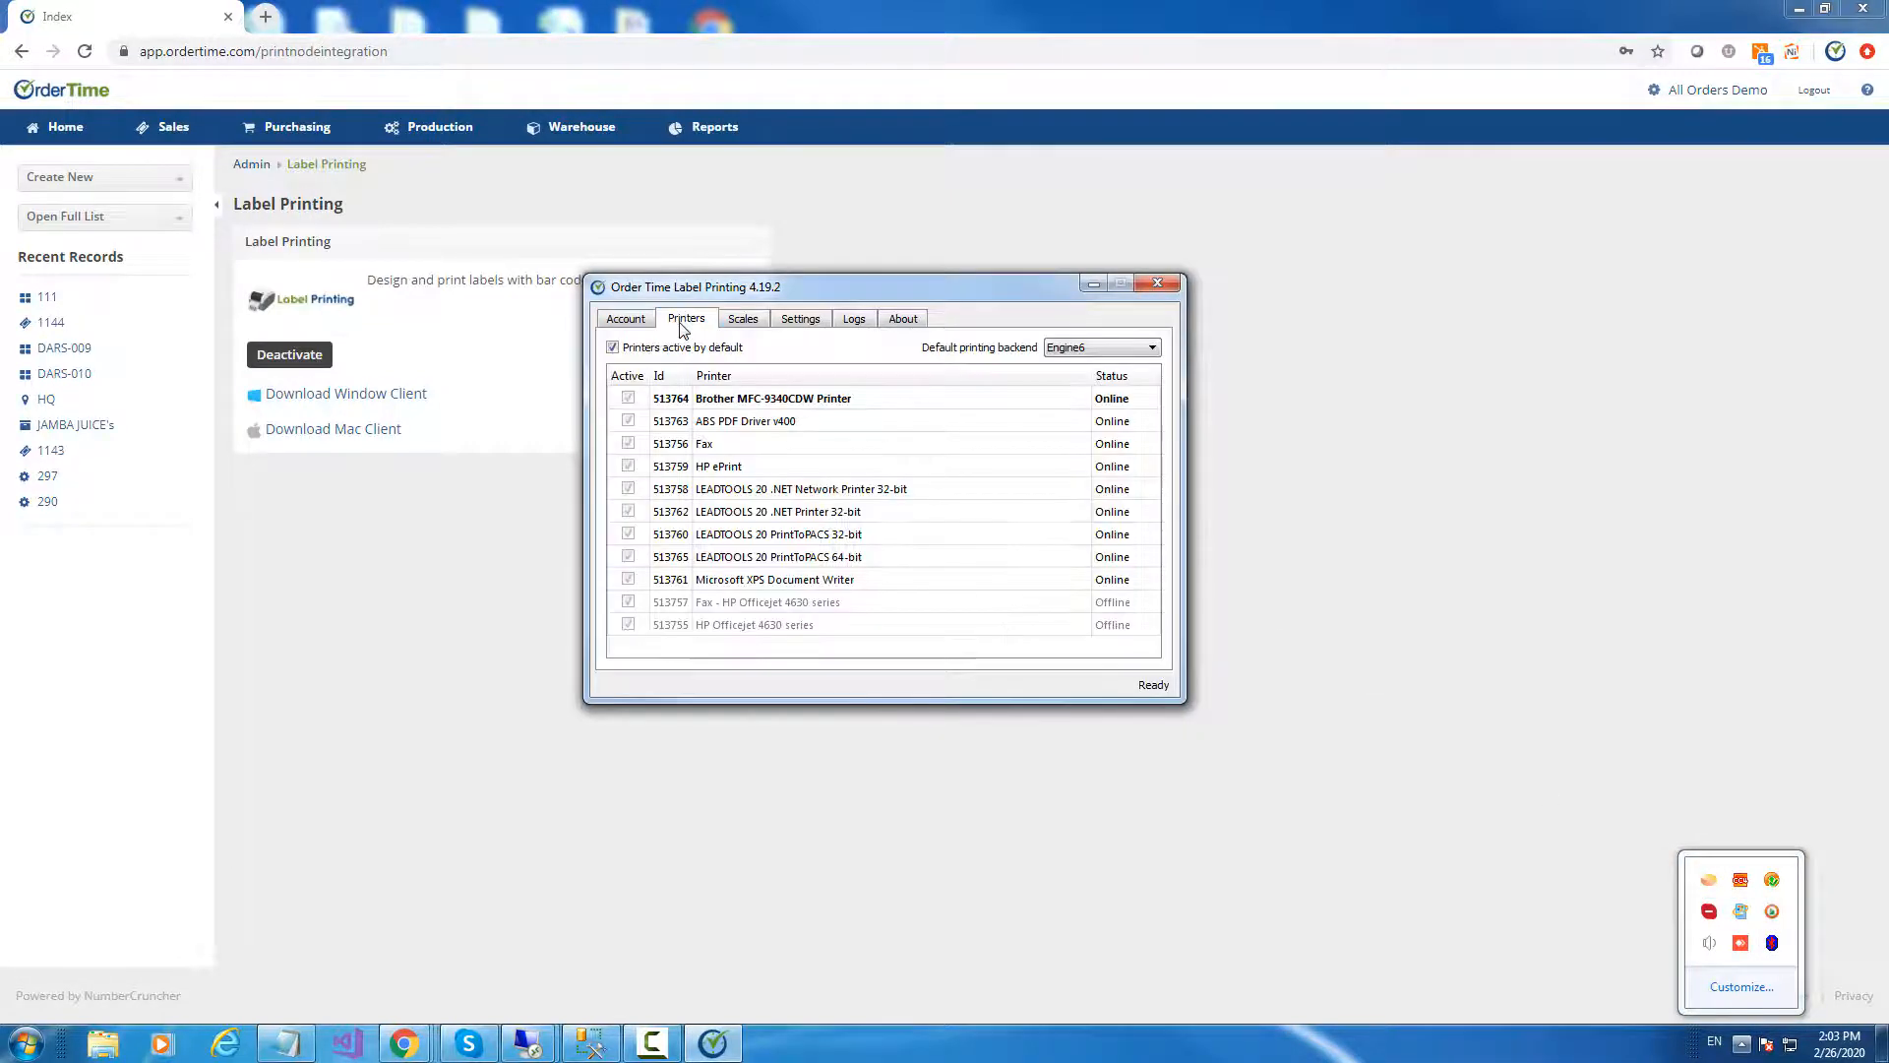
{"action": "left_click", "coordinate": [743, 321]}
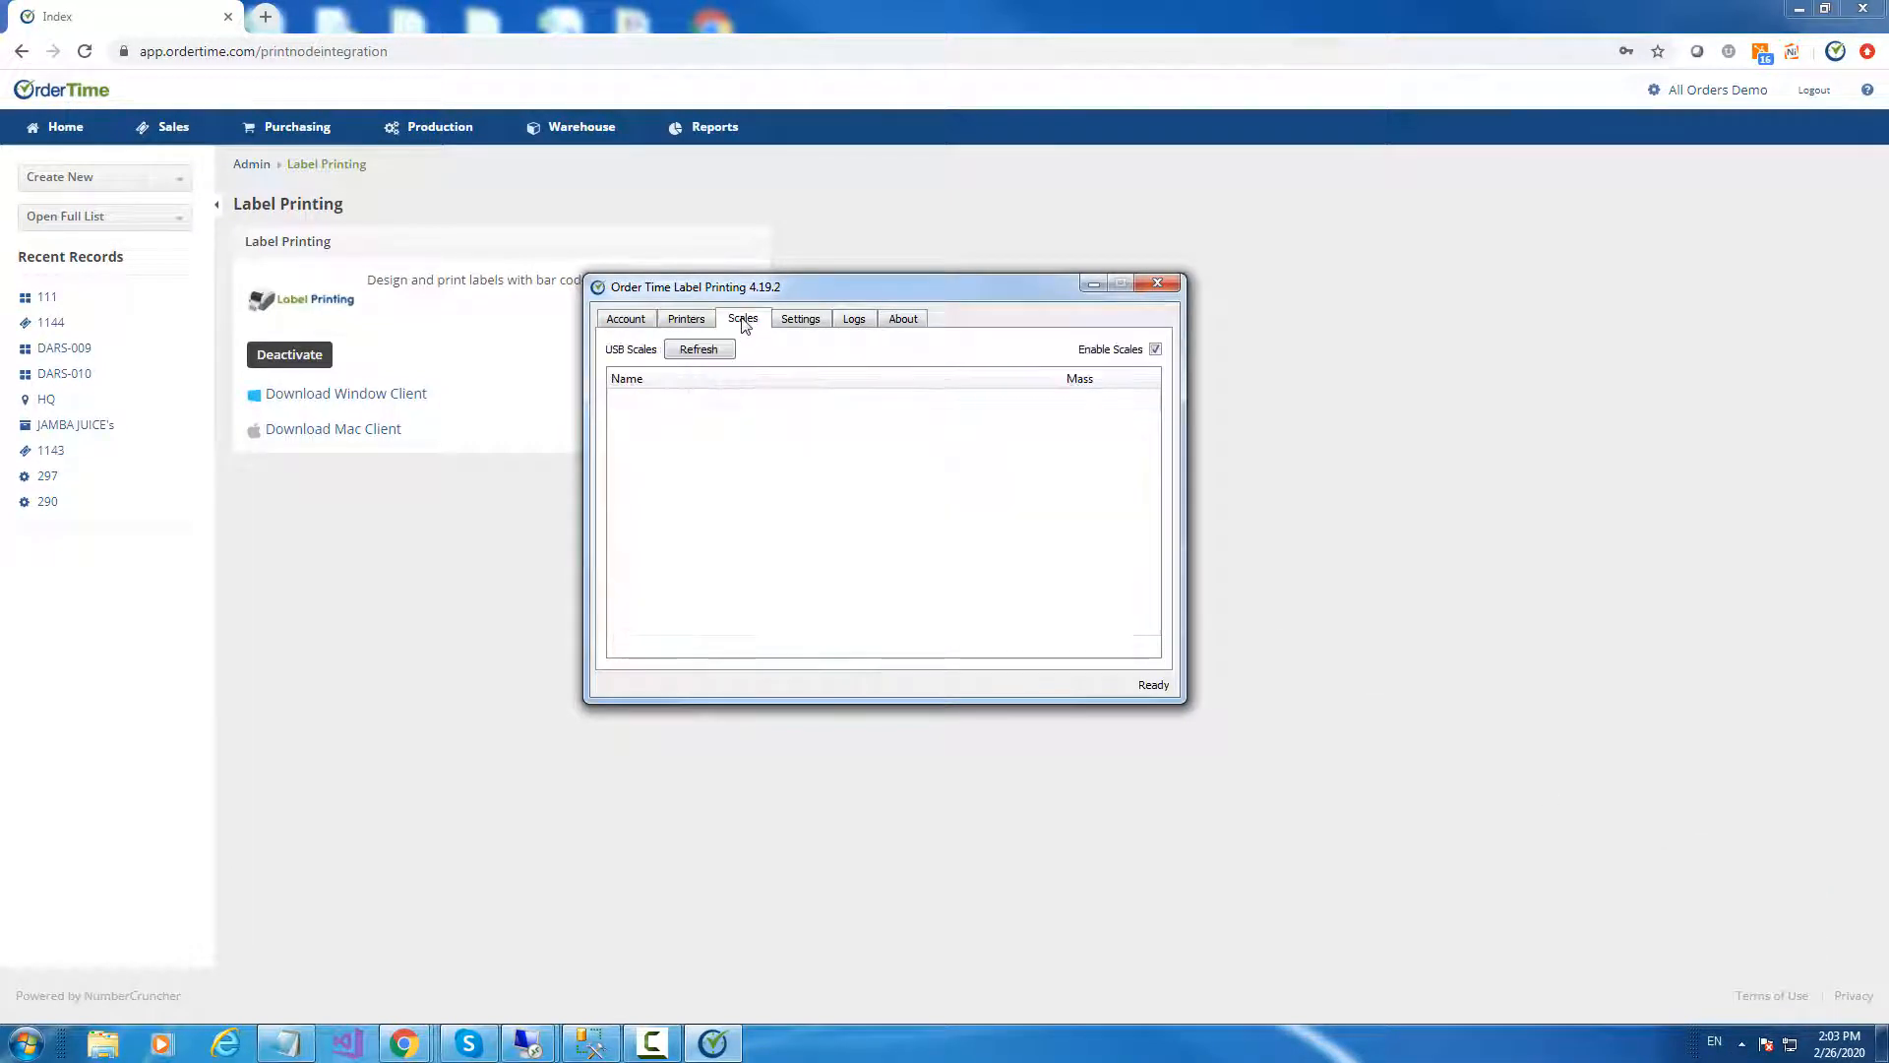
{"action": "left_click", "coordinate": [629, 324]}
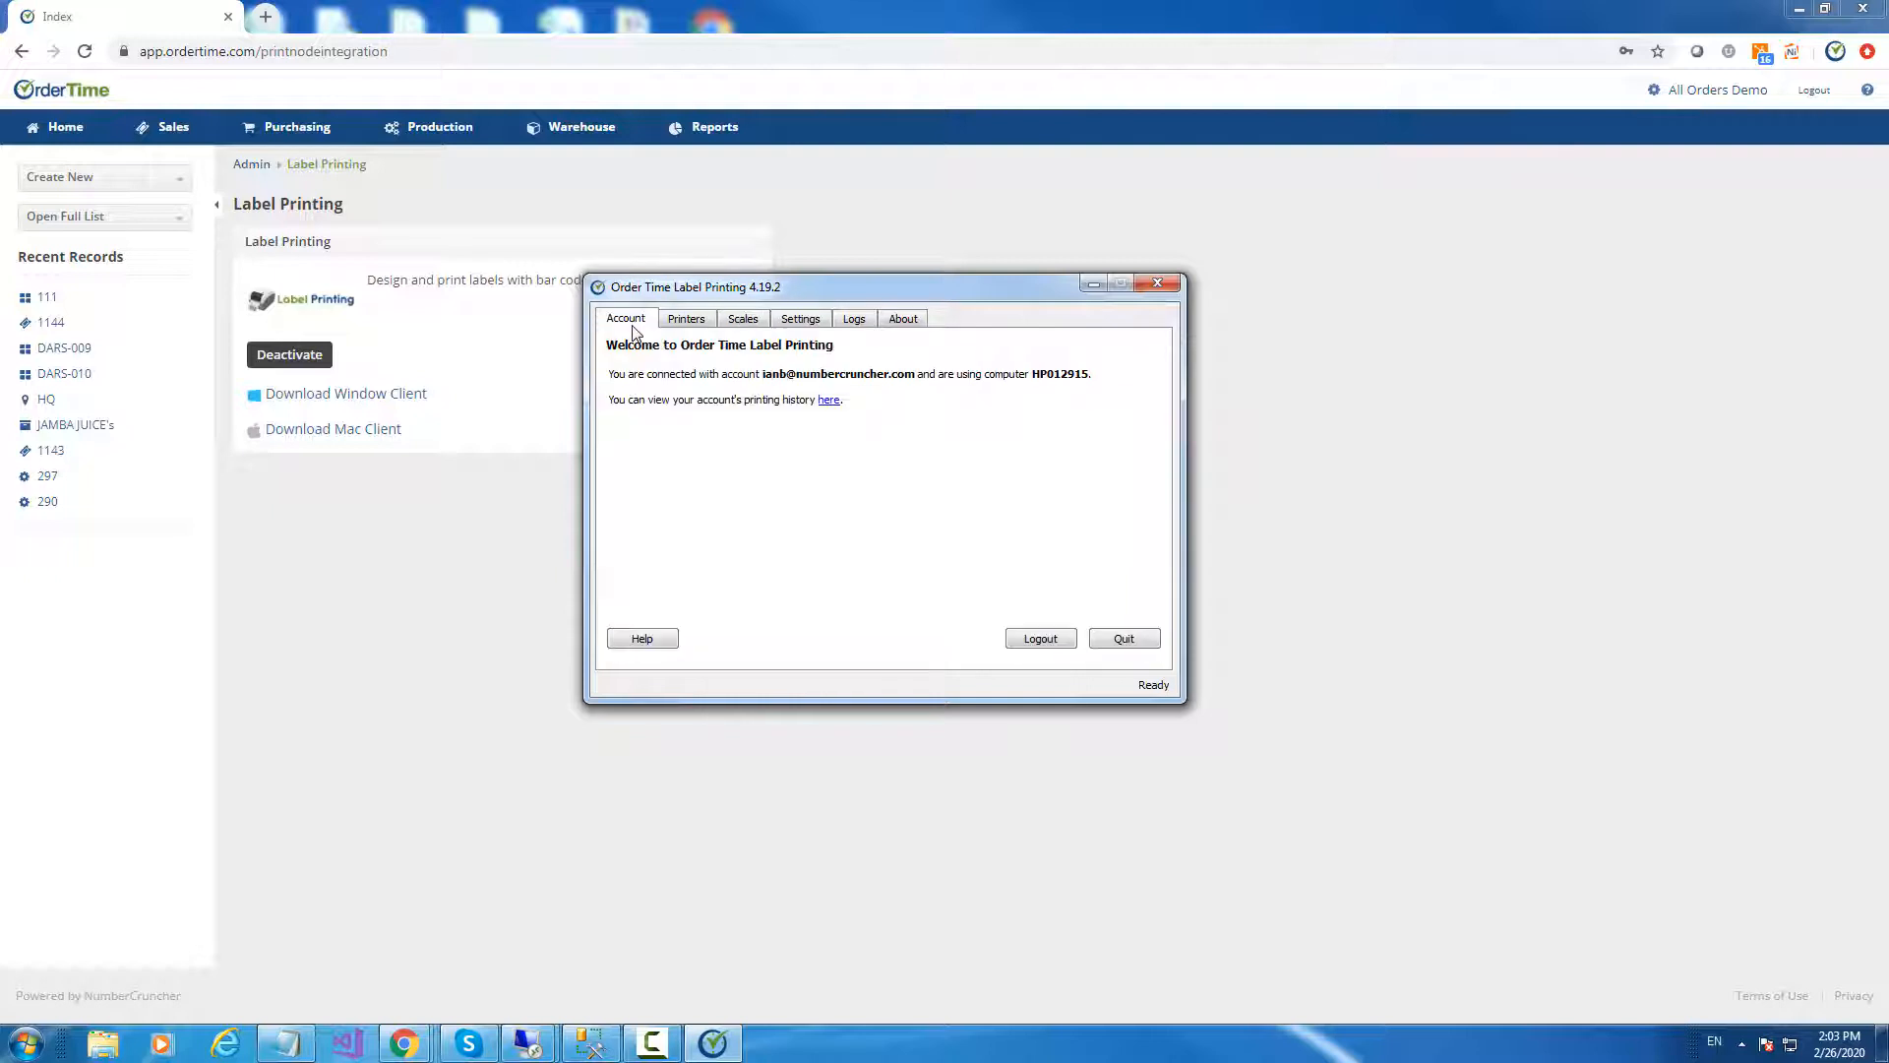
{"action": "left_click", "coordinate": [1093, 285]}
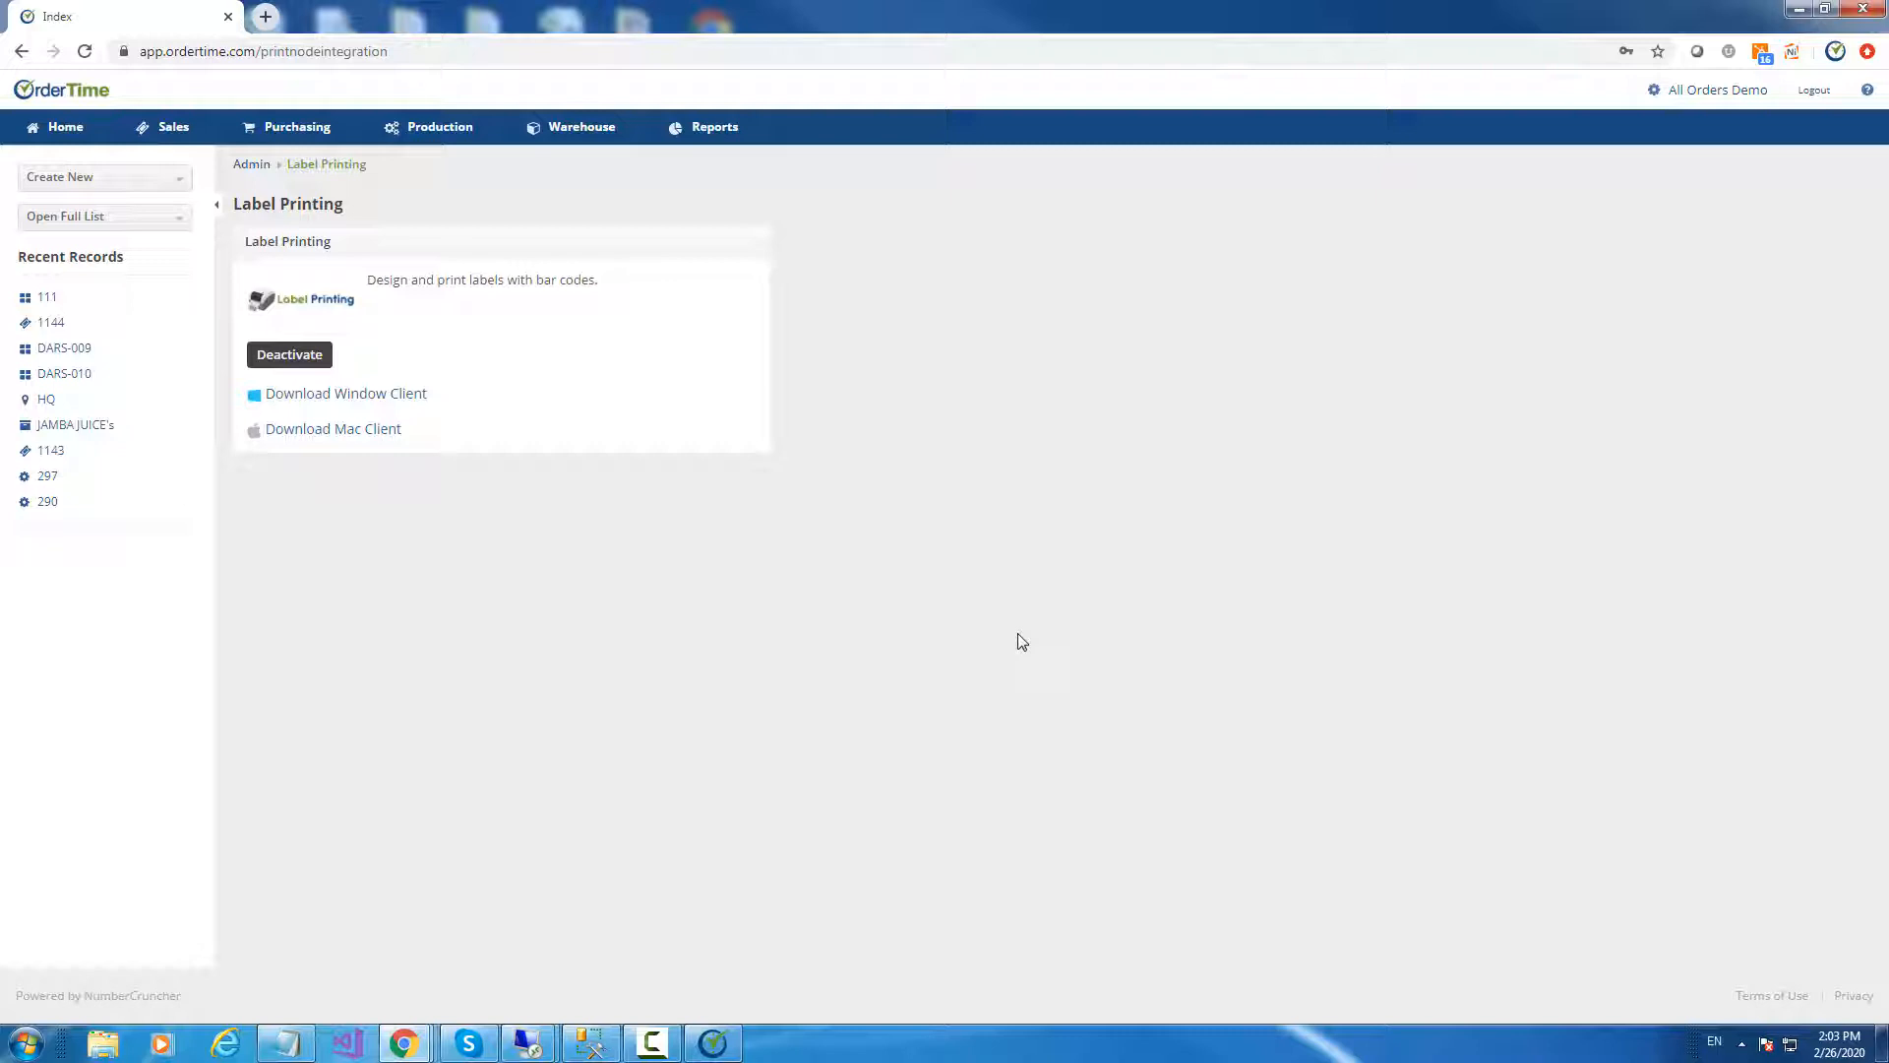
Go from Admin to Label Templates and open the Basic item template for editing
{"action": "left_click", "coordinate": [267, 169]}
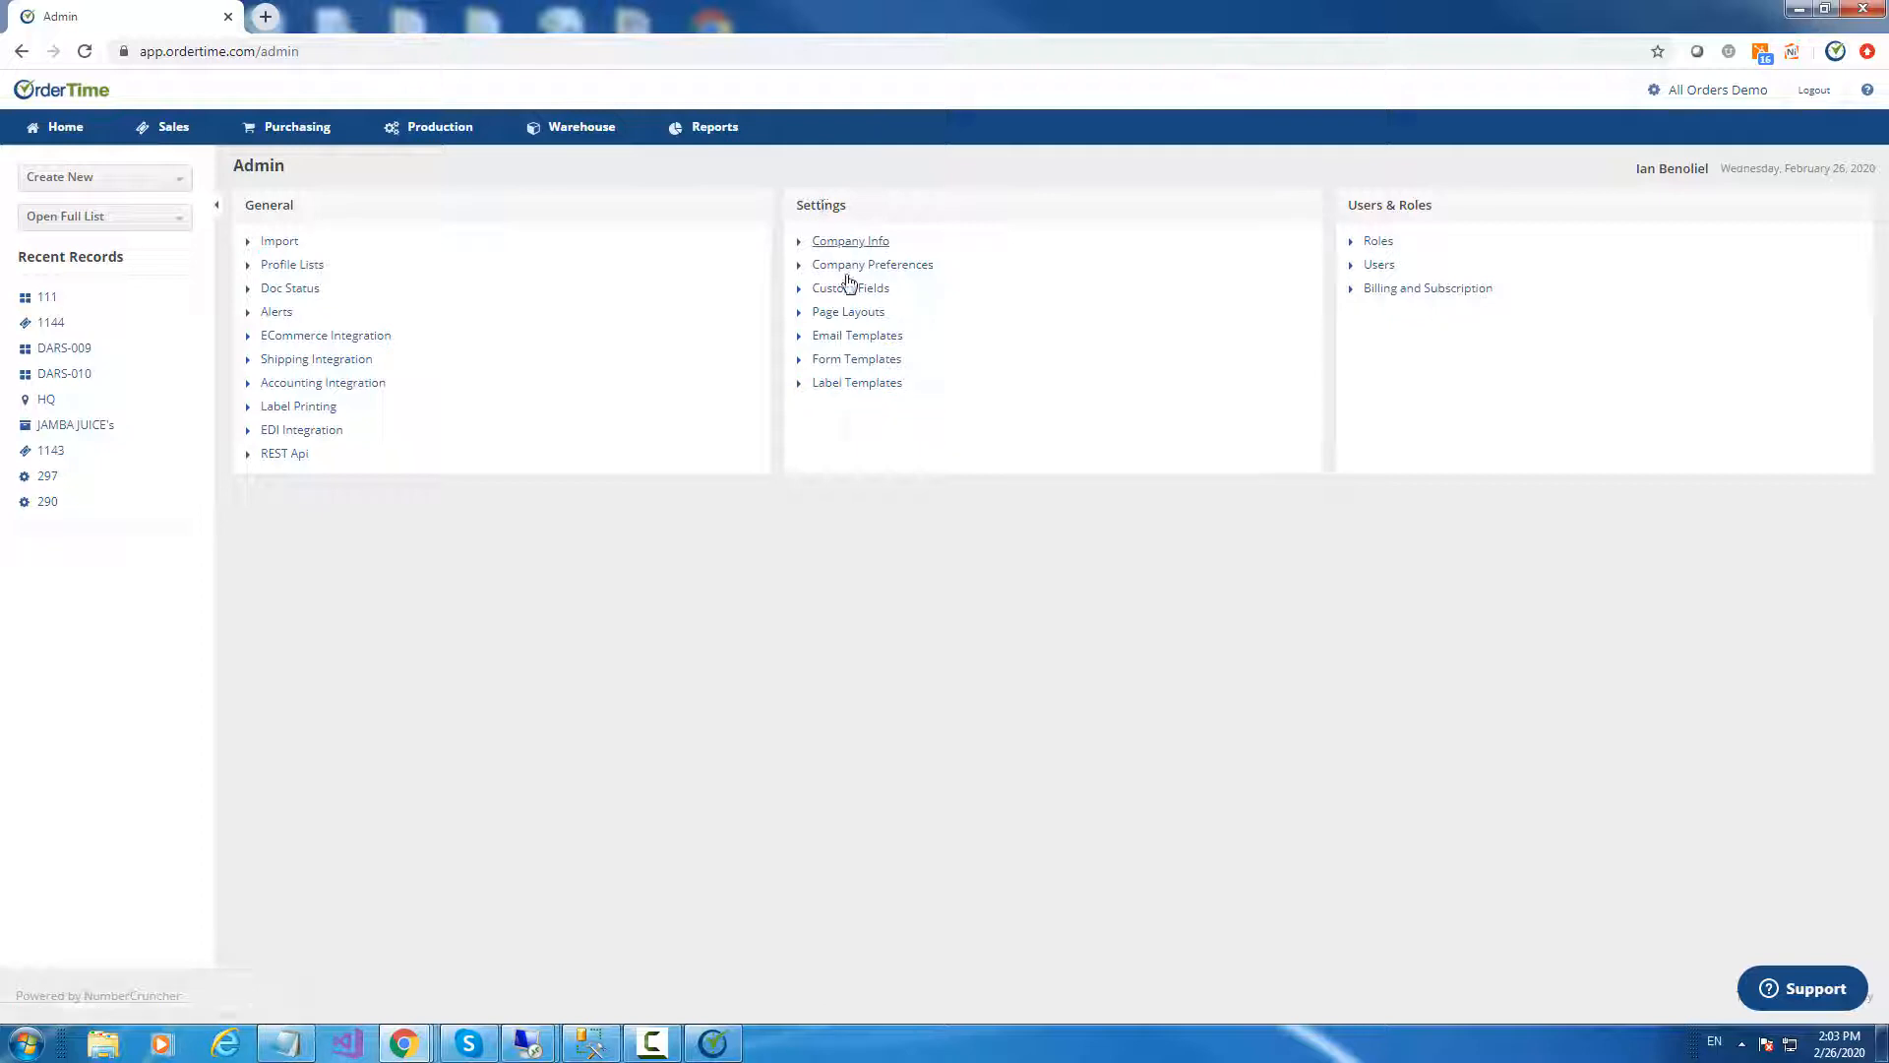
{"action": "left_click", "coordinate": [858, 384]}
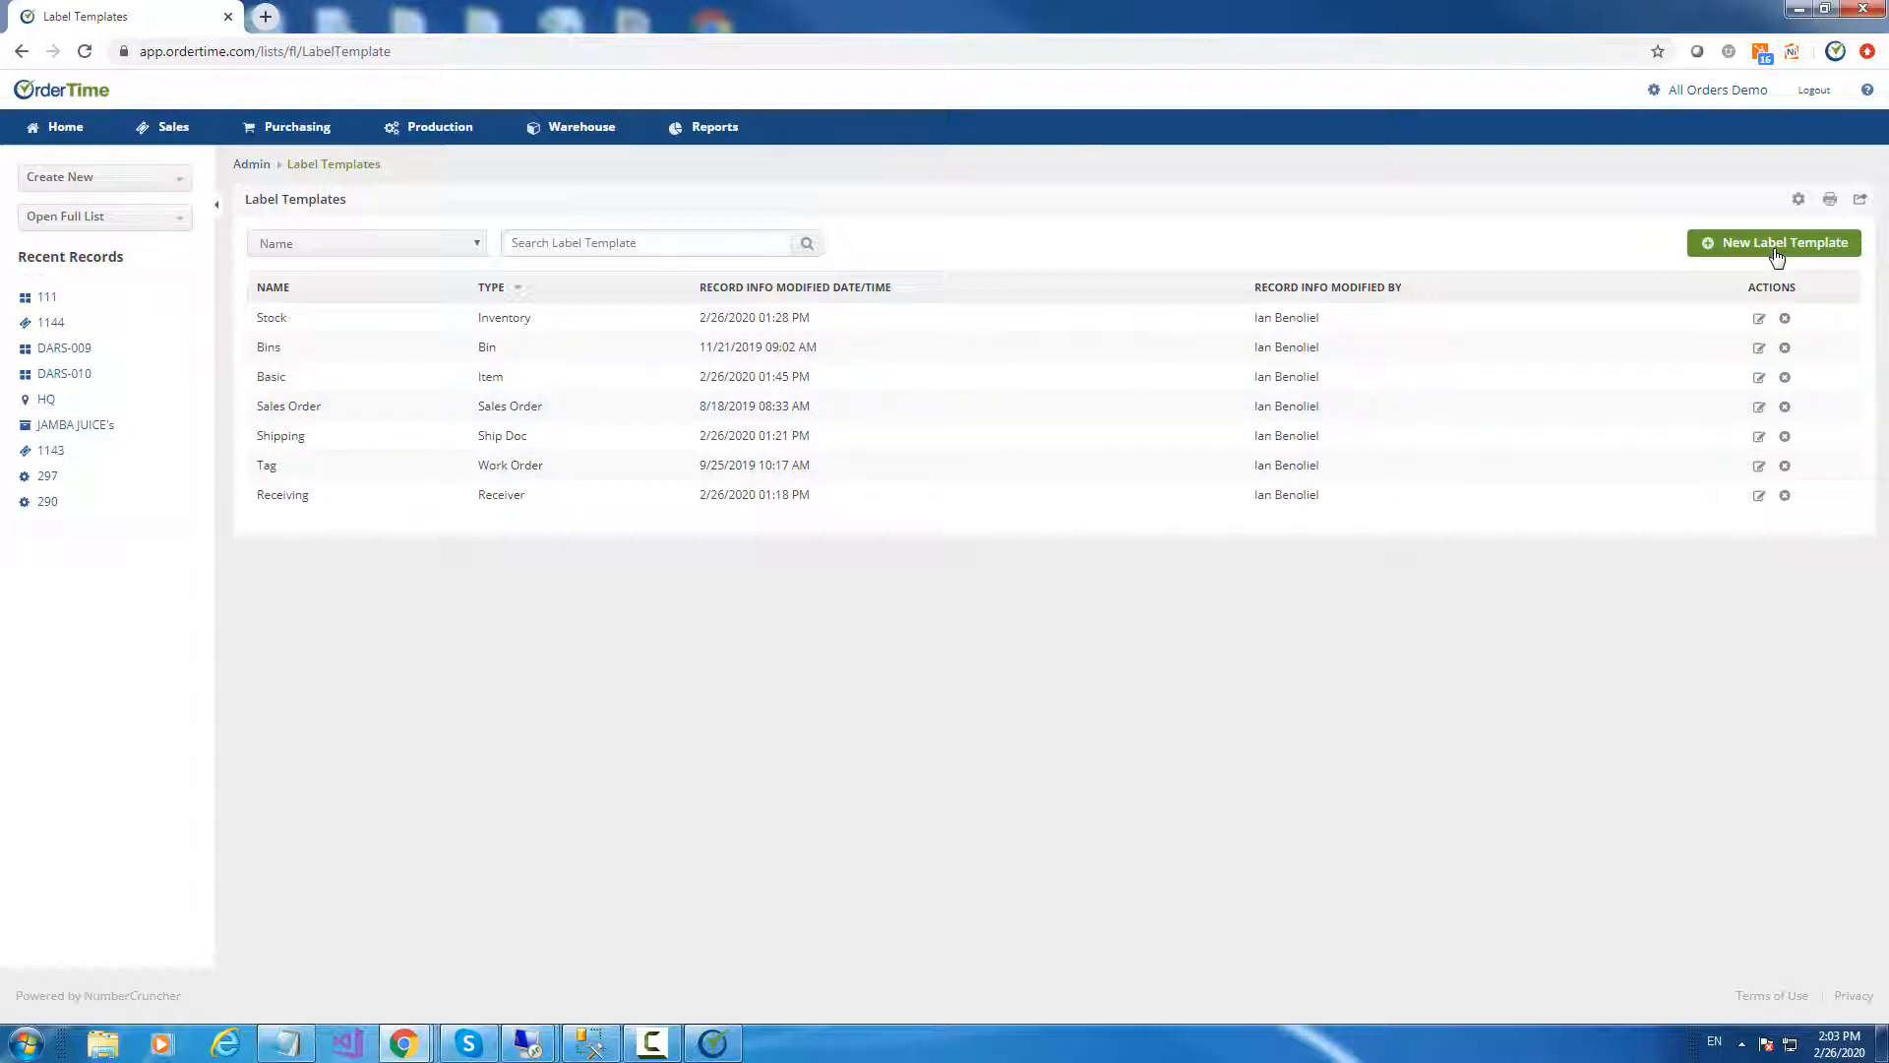
{"action": "left_click", "coordinate": [1759, 383]}
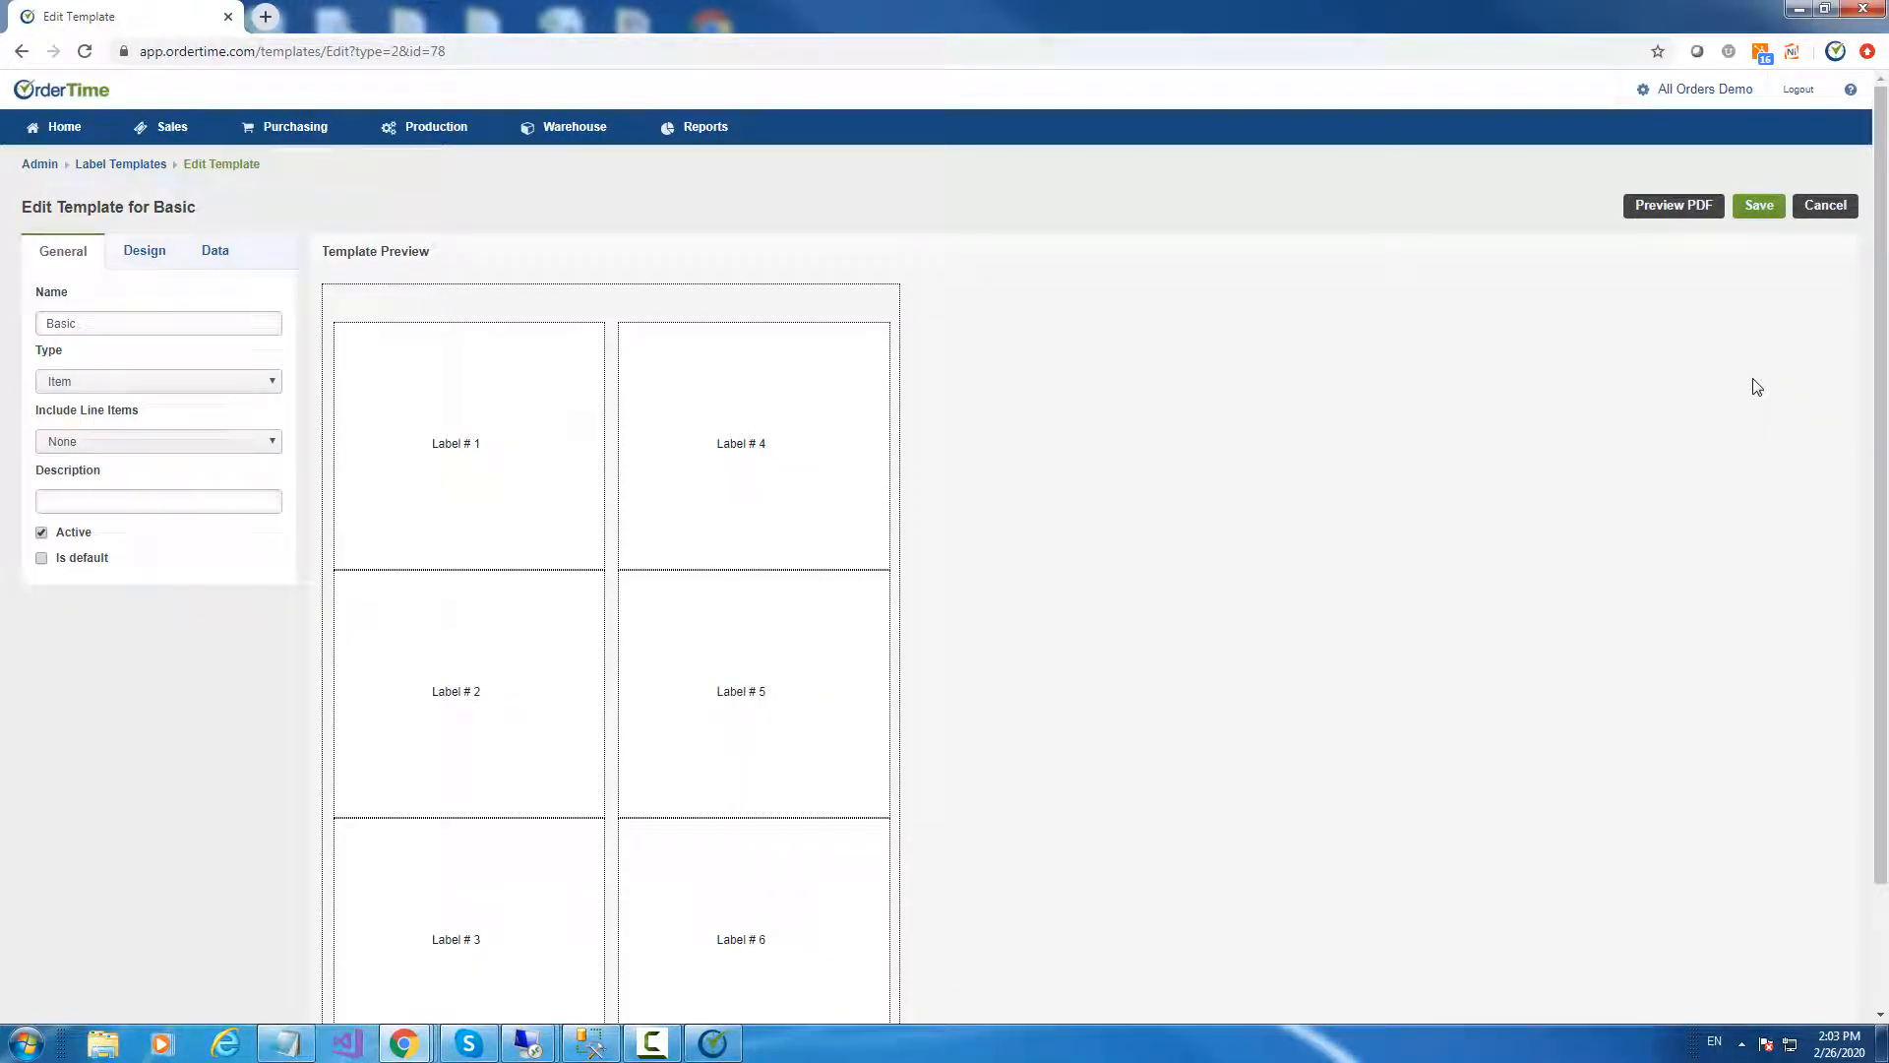
Review the Basic template's name and description, then save the template
{"action": "left_click_drag", "start_coordinate": [98, 326], "coordinate": [41, 324]}
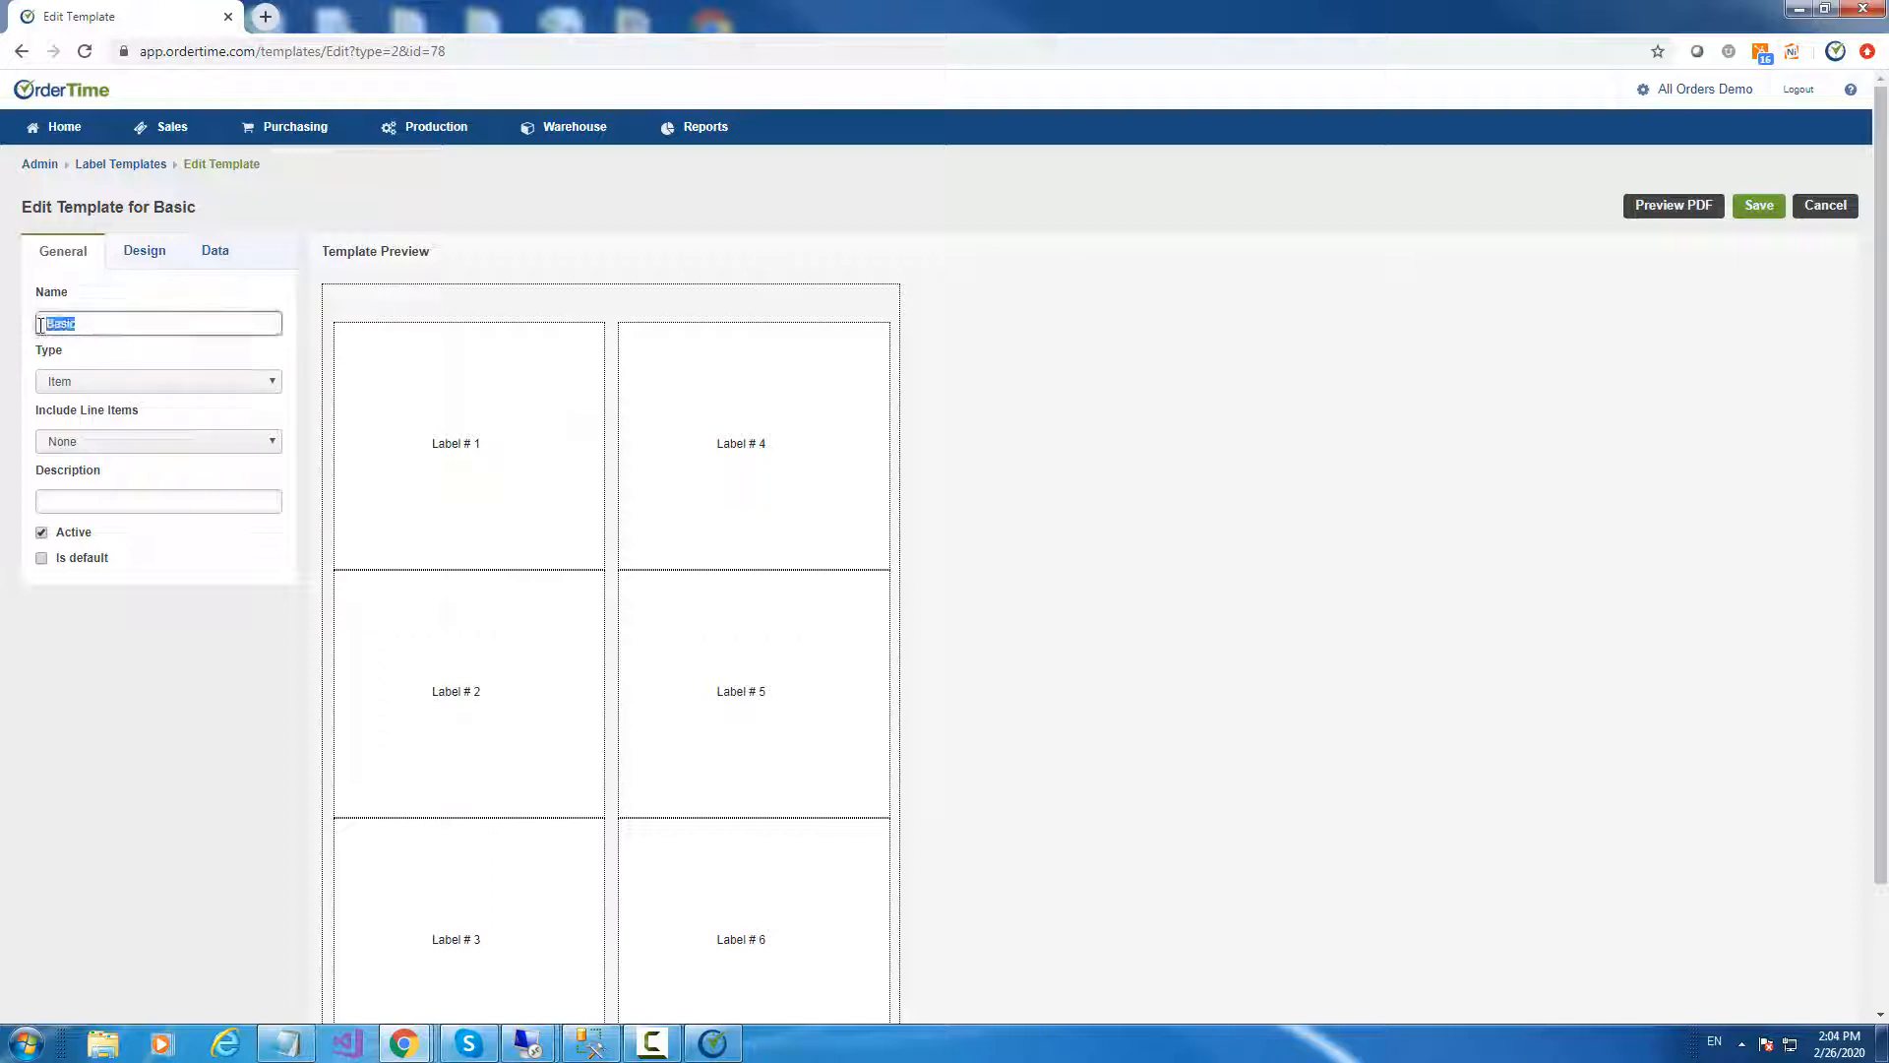
{"action": "left_click", "coordinate": [74, 502]}
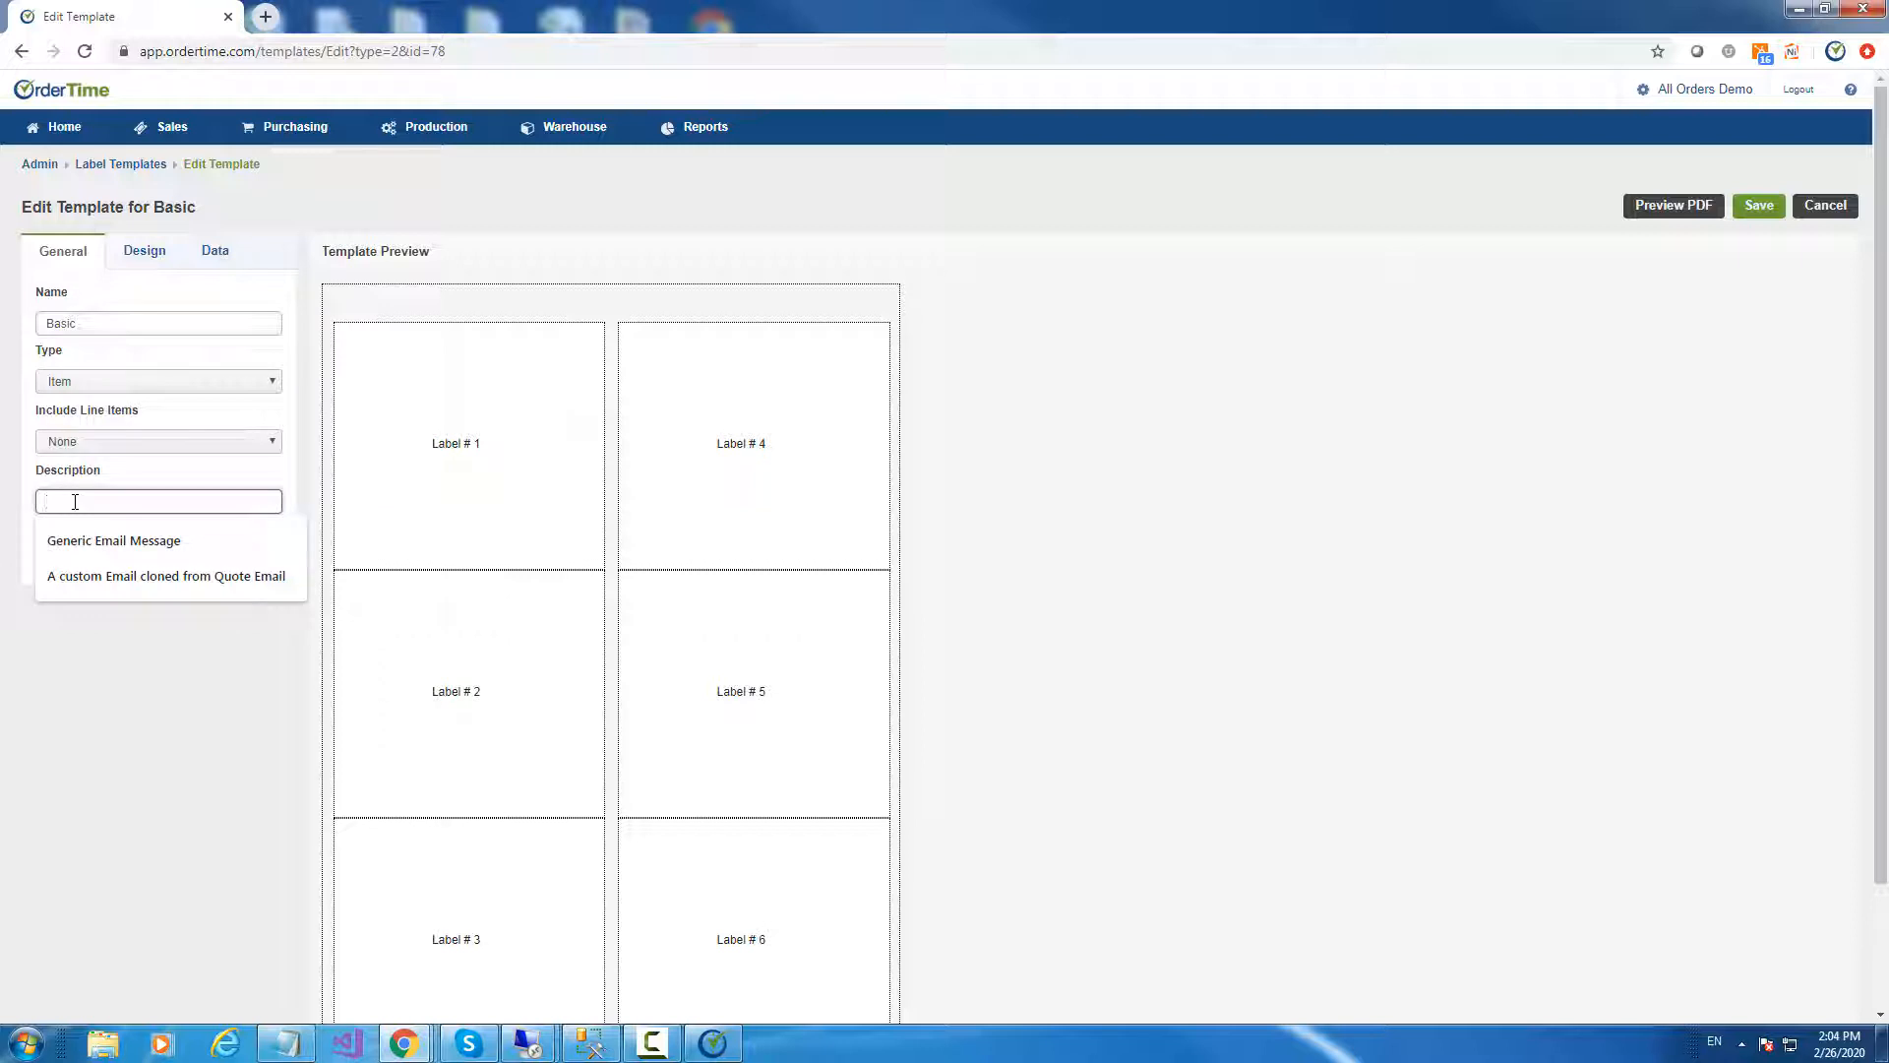
{"action": "left_click", "coordinate": [277, 189]}
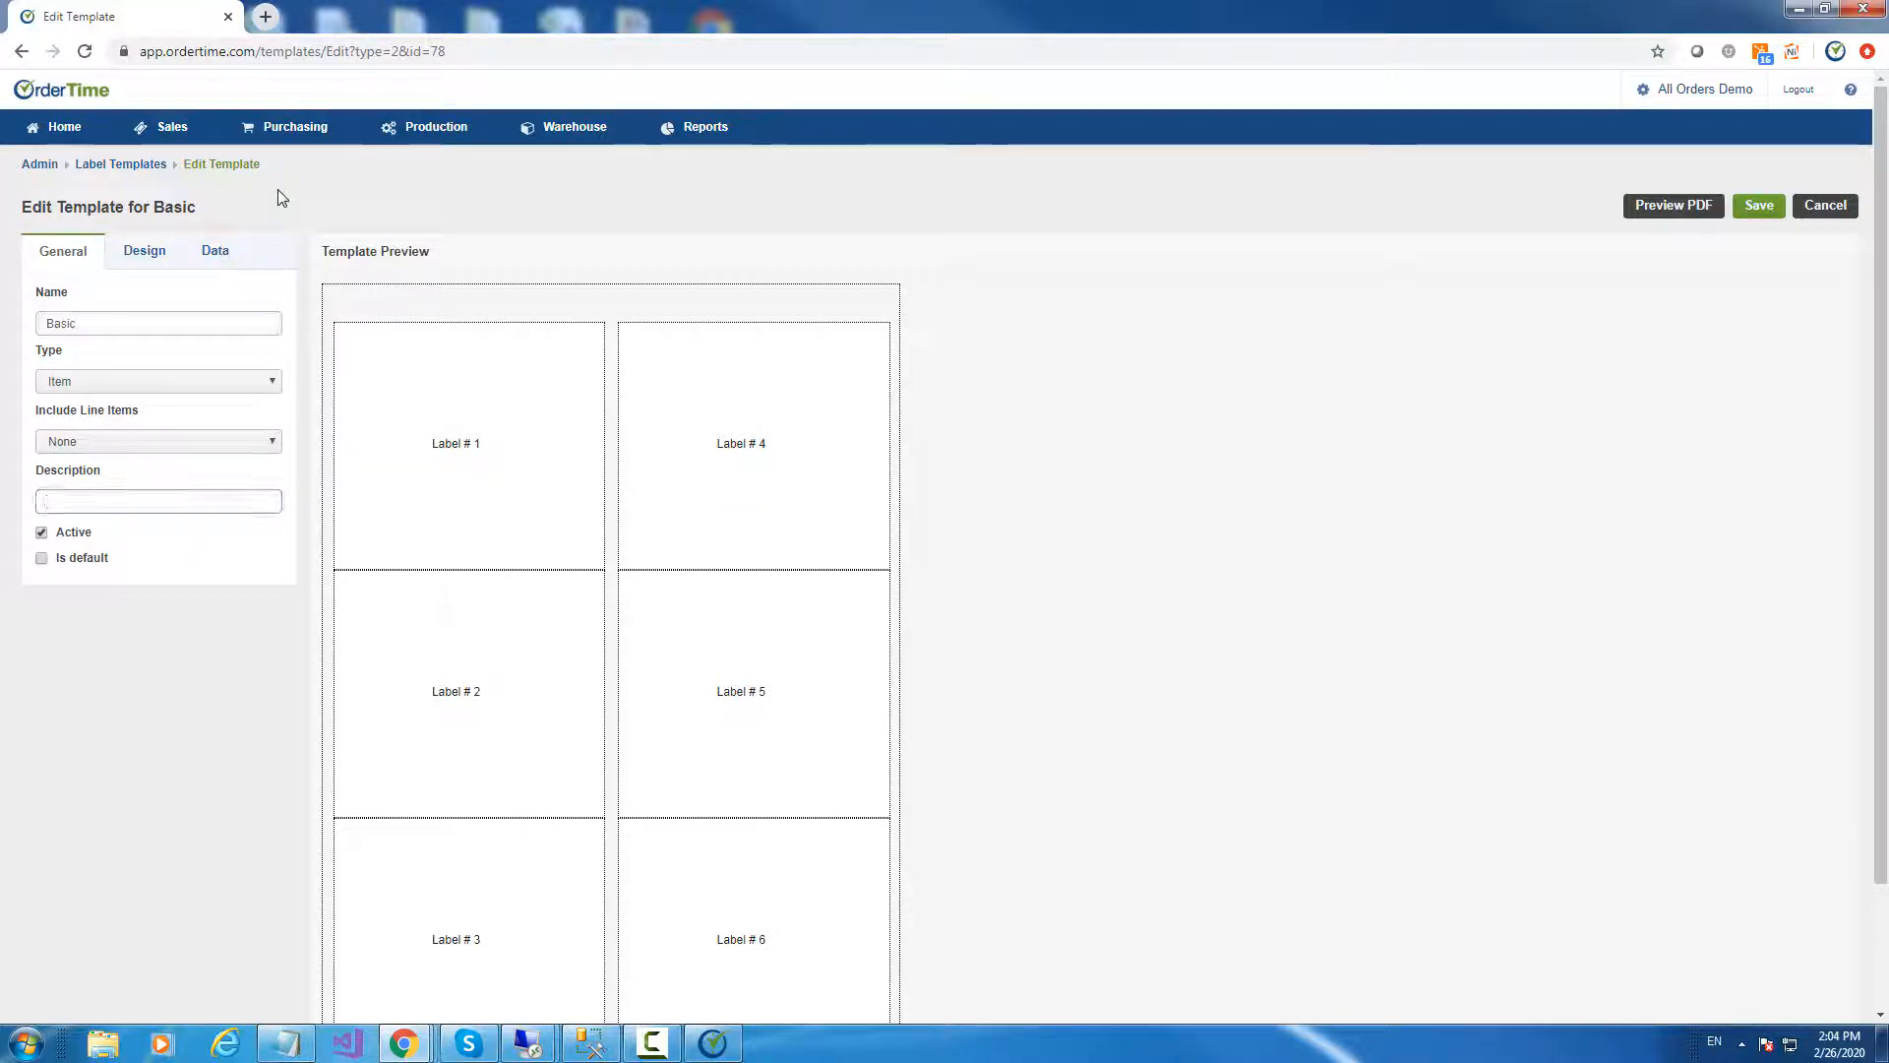
{"action": "left_click", "coordinate": [1759, 209]}
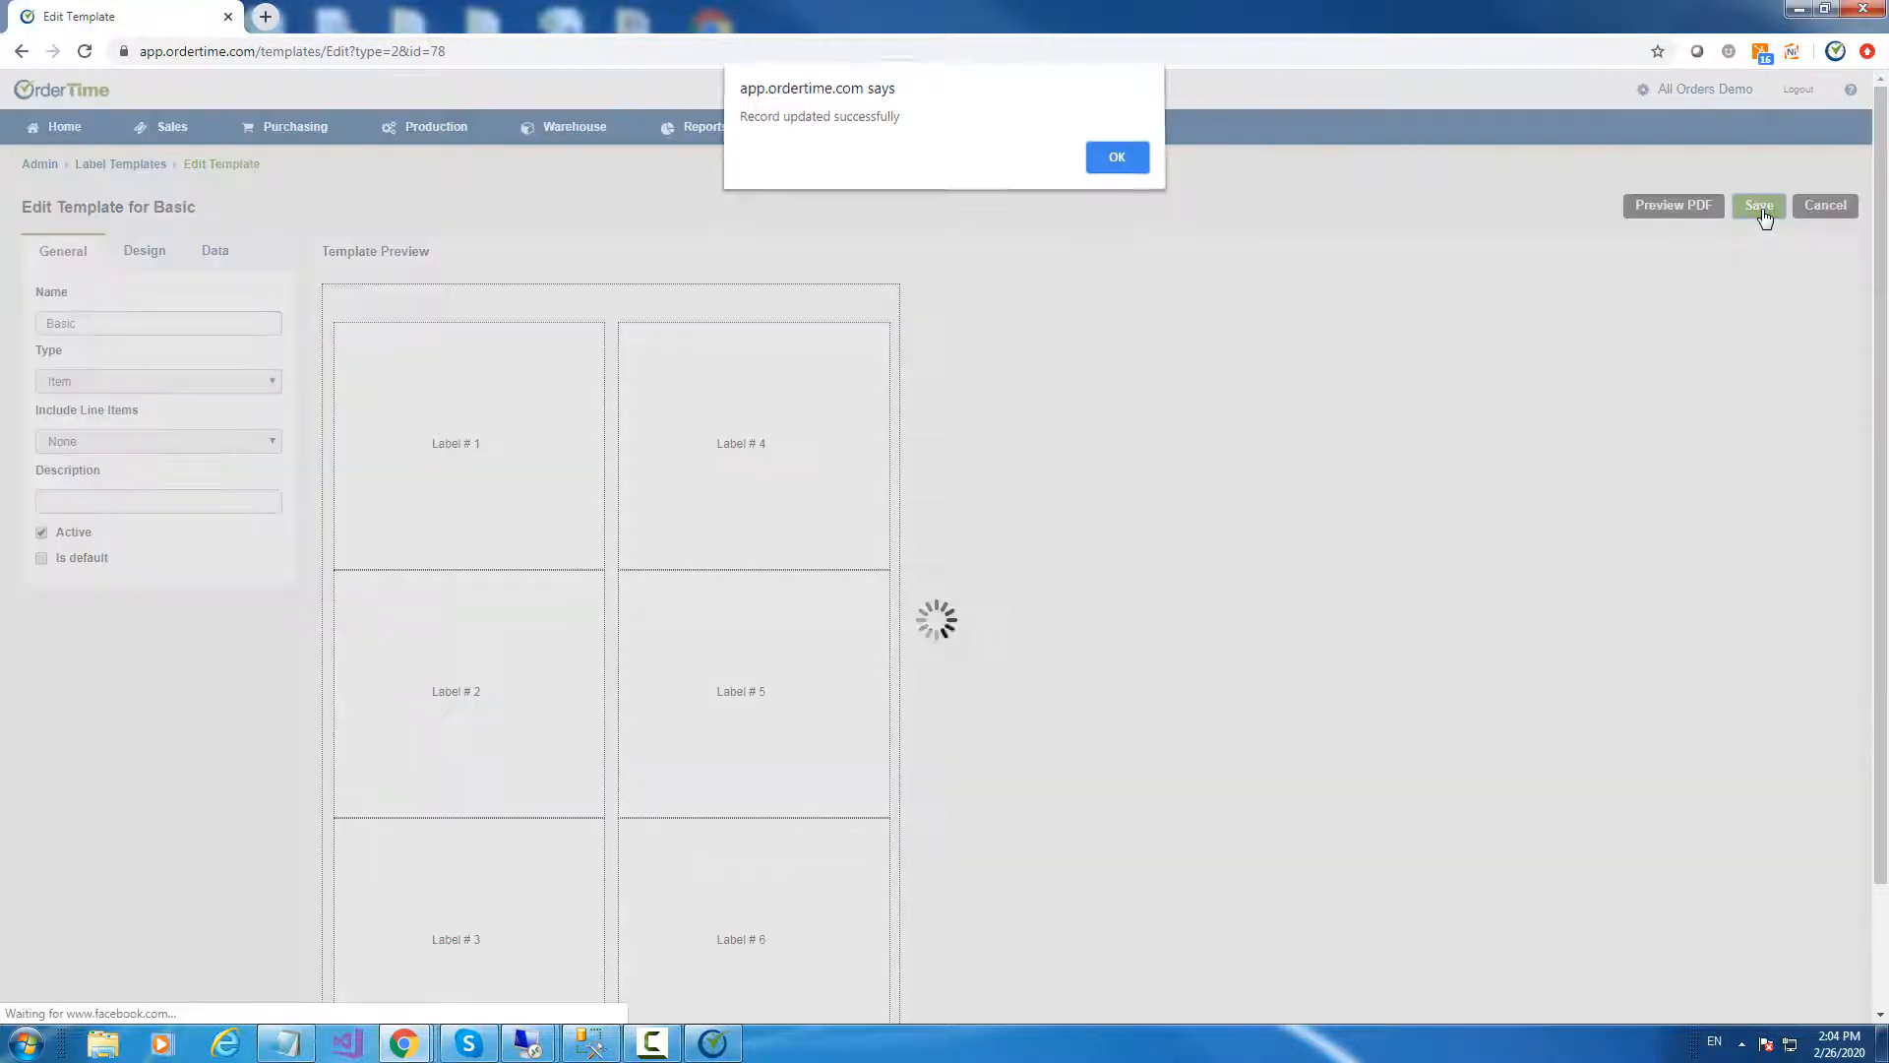
{"action": "left_click", "coordinate": [1111, 158]}
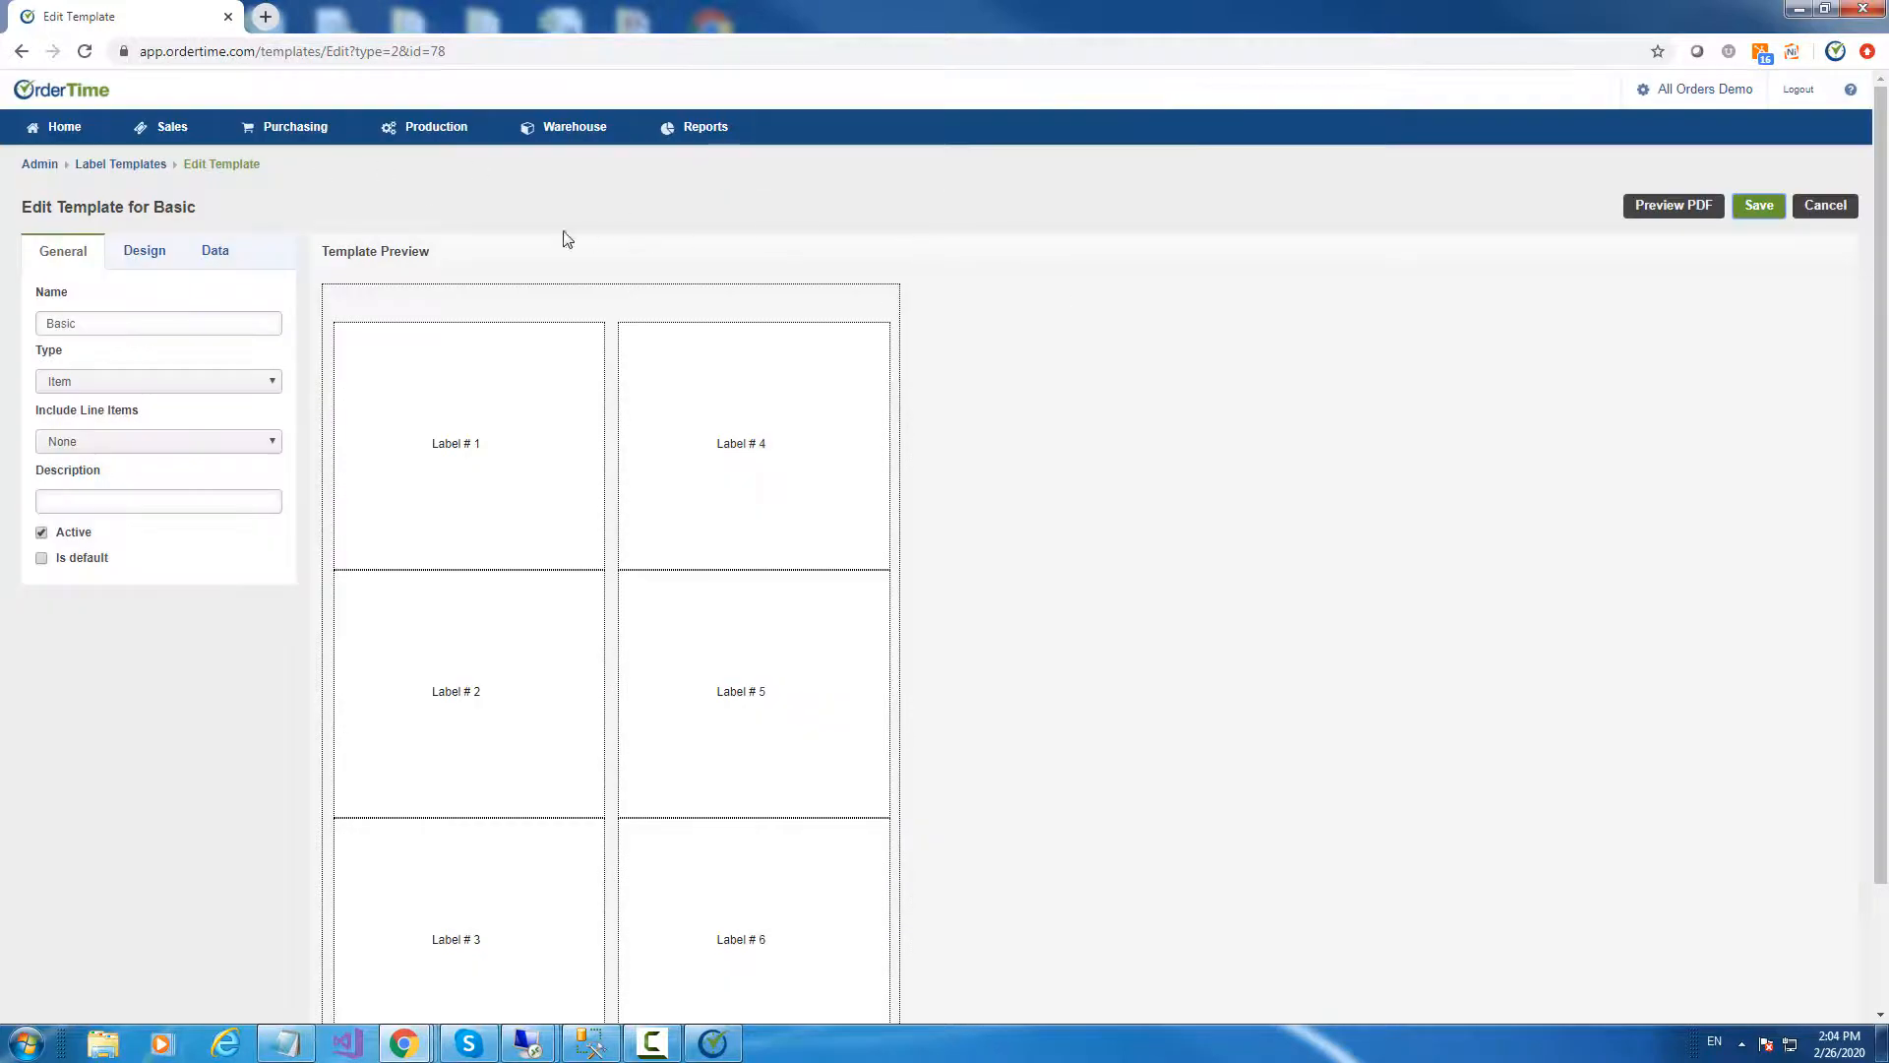
Reload the template editor and keep the template type set to Item
{"action": "left_click", "coordinate": [85, 53]}
{"action": "left_click", "coordinate": [92, 391]}
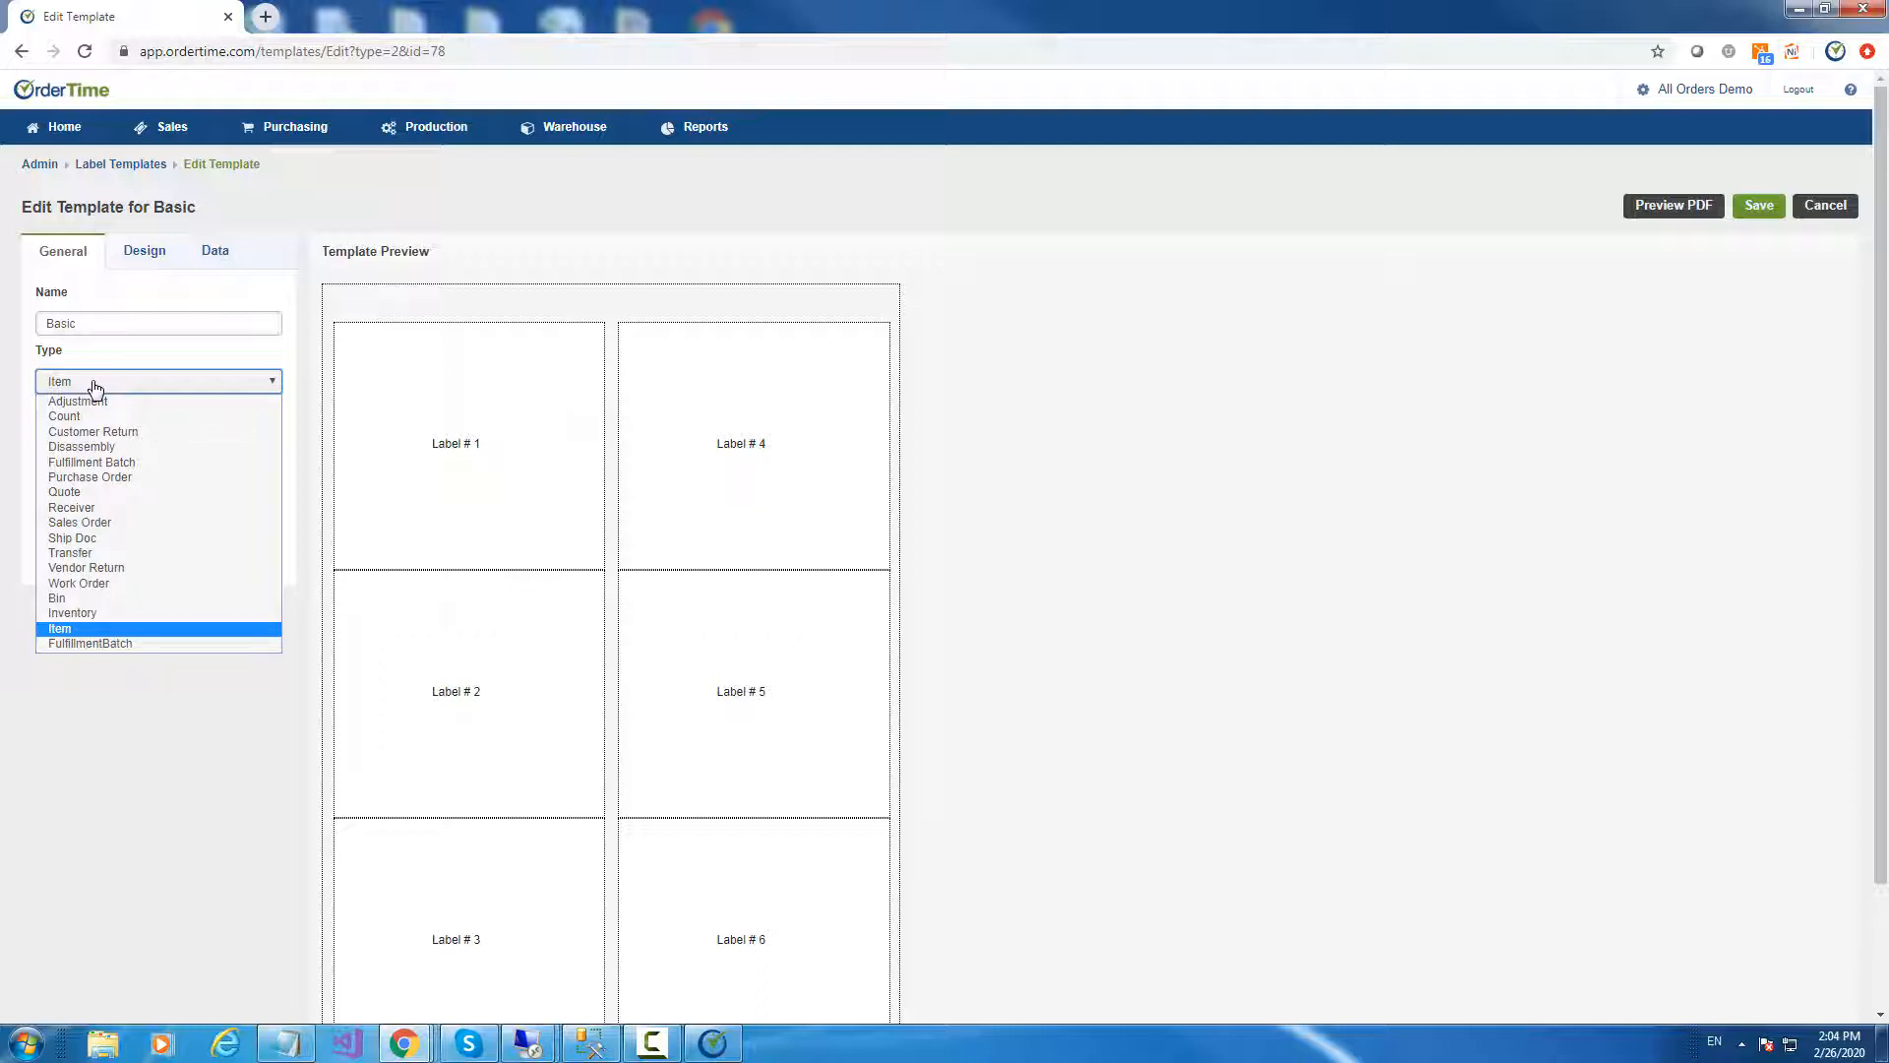
{"action": "left_click", "coordinate": [95, 386]}
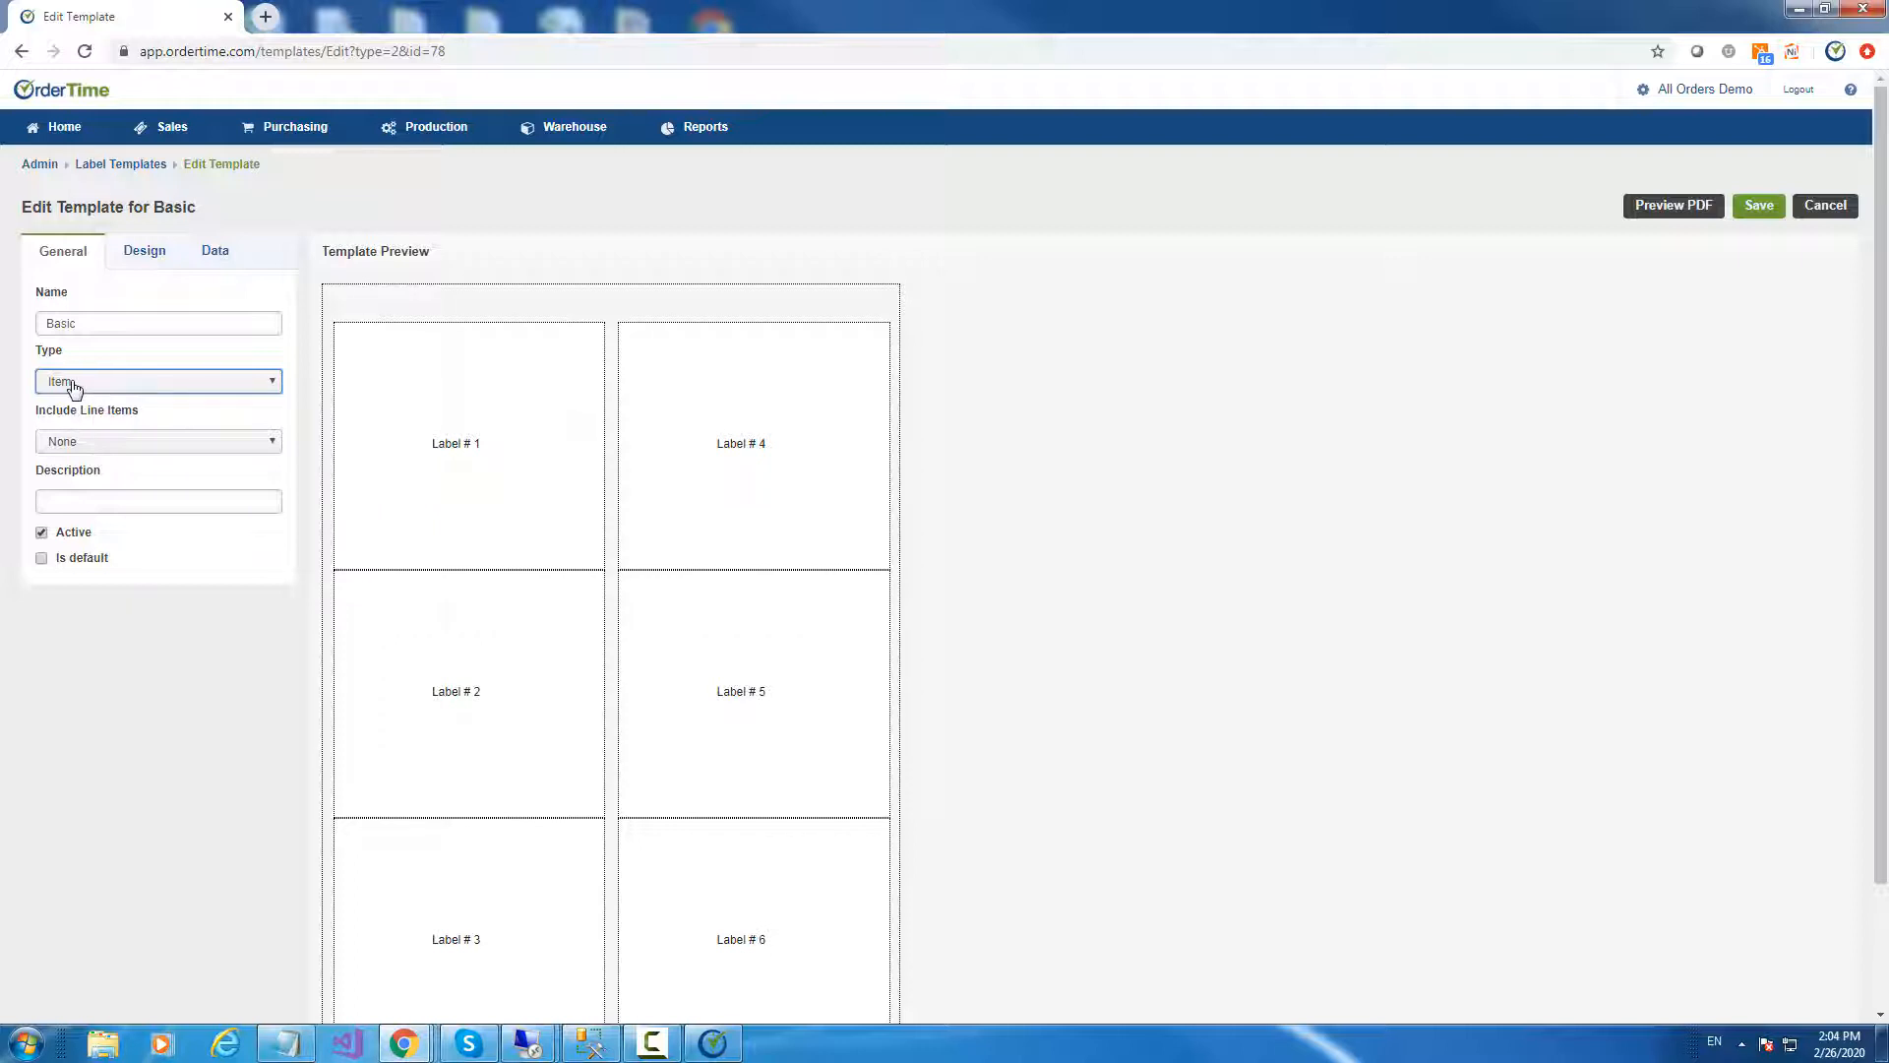
Open the Items list in a new tab, then return to Label Templates in the first tab
{"action": "right_click", "coordinate": [59, 135]}
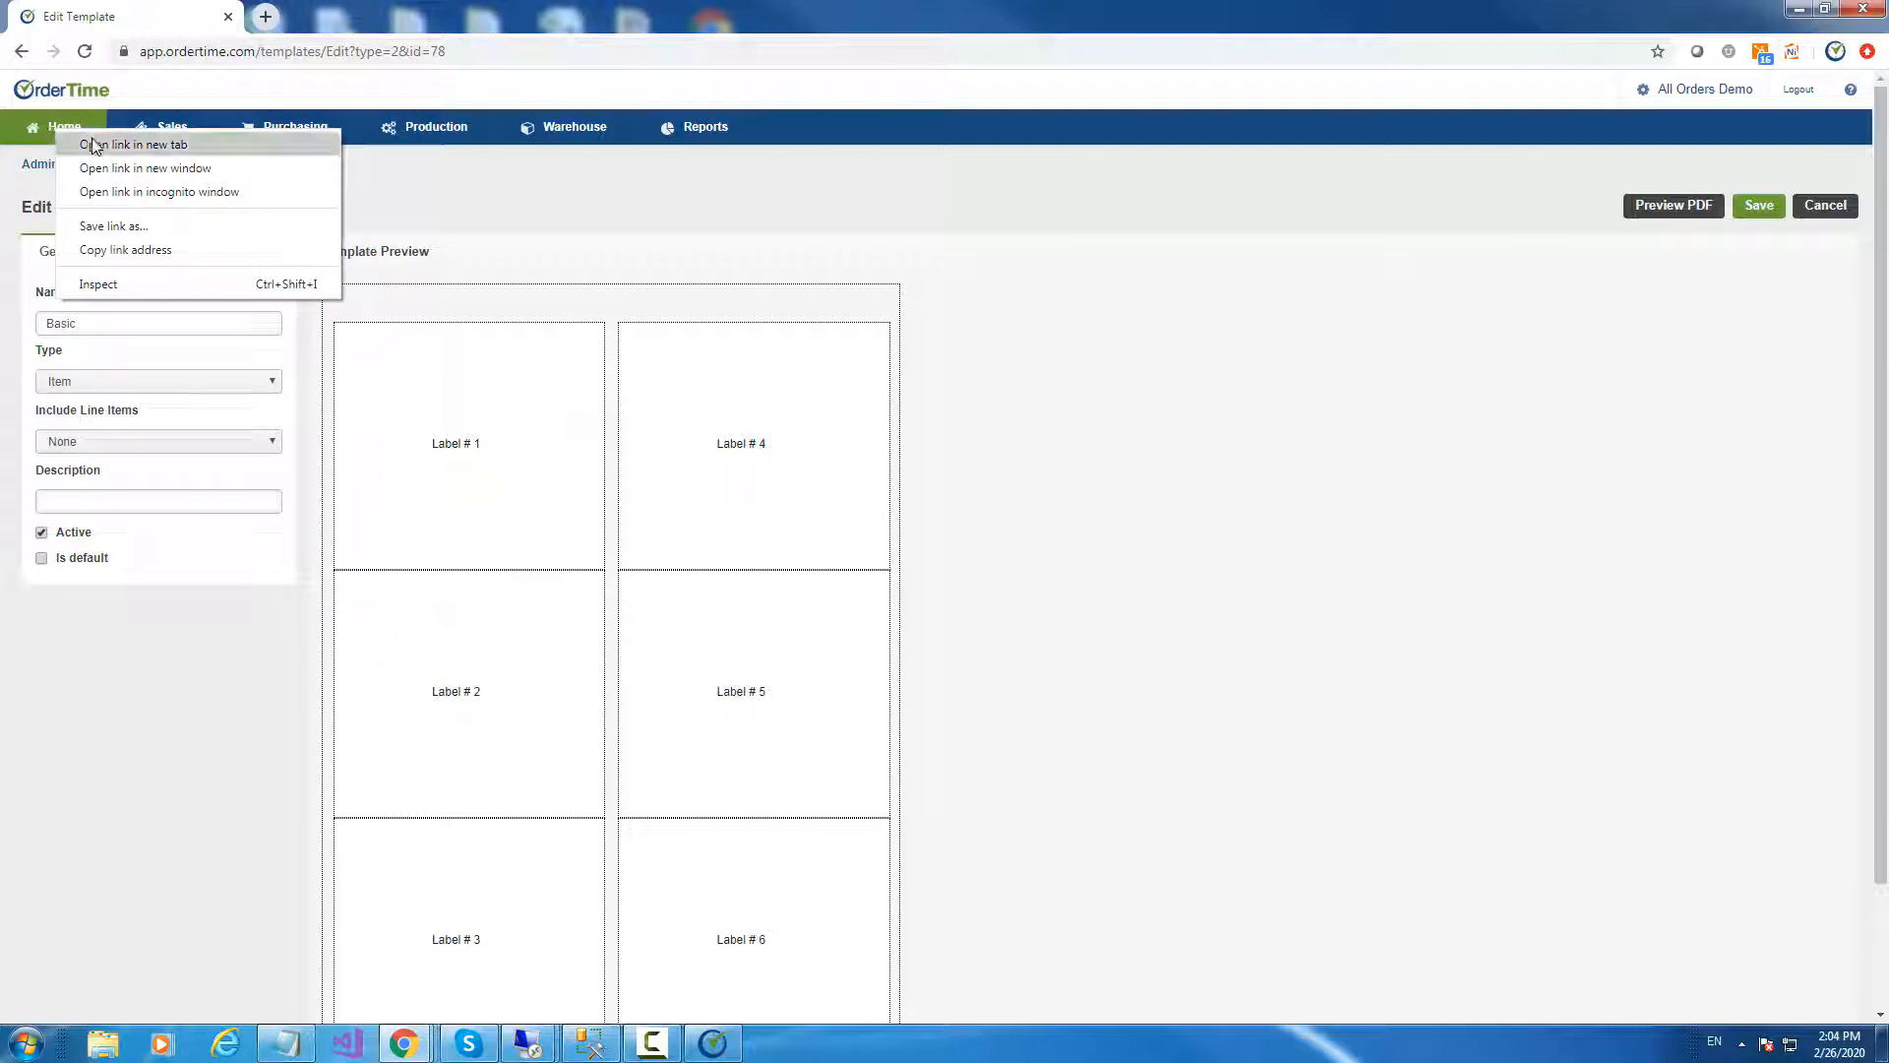
{"action": "left_click", "coordinate": [103, 144]}
{"action": "left_click", "coordinate": [295, 18]}
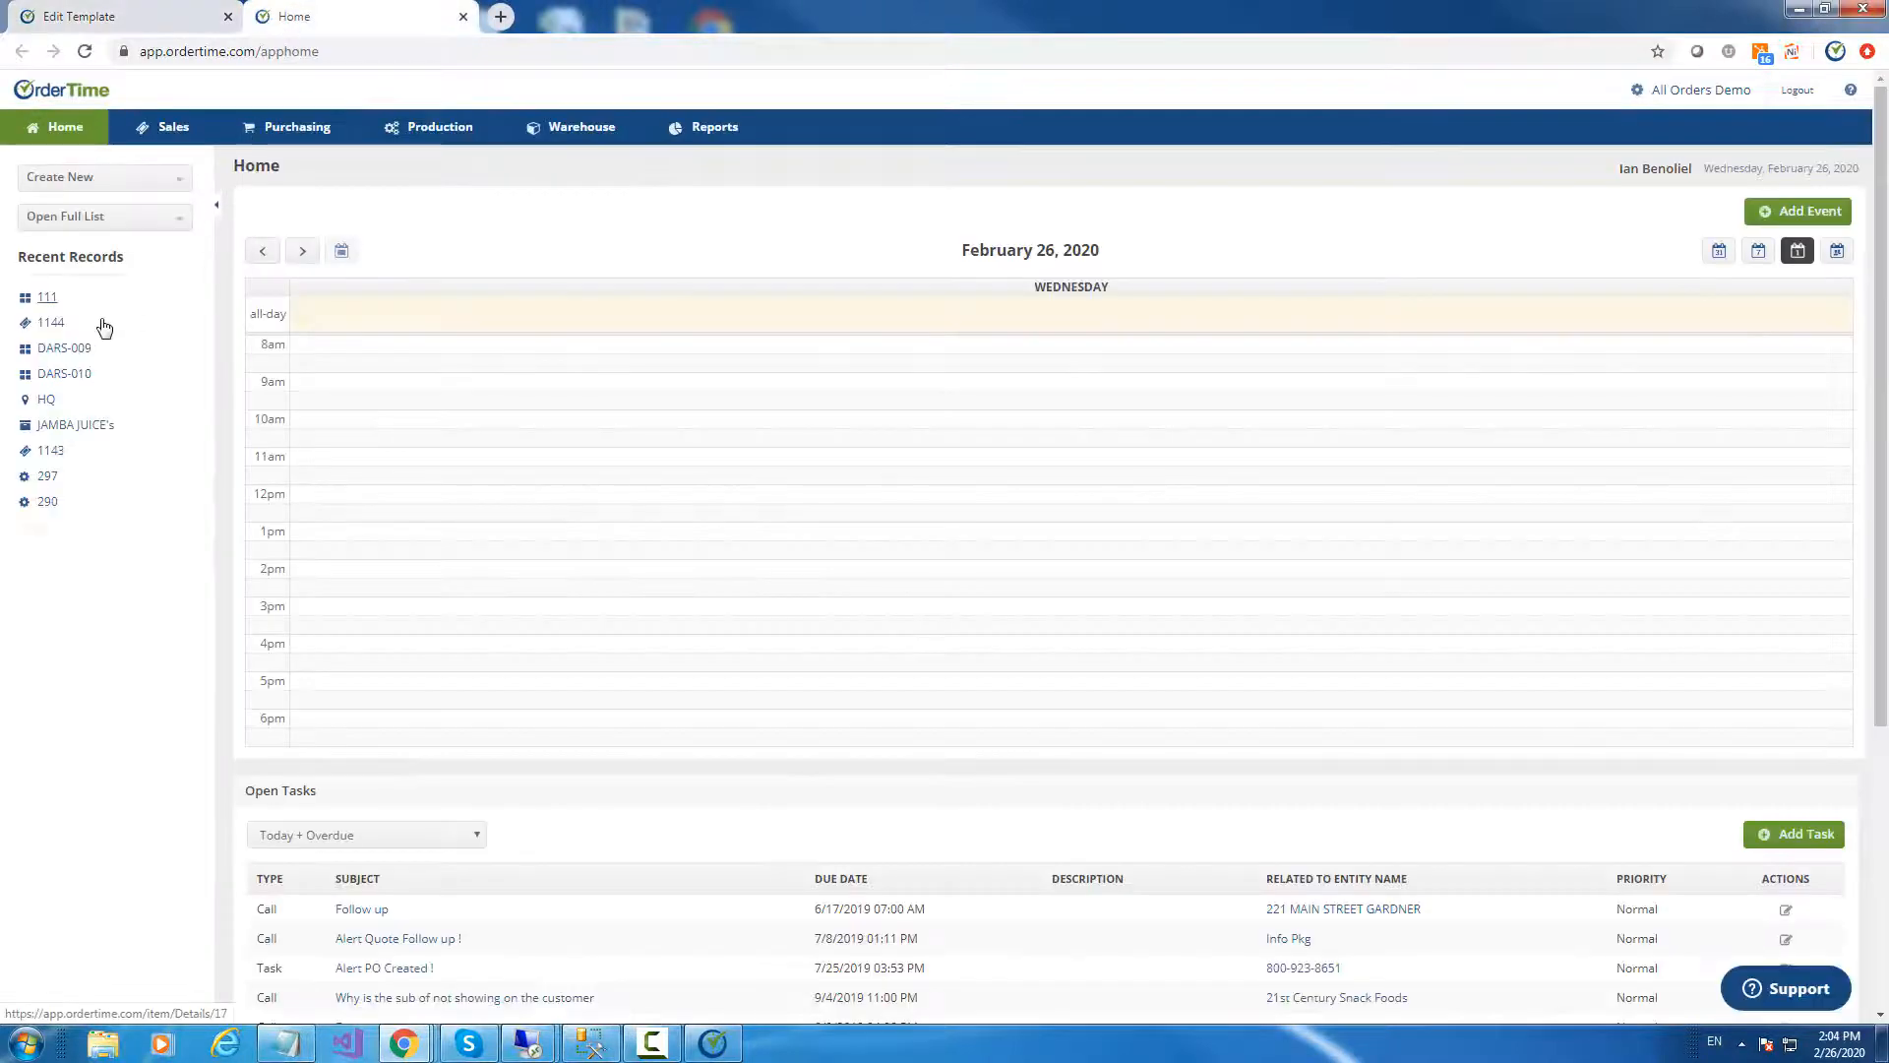
{"action": "left_click", "coordinate": [84, 222]}
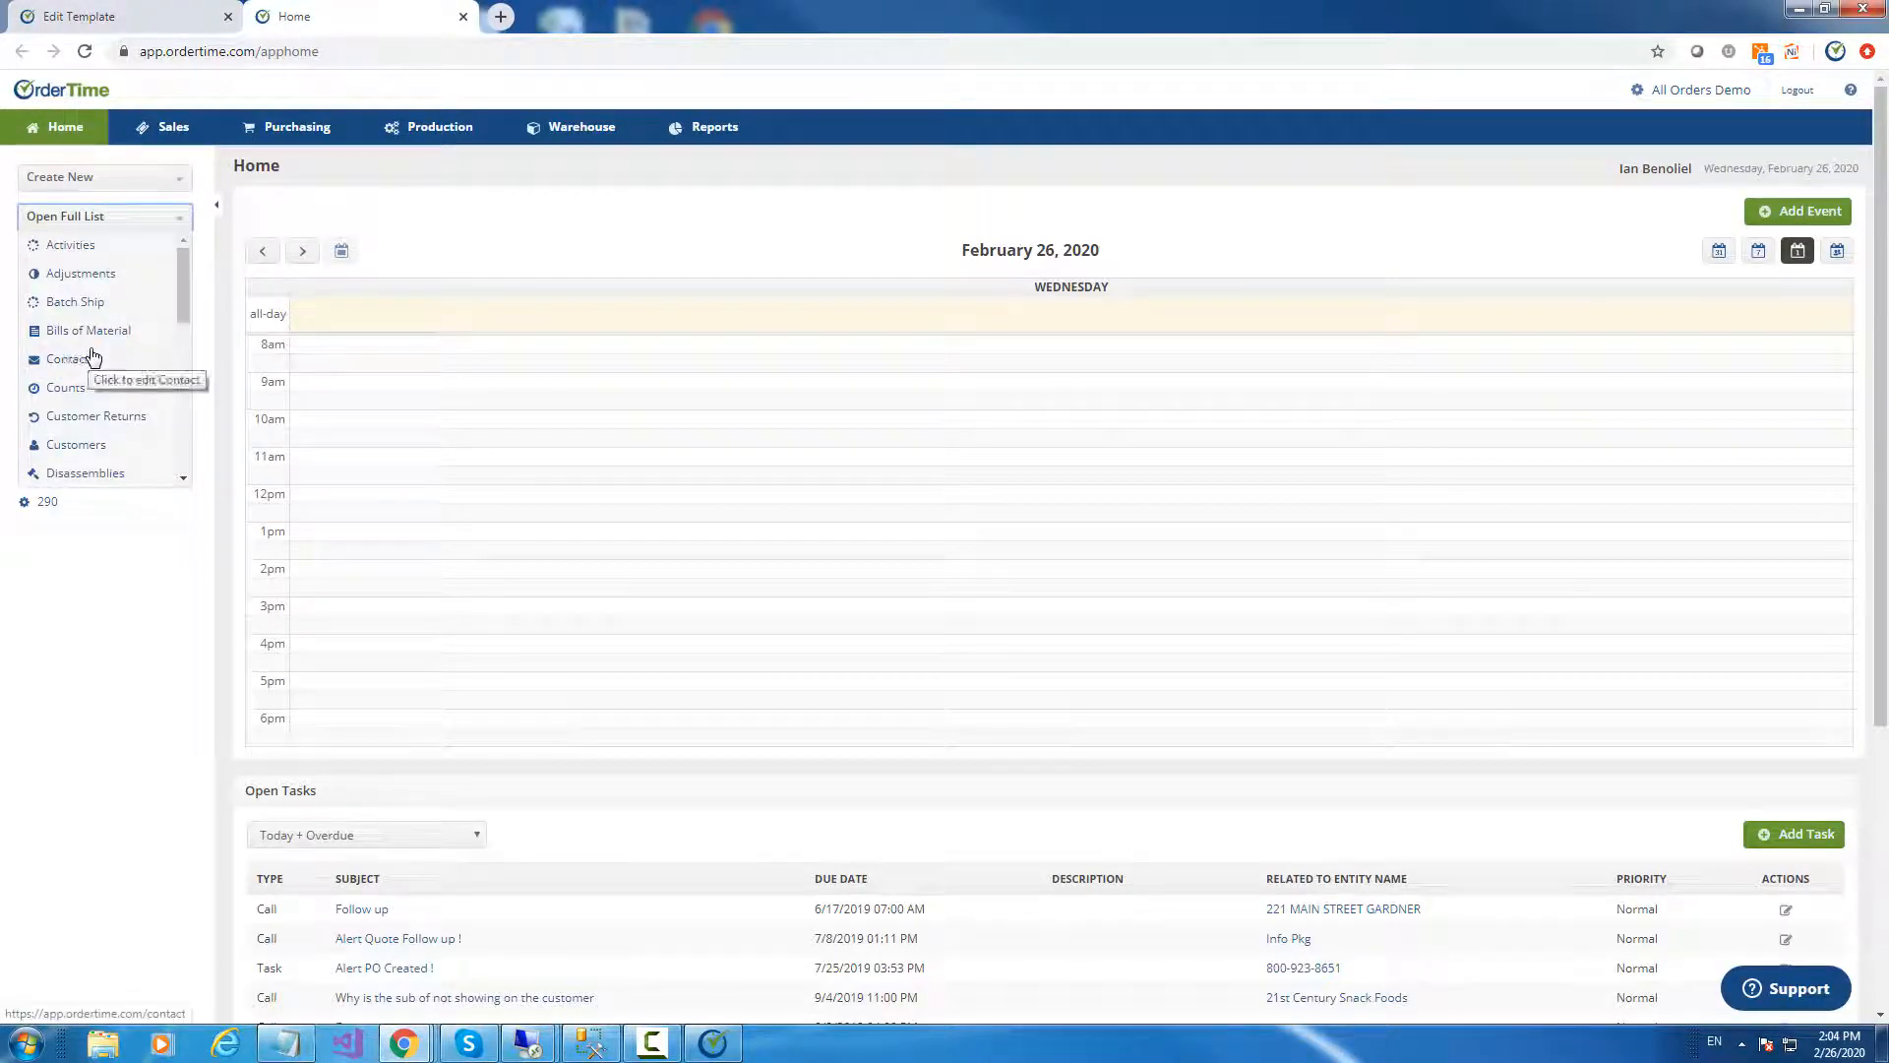
{"action": "scroll", "coordinate": [92, 358], "scroll_direction": "down", "scroll_amount": 2}
{"action": "left_click", "coordinate": [62, 334]}
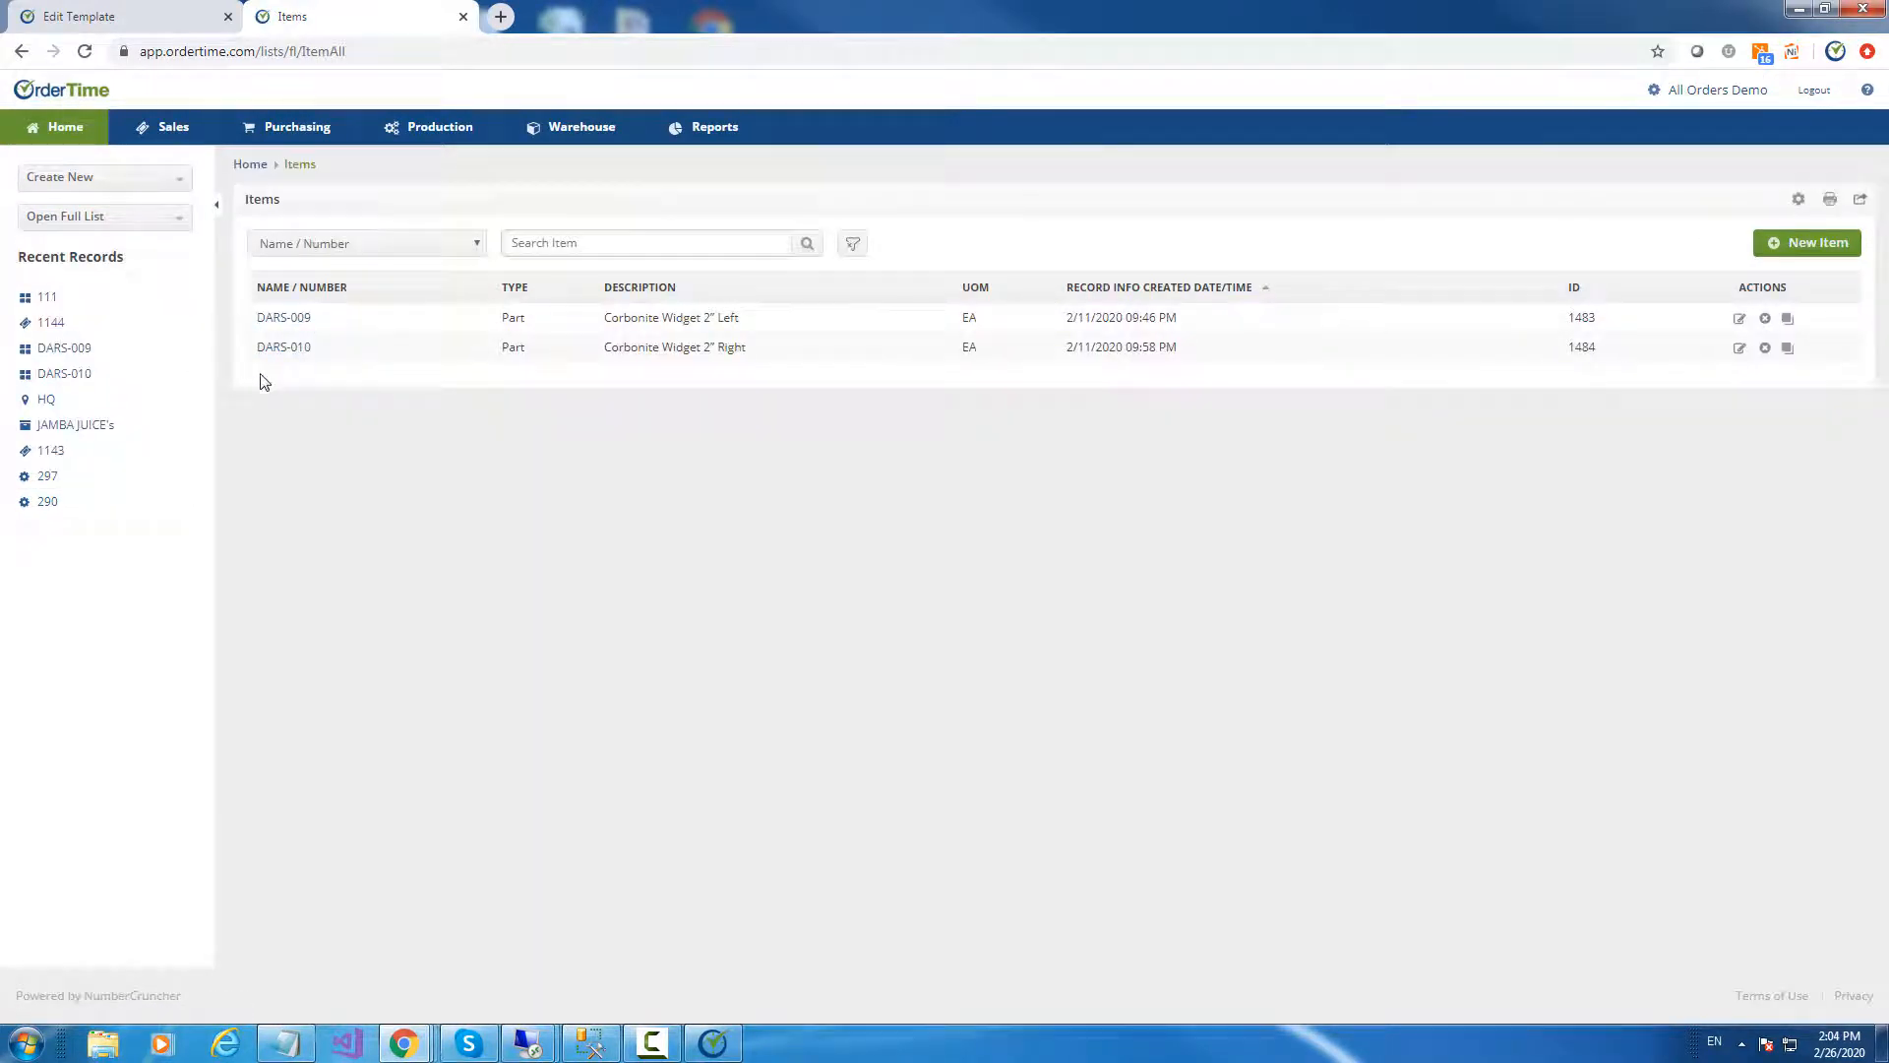
{"action": "left_click", "coordinate": [77, 16]}
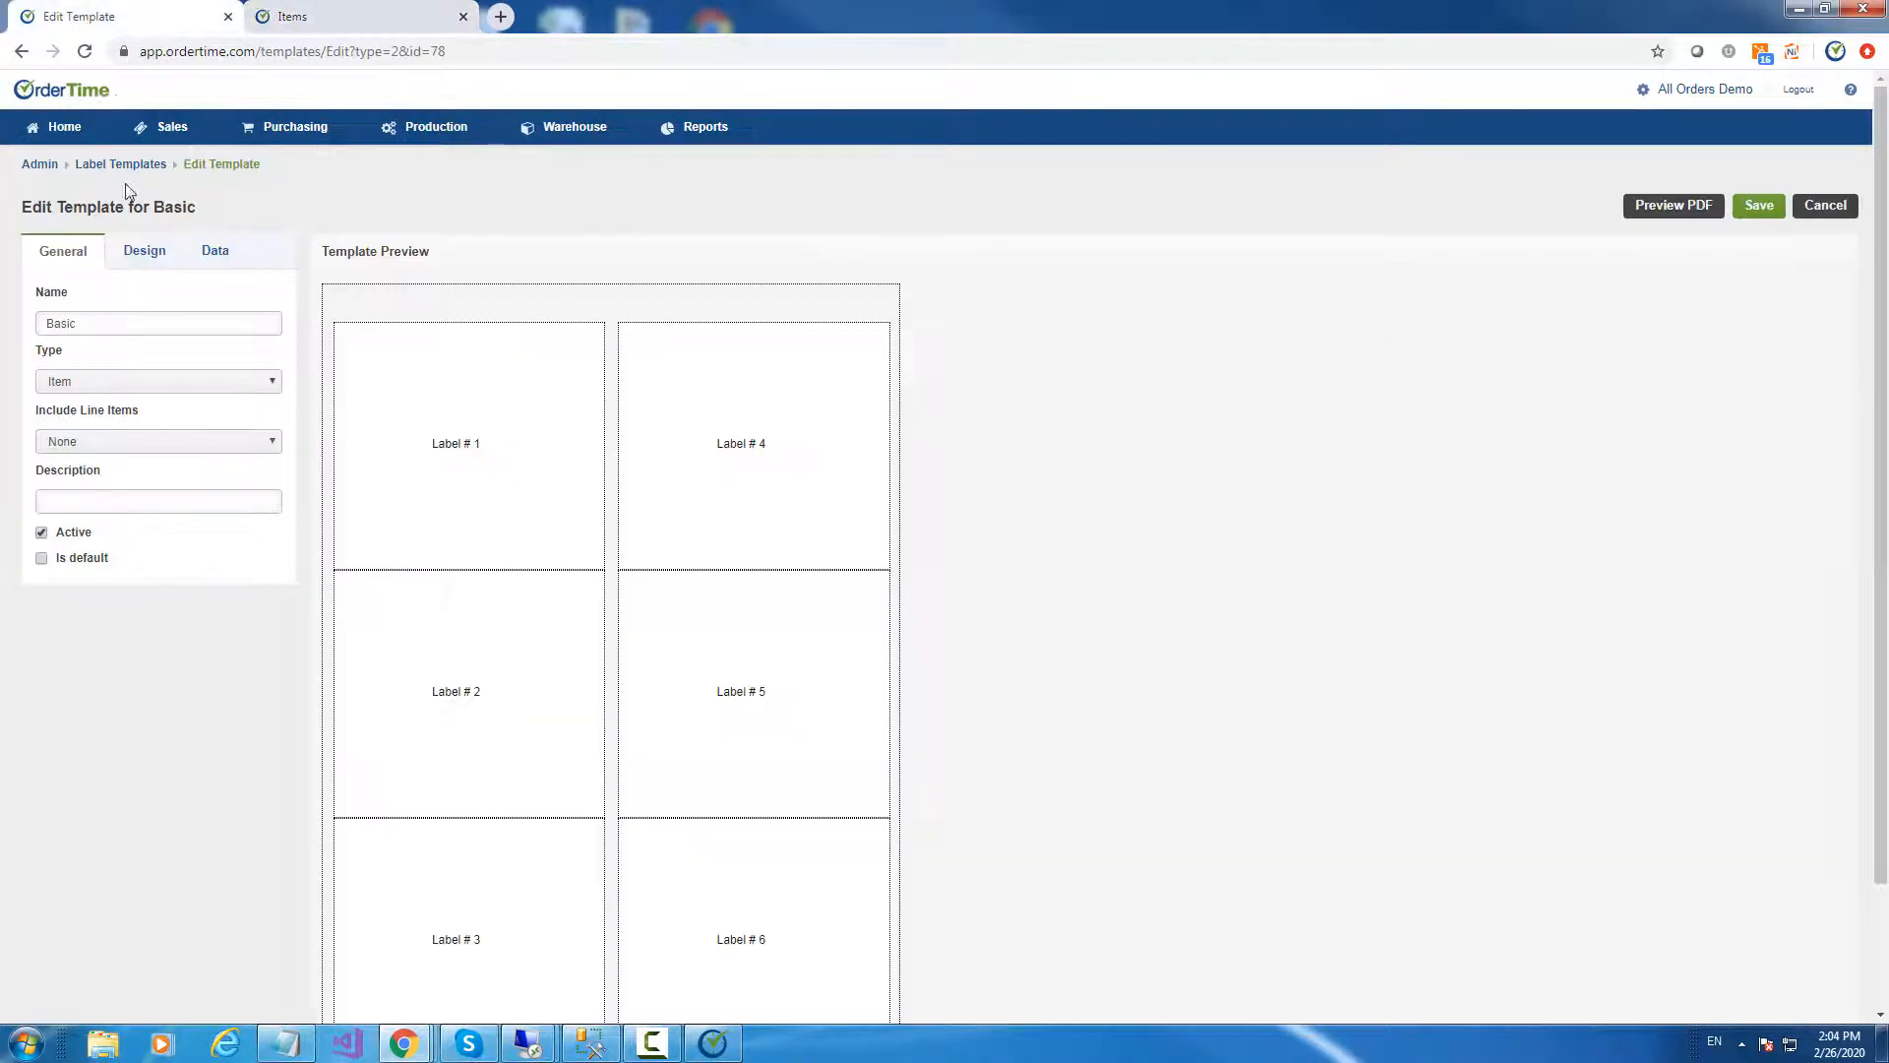
{"action": "left_click", "coordinate": [123, 166]}
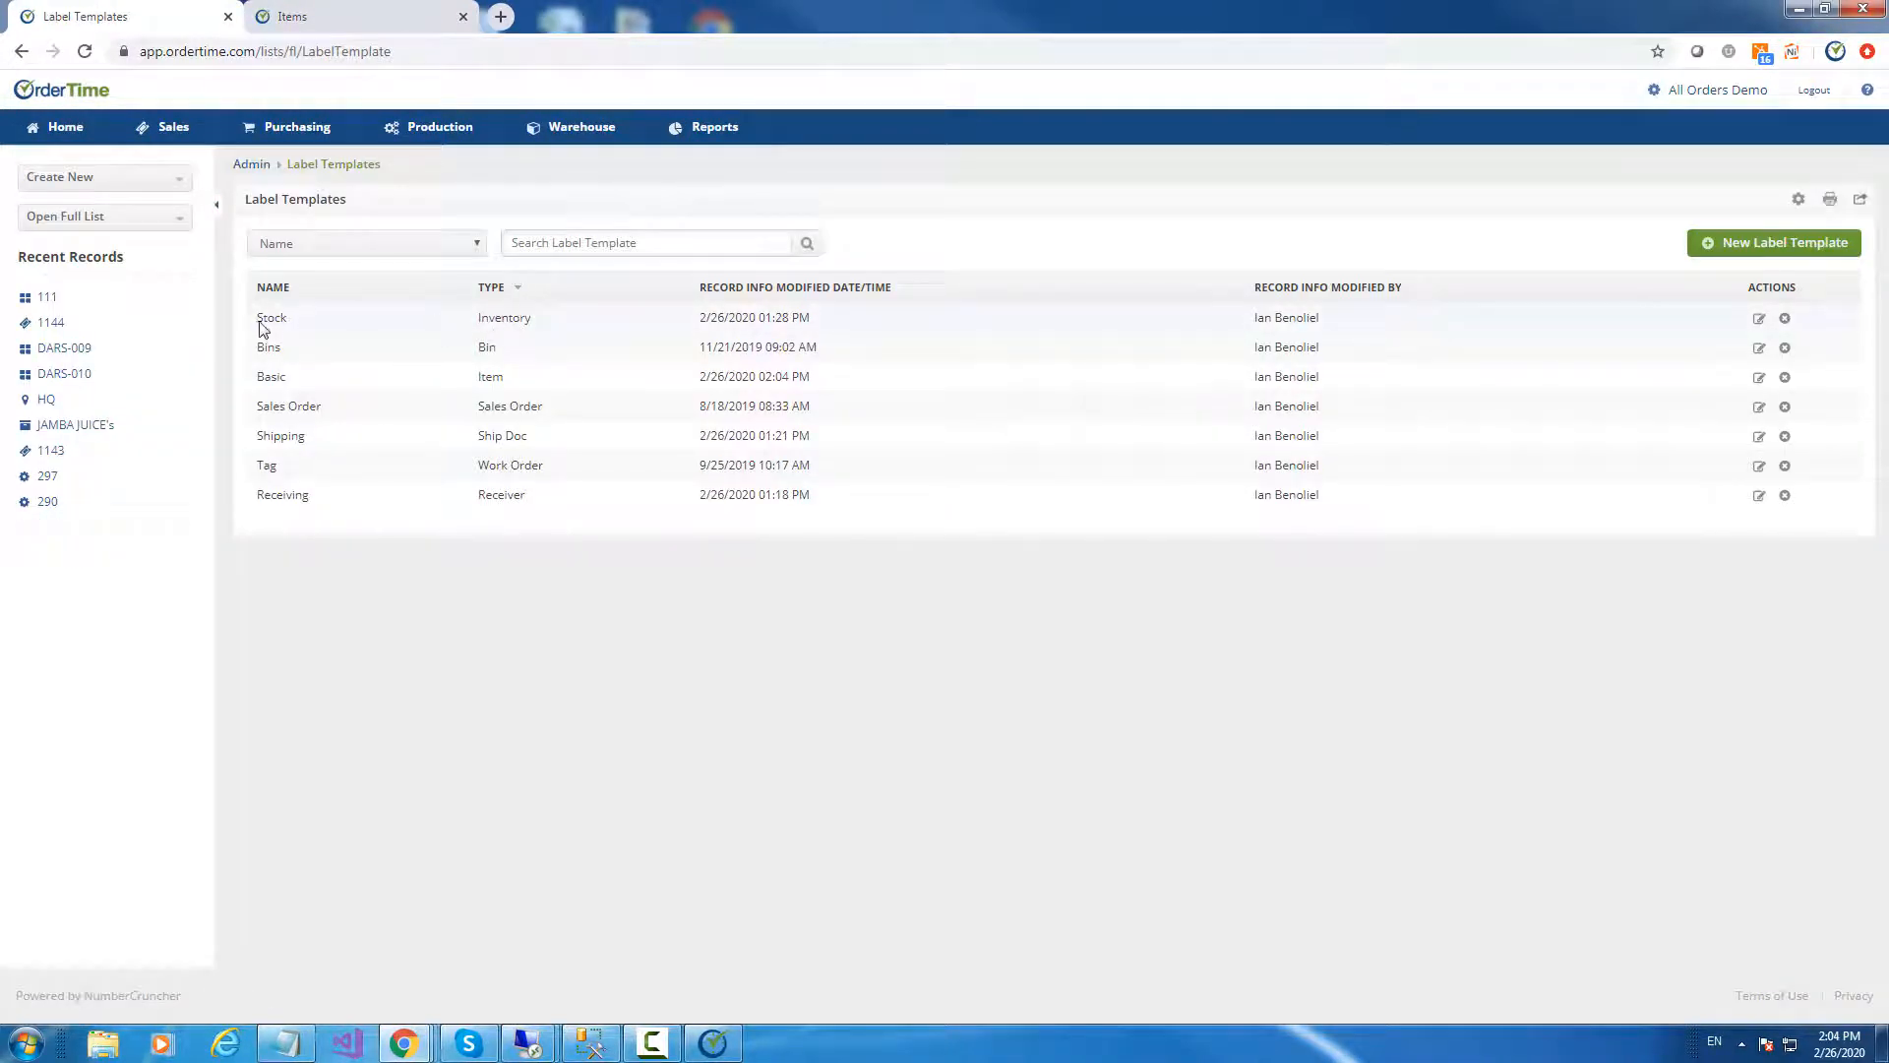
Open the Stock template, and open the Inventory list in another new tab
{"action": "left_click", "coordinate": [1760, 319]}
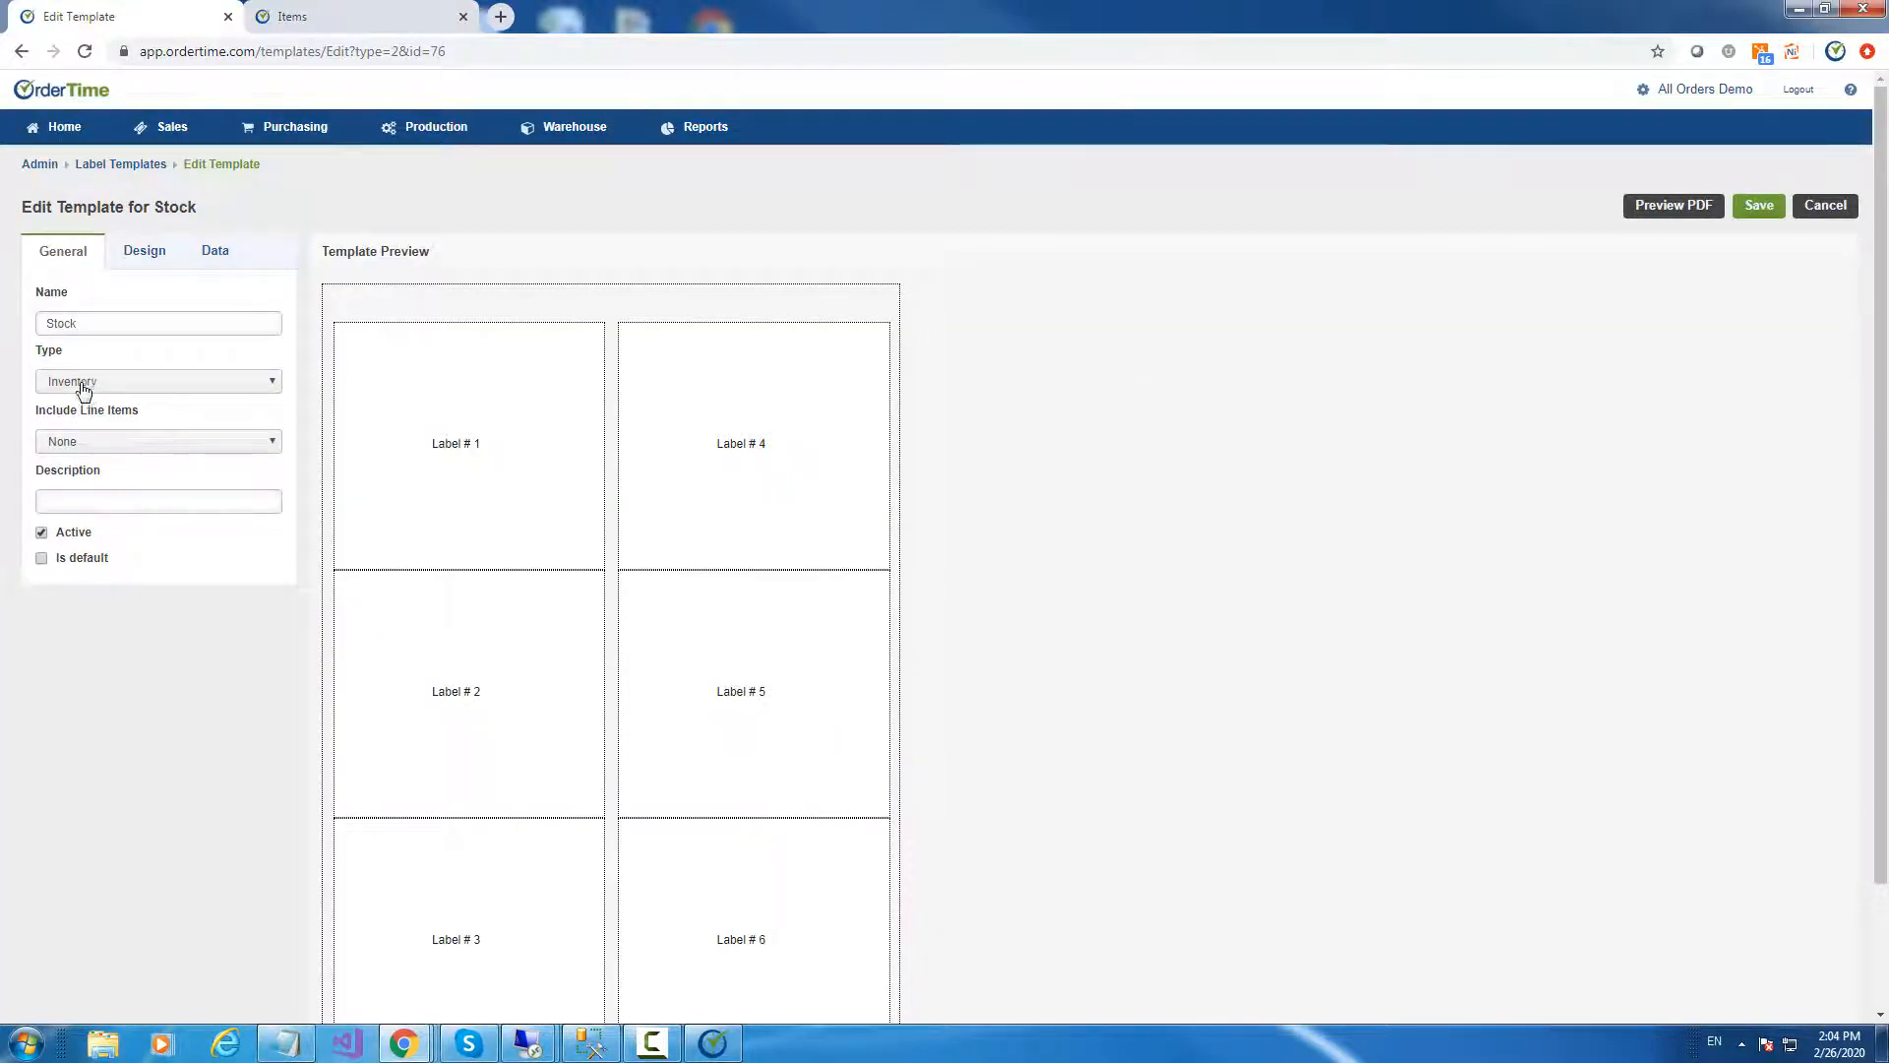
{"action": "left_click", "coordinate": [372, 10]}
{"action": "left_click", "coordinate": [114, 218]}
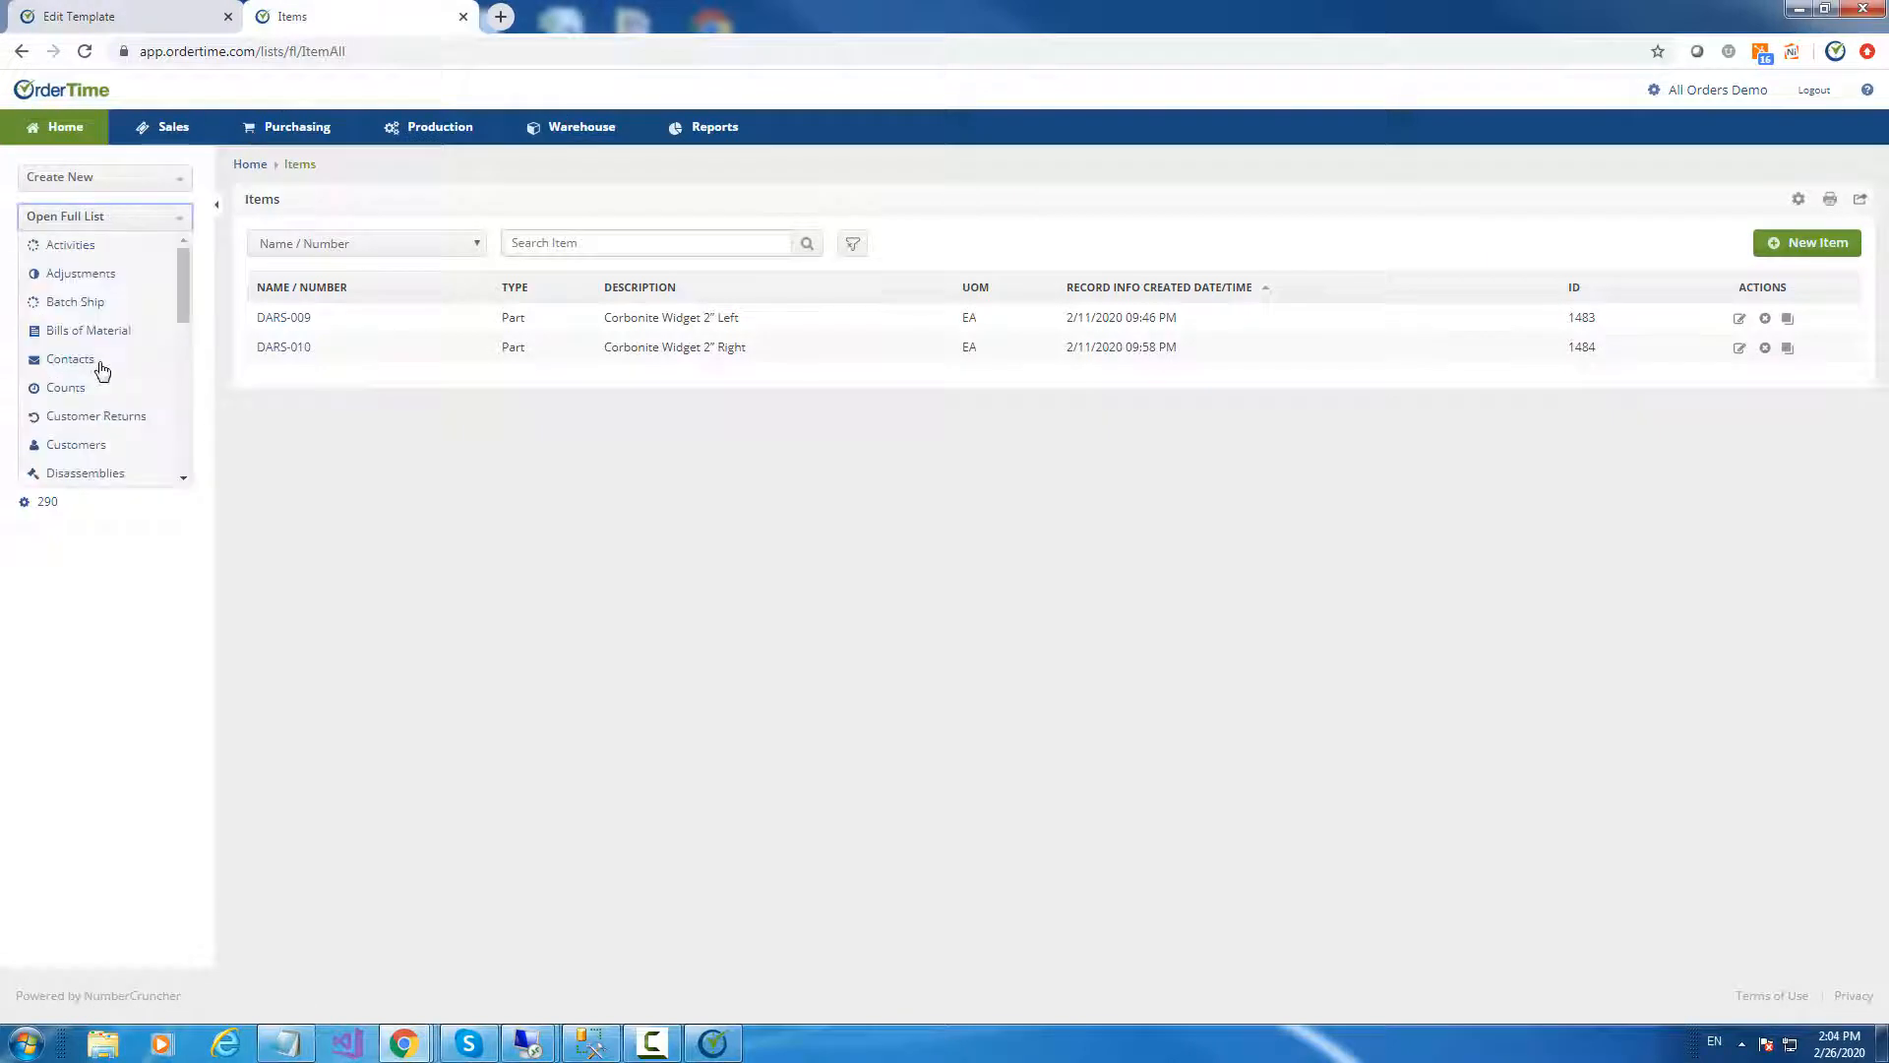
{"action": "scroll", "coordinate": [109, 367], "scroll_direction": "down", "scroll_amount": 2}
{"action": "right_click", "coordinate": [79, 307]}
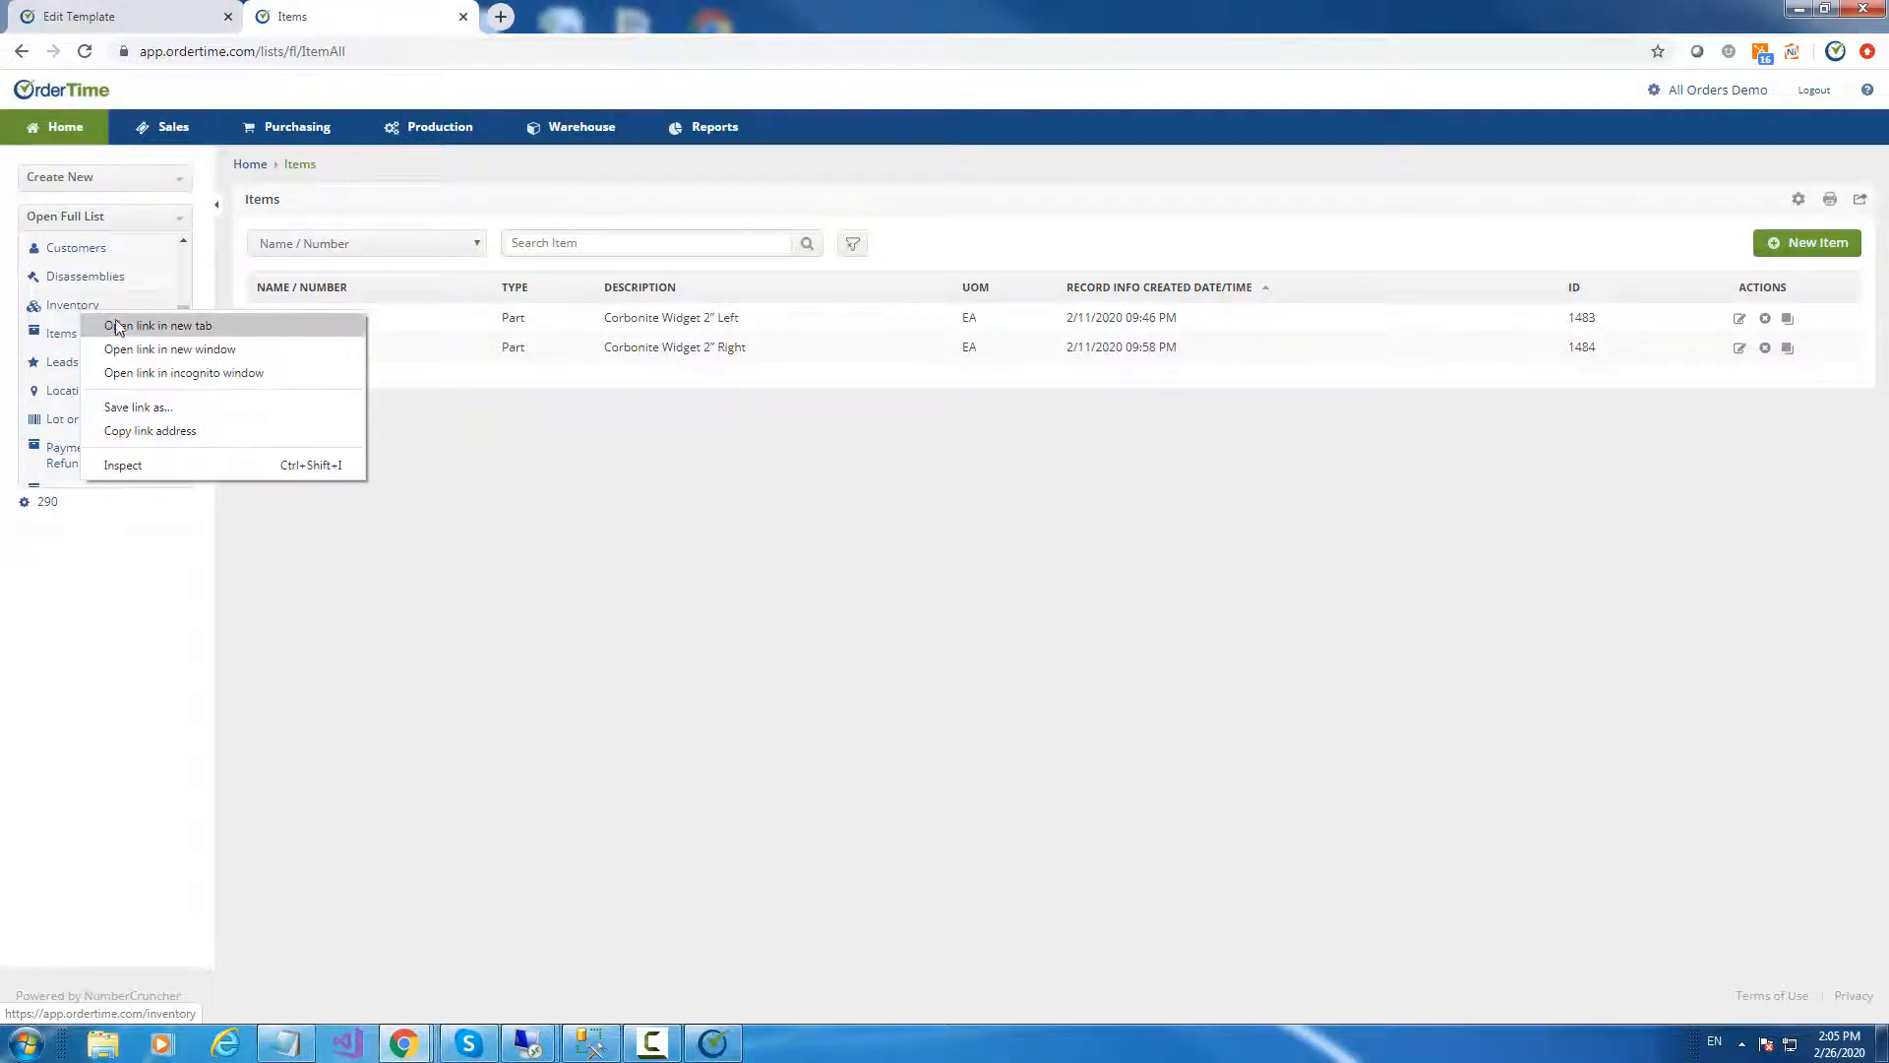
{"action": "left_click", "coordinate": [120, 318]}
{"action": "left_click", "coordinate": [551, 15]}
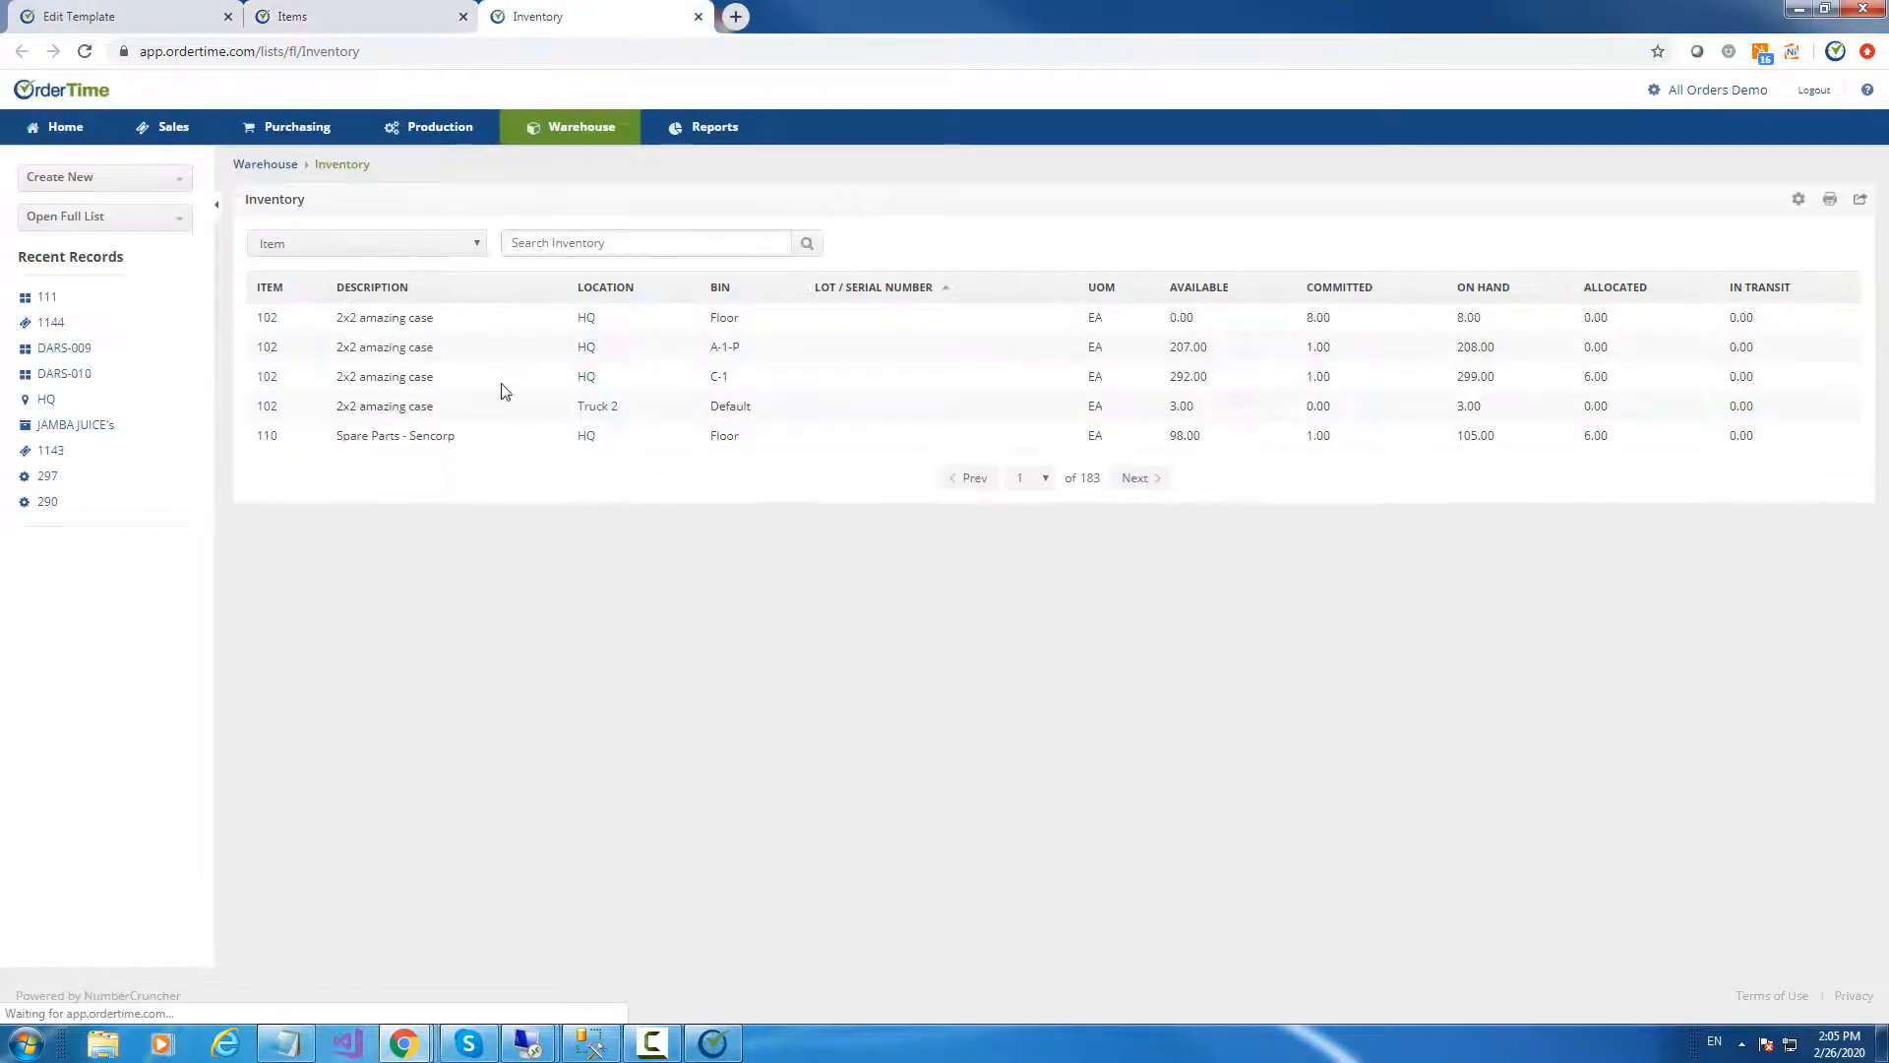
{"action": "left_click", "coordinate": [351, 21]}
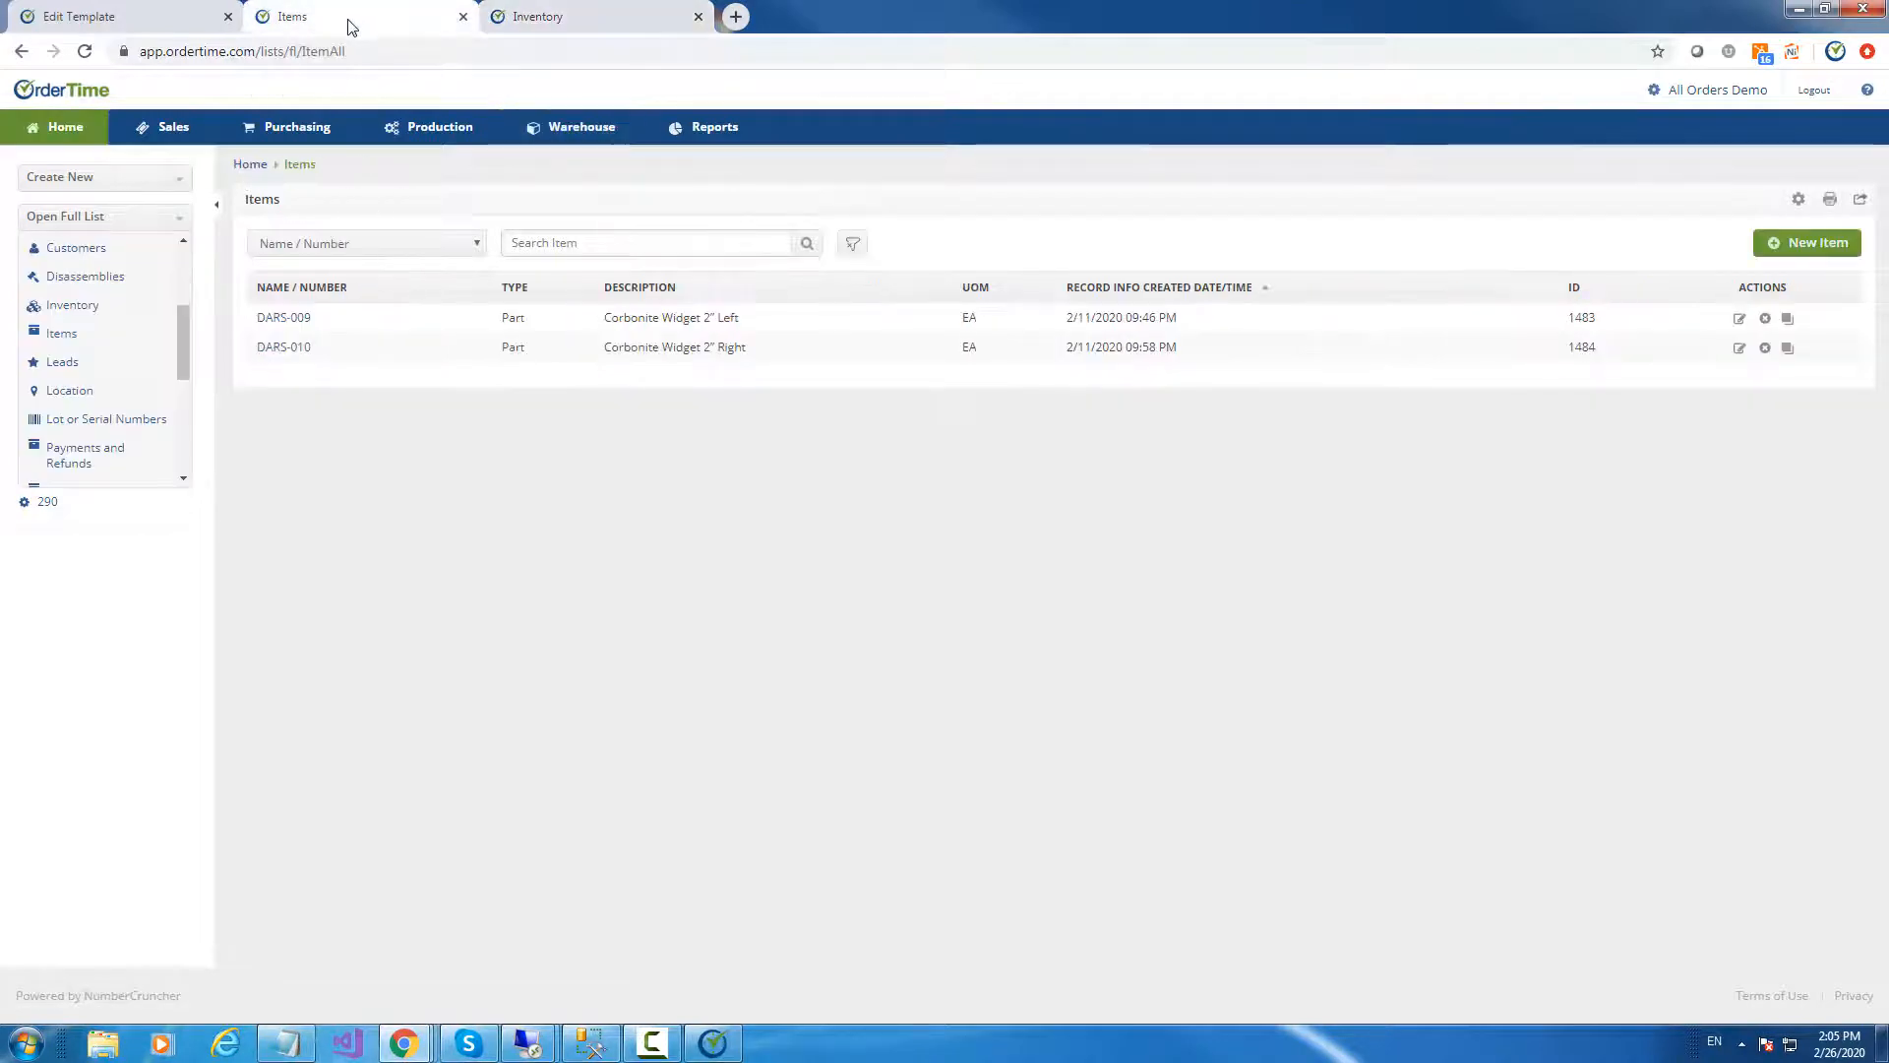
Return to the Label Templates list and open the Shipping template for editing
{"action": "left_click", "coordinate": [99, 14]}
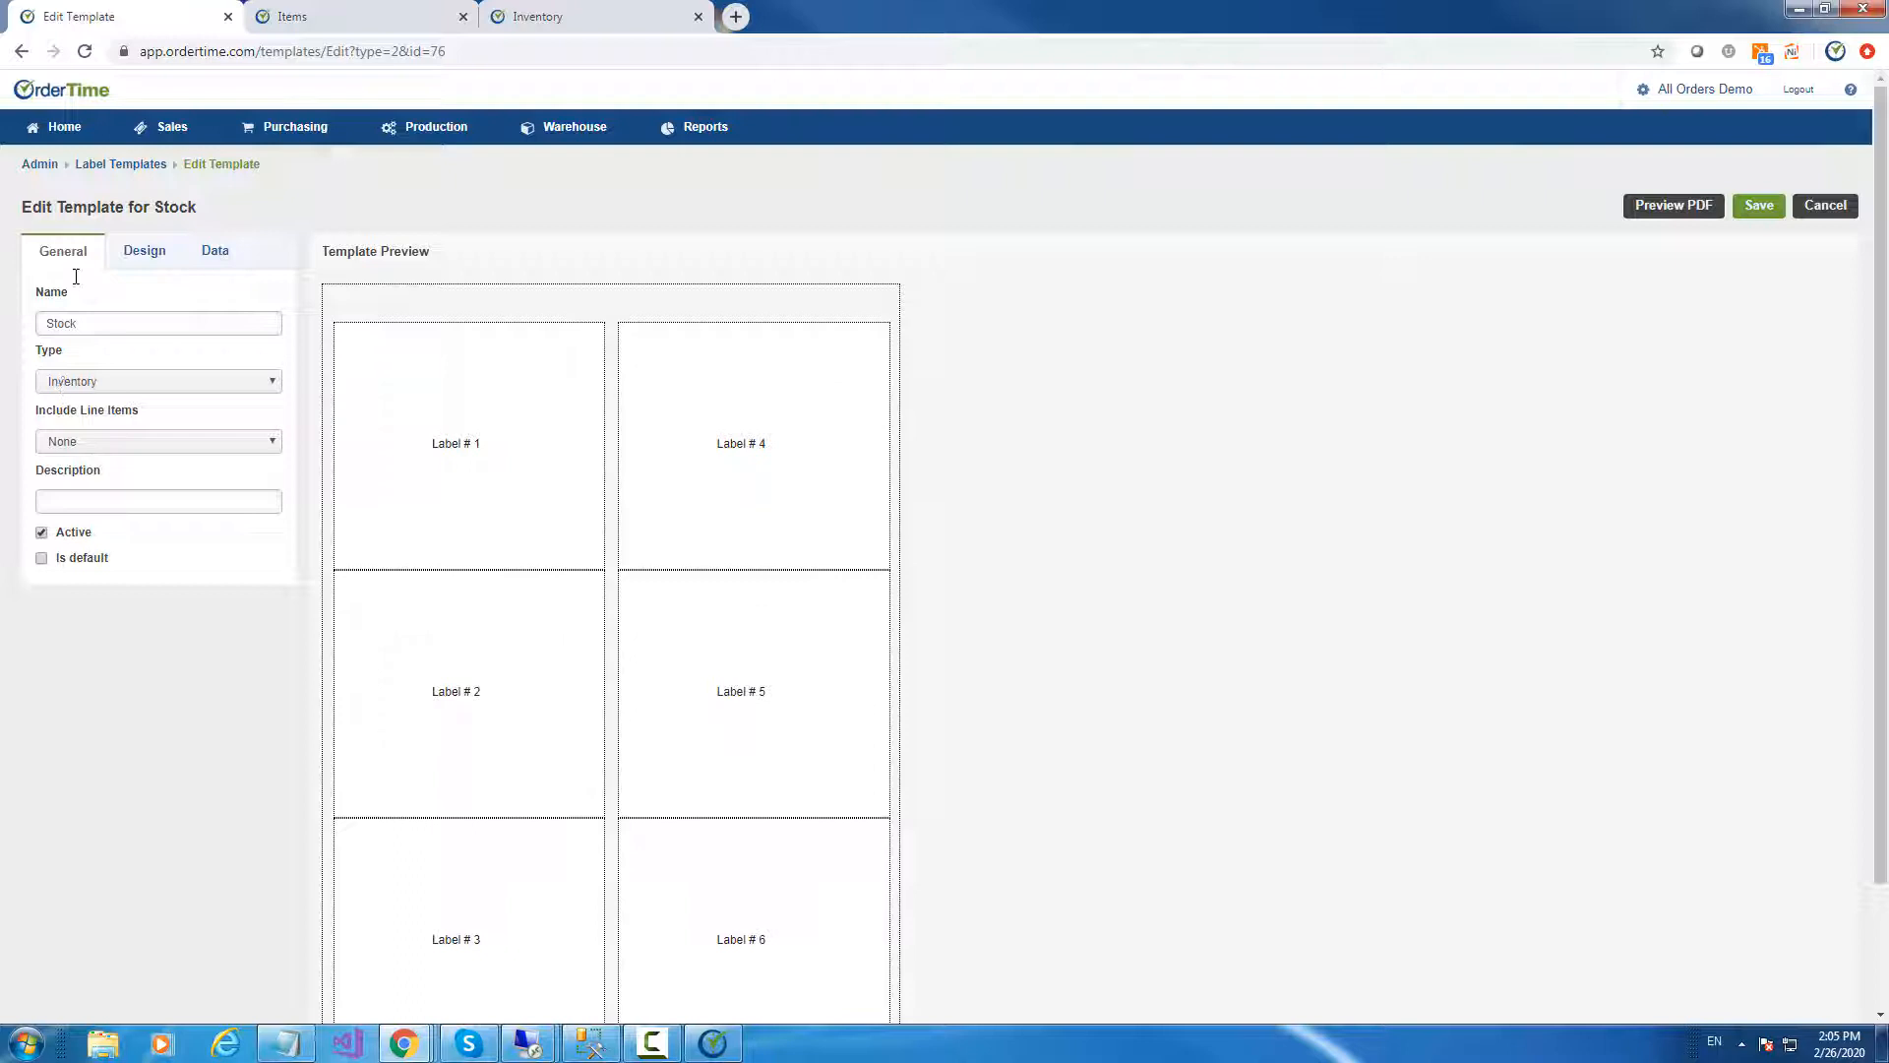
{"action": "left_click", "coordinate": [107, 167]}
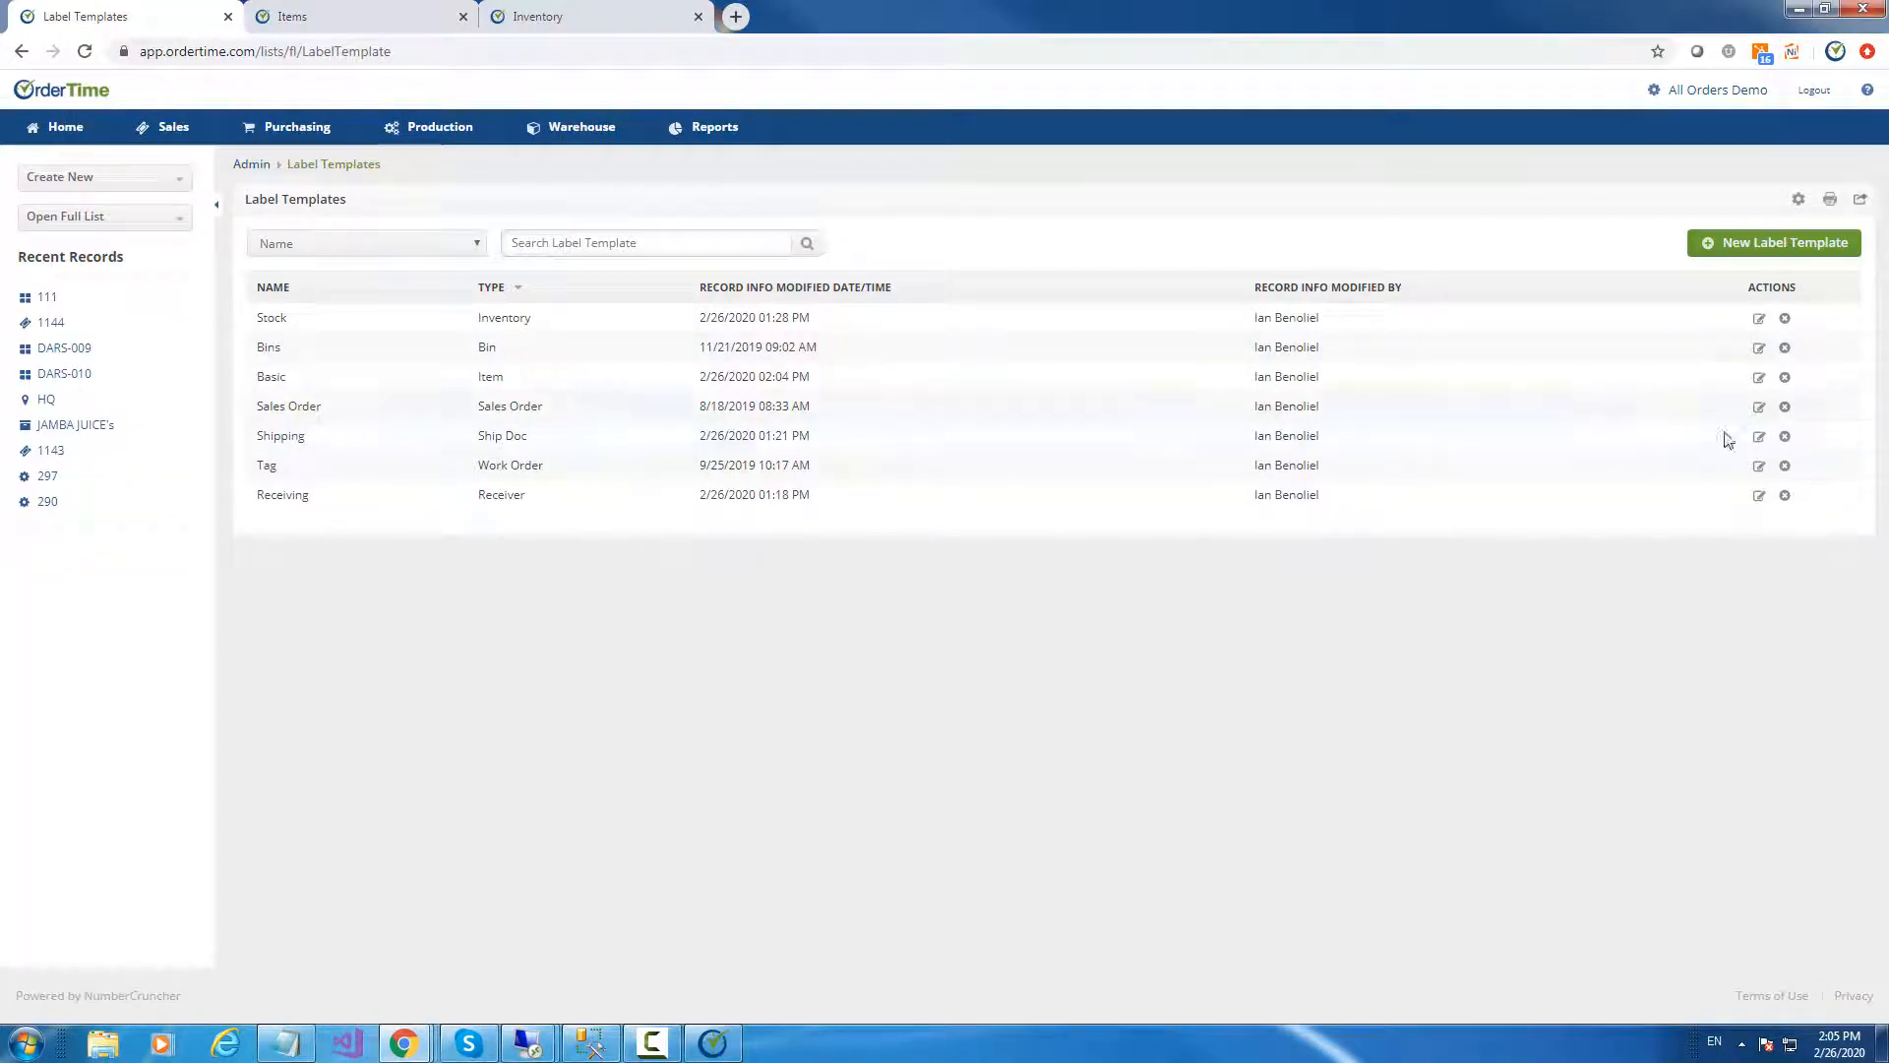
{"action": "left_click", "coordinate": [1759, 440]}
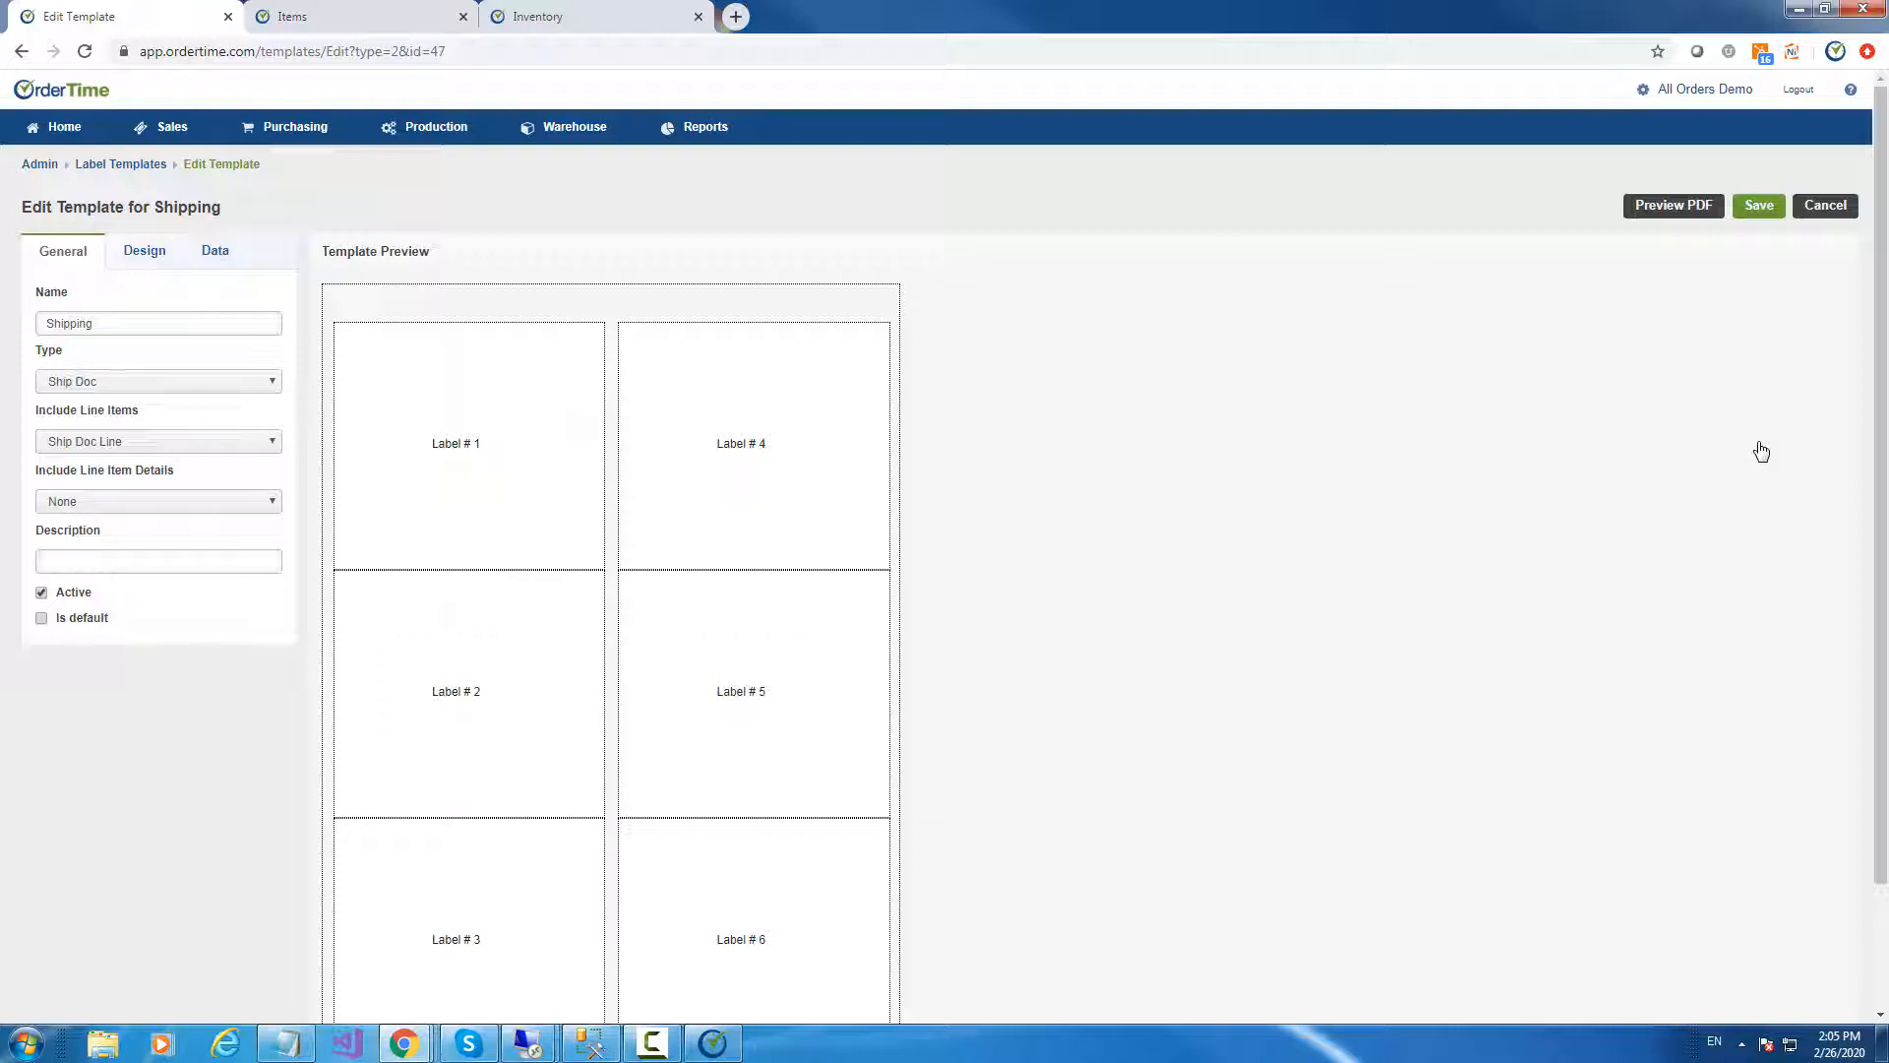
{"action": "left_click", "coordinate": [99, 386]}
{"action": "left_click", "coordinate": [100, 387]}
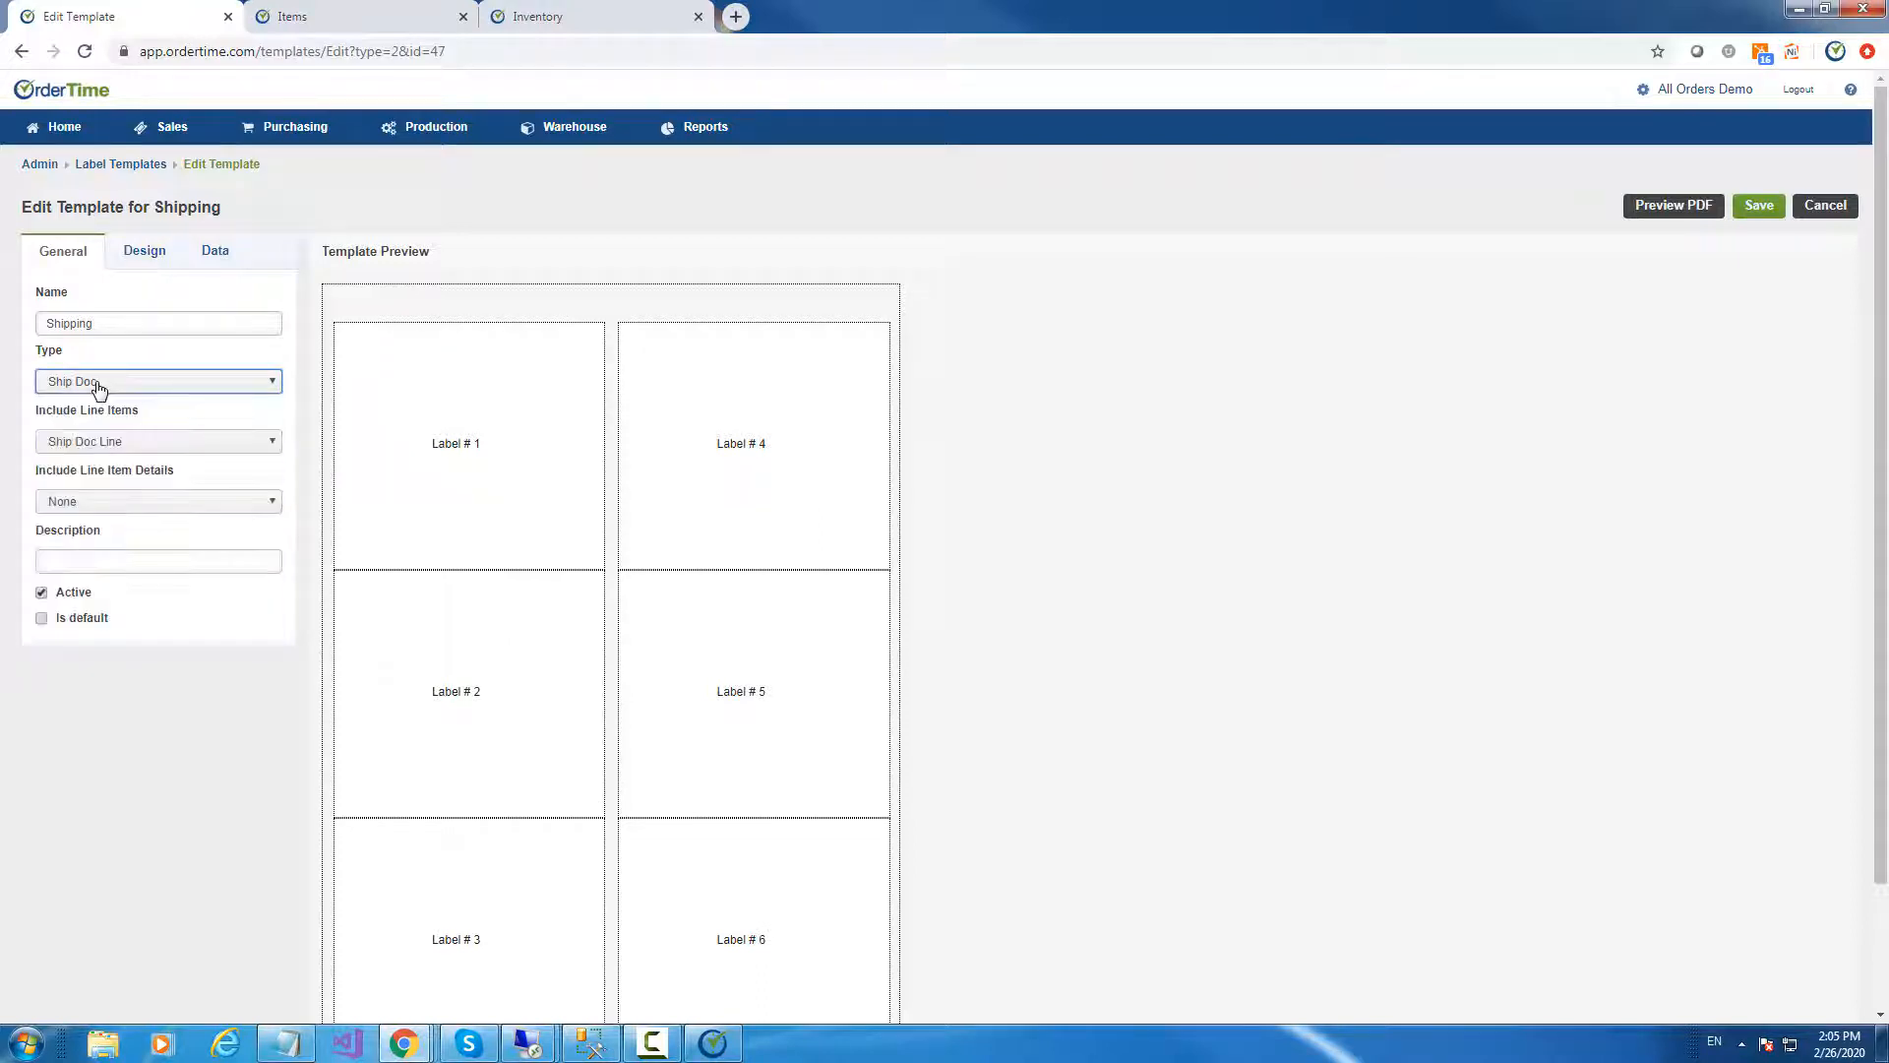
{"action": "left_click", "coordinate": [95, 440]}
{"action": "left_click", "coordinate": [96, 440]}
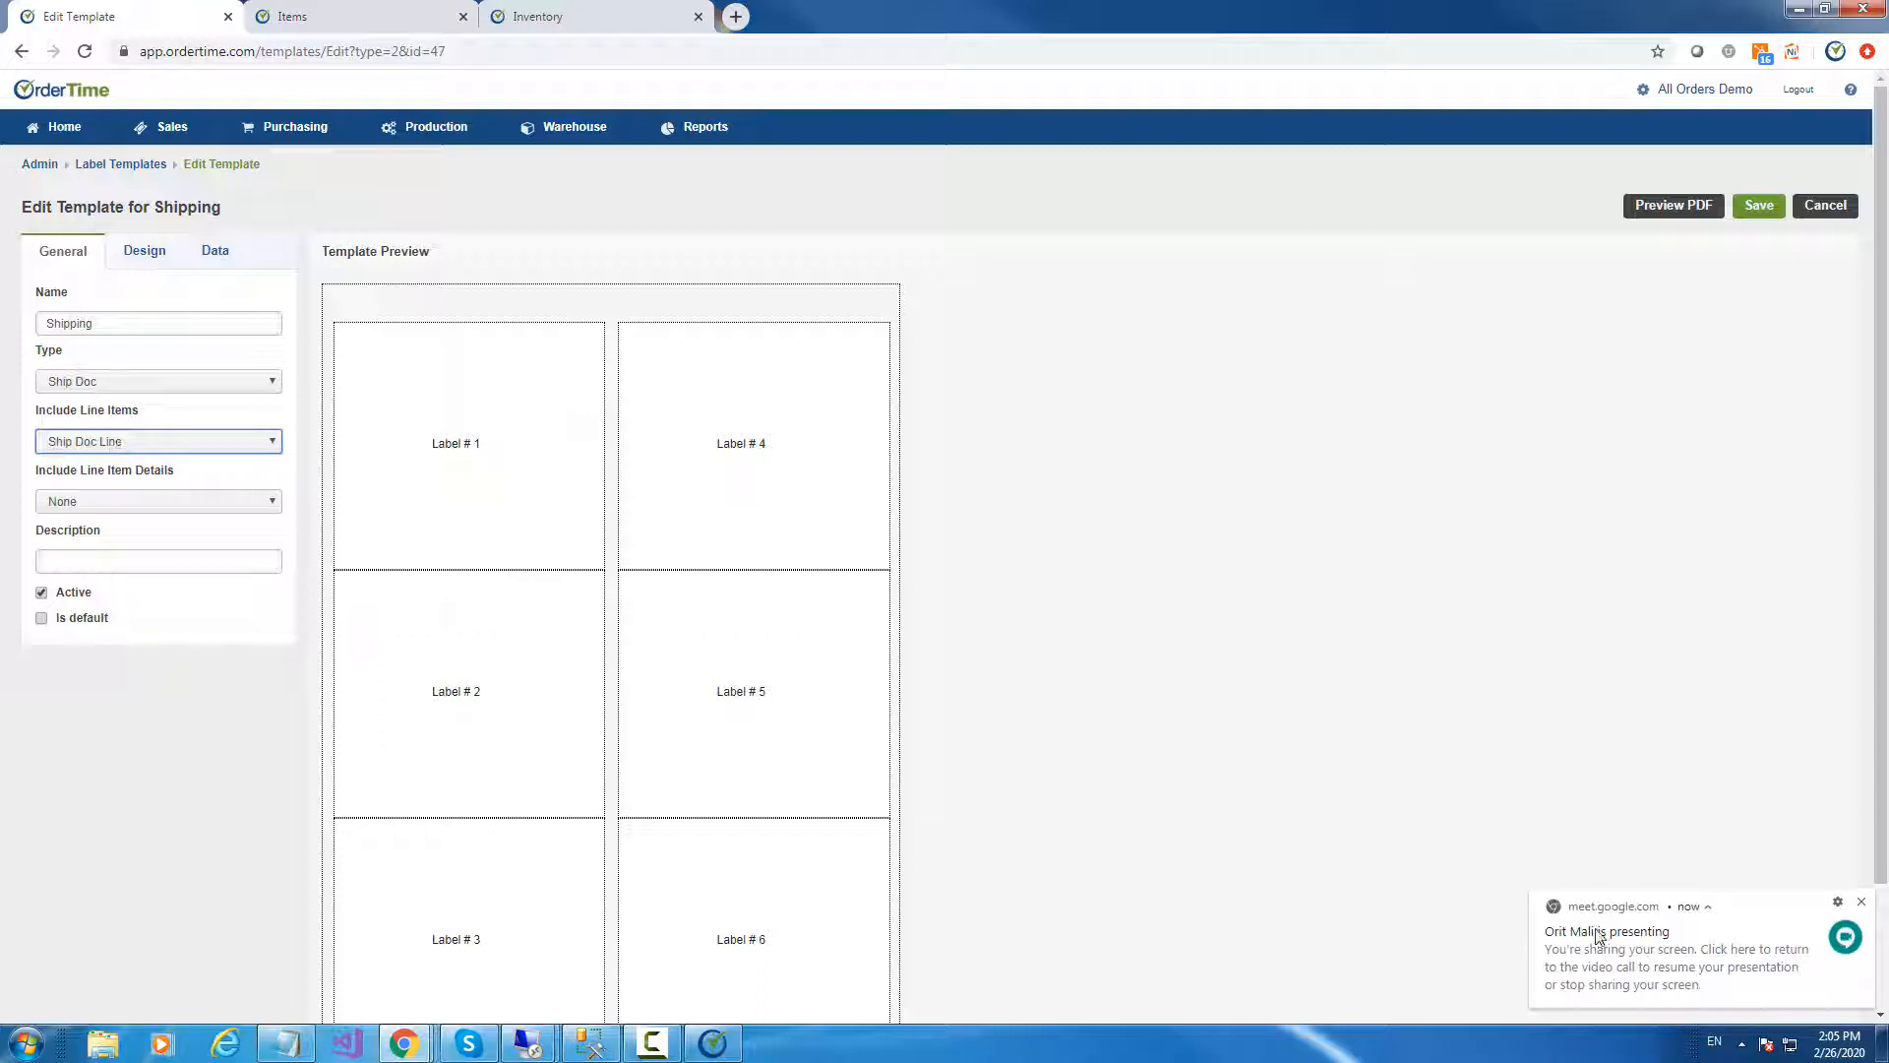
{"action": "left_click", "coordinate": [1861, 902]}
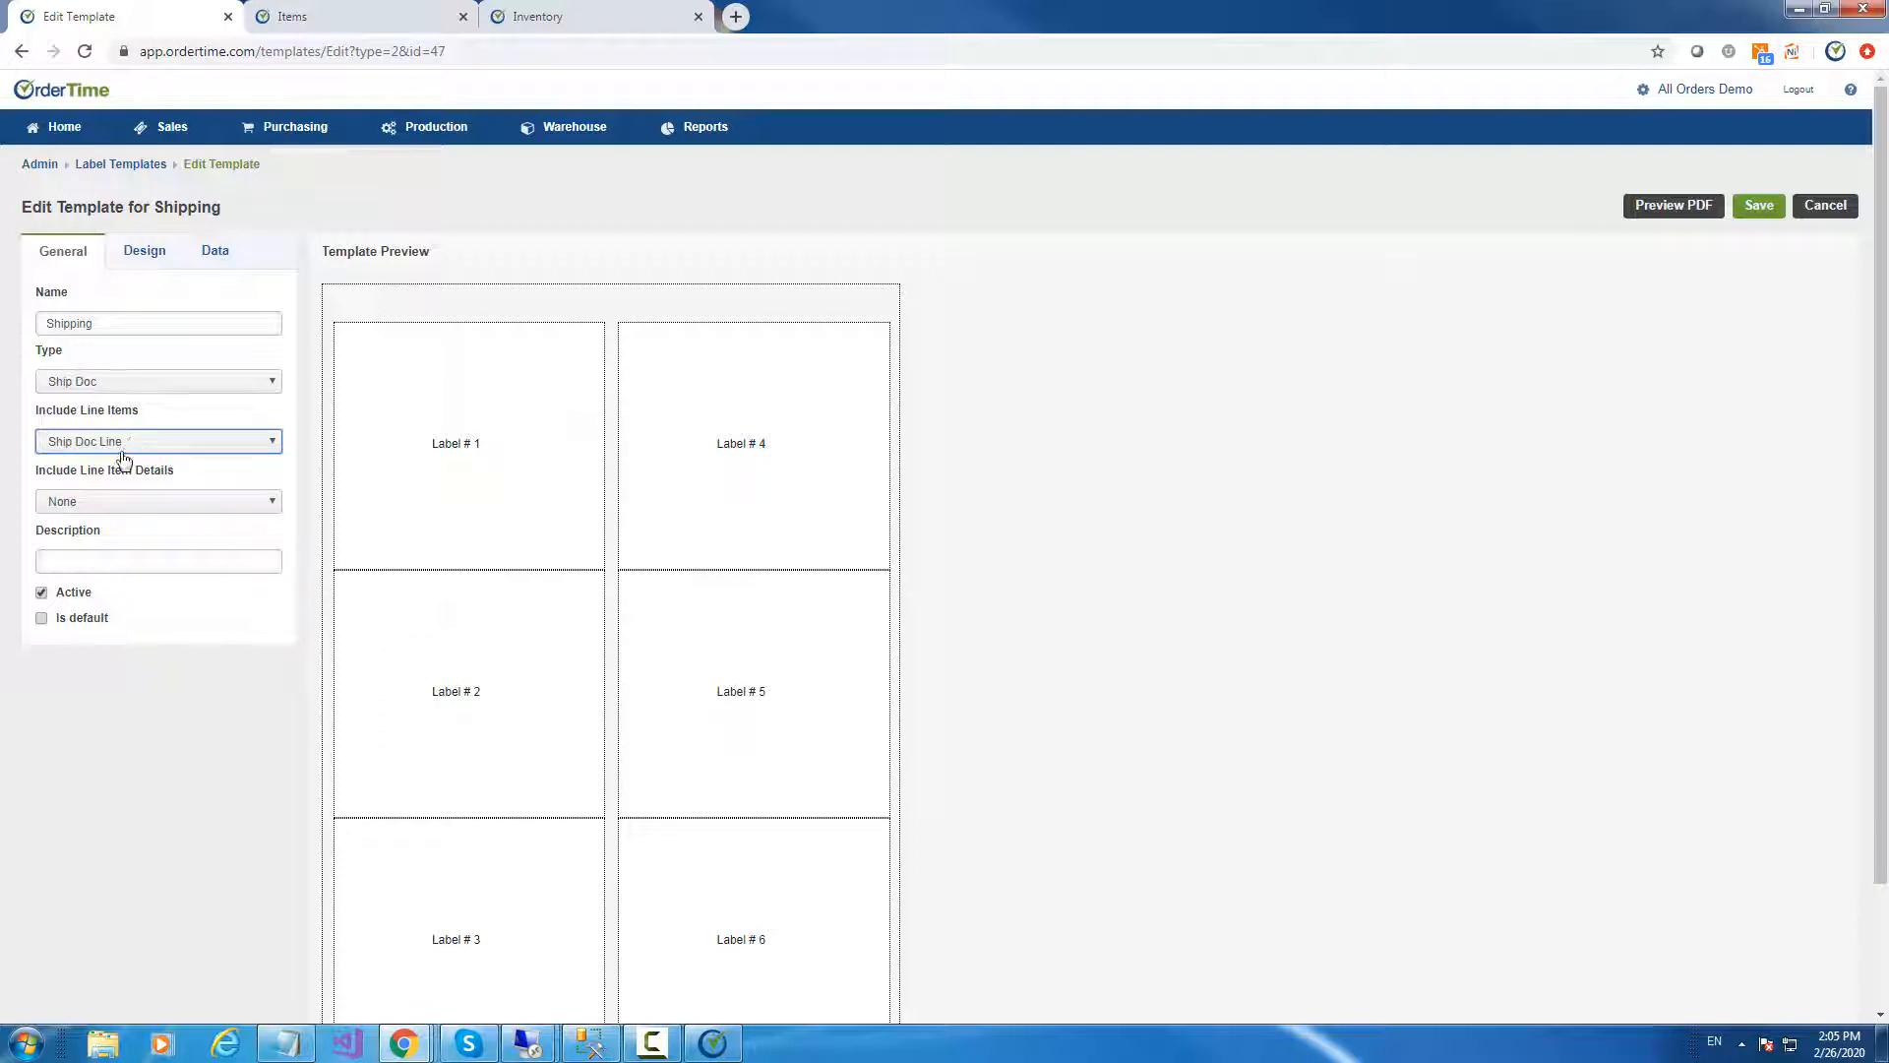
{"action": "left_click", "coordinate": [120, 503]}
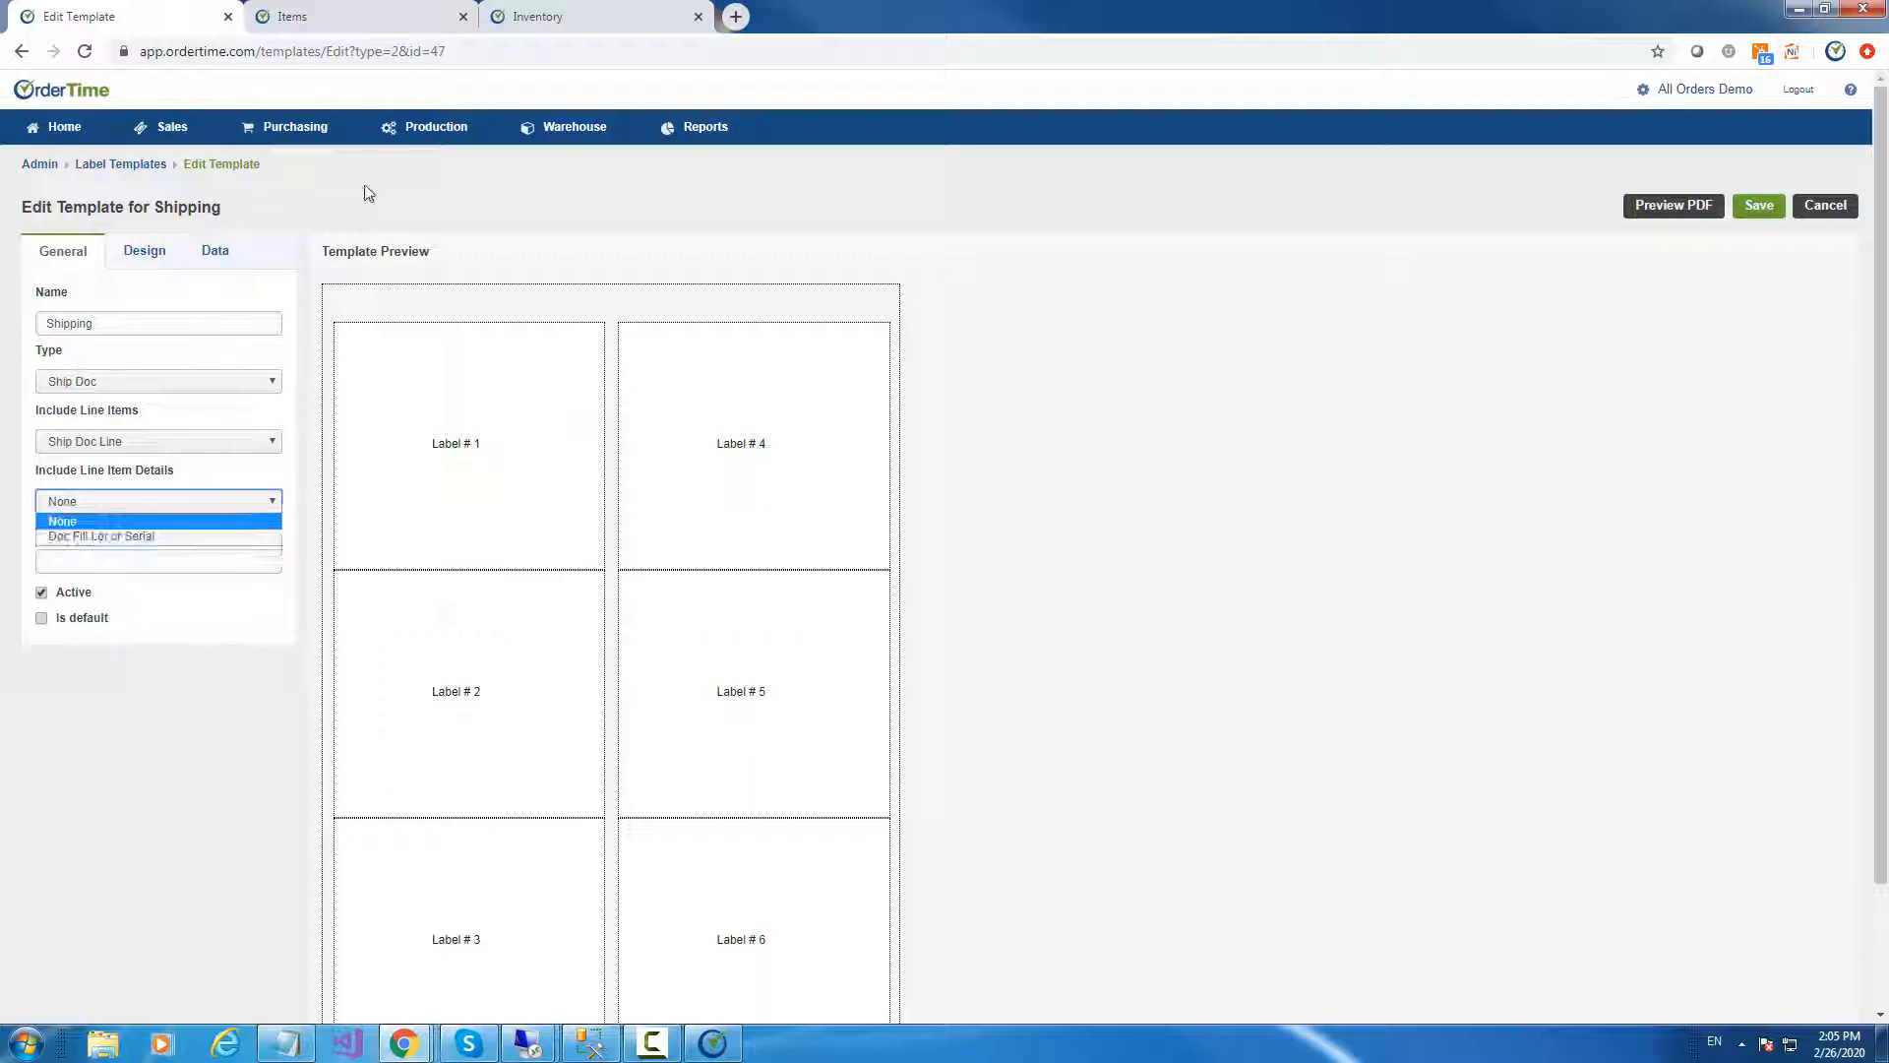
{"action": "left_click", "coordinate": [386, 157]}
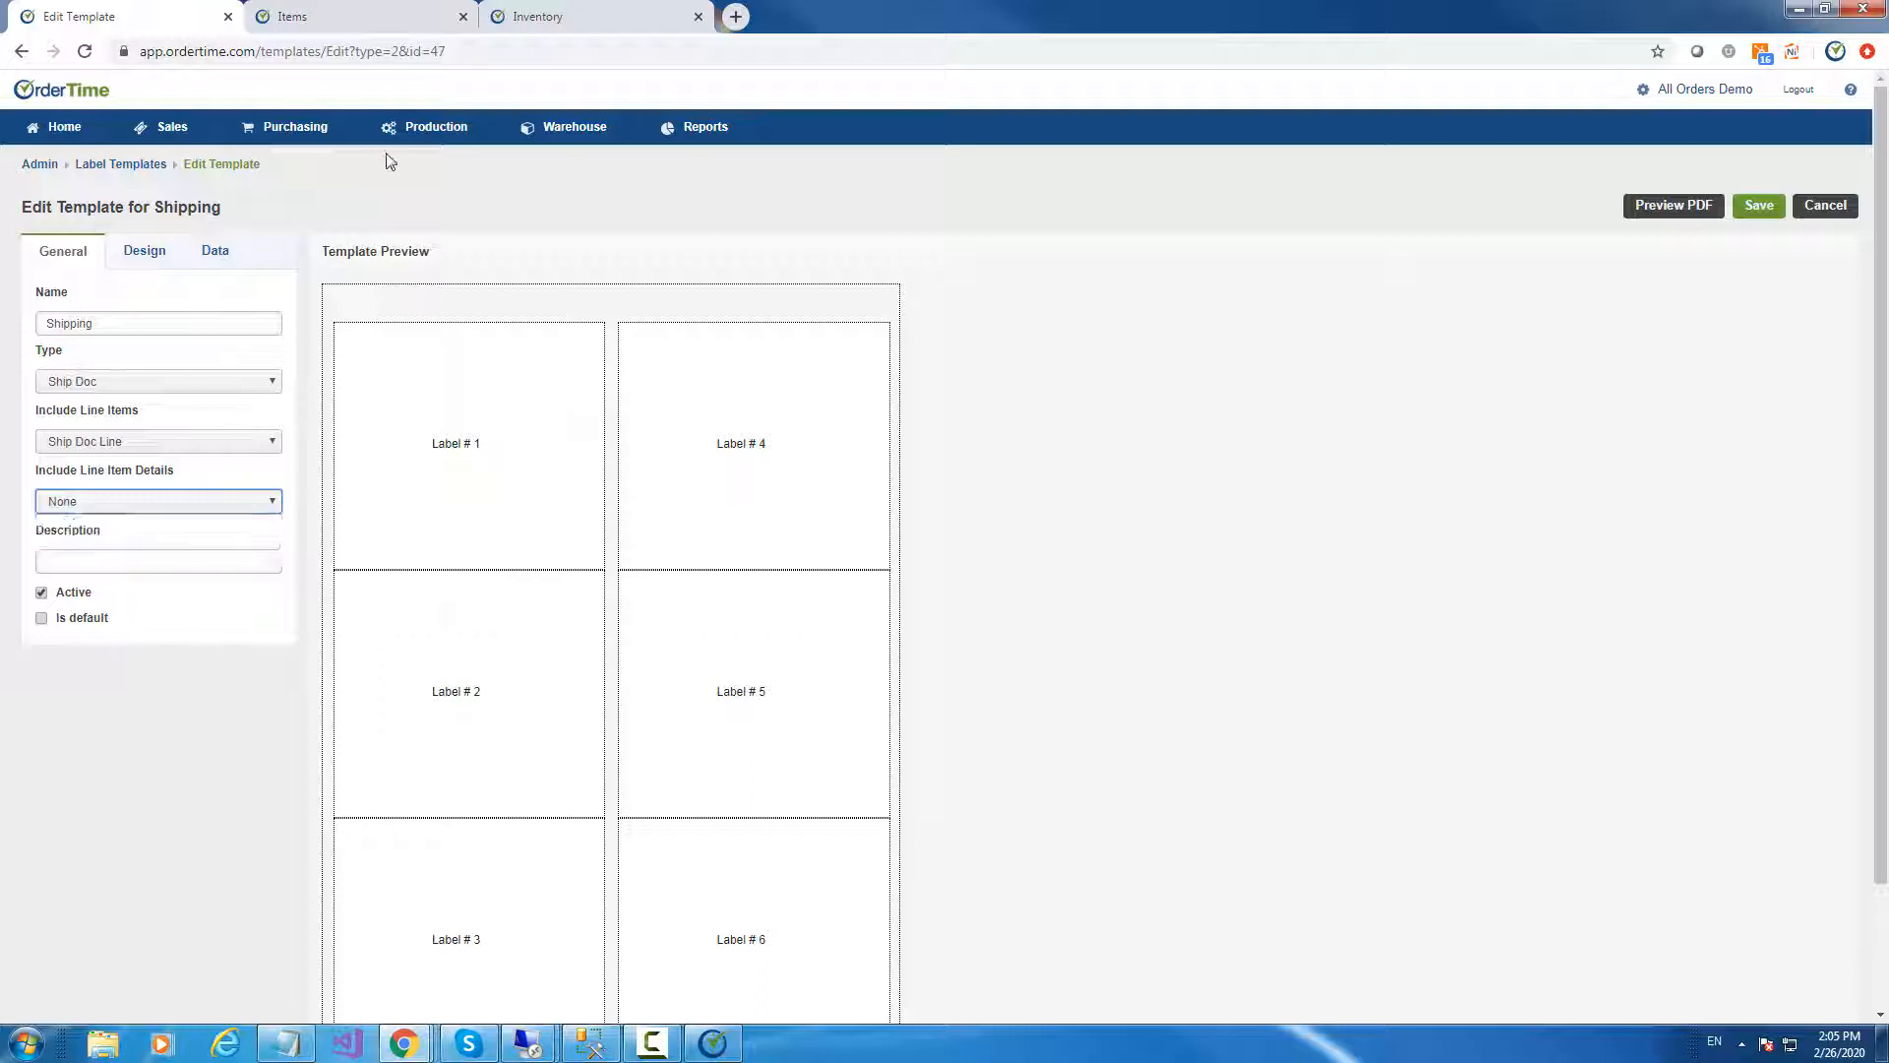
Open the Ship Docs list in a new tab from Home's full list
{"action": "right_click", "coordinate": [74, 128]}
{"action": "left_click", "coordinate": [118, 140]}
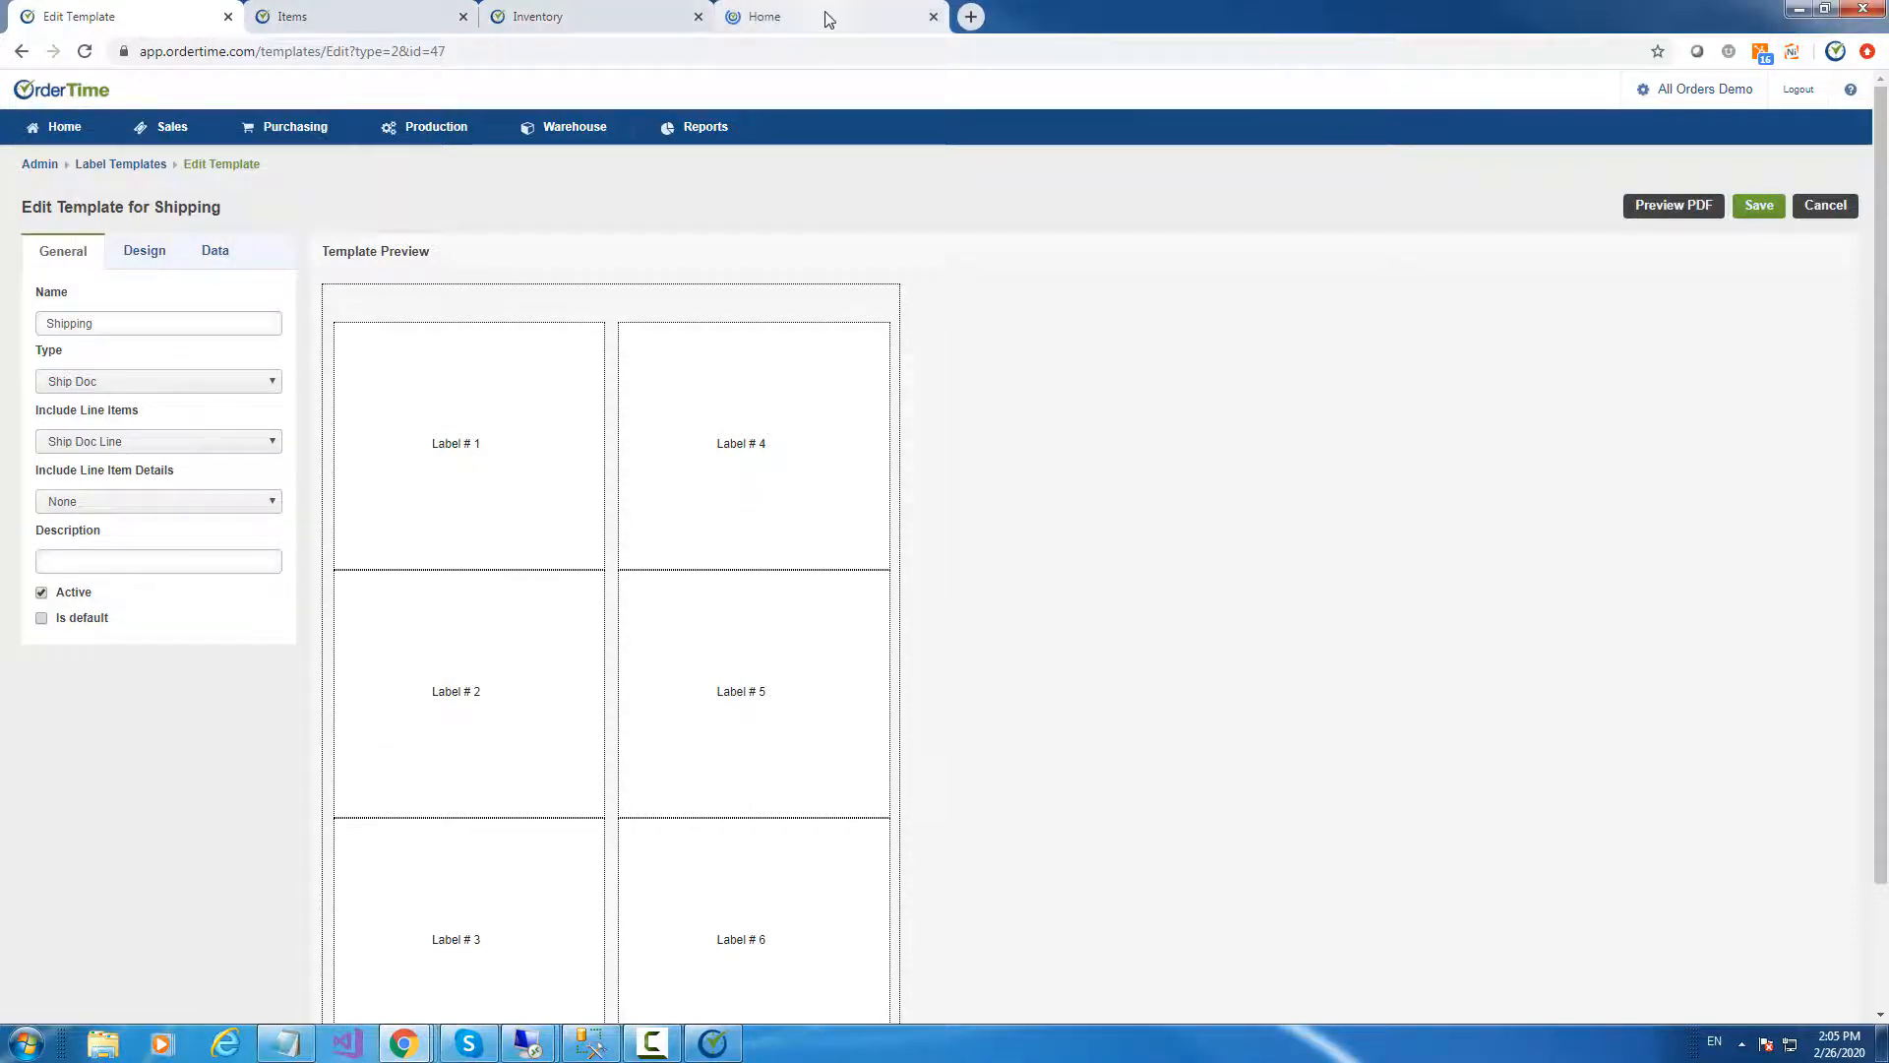
{"action": "left_click", "coordinate": [824, 16]}
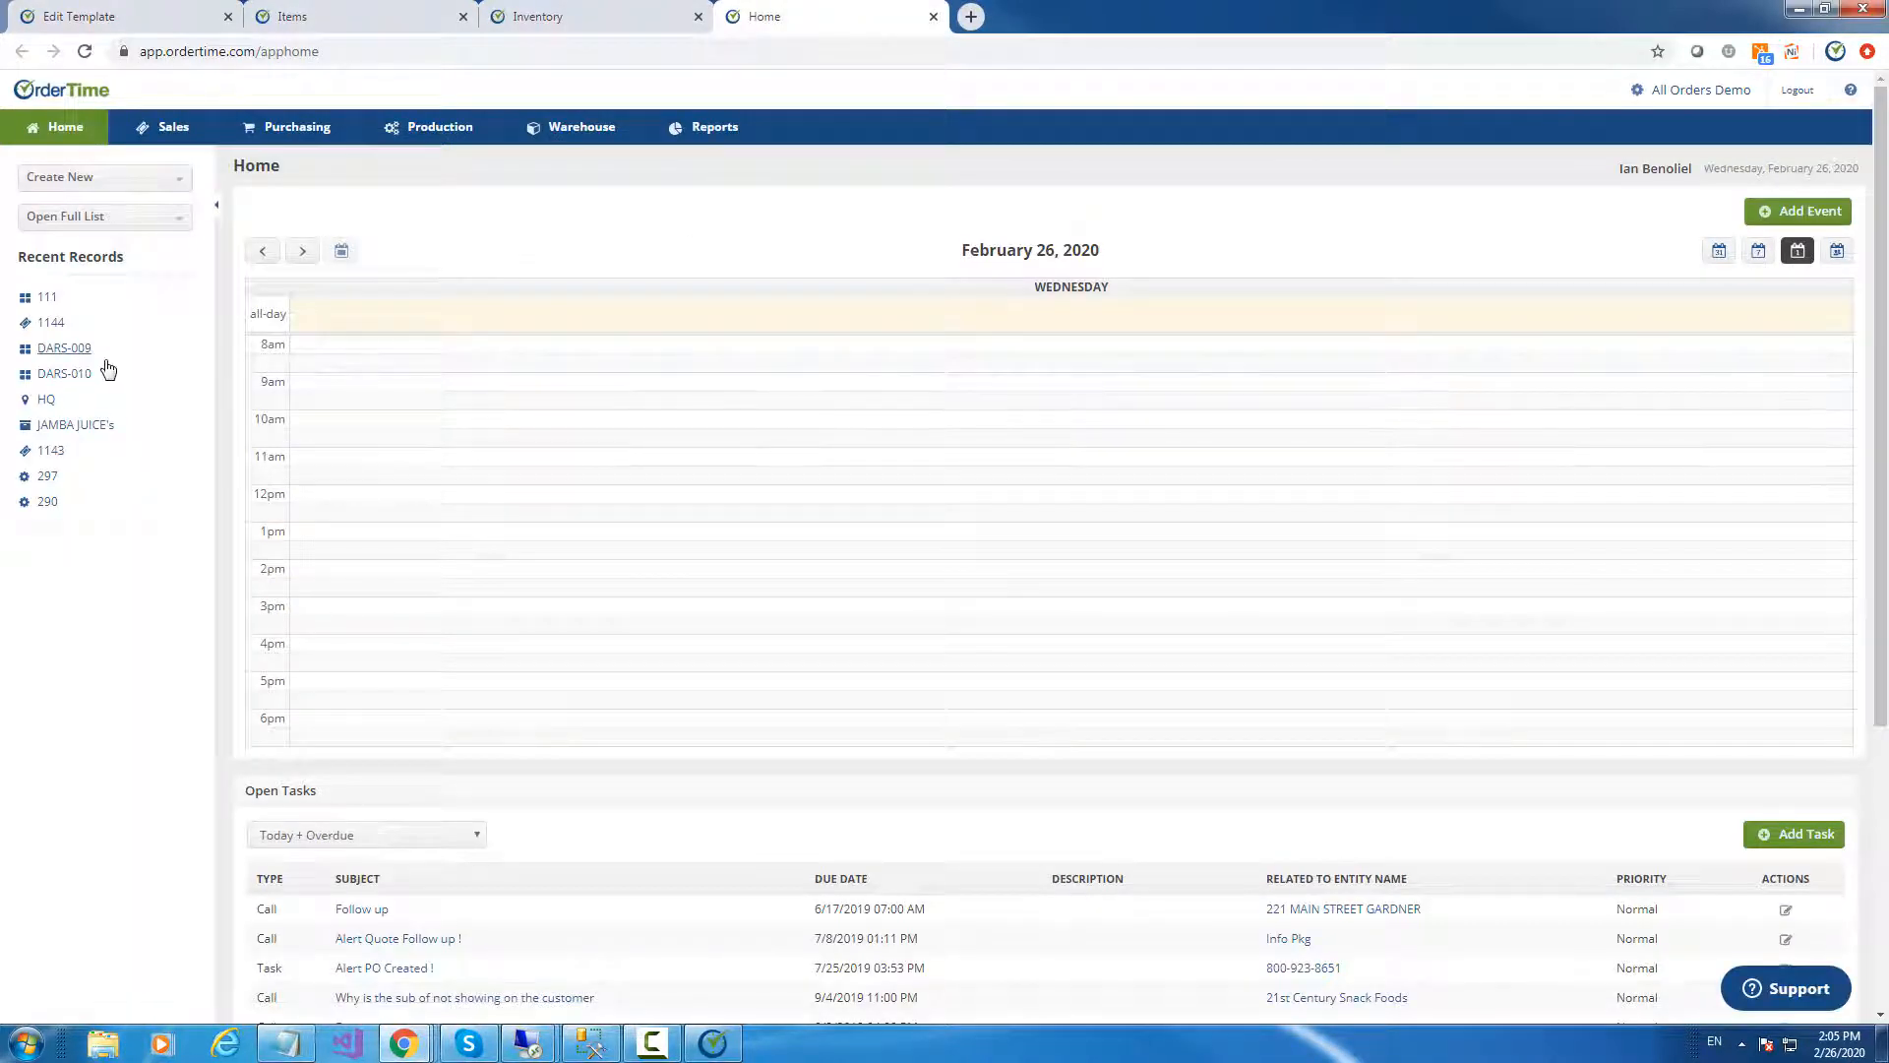
{"action": "left_click", "coordinate": [105, 217]}
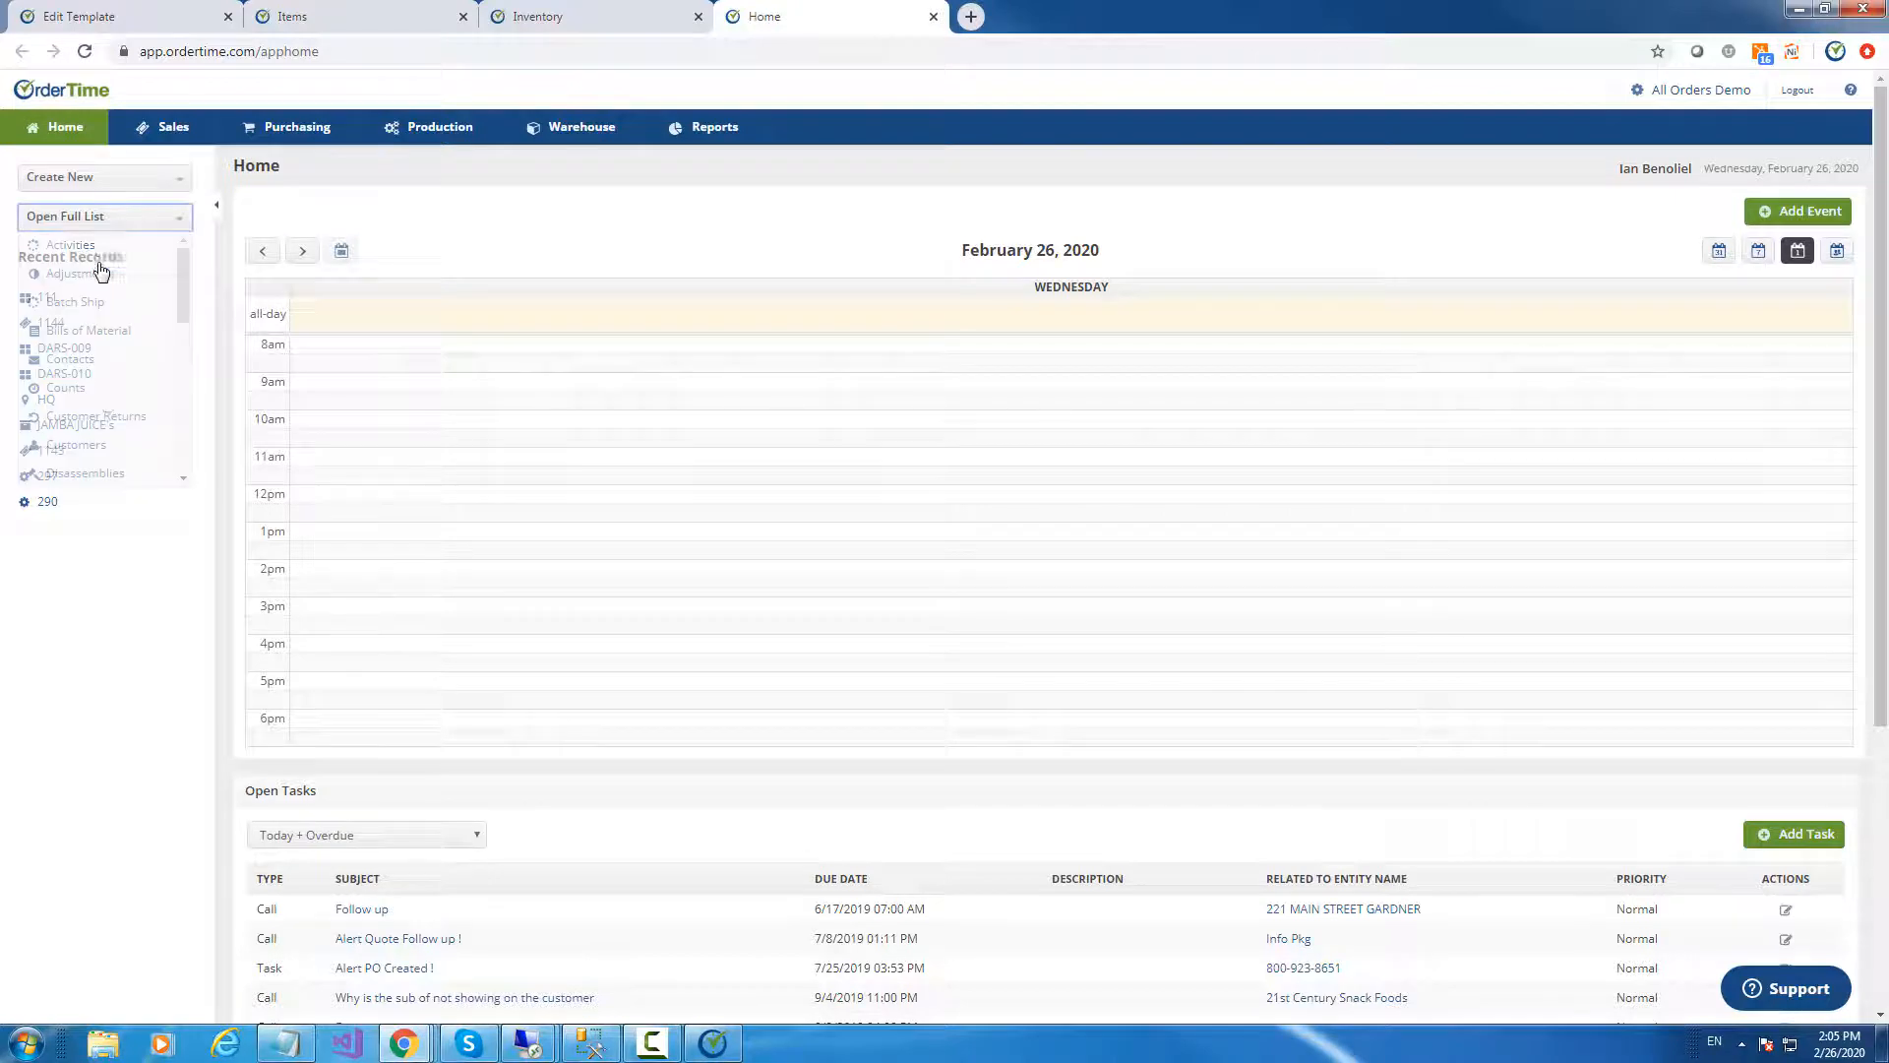
{"action": "scroll", "coordinate": [108, 398], "scroll_direction": "down", "scroll_amount": 2}
{"action": "scroll", "coordinate": [113, 393], "scroll_direction": "down", "scroll_amount": 1}
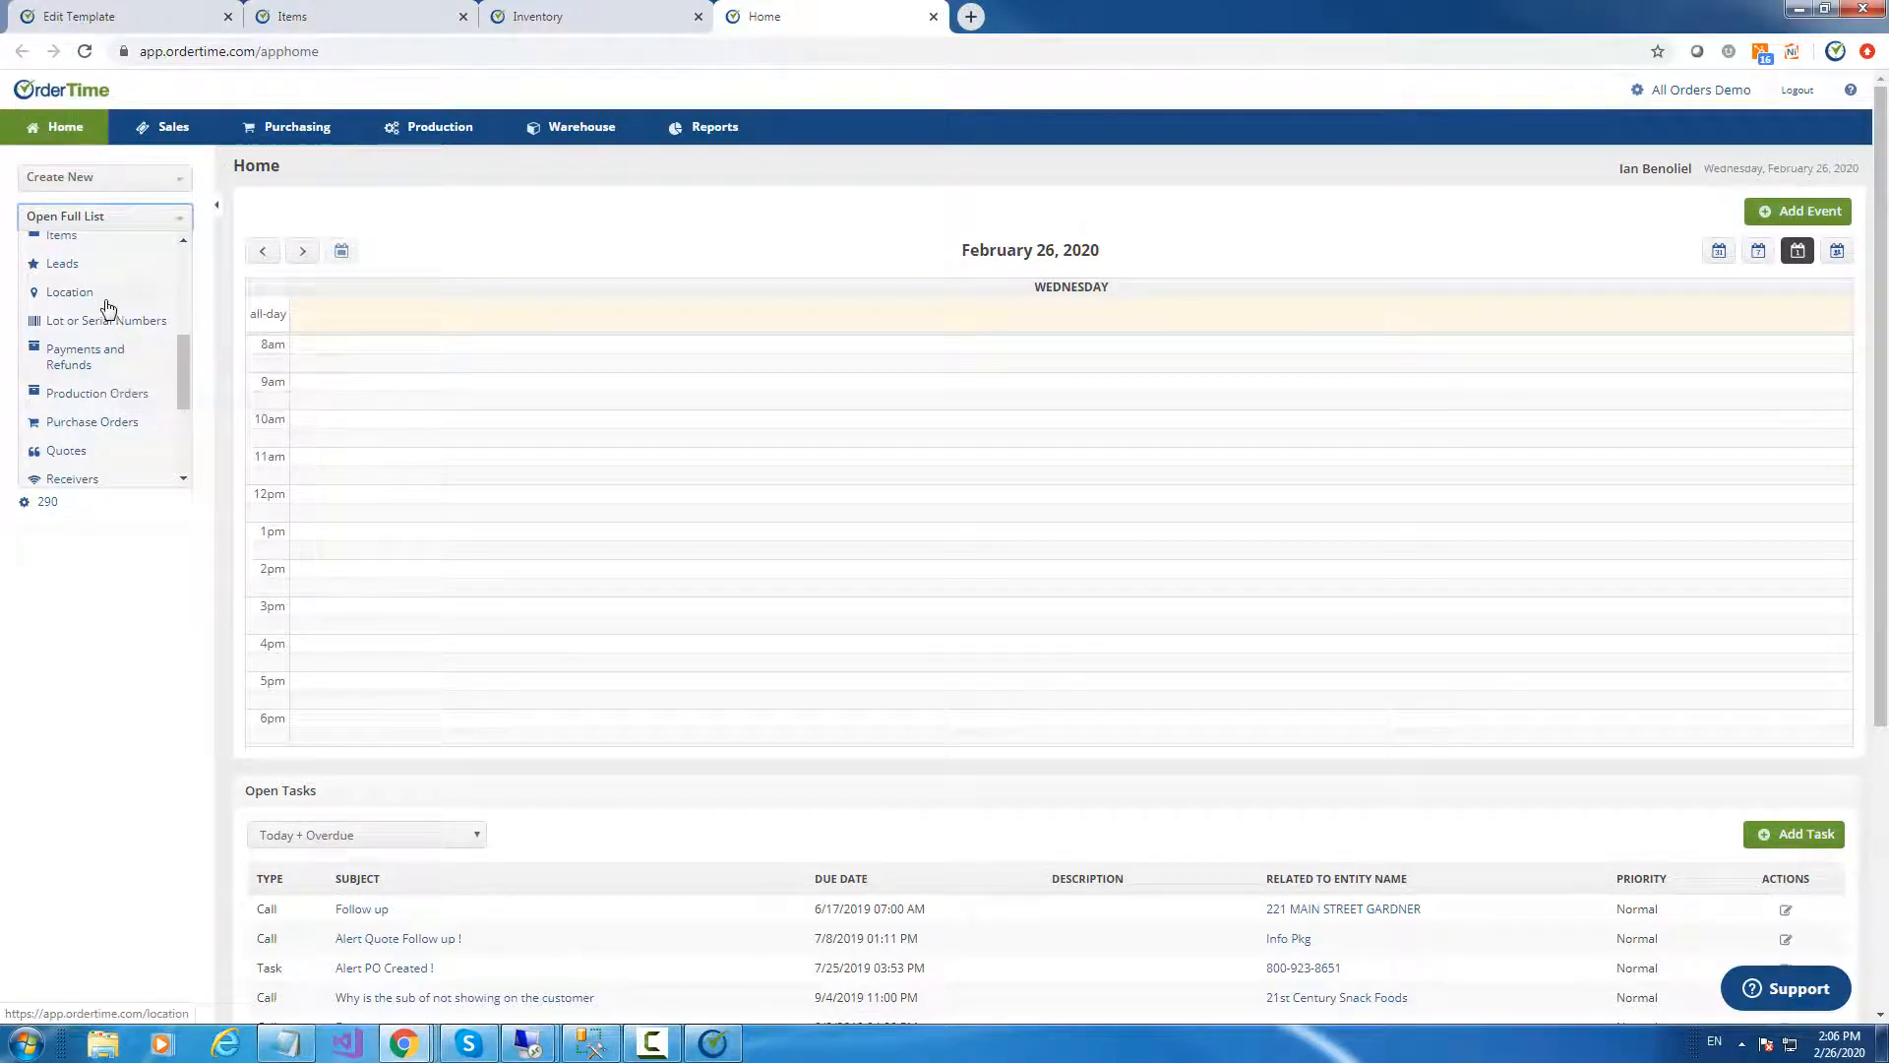
{"action": "scroll", "coordinate": [114, 325], "scroll_direction": "down", "scroll_amount": 3}
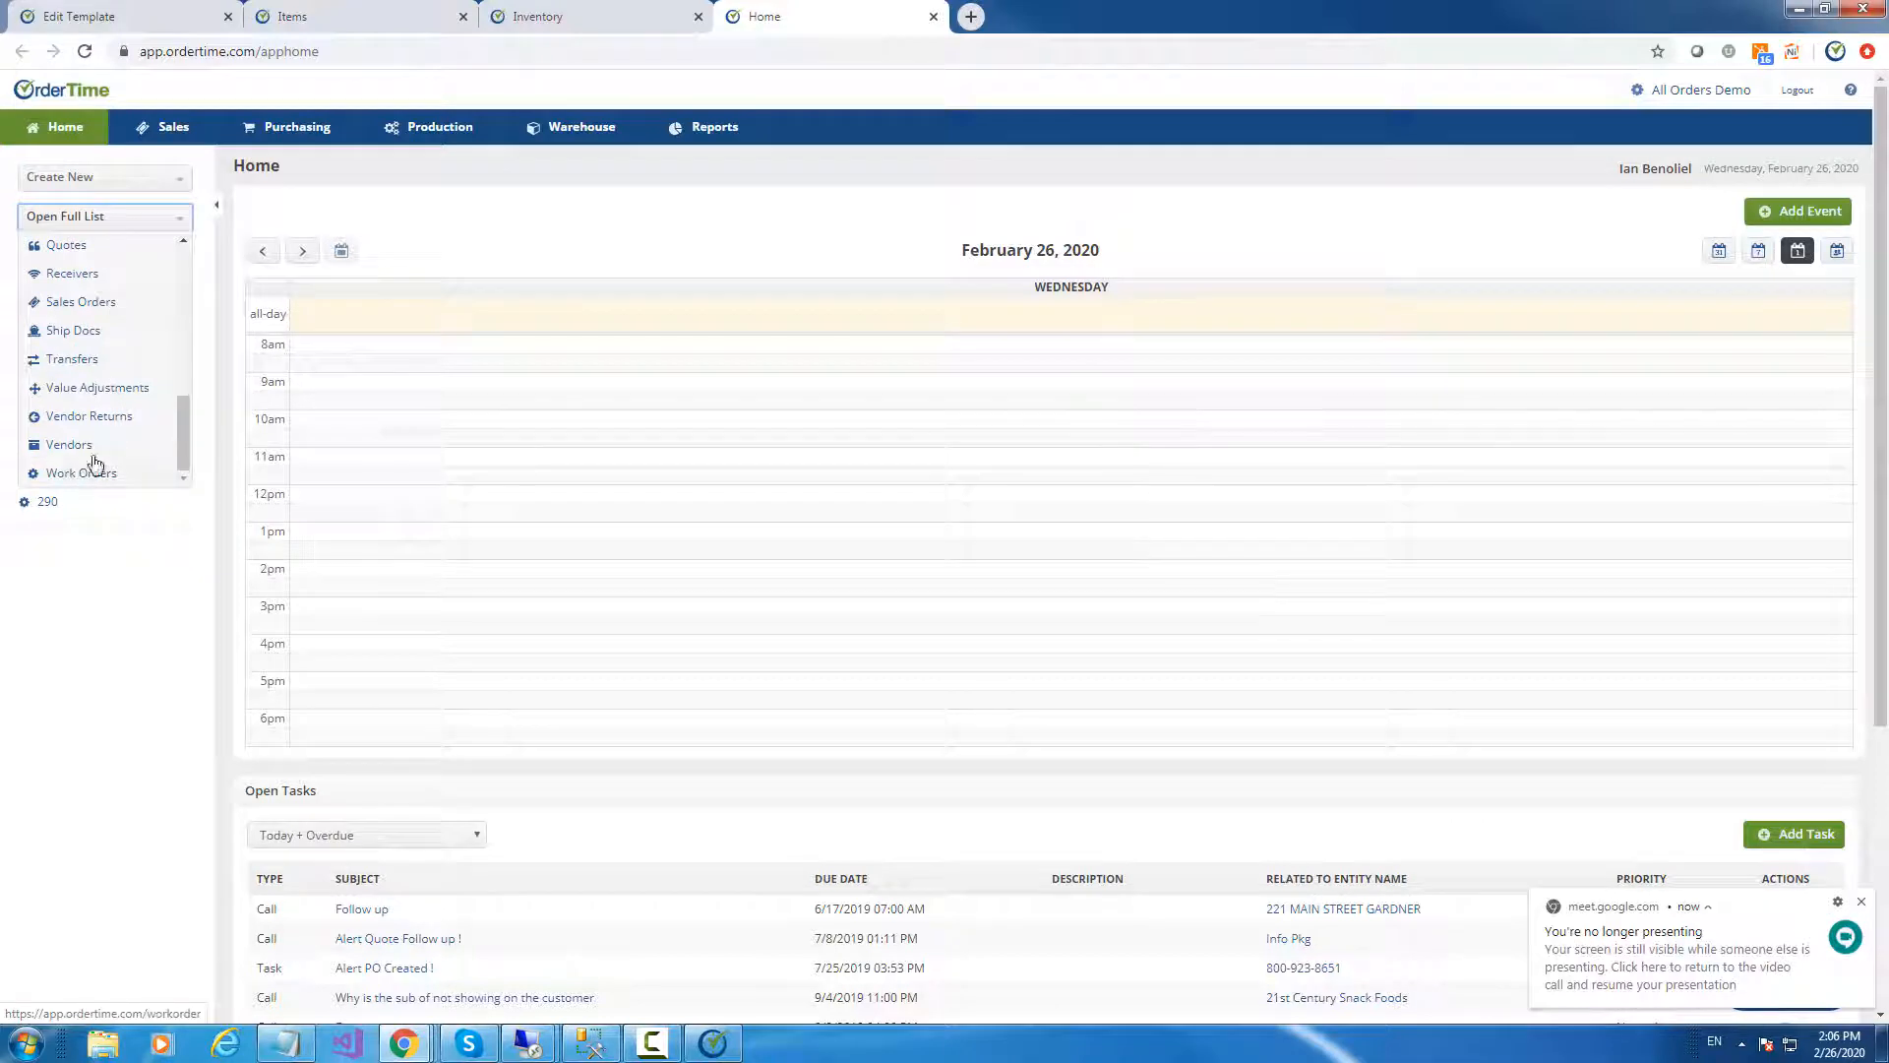
{"action": "left_click", "coordinate": [79, 331]}
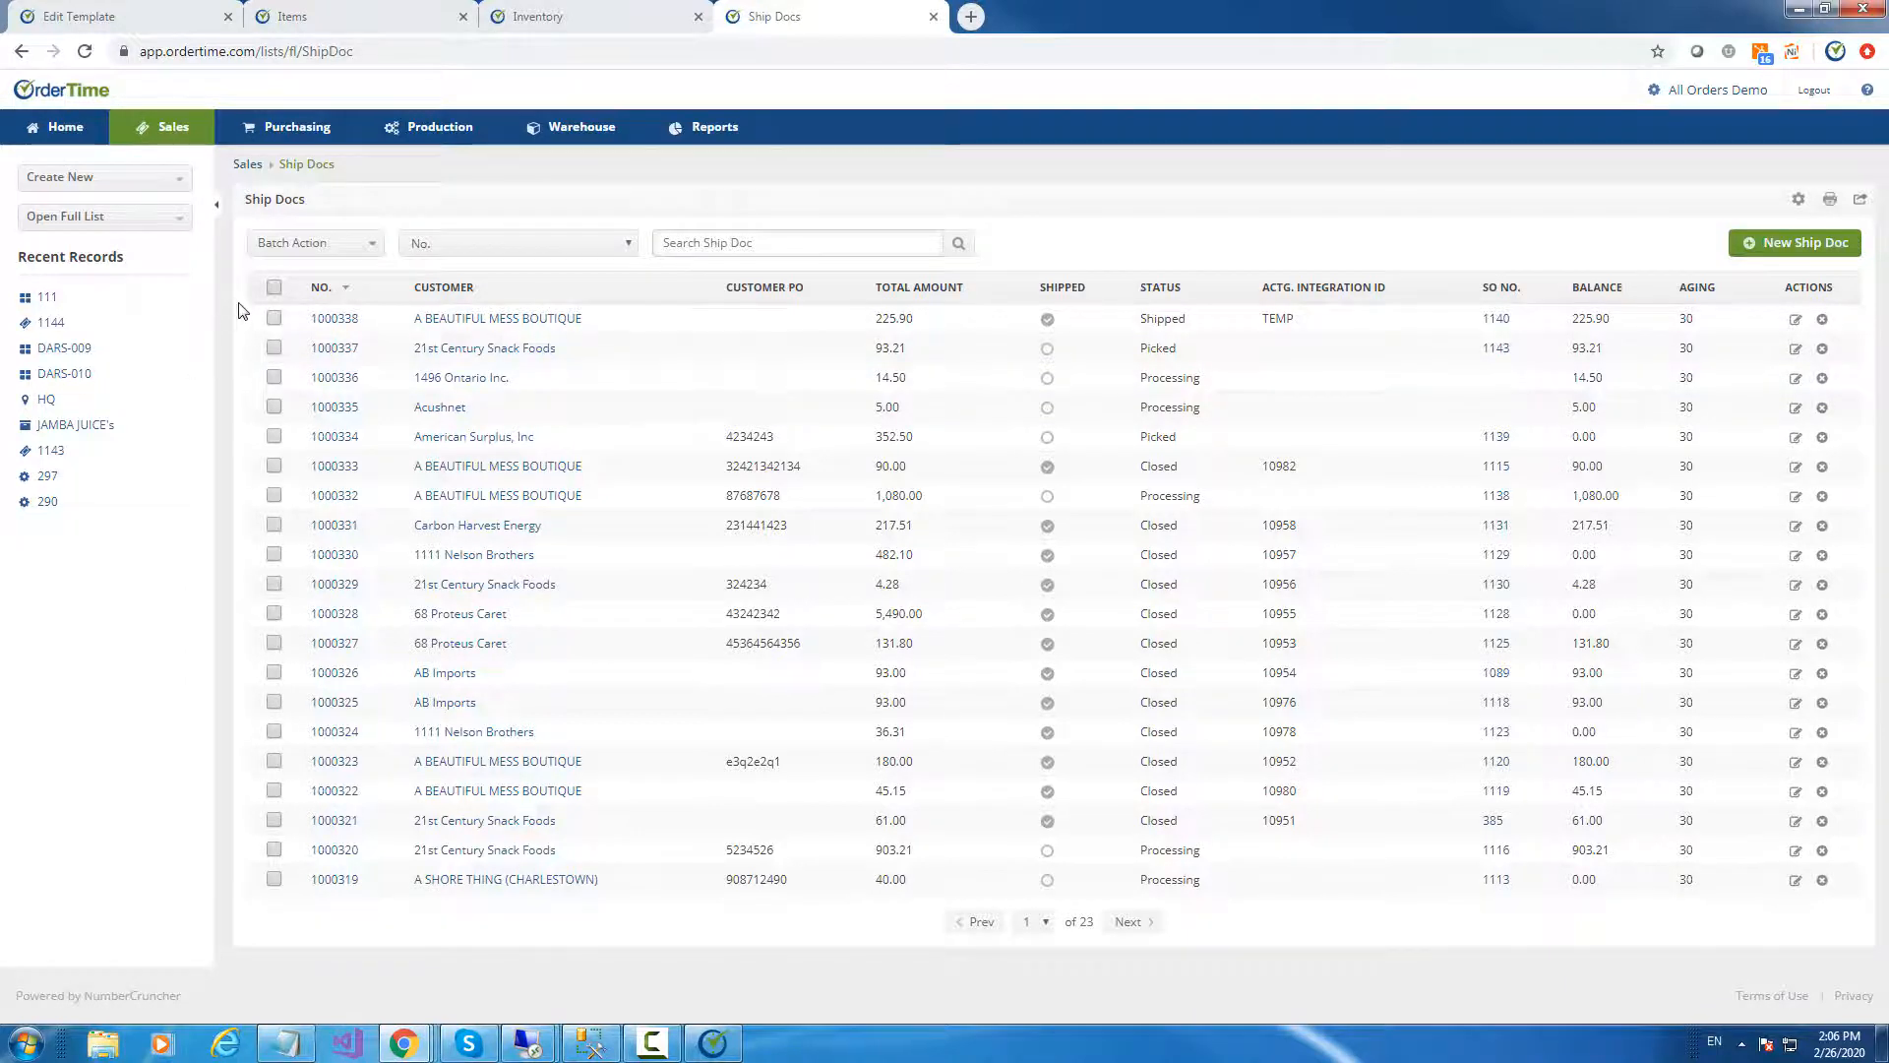
Open ship doc 1000337 and compare it with the Shipping template editor
{"action": "left_click", "coordinate": [320, 355]}
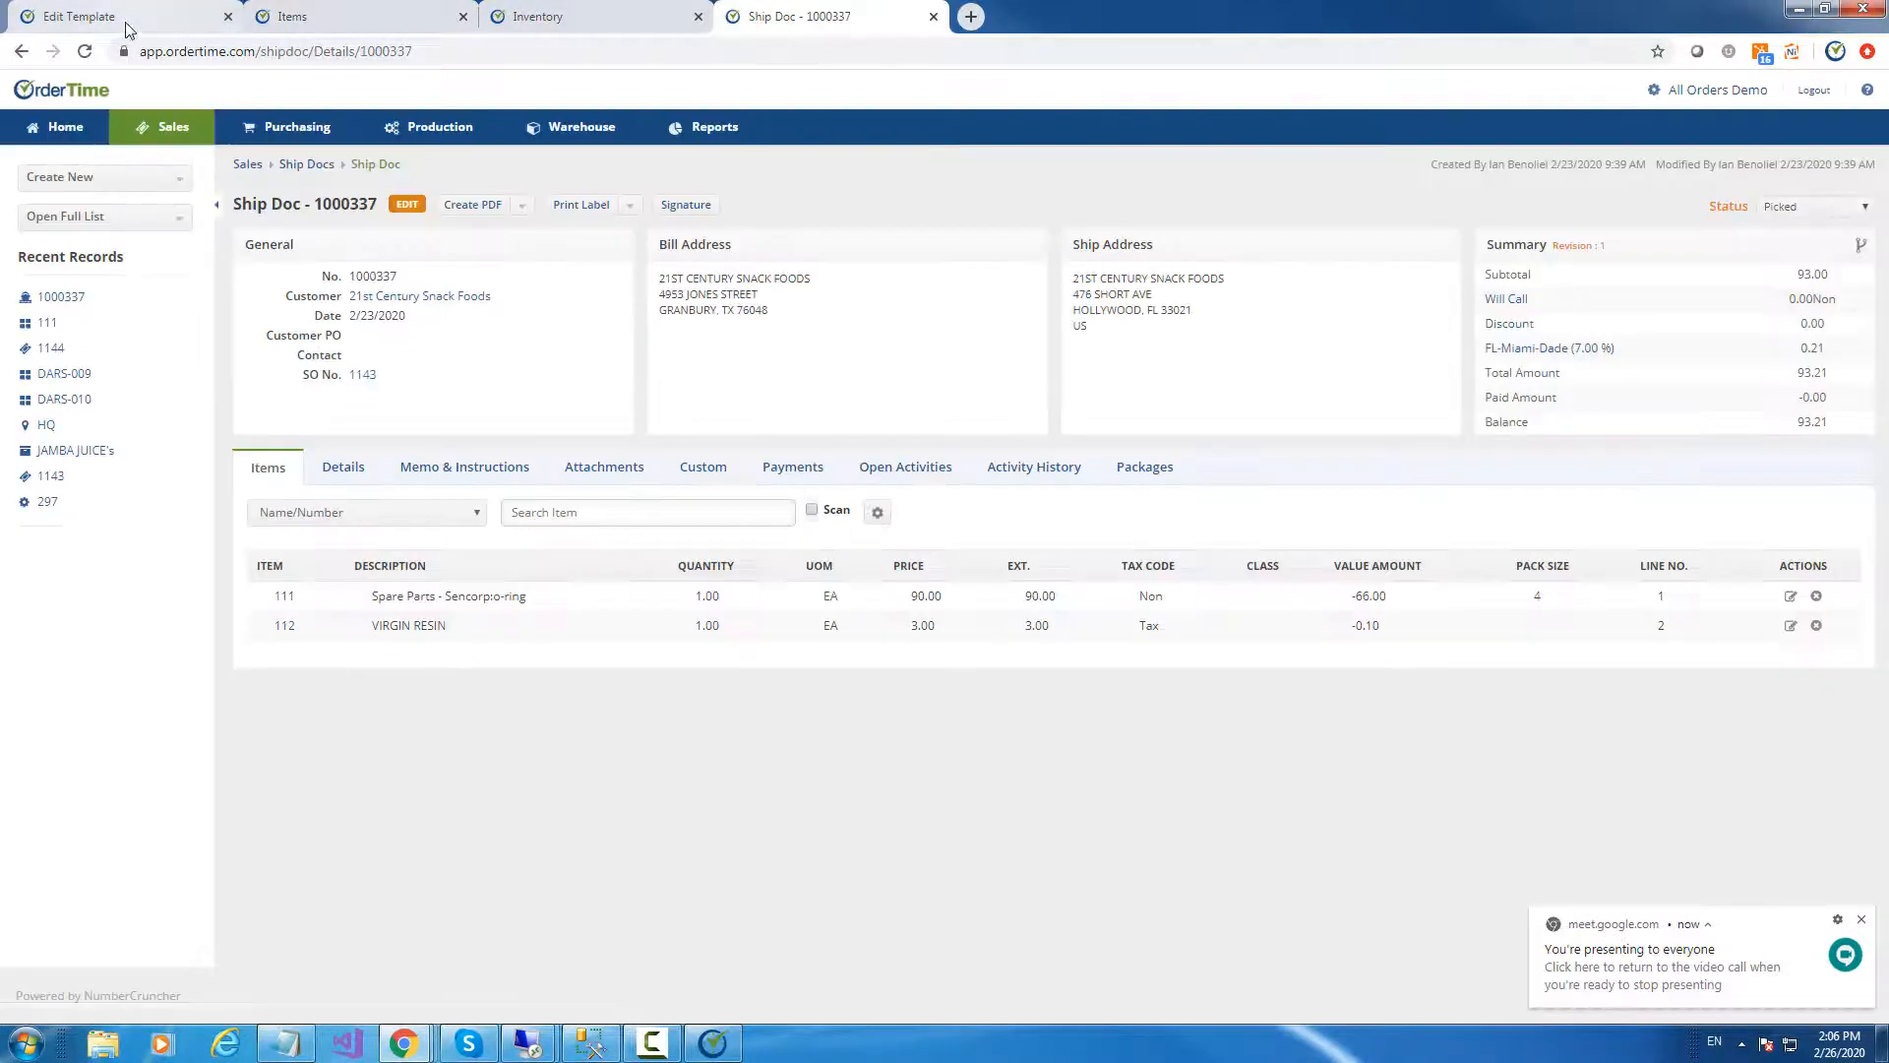
{"action": "left_click", "coordinate": [124, 27]}
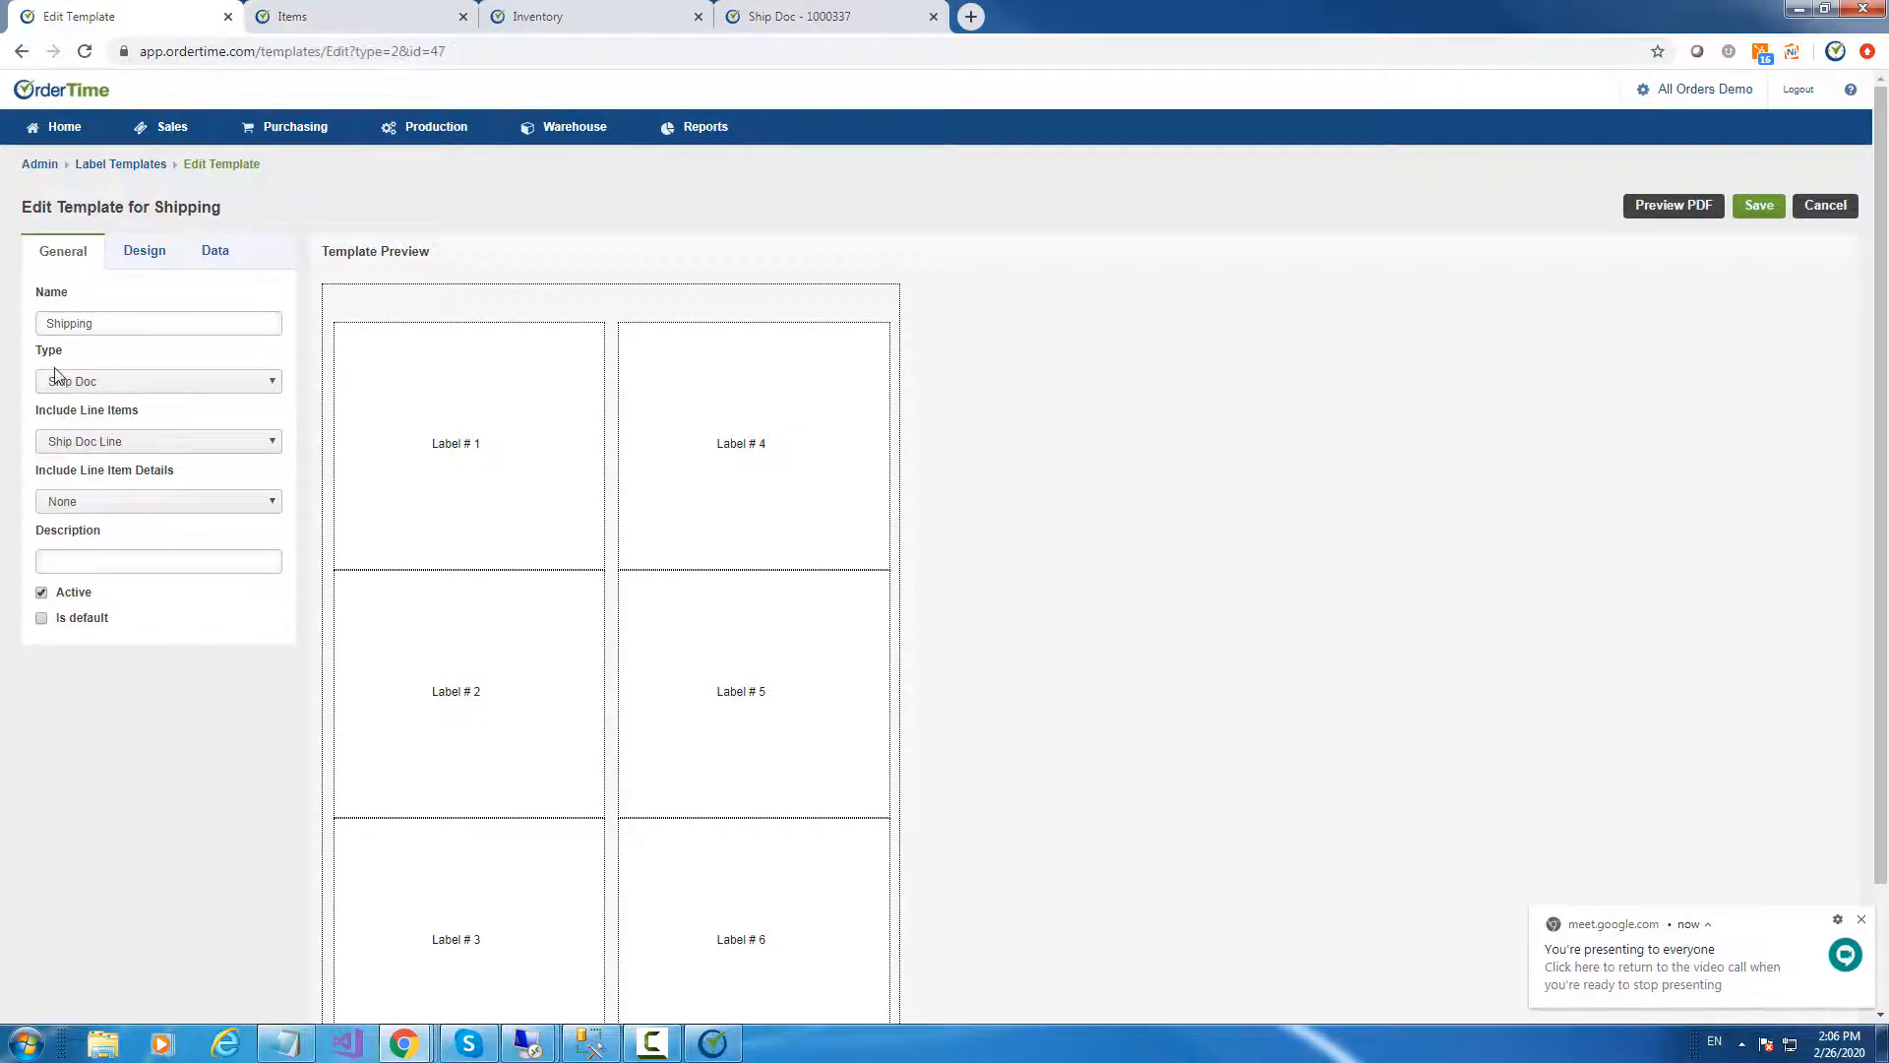
{"action": "left_click", "coordinate": [872, 17]}
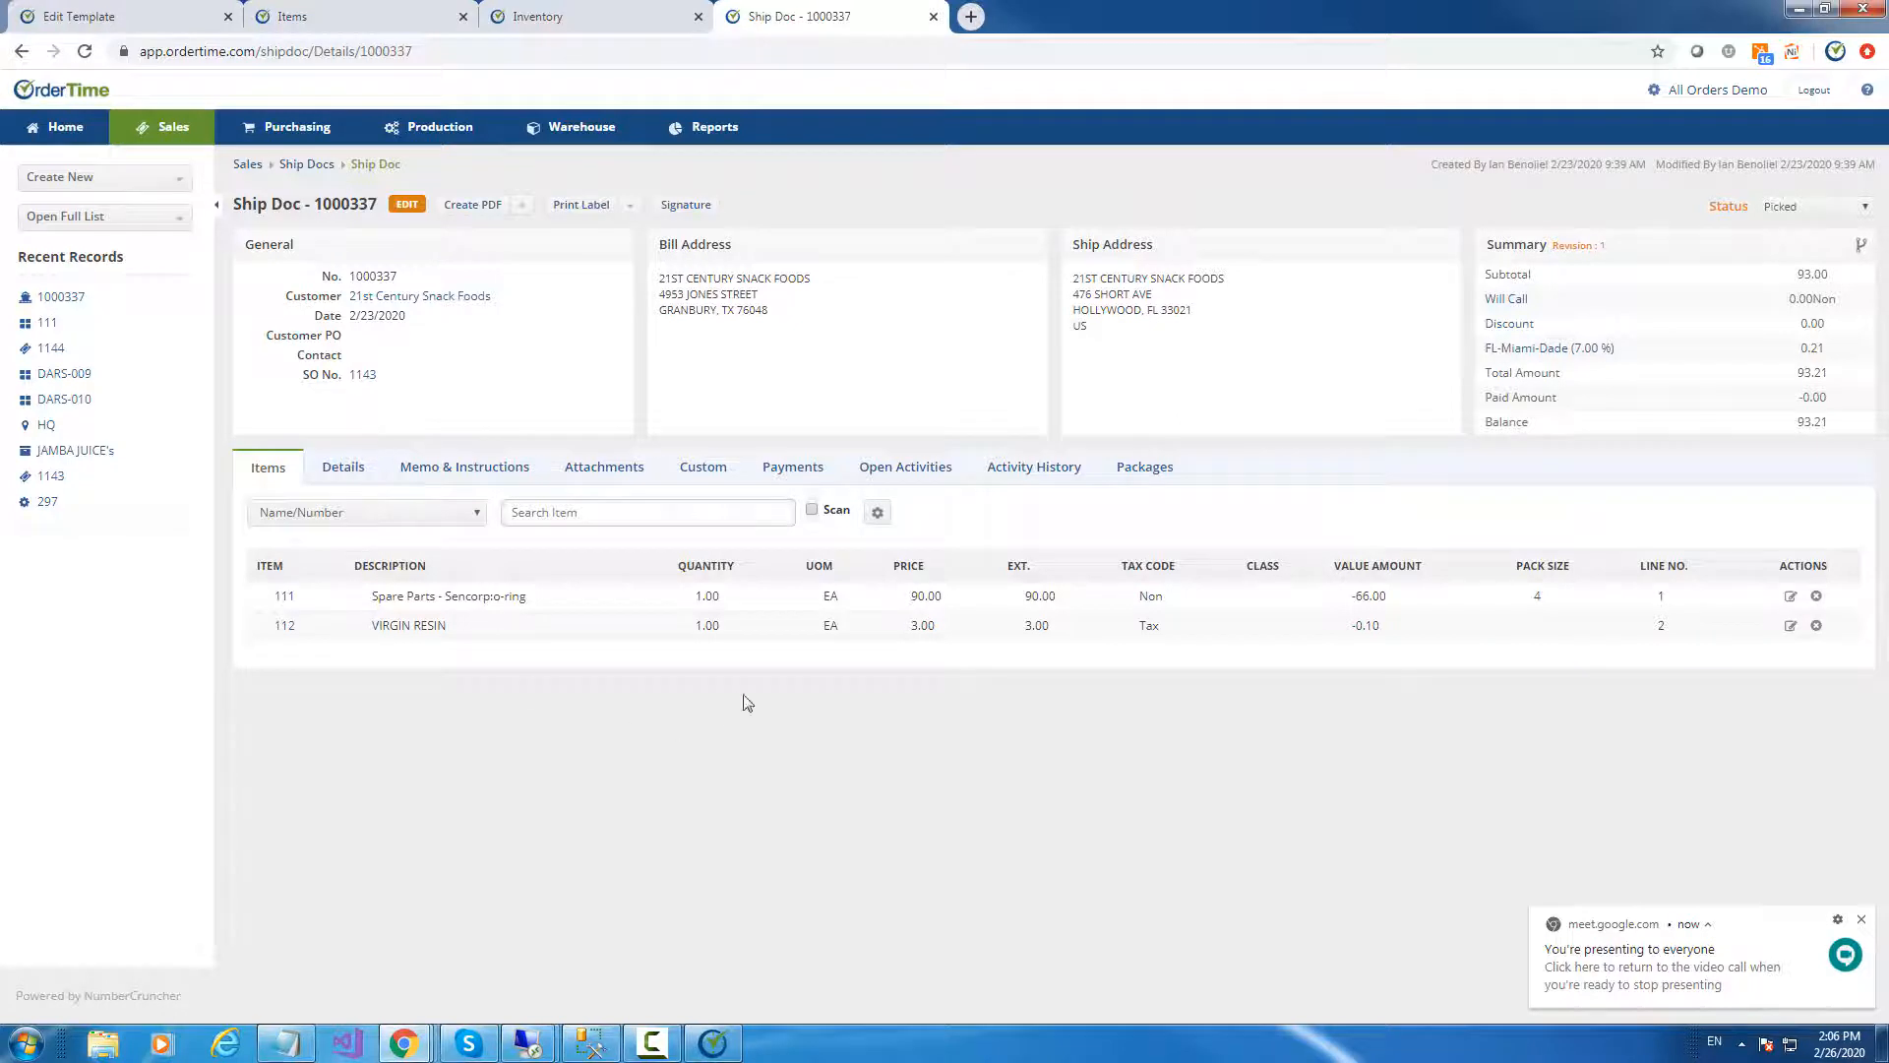
Set the Shipping template's Include Line Item Details to Doc Fill Lot or Serial
{"action": "left_click", "coordinate": [94, 24]}
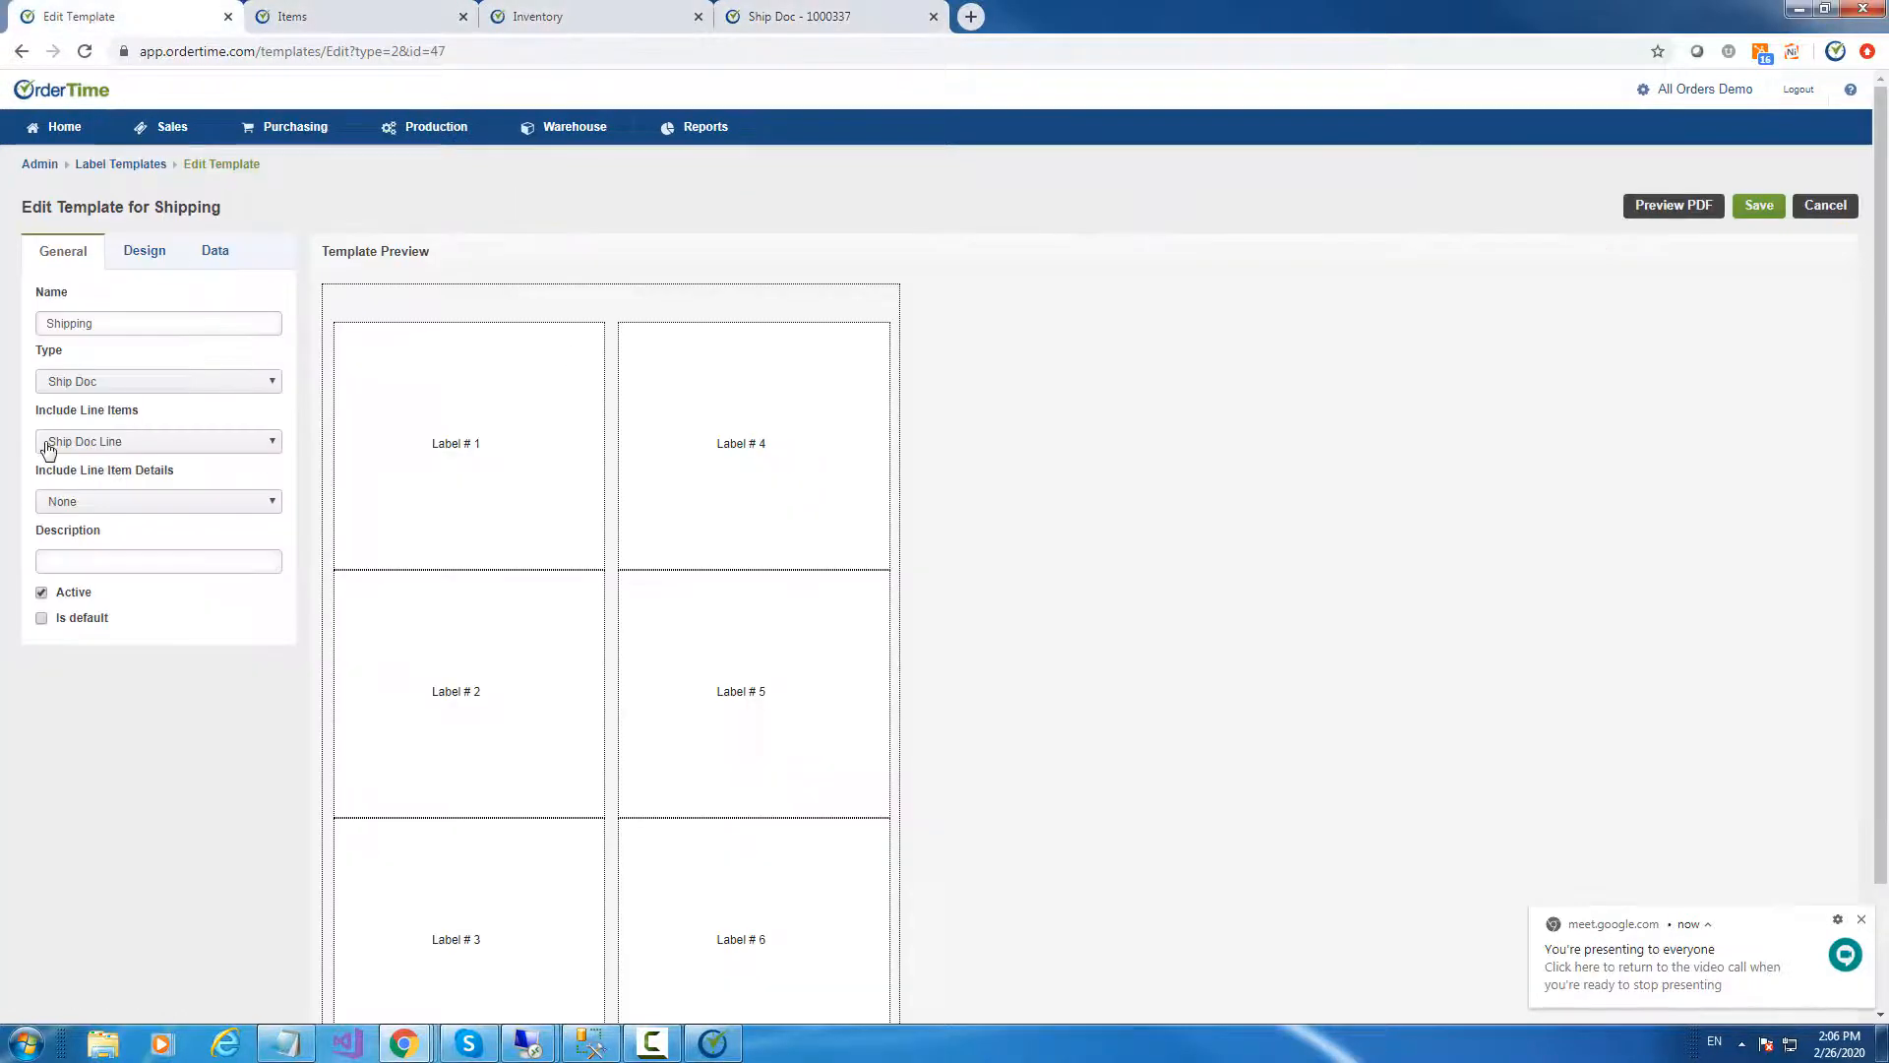
{"action": "left_click", "coordinate": [356, 12]}
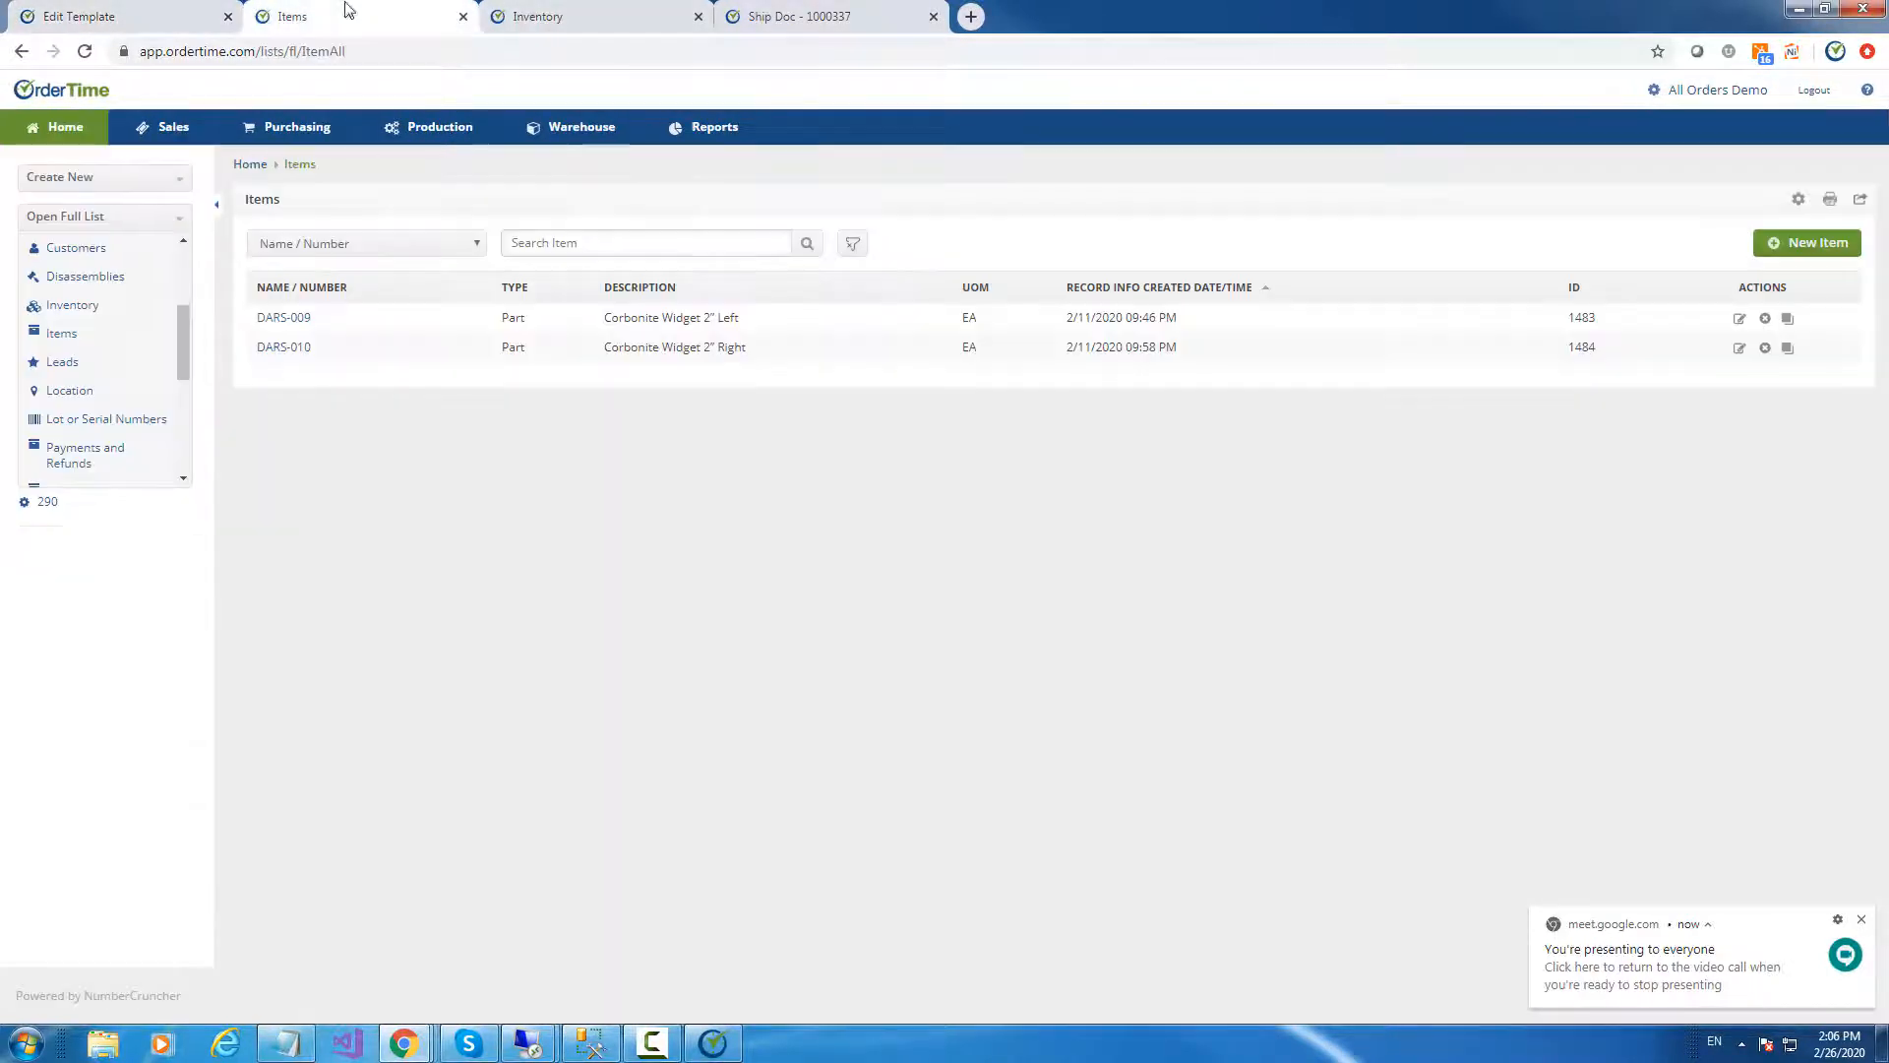
{"action": "left_click", "coordinate": [795, 22]}
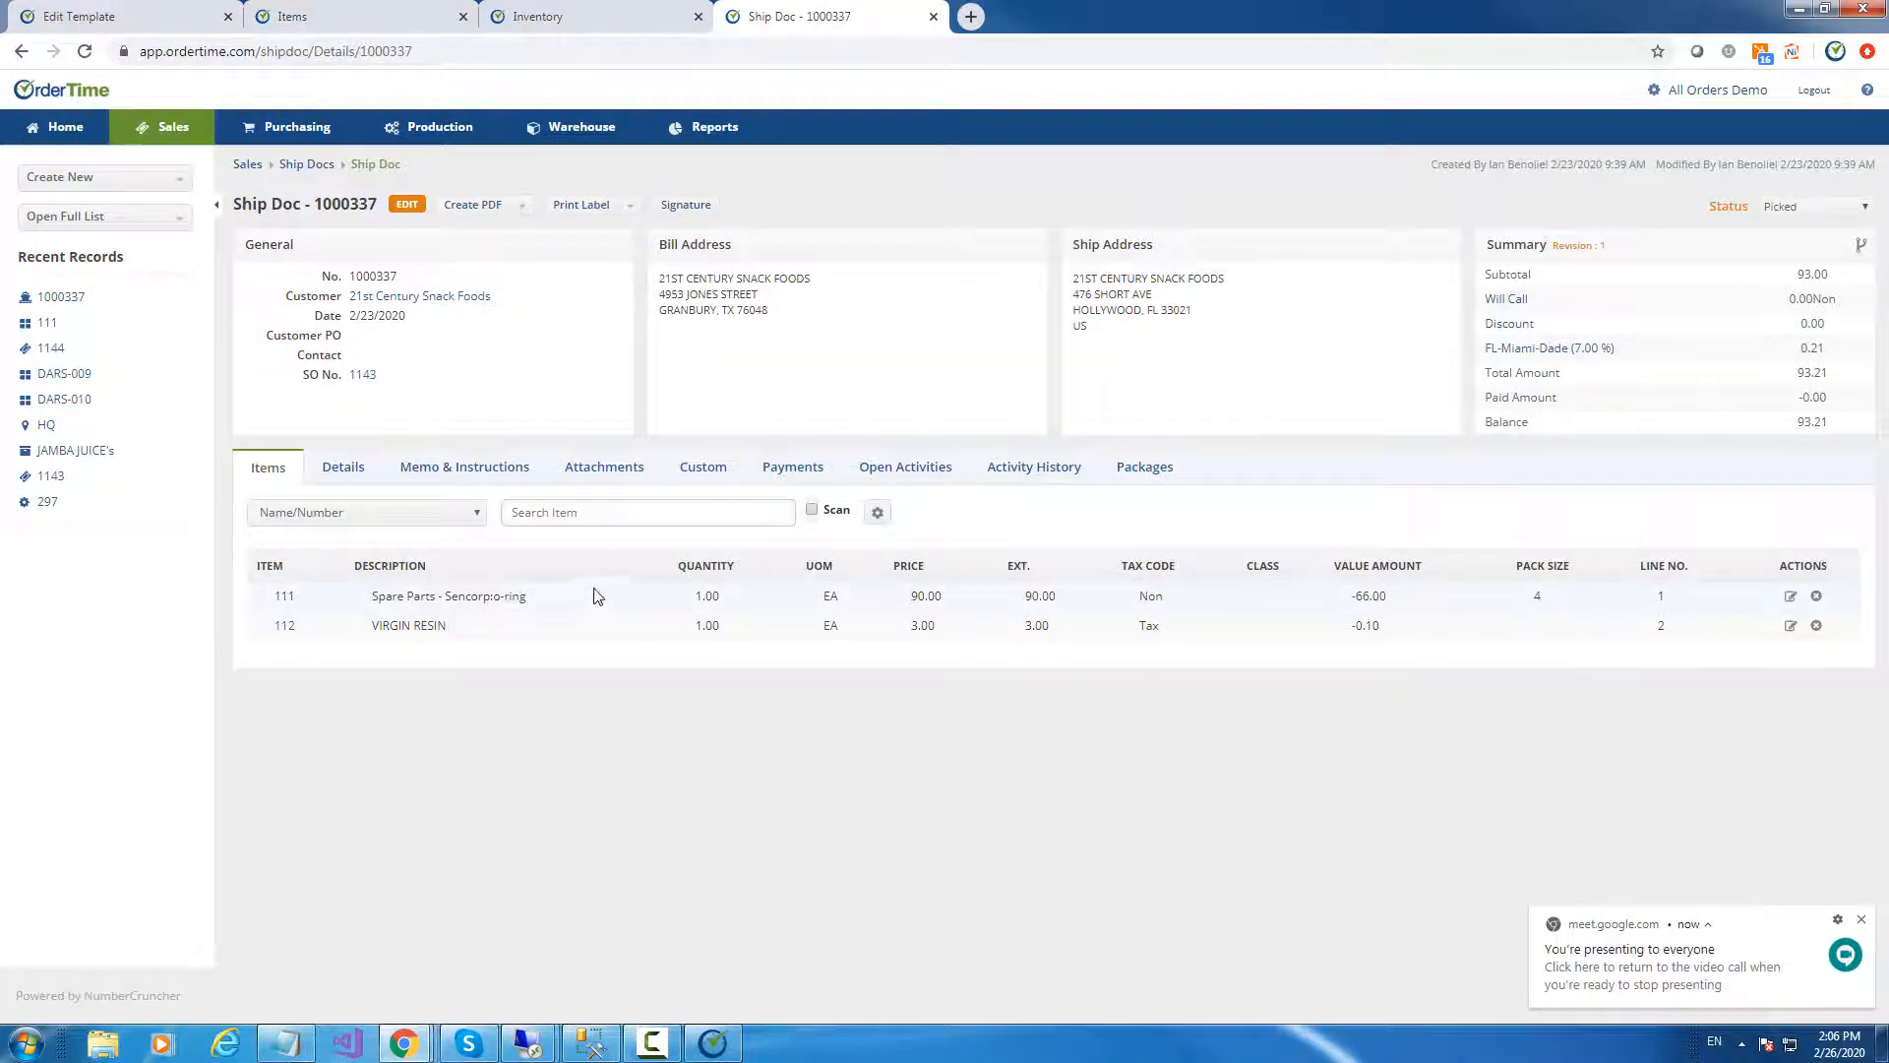
{"action": "left_click", "coordinate": [79, 11]}
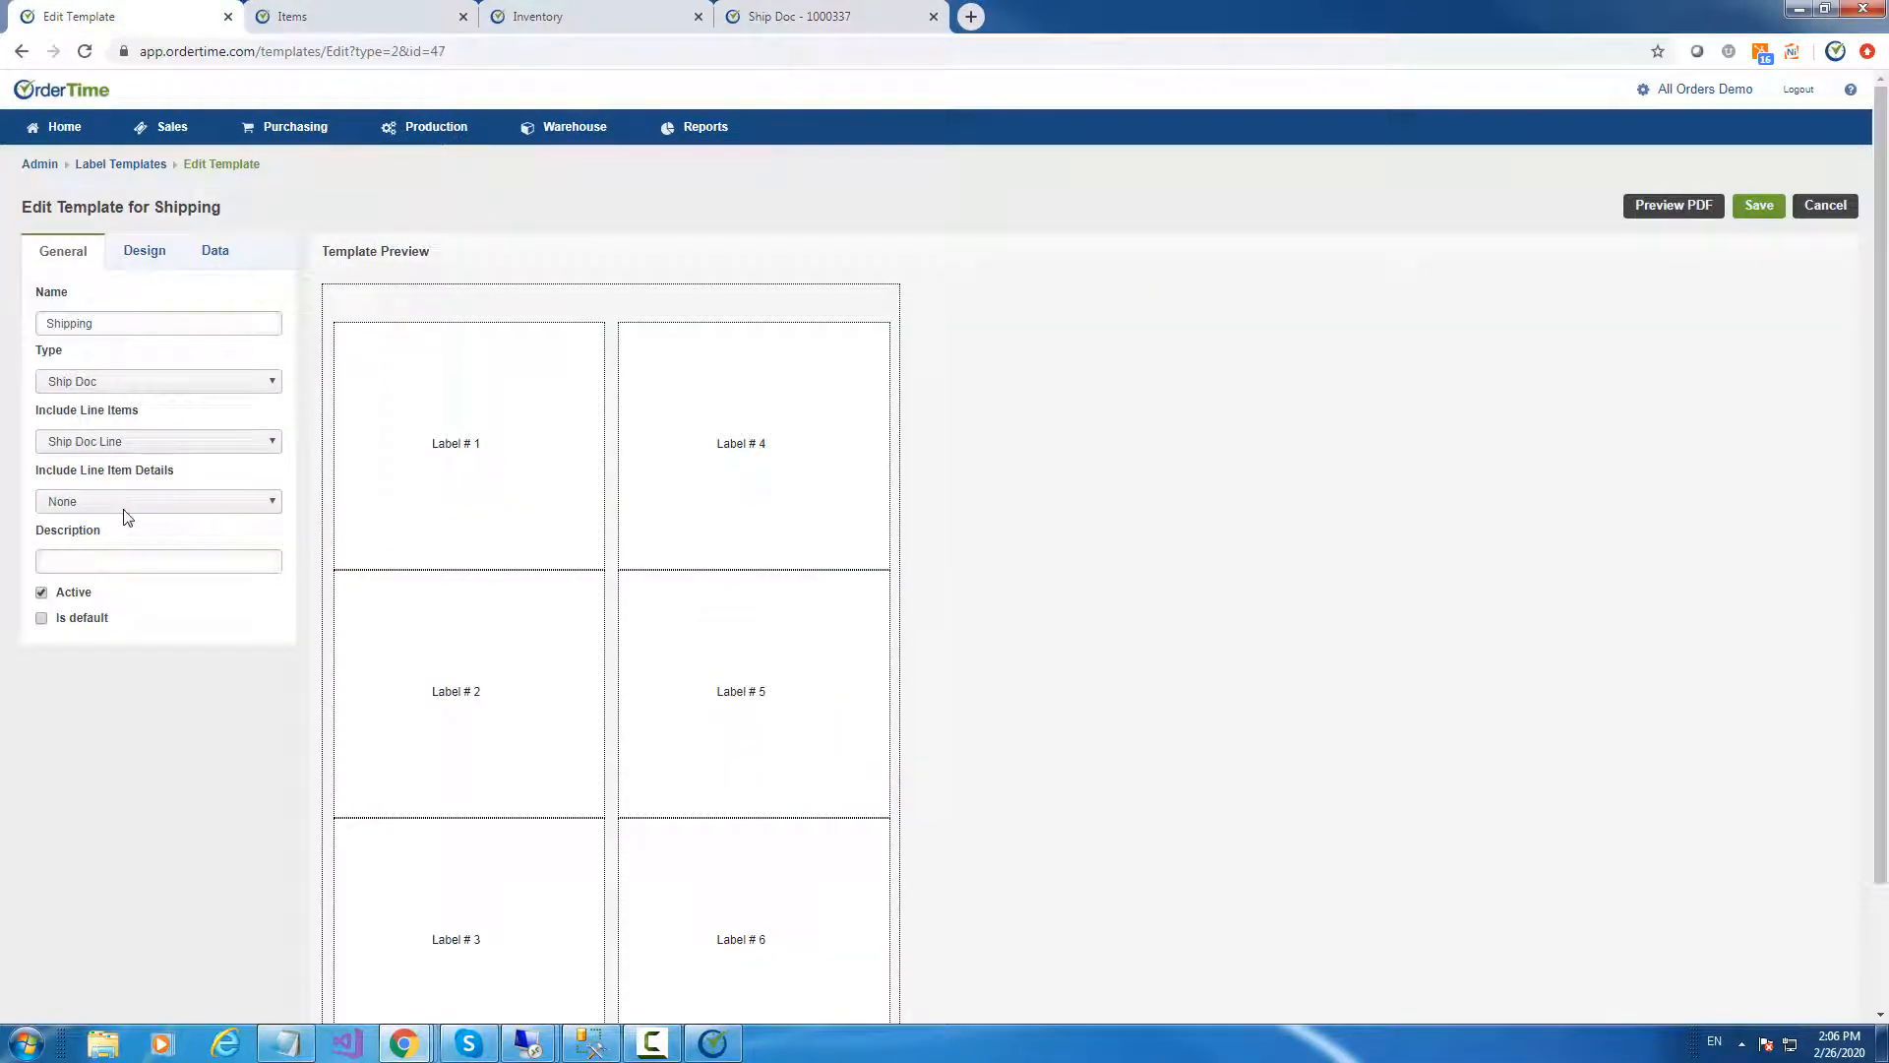
{"action": "left_click", "coordinate": [184, 511]}
{"action": "left_click", "coordinate": [150, 536]}
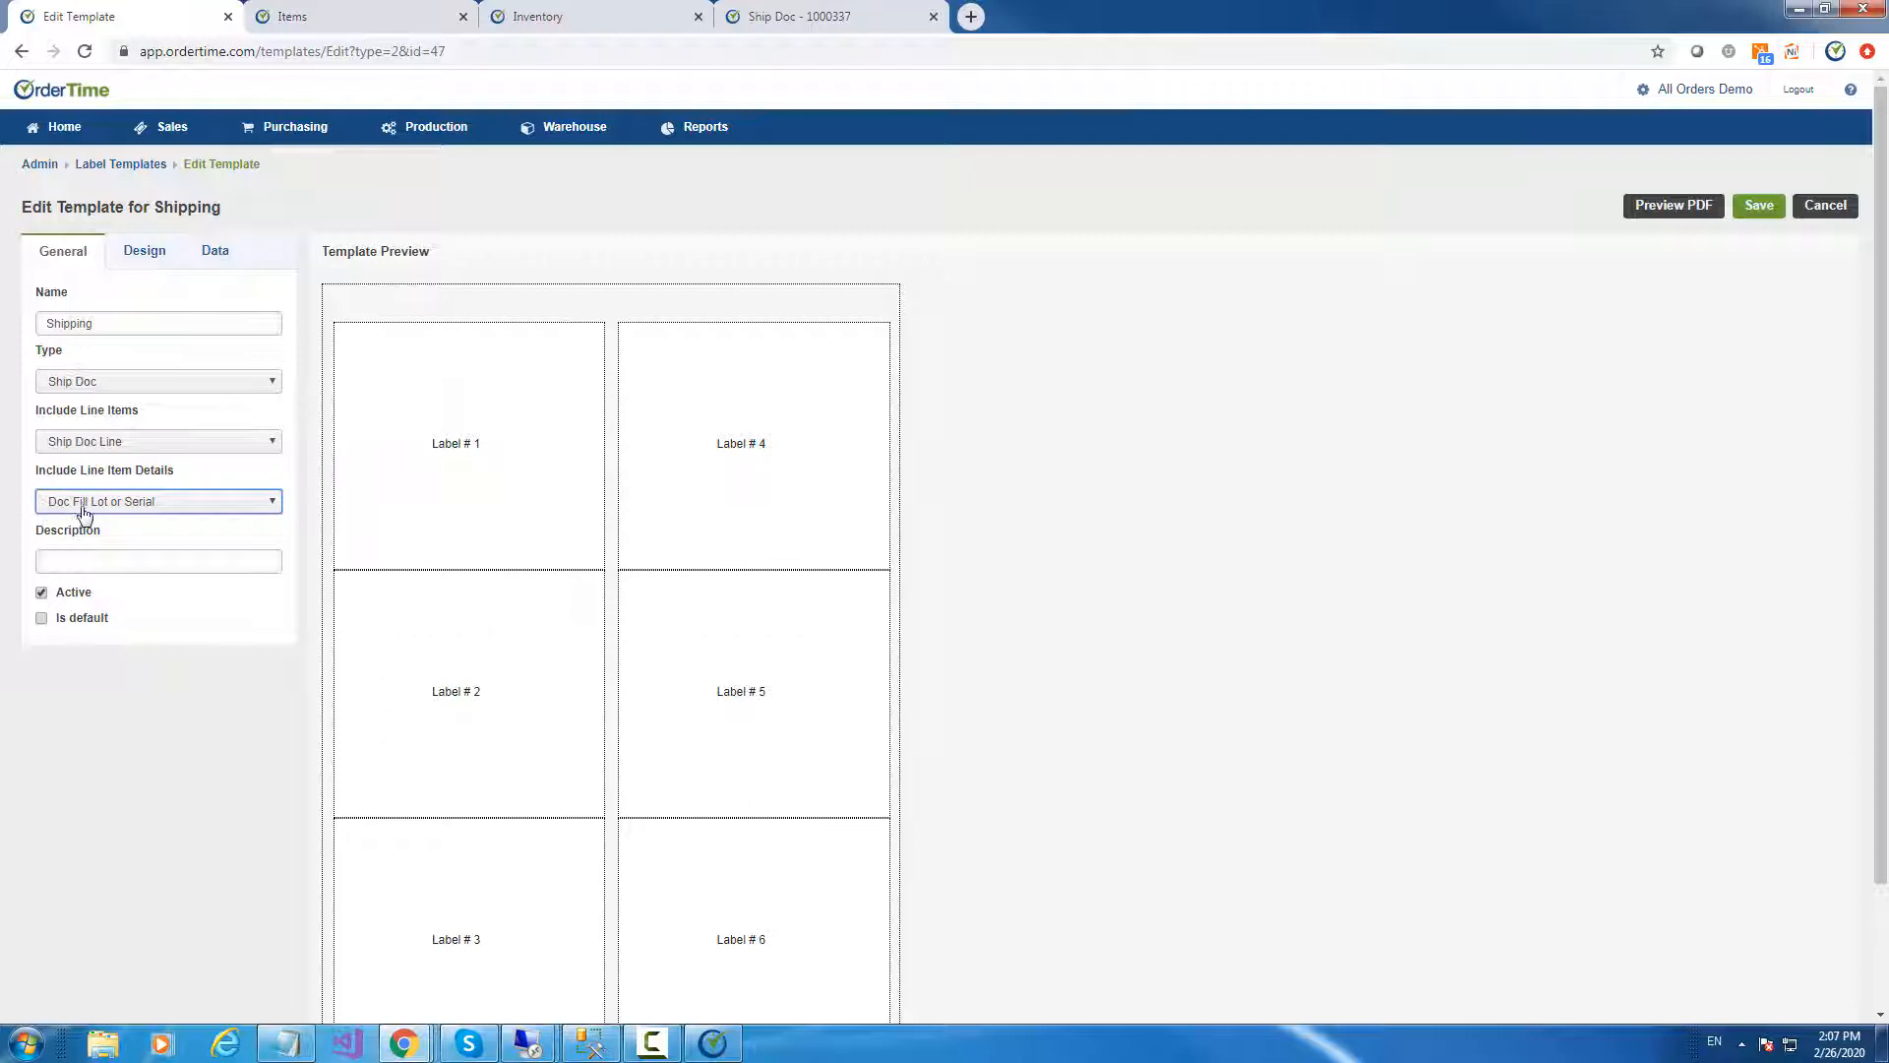
Check the bins for line 112 of ship doc 1000337, then return to Label Templates
{"action": "left_click", "coordinate": [335, 19]}
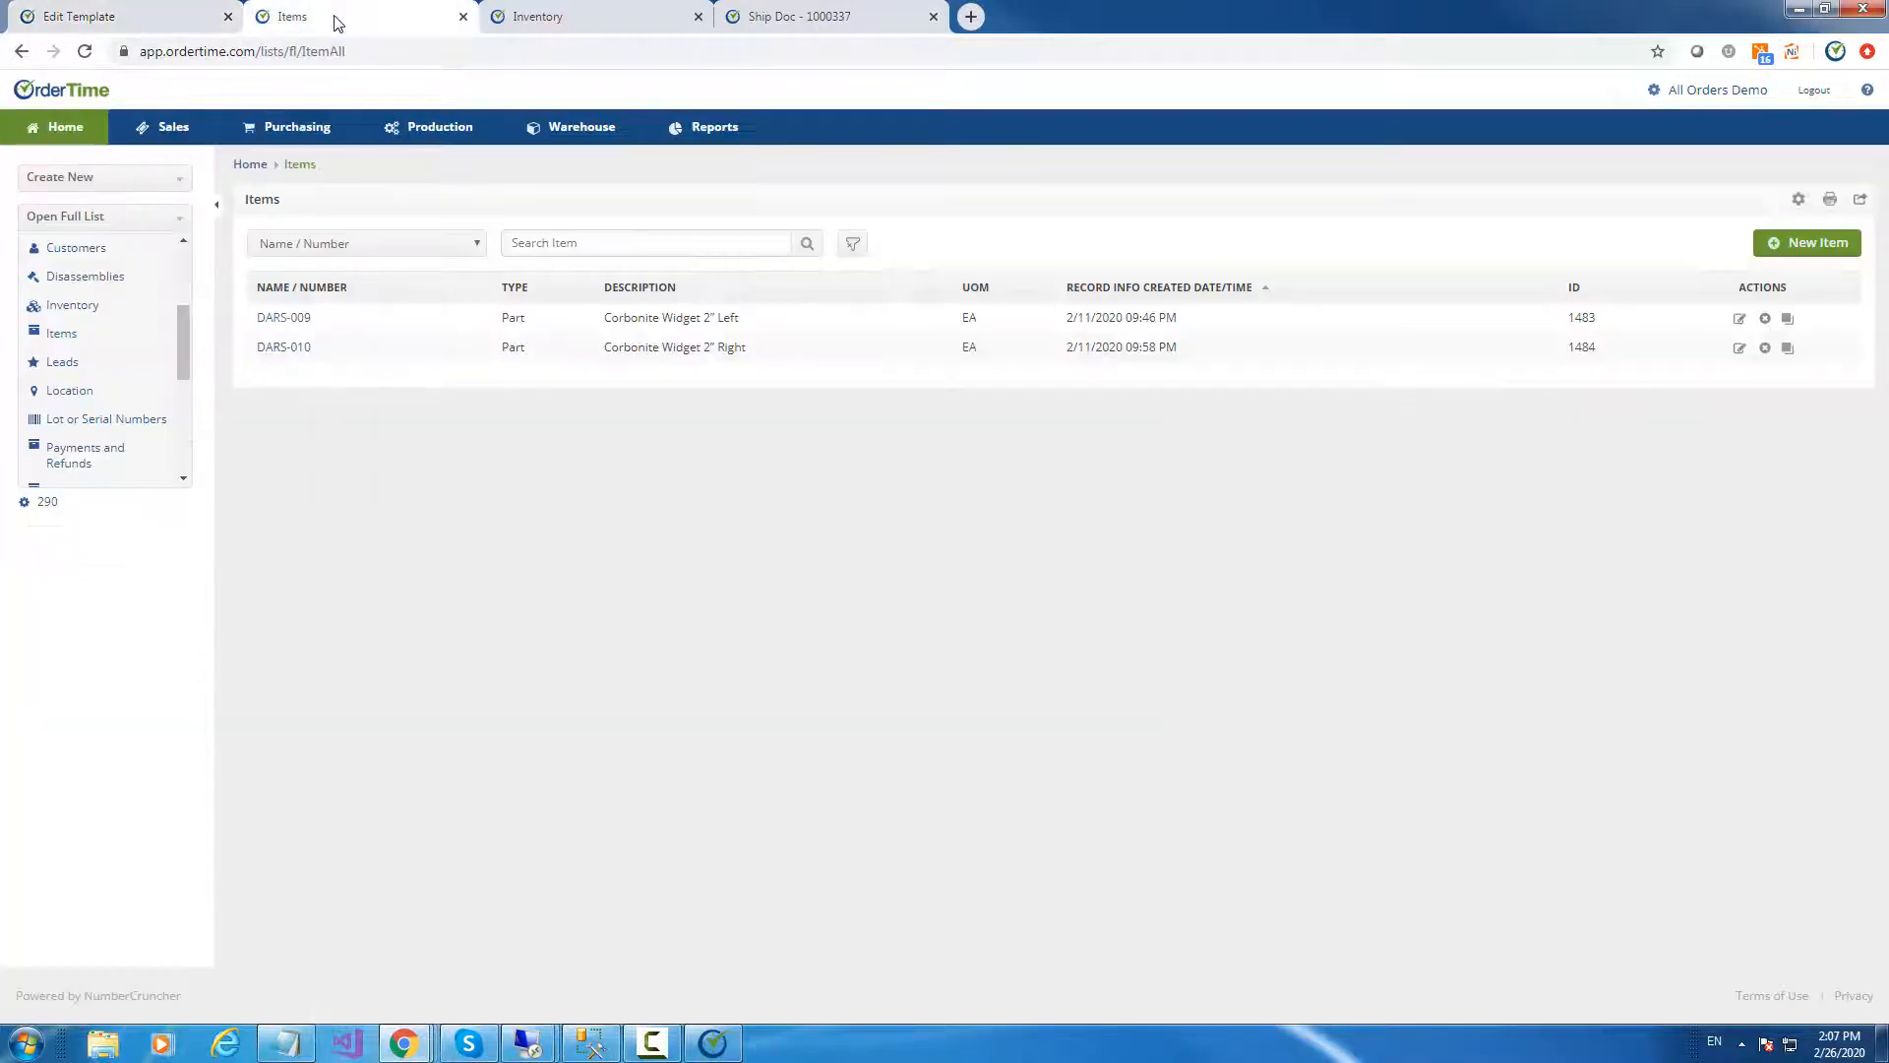
{"action": "left_click", "coordinate": [812, 18]}
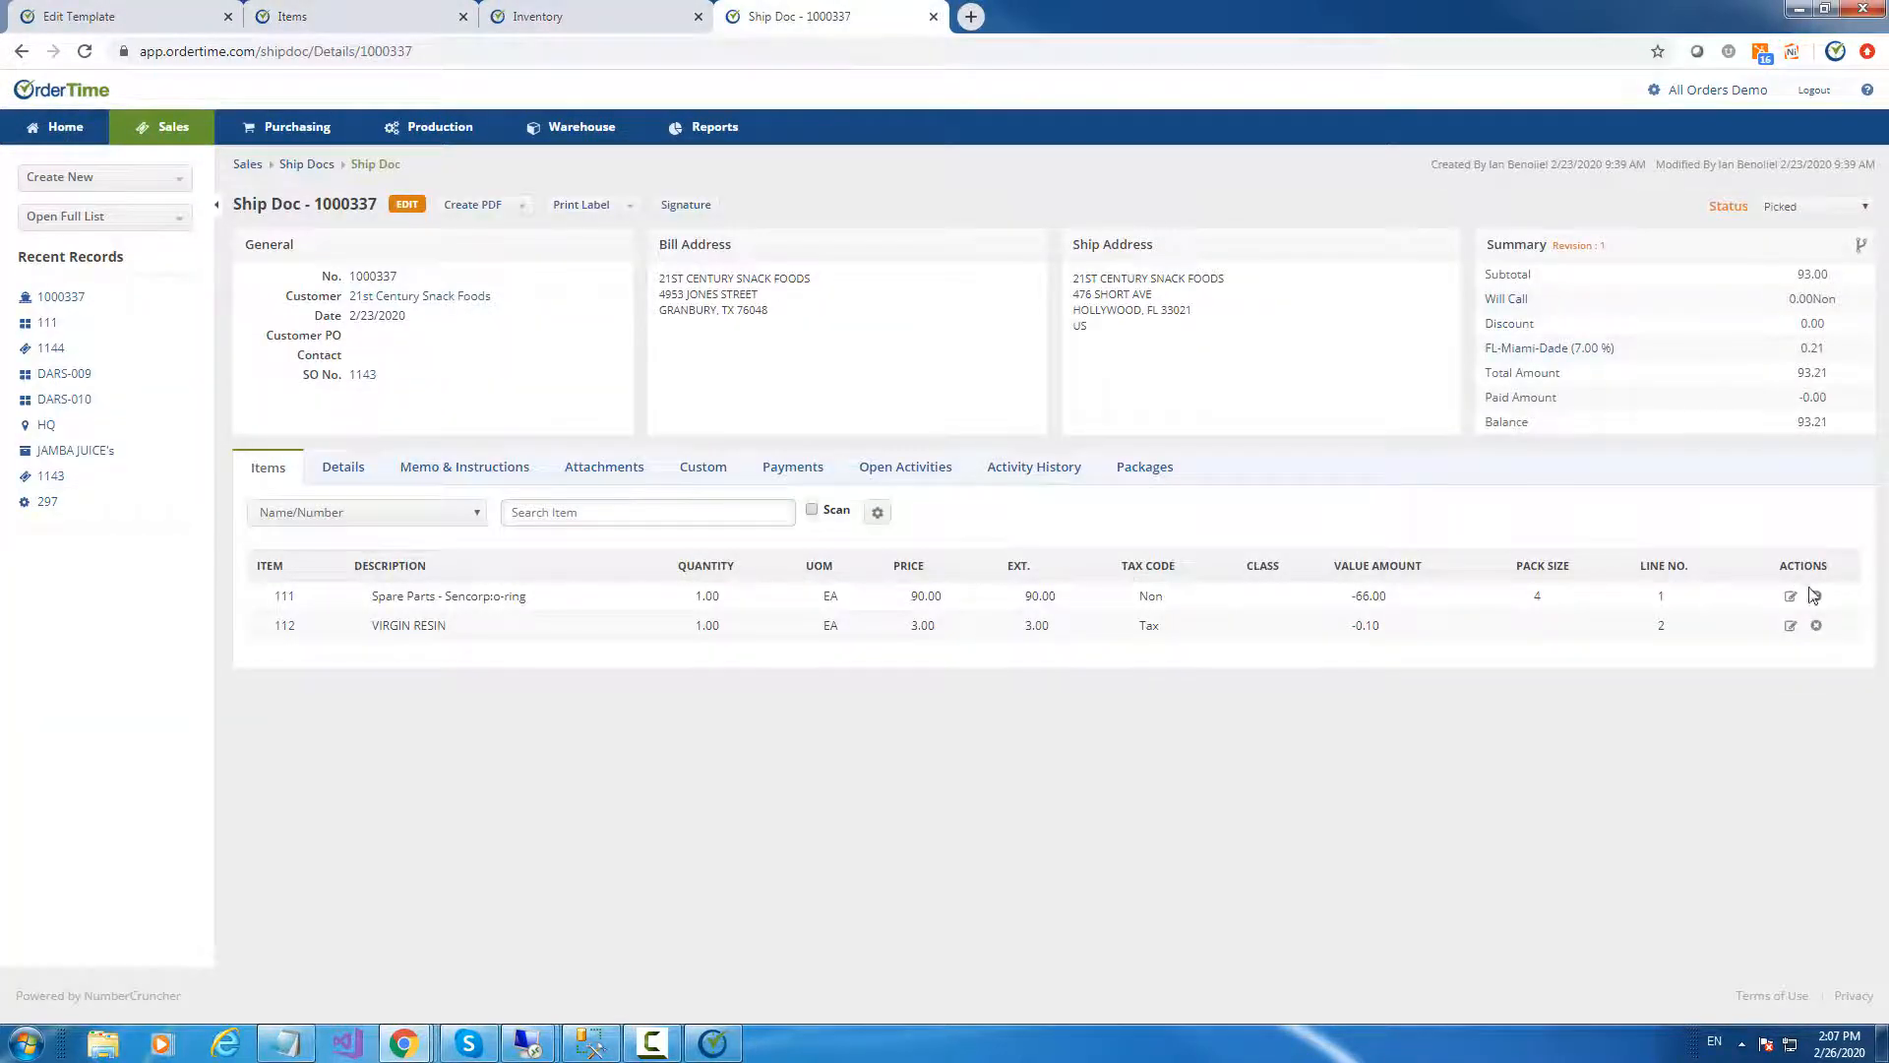
{"action": "left_click", "coordinate": [1791, 627]}
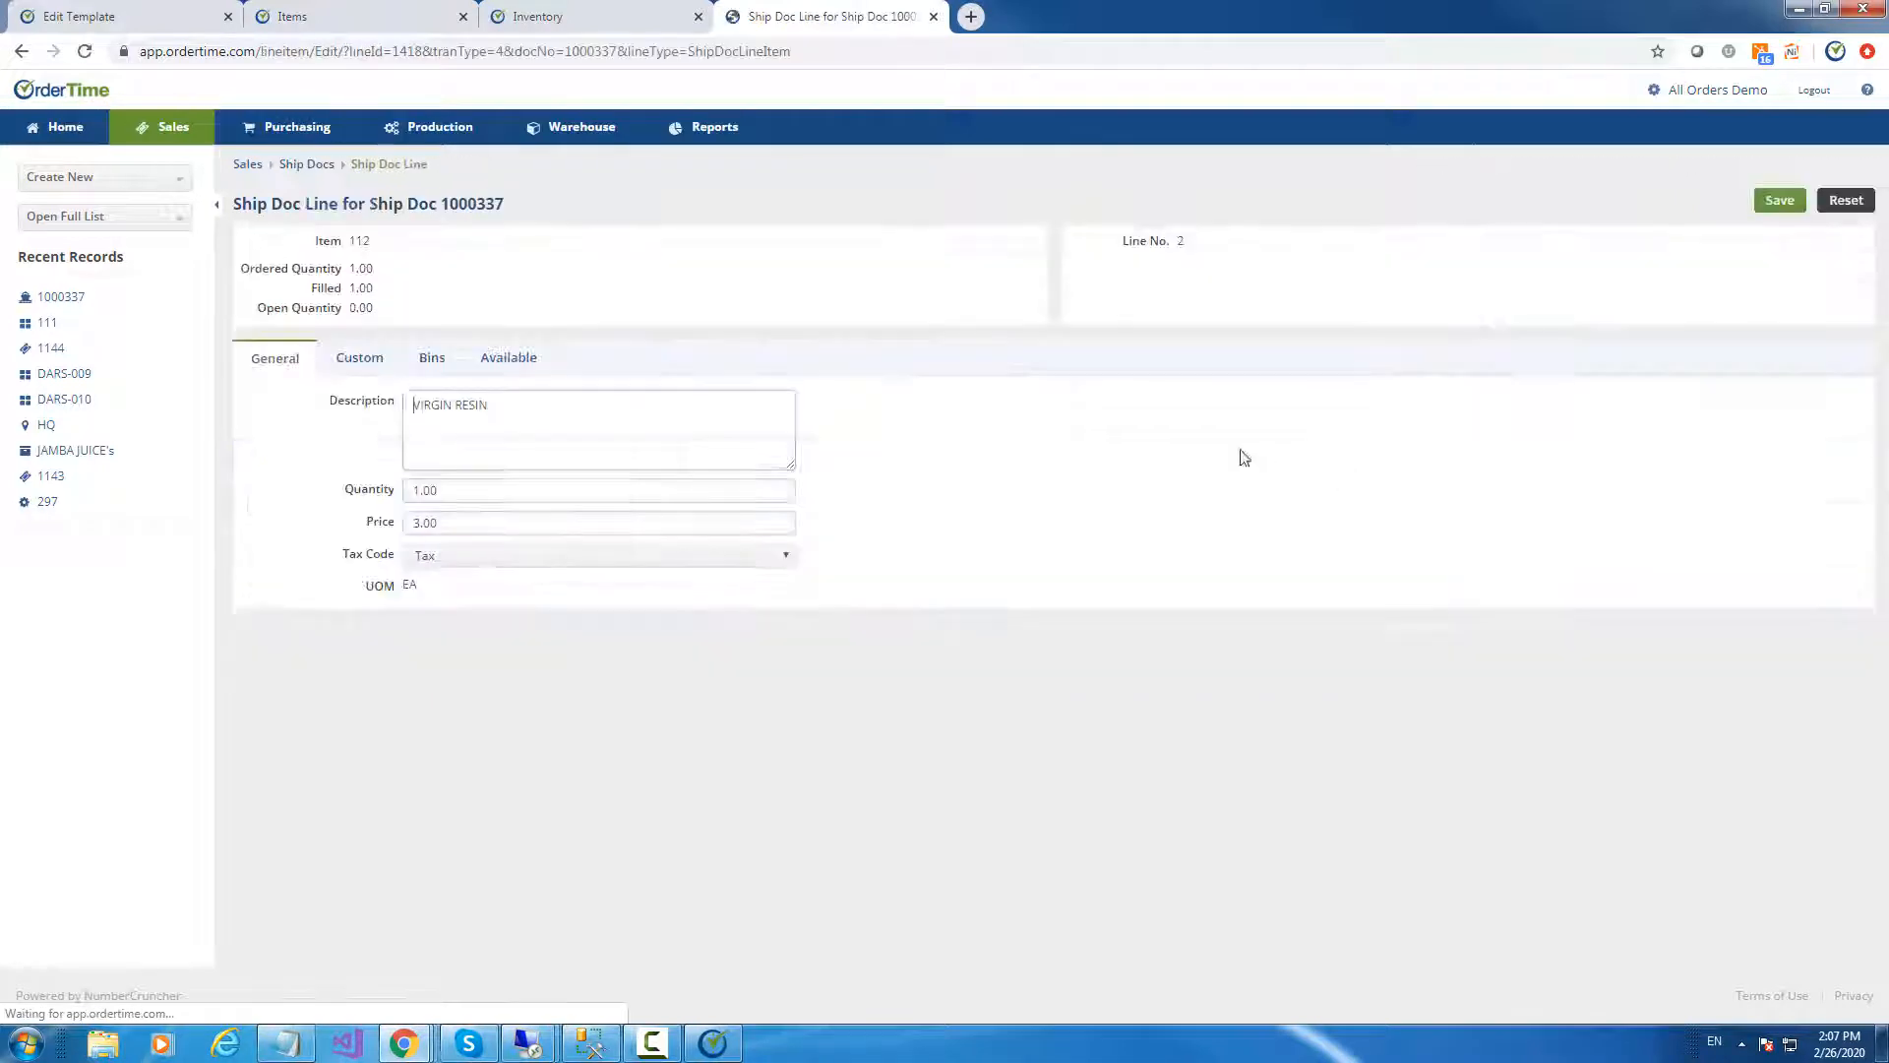
{"action": "left_click", "coordinate": [429, 361]}
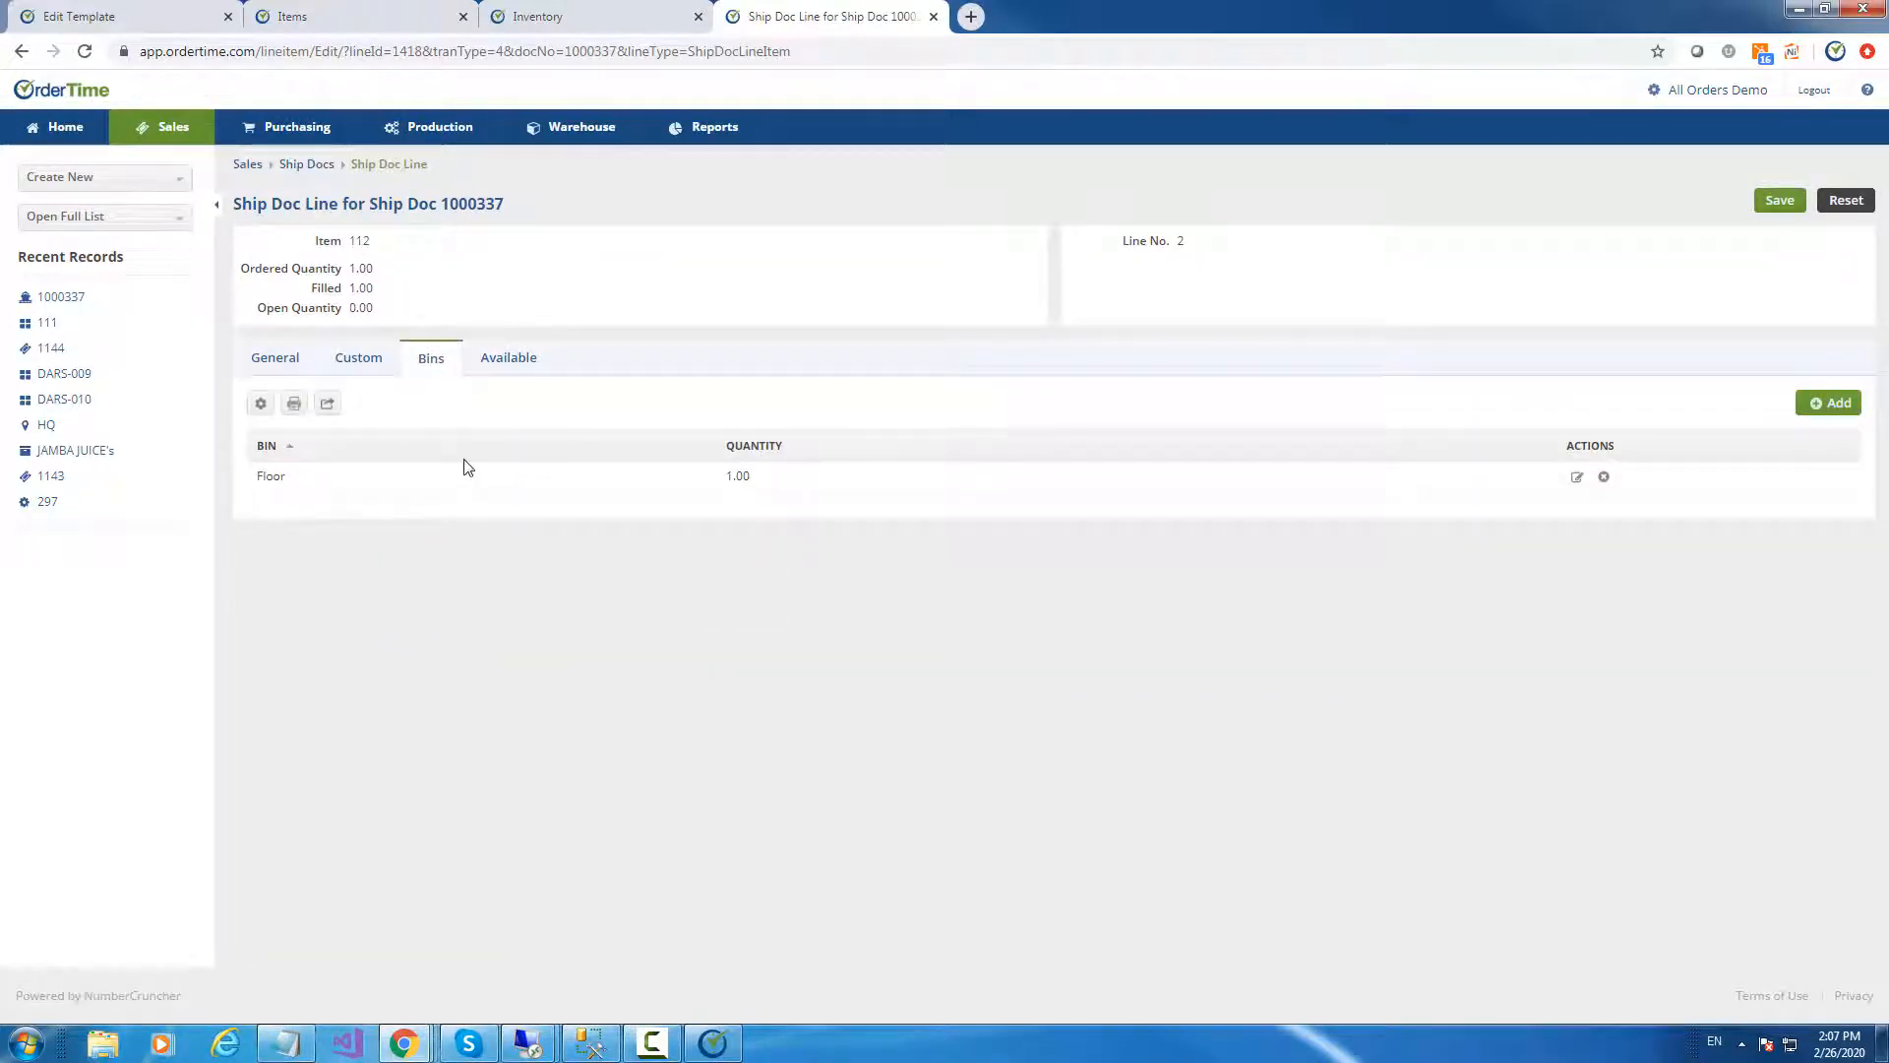
{"action": "left_click", "coordinate": [84, 16]}
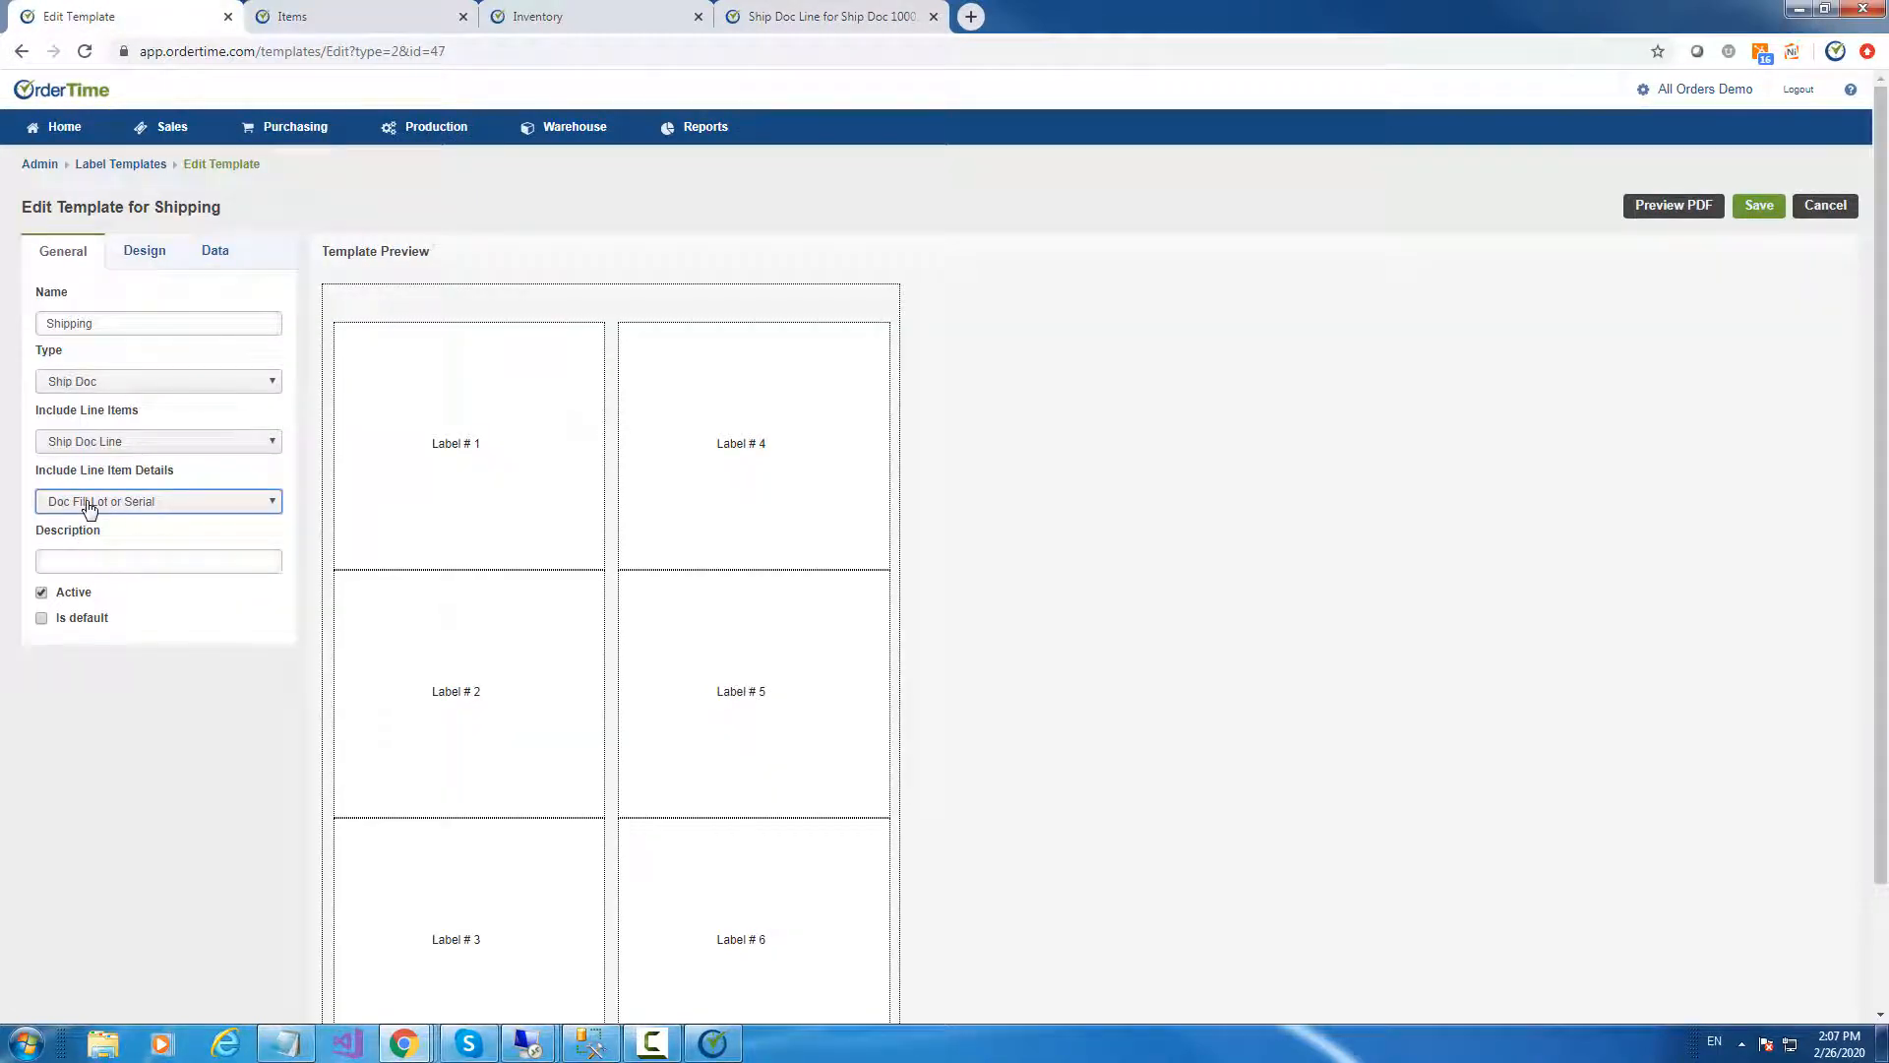
{"action": "left_click", "coordinate": [120, 168]}
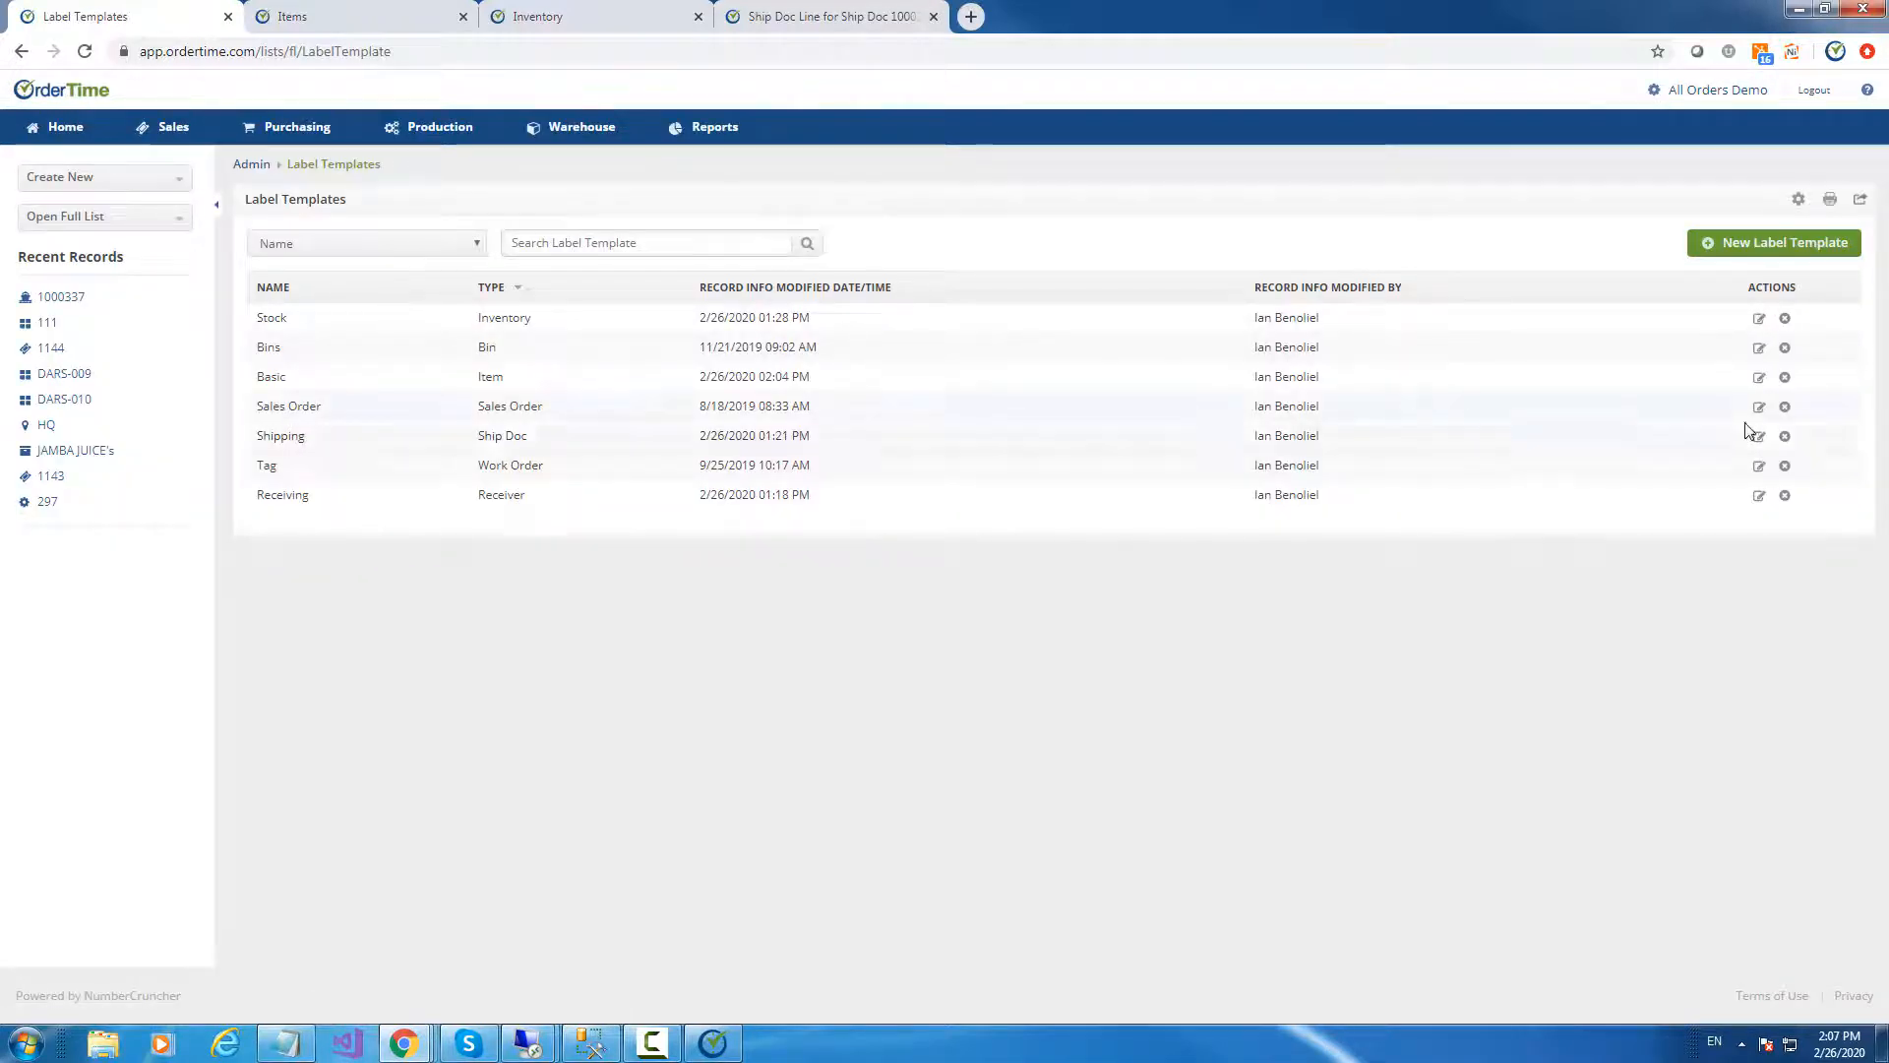
Open the Sales Order template, leave Include Line Item Details at None, and go back
{"action": "left_click", "coordinate": [1758, 408]}
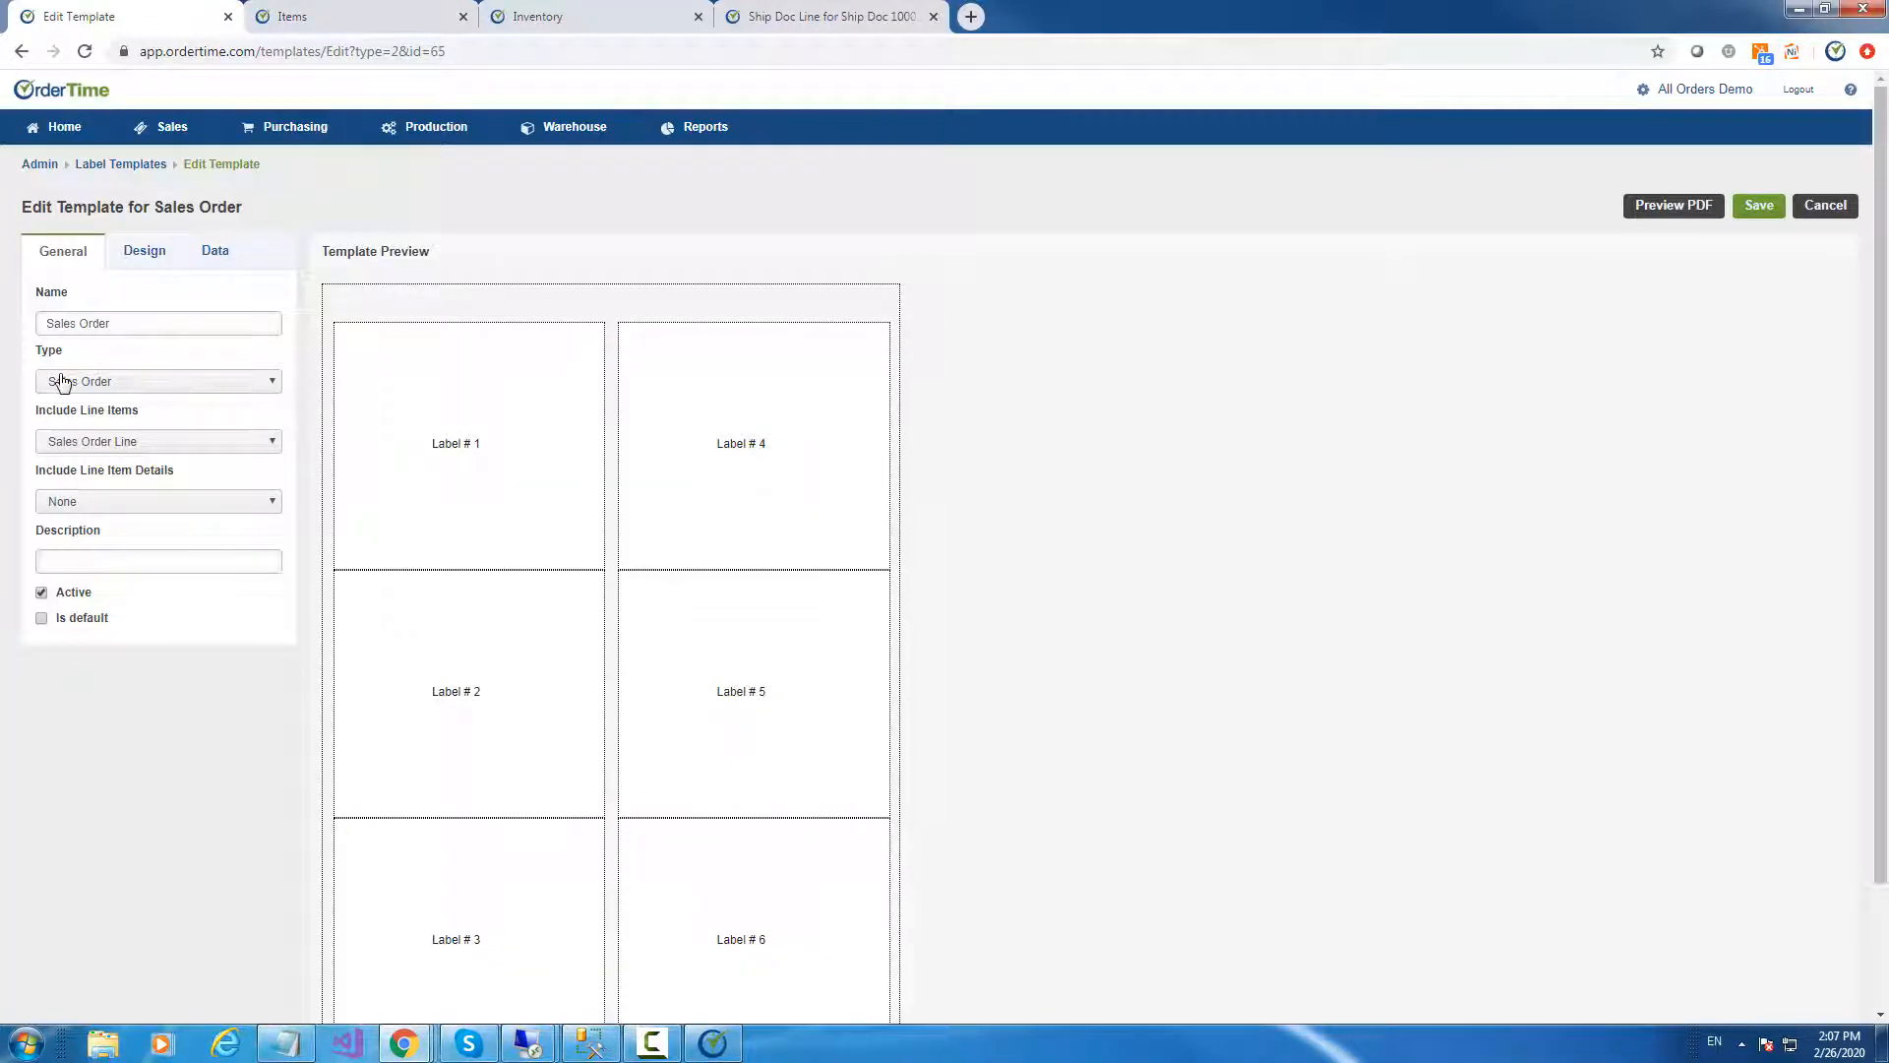
{"action": "left_click", "coordinate": [89, 504]}
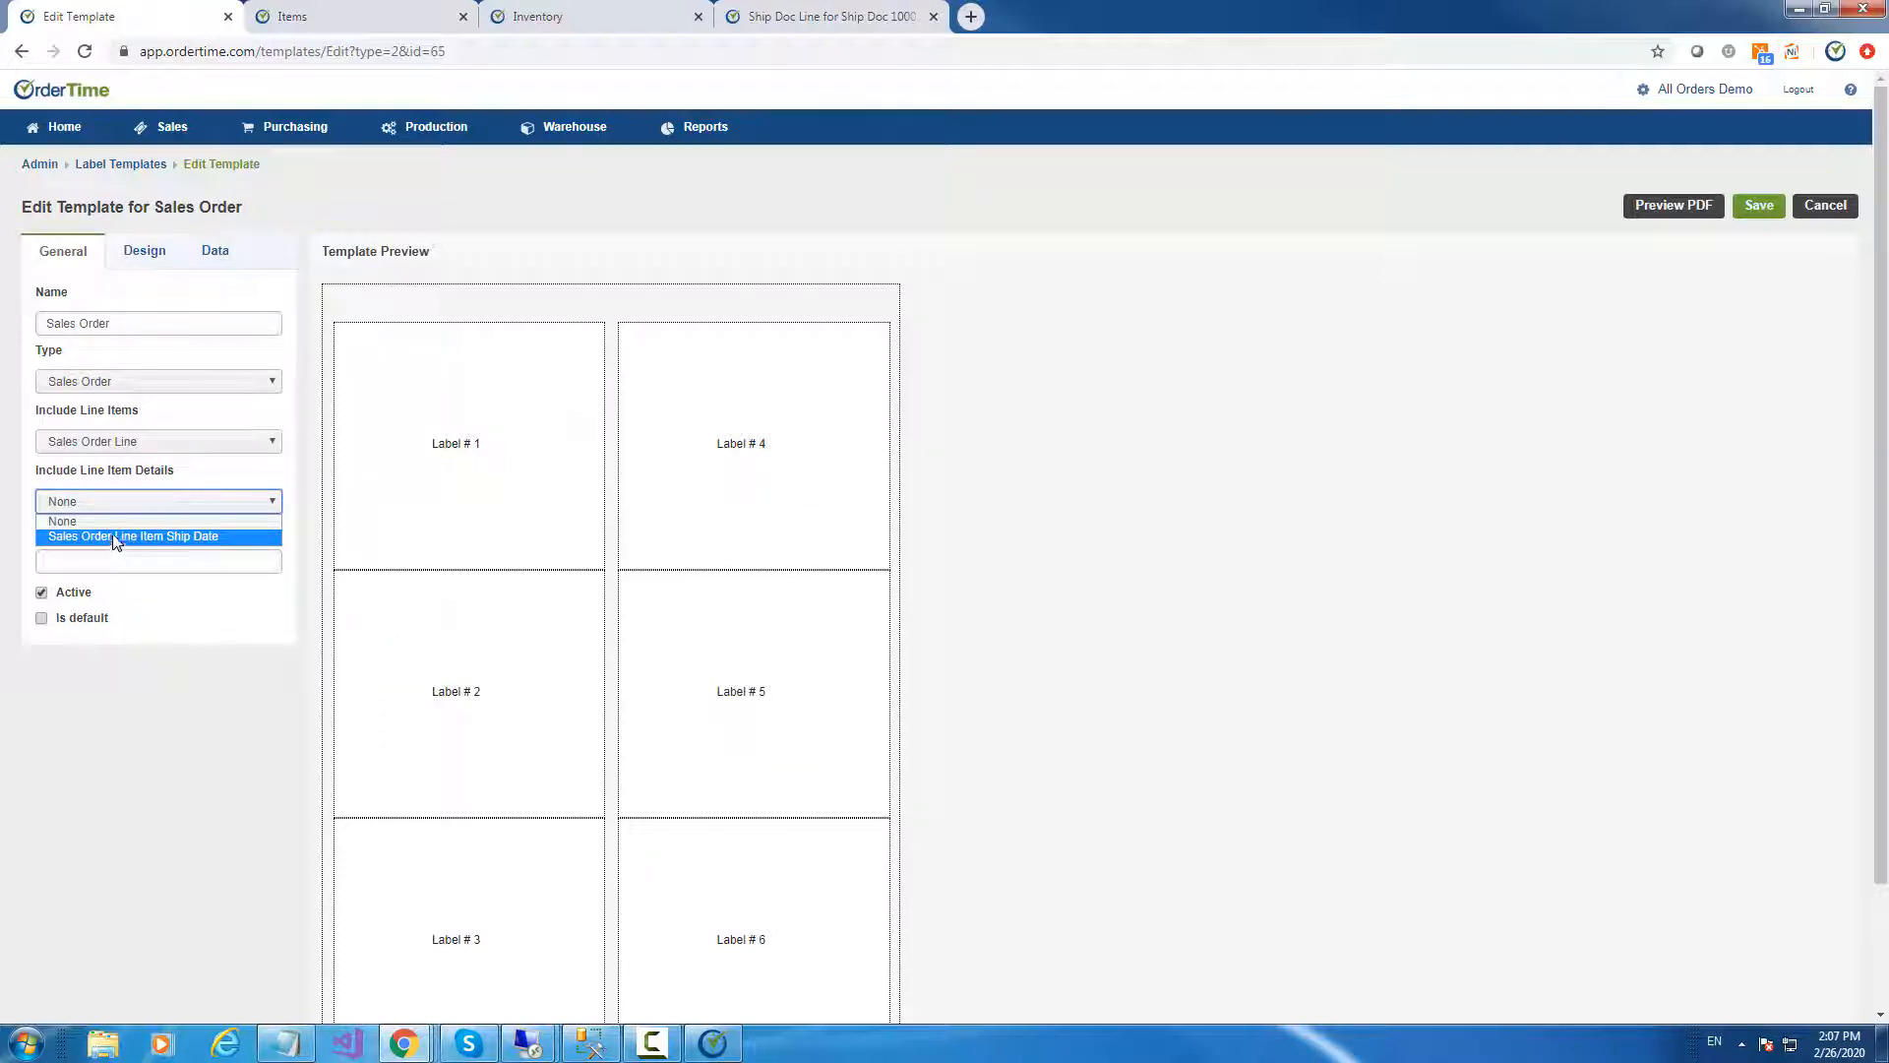
{"action": "left_click", "coordinate": [678, 222]}
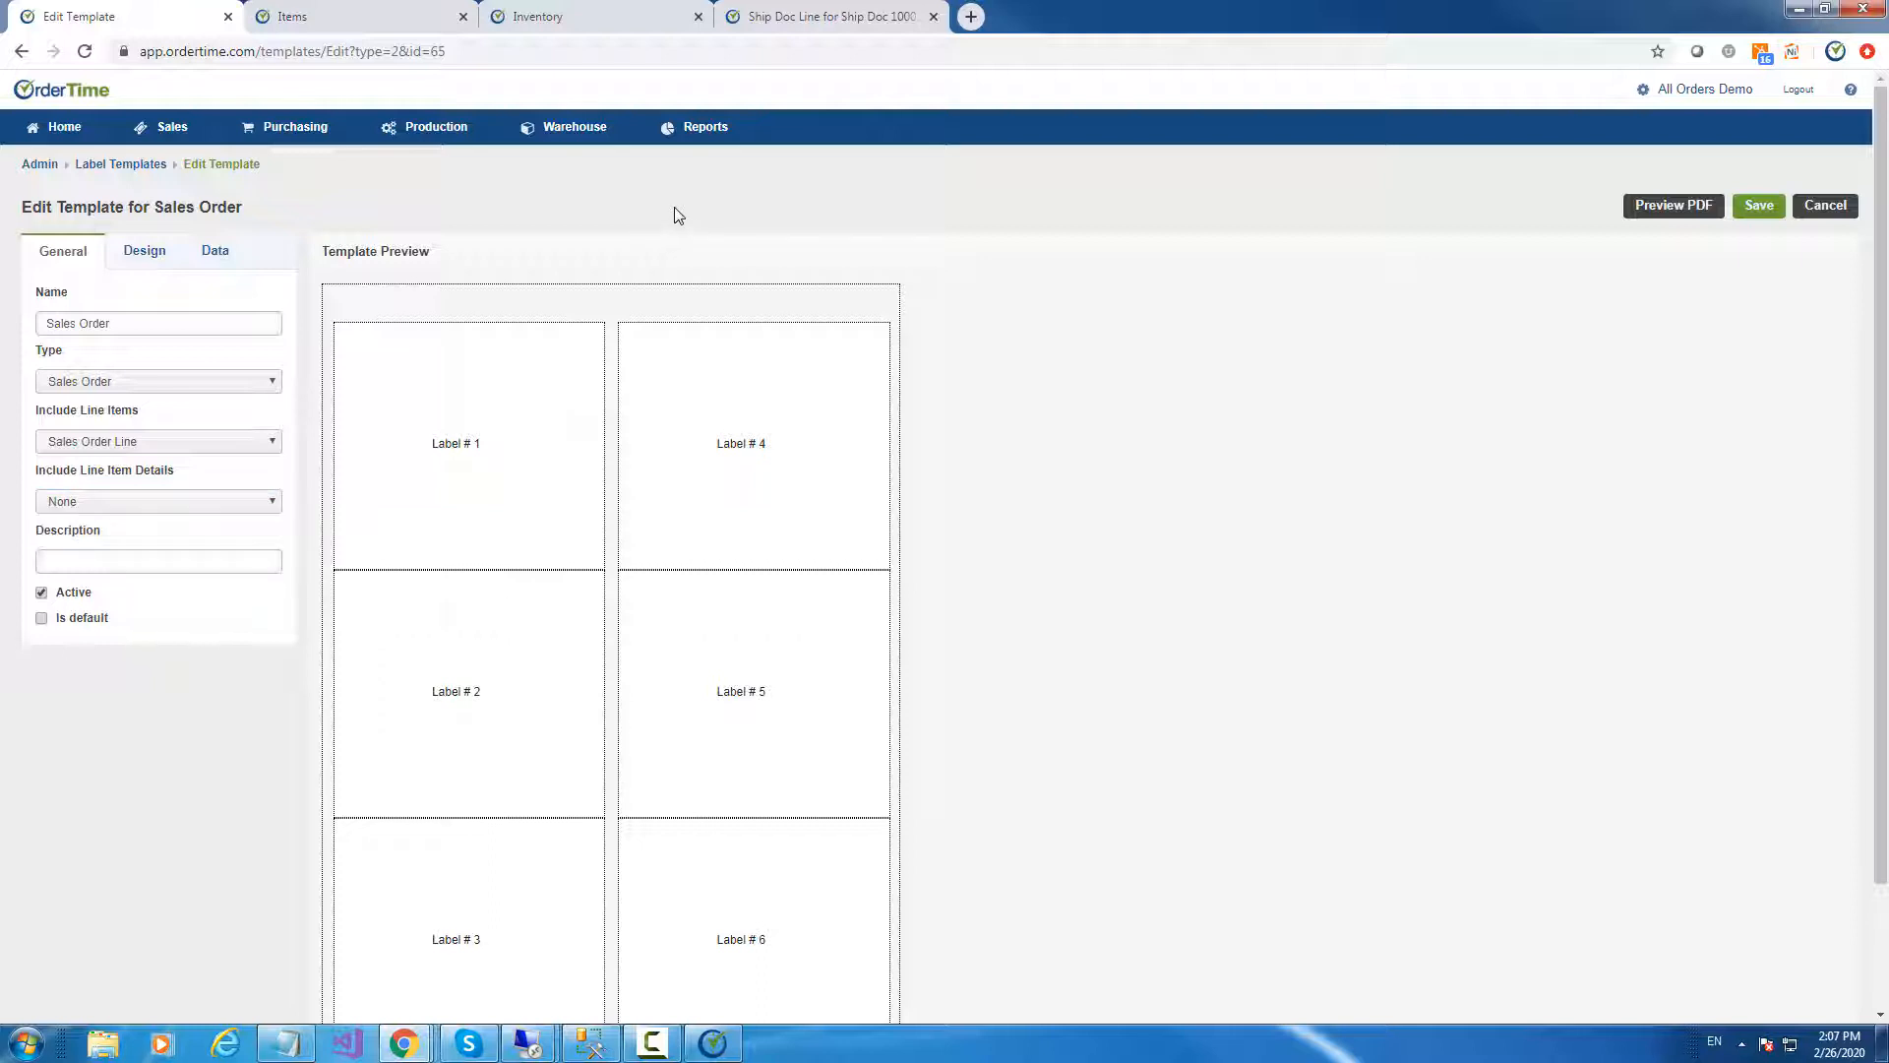
{"action": "left_click", "coordinate": [121, 166]}
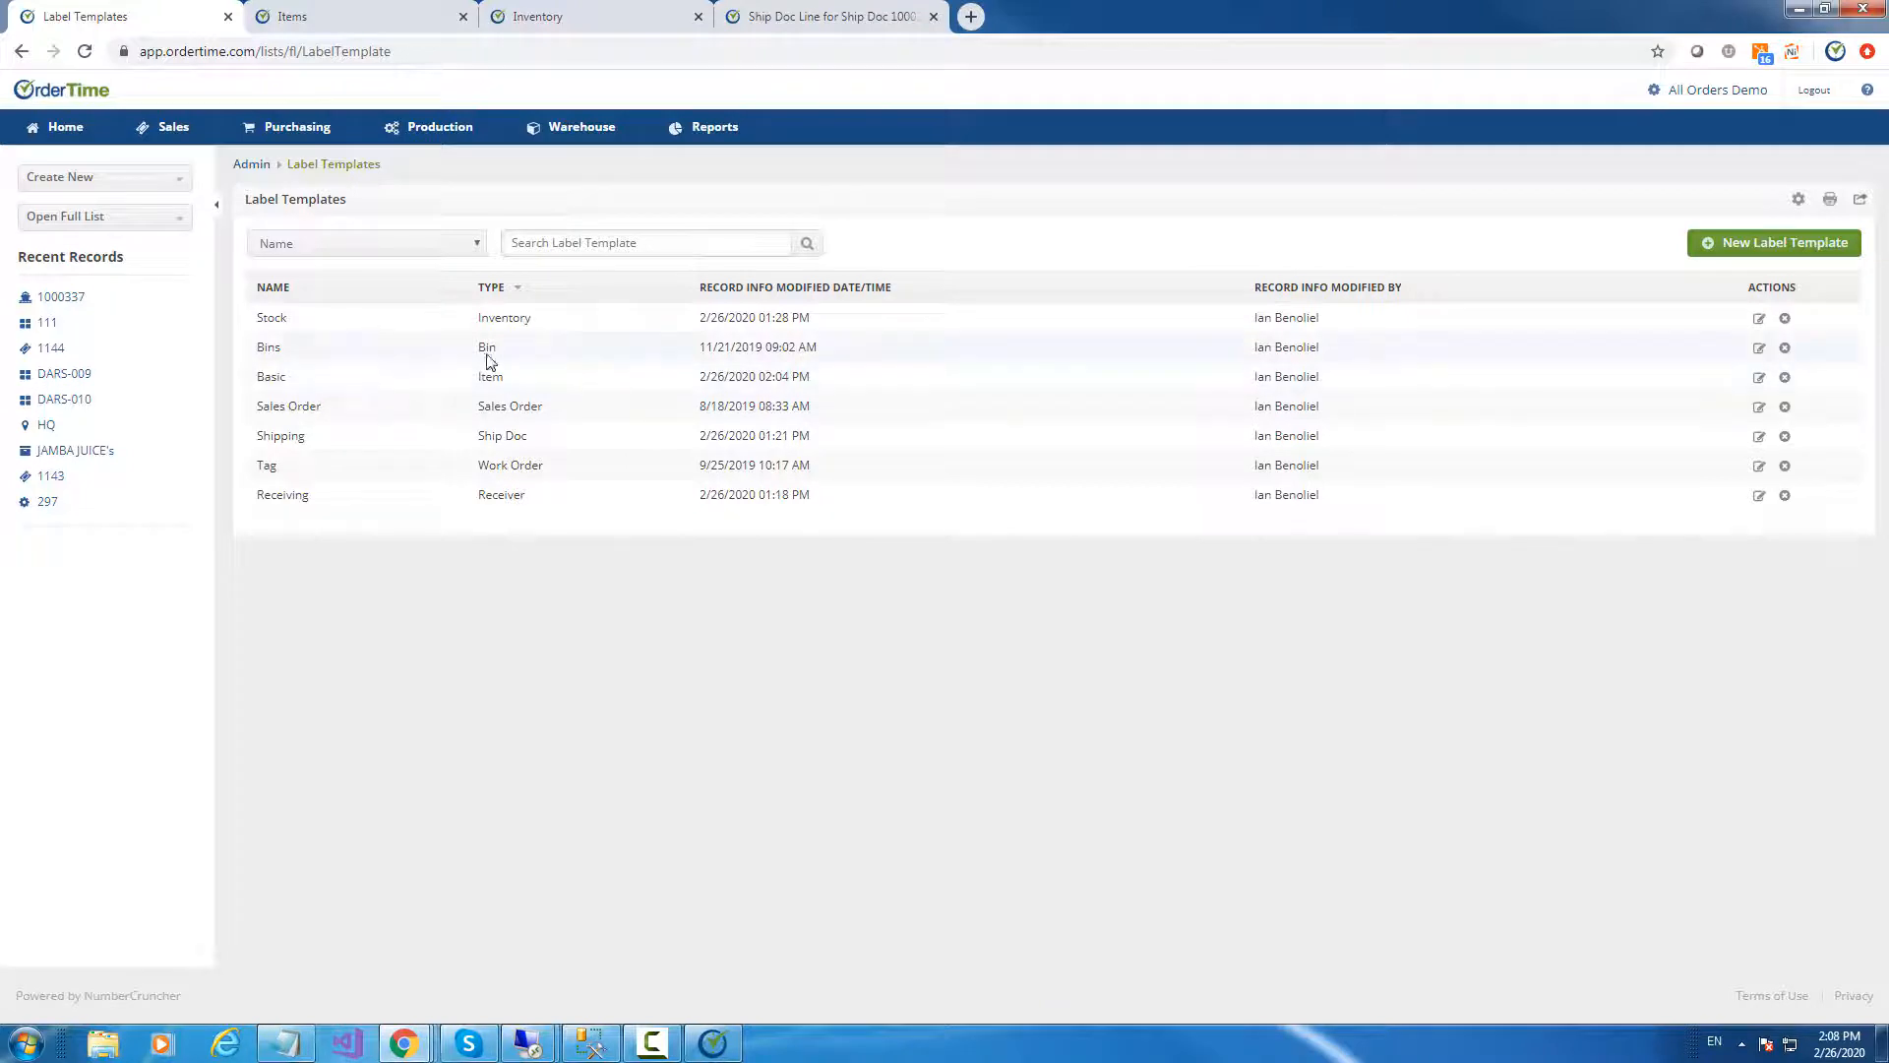
Open Ship Doc 1000337 and check the label templates in its Print Label dropdown
{"action": "left_click", "coordinate": [792, 18]}
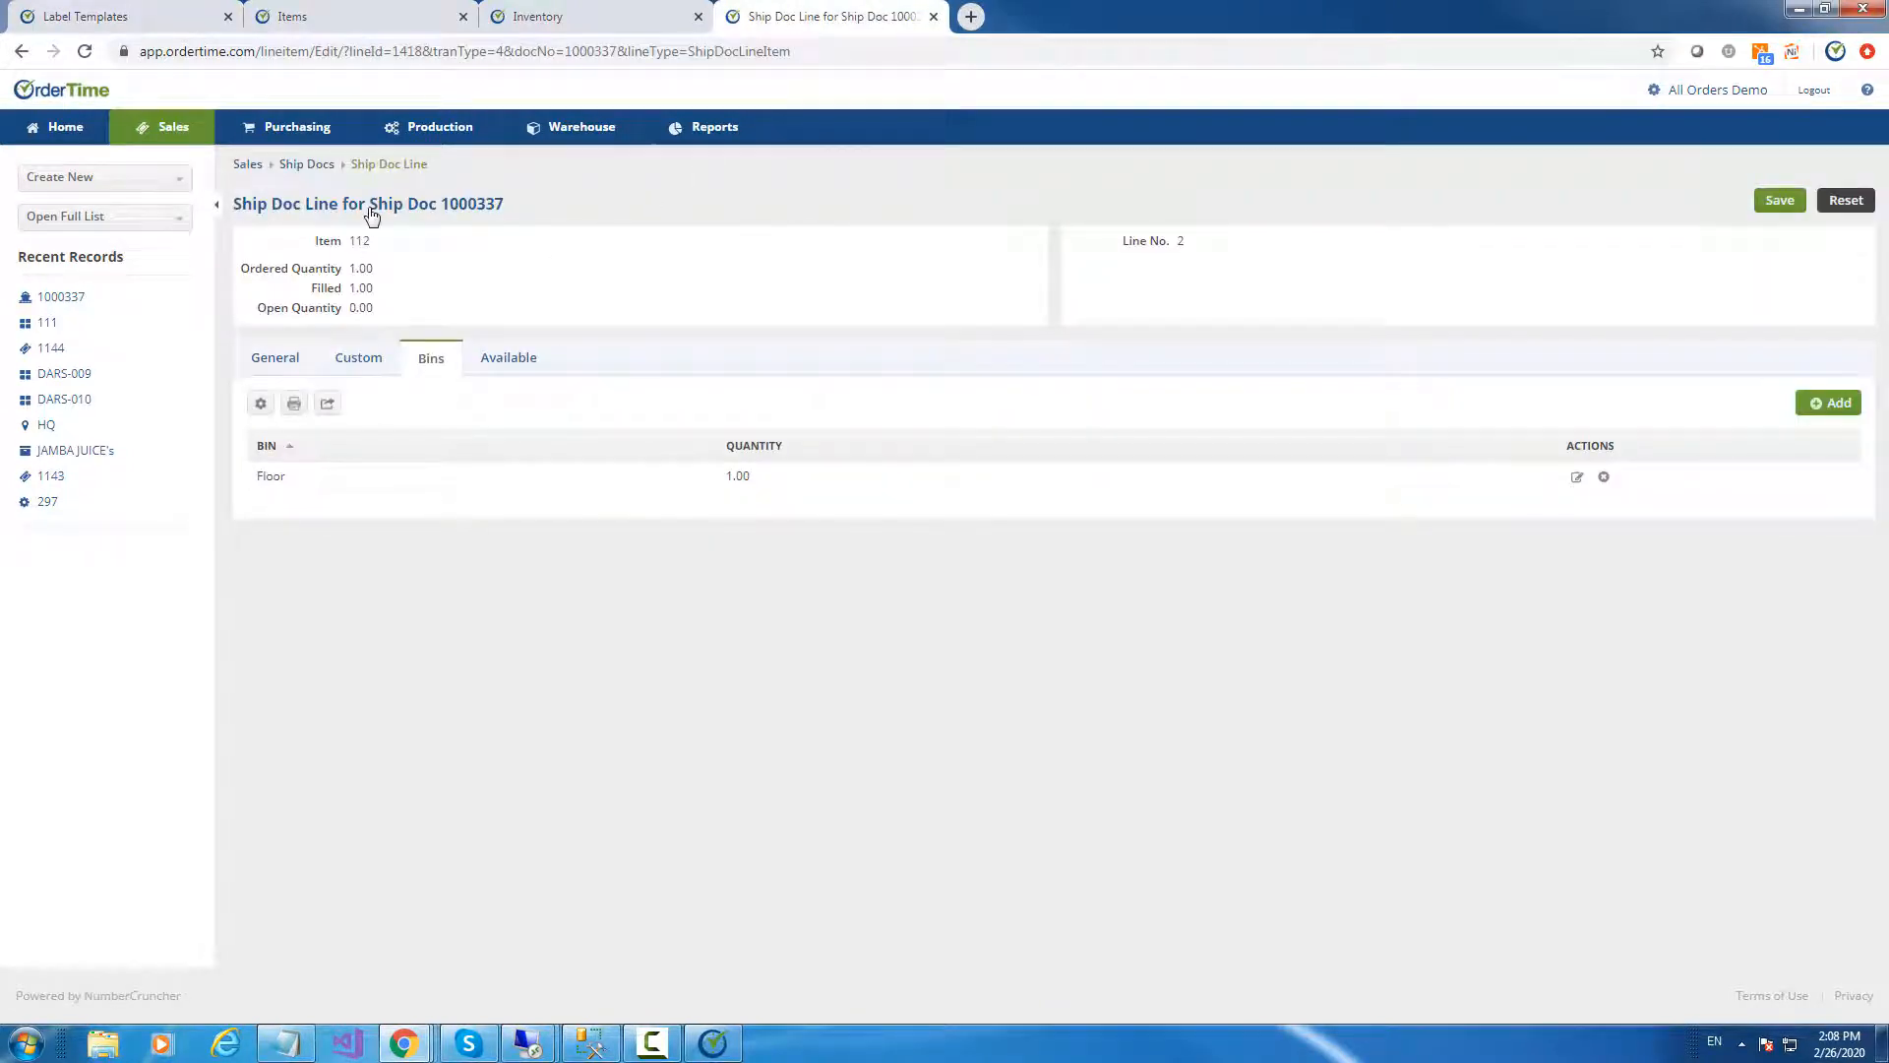
{"action": "left_click", "coordinate": [372, 206]}
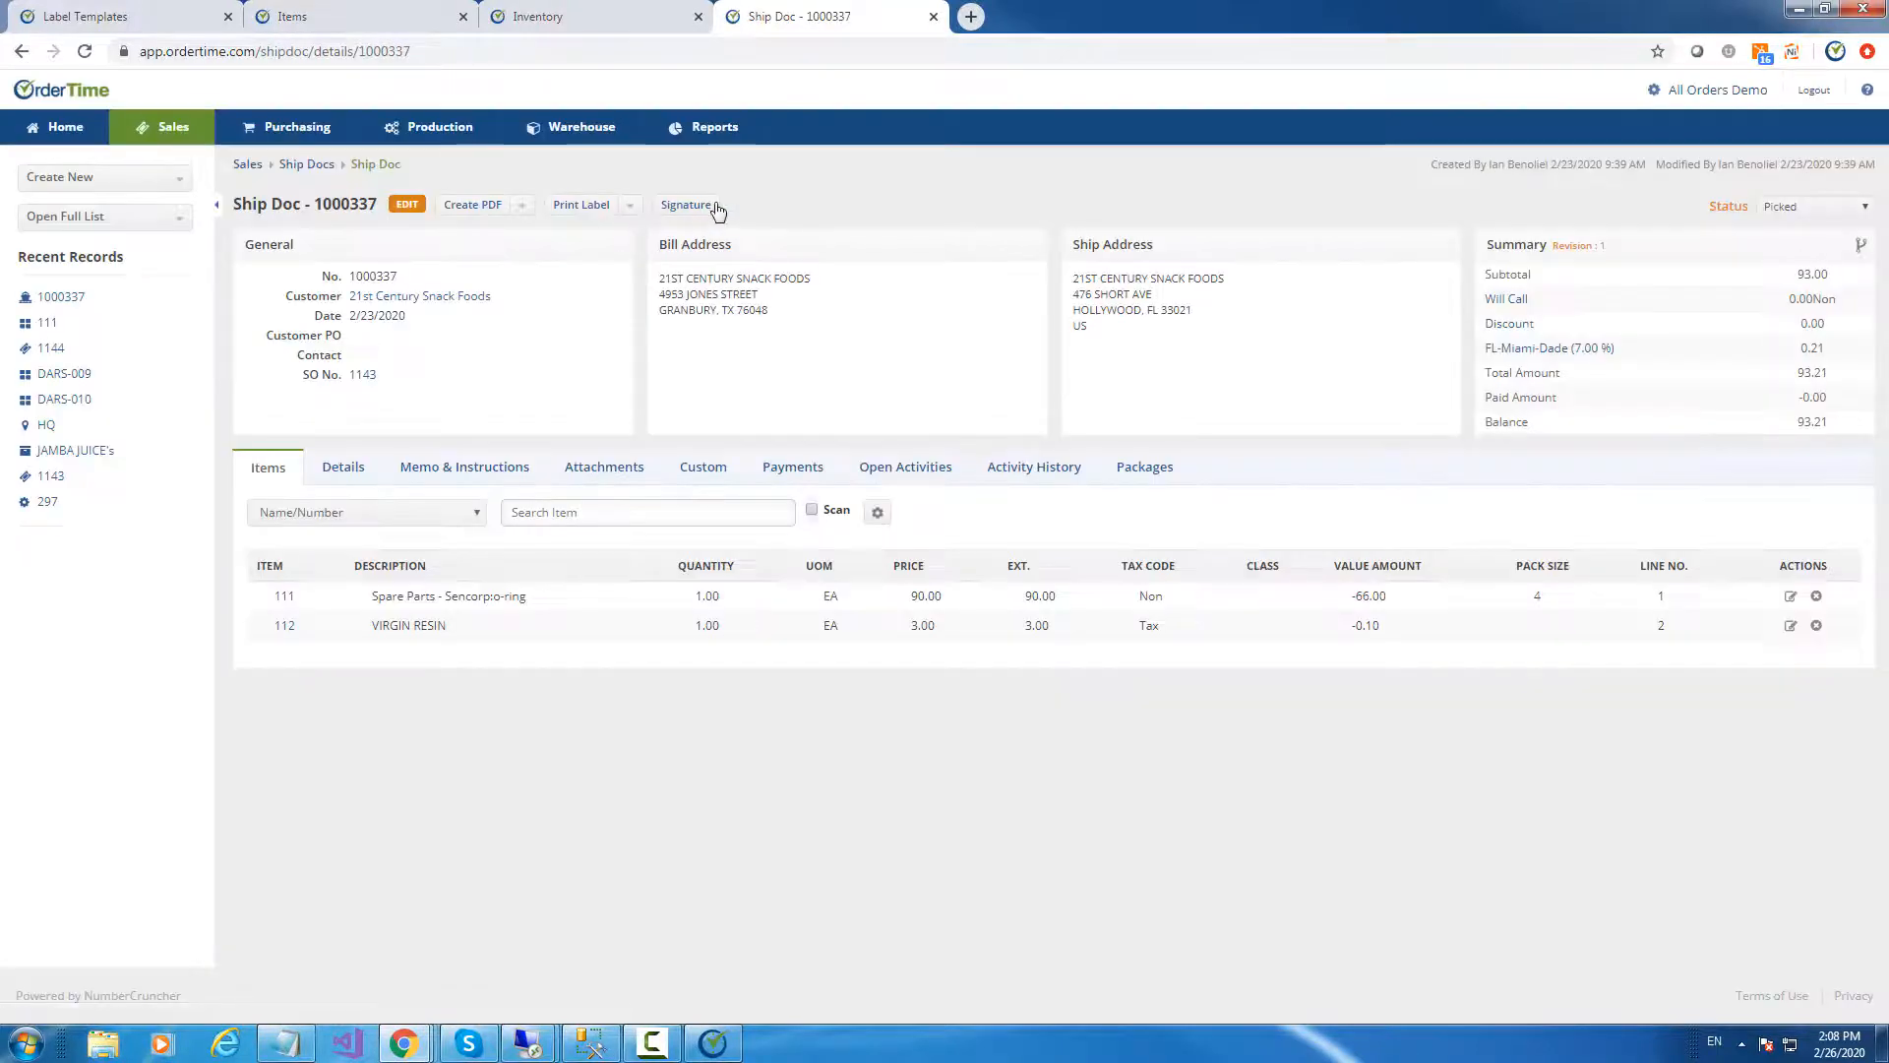
{"action": "left_click", "coordinate": [636, 208]}
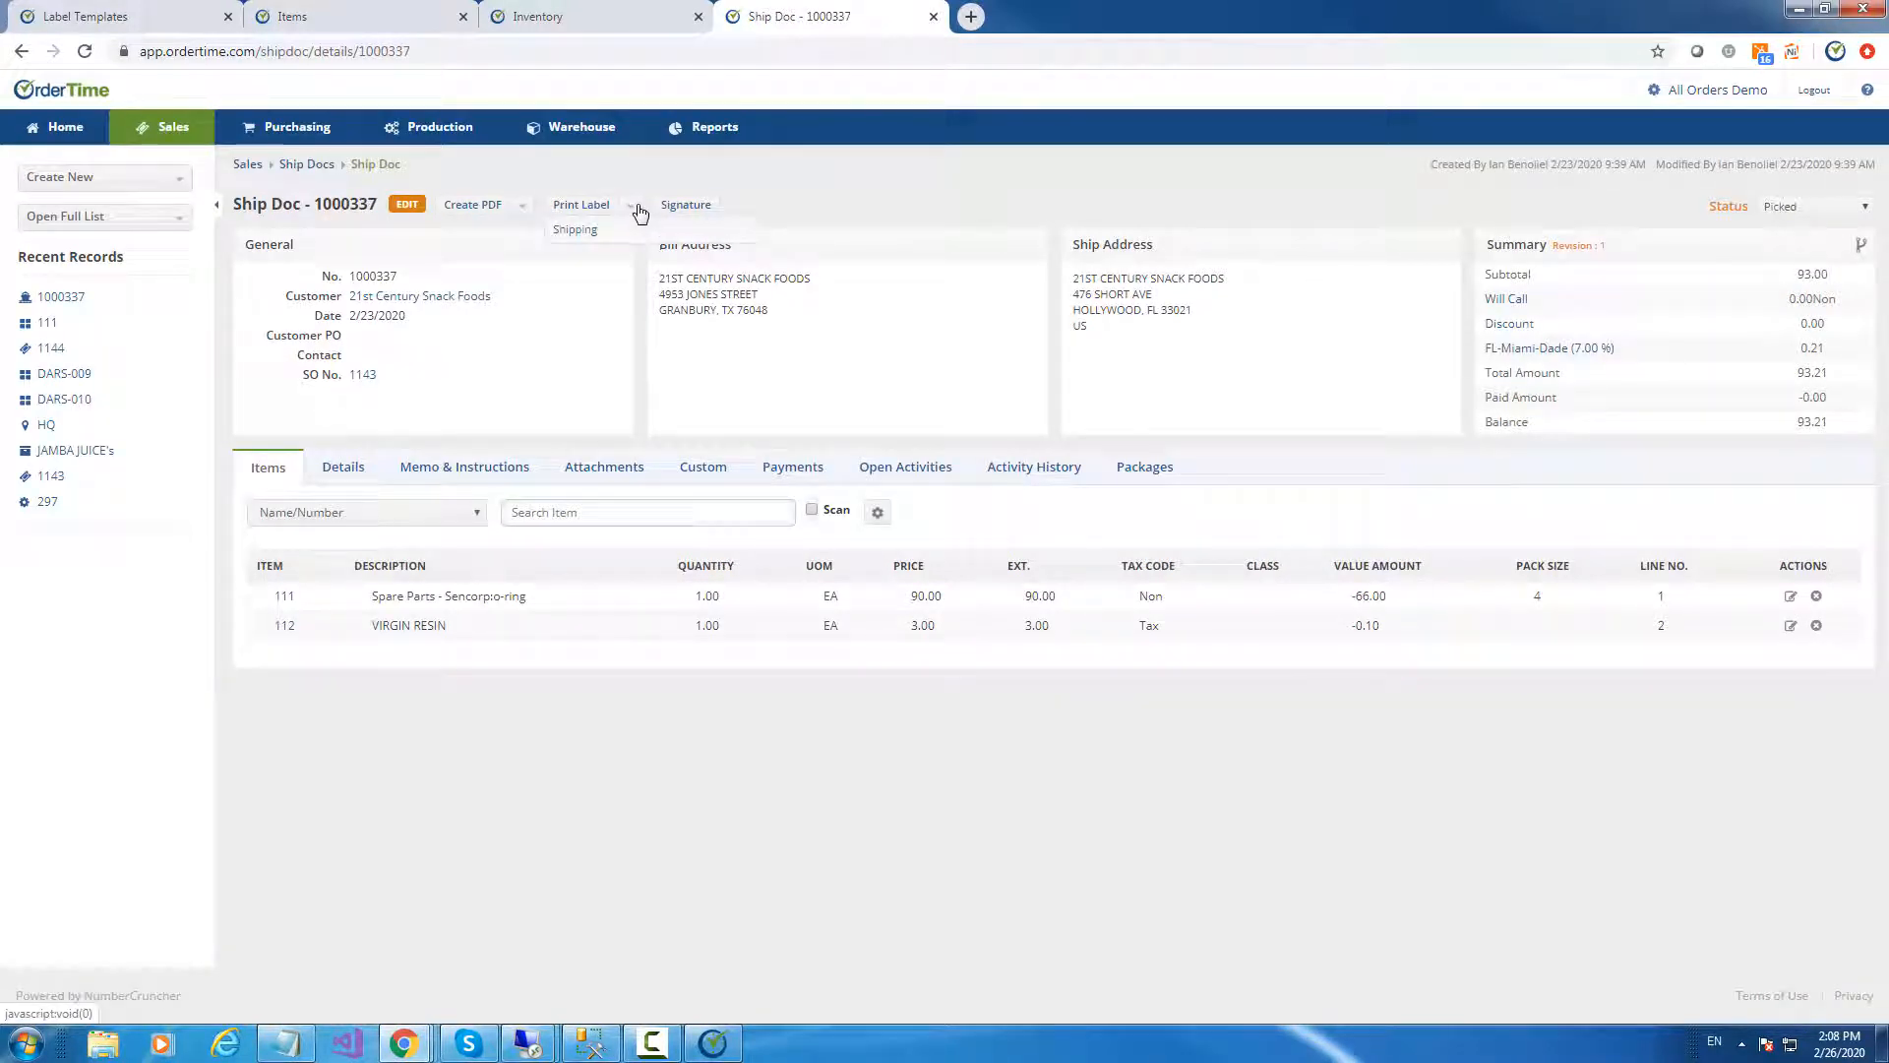
{"action": "left_click", "coordinate": [638, 210]}
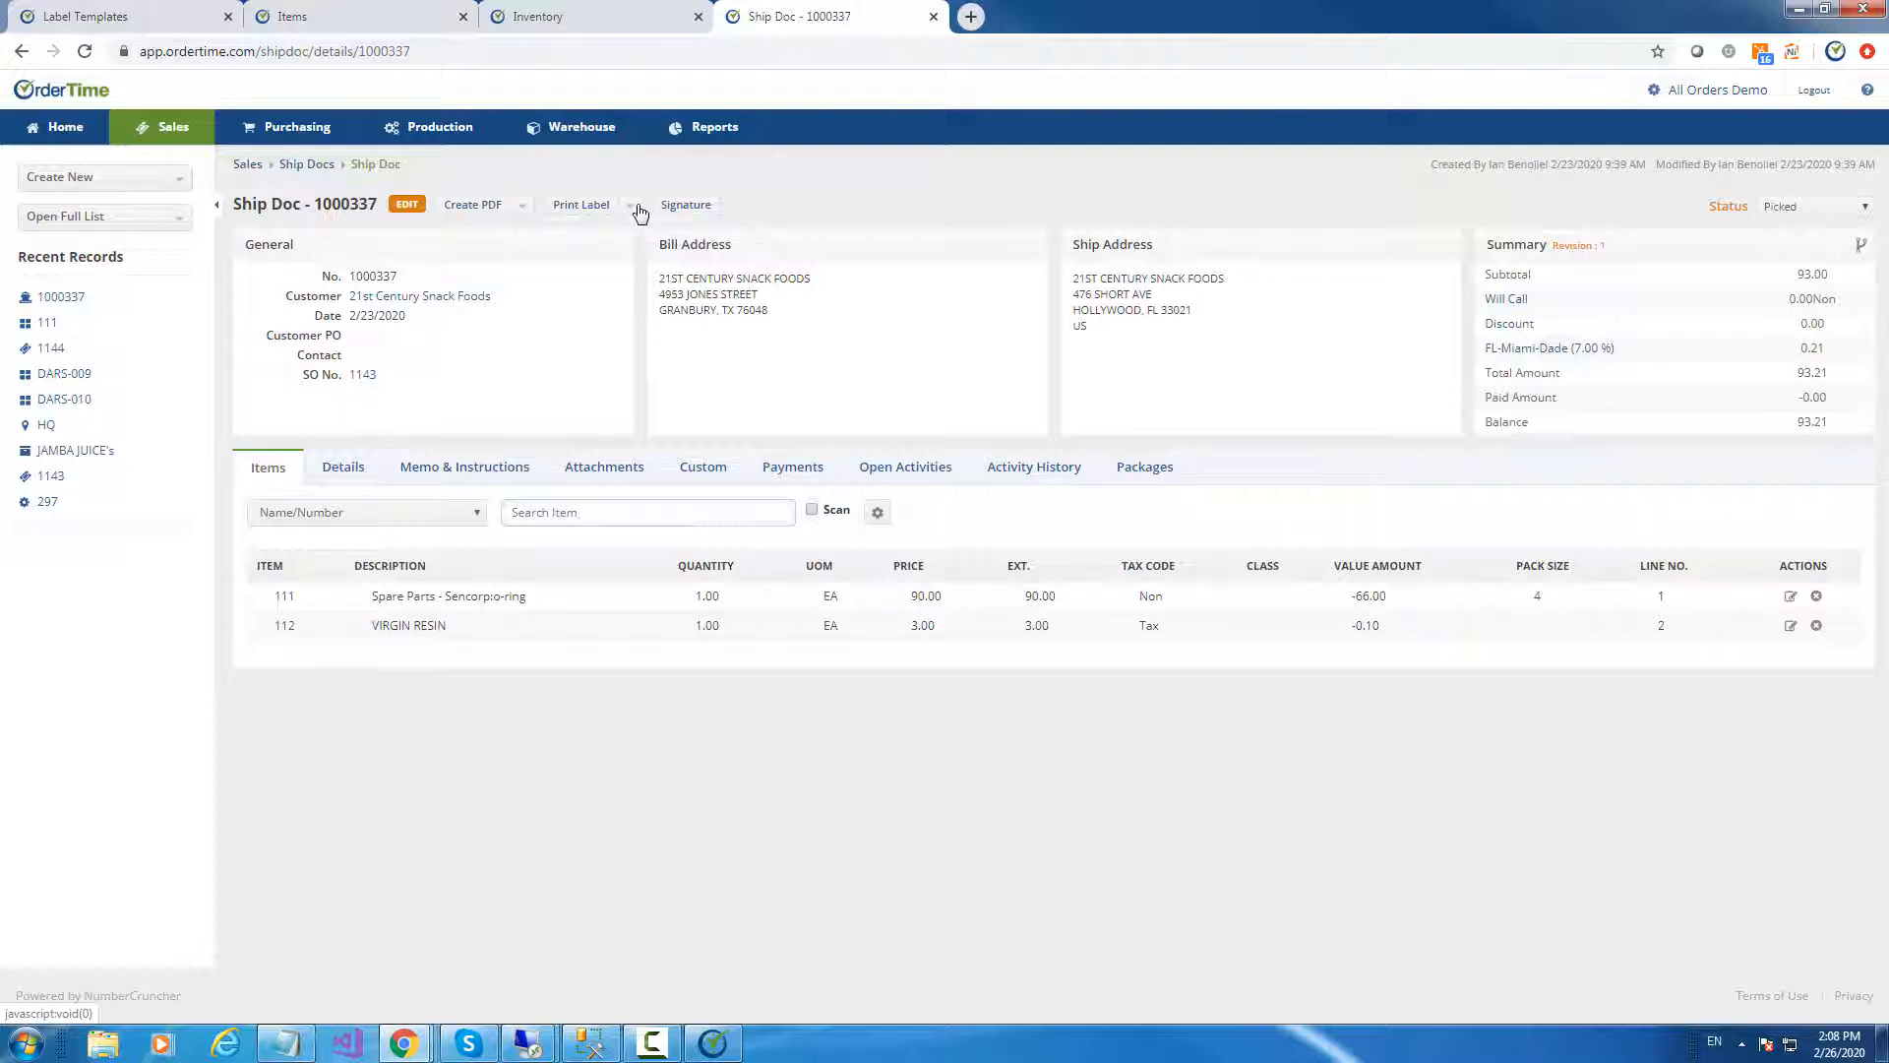
Open item DARS-009 and check the label templates in its Print Label dropdown
{"action": "left_click", "coordinate": [576, 20]}
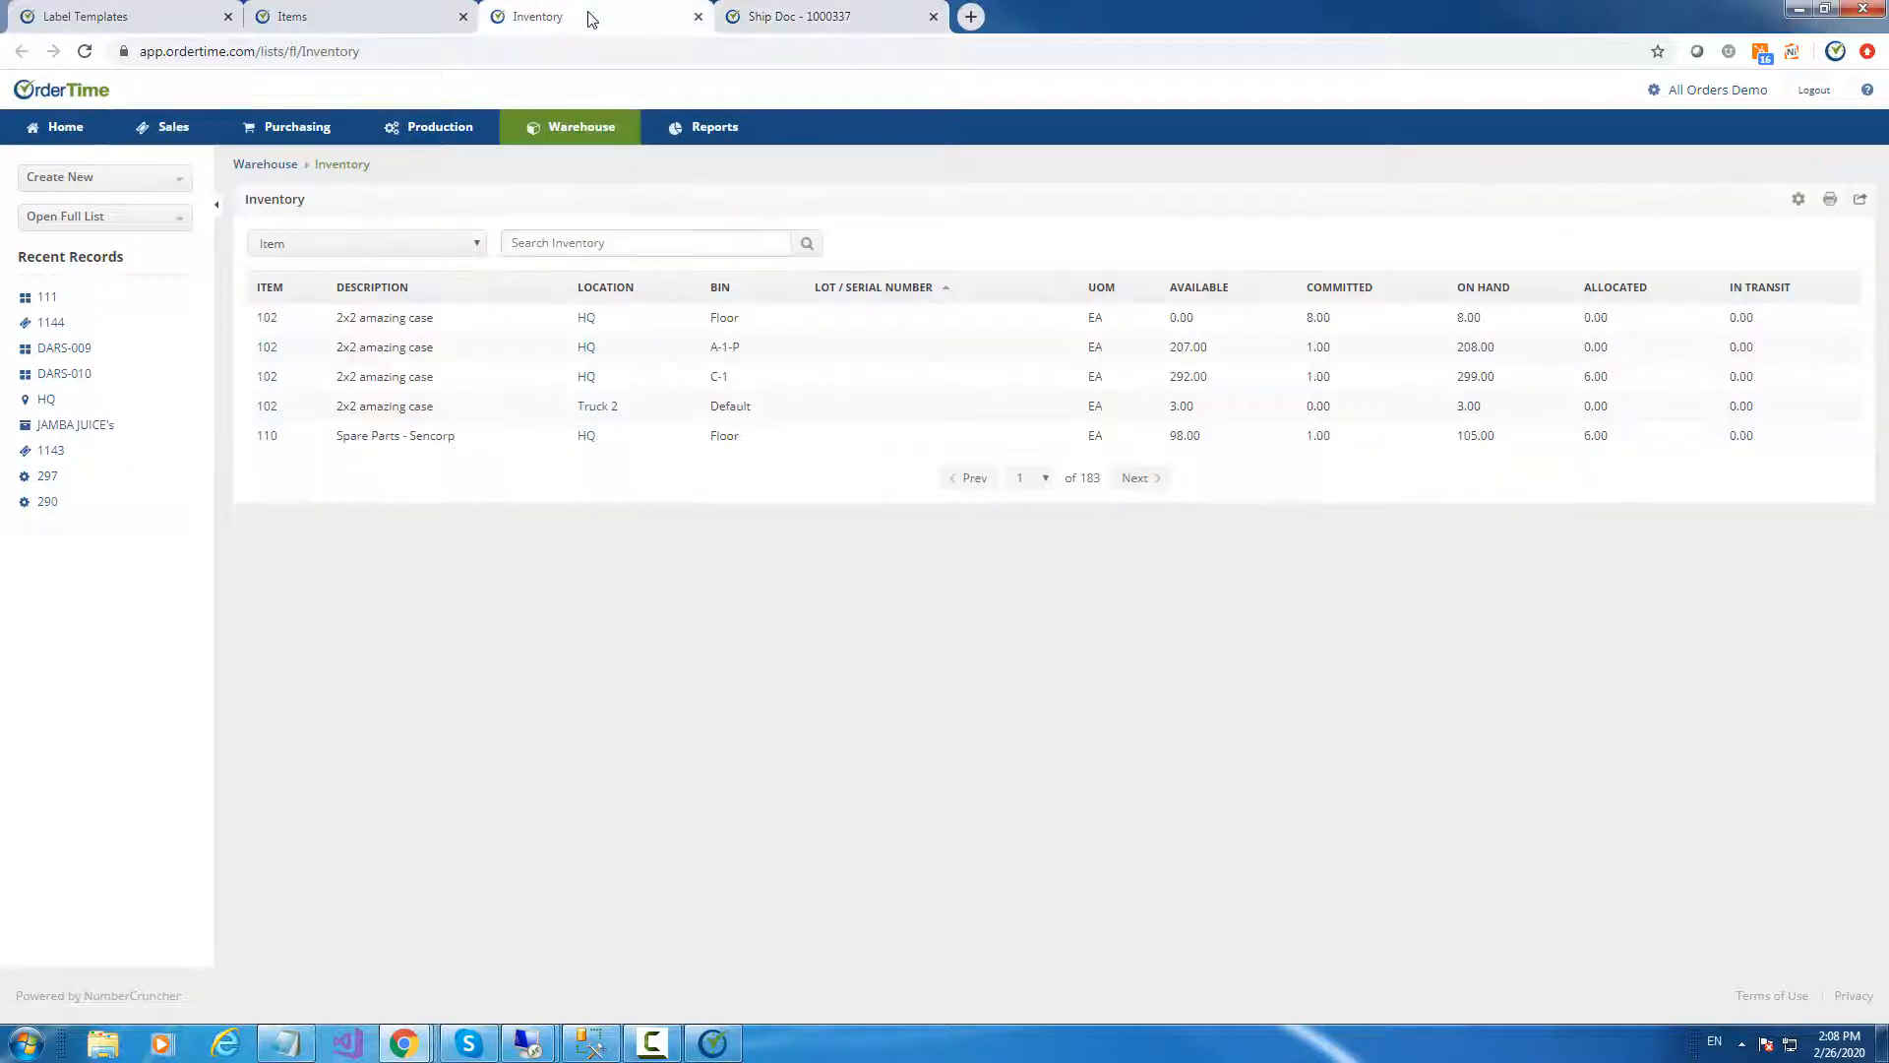
{"action": "left_click", "coordinate": [374, 27]}
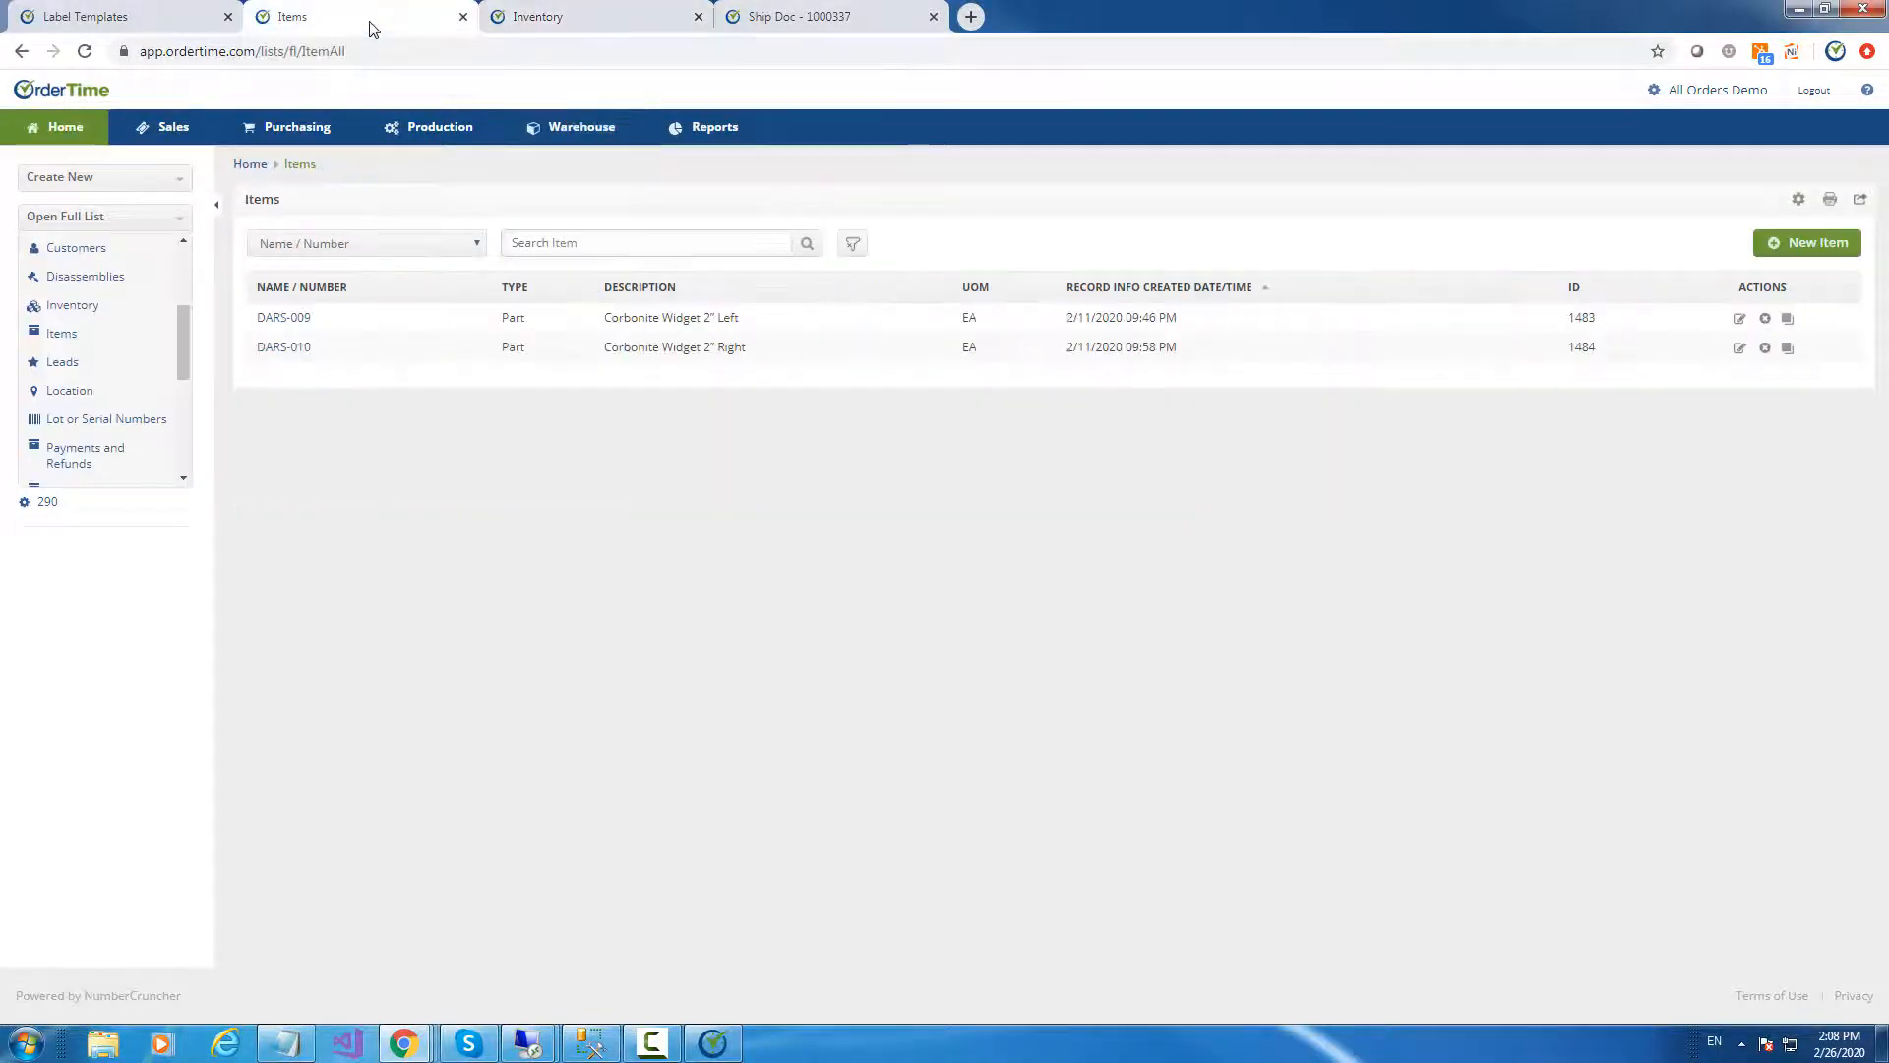
{"action": "left_click", "coordinate": [1739, 321]}
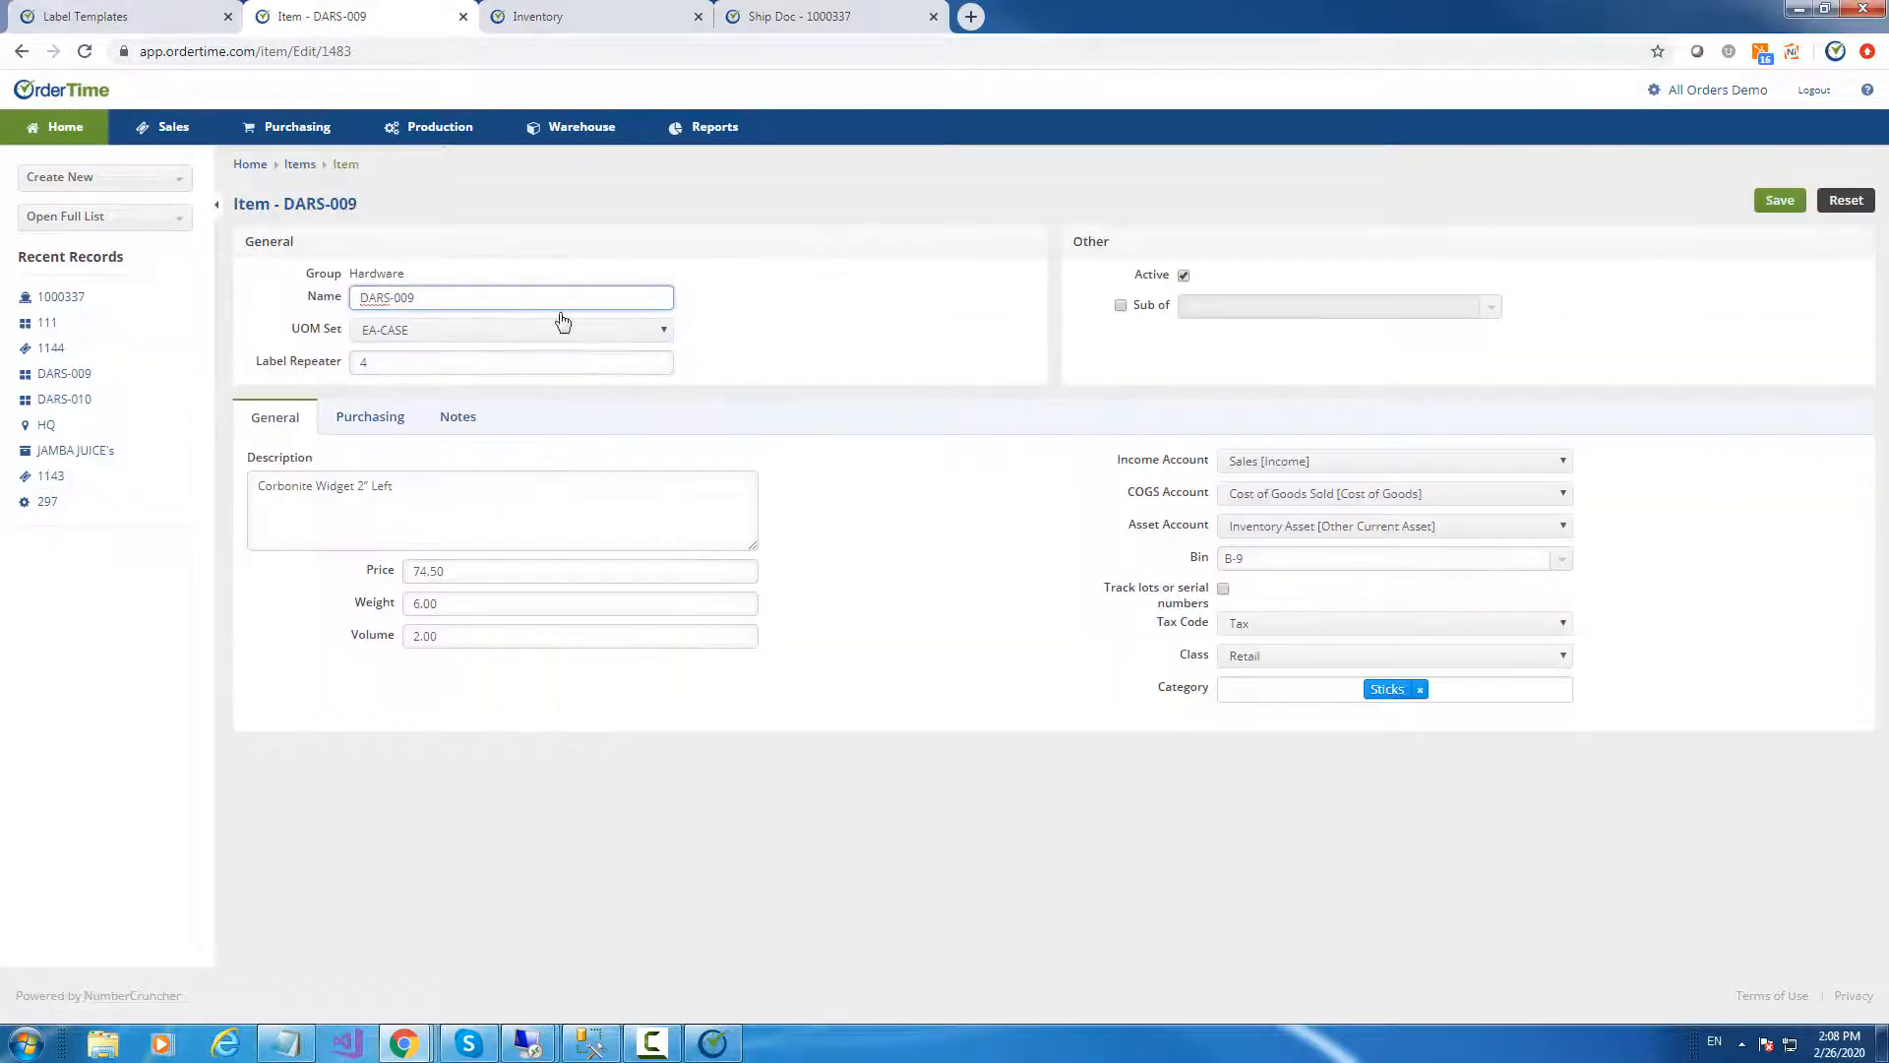
{"action": "left_click", "coordinate": [320, 210]}
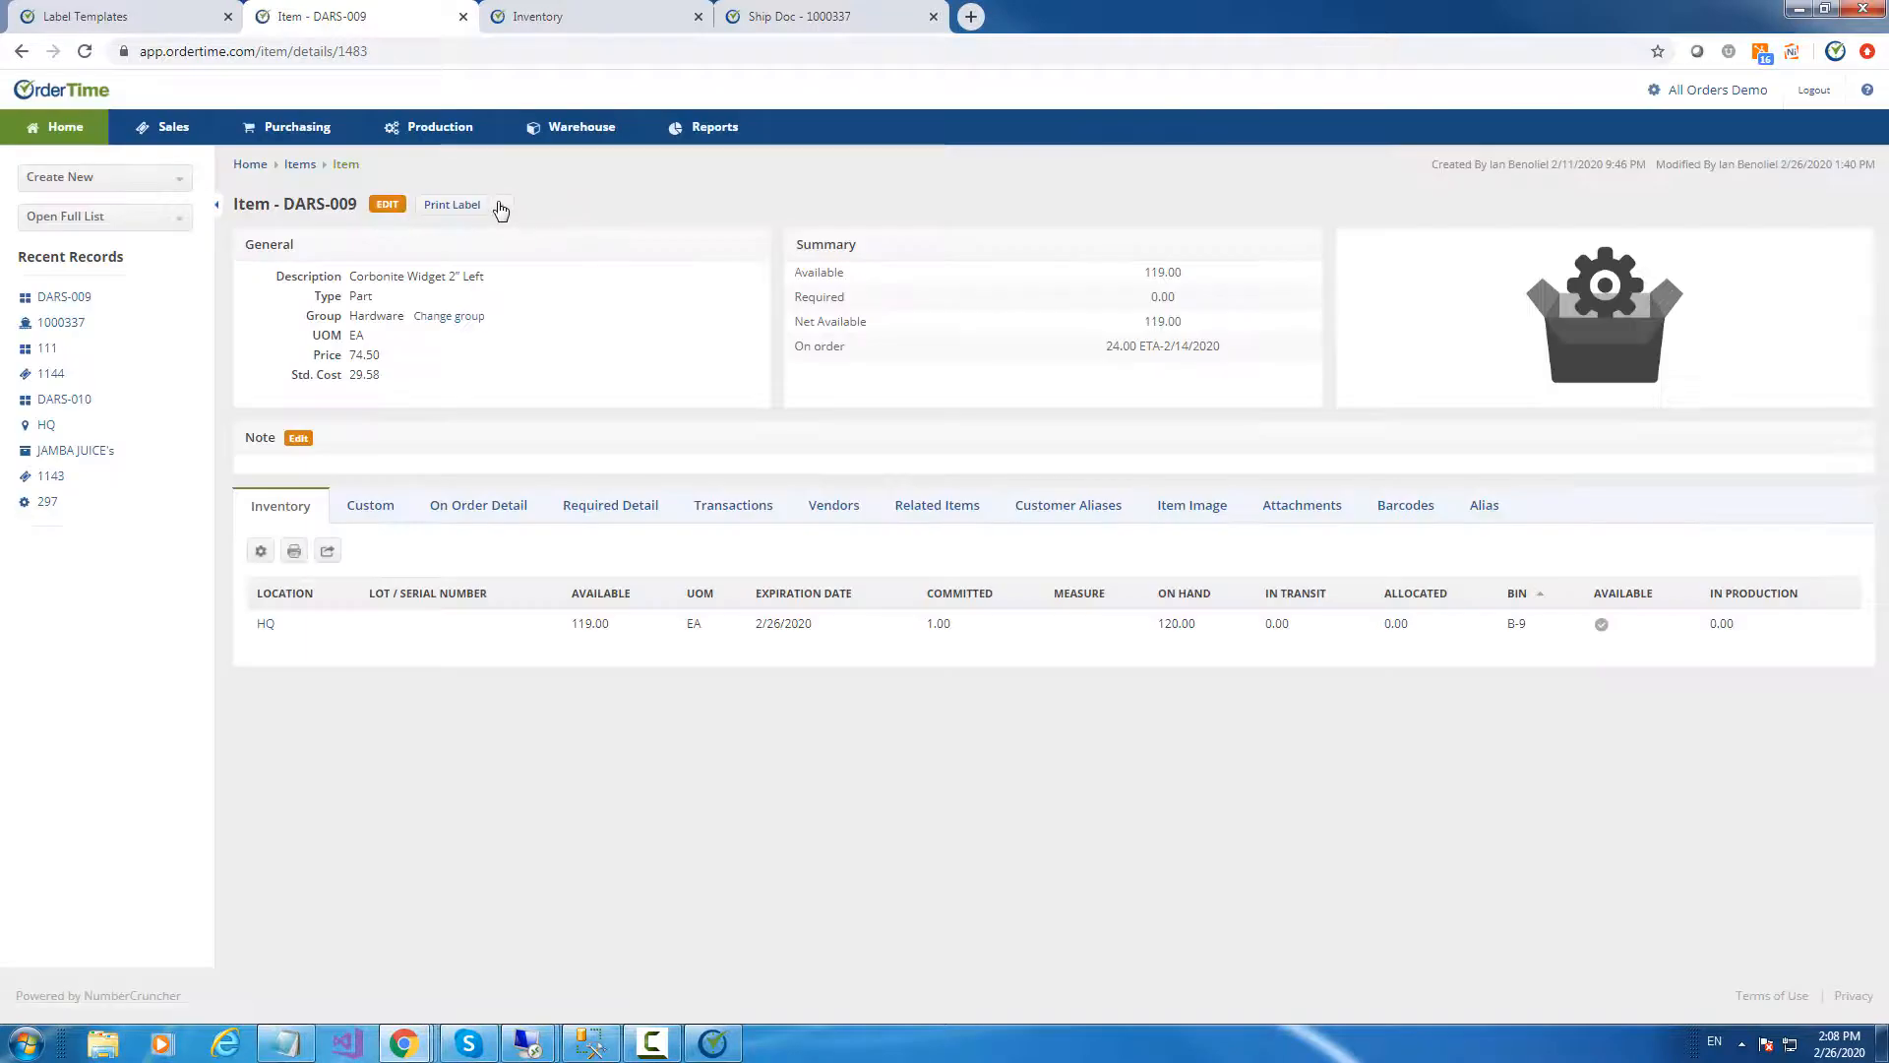
{"action": "left_click", "coordinate": [501, 206]}
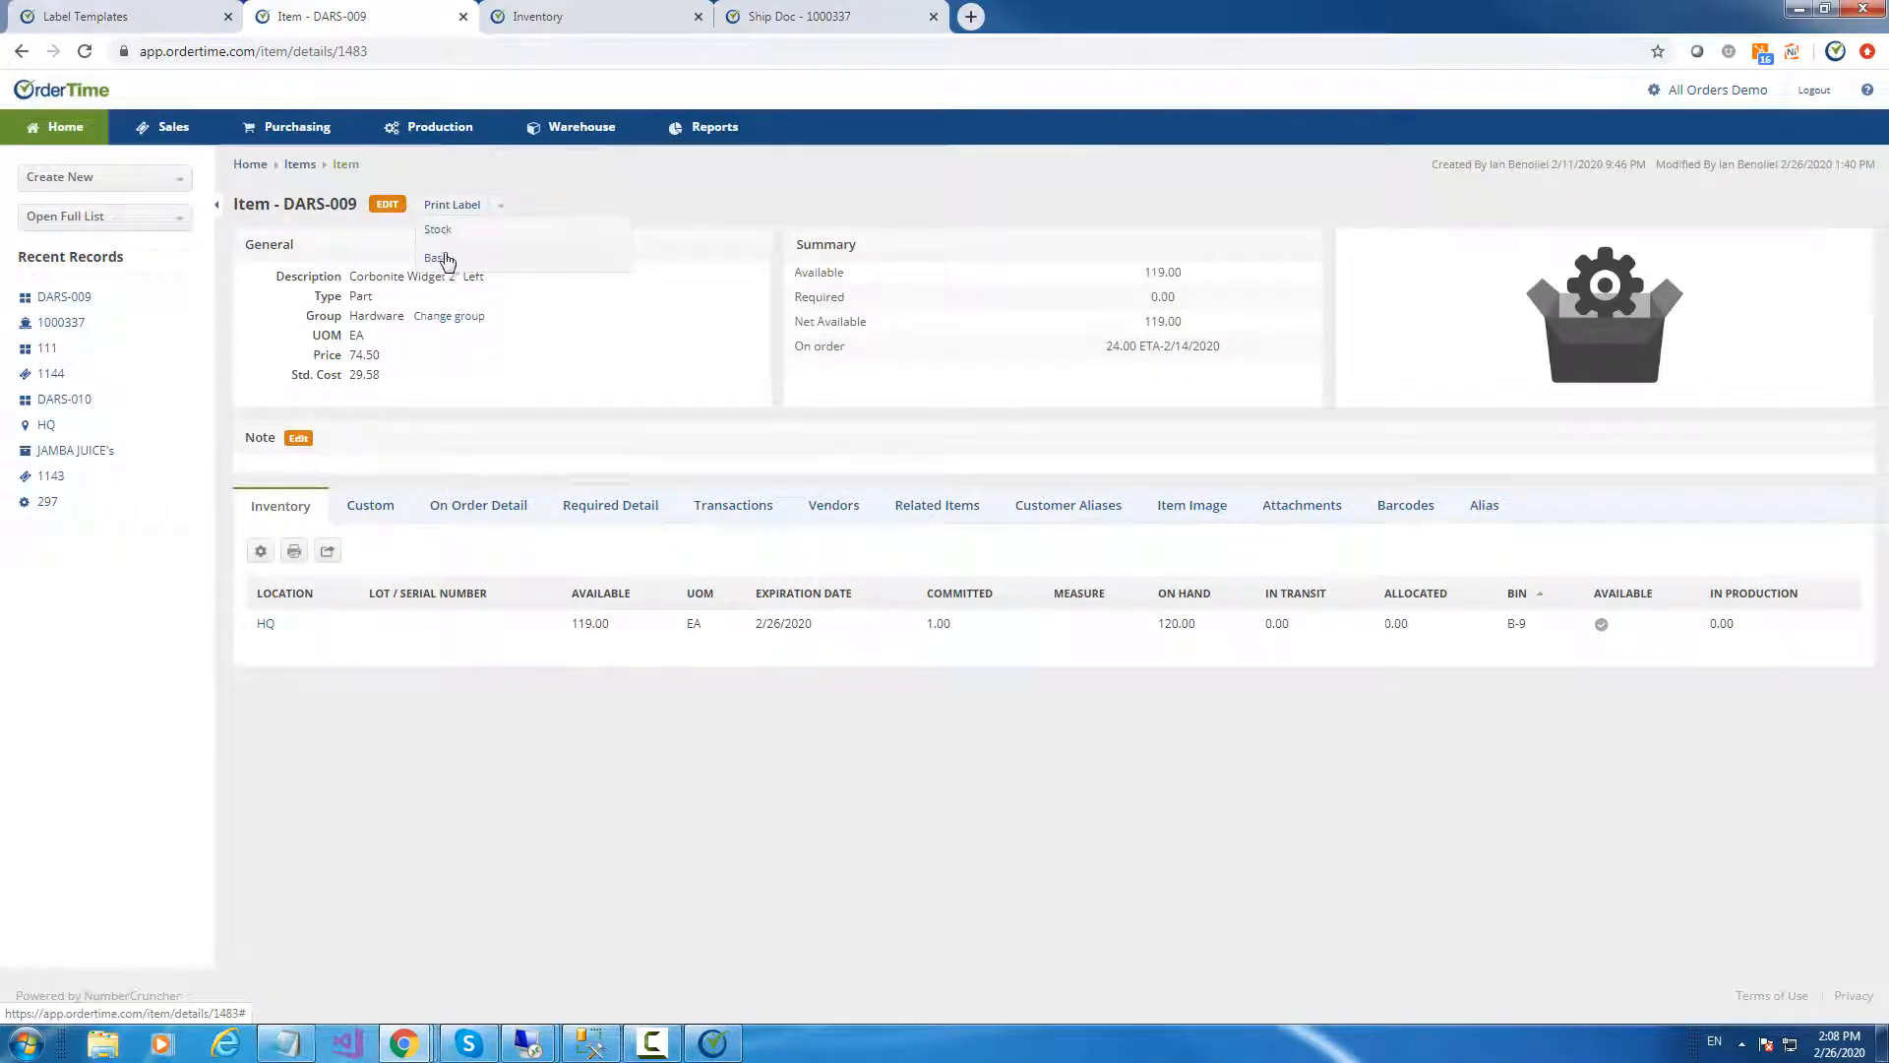
{"action": "left_click", "coordinate": [502, 207]}
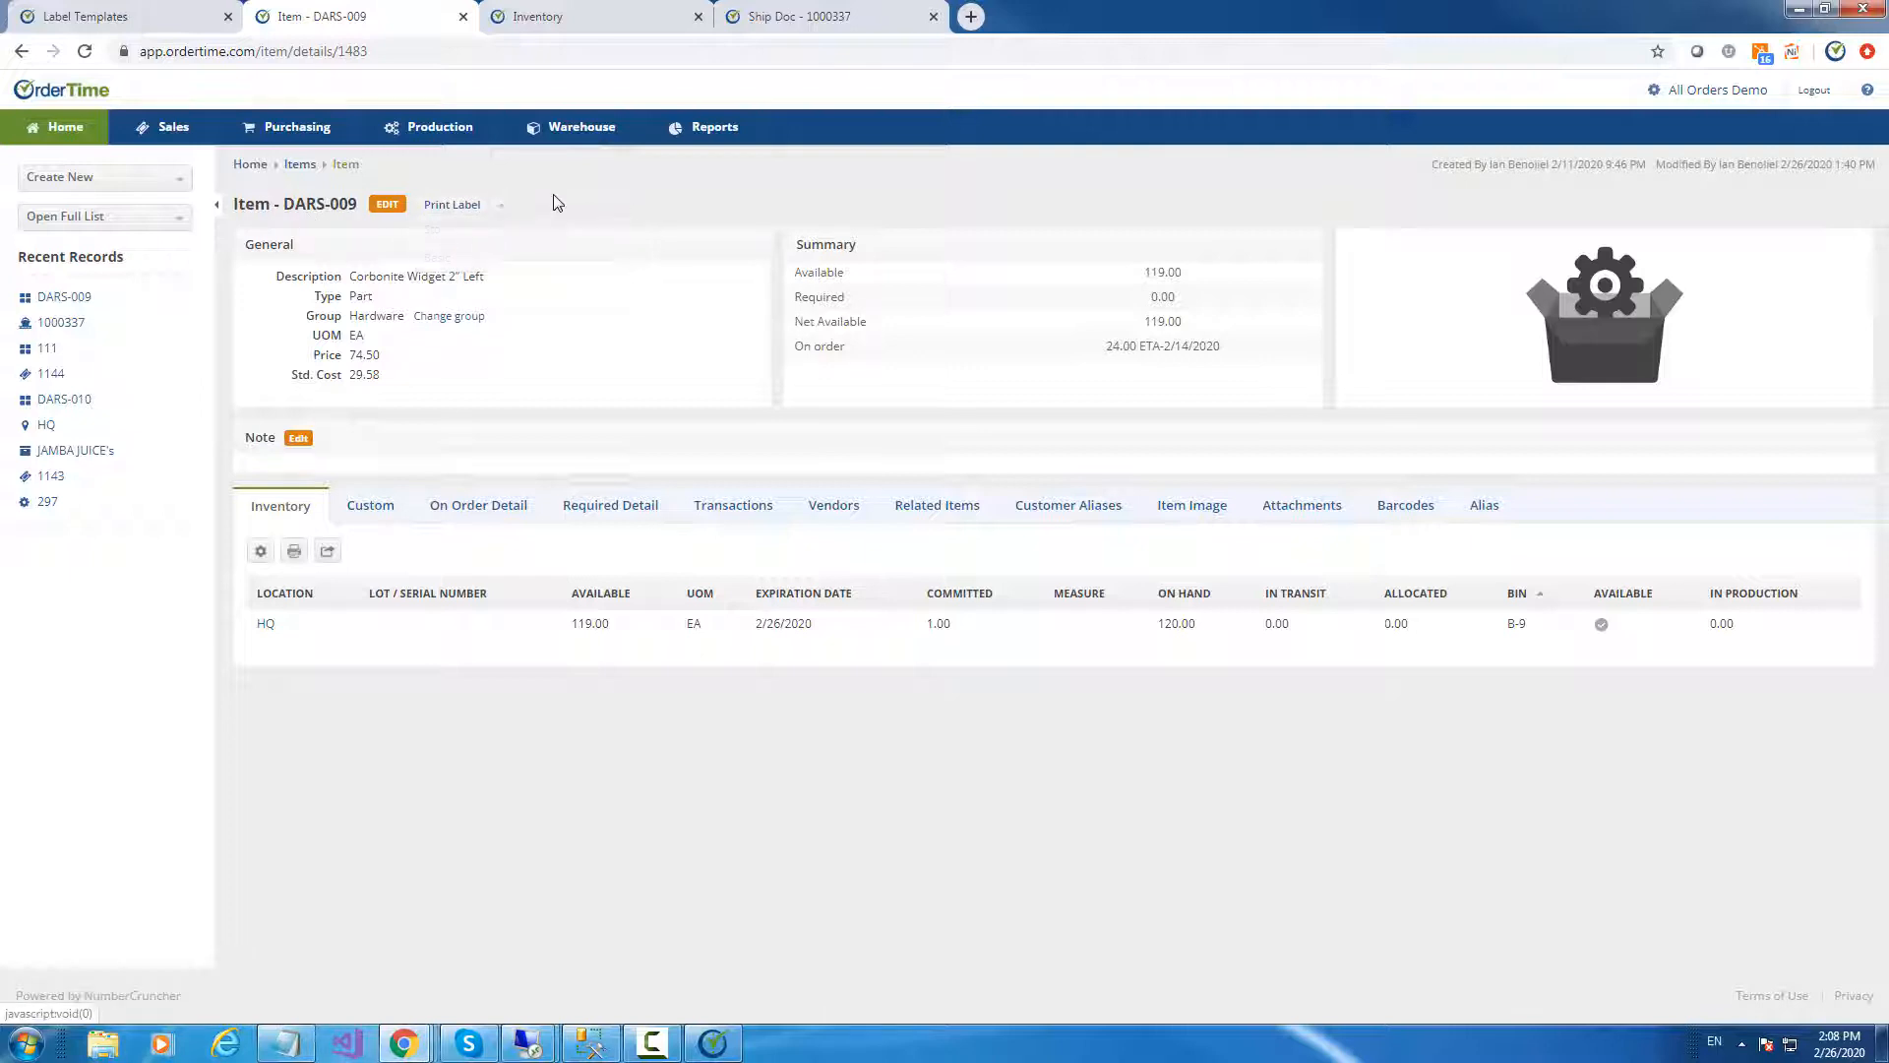
Open the Location list in a new tab from the full list of record types
{"action": "left_click", "coordinate": [81, 219]}
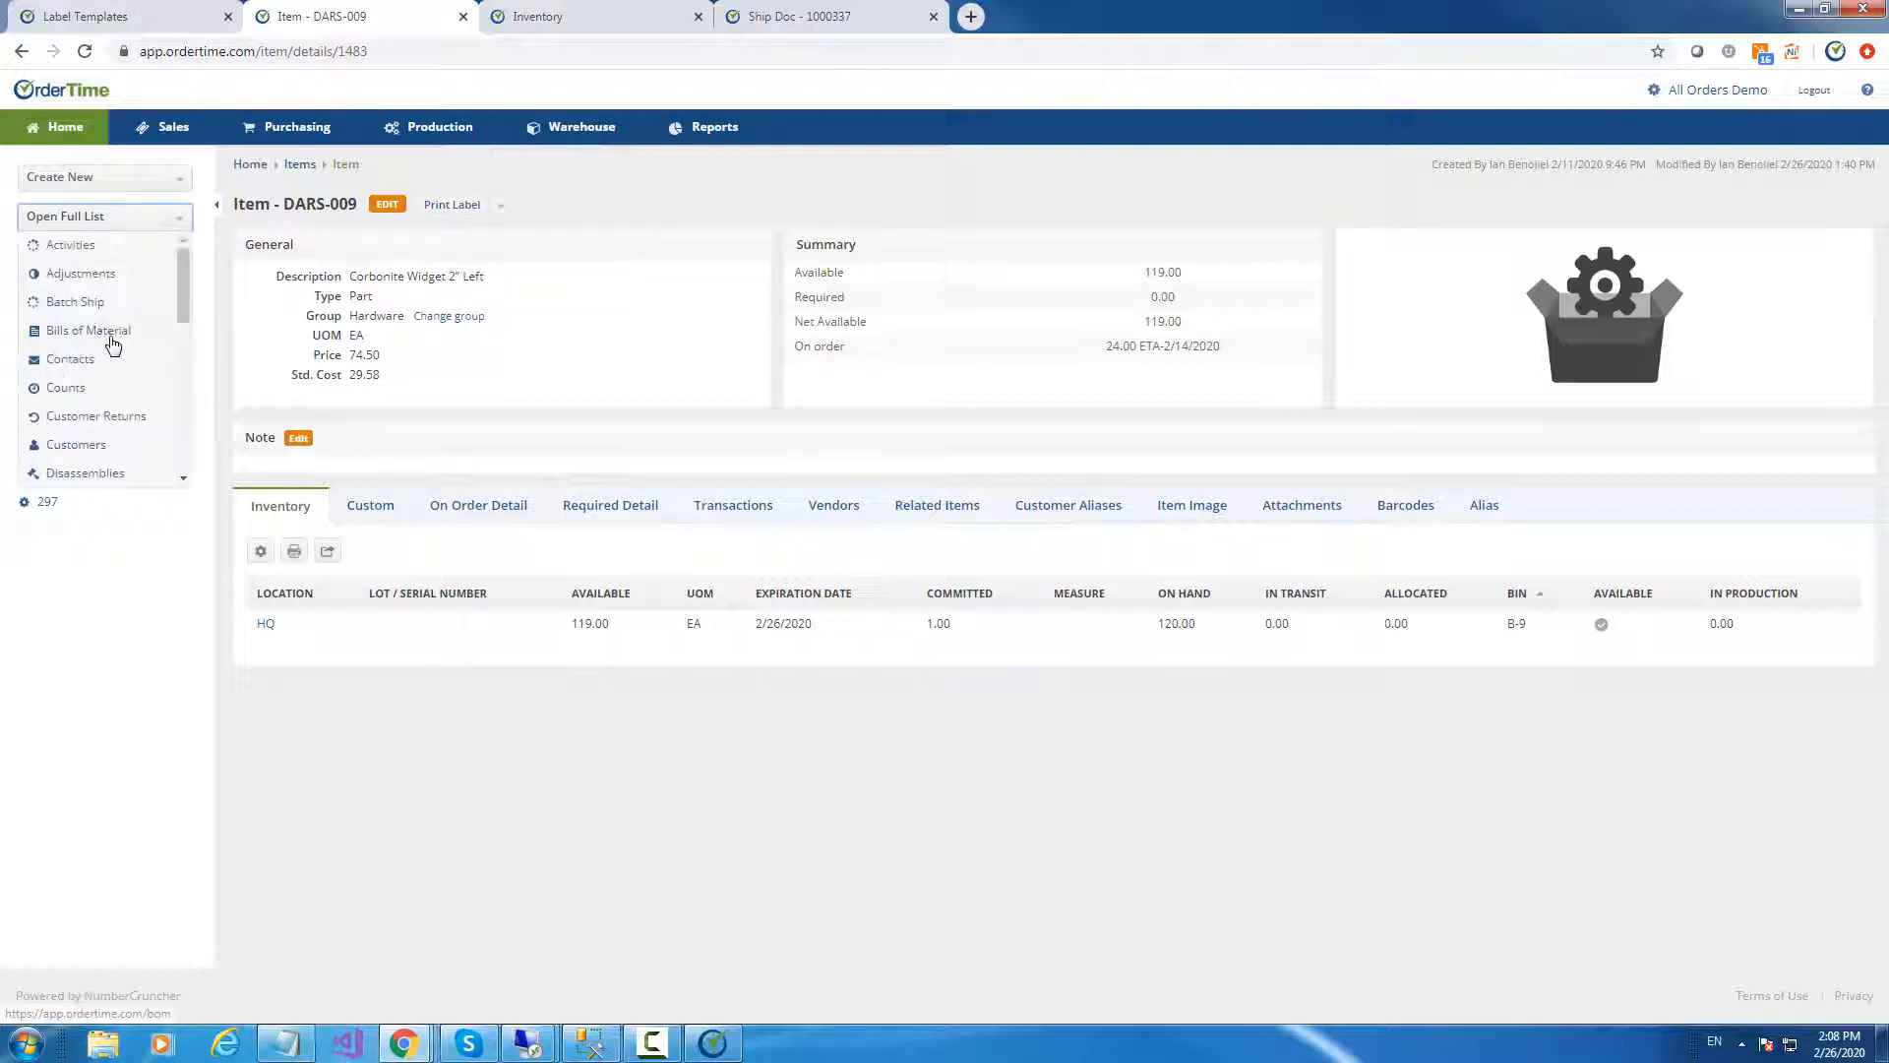
{"action": "scroll", "coordinate": [113, 340], "scroll_direction": "down", "scroll_amount": 3}
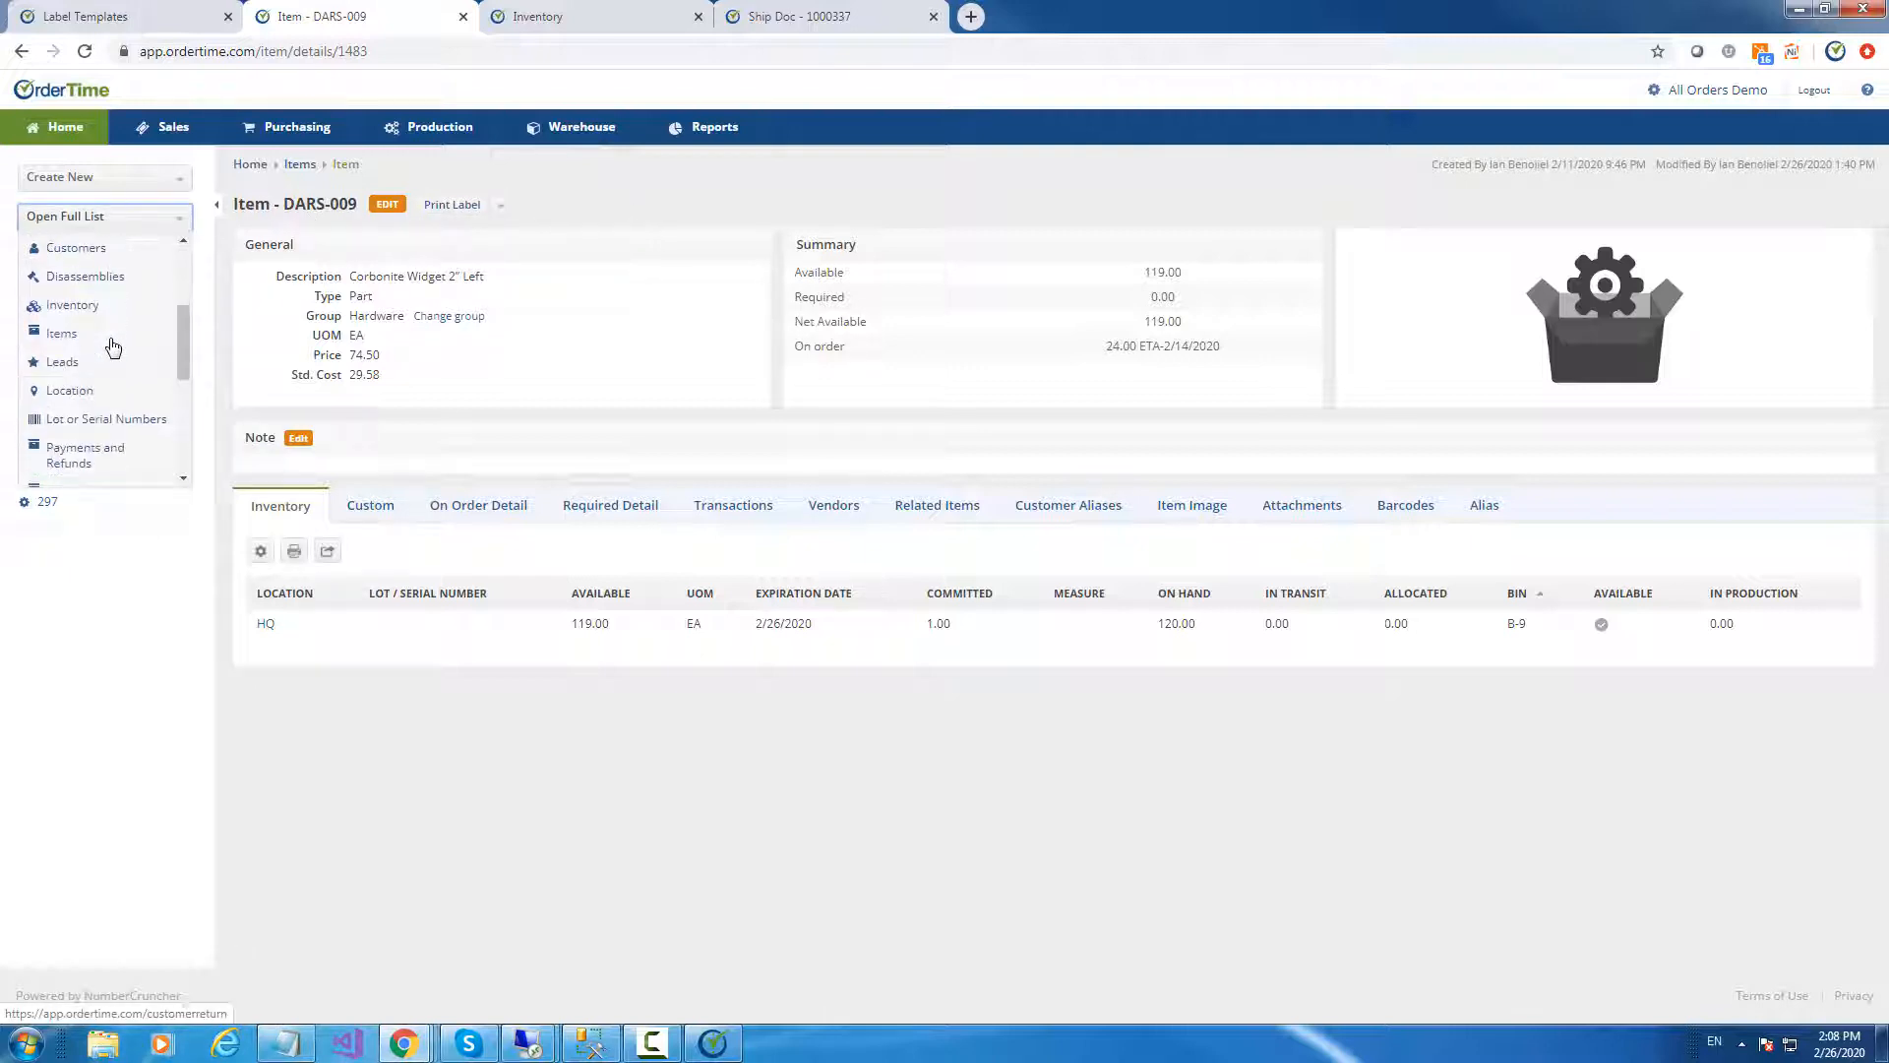
{"action": "right_click", "coordinate": [83, 399]}
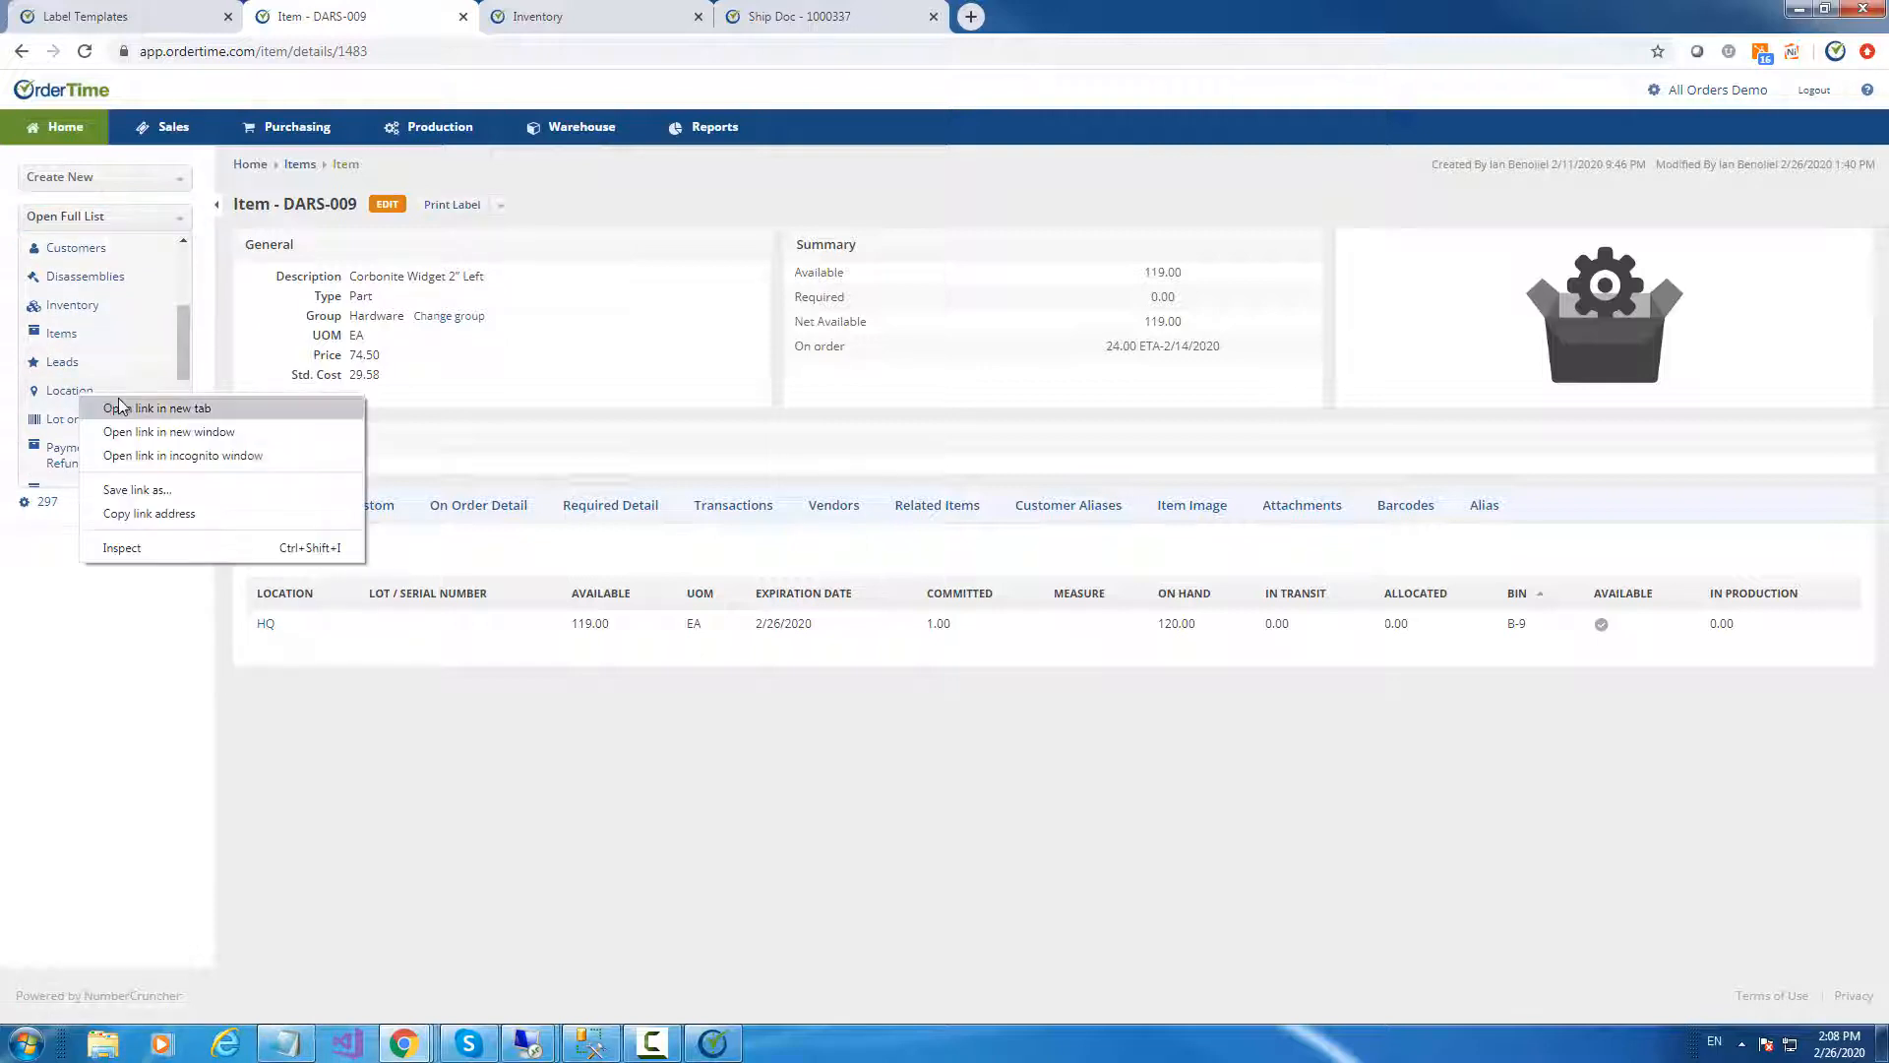
{"action": "left_click", "coordinate": [118, 412]}
{"action": "left_click", "coordinate": [594, 29]}
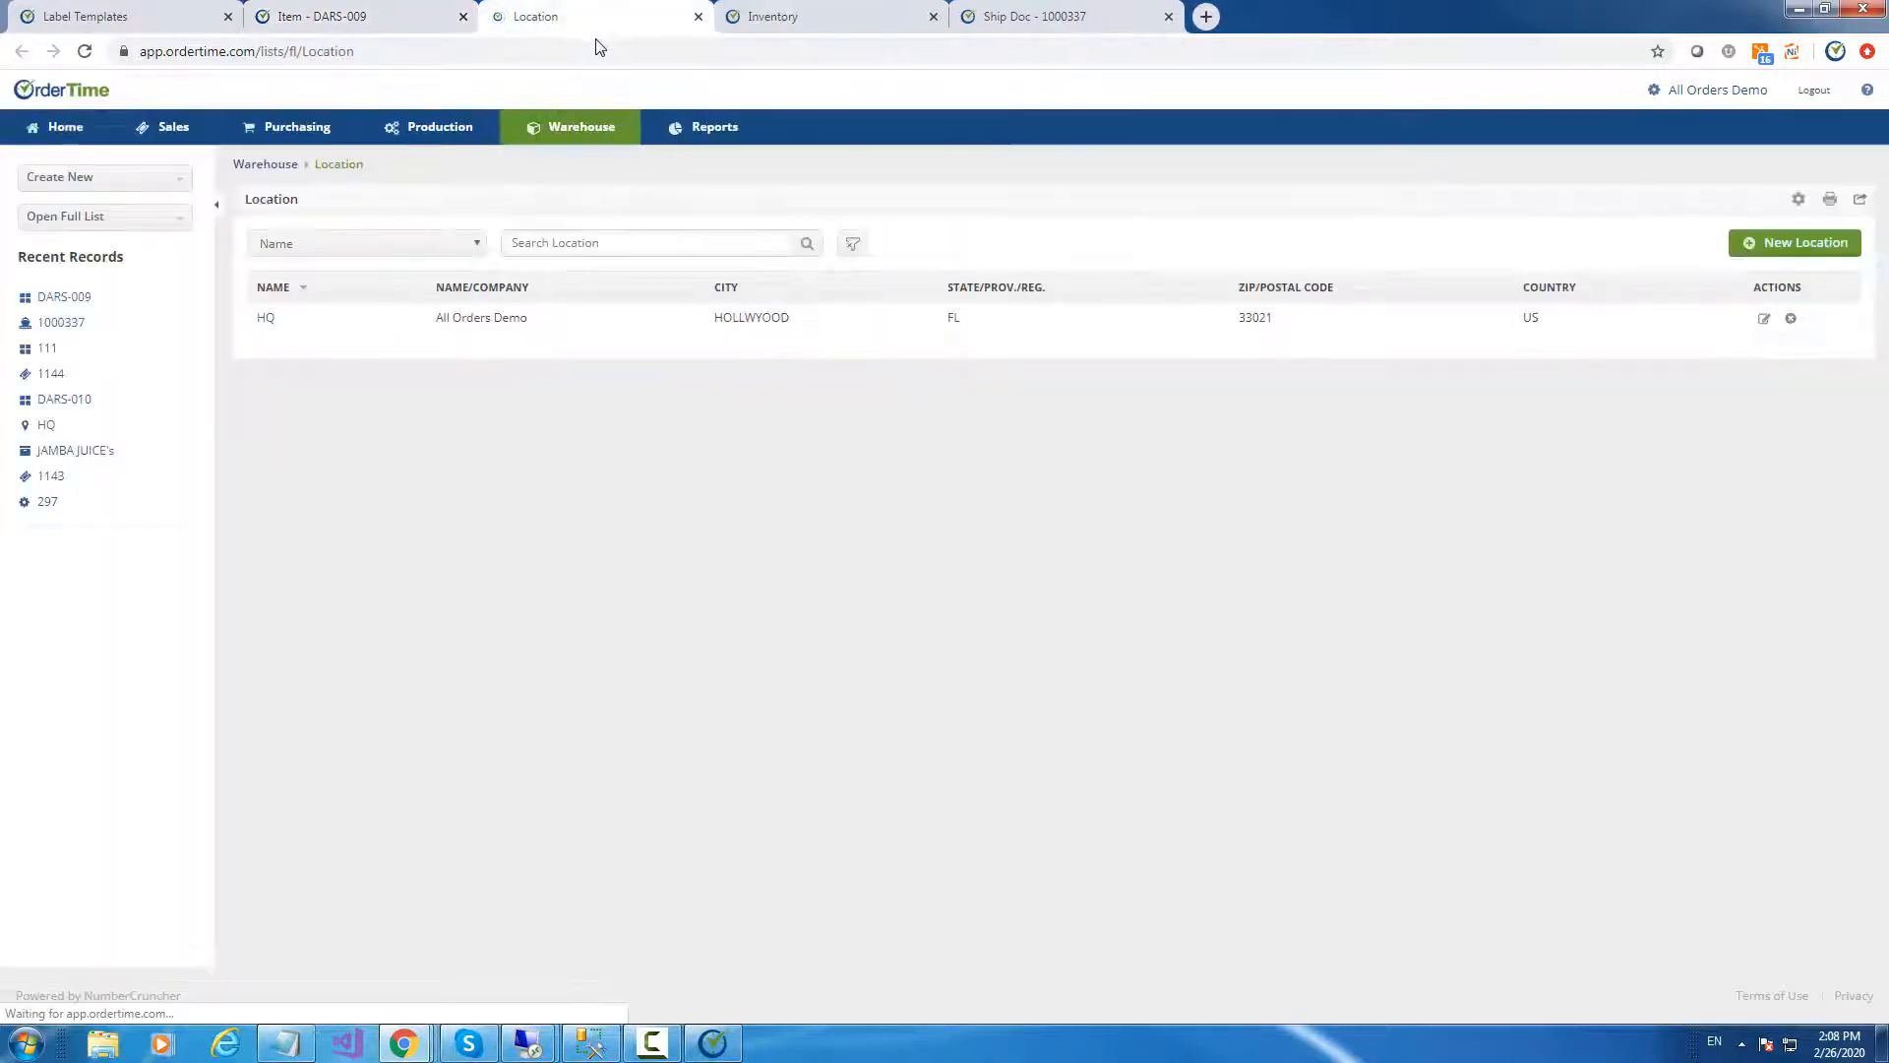
Open location HQ and print its Bins barcode labels
{"action": "left_click", "coordinate": [265, 318]}
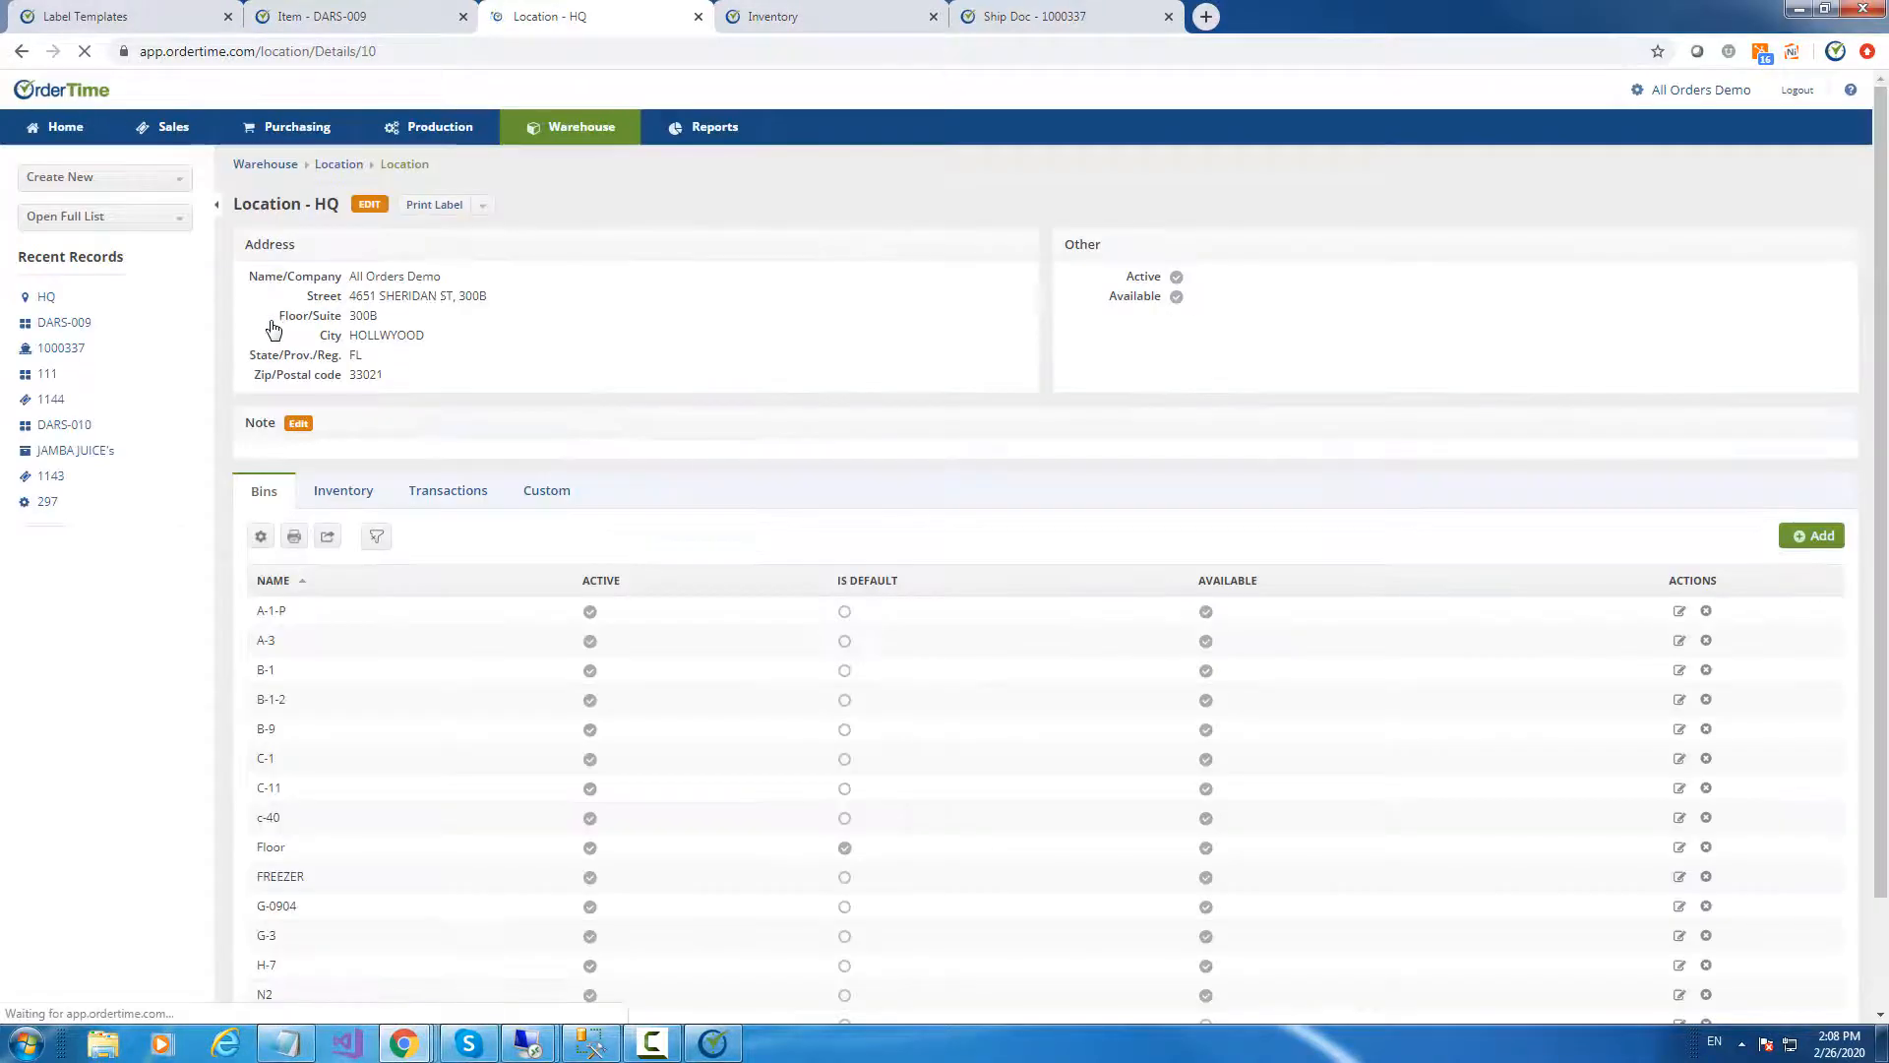
{"action": "left_click", "coordinate": [484, 207]}
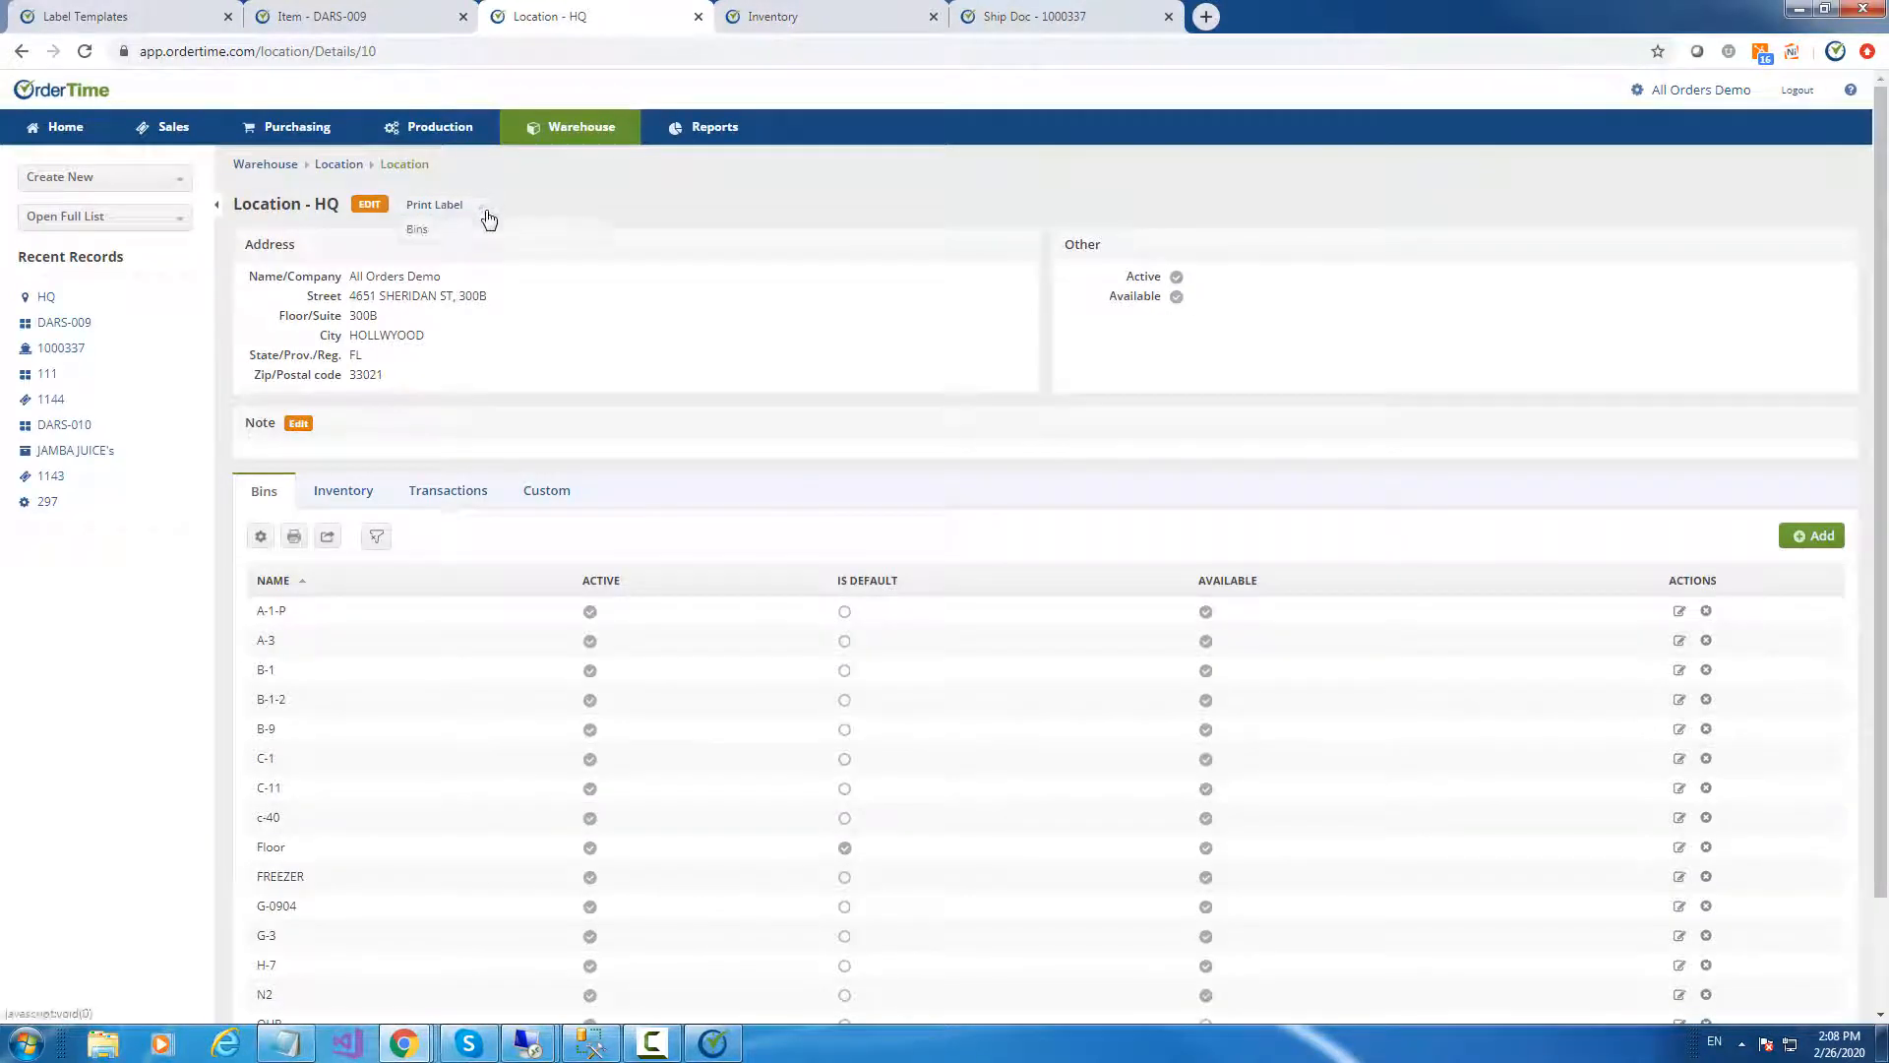
{"action": "left_click", "coordinate": [442, 236]}
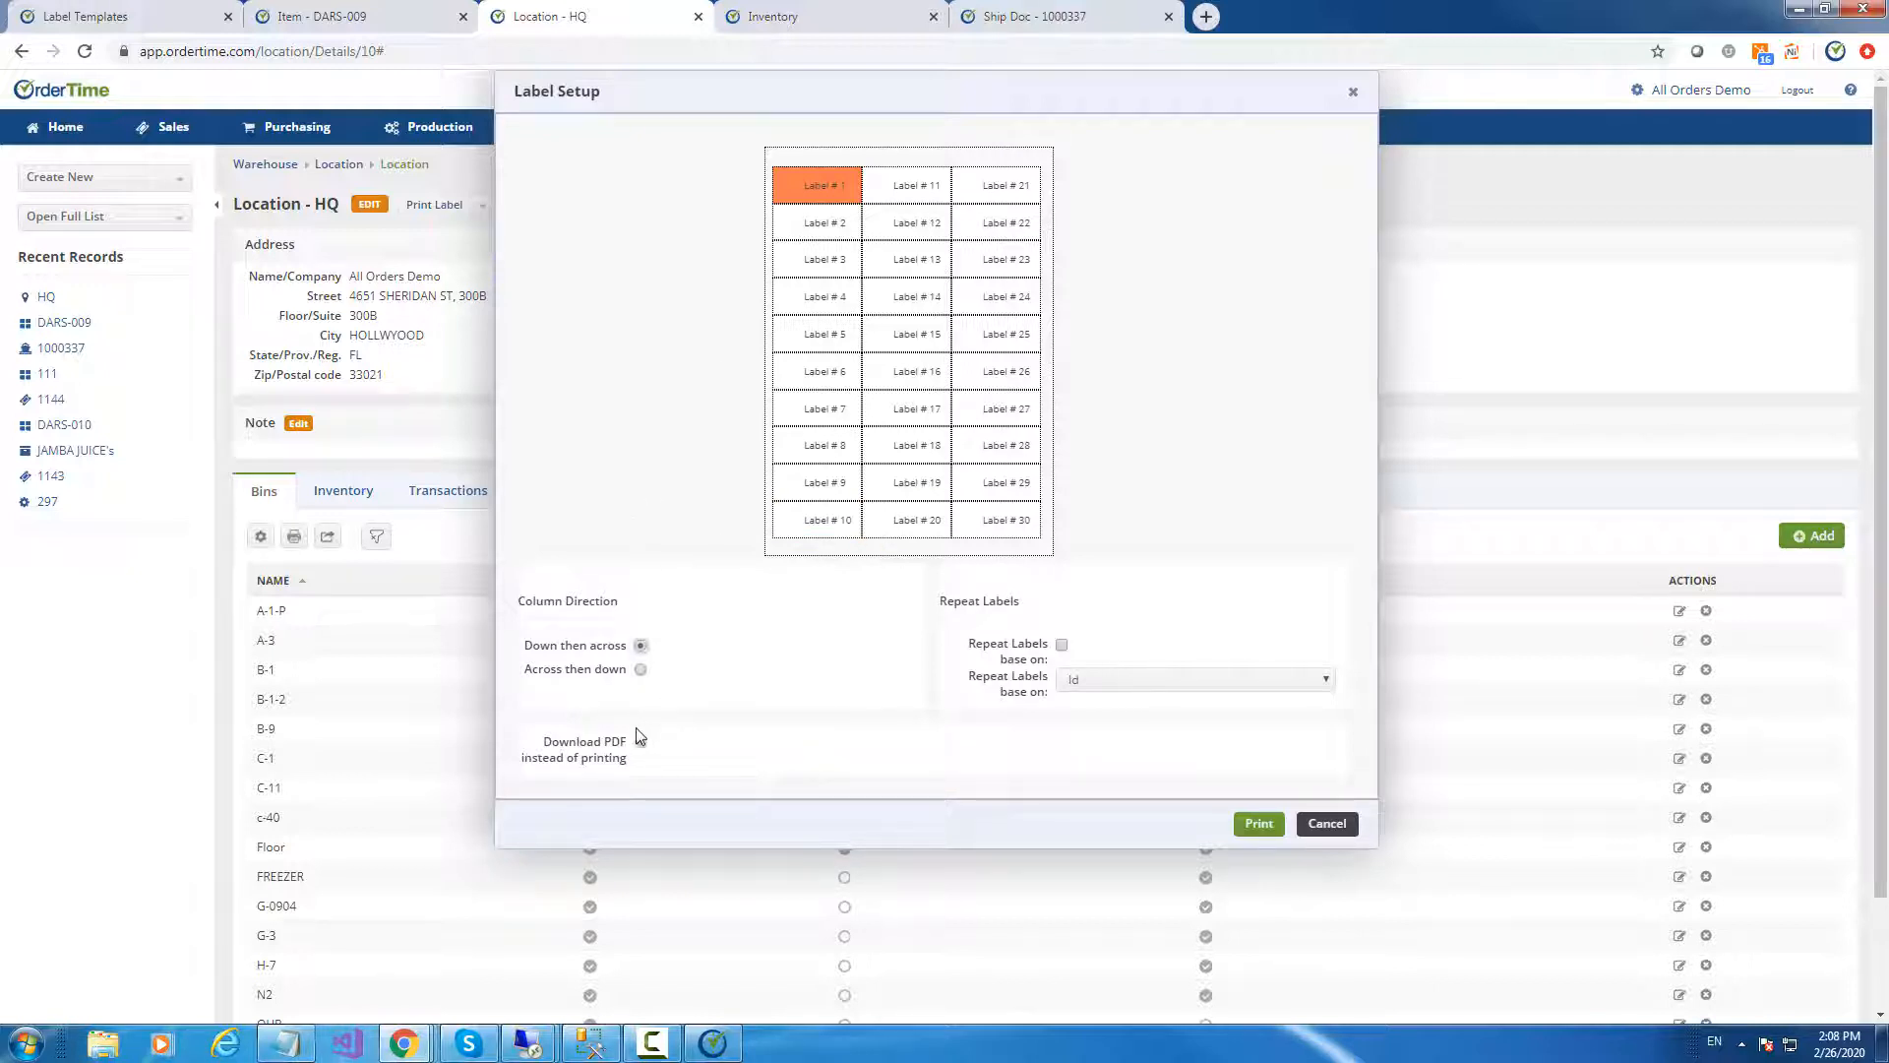
{"action": "left_click", "coordinate": [1247, 829]}
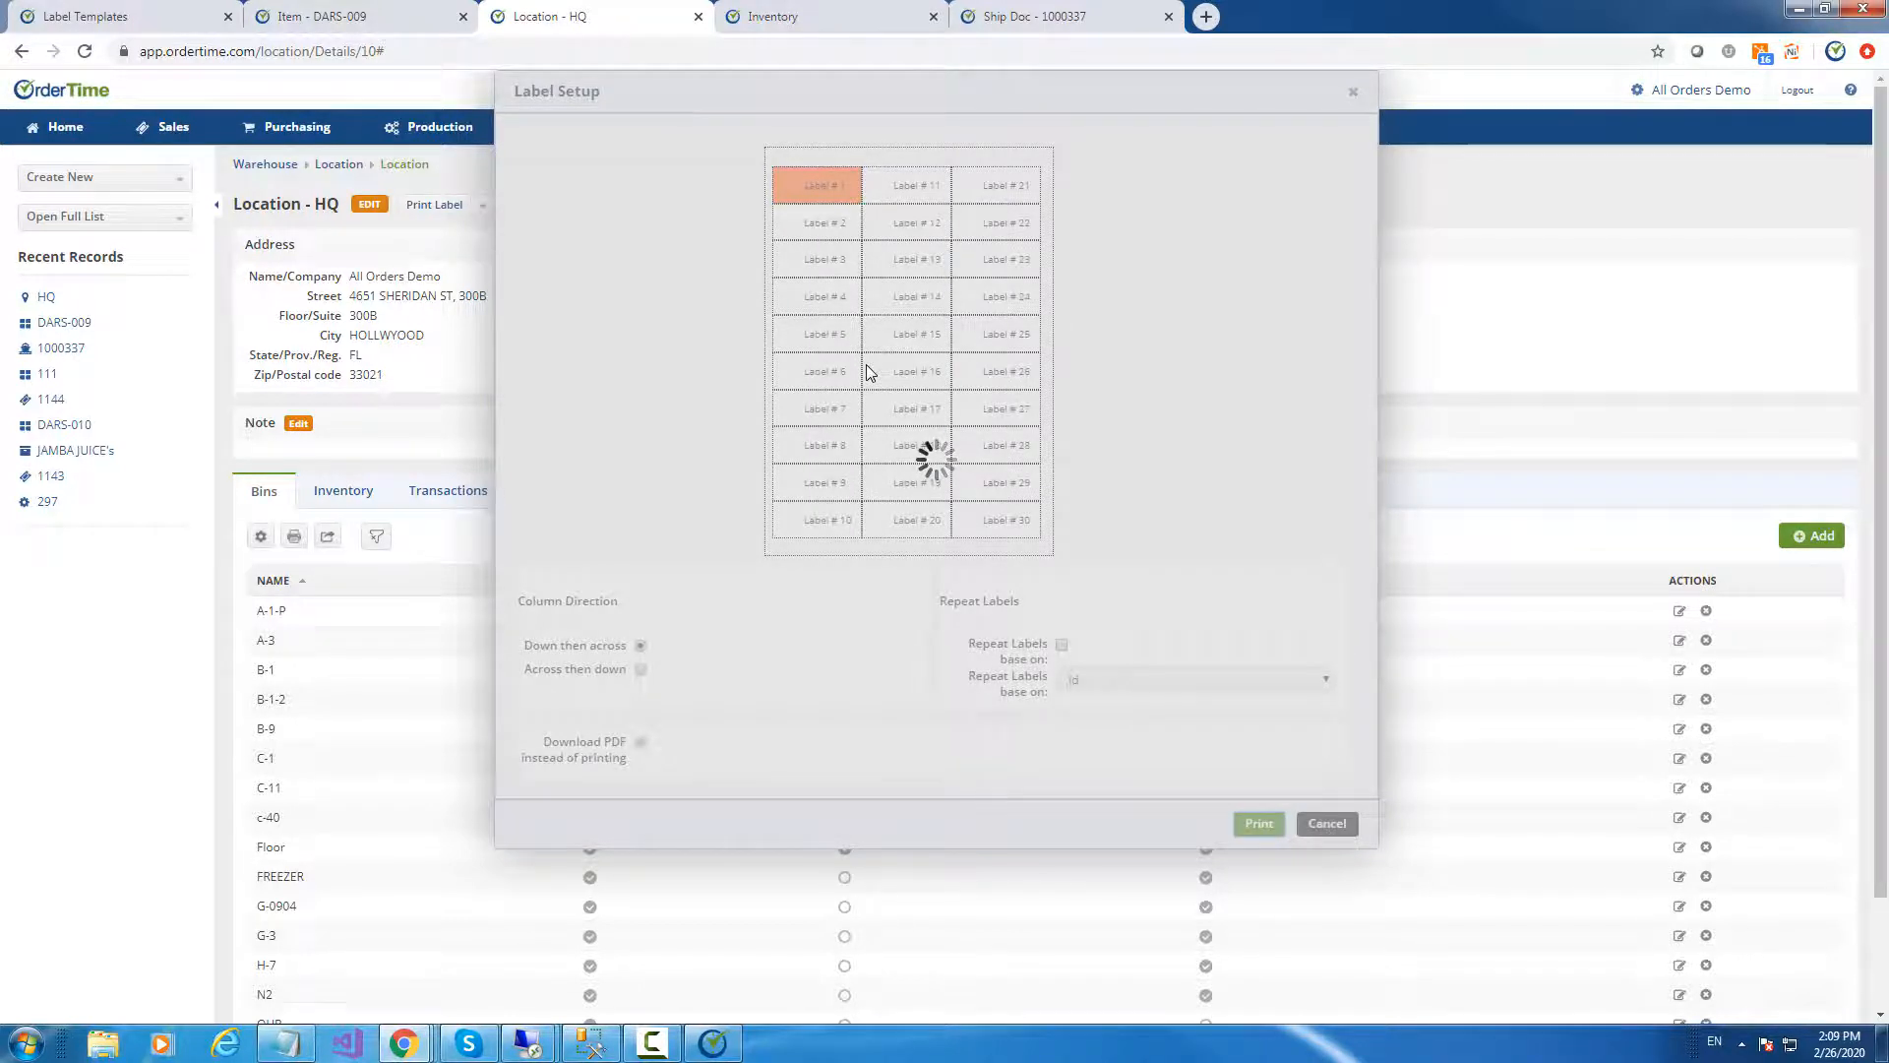
Review the bin label preview, close the label dialogs, and return to Label Templates
{"action": "scroll", "coordinate": [969, 484], "scroll_direction": "down", "scroll_amount": 4}
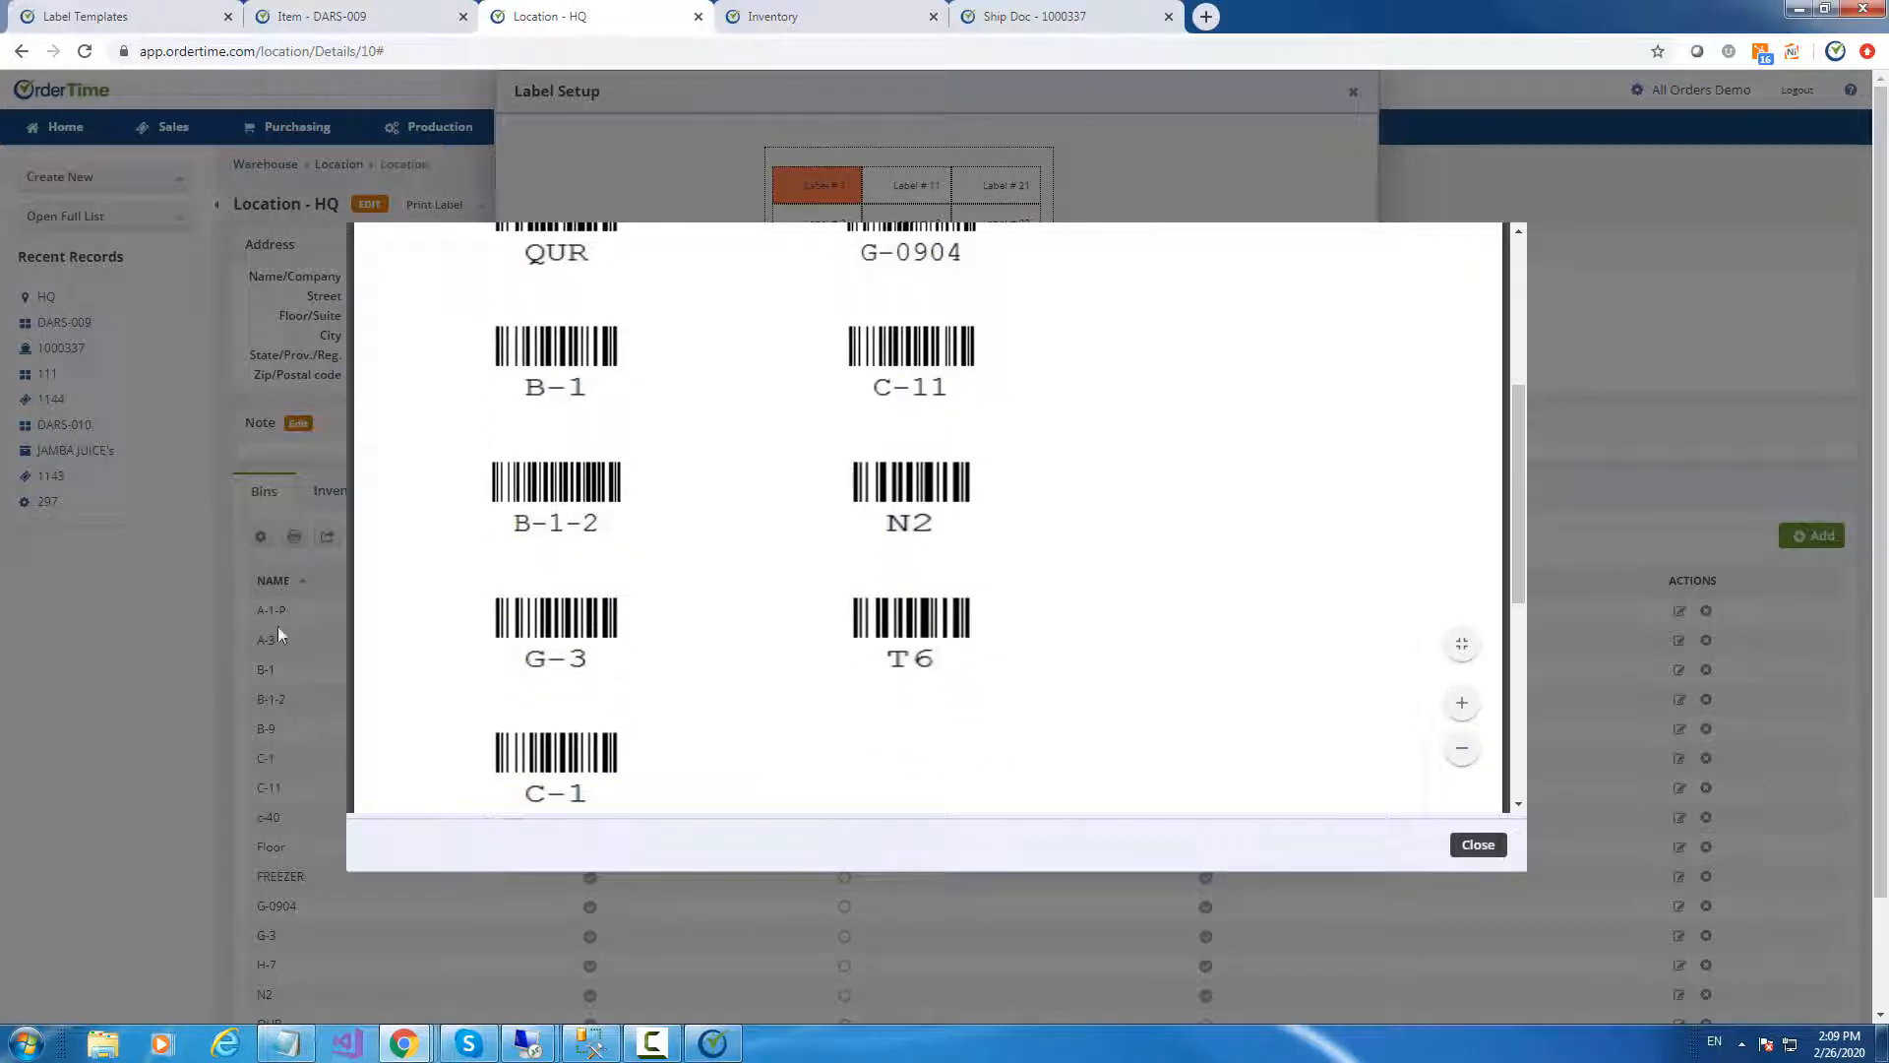
{"action": "scroll", "coordinate": [979, 513], "scroll_direction": "up", "scroll_amount": 3}
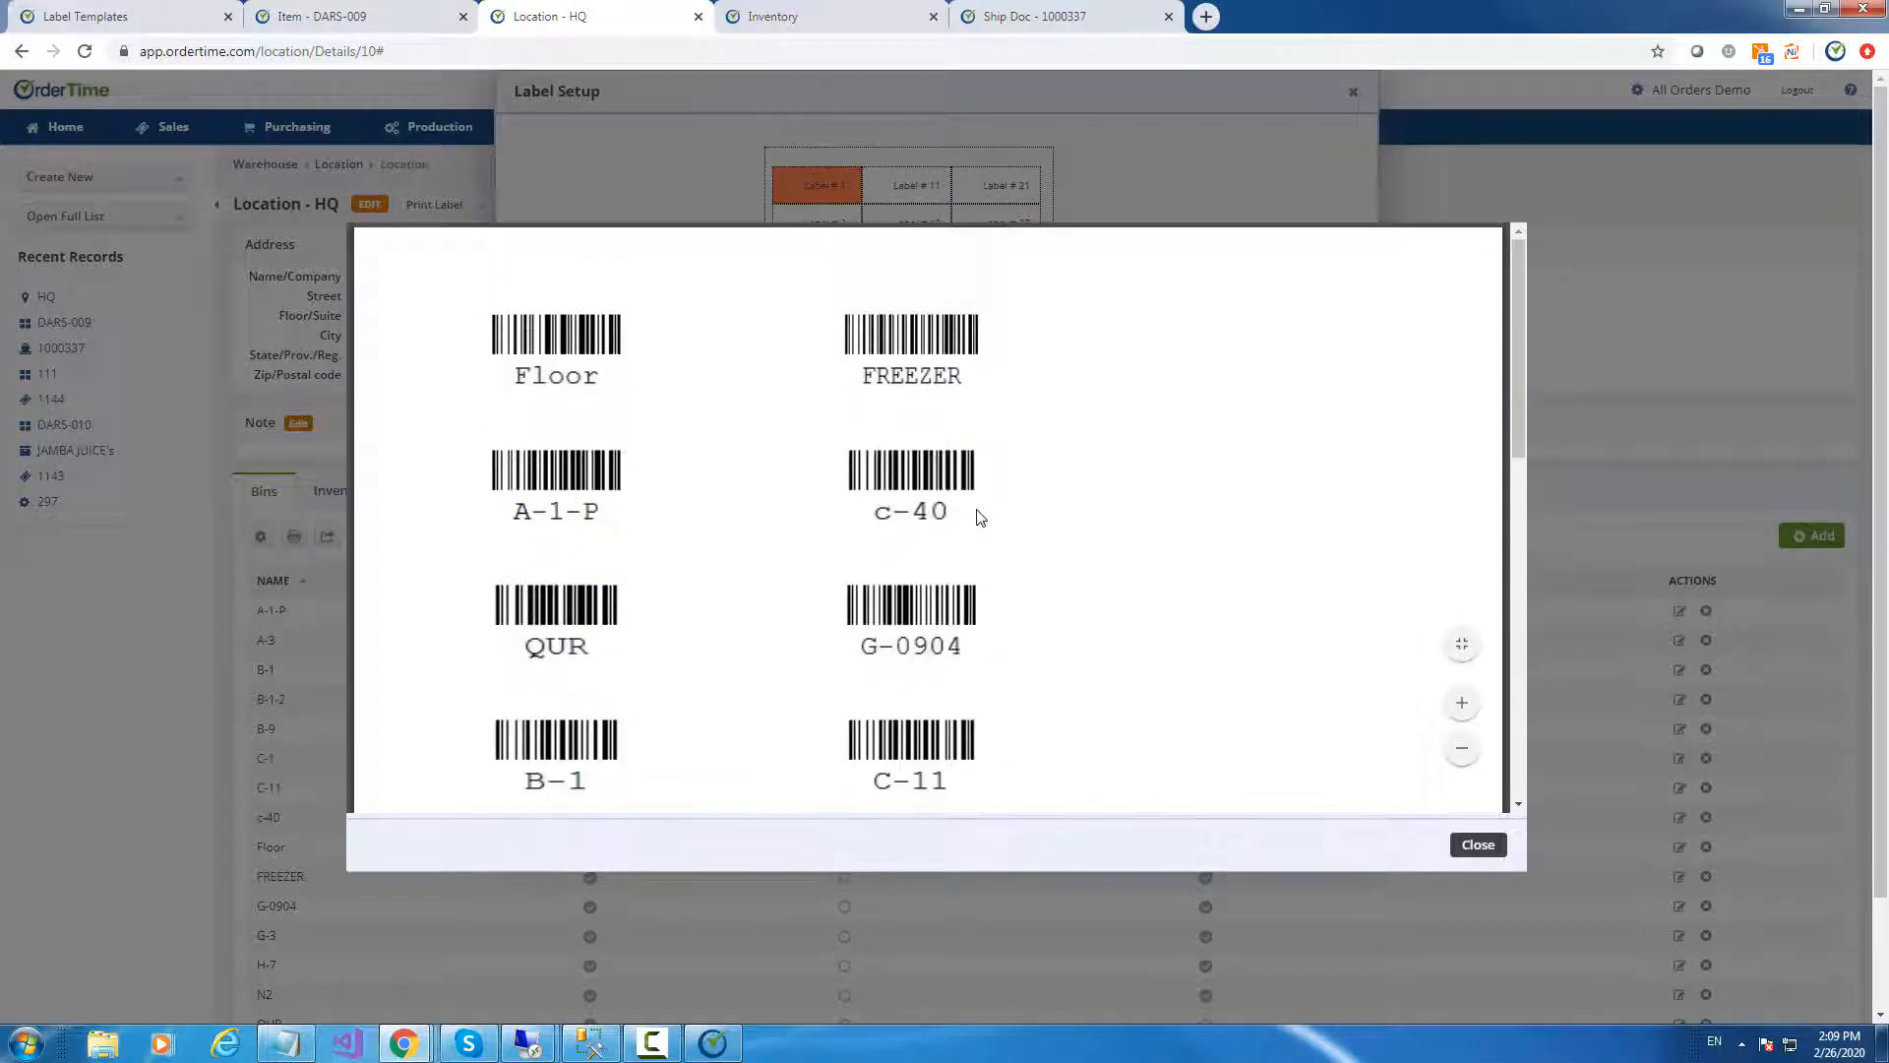
{"action": "left_click", "coordinate": [1473, 846]}
{"action": "left_click", "coordinate": [1353, 92]}
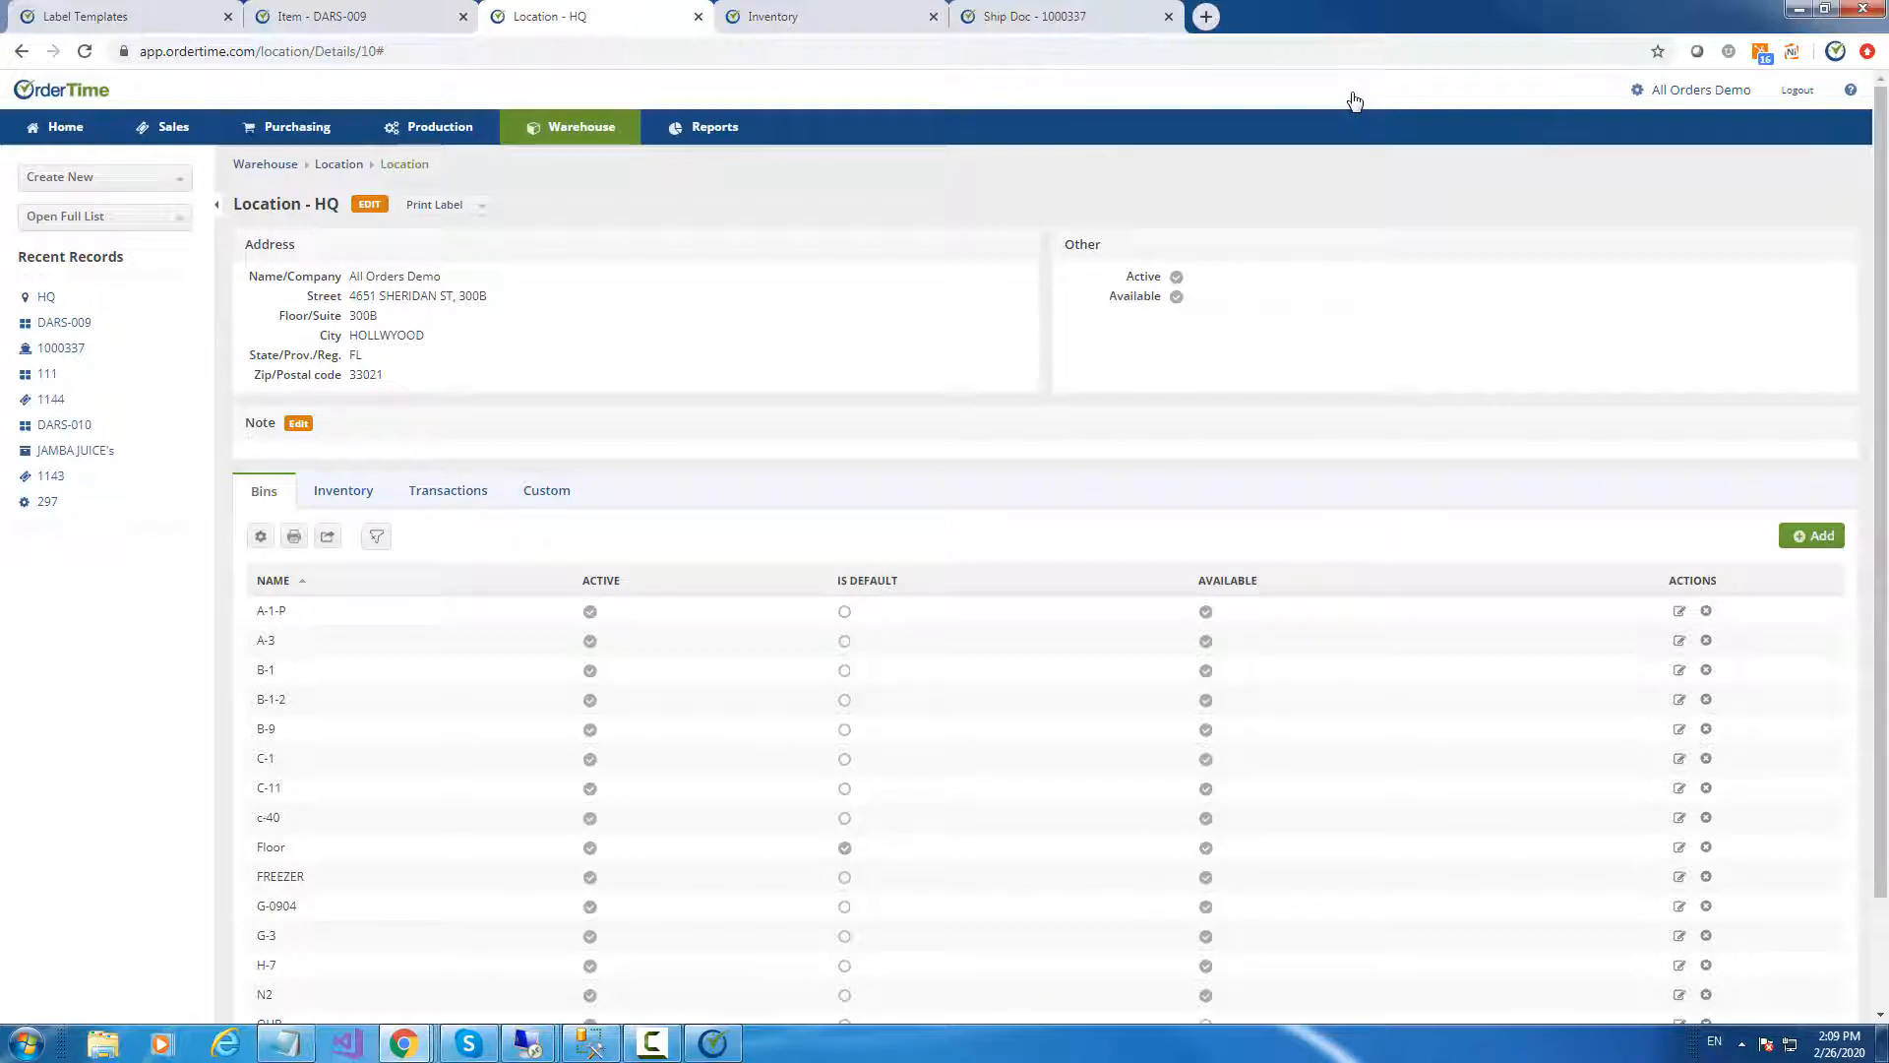
{"action": "left_click", "coordinate": [116, 15]}
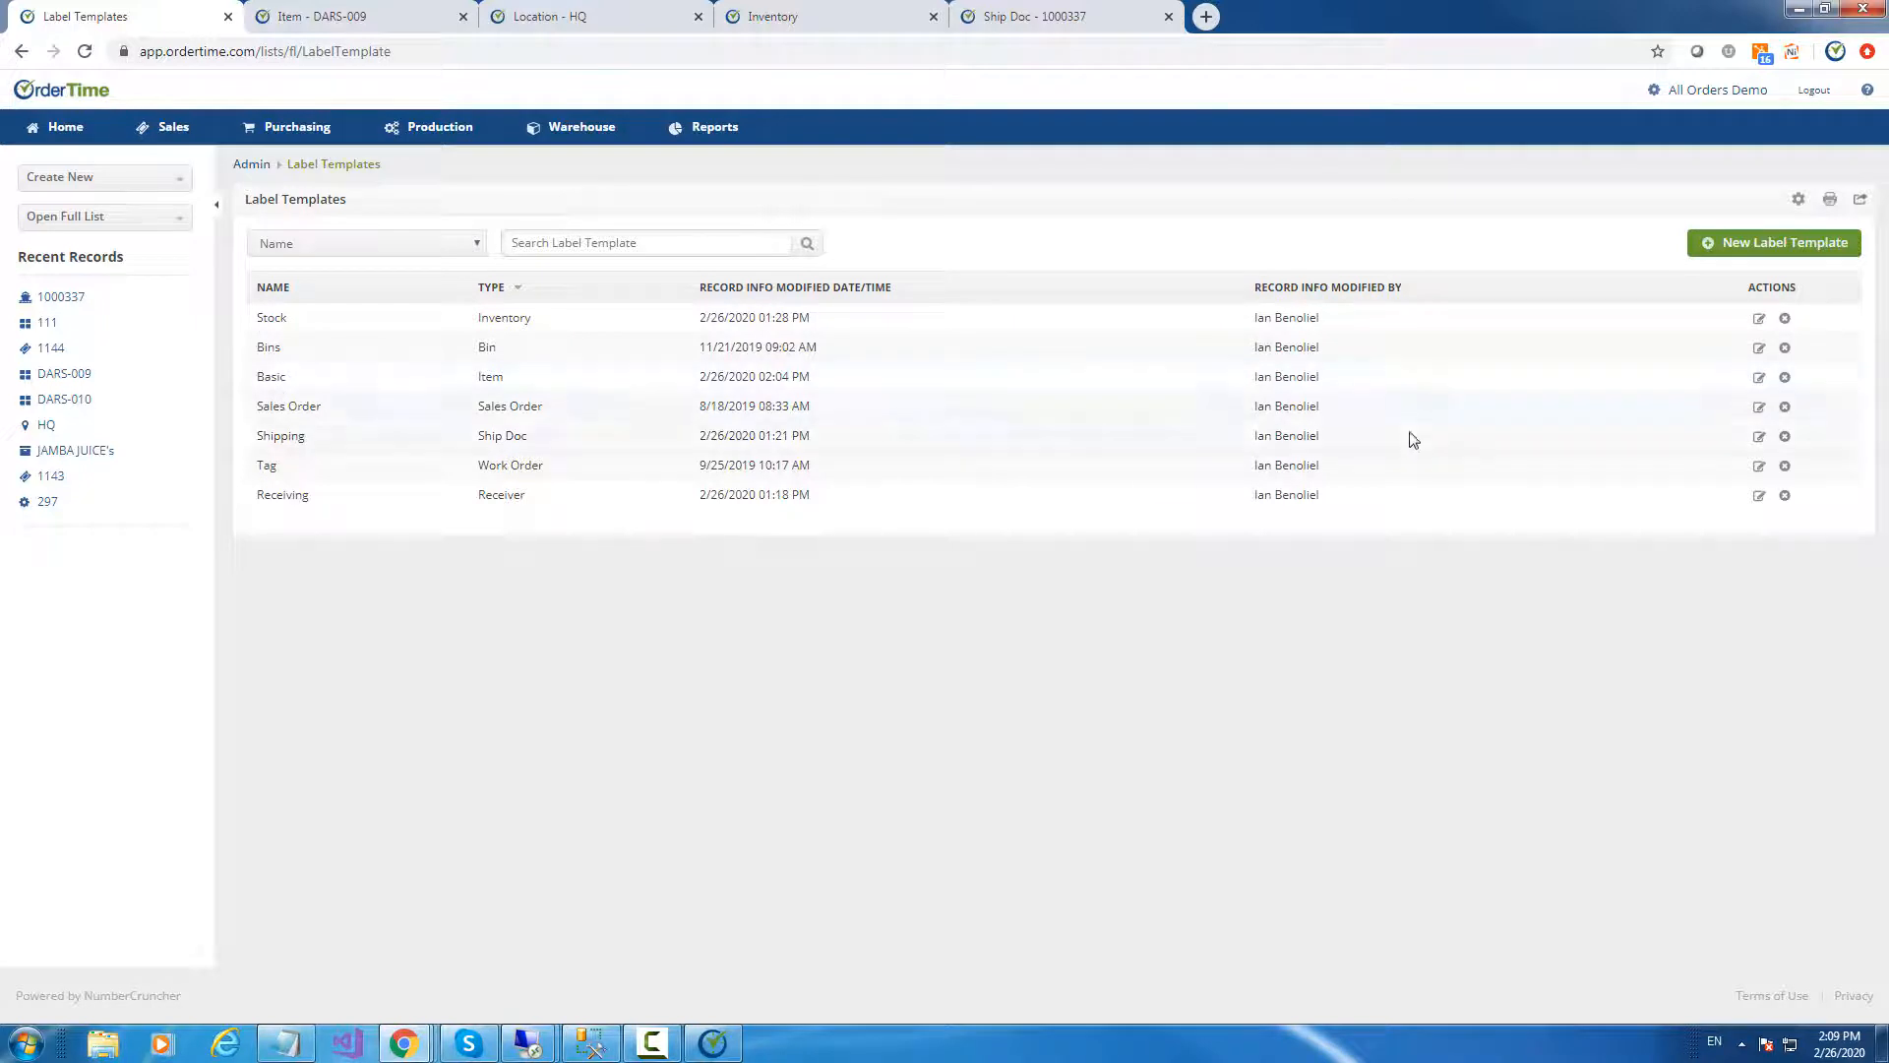
Open the Basic template's design settings and review the sheet templates, keeping Avery 8164
{"action": "left_click", "coordinate": [1758, 381]}
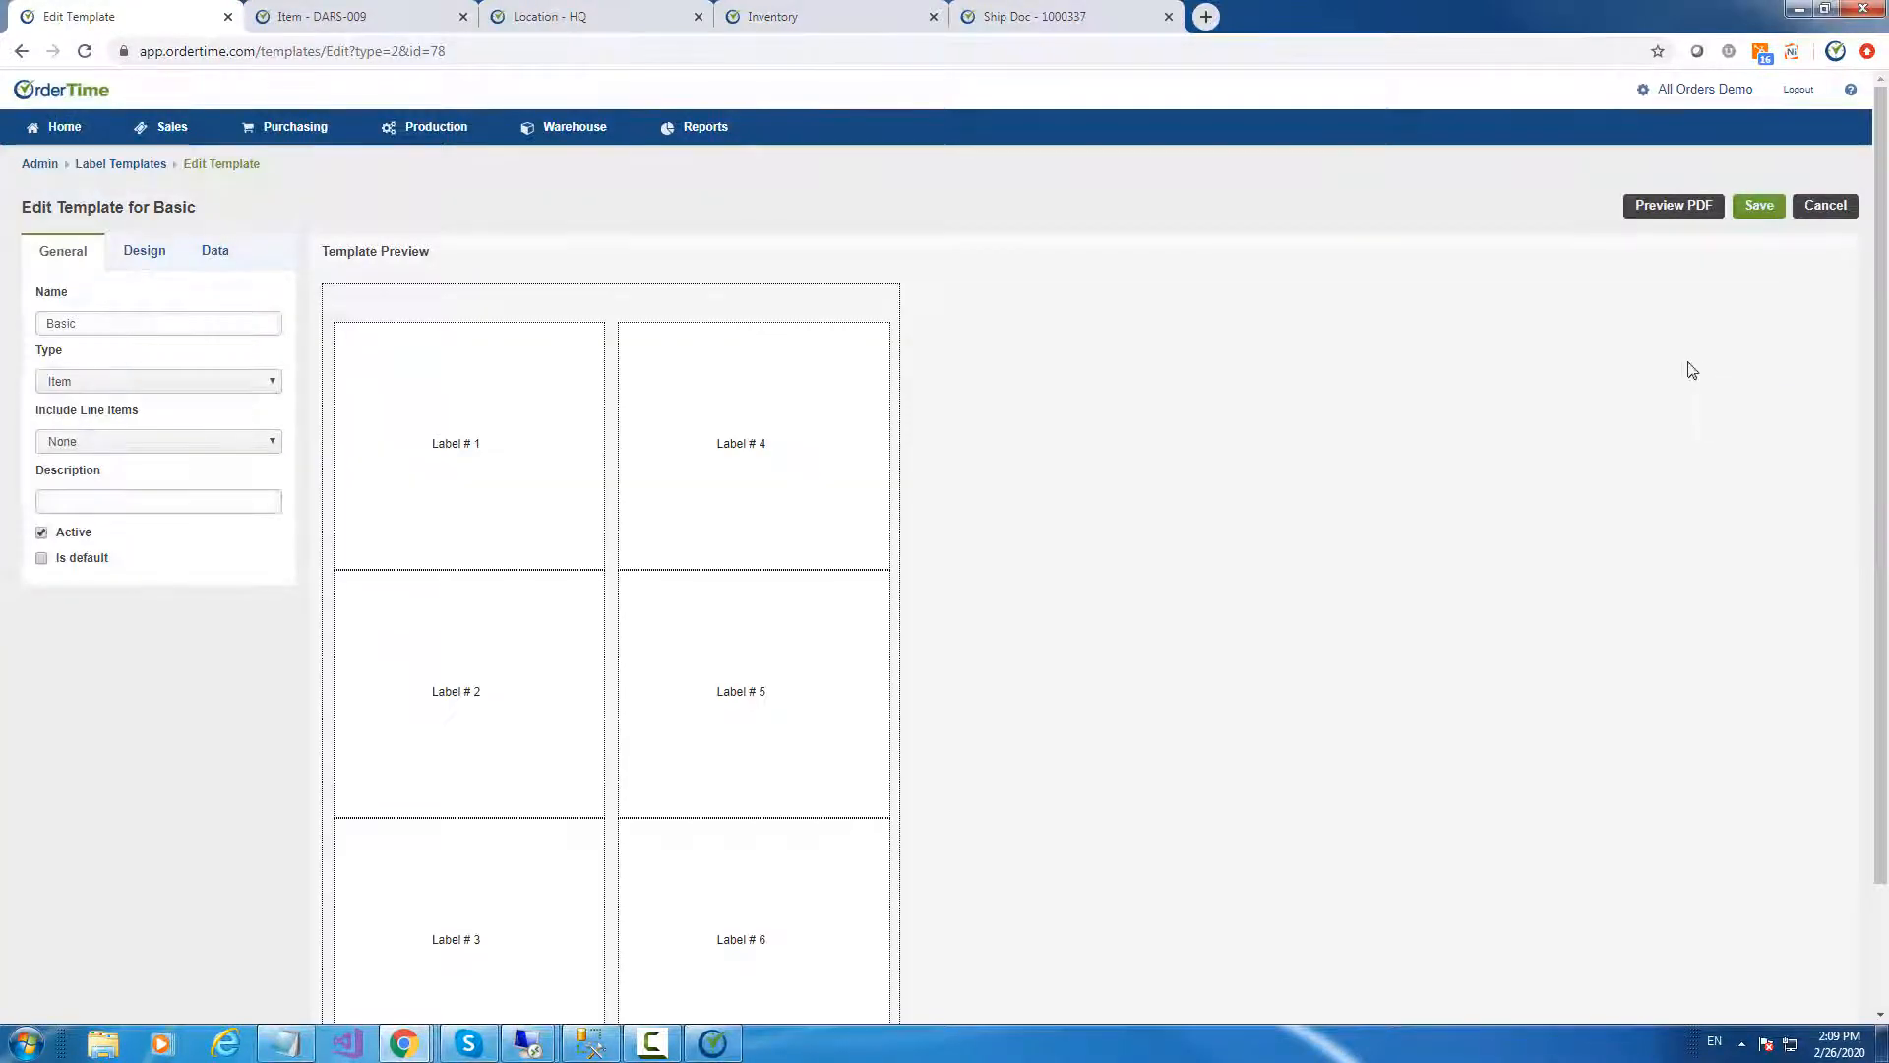
{"action": "left_click", "coordinate": [138, 258]}
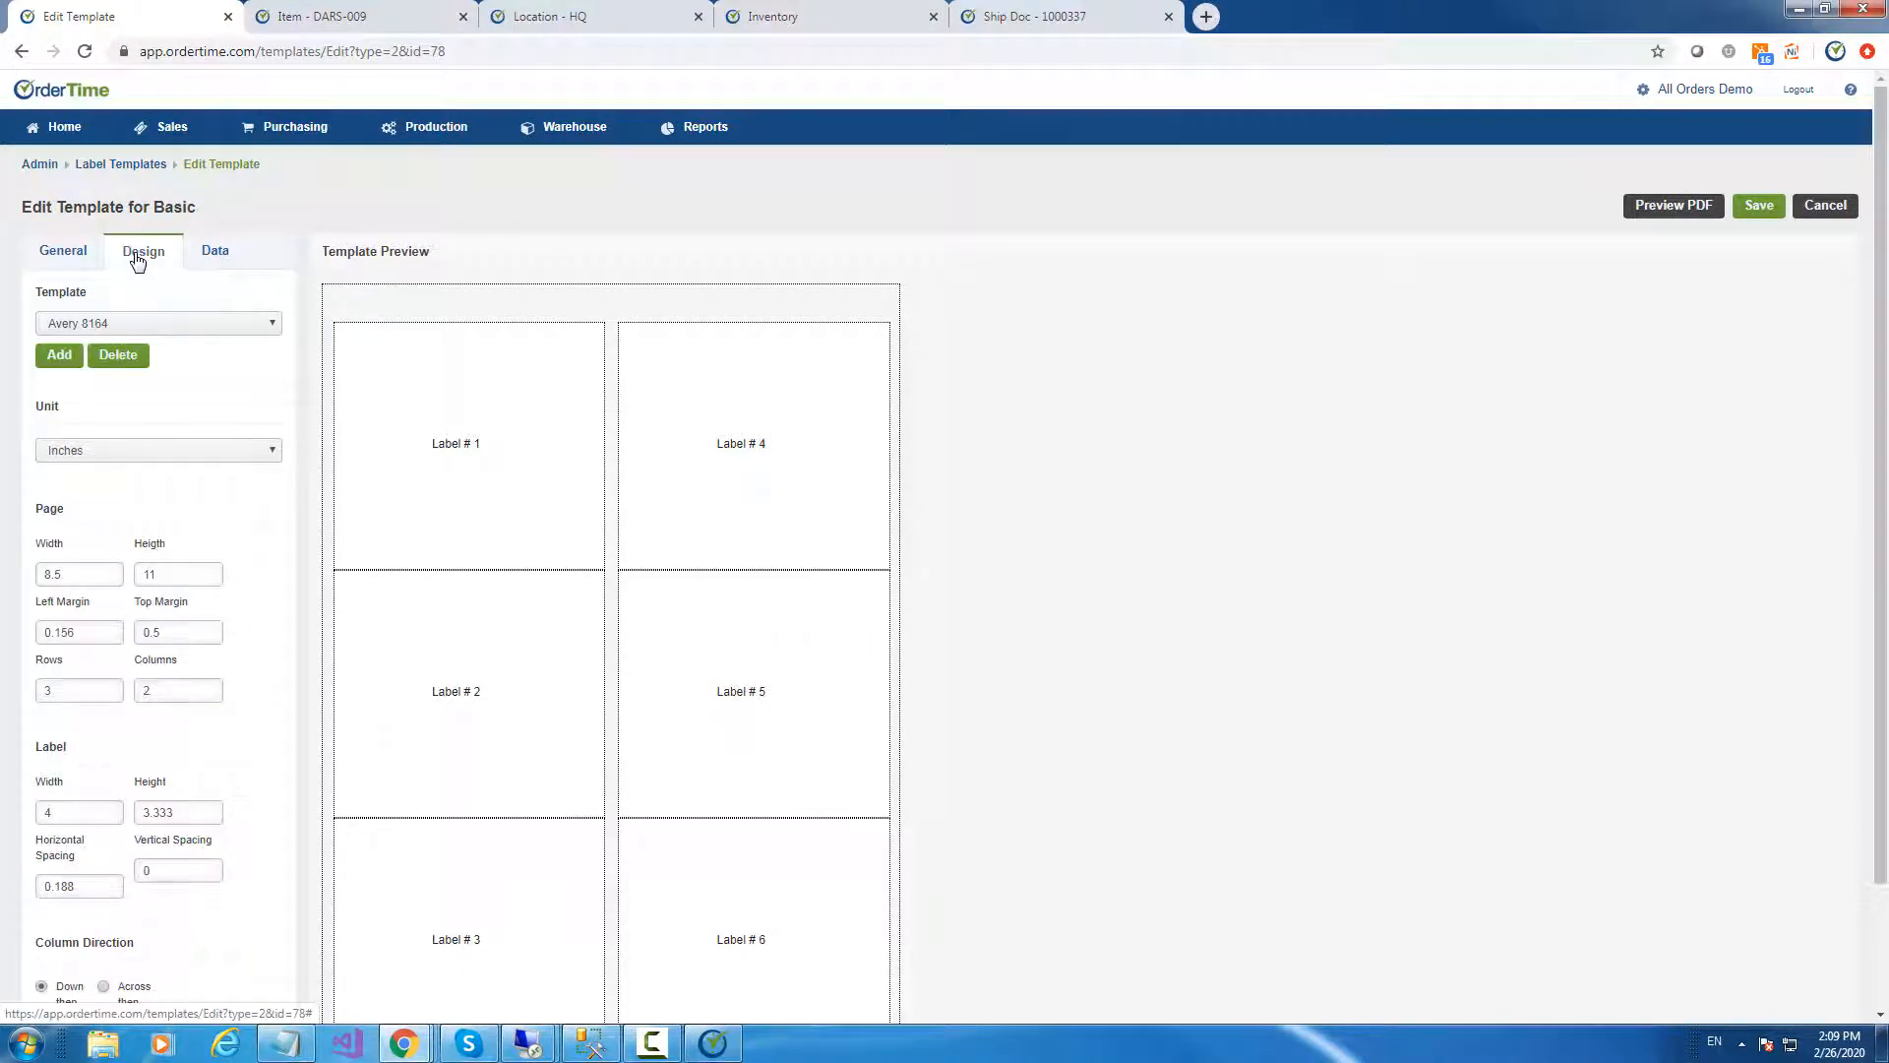
{"action": "left_click", "coordinate": [105, 324]}
{"action": "left_click", "coordinate": [104, 328]}
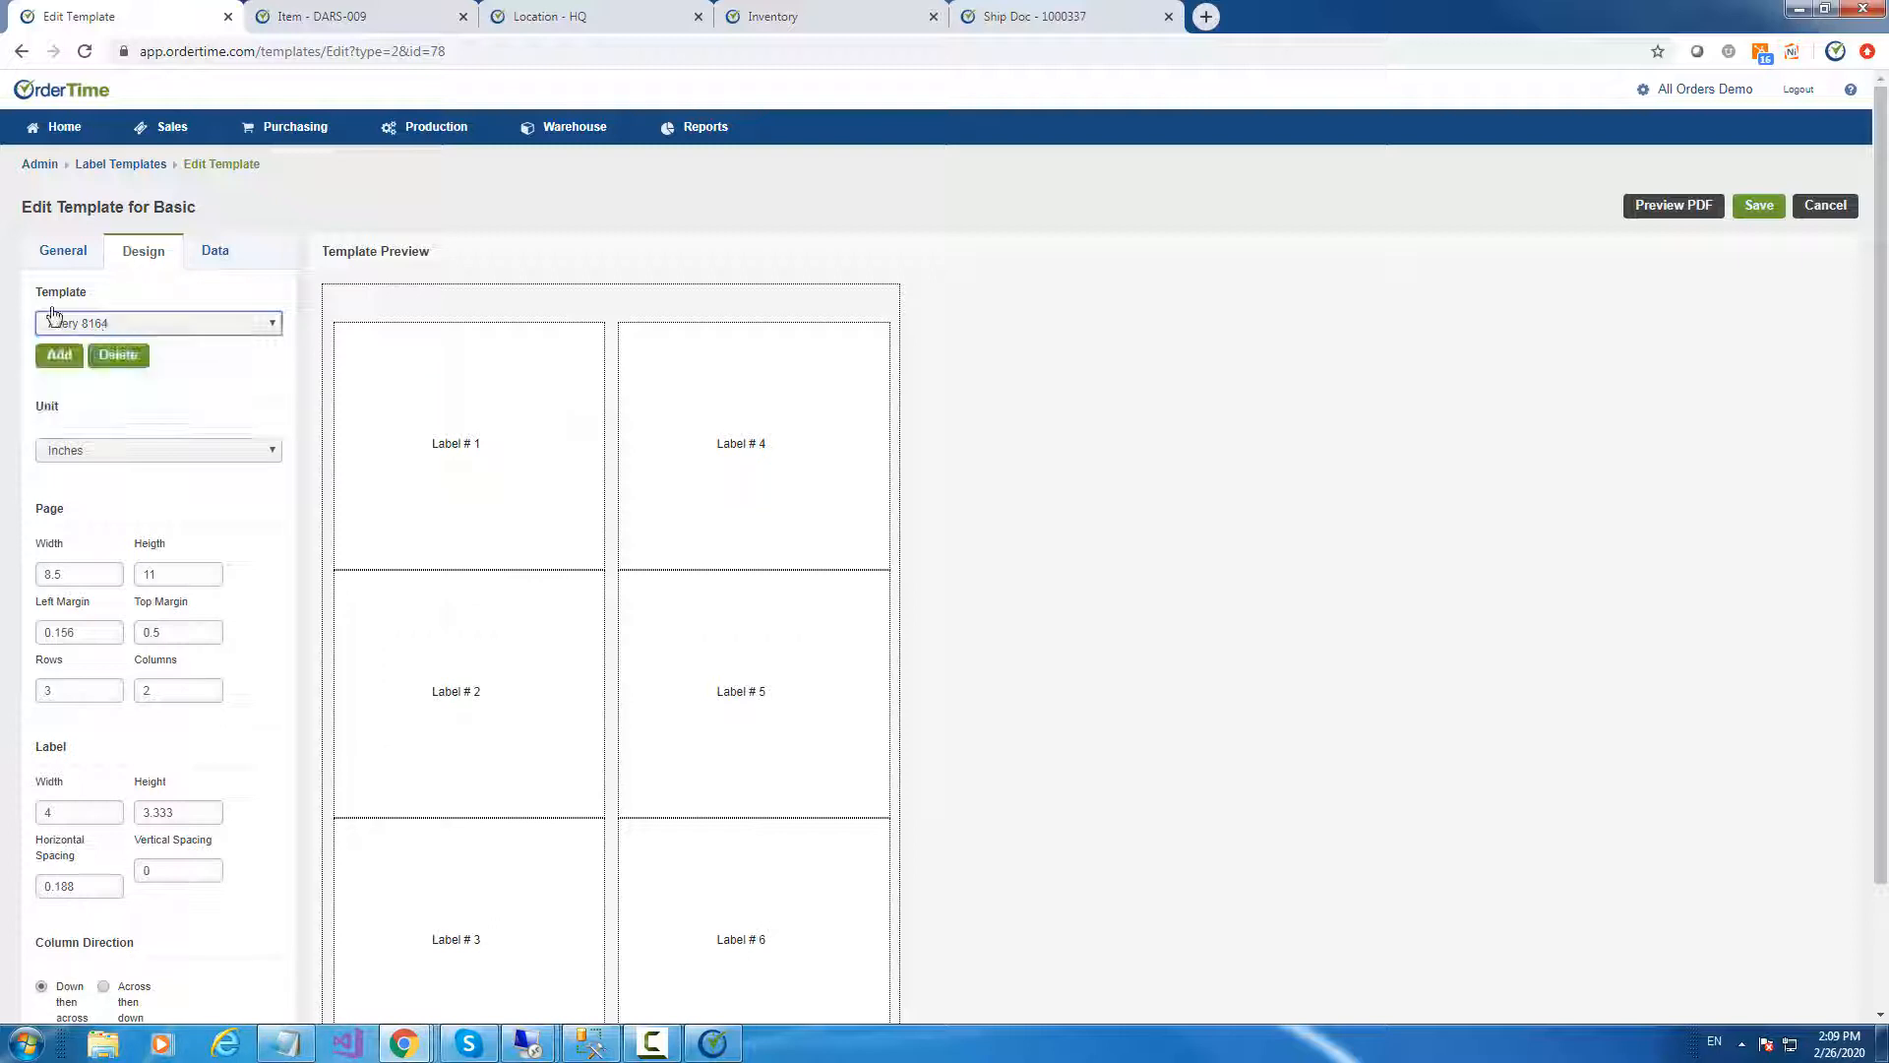
{"action": "left_click", "coordinate": [107, 329]}
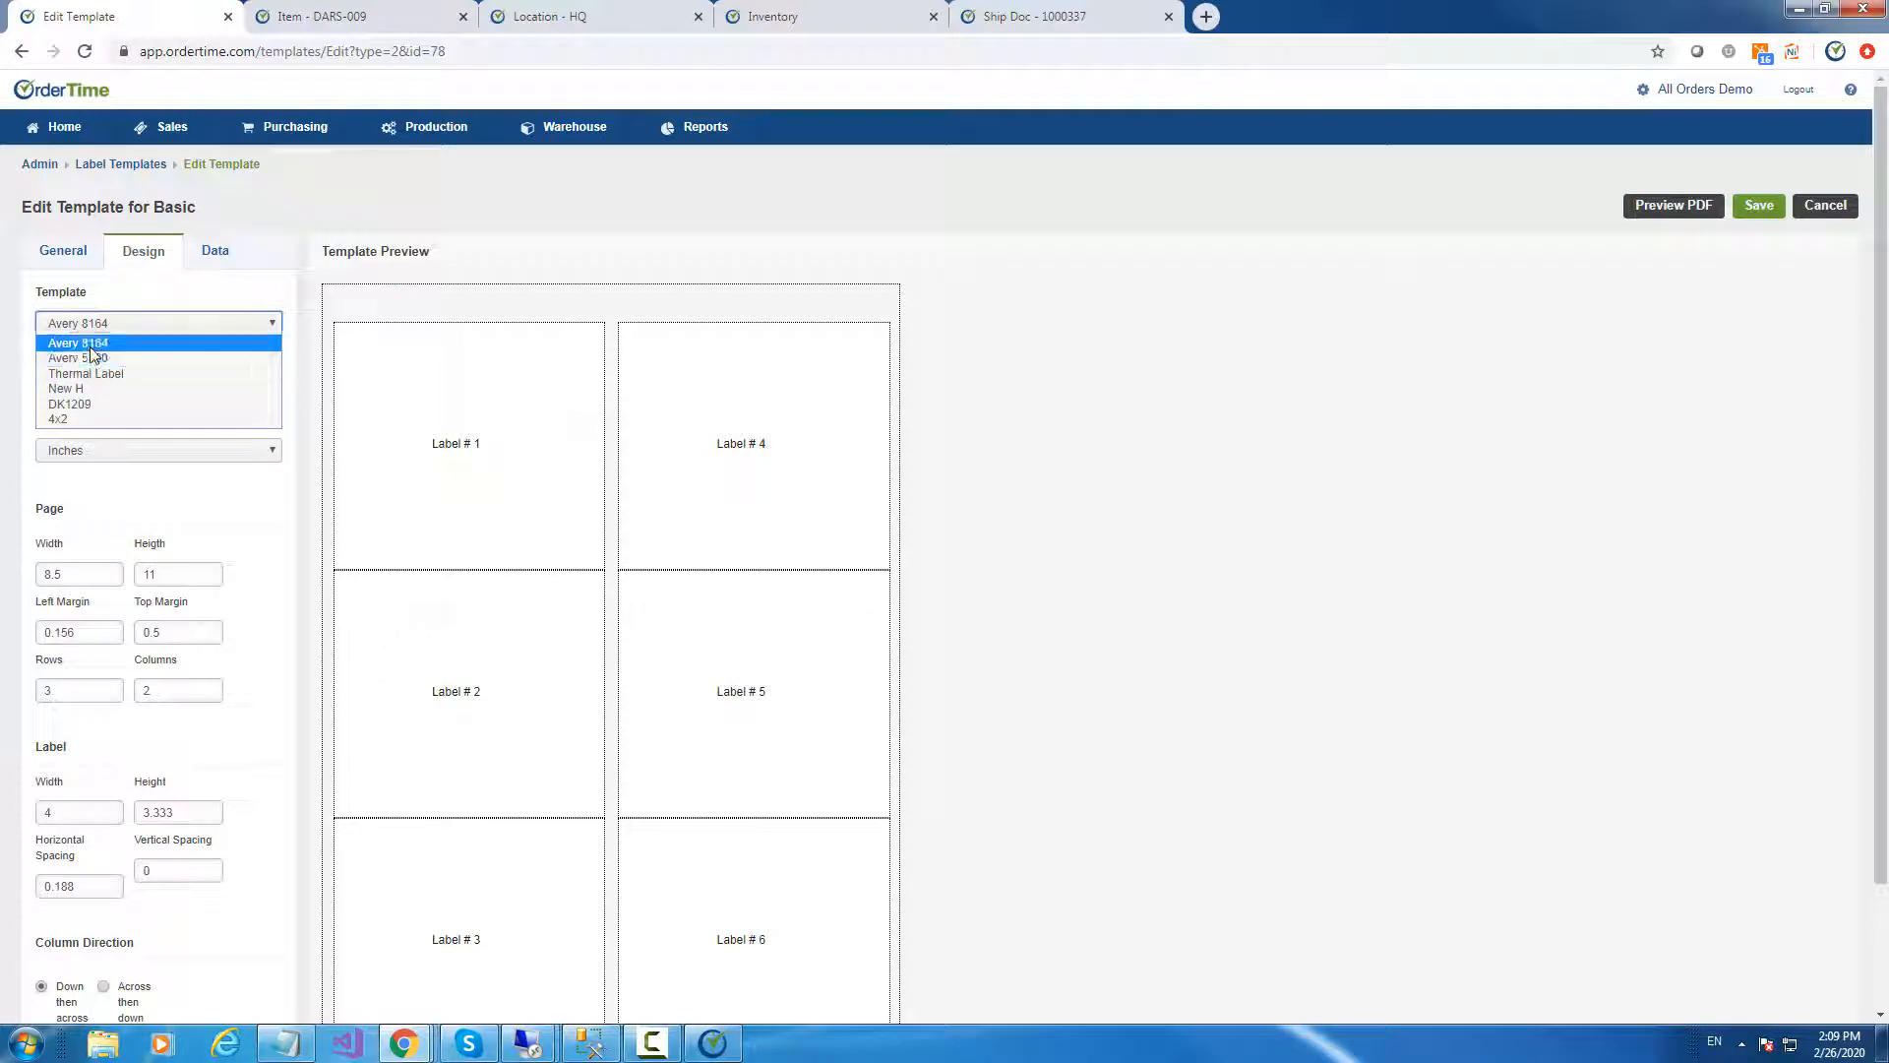
{"action": "left_click", "coordinate": [227, 295]}
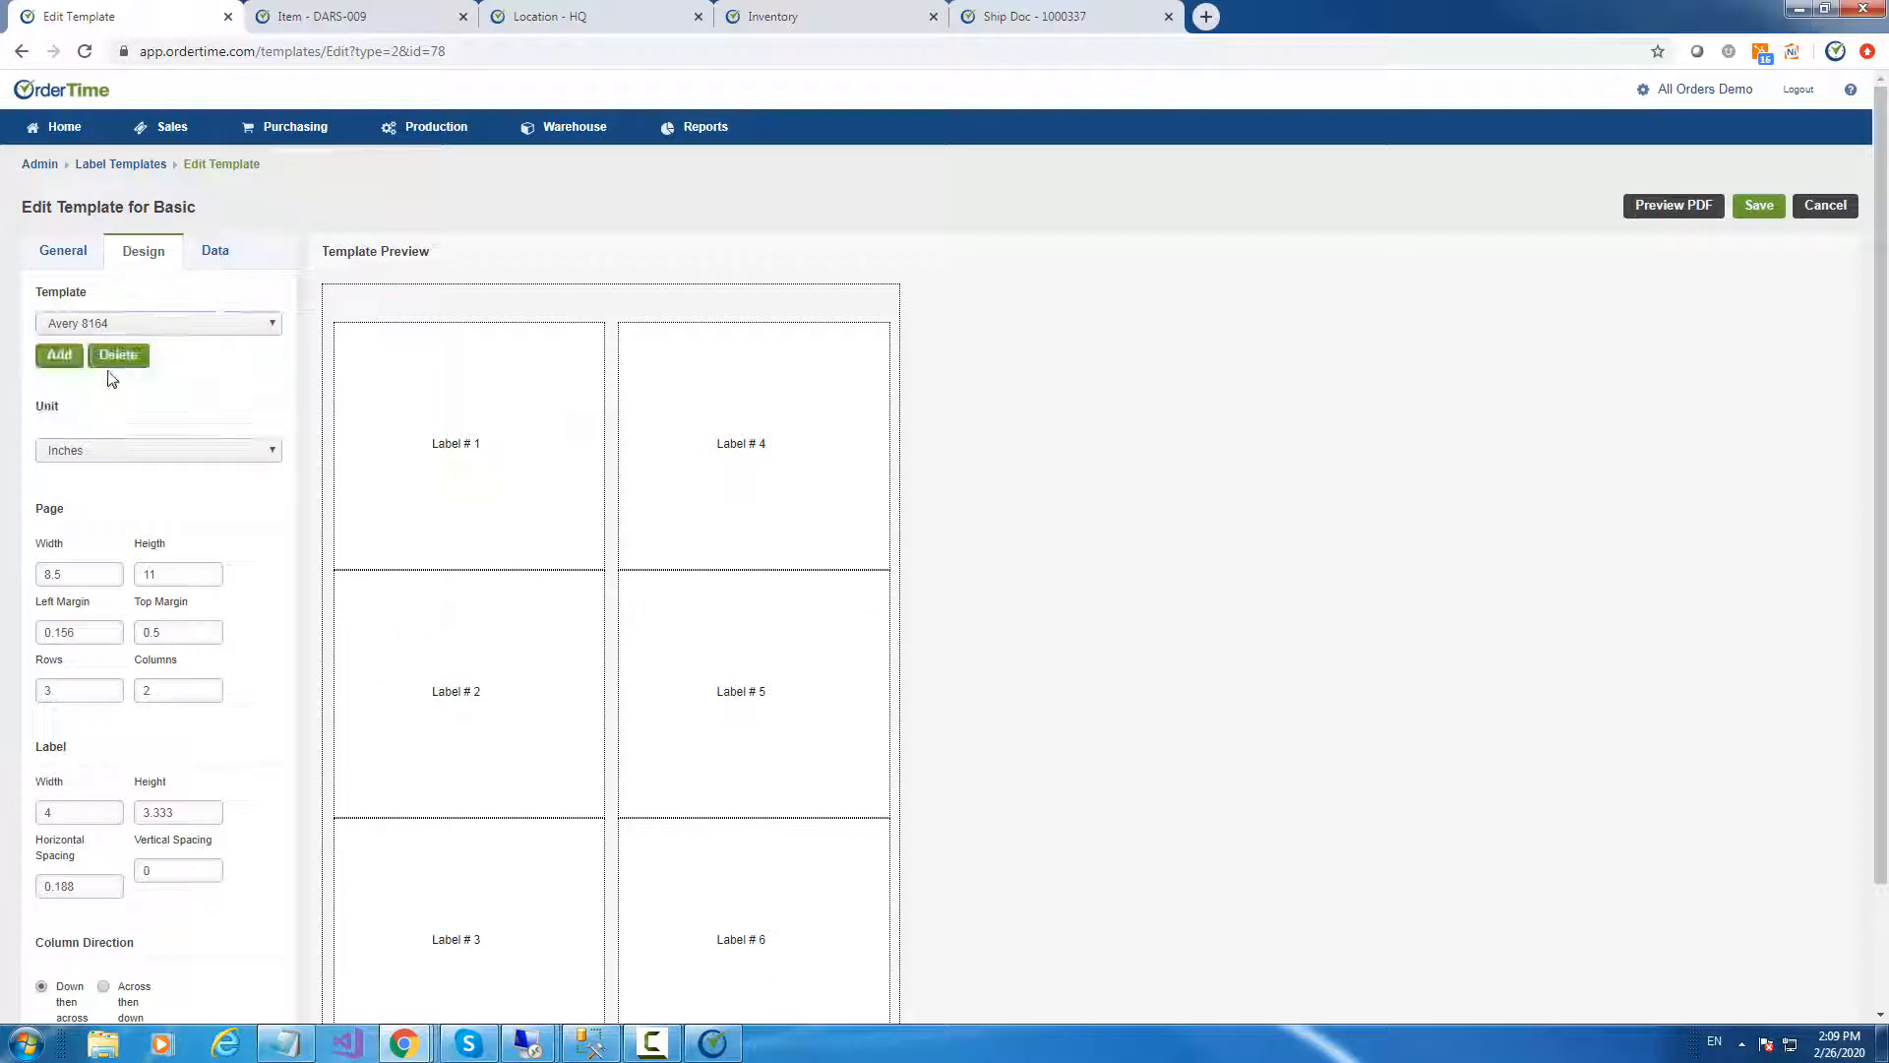
Start defining a new label sheet template, then reload the editor to discard it
{"action": "left_click", "coordinate": [69, 356]}
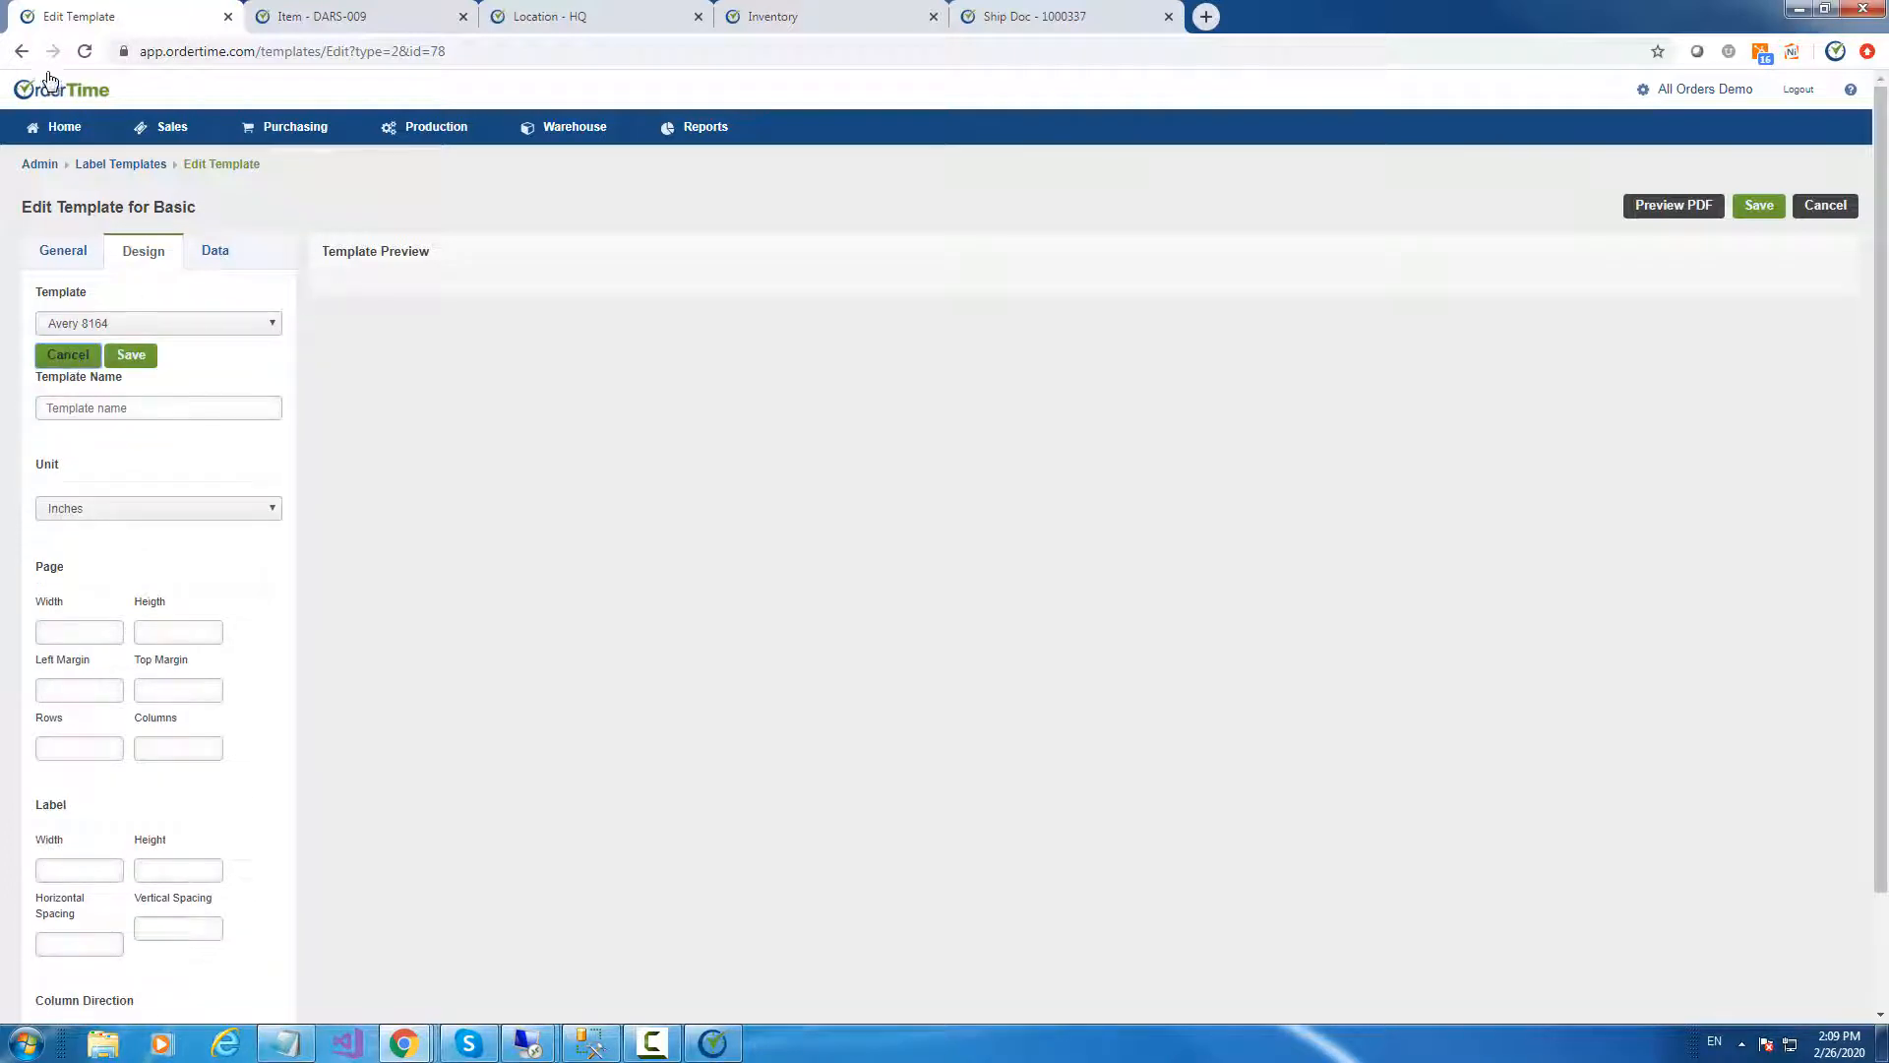
{"action": "left_click", "coordinate": [85, 51]}
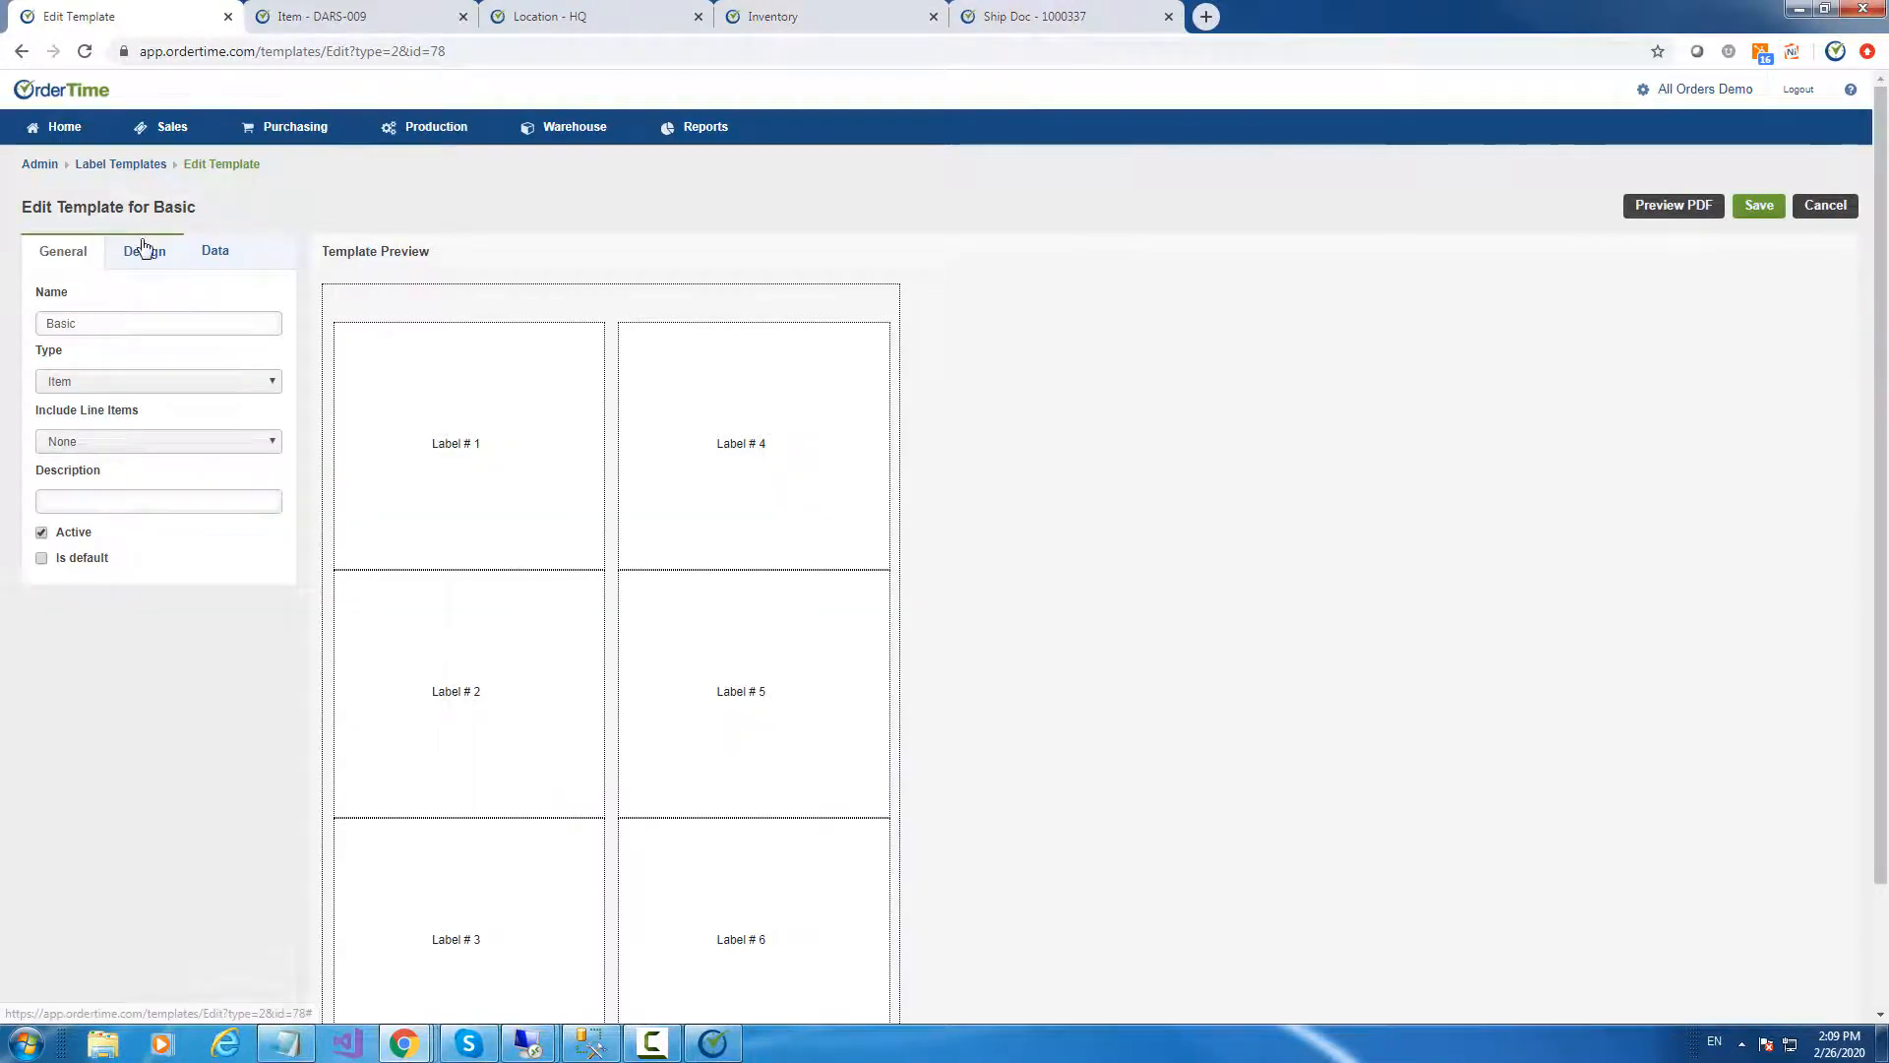
{"action": "left_click", "coordinate": [140, 252]}
{"action": "left_click", "coordinate": [78, 364]}
{"action": "left_click", "coordinate": [91, 408]}
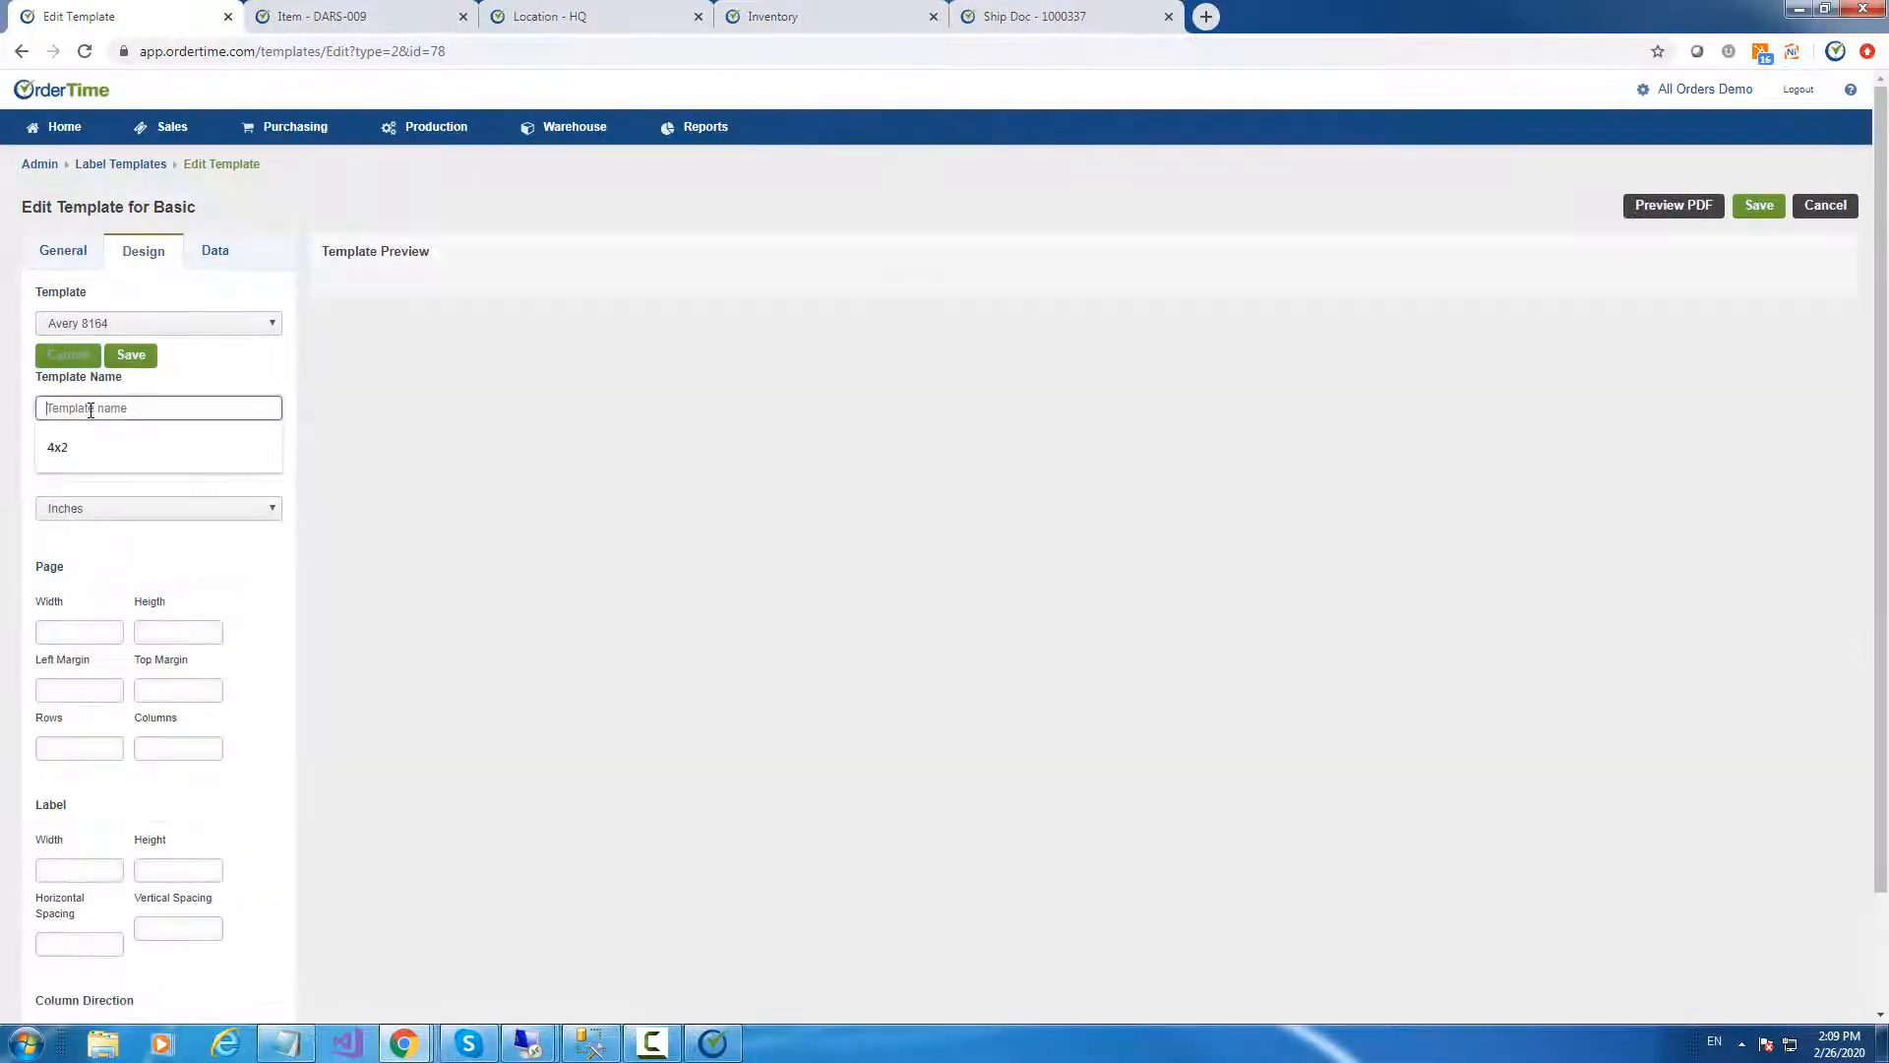
{"action": "left_click", "coordinate": [244, 358]}
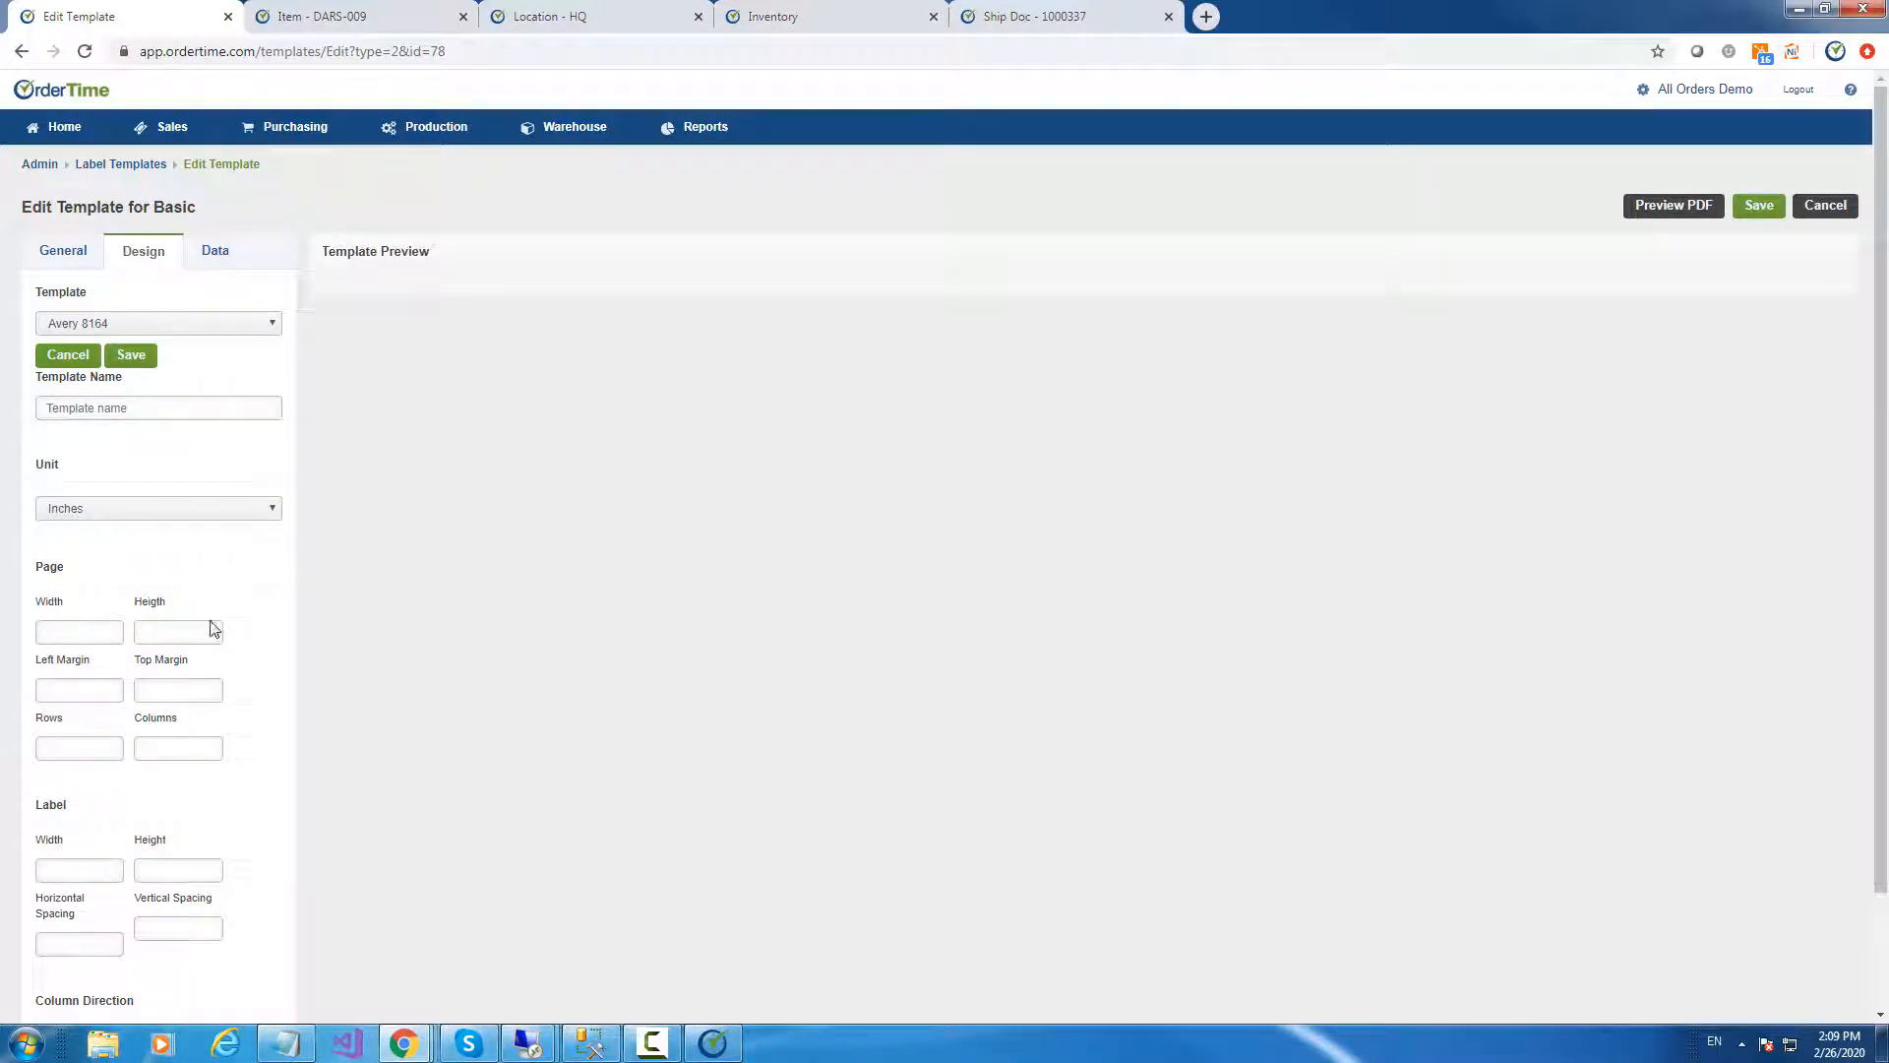
{"action": "scroll", "coordinate": [216, 639], "scroll_direction": "down", "scroll_amount": 1}
{"action": "scroll", "coordinate": [218, 647], "scroll_direction": "up", "scroll_amount": 1}
{"action": "left_click", "coordinate": [85, 54]}
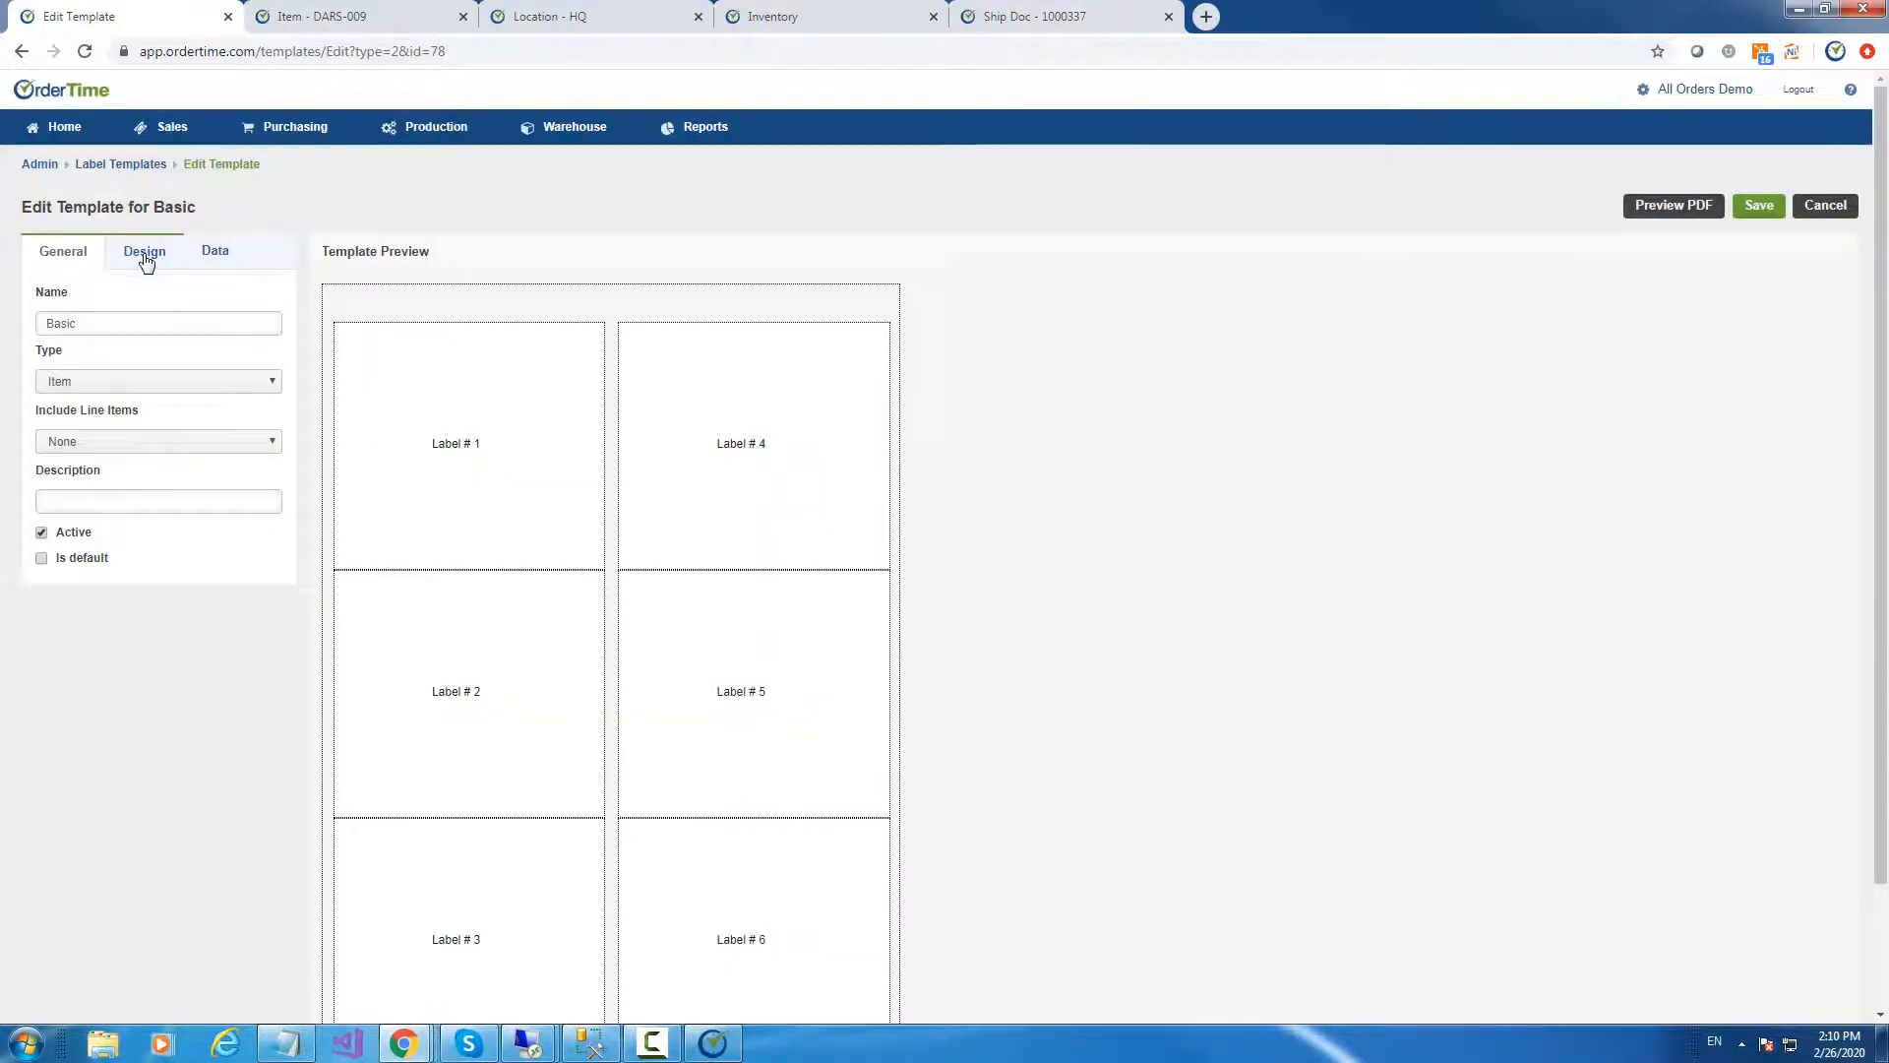
Choose the 4x2 label stock, after trying Avery 5160 and Thermal Label, keeping Inches
{"action": "left_click", "coordinate": [144, 253]}
{"action": "left_click", "coordinate": [161, 323]}
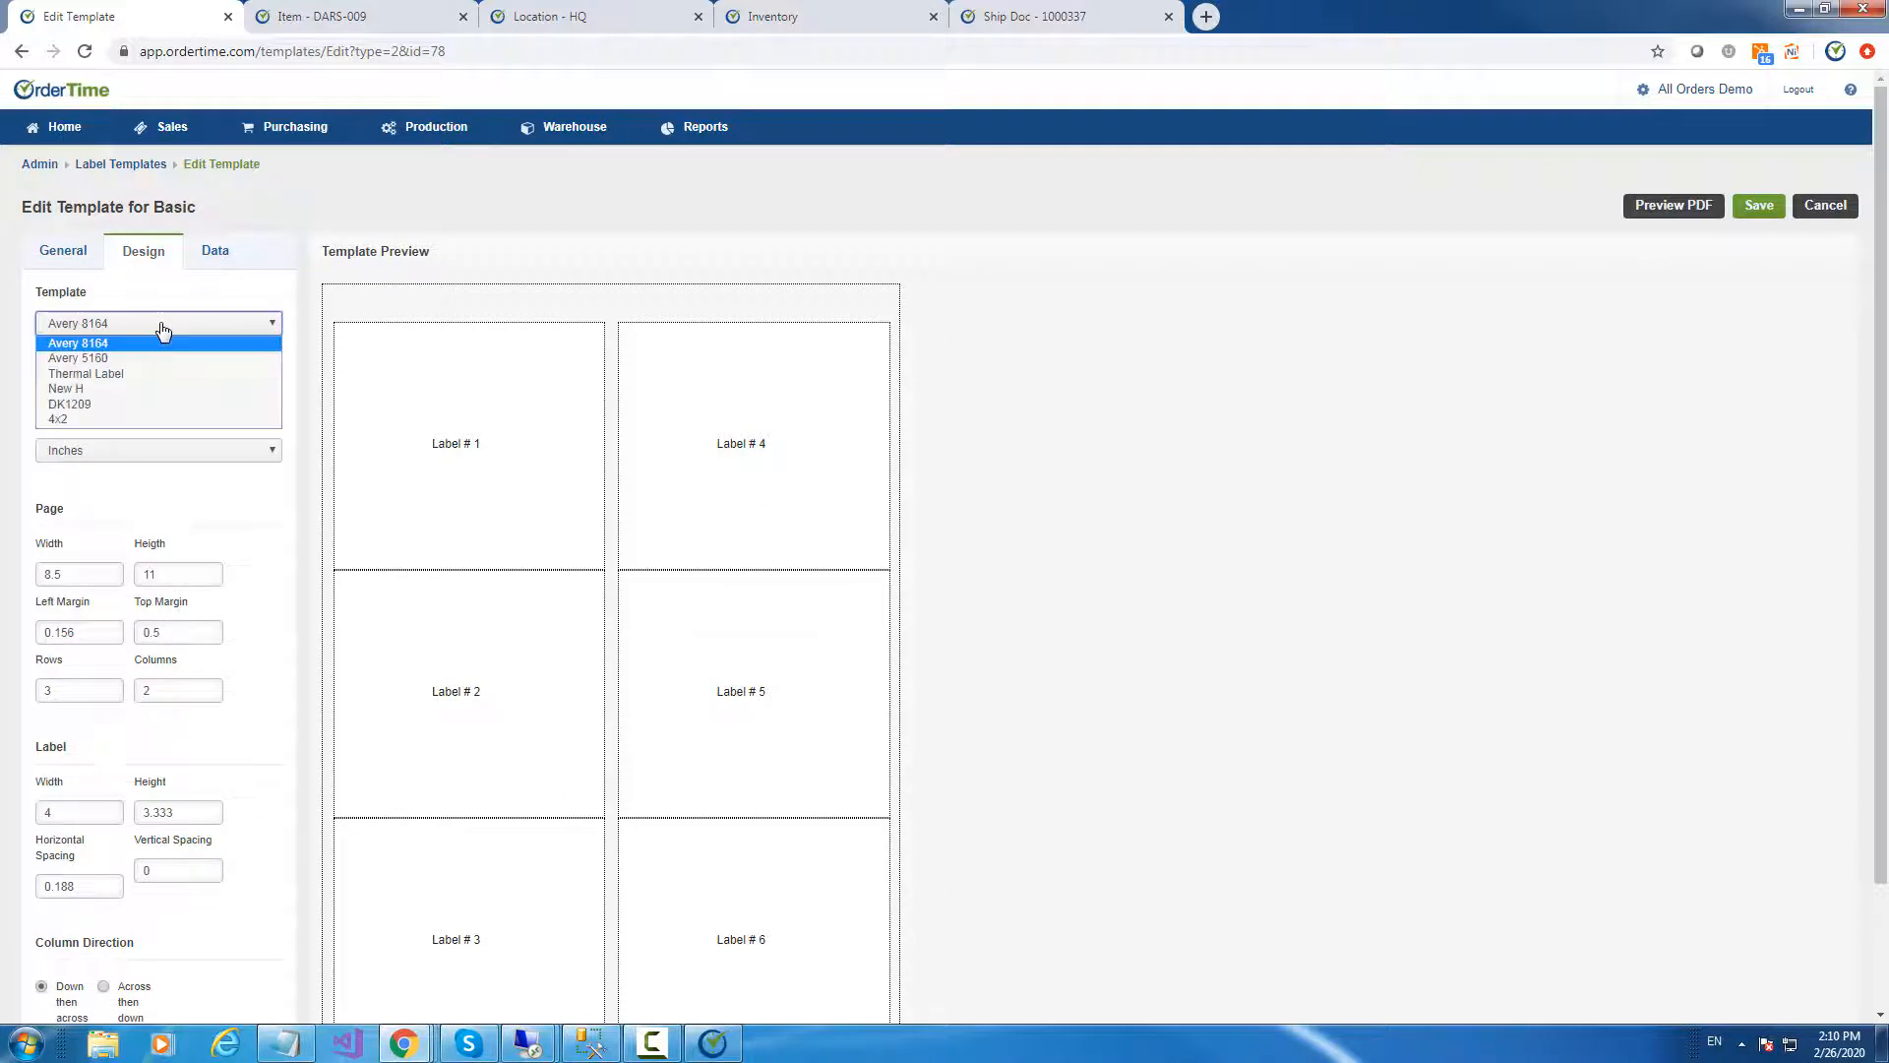
{"action": "left_click", "coordinate": [122, 362]}
{"action": "left_click", "coordinate": [106, 323]}
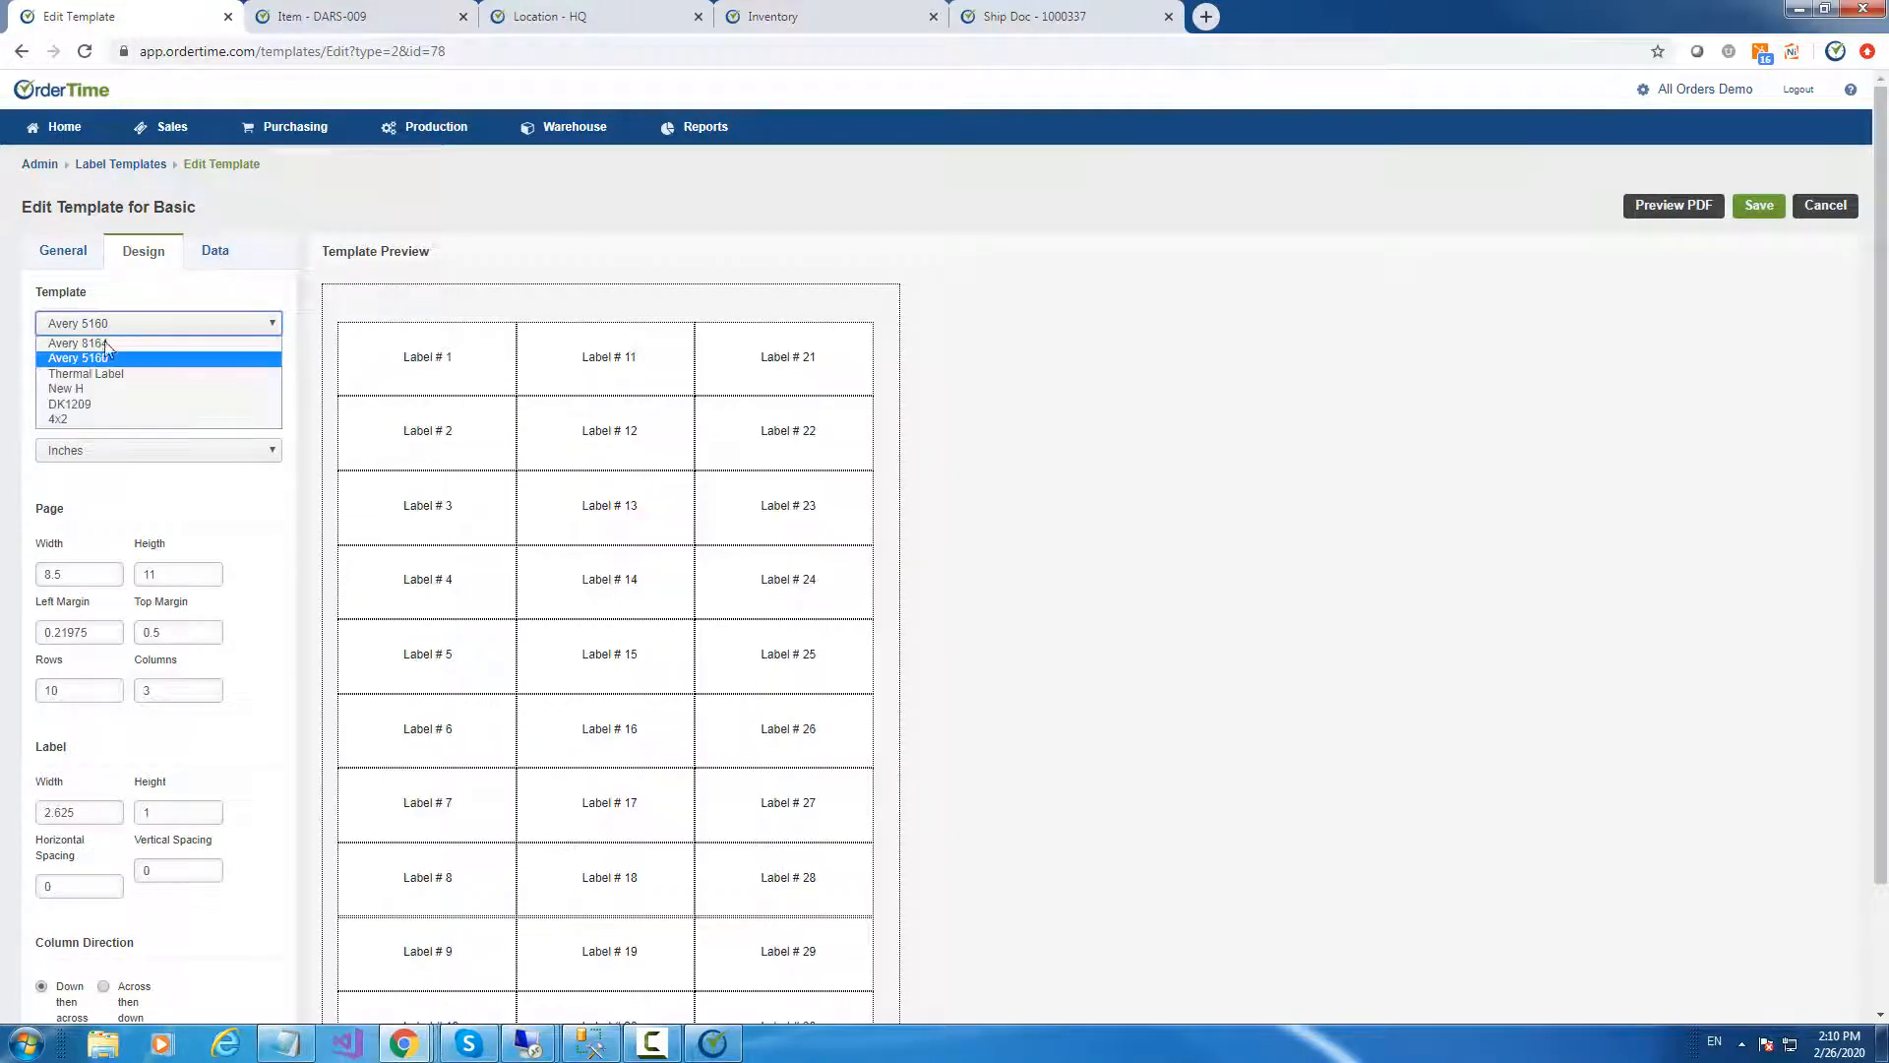
{"action": "left_click", "coordinate": [88, 374]}
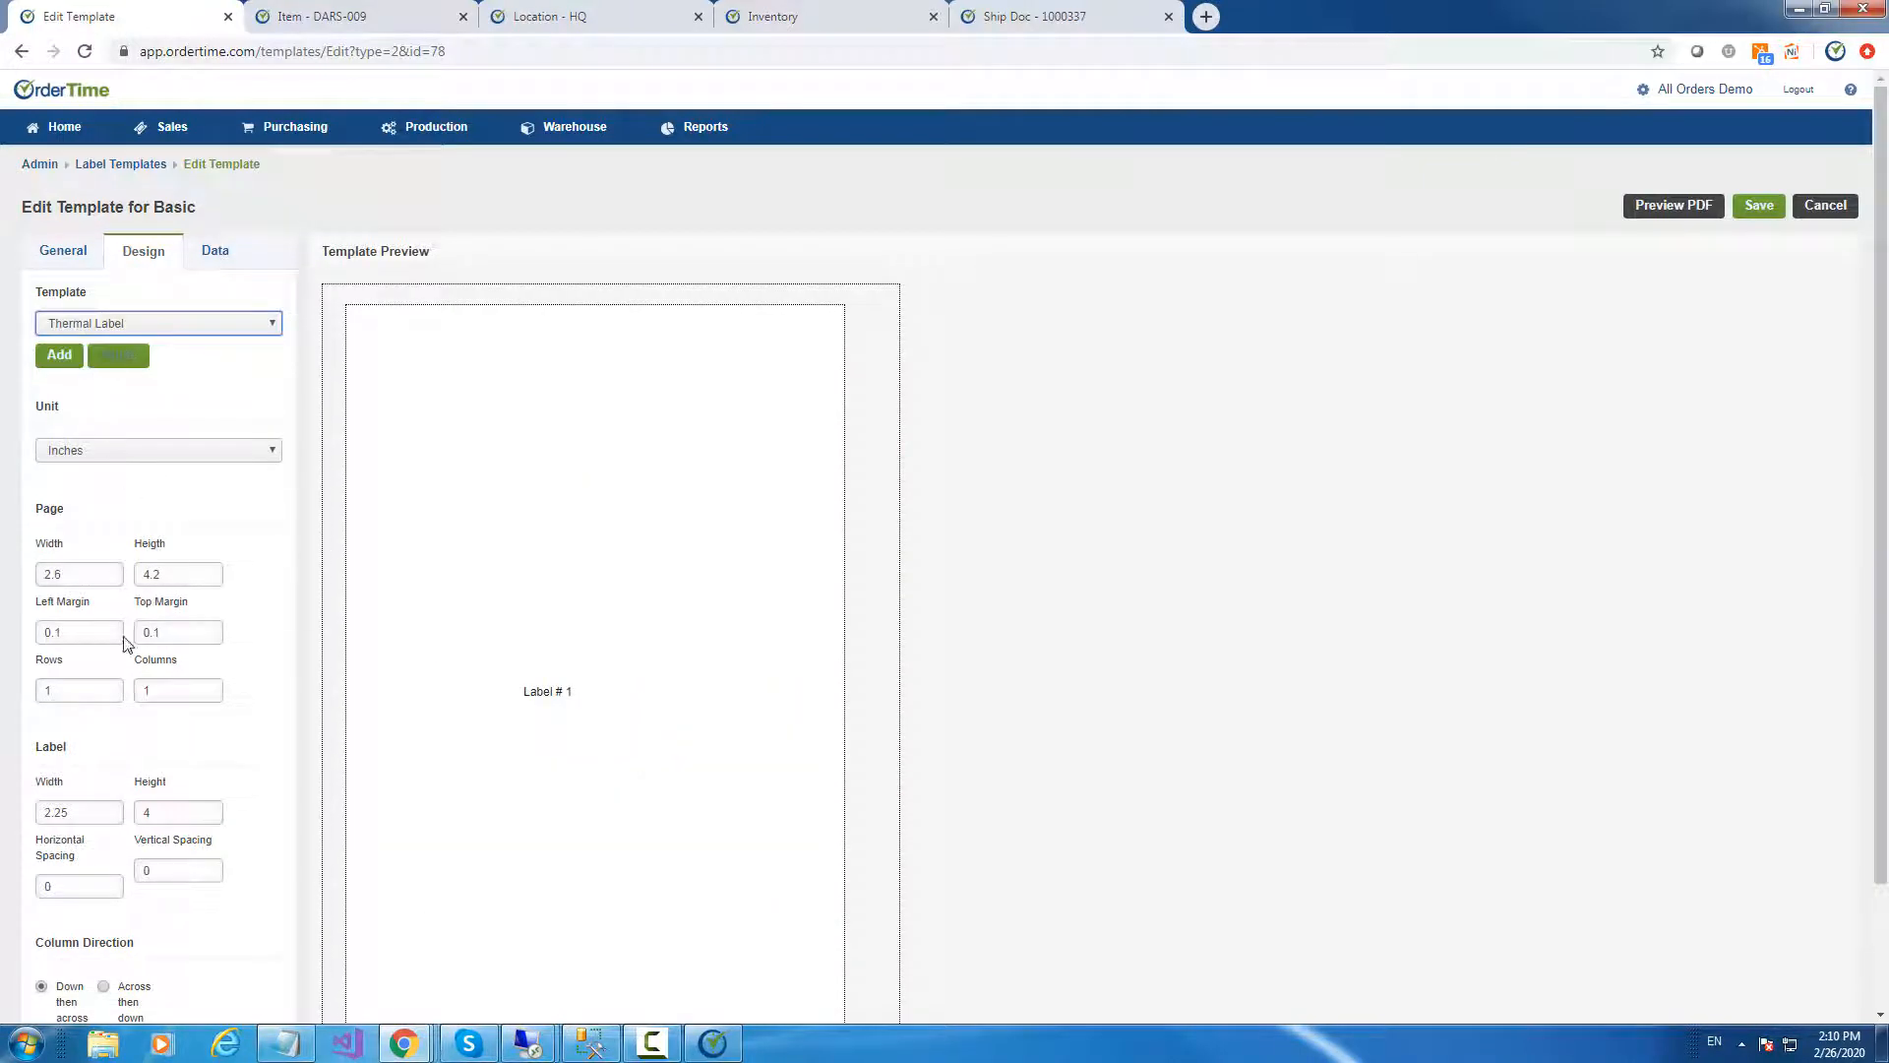
{"action": "left_click", "coordinate": [120, 328]}
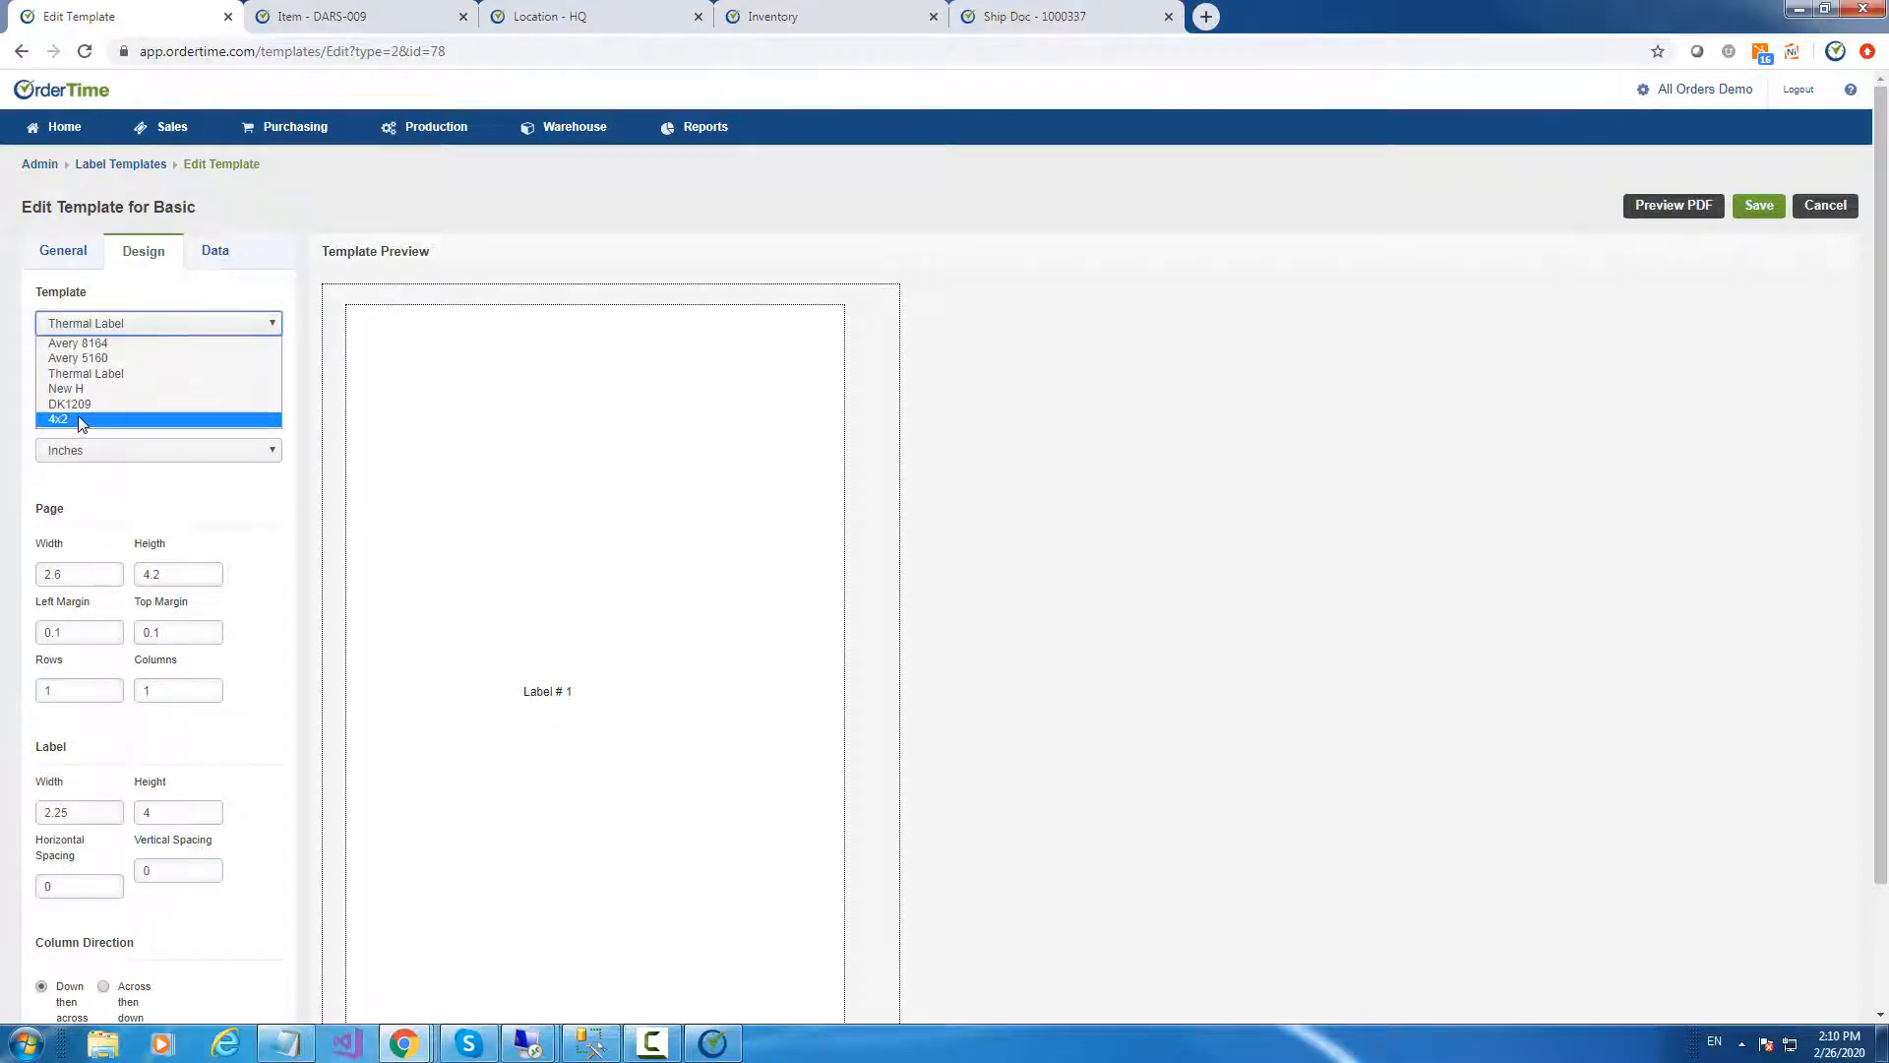
{"action": "left_click", "coordinate": [79, 420]}
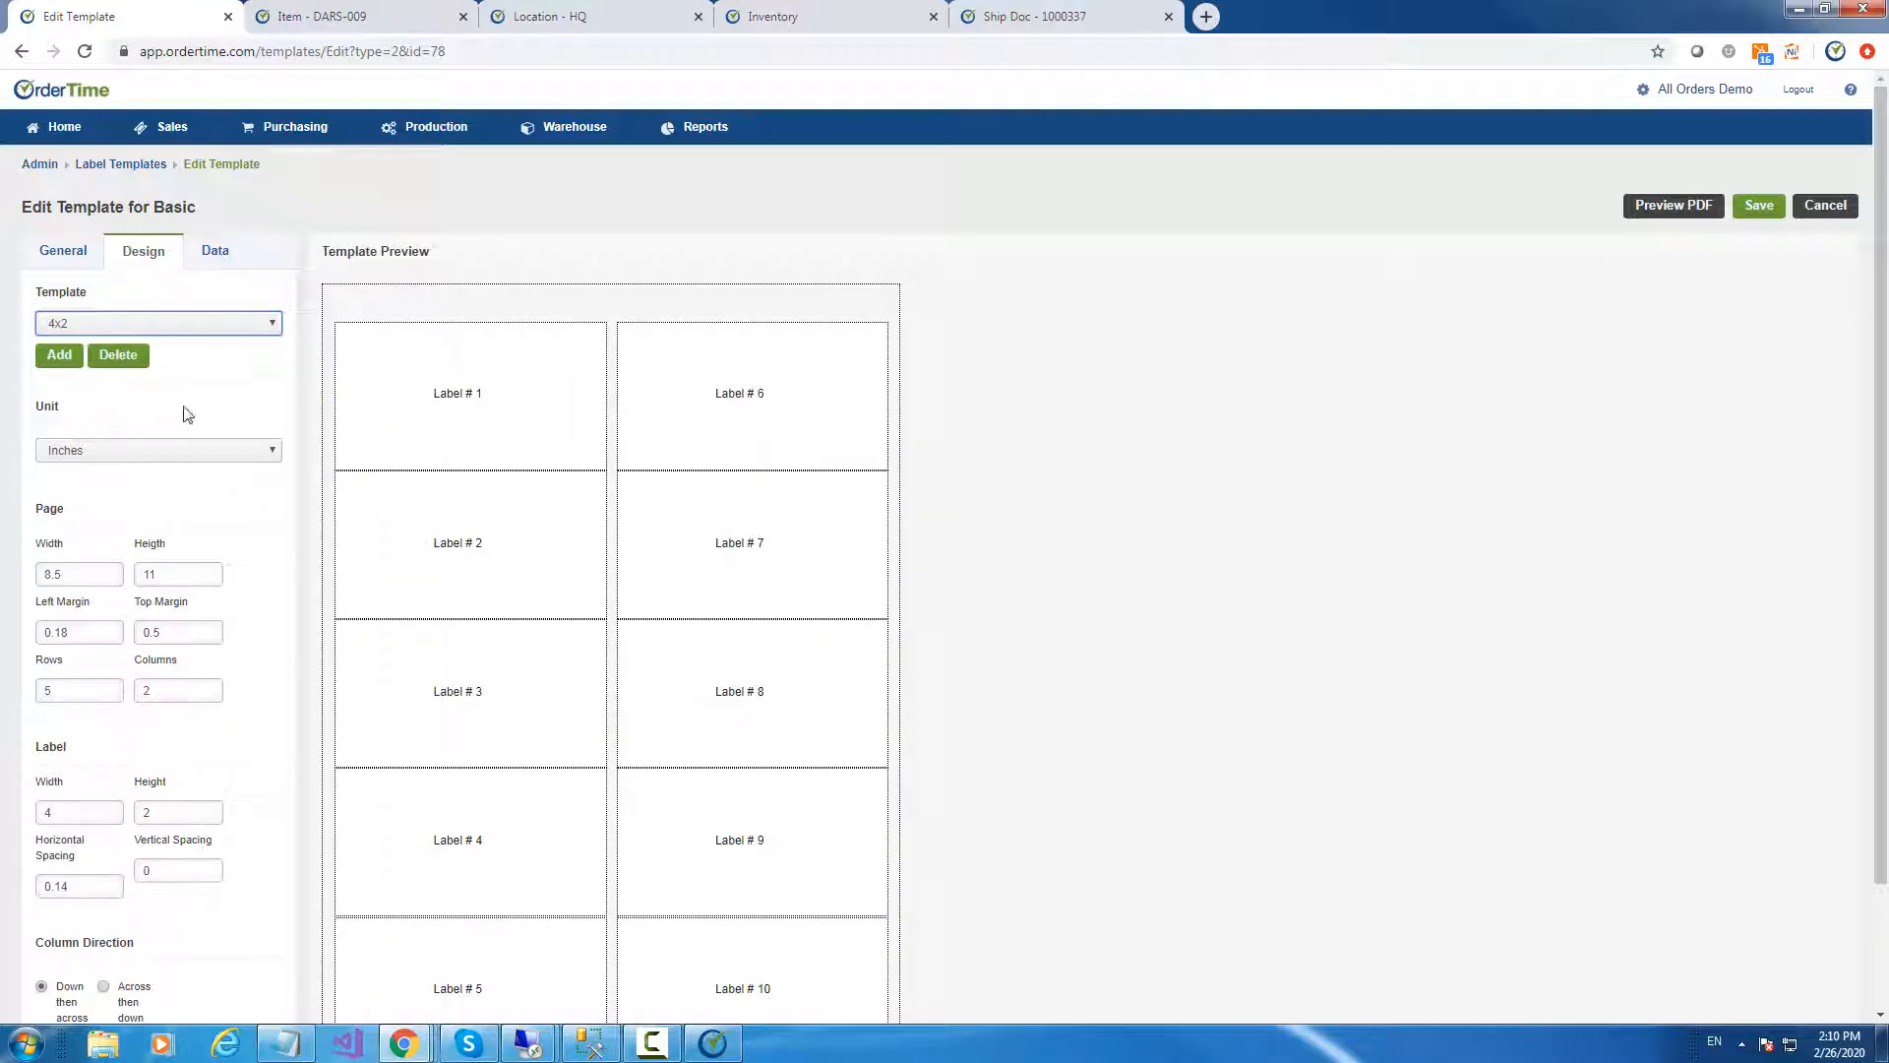
{"action": "scroll", "coordinate": [187, 489], "scroll_direction": "down", "scroll_amount": 1}
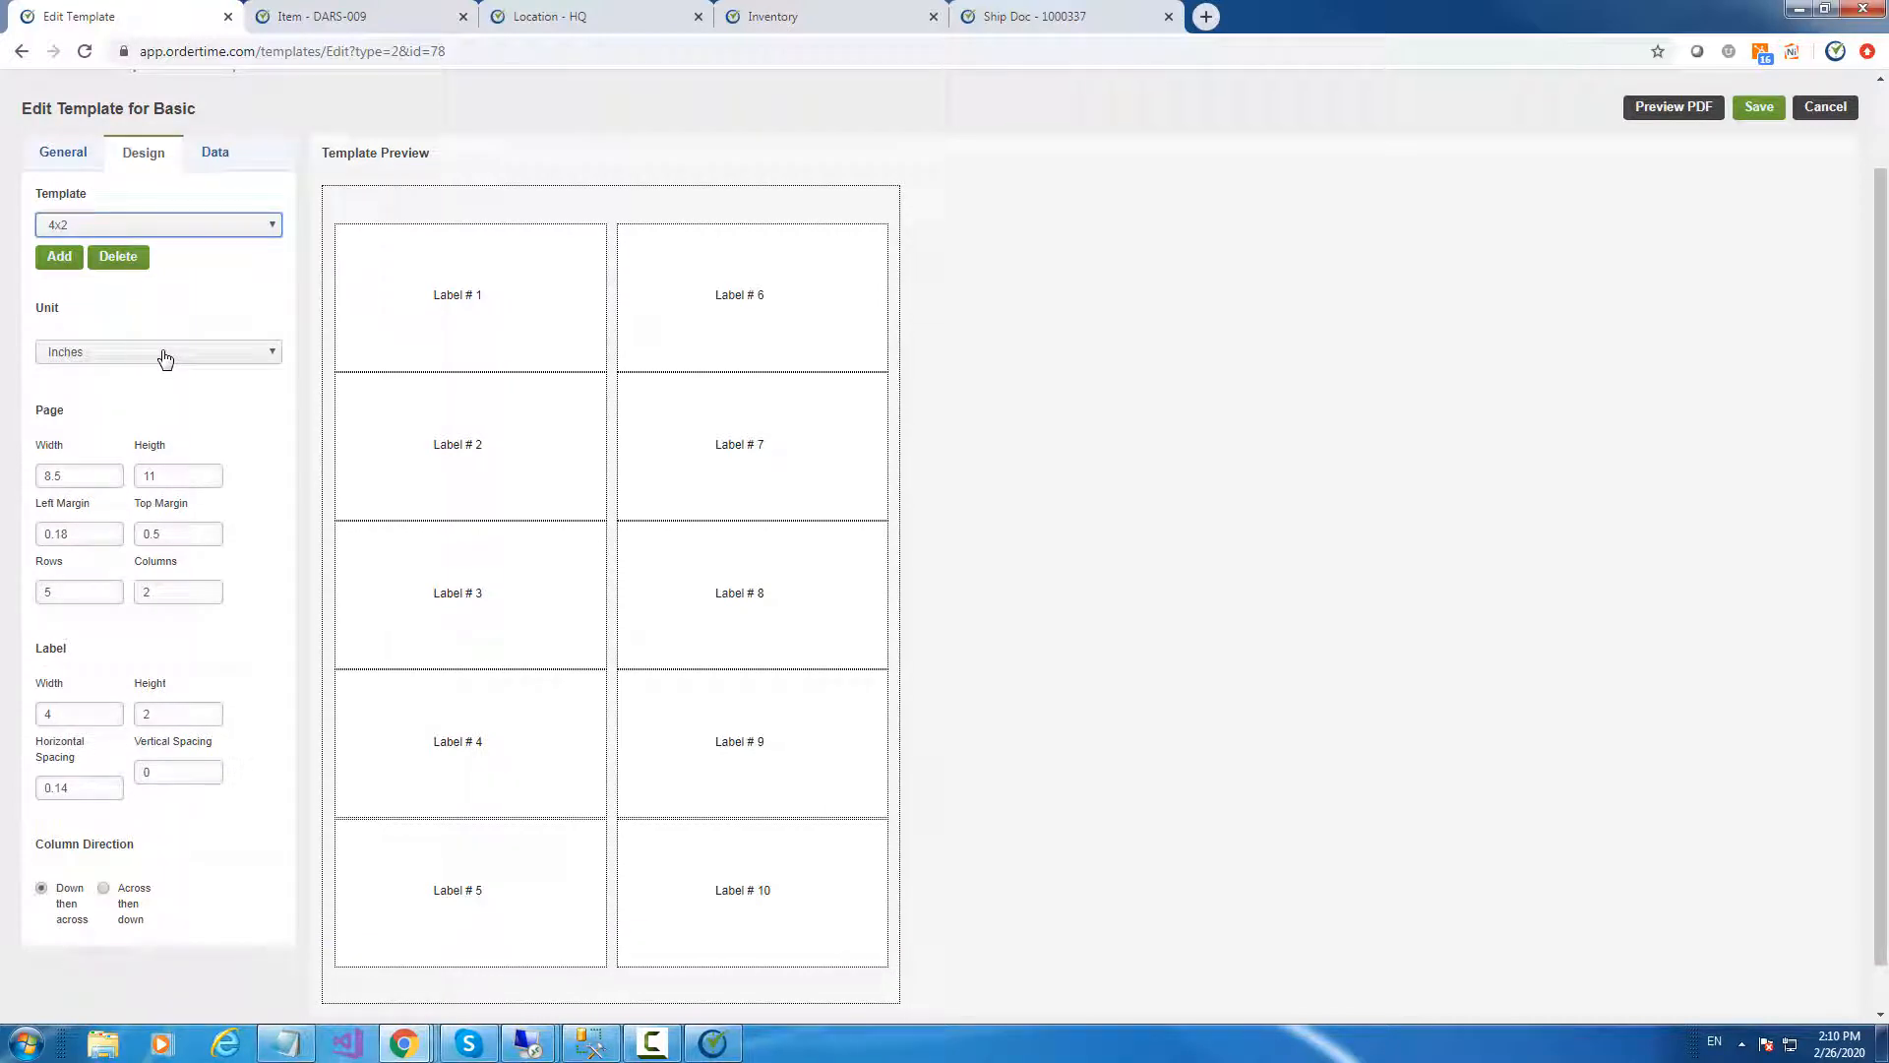
{"action": "left_click", "coordinate": [146, 354]}
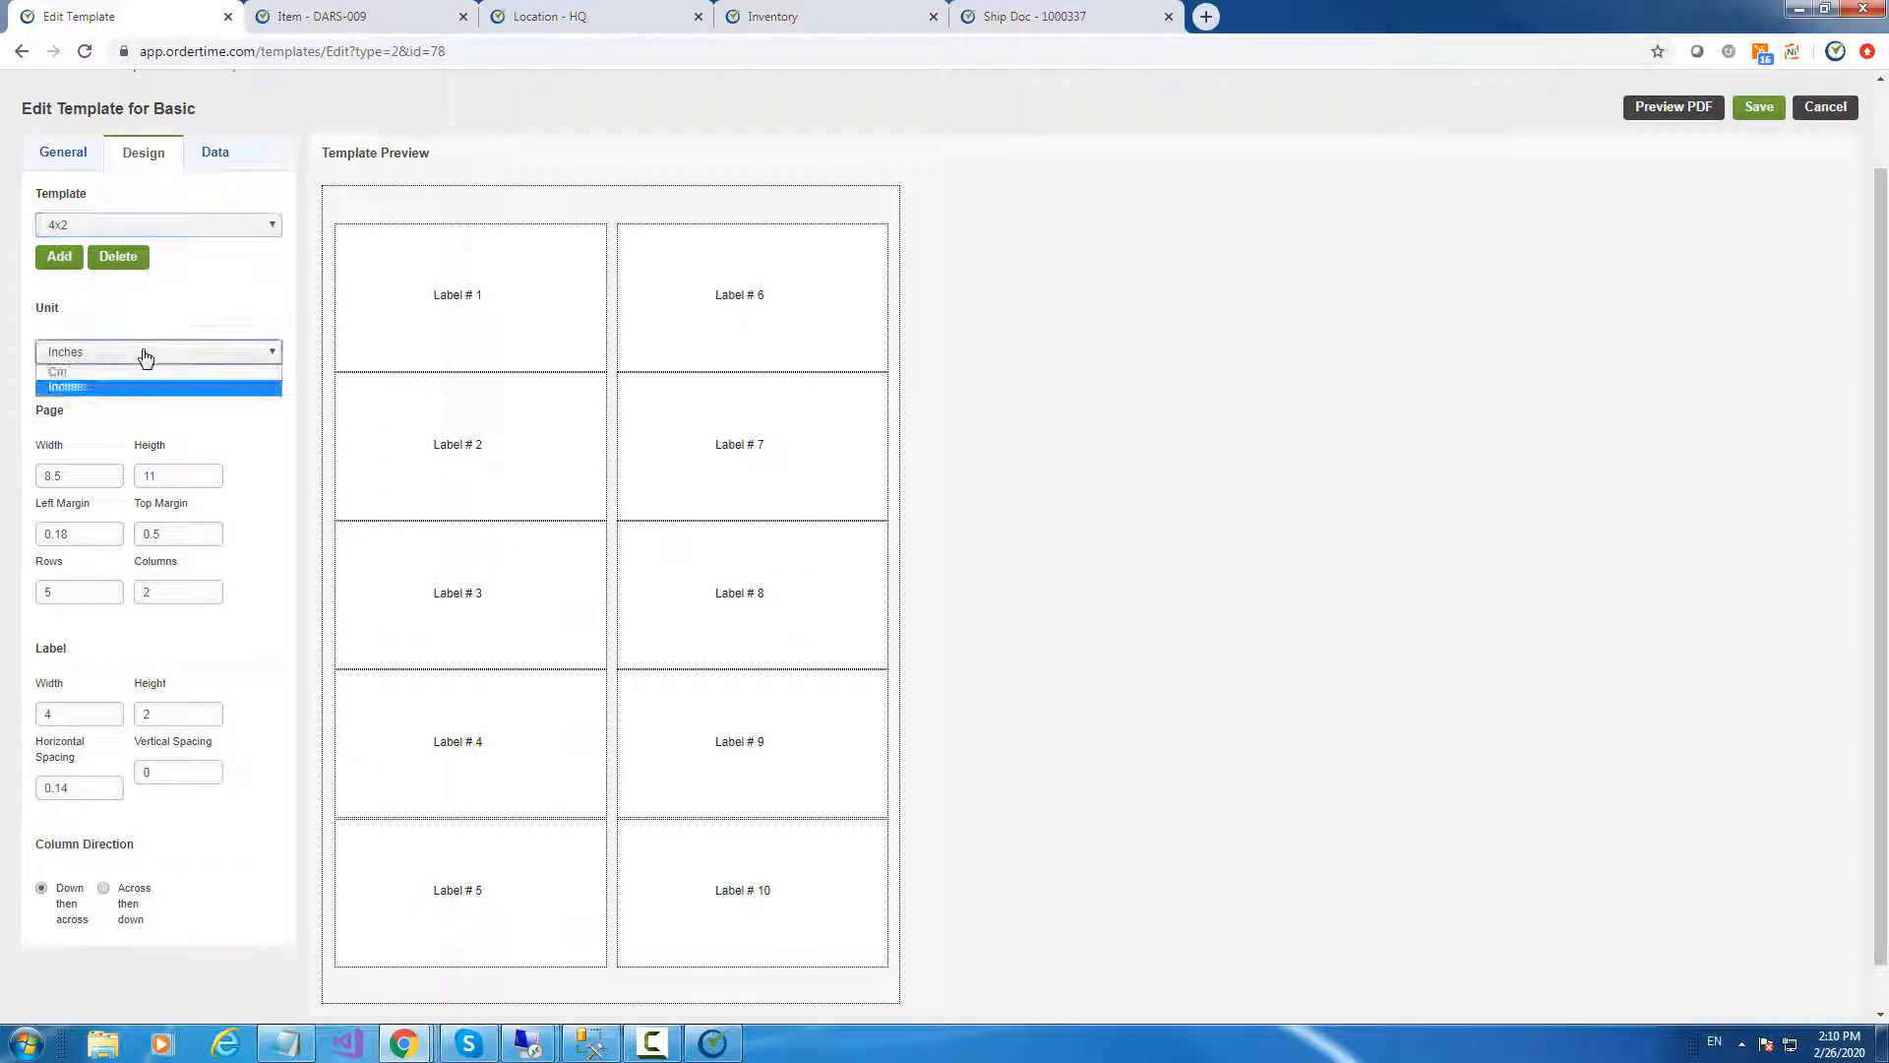
{"action": "left_click", "coordinate": [145, 354]}
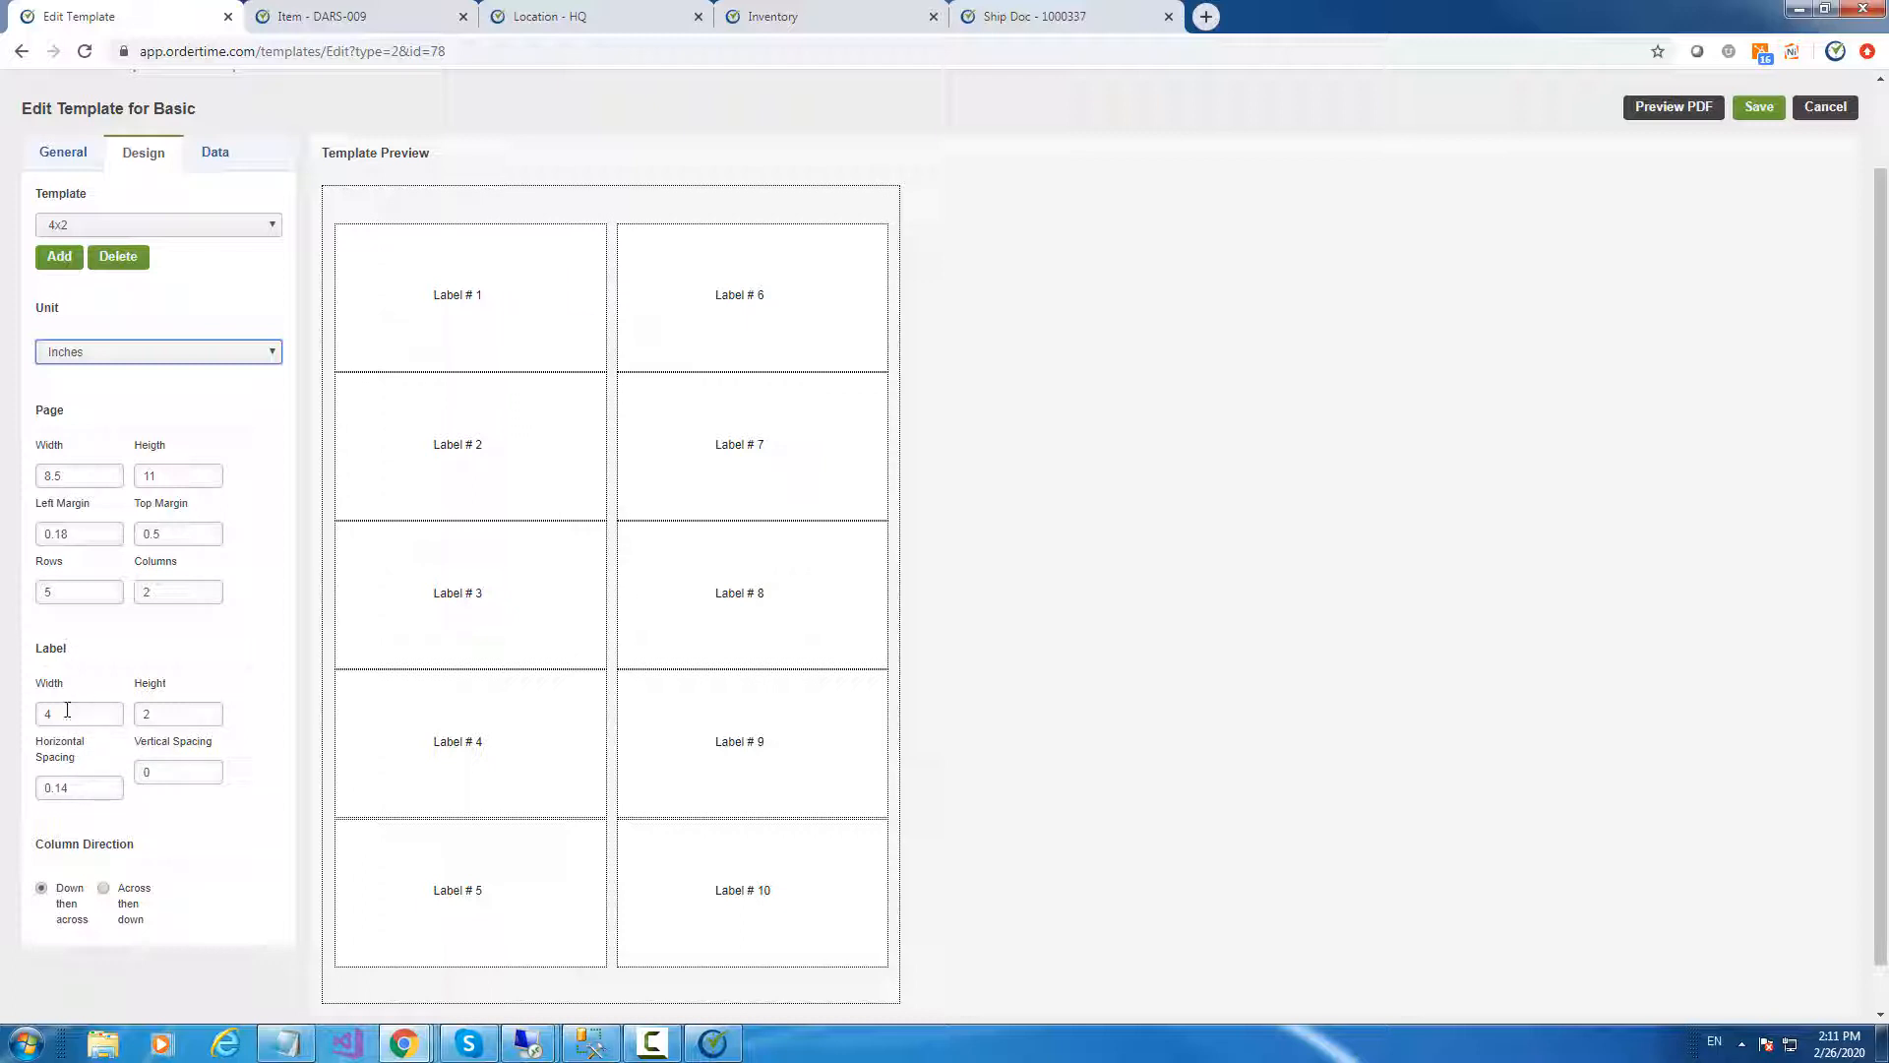
{"action": "left_click", "coordinate": [86, 787]}
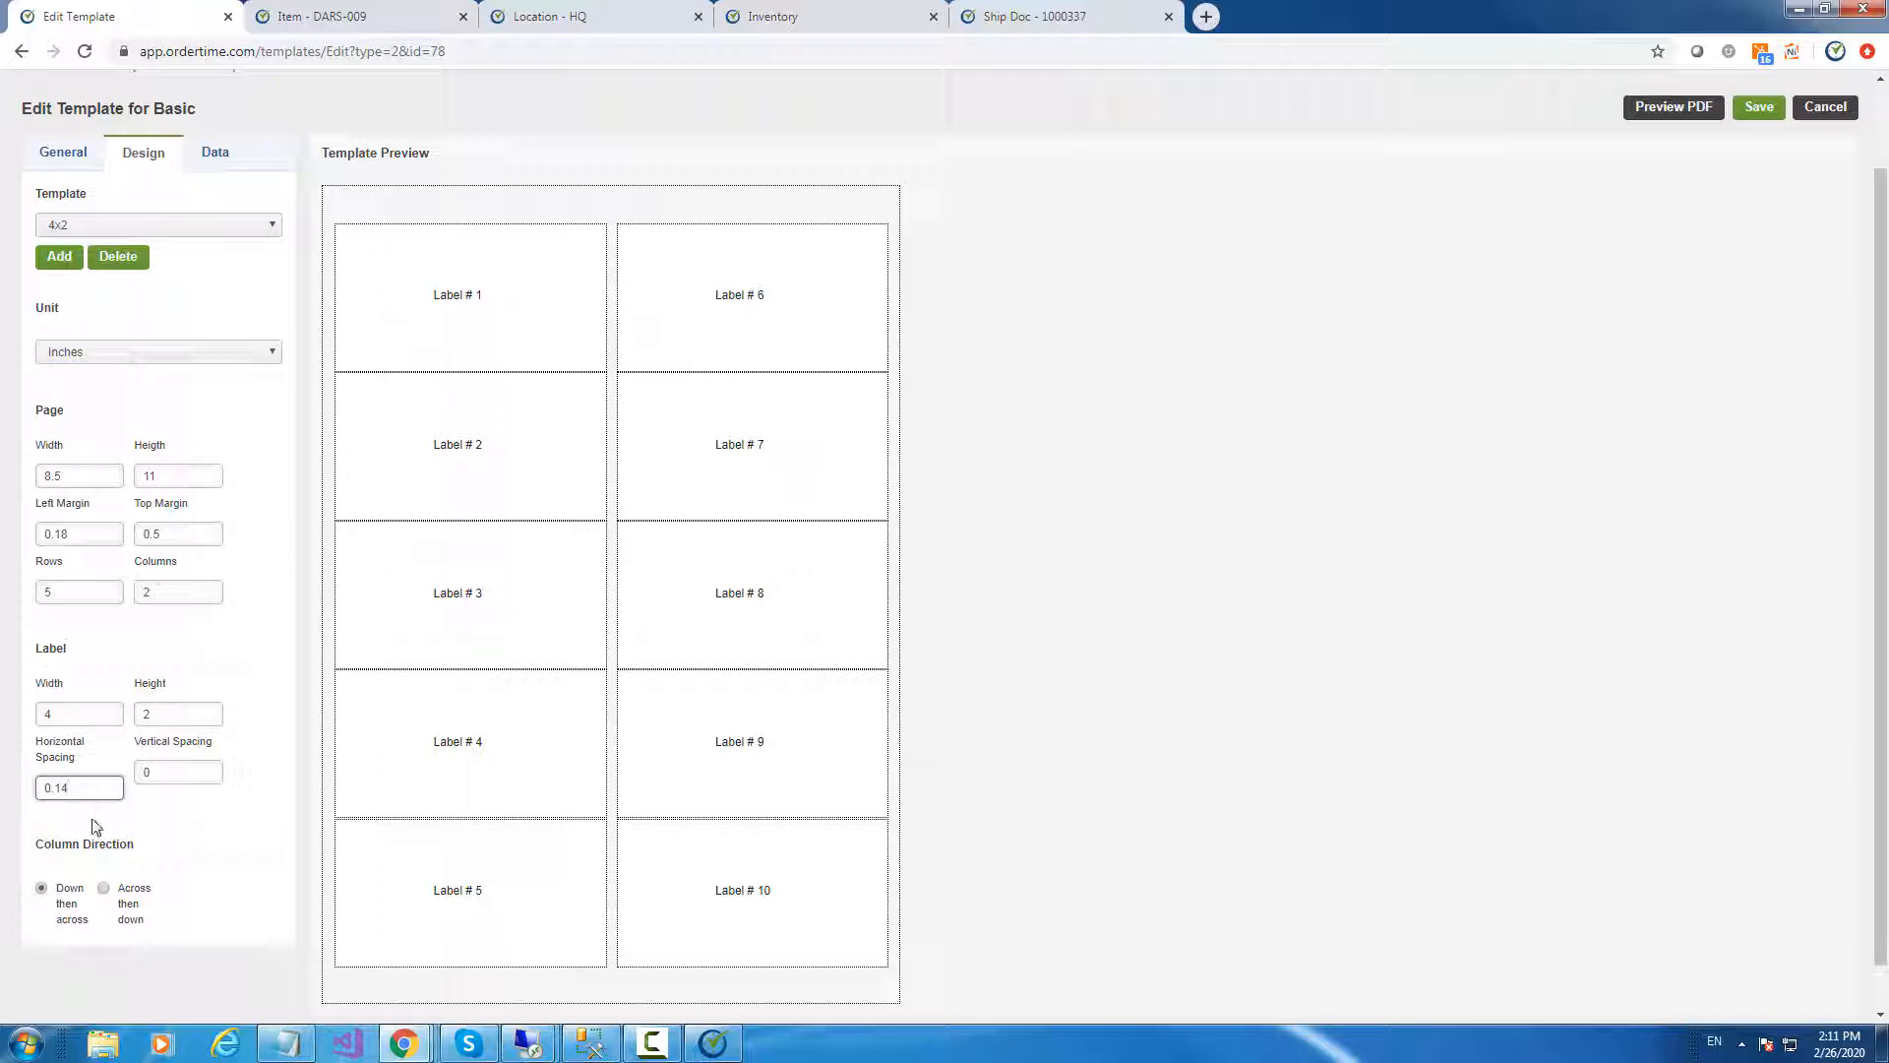
{"action": "left_click", "coordinate": [574, 323]}
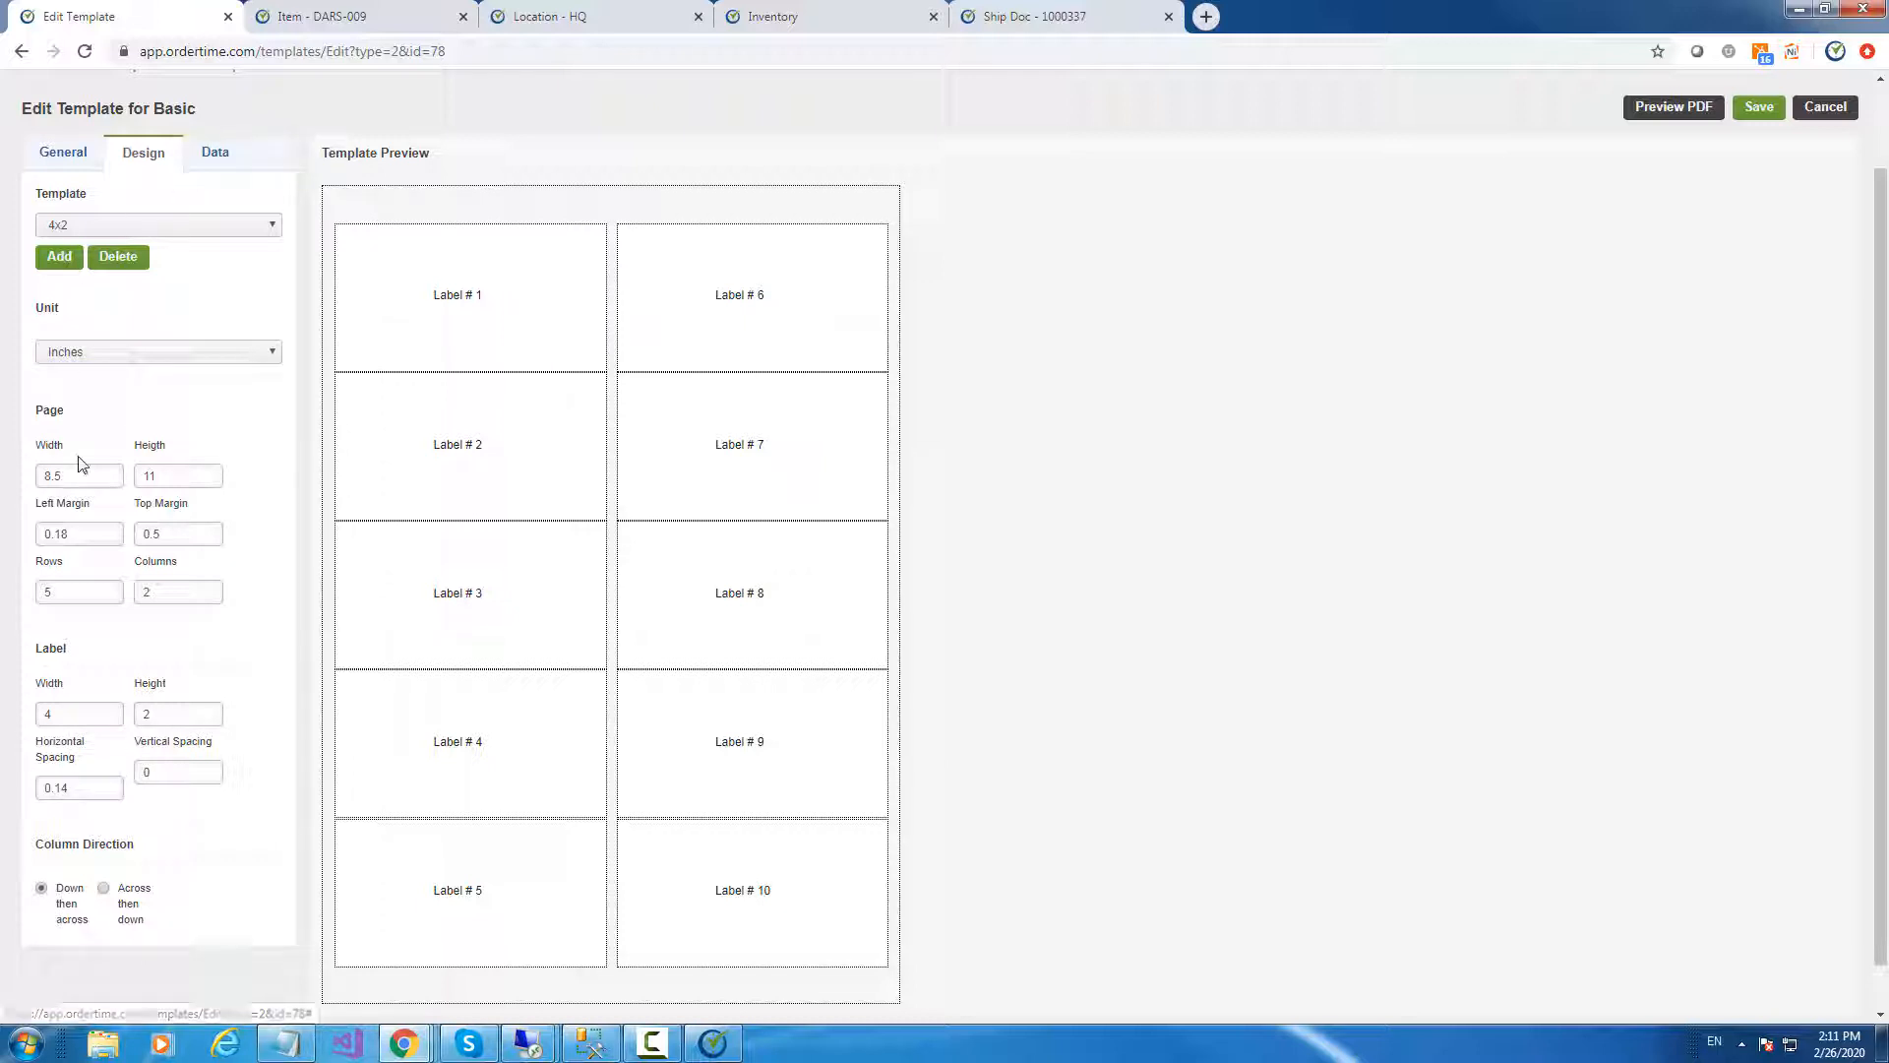
Switch the Basic template's label stock to Avery 8164
{"action": "left_click", "coordinate": [215, 153]}
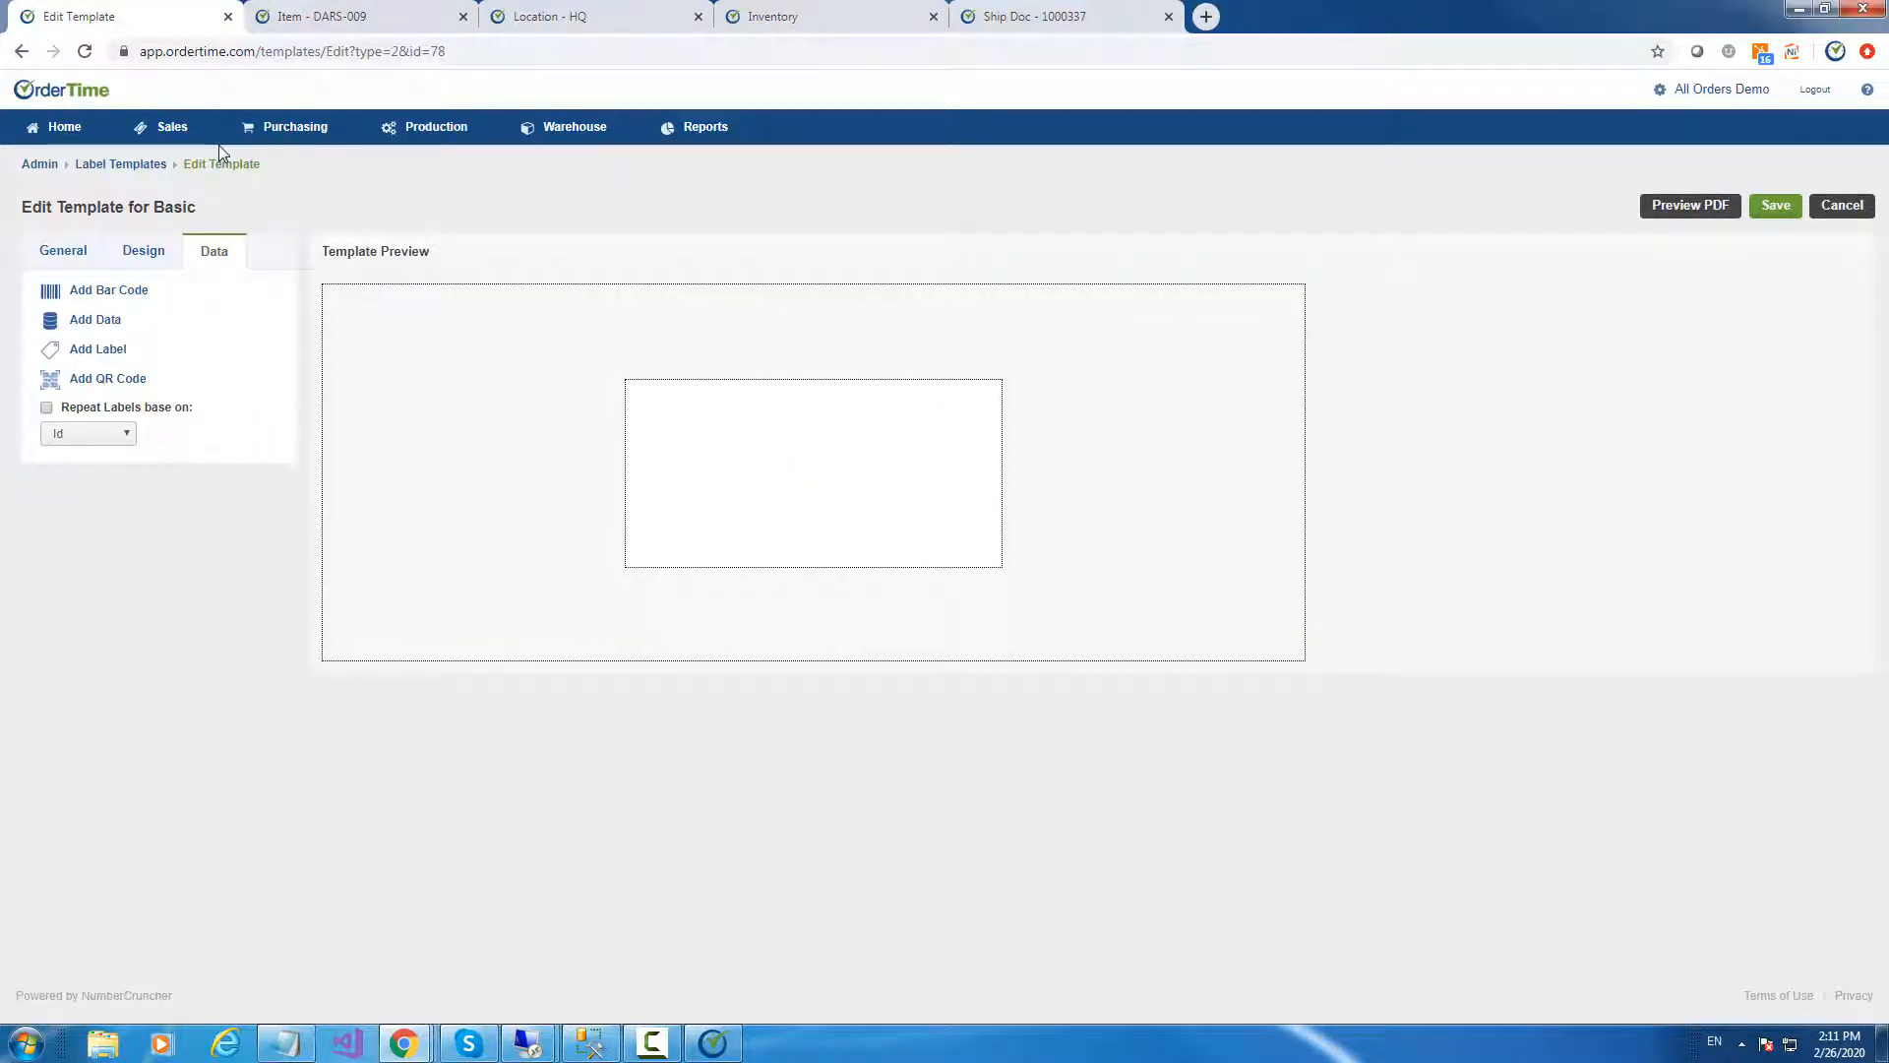
{"action": "left_click", "coordinate": [142, 251]}
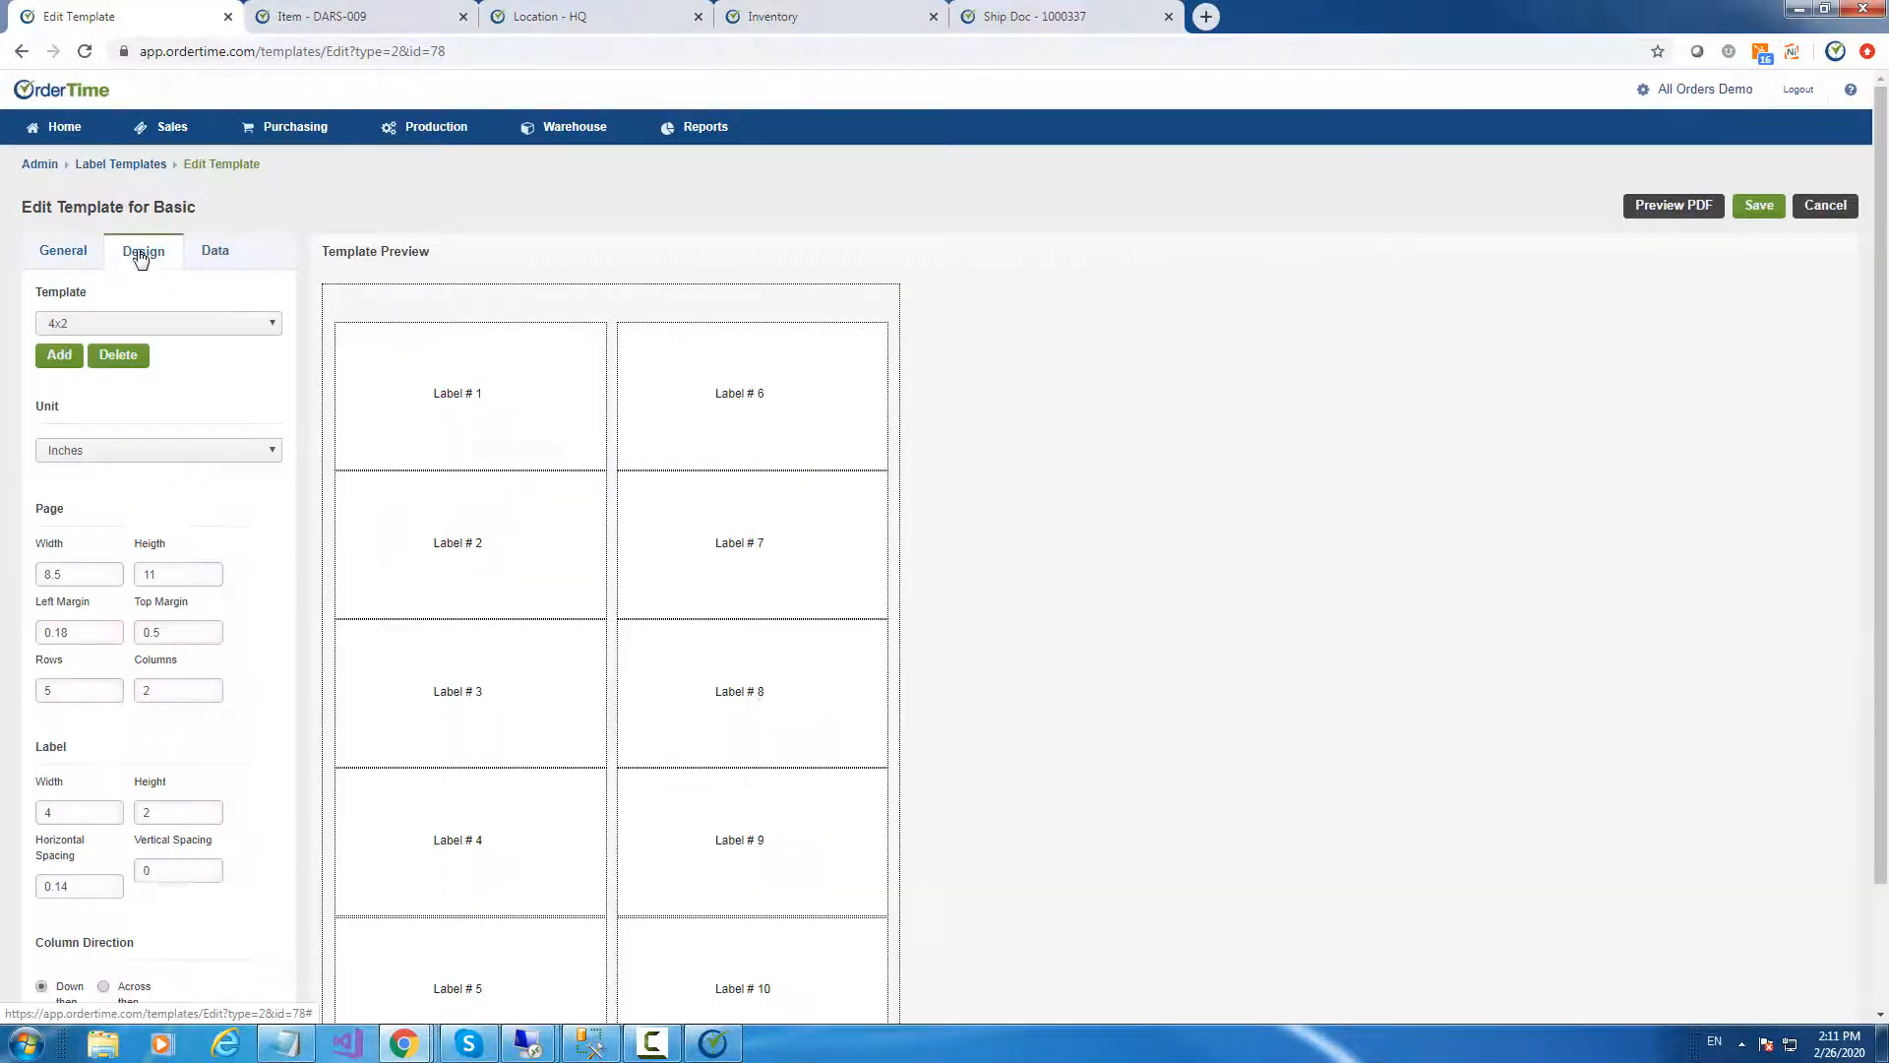
{"action": "left_click", "coordinate": [117, 327]}
{"action": "left_click", "coordinate": [102, 340]}
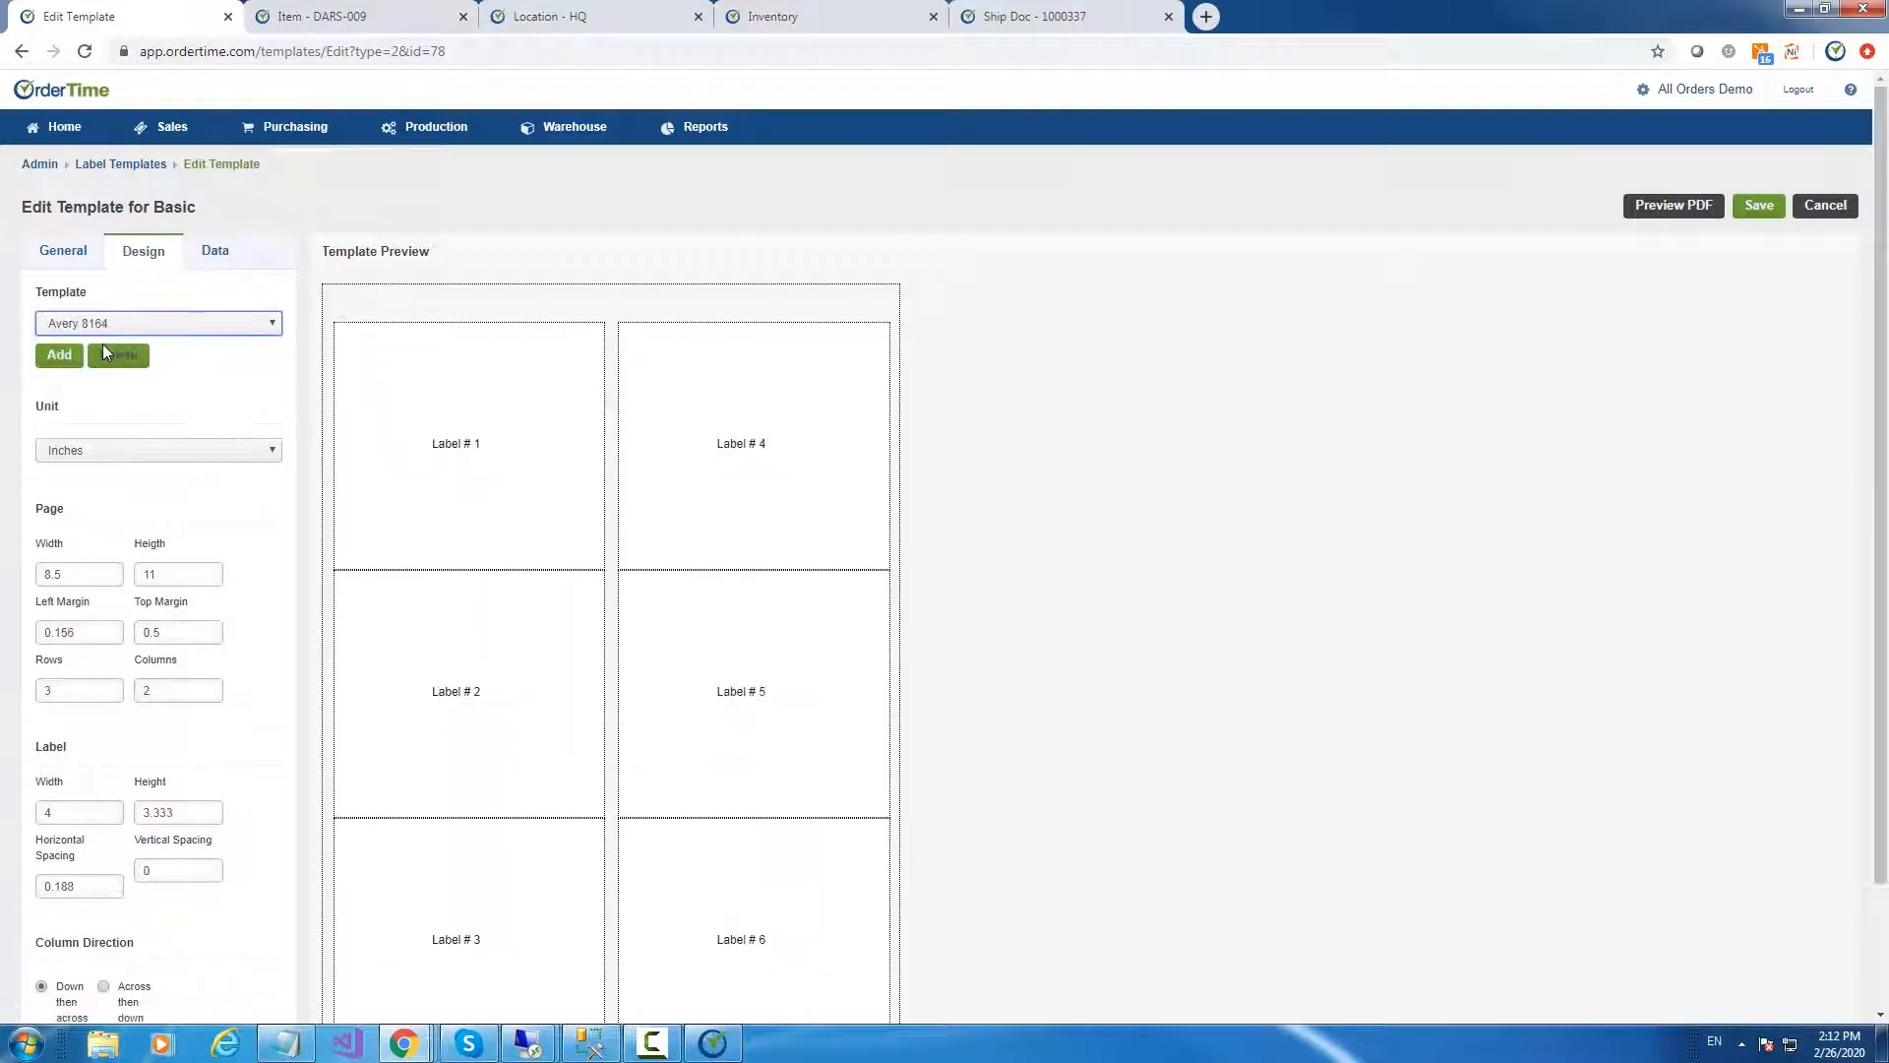
Preview the label sheet as a PDF from the Data tab, then close the preview
{"action": "left_click", "coordinate": [220, 260]}
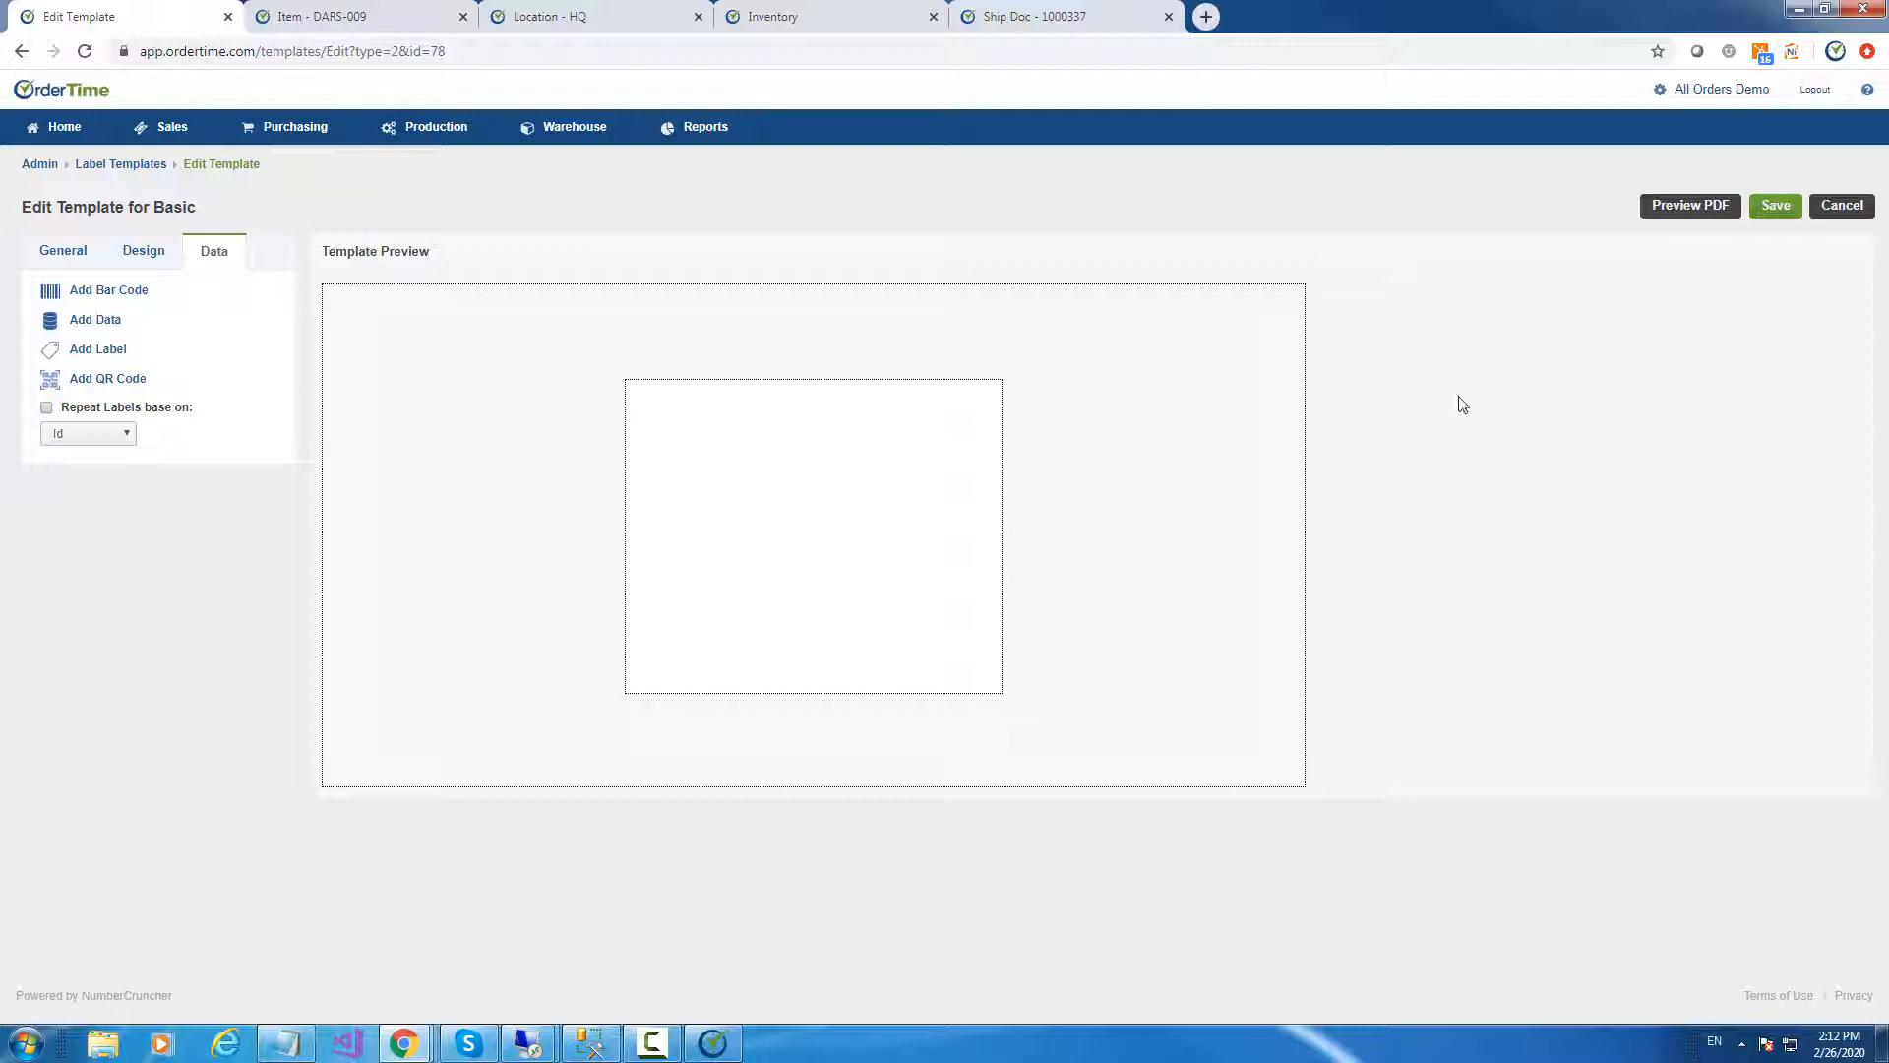
{"action": "left_click", "coordinate": [1669, 211]}
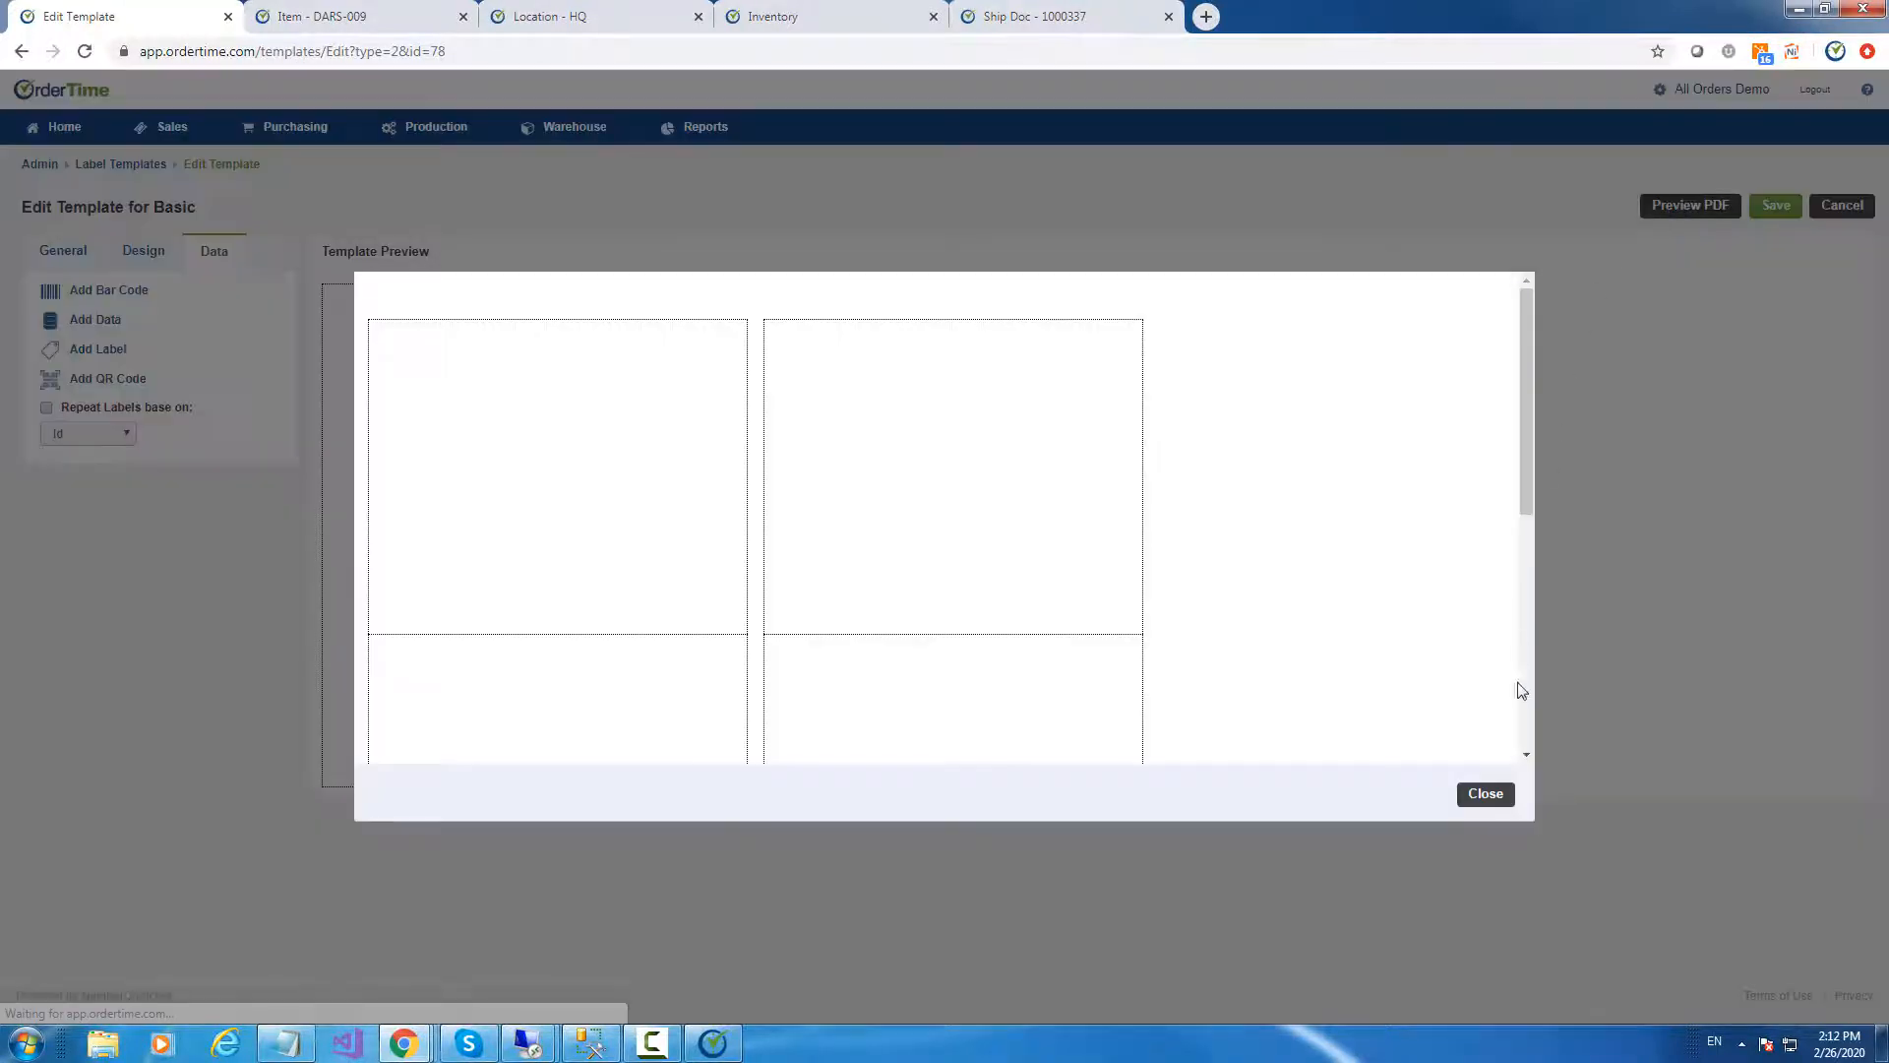
{"action": "left_click", "coordinate": [1478, 797]}
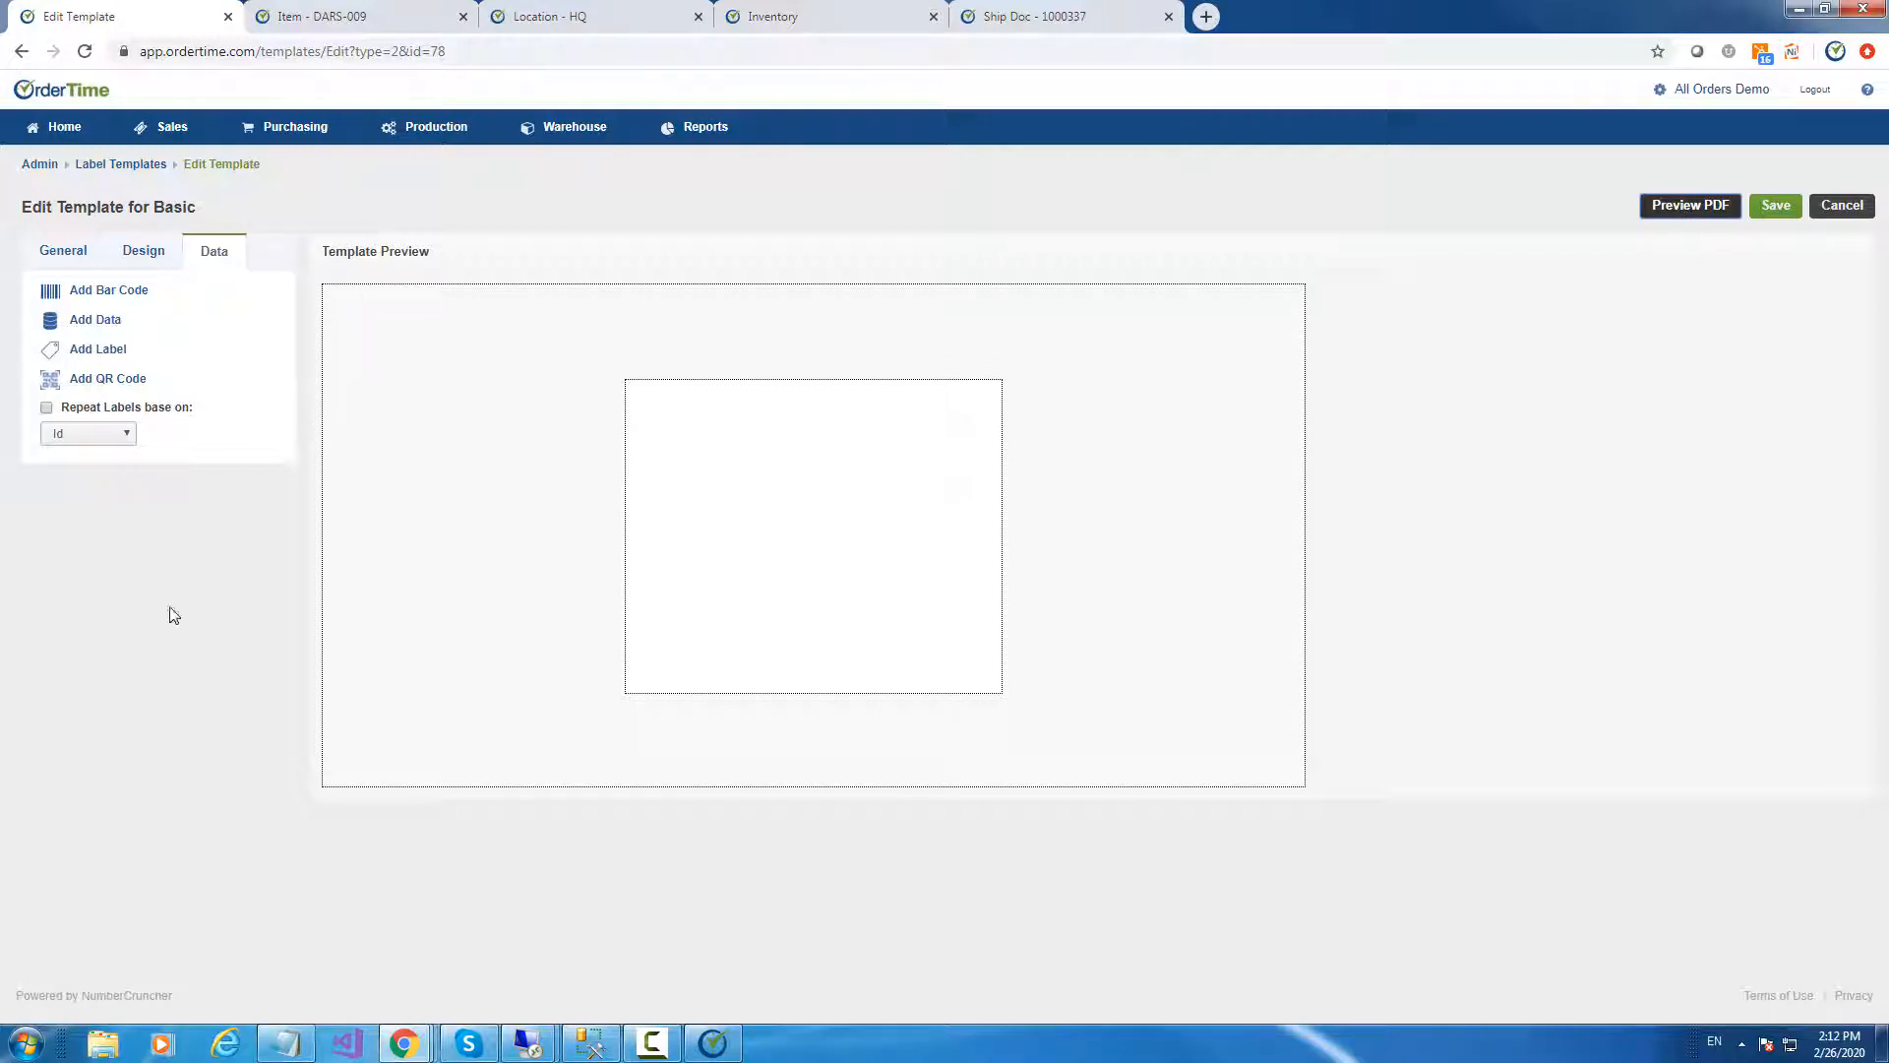
Start a new barcode and confirm Item as its record type
{"action": "left_click", "coordinate": [96, 291]}
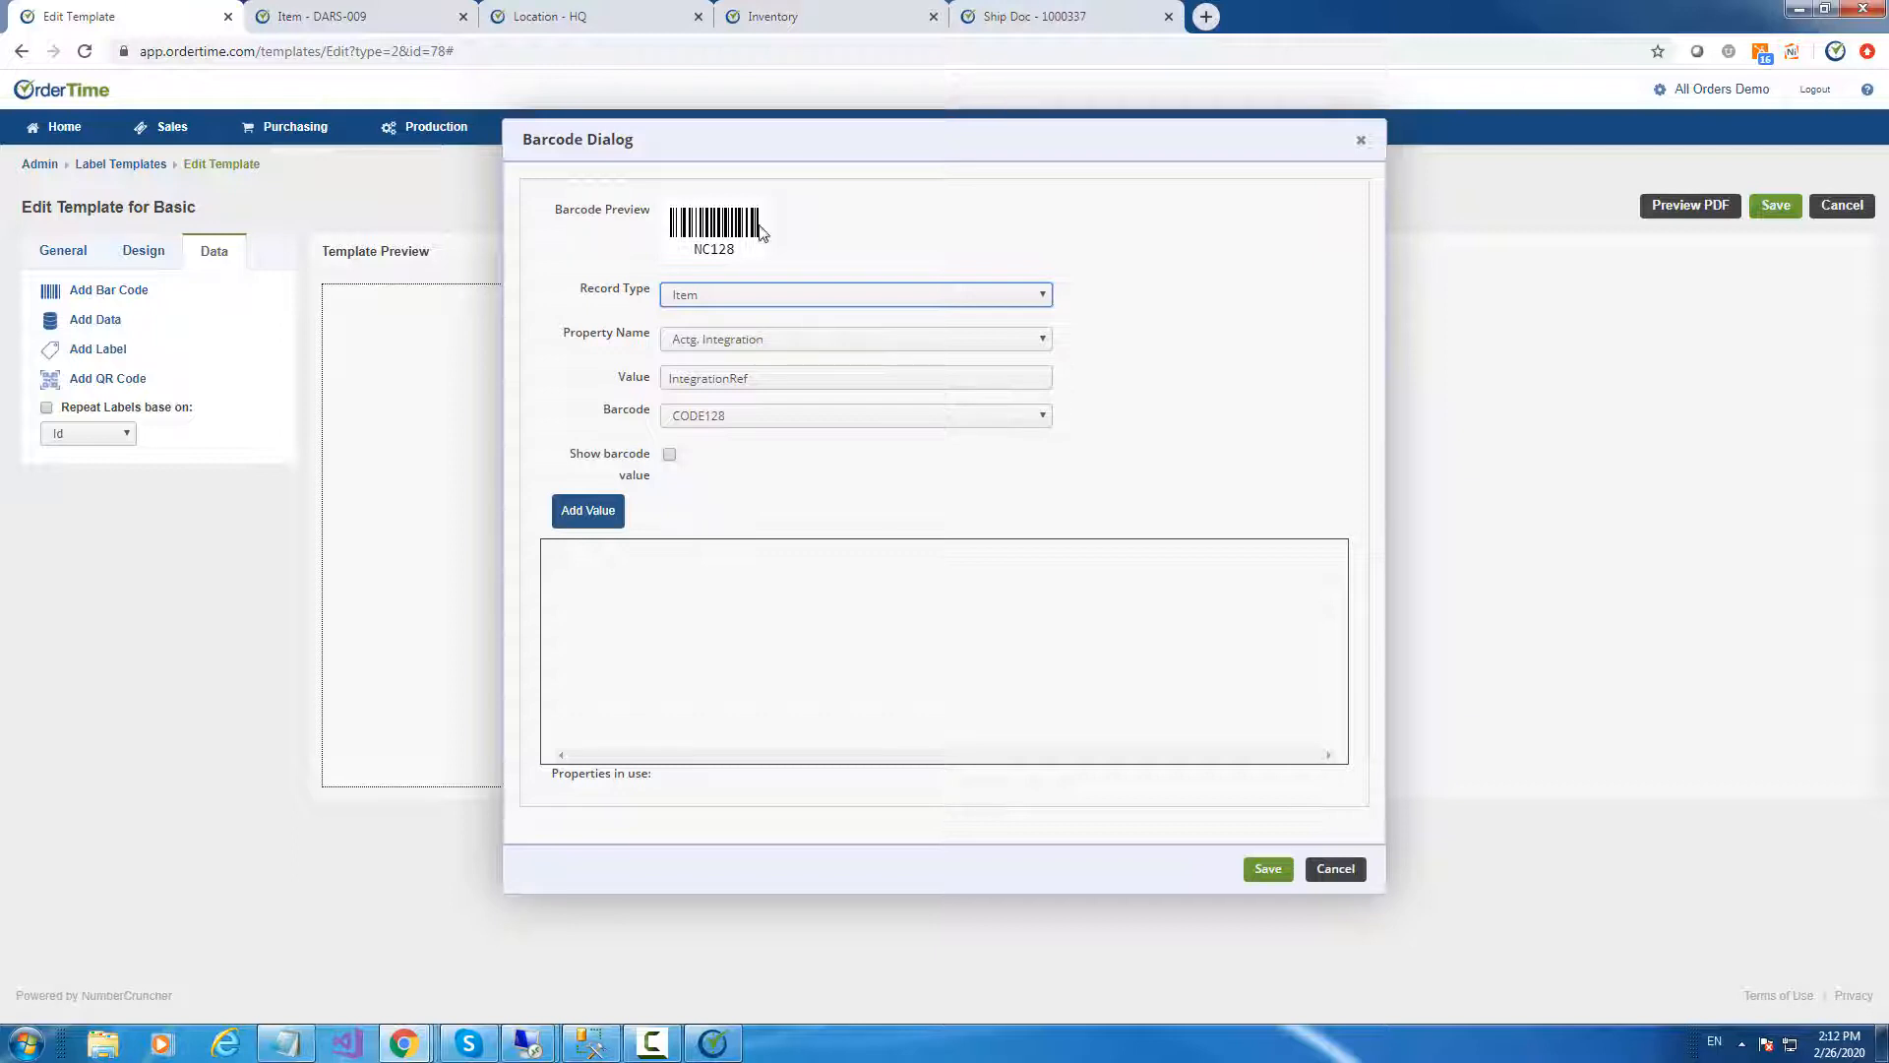
{"action": "left_click", "coordinate": [776, 305]}
{"action": "left_click", "coordinate": [776, 305]}
{"action": "left_click", "coordinate": [776, 305]}
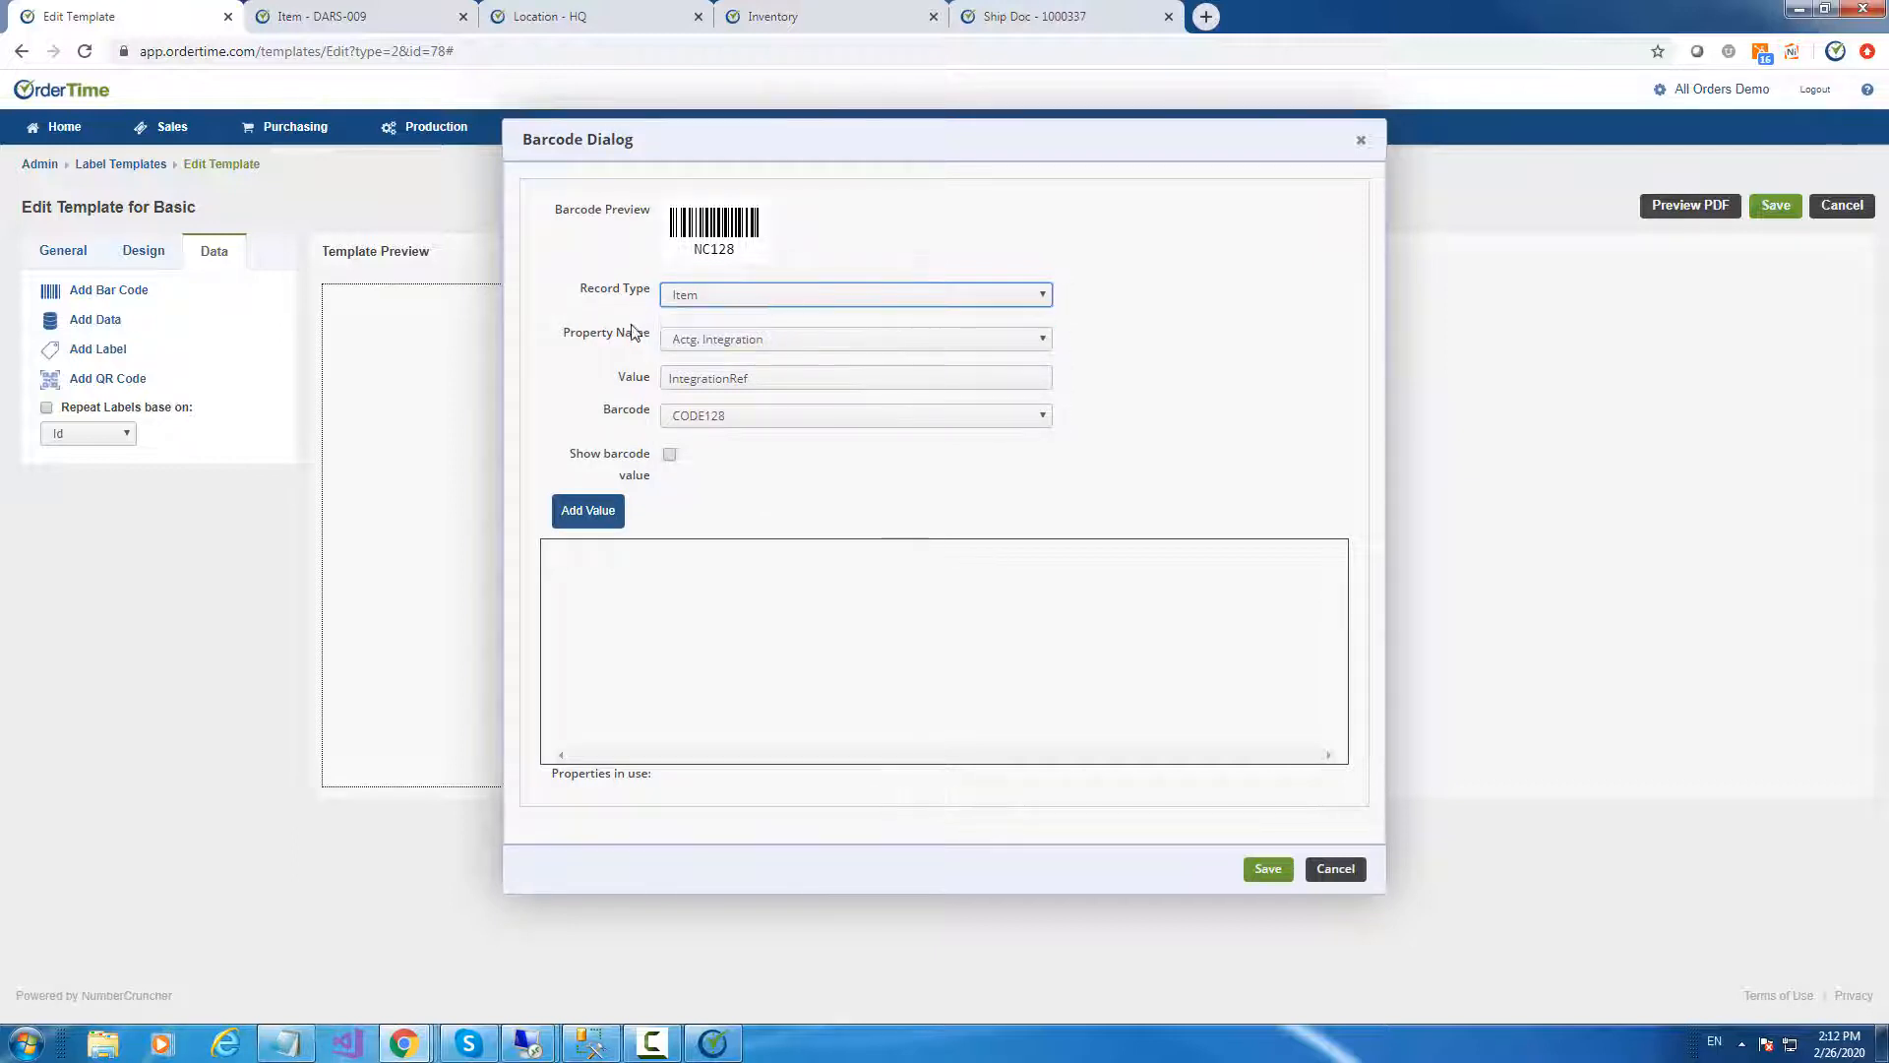
{"action": "left_click", "coordinate": [733, 304]}
{"action": "left_click", "coordinate": [734, 304]}
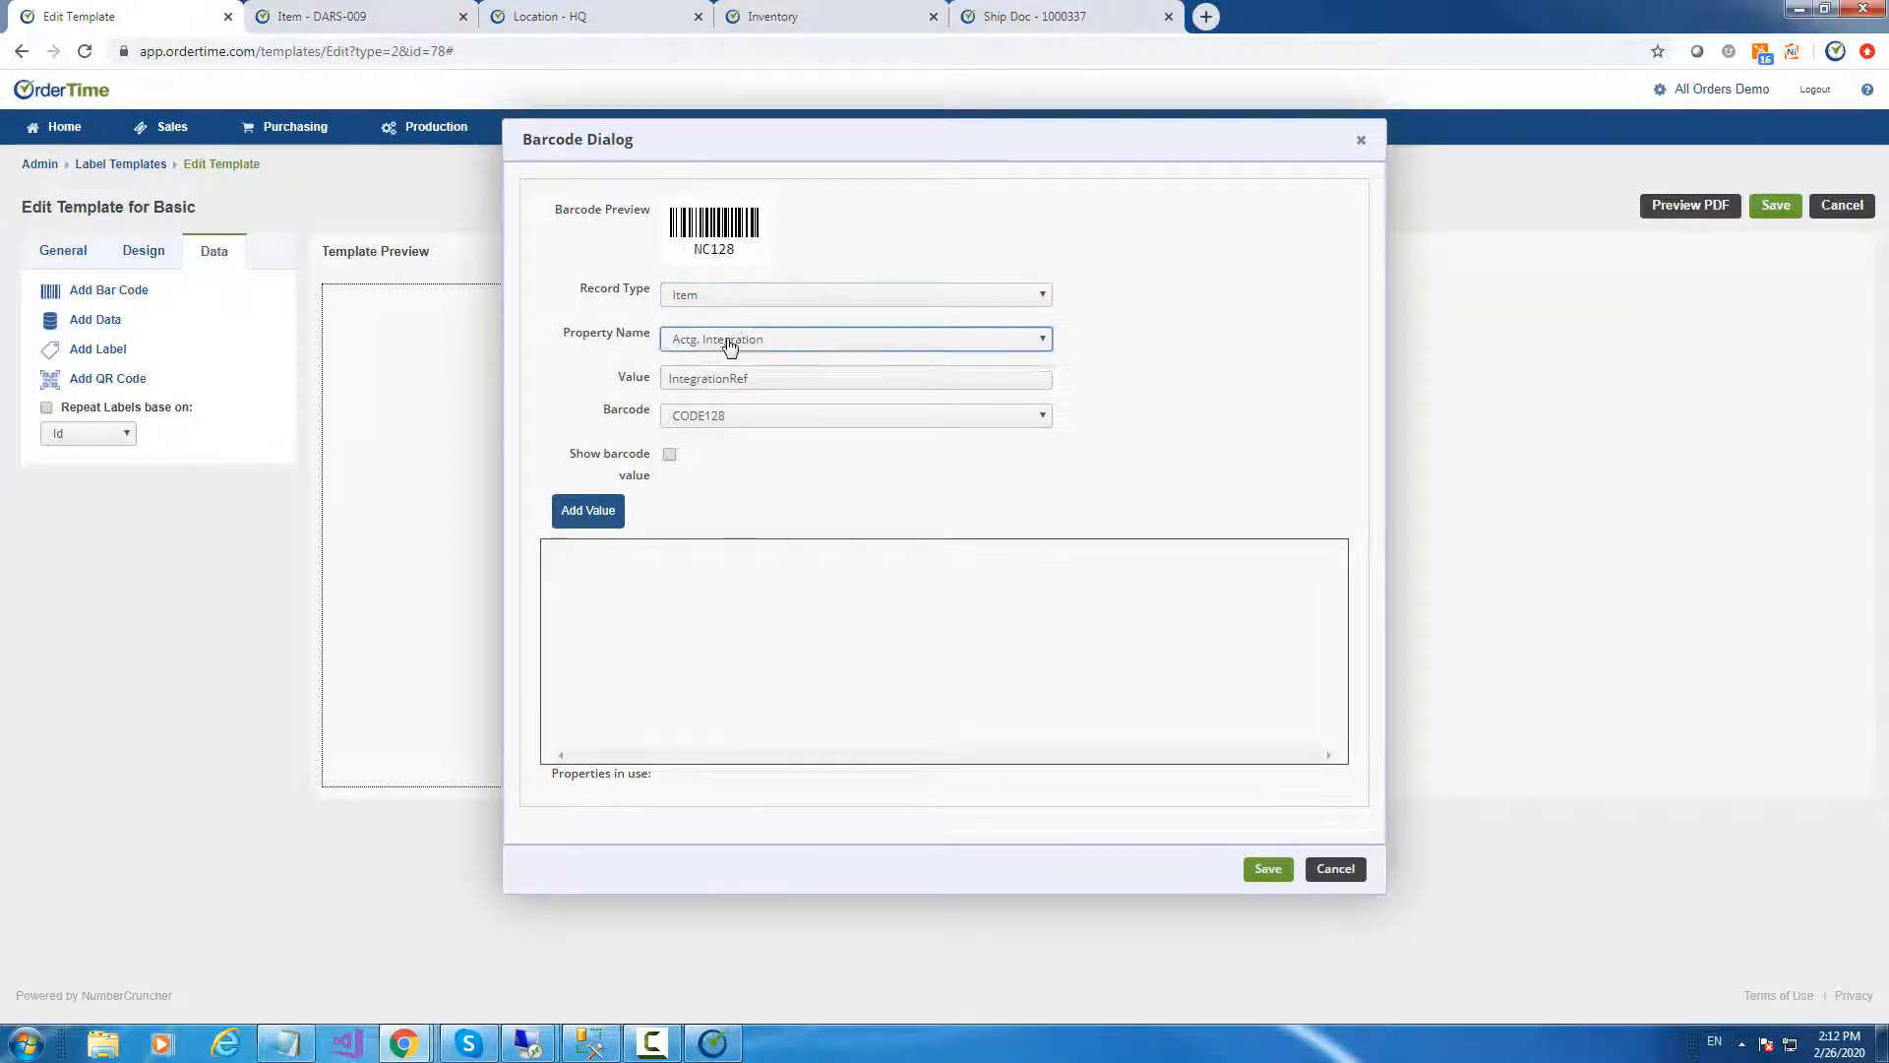
{"action": "left_click", "coordinate": [725, 341]}
{"action": "left_click", "coordinate": [725, 340]}
{"action": "left_click", "coordinate": [728, 298]}
{"action": "left_click", "coordinate": [728, 298]}
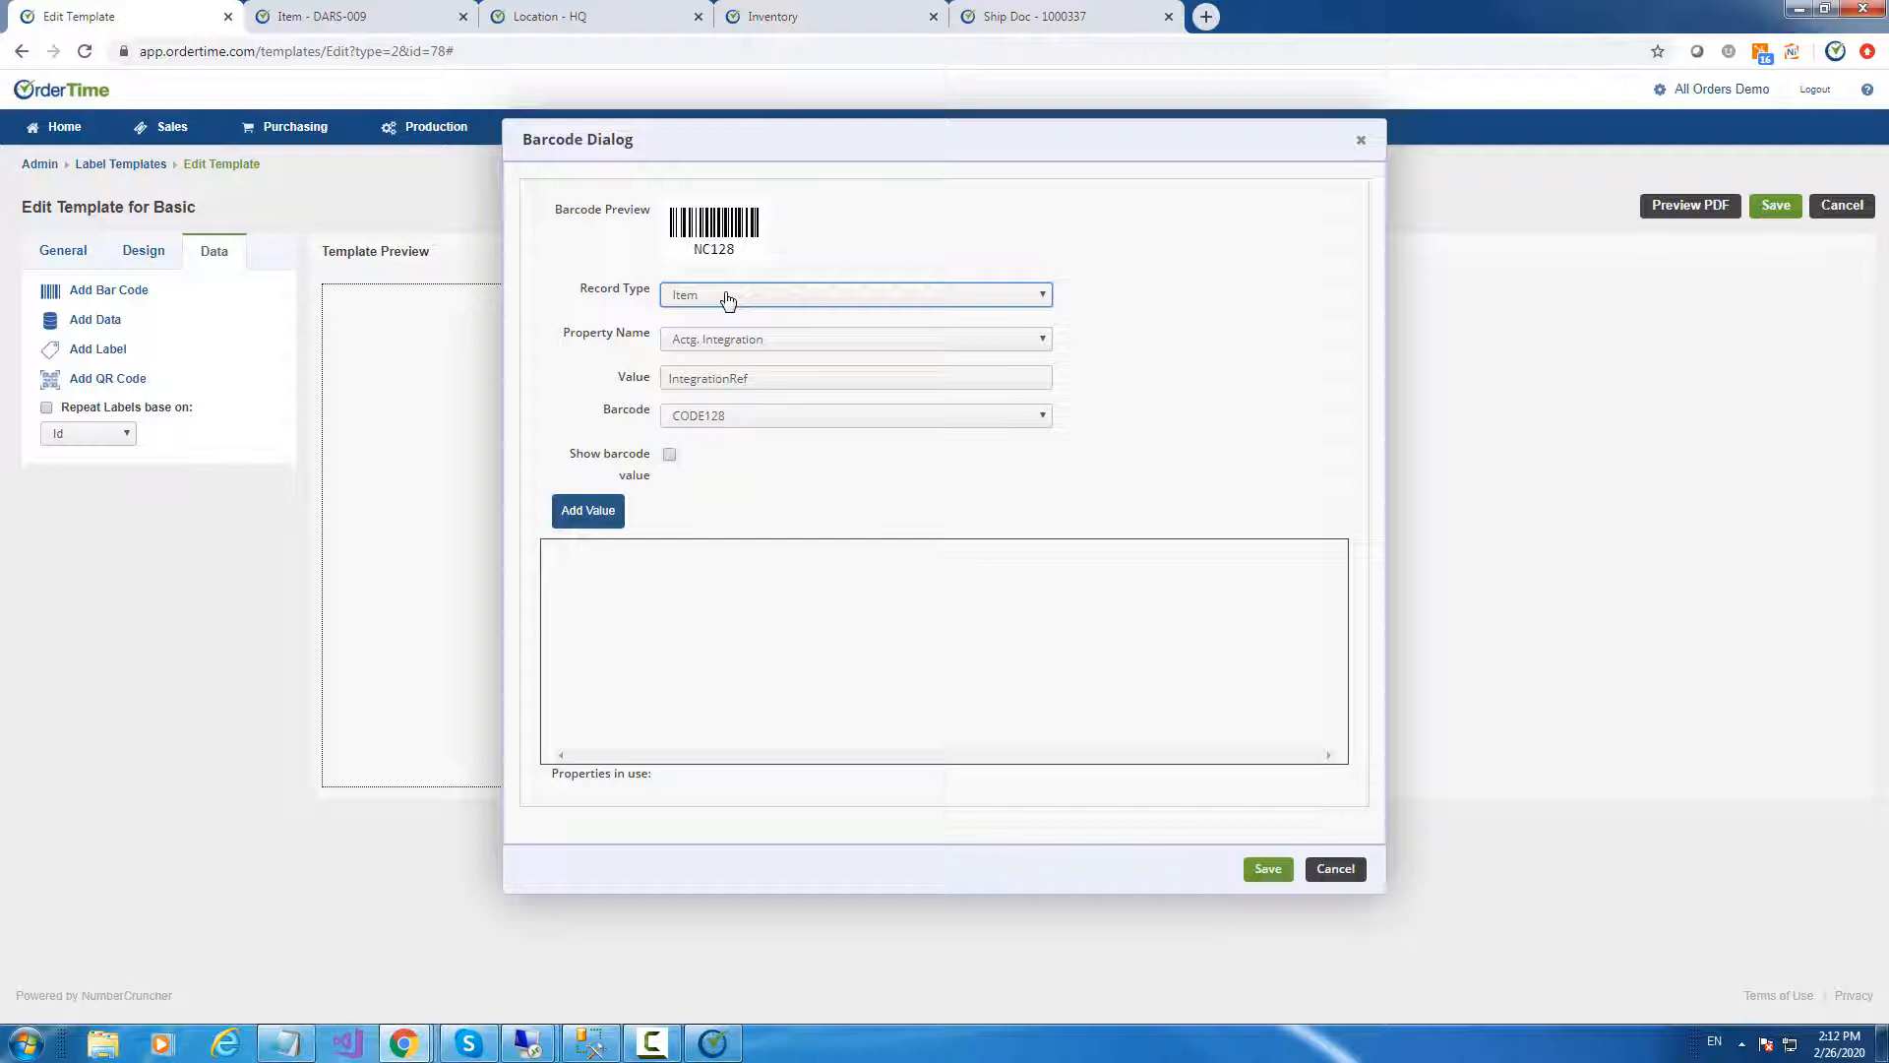
Pick the Name / Number property and drag it into the barcode value
{"action": "left_click", "coordinate": [736, 340]}
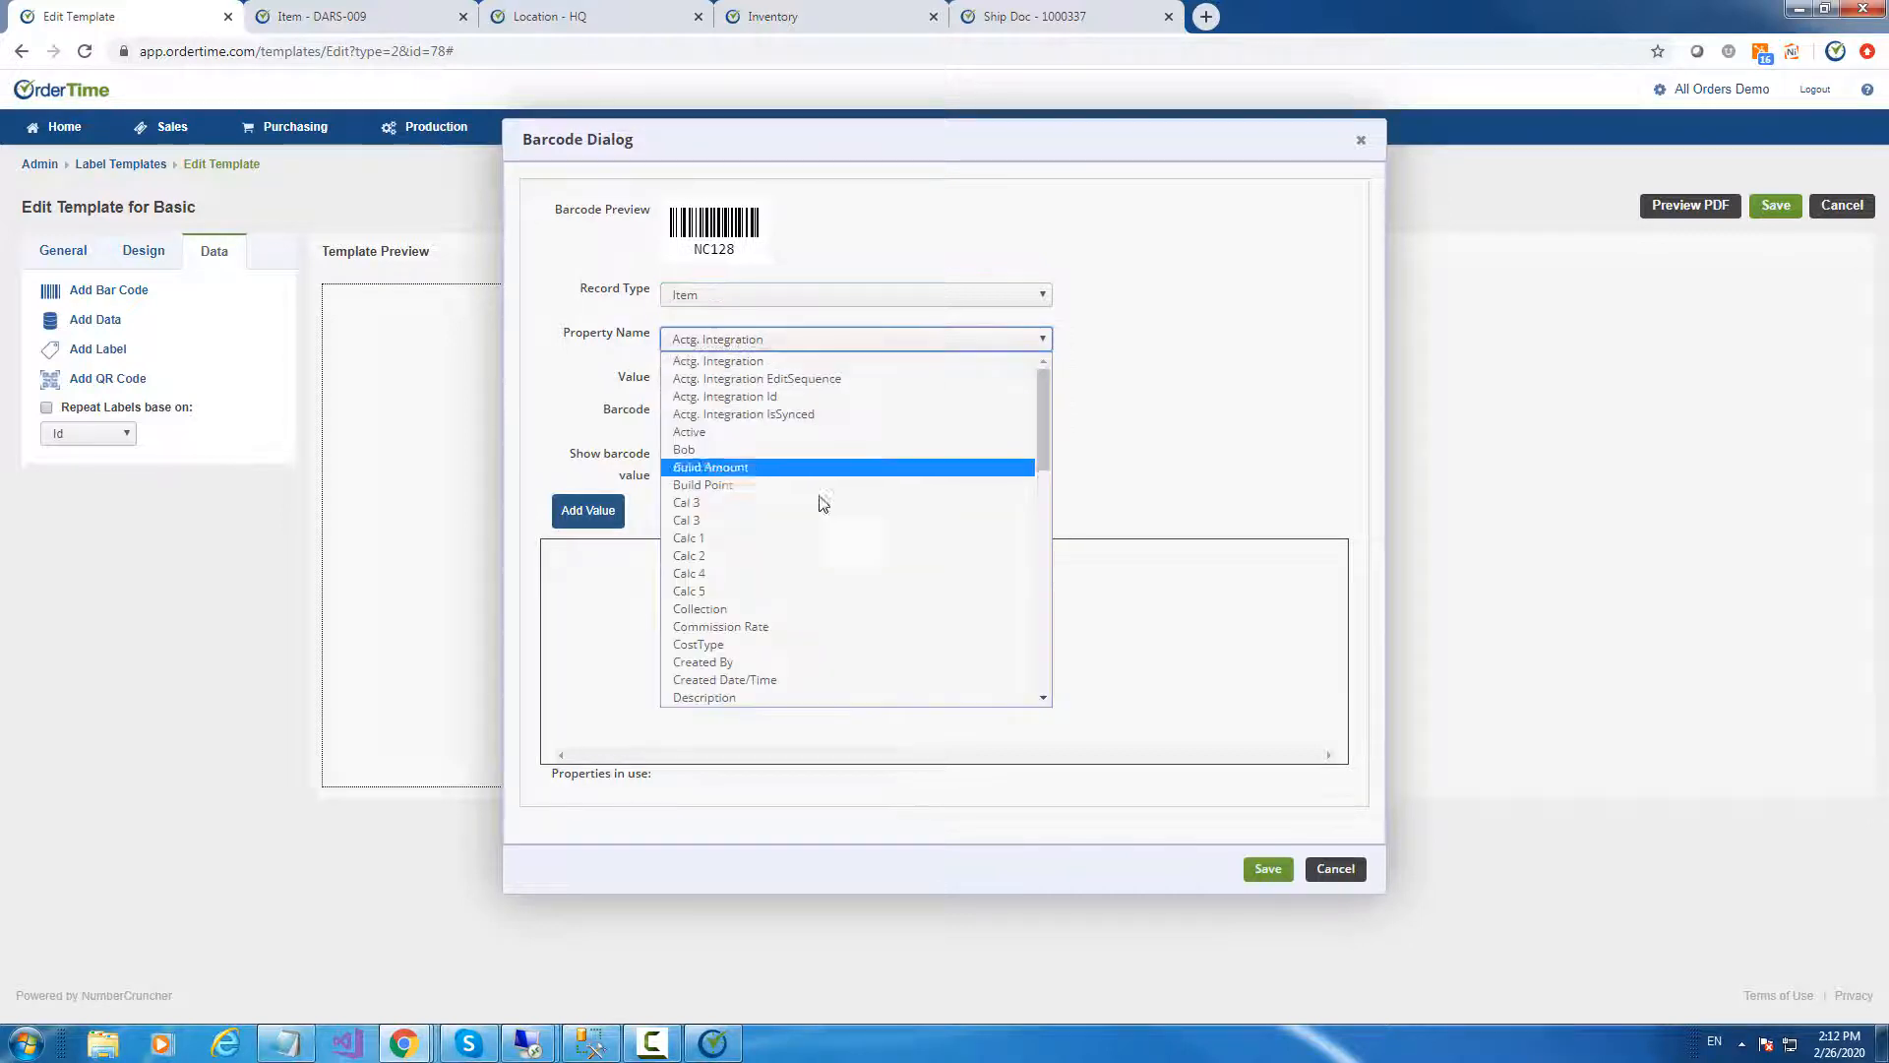
{"action": "scroll", "coordinate": [822, 503], "scroll_direction": "down", "scroll_amount": 15}
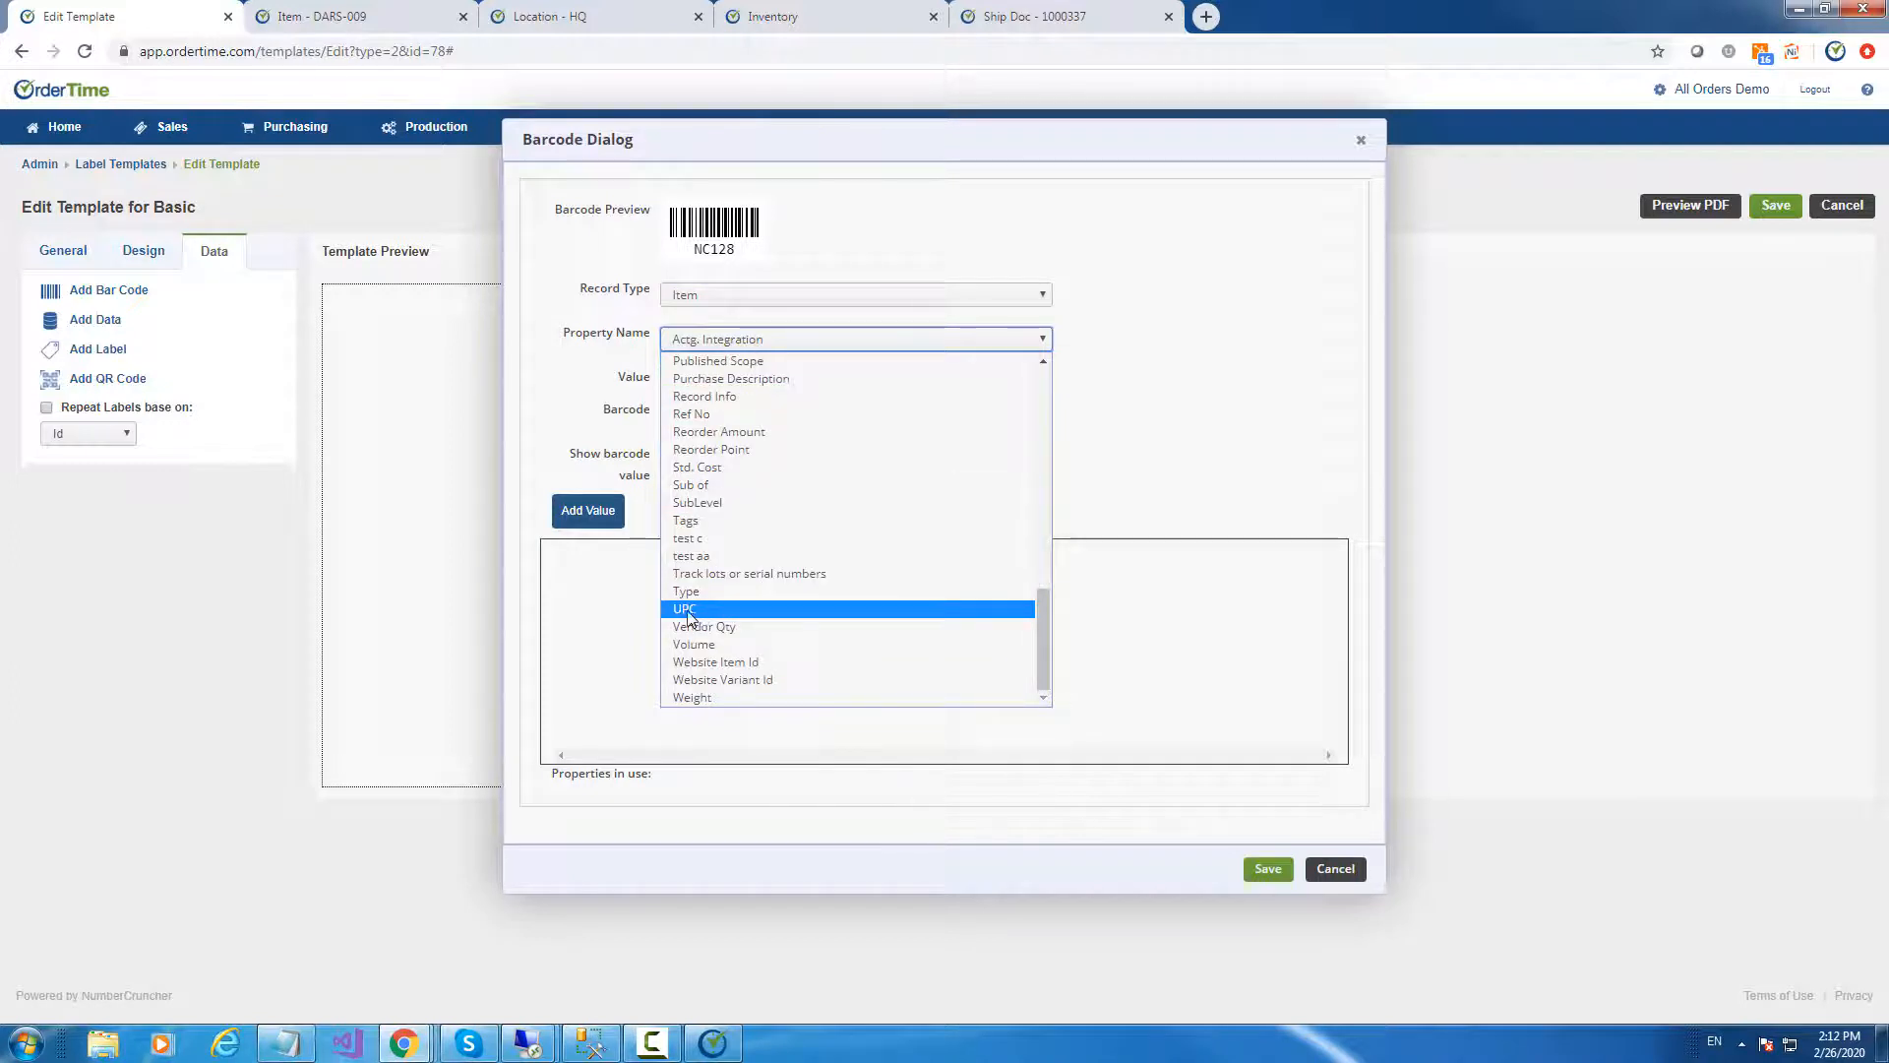
{"action": "scroll", "coordinate": [765, 515], "scroll_direction": "up", "scroll_amount": 10}
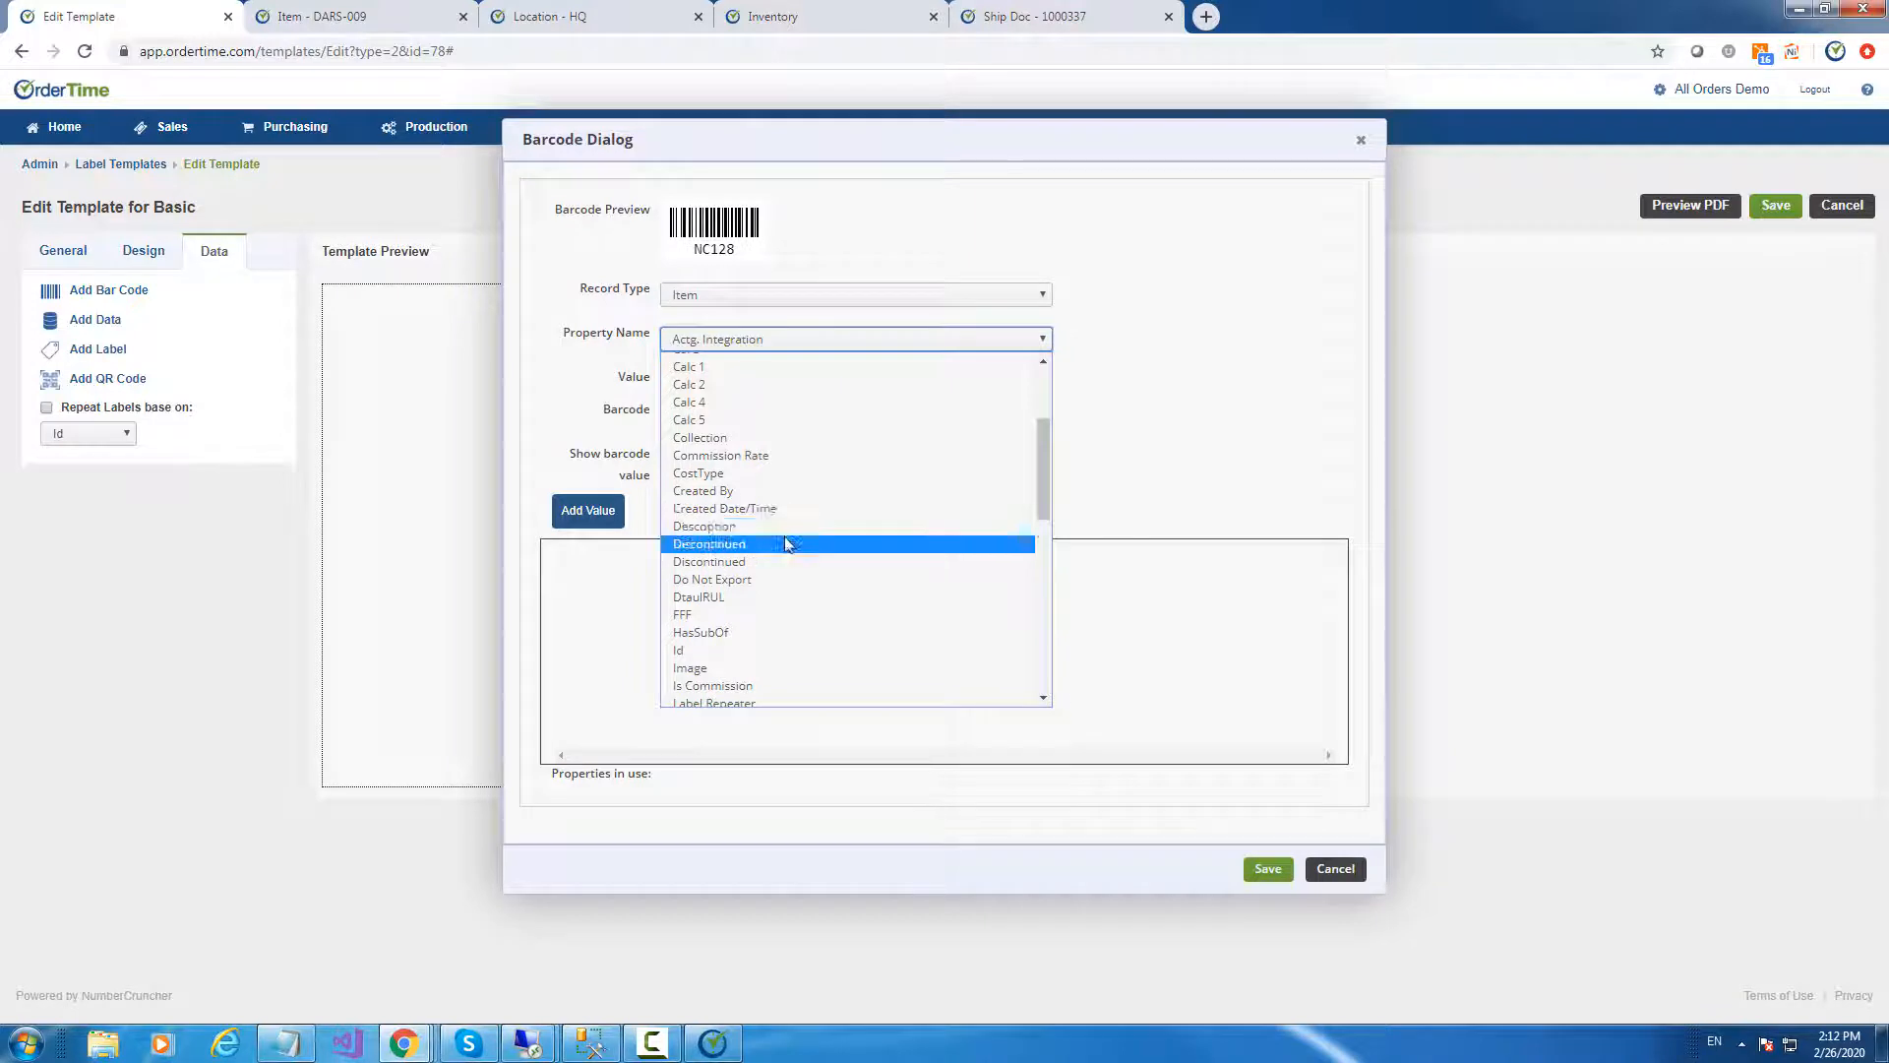
{"action": "scroll", "coordinate": [787, 543], "scroll_direction": "down", "scroll_amount": 3}
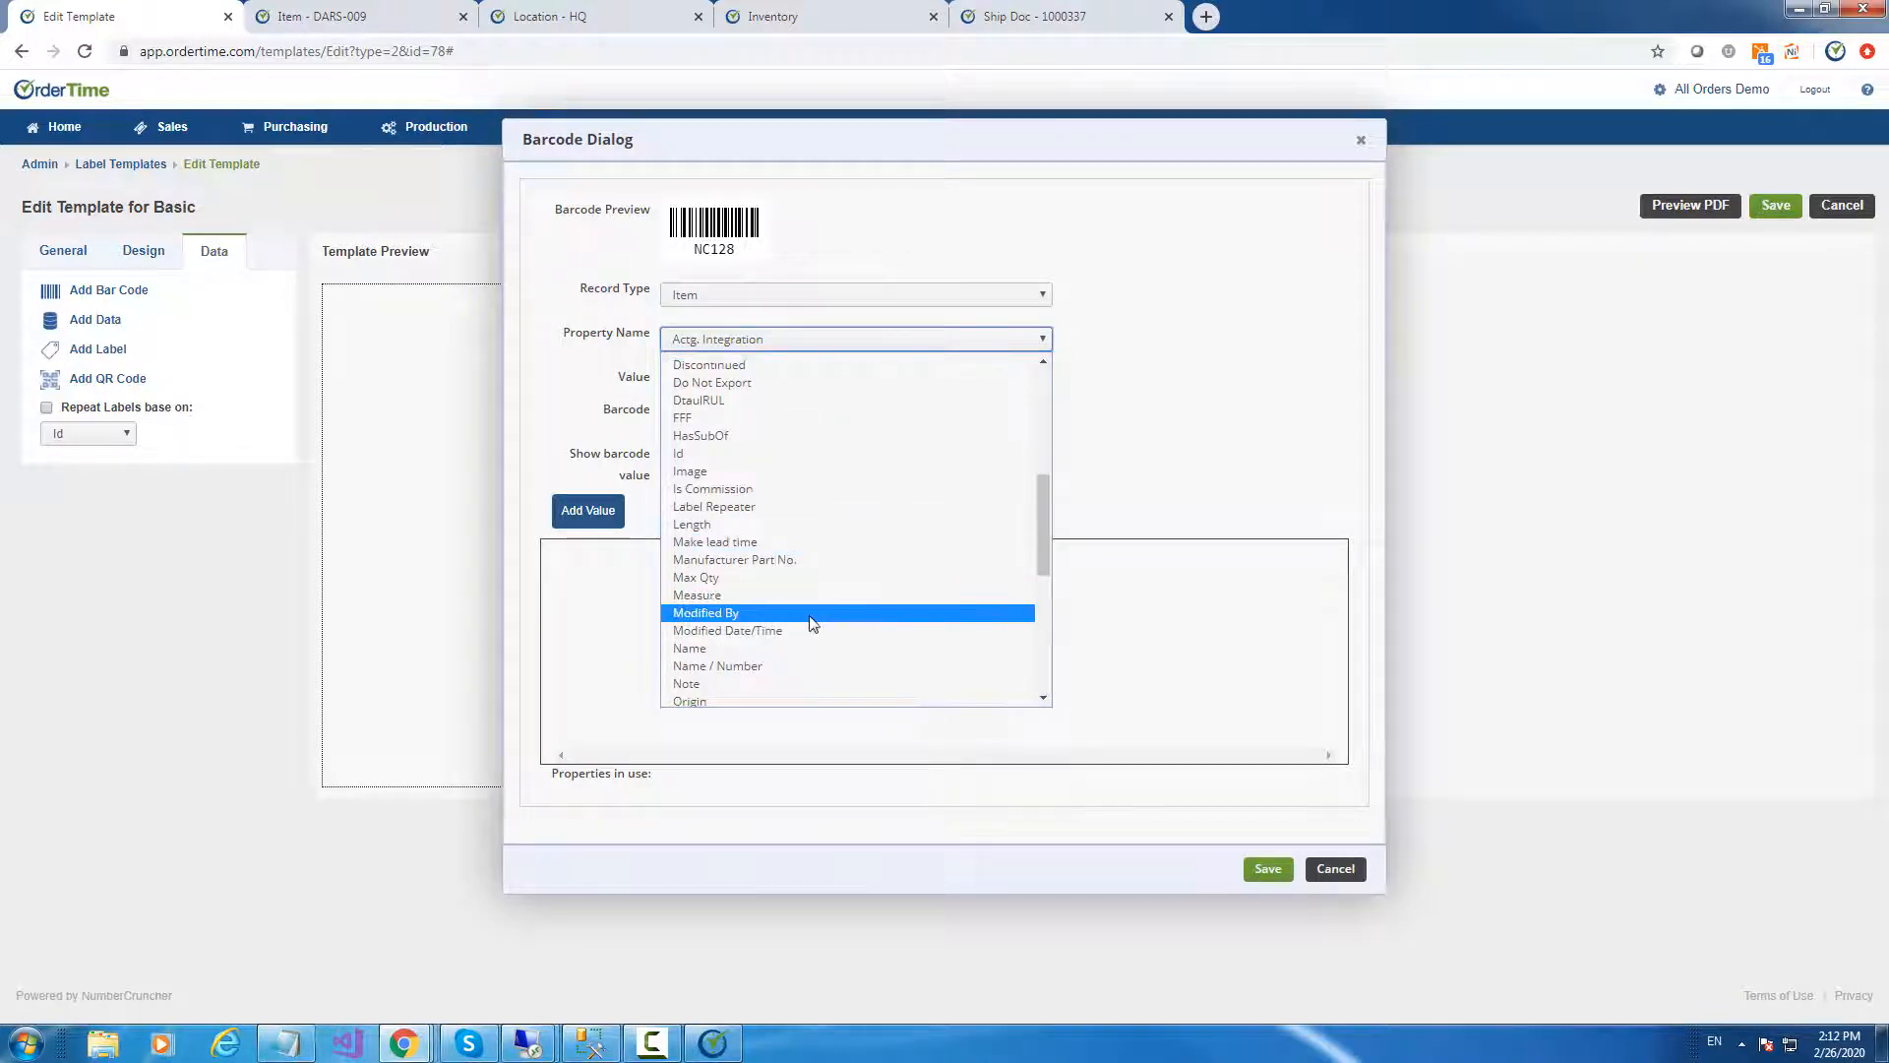
{"action": "left_click", "coordinate": [734, 663]}
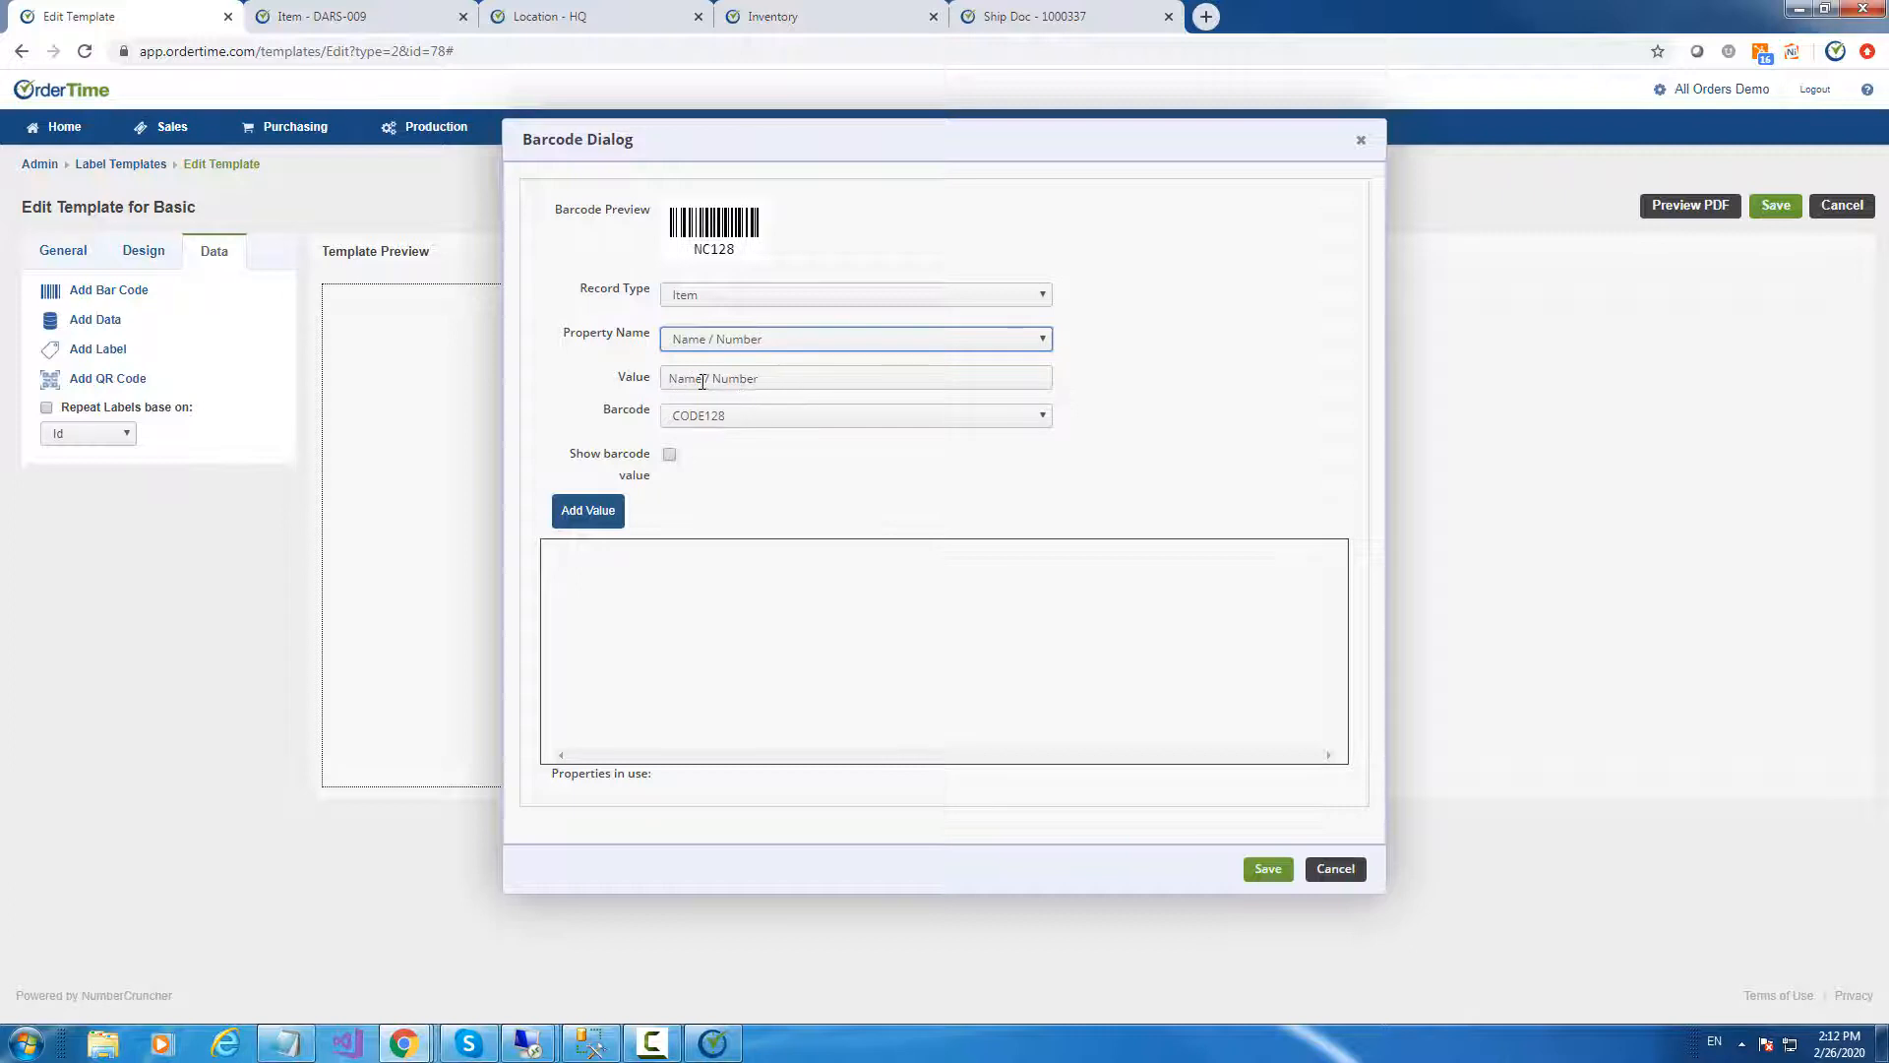
{"action": "left_click_drag", "start_coordinate": [717, 379], "coordinate": [876, 561]}
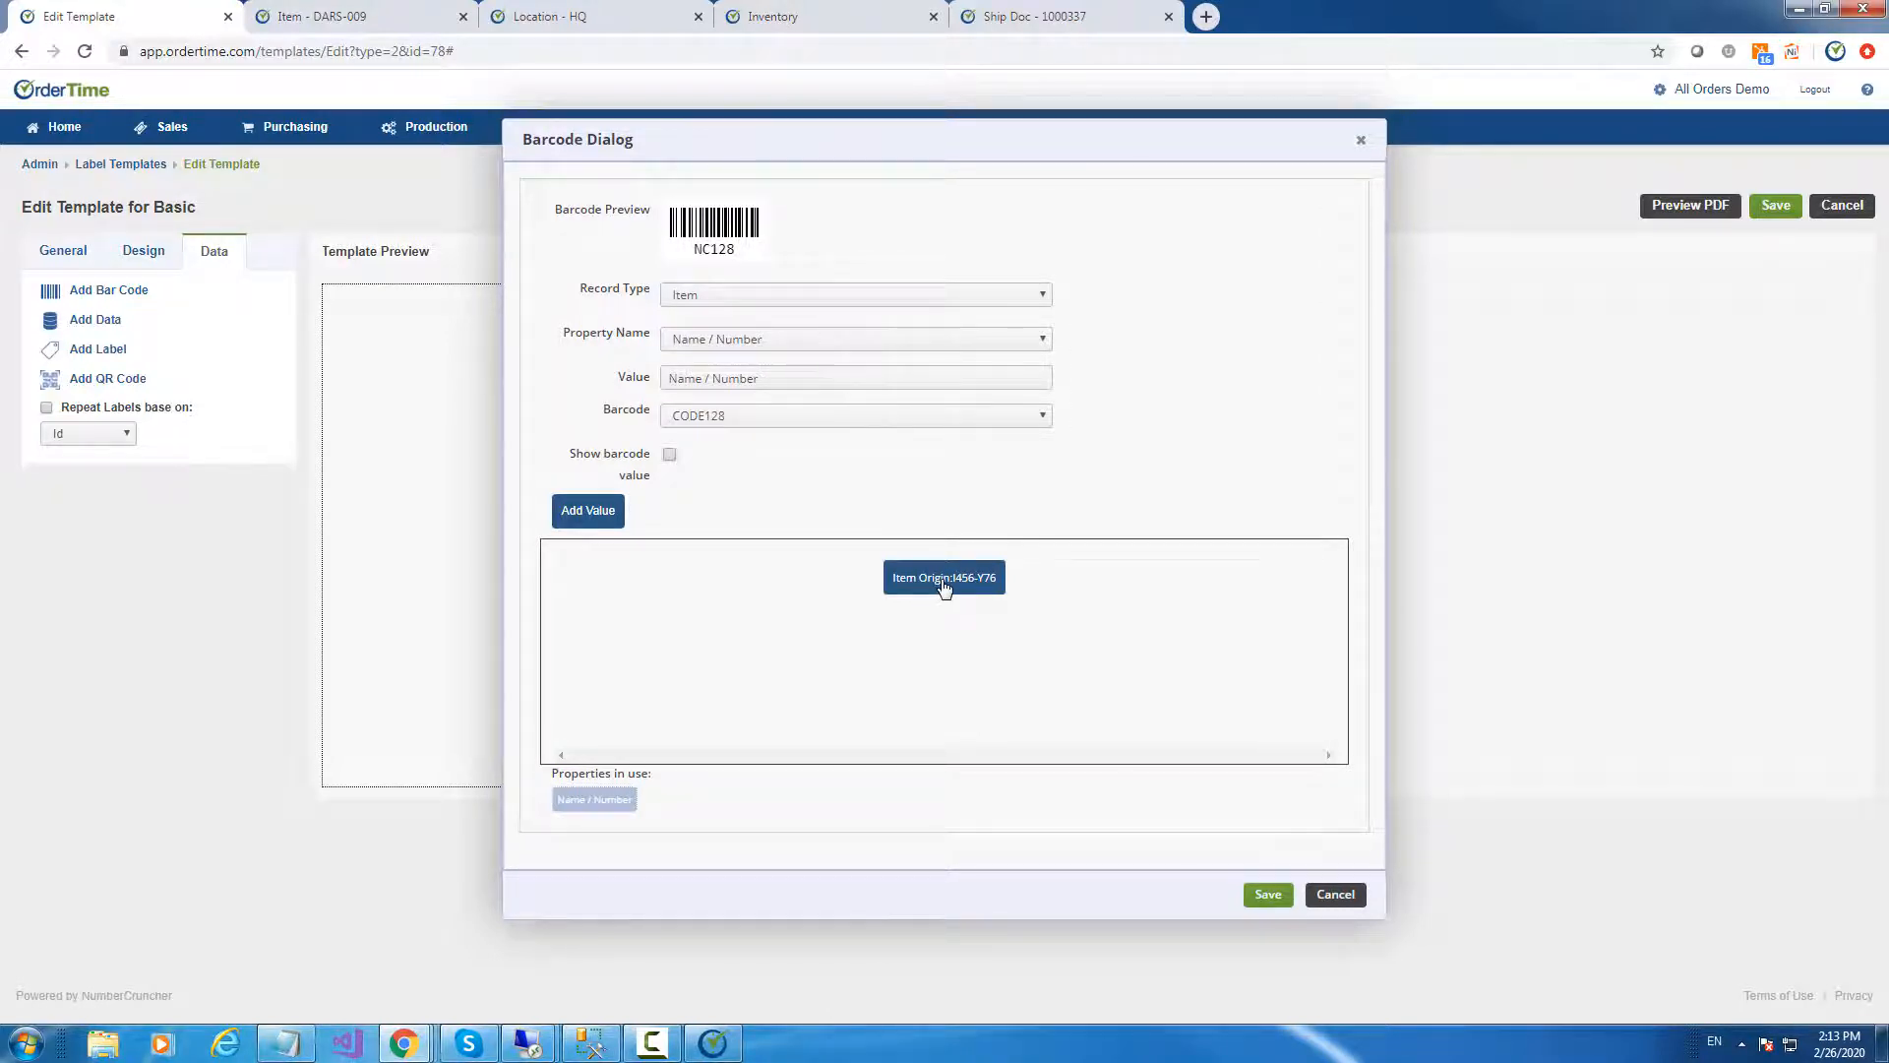
Add a text value of 10 to the barcode, placed before Item Origin
{"action": "left_click", "coordinate": [590, 516]}
{"action": "left_click", "coordinate": [736, 547]}
{"action": "left_click", "coordinate": [977, 545]}
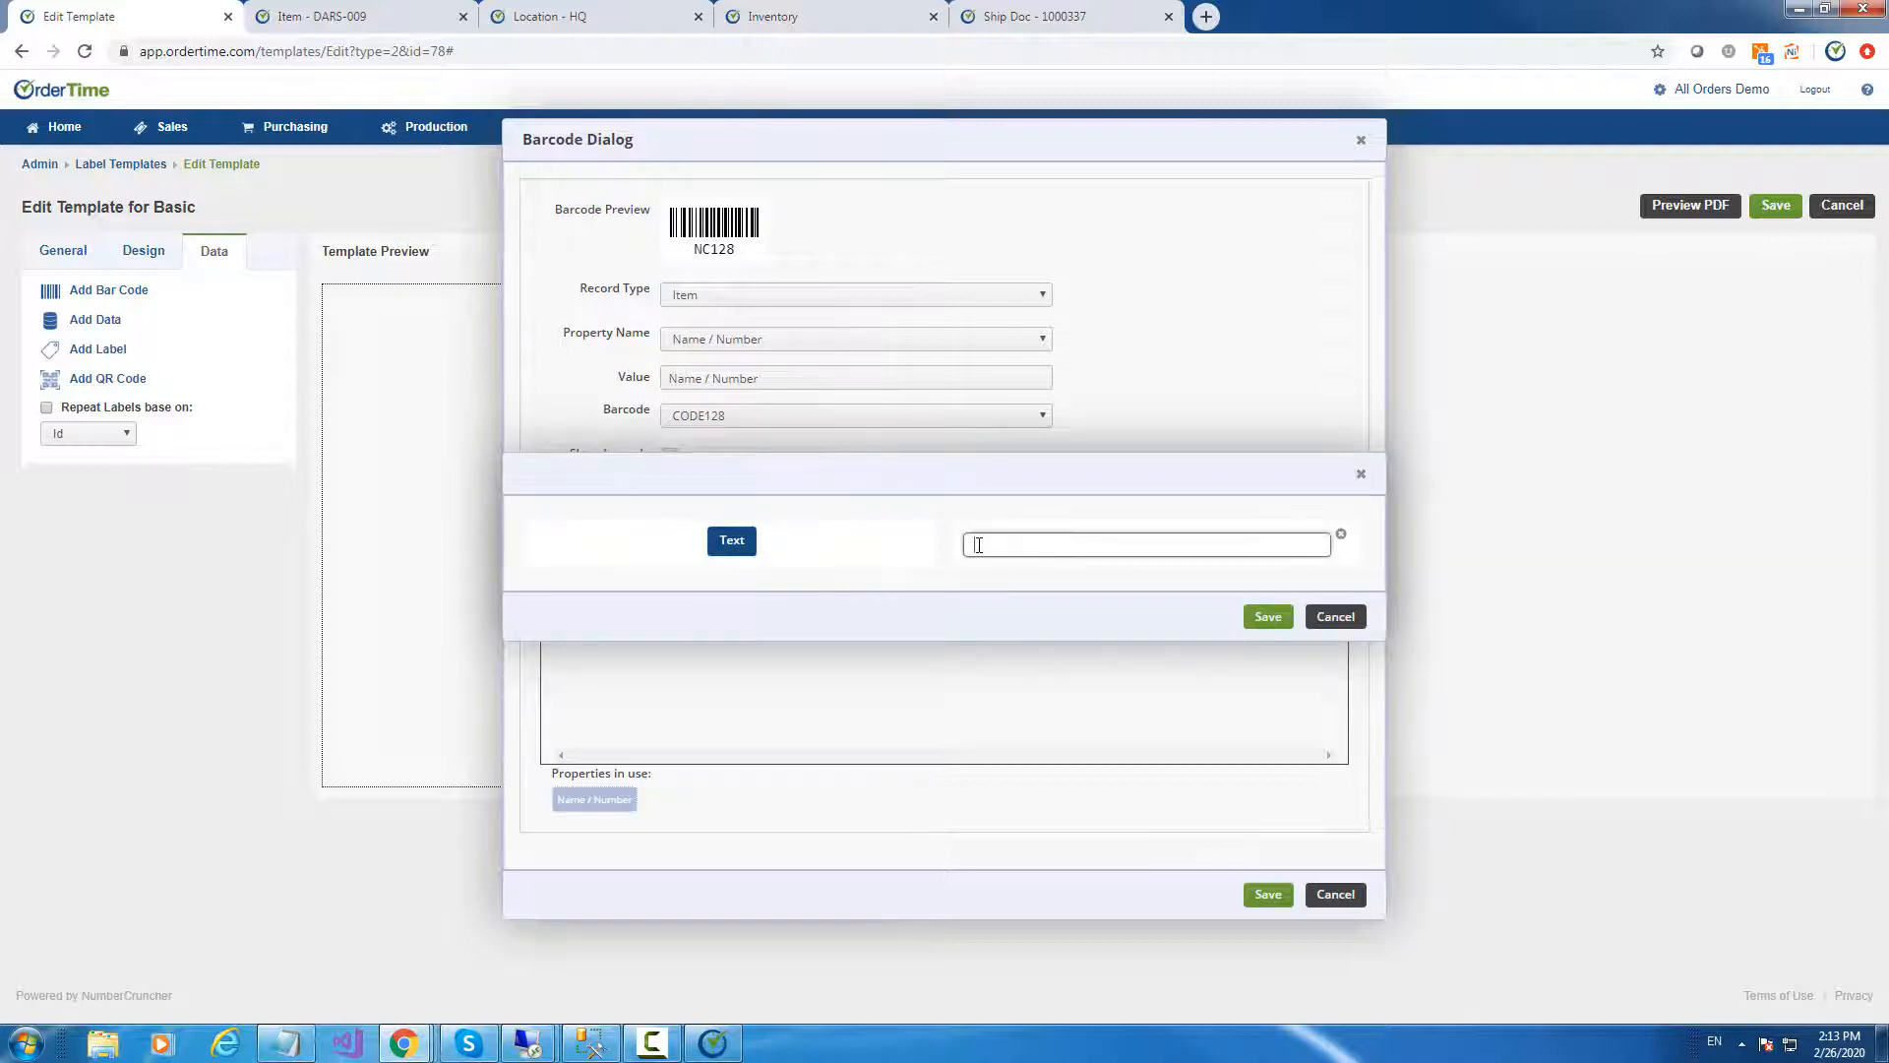
{"action": "type", "text": "10"}
{"action": "left_click", "coordinate": [1267, 616]}
{"action": "left_click_drag", "start_coordinate": [1006, 582], "coordinate": [894, 586]}
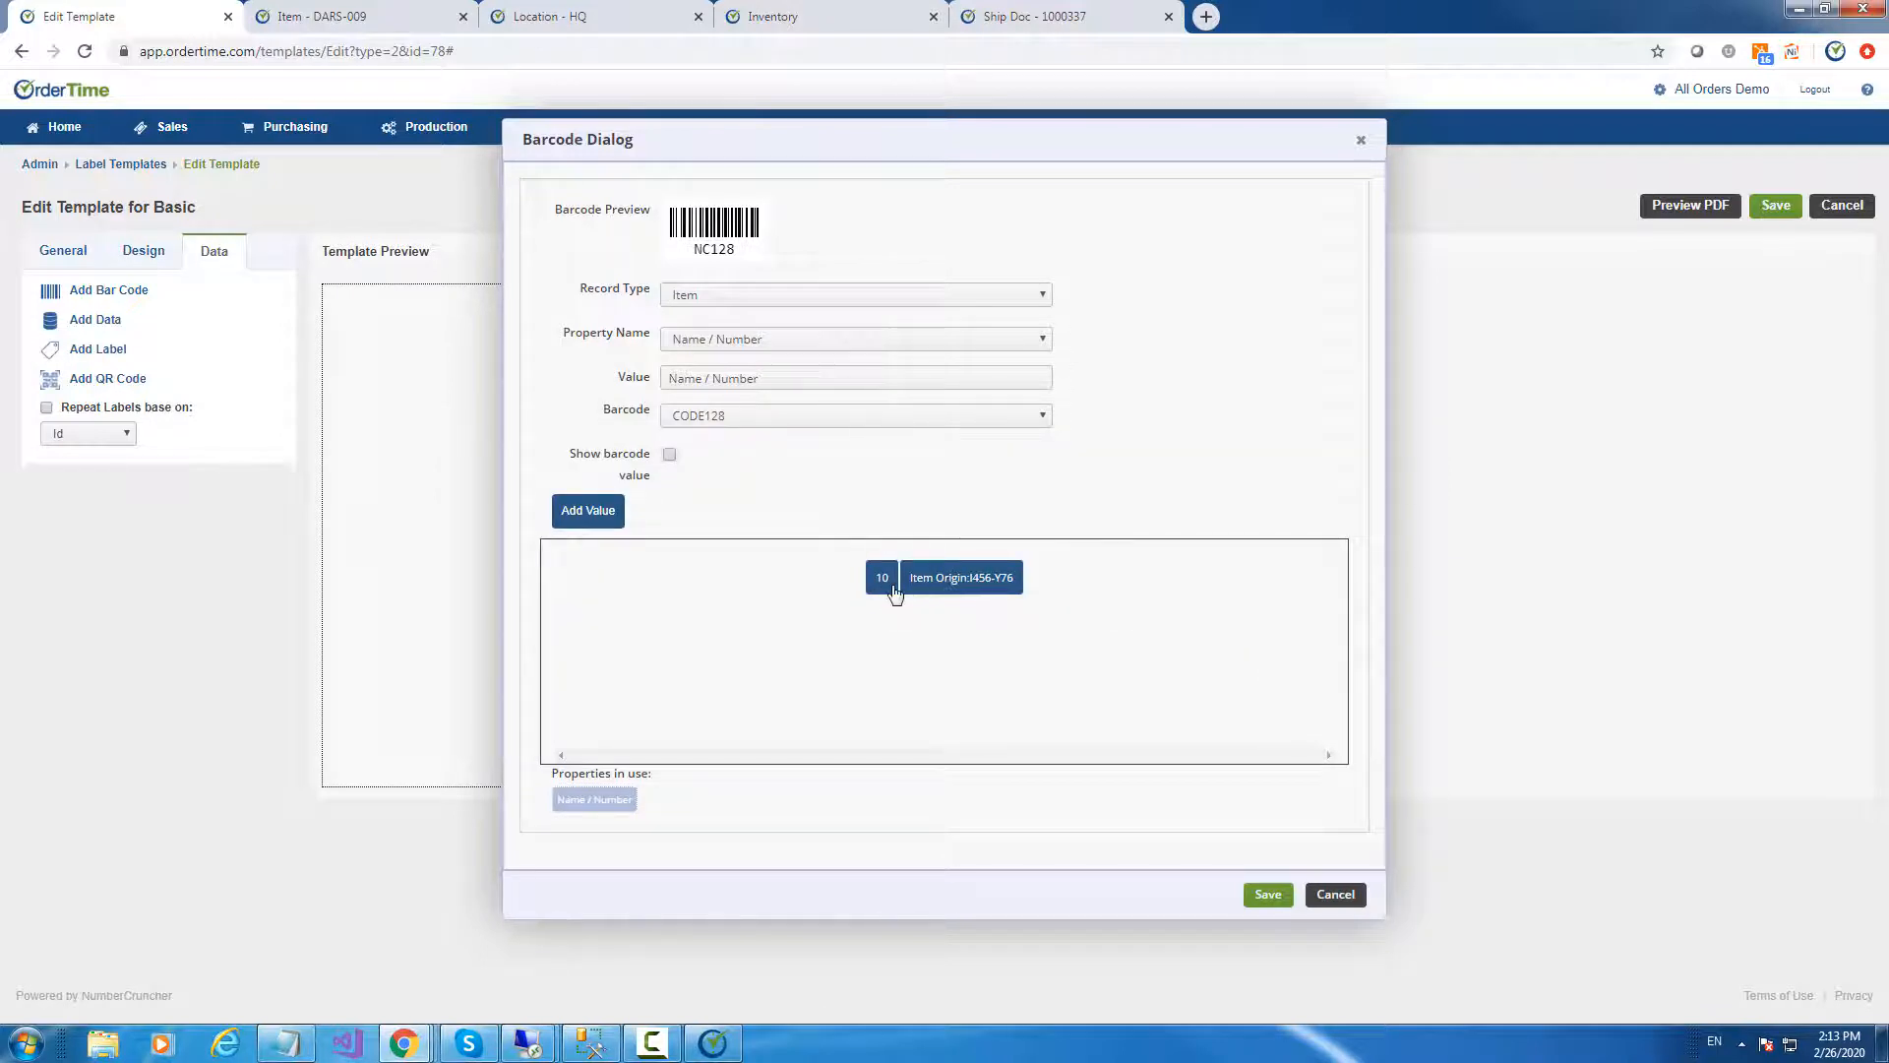
Remove the 10 and Item Origin chips, drag in Name / Number, and save the barcode
{"action": "right_click", "coordinate": [894, 593]}
{"action": "left_click", "coordinate": [954, 625]}
{"action": "right_click", "coordinate": [916, 584]}
{"action": "left_click", "coordinate": [959, 594]}
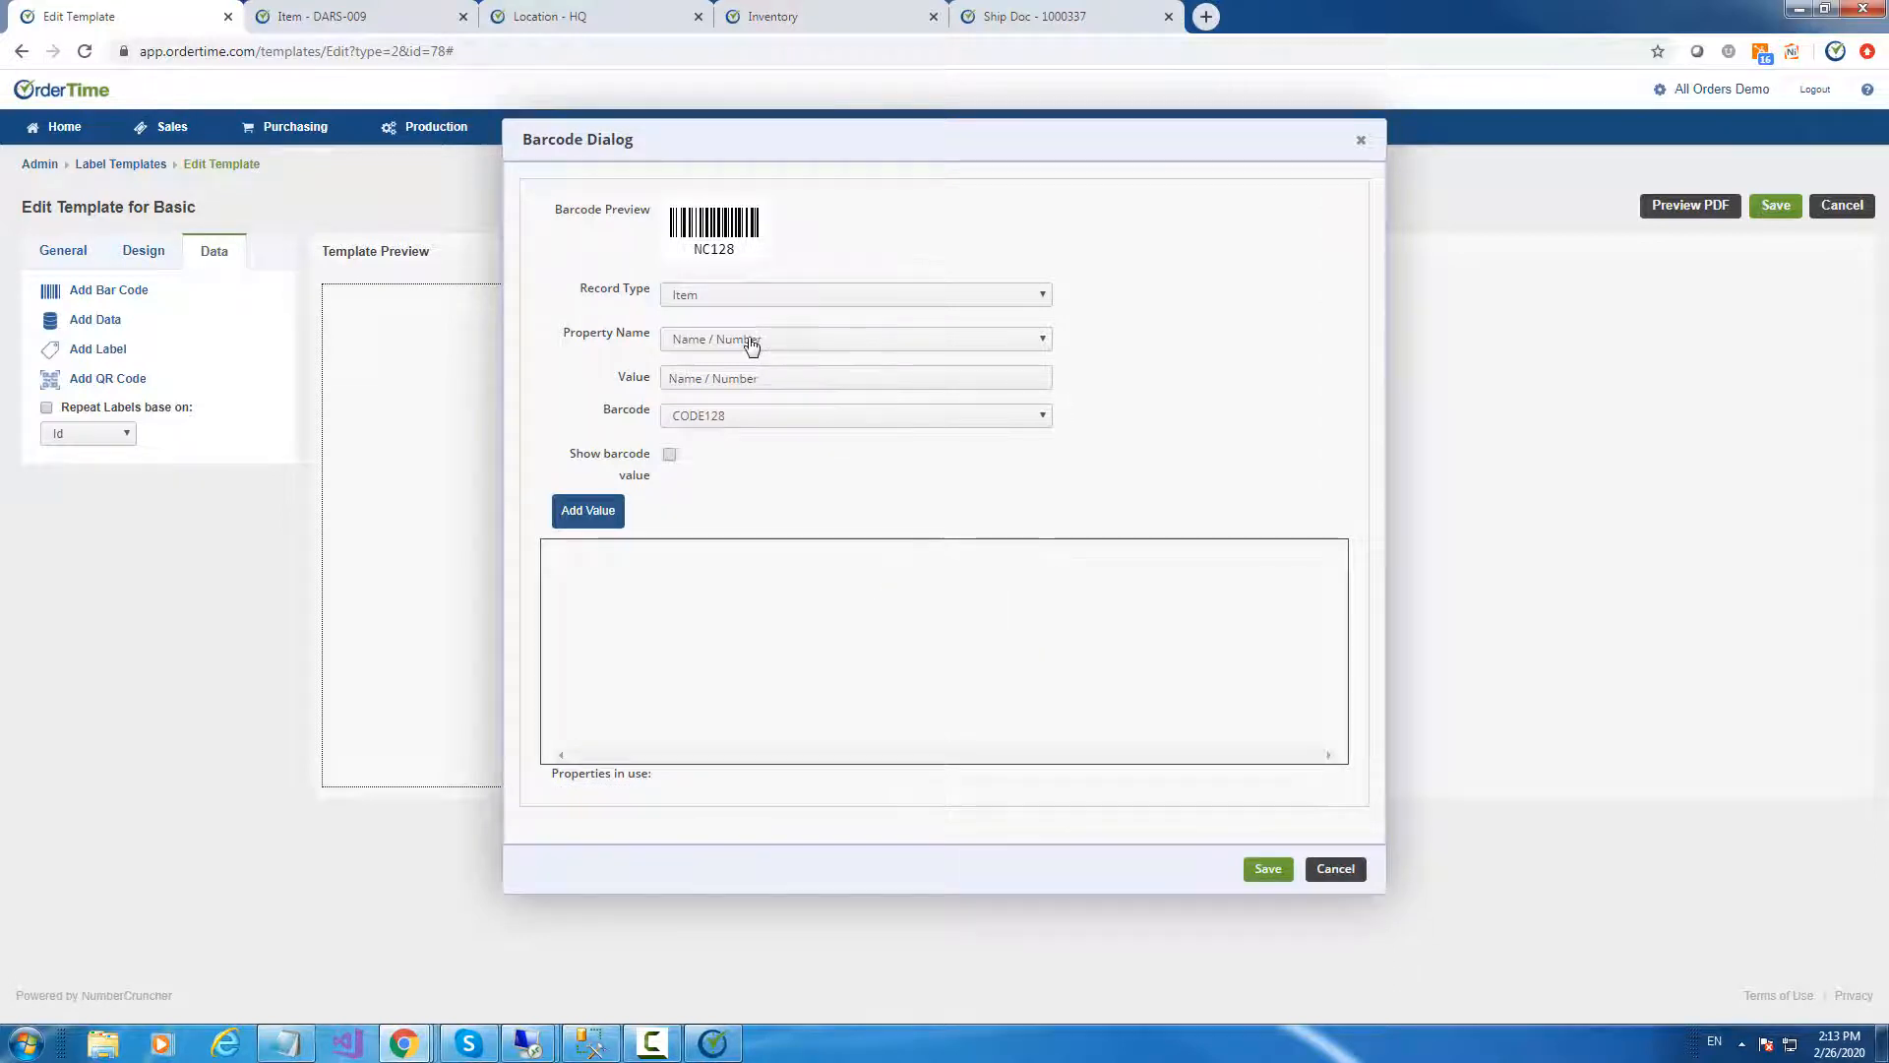
{"action": "left_click_drag", "start_coordinate": [736, 380], "coordinate": [856, 570]}
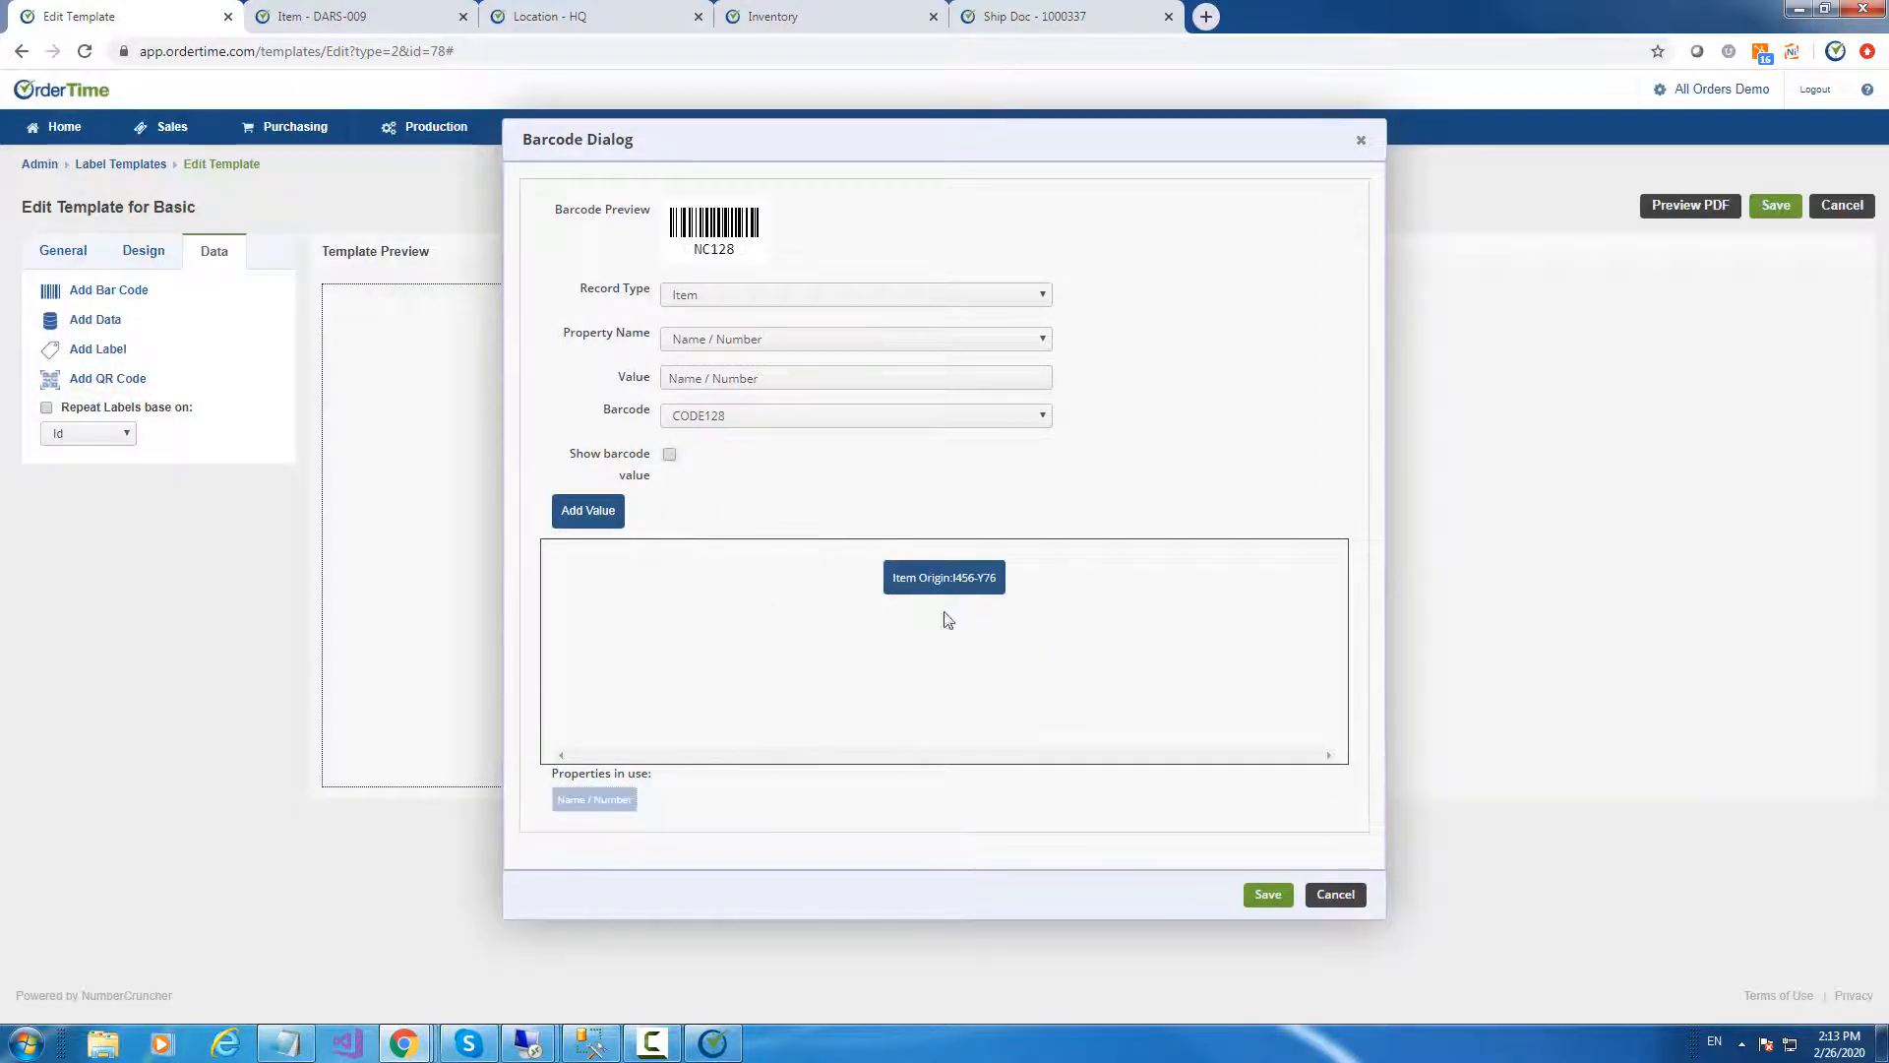
{"action": "left_click", "coordinate": [1267, 894]}
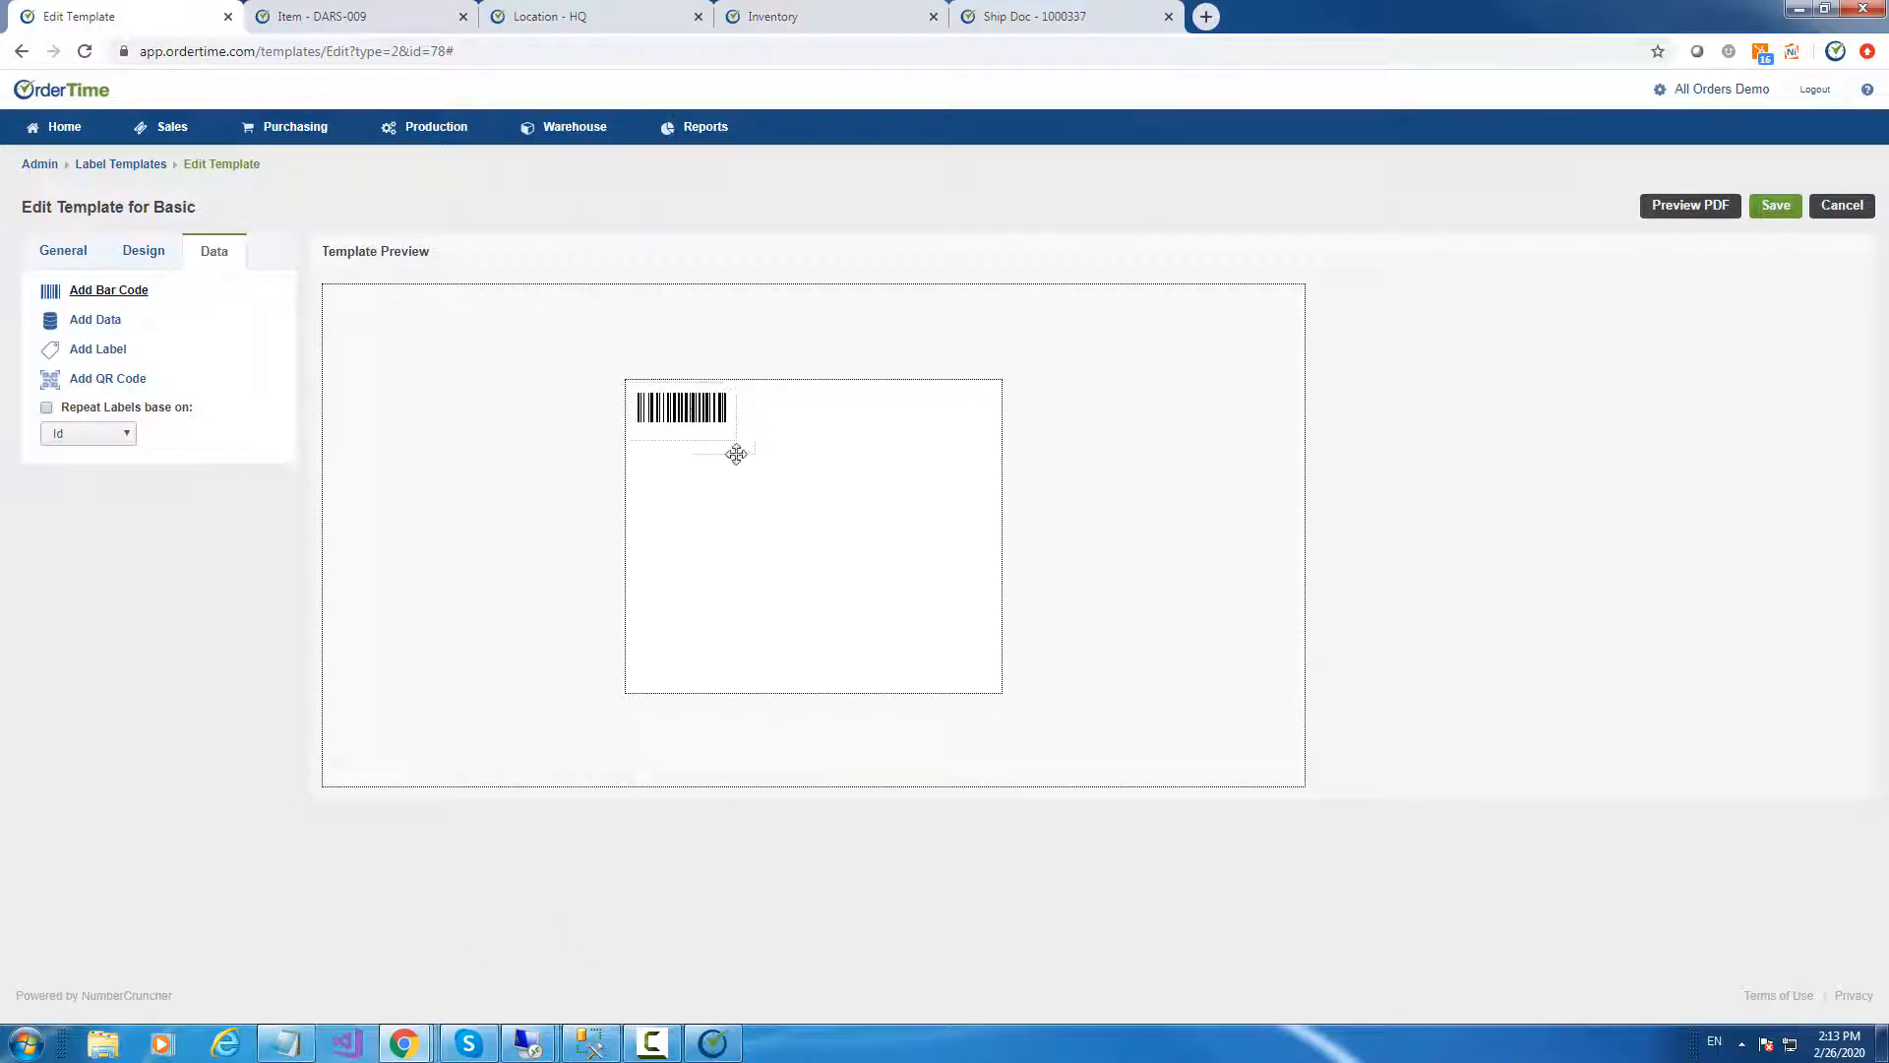
Move the barcode to the label's centre and reopen its settings, keeping CODE128
{"action": "left_click_drag", "start_coordinate": [679, 407], "coordinate": [824, 520]}
{"action": "right_click", "coordinate": [827, 535]}
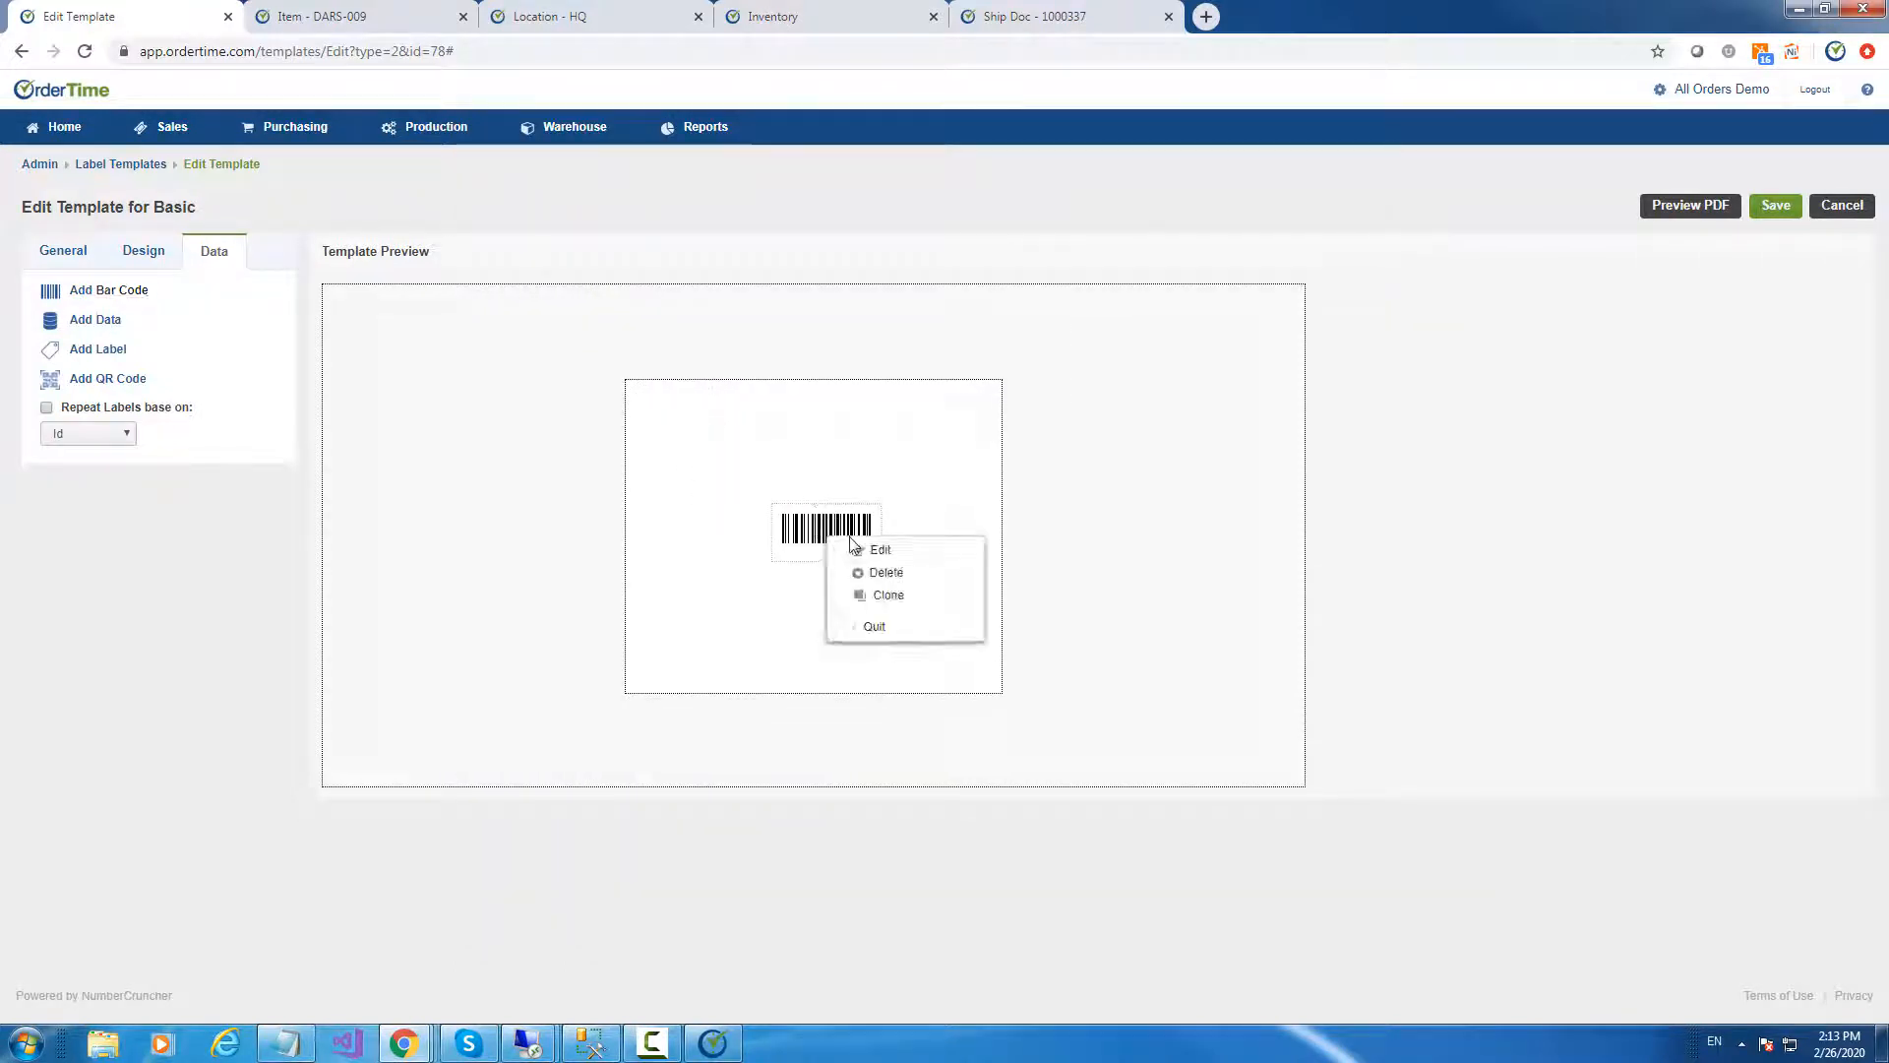
{"action": "left_click", "coordinate": [880, 554]}
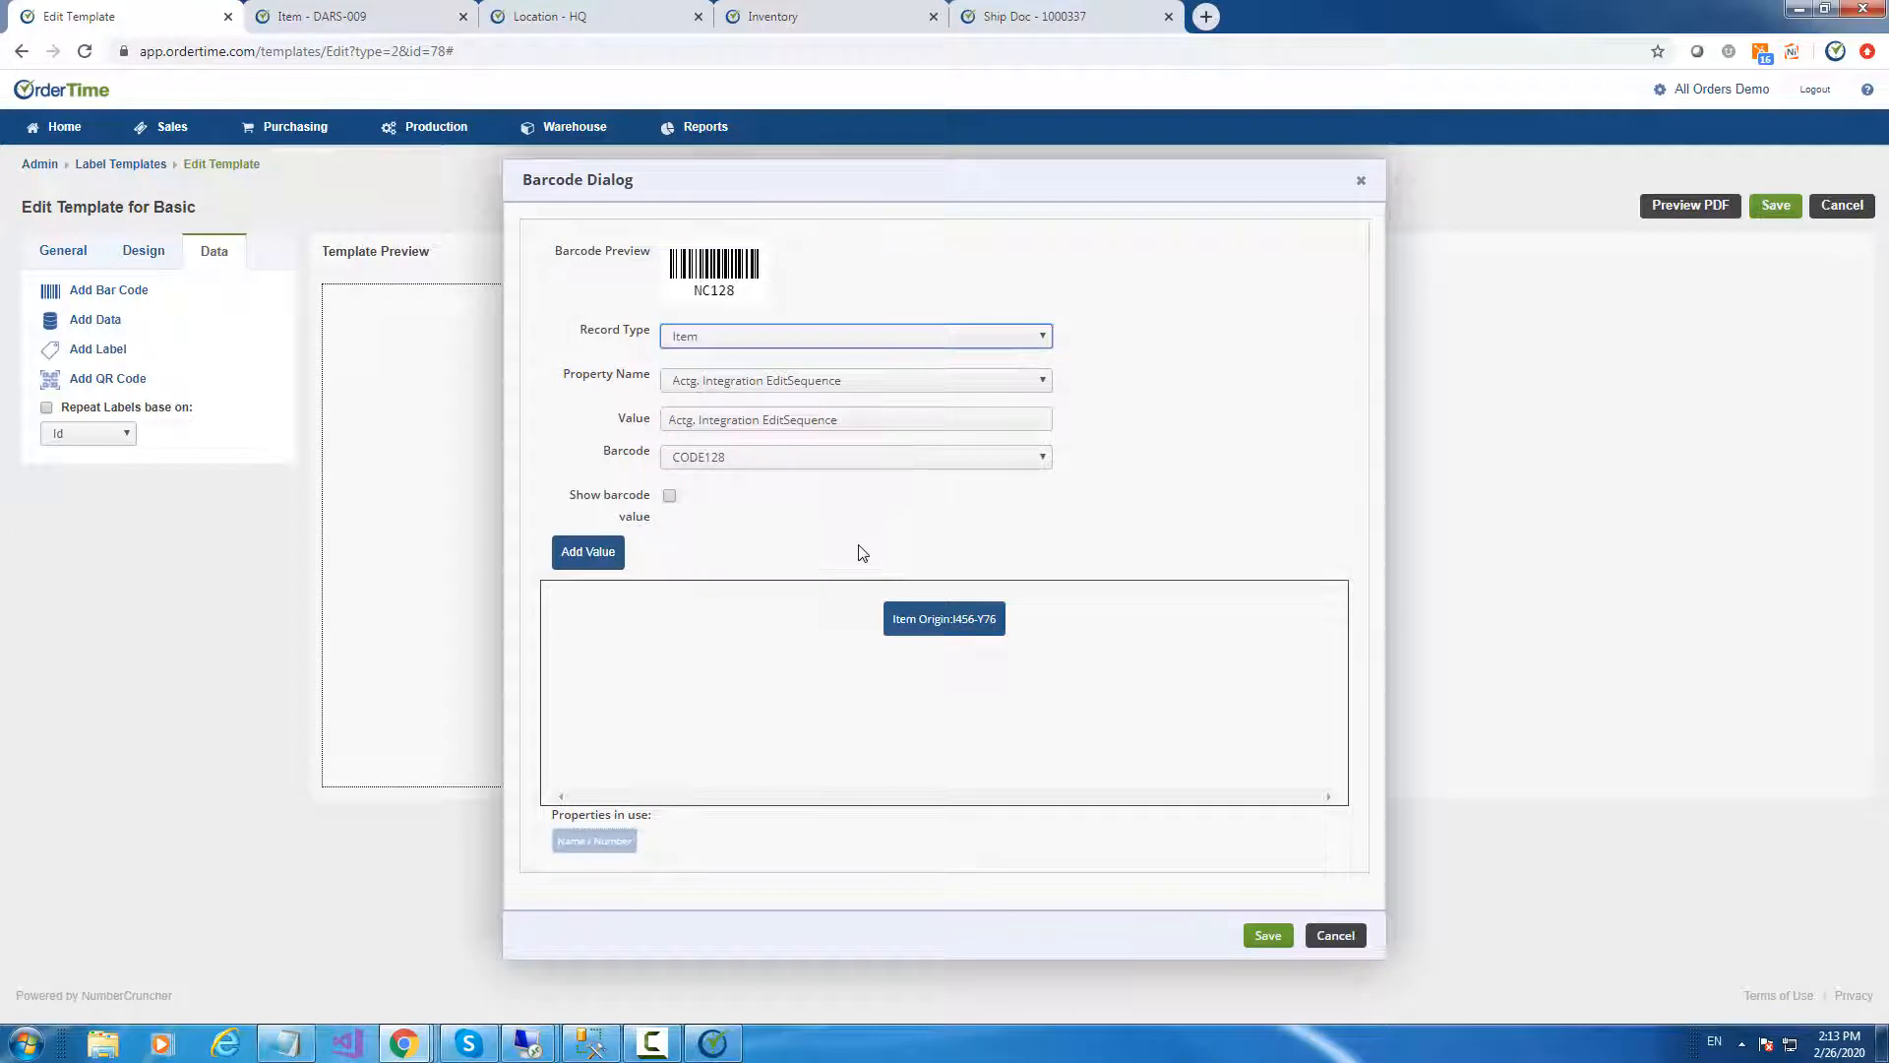
{"action": "left_click", "coordinate": [716, 460]}
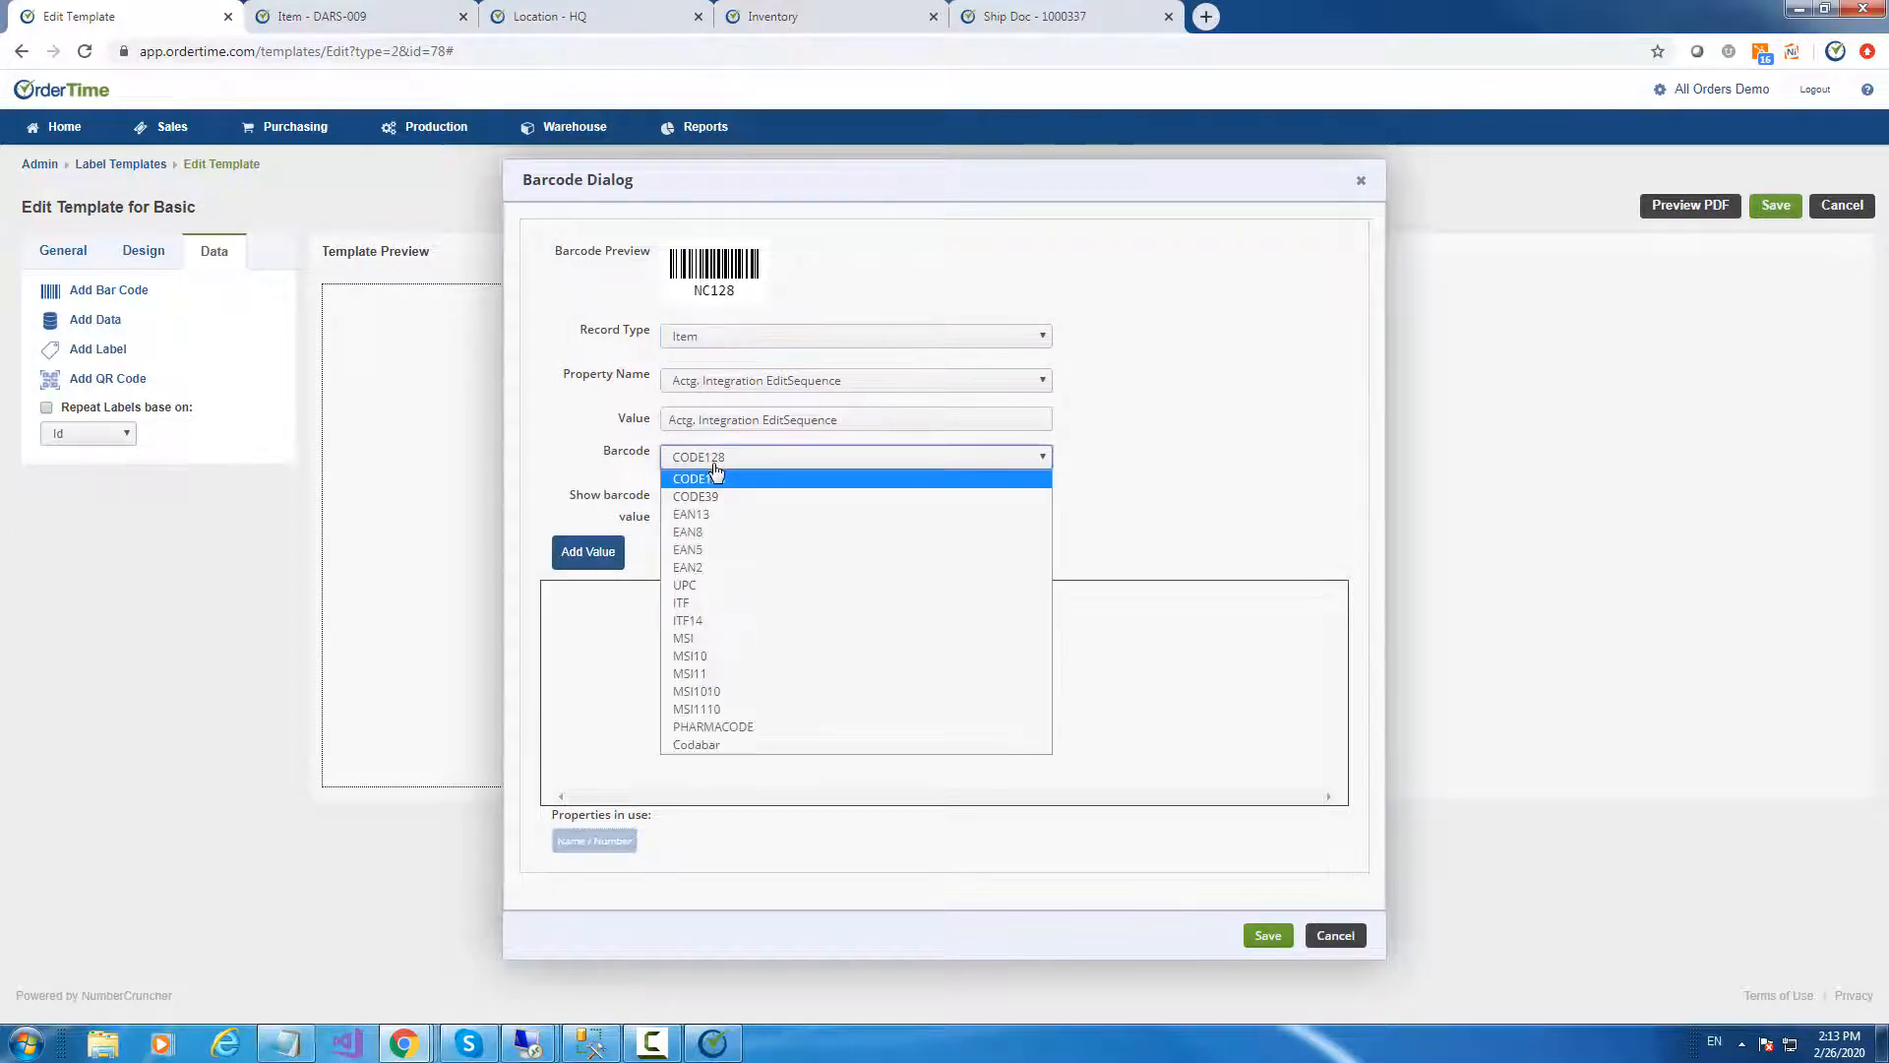
{"action": "left_click", "coordinate": [704, 496]}
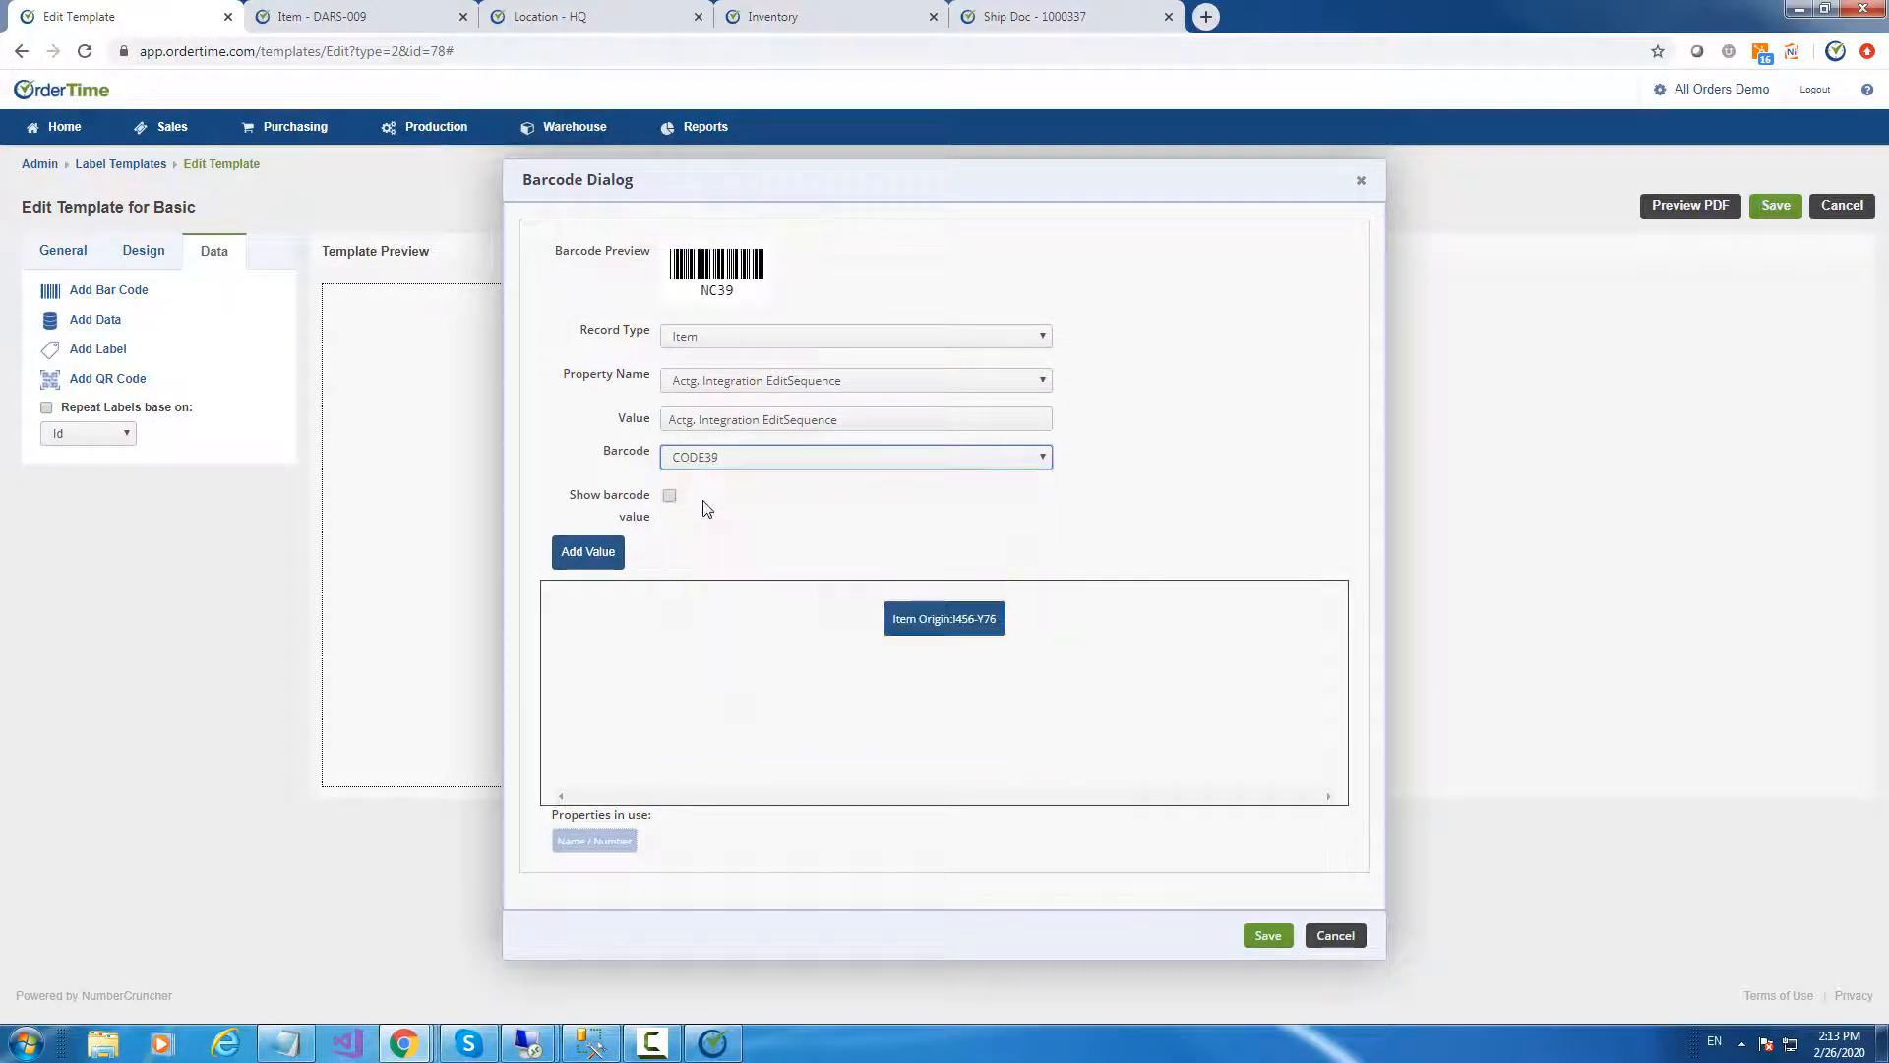
{"action": "left_click", "coordinate": [719, 463]}
{"action": "left_click", "coordinate": [713, 479]}
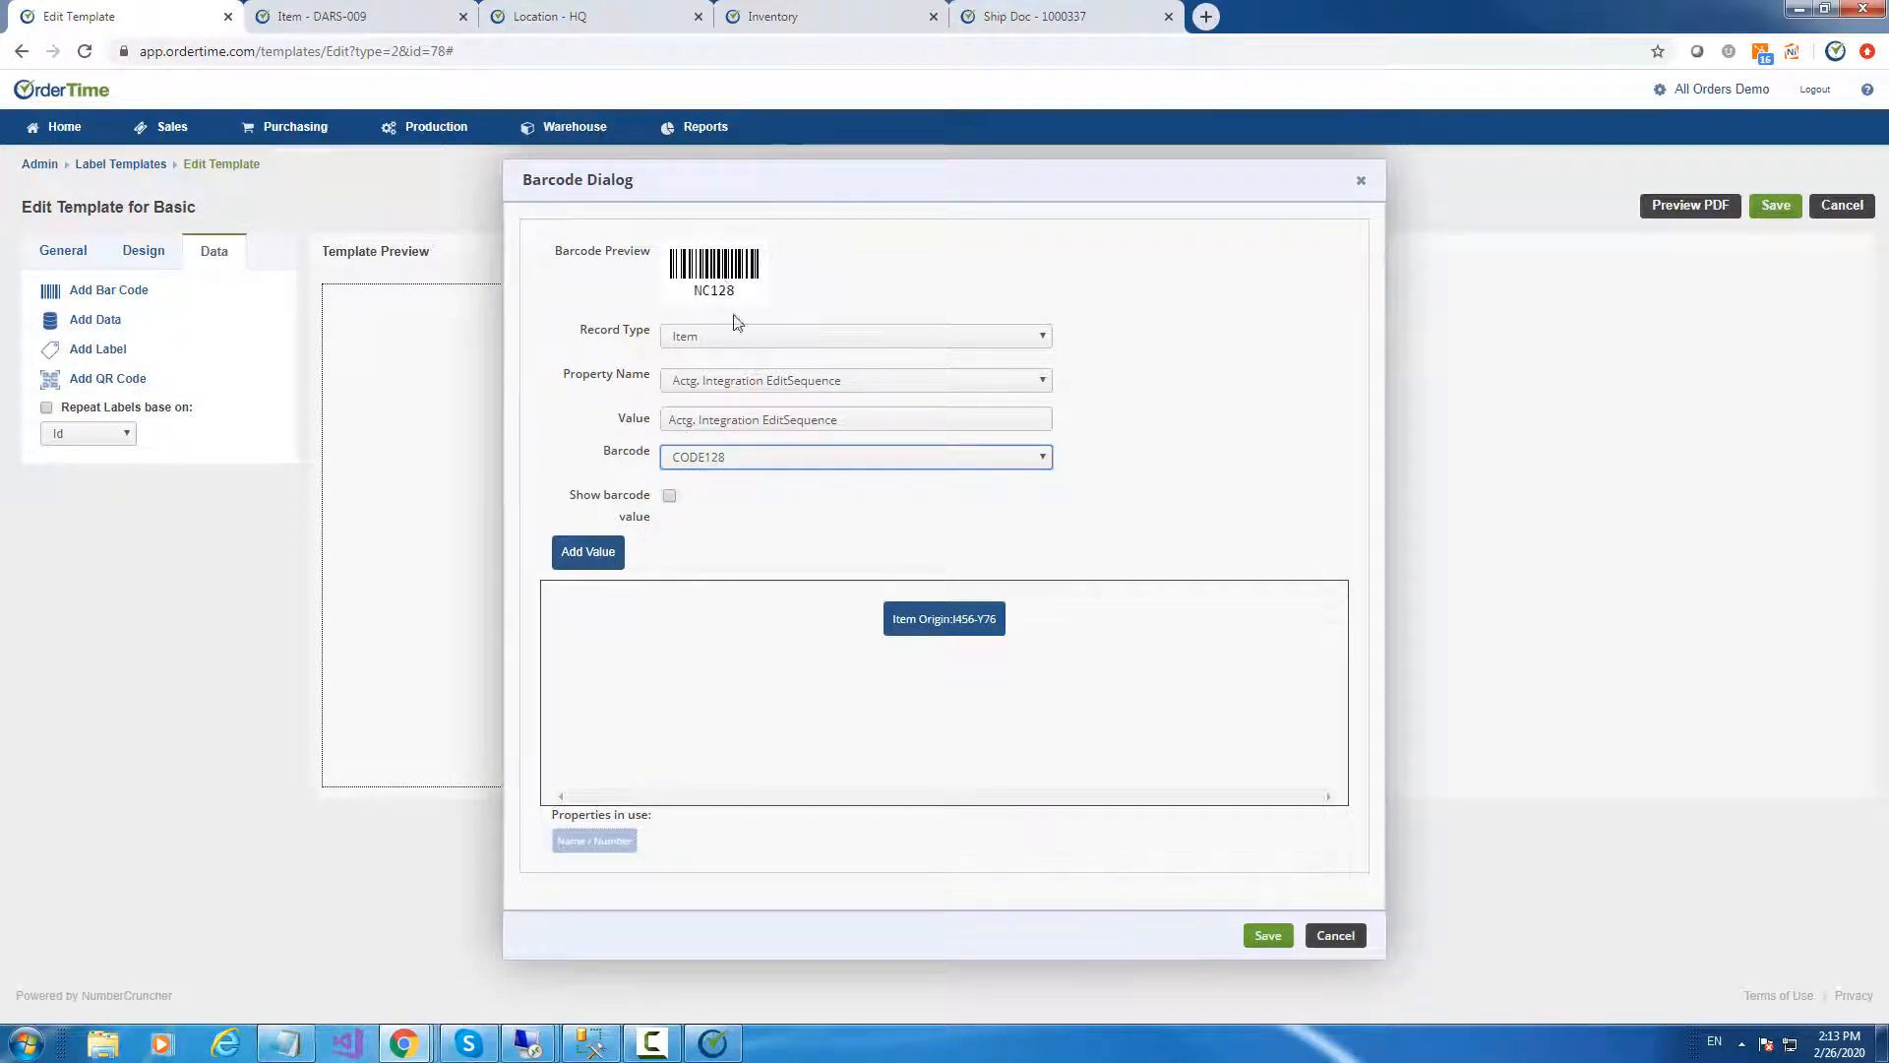
Keep the CODE128 format, turn on Show barcode value, and save the barcode
{"action": "left_click", "coordinate": [784, 464]}
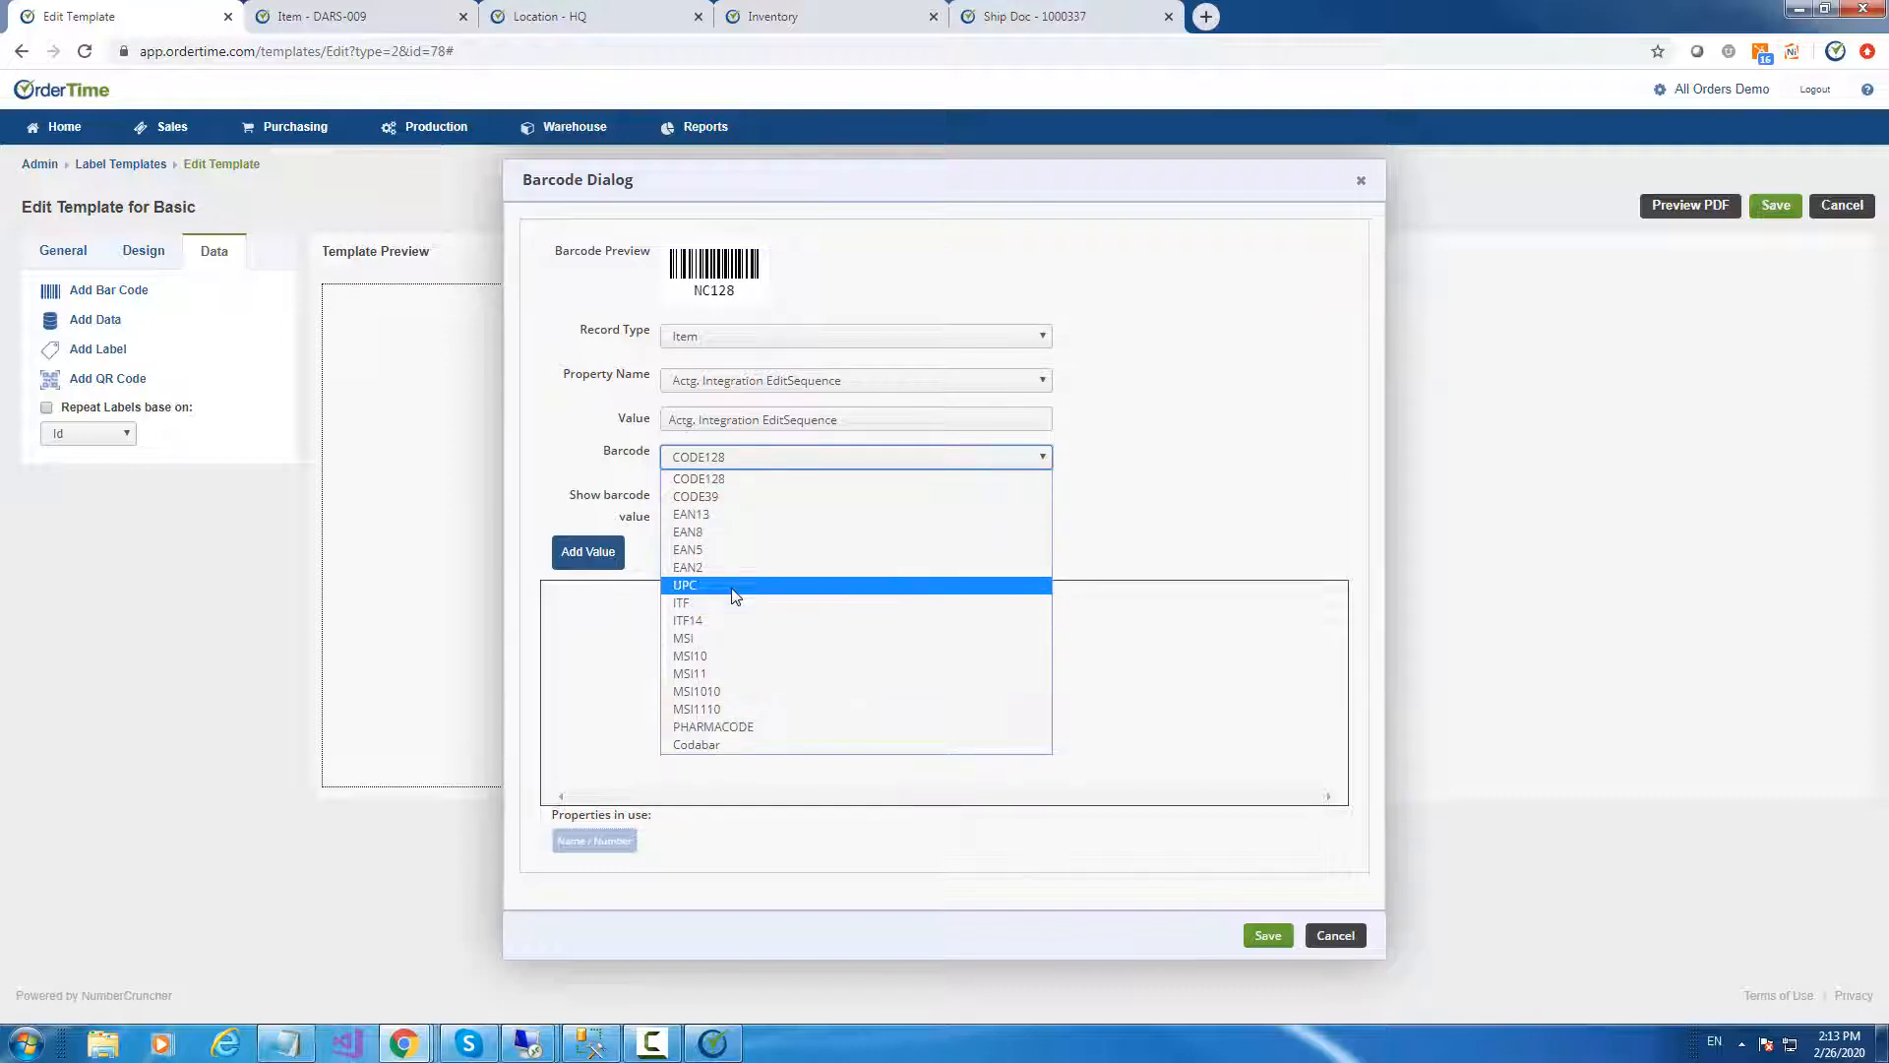
{"action": "left_click", "coordinate": [707, 499]}
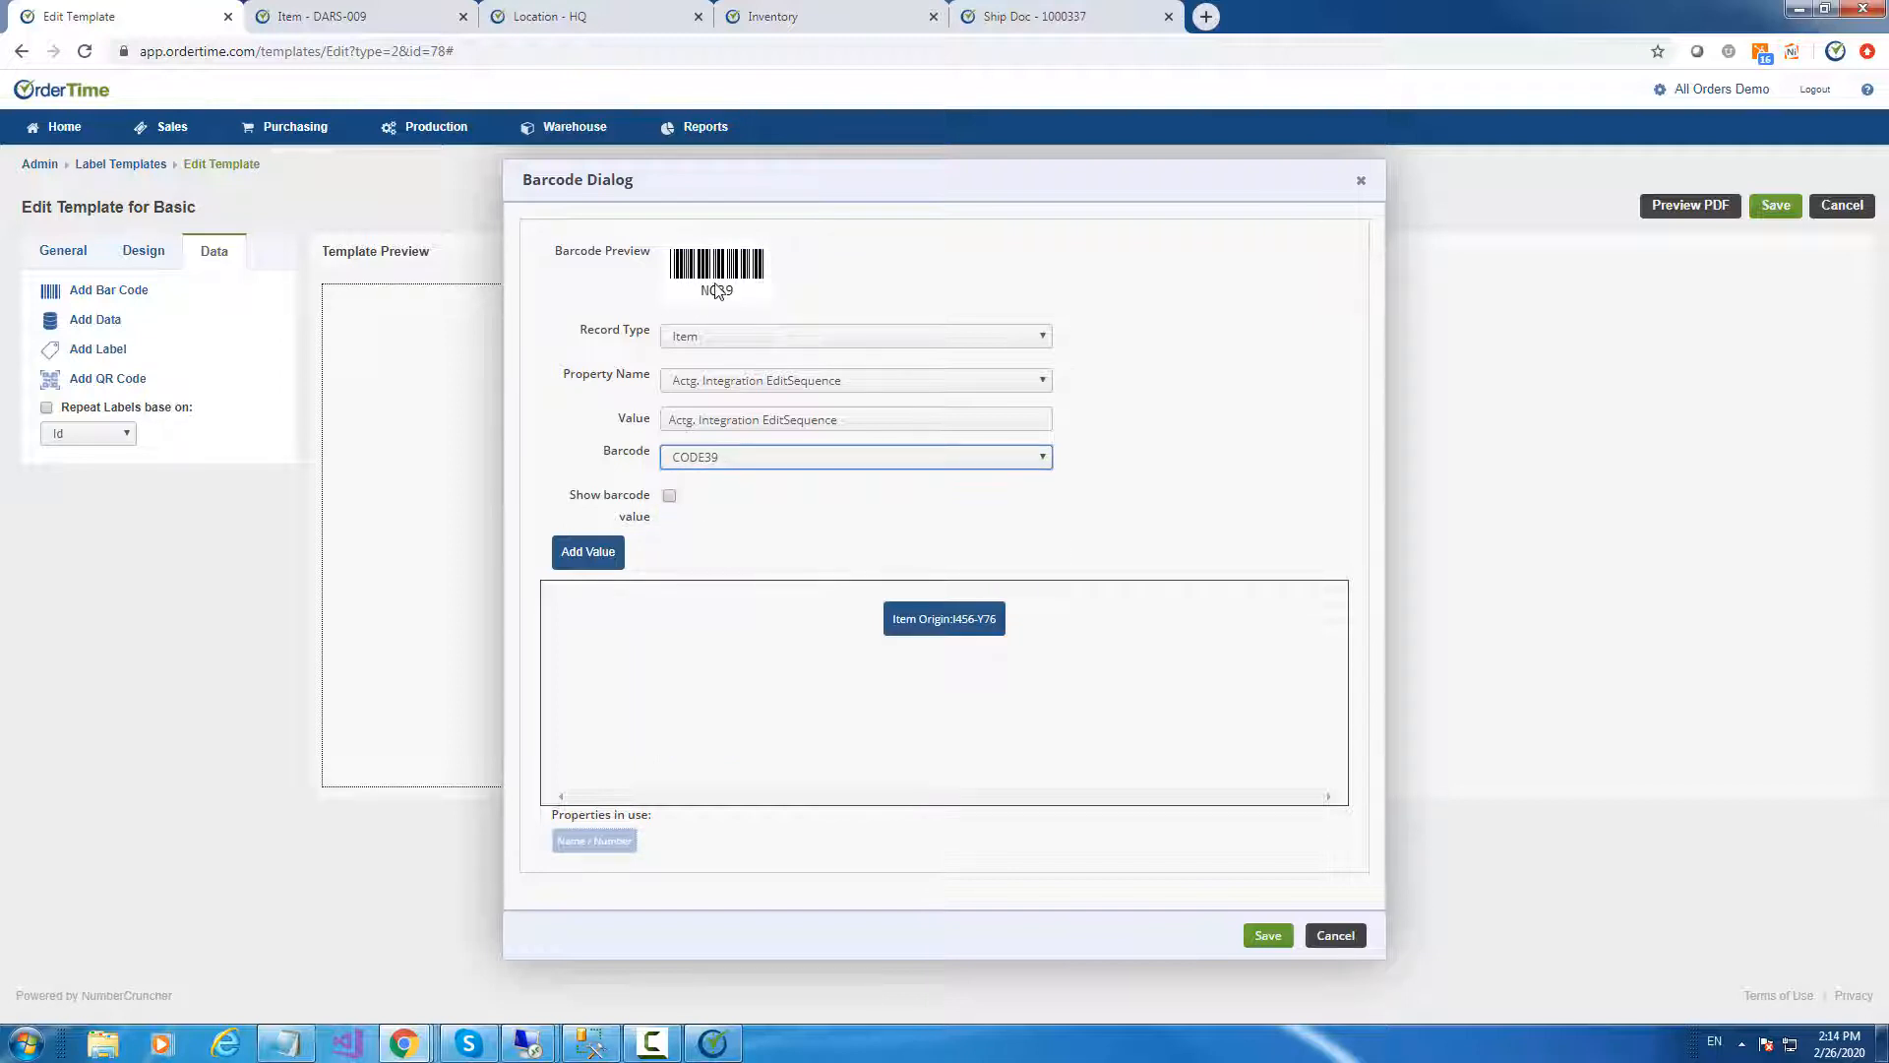
{"action": "left_click", "coordinate": [785, 467]}
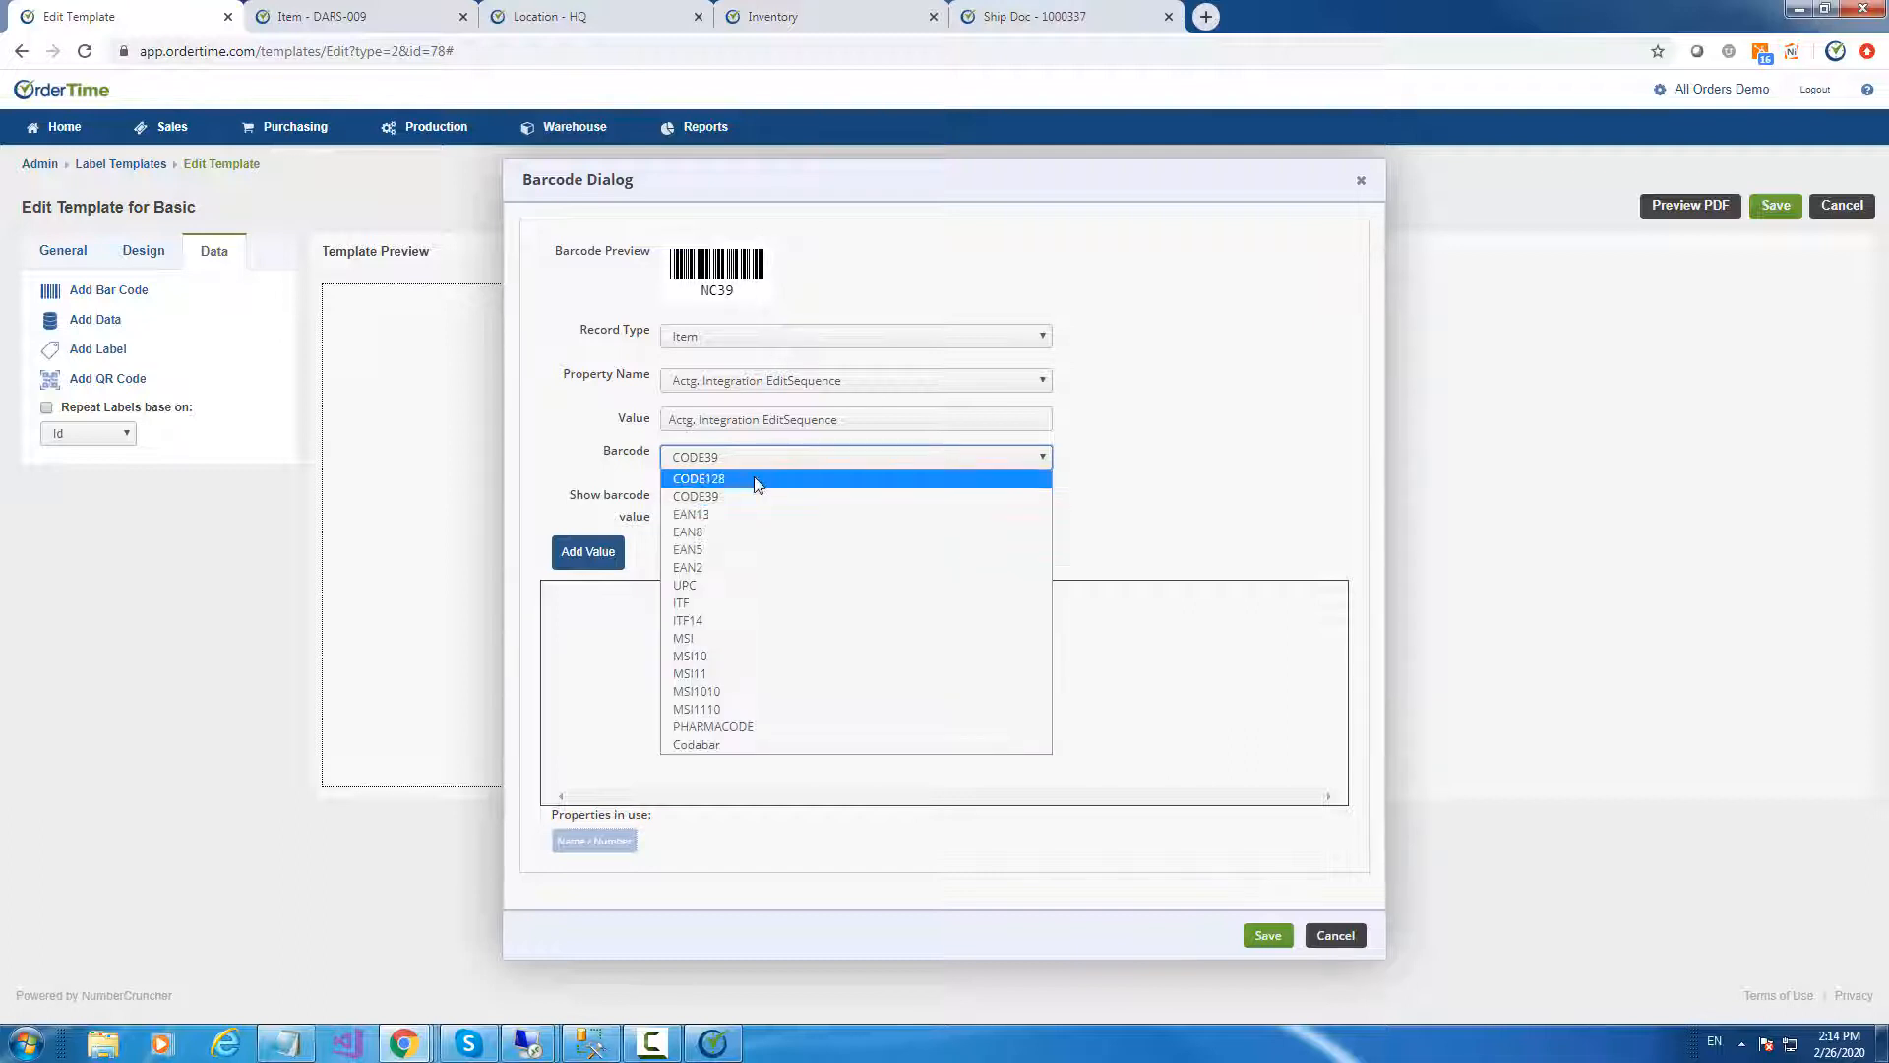
{"action": "left_click", "coordinate": [748, 477]}
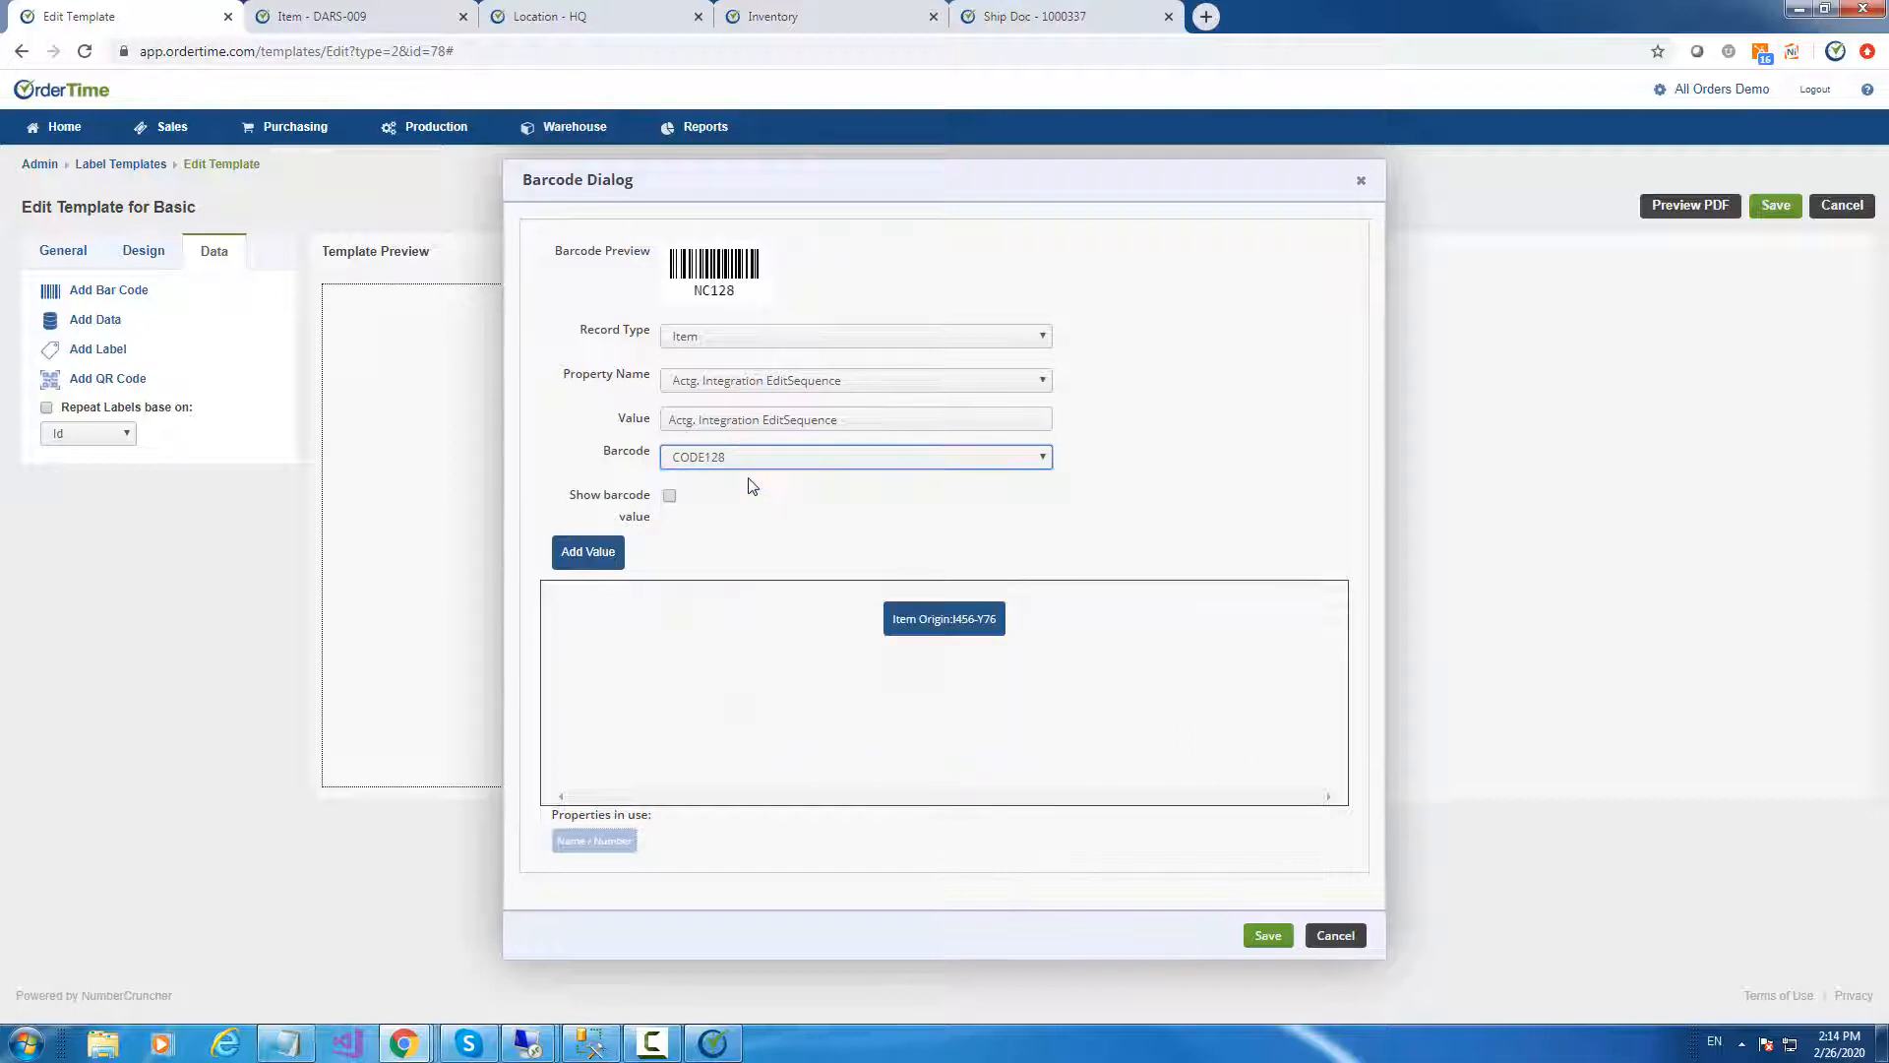
{"action": "left_click", "coordinate": [670, 497]}
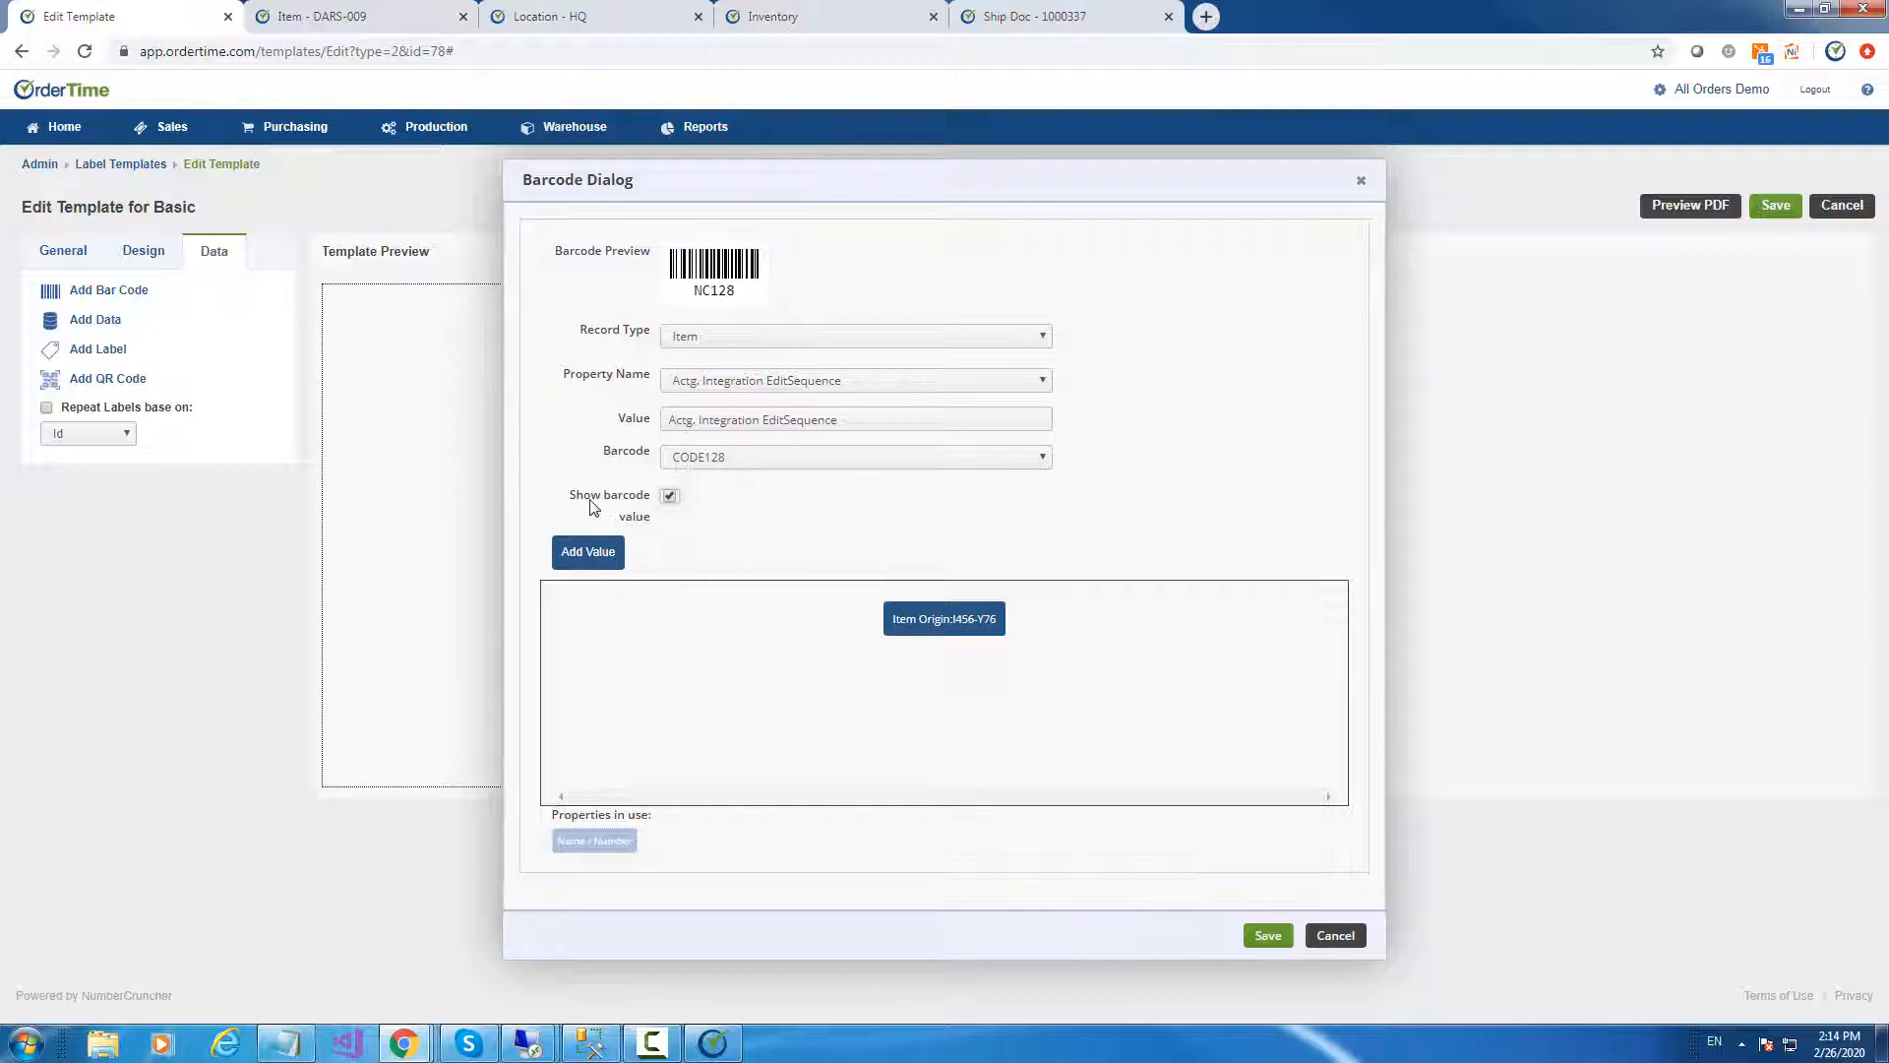
{"action": "left_click", "coordinate": [1267, 934]}
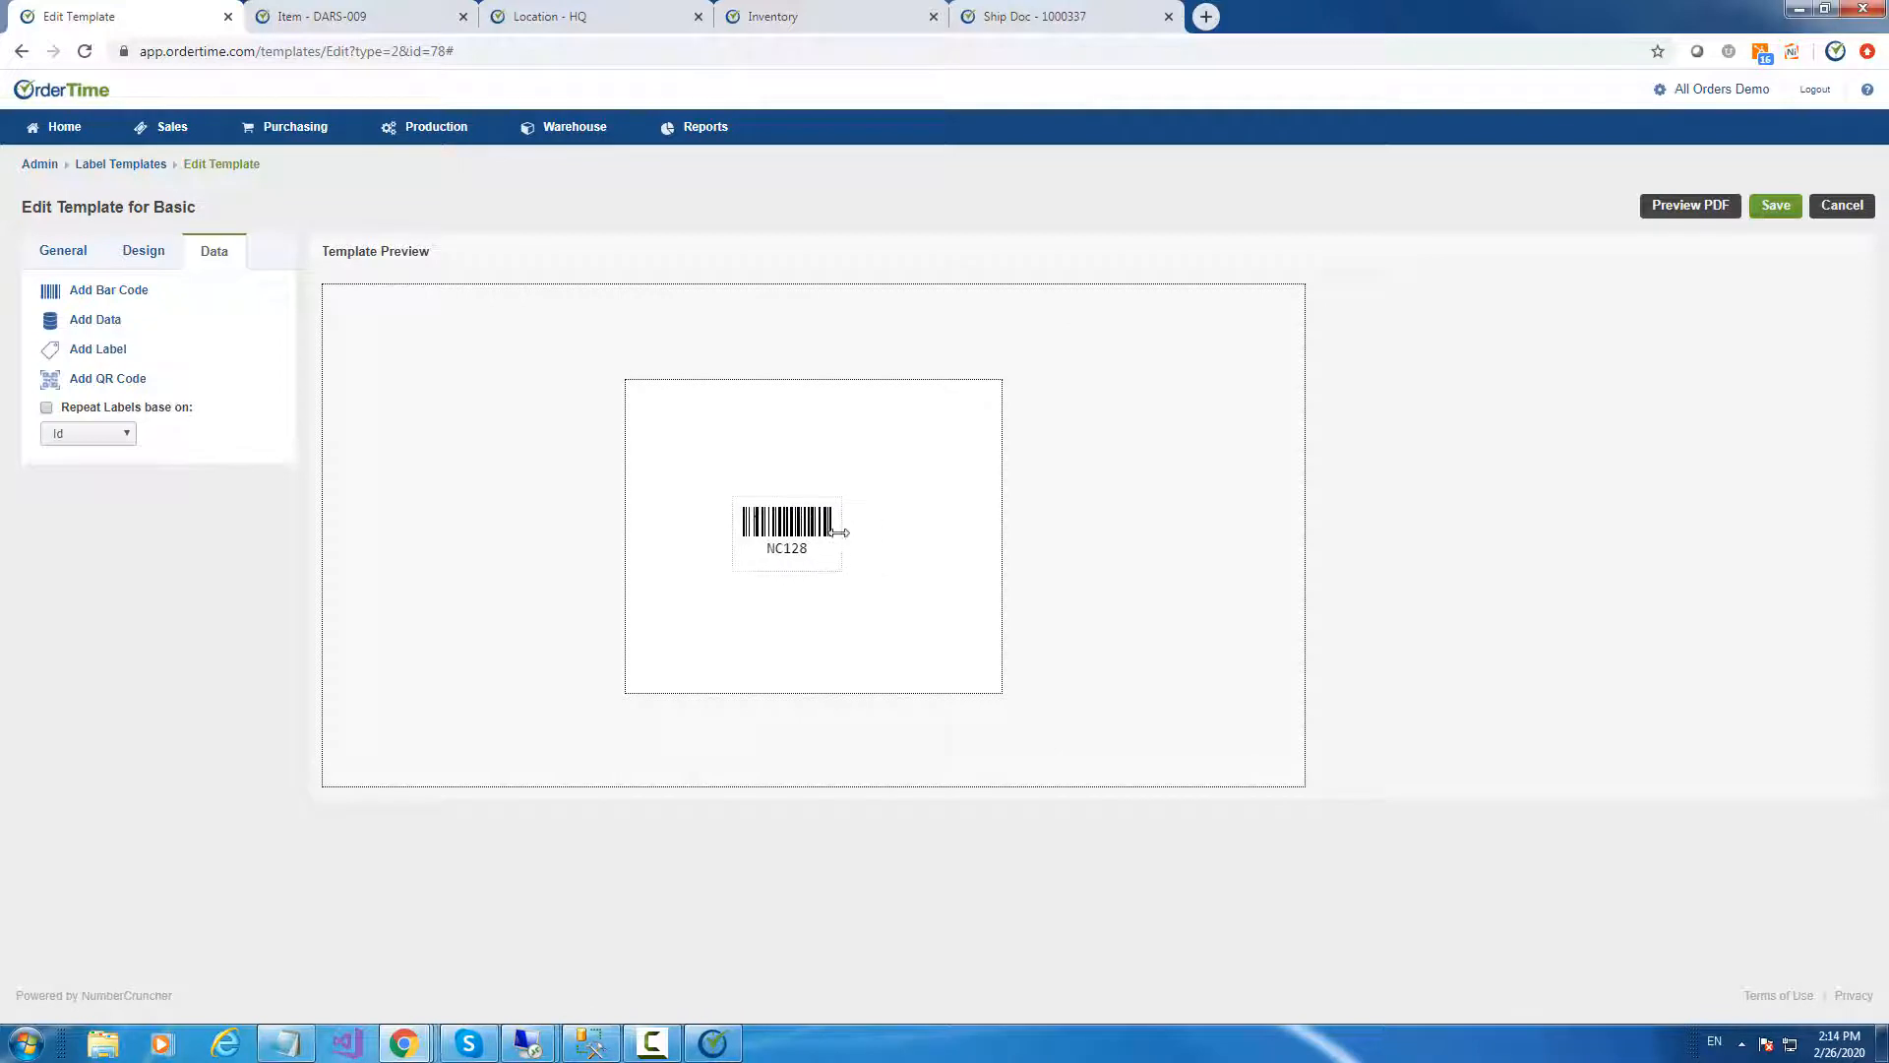
Lower the barcode slightly and add a data field for the Company record's company name
{"action": "left_click_drag", "start_coordinate": [805, 560], "coordinate": [801, 623]}
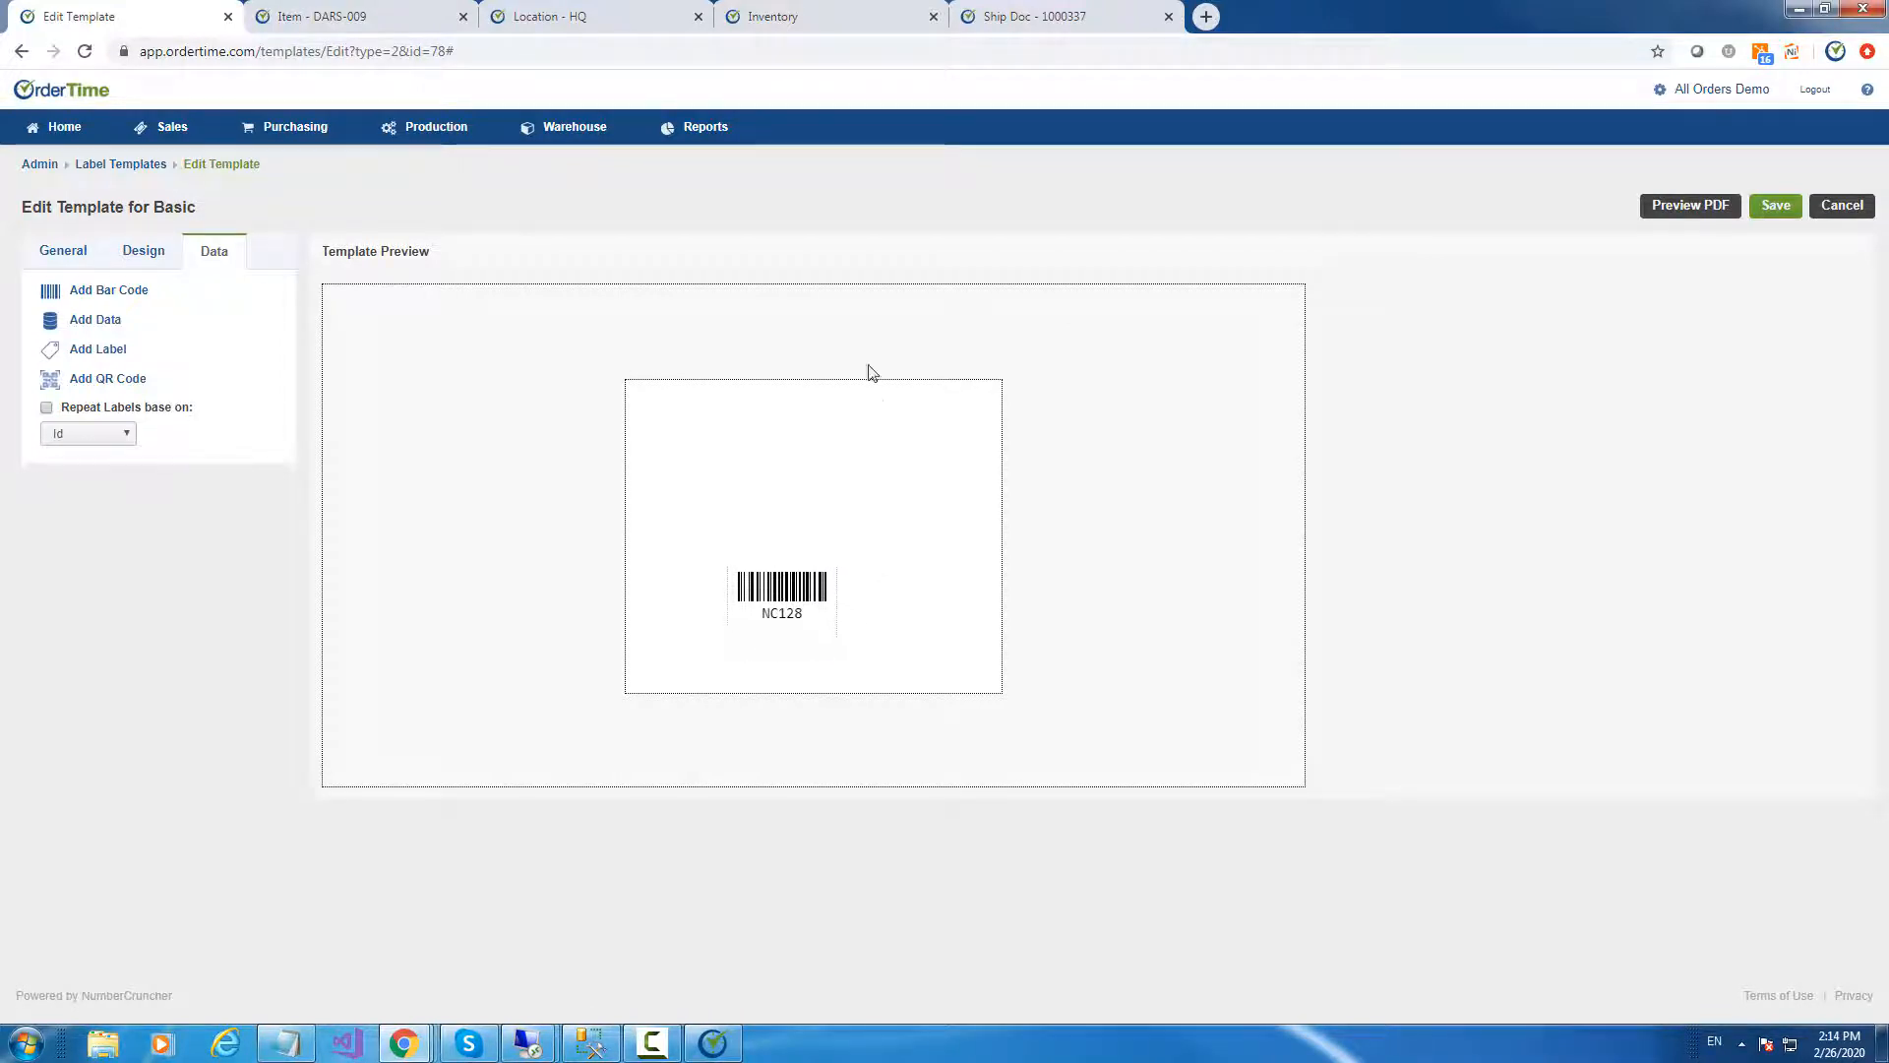
{"action": "left_click", "coordinate": [96, 322]}
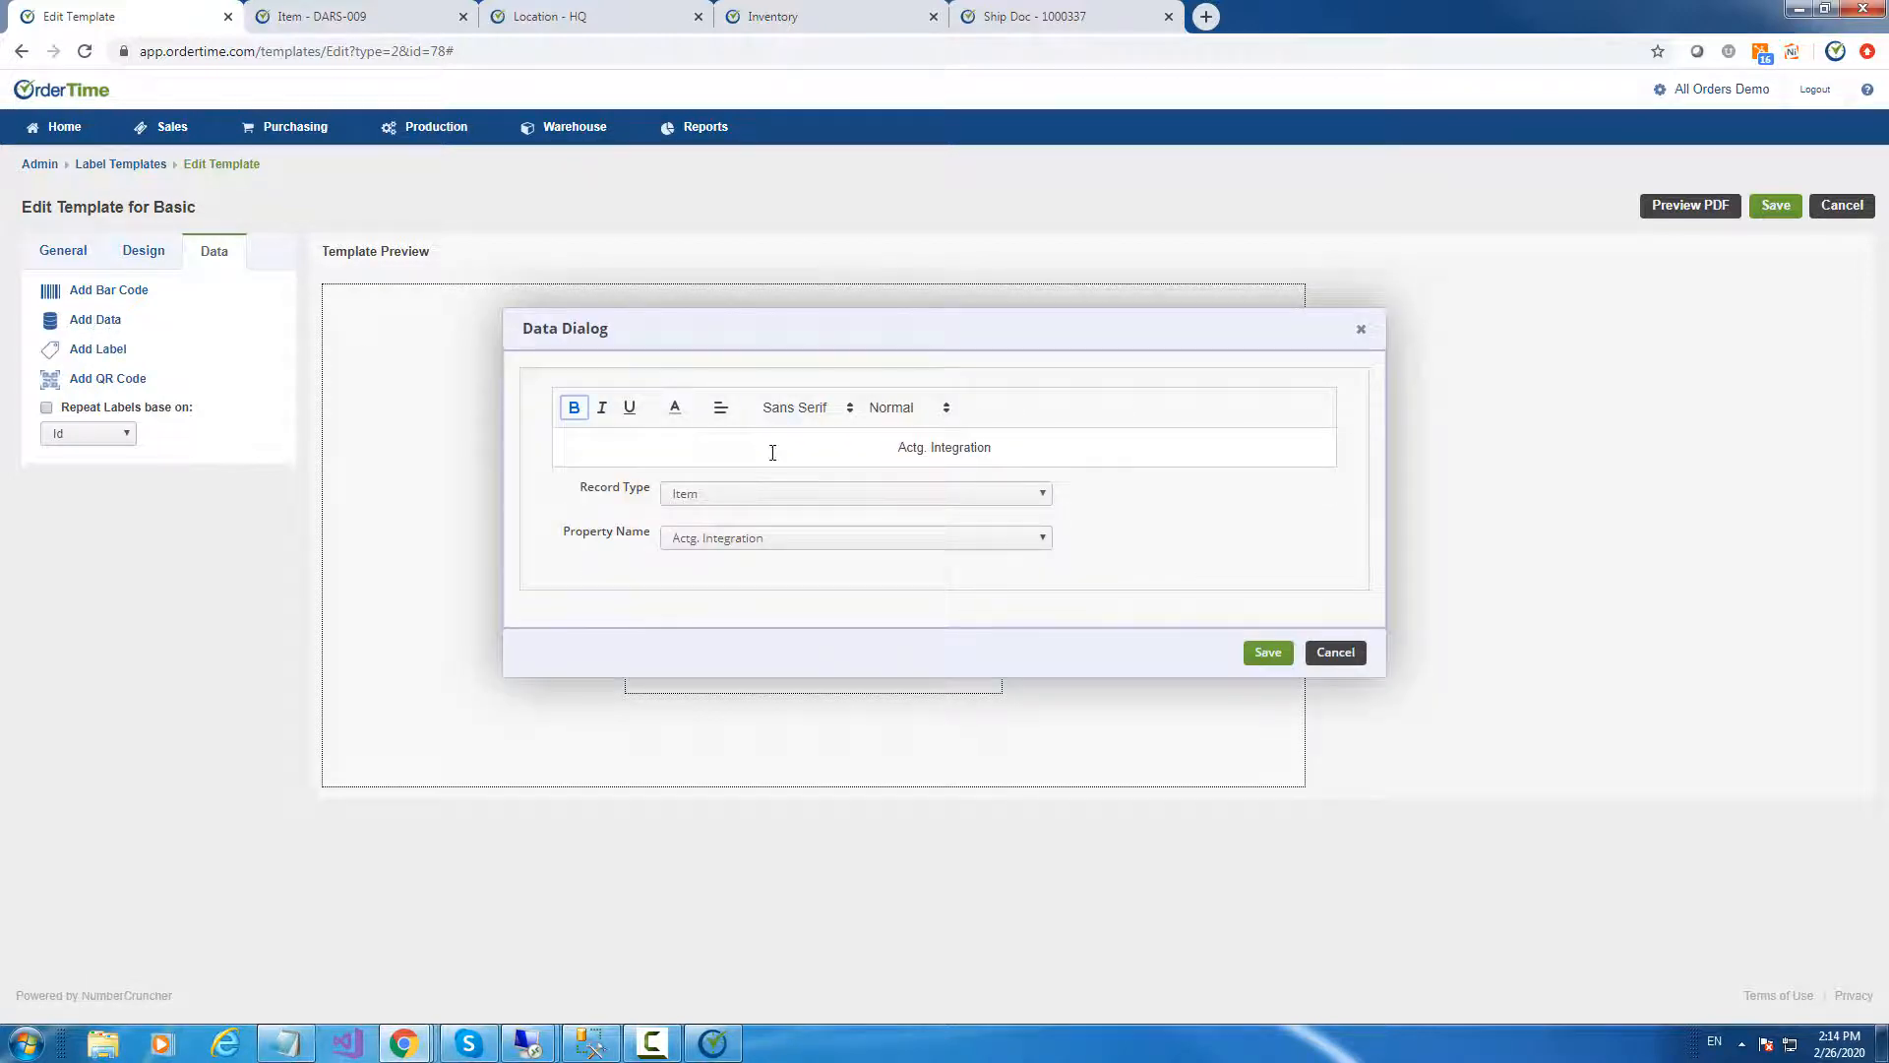
{"action": "left_click", "coordinate": [771, 495]}
{"action": "left_click", "coordinate": [716, 533]}
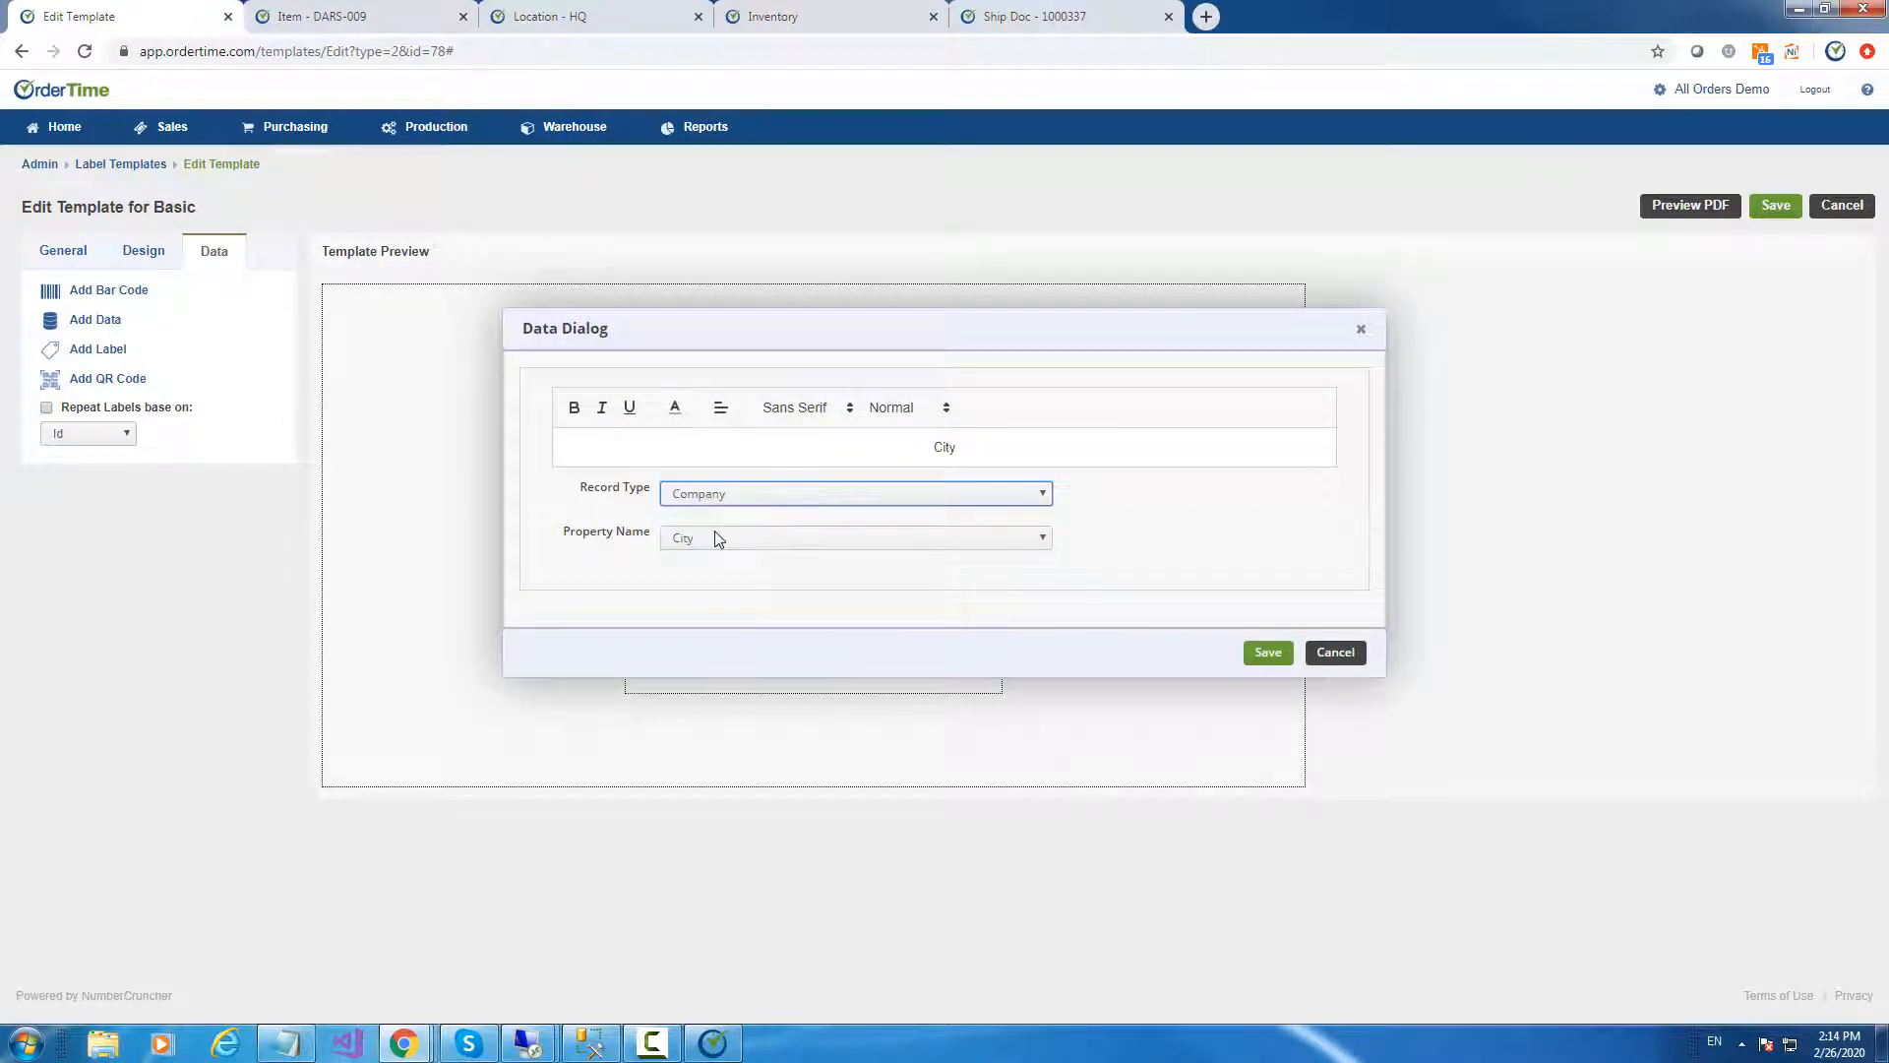
{"action": "left_click", "coordinate": [717, 539]}
{"action": "left_click", "coordinate": [753, 585]}
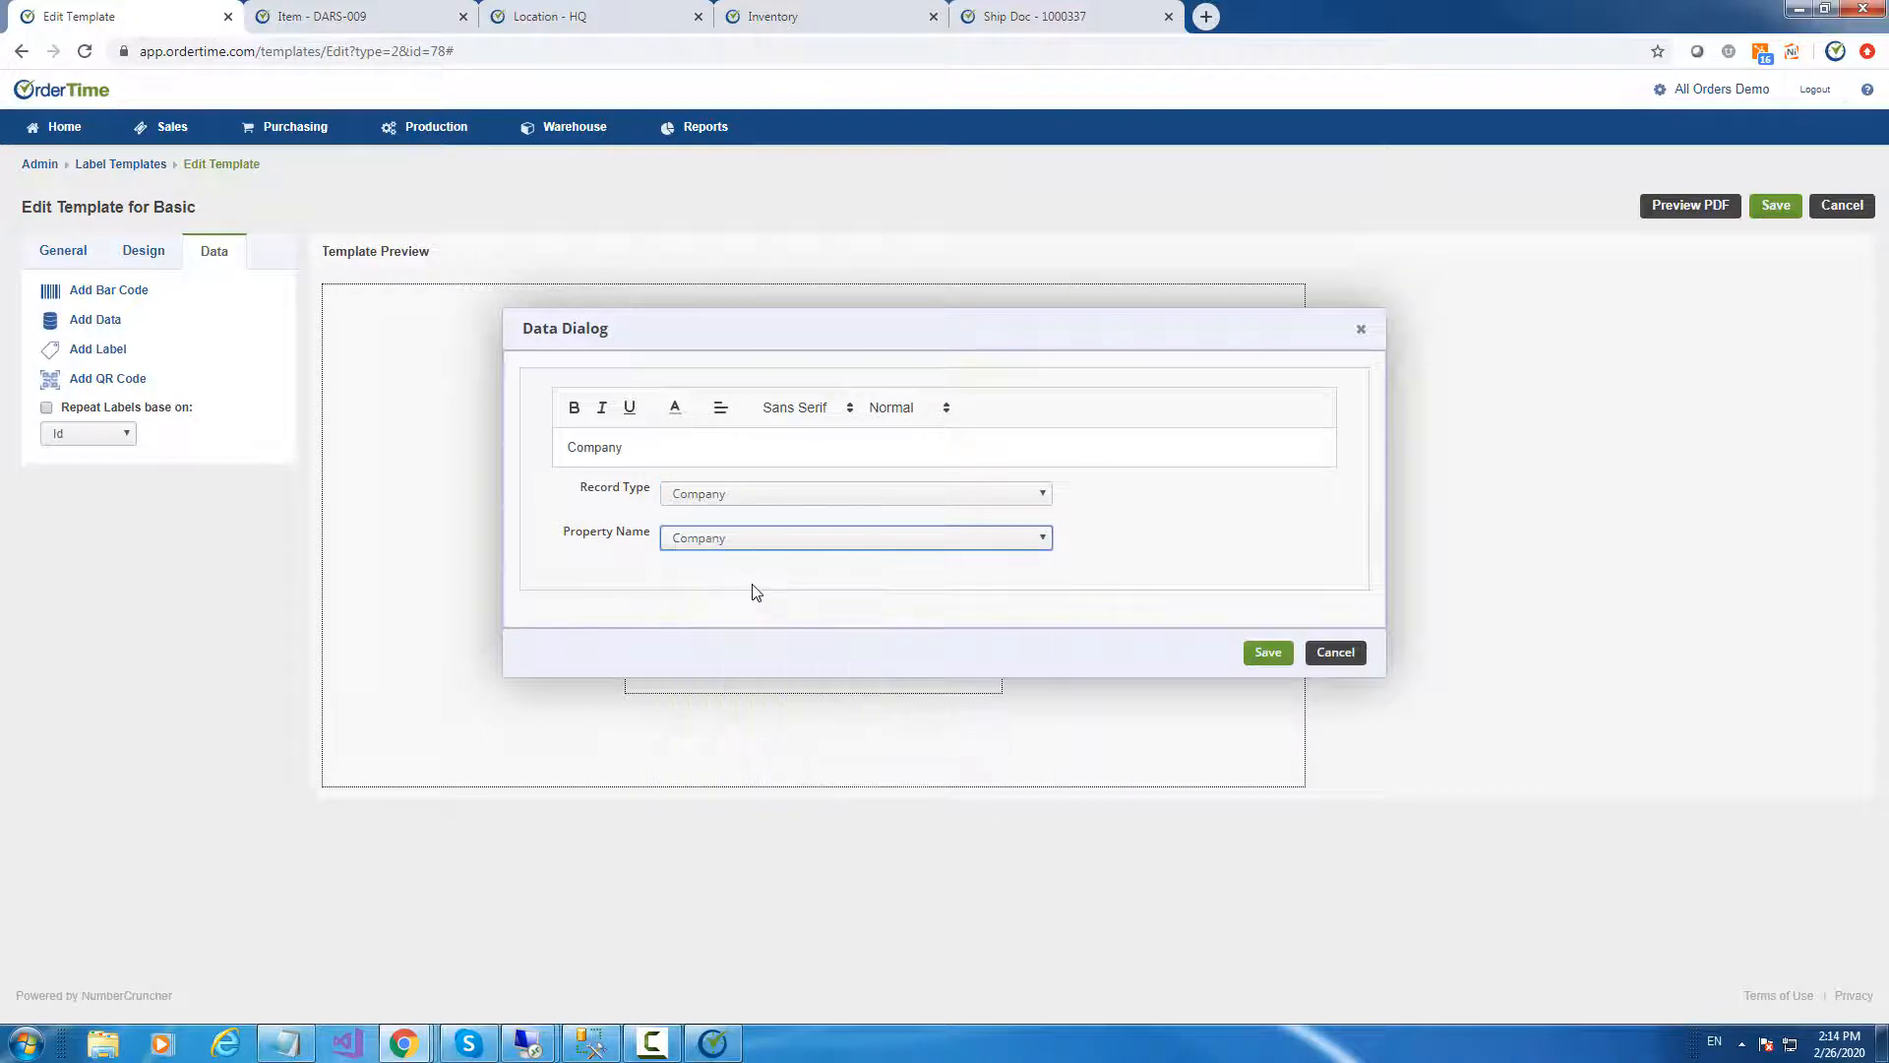
Format the company name field centred, Small and bold, and save it onto the label
{"action": "left_click", "coordinate": [666, 445]}
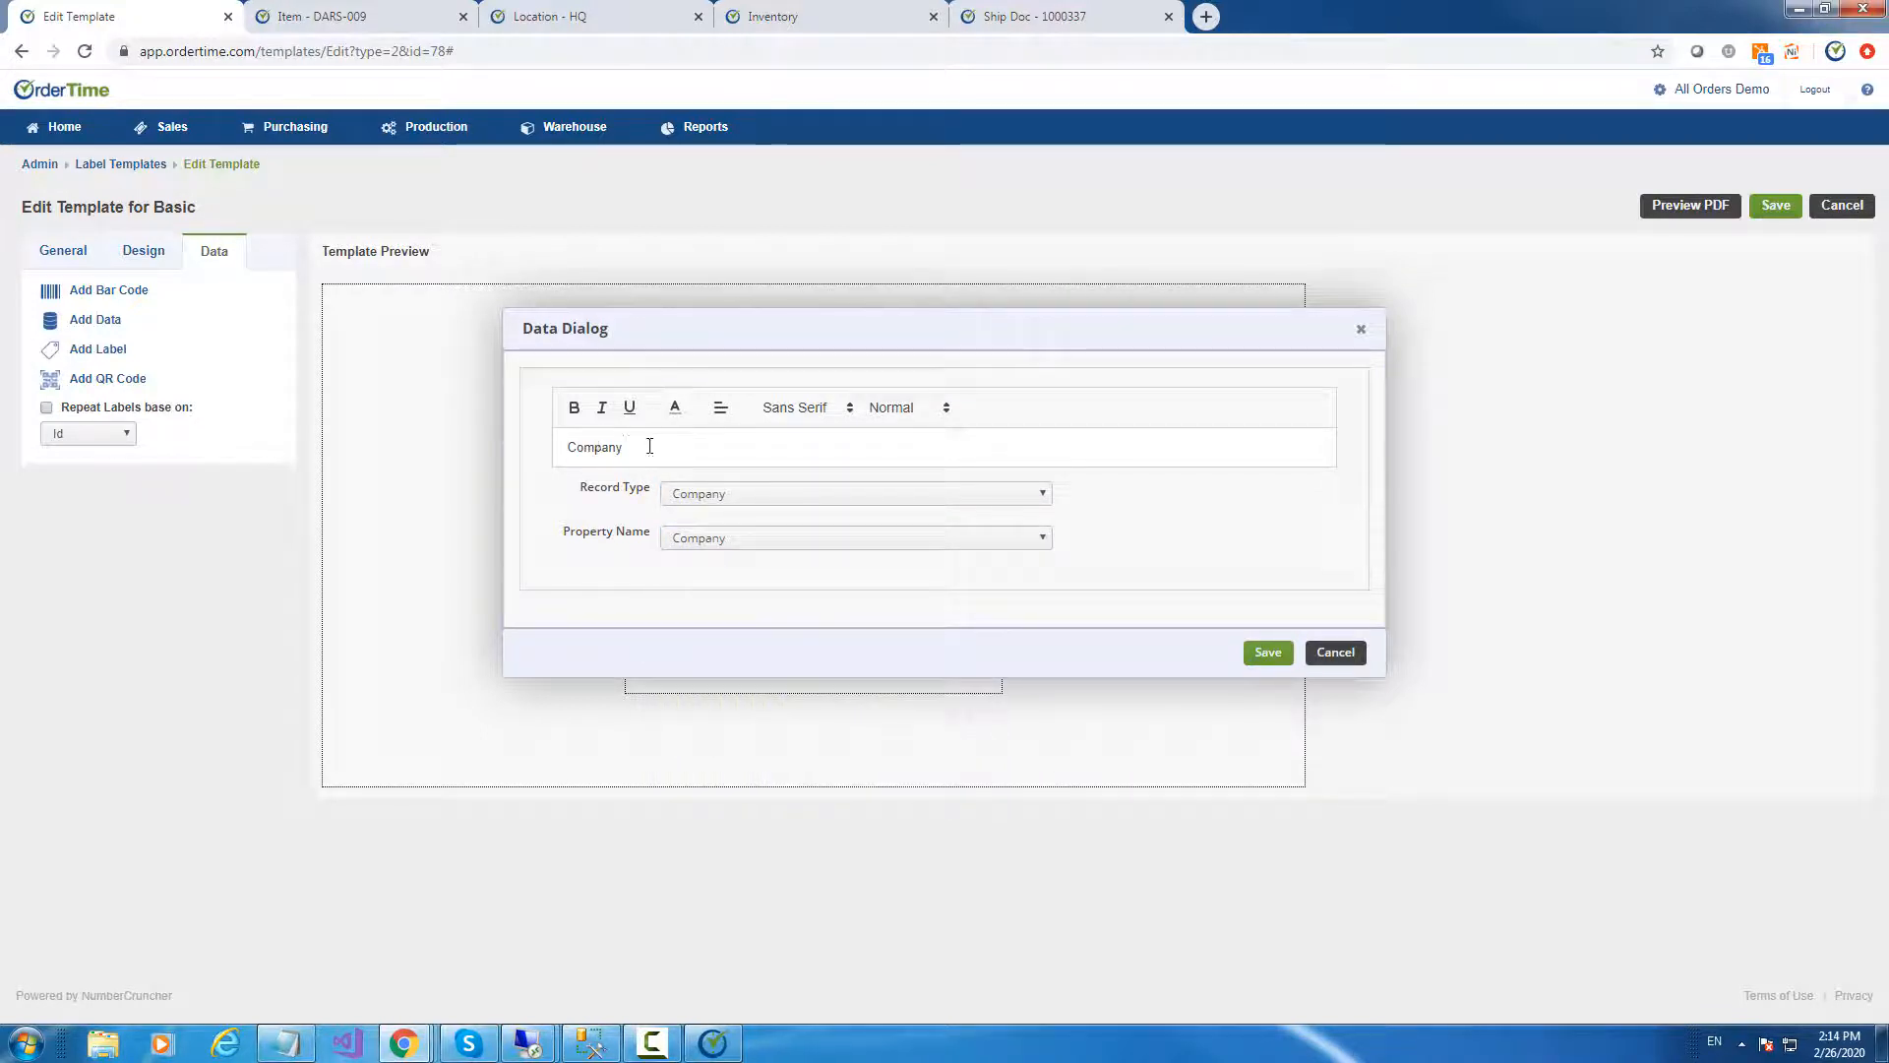
{"action": "left_click", "coordinate": [720, 407]}
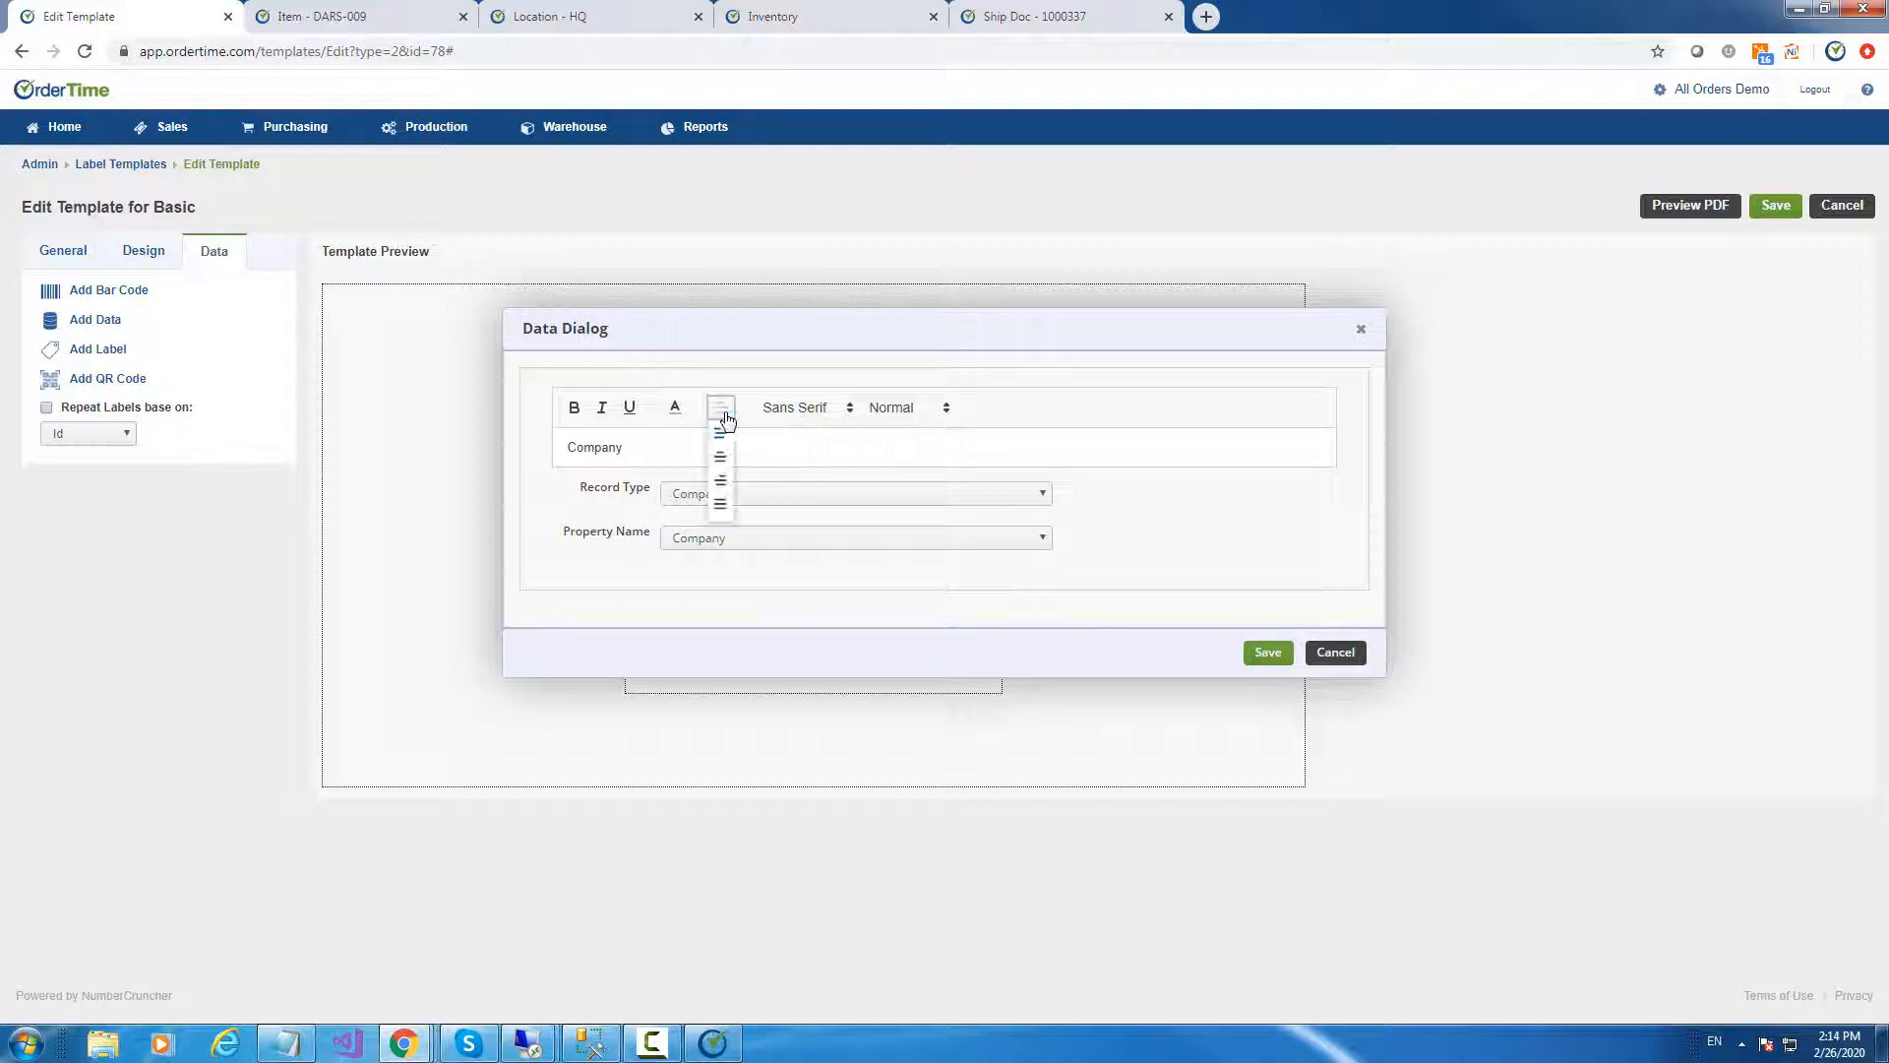
{"action": "left_click", "coordinate": [719, 461]}
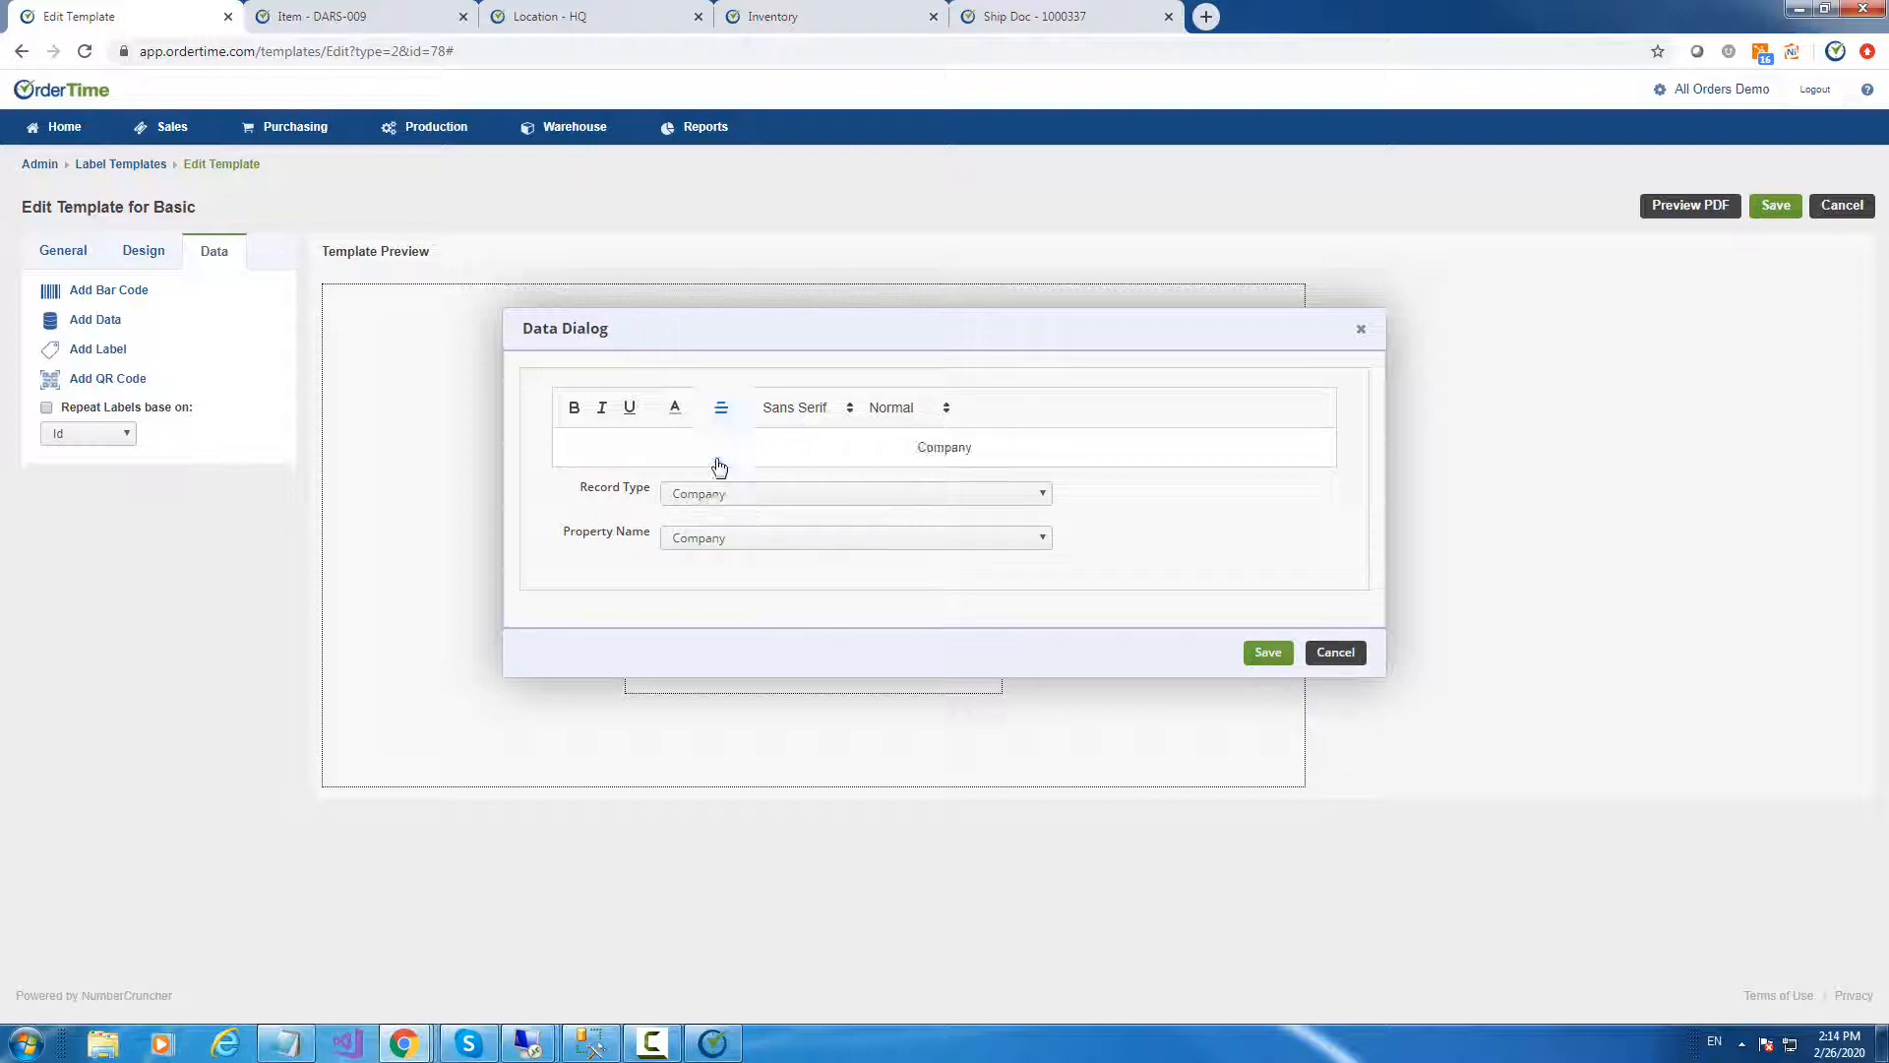
{"action": "left_click", "coordinate": [804, 412]}
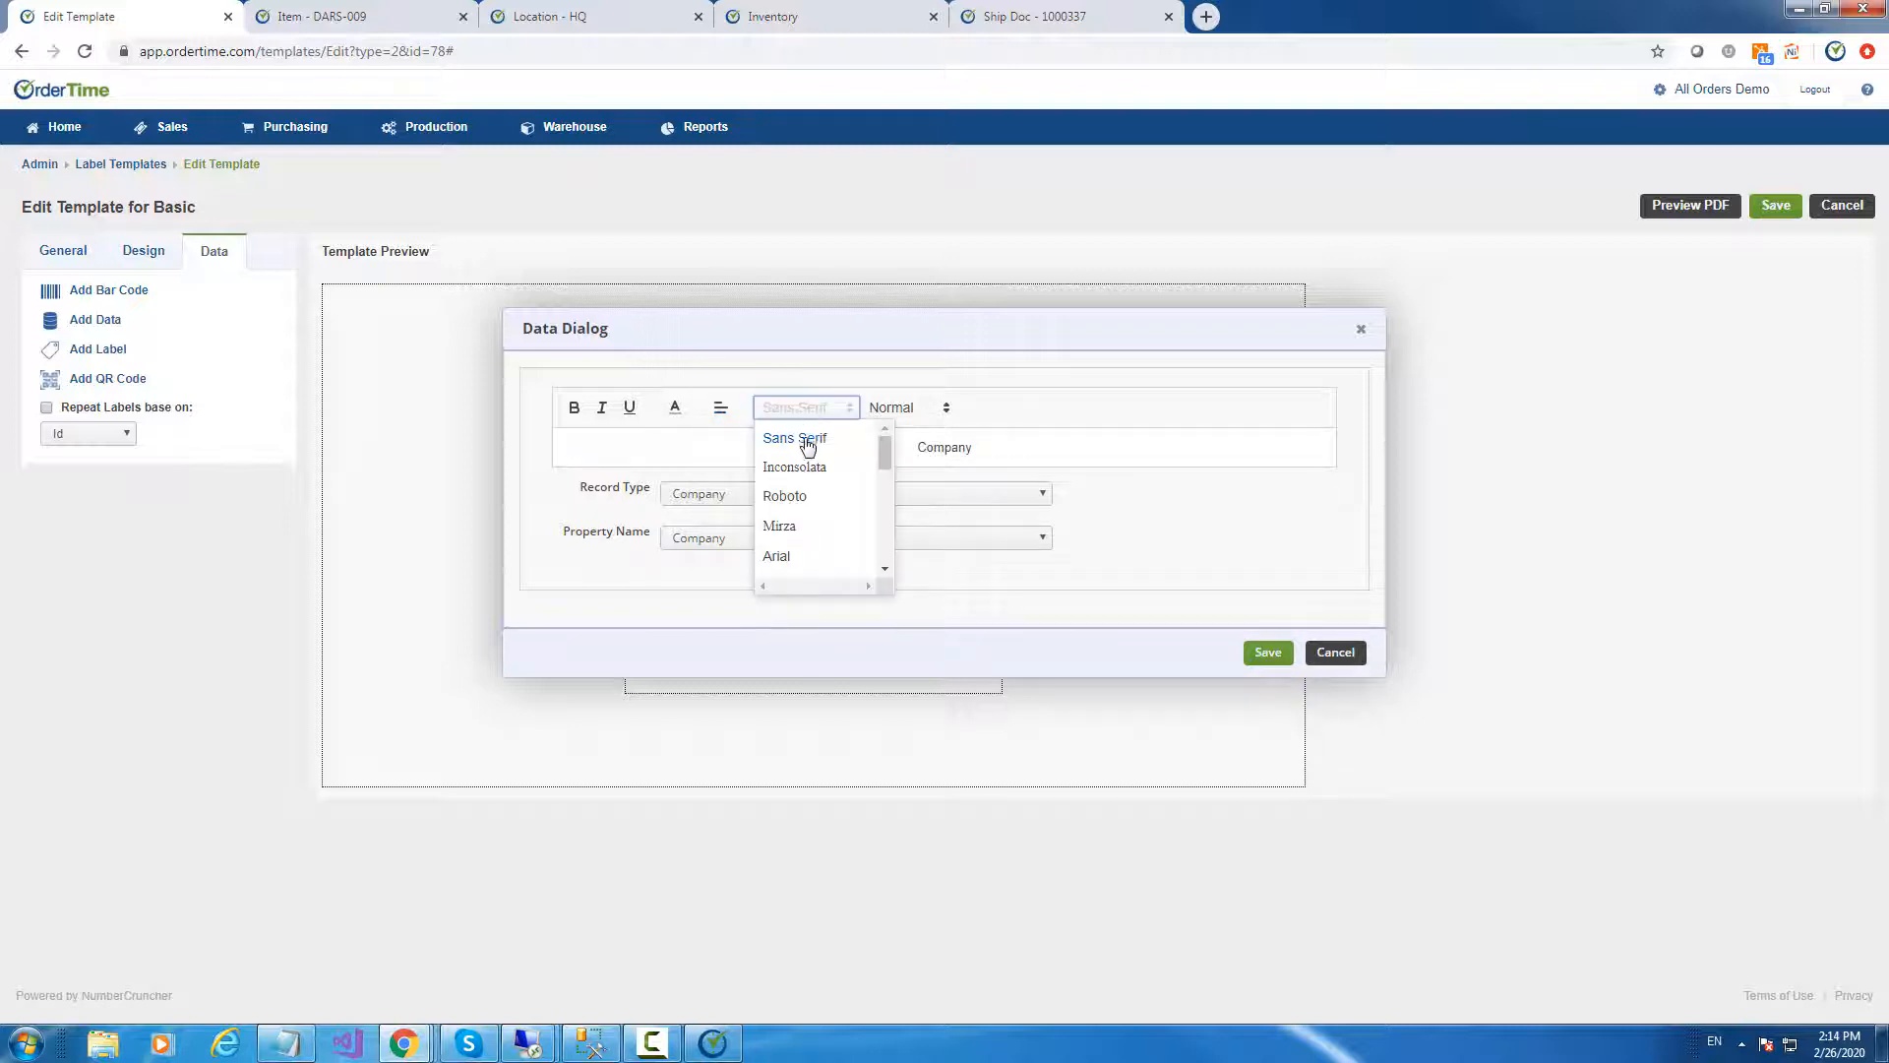
{"action": "left_click", "coordinate": [889, 384]}
{"action": "left_click", "coordinate": [894, 407]}
{"action": "left_click", "coordinate": [879, 439]}
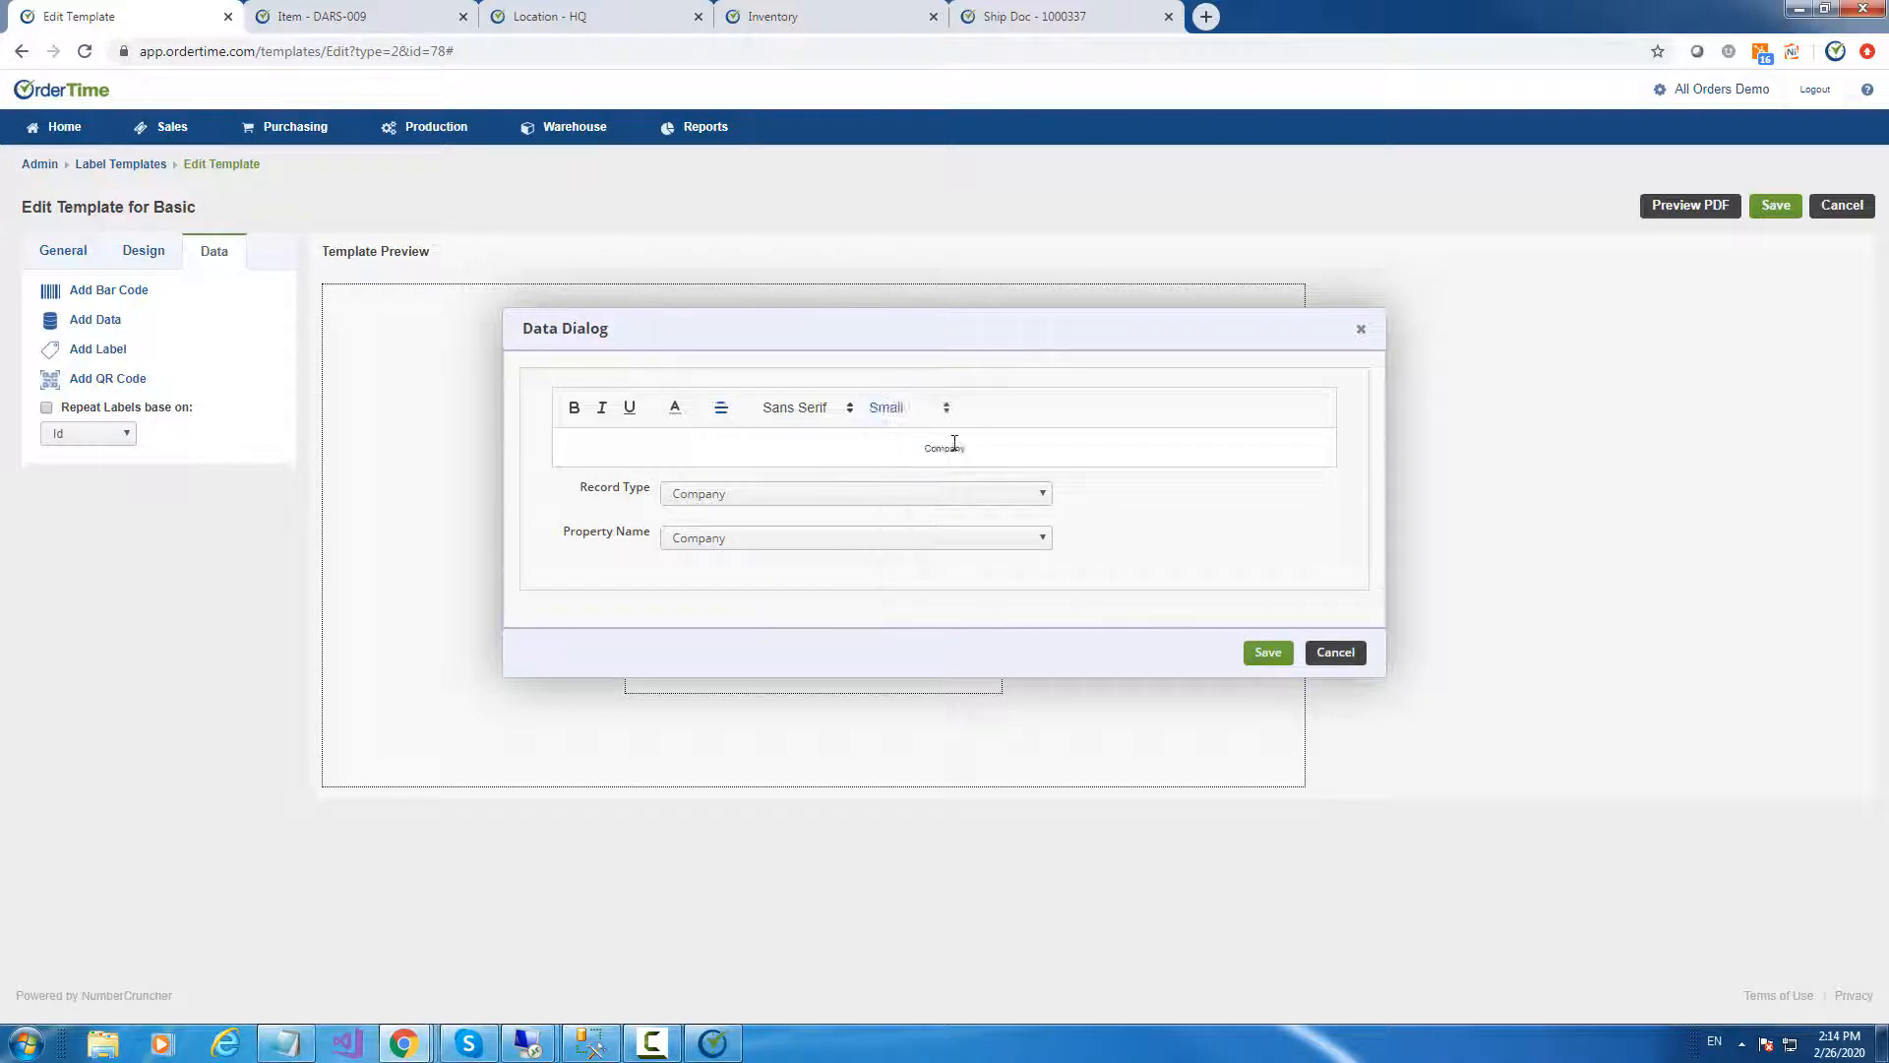
{"action": "left_click", "coordinate": [573, 408]}
{"action": "left_click", "coordinate": [1268, 652]}
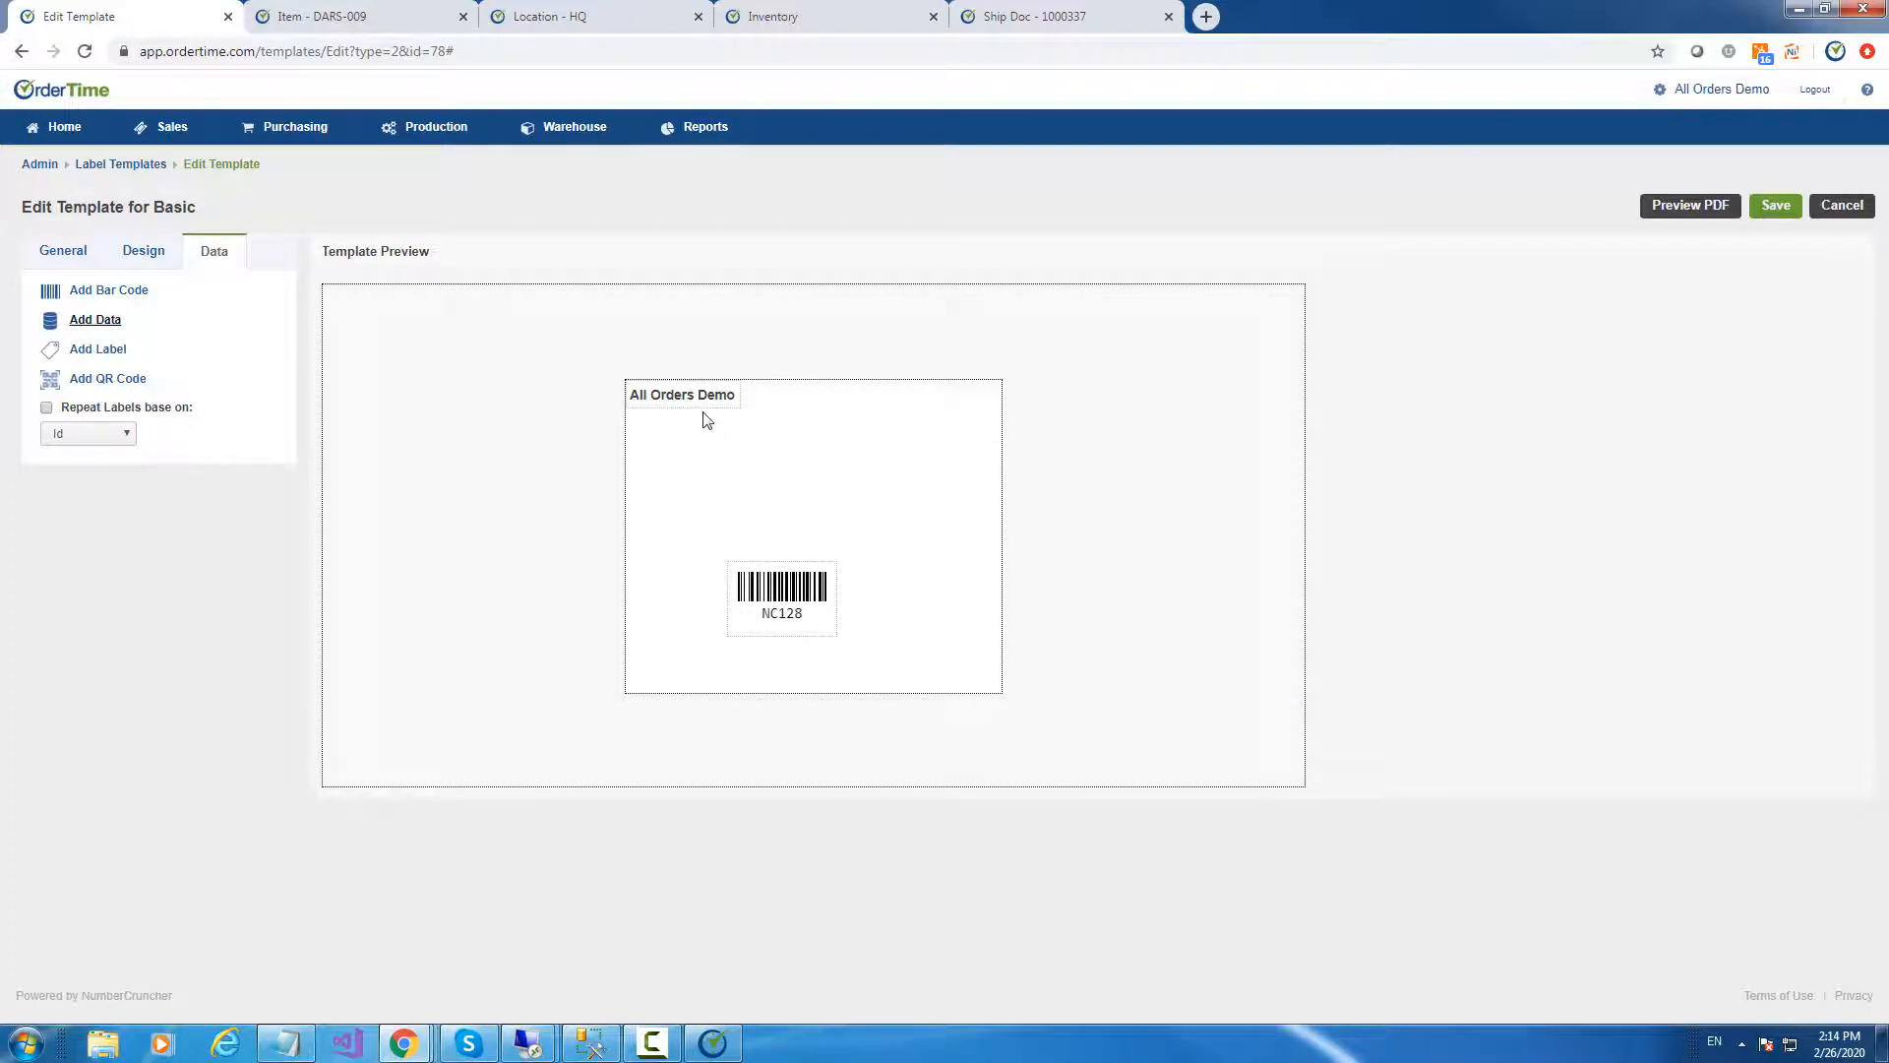
Move the company name to the label's top right and nudge the barcode right
{"action": "left_click_drag", "start_coordinate": [692, 392], "coordinate": [940, 398]}
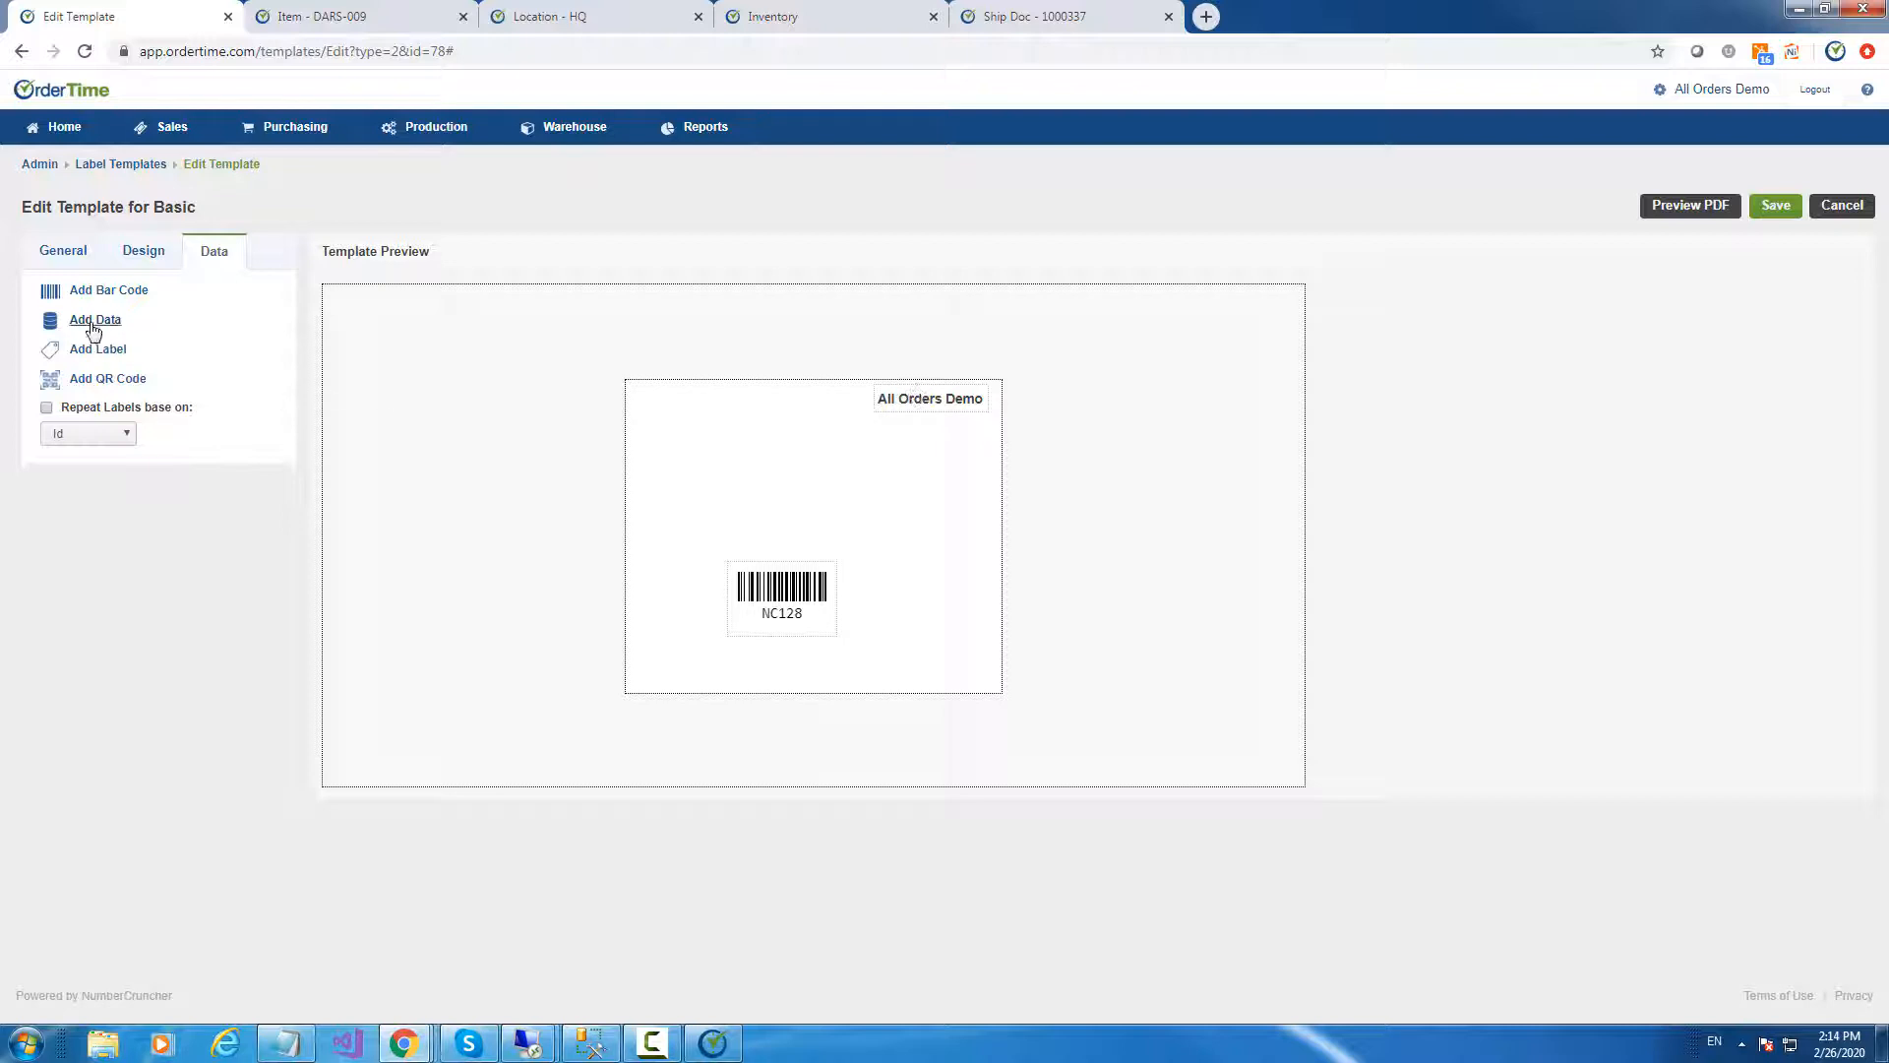
{"action": "right_click", "coordinate": [926, 390]}
{"action": "left_click", "coordinate": [980, 414]}
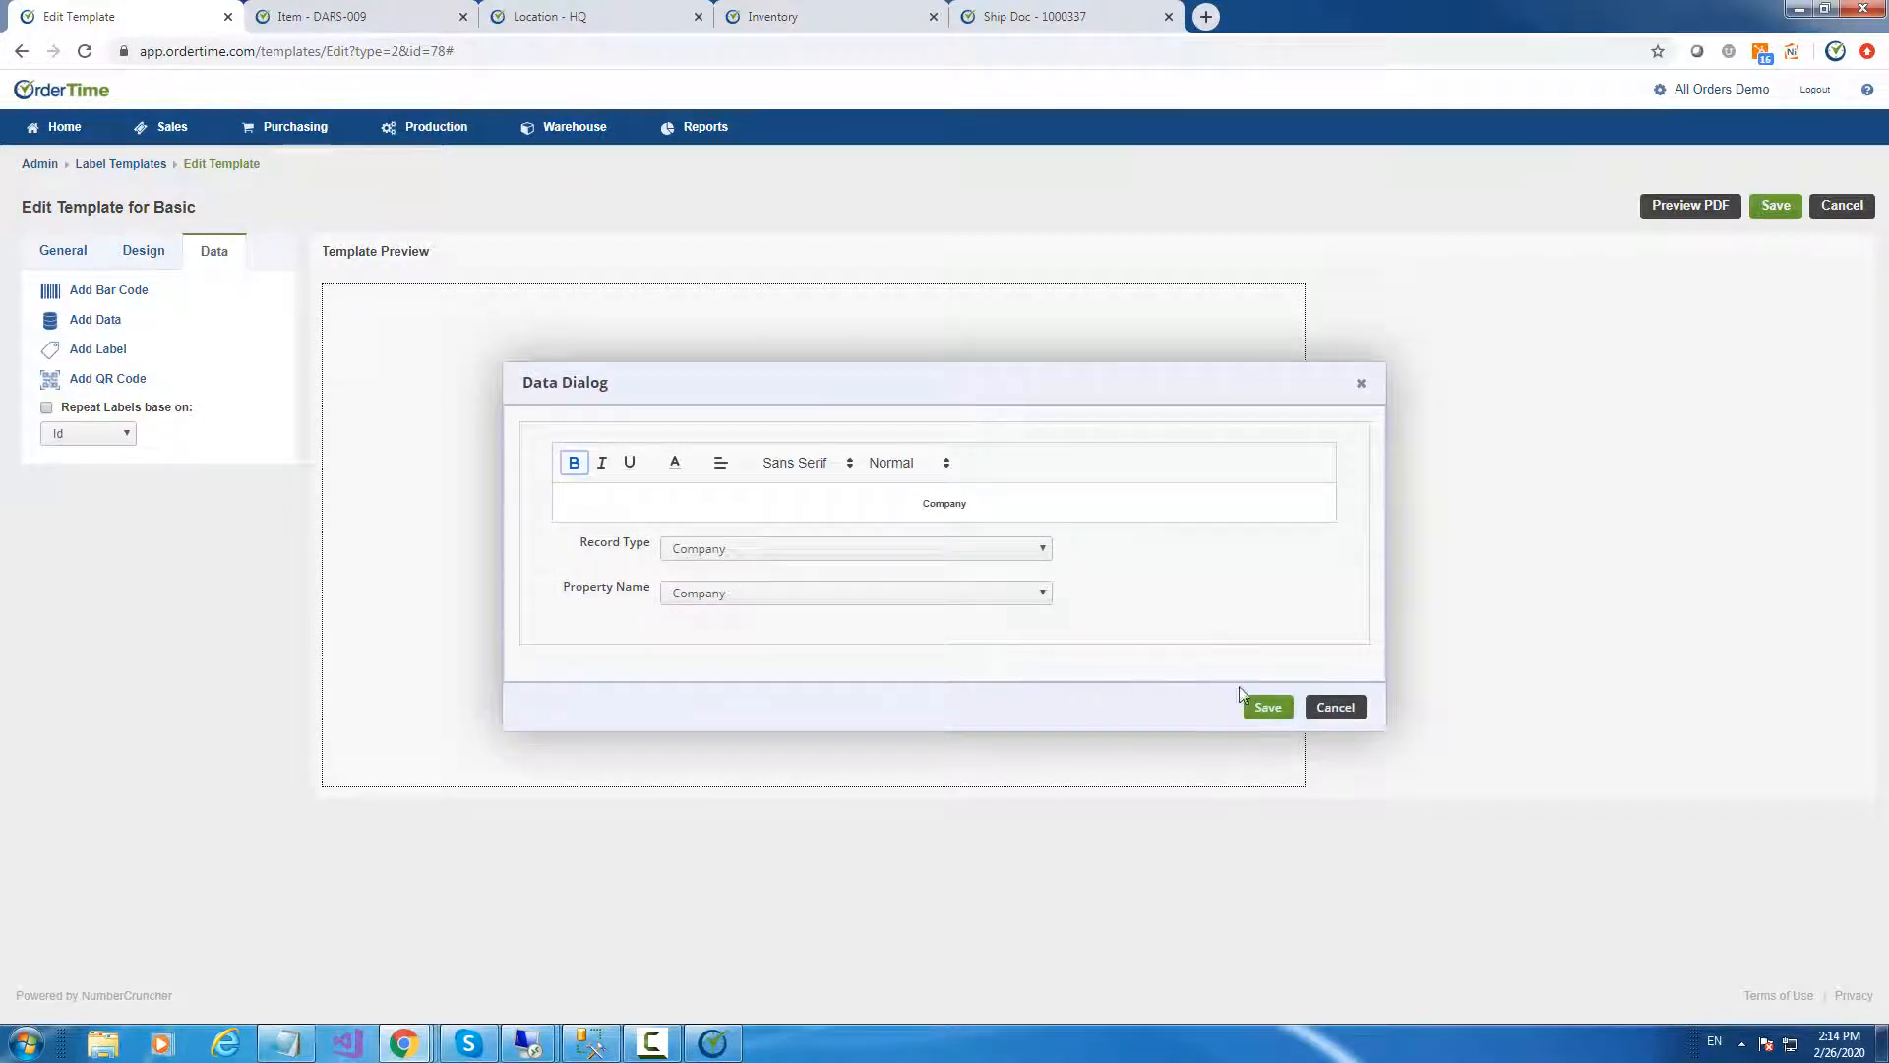
{"action": "left_click", "coordinate": [1338, 707]}
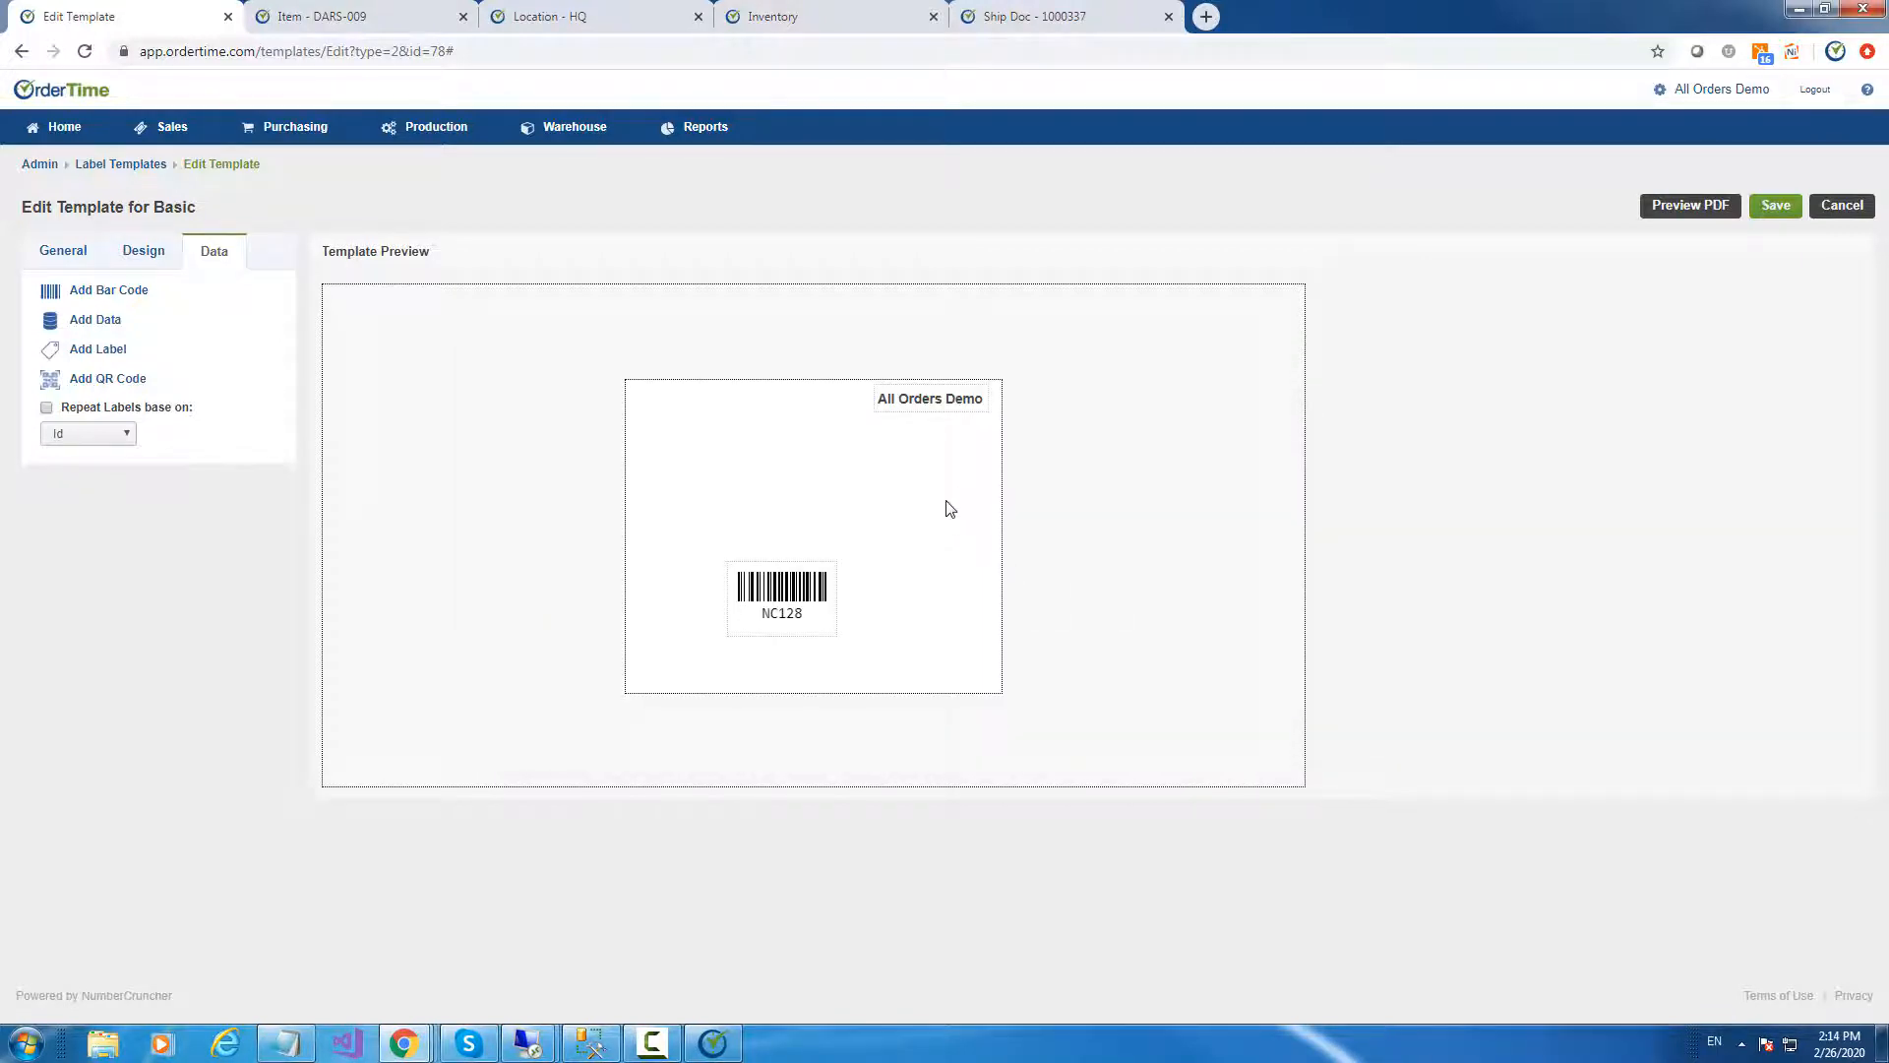
{"action": "left_click_drag", "start_coordinate": [792, 580], "coordinate": [821, 586]}
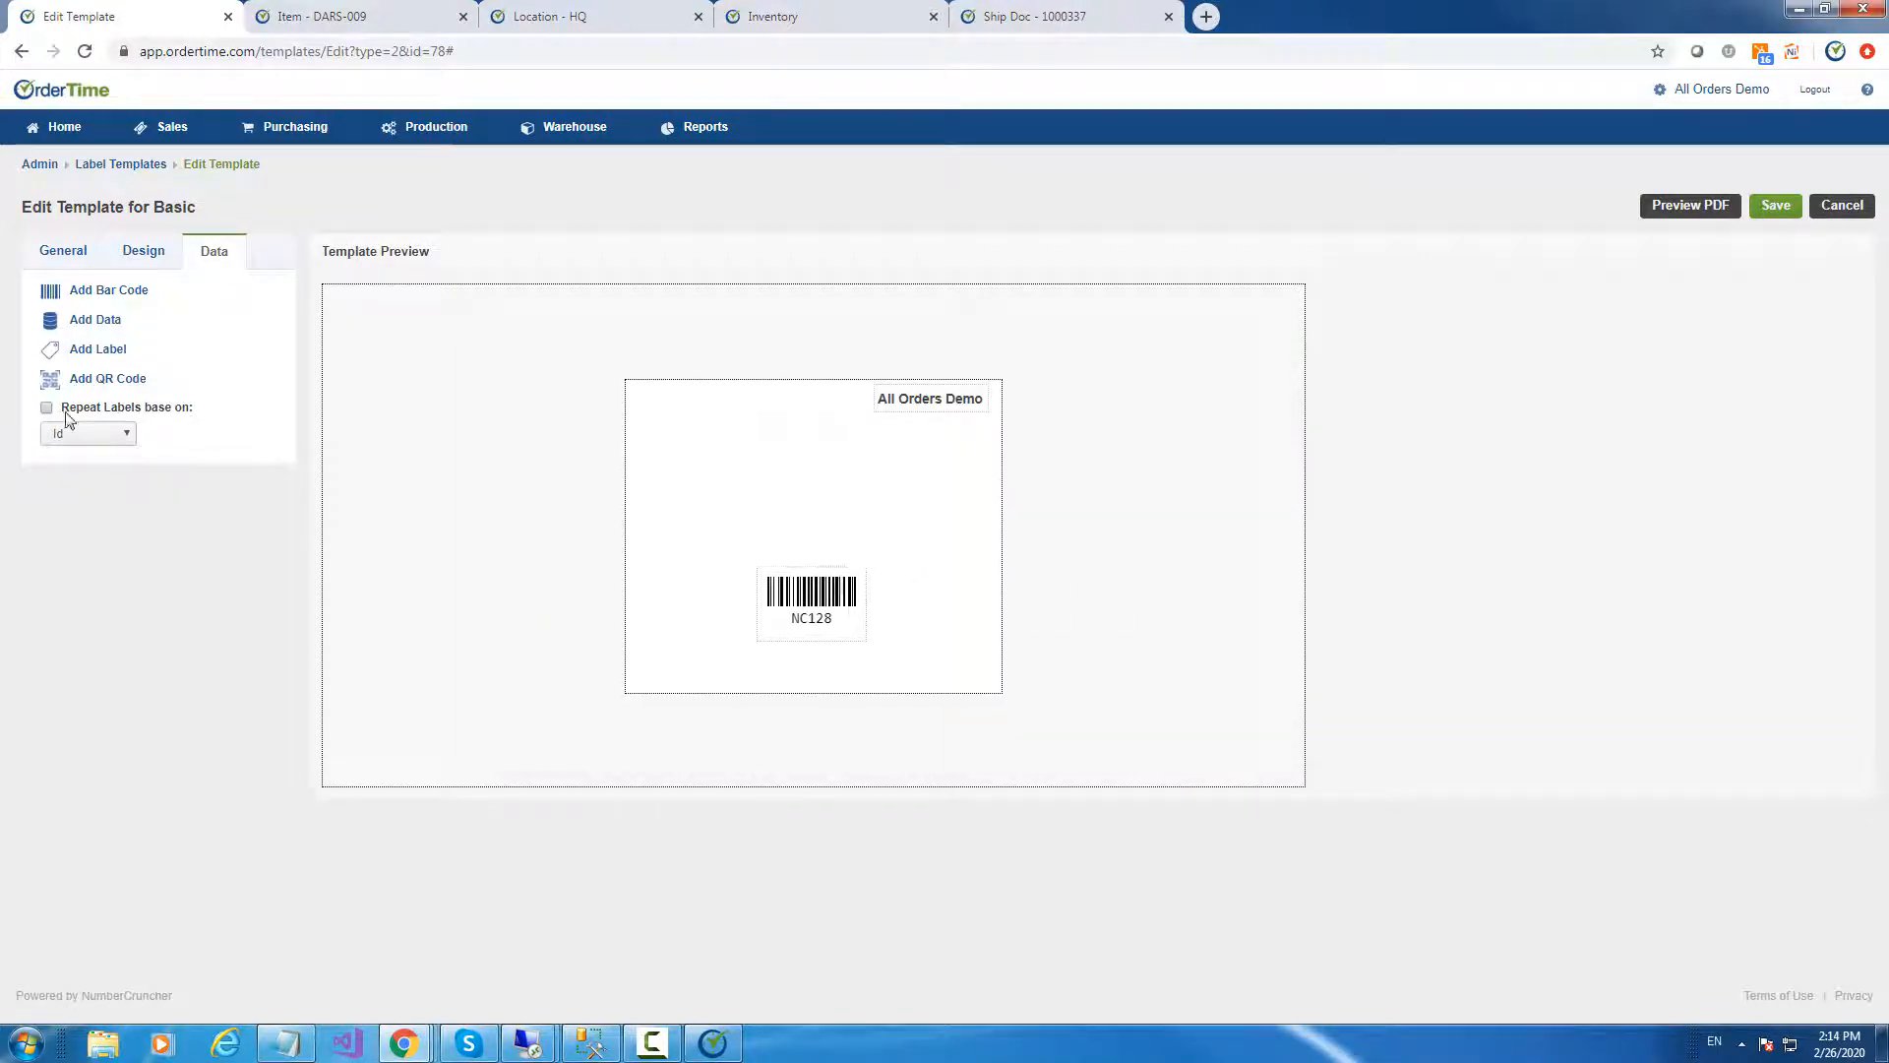
Add a red, Small text label 'Serving you!' and place it under All Orders Demo
{"action": "left_click", "coordinate": [97, 350]}
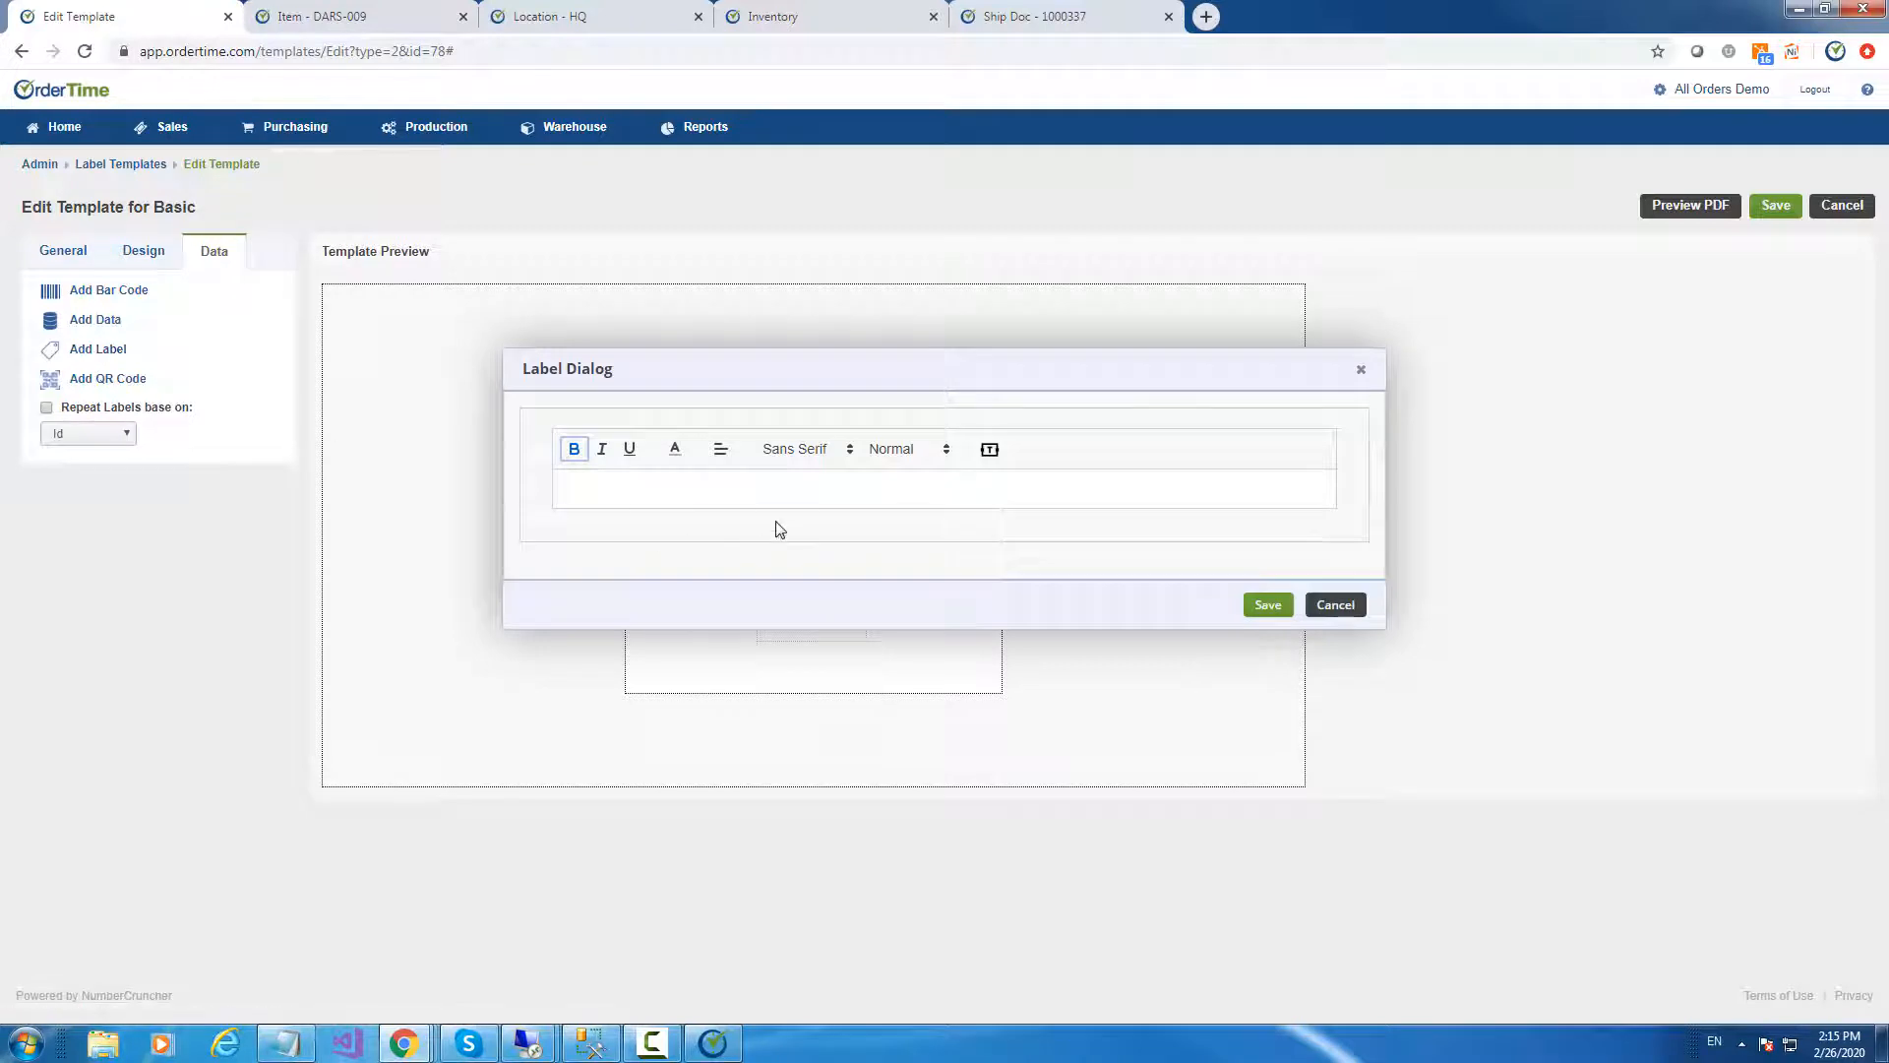
{"action": "left_click", "coordinate": [816, 498]}
{"action": "type", "text": "Serving you!"}
{"action": "left_click", "coordinate": [677, 450]}
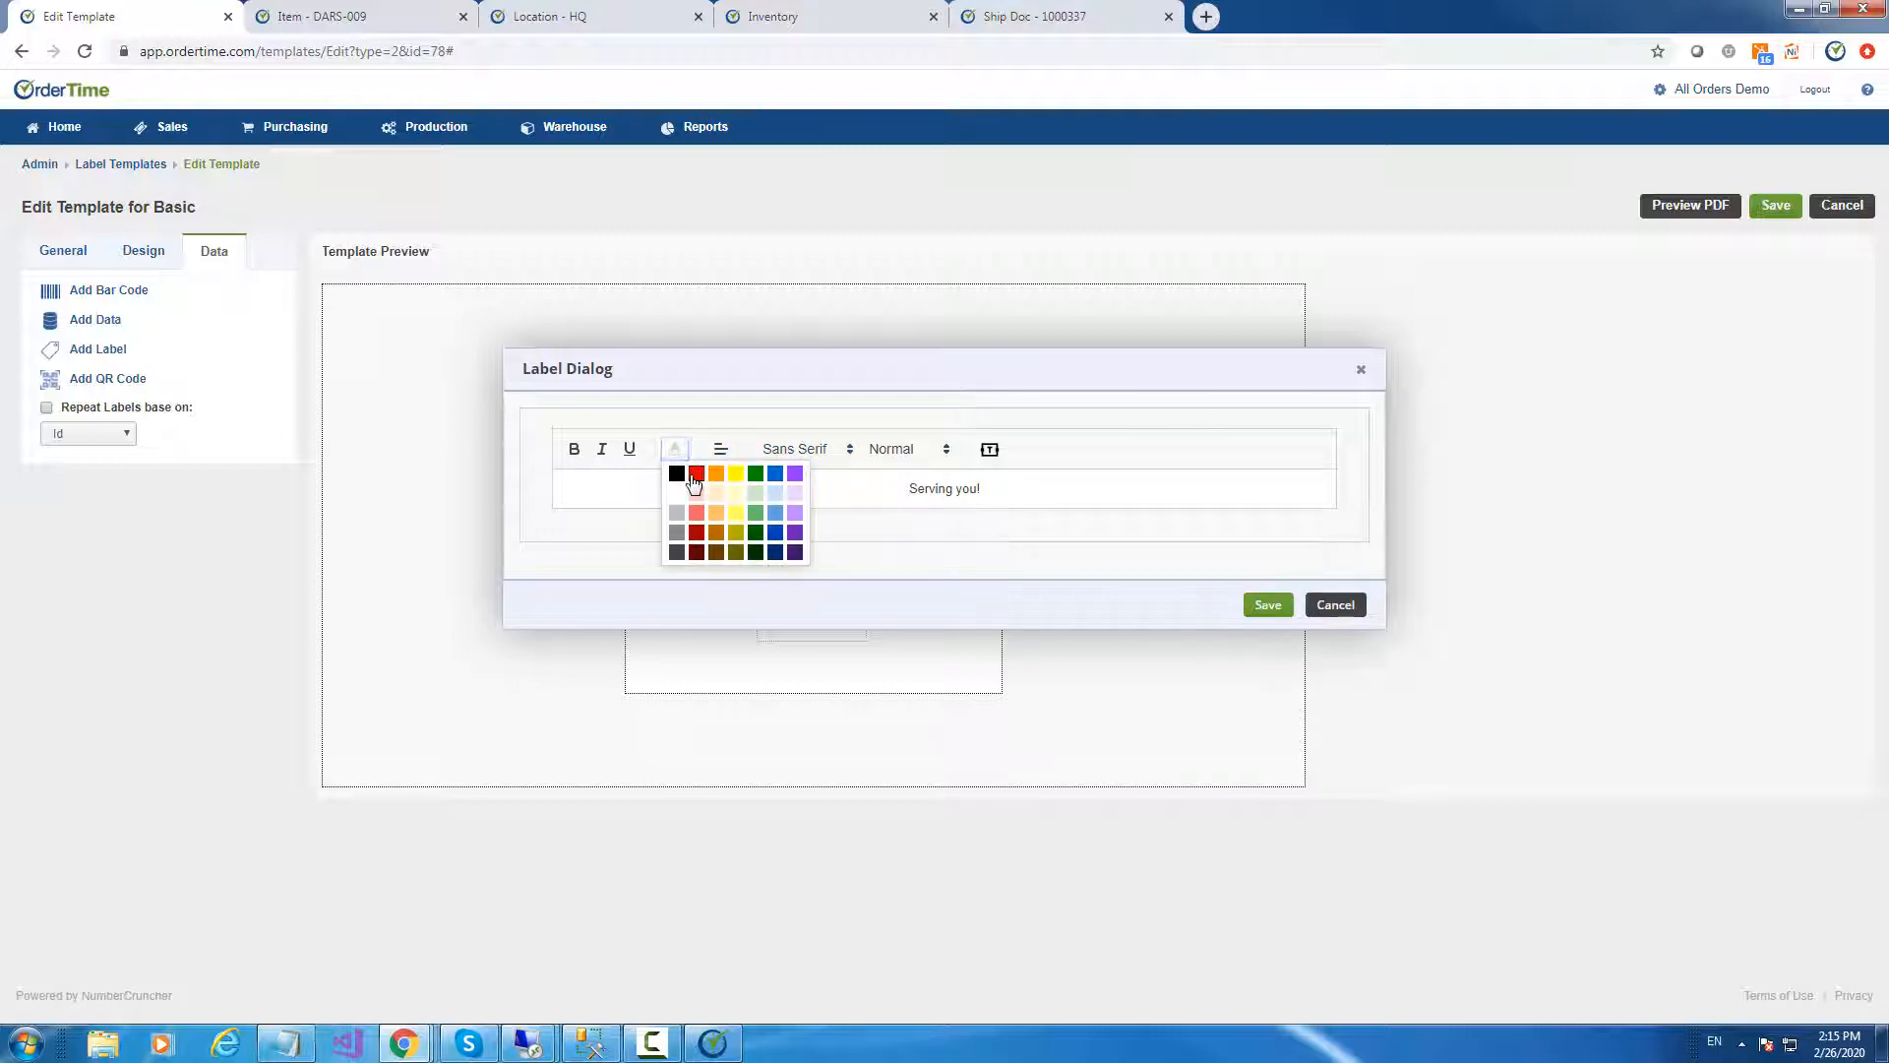
{"action": "left_click", "coordinate": [692, 468]}
{"action": "left_click", "coordinate": [890, 455]}
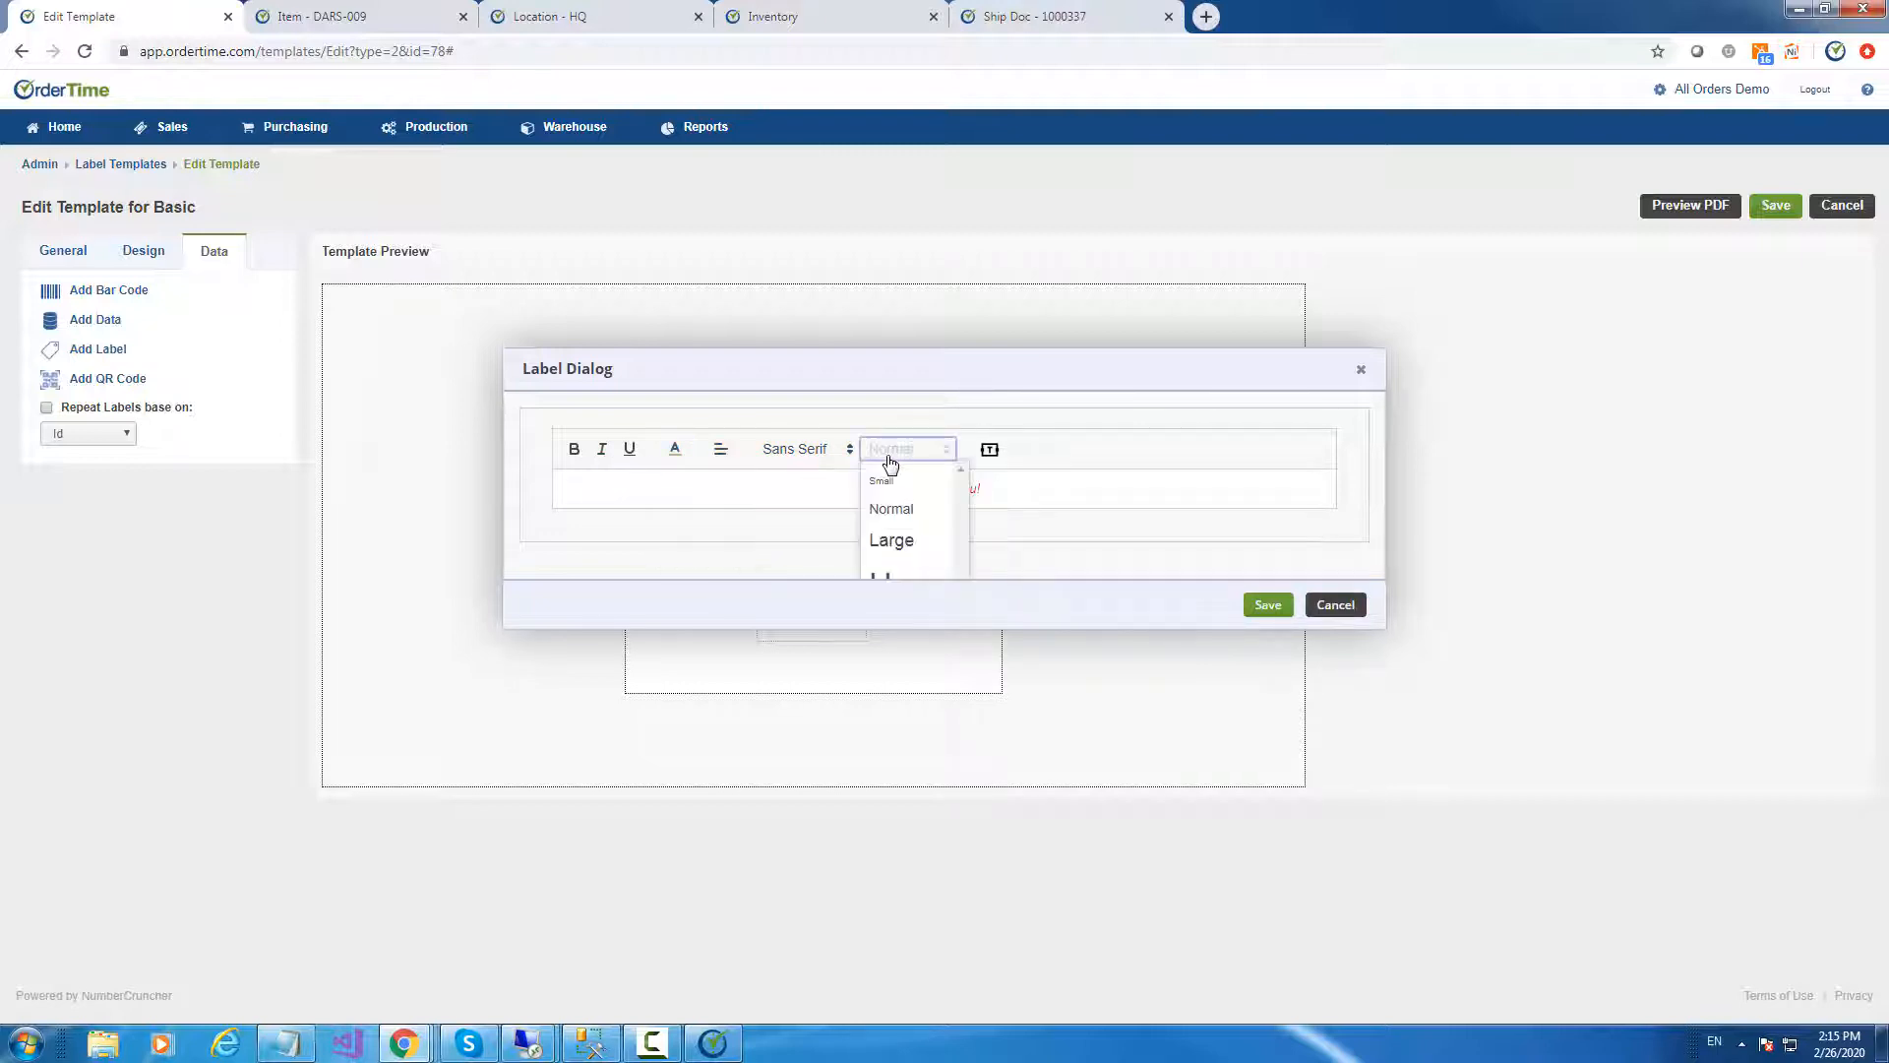
{"action": "left_click", "coordinate": [882, 482]}
{"action": "left_click", "coordinate": [1267, 604]}
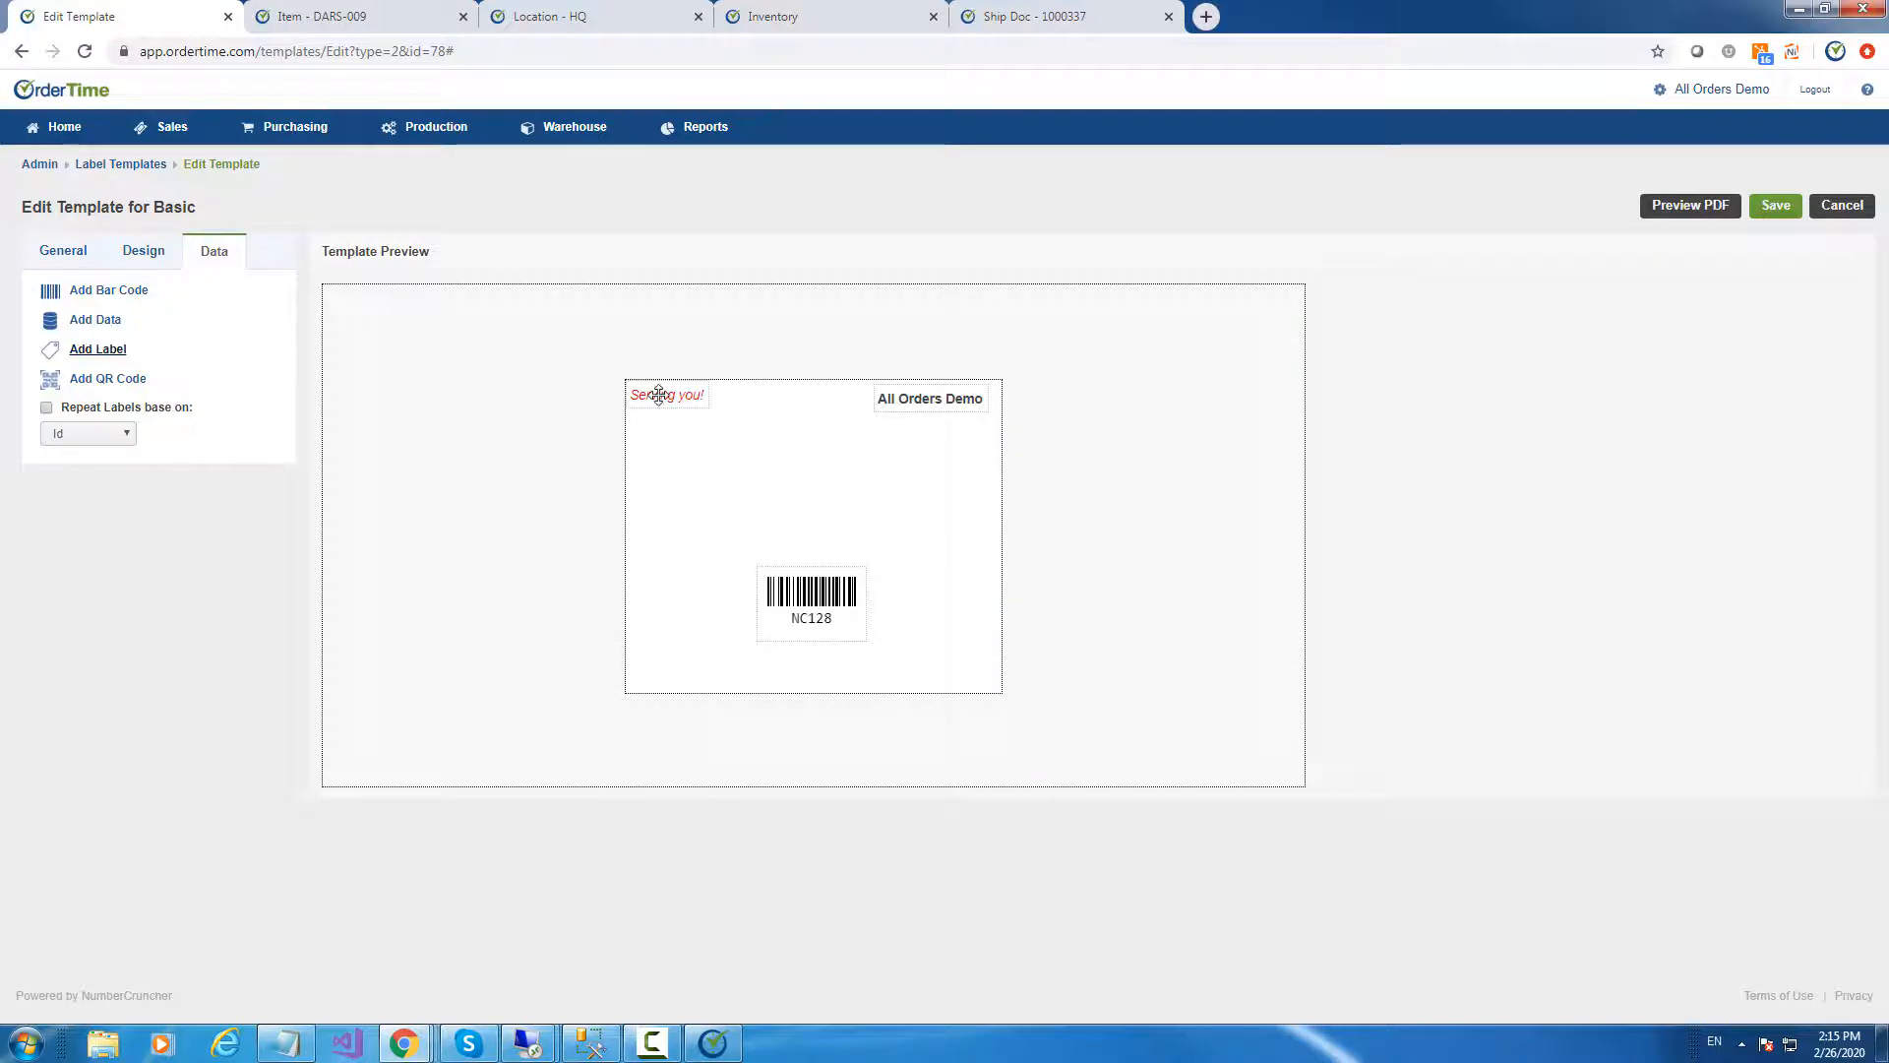
{"action": "left_click_drag", "start_coordinate": [655, 394], "coordinate": [931, 429]}
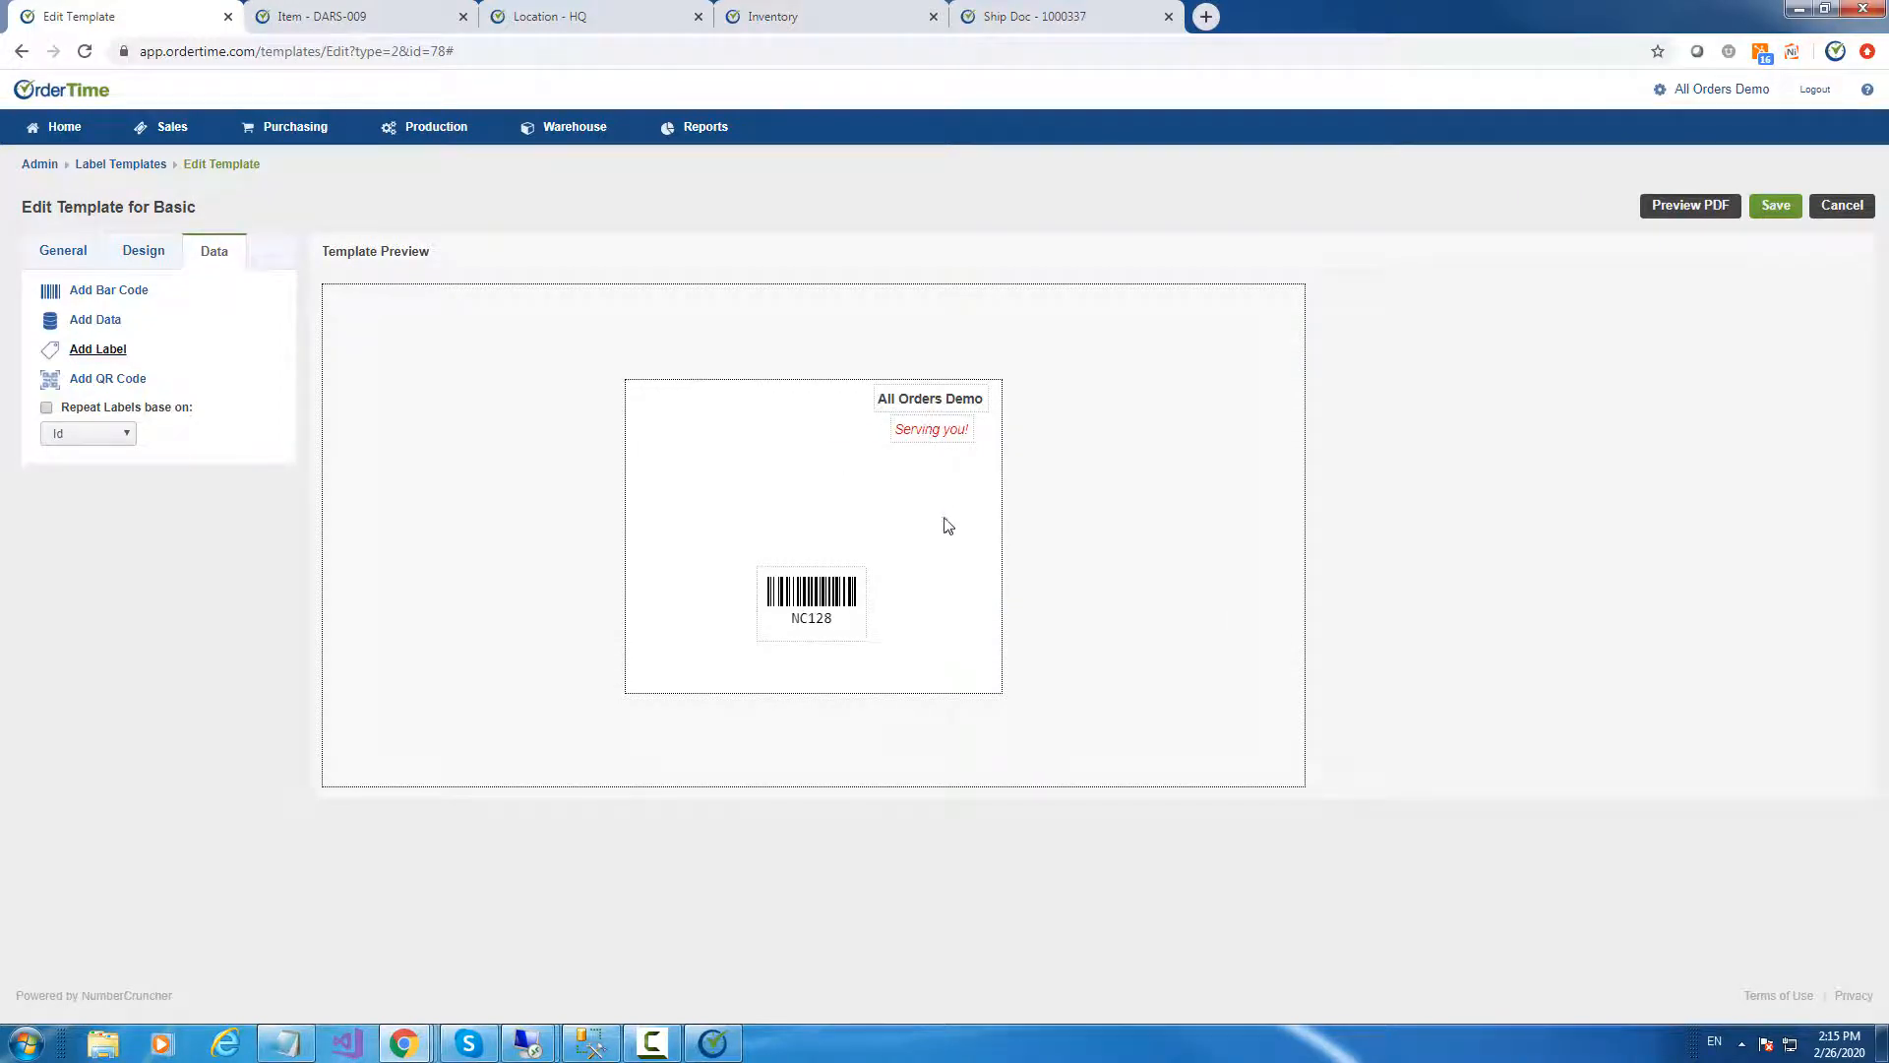
Add a data field showing the Company record's CompanyLogo property to the label
{"action": "left_click", "coordinate": [94, 320]}
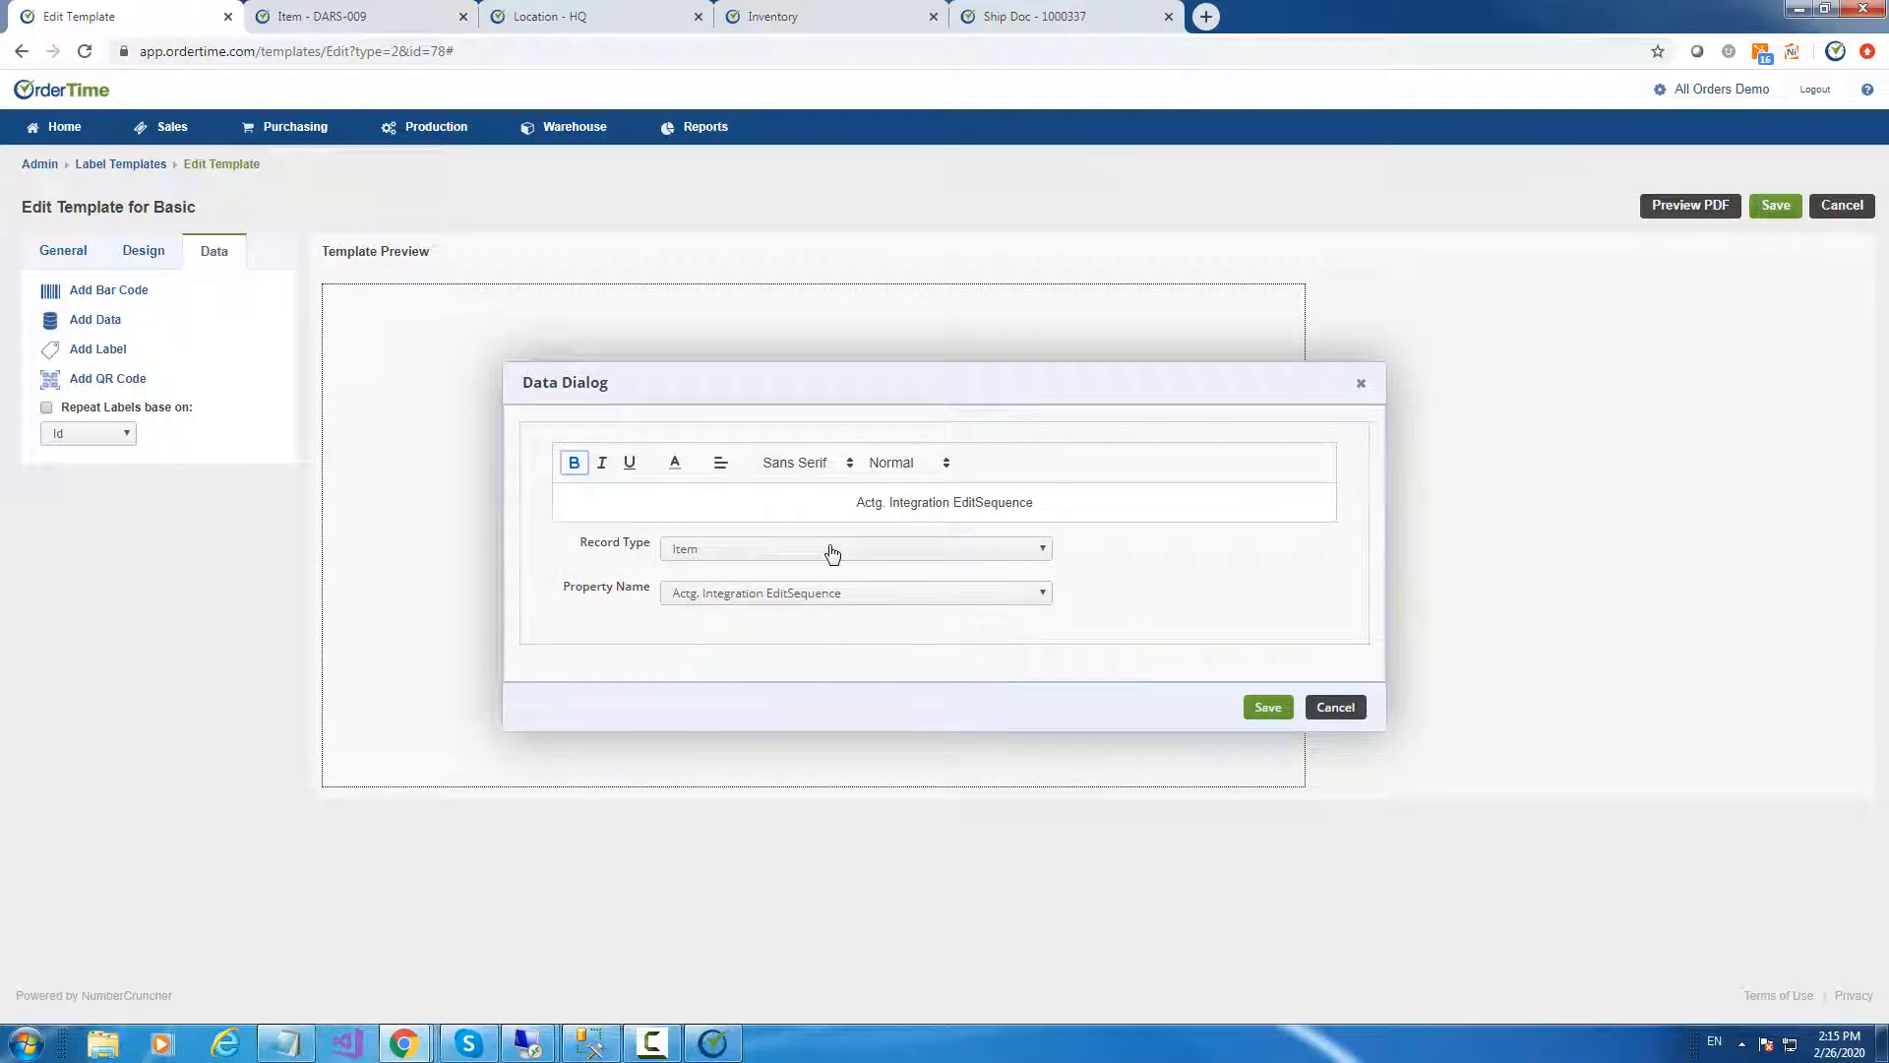
{"action": "key", "text": "Escape"}
{"action": "left_click", "coordinate": [86, 322]}
{"action": "left_click", "coordinate": [775, 594]}
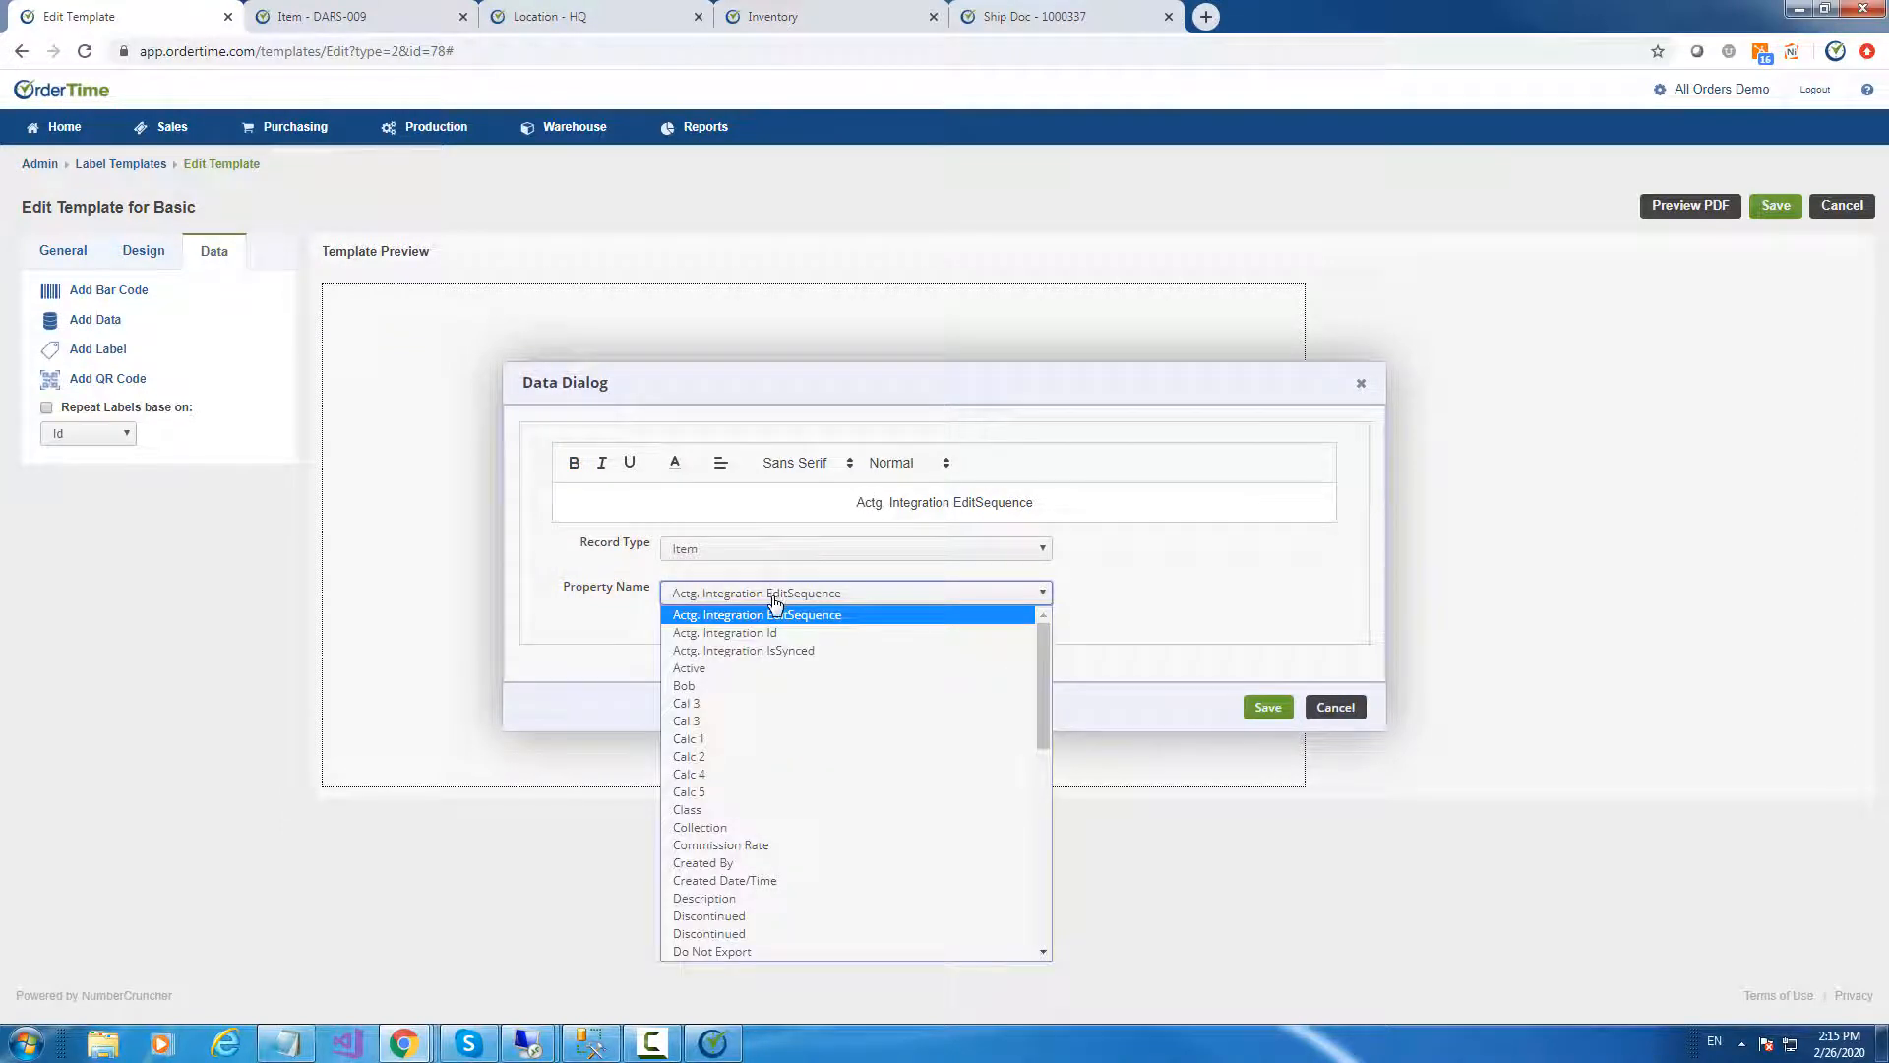
{"action": "left_click", "coordinate": [772, 549]}
{"action": "left_click", "coordinate": [771, 549]}
{"action": "left_click", "coordinate": [744, 587]}
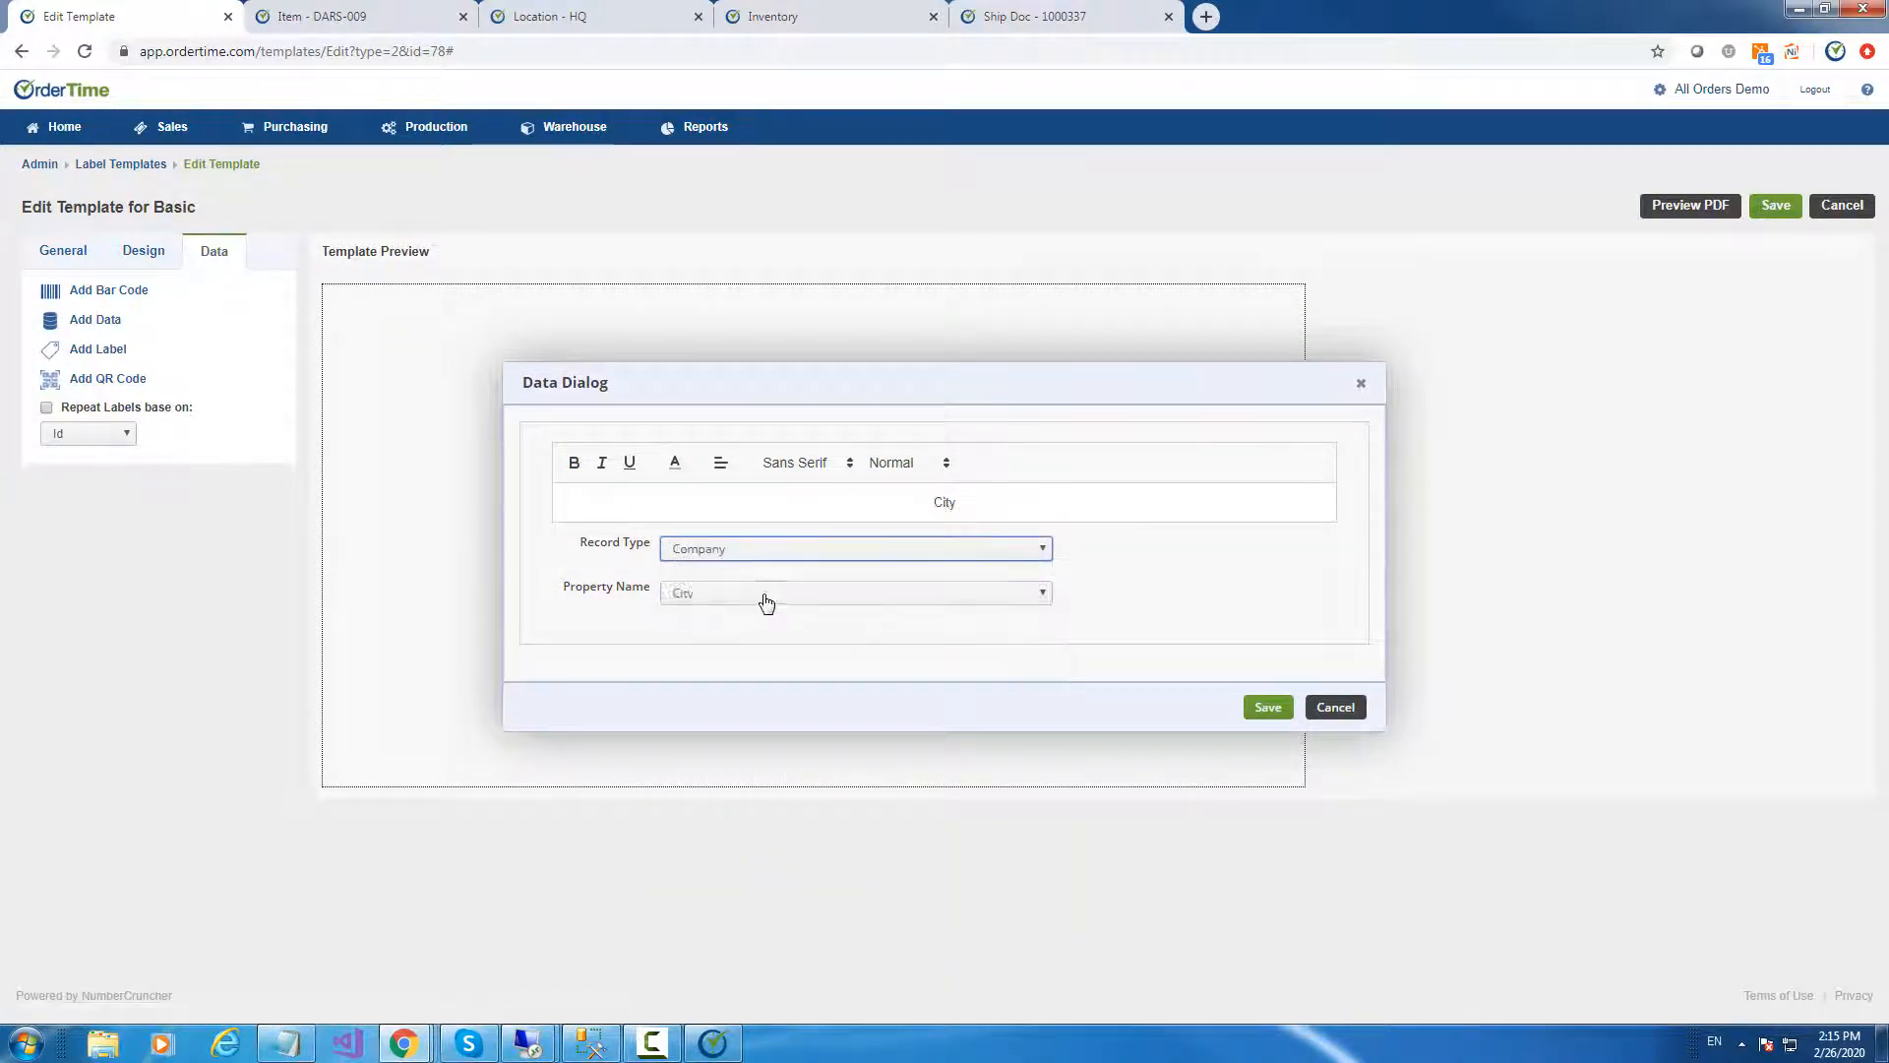
{"action": "left_click", "coordinate": [784, 600]}
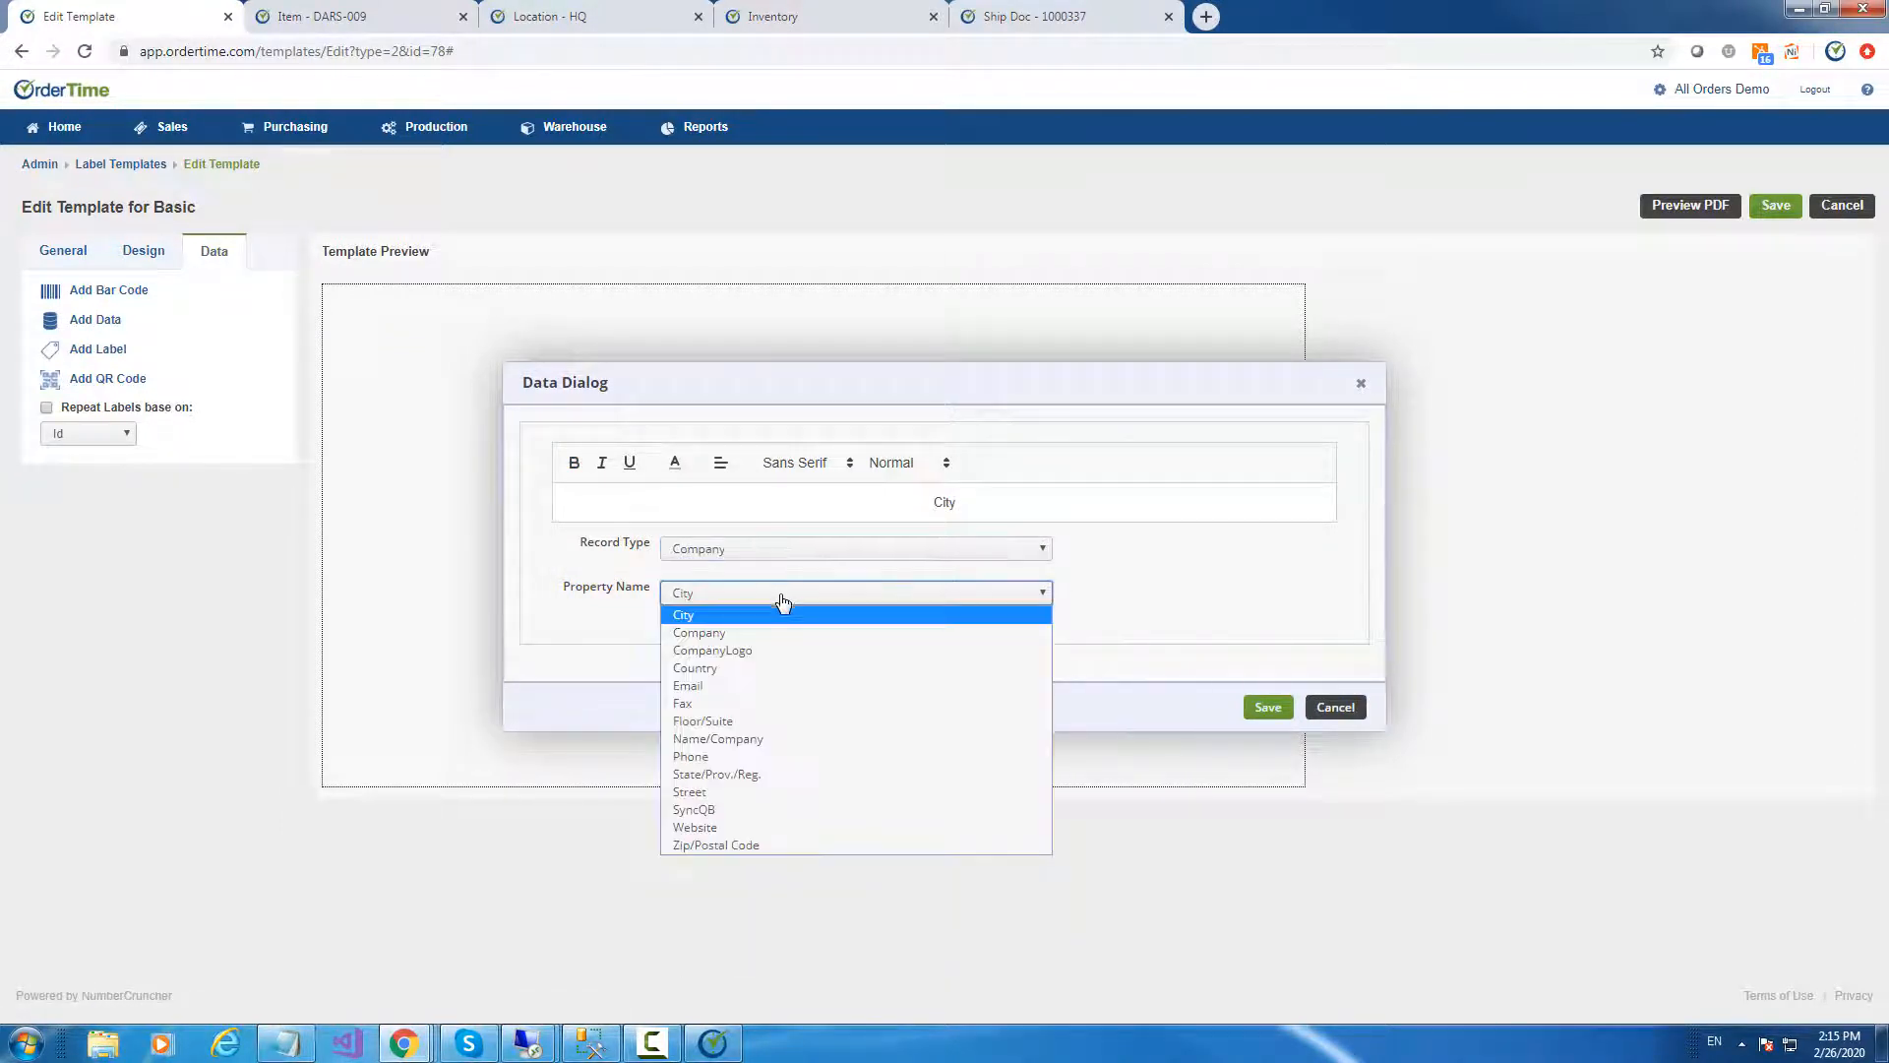
{"action": "left_click", "coordinate": [736, 642]}
{"action": "left_click", "coordinate": [1268, 725]}
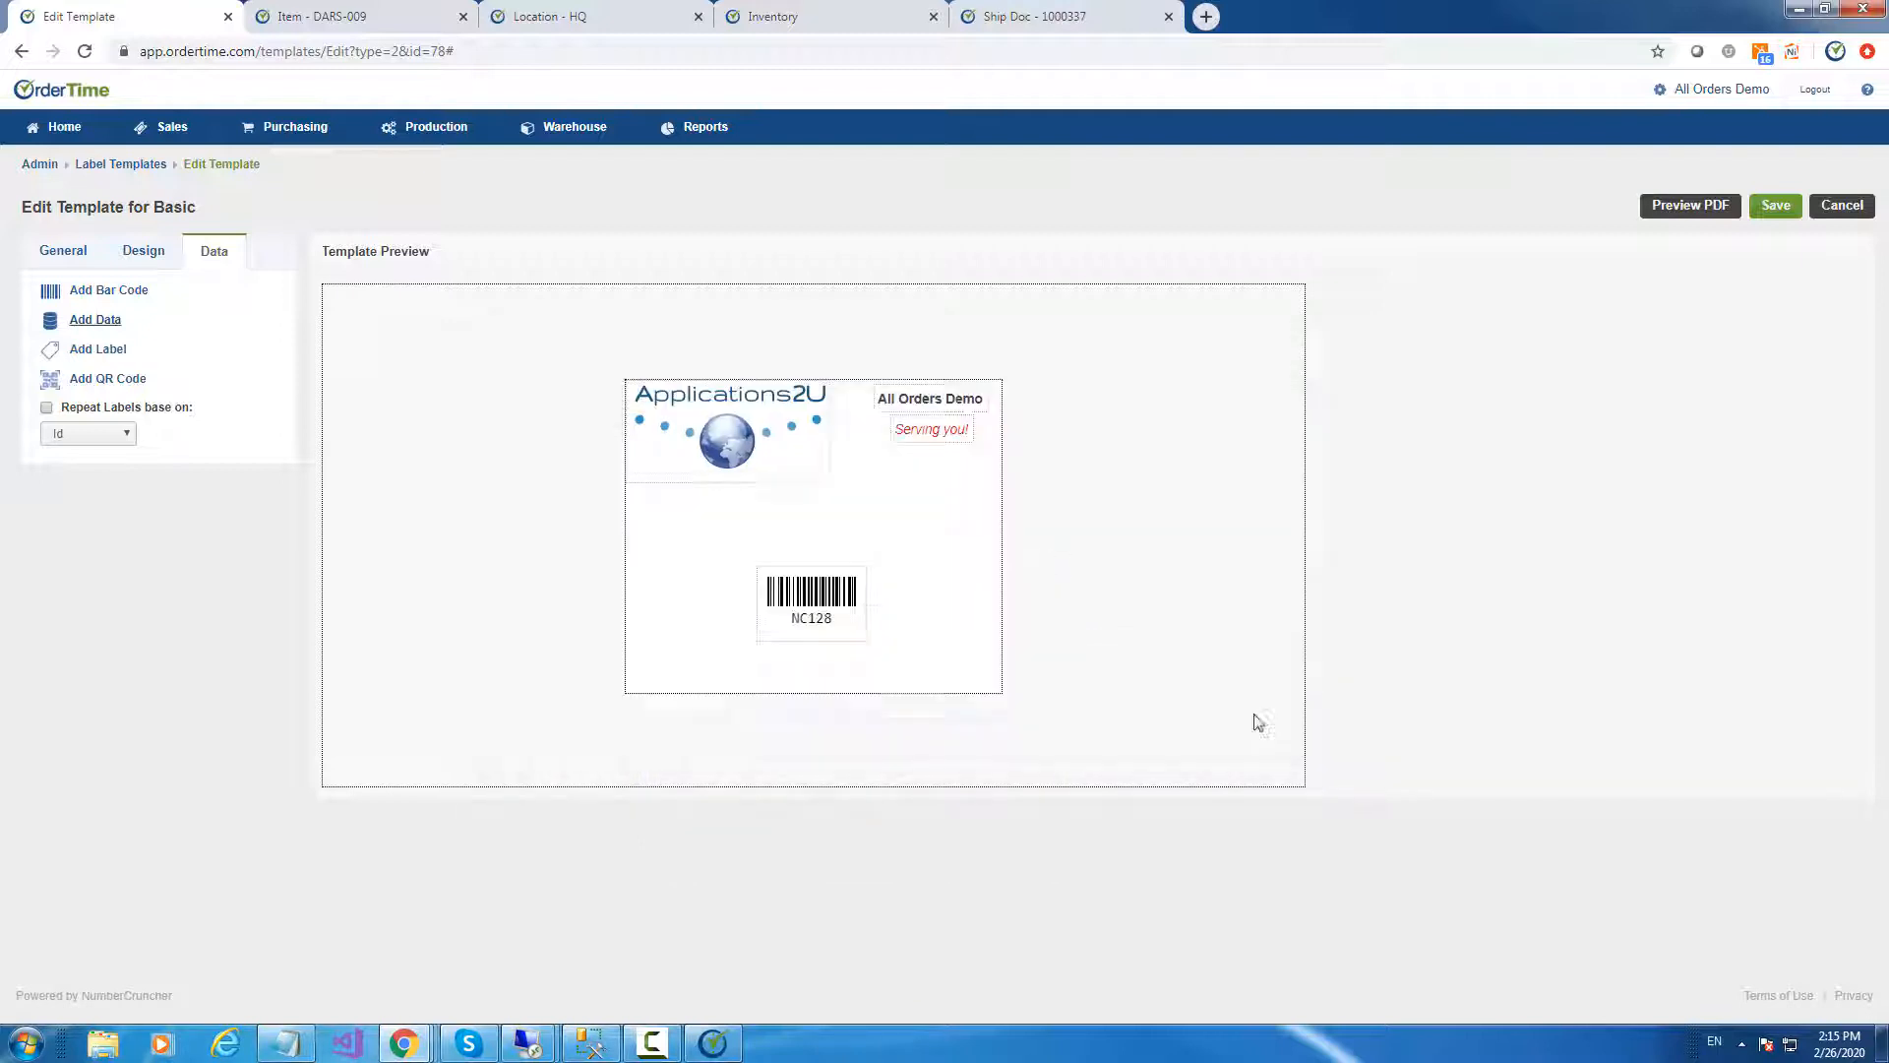
Lower the barcode slightly and delete the company logo from the label
{"action": "left_click_drag", "start_coordinate": [820, 584], "coordinate": [816, 611]}
{"action": "right_click", "coordinate": [753, 448]}
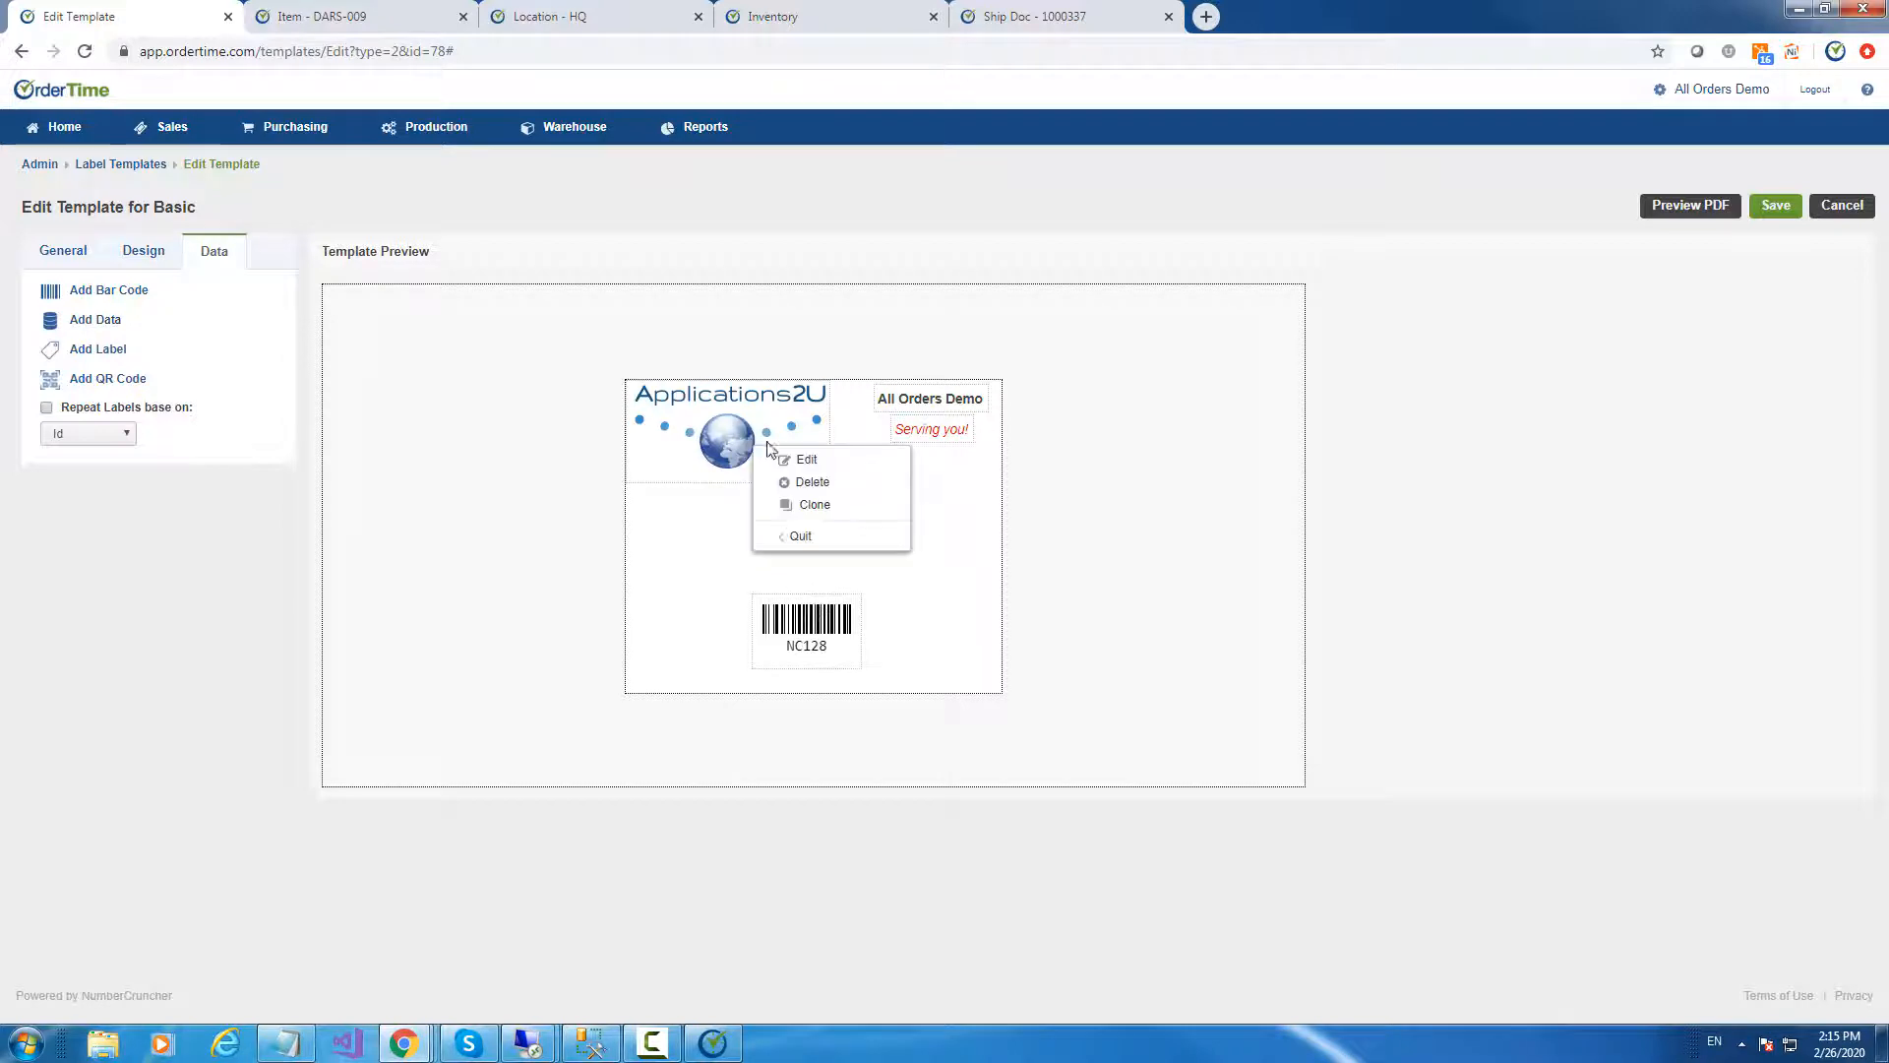
{"action": "left_click", "coordinate": [812, 463]}
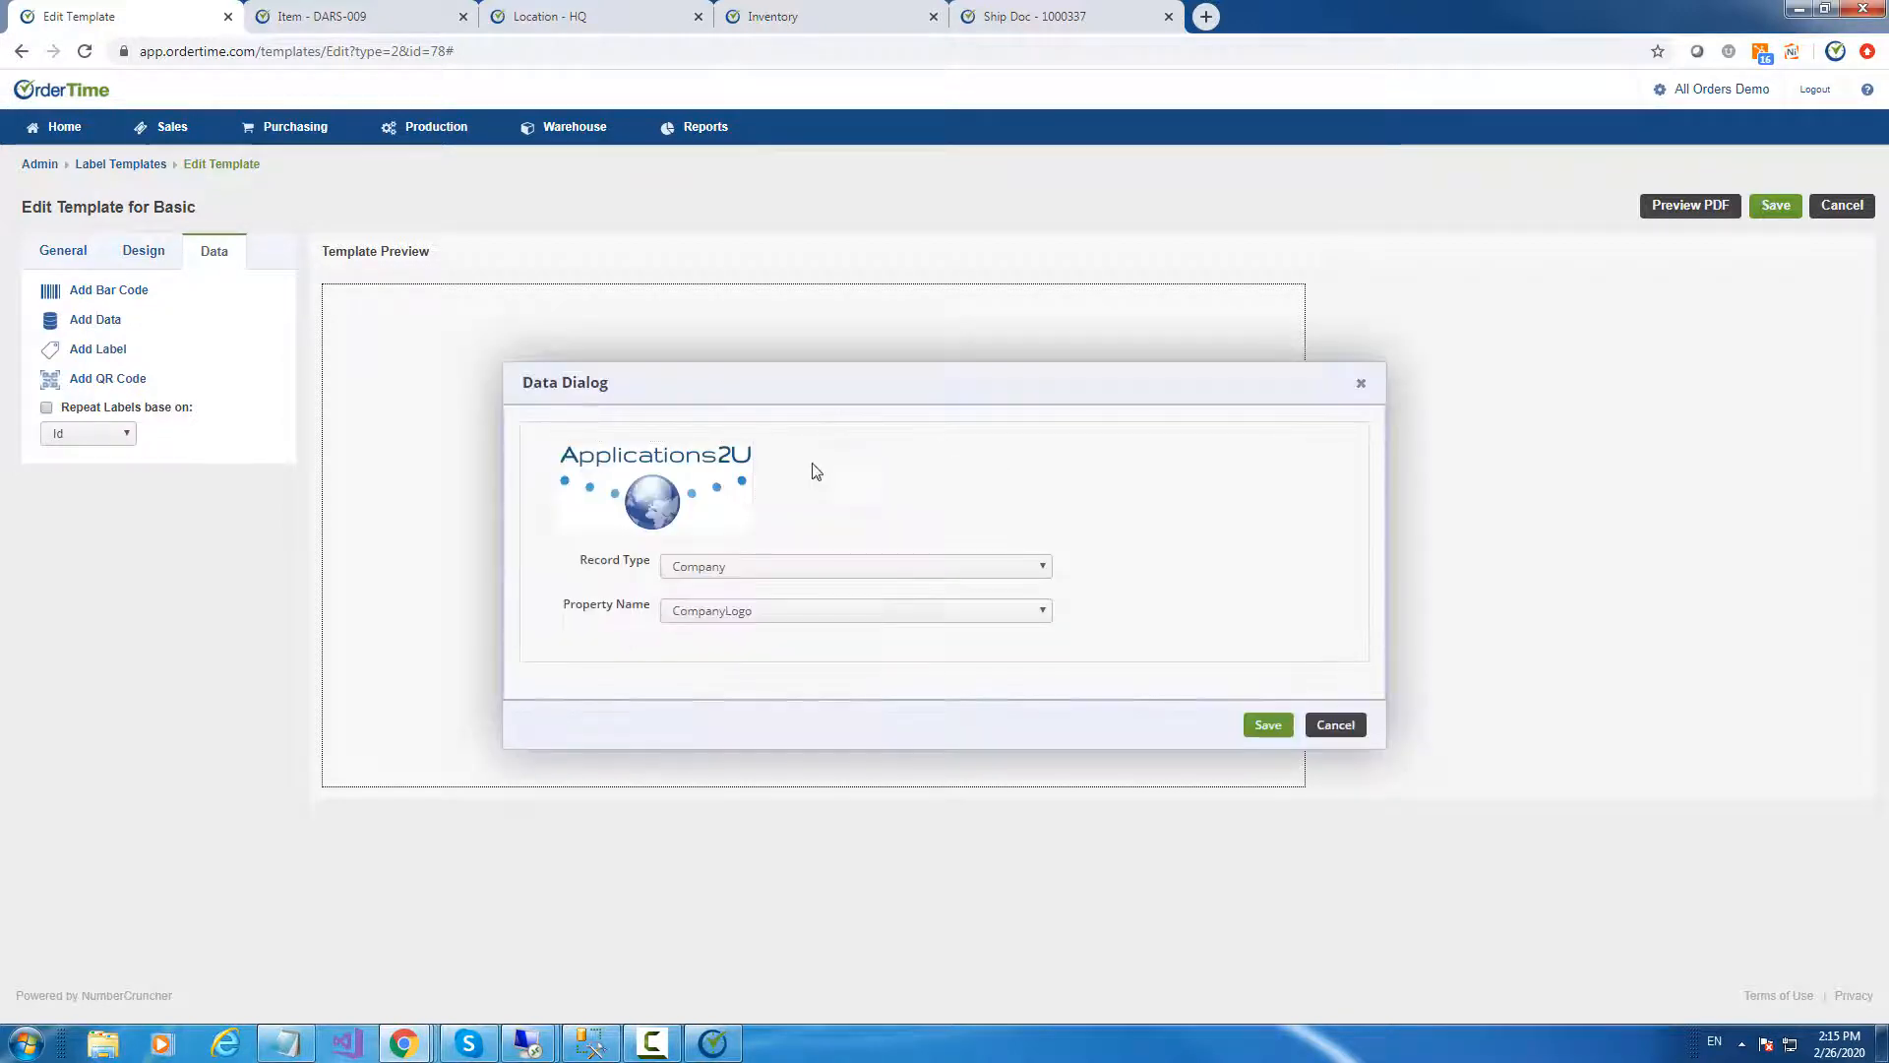
{"action": "left_click", "coordinate": [1335, 725]}
{"action": "right_click", "coordinate": [745, 450]}
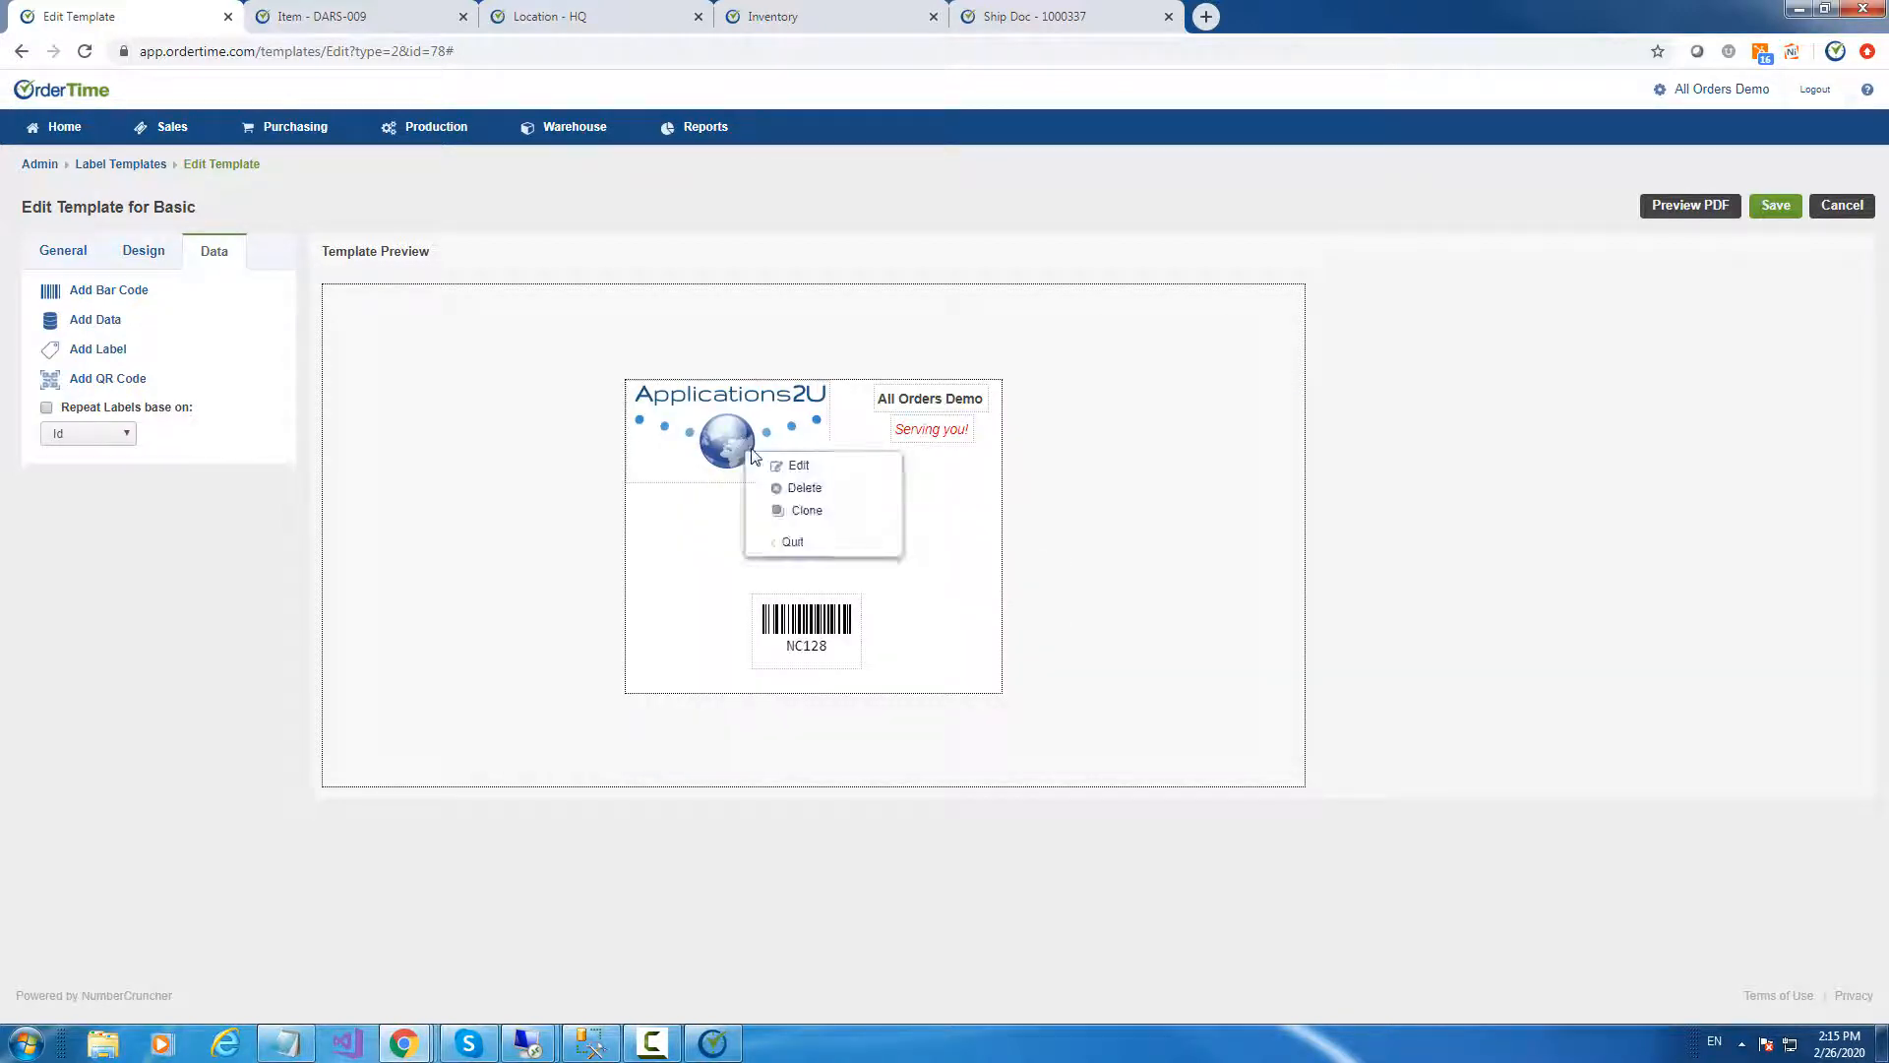
{"action": "left_click", "coordinate": [805, 489]}
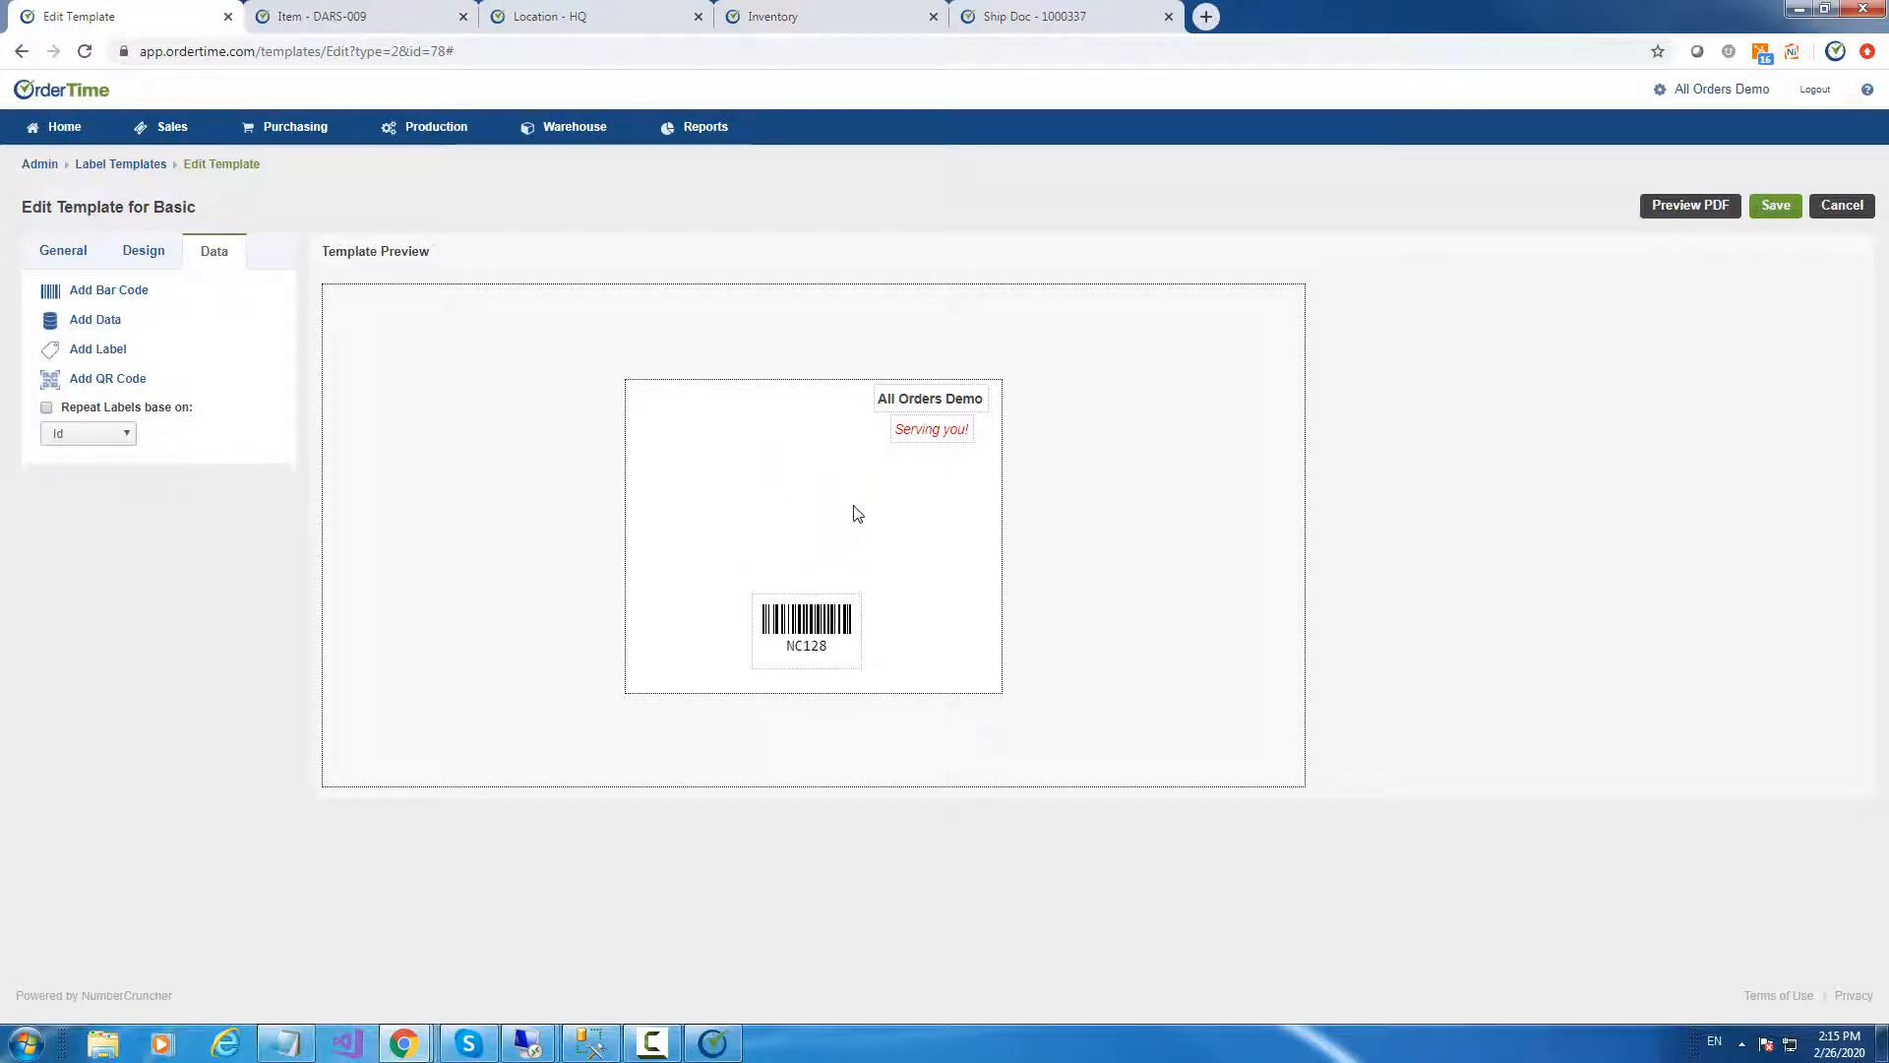
Add the Item record's Image property as a data field on the label
{"action": "left_click", "coordinate": [99, 321]}
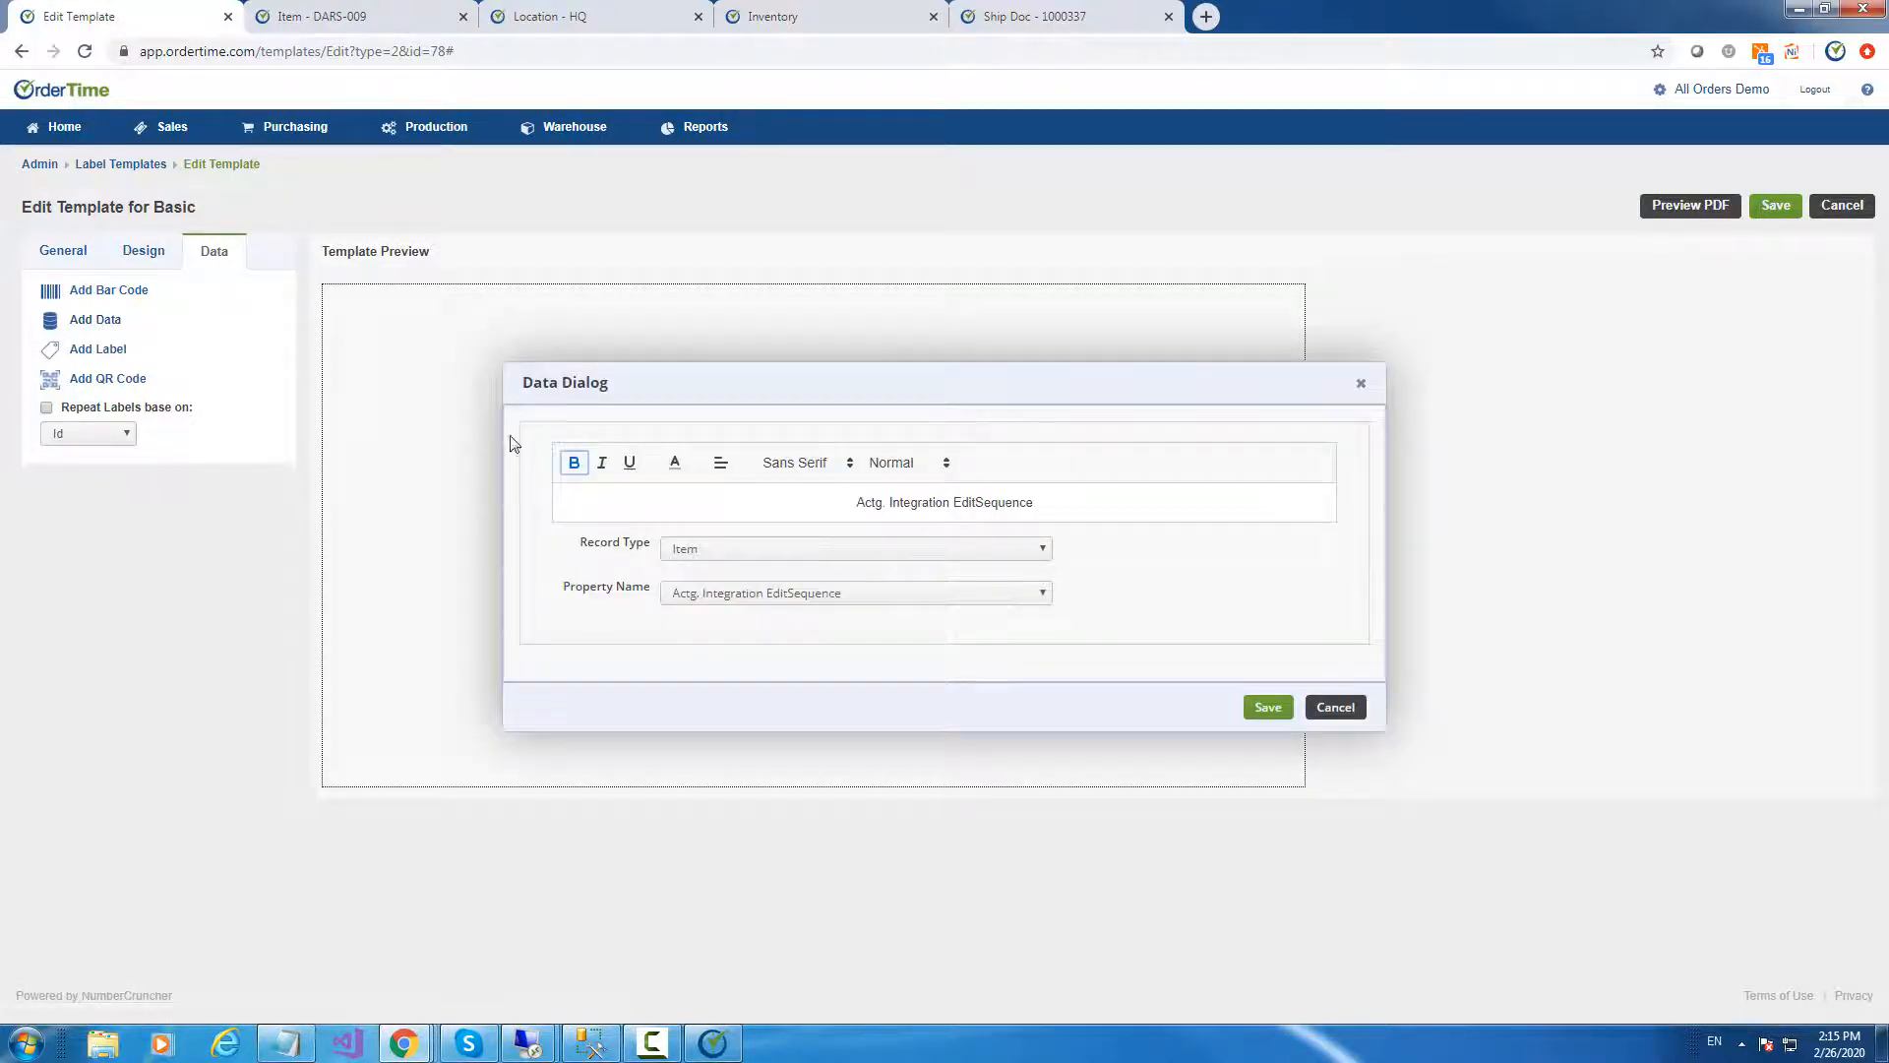
{"action": "left_click", "coordinate": [779, 560]}
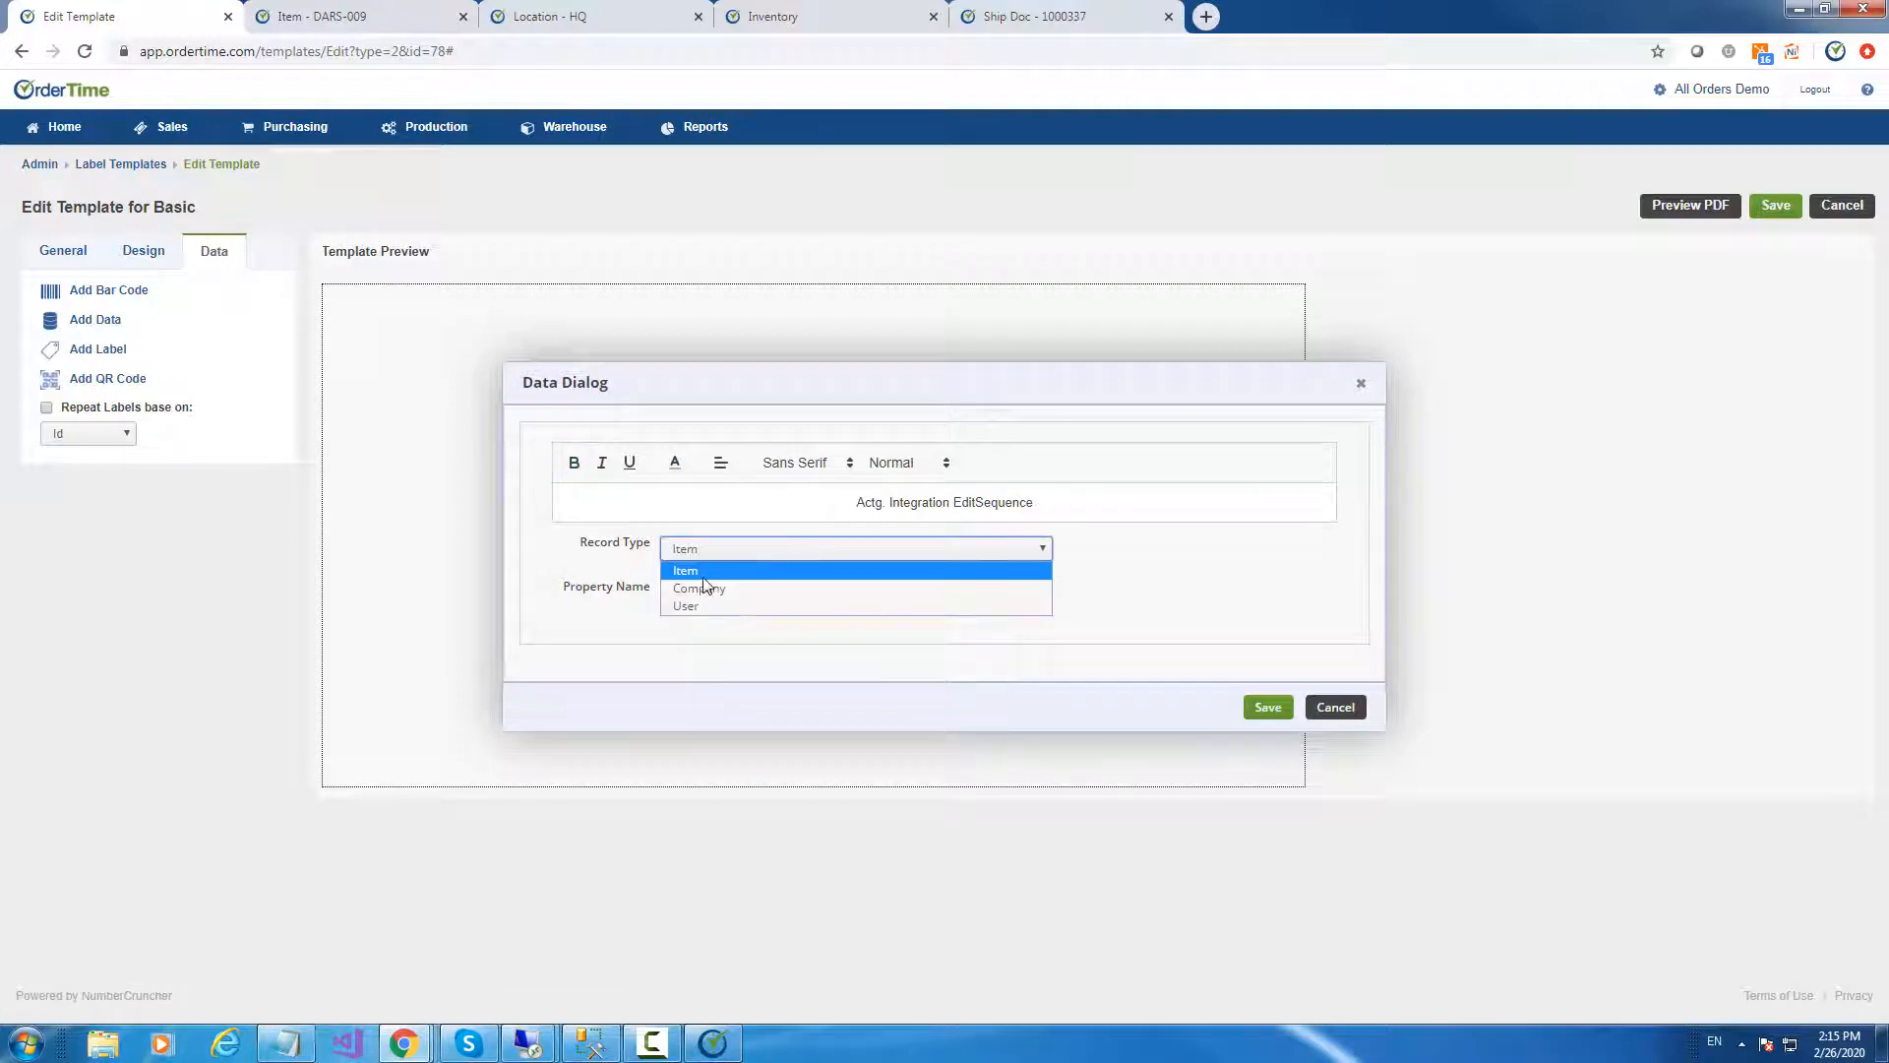
{"action": "left_click", "coordinate": [701, 571]}
{"action": "left_click", "coordinate": [759, 594]}
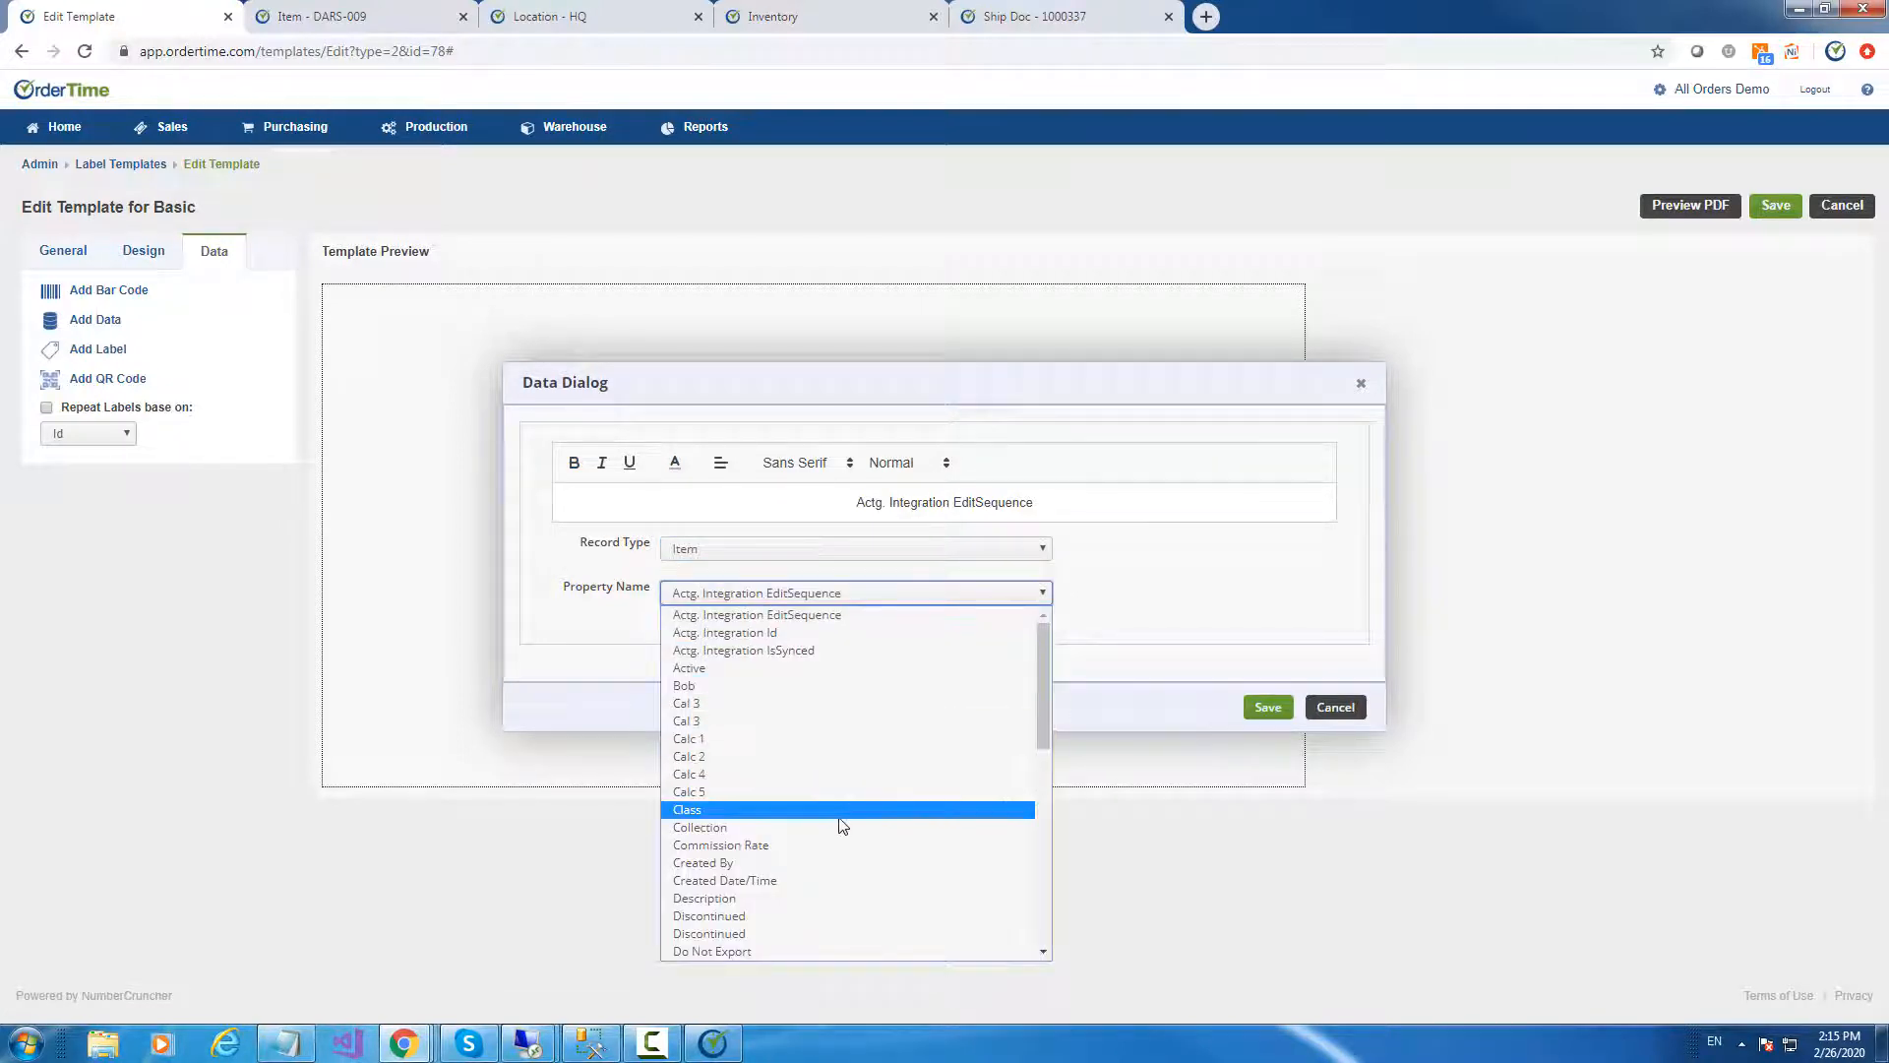
{"action": "scroll", "coordinate": [842, 825], "scroll_direction": "down", "scroll_amount": 3}
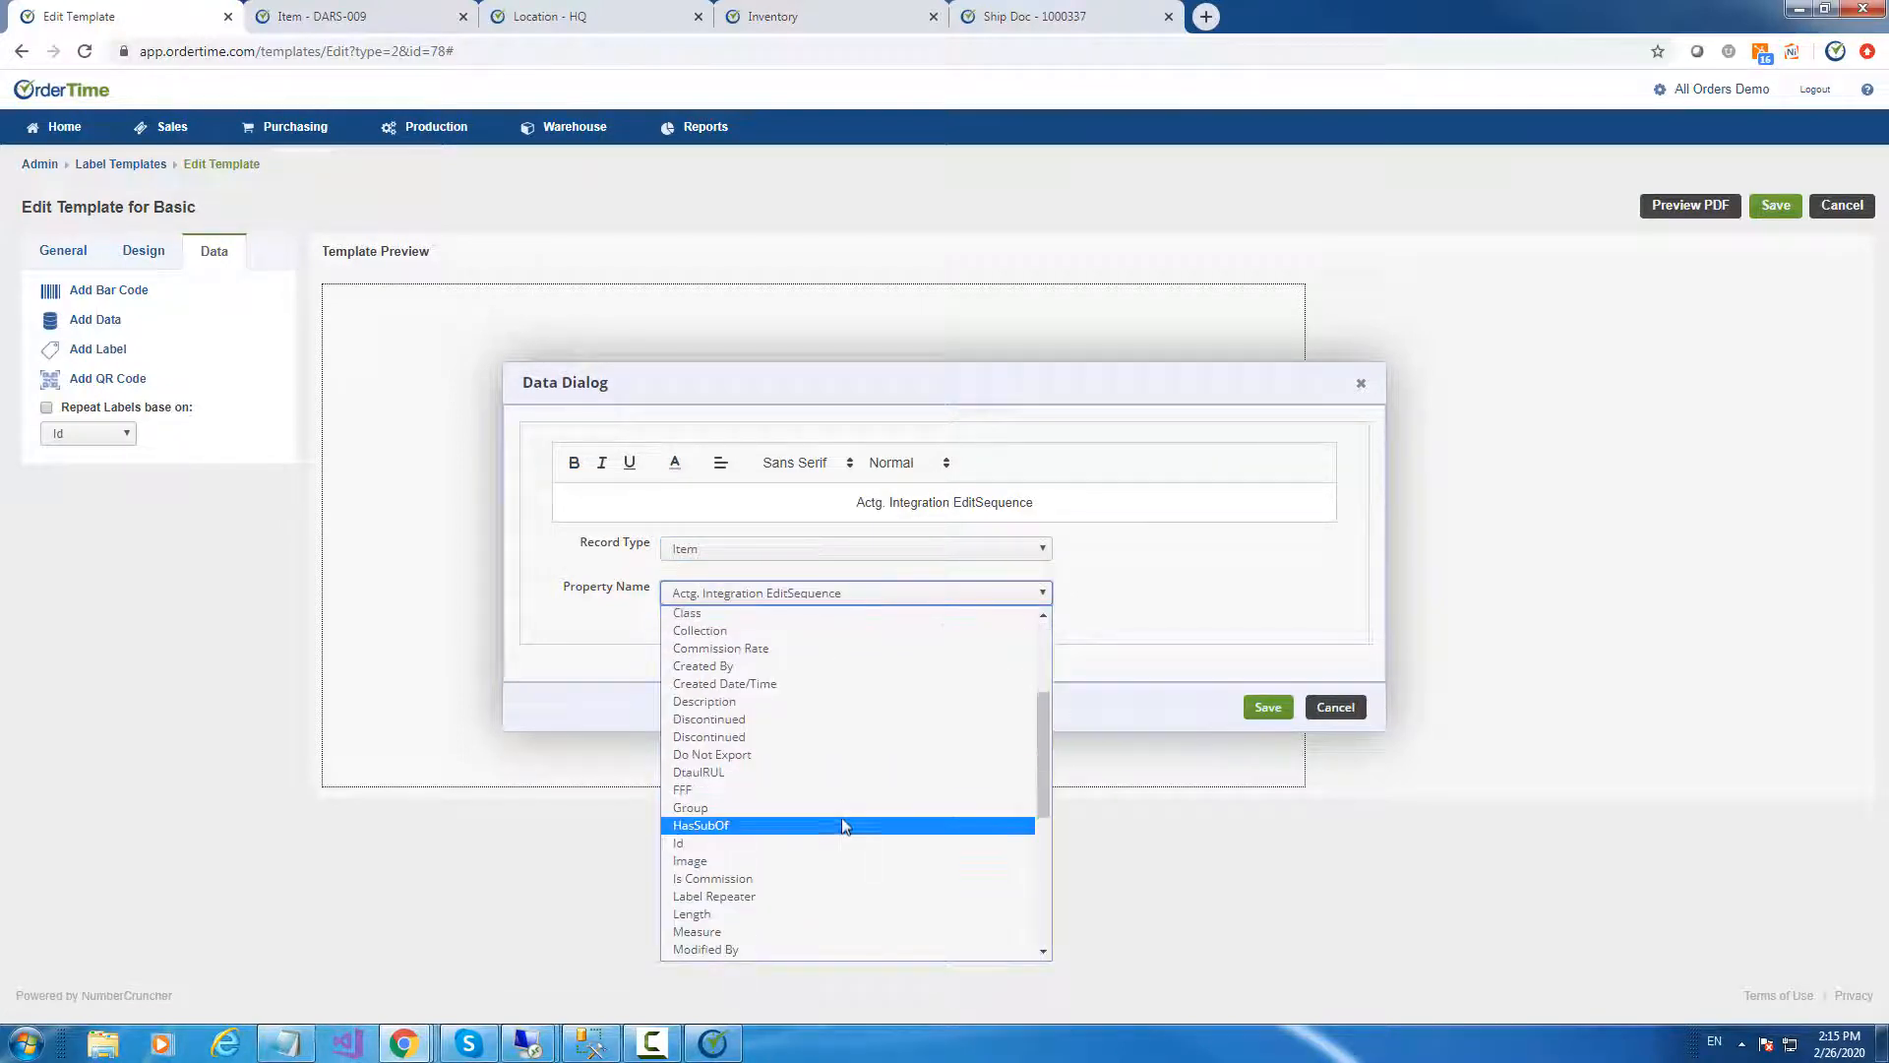
{"action": "left_click", "coordinate": [714, 862]}
{"action": "left_click", "coordinate": [1266, 784]}
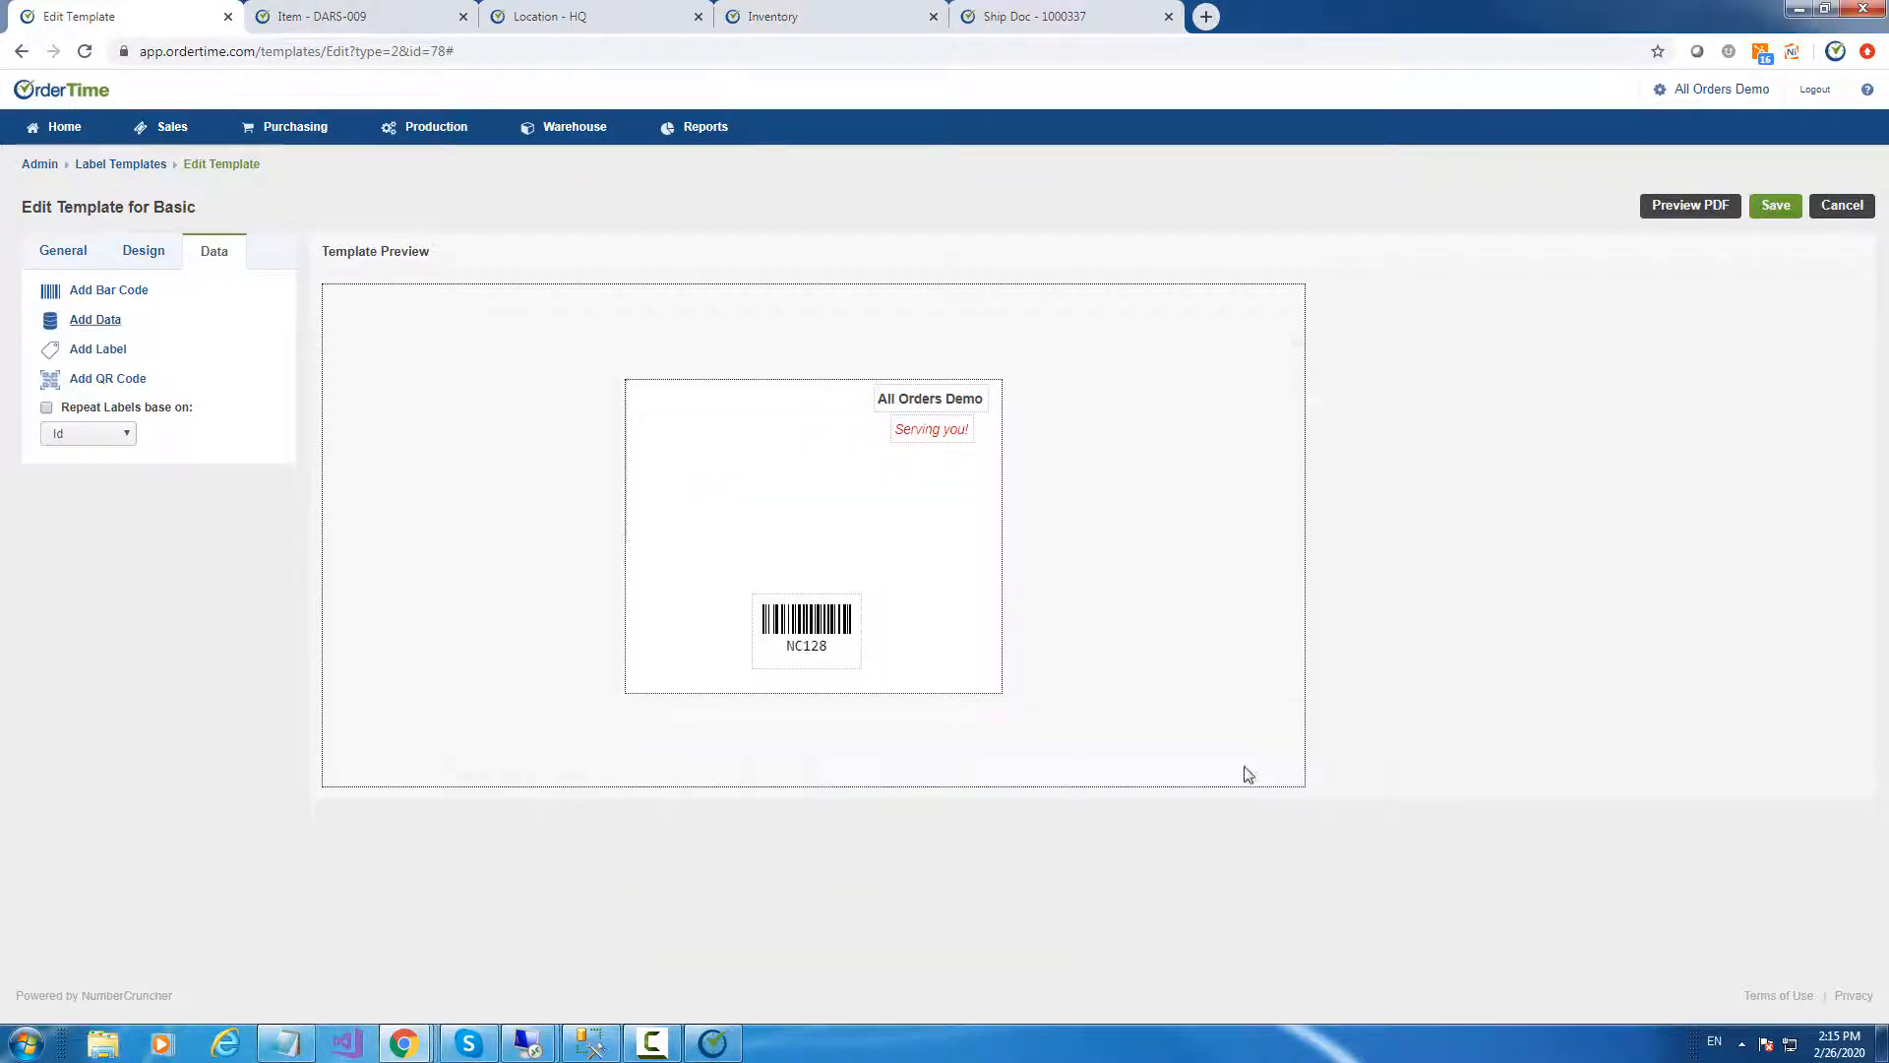
Nudge the image placeholder right and position the NC128 barcode below it
{"action": "left_click_drag", "start_coordinate": [699, 436], "coordinate": [702, 437]}
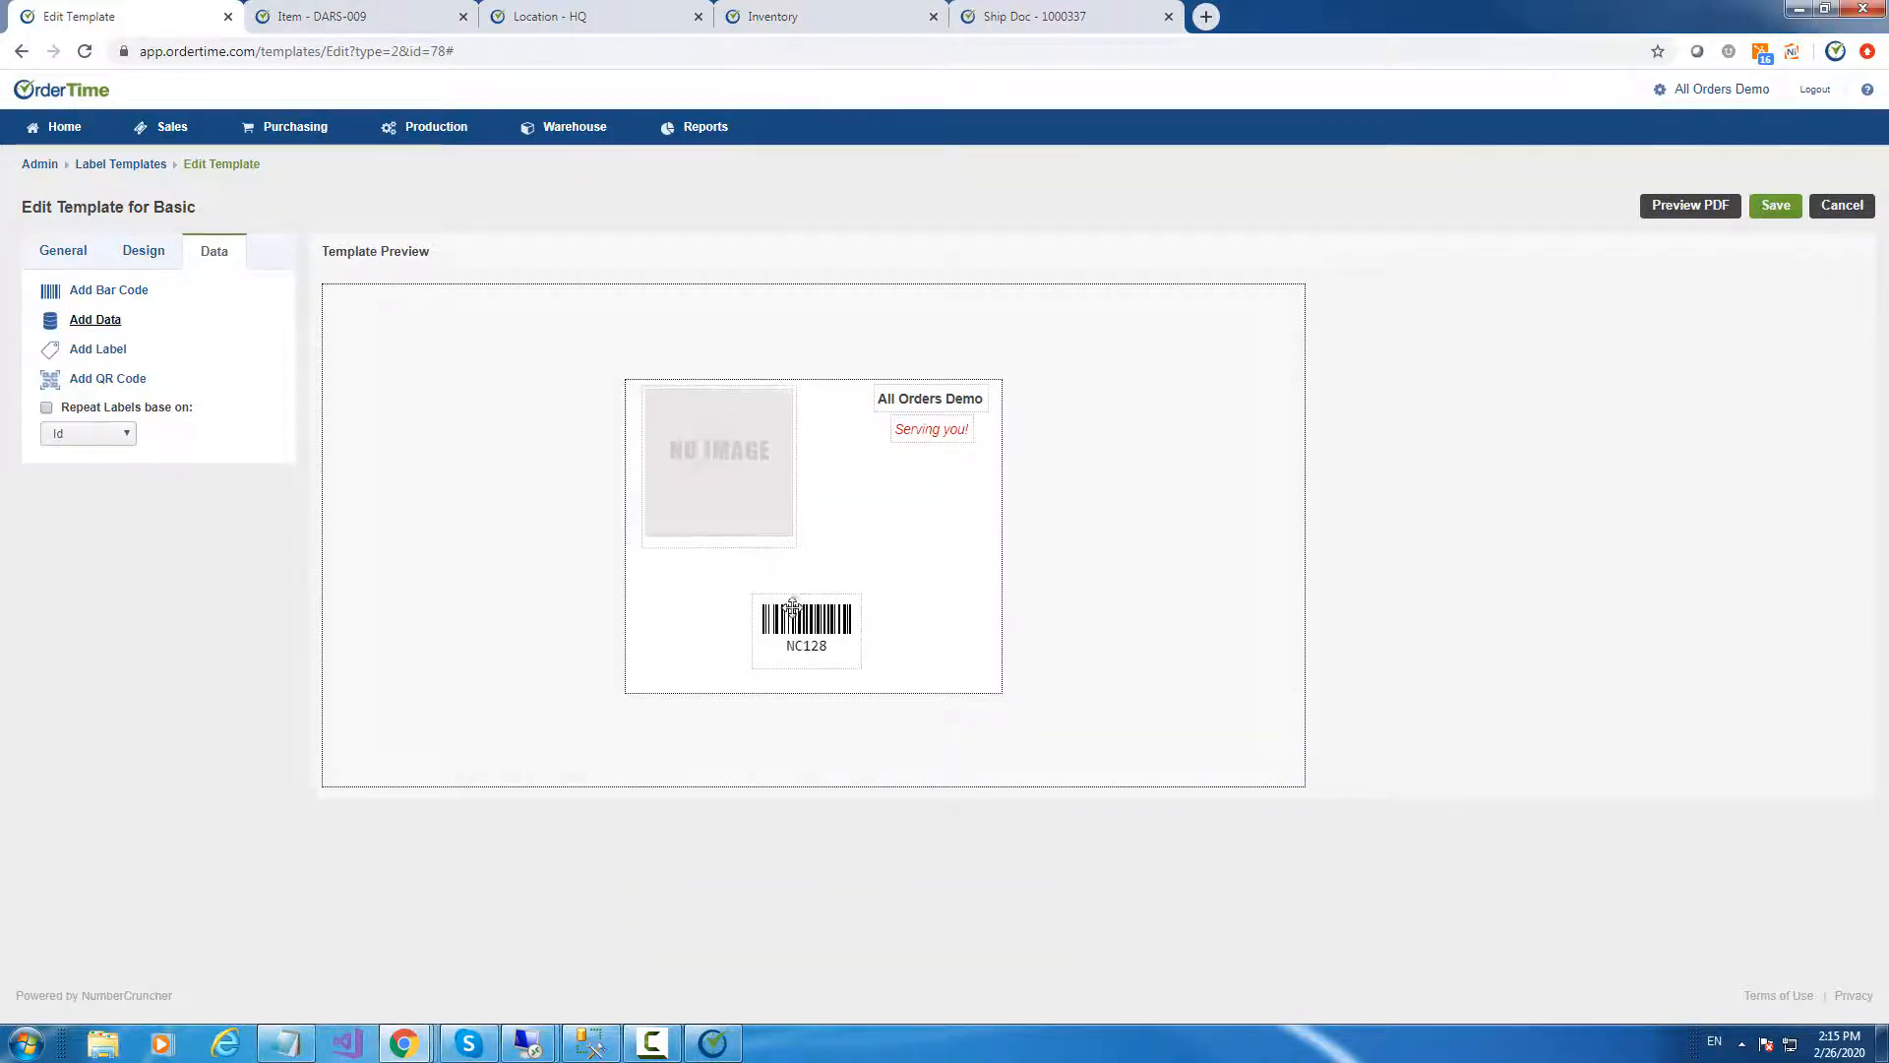
{"action": "left_click_drag", "start_coordinate": [797, 611], "coordinate": [891, 483]}
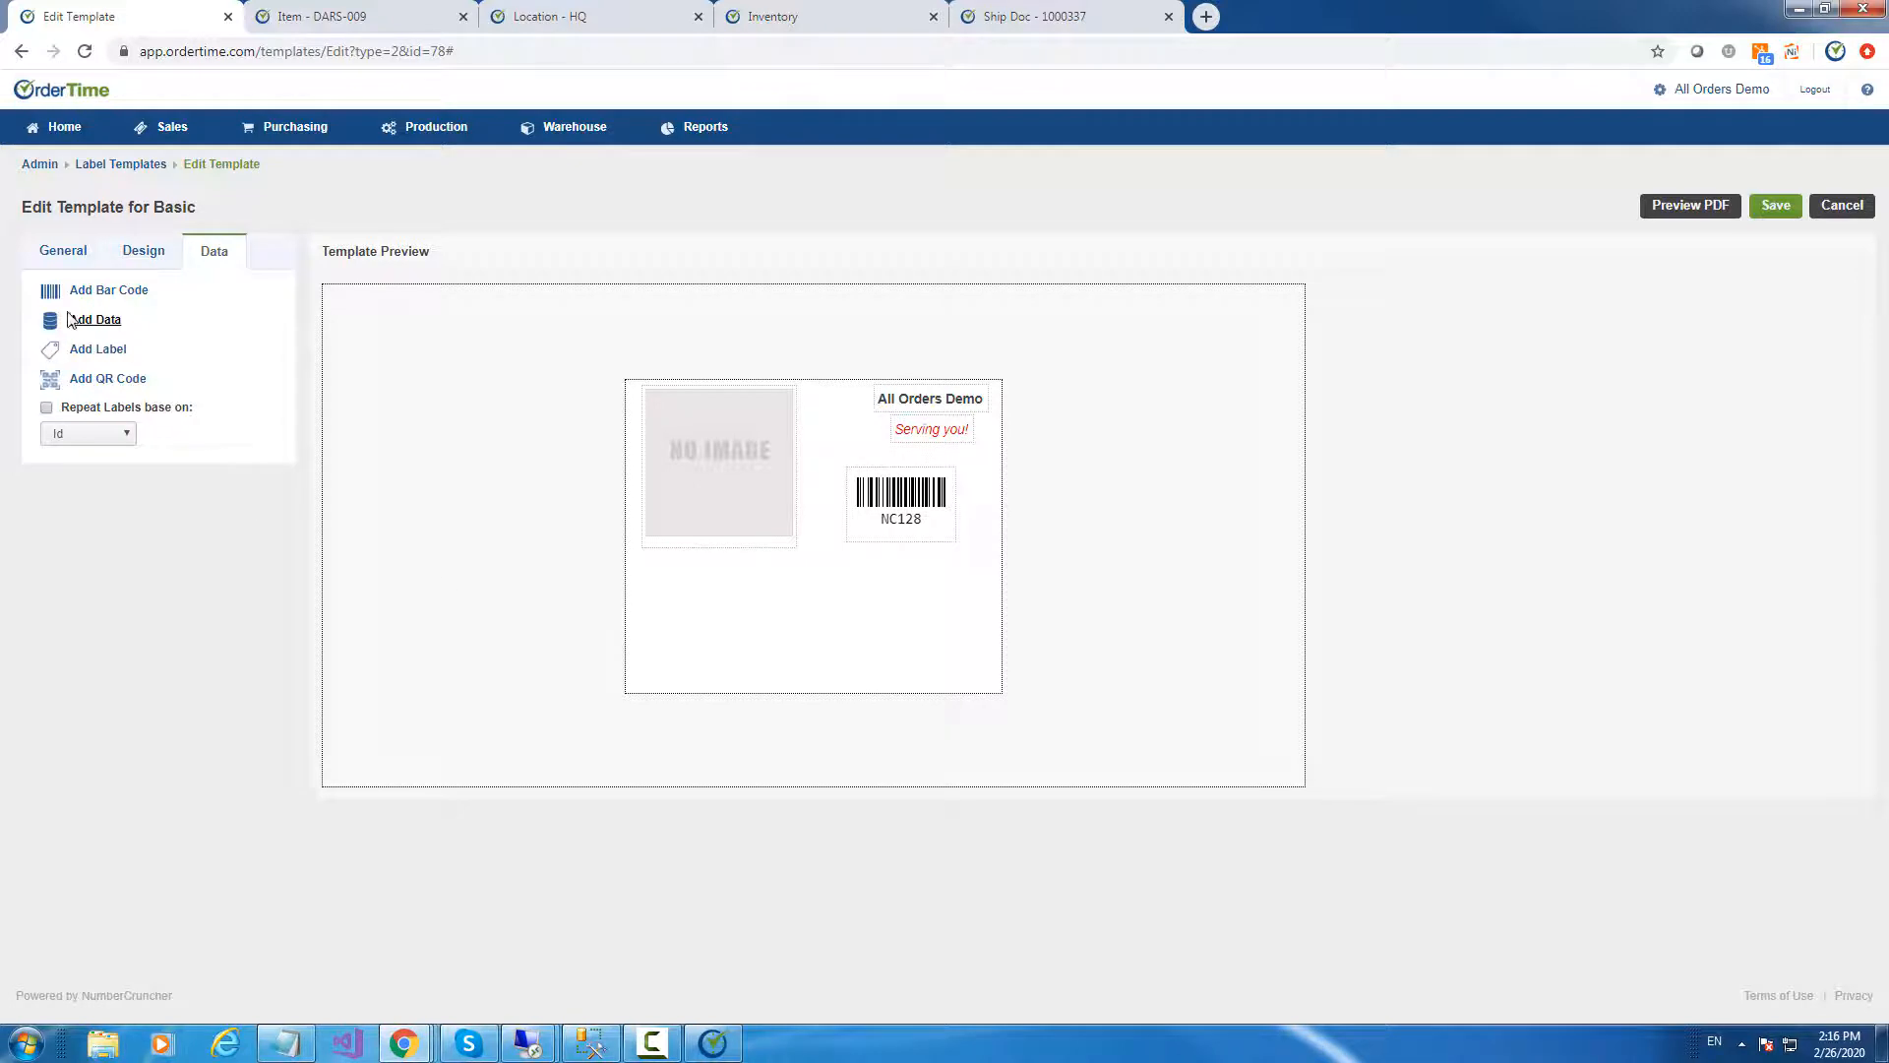
{"action": "left_click", "coordinate": [98, 328]}
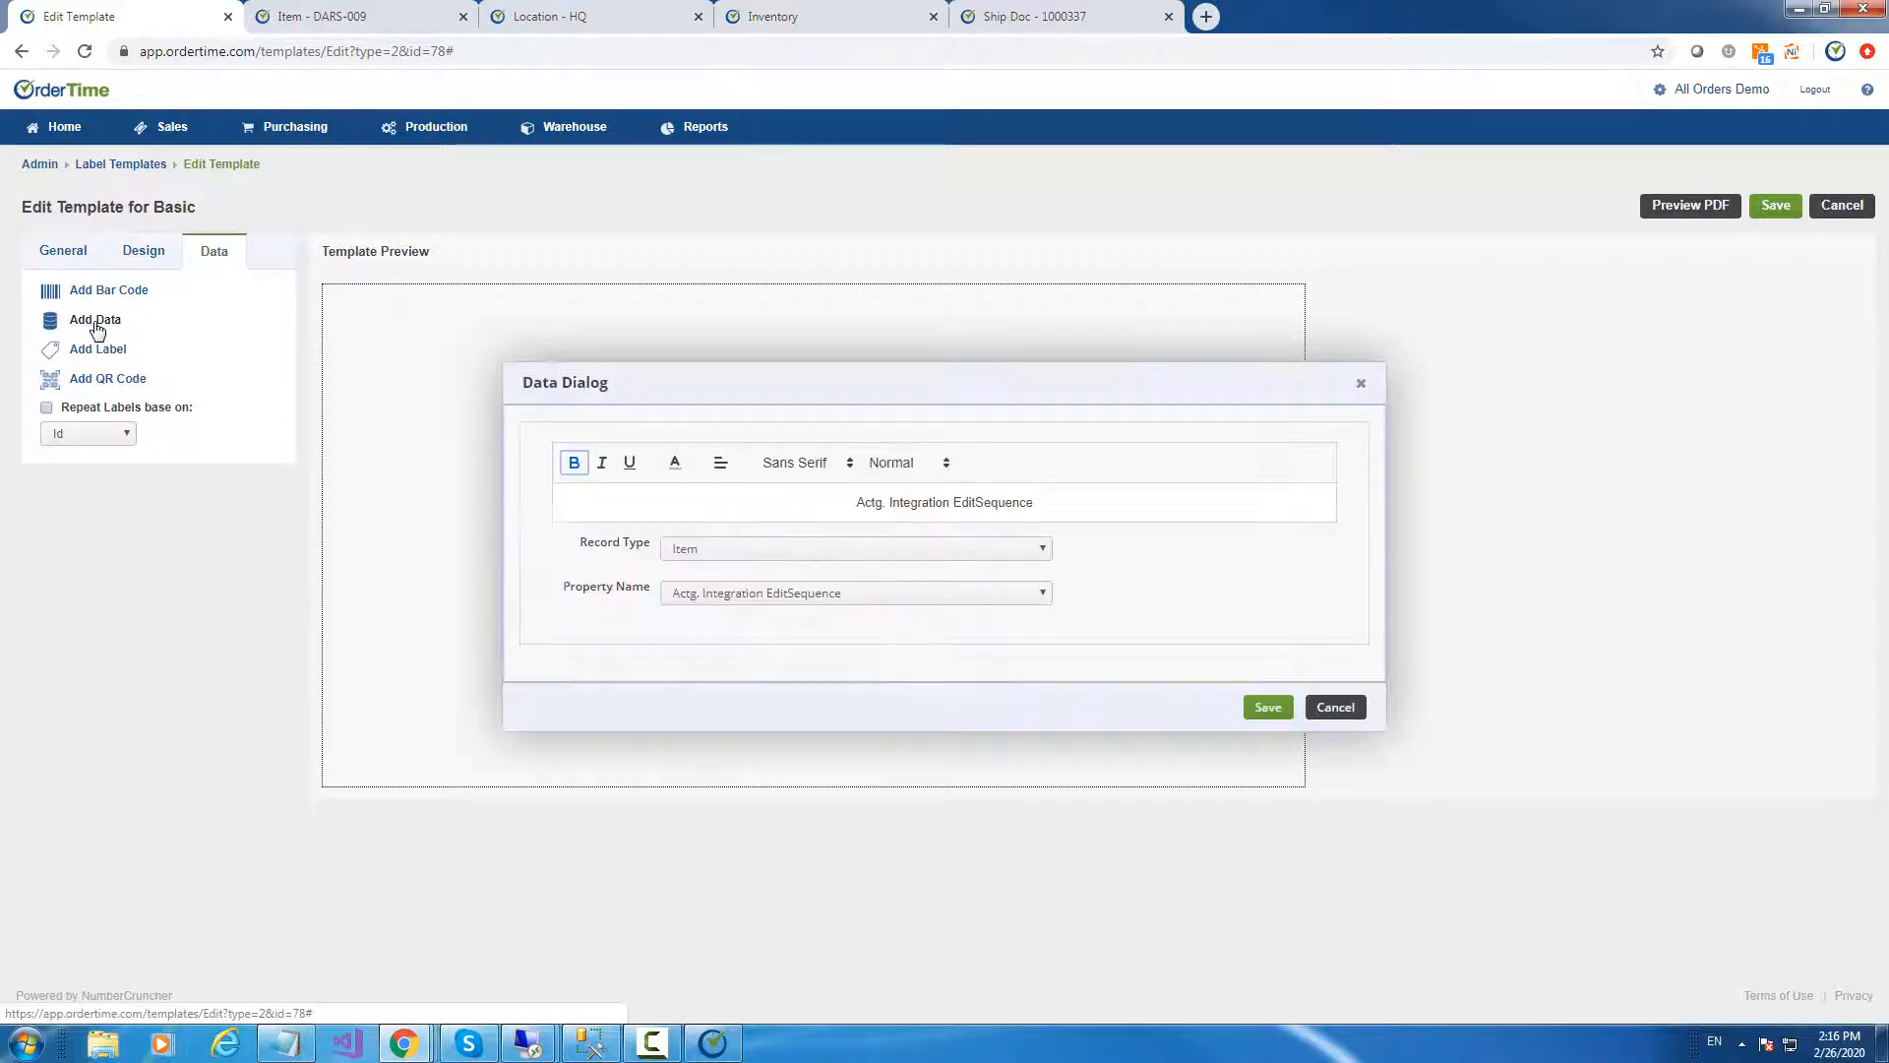
{"action": "left_click", "coordinate": [1362, 387]}
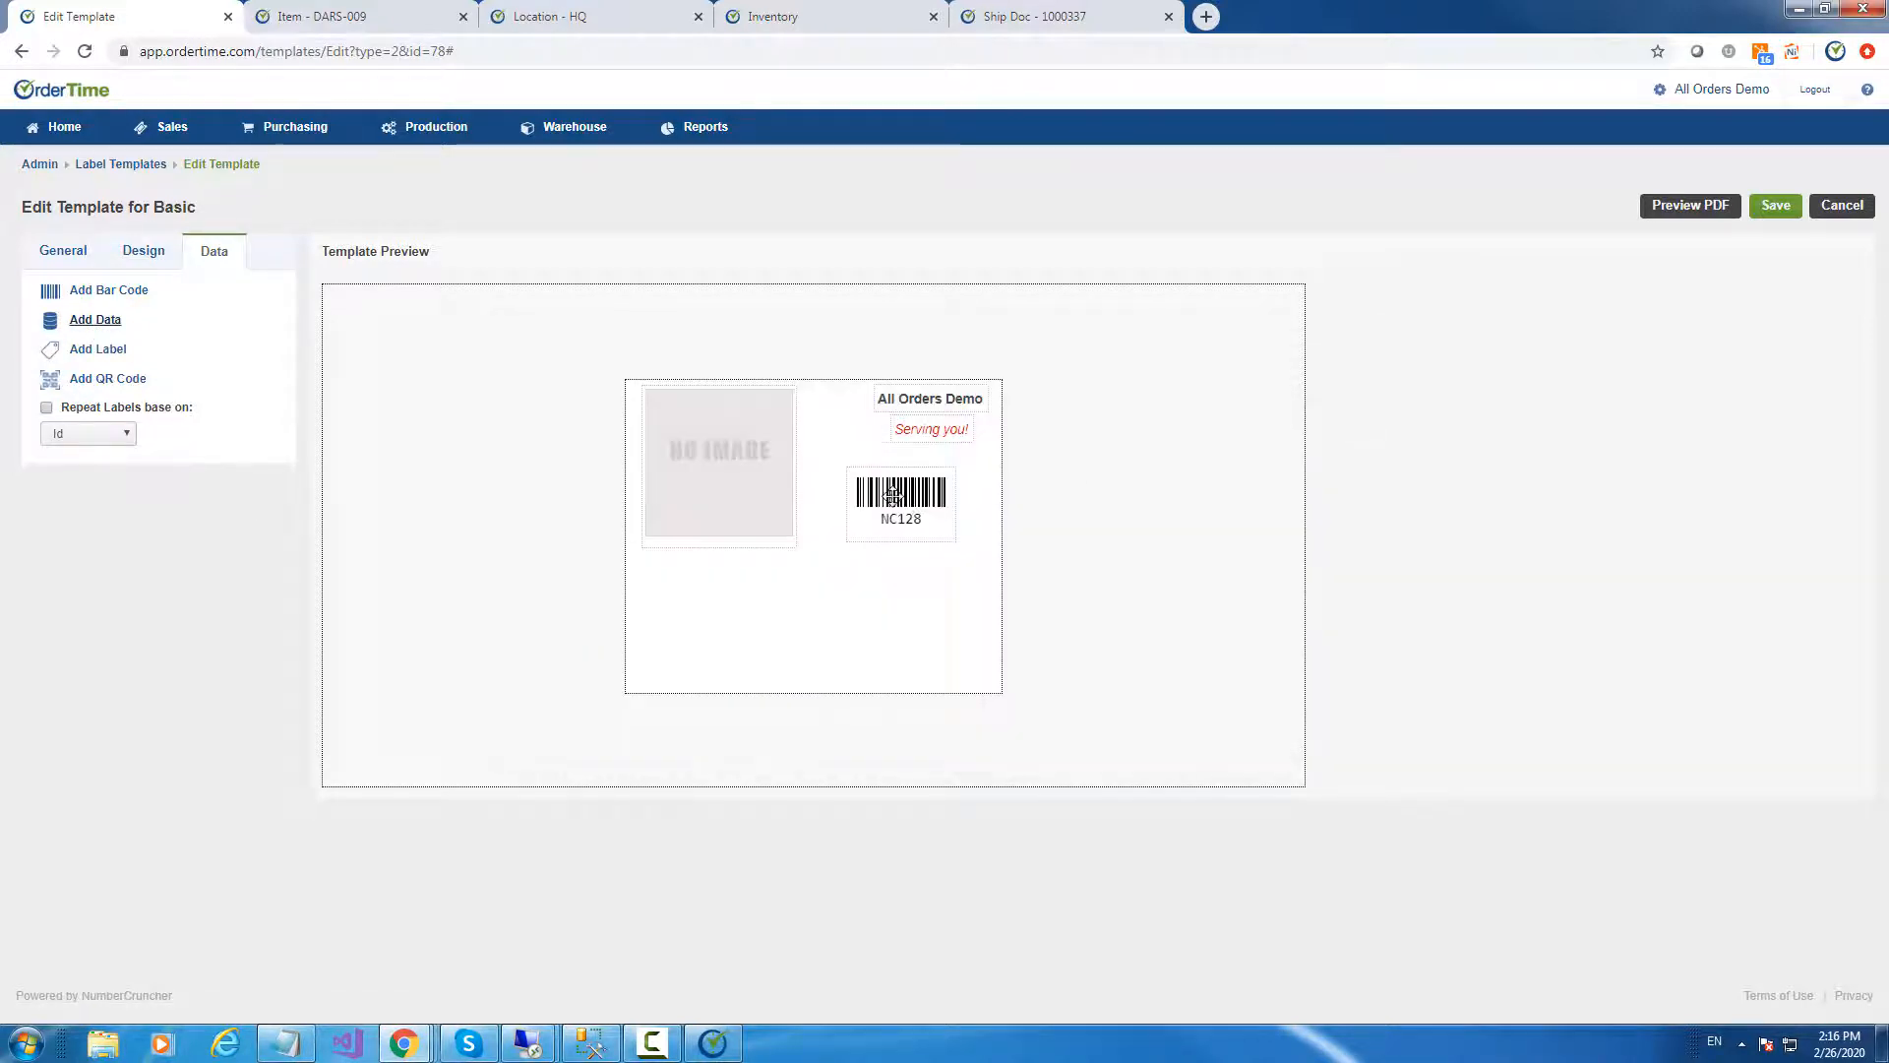
{"action": "left_click_drag", "start_coordinate": [865, 514], "coordinate": [806, 590]}
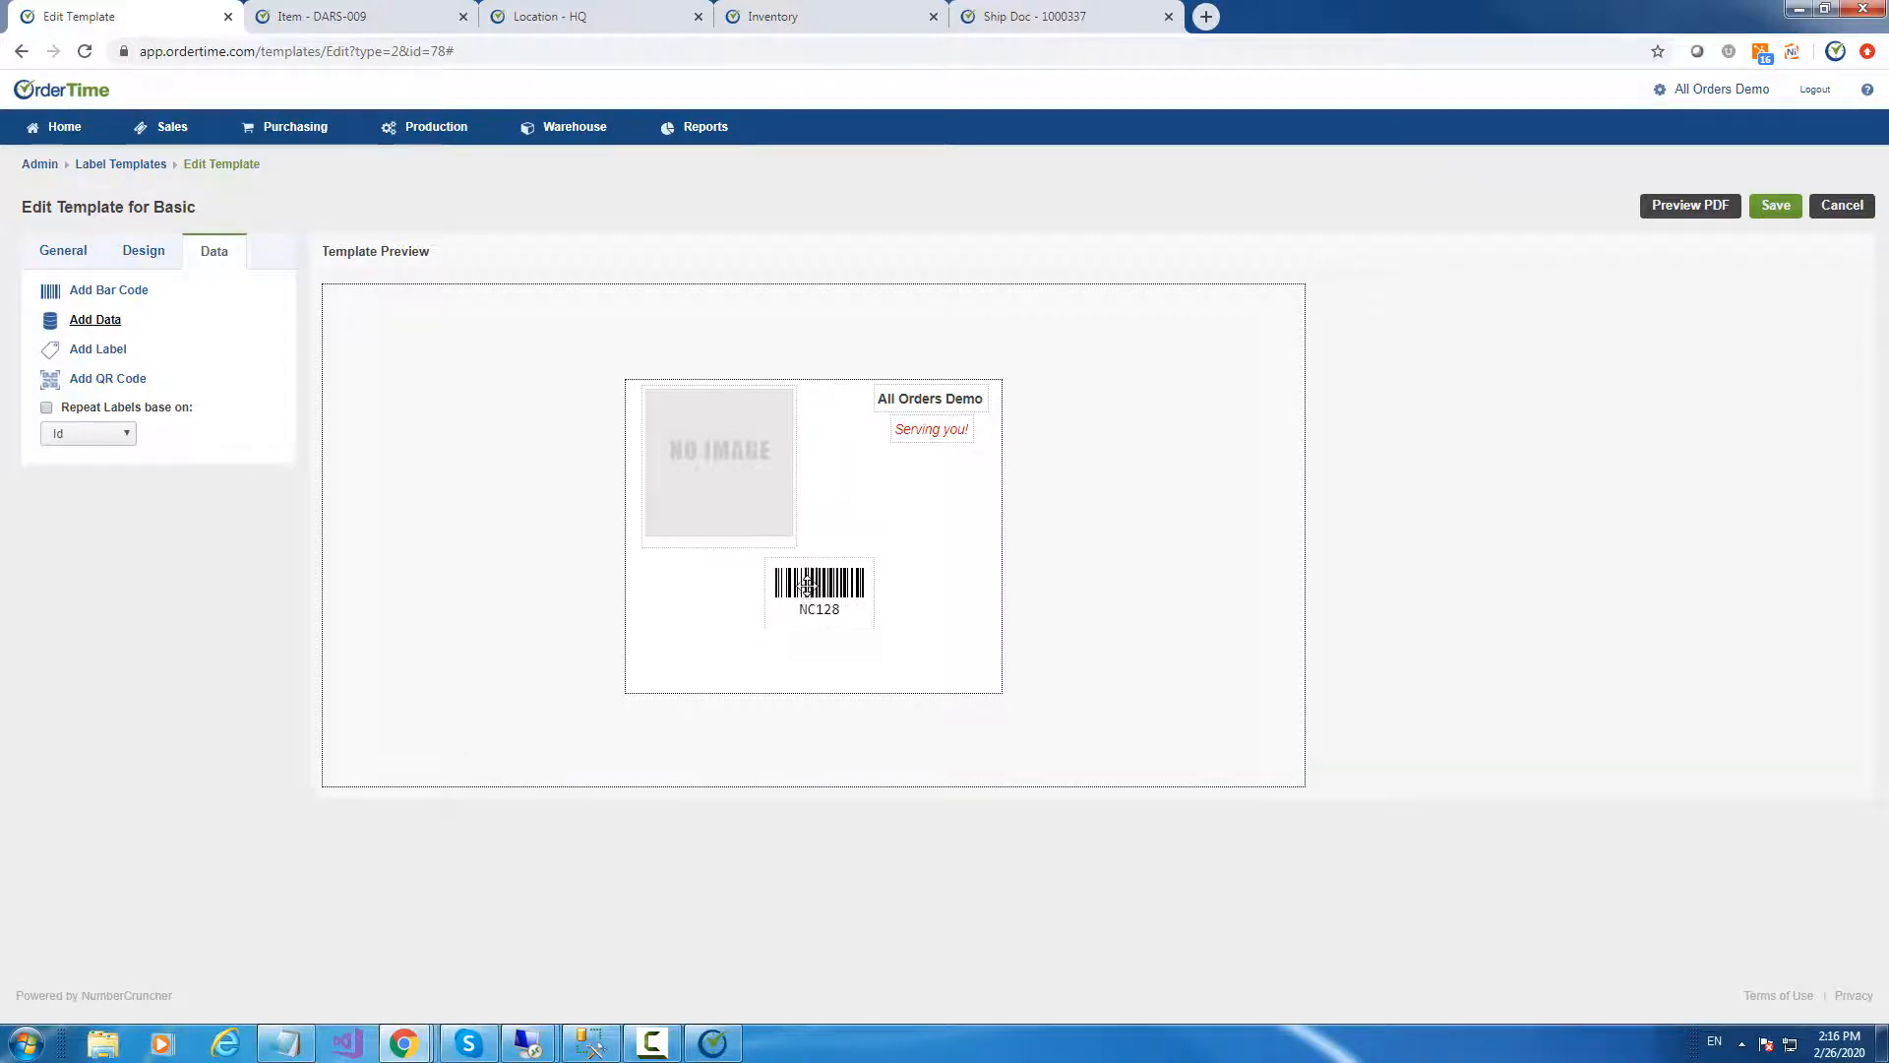
Add the item Description field in small centred text under the NC128 barcode, widened across the label
{"action": "left_click", "coordinate": [80, 329]}
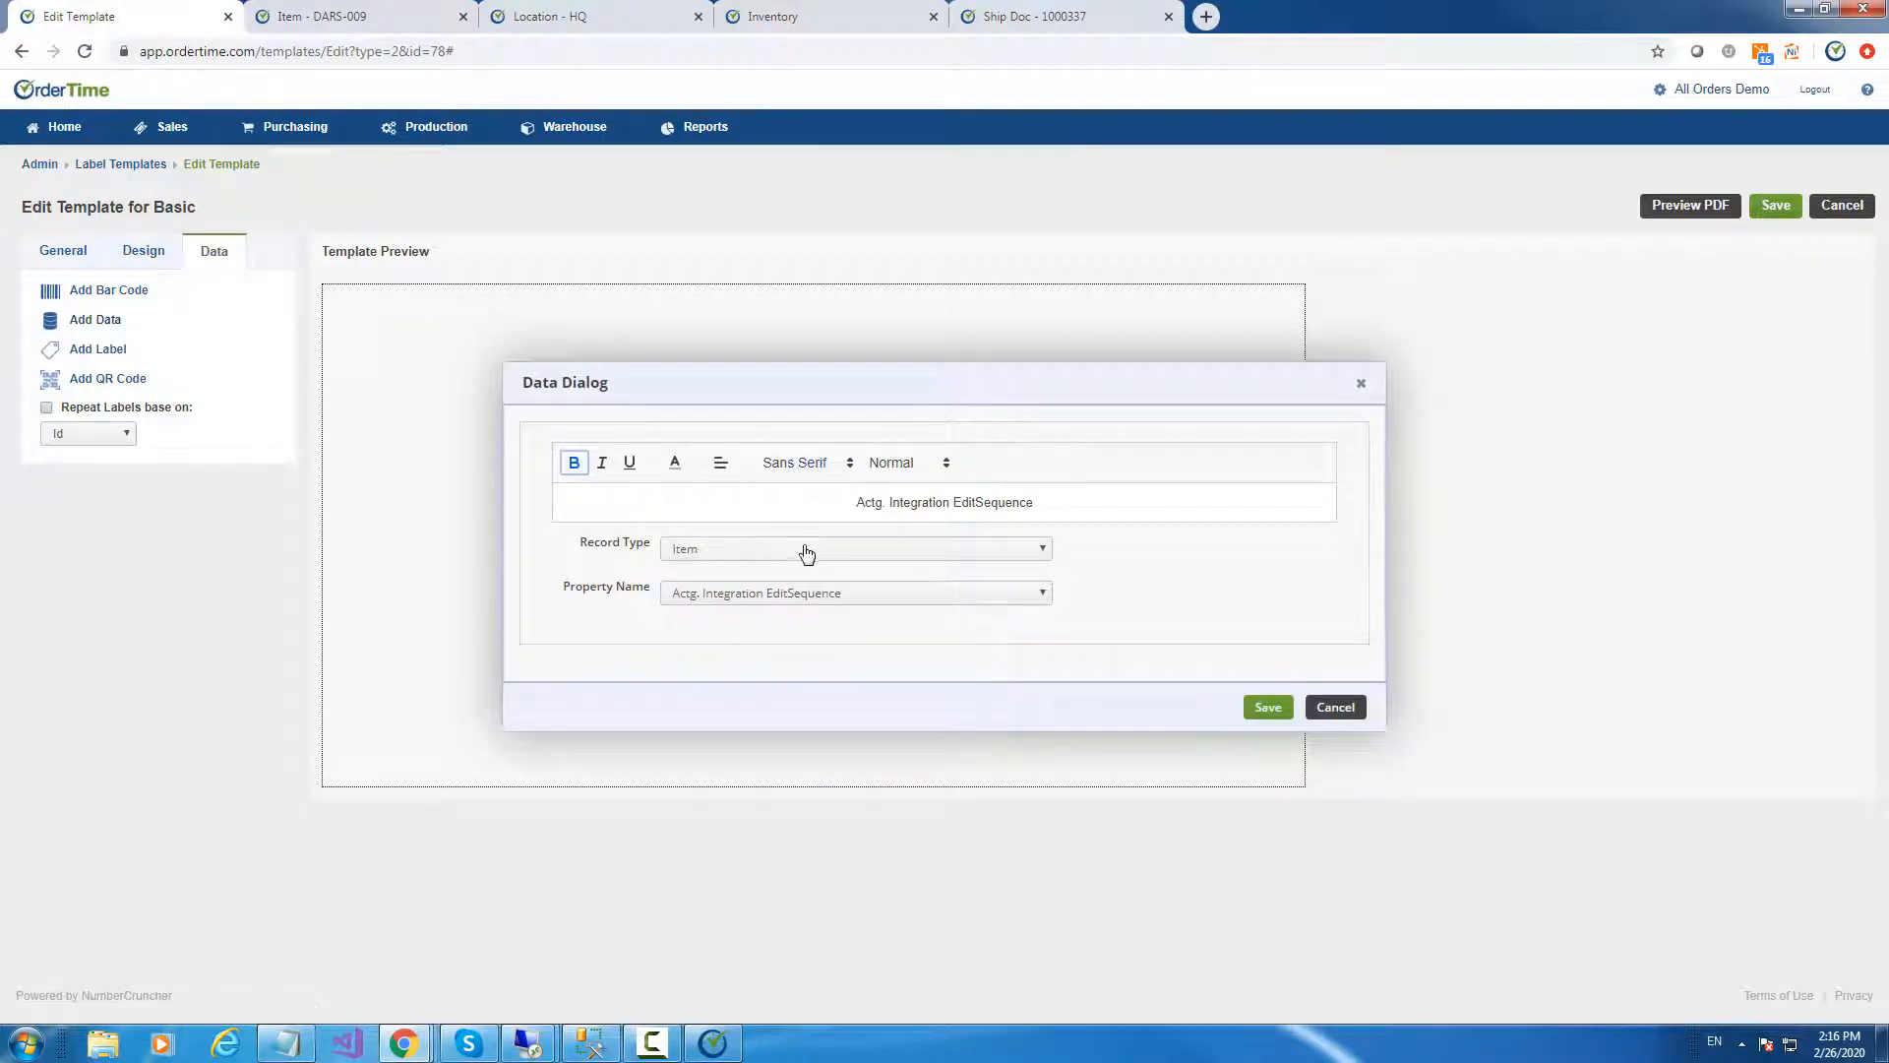
{"action": "left_click", "coordinate": [787, 593]}
{"action": "scroll", "coordinate": [805, 843], "scroll_direction": "down", "scroll_amount": 5}
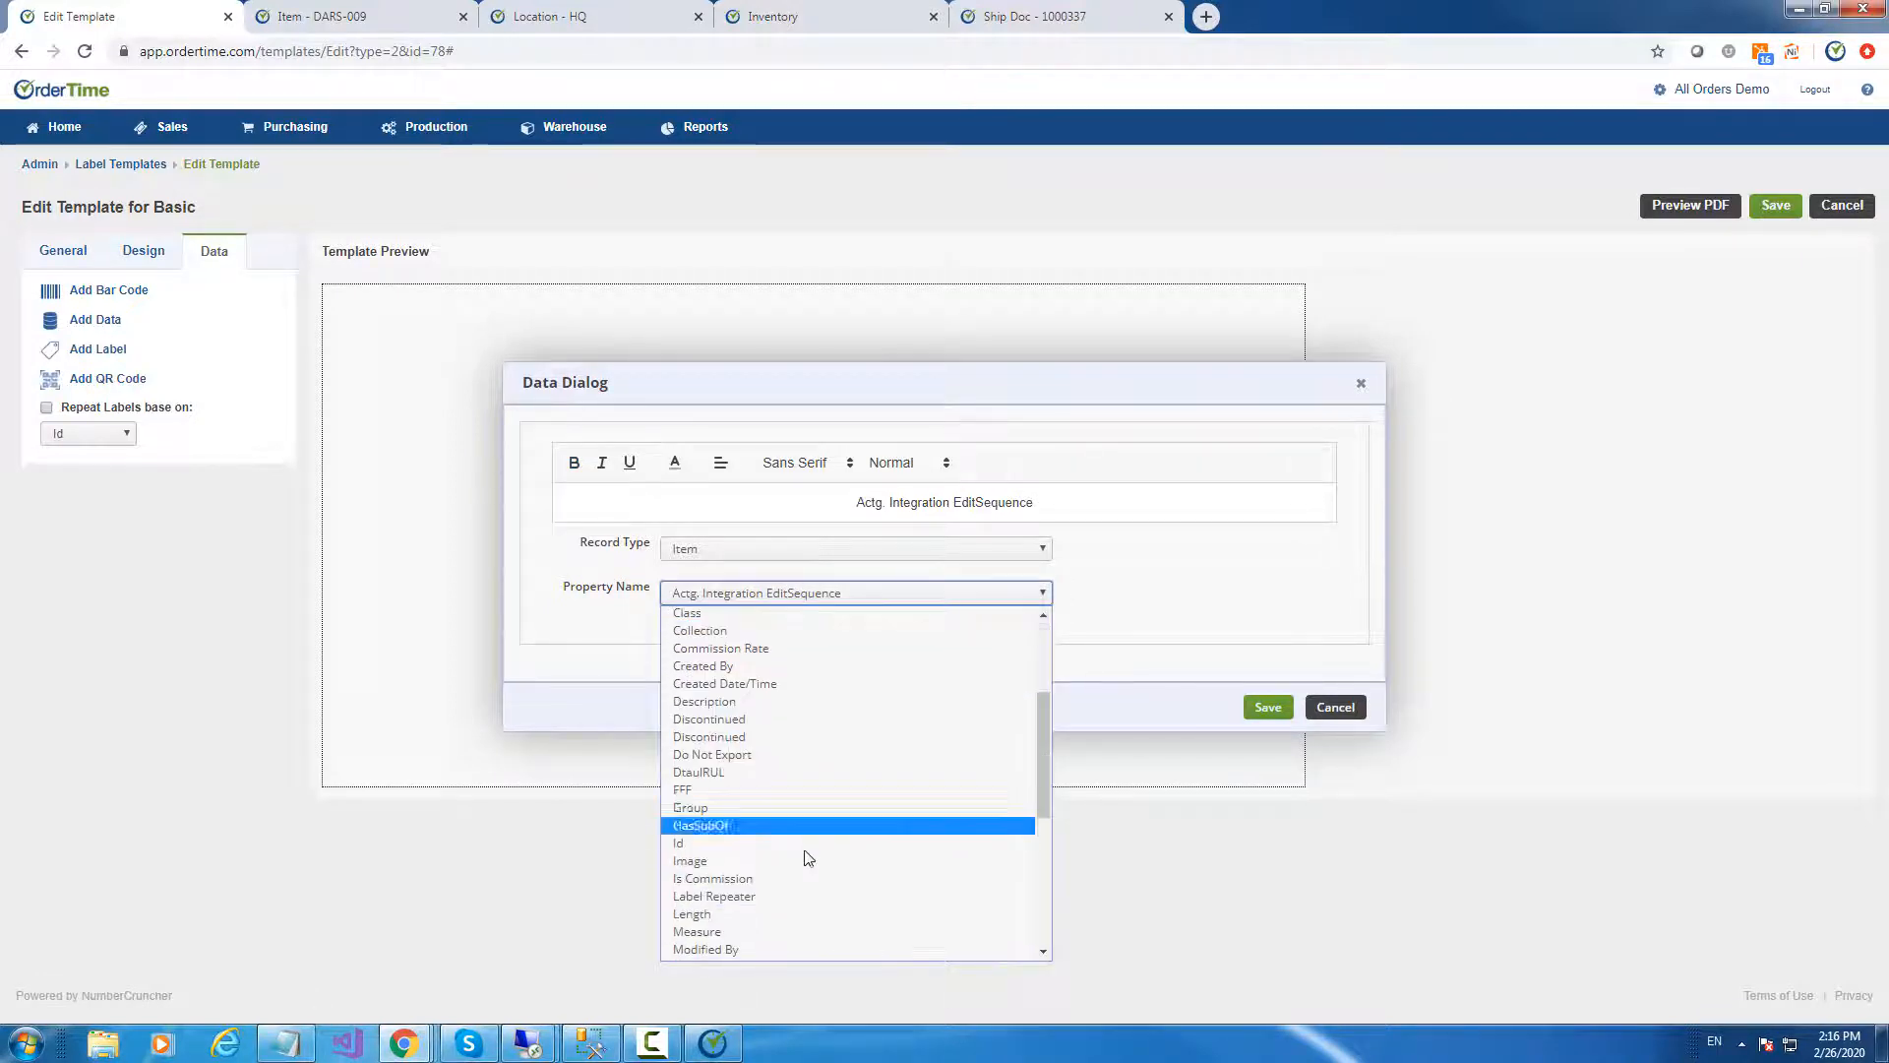
{"action": "left_click", "coordinate": [767, 702]}
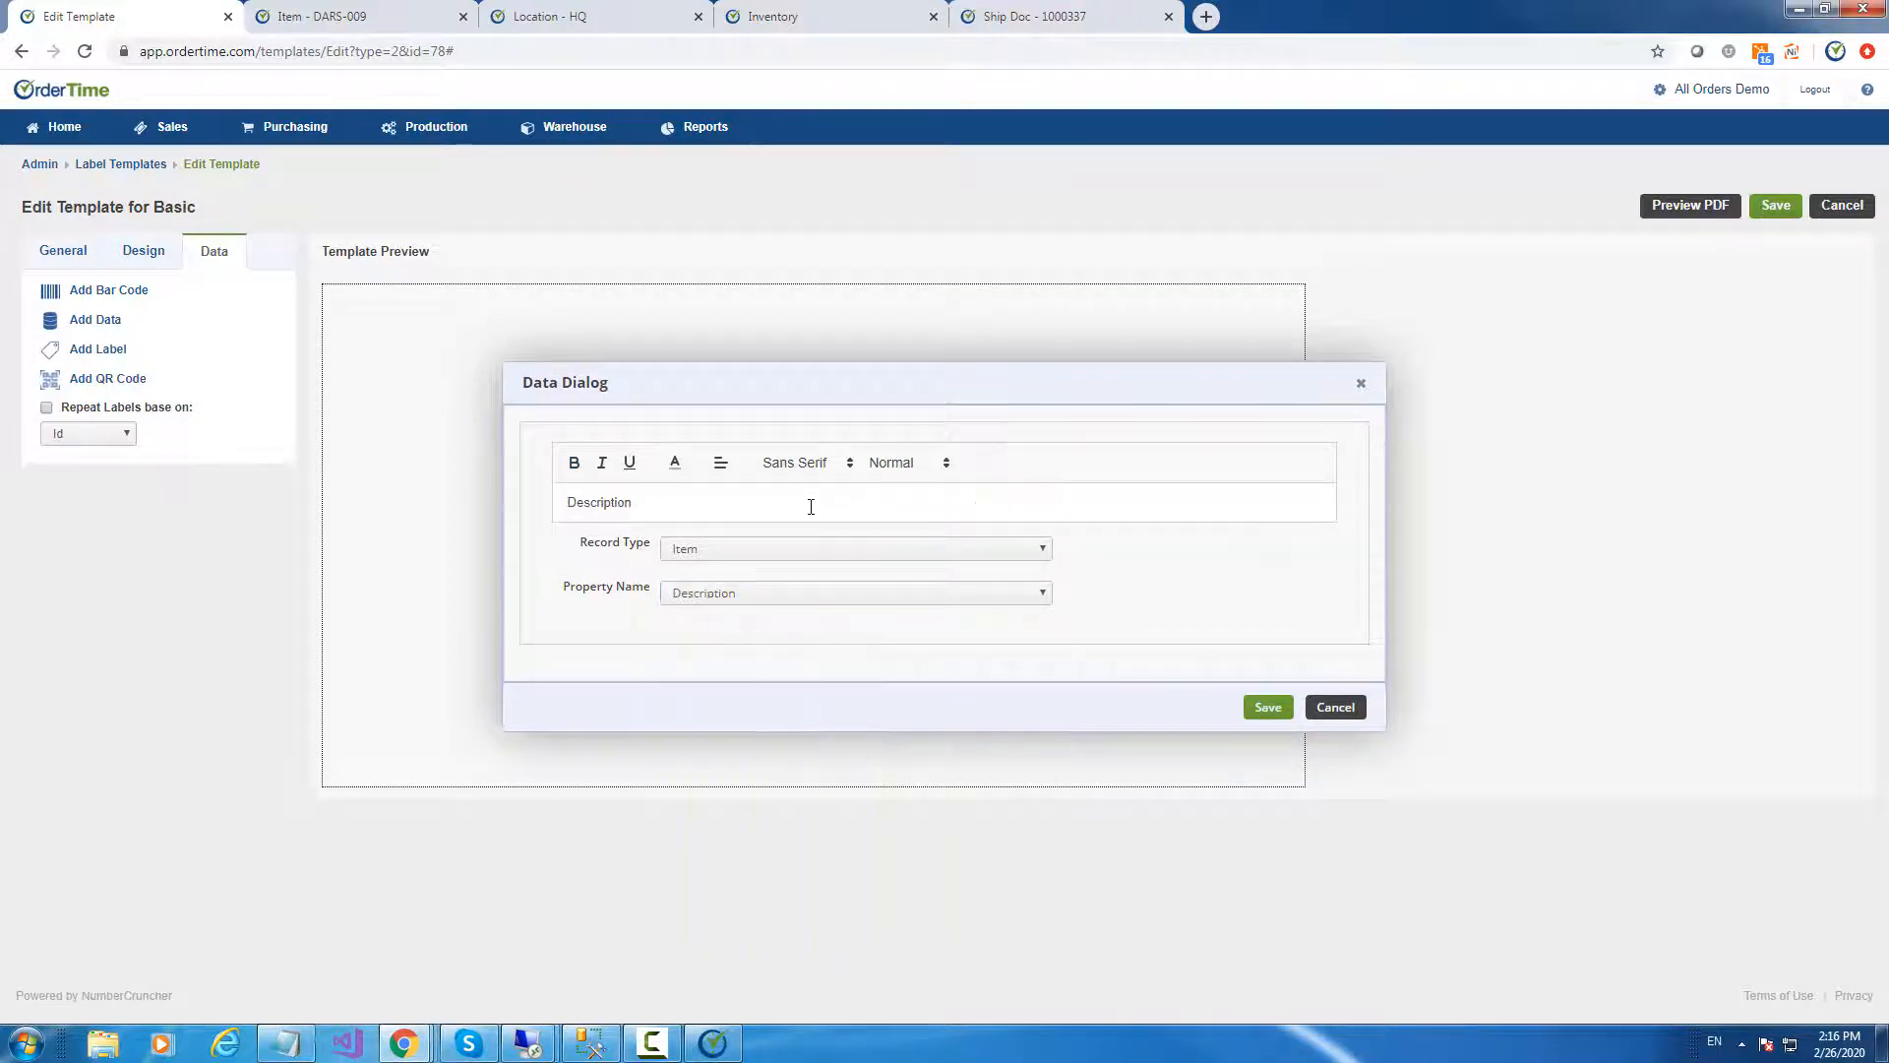
{"action": "left_click", "coordinate": [880, 467]}
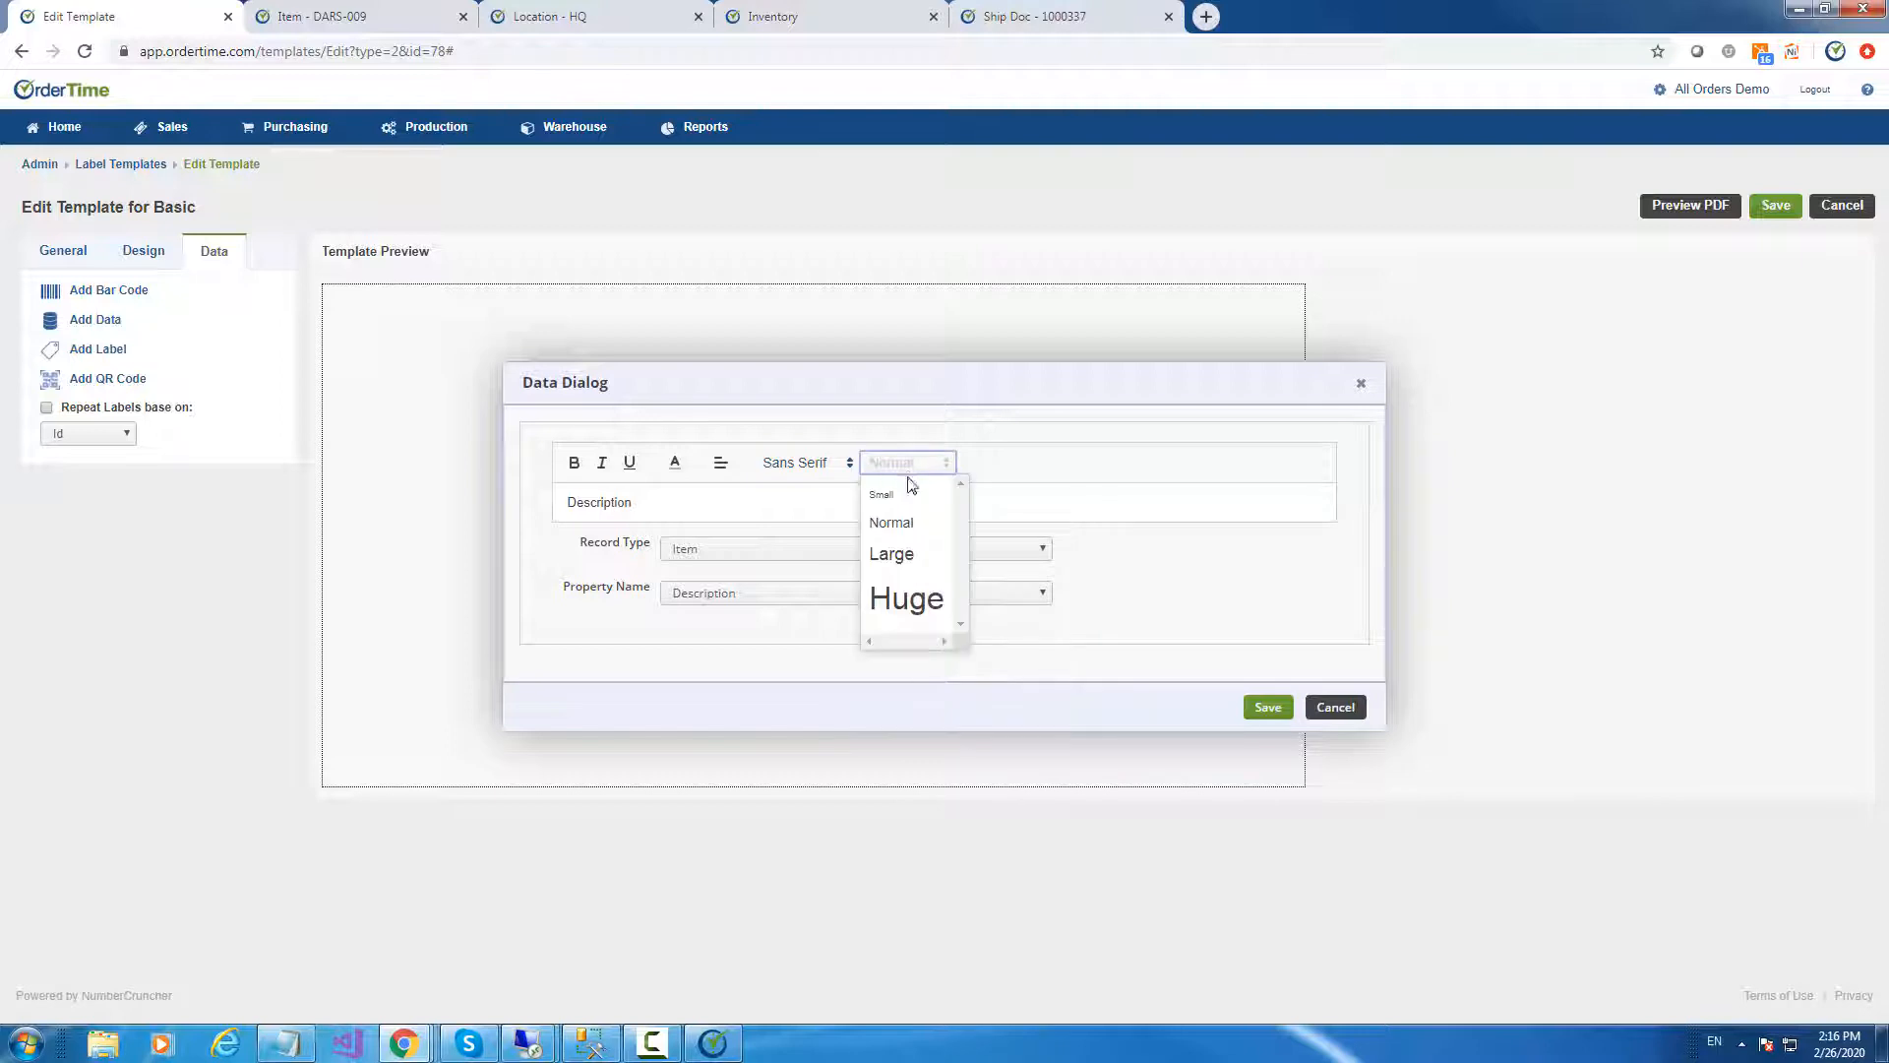
{"action": "left_click", "coordinate": [891, 491]}
{"action": "left_click", "coordinate": [720, 470]}
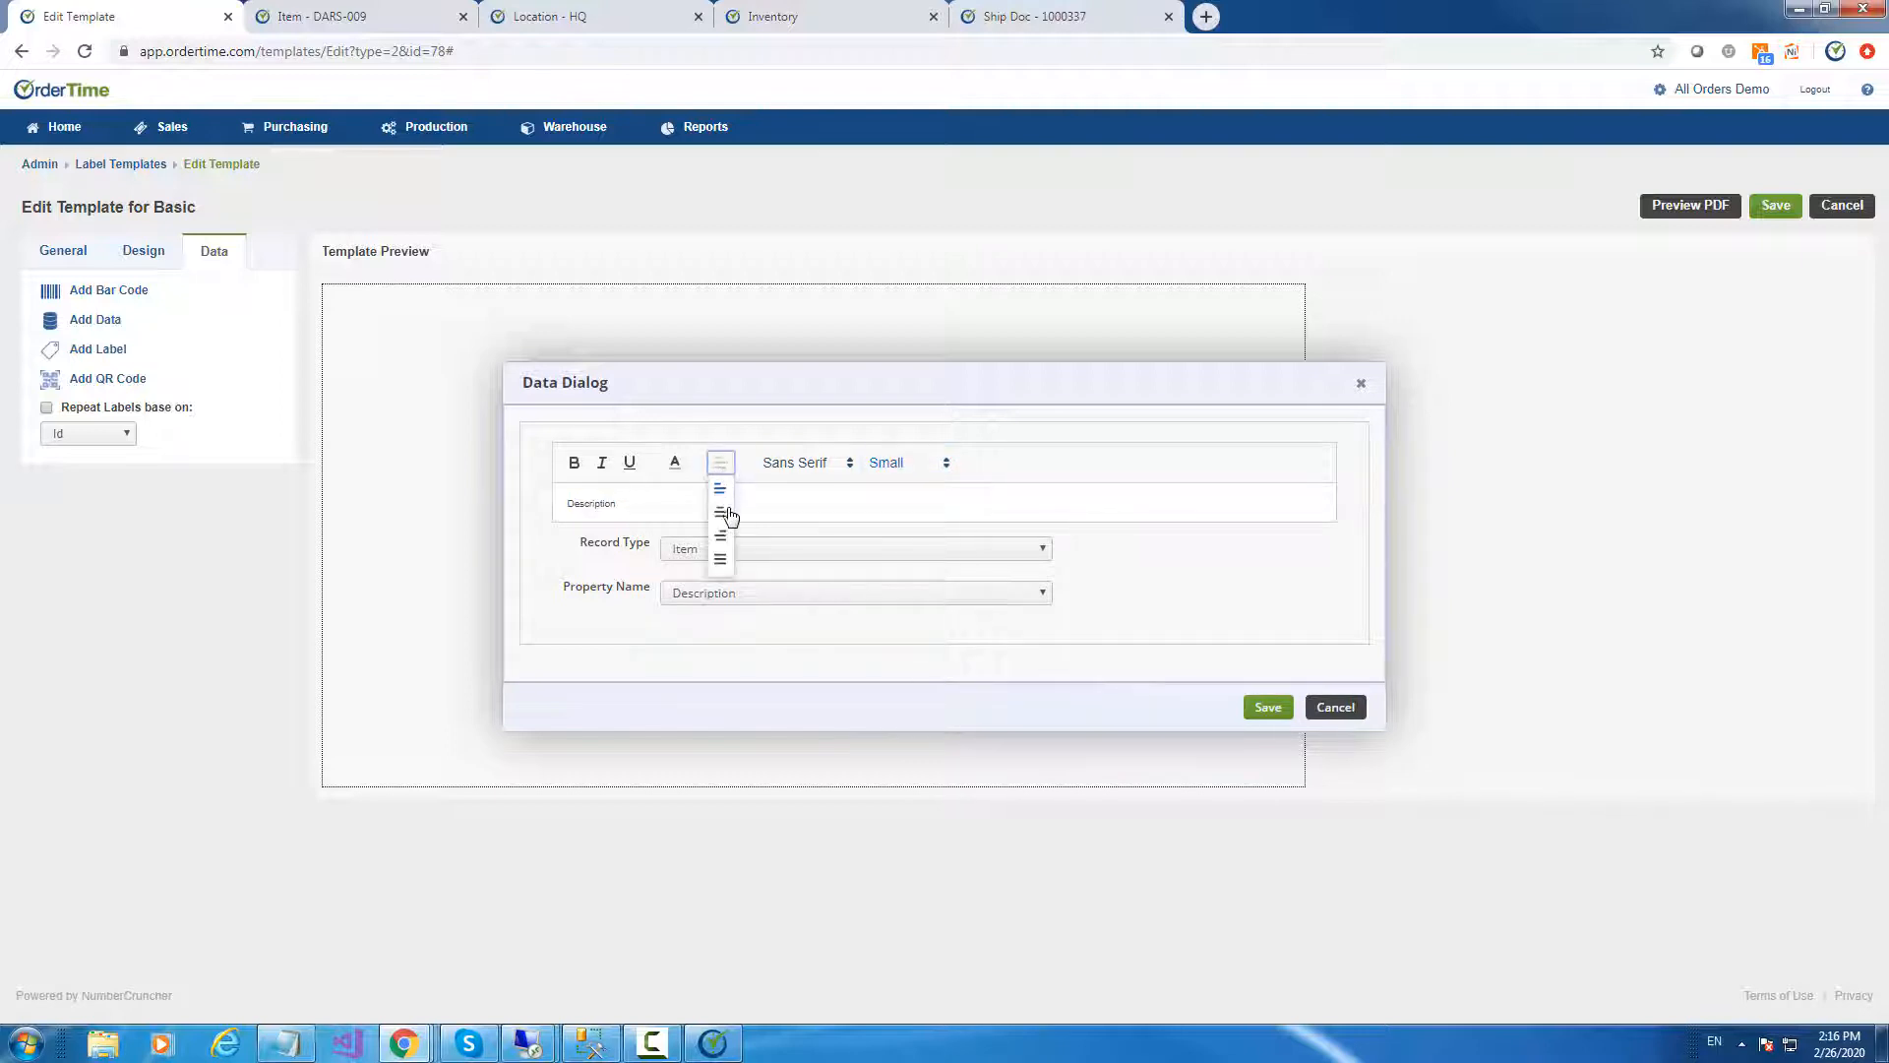
{"action": "left_click", "coordinate": [725, 518]}
{"action": "left_click", "coordinate": [1268, 706]}
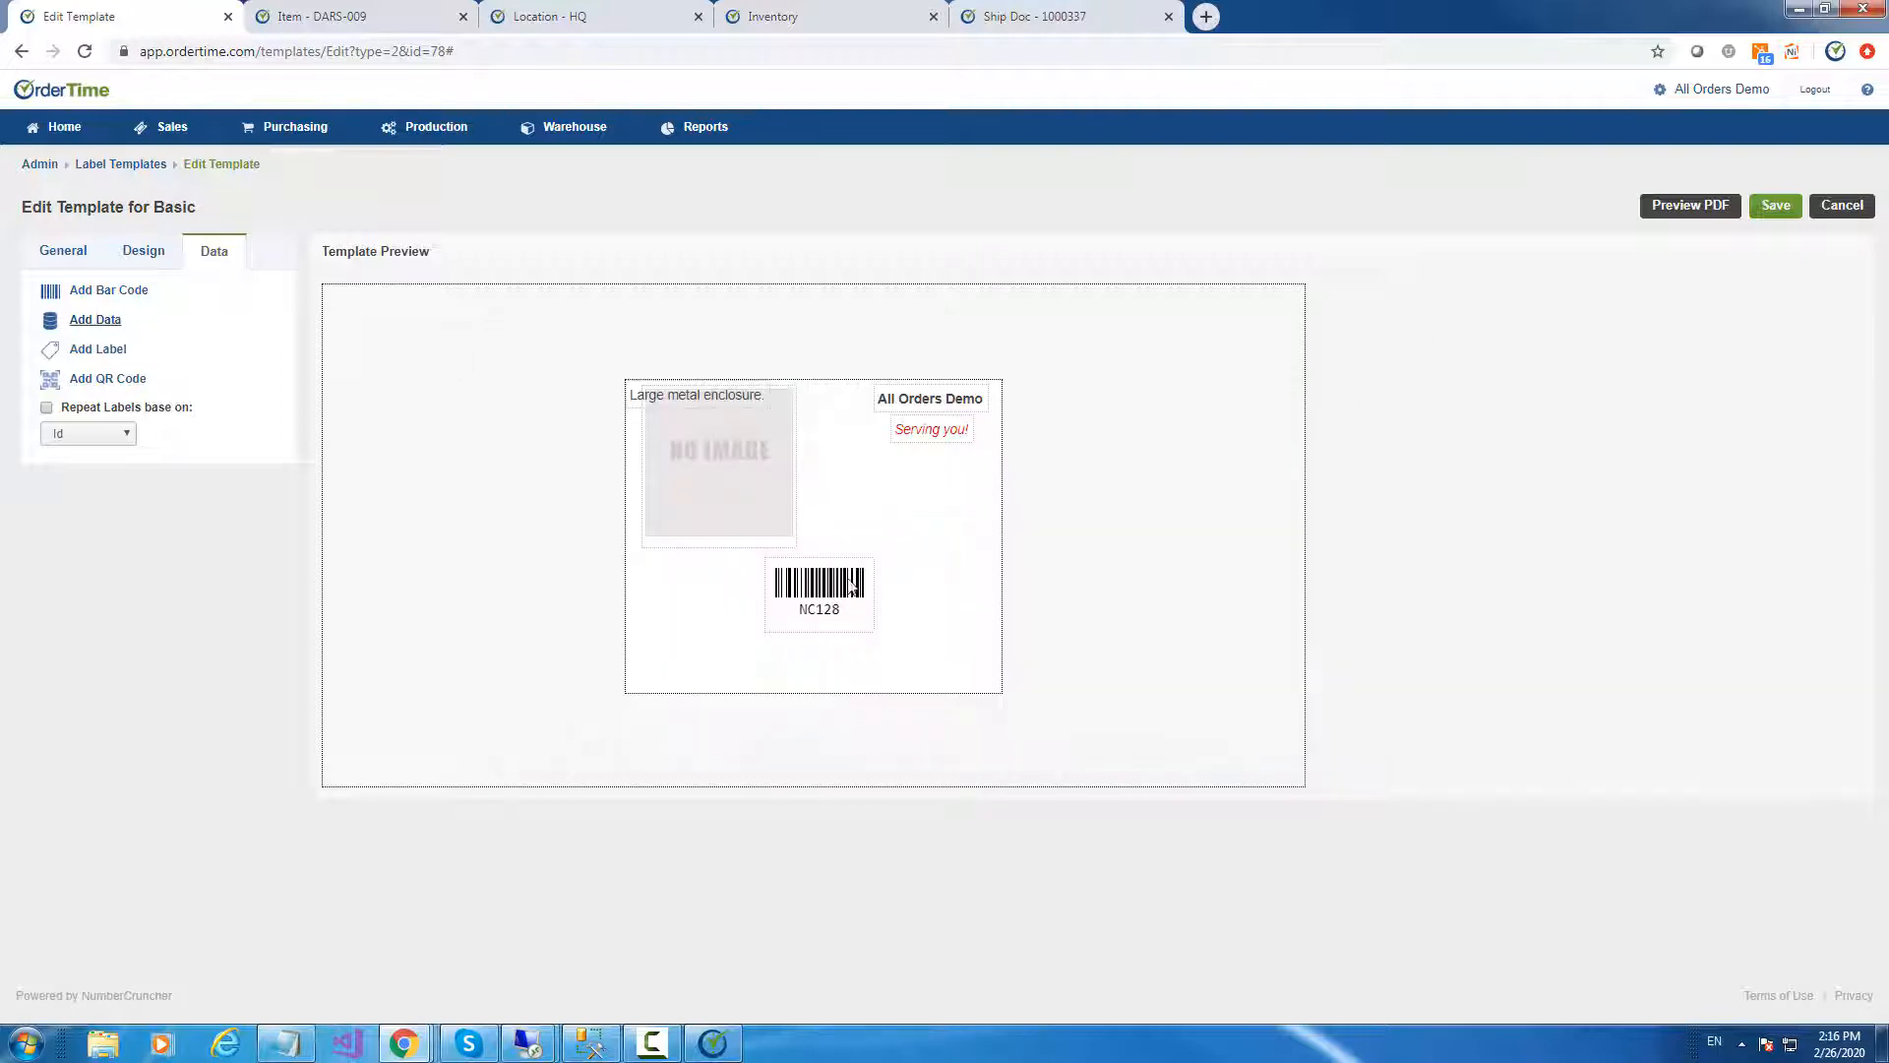
{"action": "left_click_drag", "start_coordinate": [686, 394], "coordinate": [659, 646]}
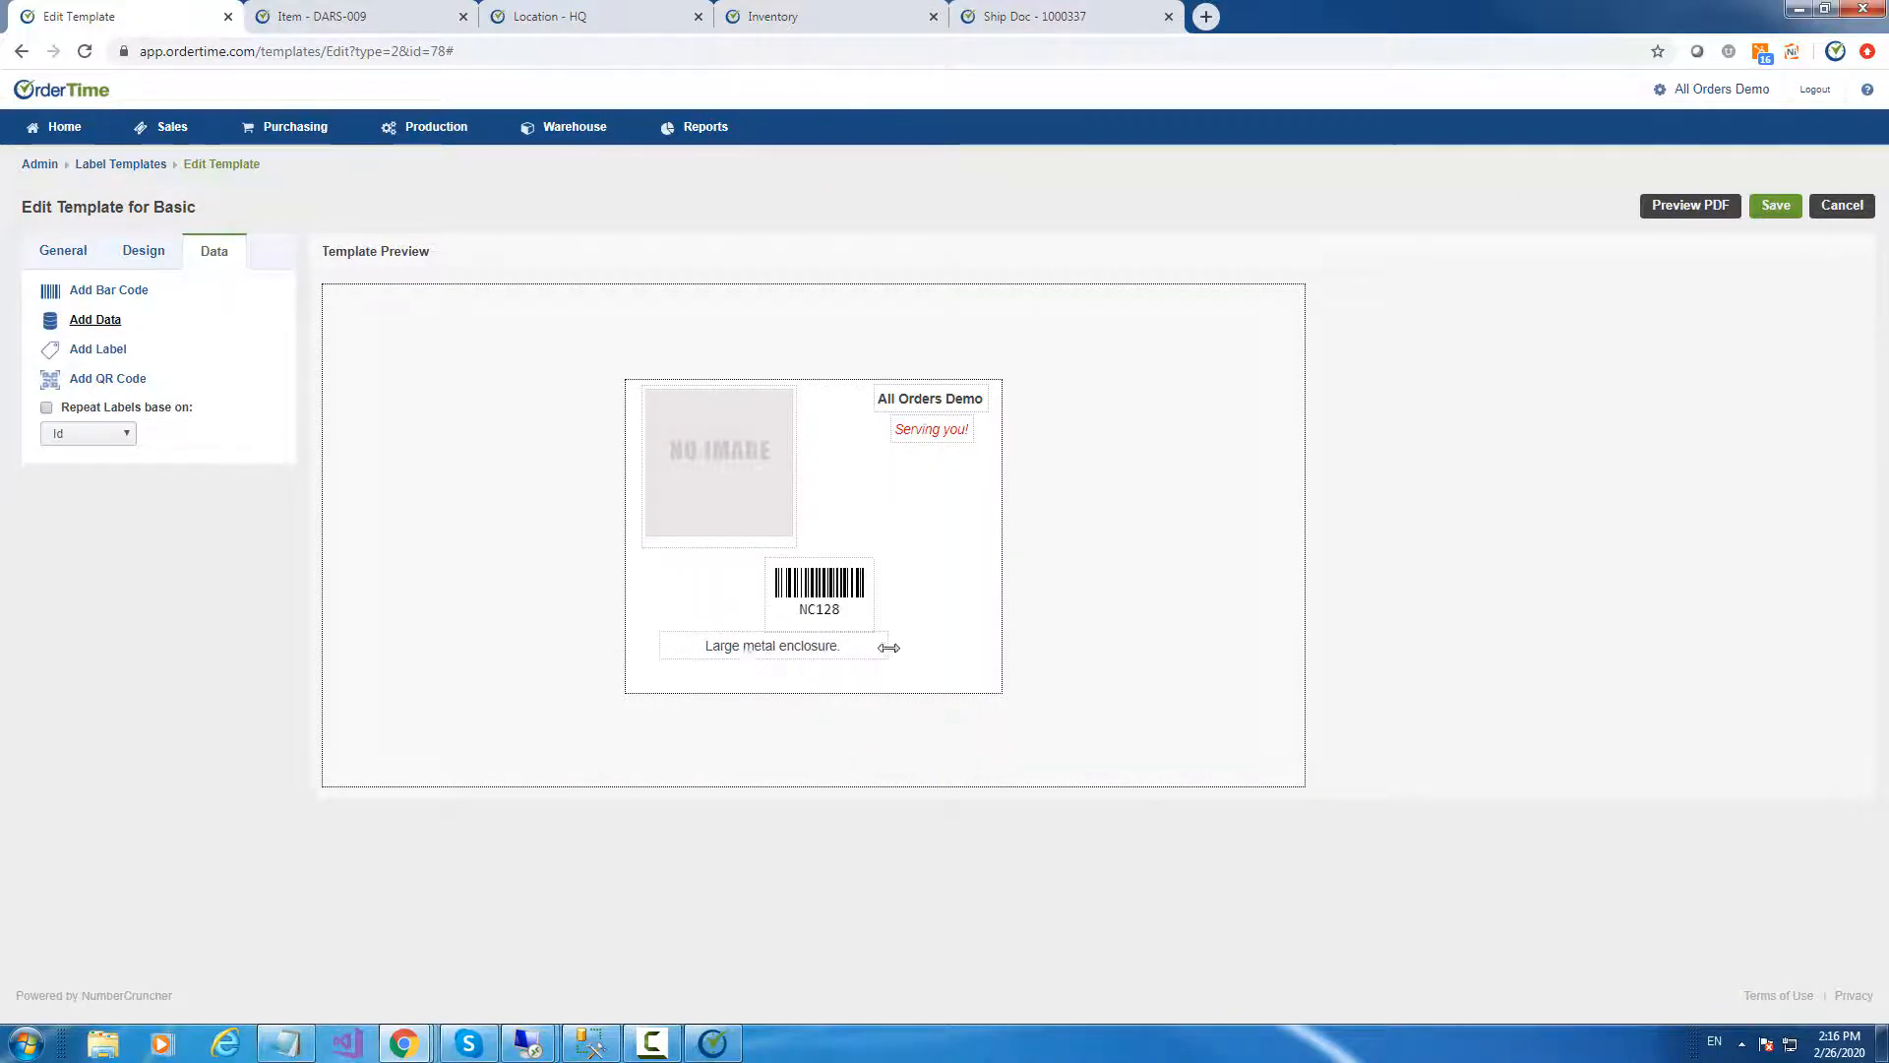
{"action": "left_click_drag", "start_coordinate": [889, 648], "coordinate": [989, 651]}
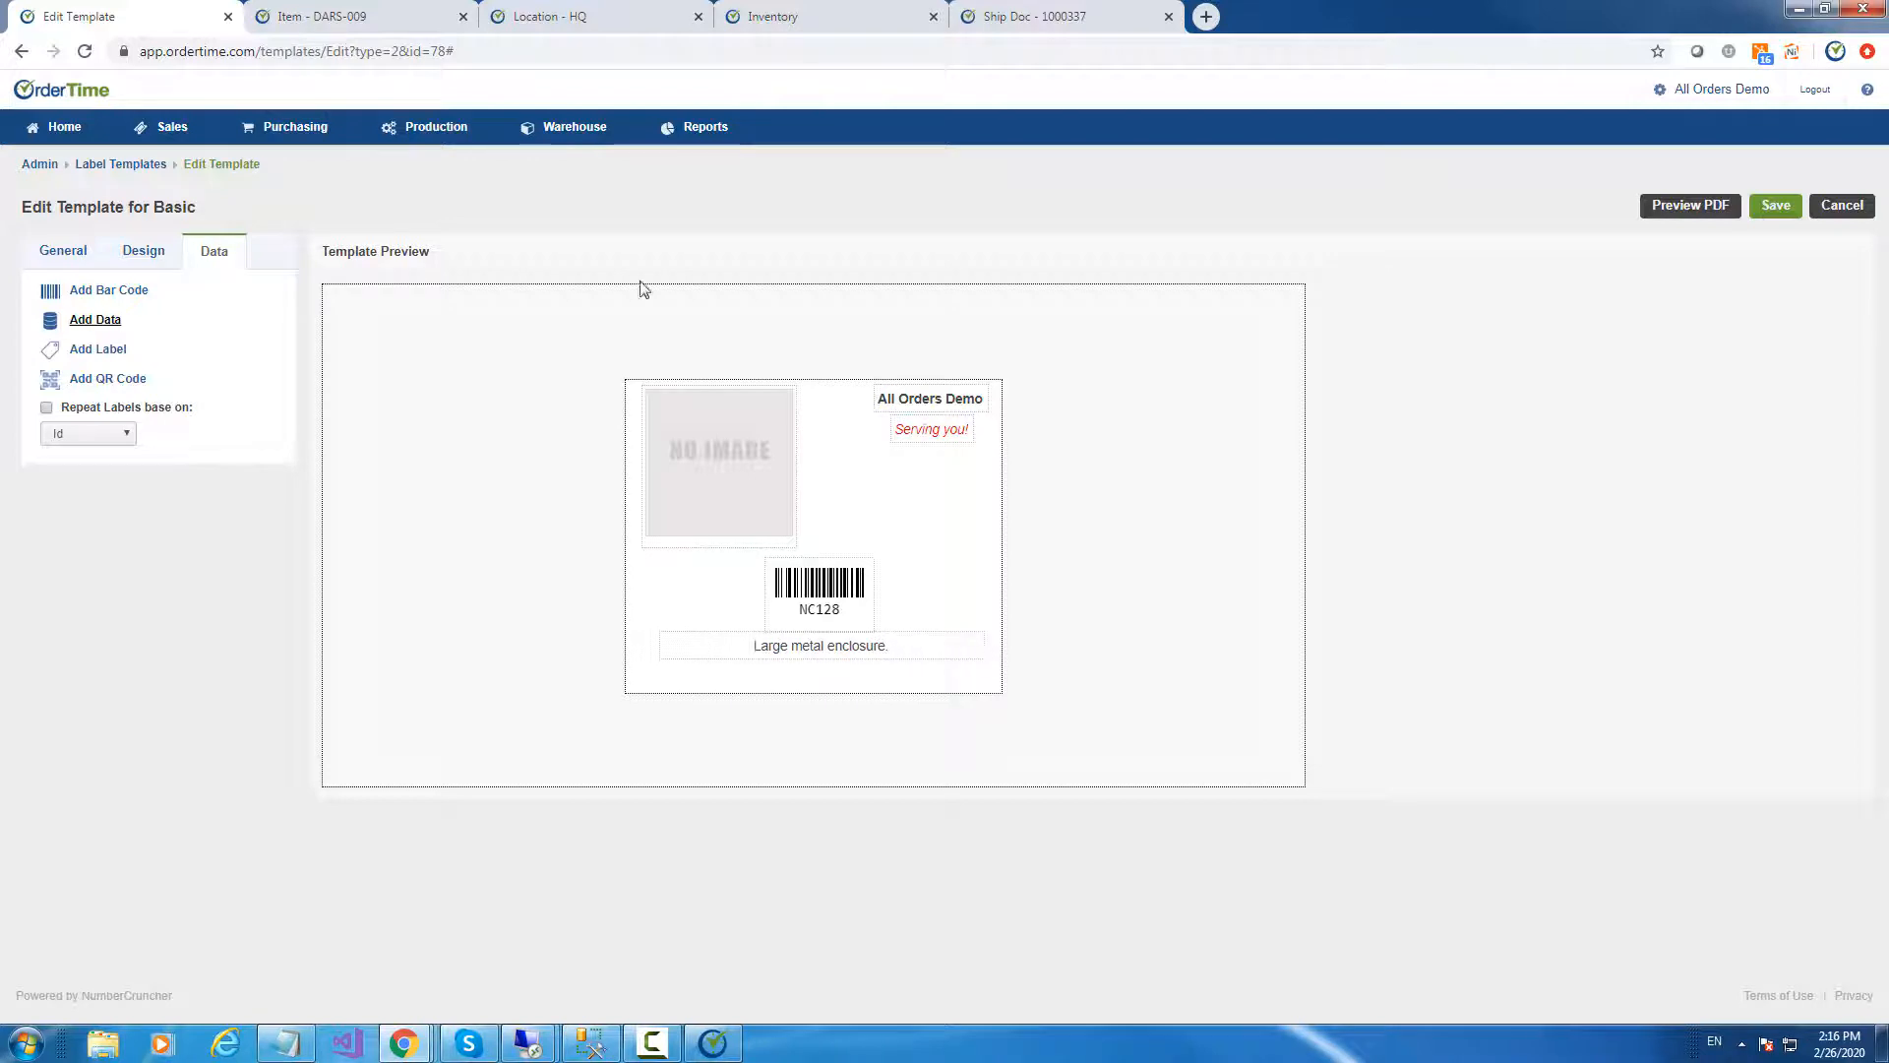
Place a small 'Price' text caption on the label just below the description
{"action": "left_click", "coordinate": [96, 349]}
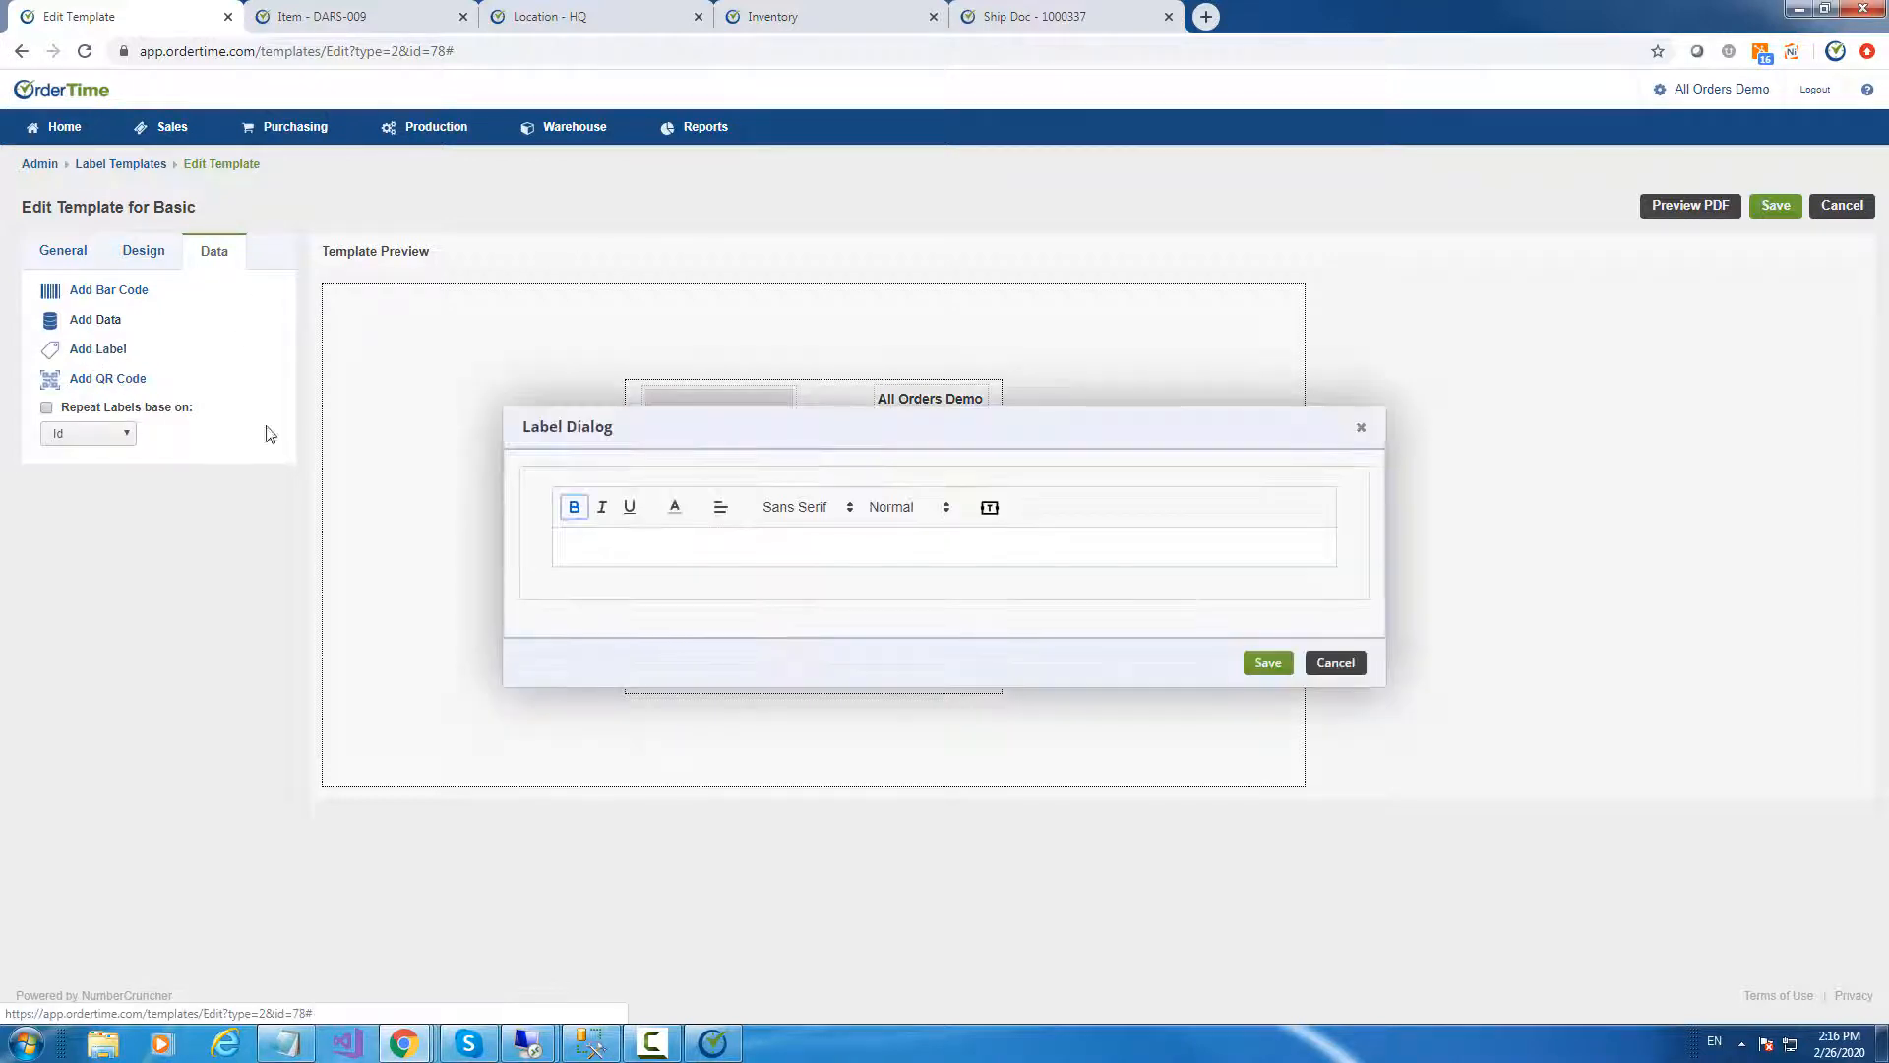
{"action": "type", "text": "Price"}
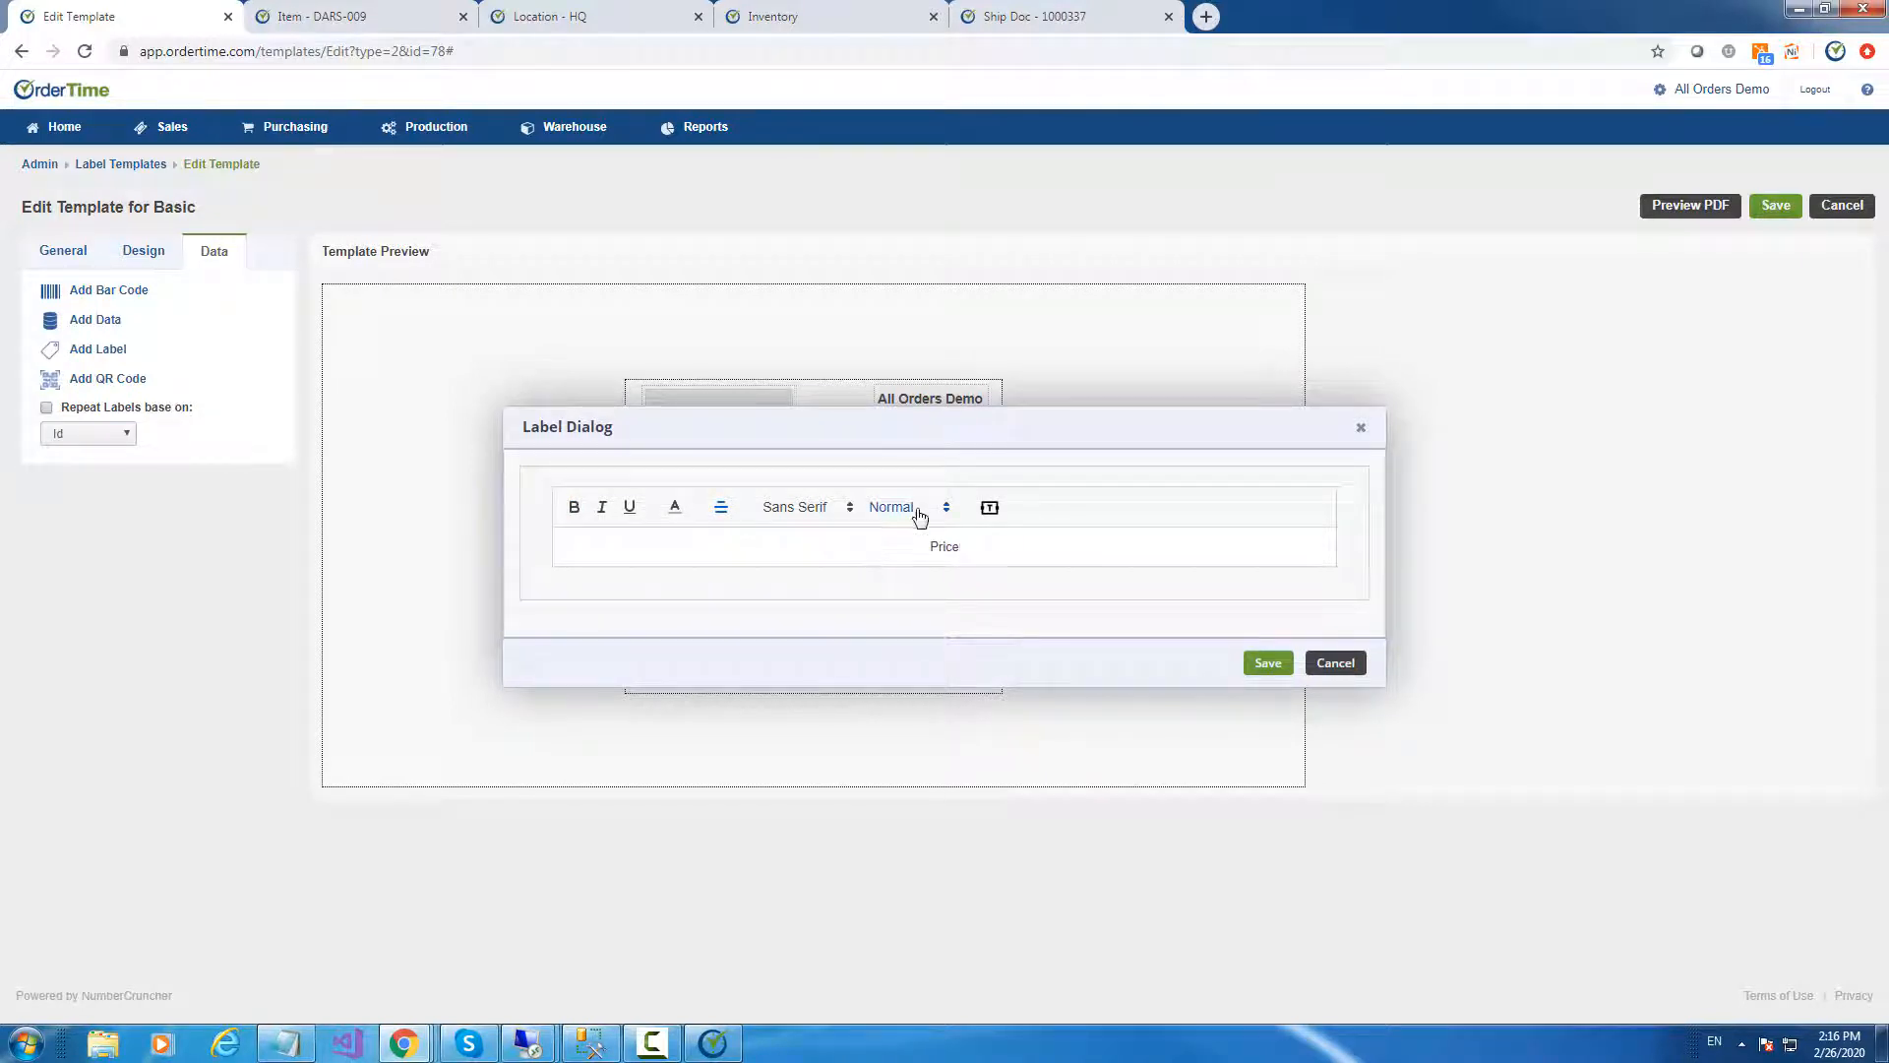
{"action": "left_click", "coordinate": [919, 512]}
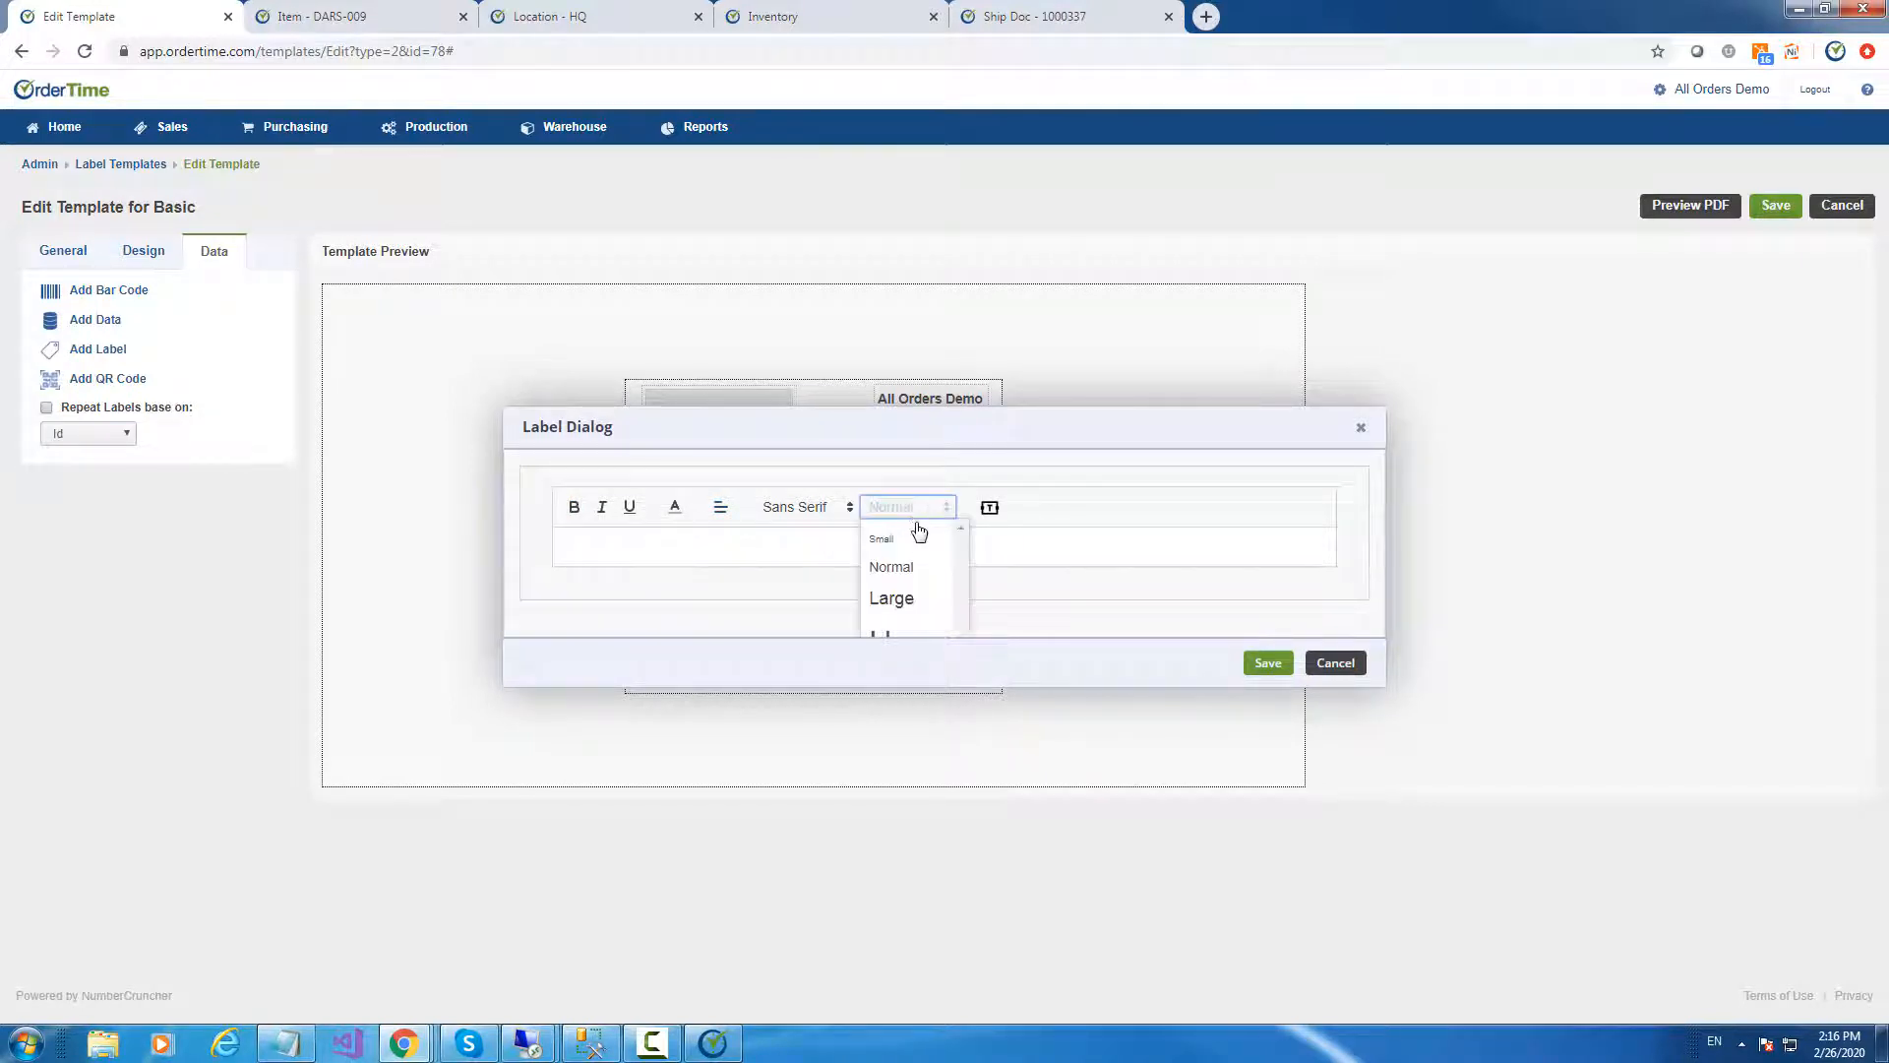
{"action": "left_click", "coordinate": [906, 540]}
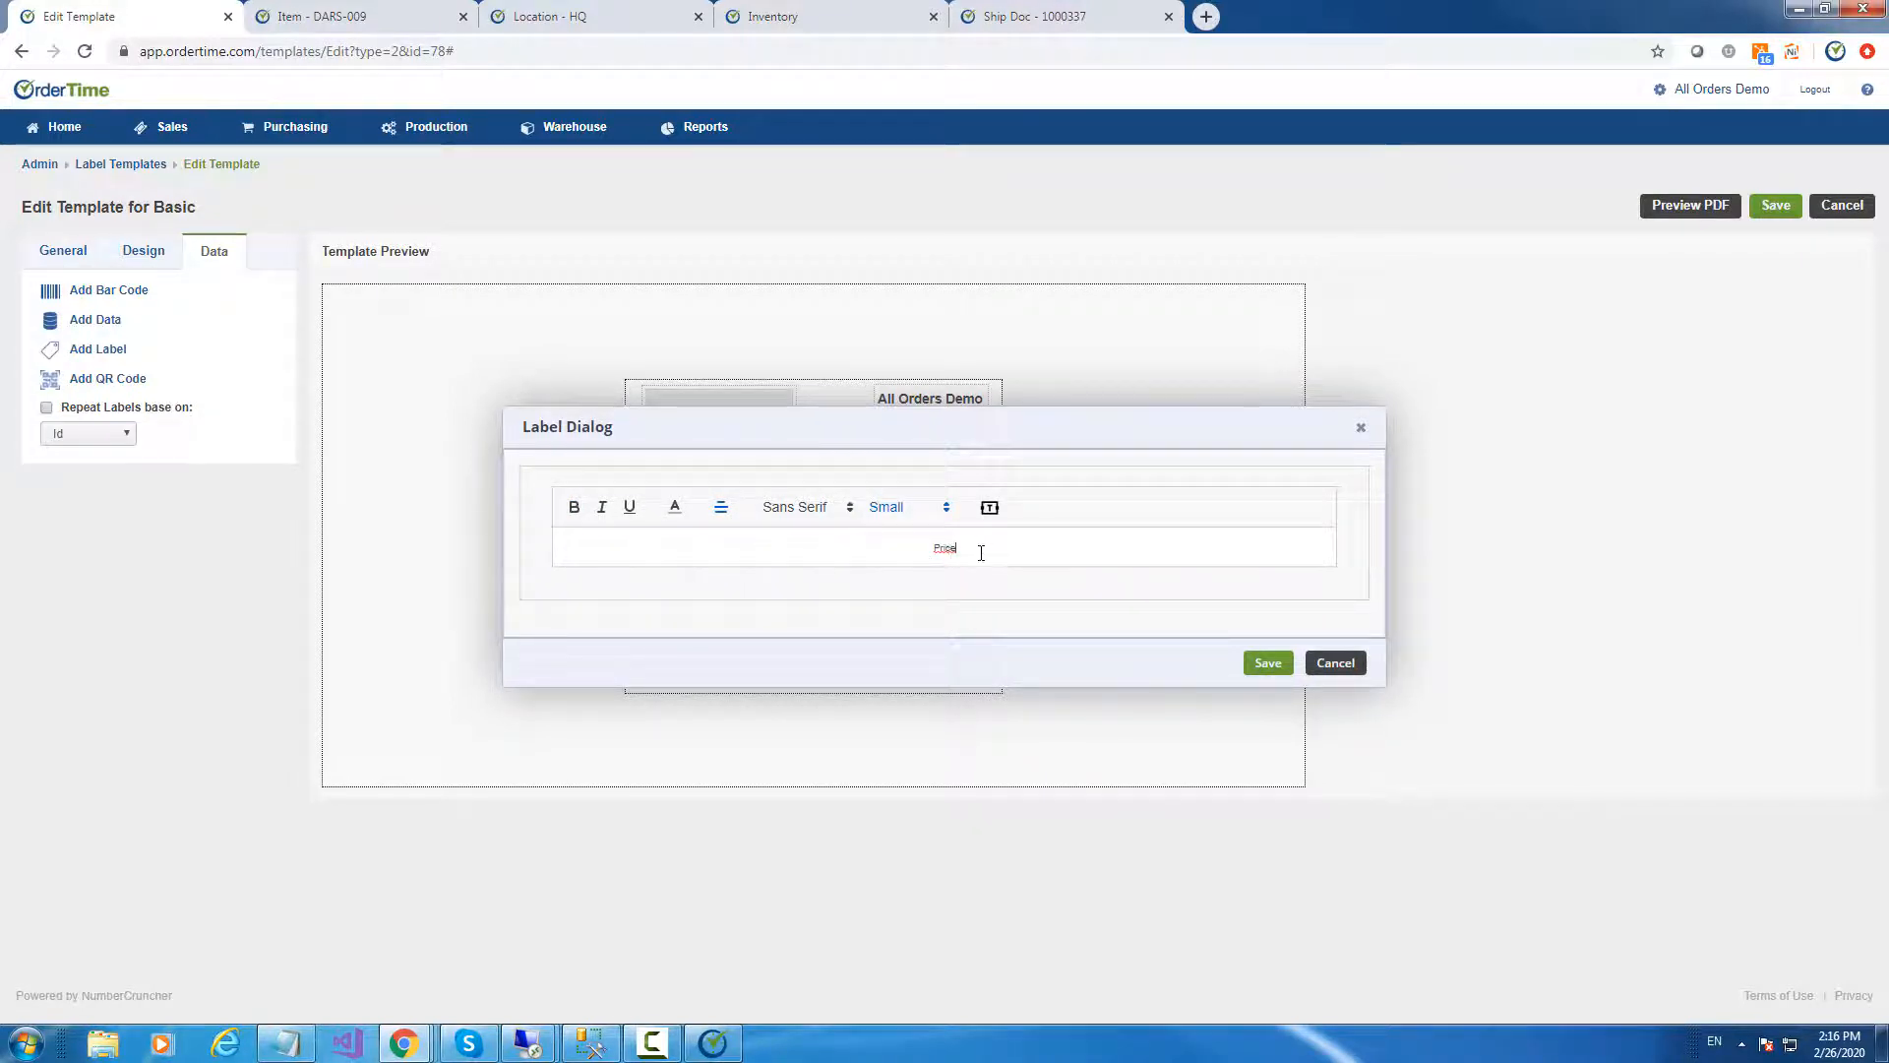
{"action": "key", "text": "BackSpace"}
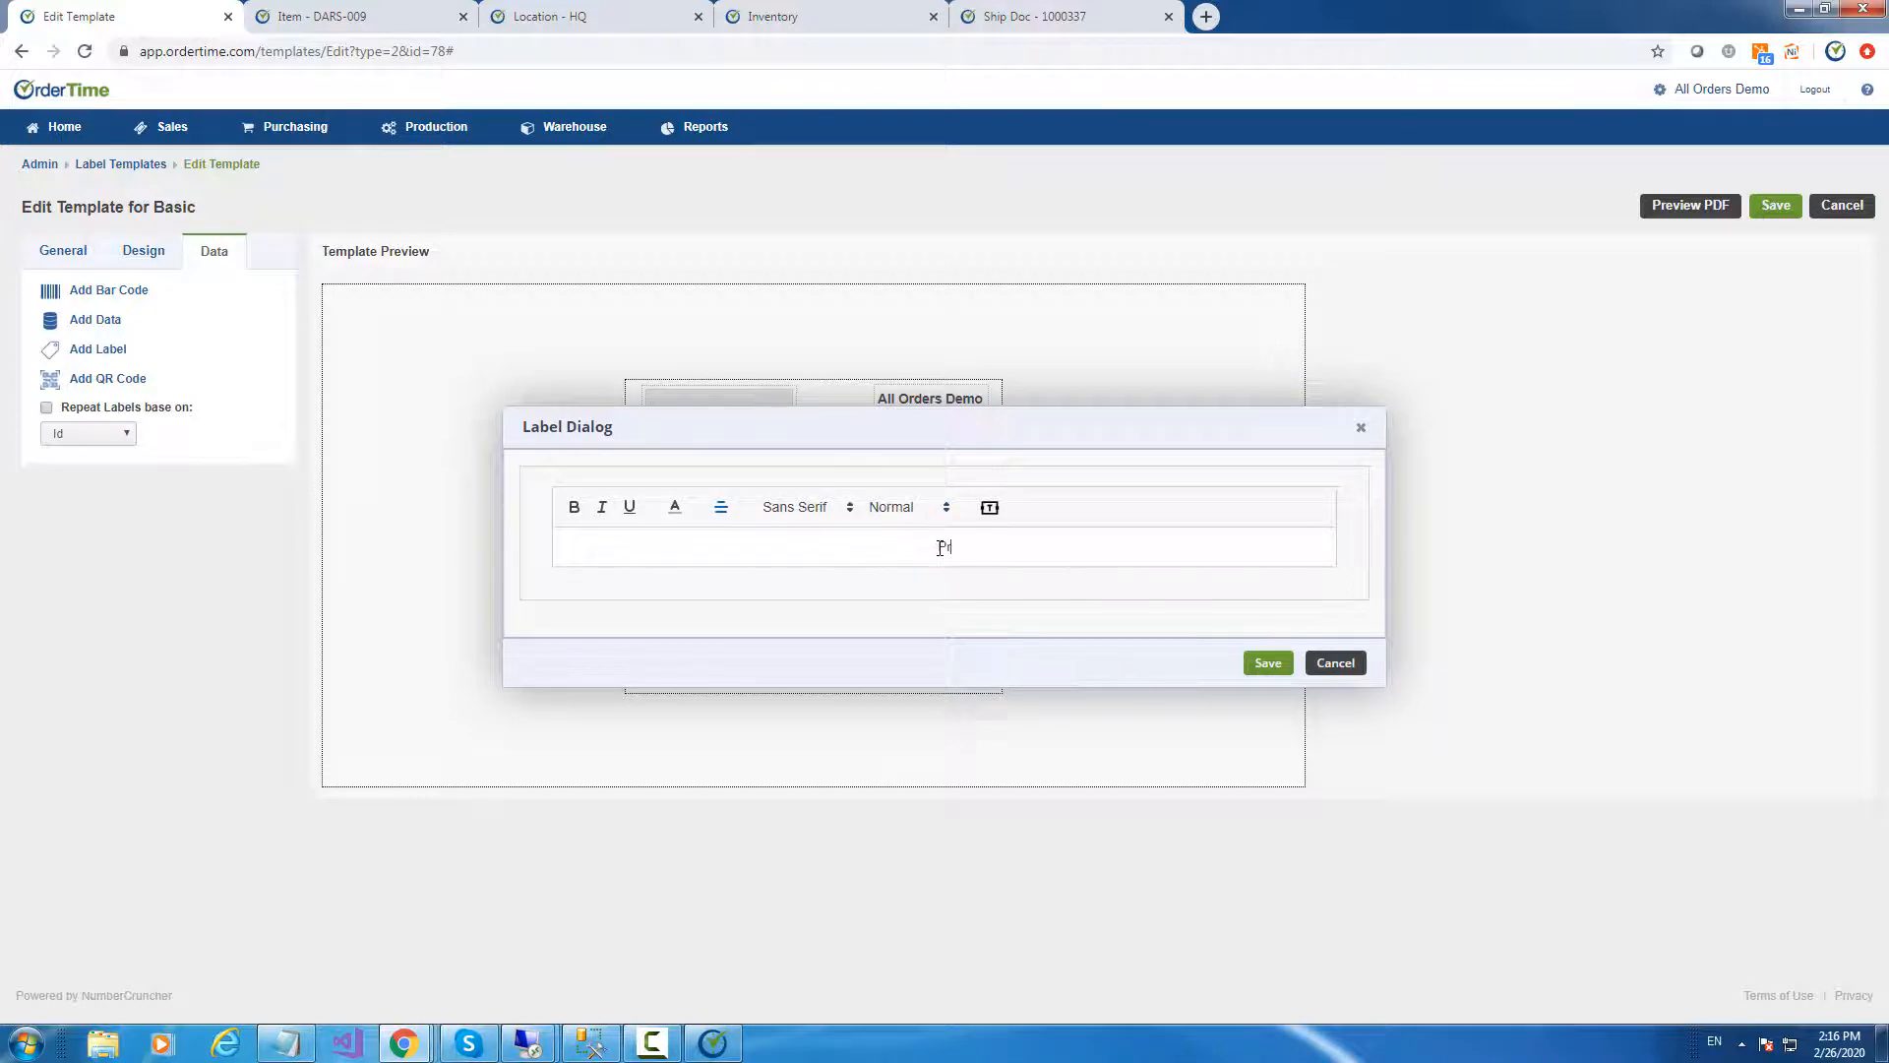
{"action": "left_click", "coordinate": [878, 507]}
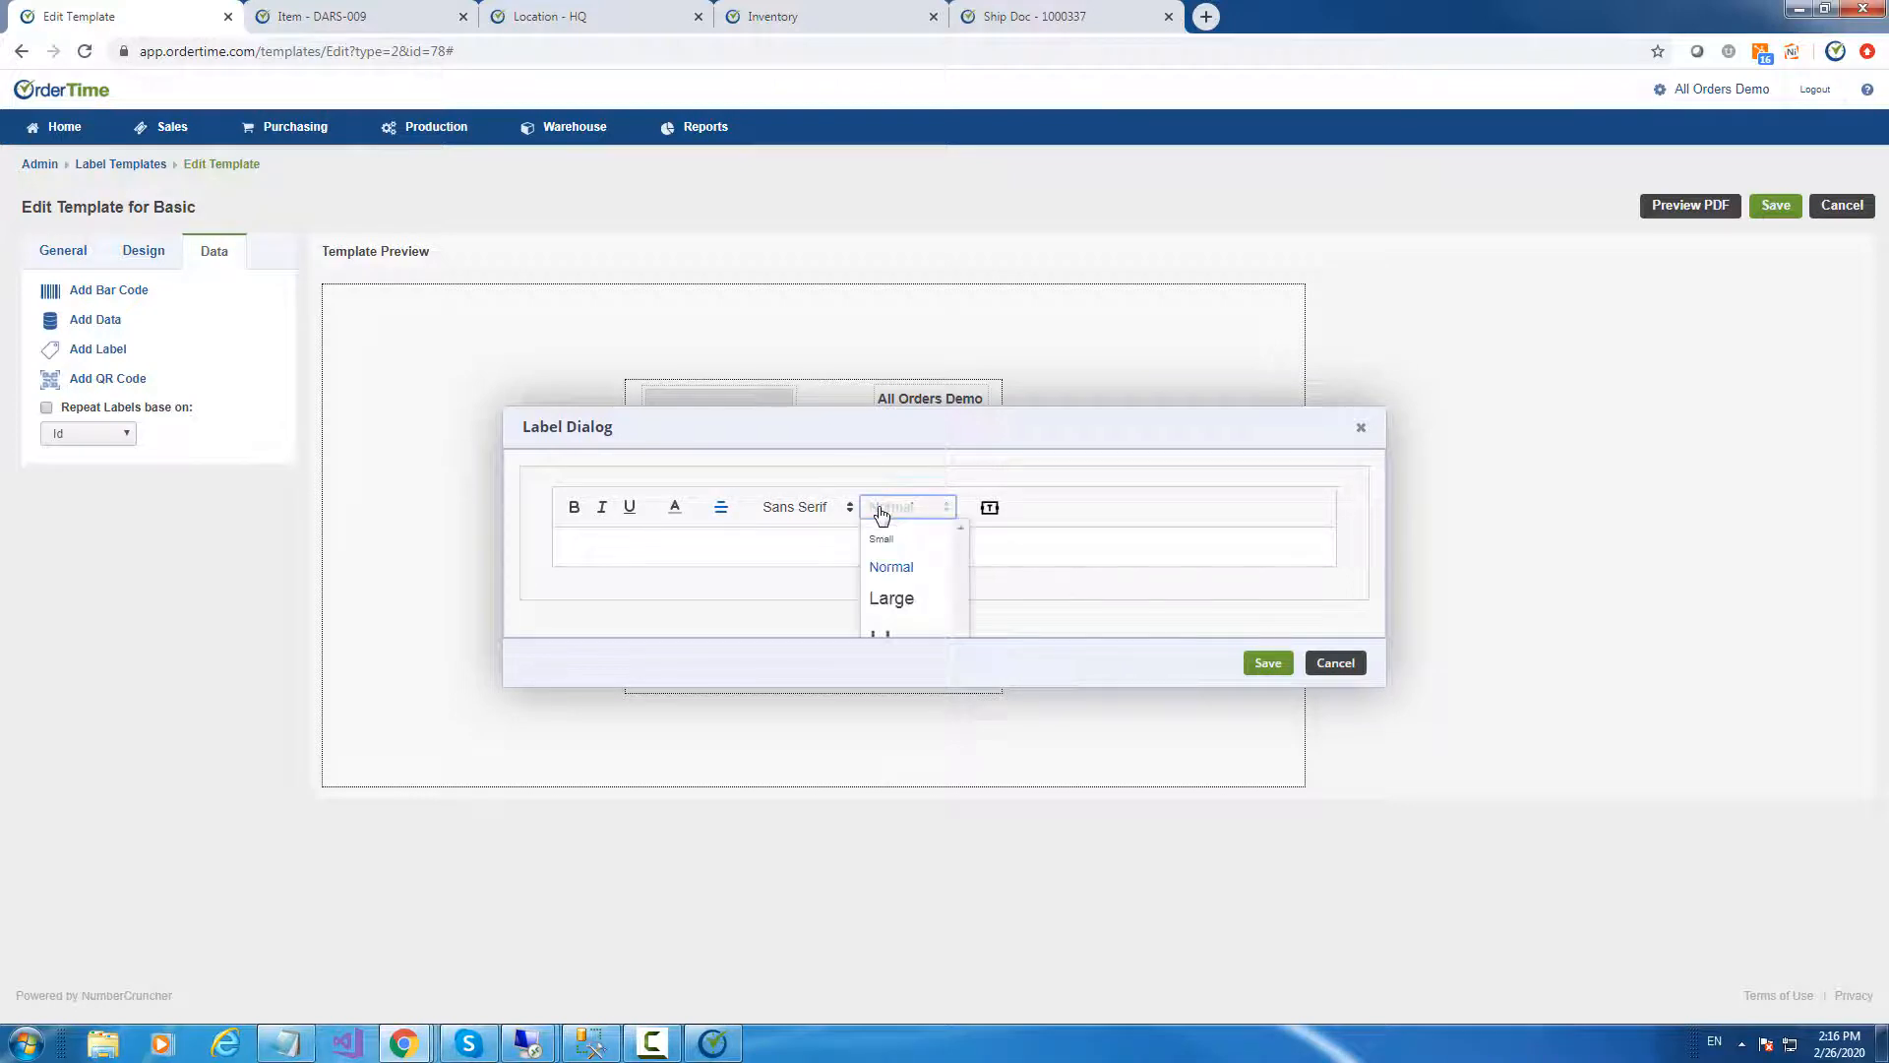
{"action": "left_click", "coordinate": [881, 540]}
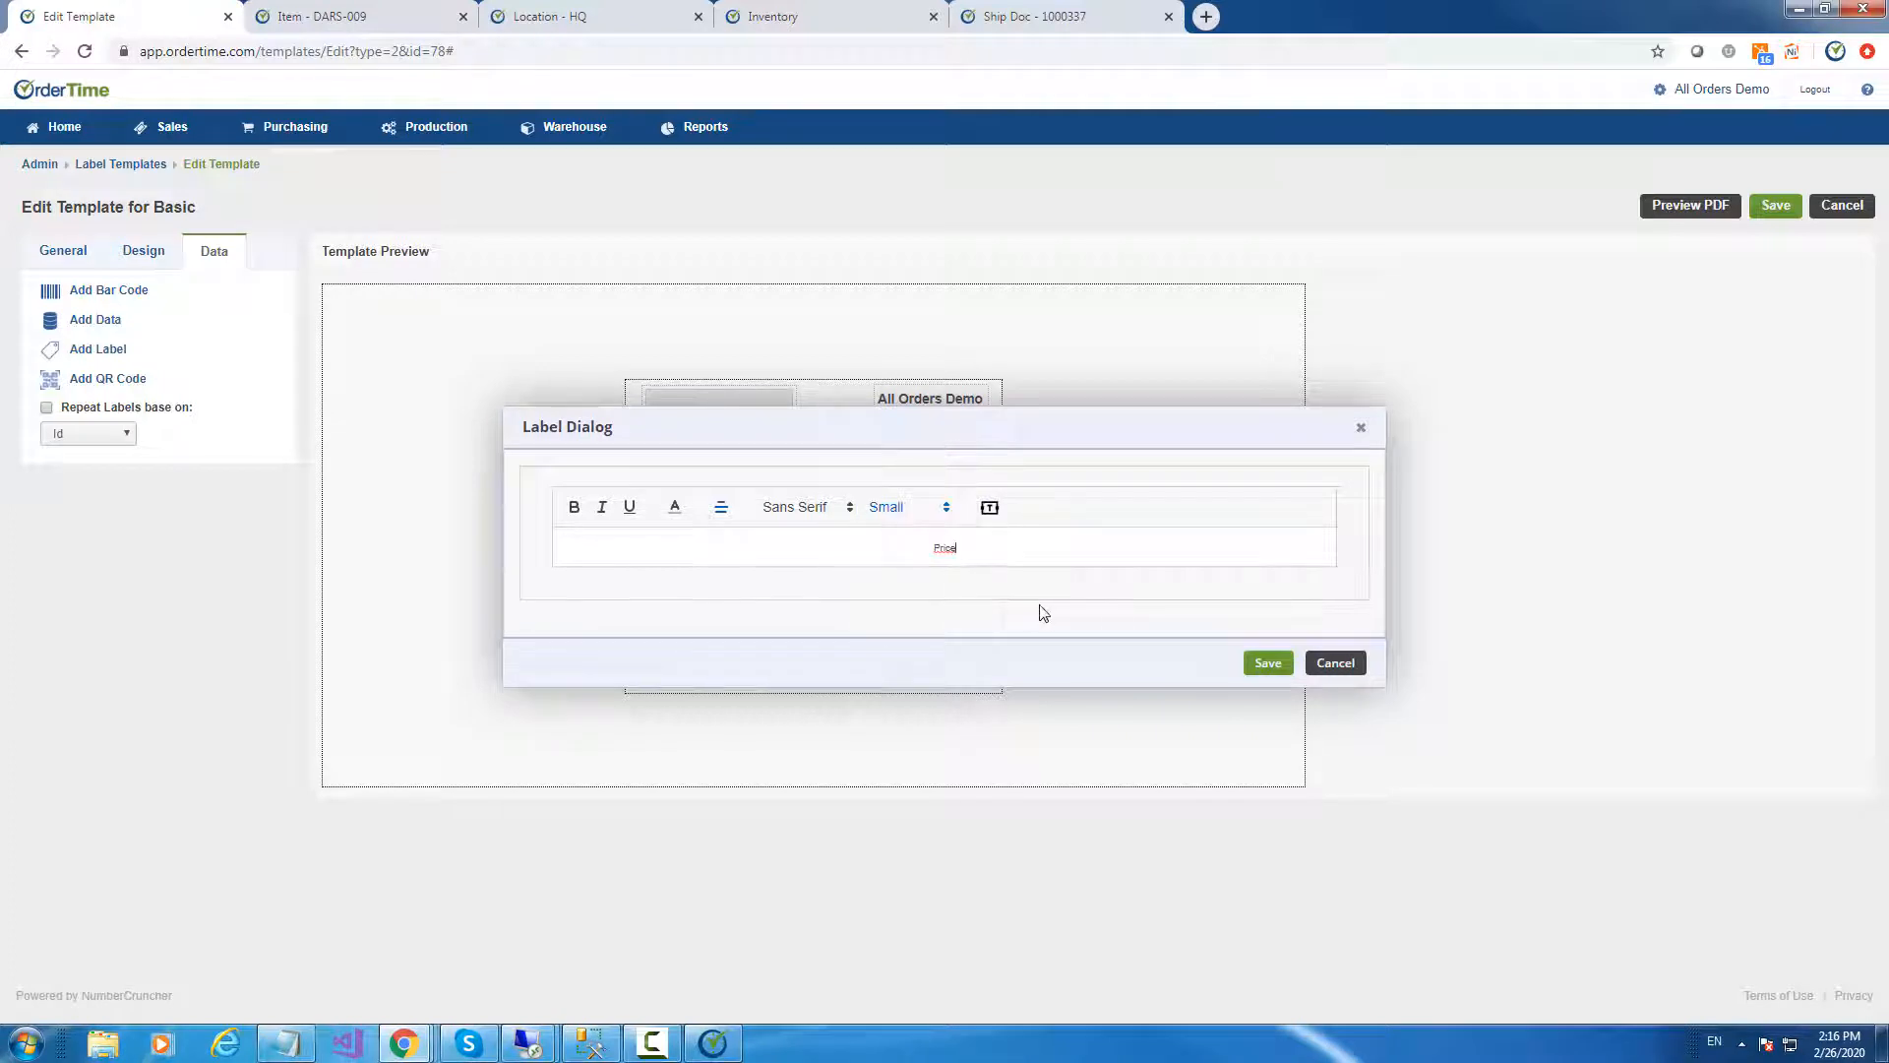
{"action": "left_click", "coordinate": [1264, 665]}
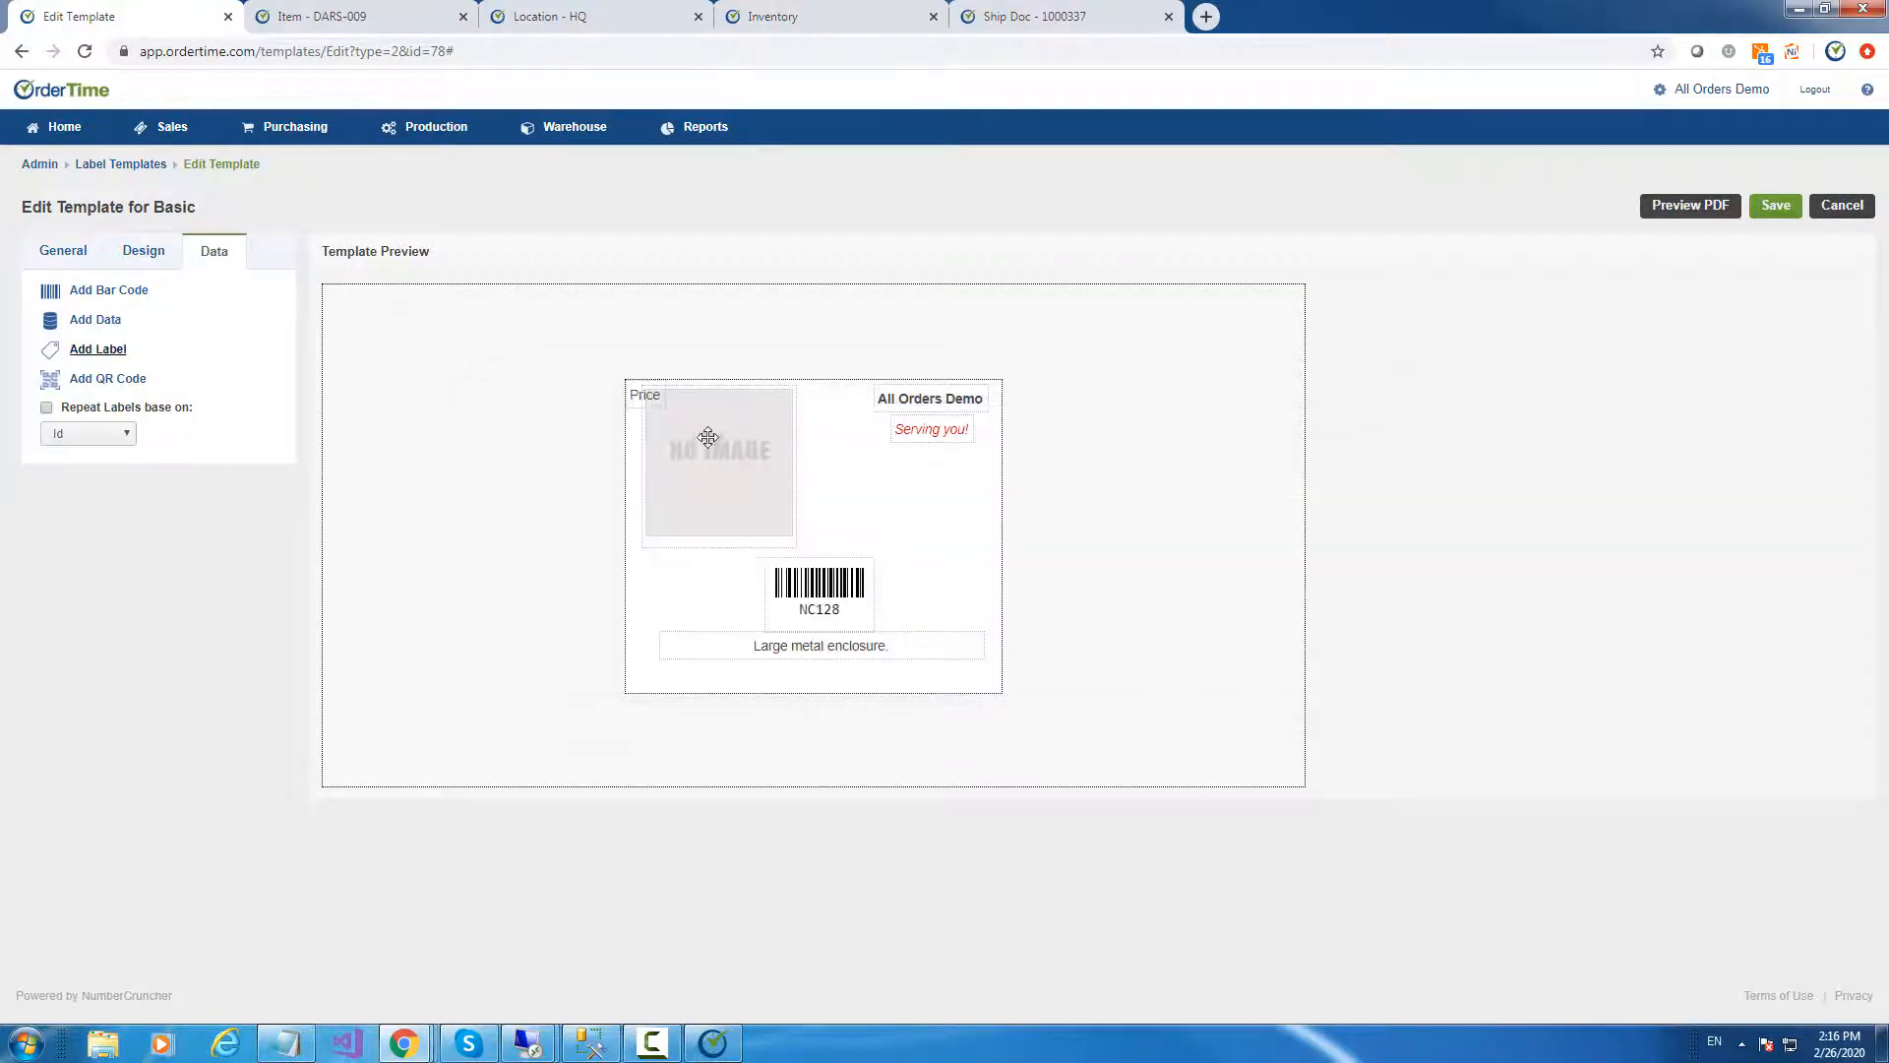
{"action": "left_click_drag", "start_coordinate": [645, 402], "coordinate": [725, 713]}
{"action": "left_click", "coordinate": [96, 319]}
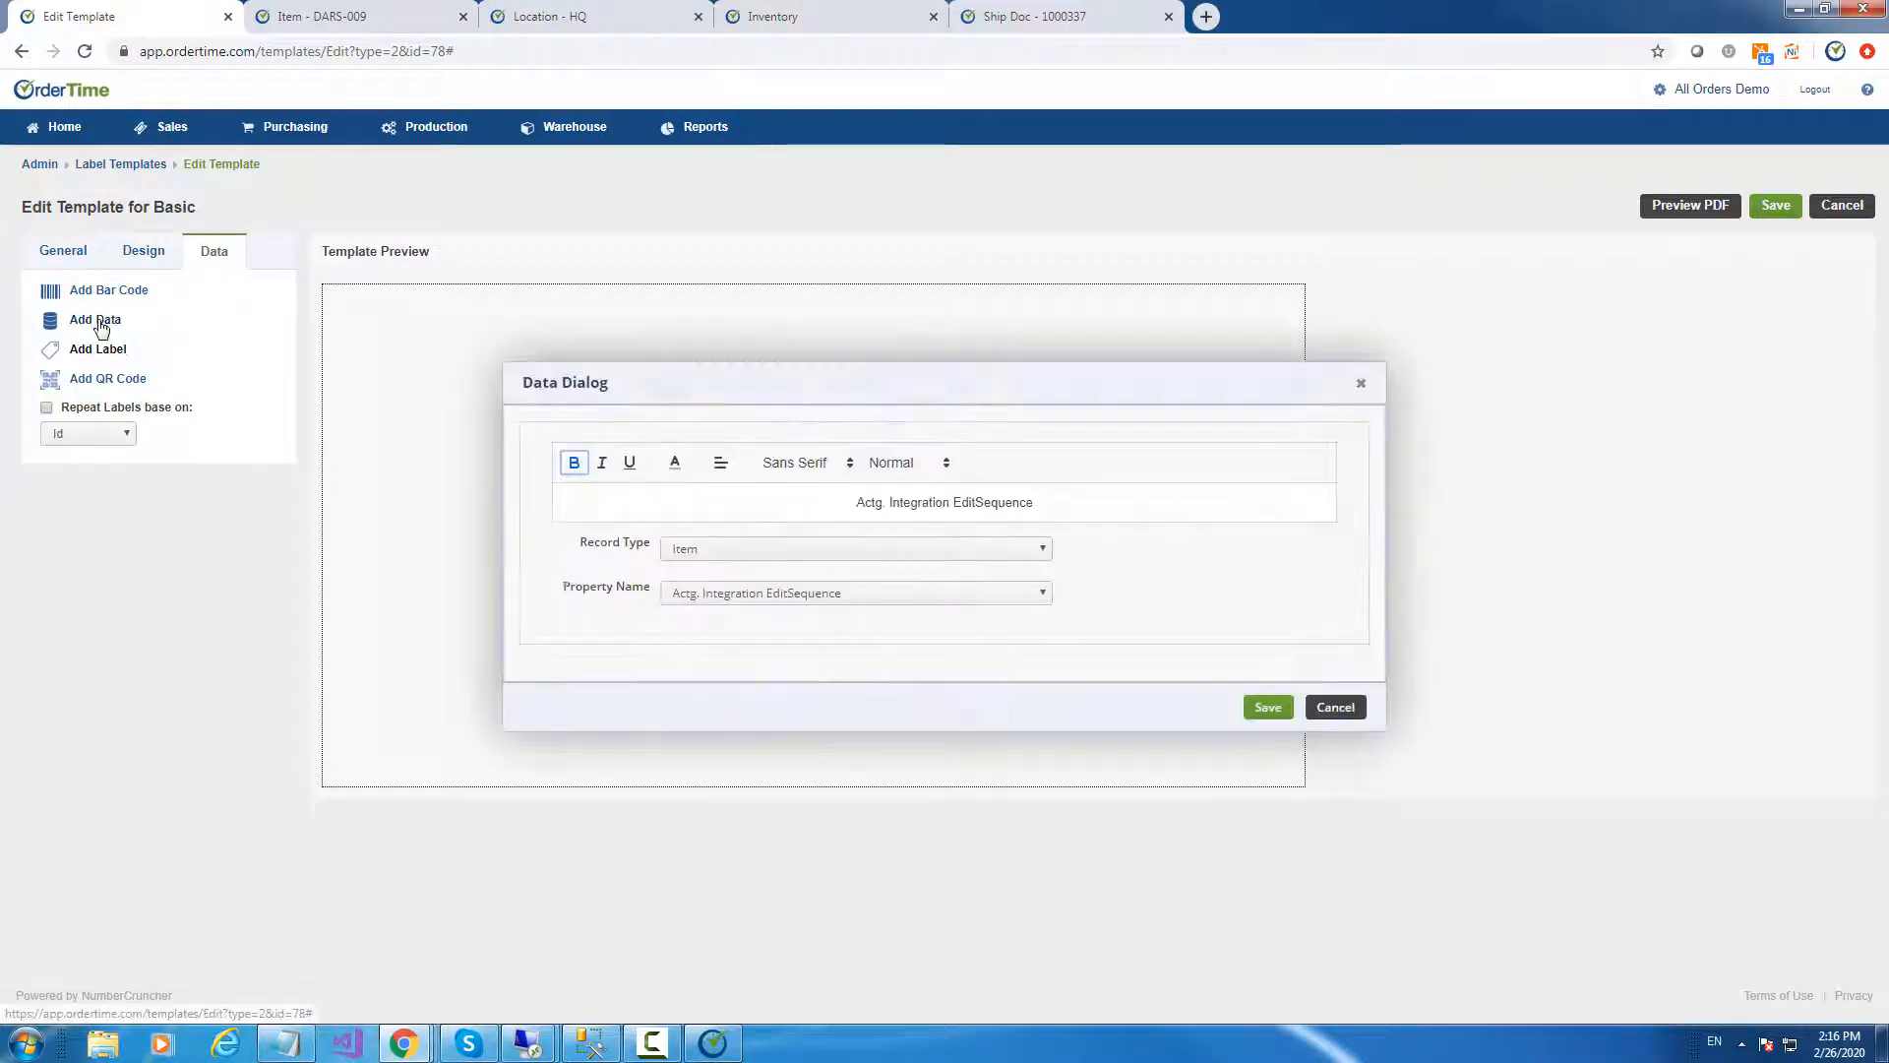
Add the item Price field in small centred text, showing 10.00 beside the Price caption
{"action": "left_click", "coordinate": [810, 594]}
{"action": "scroll", "coordinate": [792, 862], "scroll_direction": "down", "scroll_amount": 2}
{"action": "scroll", "coordinate": [792, 862], "scroll_direction": "down", "scroll_amount": 3}
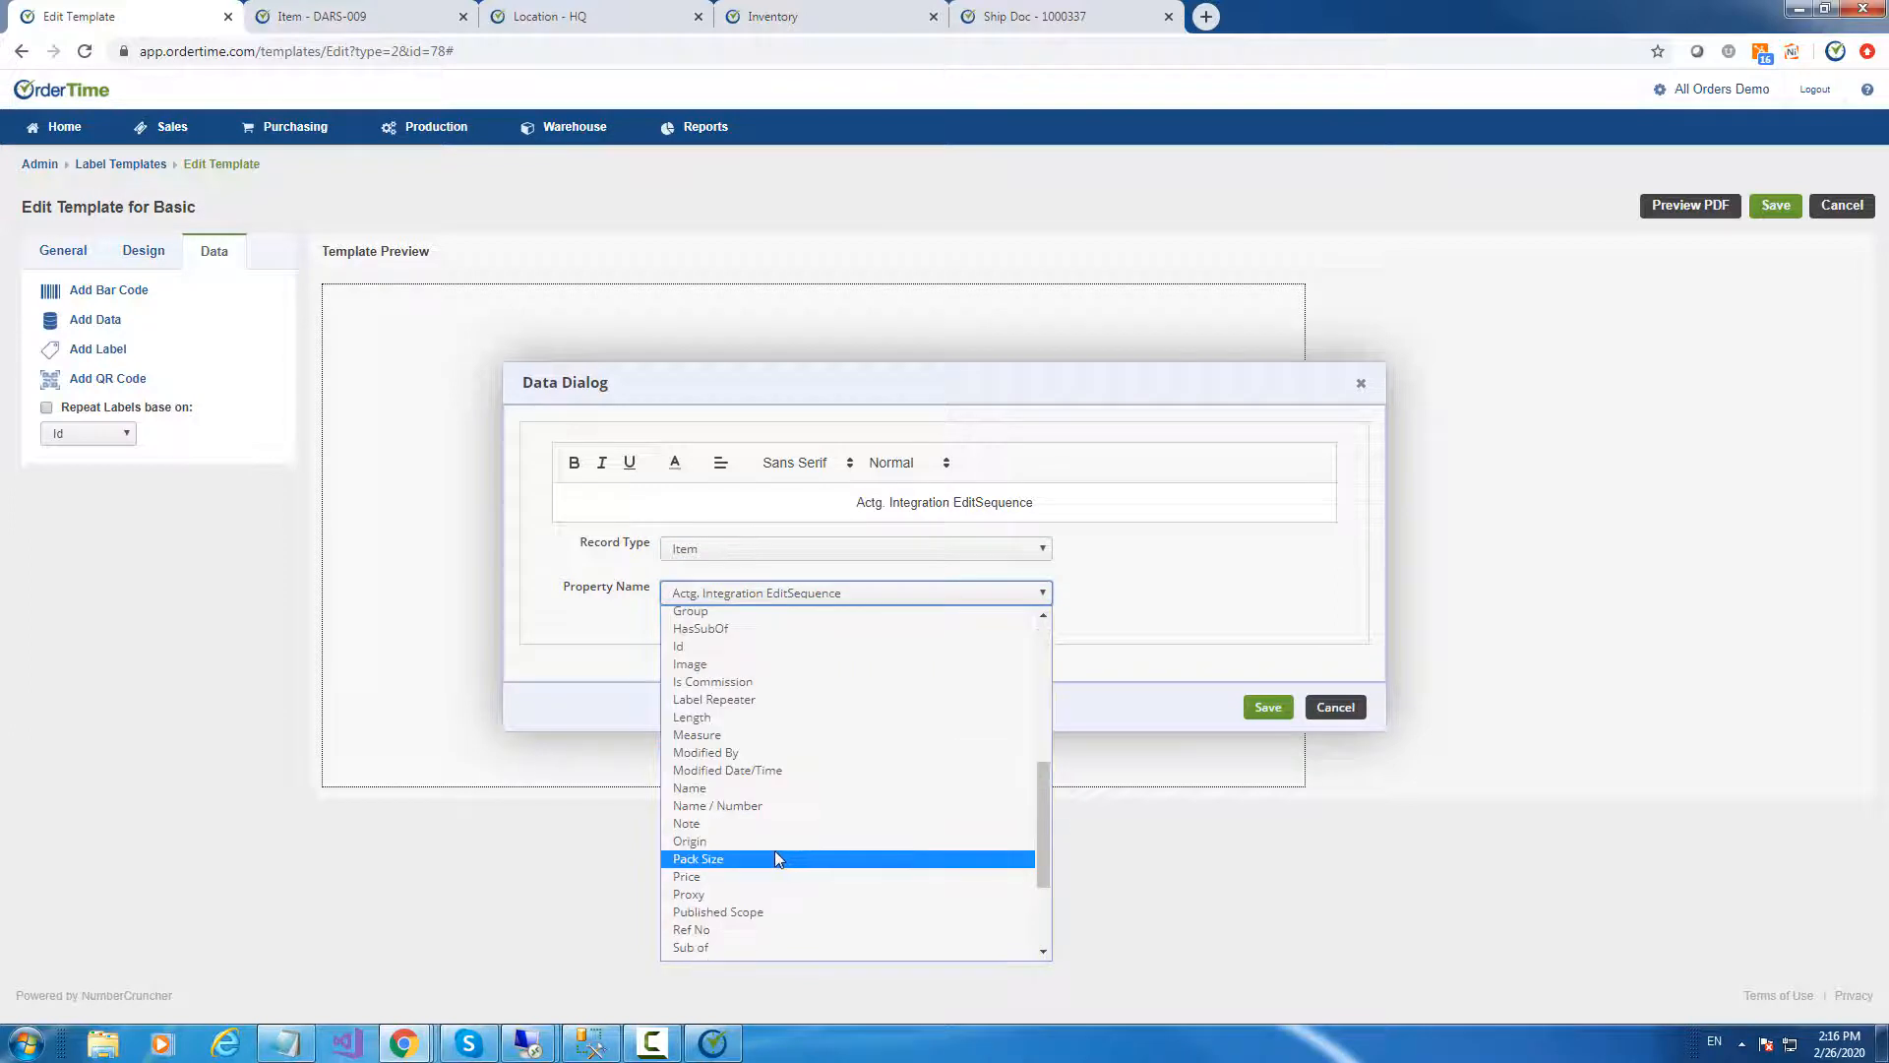
{"action": "left_click", "coordinate": [721, 878]}
{"action": "left_click", "coordinate": [829, 474]}
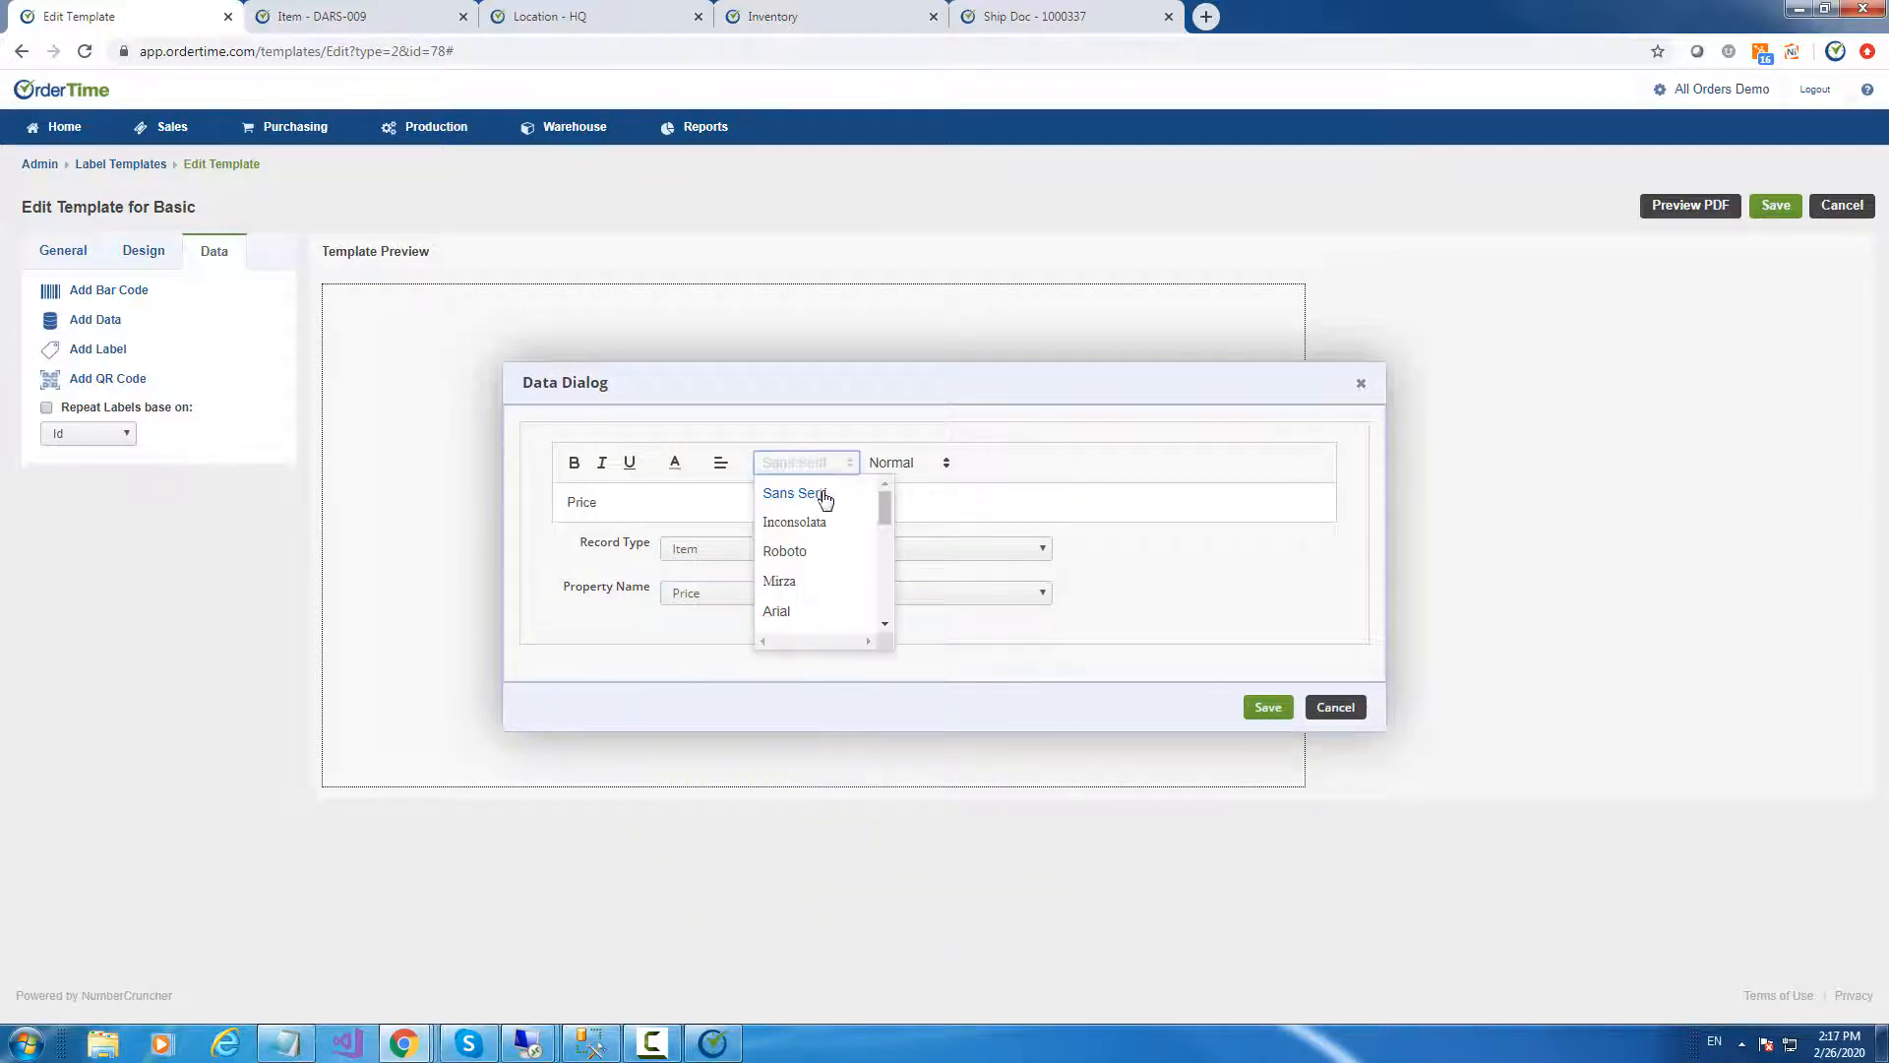
{"action": "left_click", "coordinate": [890, 466]}
{"action": "left_click", "coordinate": [892, 495]}
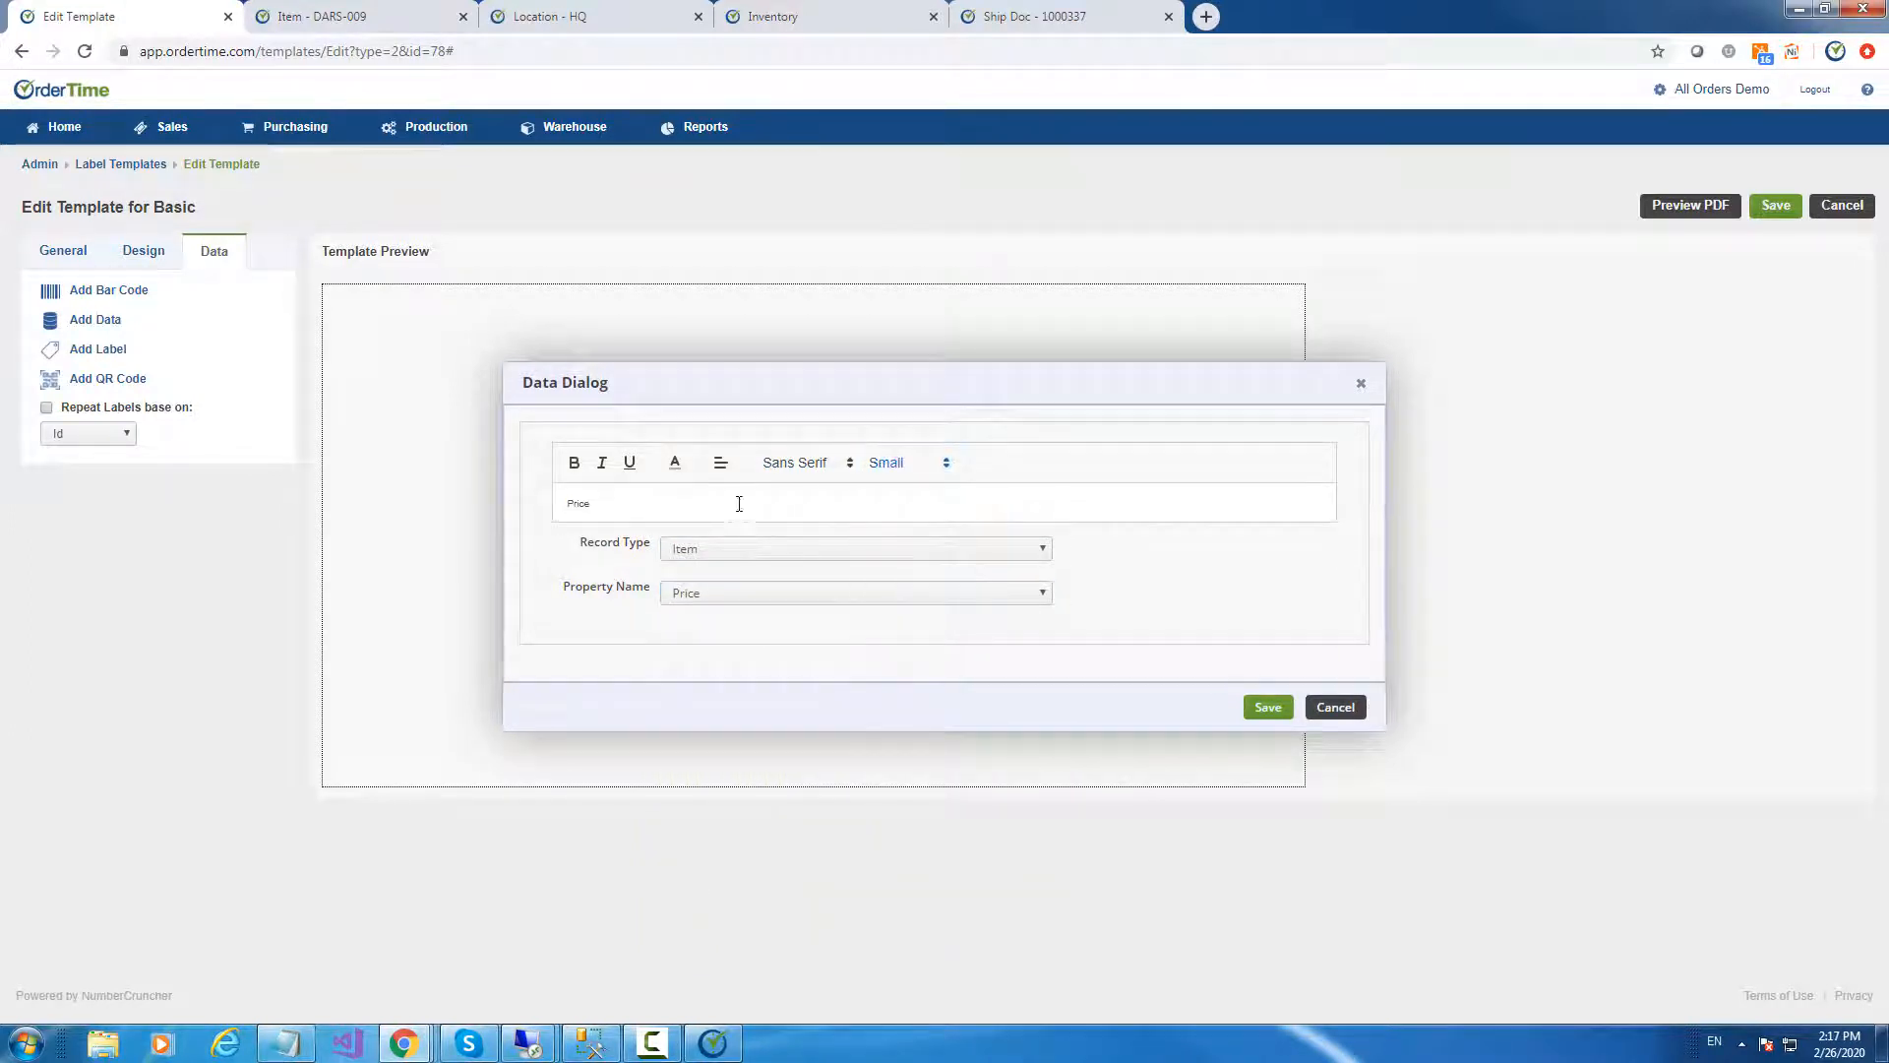
{"action": "left_click", "coordinate": [725, 467]}
{"action": "left_click", "coordinate": [720, 524]}
{"action": "left_click", "coordinate": [1267, 707]}
{"action": "left_click_drag", "start_coordinate": [635, 396], "coordinate": [773, 704]}
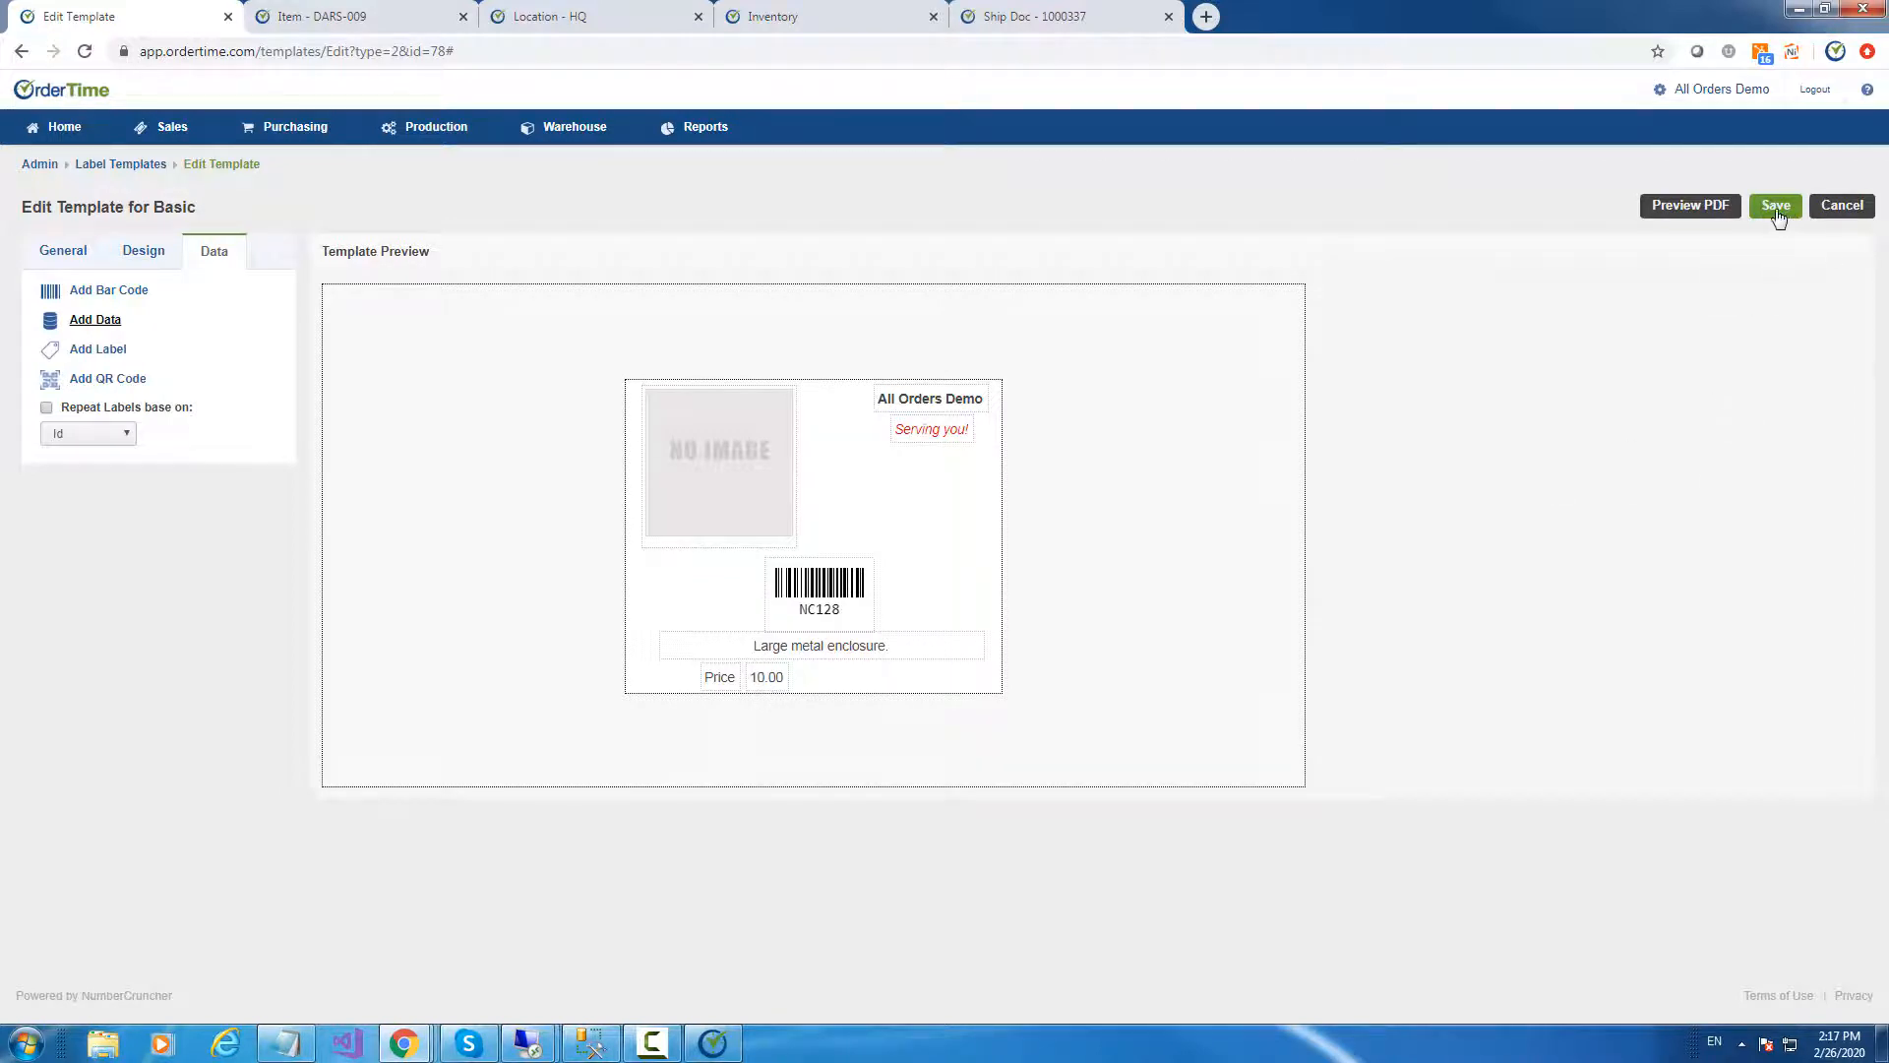
Preview the label sheet as a PDF, then save the Basic template and dismiss the confirmation
{"action": "left_click", "coordinate": [1687, 204]}
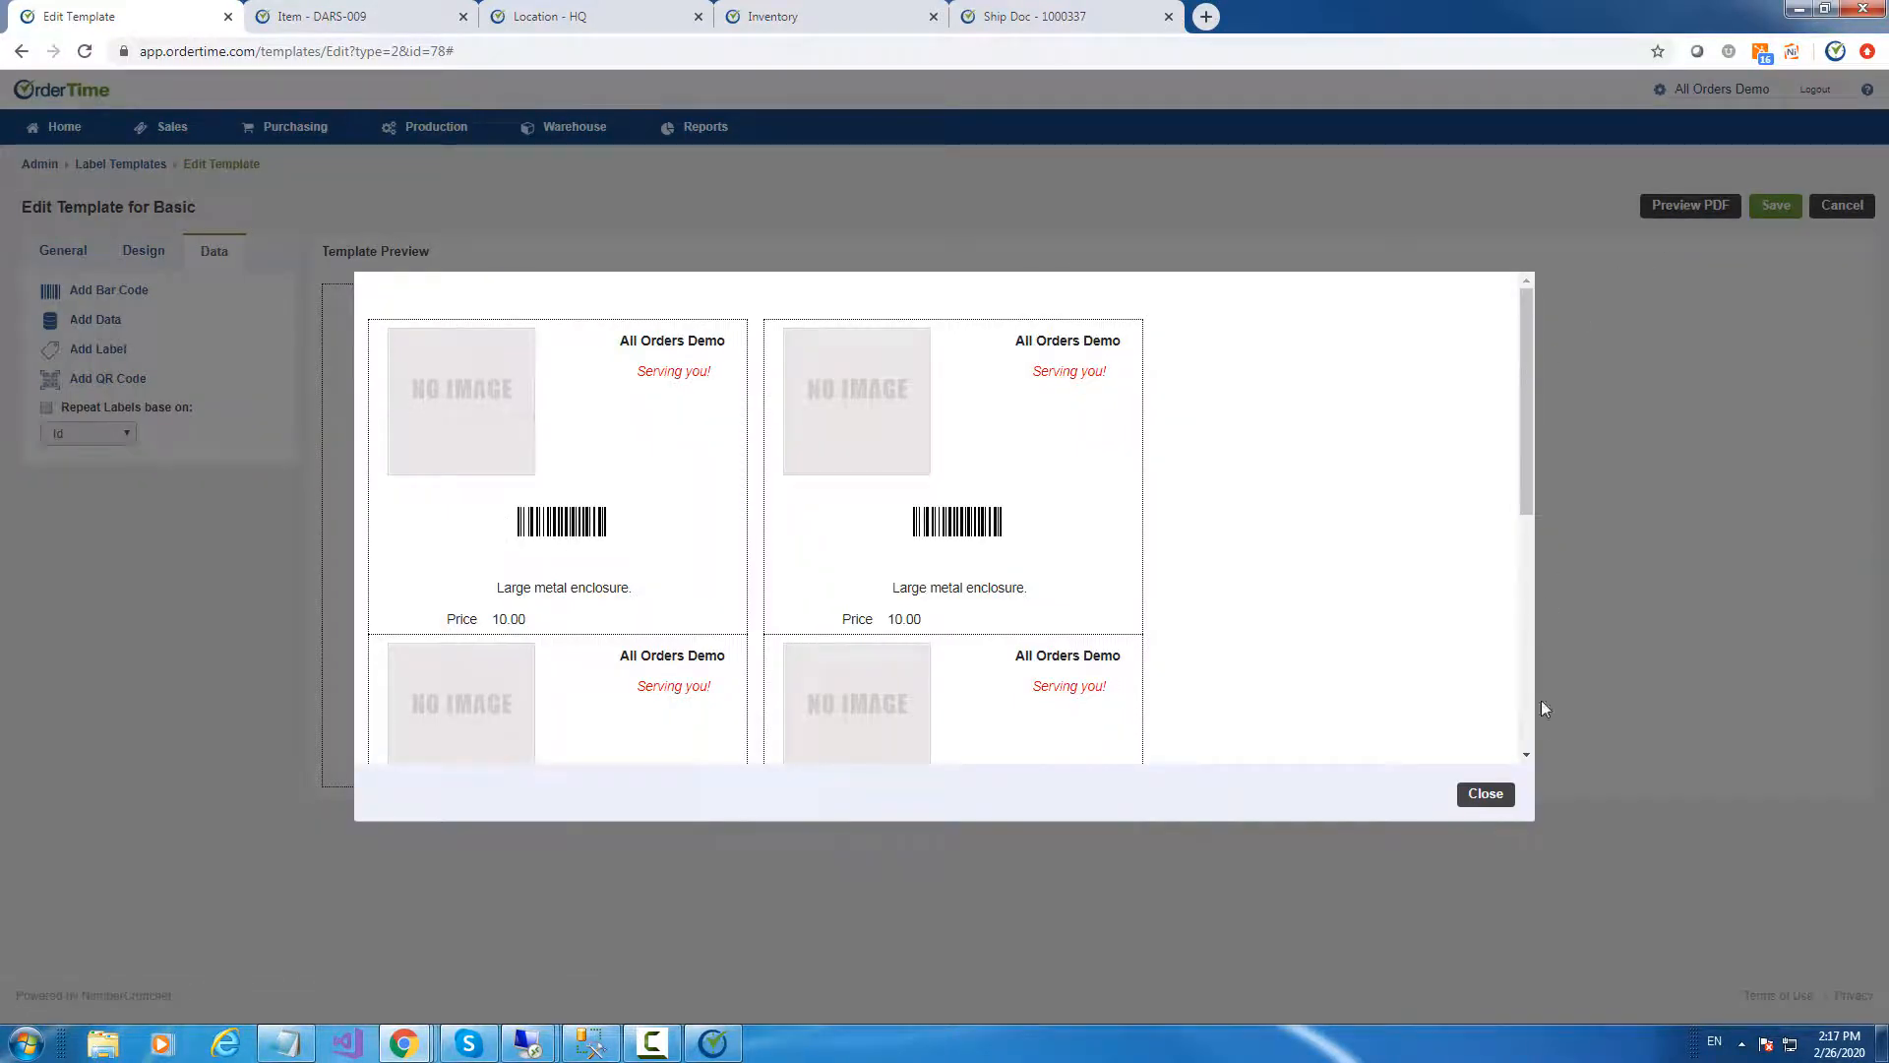
{"action": "left_click", "coordinate": [1485, 795]}
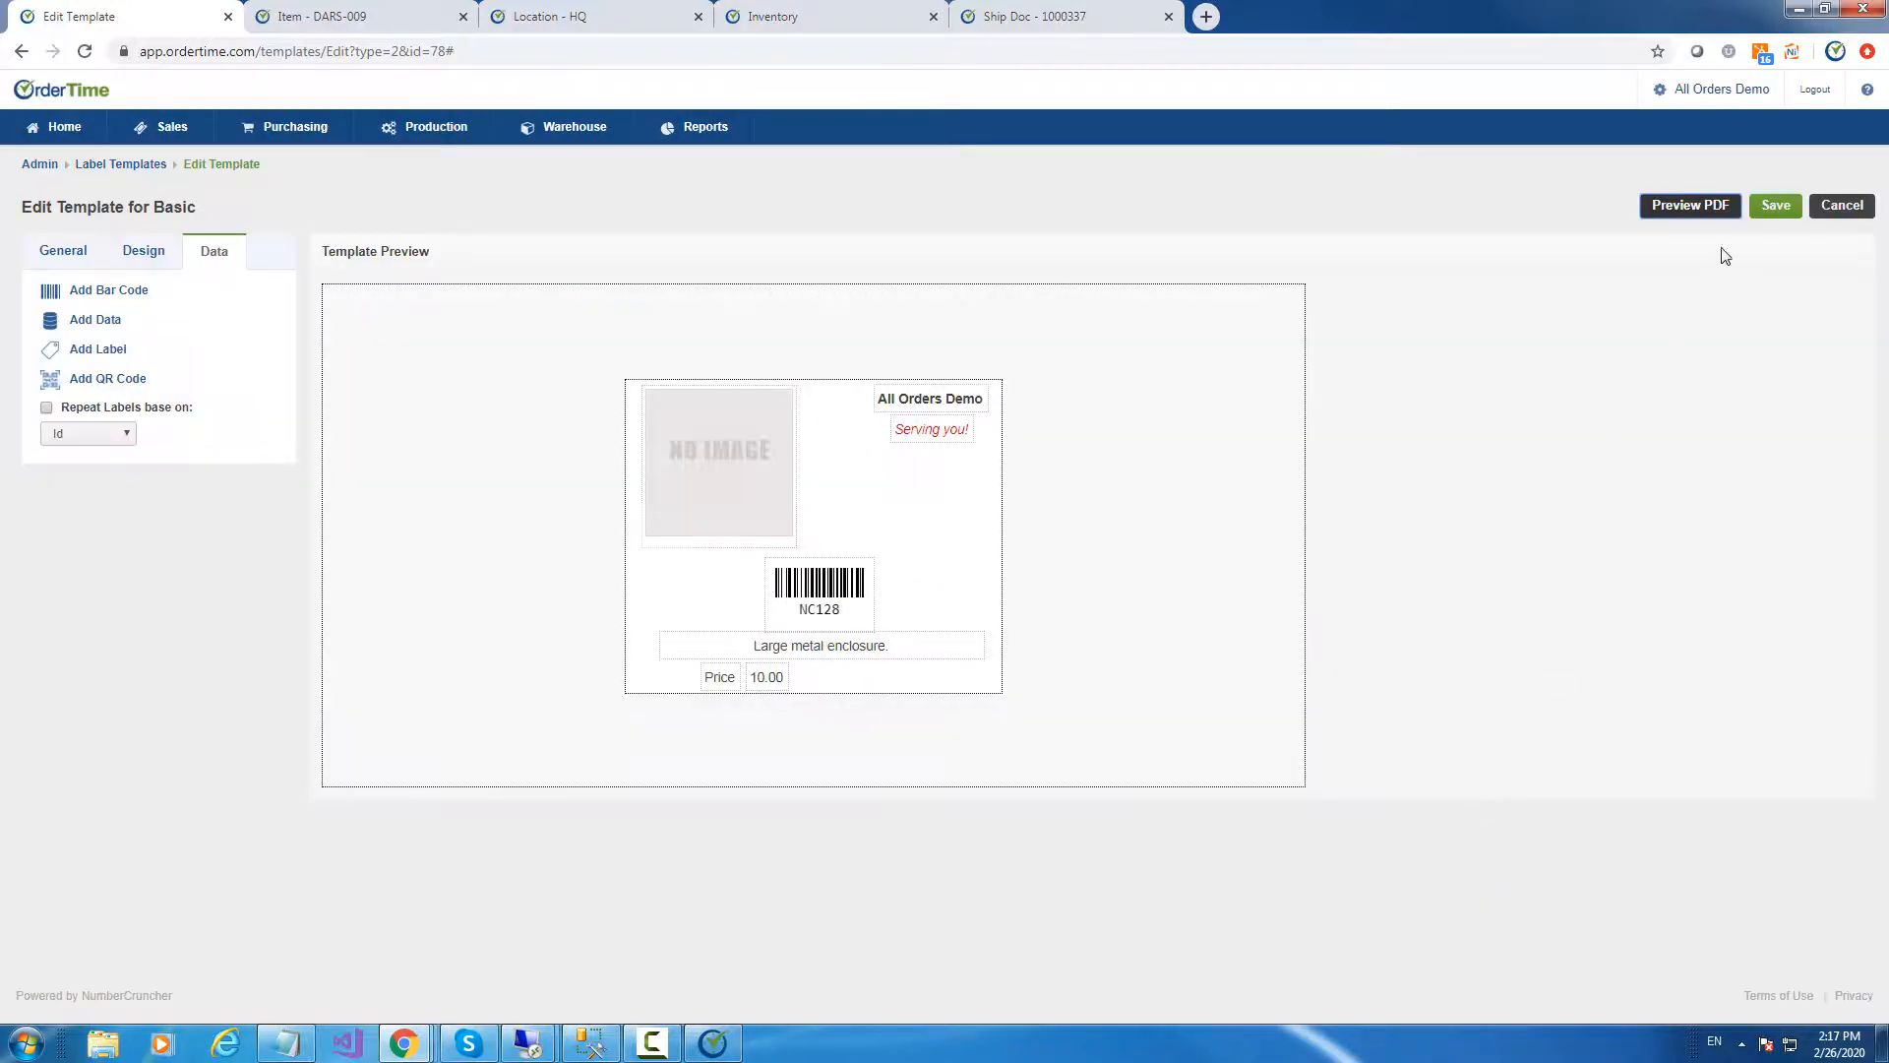
{"action": "left_click", "coordinate": [1777, 208]}
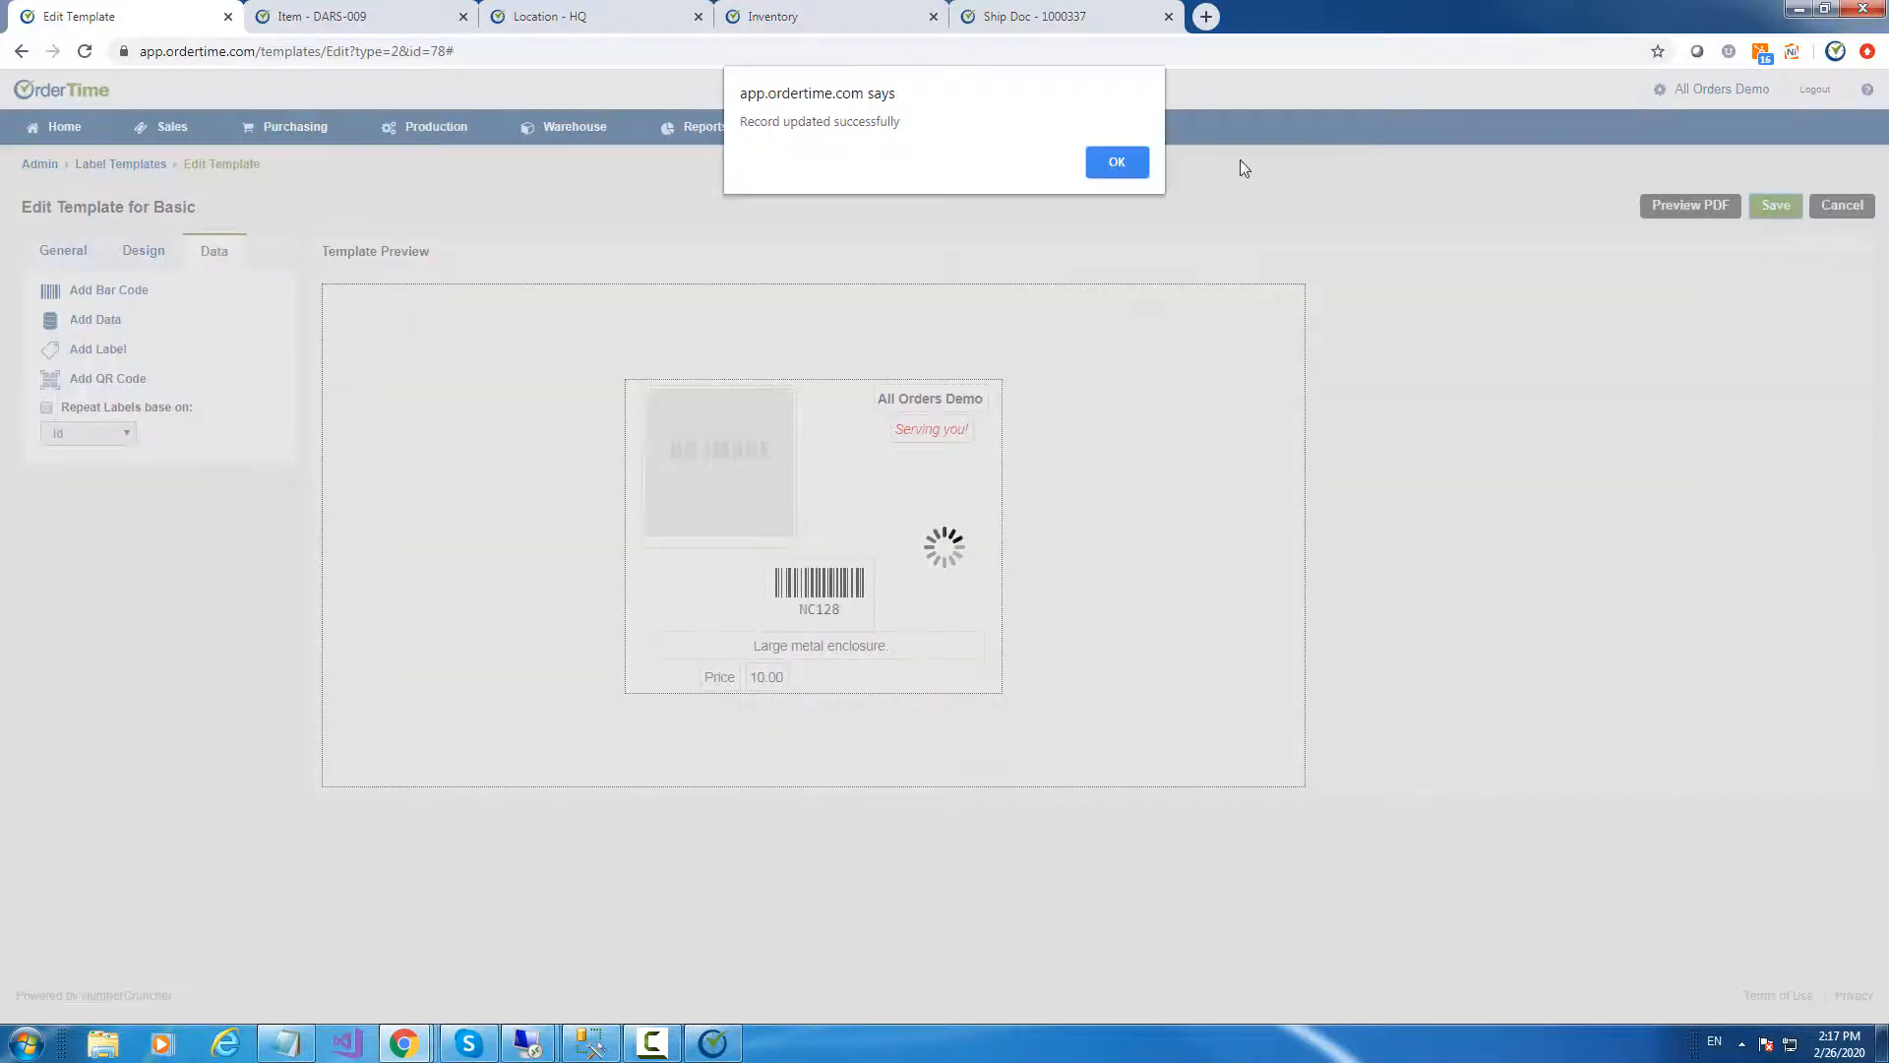
{"action": "left_click", "coordinate": [1113, 167]}
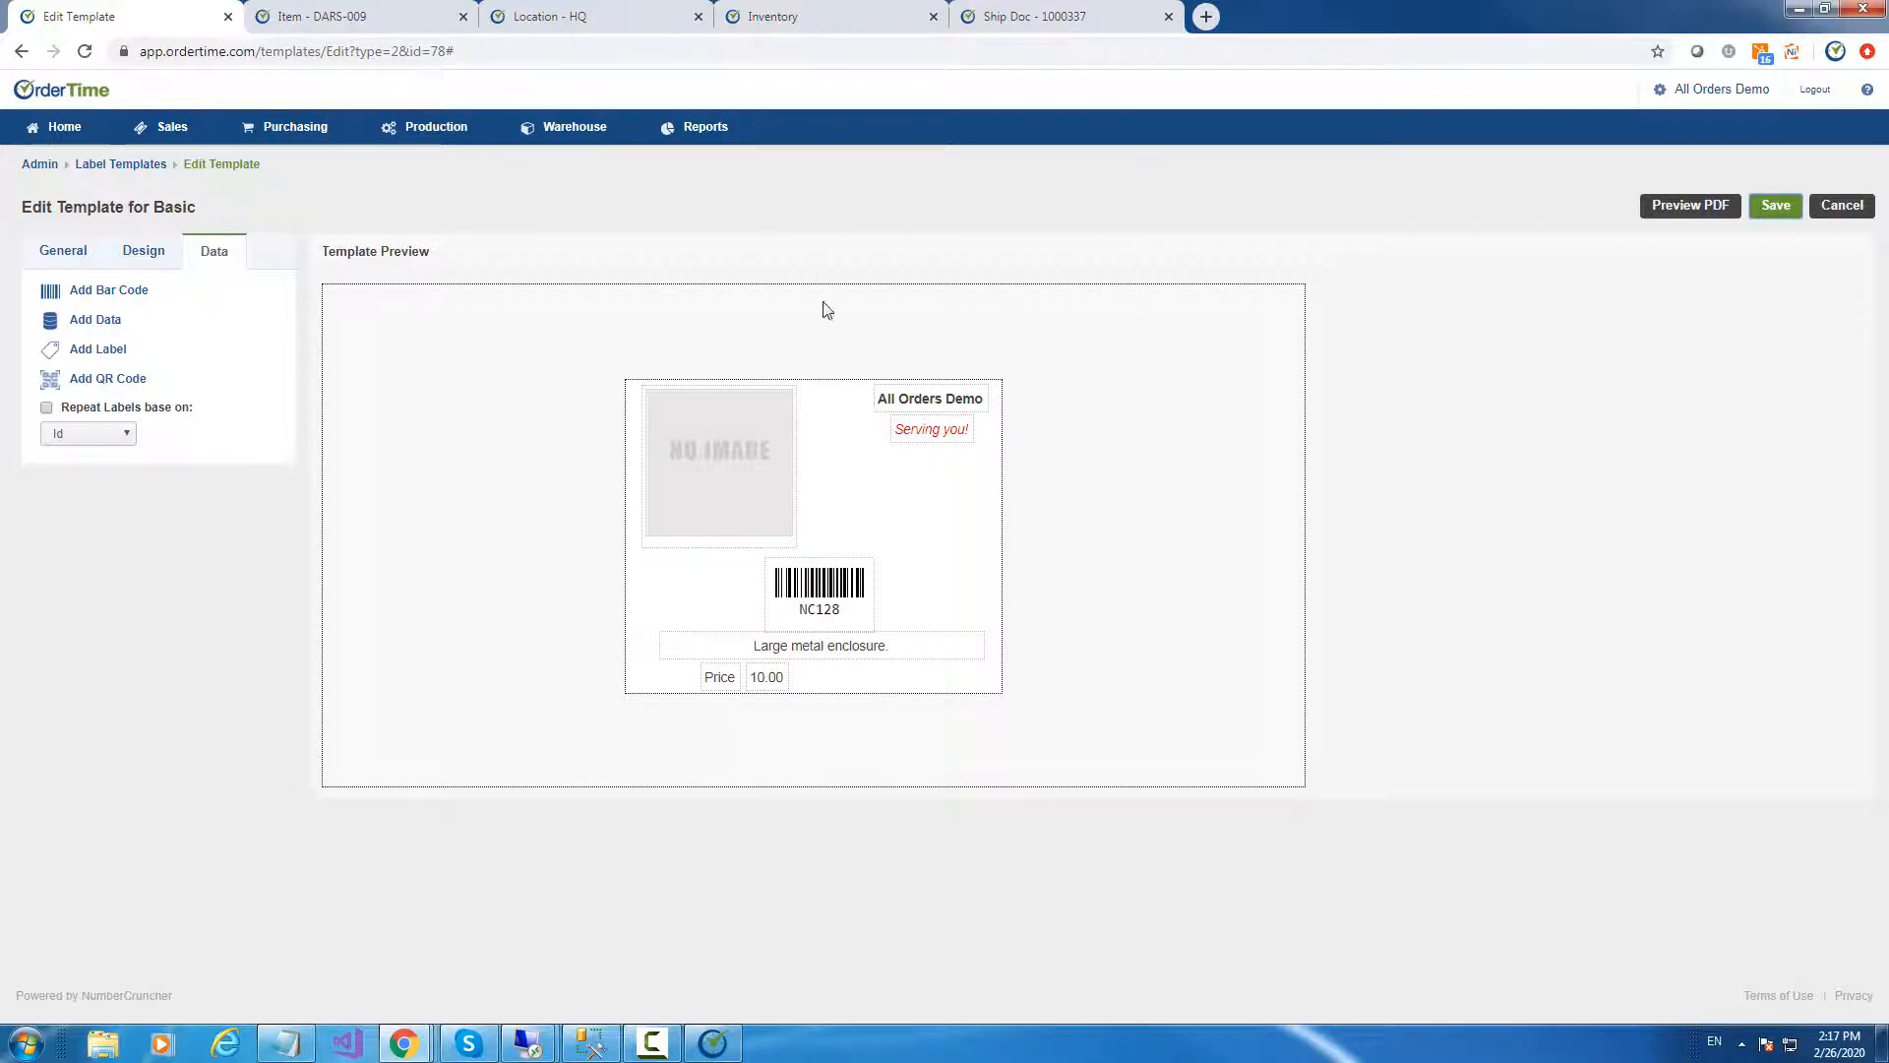
{"action": "left_click", "coordinate": [325, 15]}
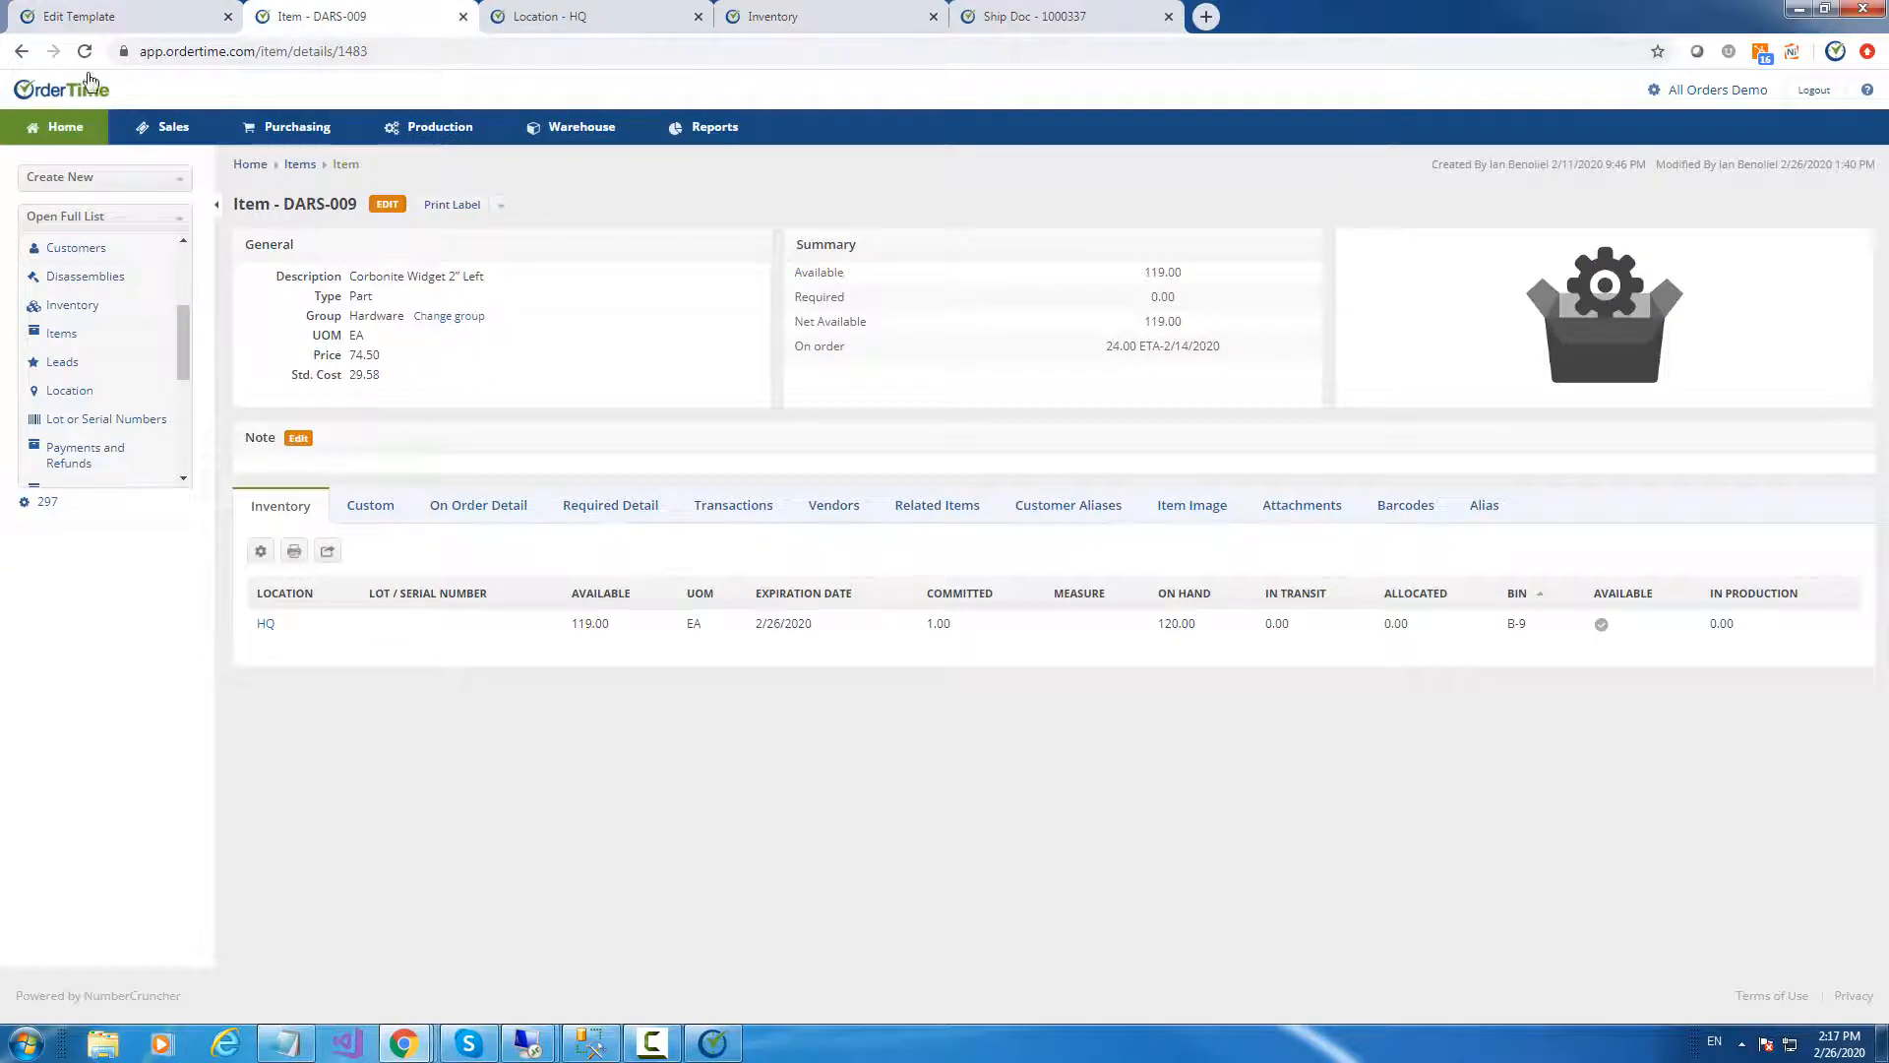
Print a Basic label for item DARS-009 and review it showing the 74.50 price
{"action": "left_click", "coordinate": [86, 52]}
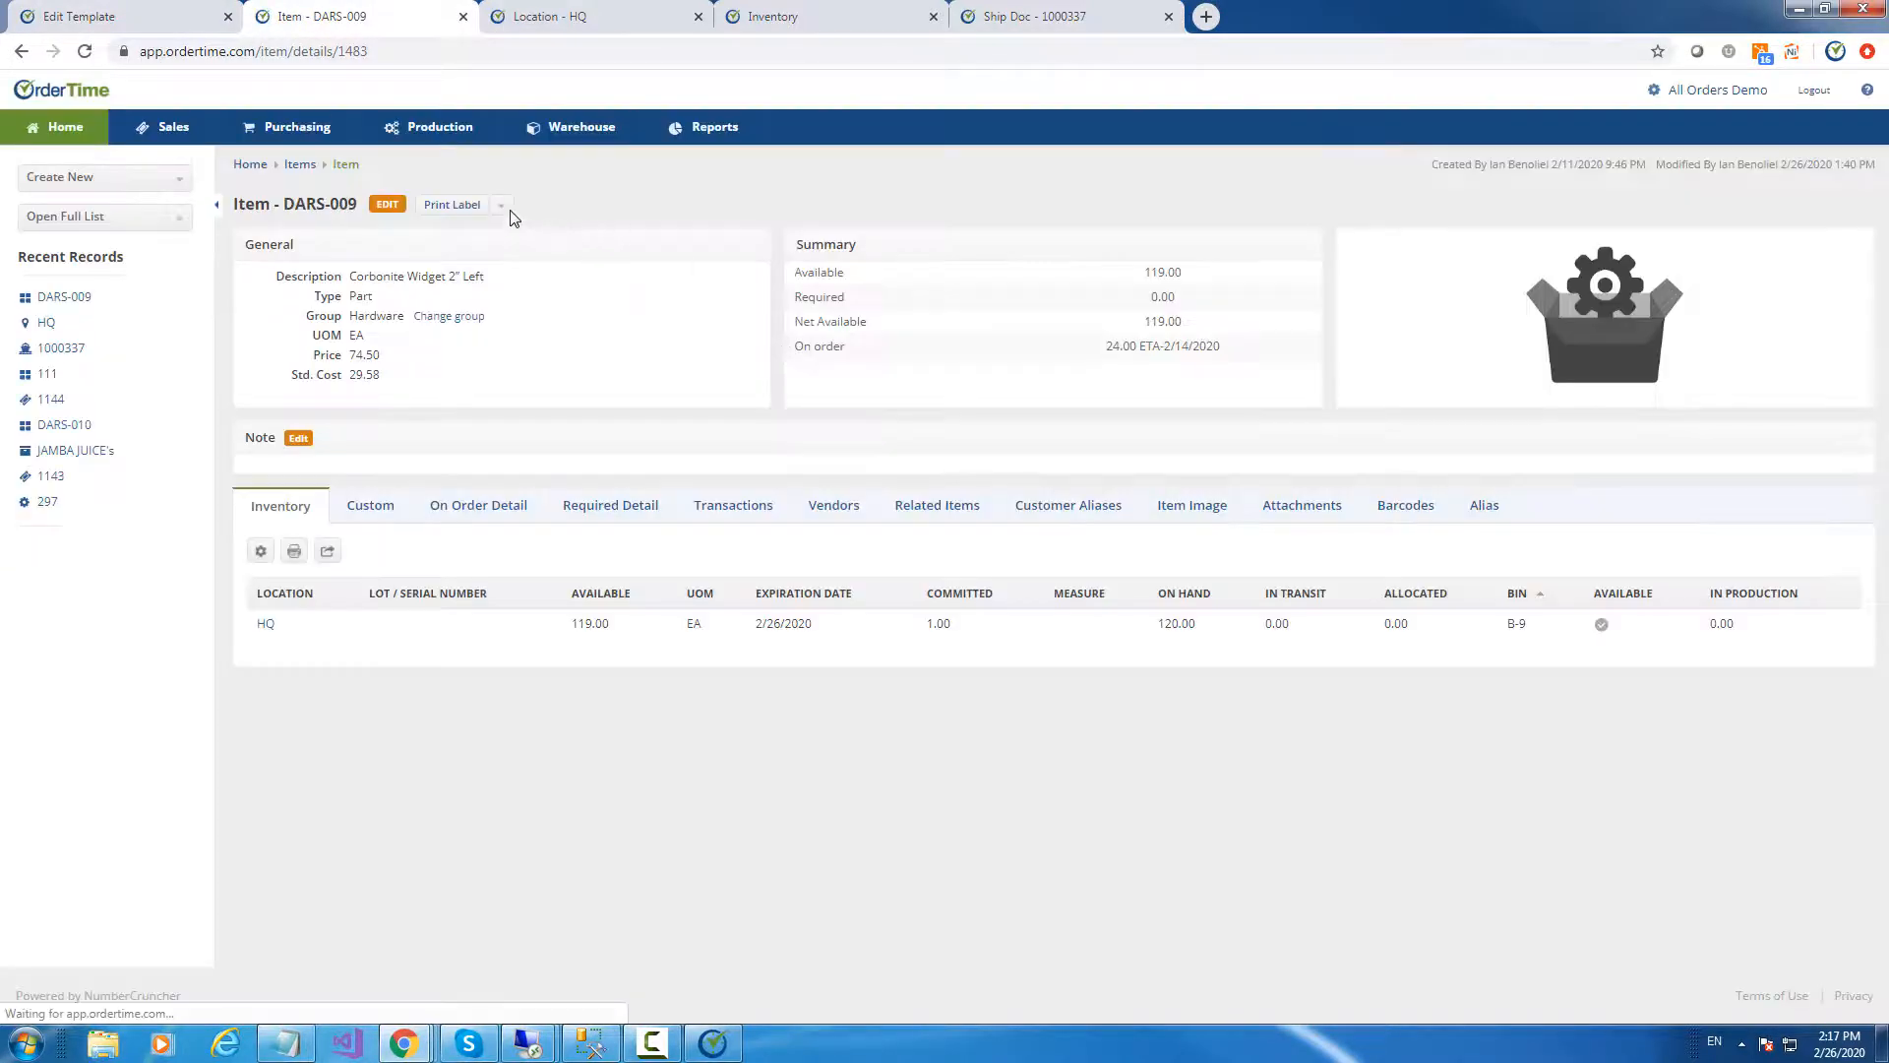
{"action": "left_click", "coordinate": [503, 210]}
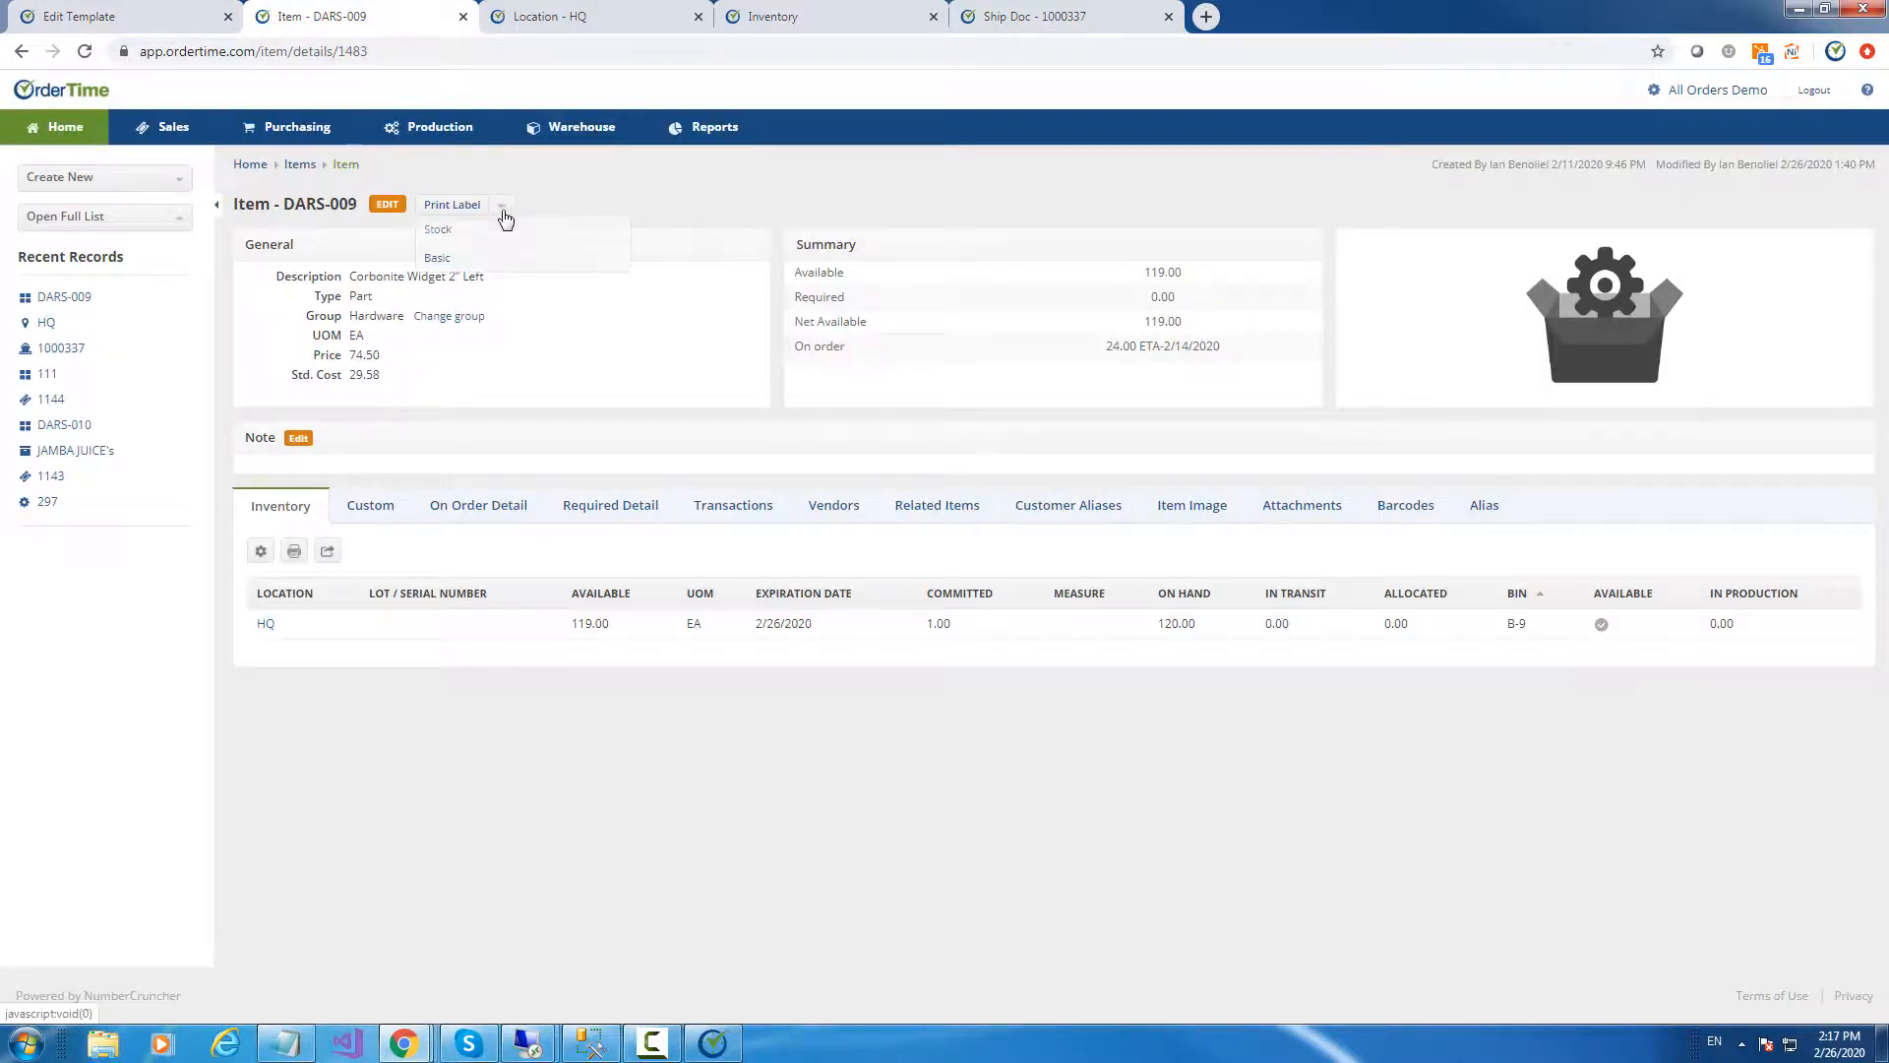
{"action": "left_click", "coordinate": [449, 261]}
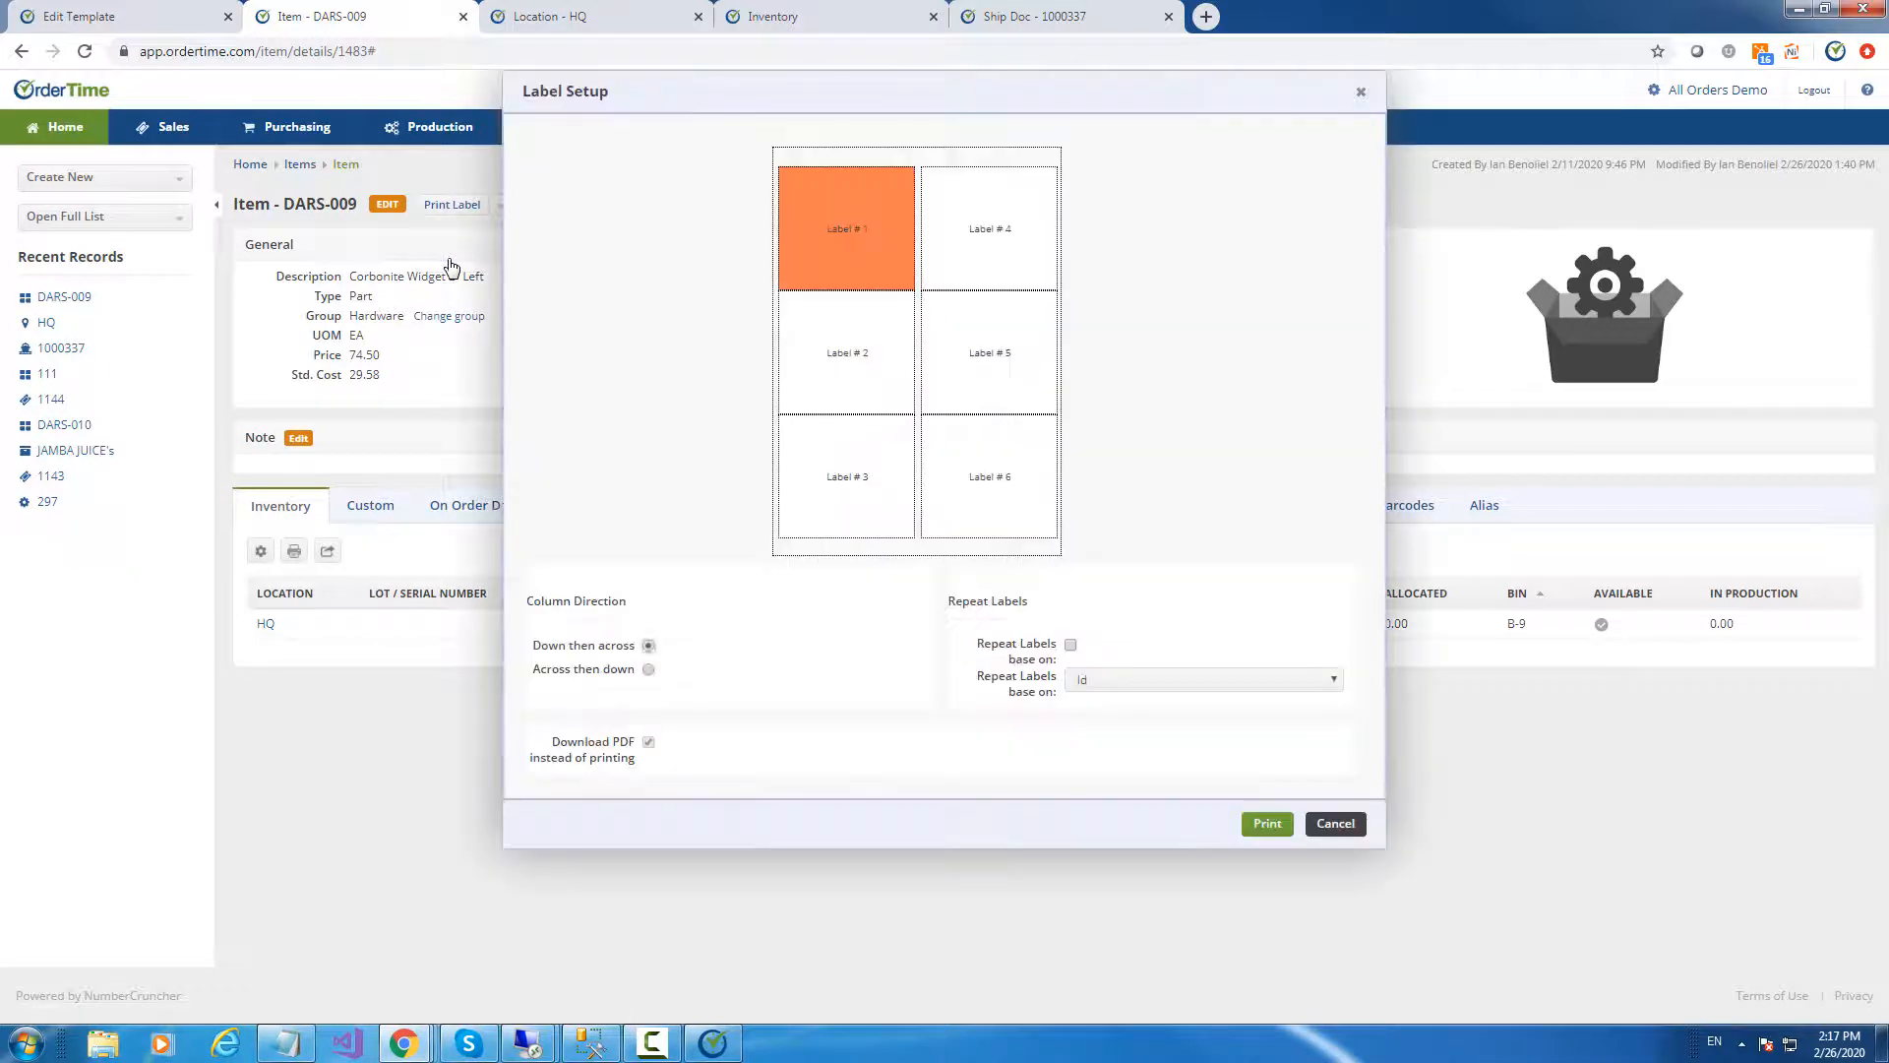
{"action": "left_click", "coordinate": [1267, 825]}
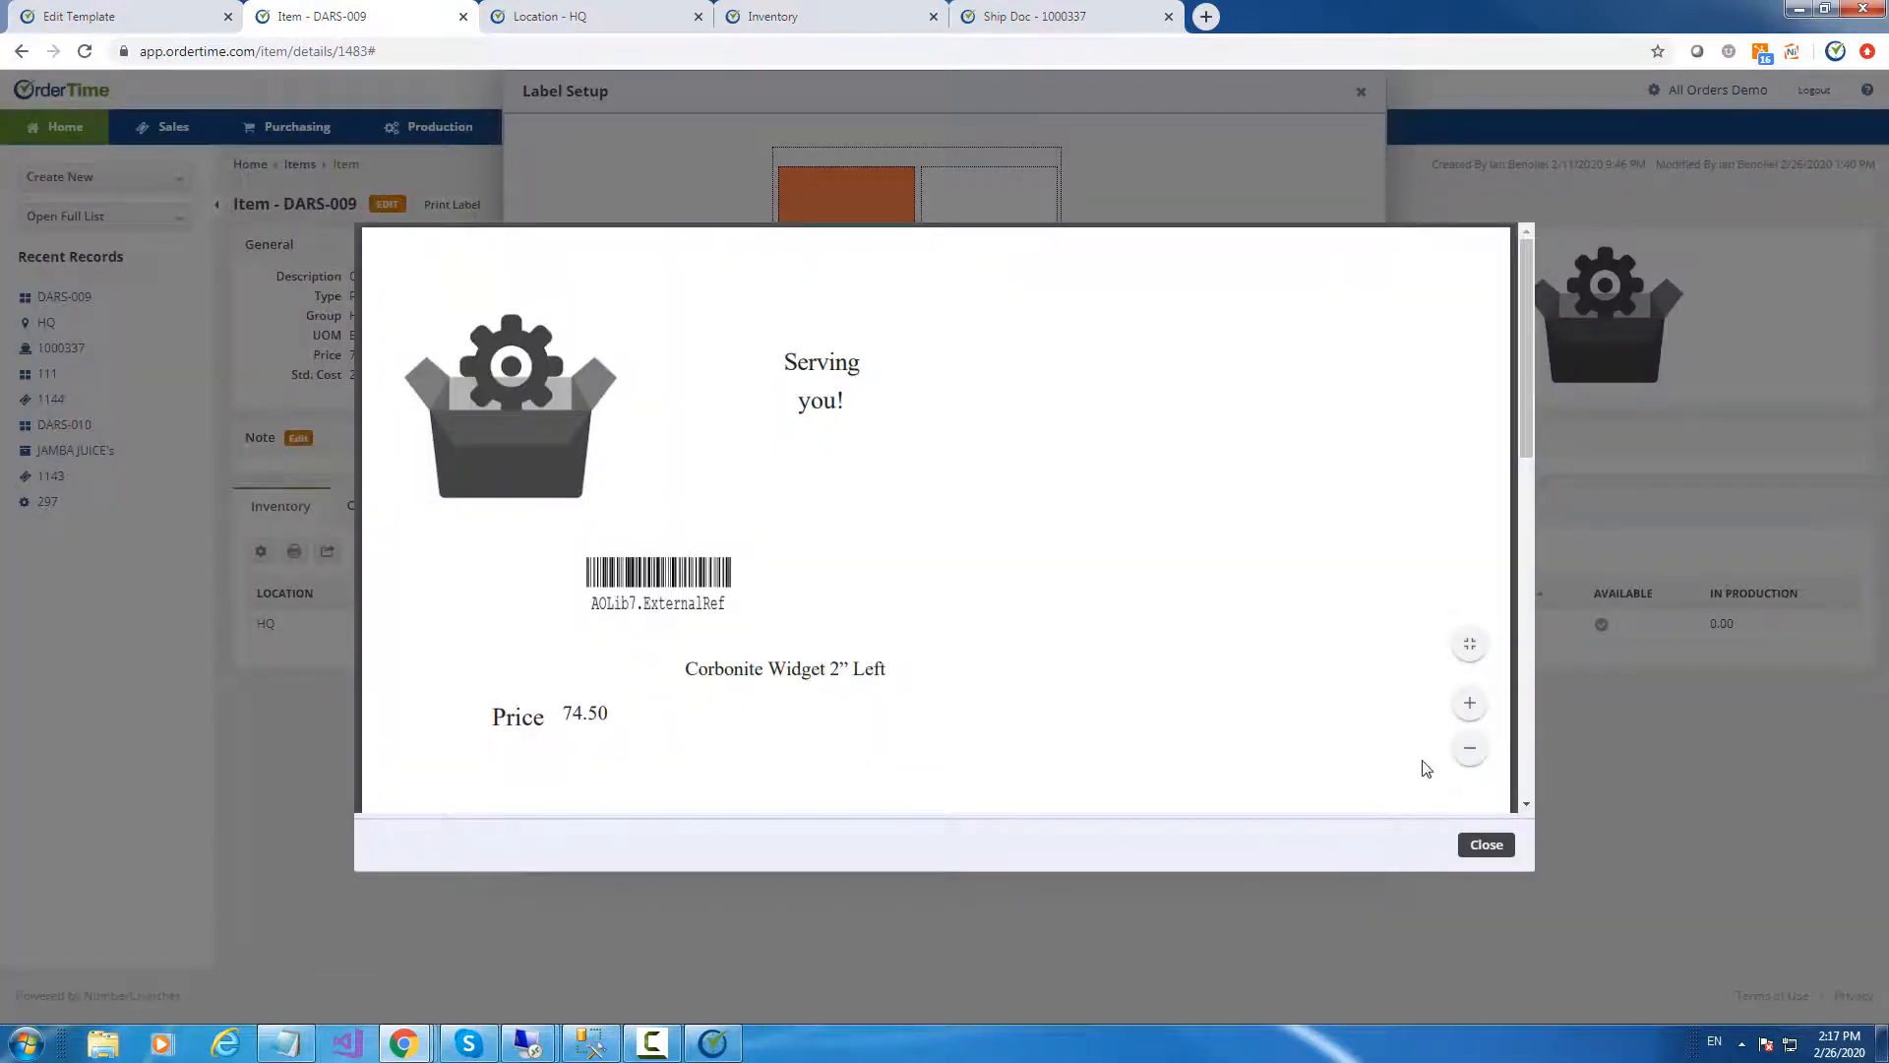
{"action": "left_click", "coordinate": [1473, 848]}
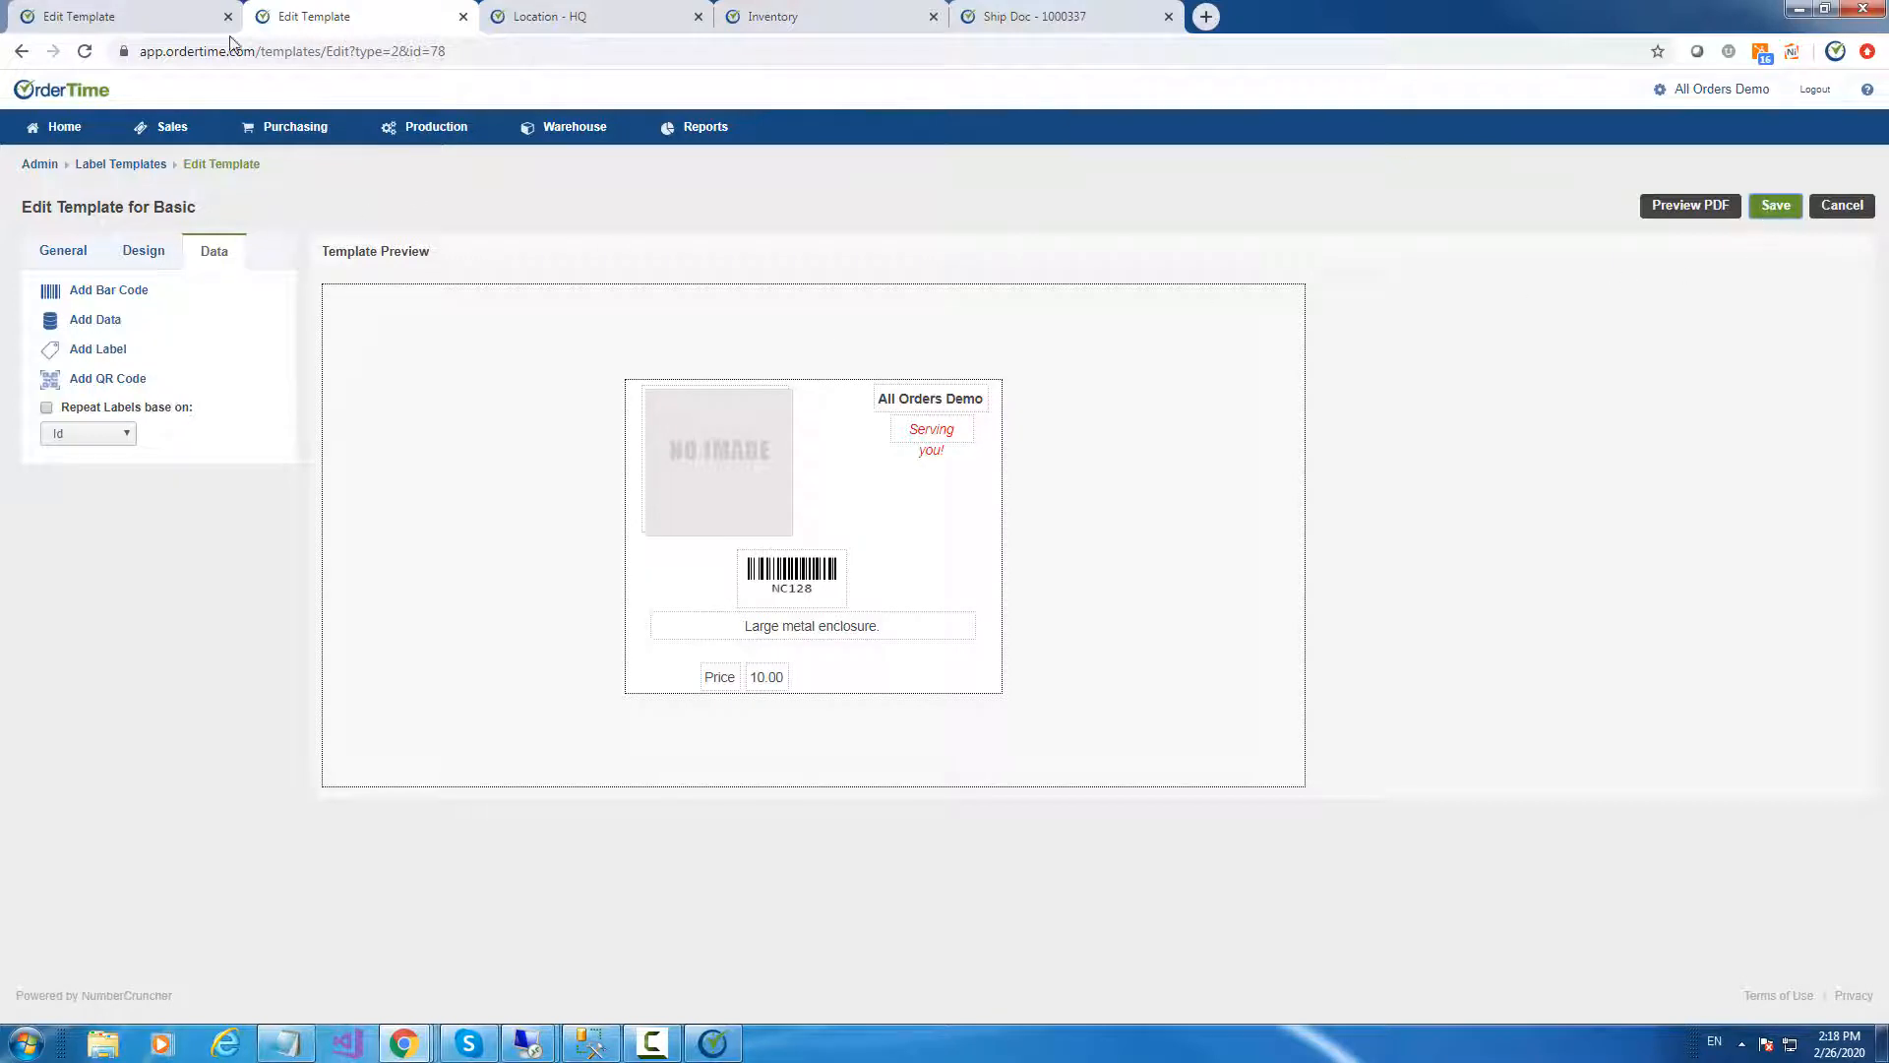
{"action": "left_click", "coordinate": [84, 52]}
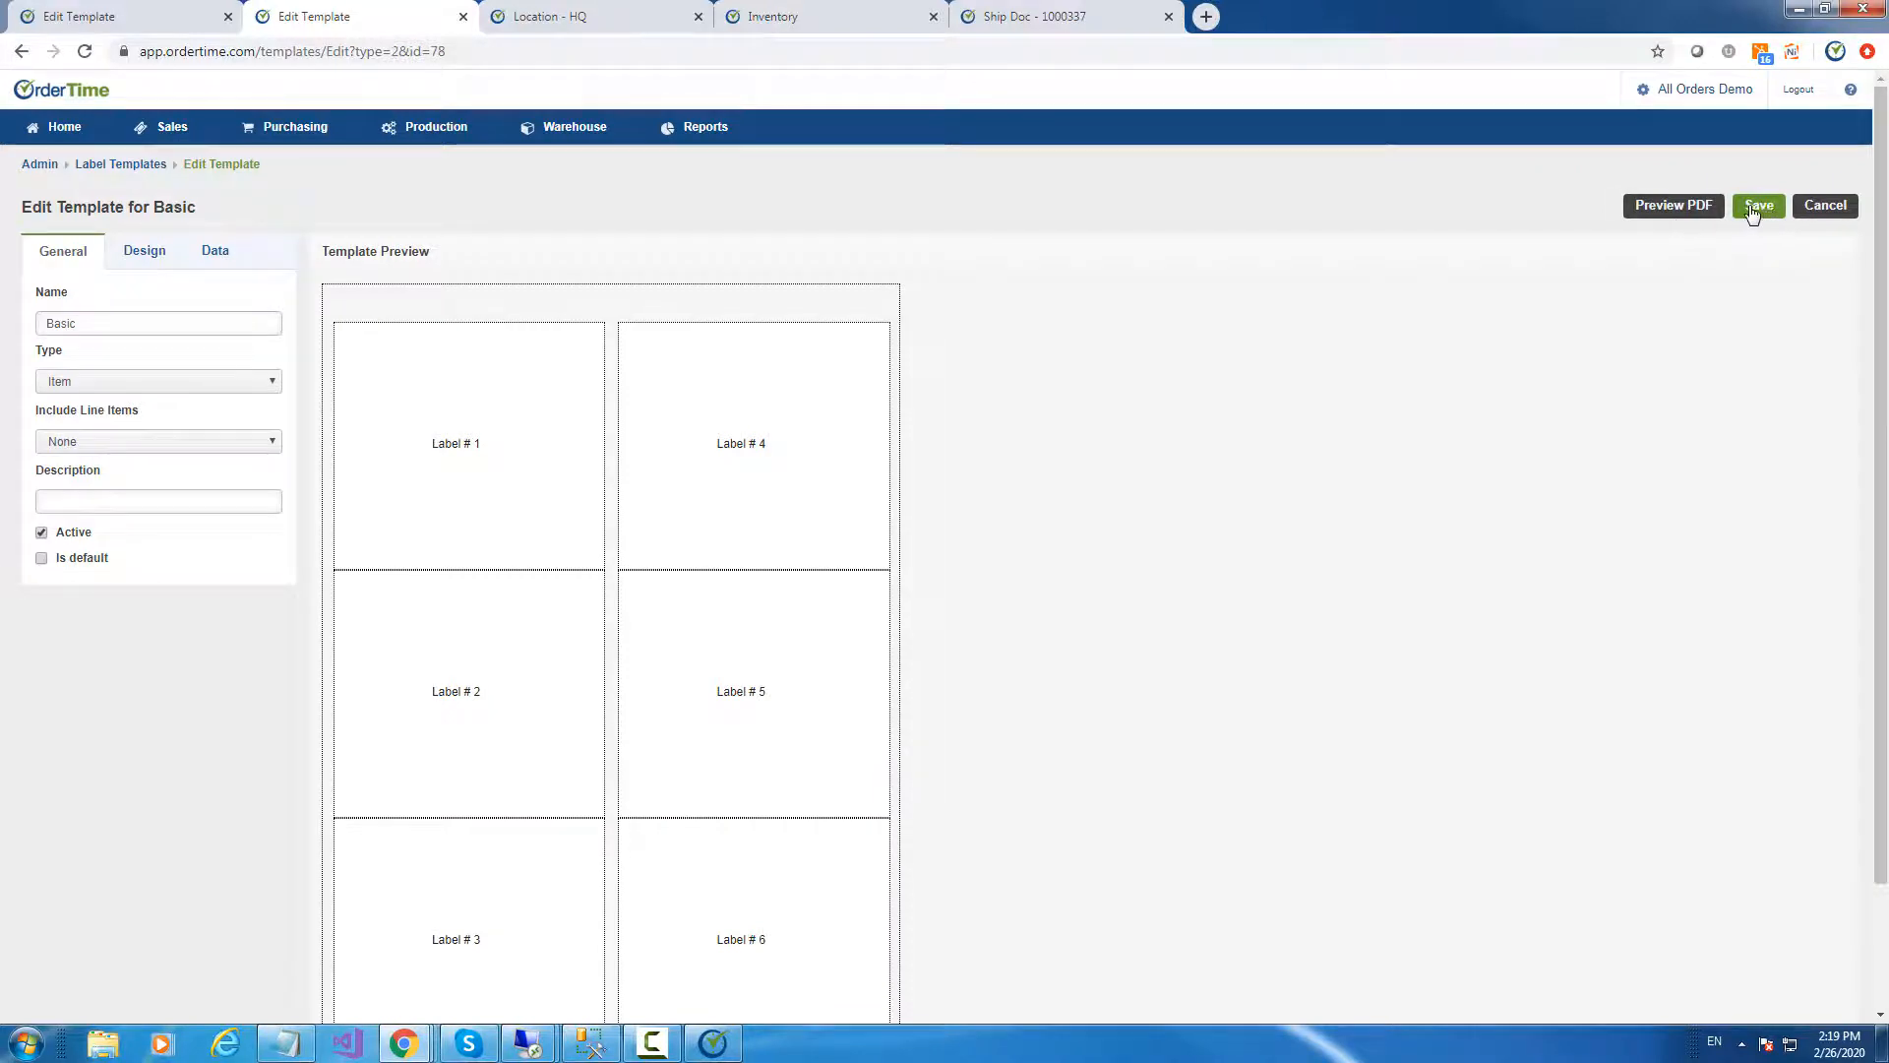
{"action": "left_click", "coordinate": [213, 252]}
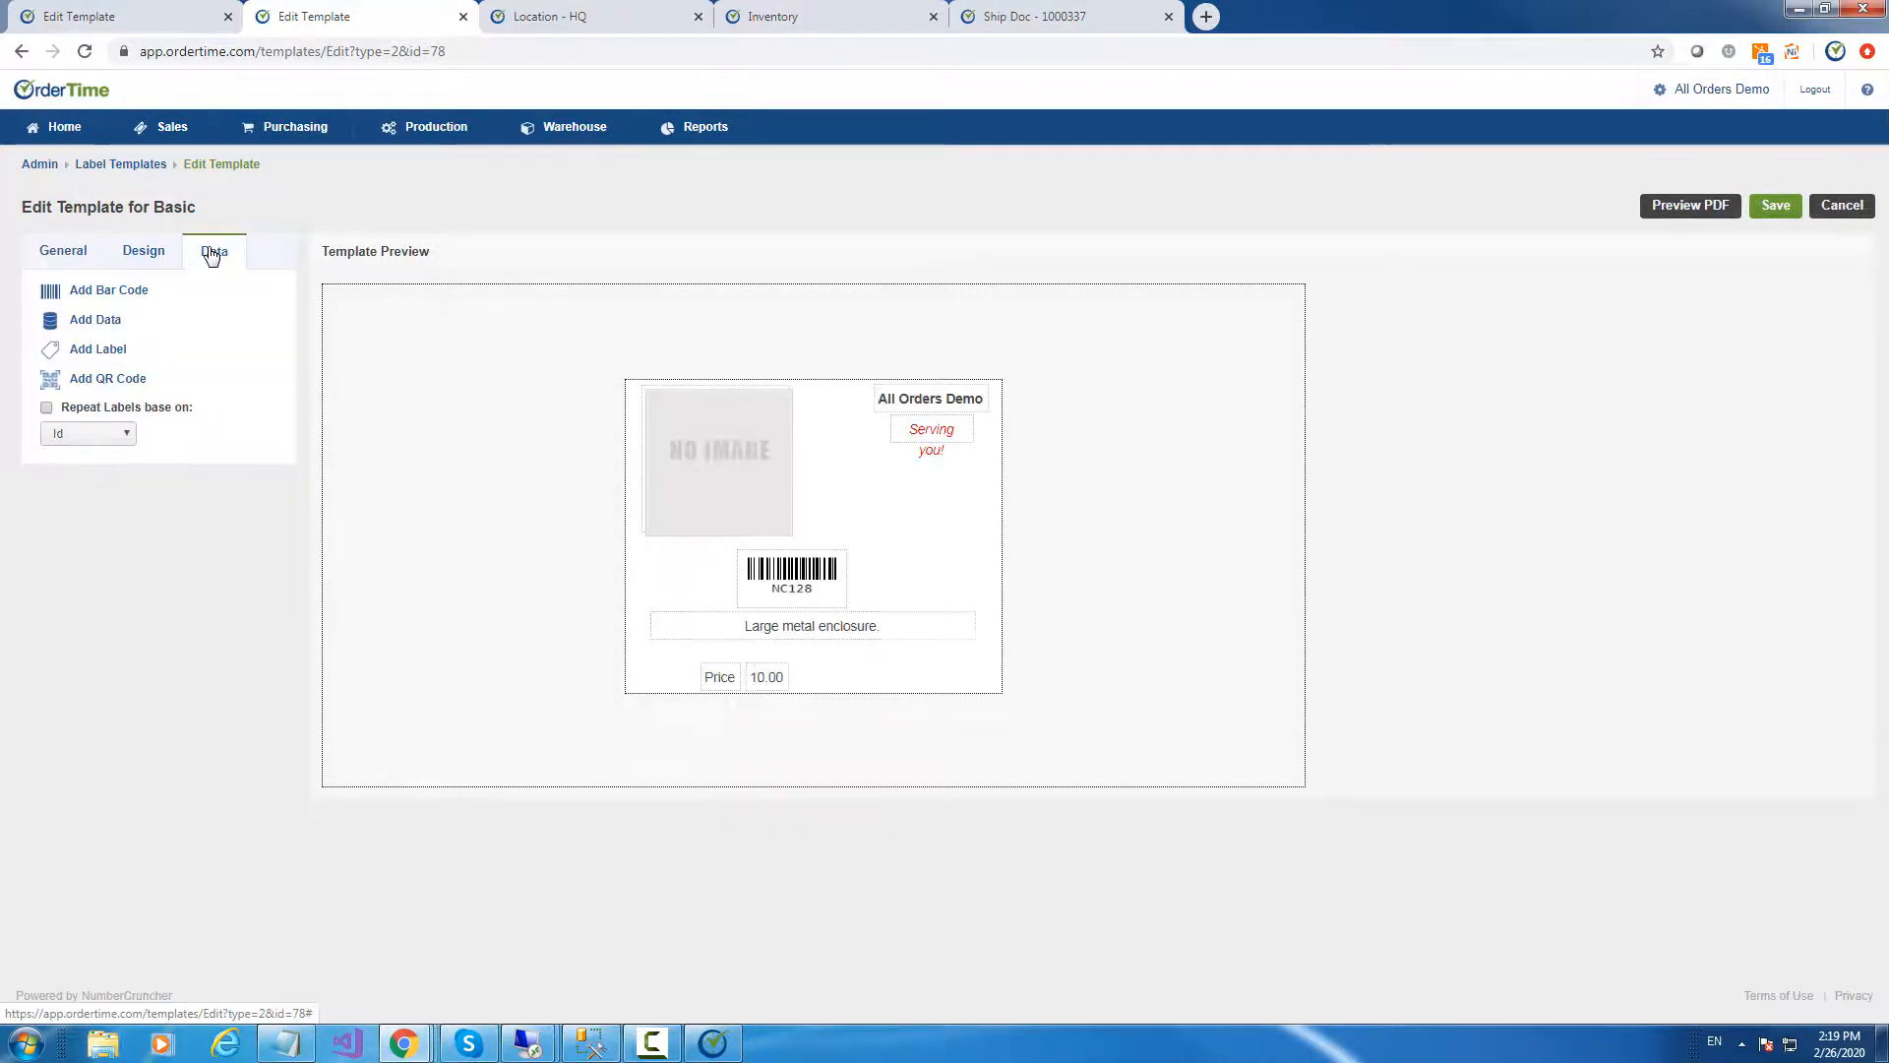
{"action": "right_click", "coordinate": [787, 578]}
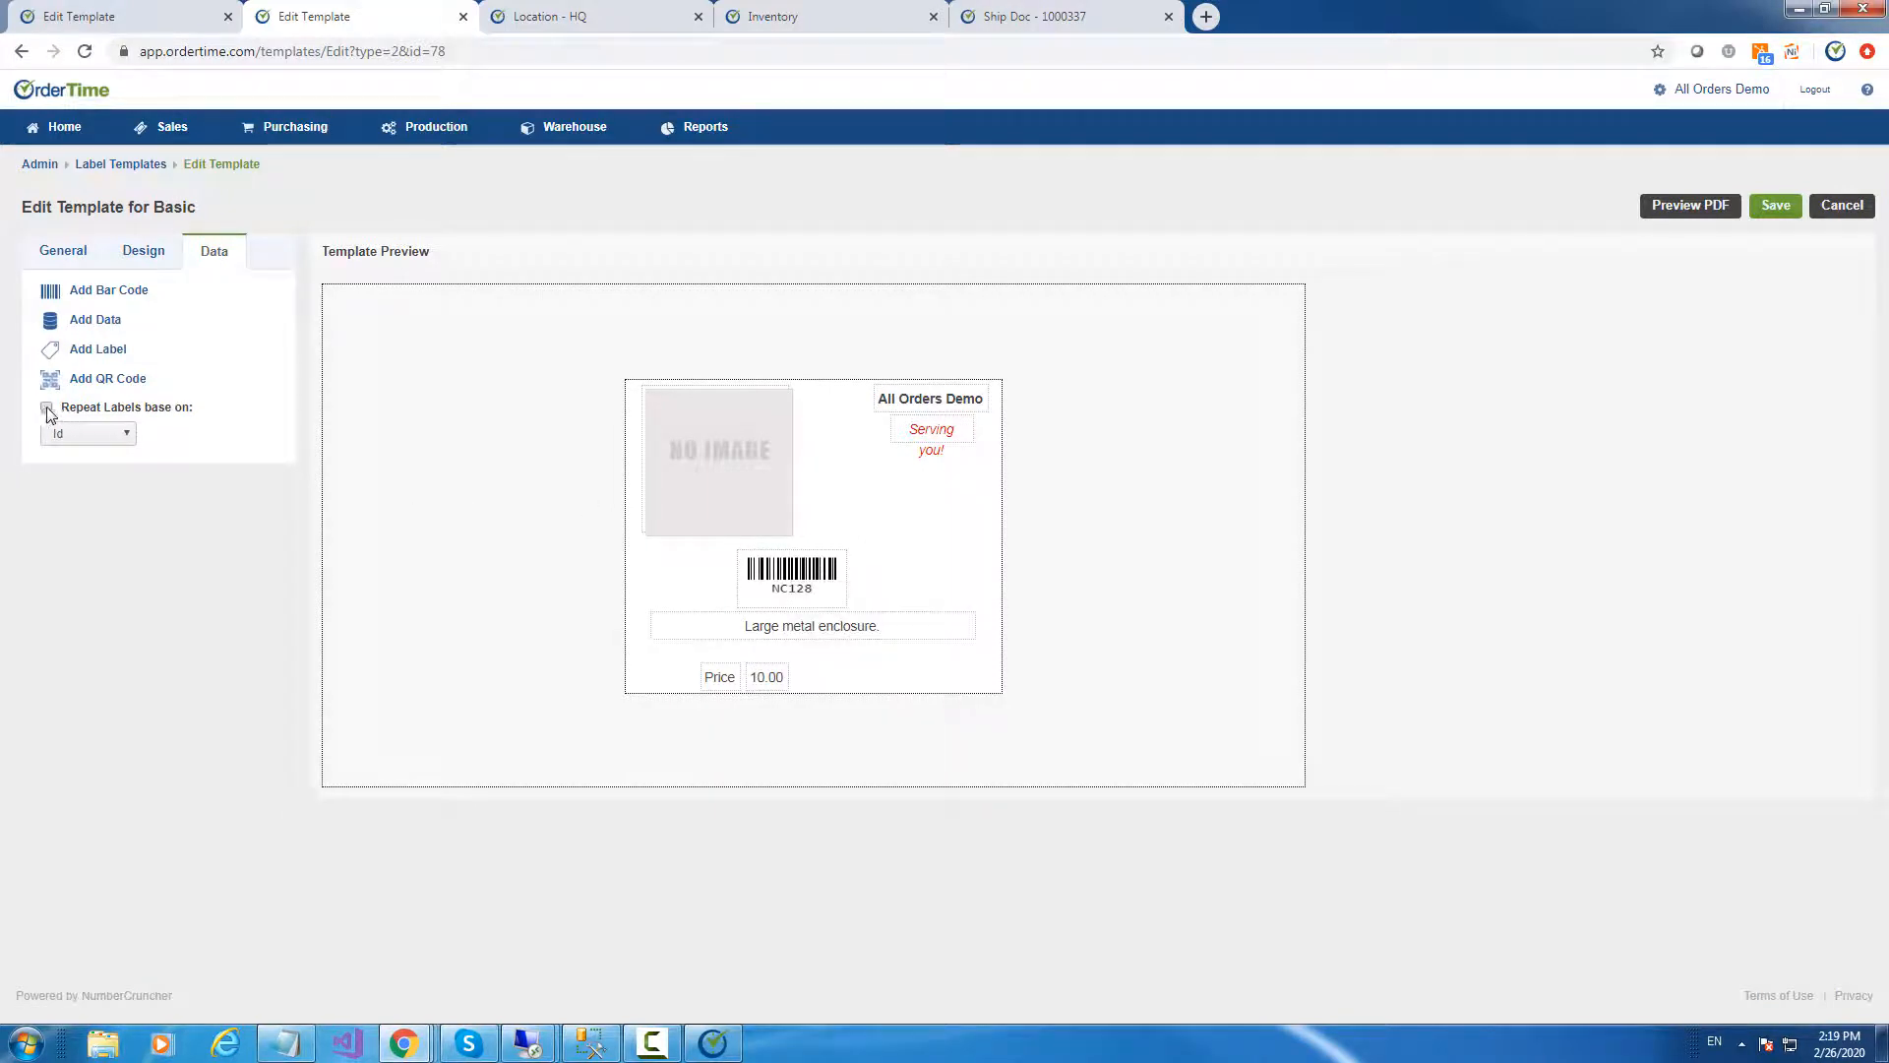
{"action": "left_click", "coordinate": [104, 439]}
{"action": "left_click", "coordinate": [106, 435]}
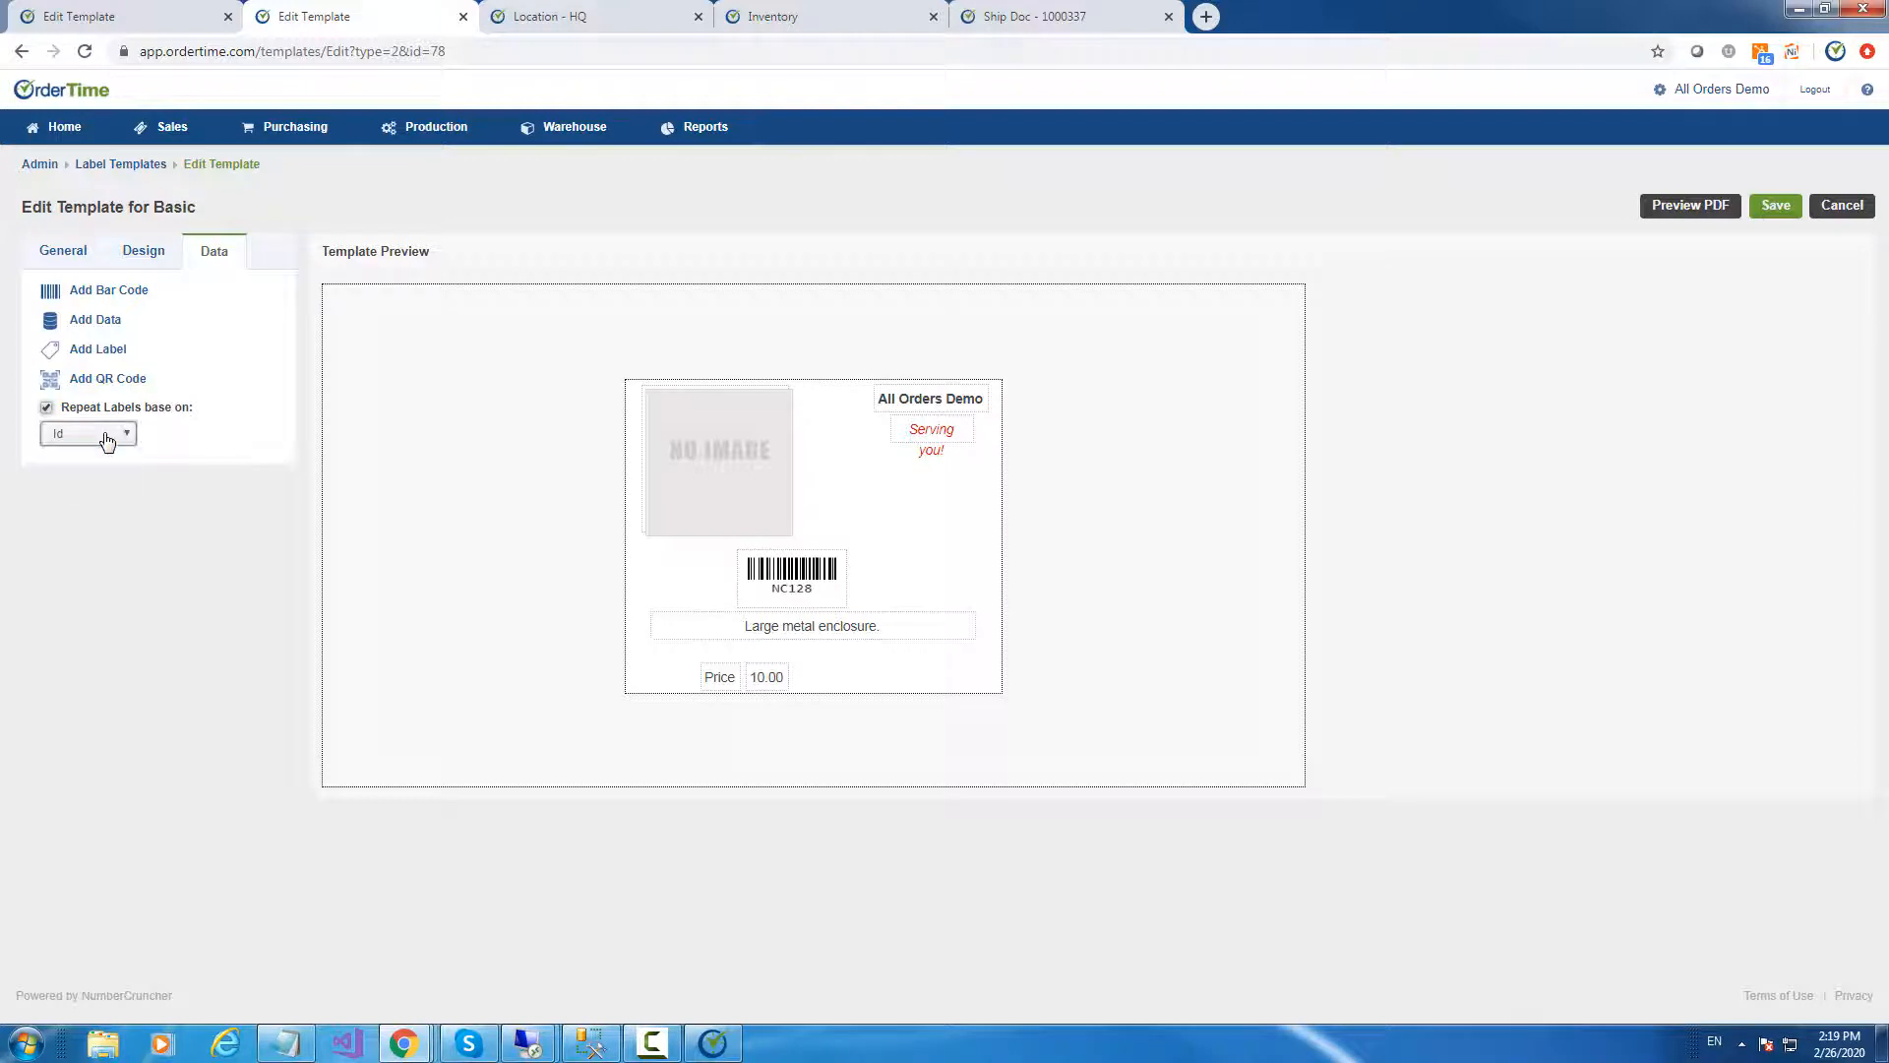
{"action": "left_click", "coordinate": [47, 407]}
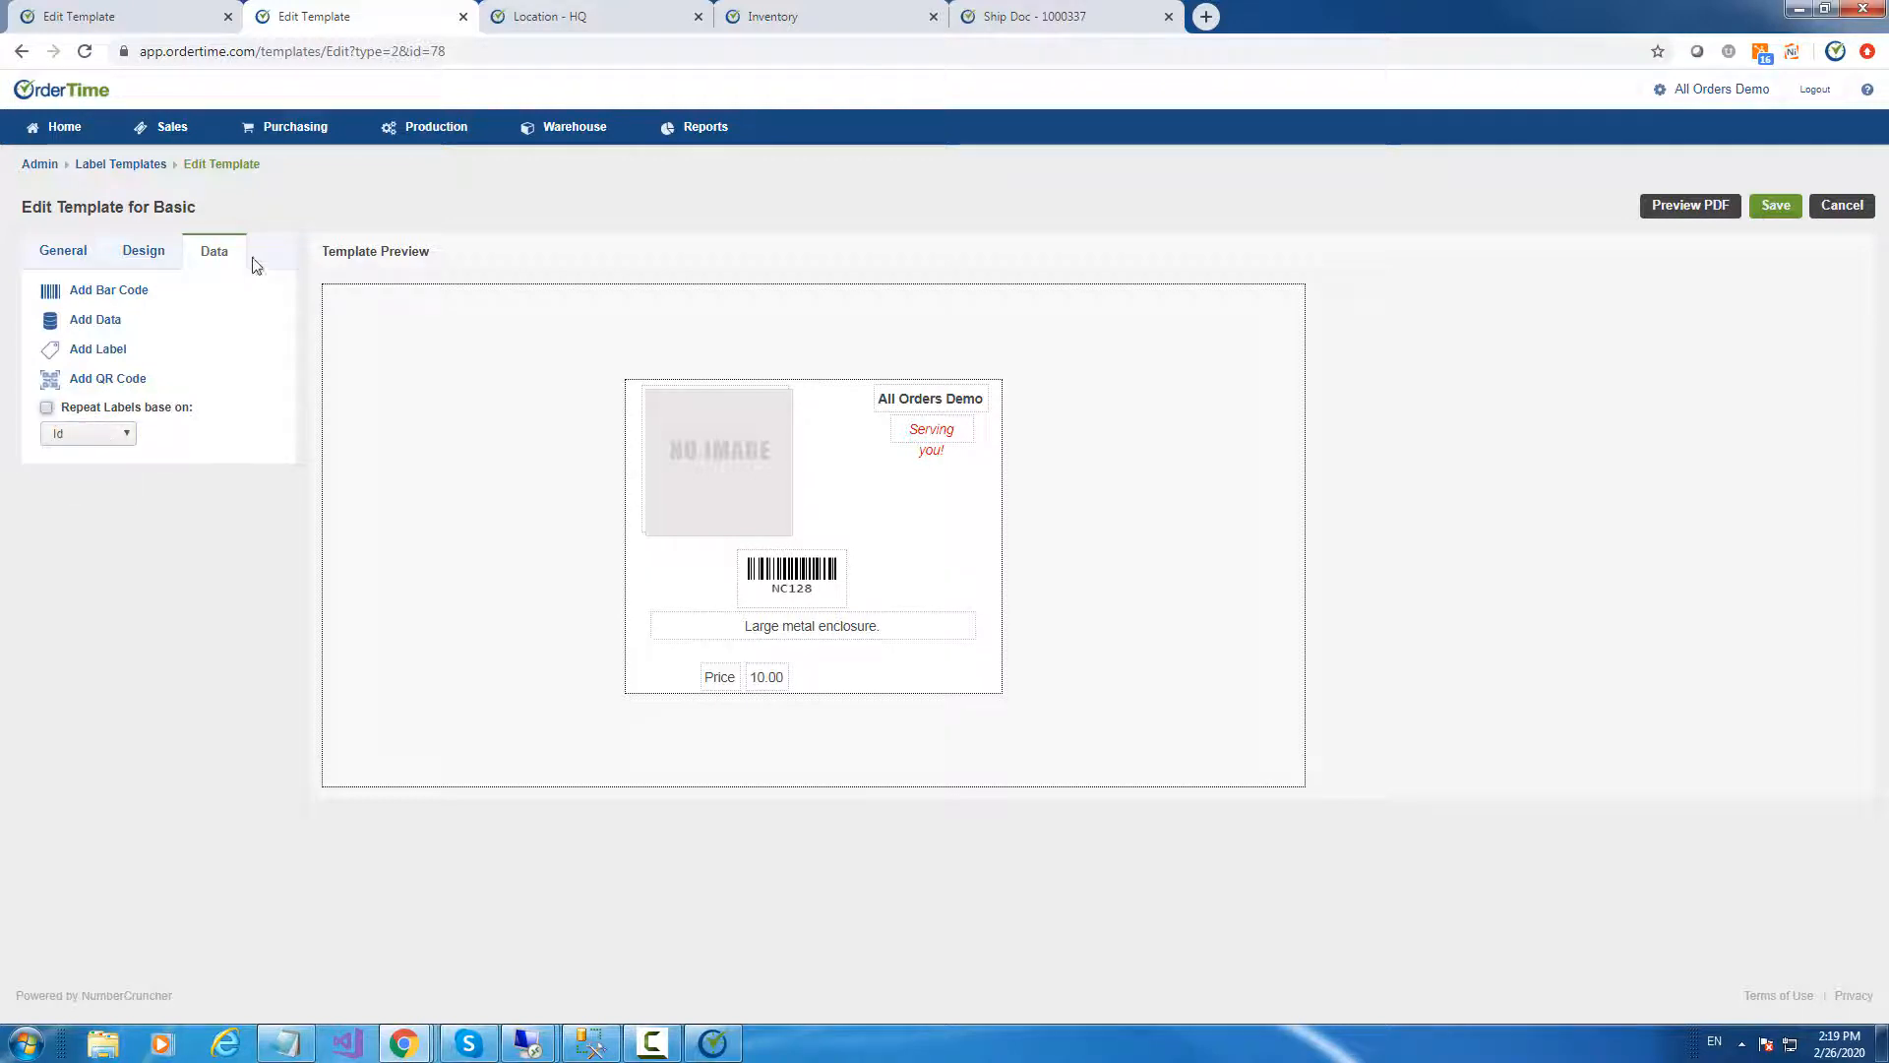
Open item DARS-009's edit form to confirm Label Repeater is 4, then return to details
{"action": "left_click", "coordinate": [56, 133]}
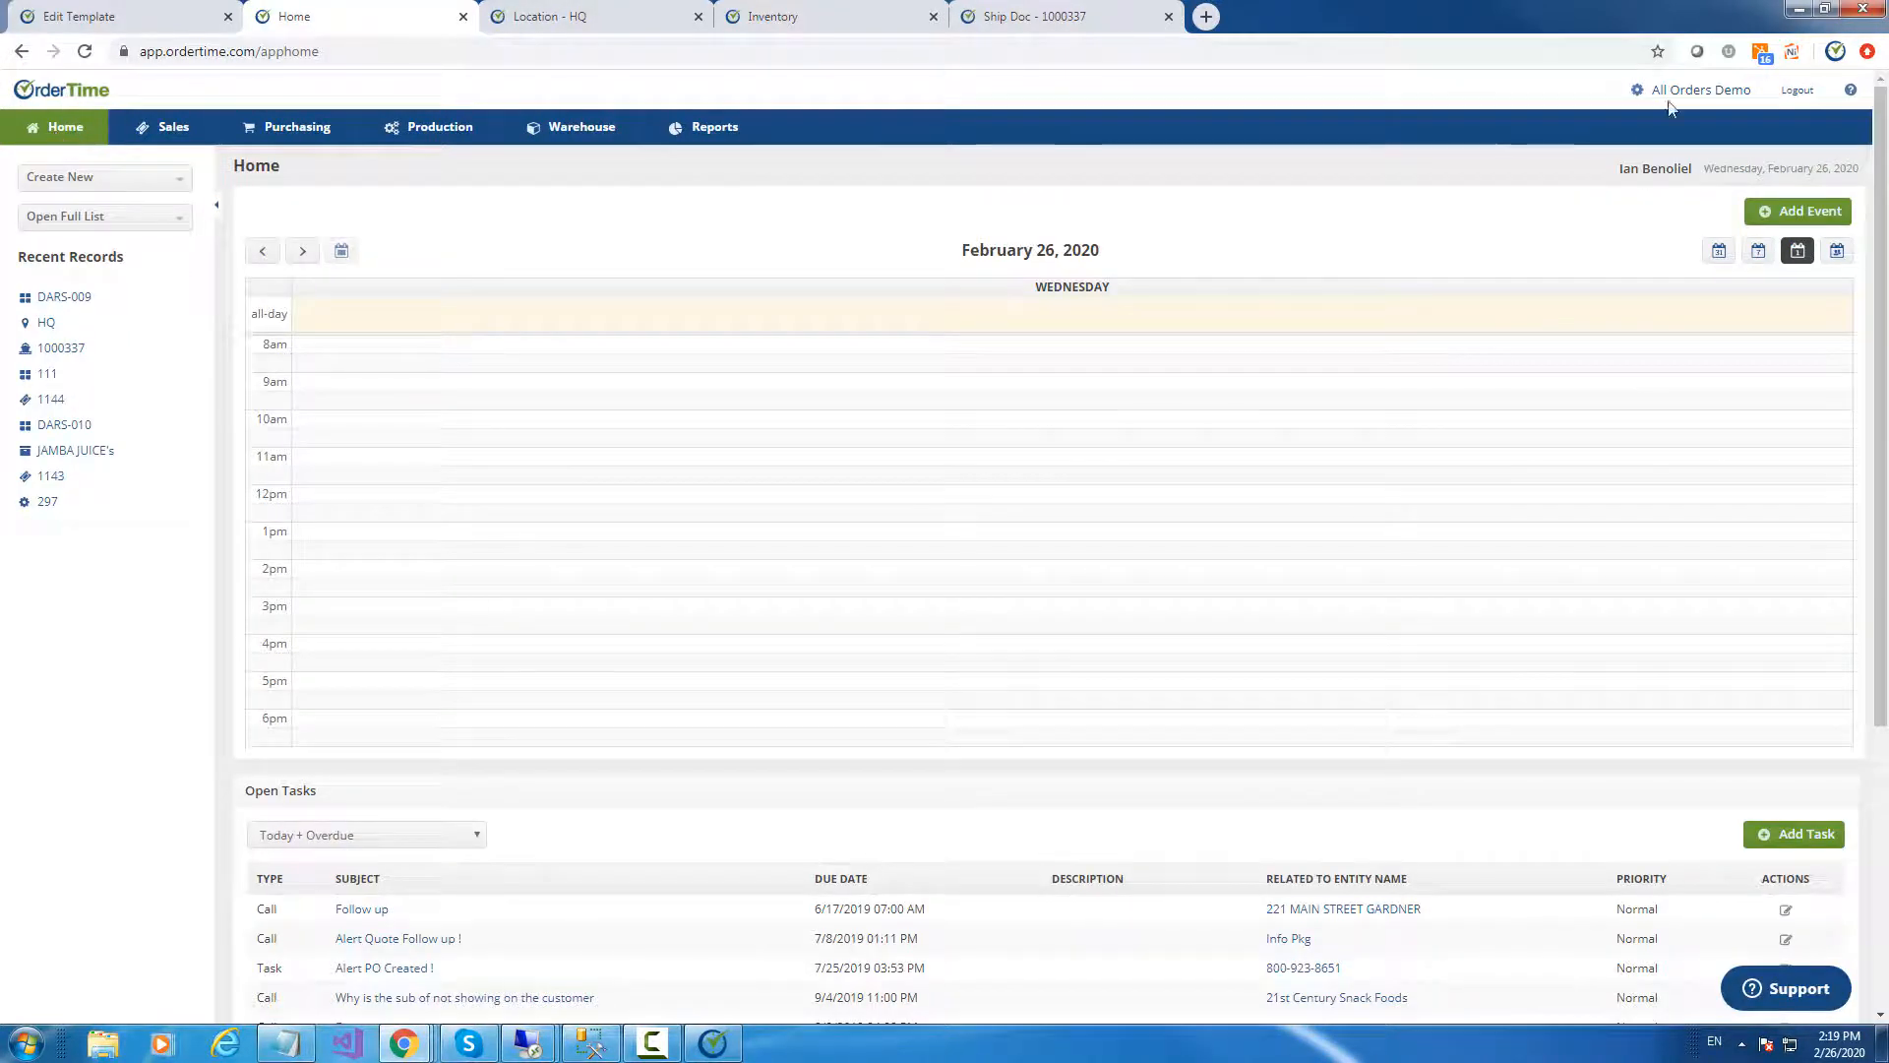
{"action": "left_click", "coordinate": [72, 304]}
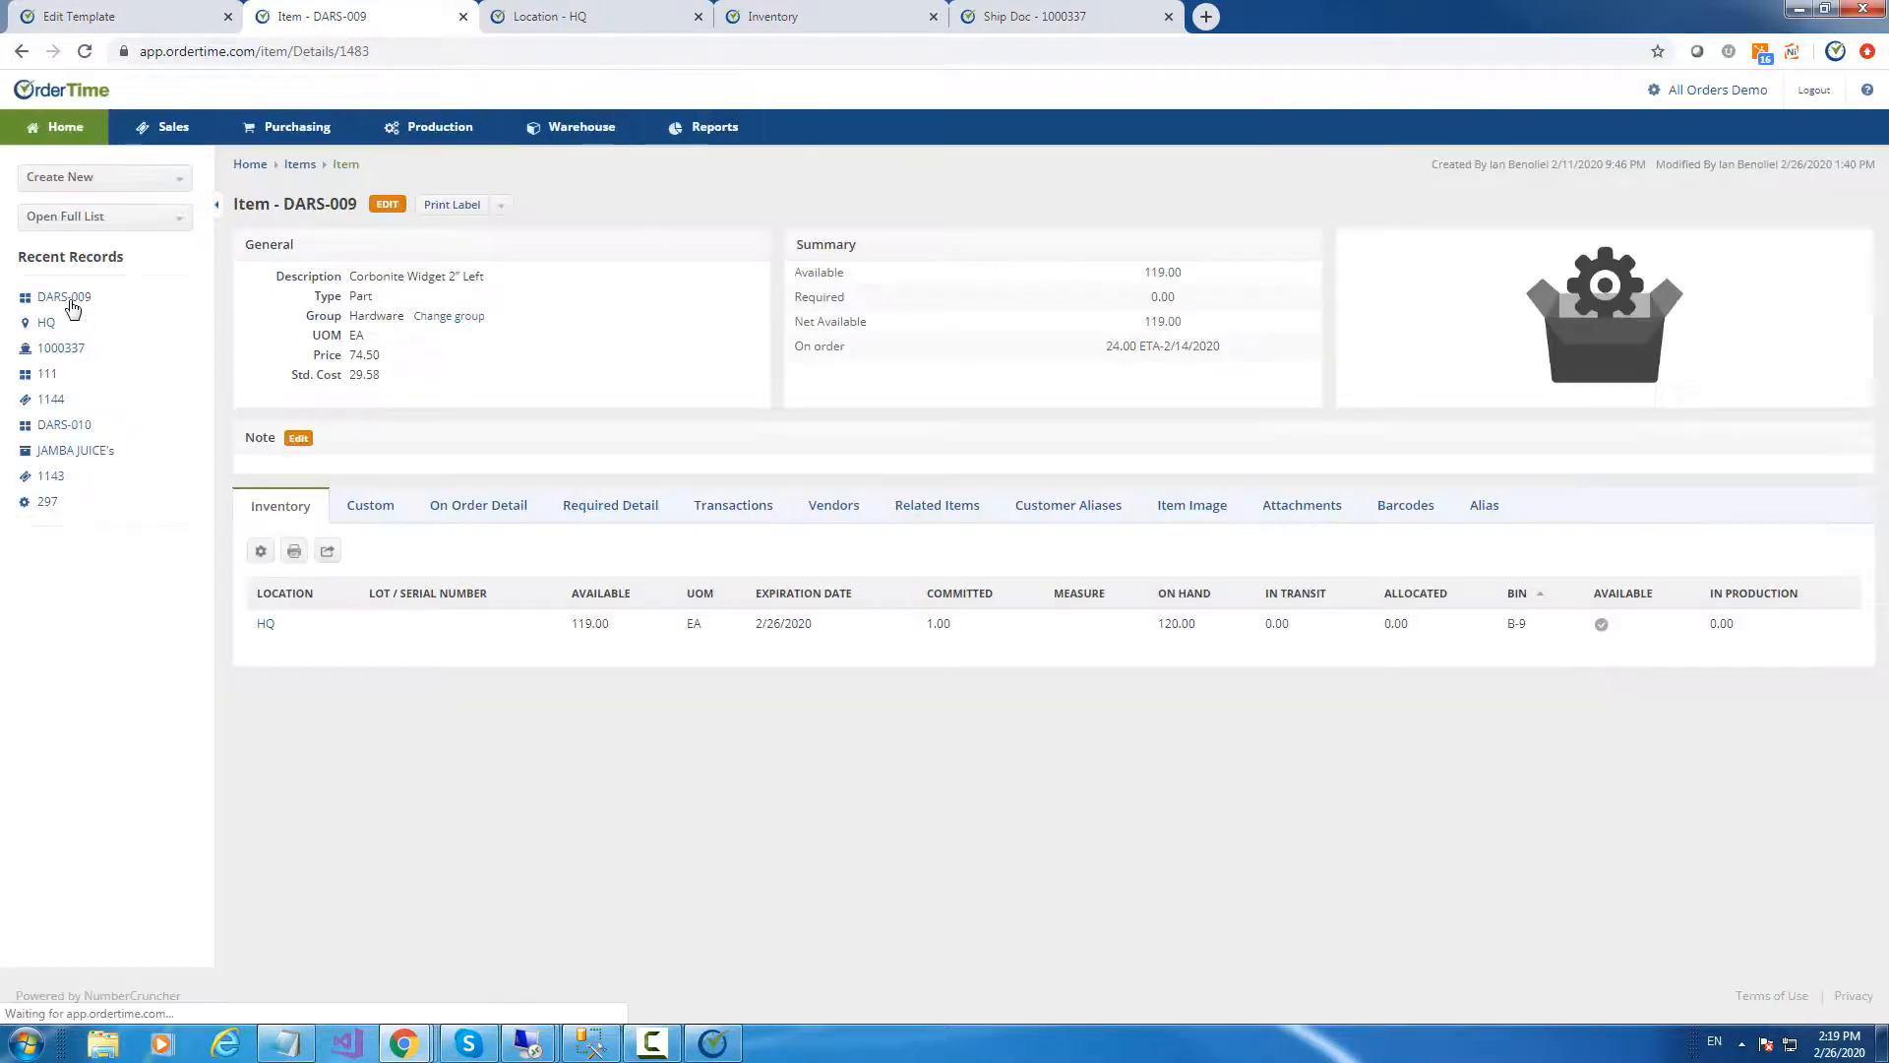
{"action": "left_click", "coordinate": [388, 208]}
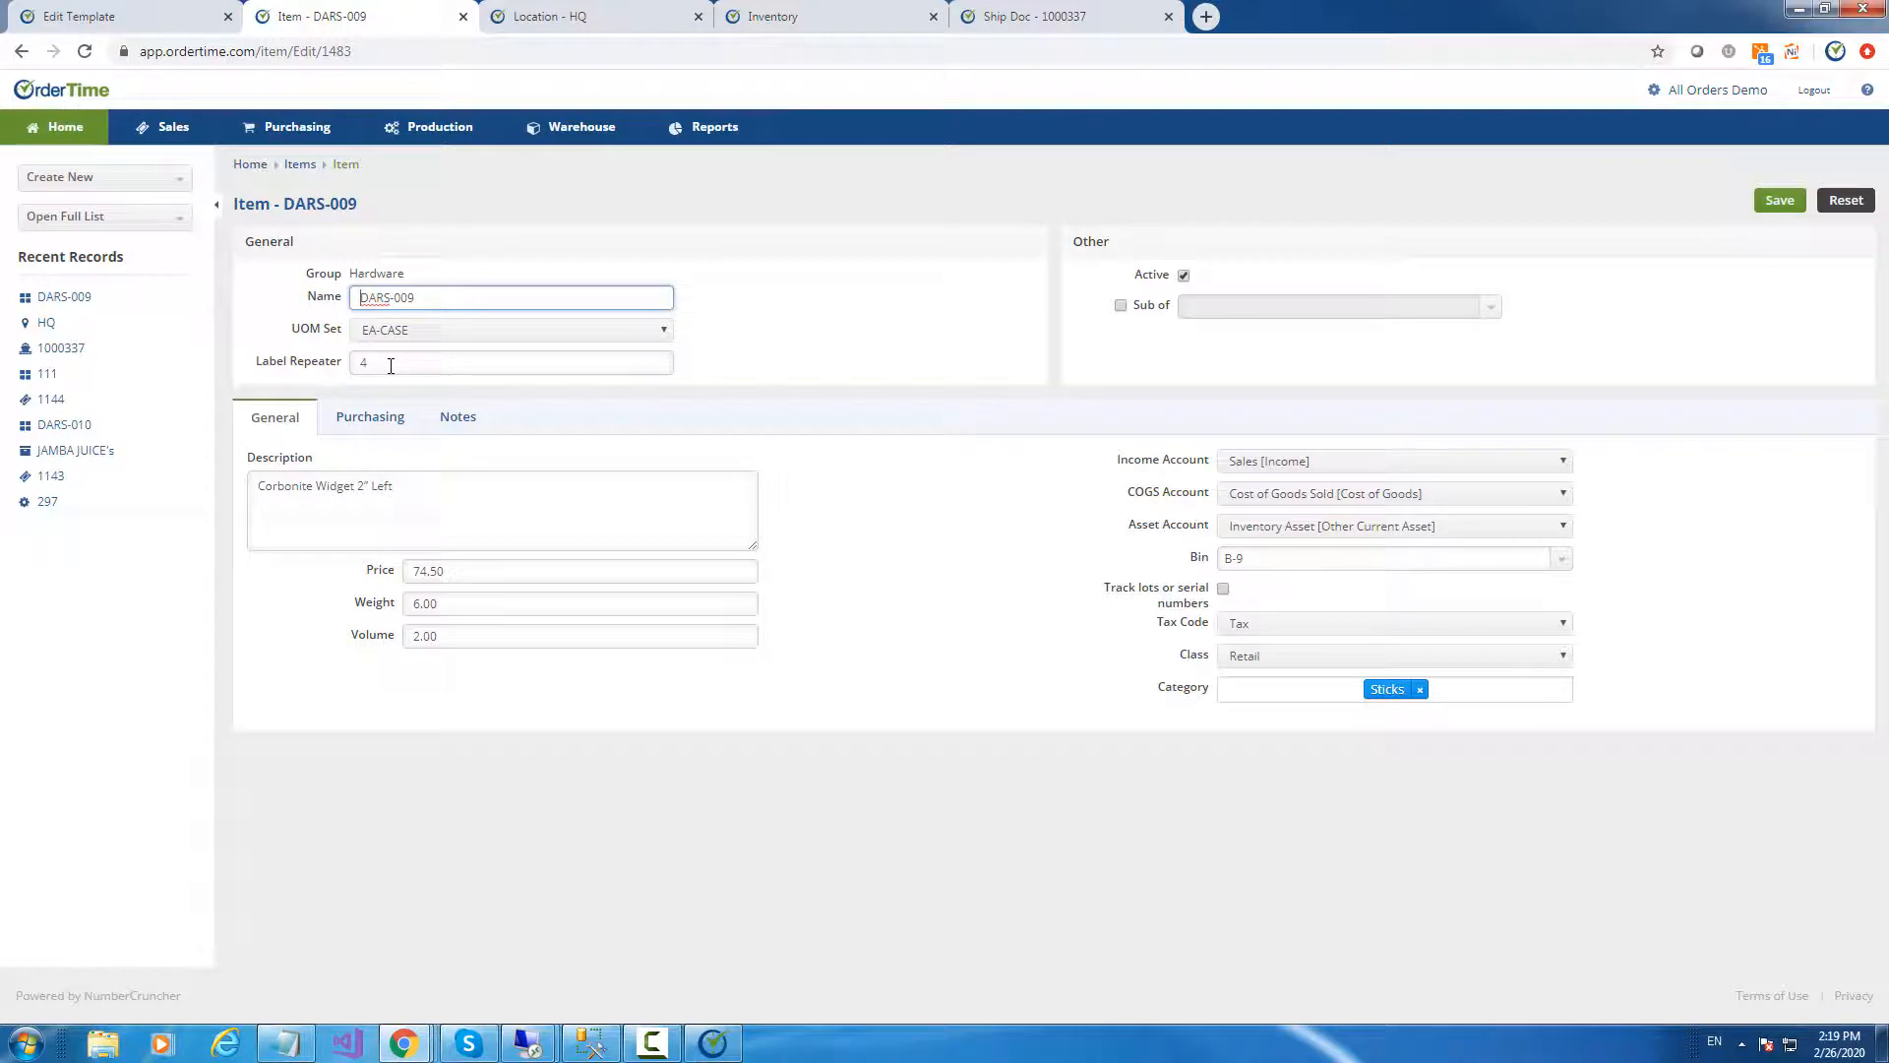
{"action": "left_click", "coordinate": [341, 209]}
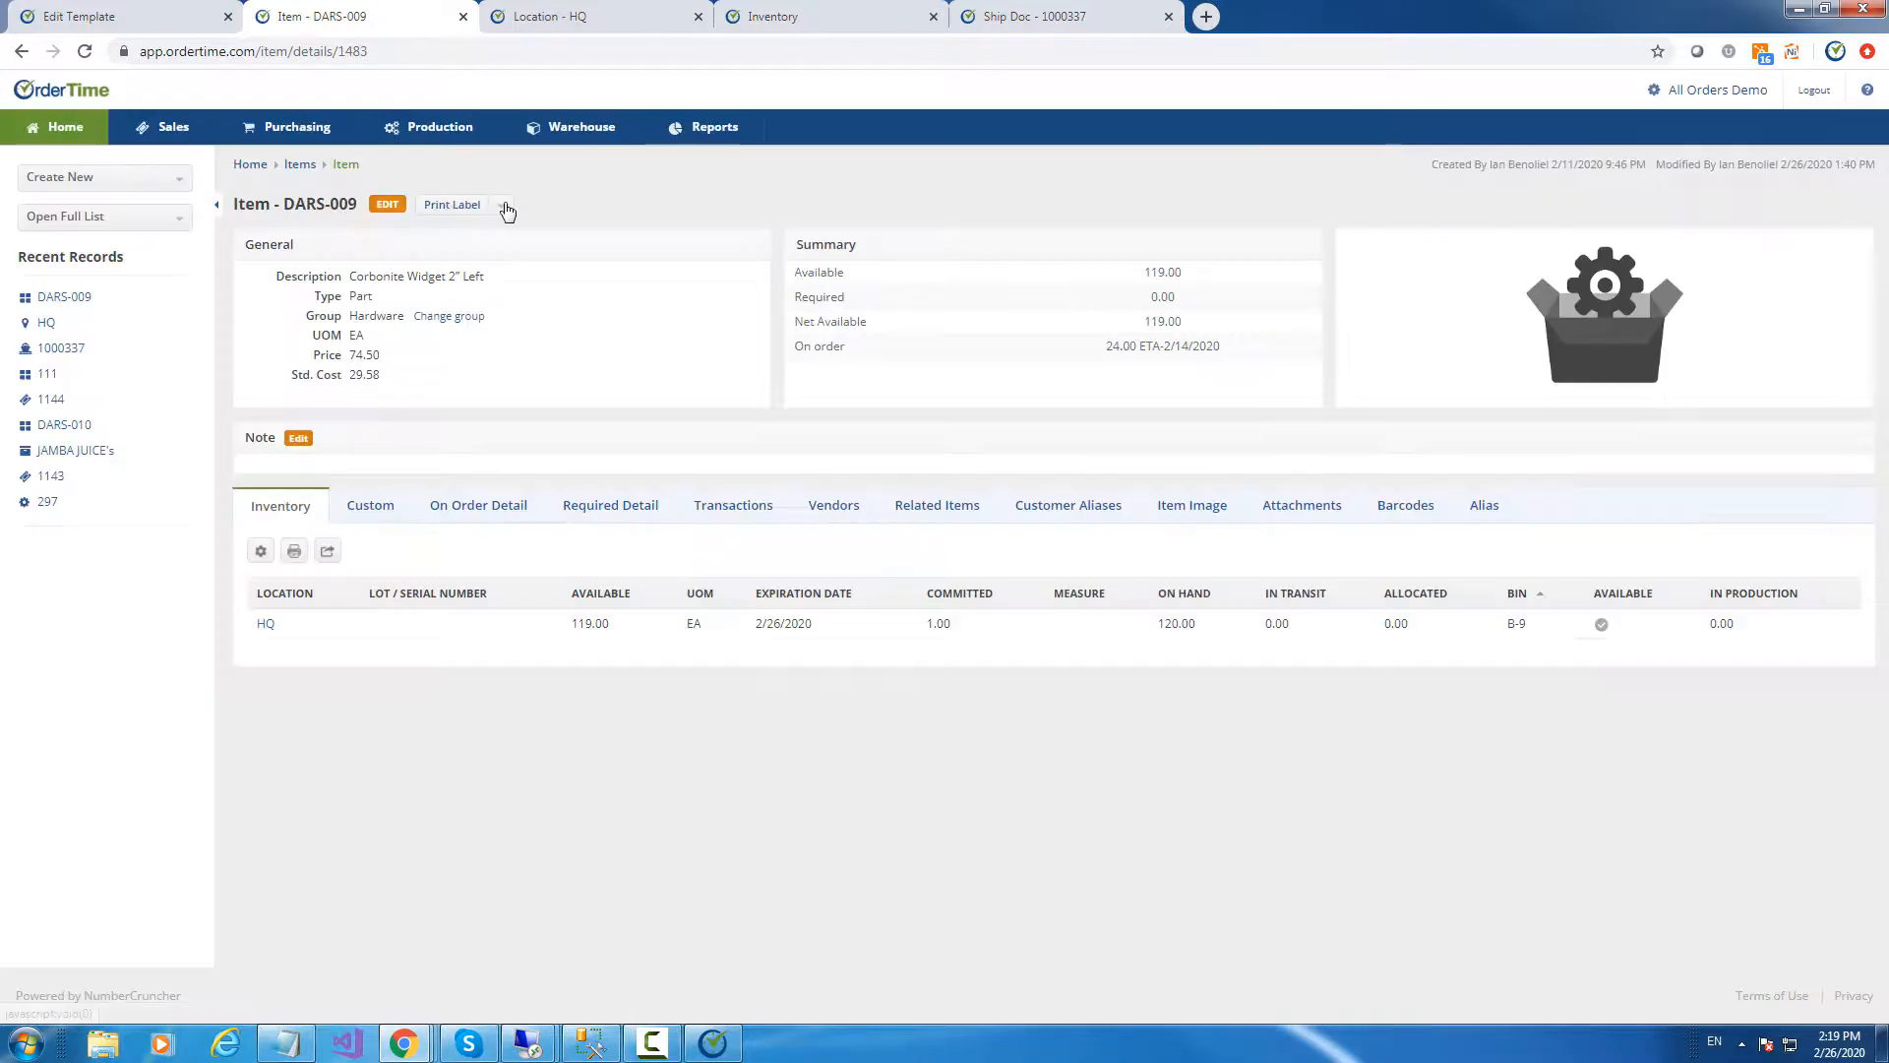
{"action": "left_click", "coordinate": [501, 205]}
{"action": "left_click", "coordinate": [443, 260]}
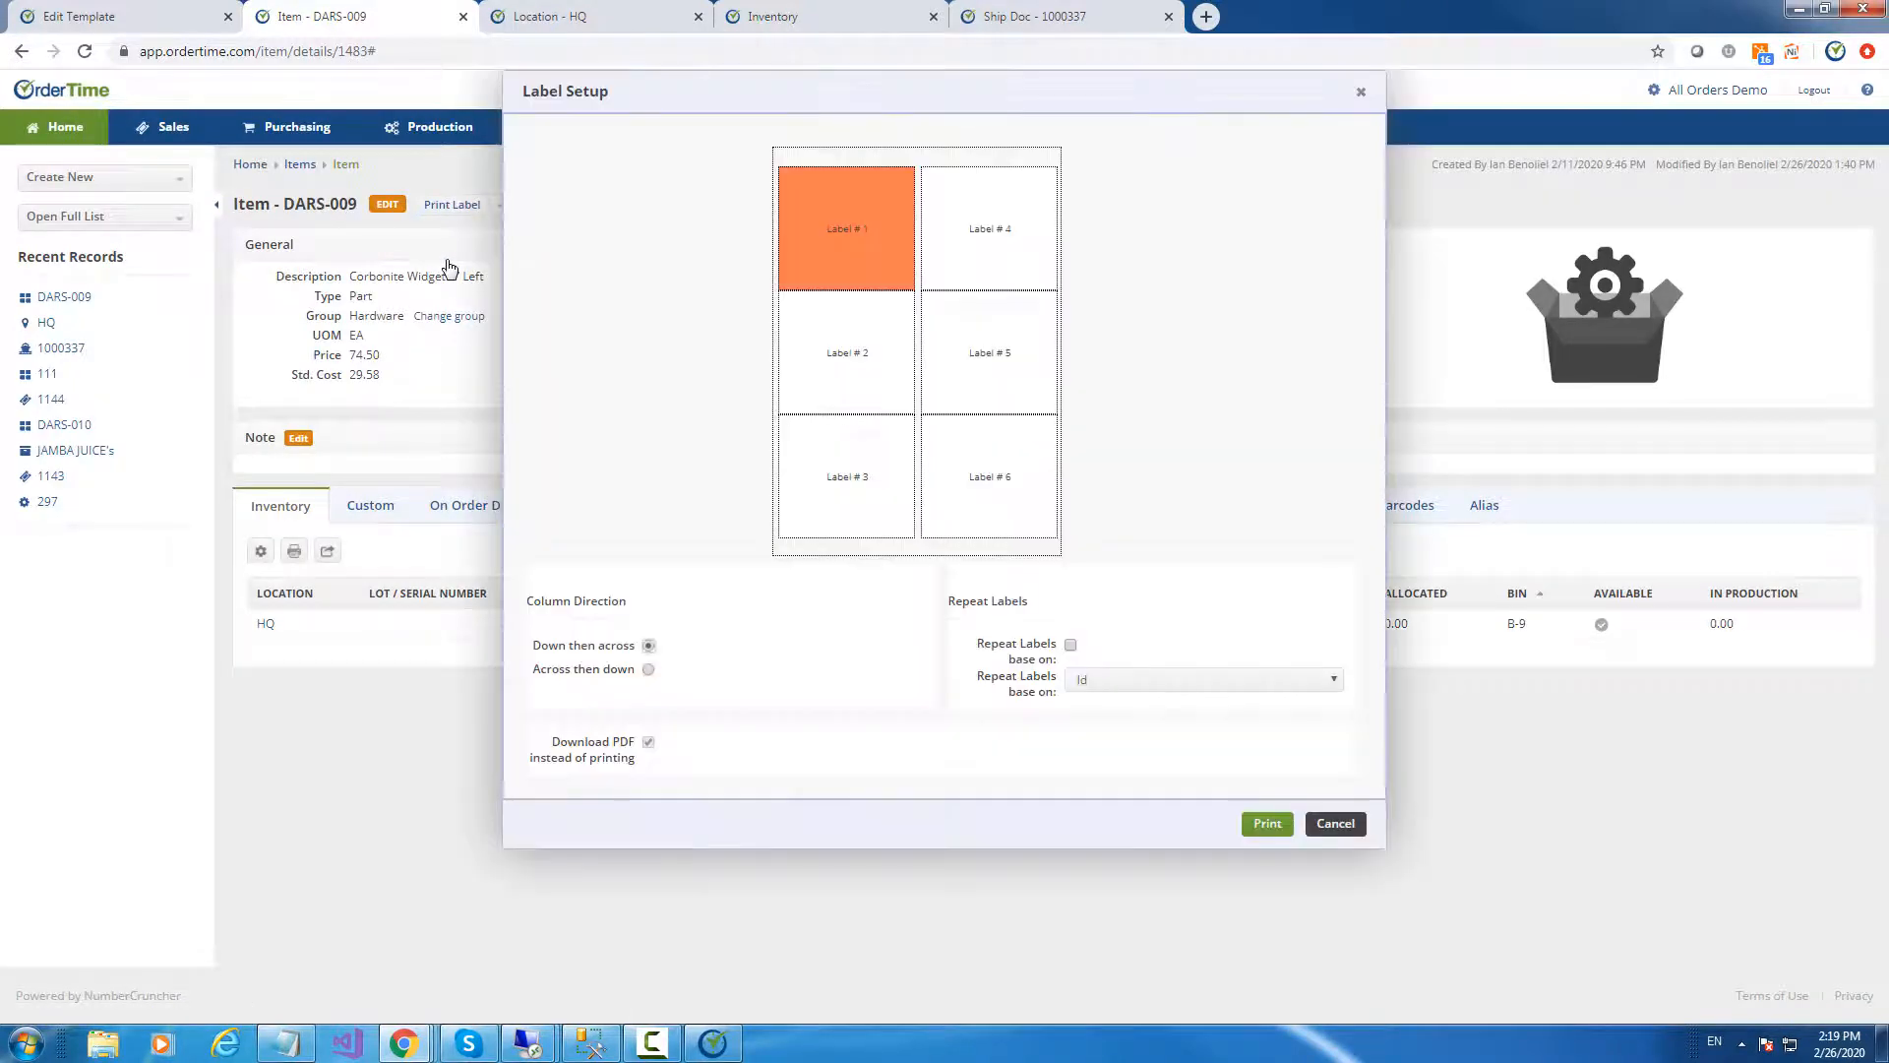
{"action": "left_click", "coordinate": [1071, 645]}
{"action": "left_click", "coordinate": [1114, 684]}
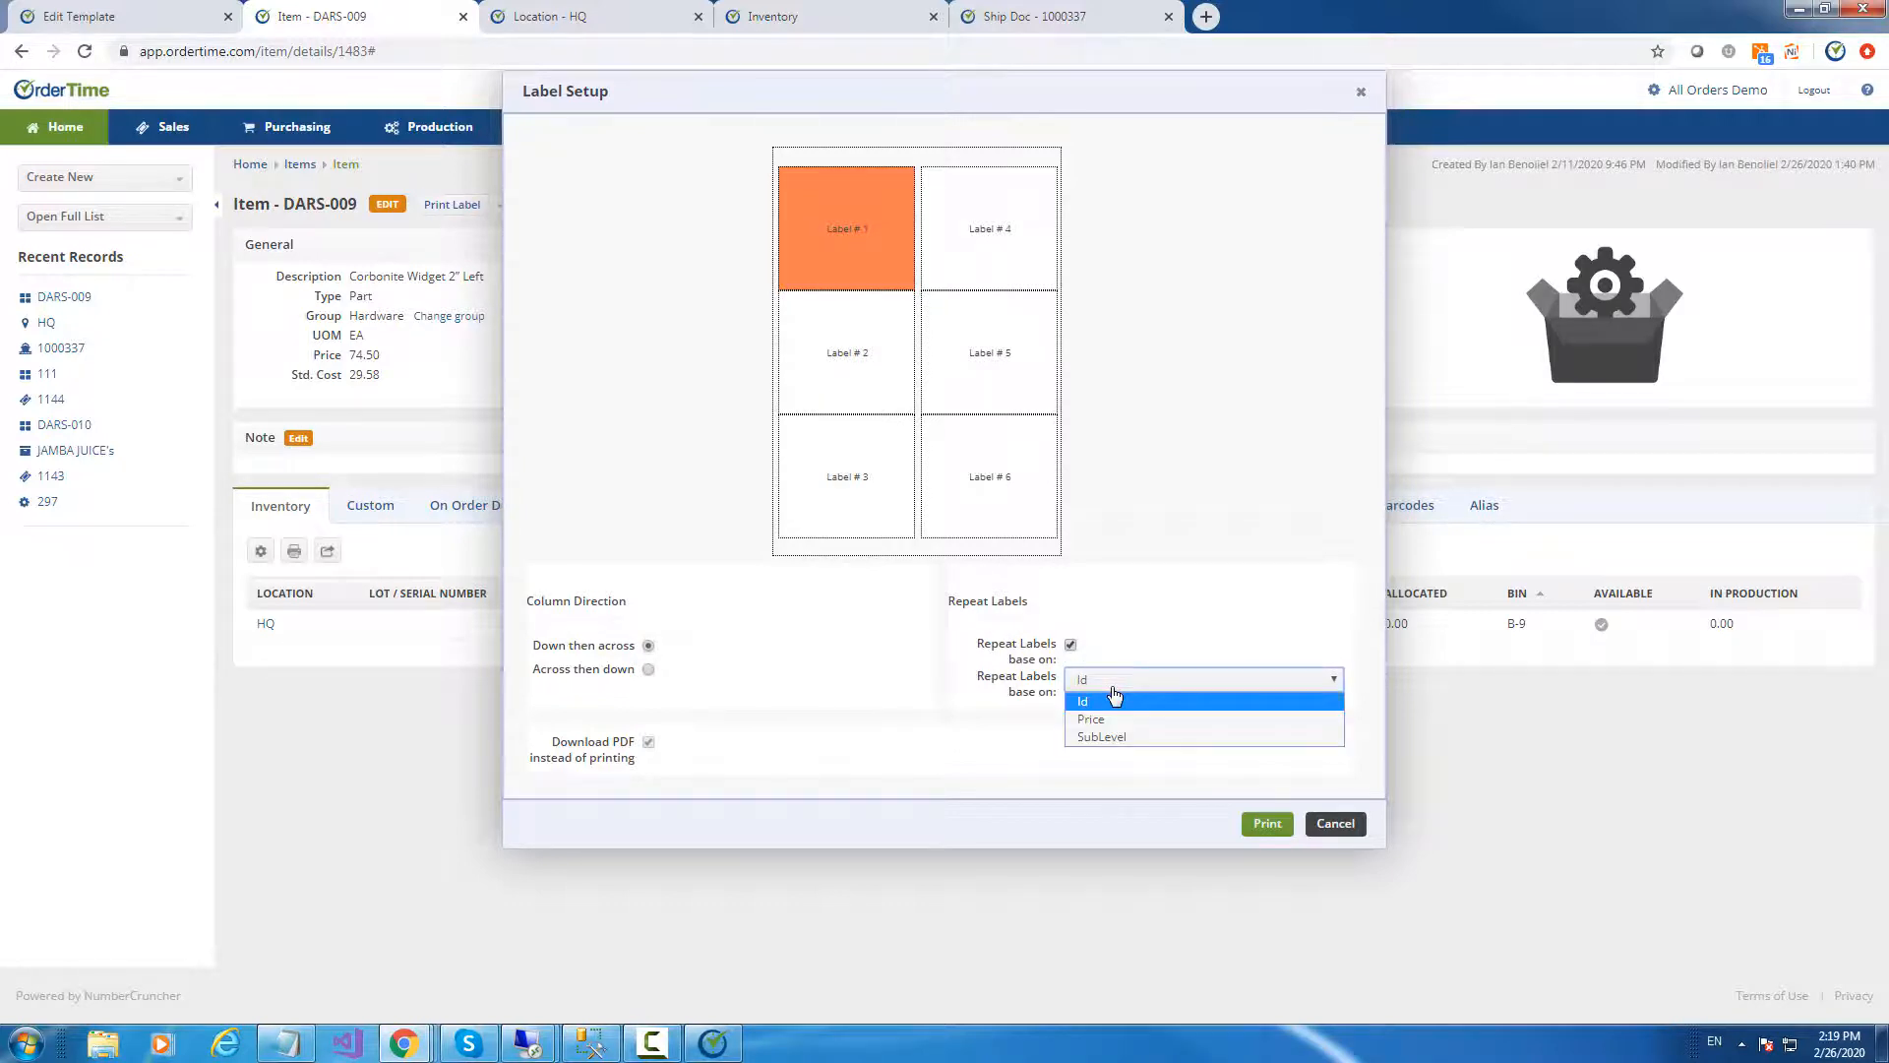
{"action": "left_click", "coordinate": [1115, 699]}
{"action": "left_click", "coordinate": [1070, 644]}
{"action": "left_click", "coordinate": [1325, 825]}
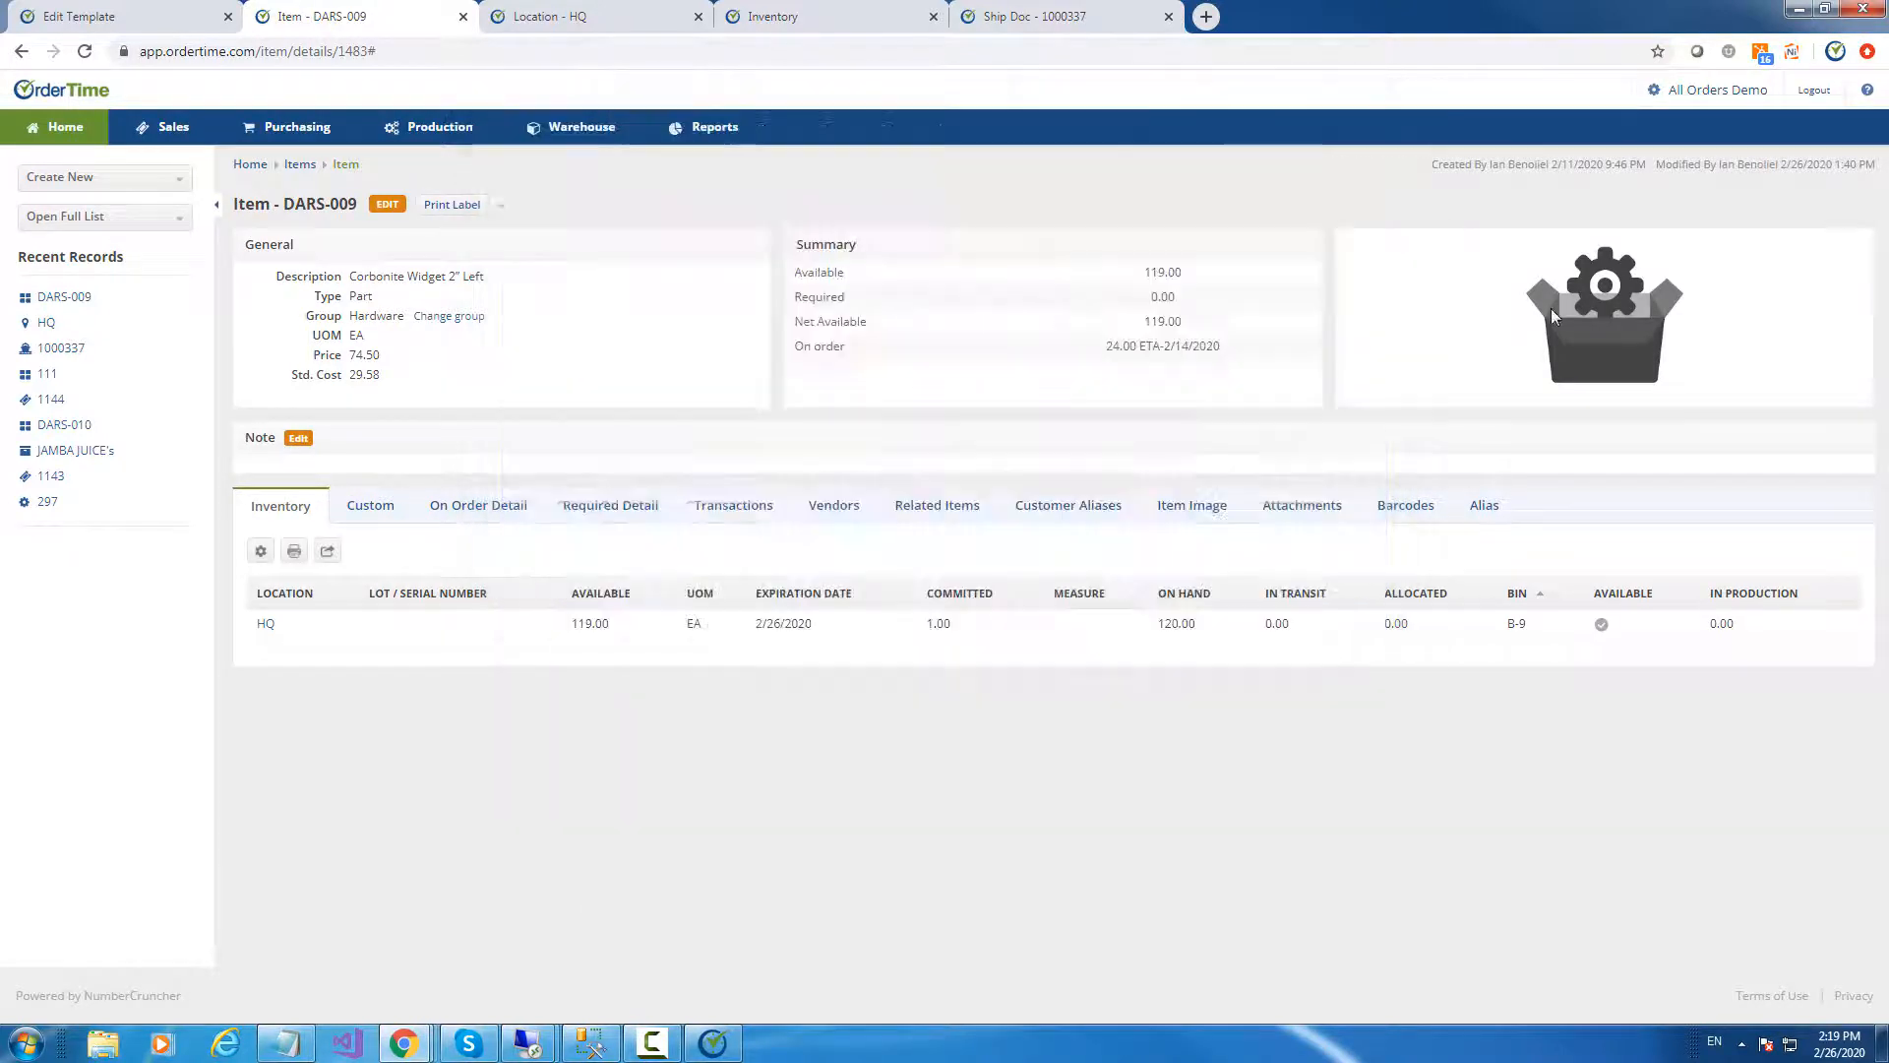
{"action": "left_click", "coordinate": [1665, 91]}
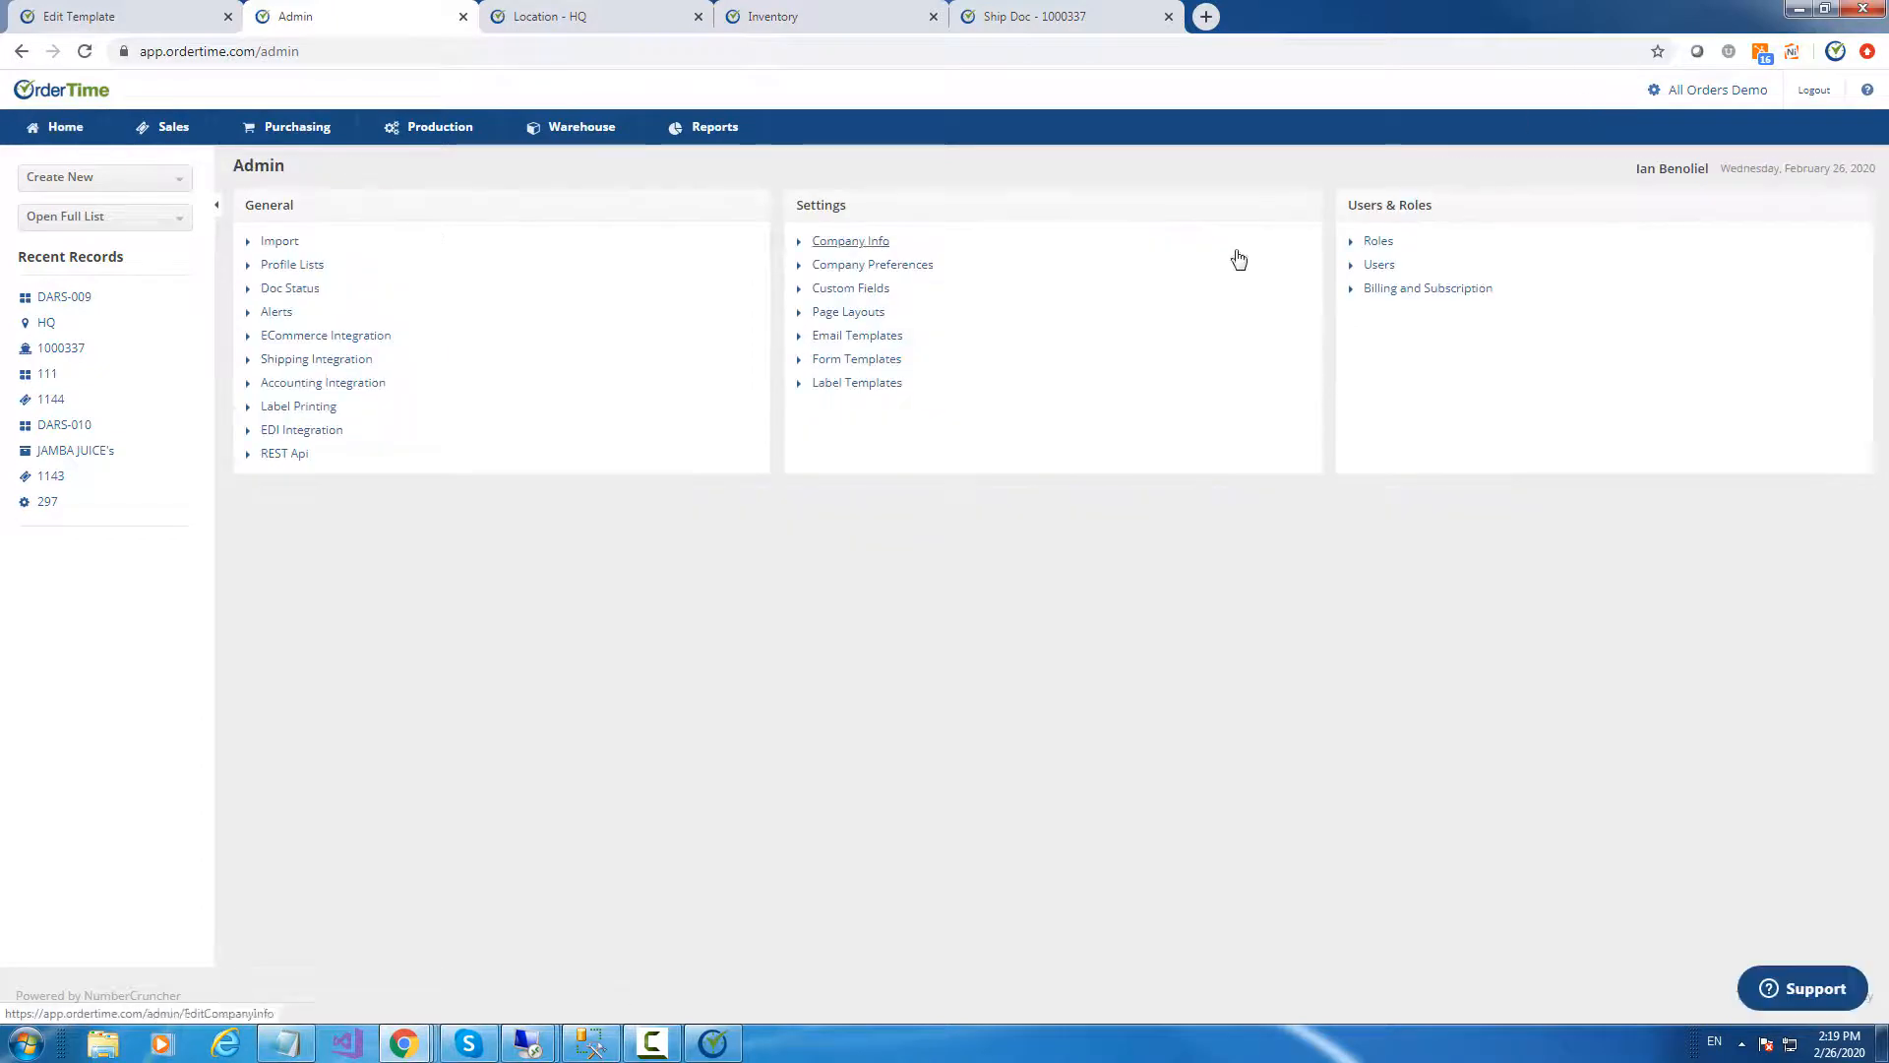
In Admin Custom Fields, set the Label Repeater (ItemCust28) type to Quantity and save
{"action": "left_click", "coordinate": [868, 318]}
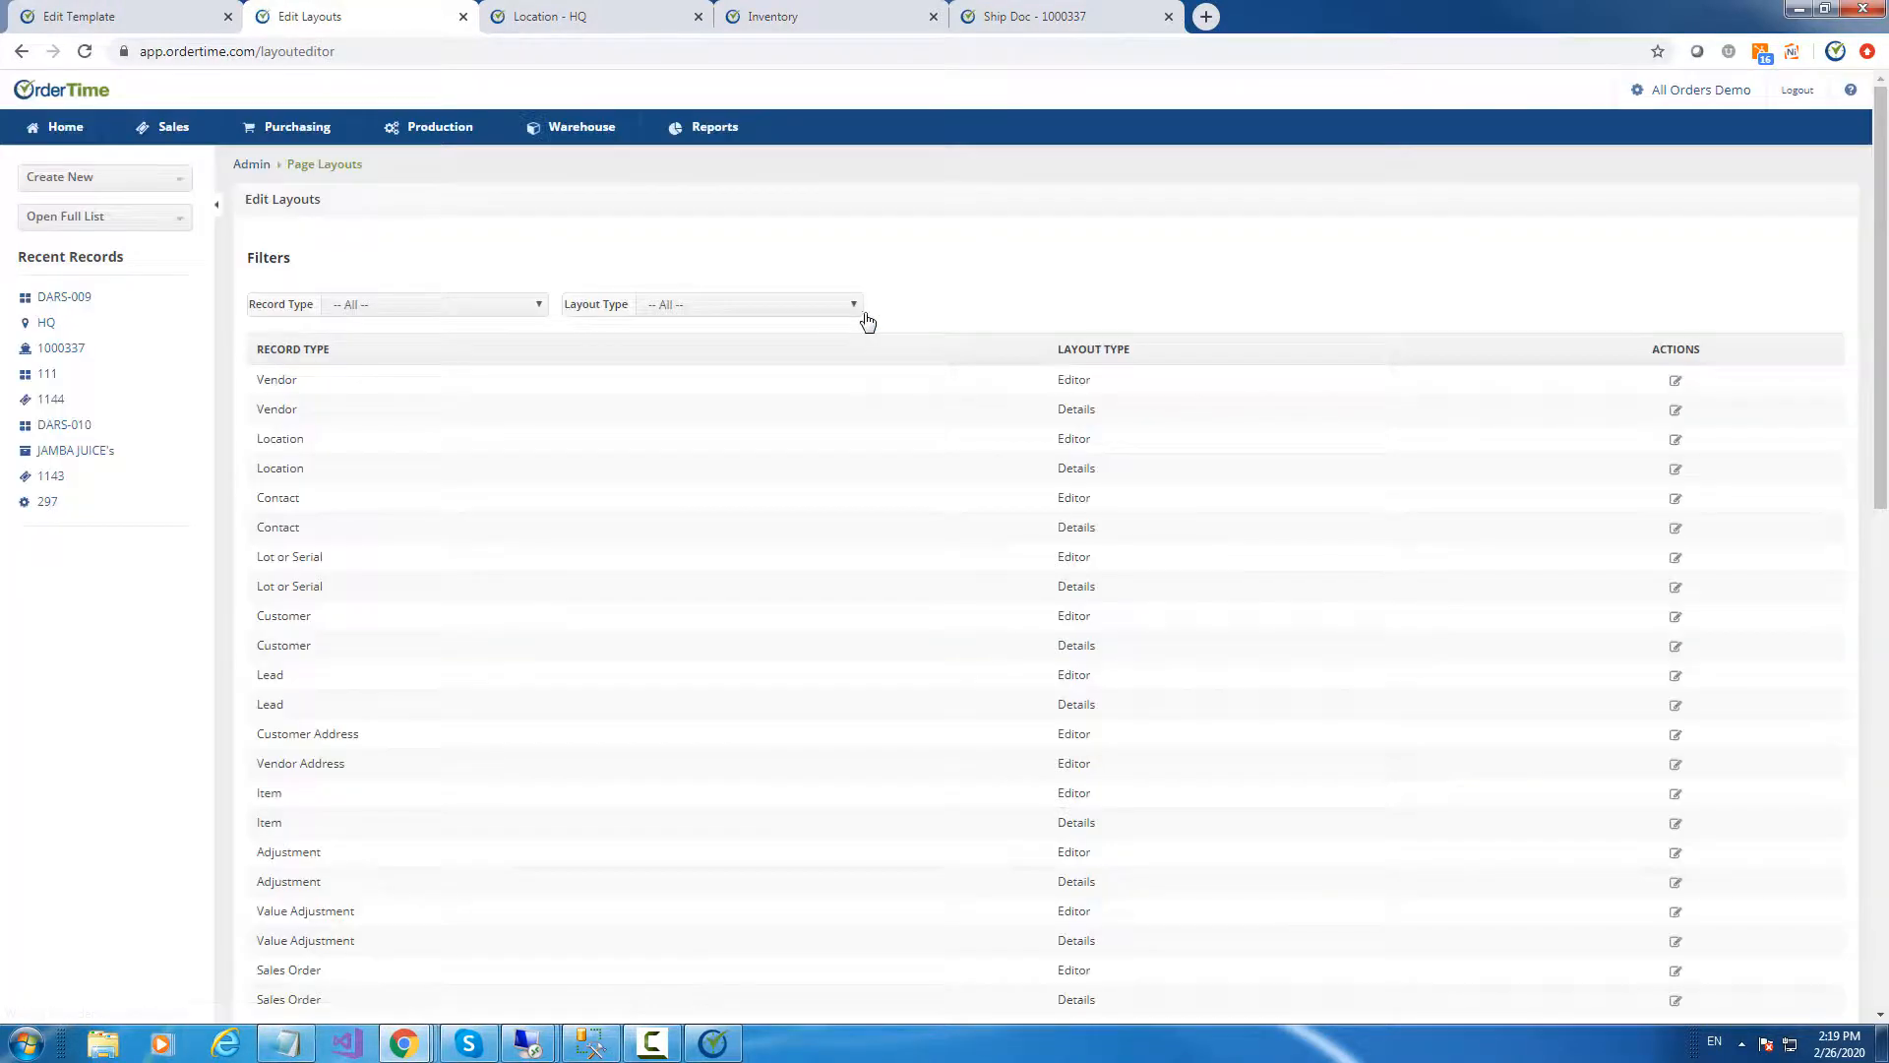
{"action": "left_click", "coordinate": [1641, 92]}
{"action": "left_click", "coordinate": [864, 295]}
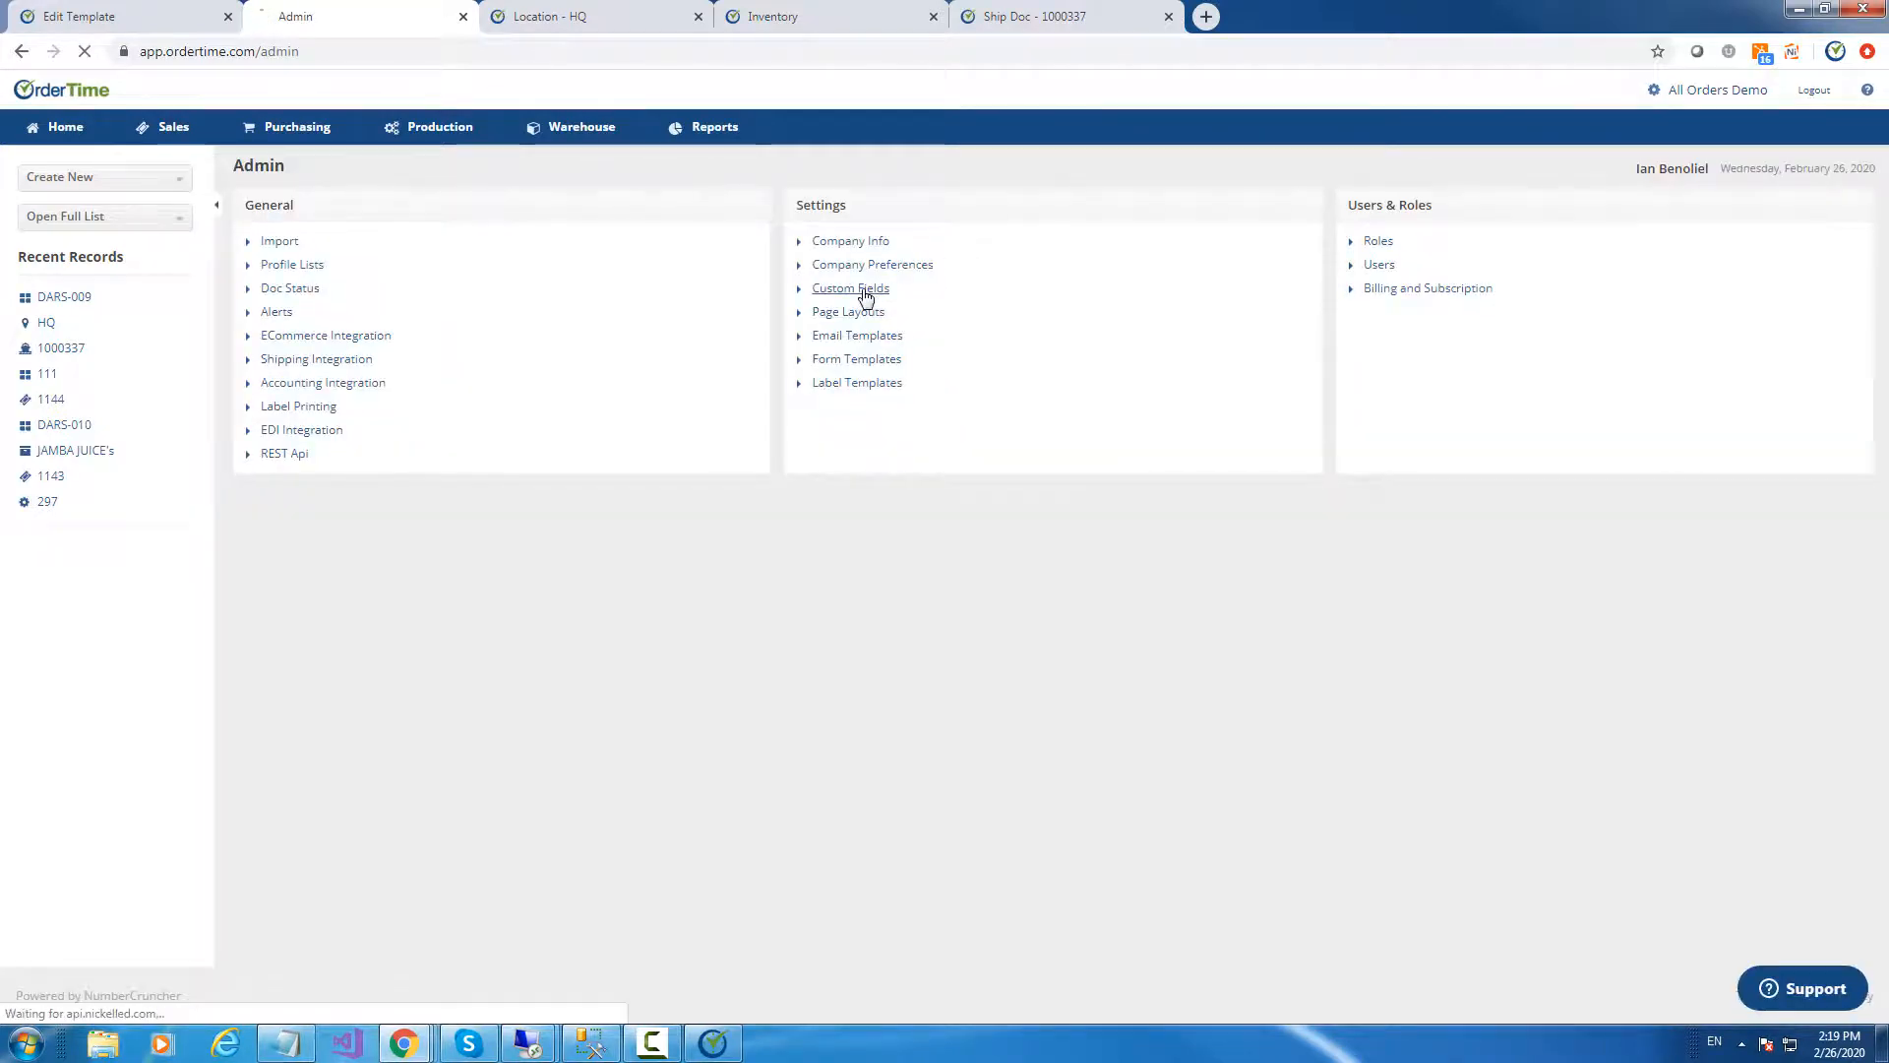
{"action": "scroll", "coordinate": [1286, 675], "scroll_direction": "down", "scroll_amount": 2}
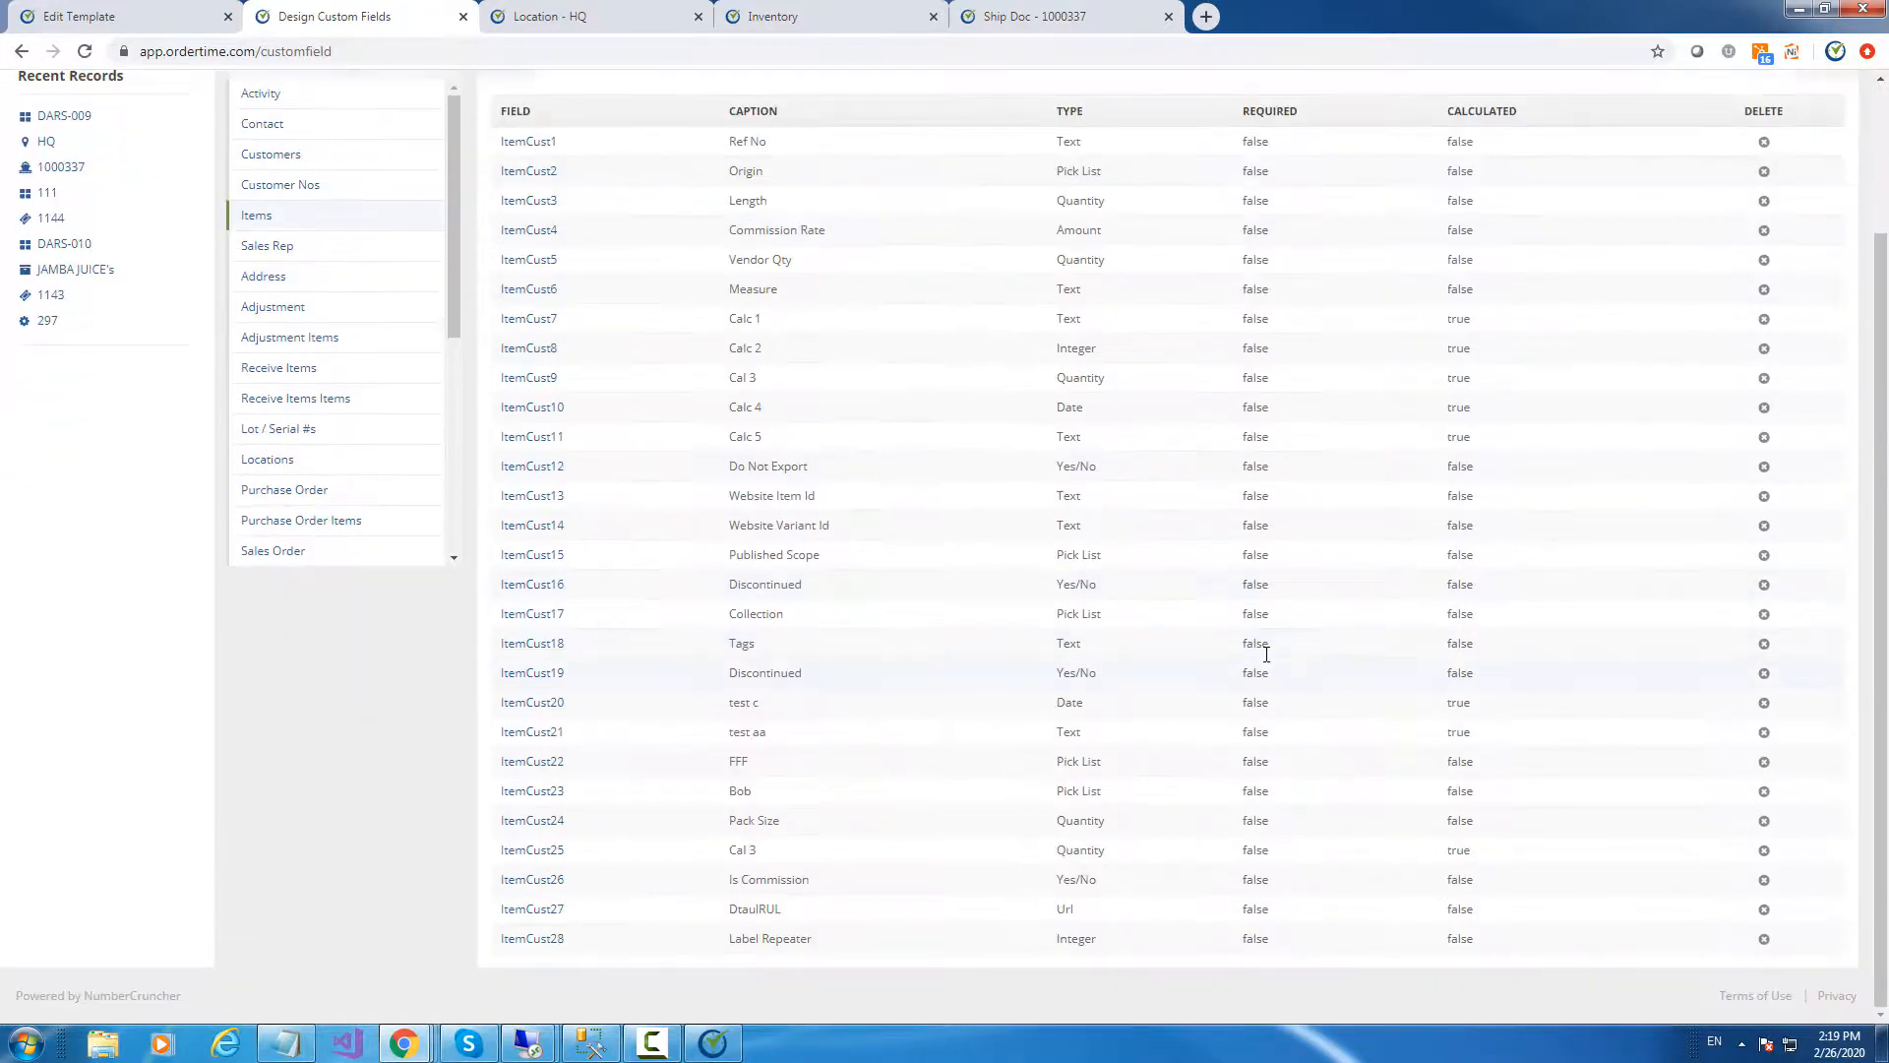
{"action": "left_click", "coordinate": [537, 939]}
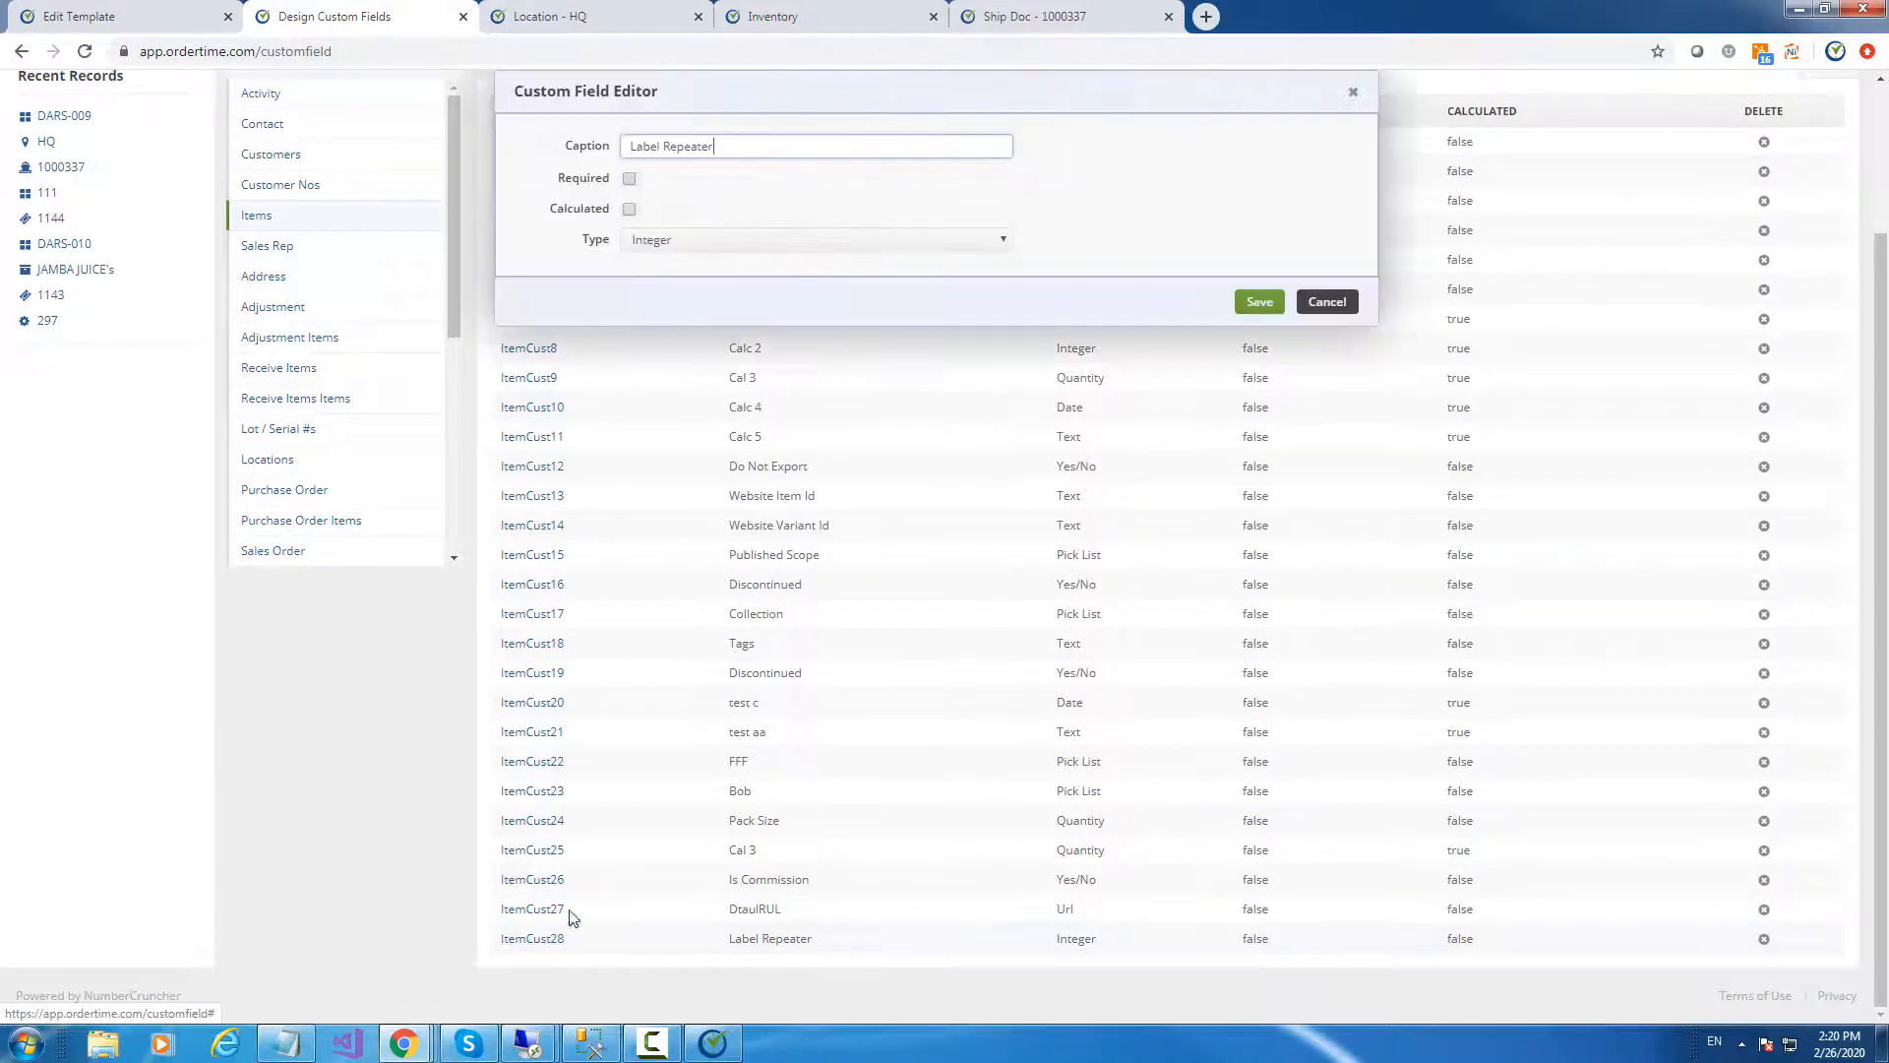
{"action": "left_click", "coordinate": [758, 241]}
{"action": "left_click", "coordinate": [669, 350]}
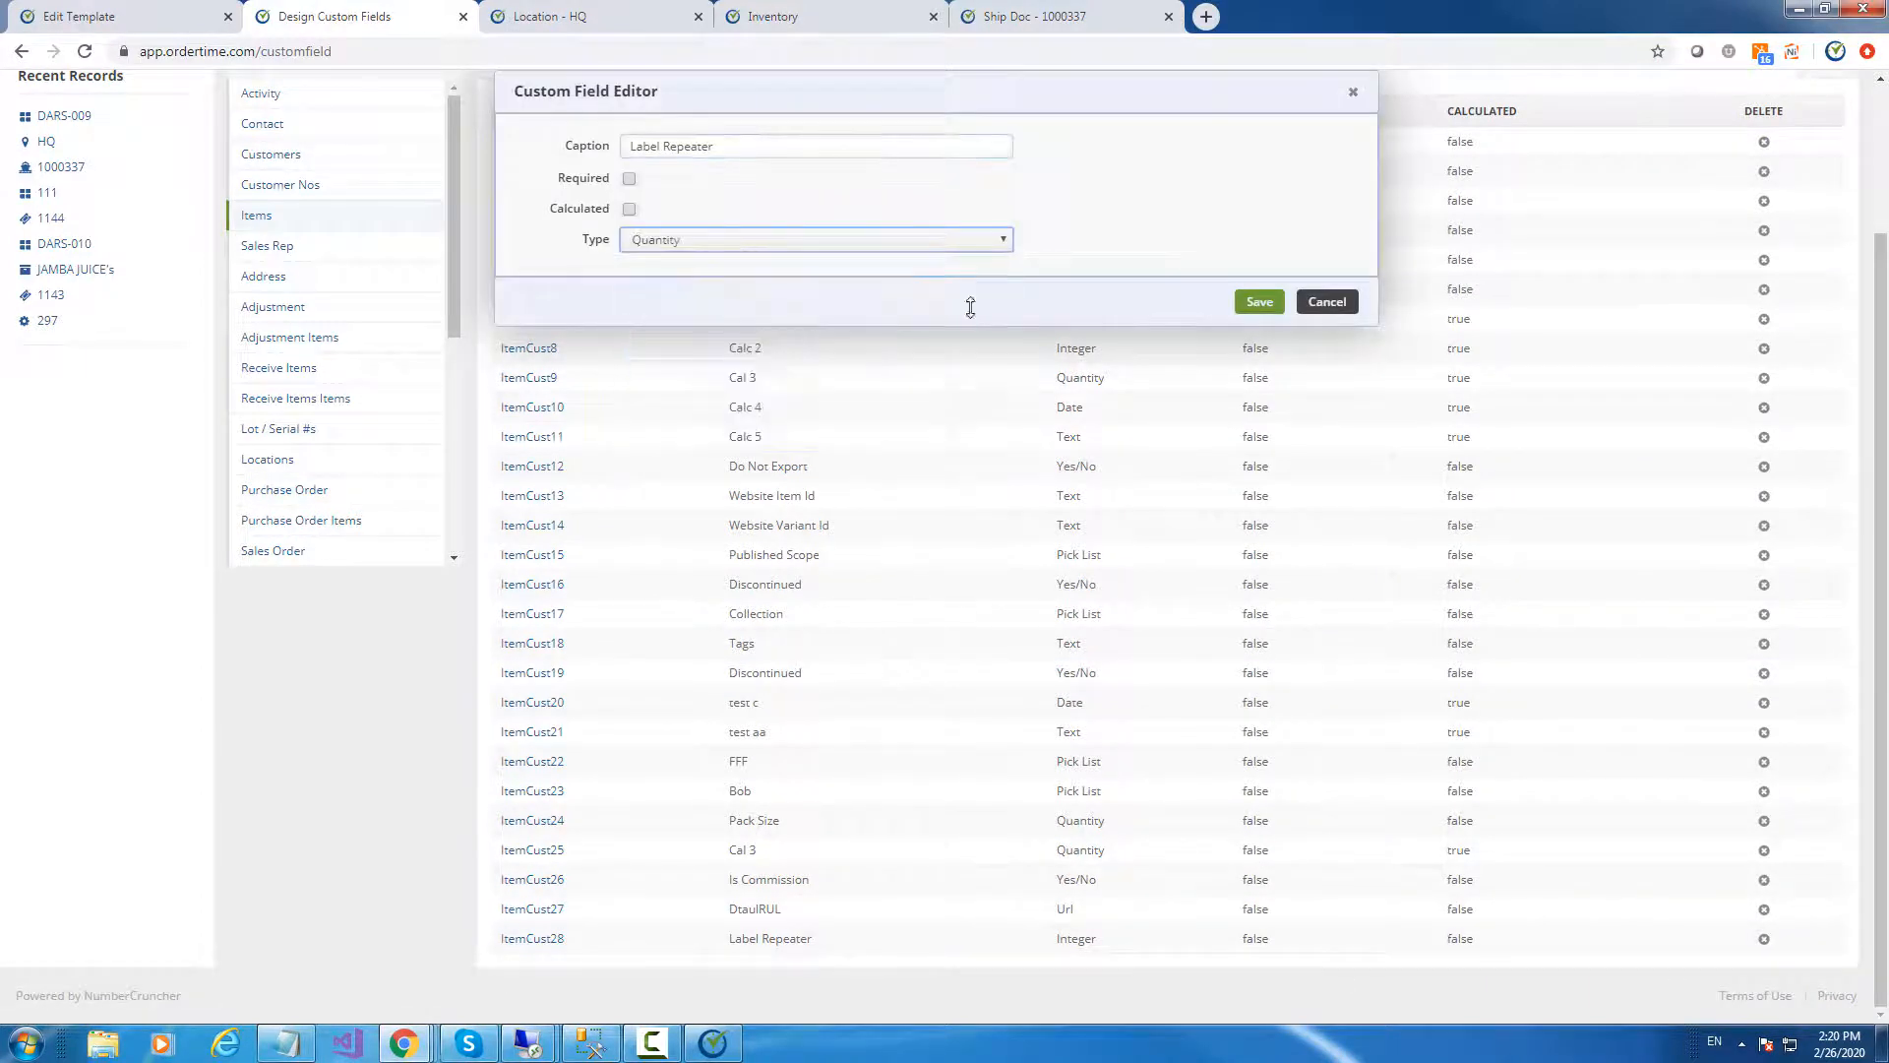
{"action": "left_click", "coordinate": [1266, 305]}
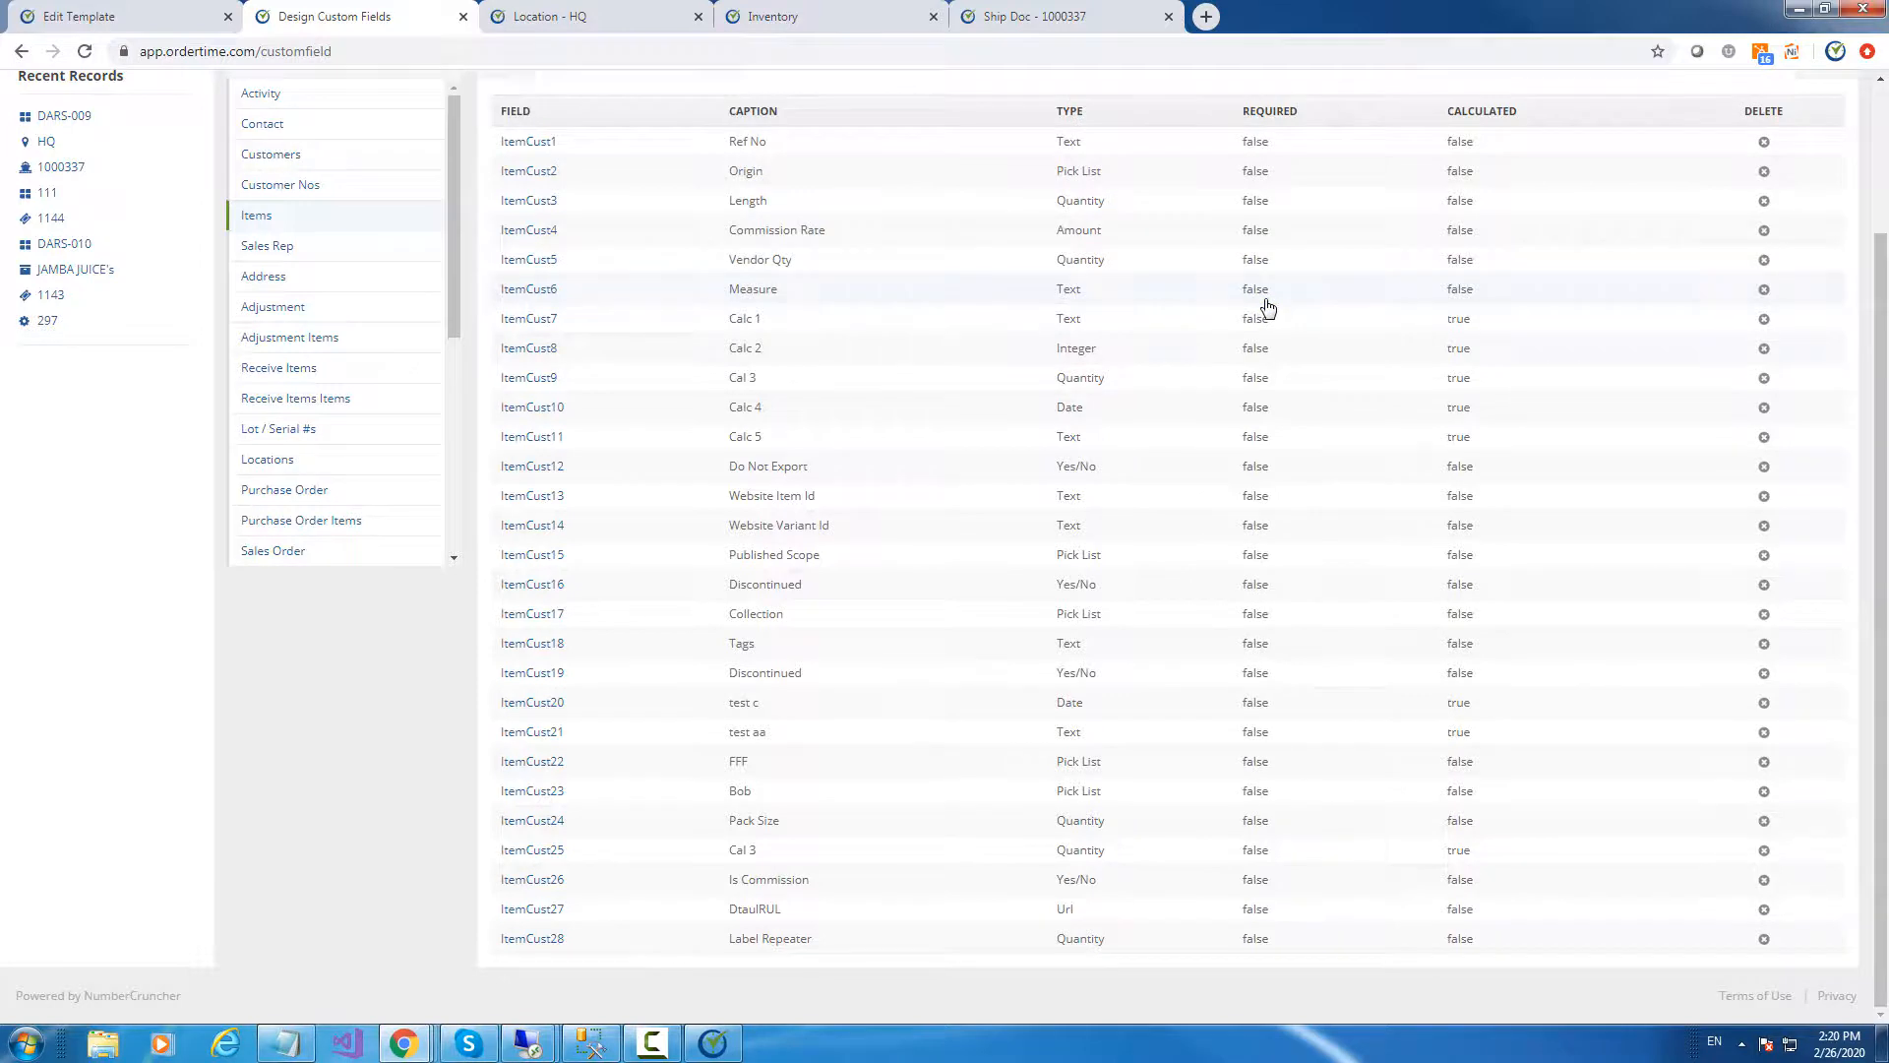
{"action": "scroll", "coordinate": [1010, 443], "scroll_direction": "up", "scroll_amount": 2}
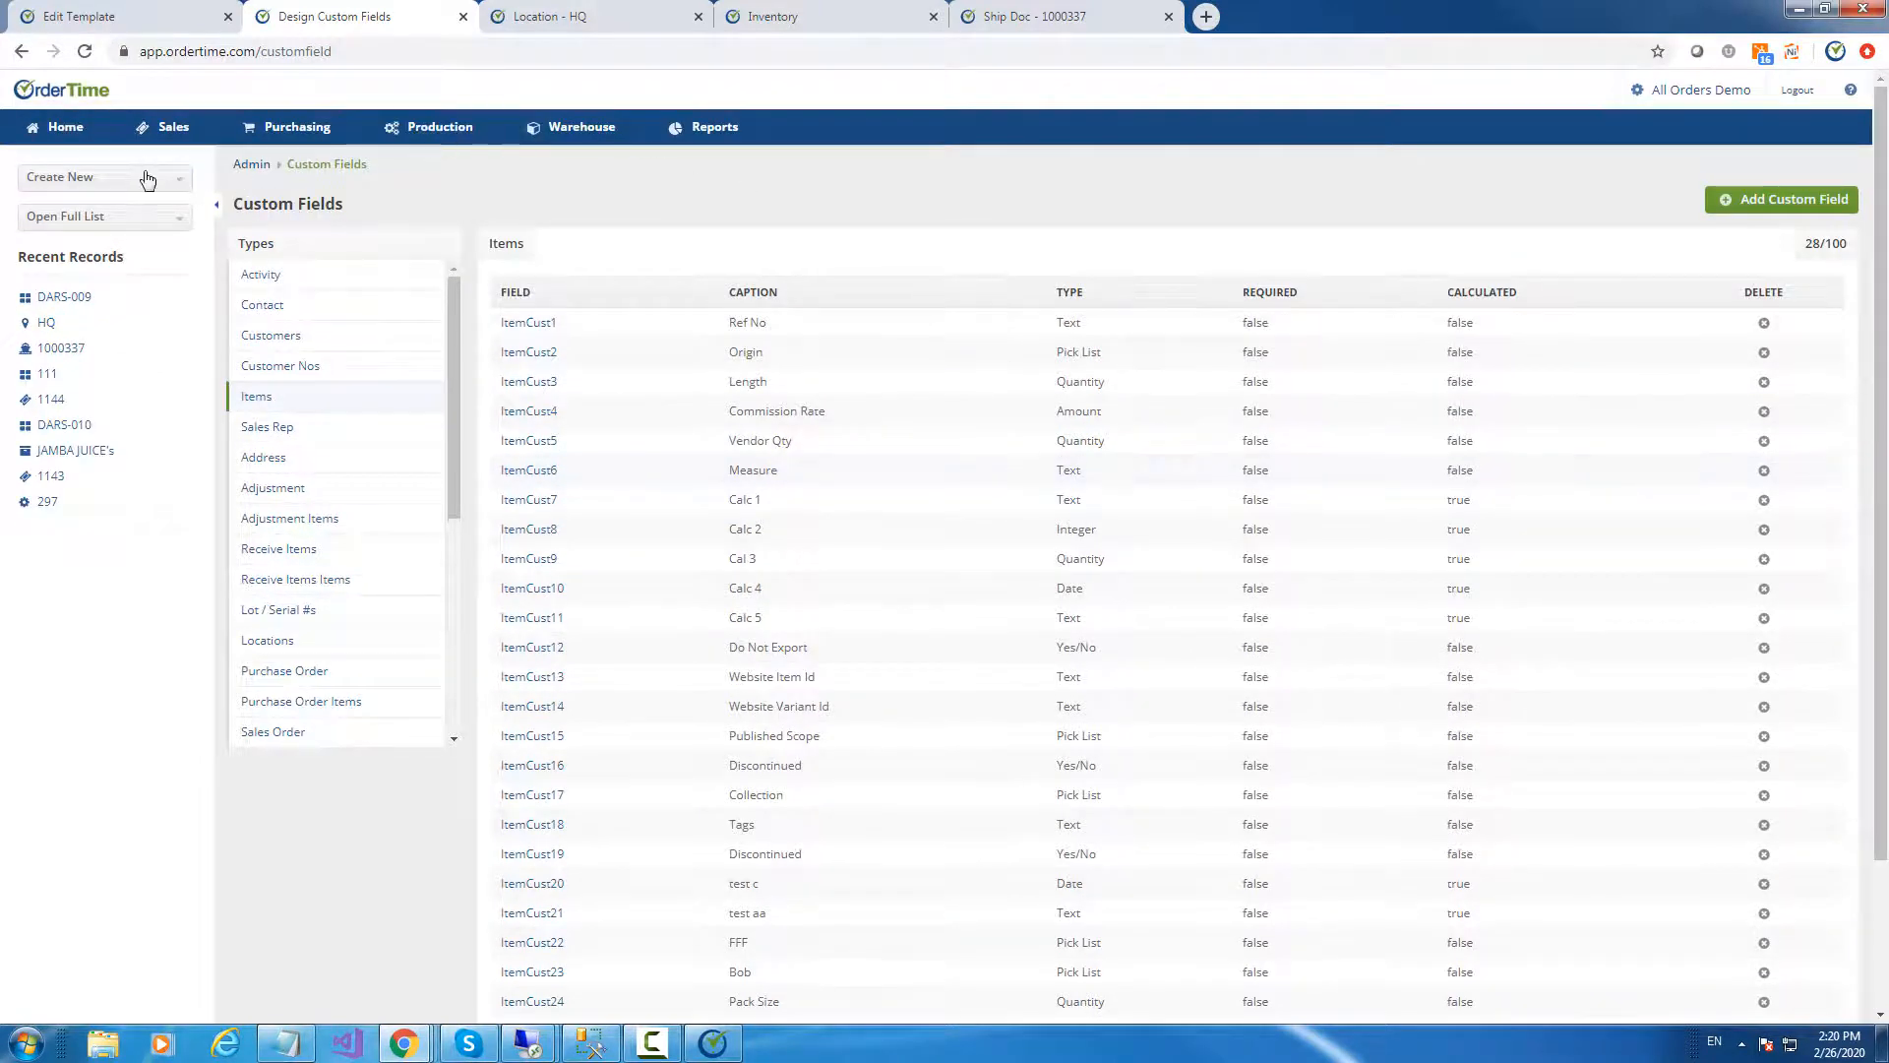
{"action": "left_click", "coordinate": [49, 298]}
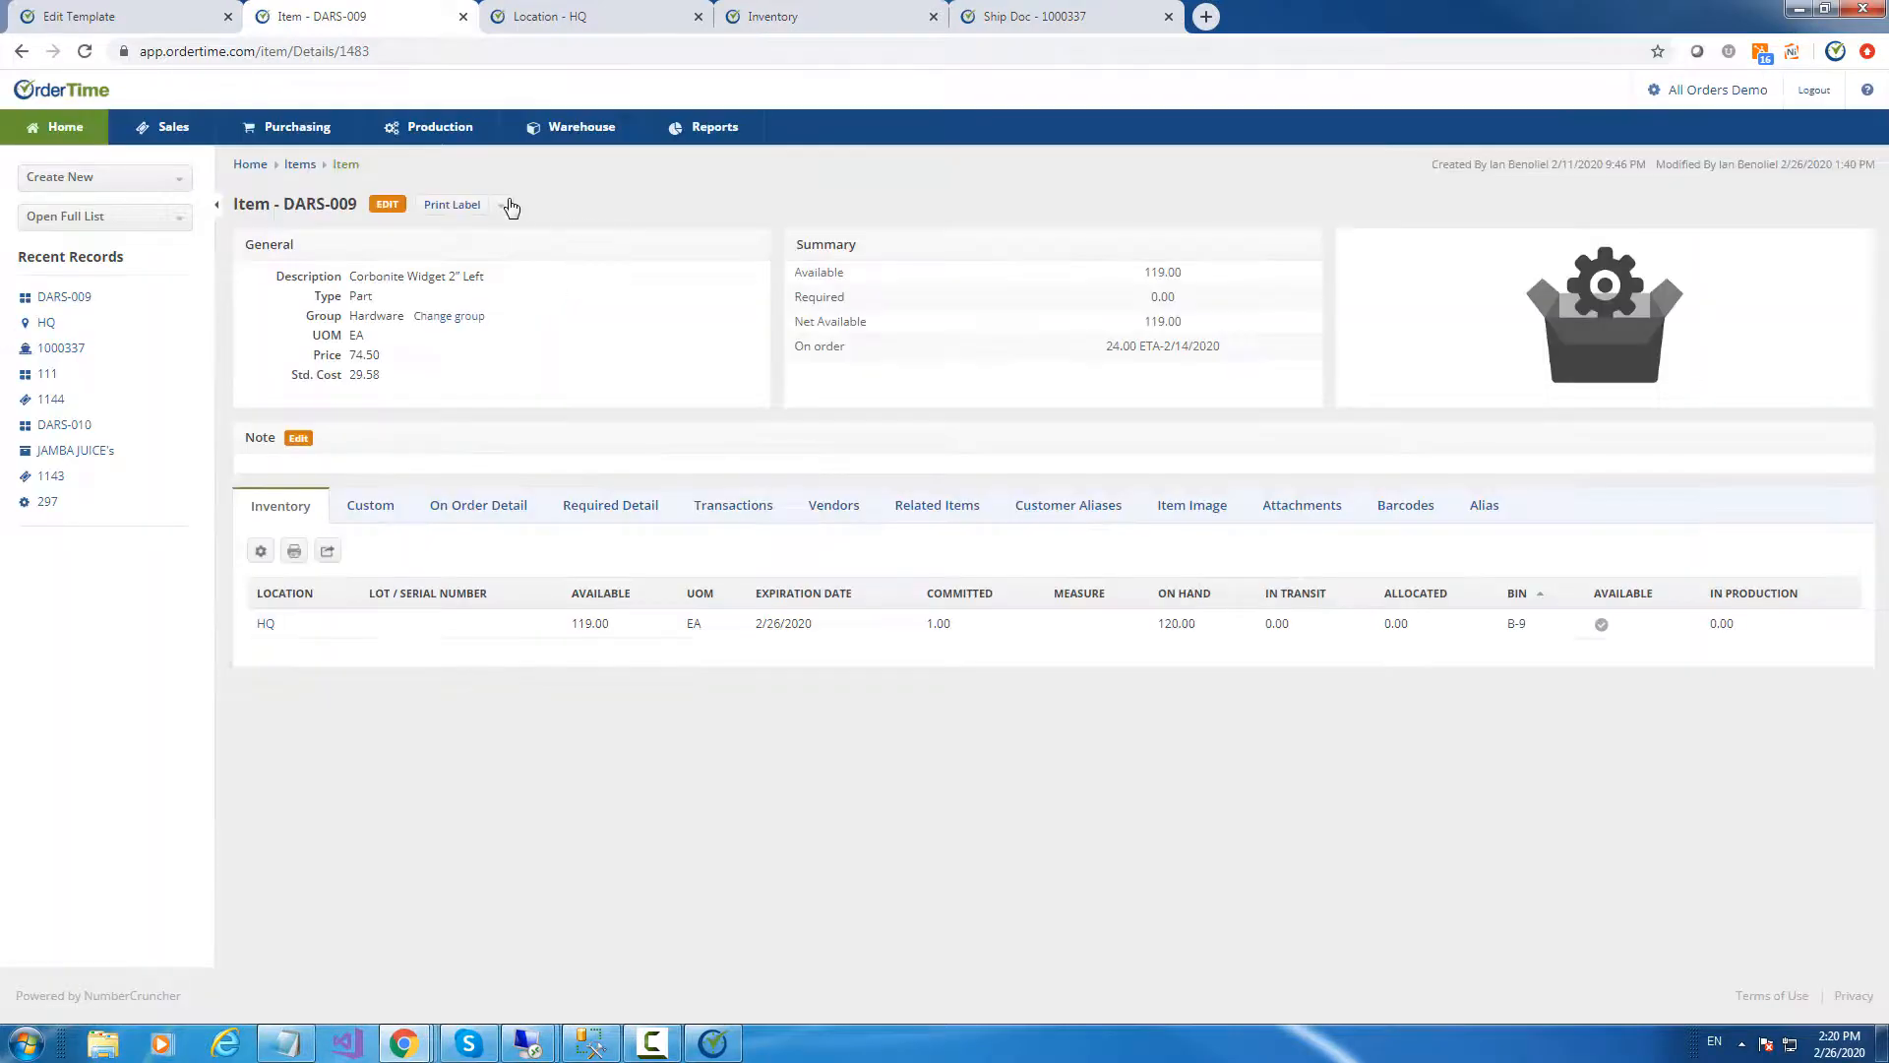
Inspect the Basic label's Repeat Labels base-on choices for DARS-009, then turn repeating back off
{"action": "left_click", "coordinate": [505, 204]}
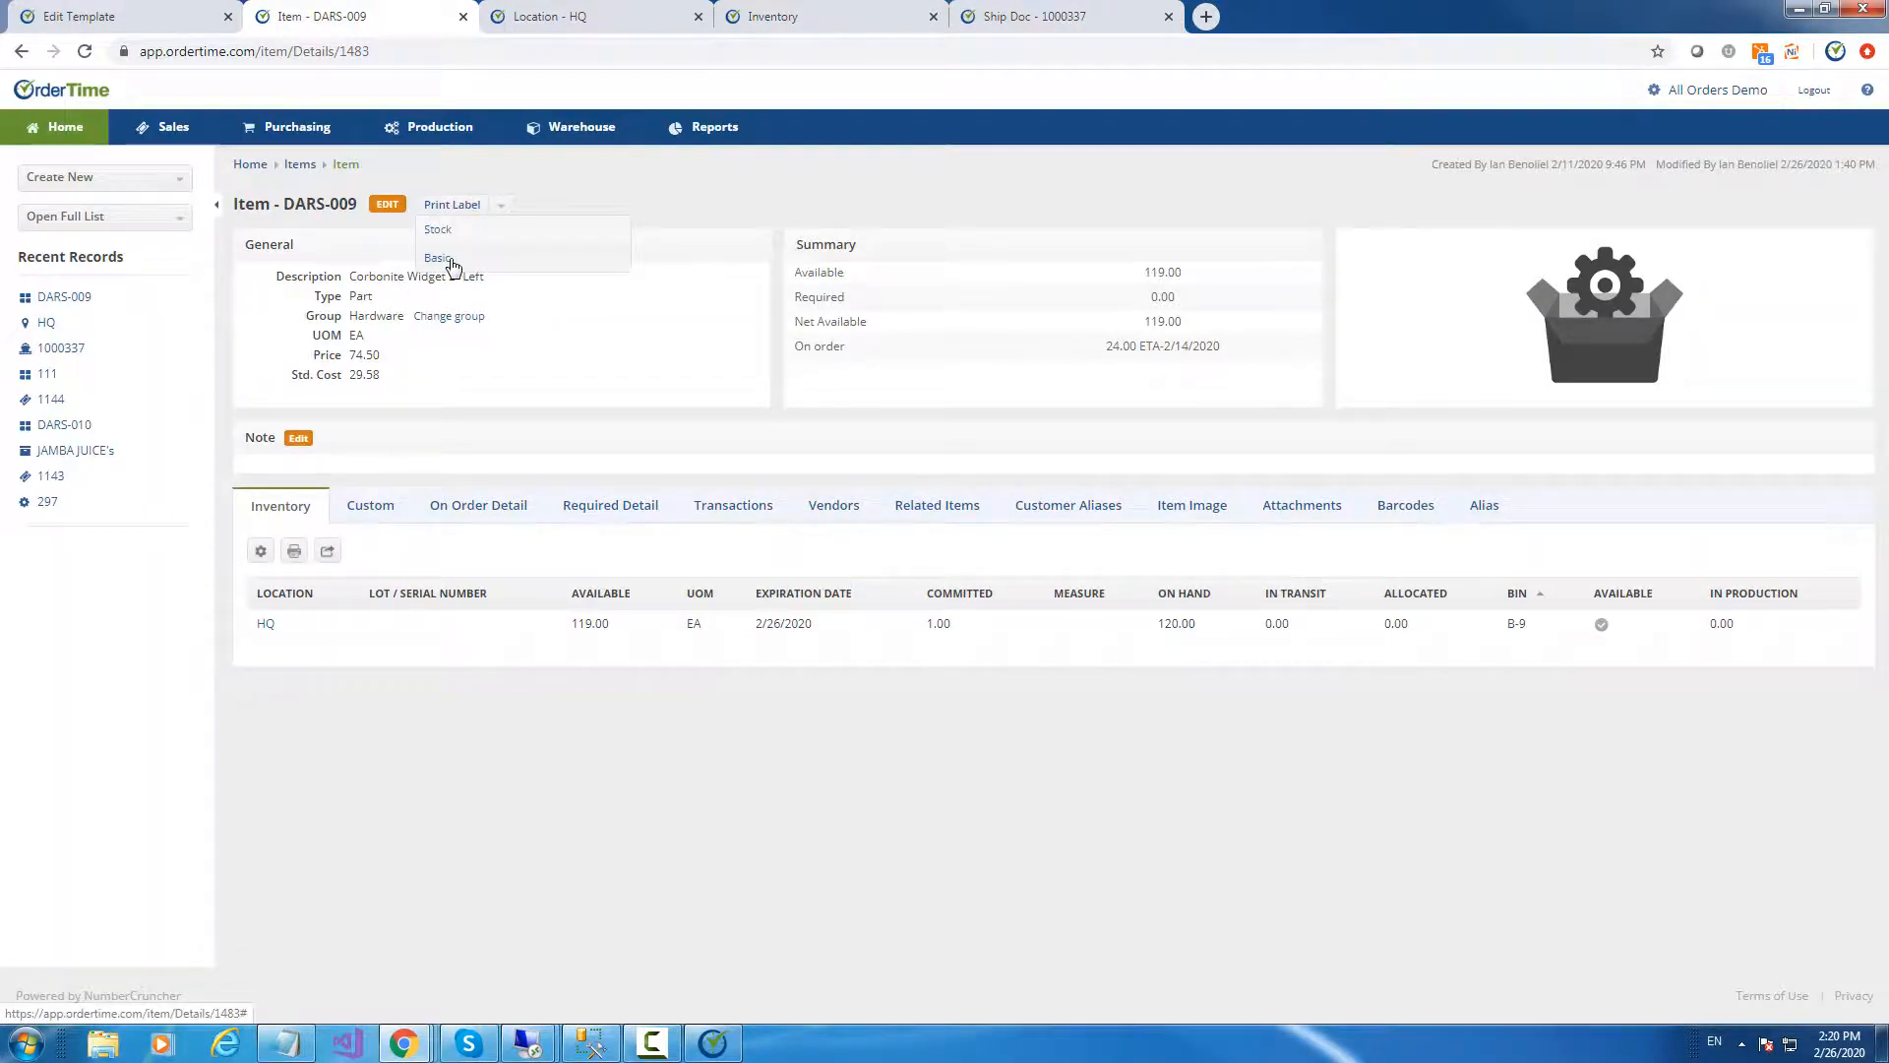
{"action": "left_click", "coordinate": [439, 258]}
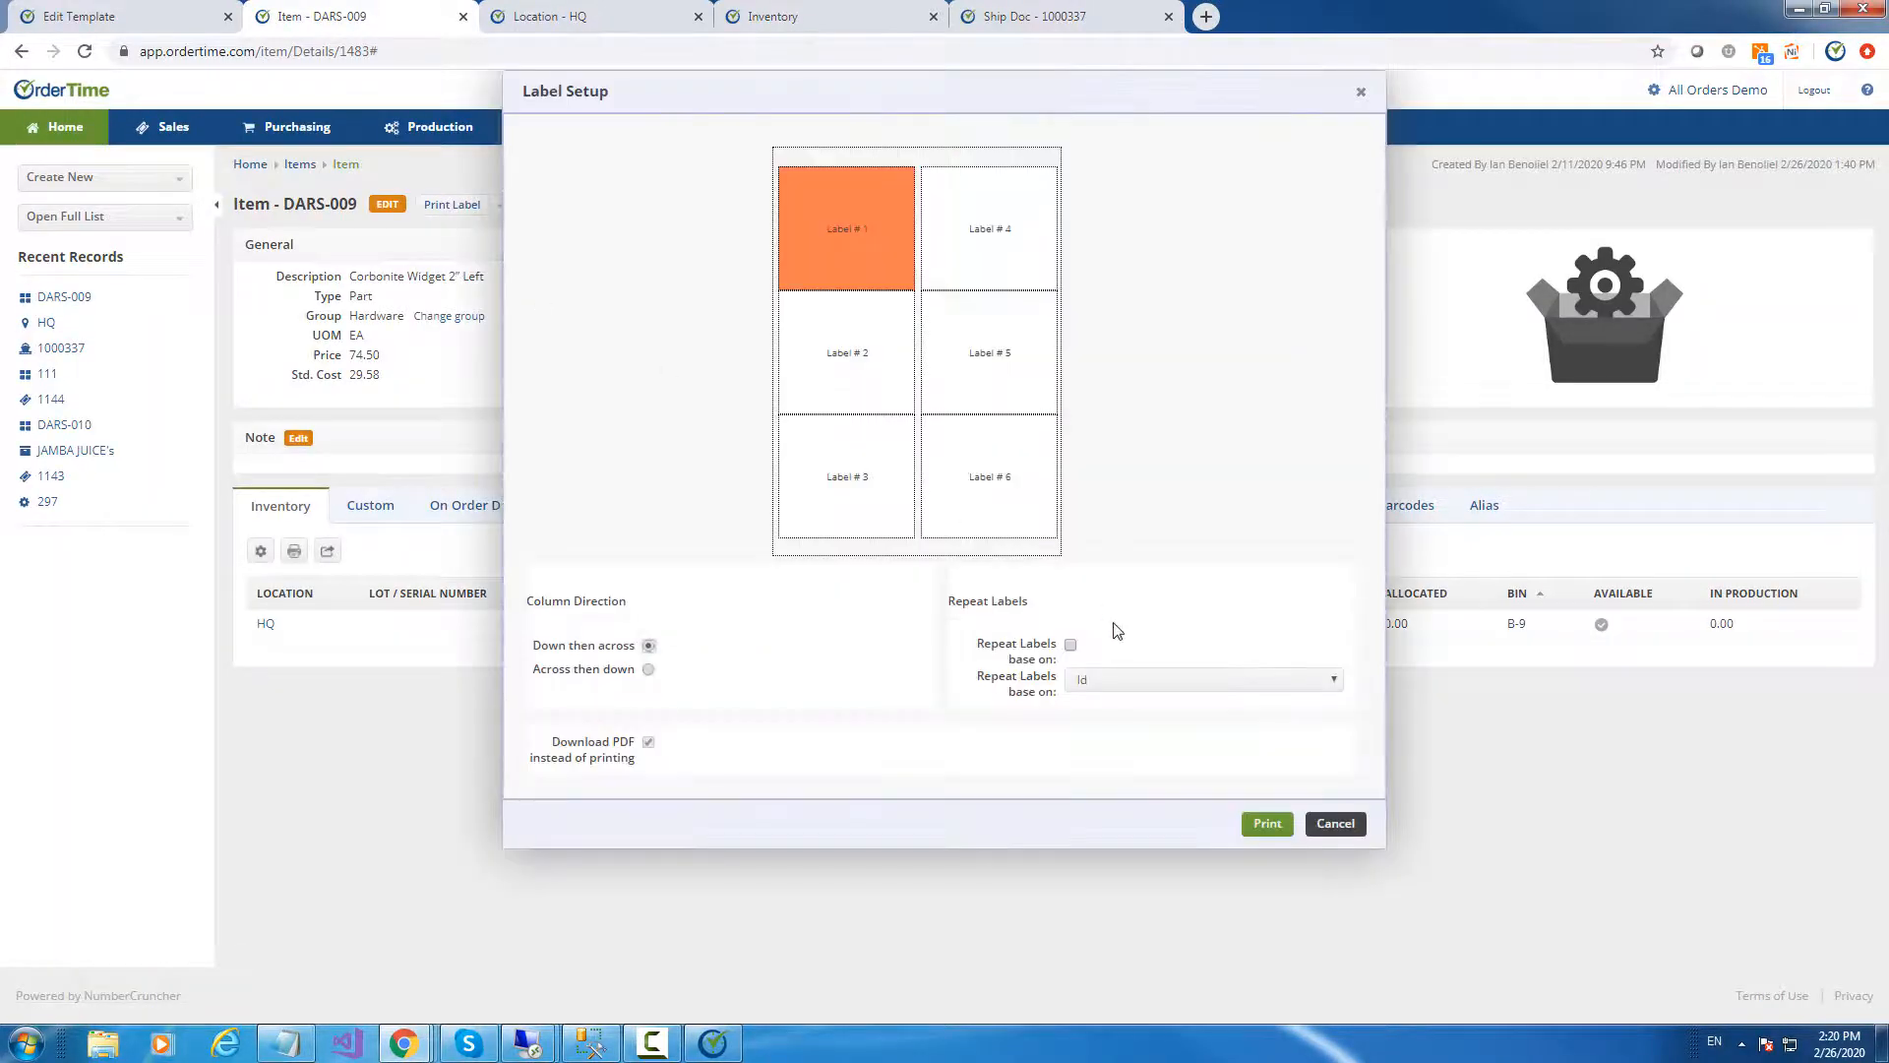
{"action": "left_click", "coordinate": [1070, 645]}
{"action": "left_click", "coordinate": [1109, 678]}
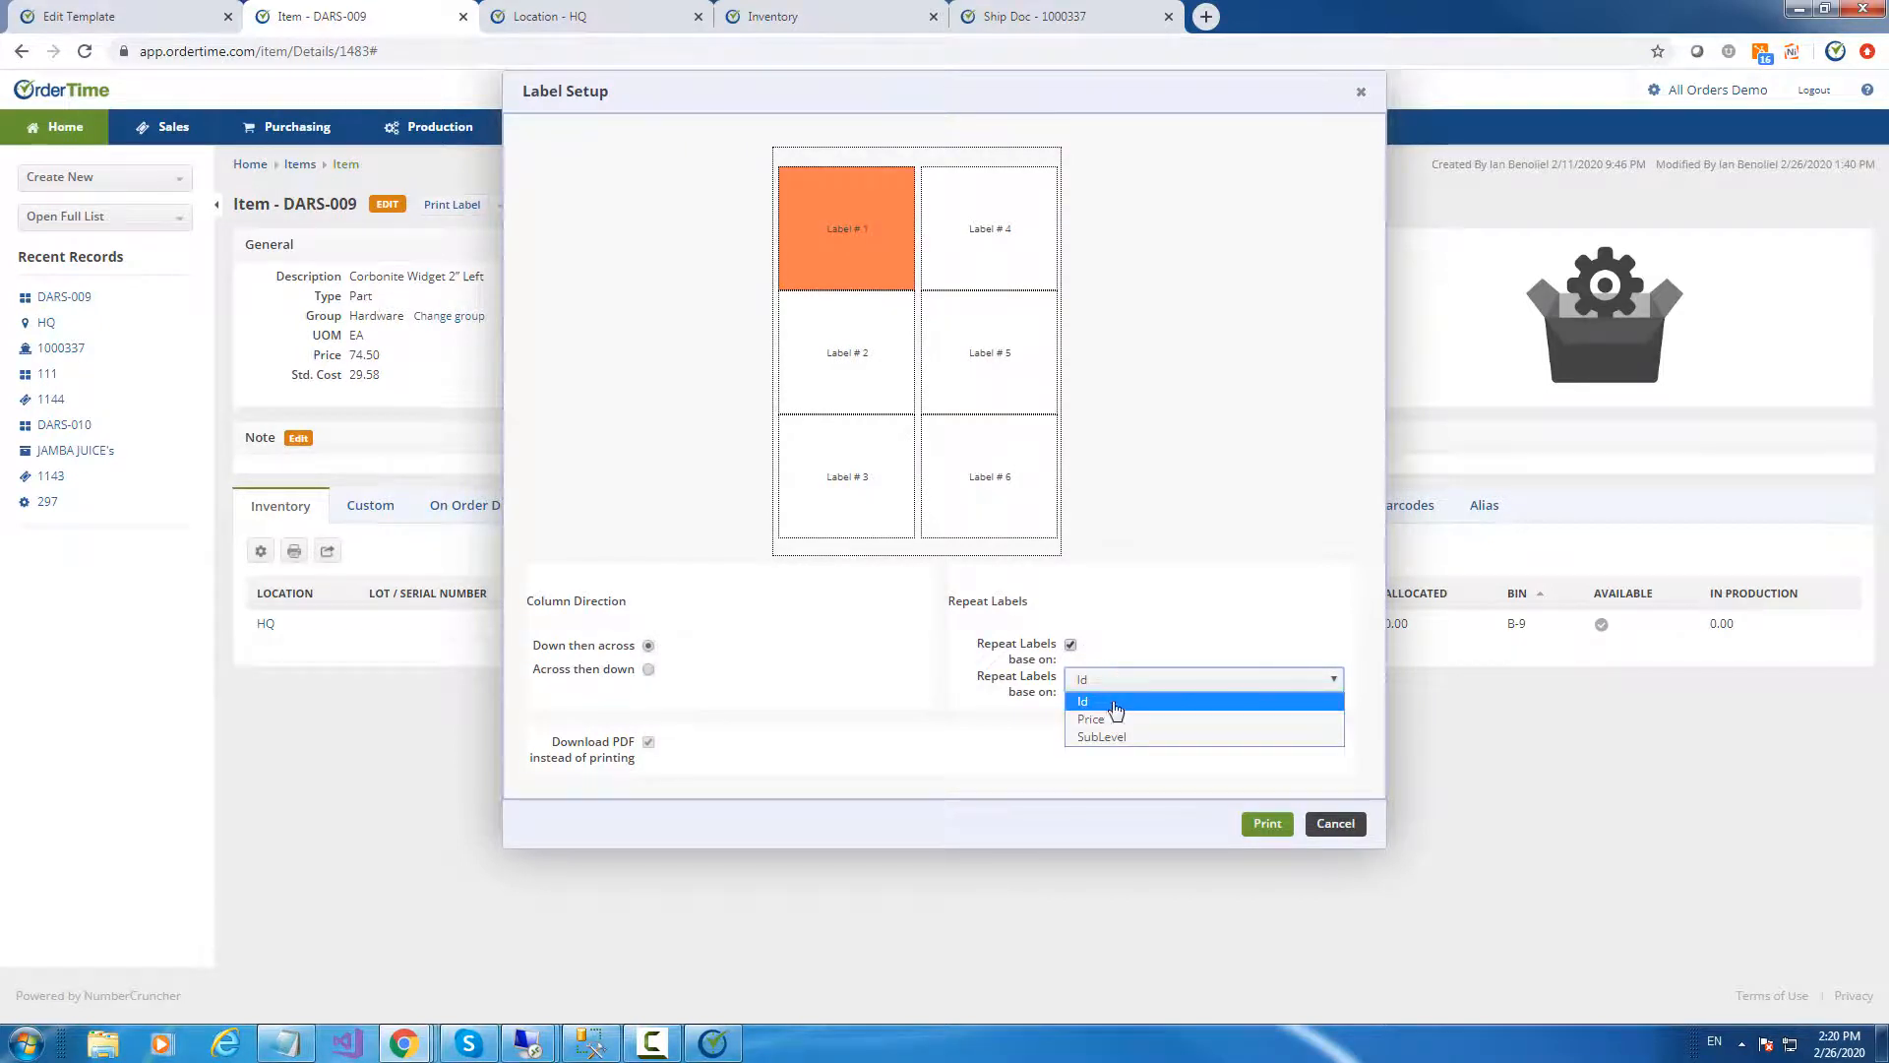
{"action": "left_click", "coordinate": [1071, 644]}
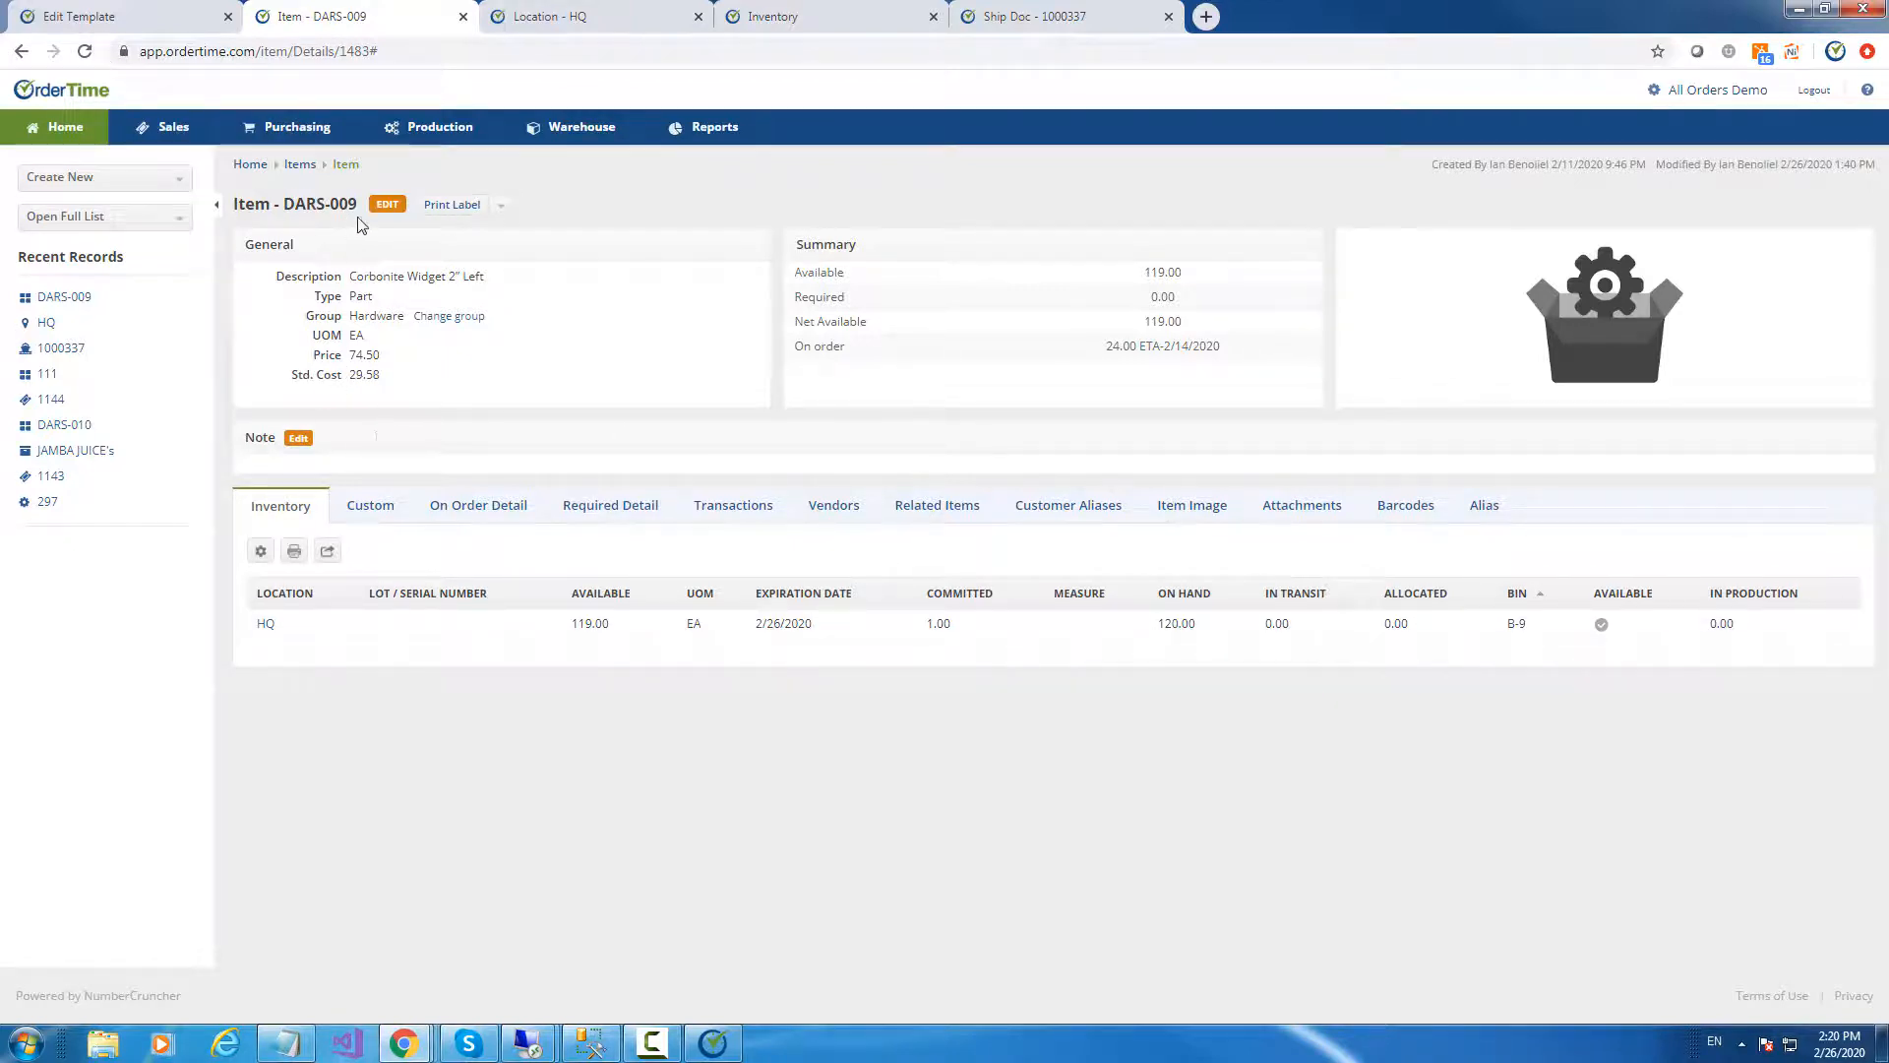
{"action": "left_click", "coordinate": [387, 205]}
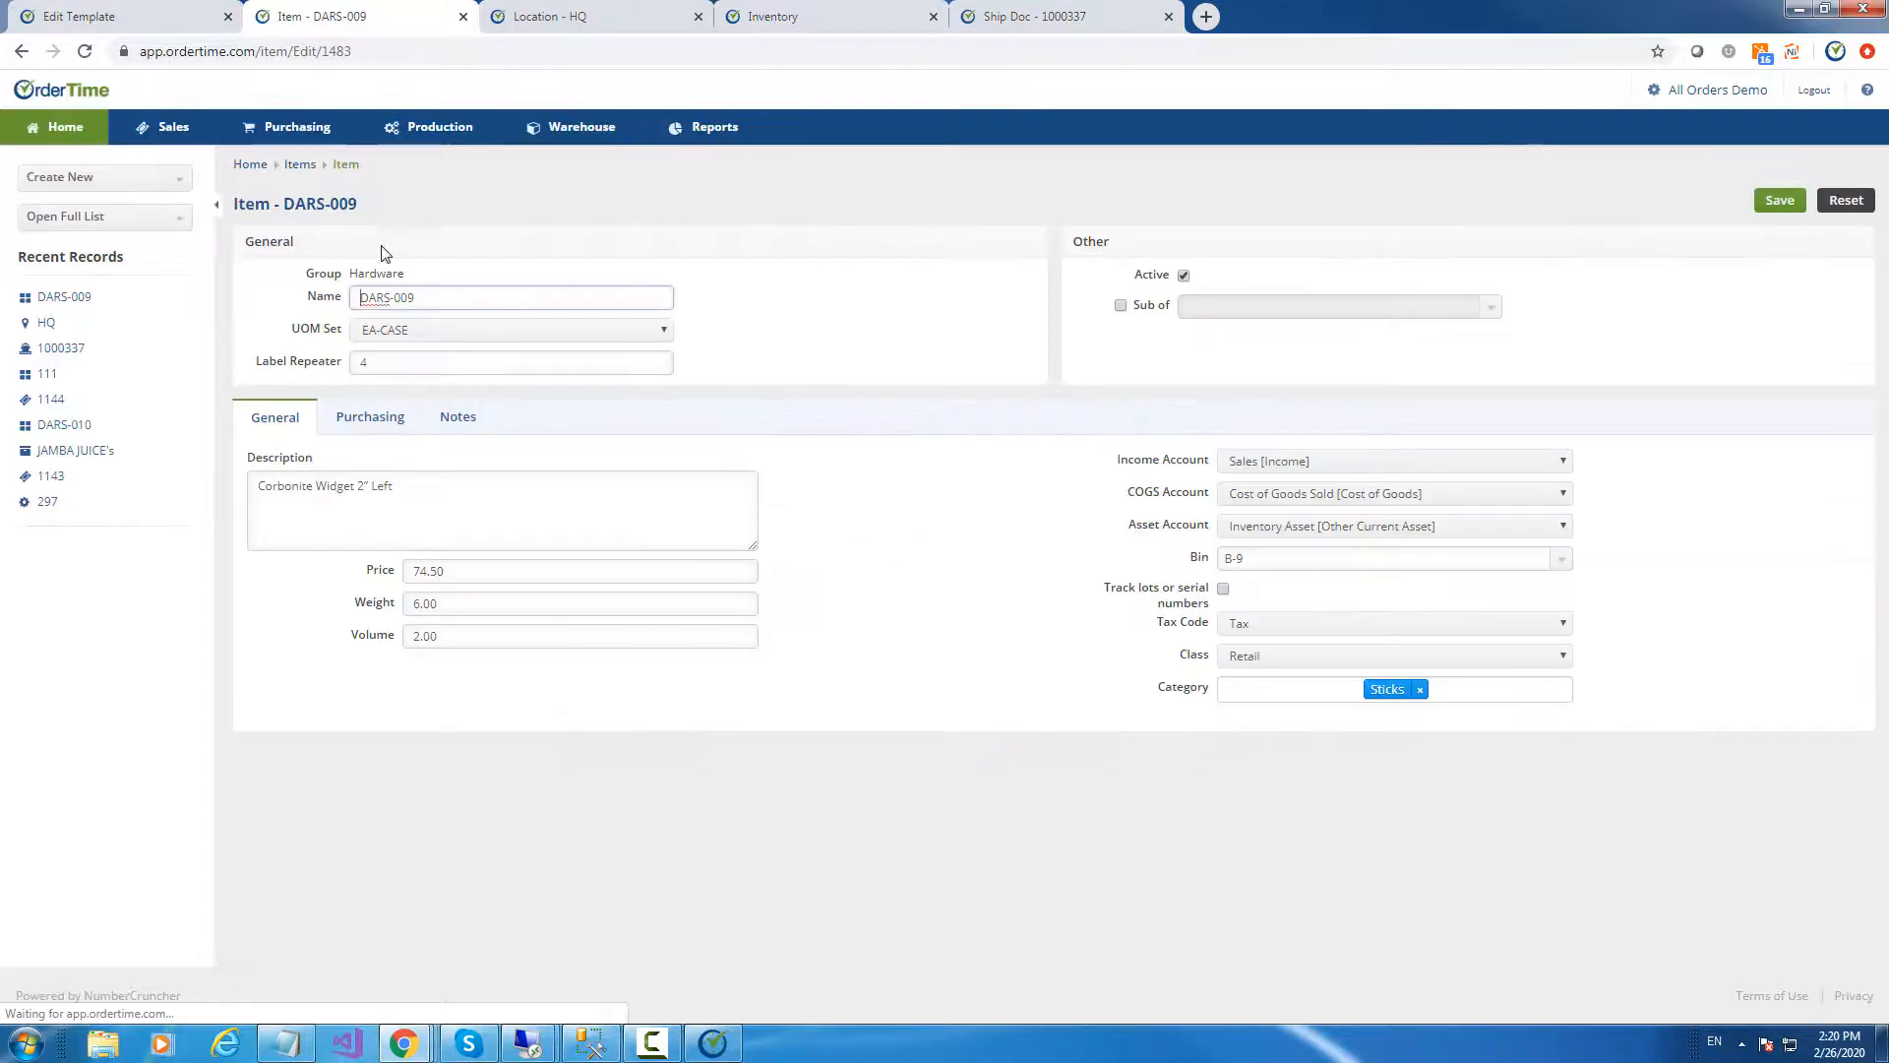
{"action": "double_click", "coordinate": [360, 362]}
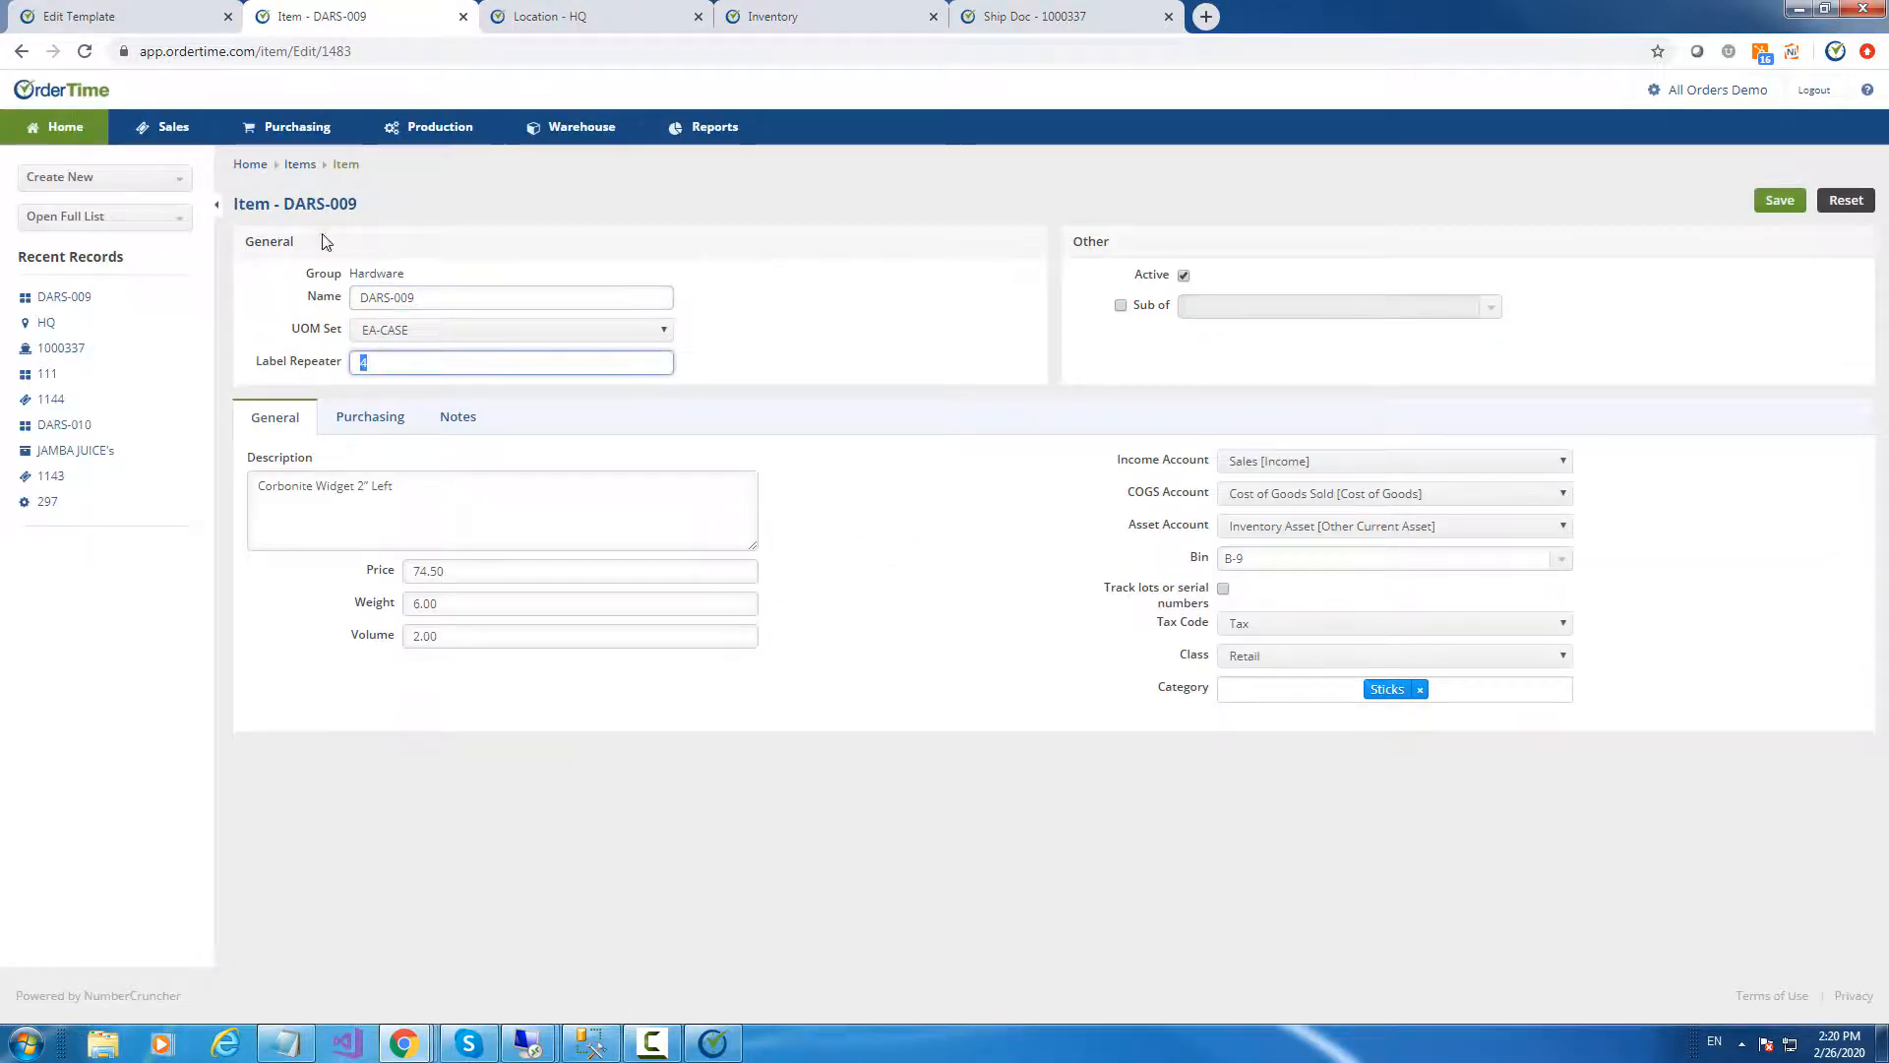
{"action": "left_click", "coordinate": [316, 205]}
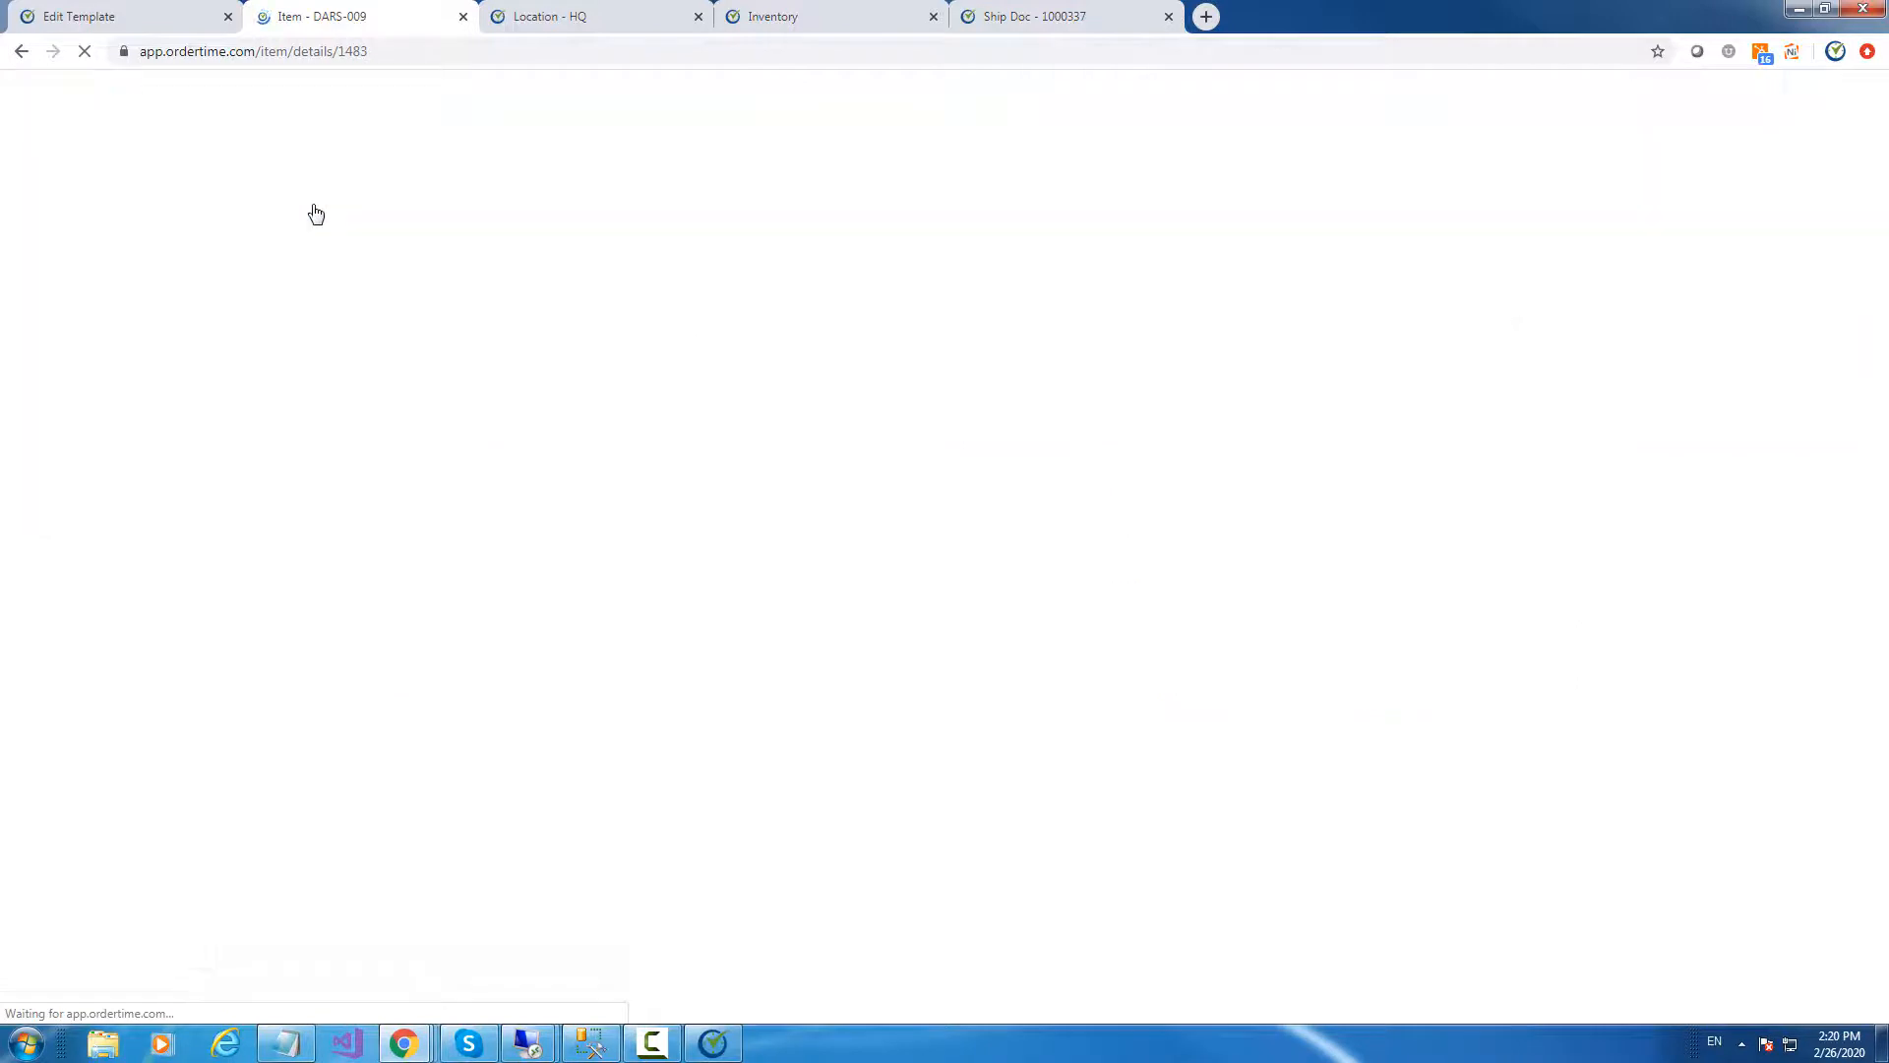
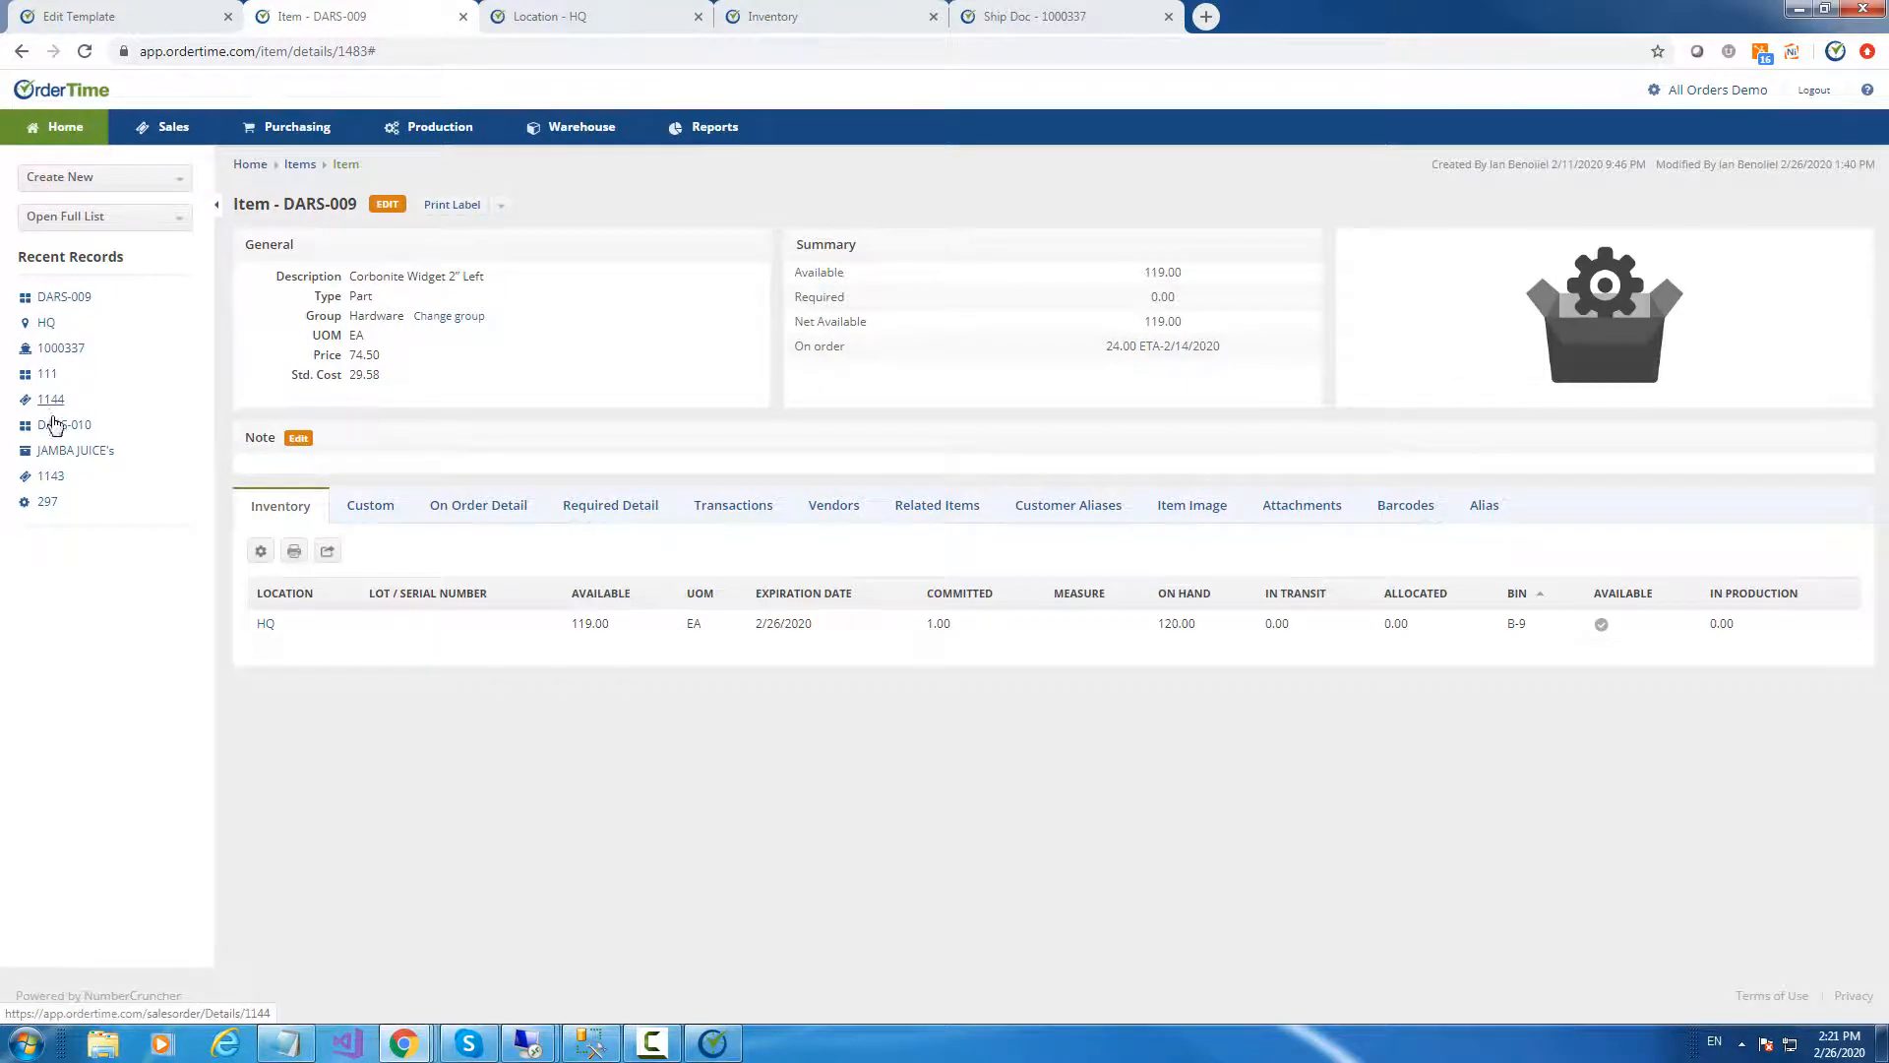
Open ship doc 1000337 and preview the Label Setup's repeat-by-Quantity option without printing
{"action": "left_click", "coordinate": [43, 350]}
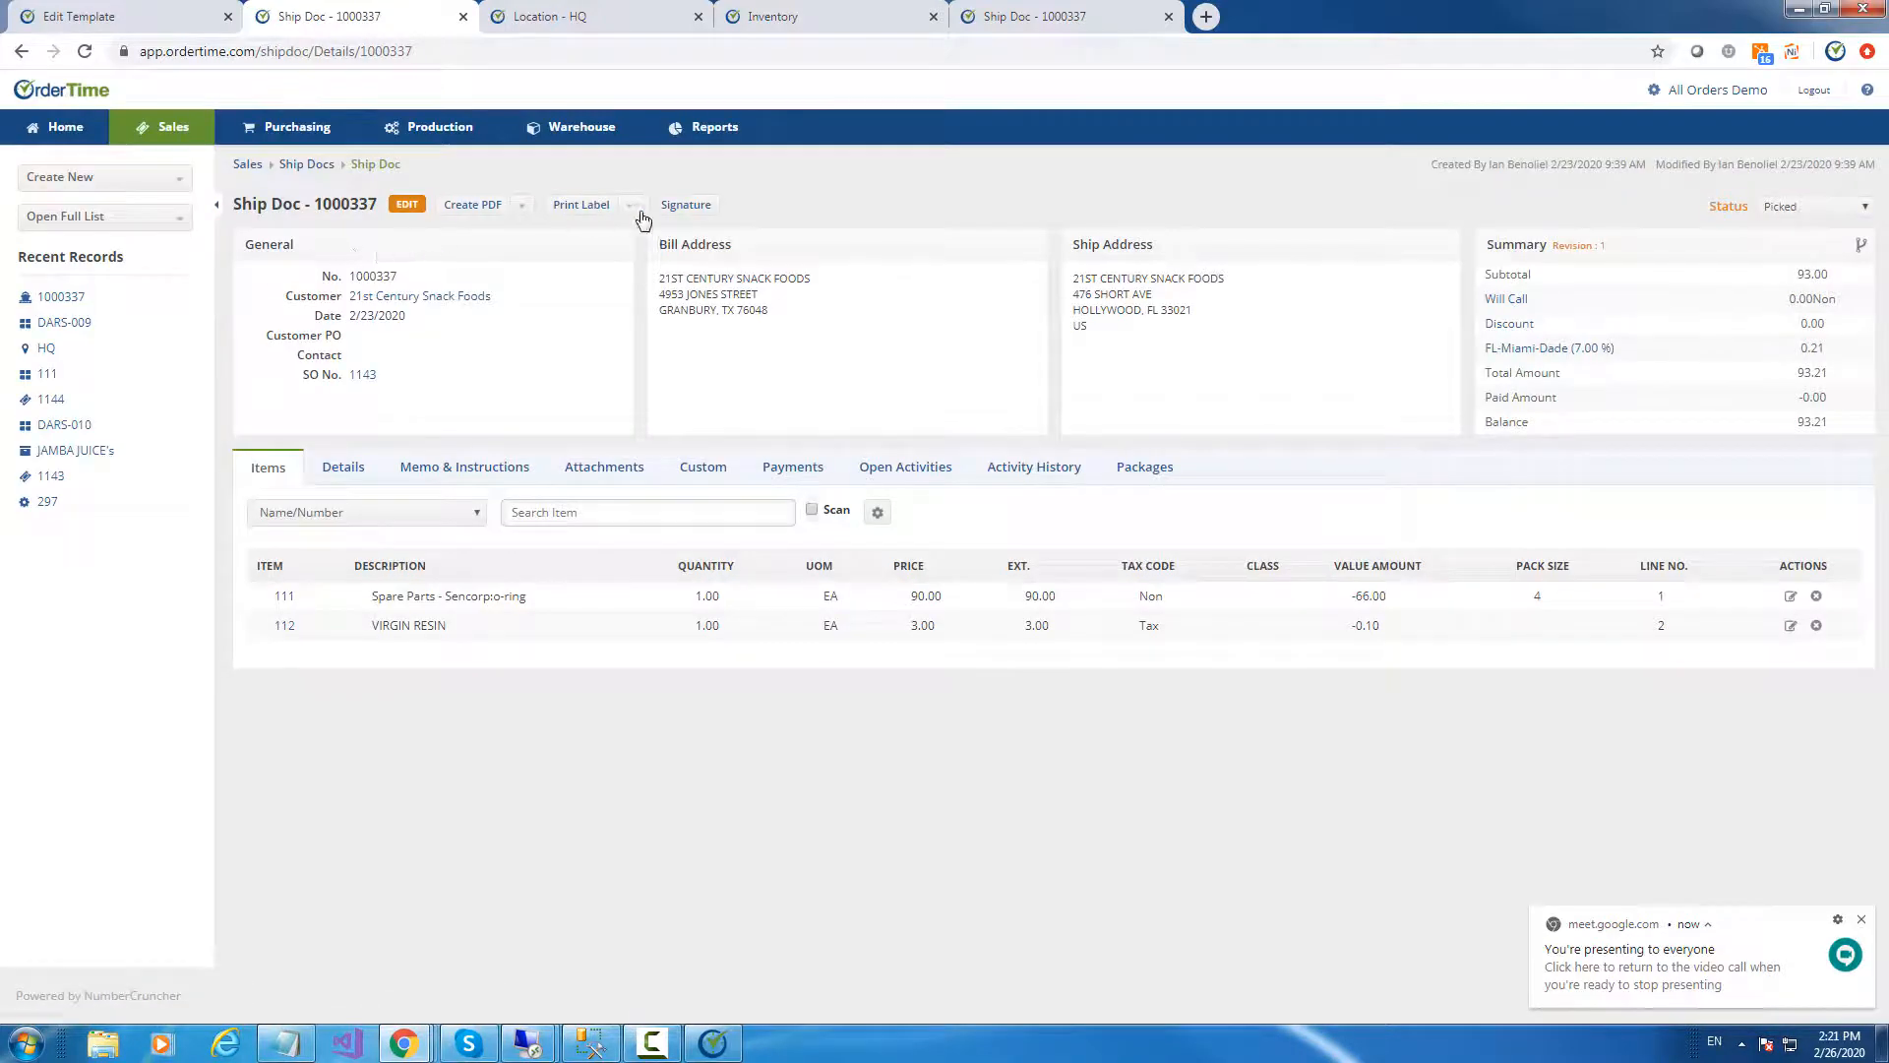
{"action": "left_click", "coordinate": [639, 211]}
{"action": "left_click", "coordinate": [587, 236]}
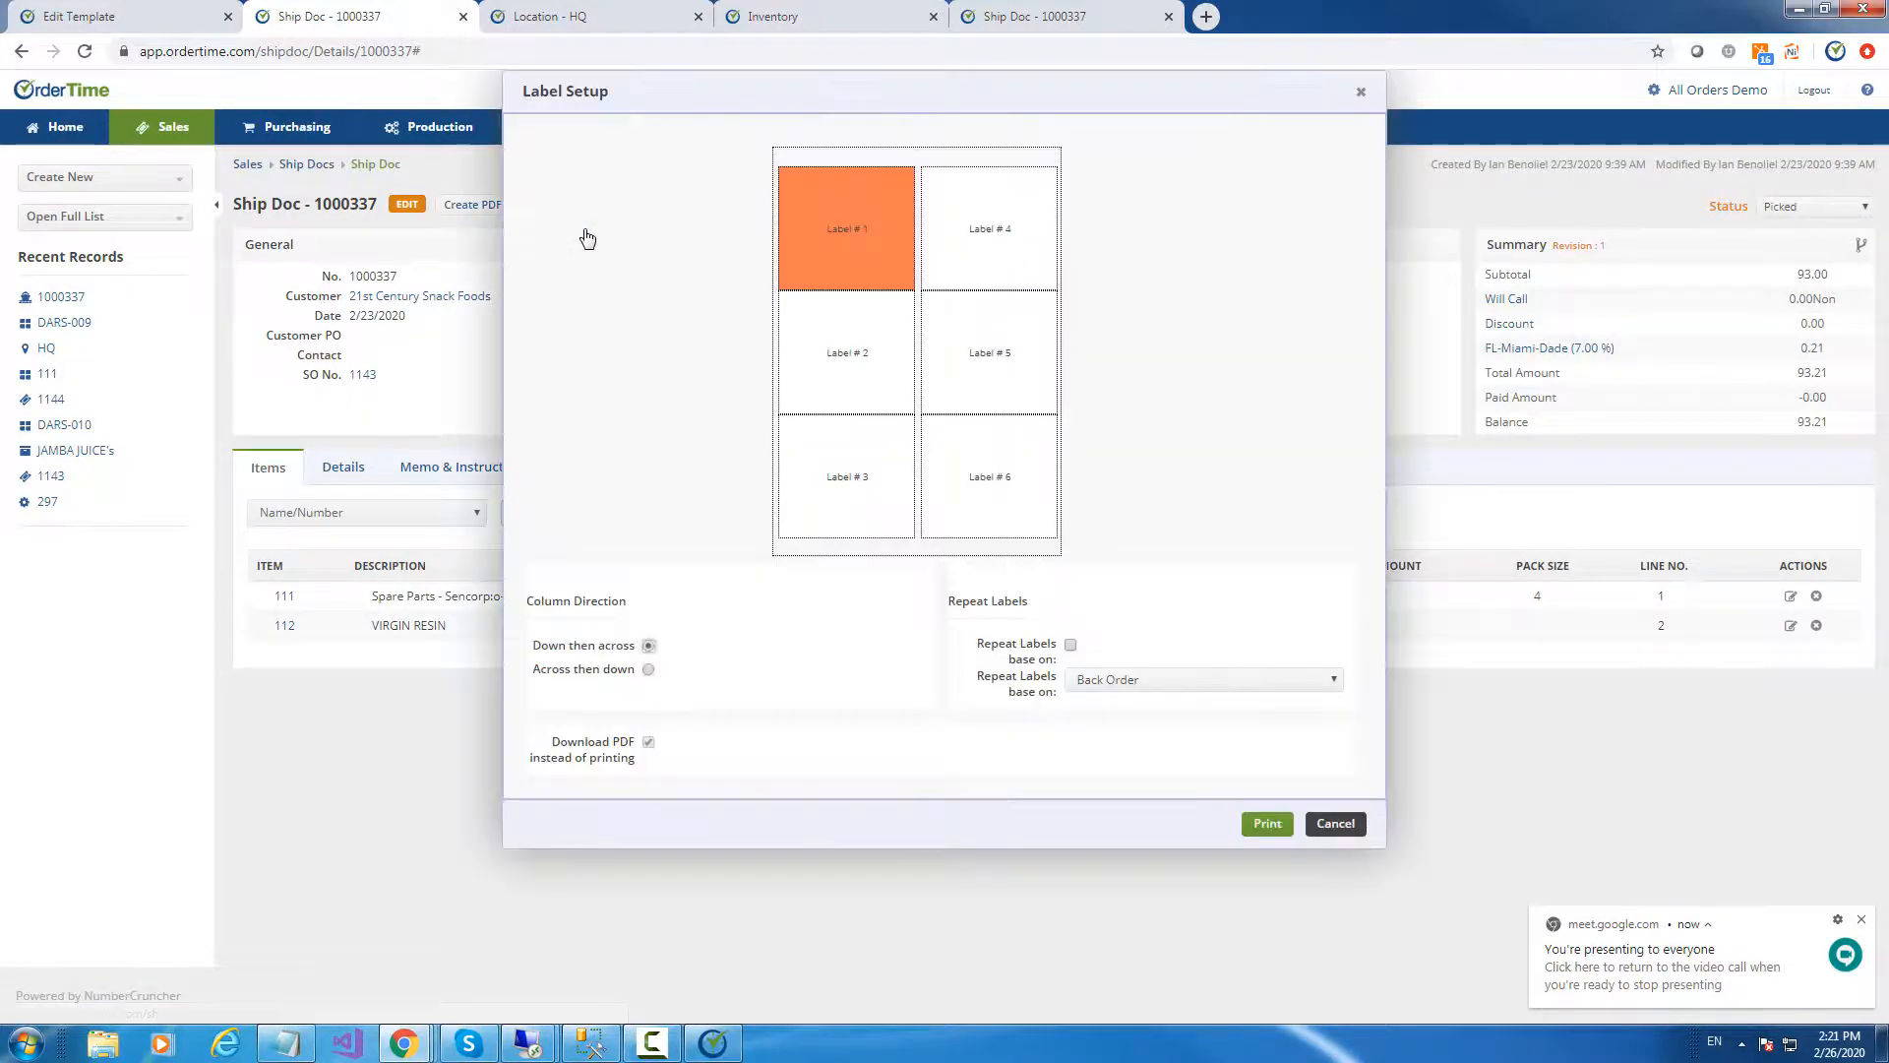
{"action": "left_click", "coordinate": [1145, 692]}
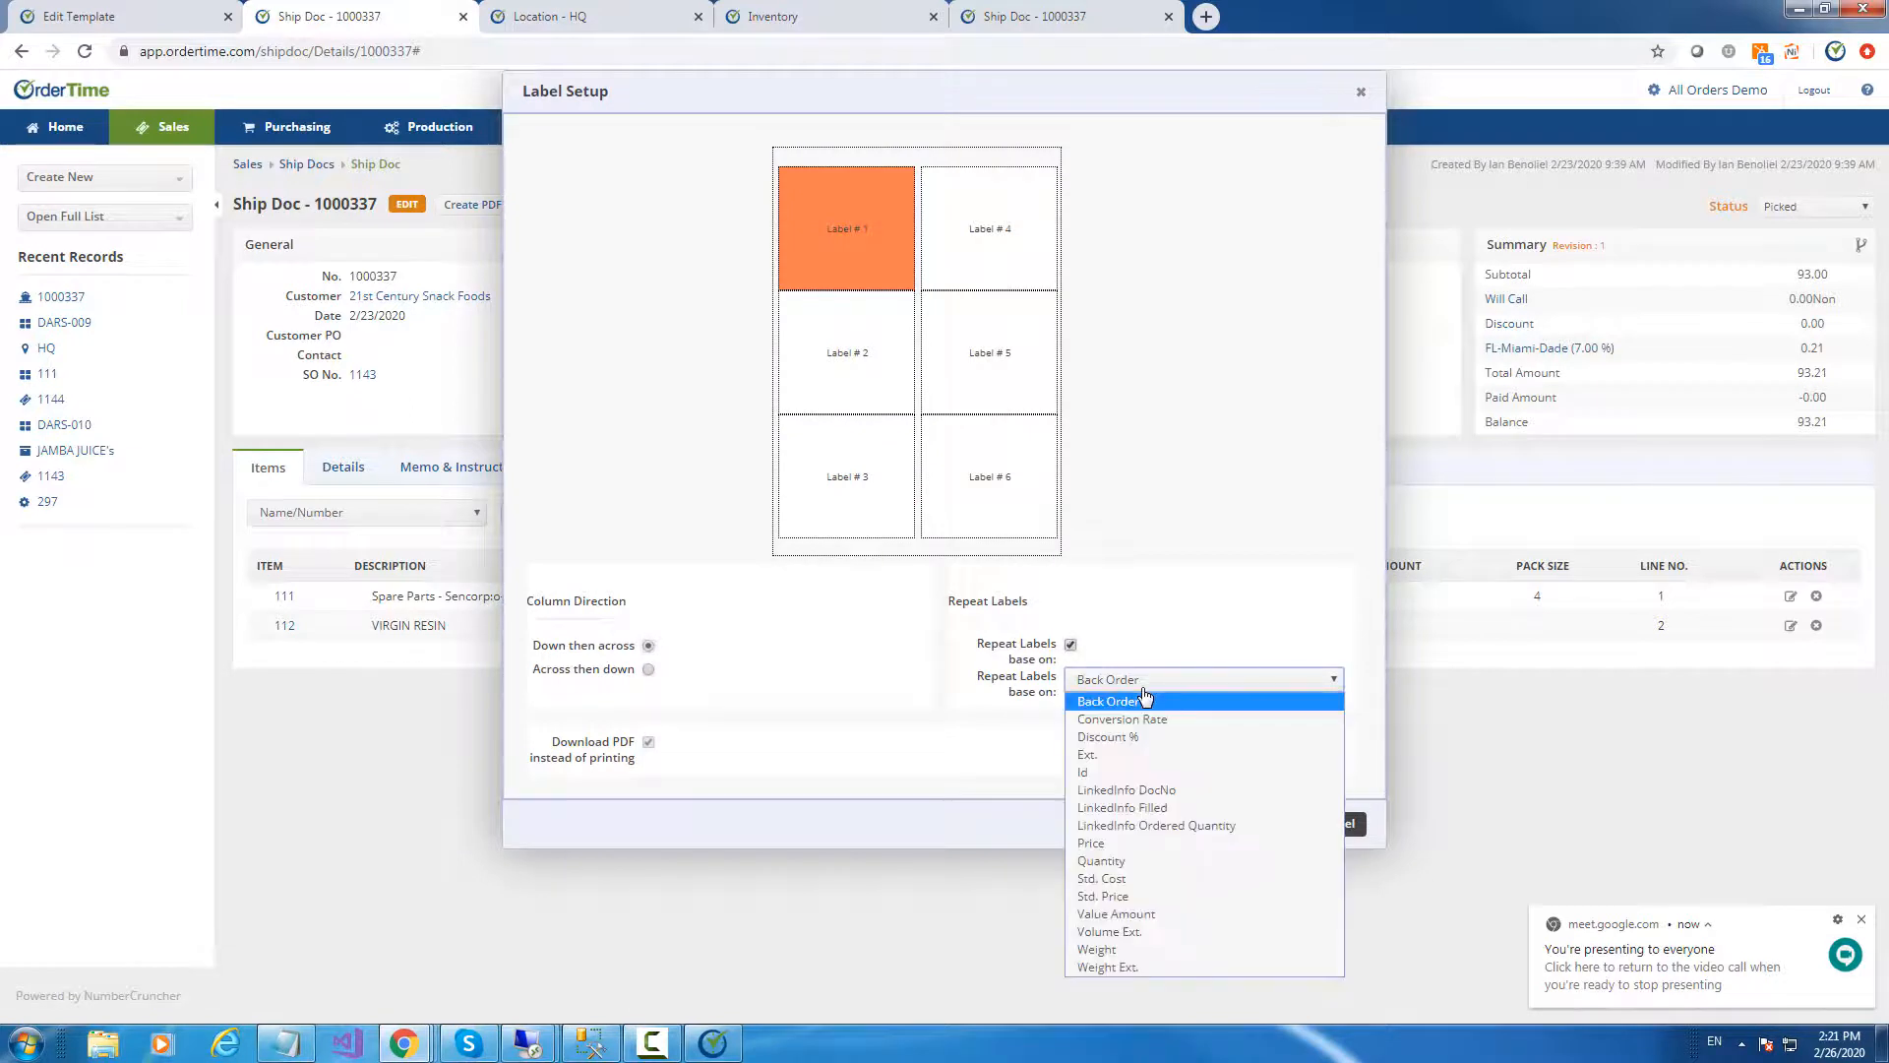
{"action": "left_click", "coordinate": [1122, 862]}
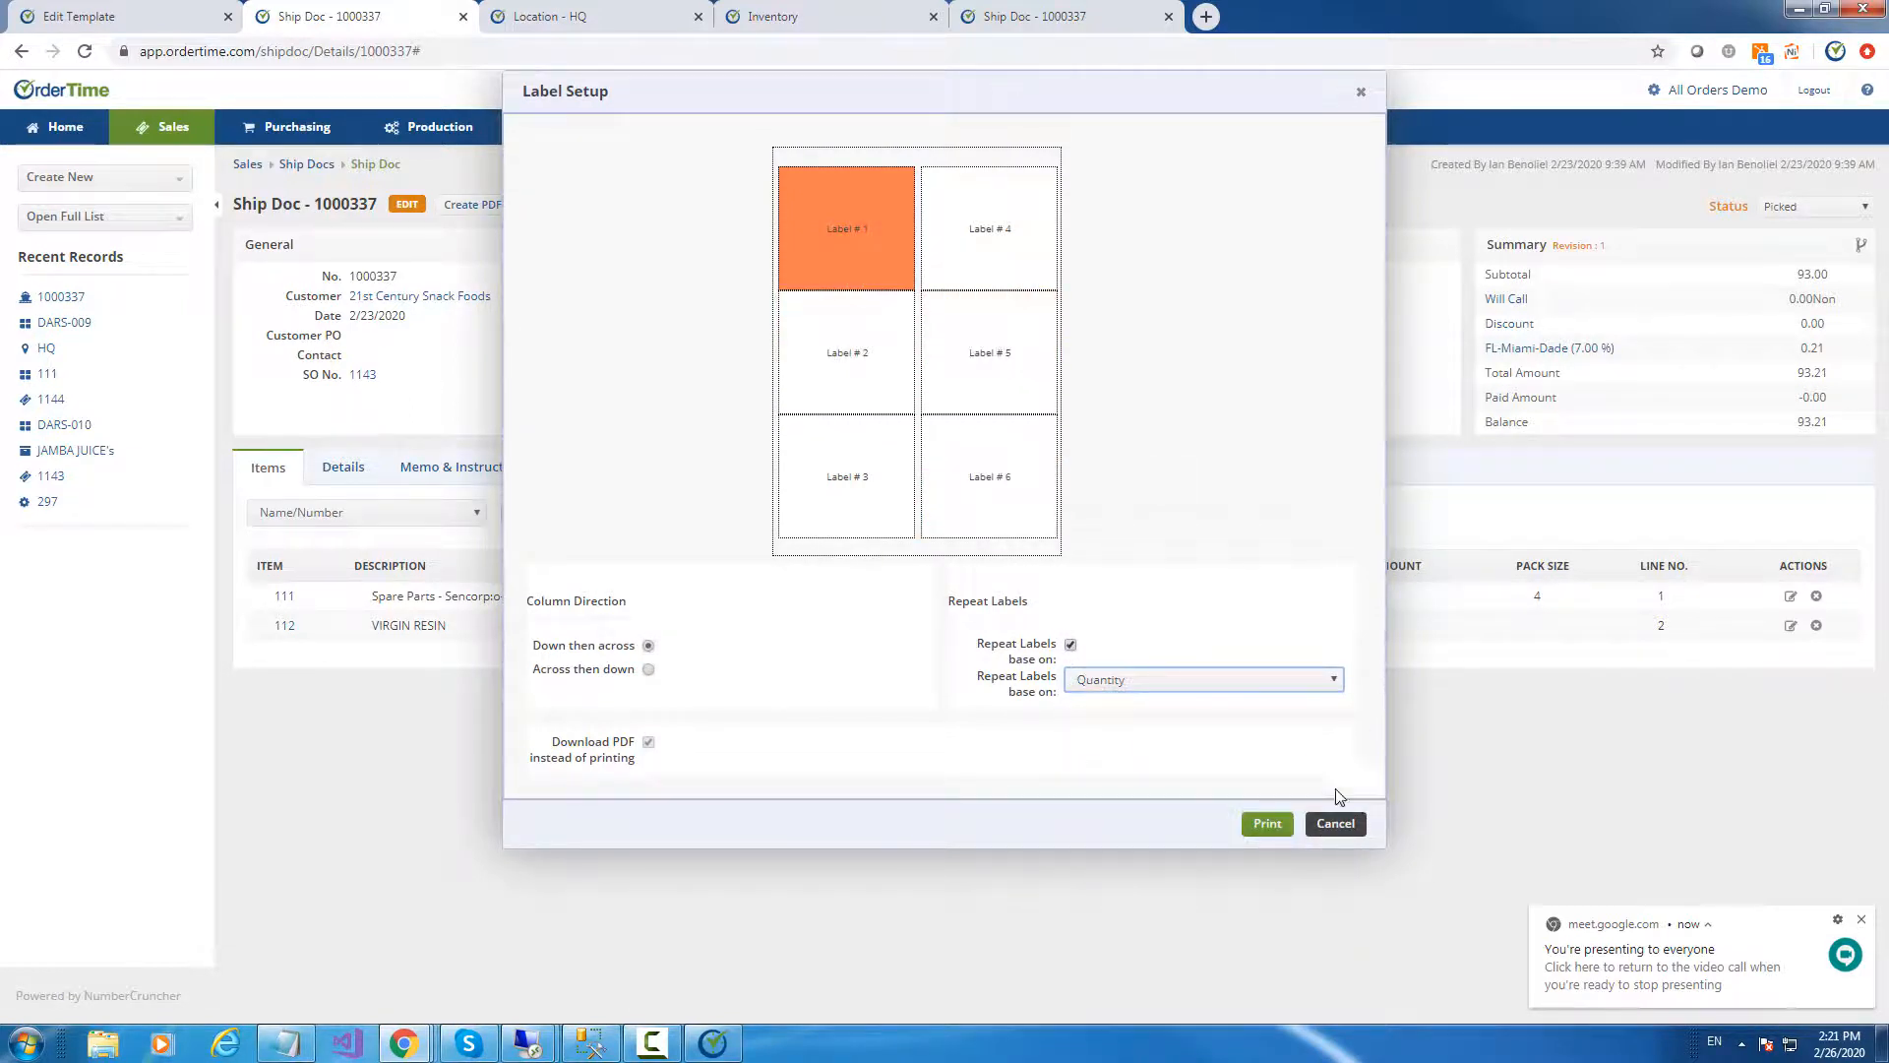
{"action": "left_click", "coordinate": [1338, 822]}
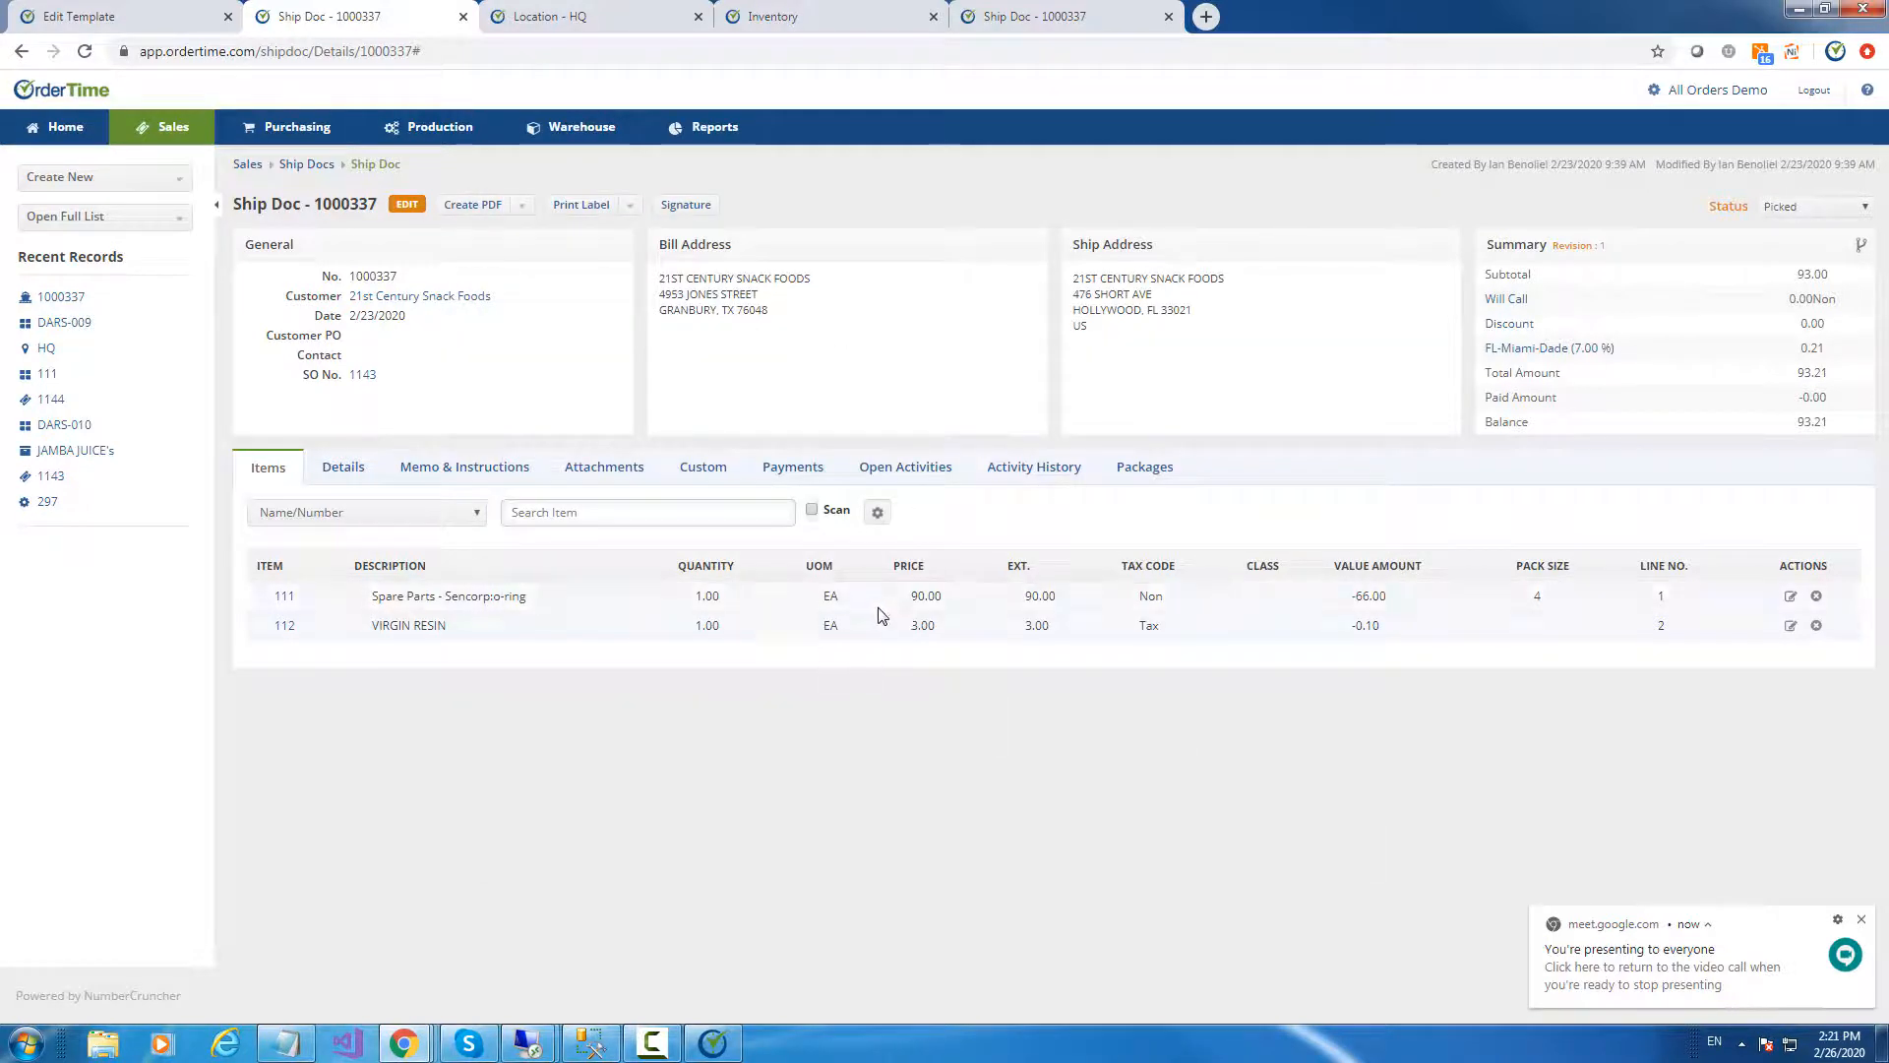
Change the VIRGIN RESIN line quantity to 2 and save the line
{"action": "left_click", "coordinate": [728, 637]}
{"action": "type", "text": "2"}
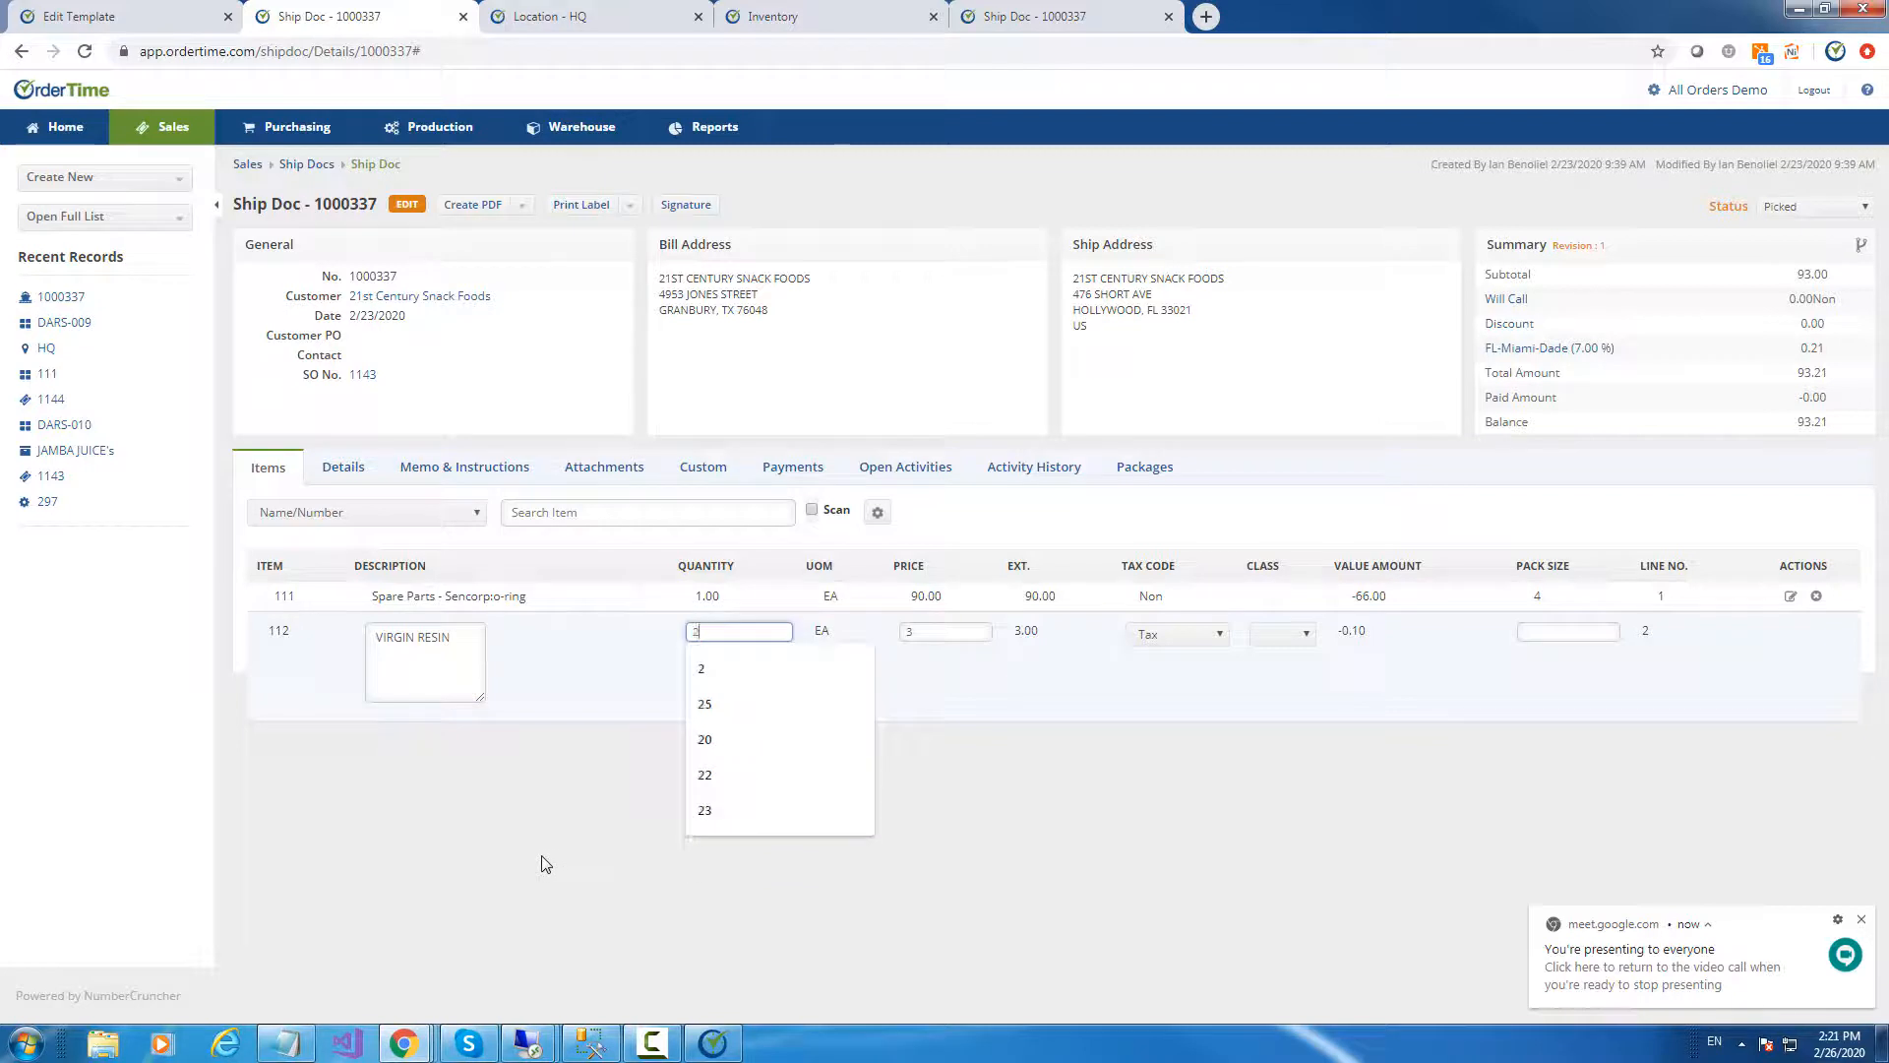
{"action": "left_click", "coordinate": [546, 864]}
{"action": "left_click", "coordinate": [565, 779]}
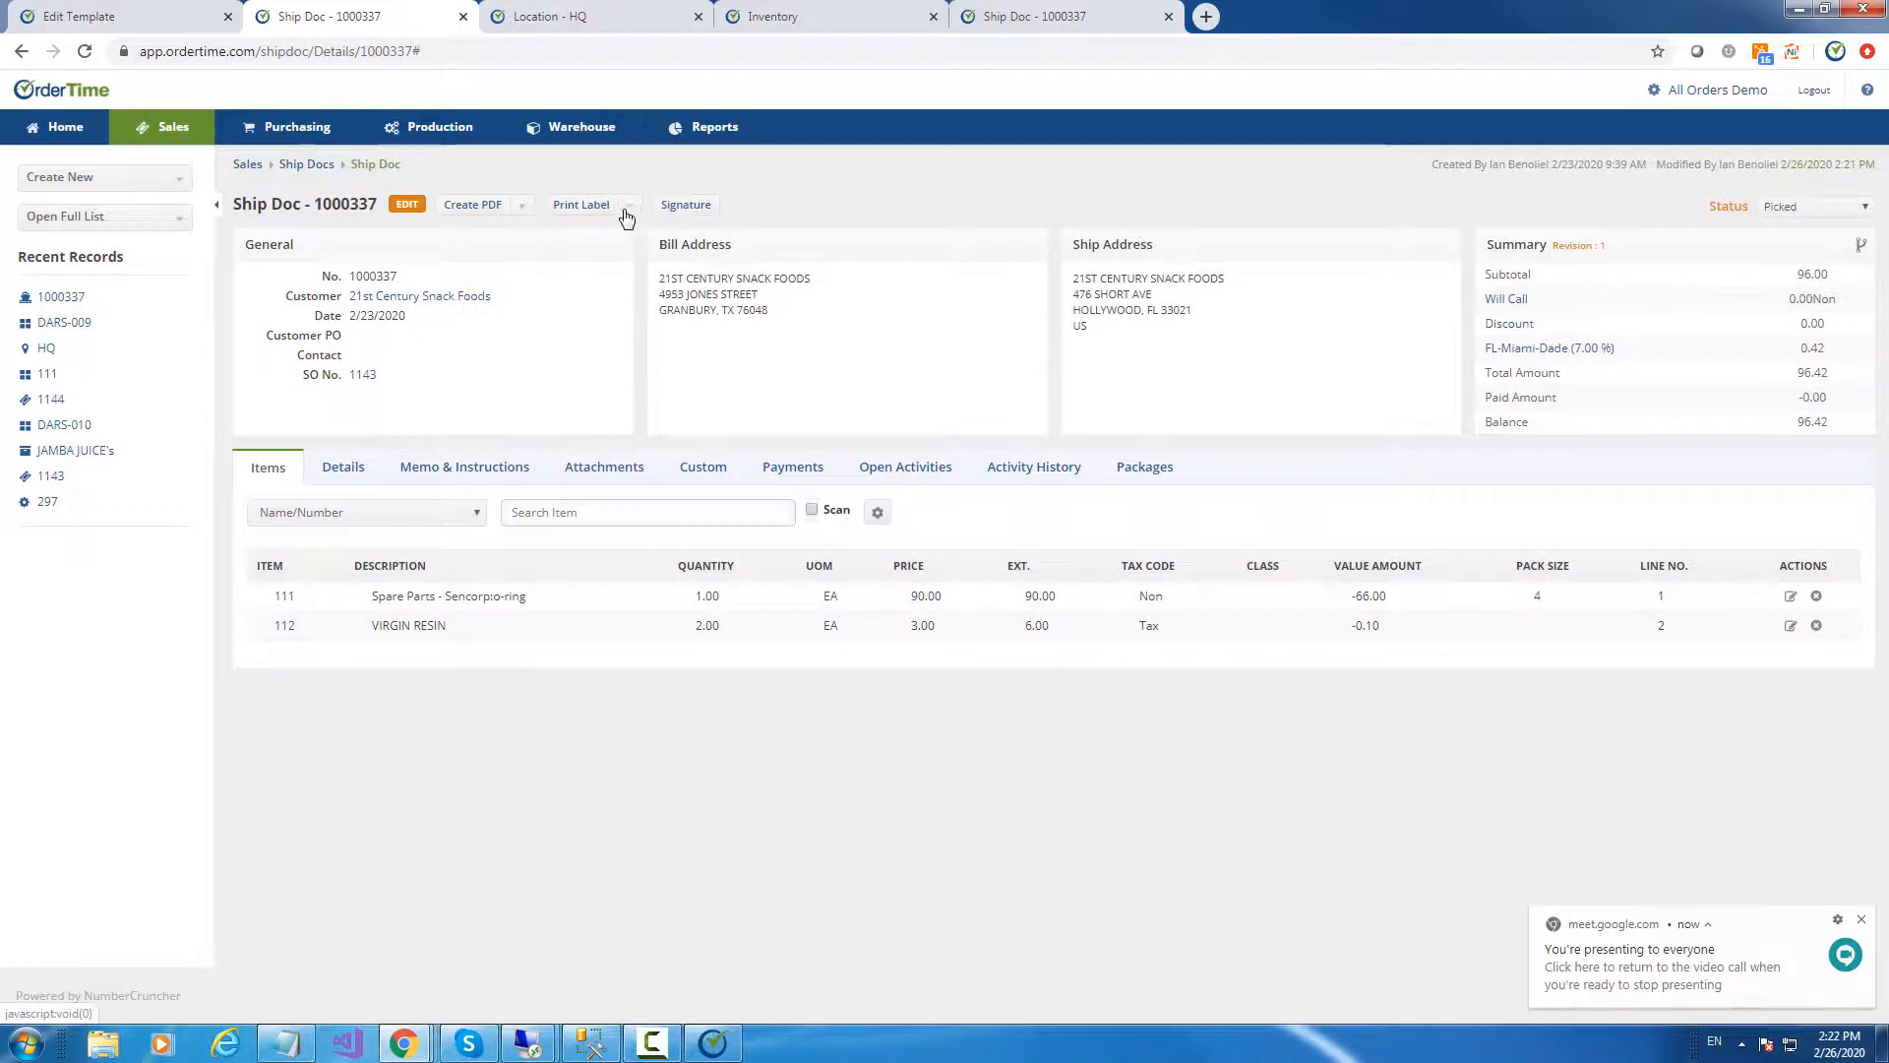
Print the ship doc's labels as PDF with Repeat Labels based on Quantity
{"action": "left_click", "coordinate": [581, 216]}
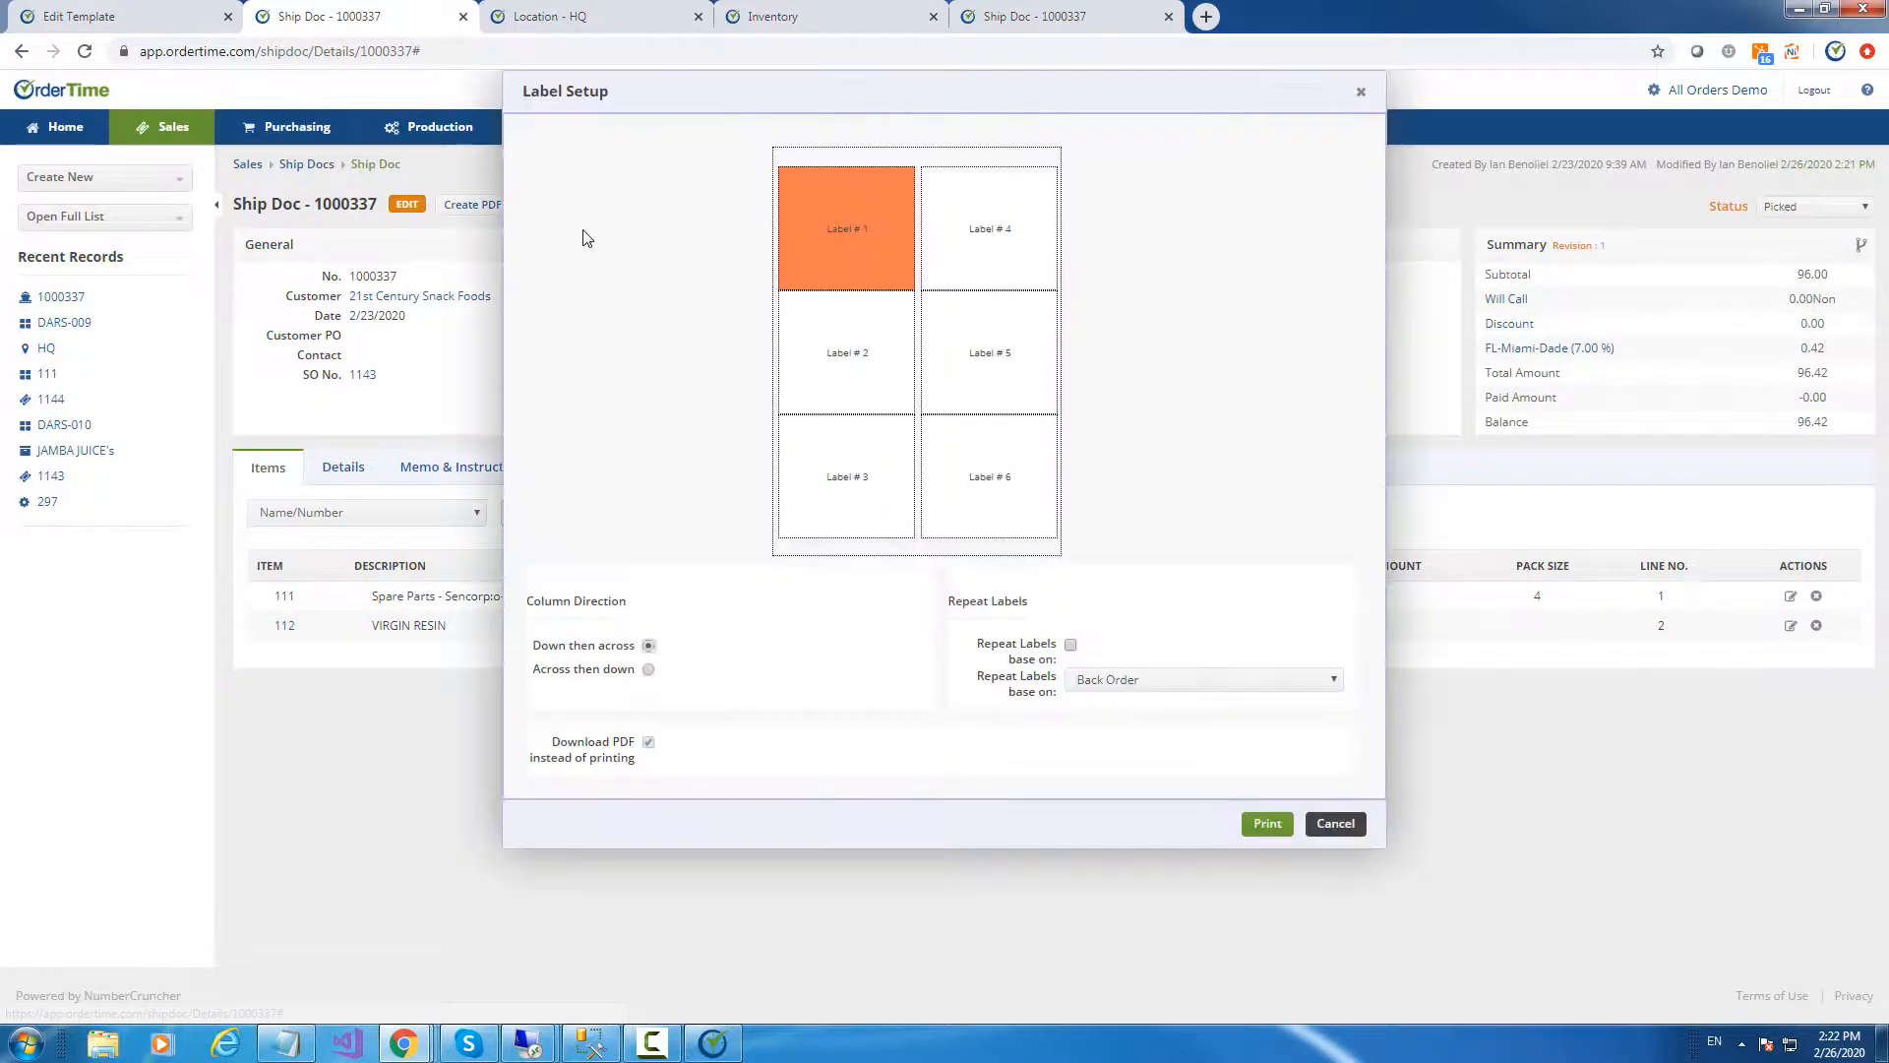
{"action": "left_click", "coordinate": [1123, 683]}
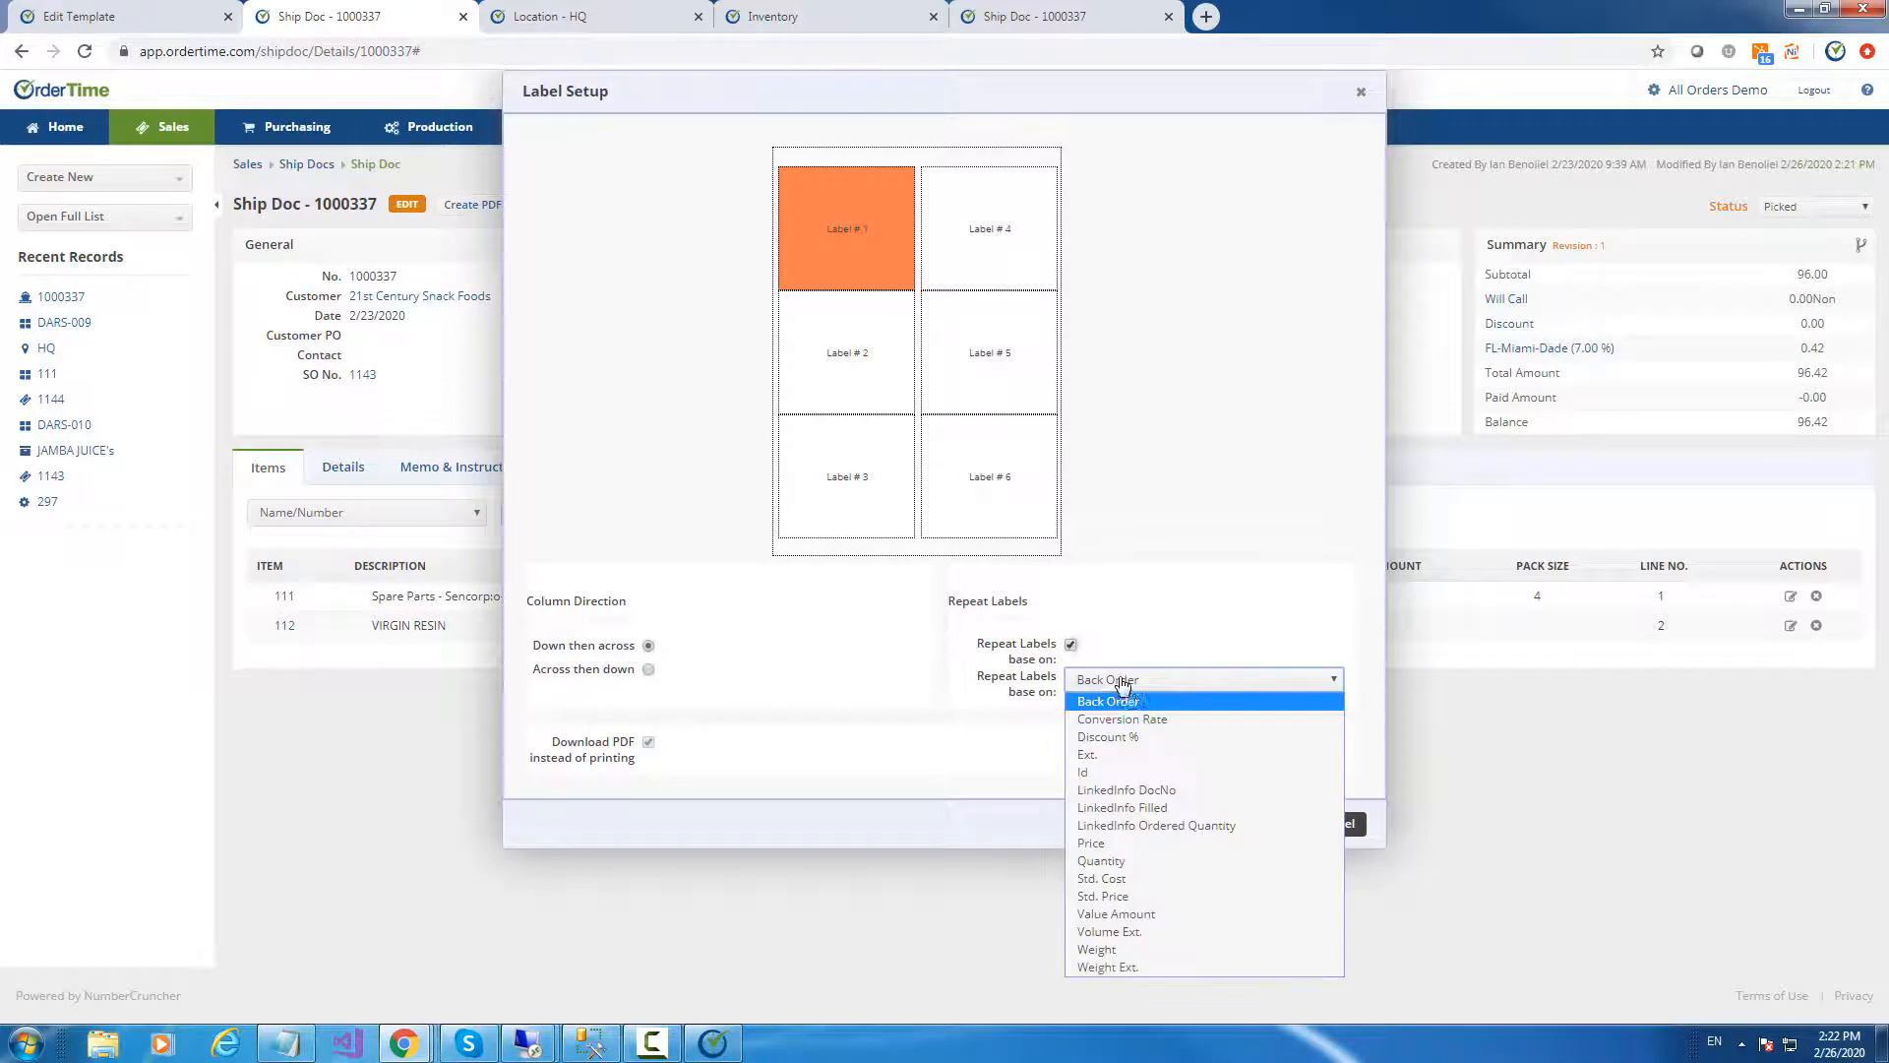
{"action": "left_click", "coordinate": [1113, 864]}
{"action": "left_click", "coordinate": [1271, 824]}
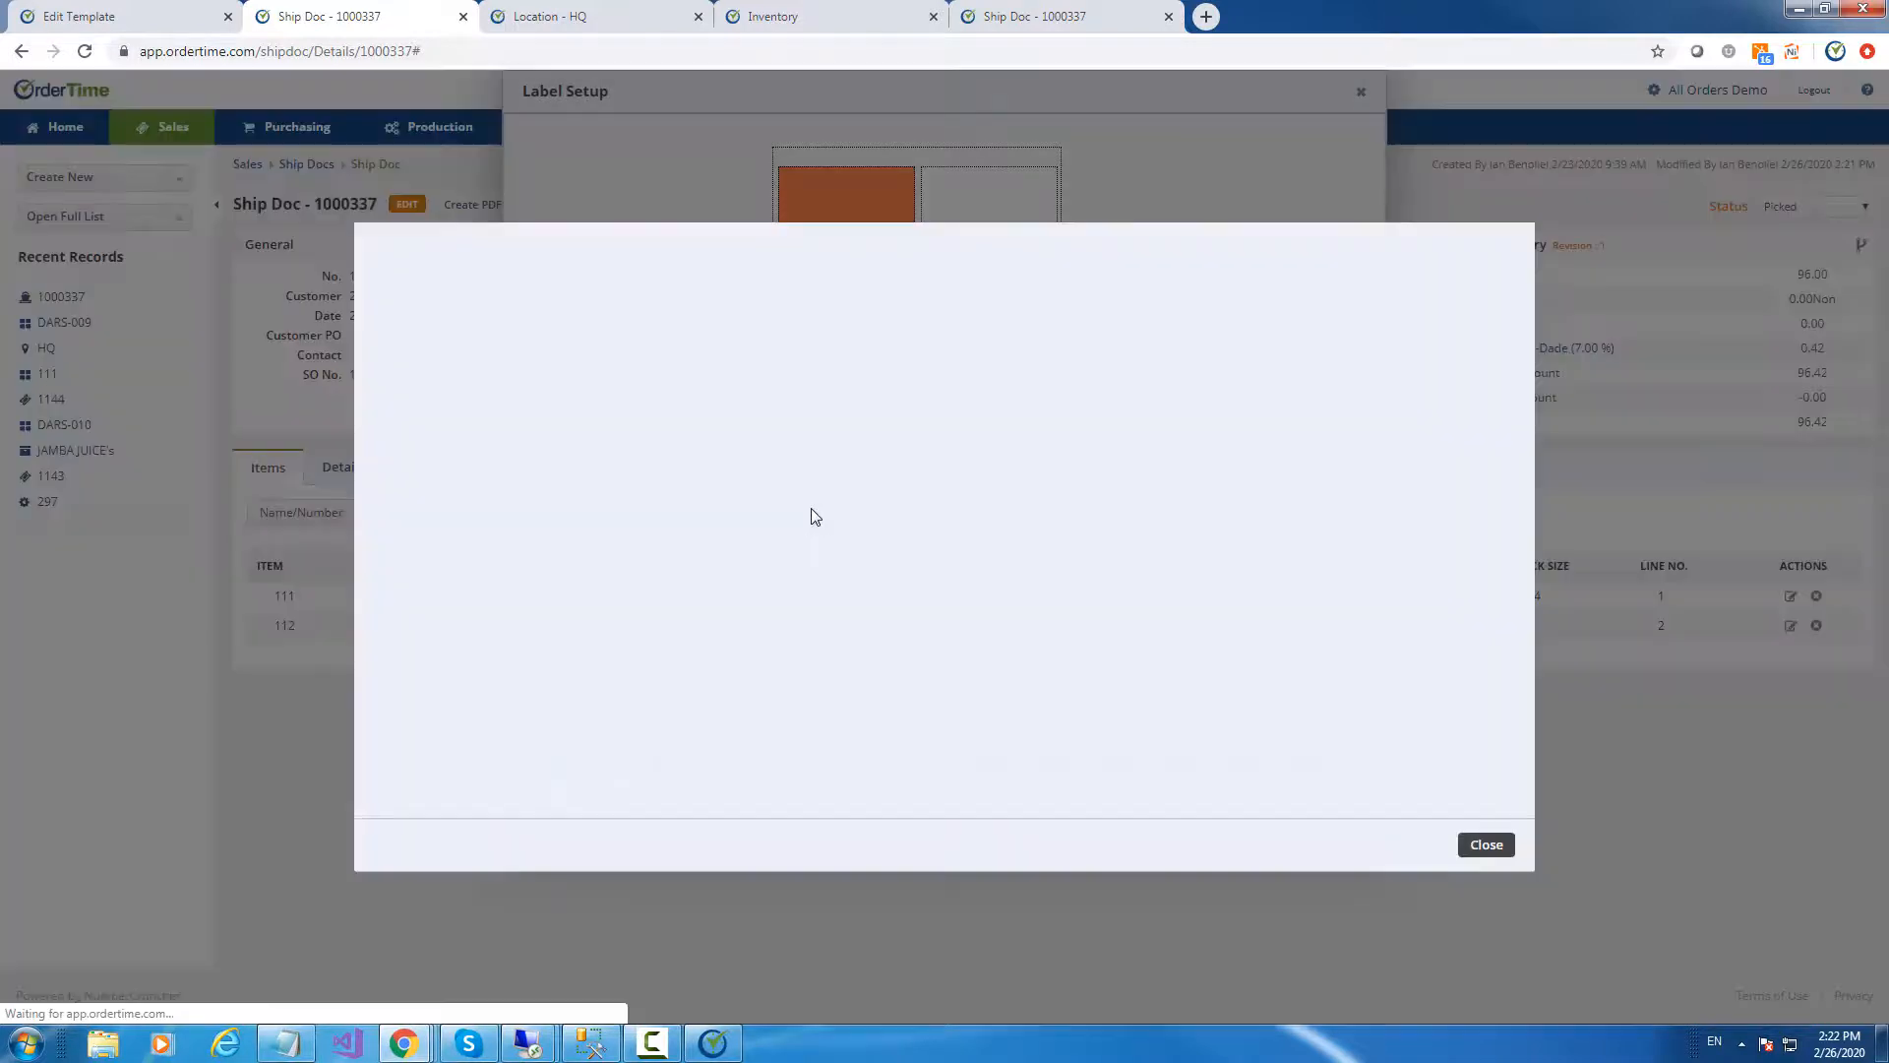
Scroll through the repeated 21st Century Snack Foods labels, then close the preview and Label Setup
{"action": "scroll", "coordinate": [923, 523], "scroll_direction": "down", "scroll_amount": 3}
{"action": "scroll", "coordinate": [925, 526], "scroll_direction": "down", "scroll_amount": 5}
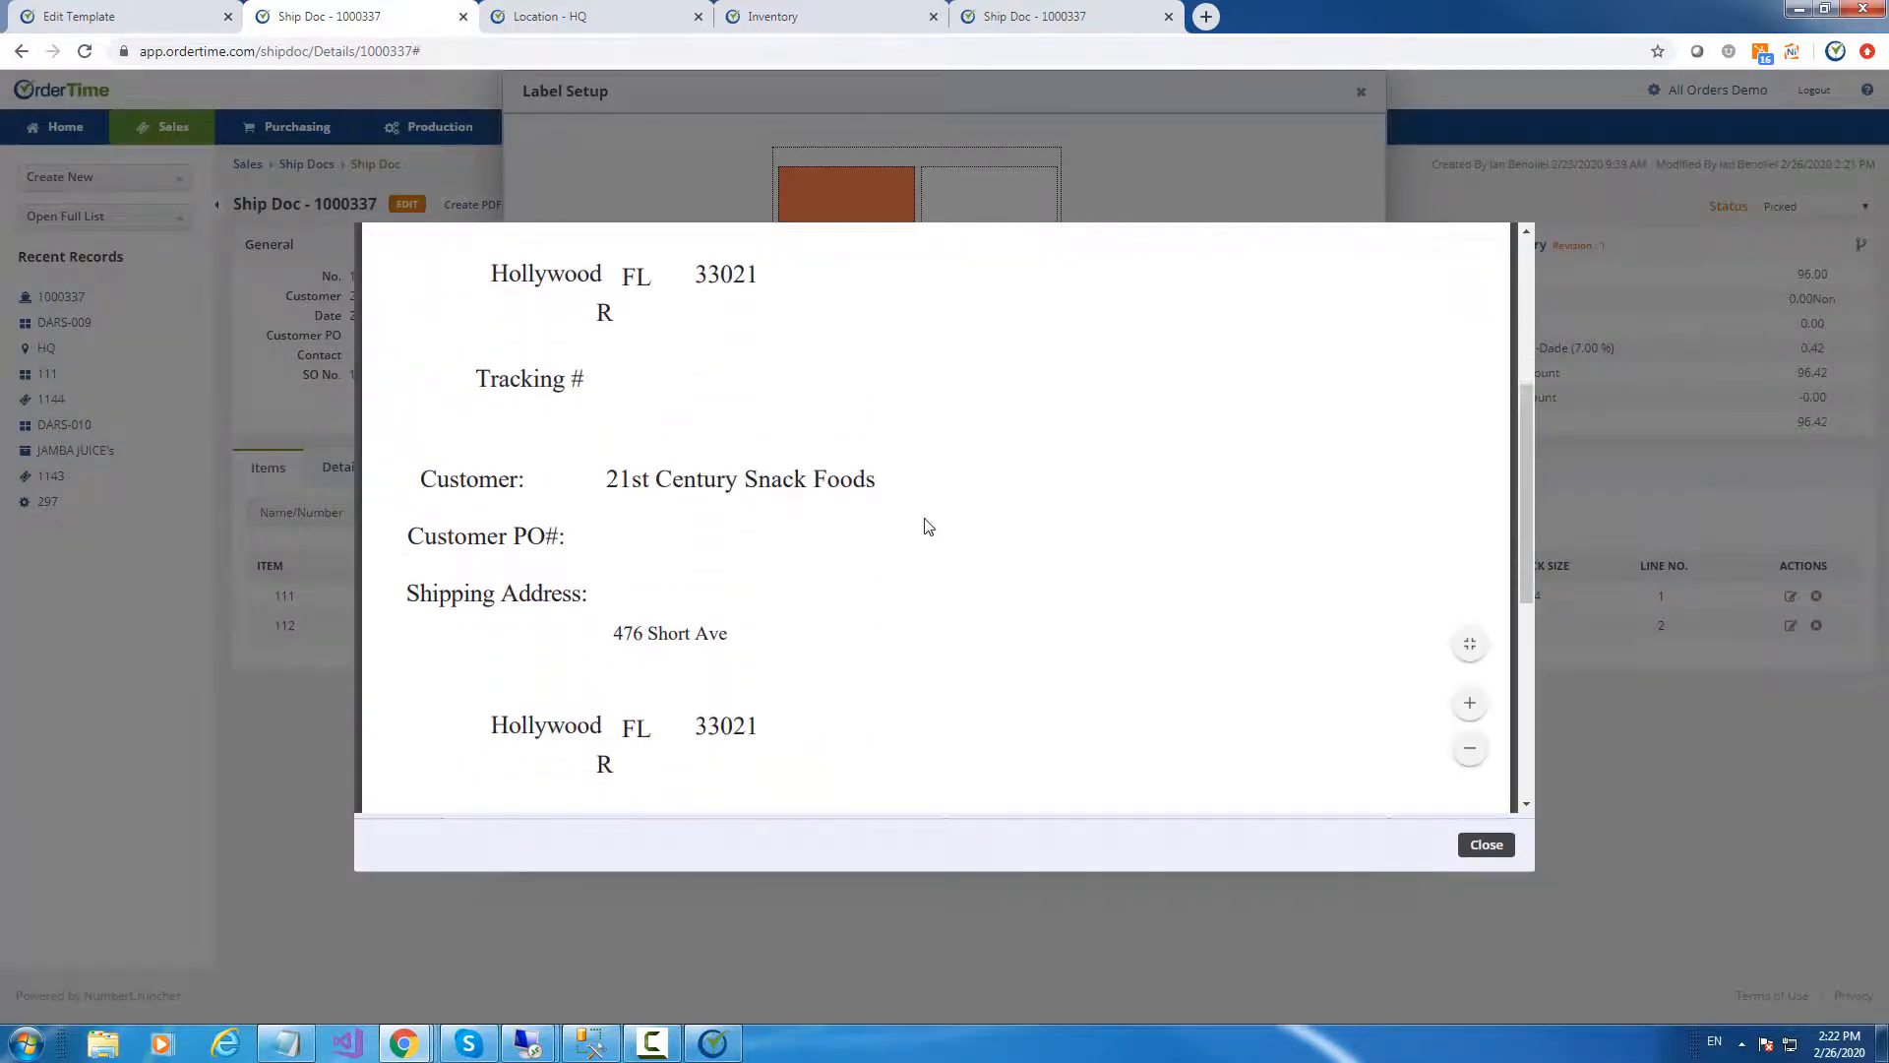
{"action": "scroll", "coordinate": [929, 531], "scroll_direction": "down", "scroll_amount": 5}
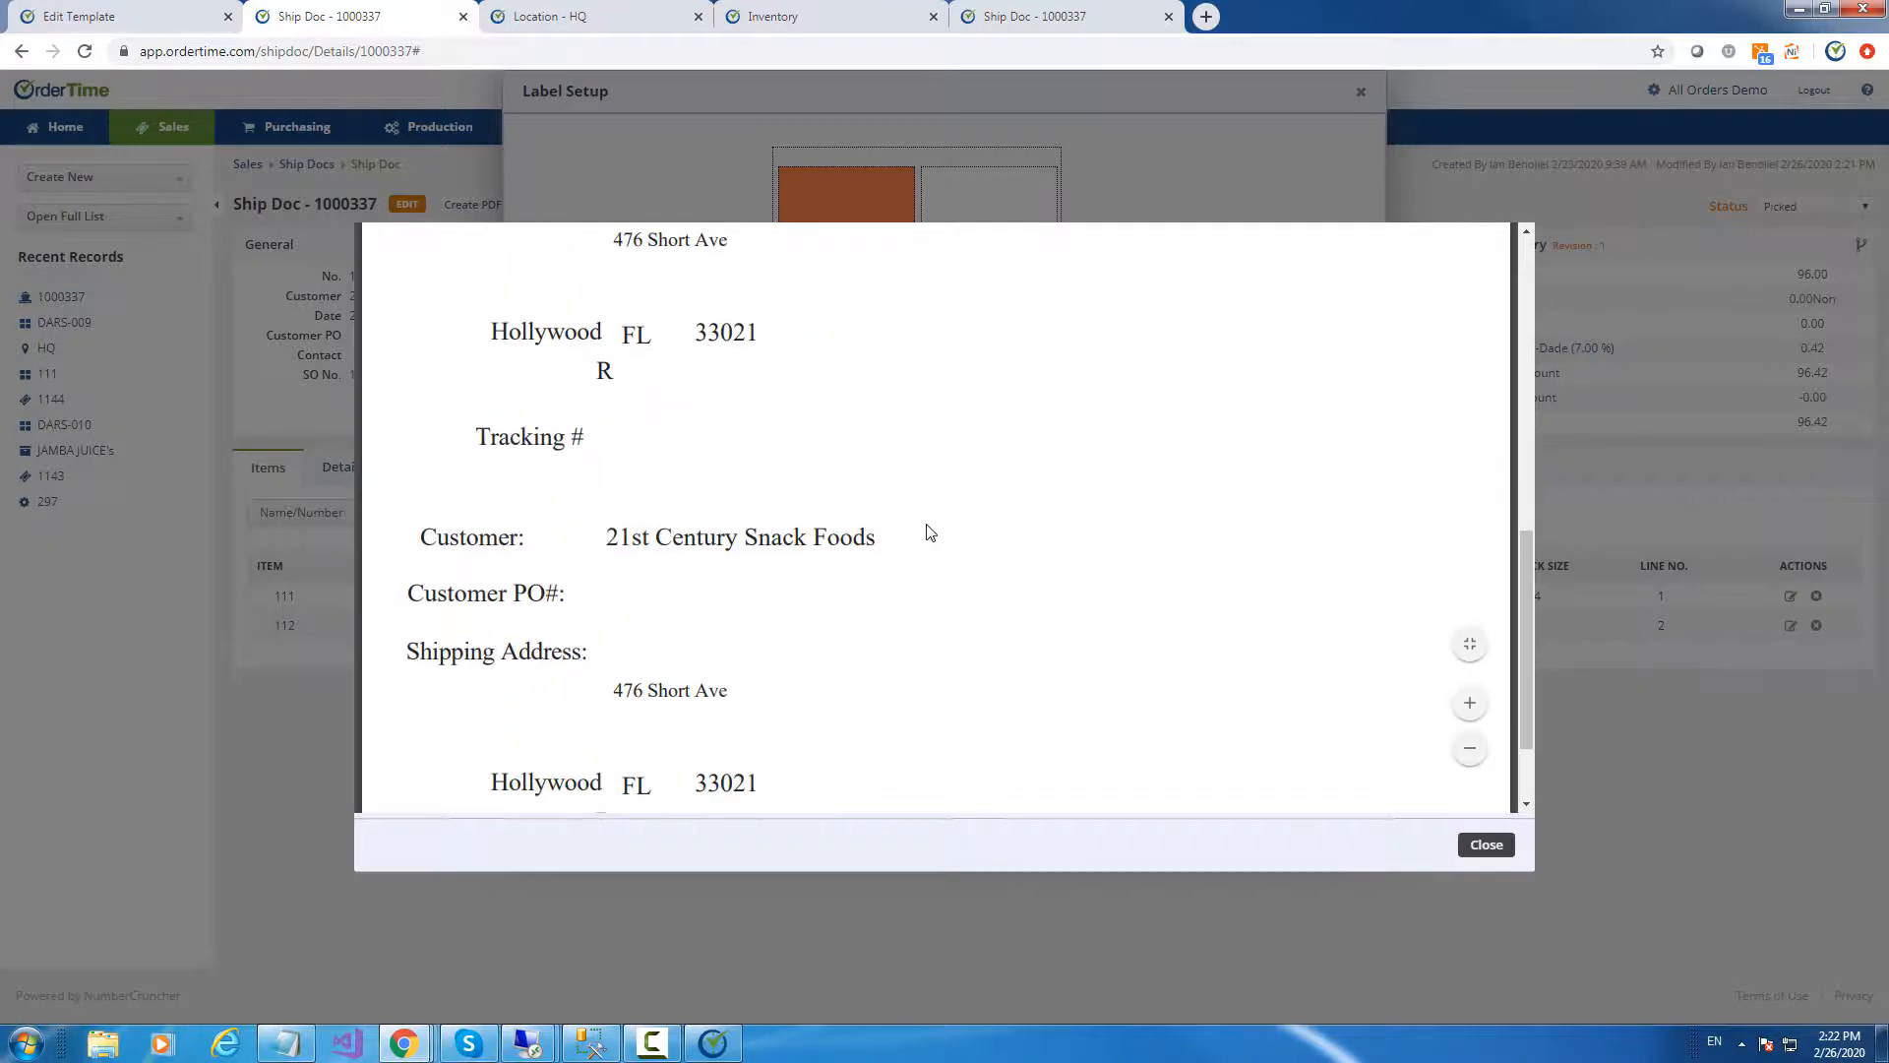
{"action": "scroll", "coordinate": [930, 540], "scroll_direction": "up", "scroll_amount": 10}
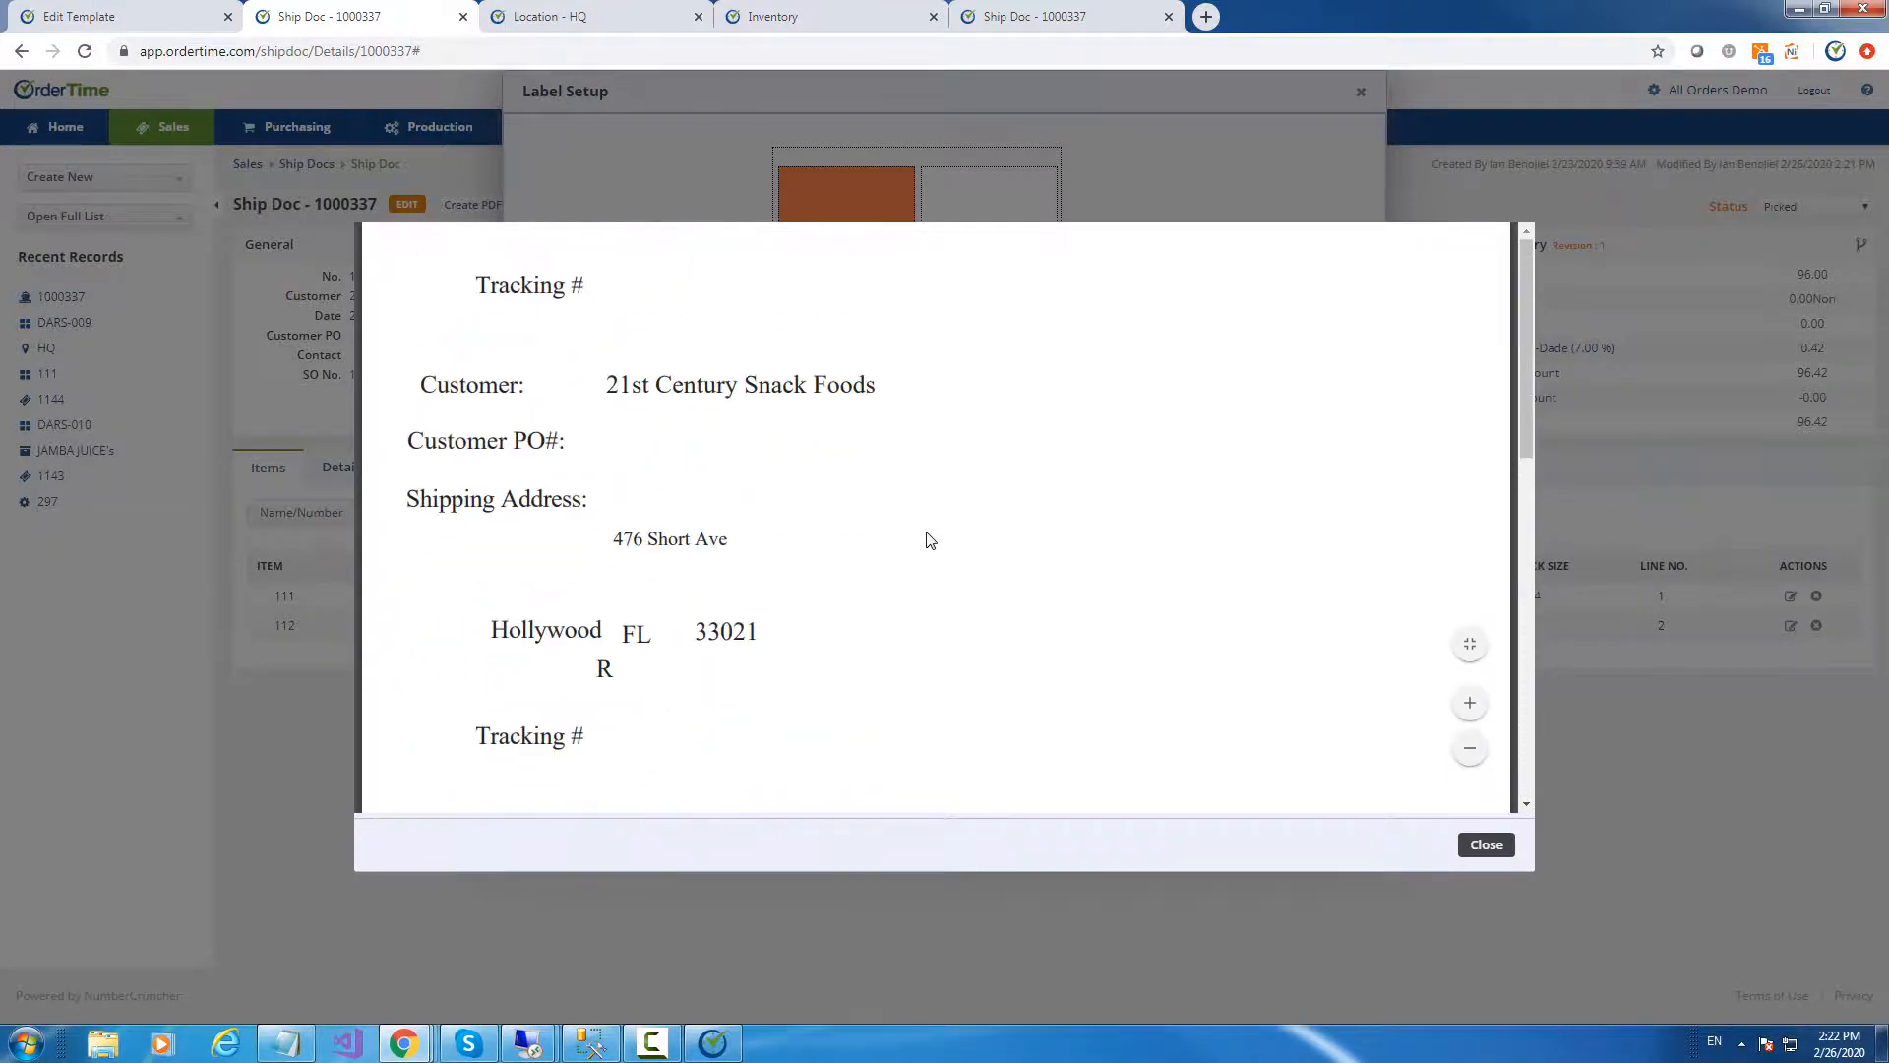
{"action": "scroll", "coordinate": [581, 413], "scroll_direction": "down", "scroll_amount": 6}
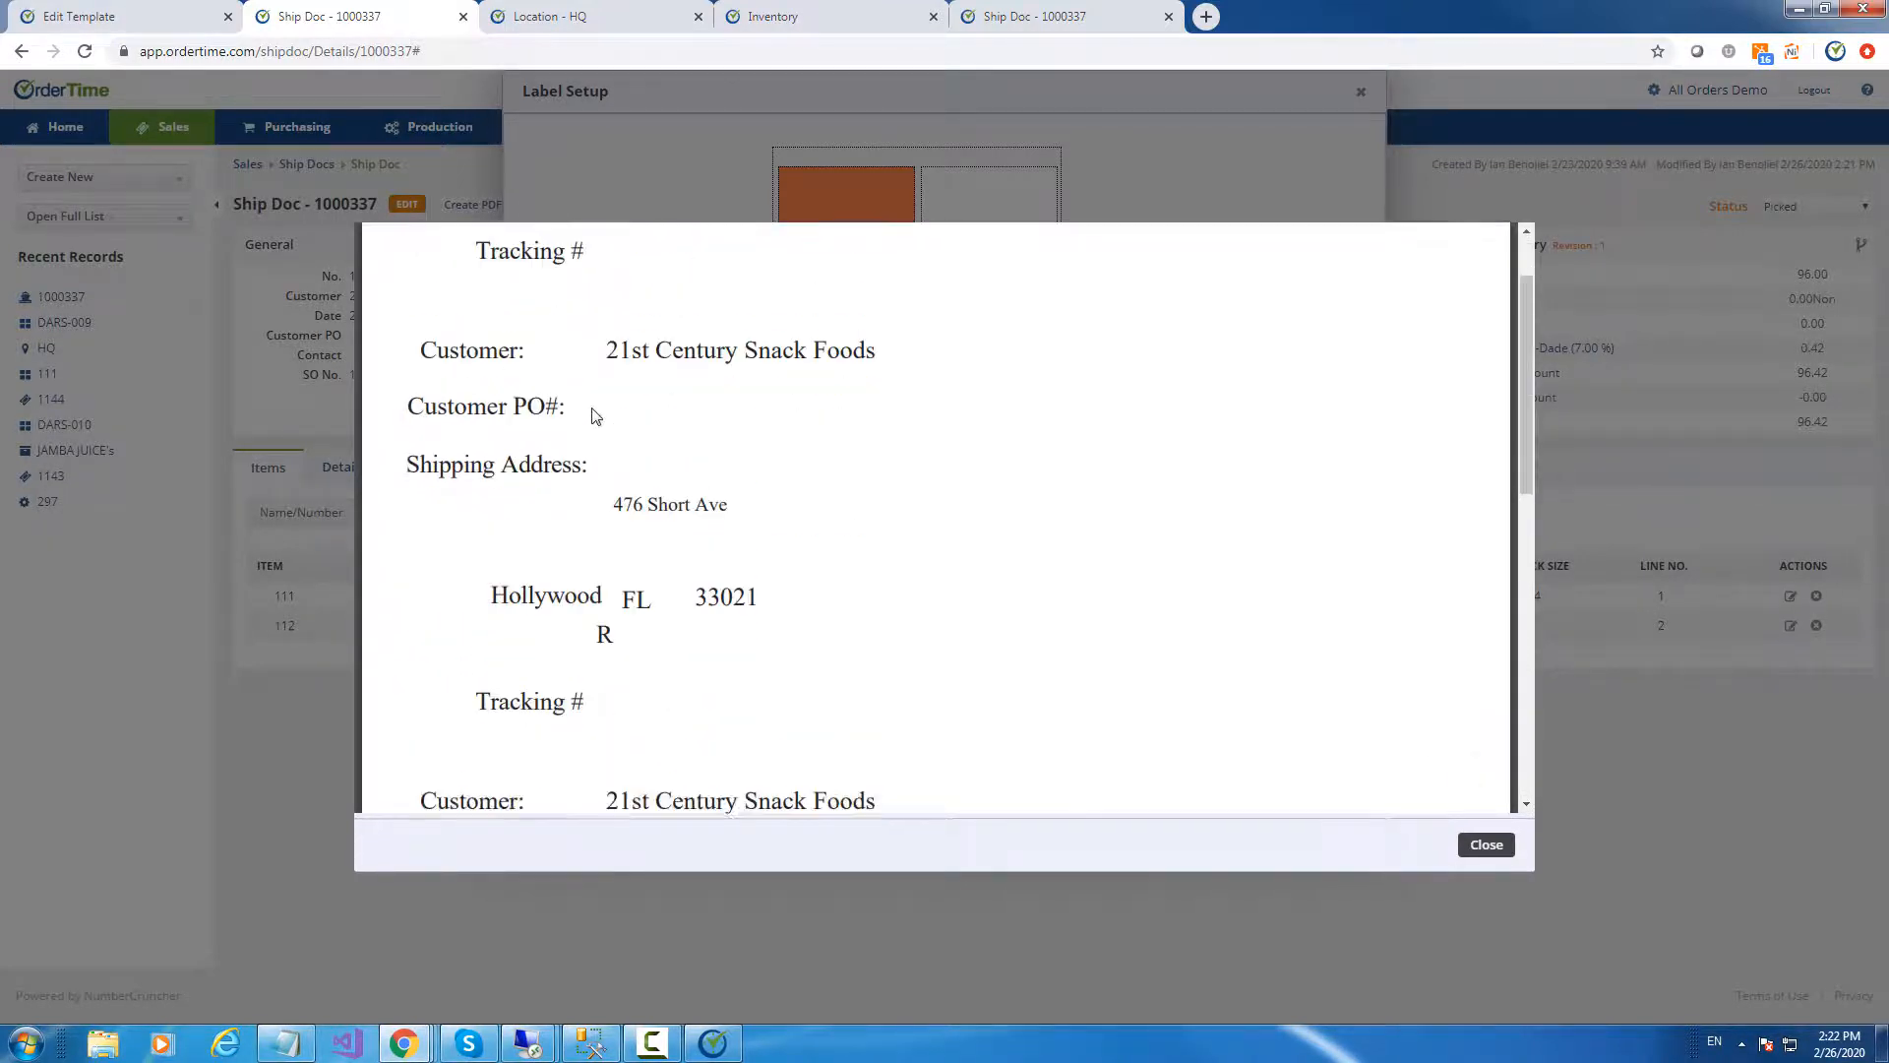
{"action": "scroll", "coordinate": [608, 442], "scroll_direction": "down", "scroll_amount": 4}
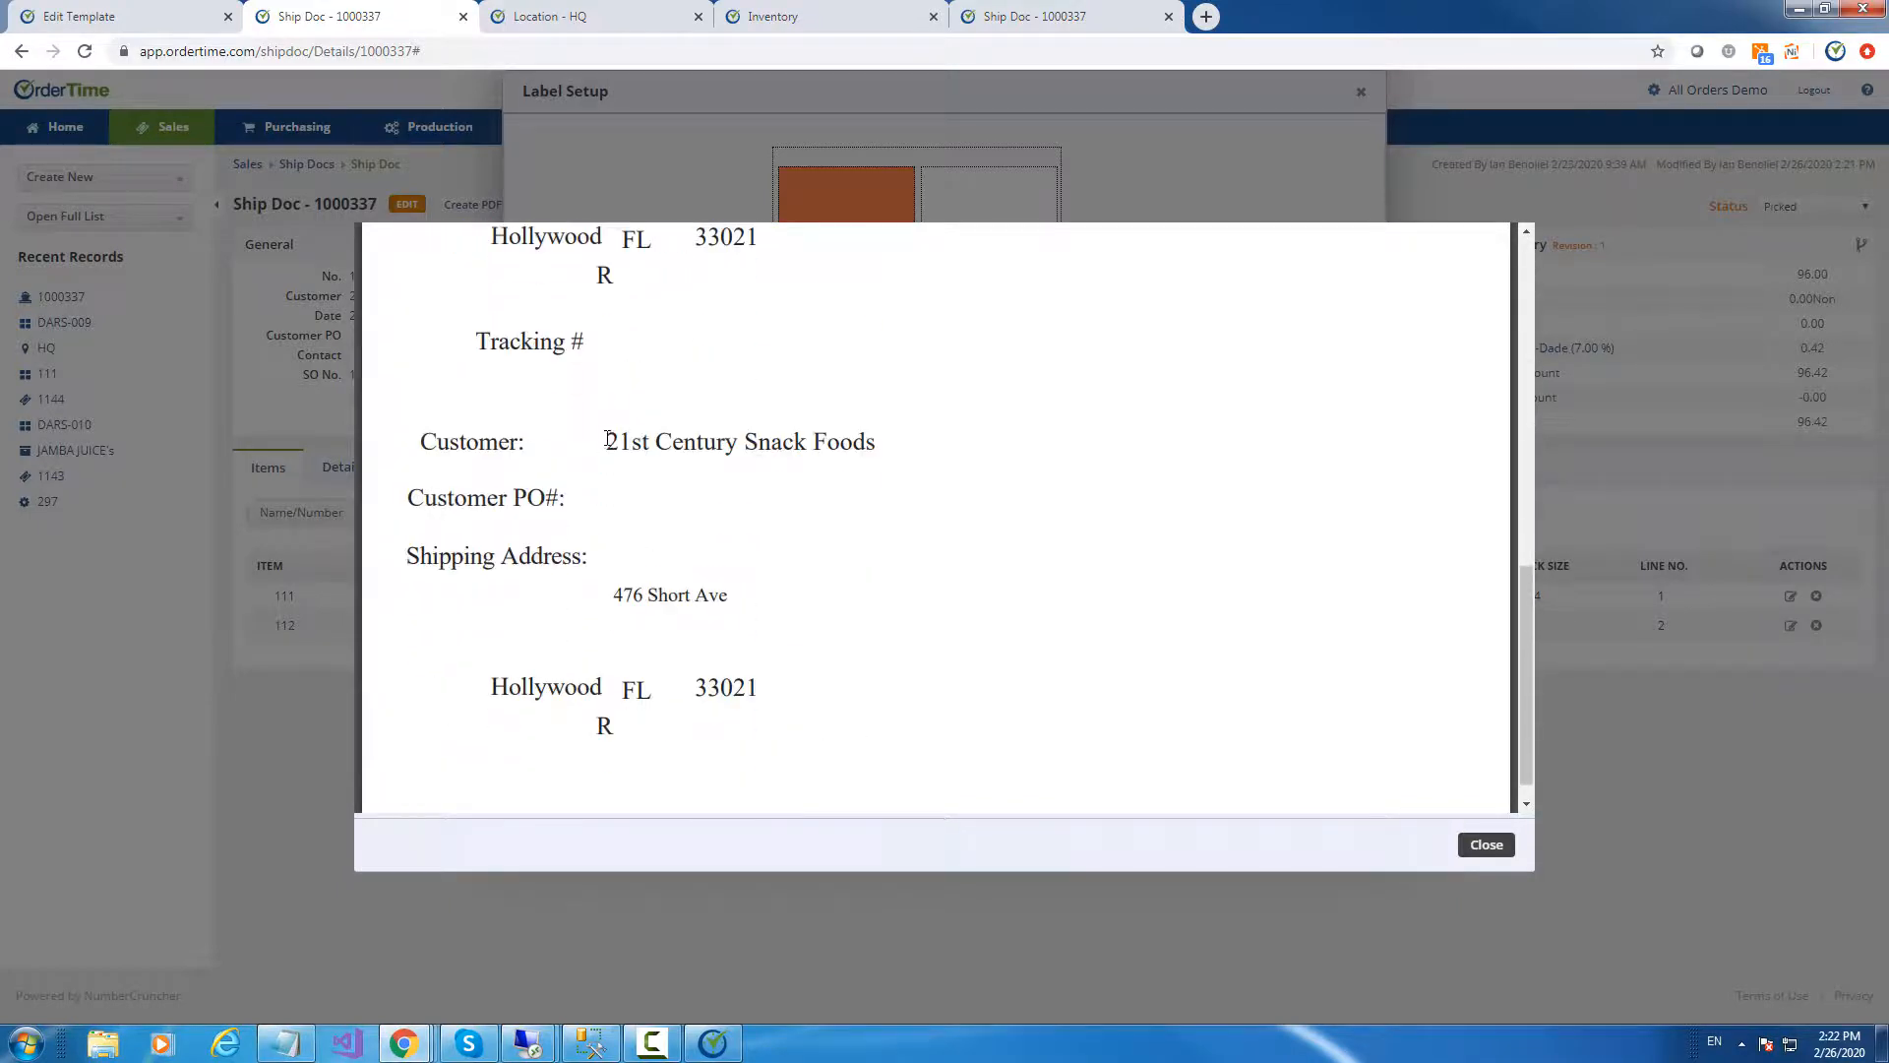
{"action": "scroll", "coordinate": [677, 617], "scroll_direction": "up", "scroll_amount": 4}
{"action": "scroll", "coordinate": [679, 618], "scroll_direction": "up", "scroll_amount": 6}
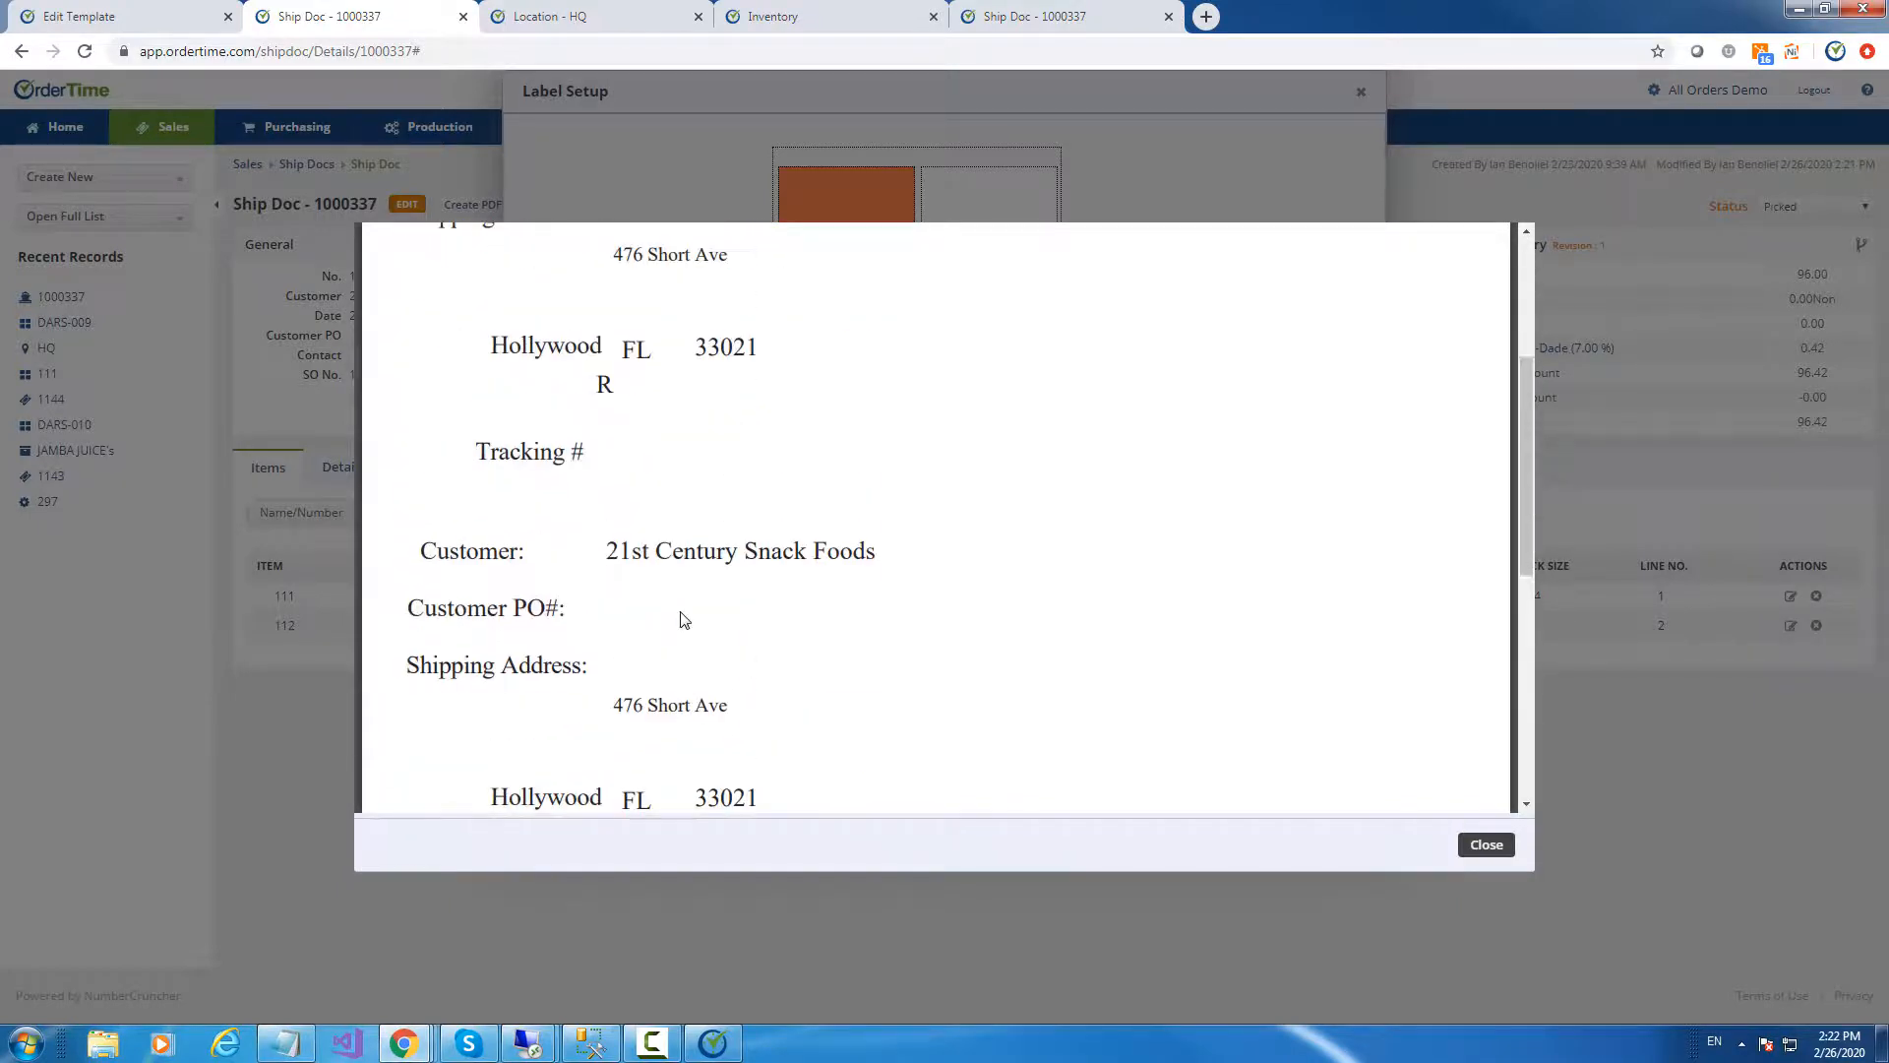
{"action": "left_click", "coordinate": [1486, 844]}
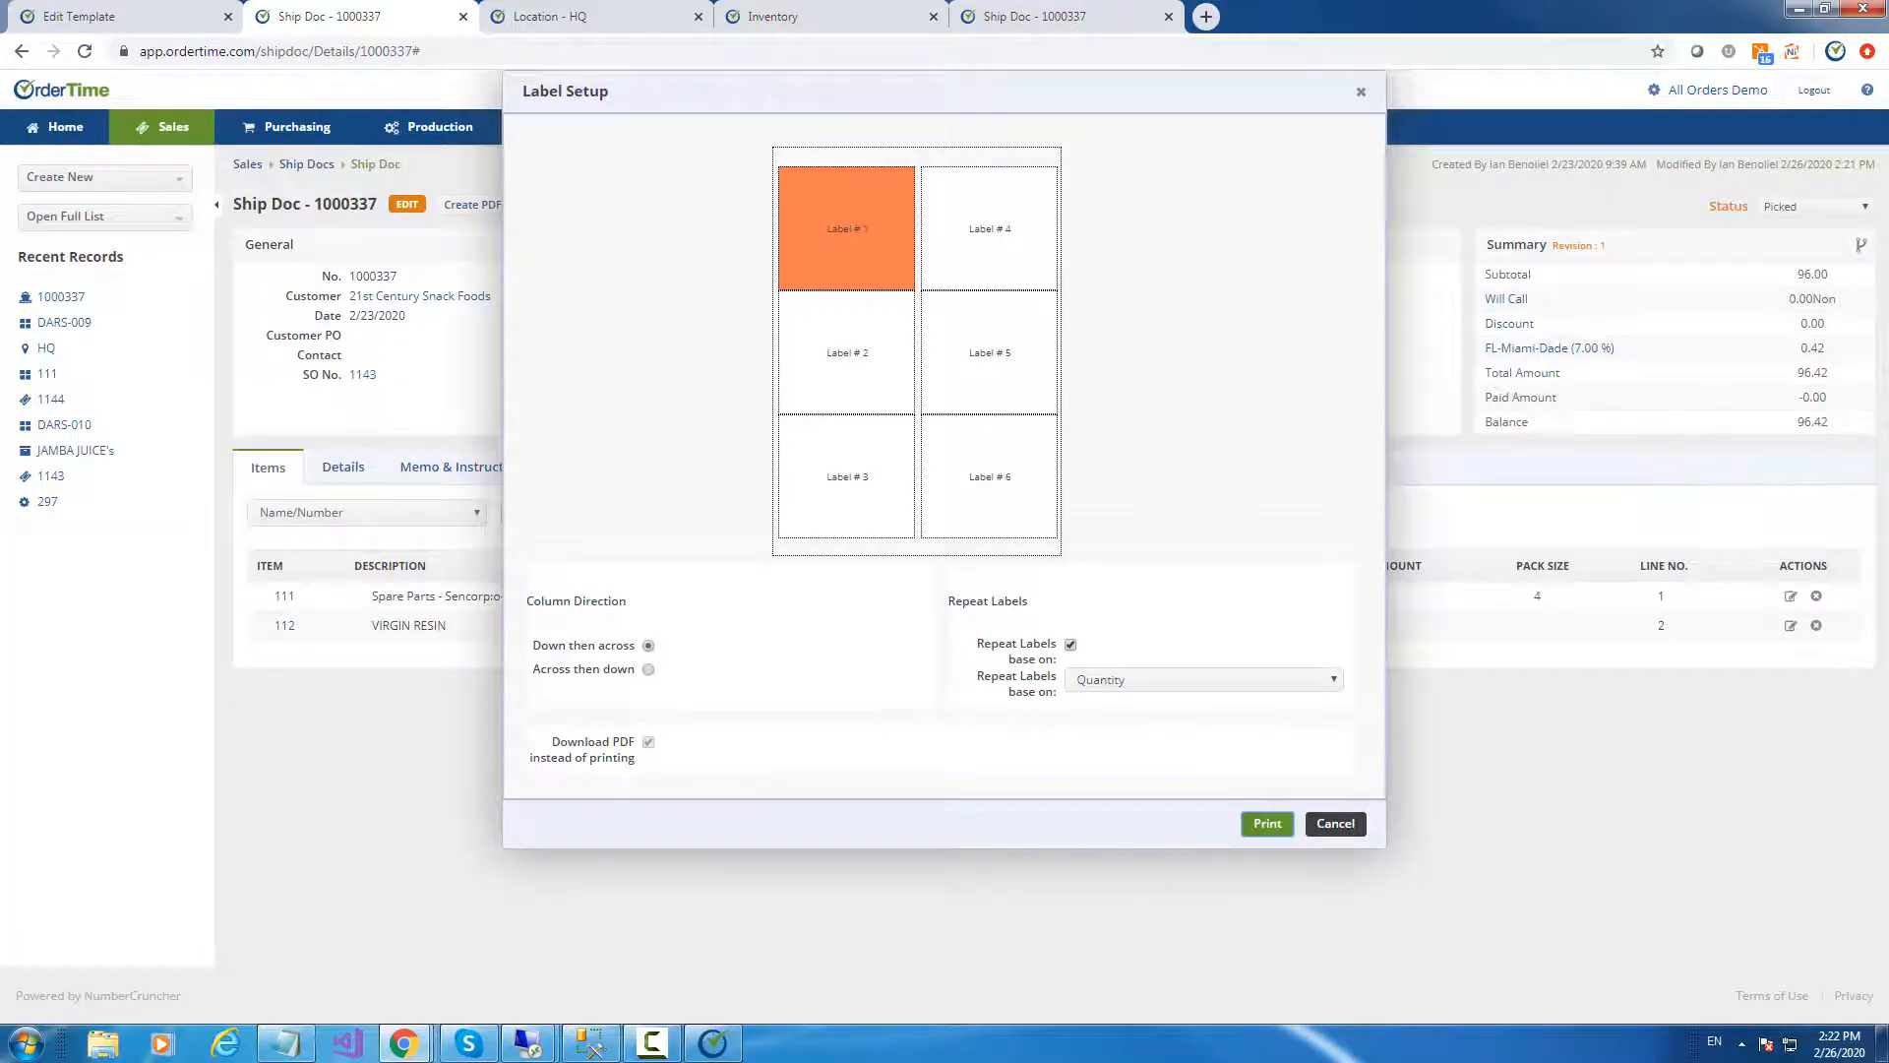
{"action": "left_click", "coordinate": [1344, 823]}
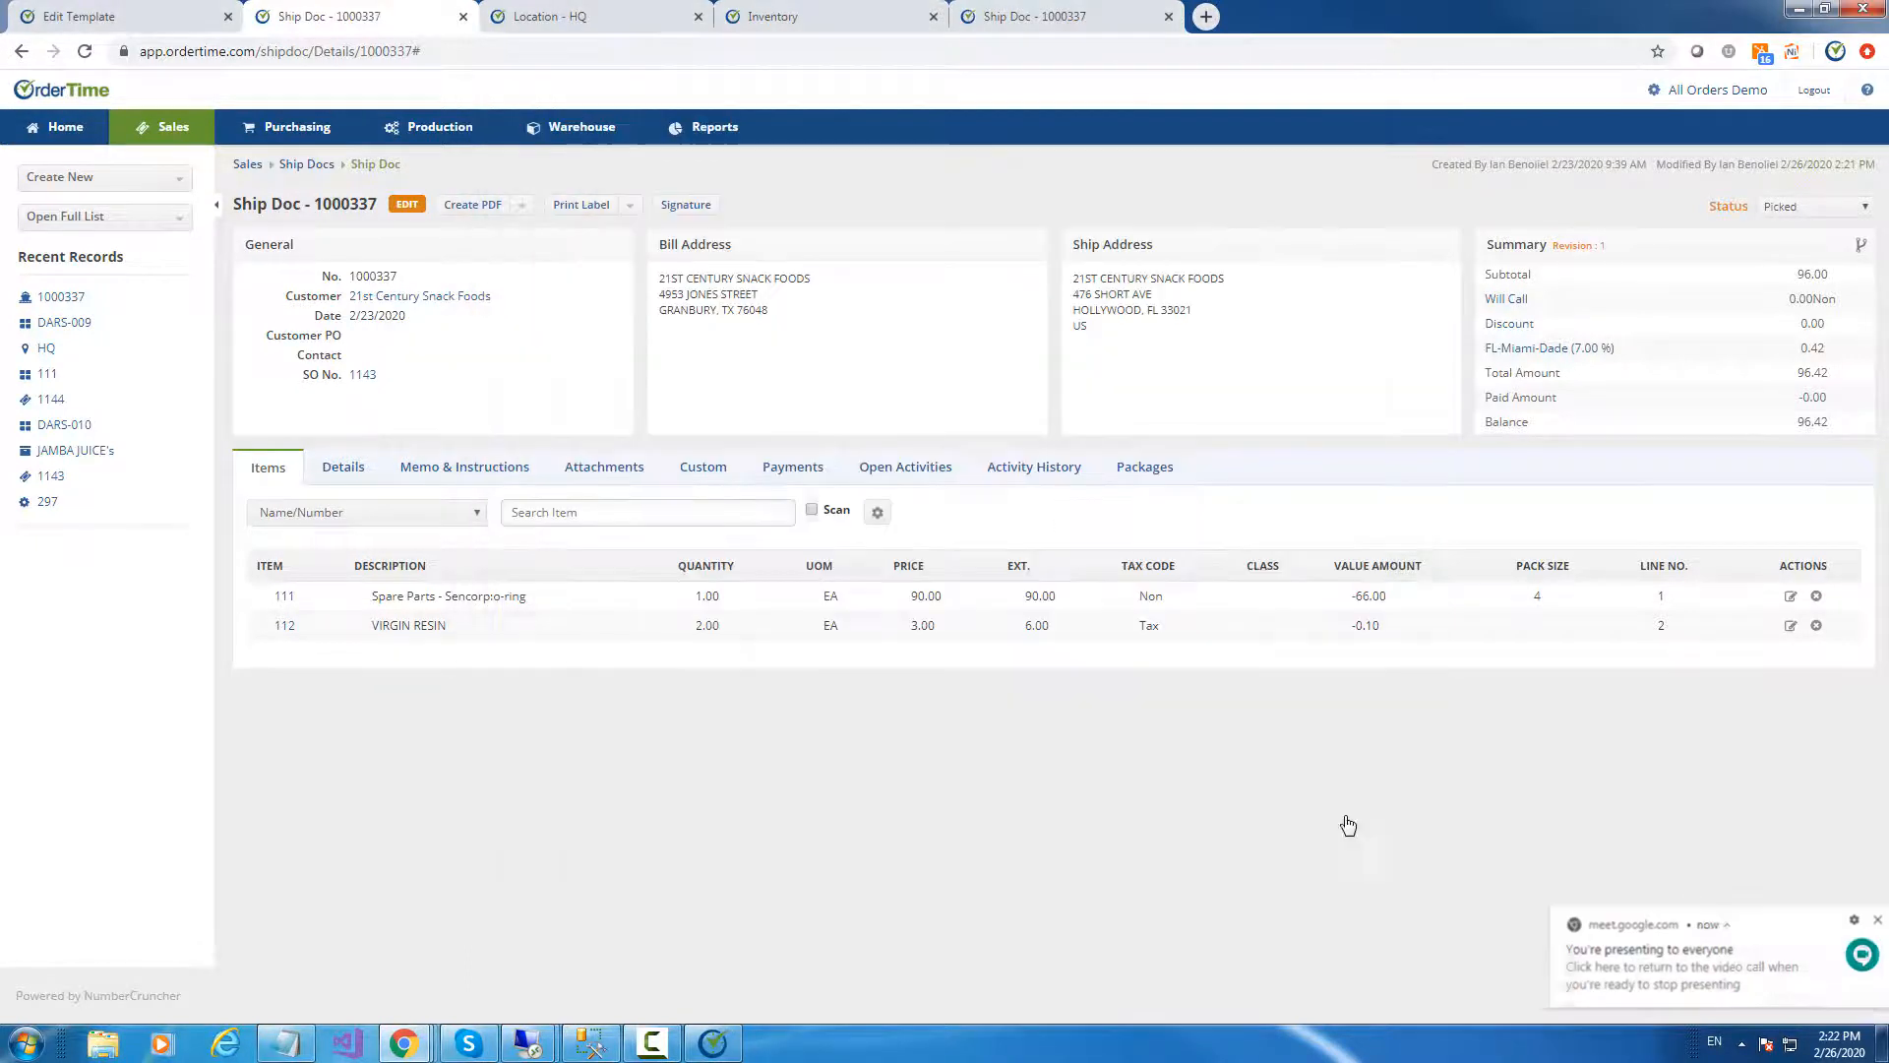
Go to Admin > Label Templates and open the Stock template's editor on its Data options
{"action": "left_click", "coordinate": [1701, 92]}
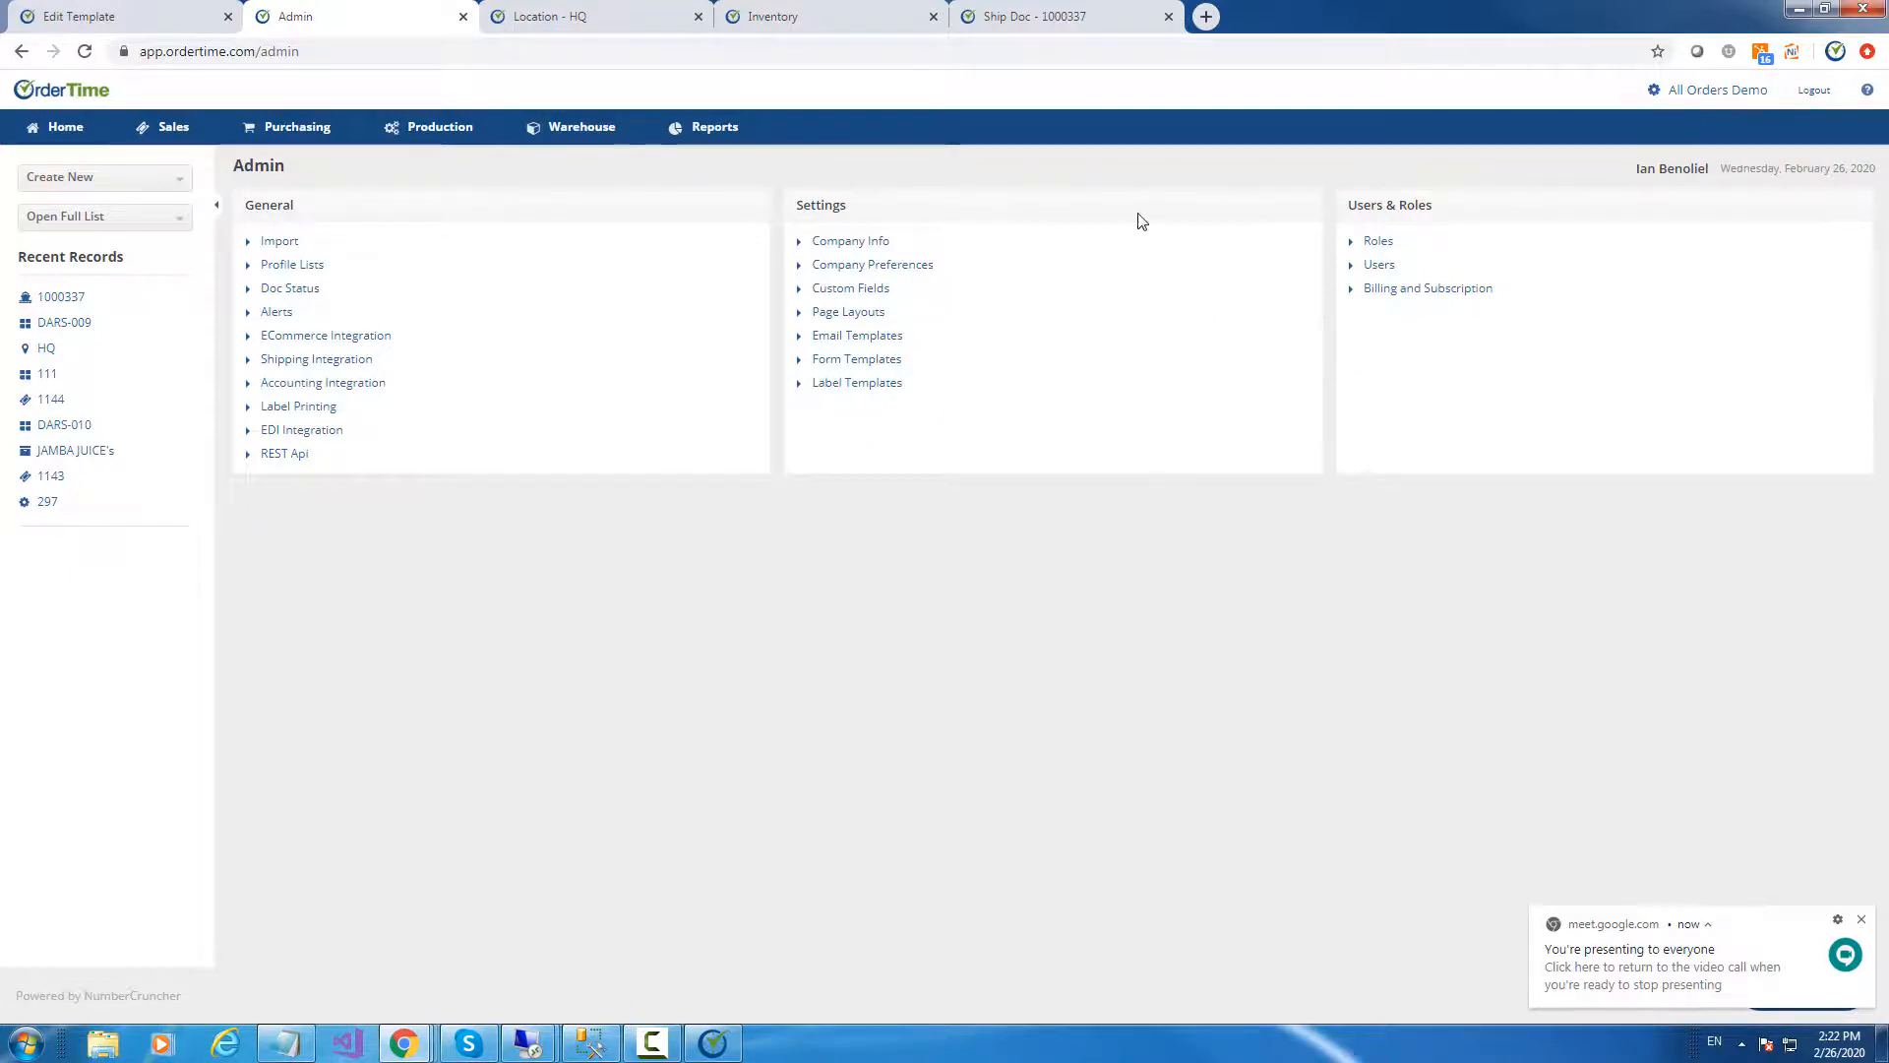
{"action": "left_click", "coordinate": [1678, 100]}
{"action": "left_click", "coordinate": [847, 392]}
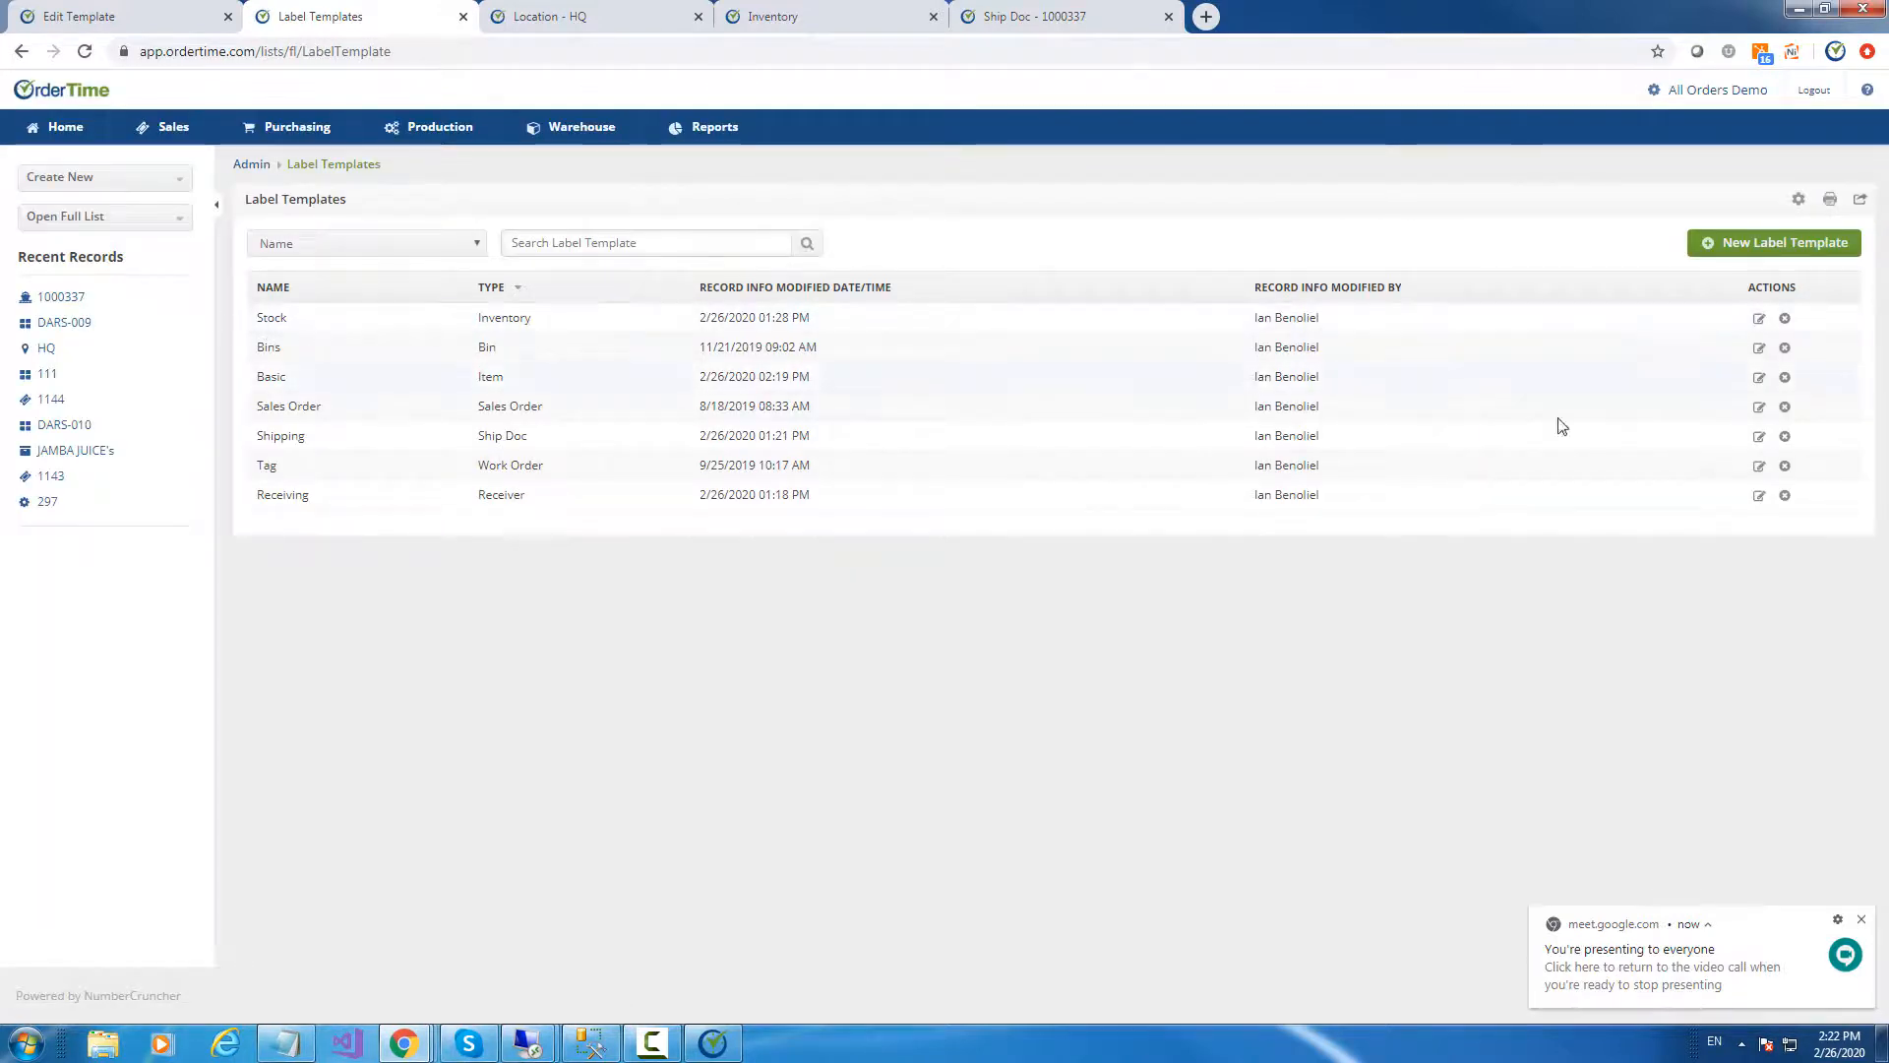
{"action": "left_click", "coordinate": [1758, 322]}
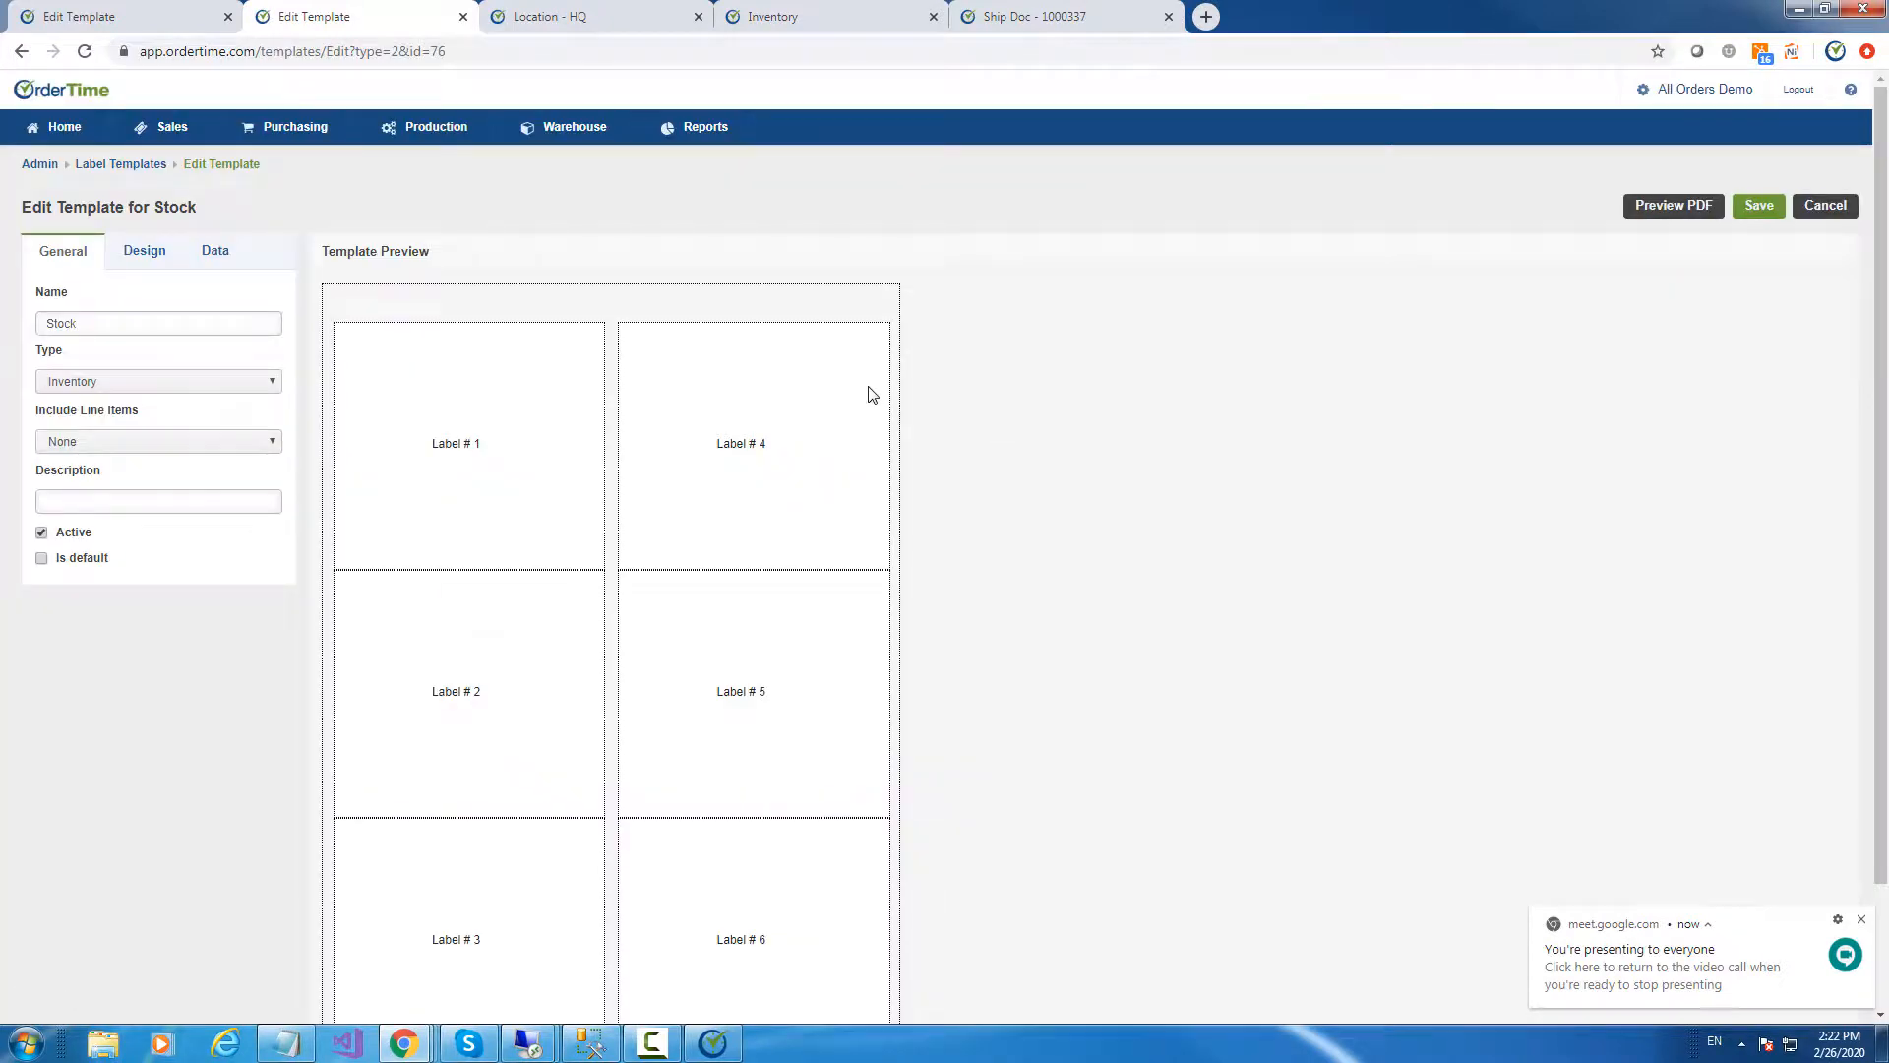
{"action": "left_click", "coordinate": [216, 252]}
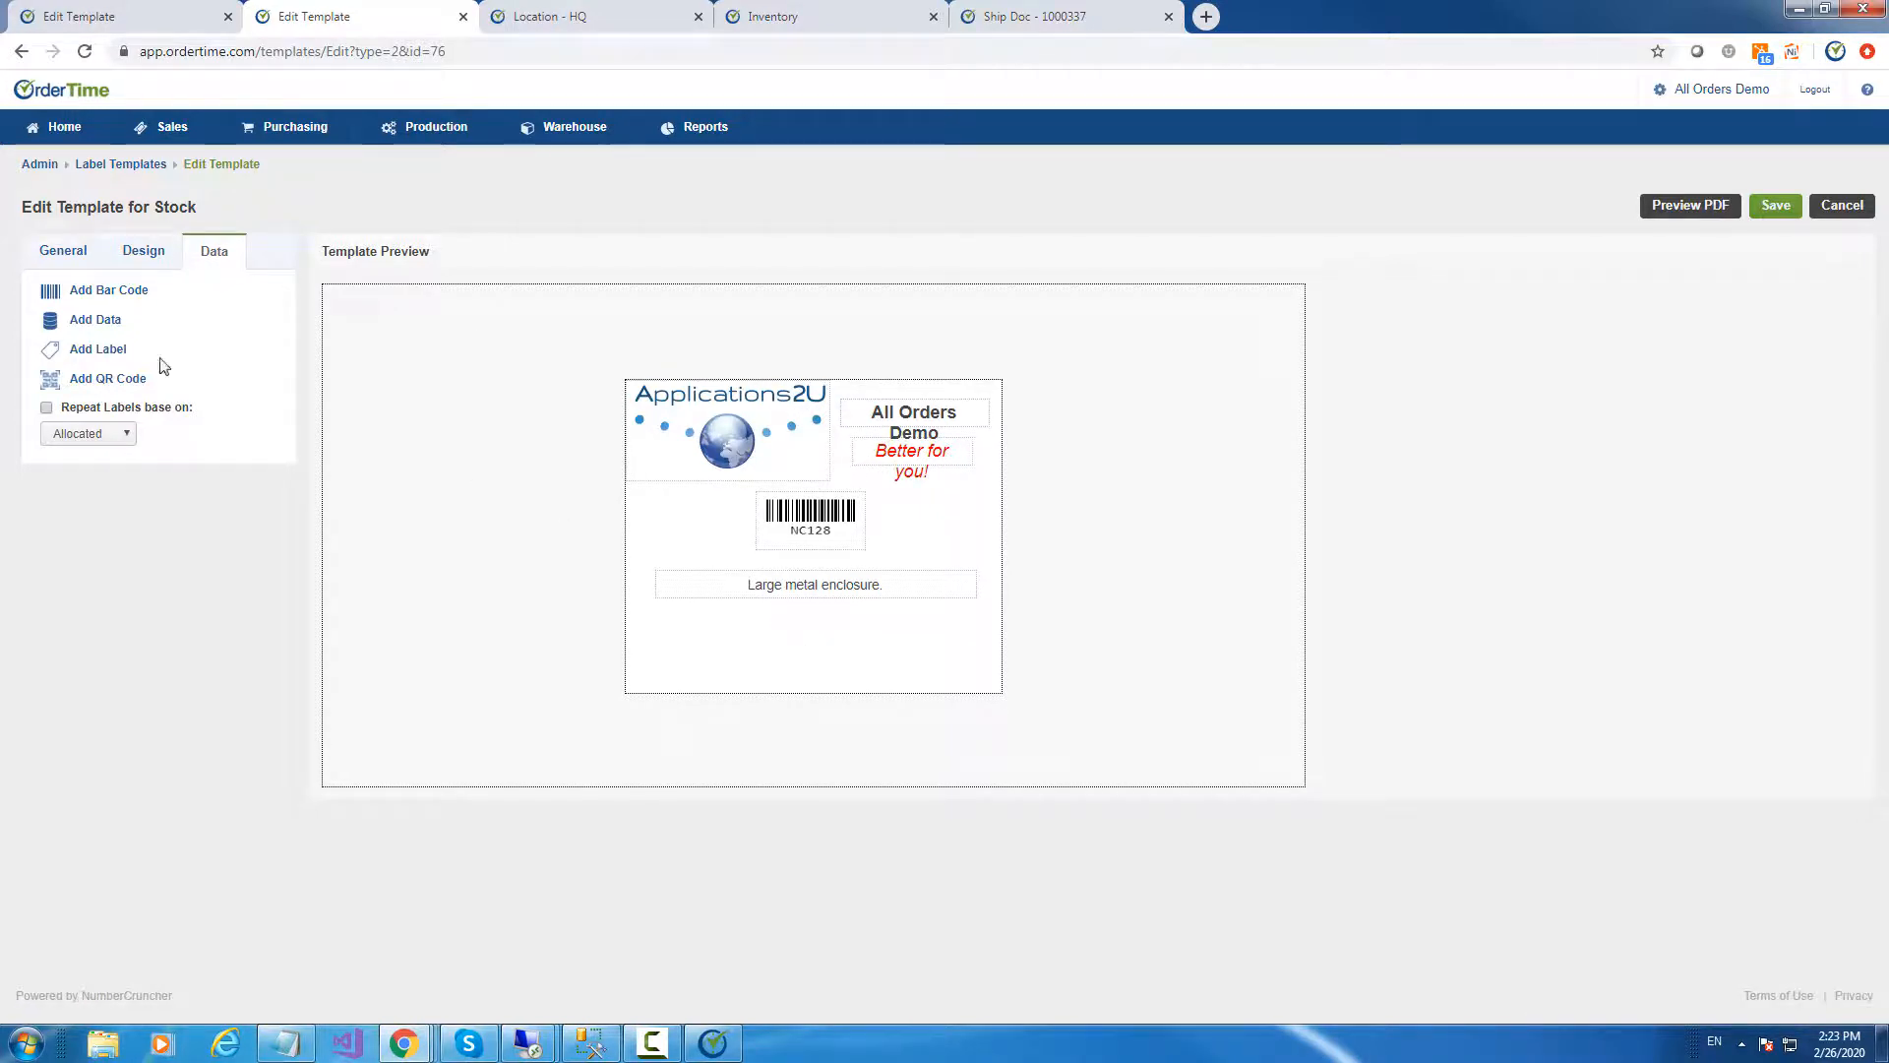
Try adding an Inventory Lot / Serial Number data field to the label, then cancel it
{"action": "left_click", "coordinate": [73, 325]}
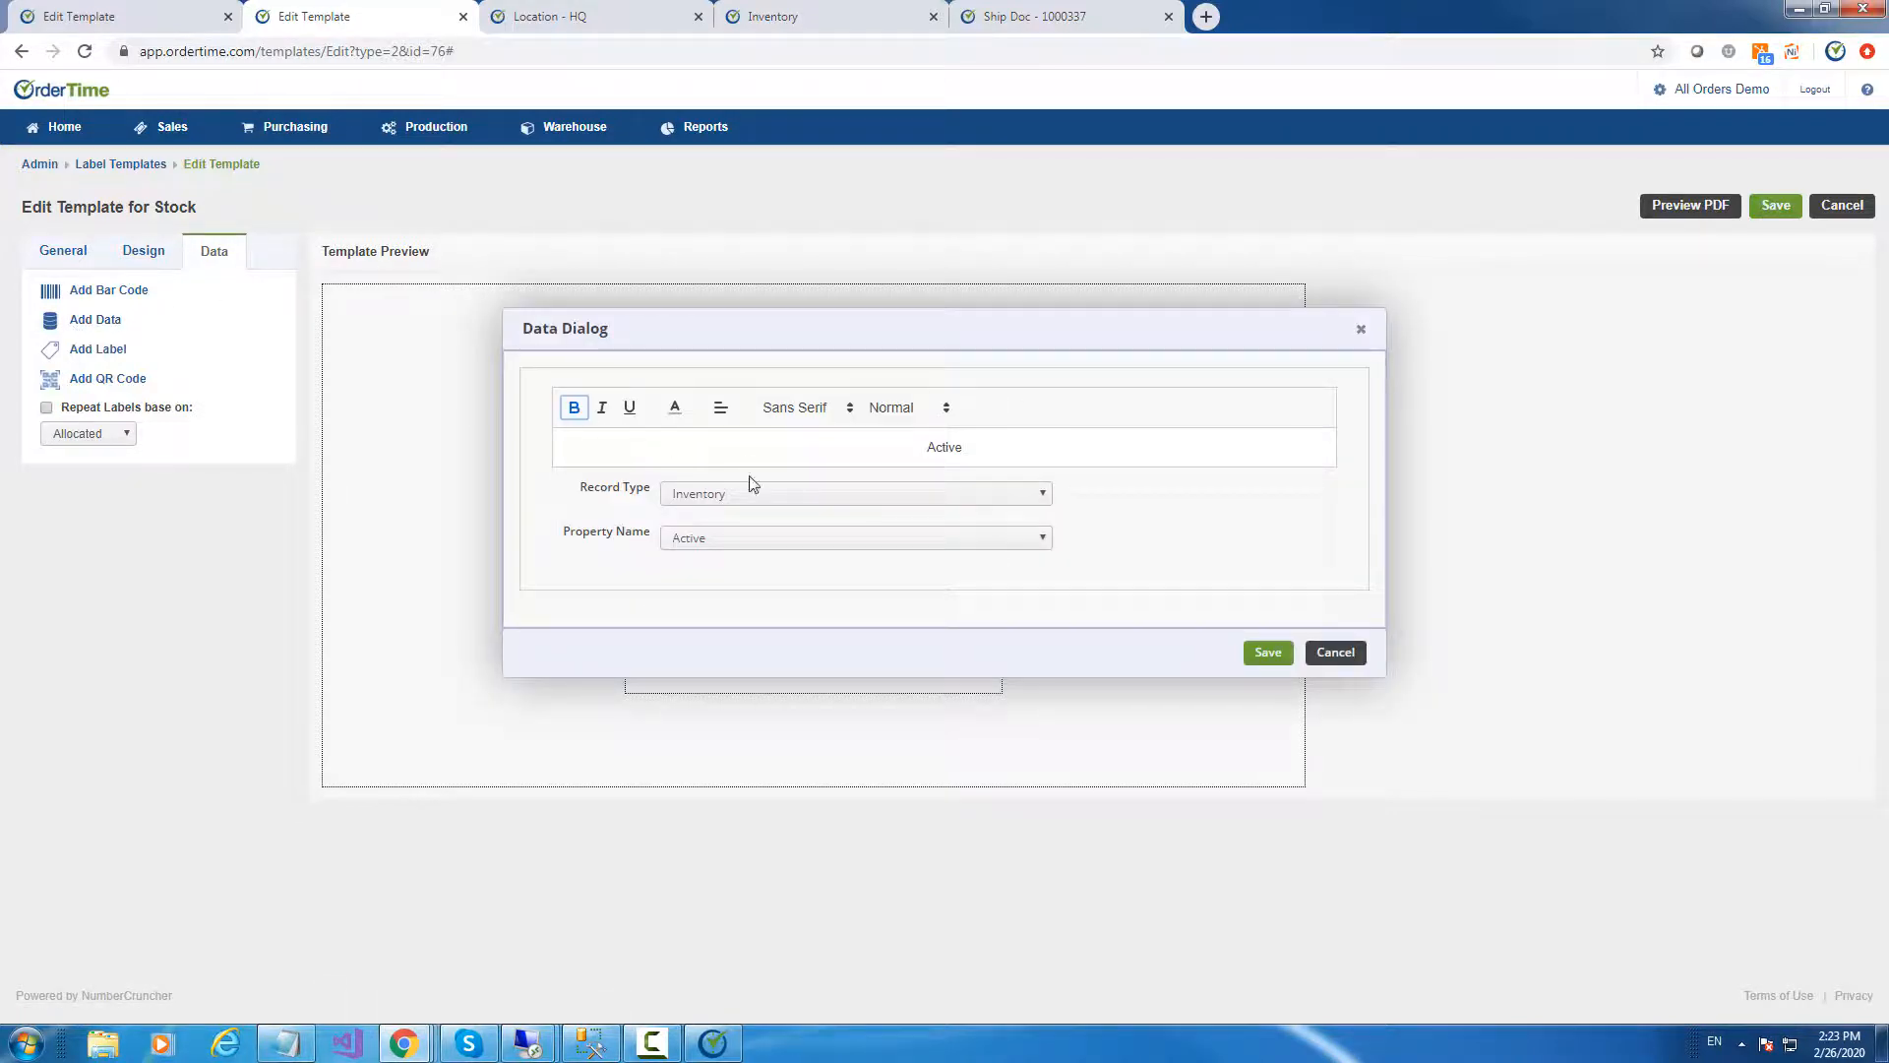
{"action": "left_click", "coordinate": [743, 498]}
{"action": "left_click", "coordinate": [741, 506]}
{"action": "left_click", "coordinate": [734, 539]}
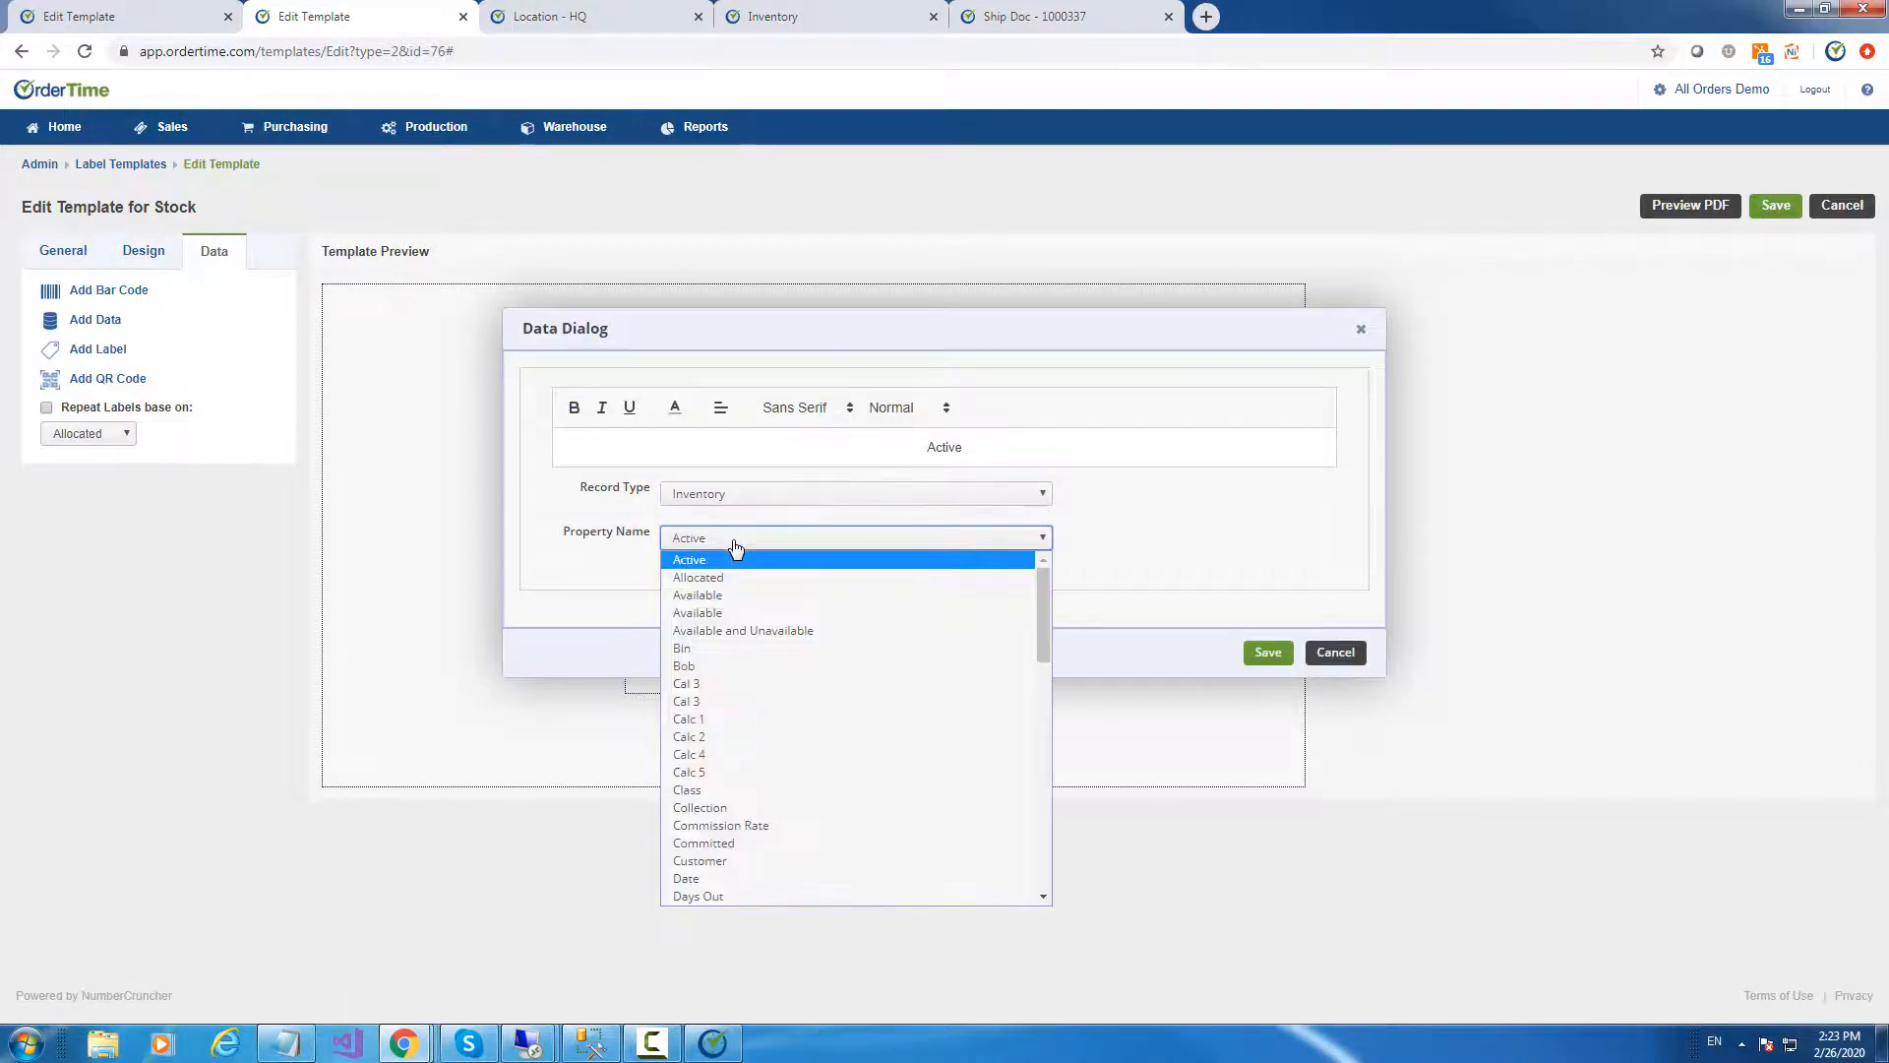
{"action": "scroll", "coordinate": [844, 716], "scroll_direction": "down", "scroll_amount": 5}
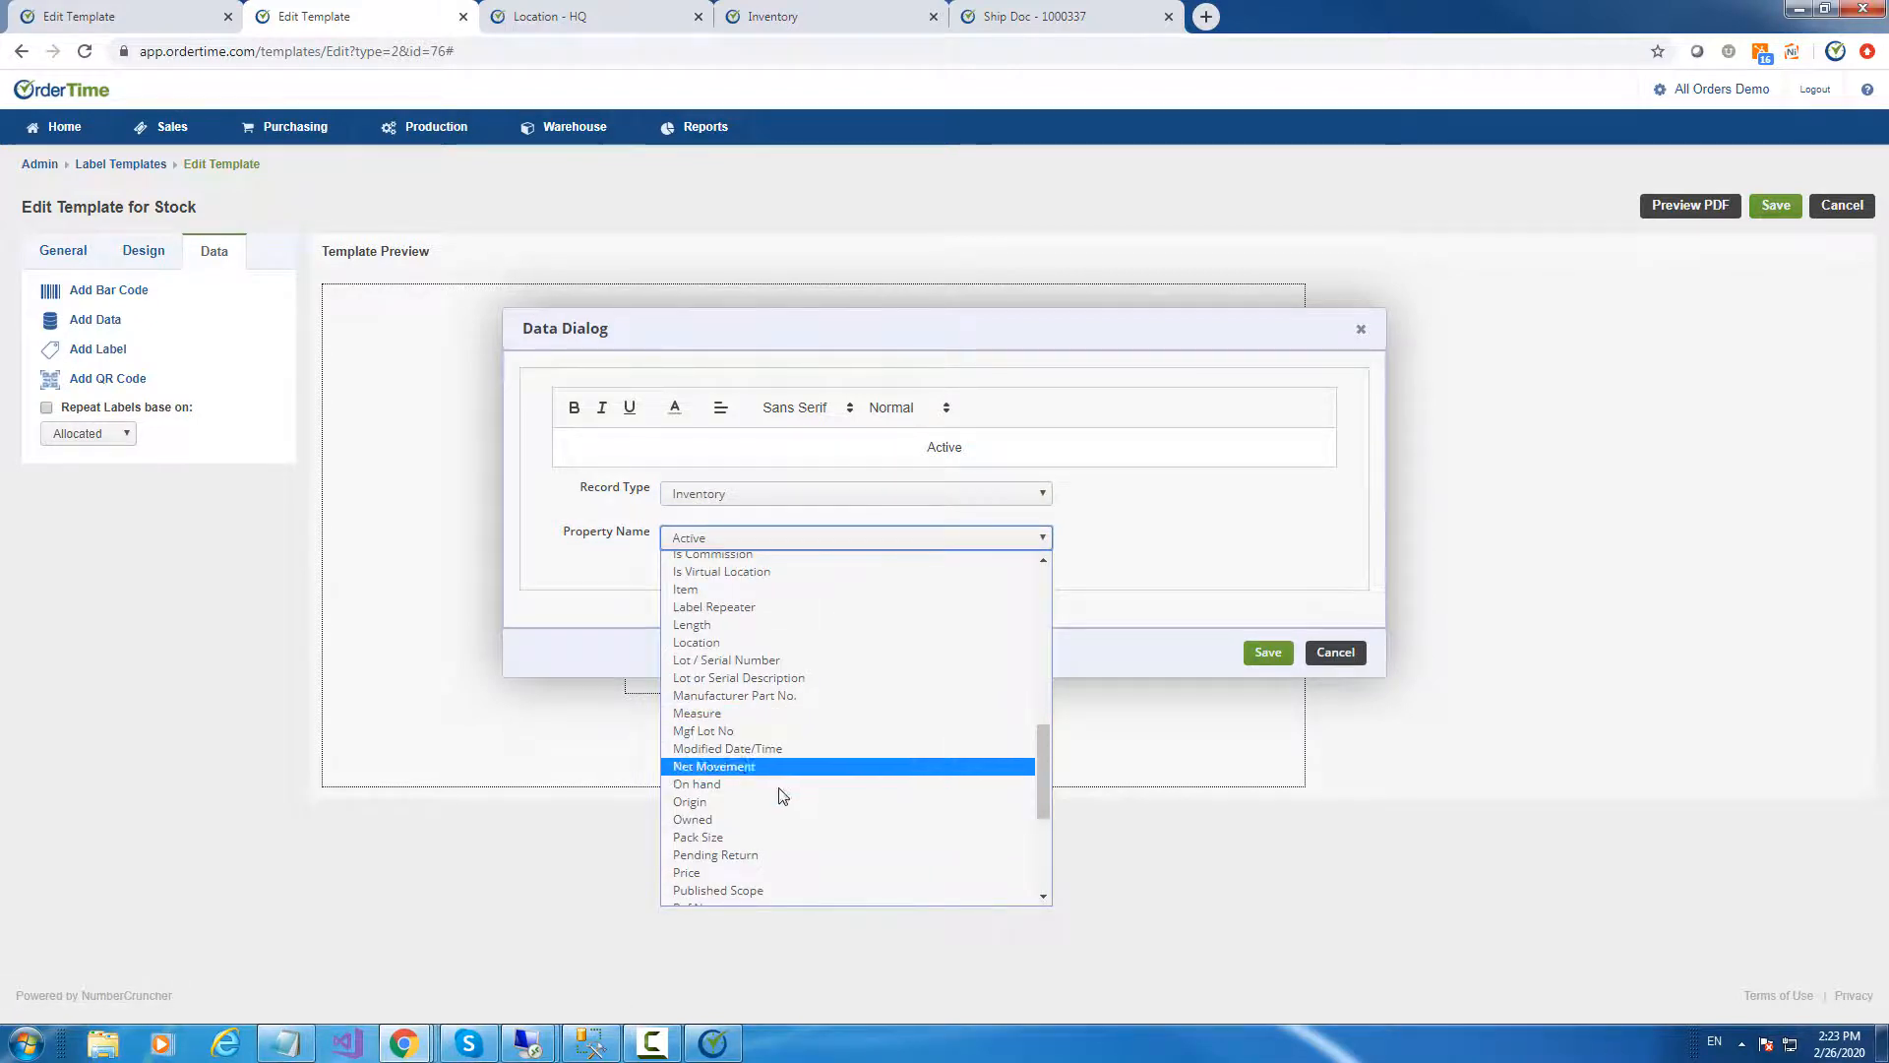
{"action": "left_click", "coordinate": [765, 659]}
{"action": "left_click", "coordinate": [1338, 654]}
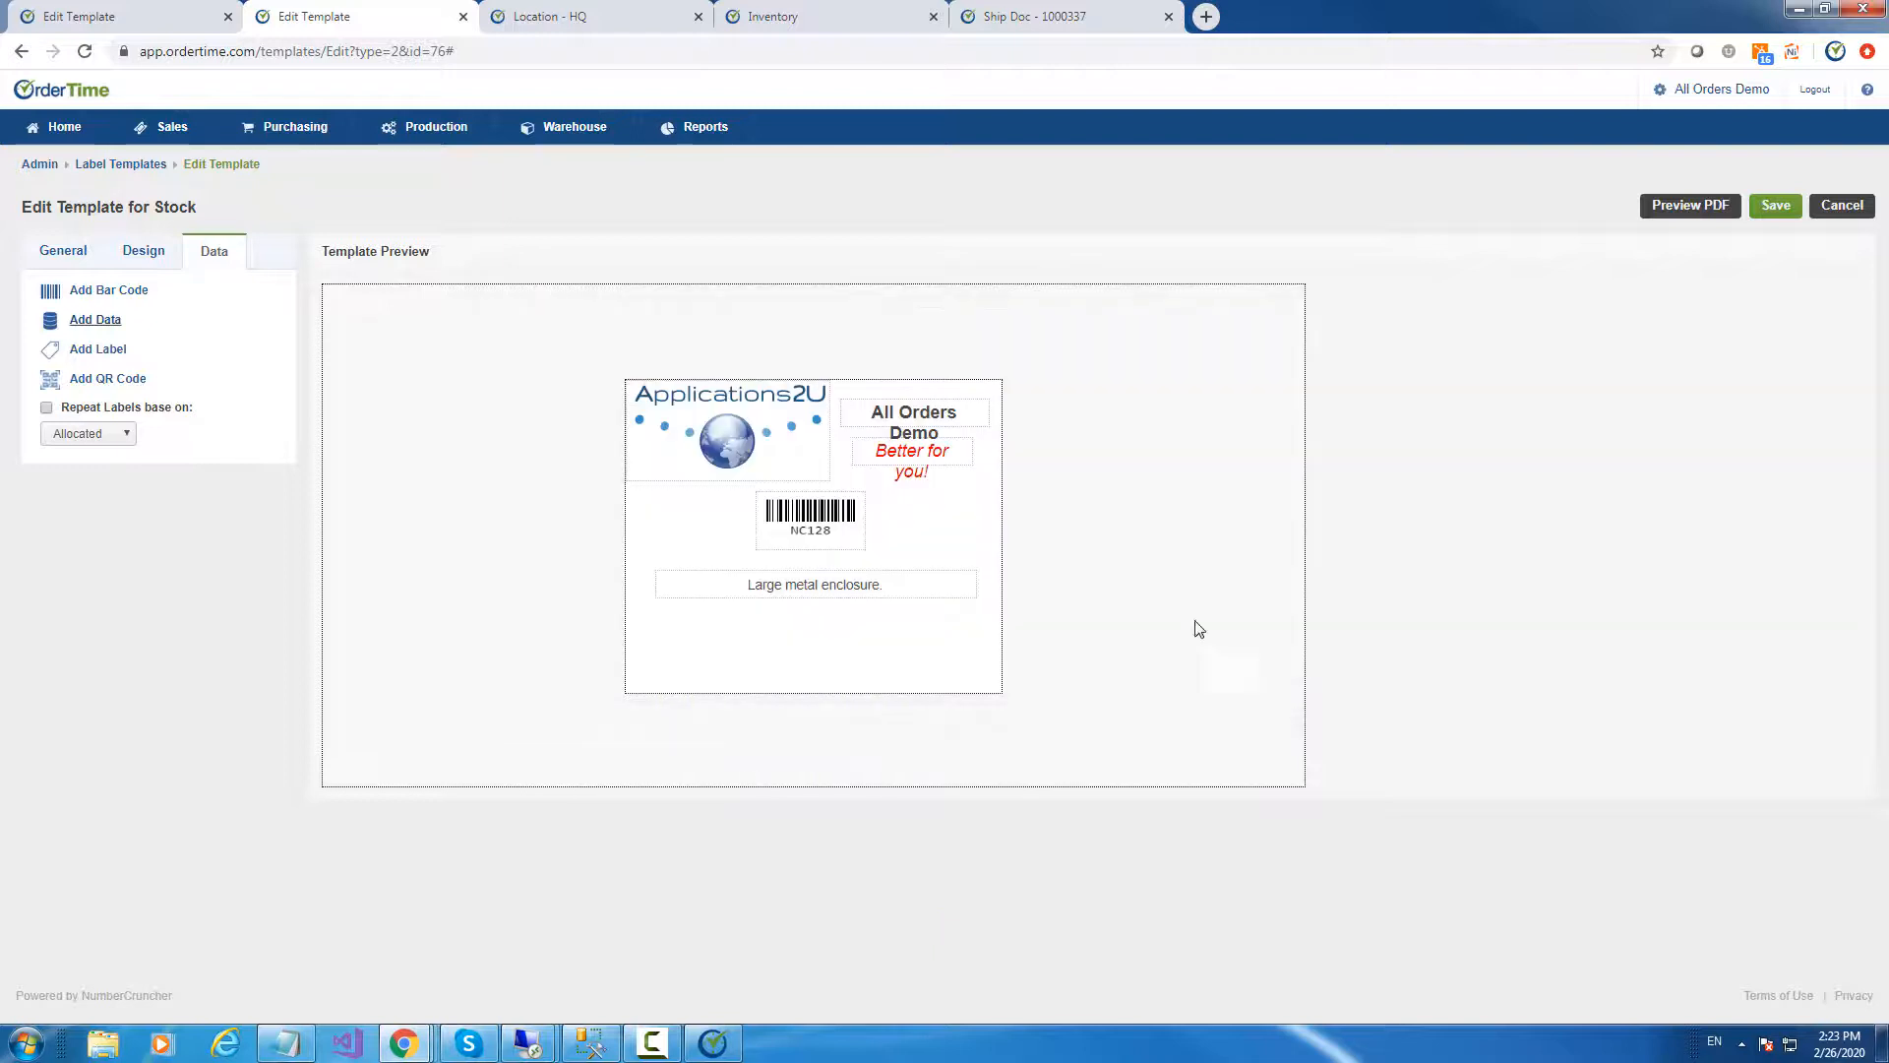
Add a barcode encoding the Lot / Serial Number value and place it below the description
{"action": "left_click", "coordinate": [112, 293]}
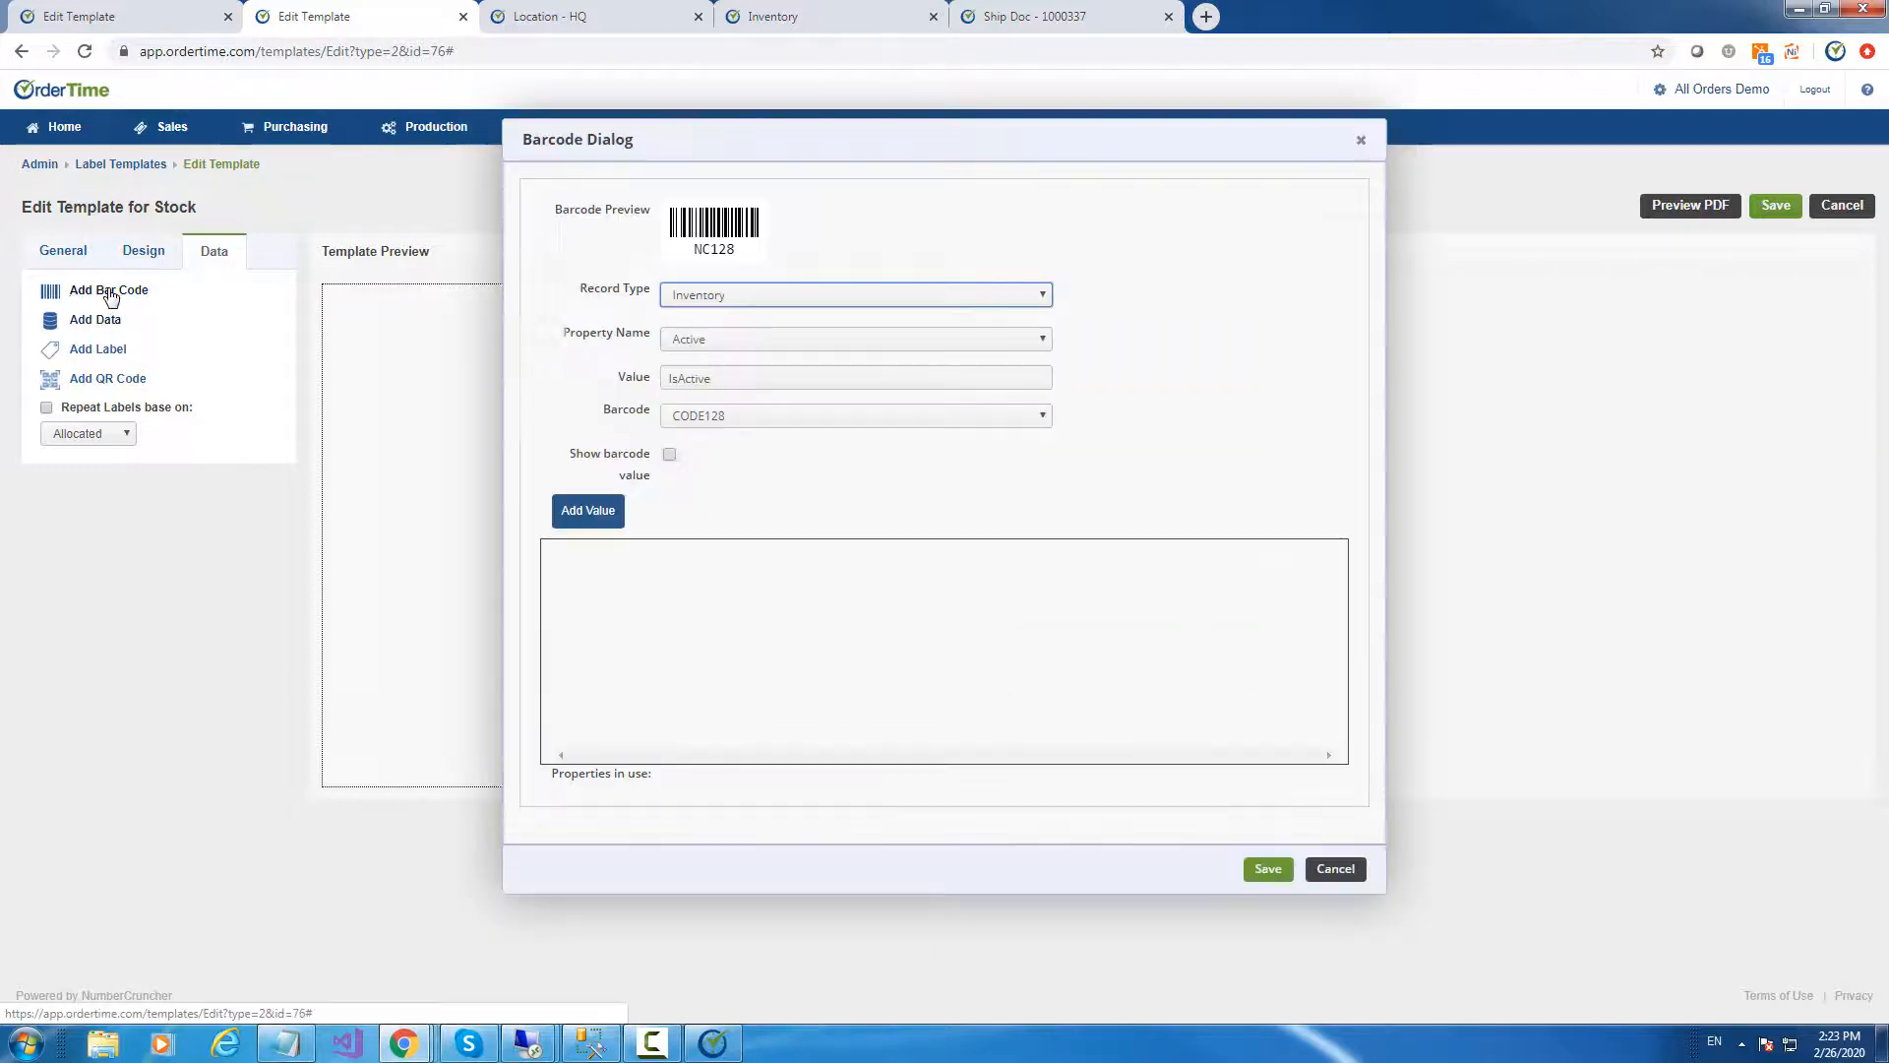
{"action": "left_click", "coordinate": [759, 343]}
{"action": "scroll", "coordinate": [848, 557], "scroll_direction": "down", "scroll_amount": 10}
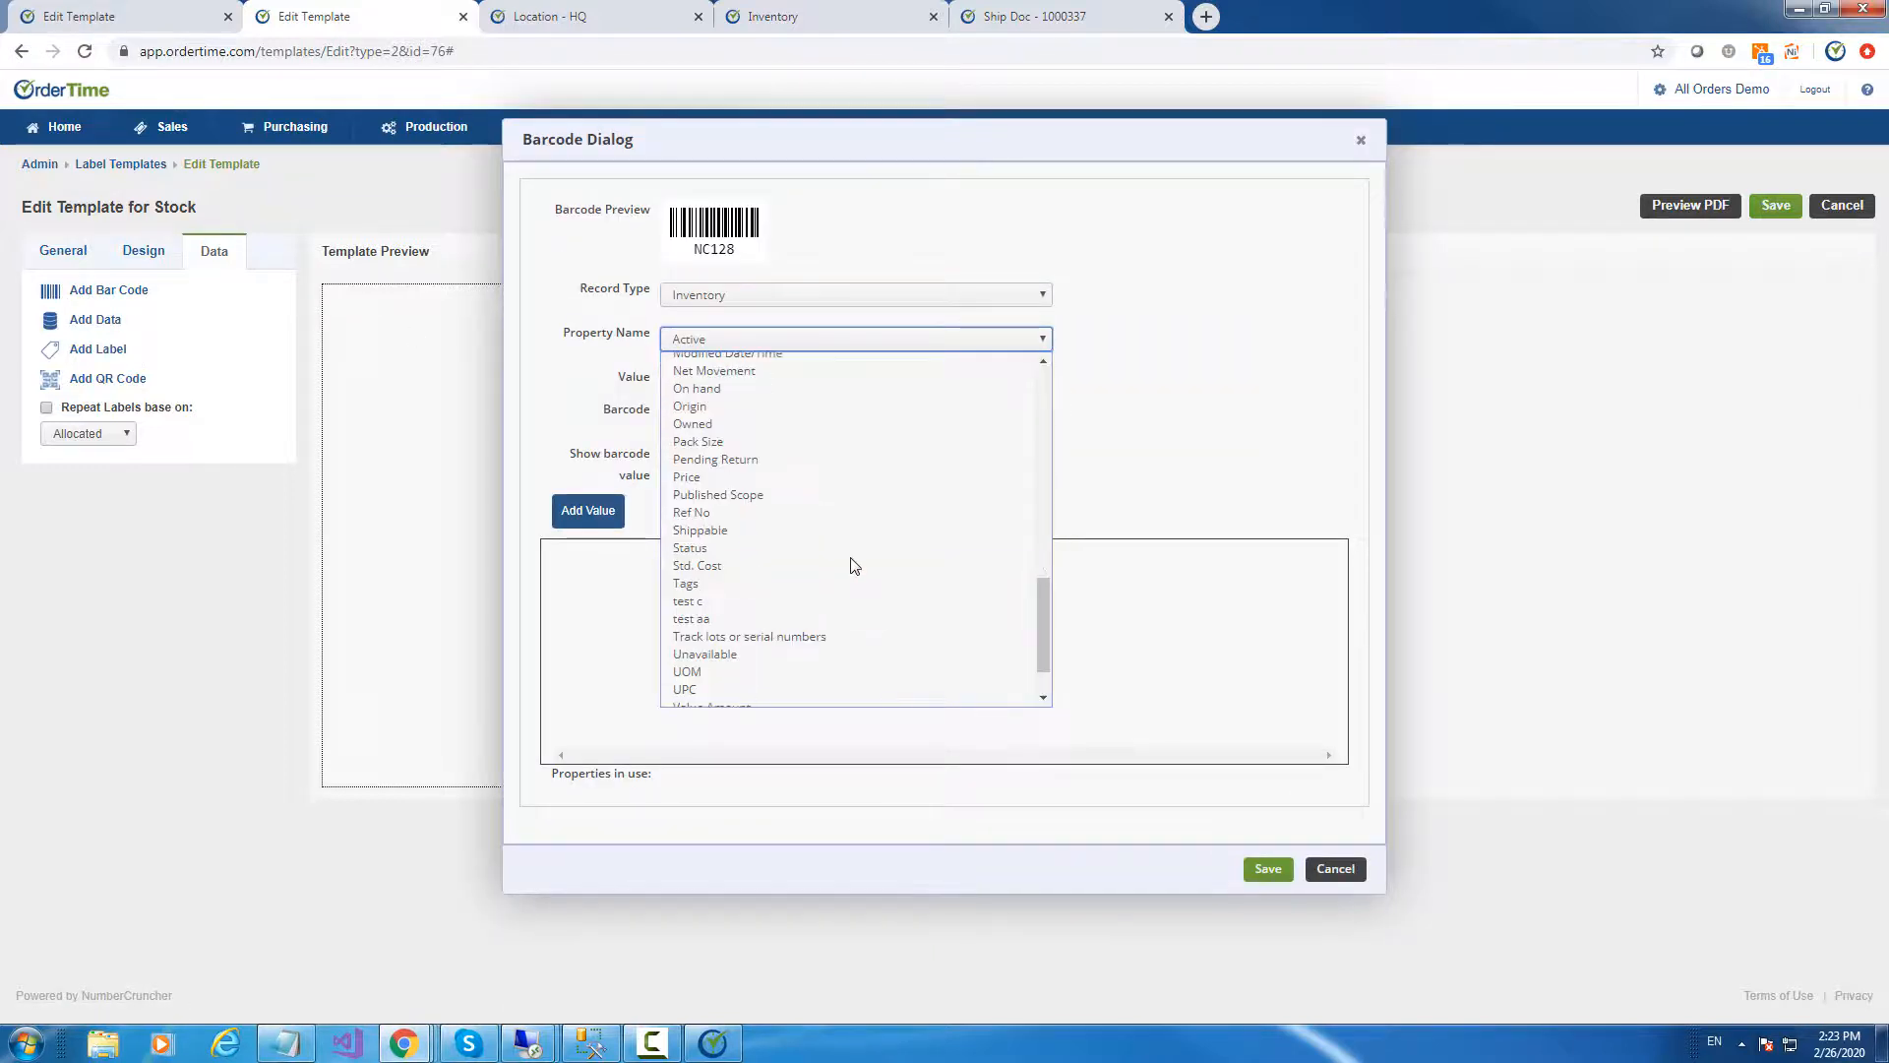
{"action": "scroll", "coordinate": [813, 632], "scroll_direction": "down", "scroll_amount": 2}
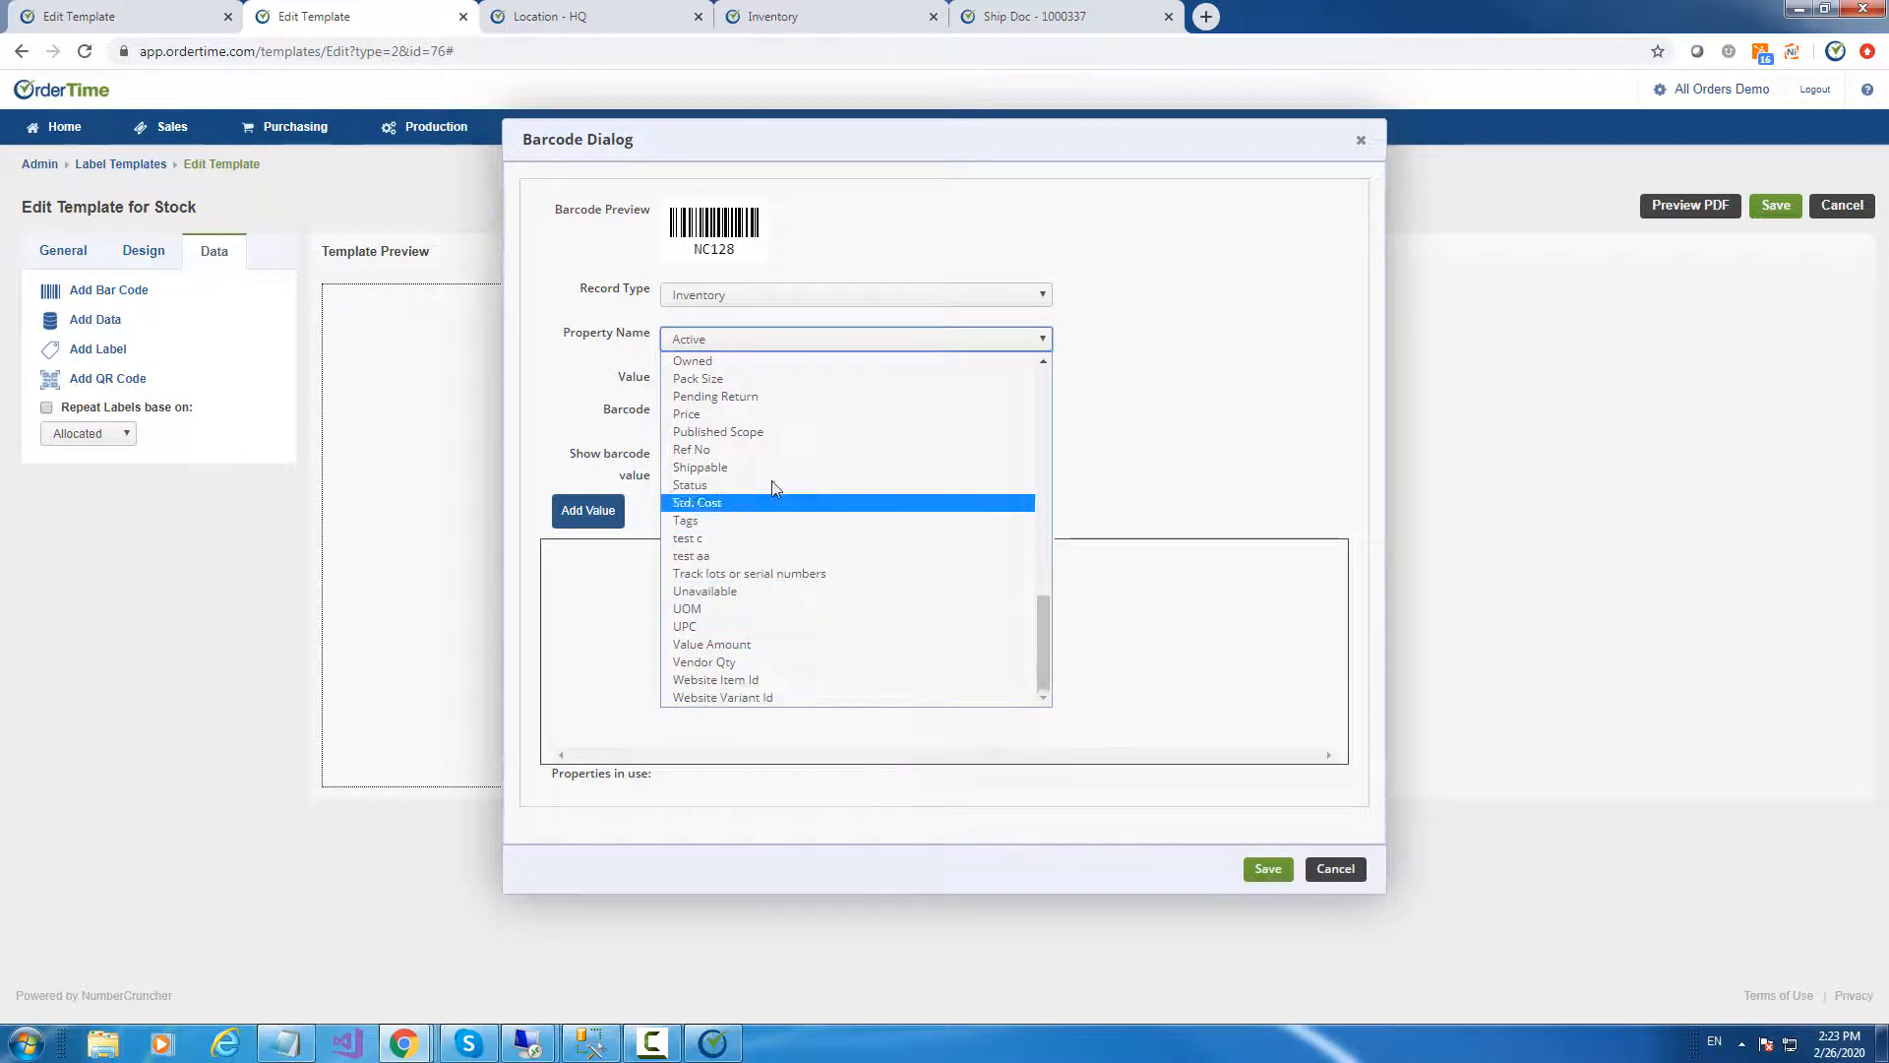
{"action": "scroll", "coordinate": [773, 472], "scroll_direction": "up", "scroll_amount": 5}
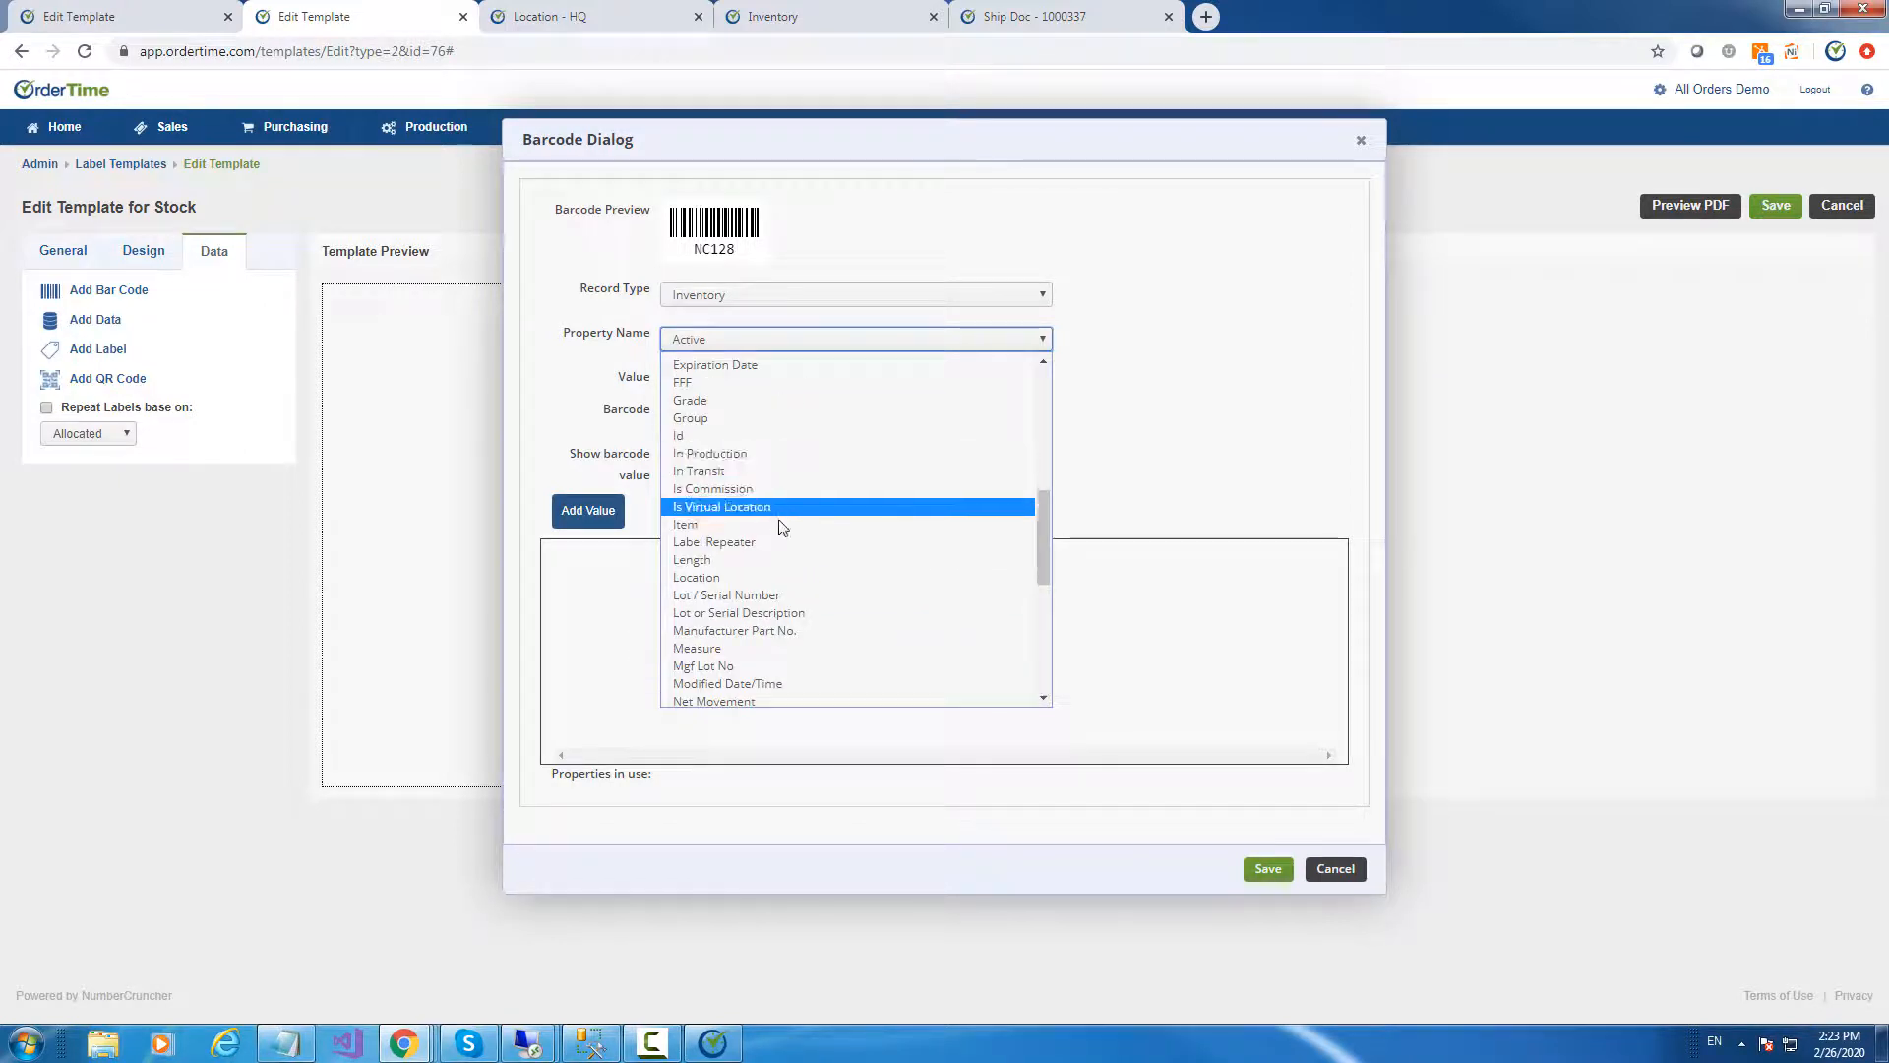
{"action": "left_click", "coordinate": [776, 595]}
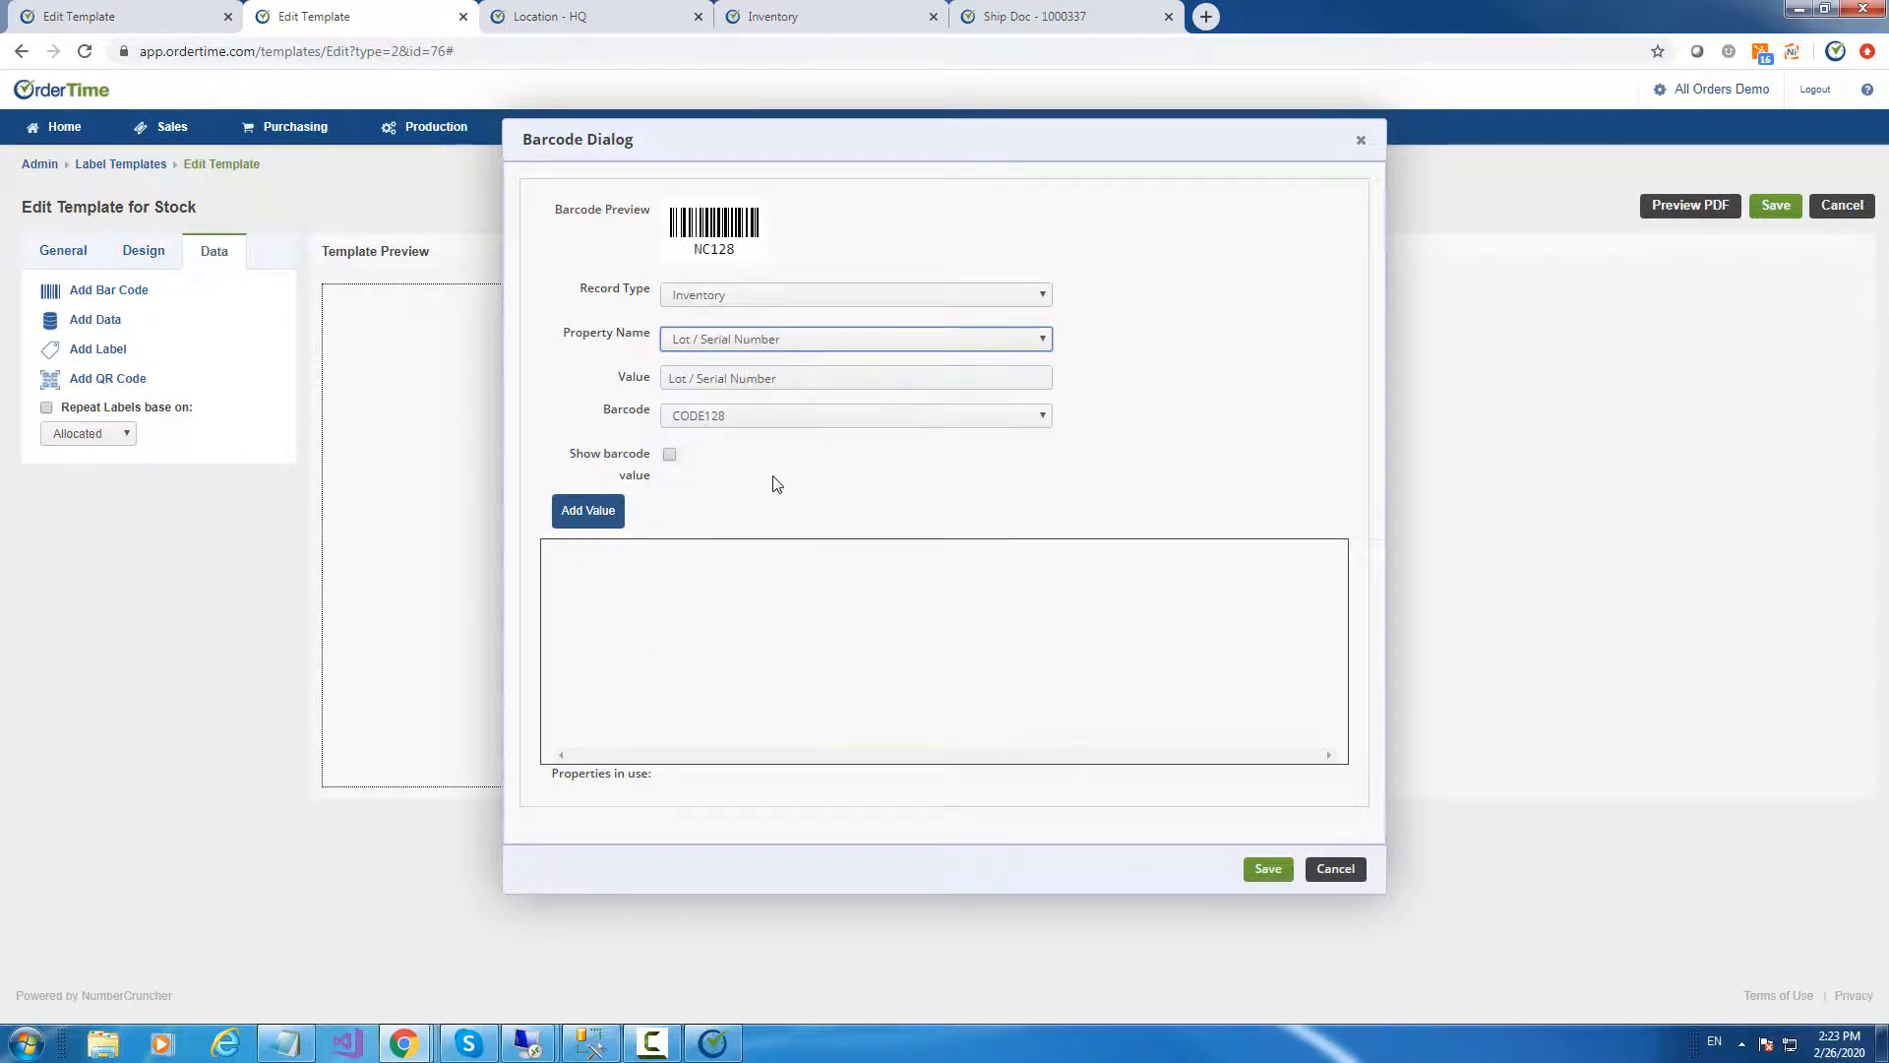
{"action": "left_click", "coordinate": [738, 339]}
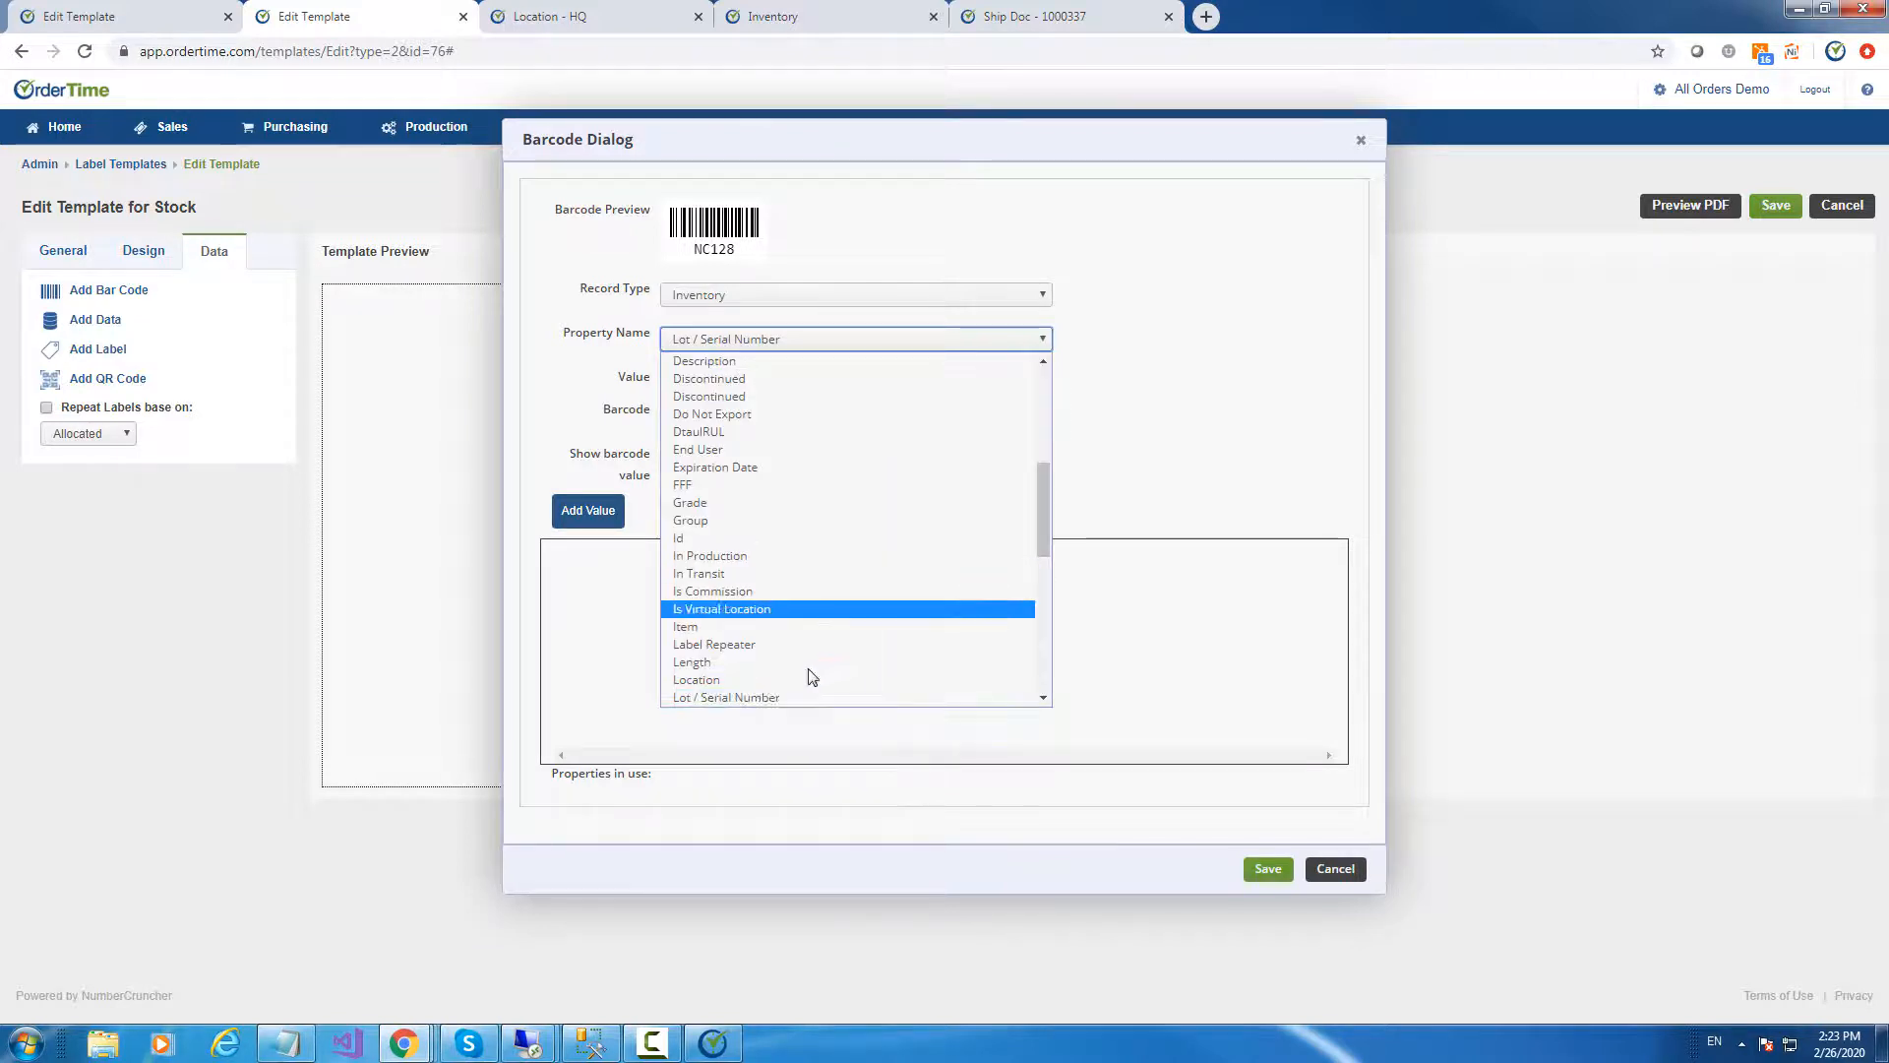
{"action": "left_click", "coordinate": [758, 693]}
{"action": "left_click_drag", "start_coordinate": [756, 381], "coordinate": [883, 581]}
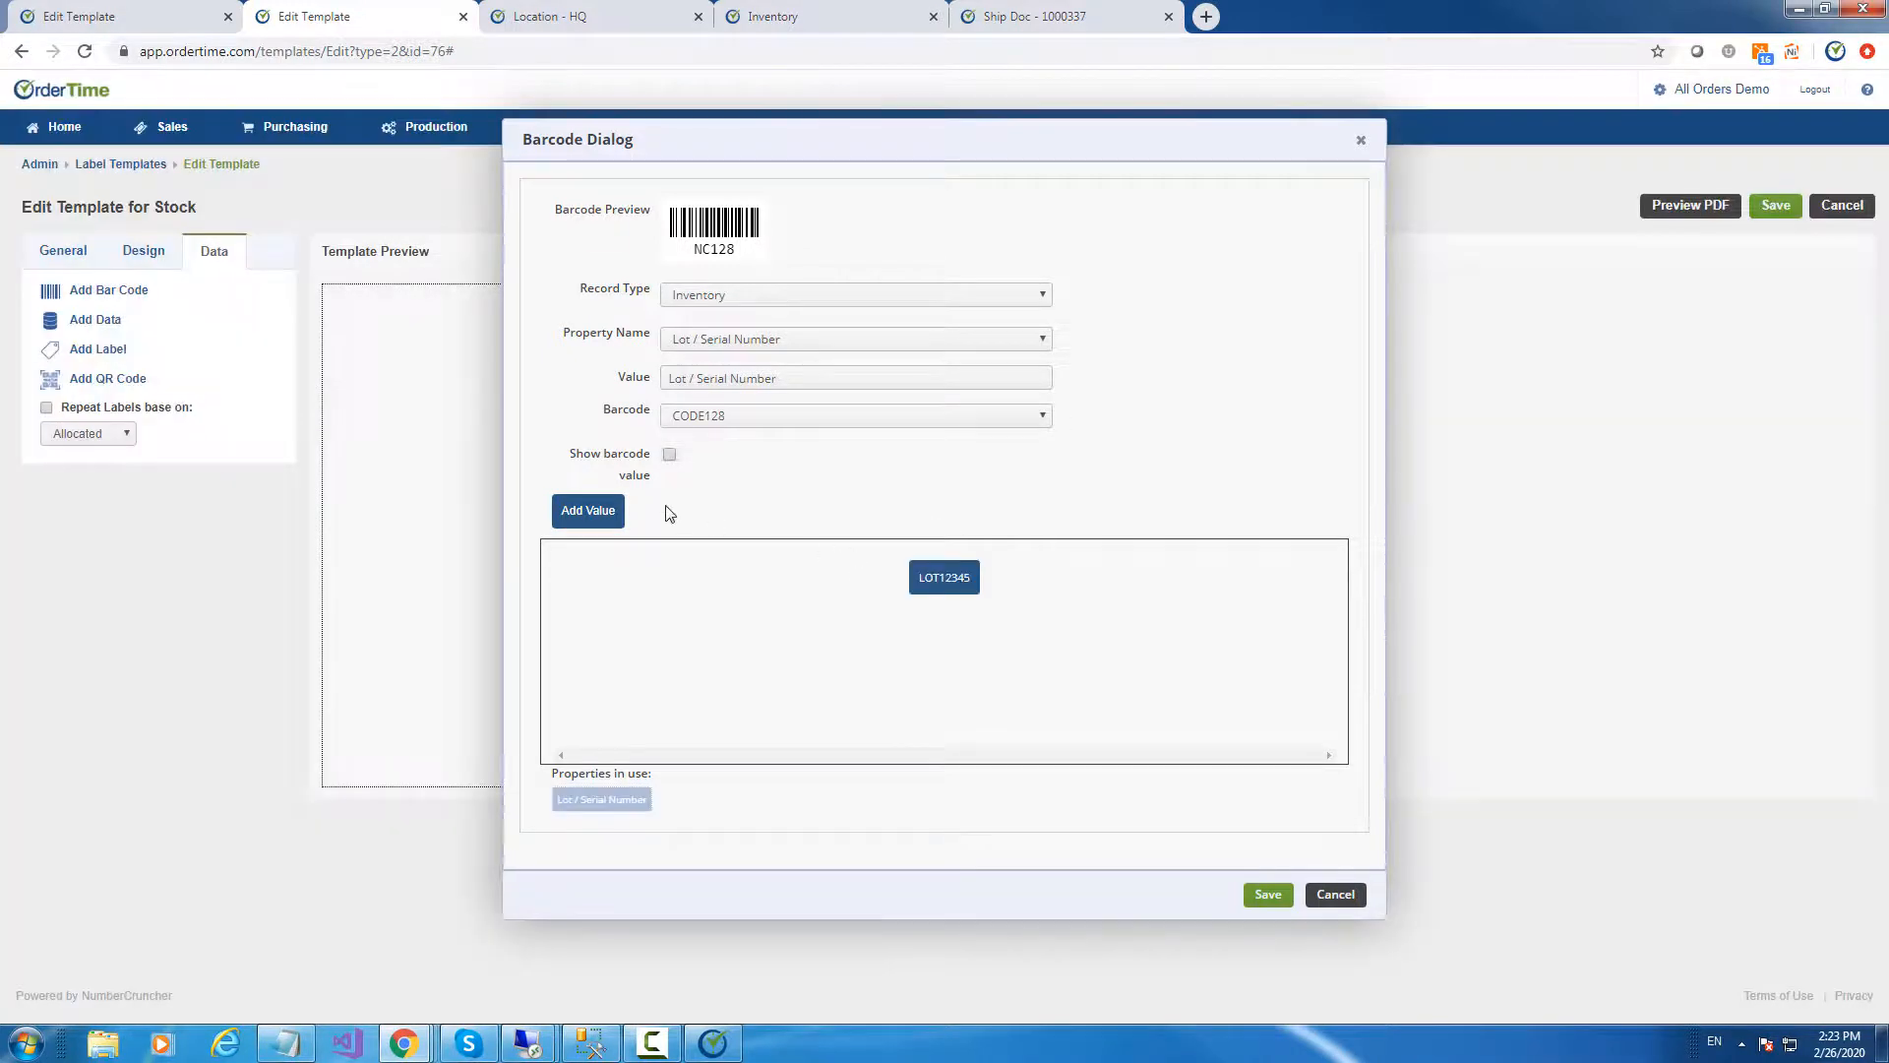
{"action": "left_click", "coordinate": [1266, 896]}
{"action": "left_click_drag", "start_coordinate": [768, 536], "coordinate": [815, 650]}
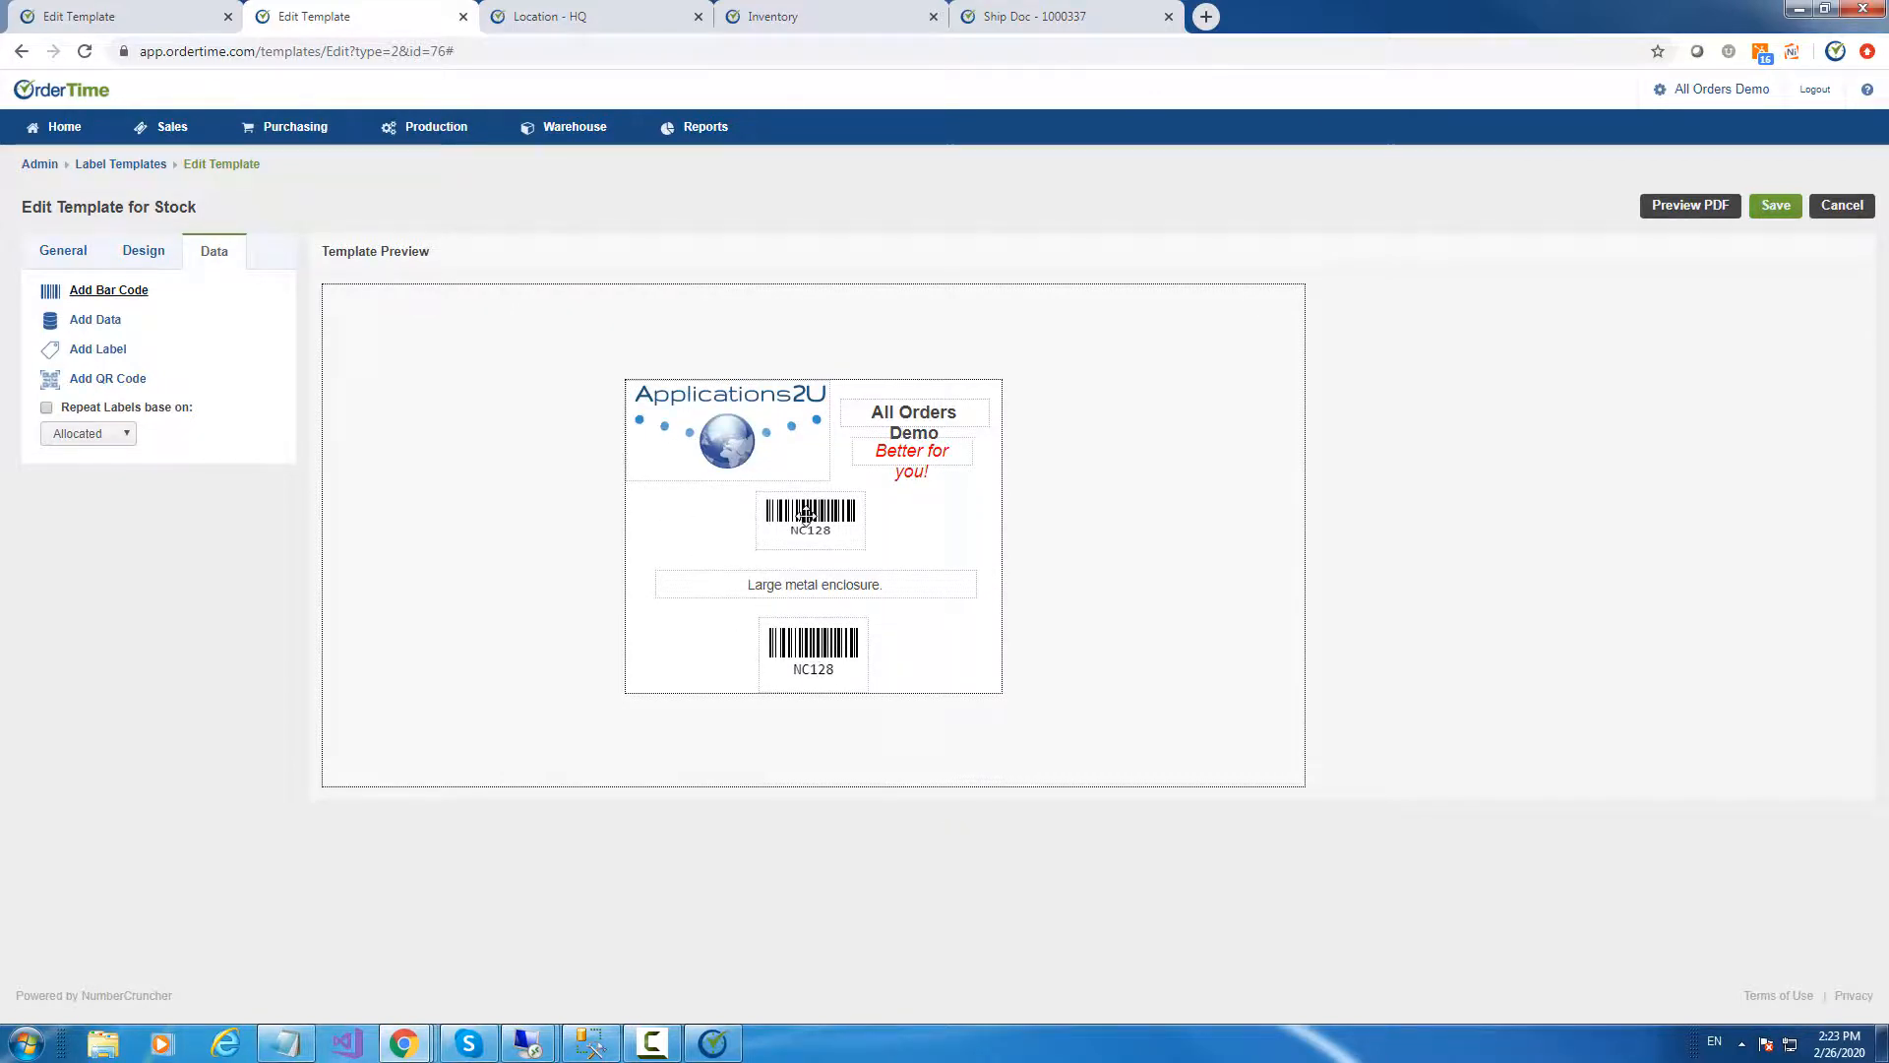
Preview the Stock label template as PDF, then save it and confirm
{"action": "left_click", "coordinate": [1694, 209]}
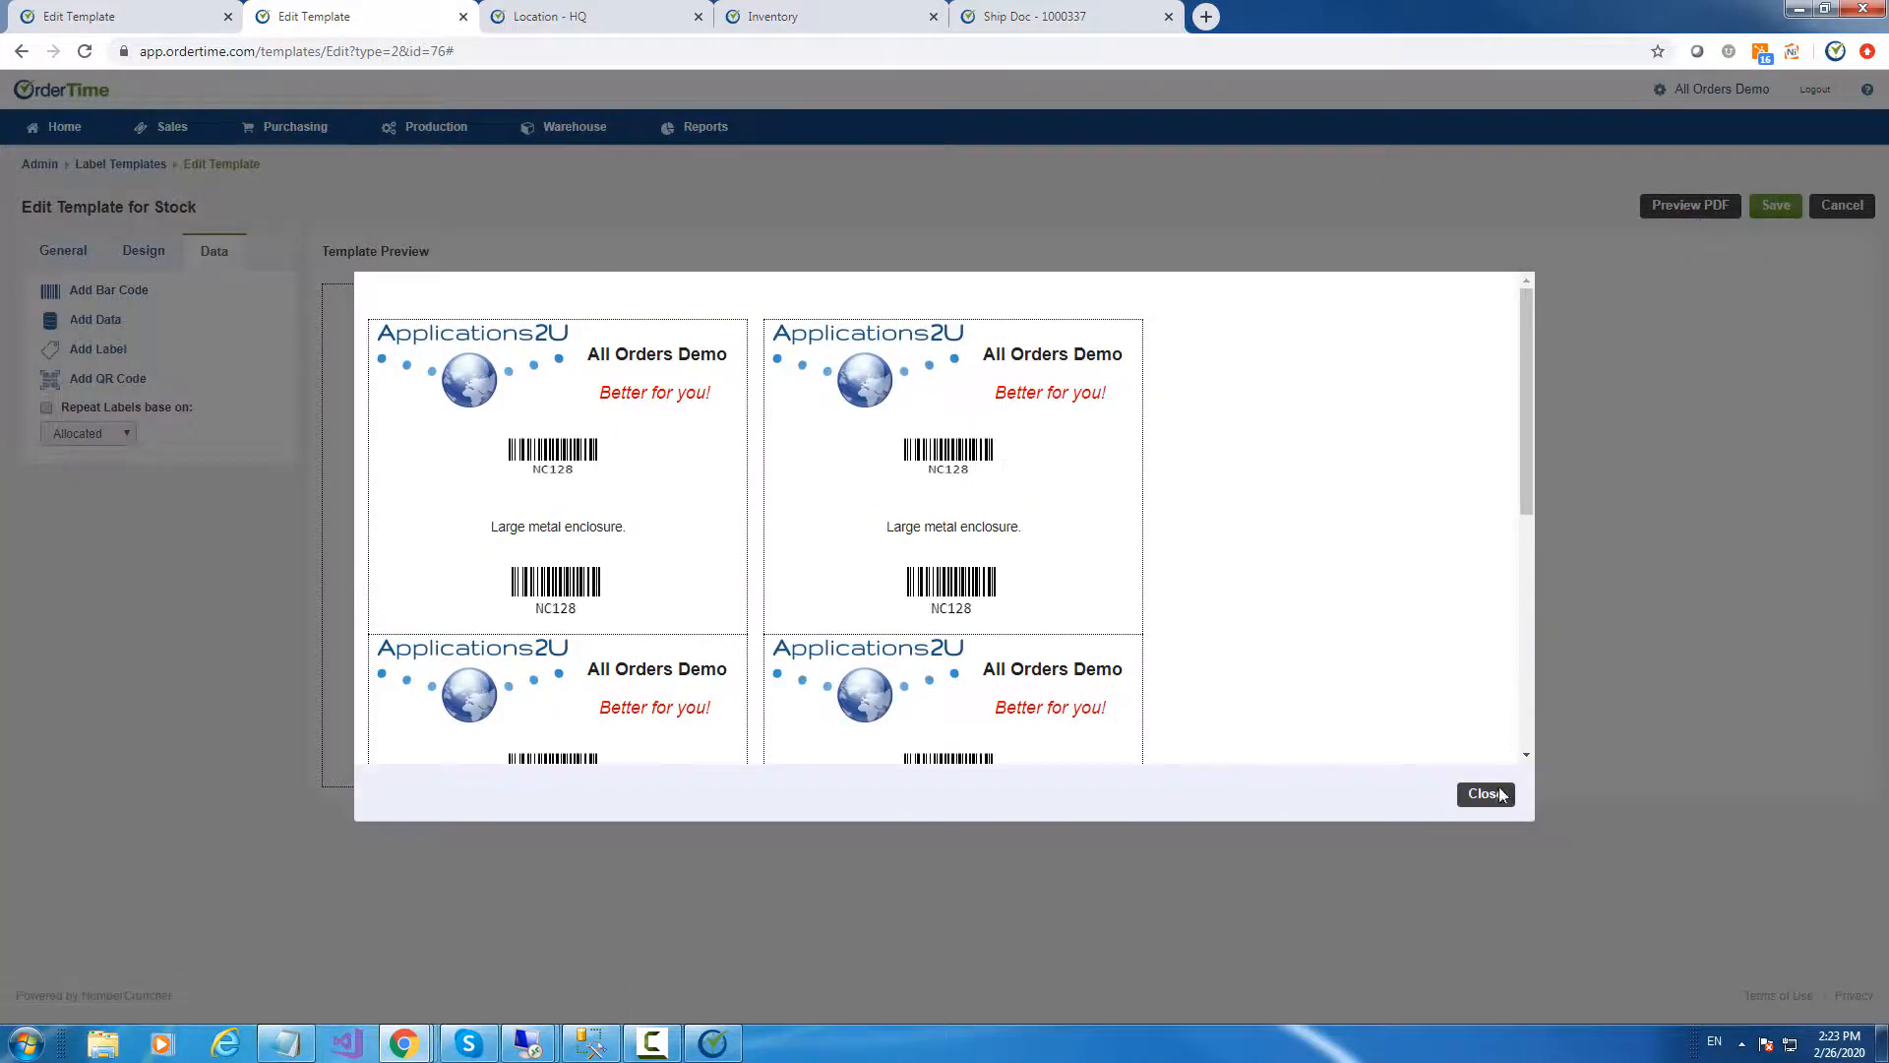
{"action": "left_click", "coordinate": [1481, 797]}
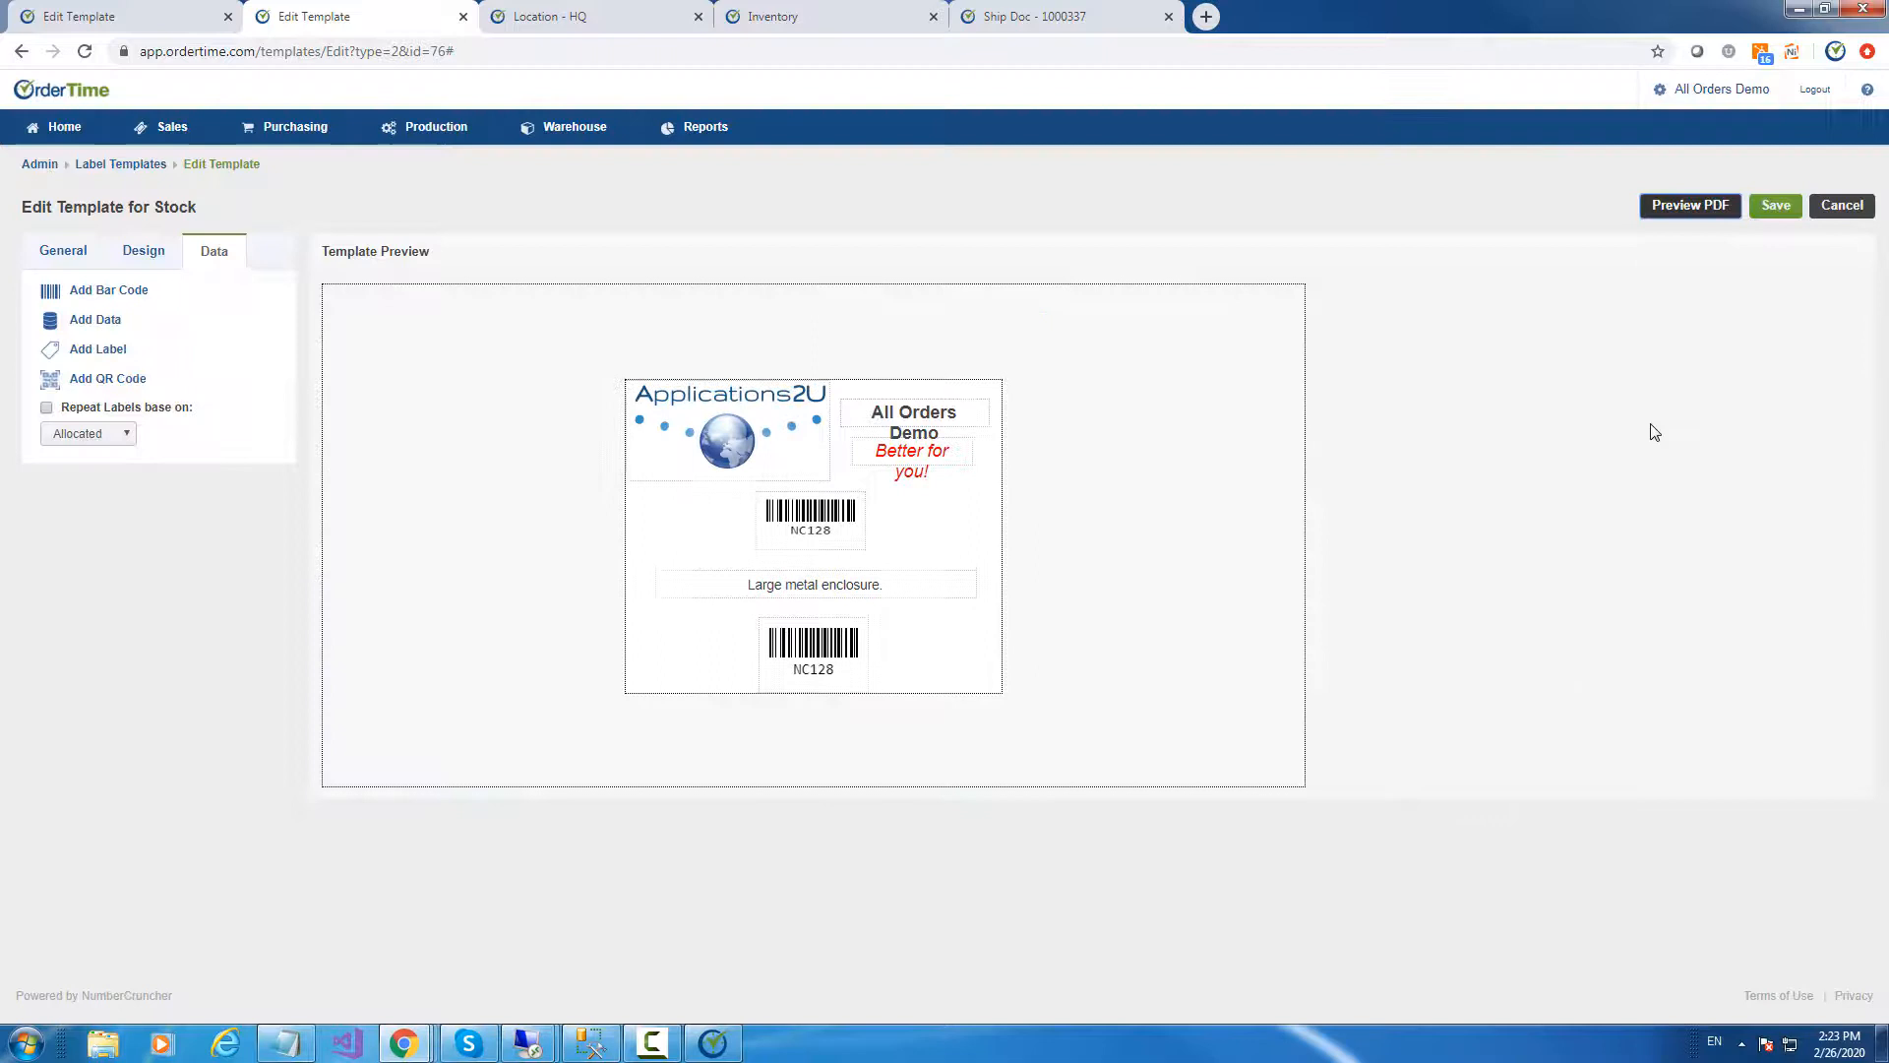
{"action": "left_click", "coordinate": [1779, 207]}
{"action": "left_click", "coordinate": [1120, 163]}
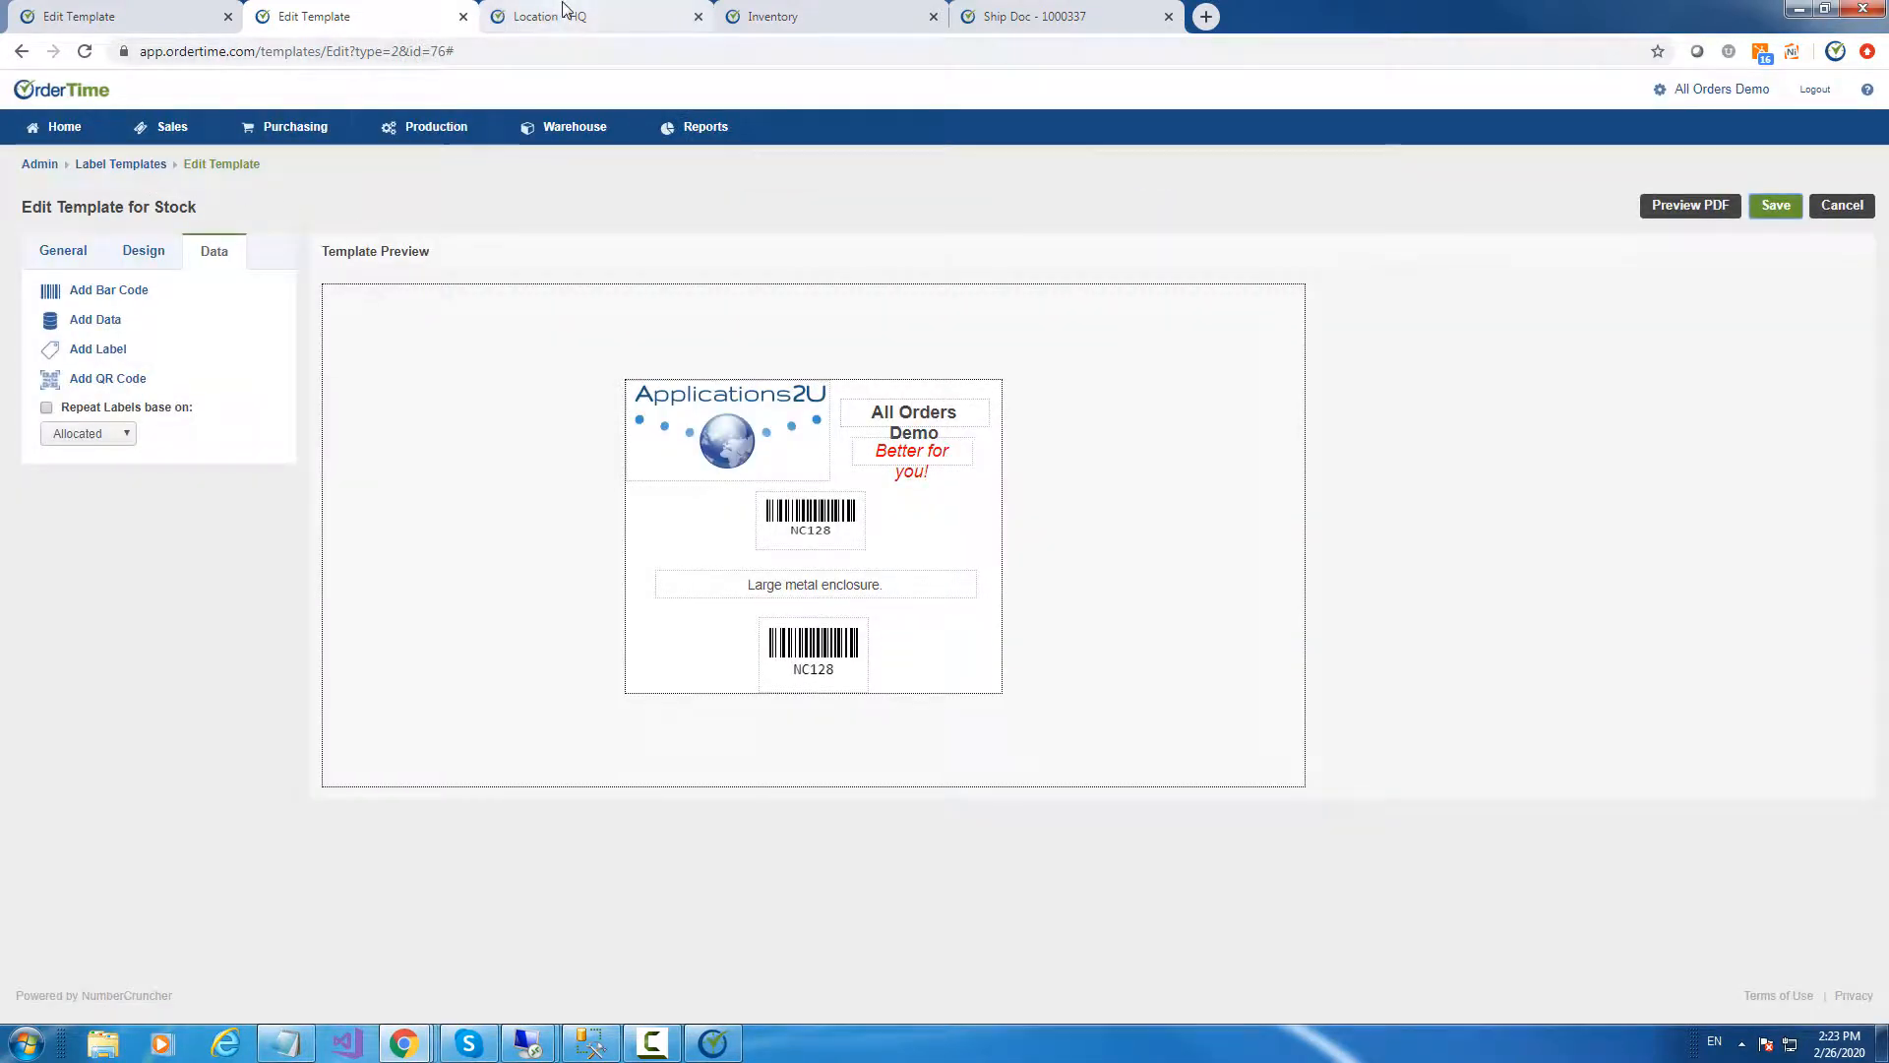
Close the duplicate template-editing tab and open item DARS-009 from Recent Records
{"action": "left_click", "coordinate": [782, 17]}
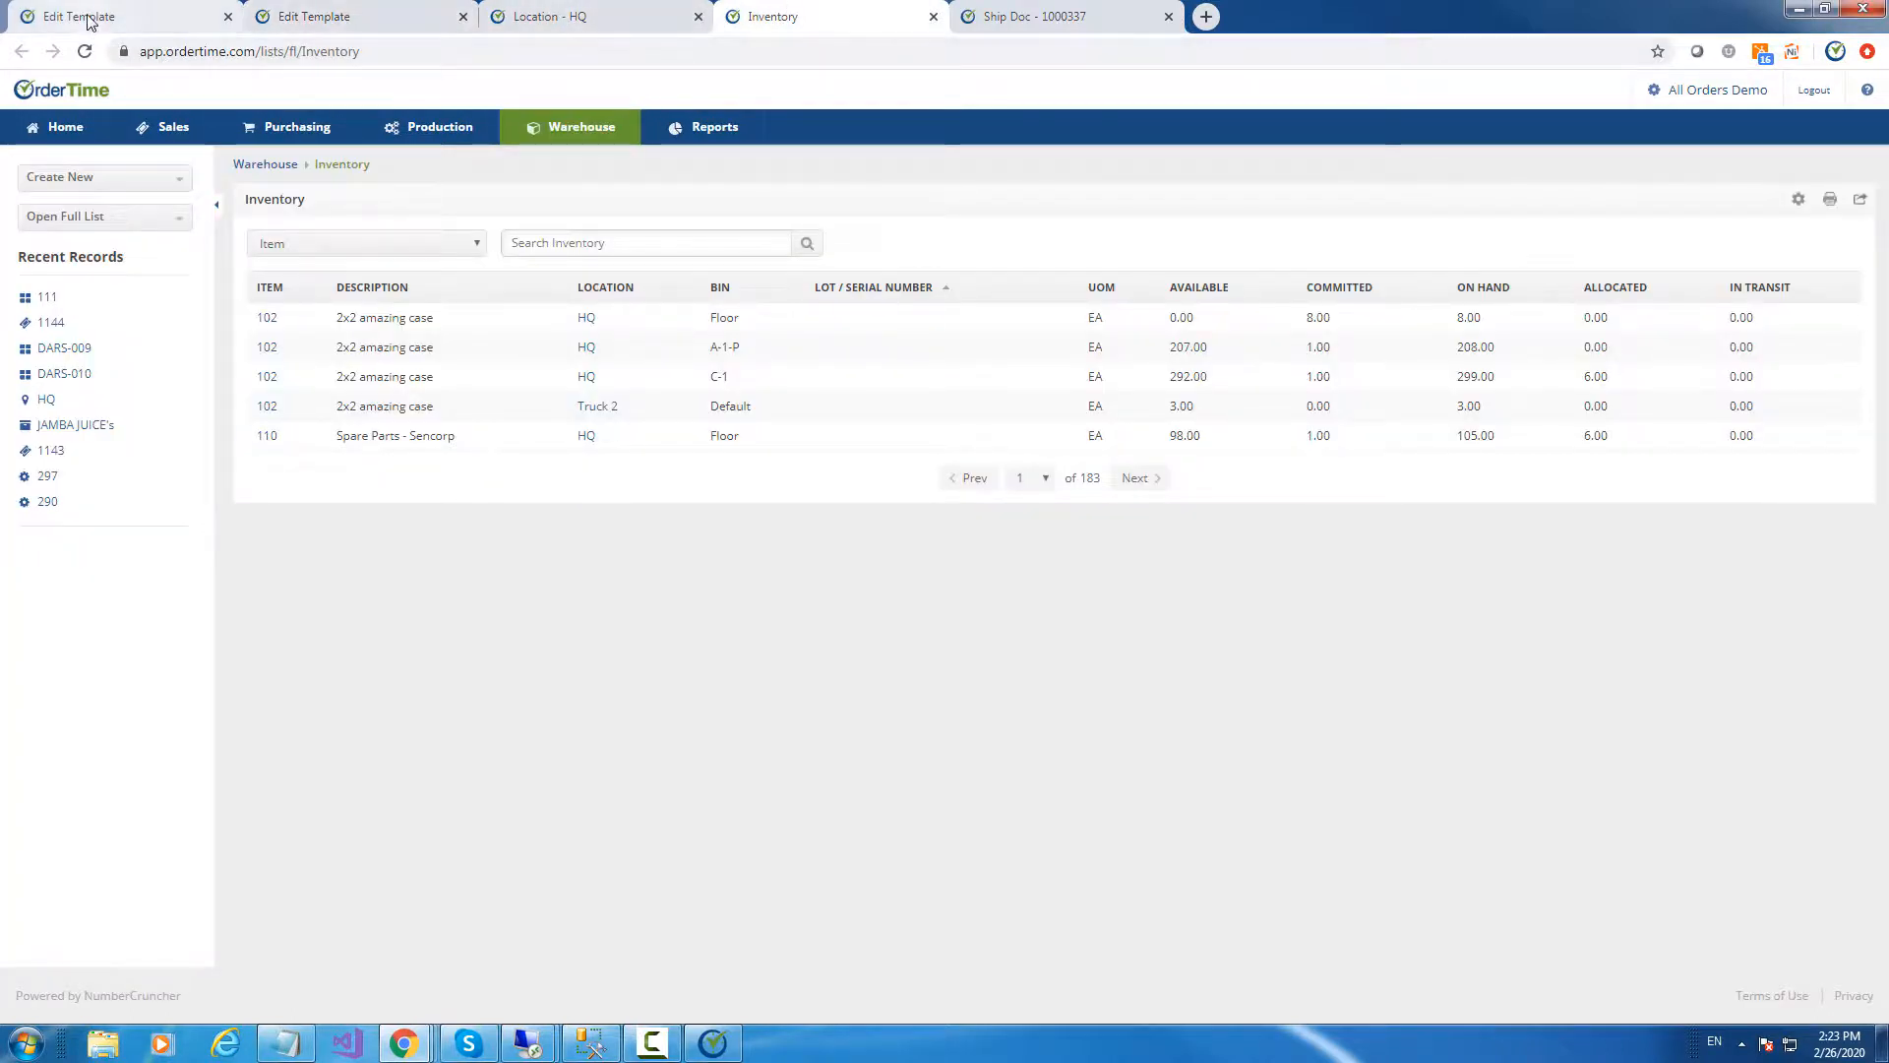
{"action": "left_click", "coordinate": [464, 16]}
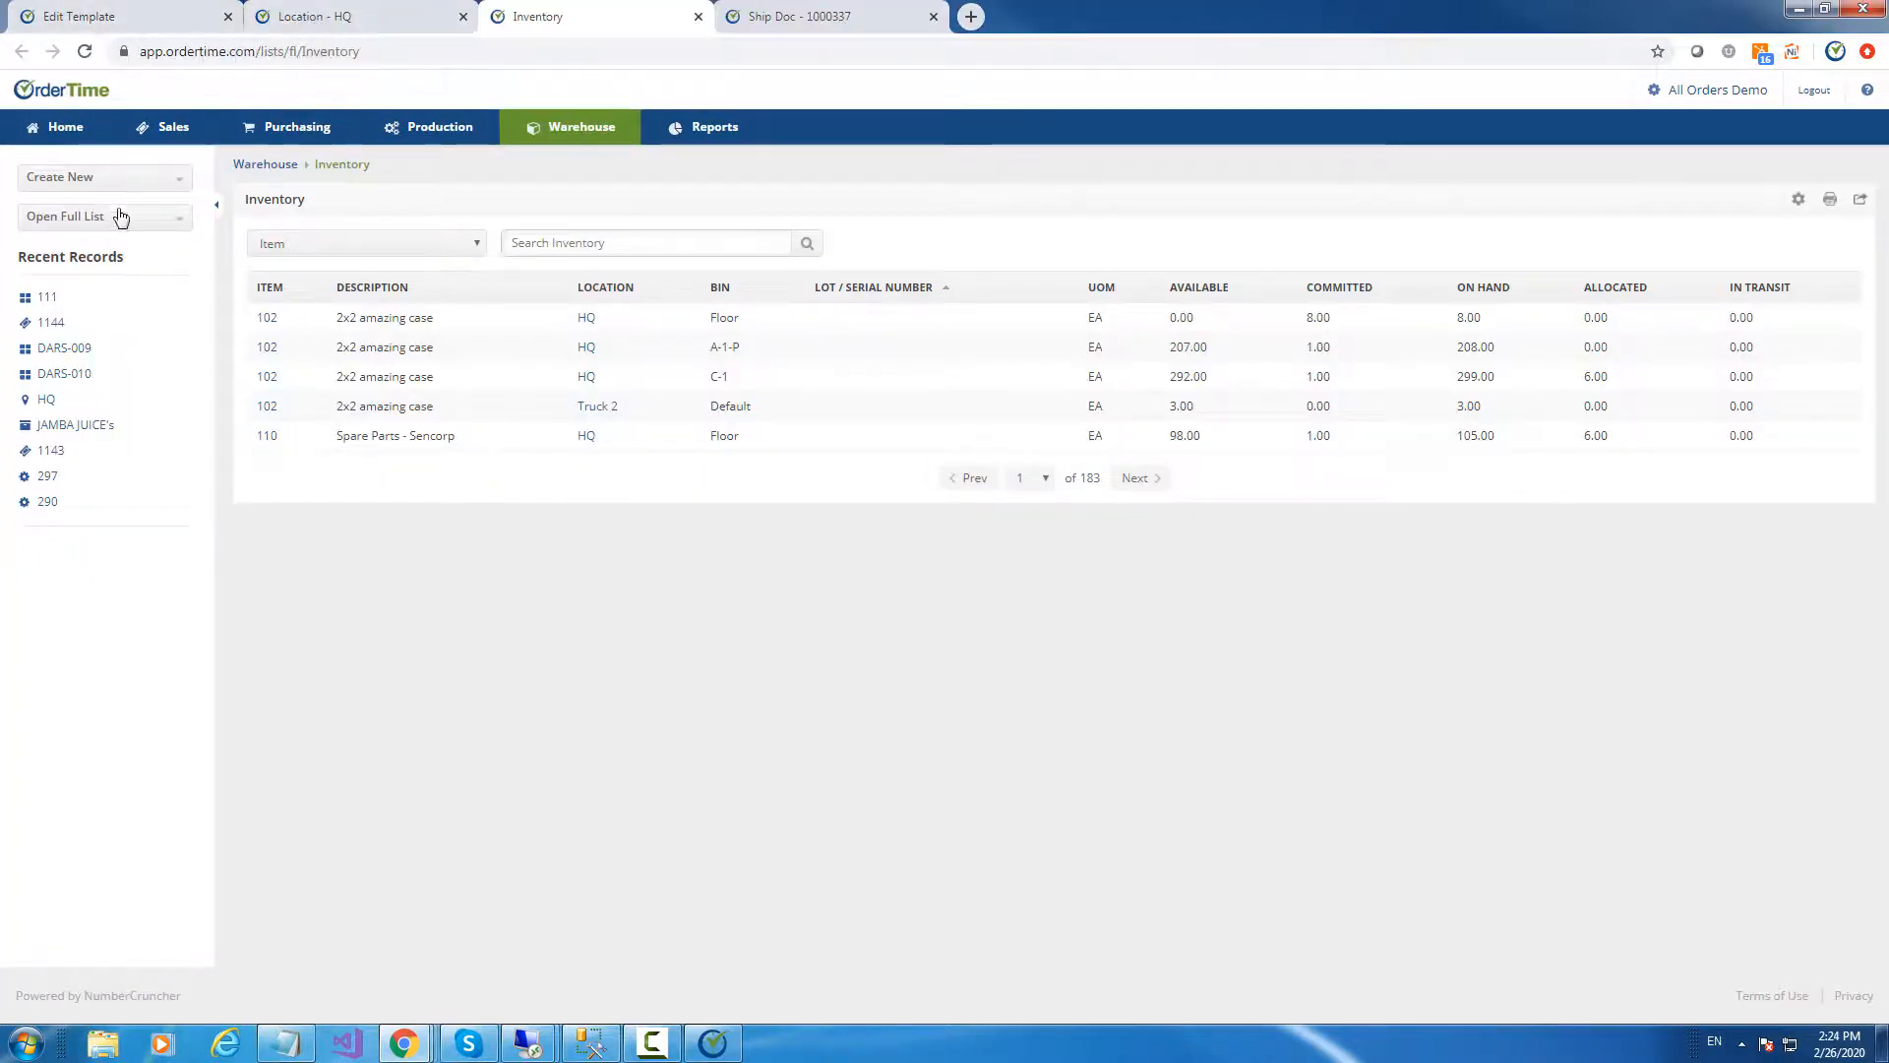
{"action": "left_click", "coordinate": [108, 219]}
{"action": "left_click", "coordinate": [110, 231]}
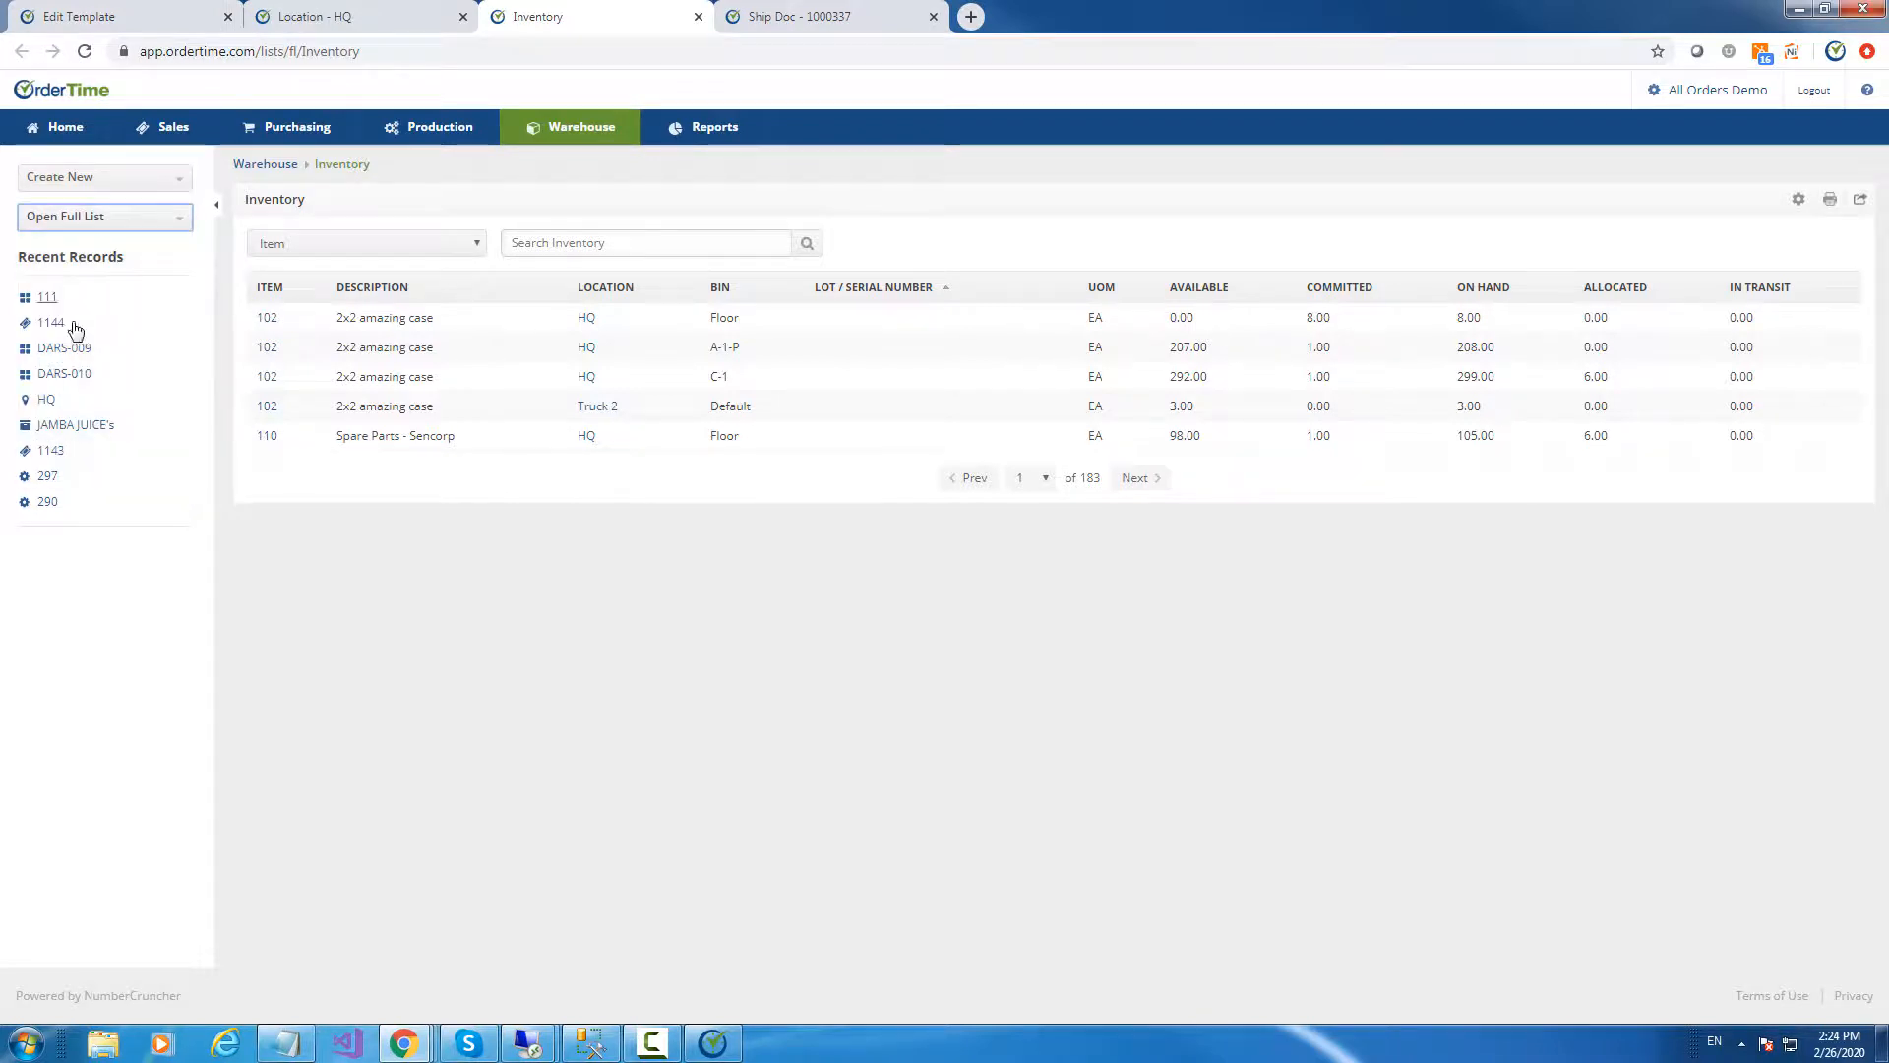
{"action": "left_click", "coordinate": [65, 354]}
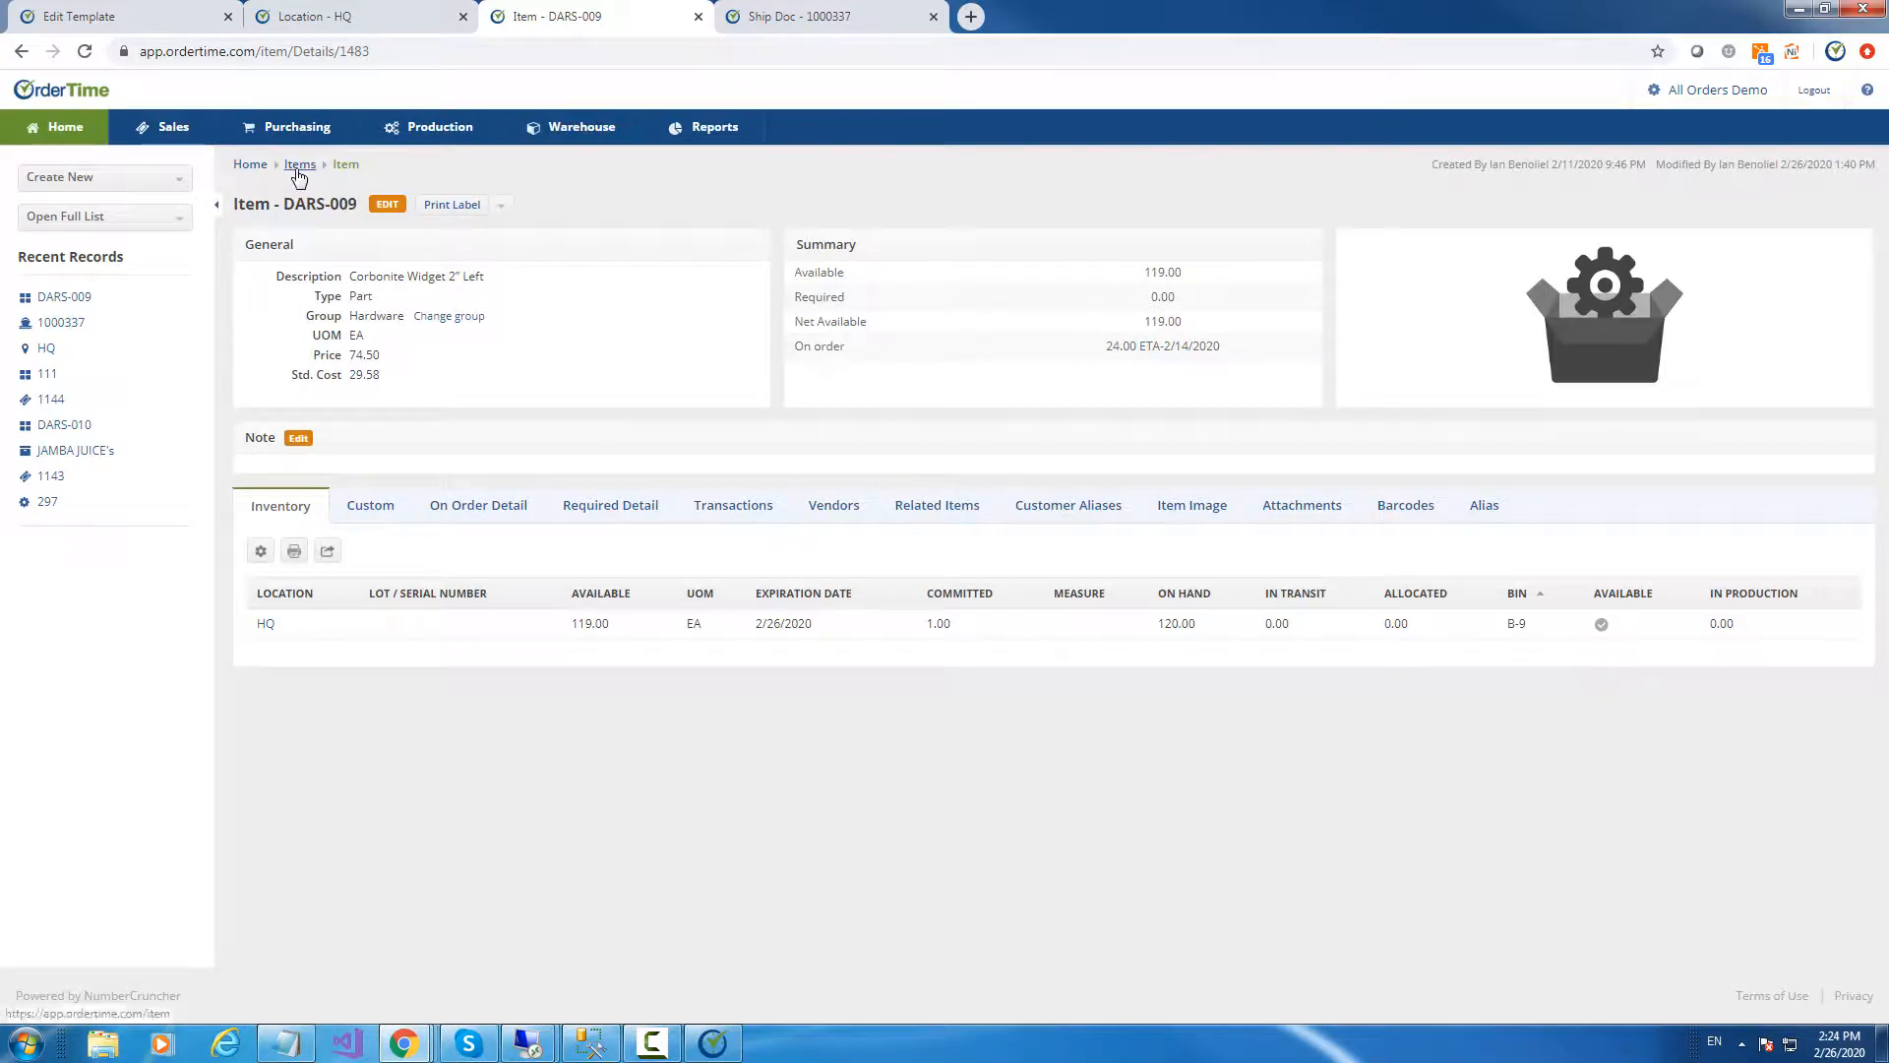
Open DARS-010 from Items, print Stock labels as PDF, and review lots 100002 and 100001
{"action": "left_click", "coordinate": [299, 173]}
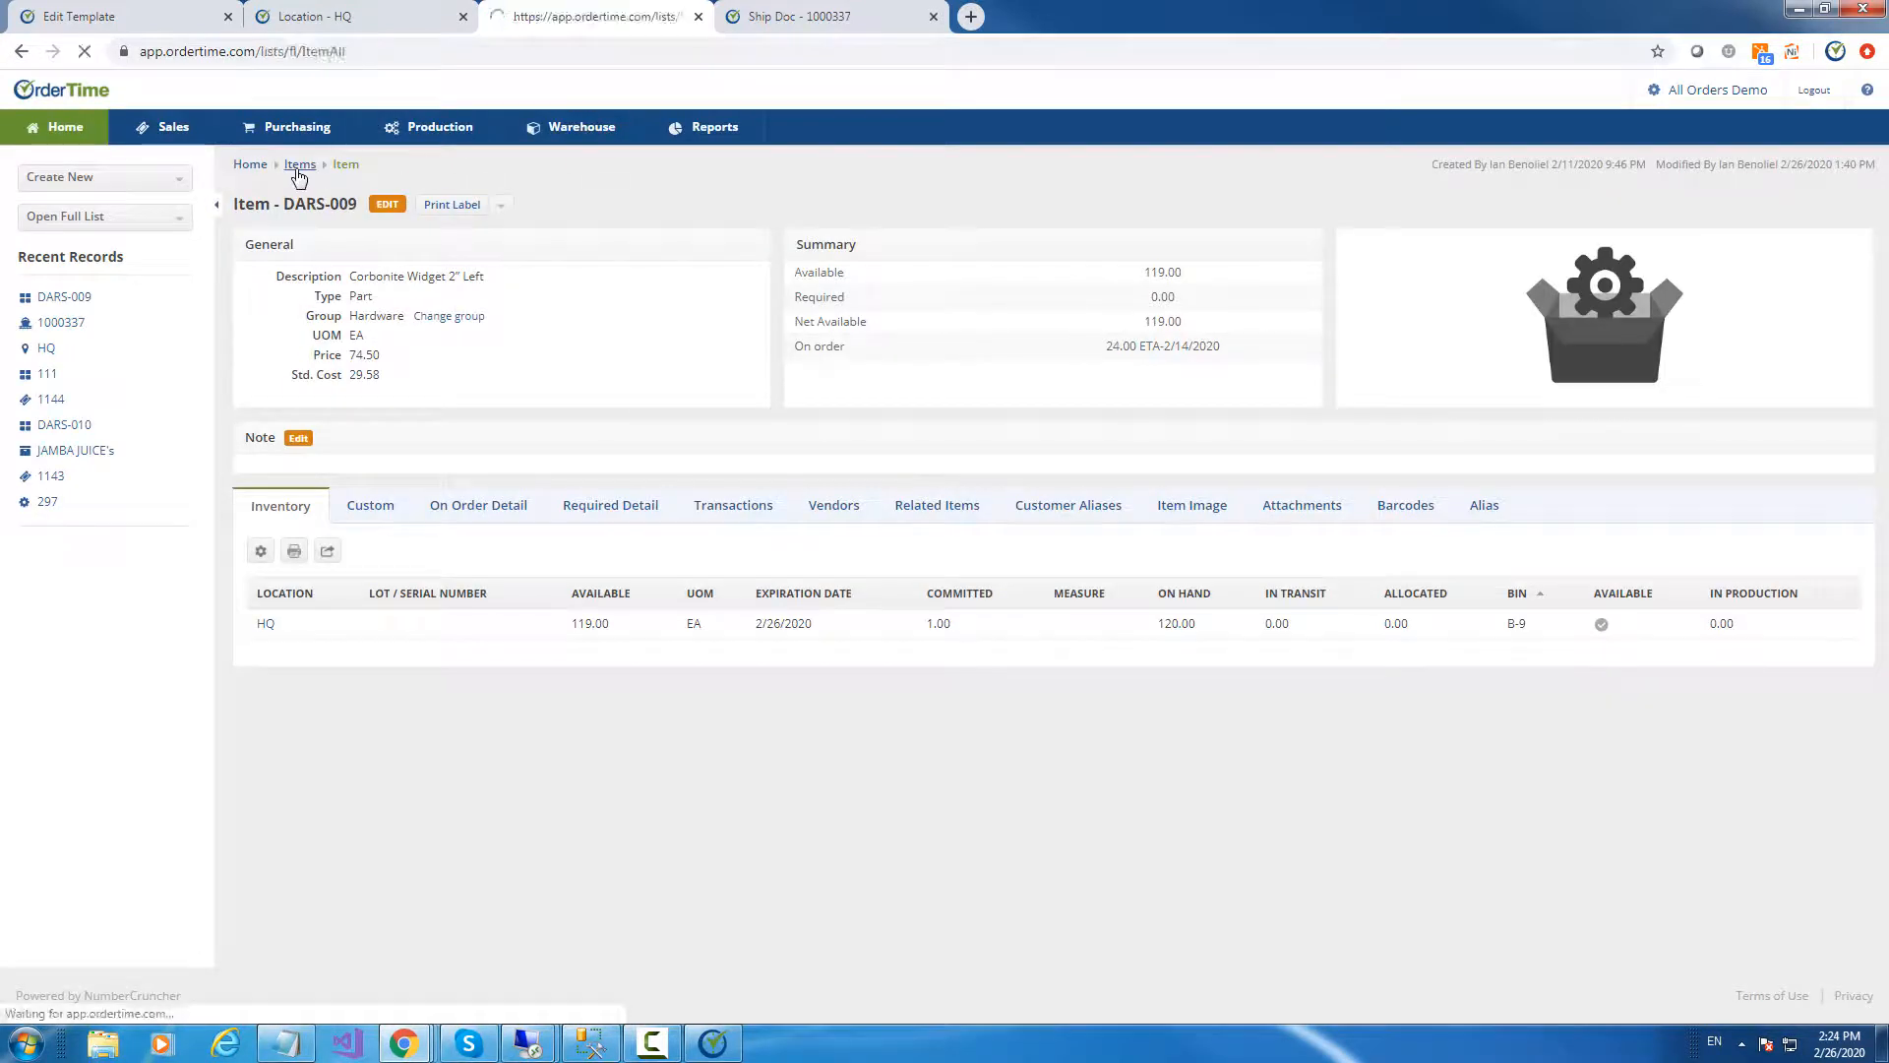
{"action": "left_click", "coordinate": [284, 347]}
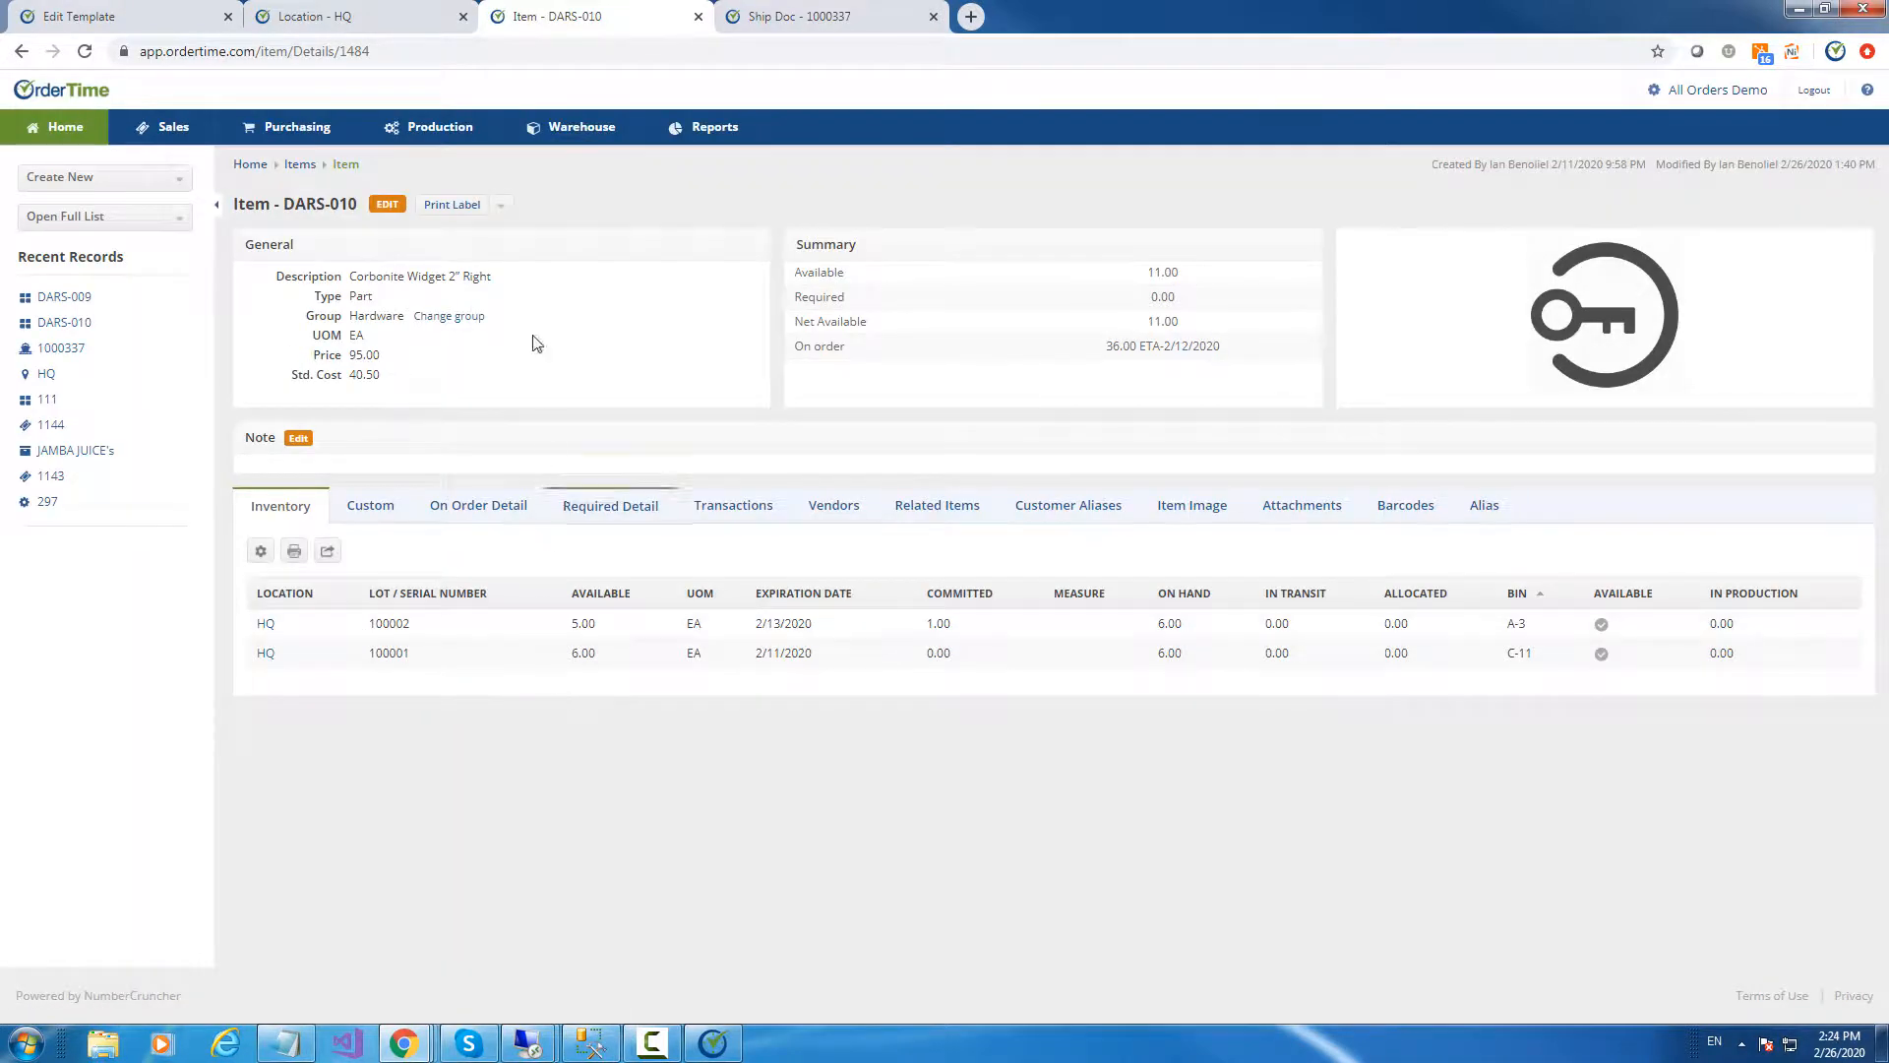
{"action": "left_click", "coordinate": [502, 211]}
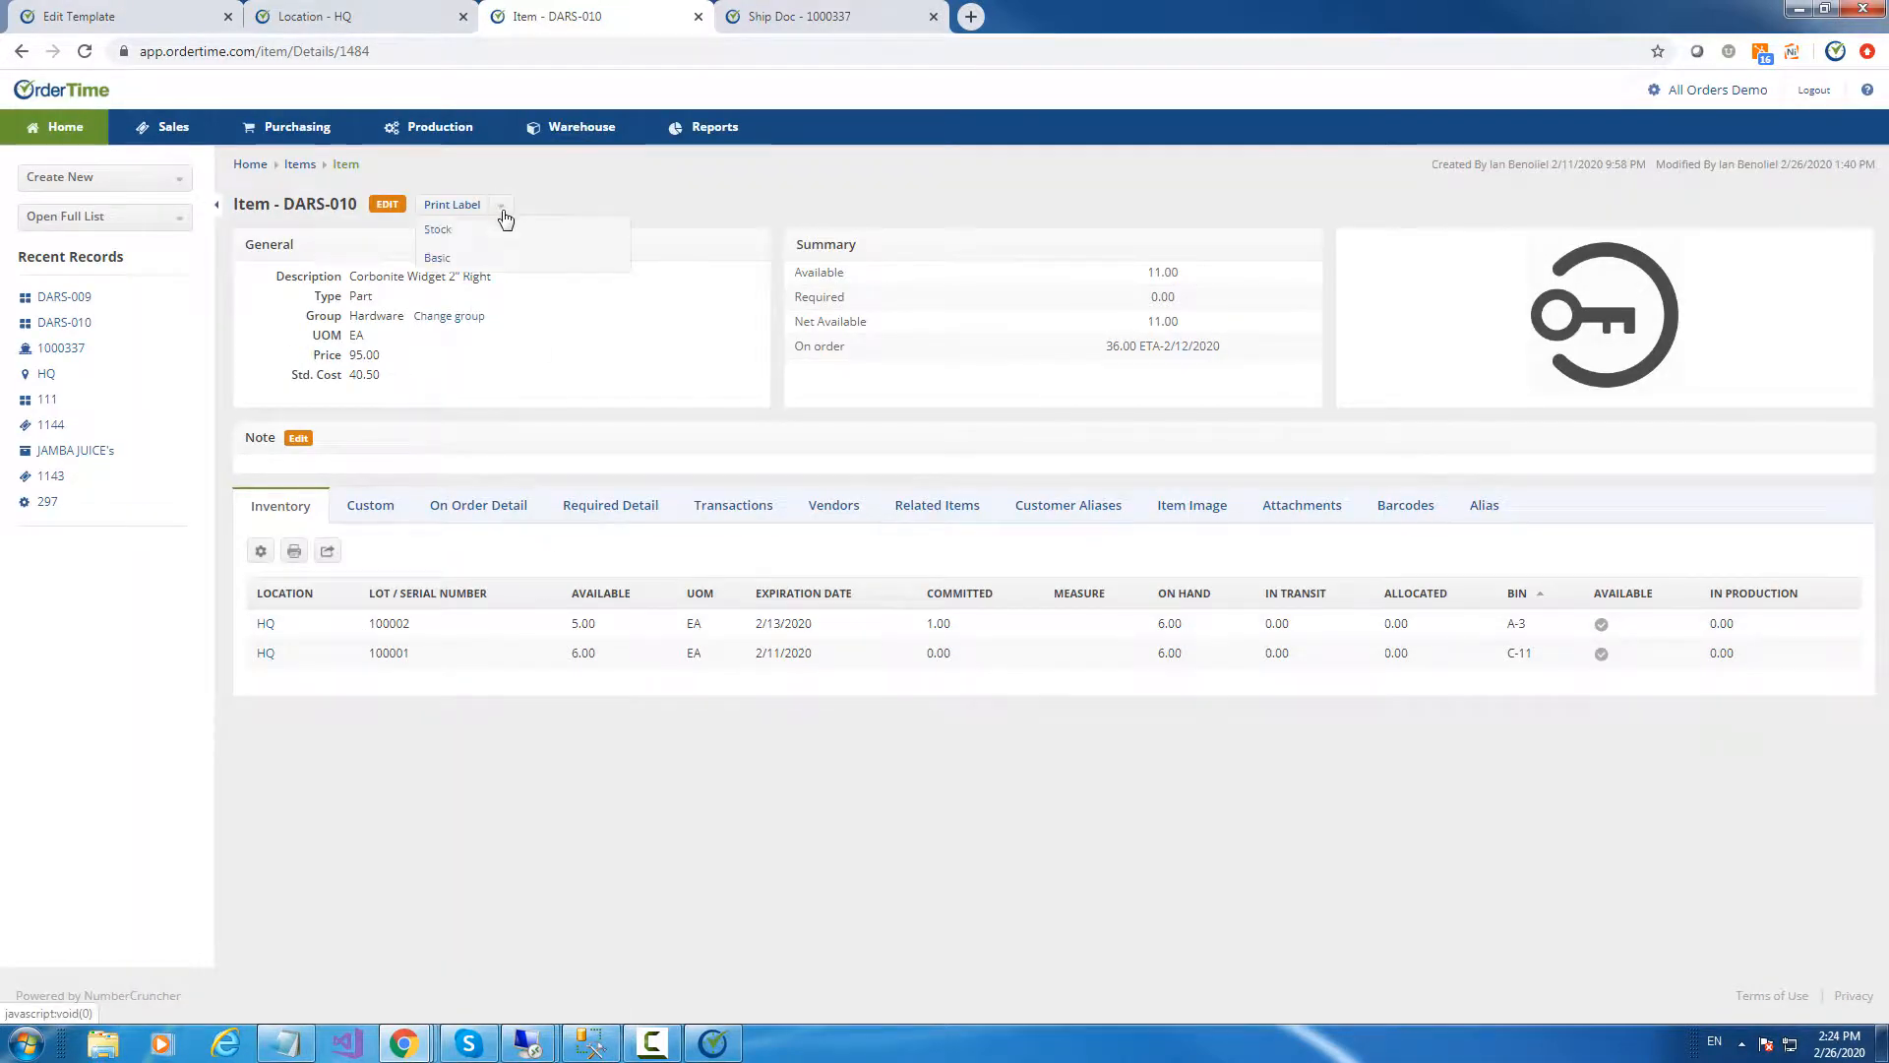
{"action": "left_click", "coordinate": [445, 235]}
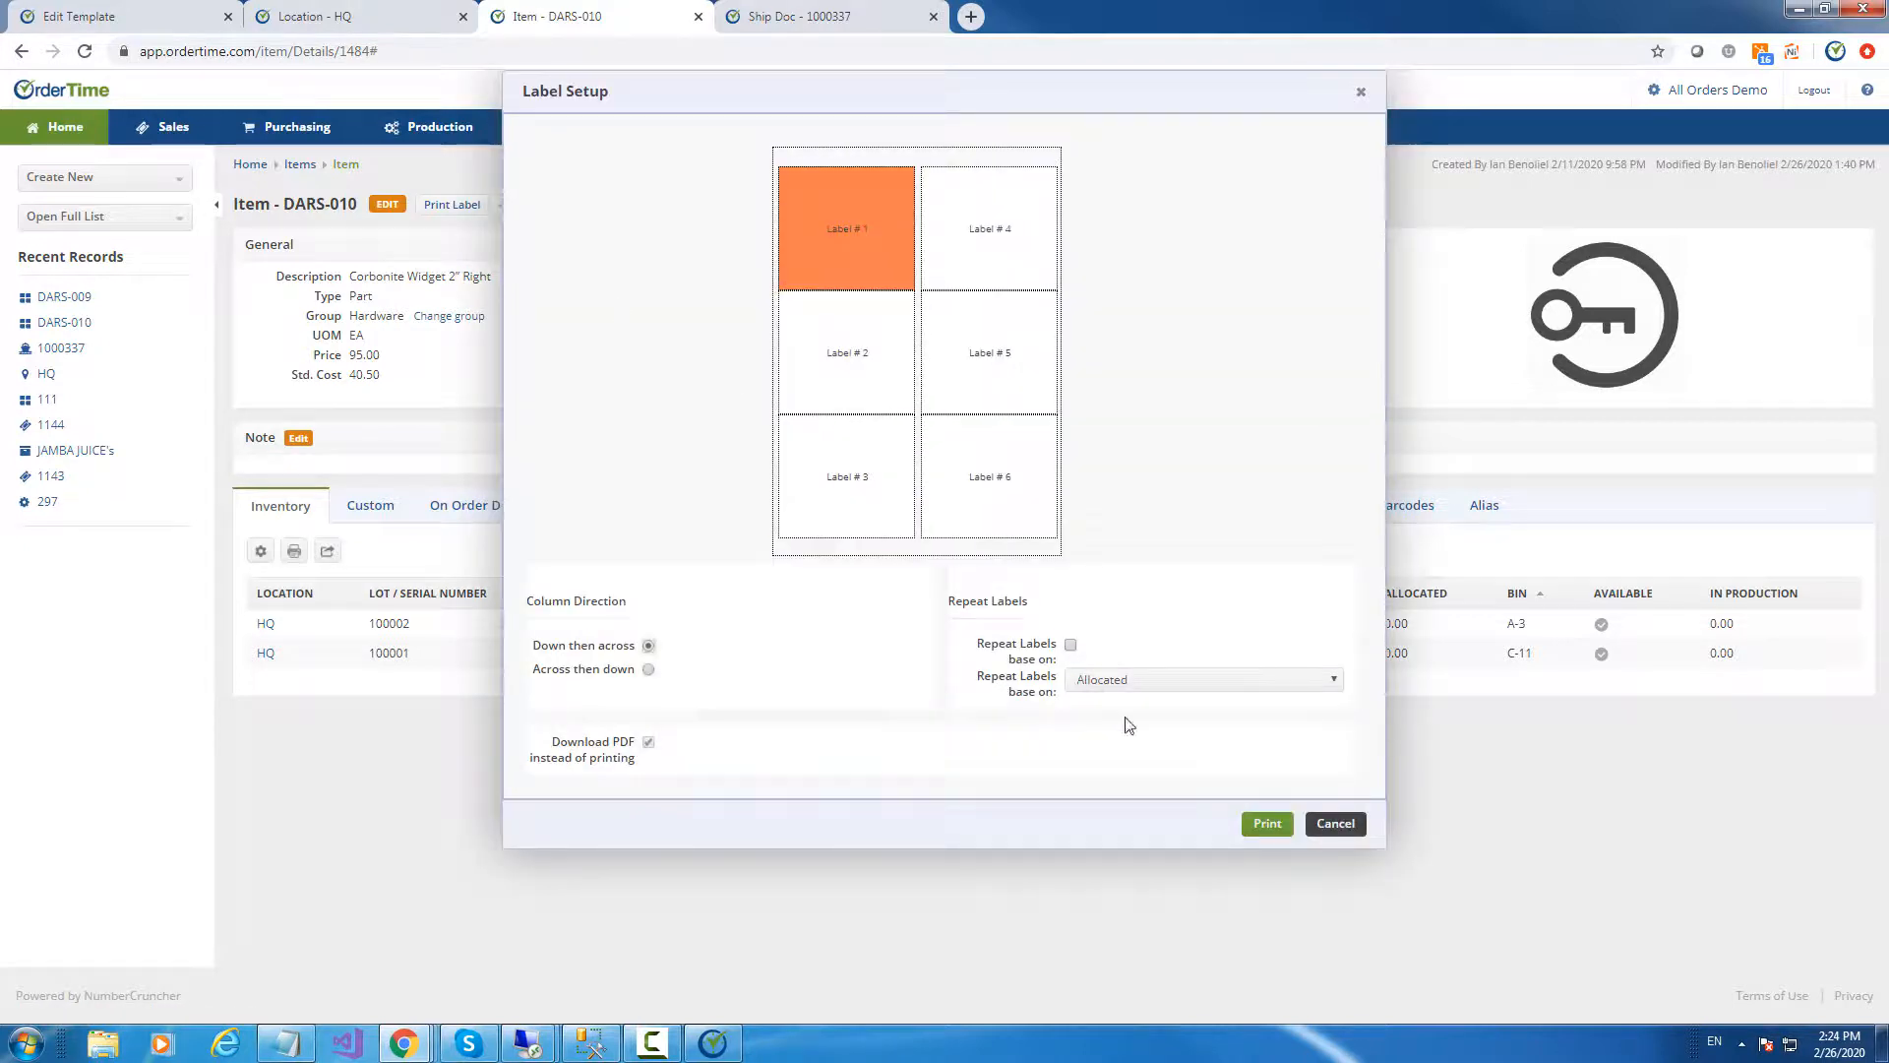
{"action": "left_click", "coordinate": [1269, 827]}
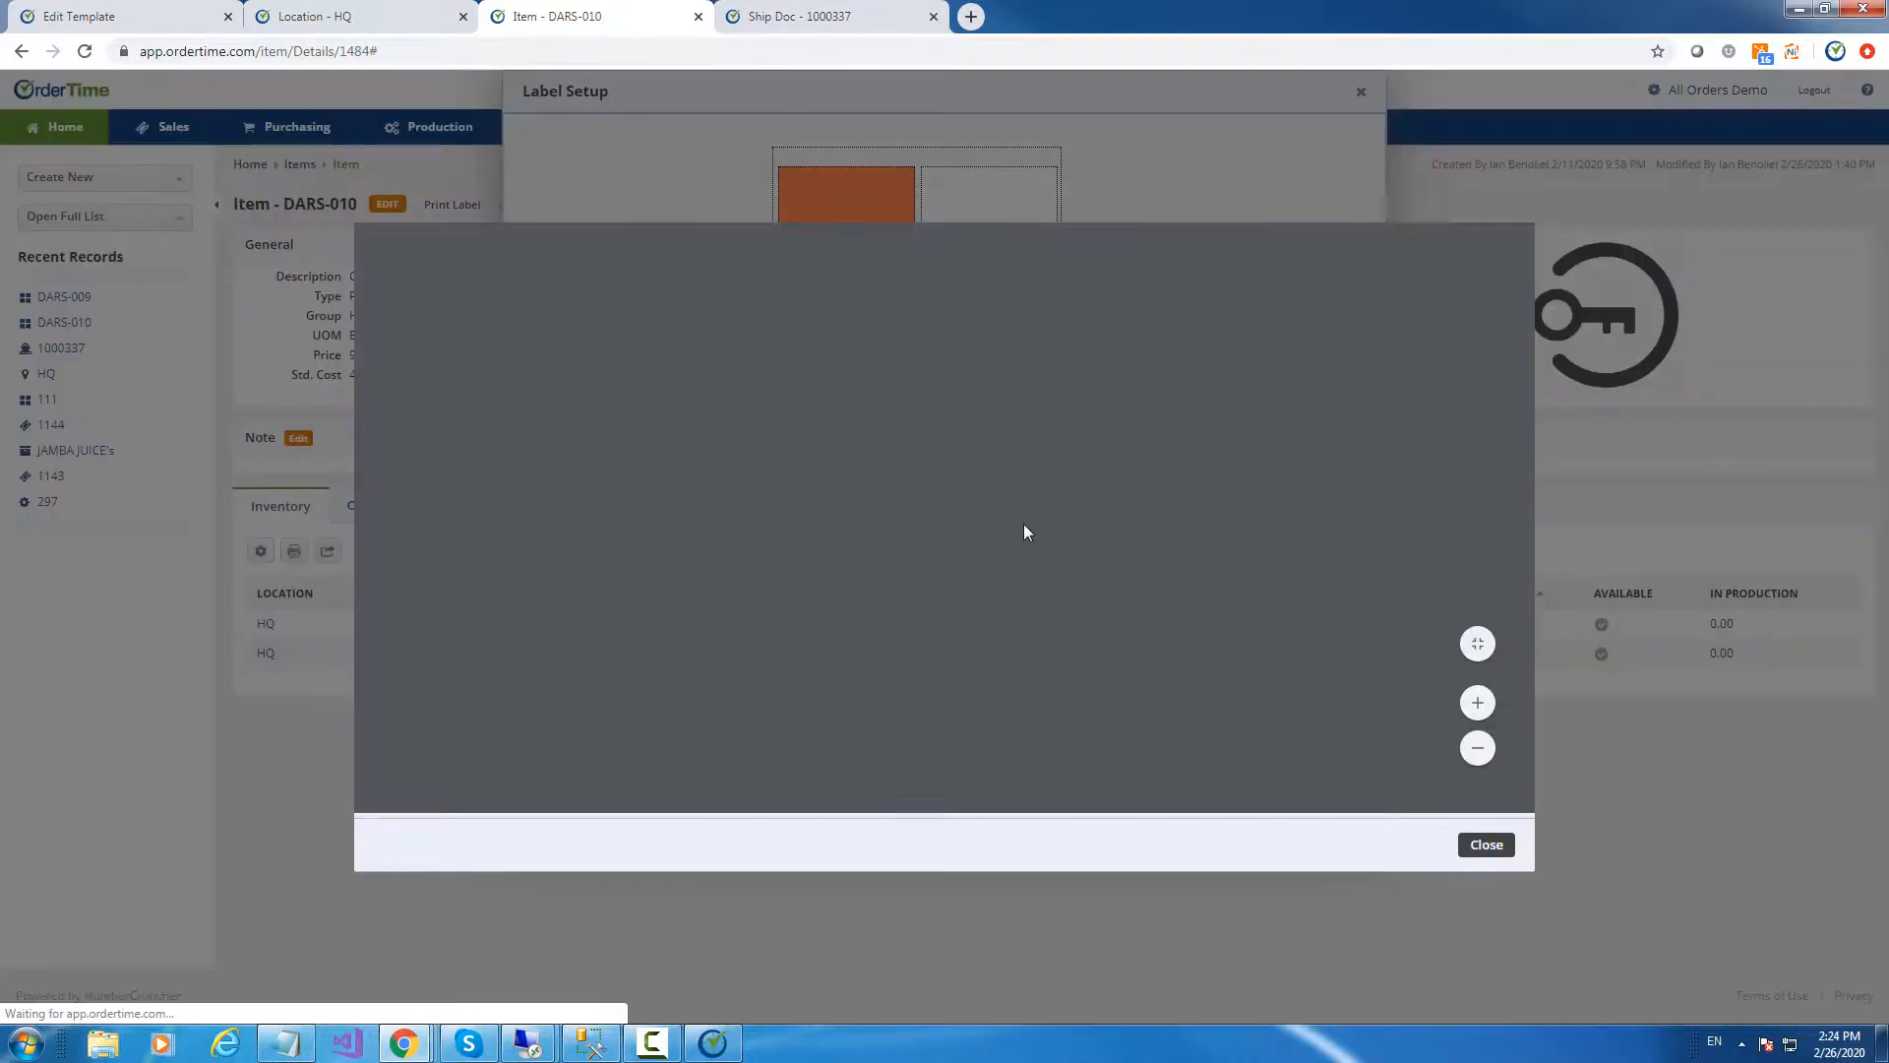
{"action": "scroll", "coordinate": [1053, 521], "scroll_direction": "down", "scroll_amount": 3}
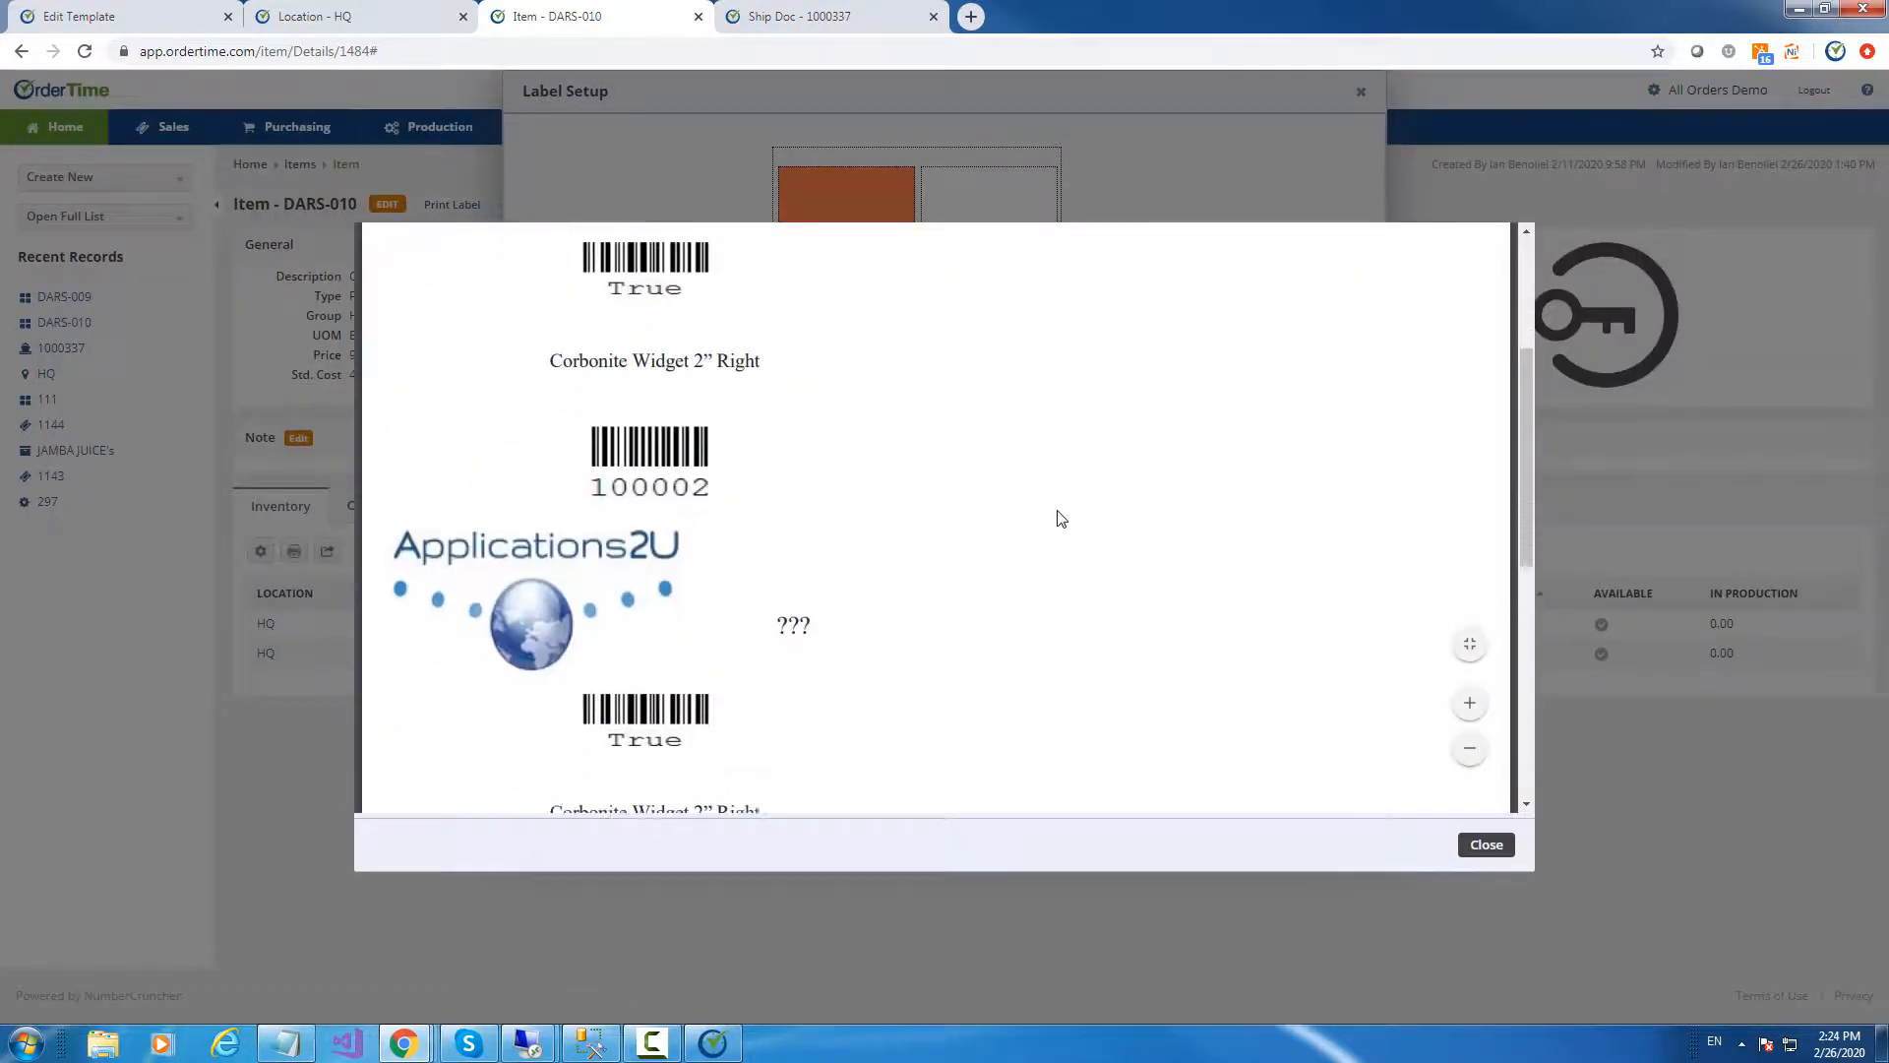
{"action": "scroll", "coordinate": [1064, 514], "scroll_direction": "down", "scroll_amount": 1}
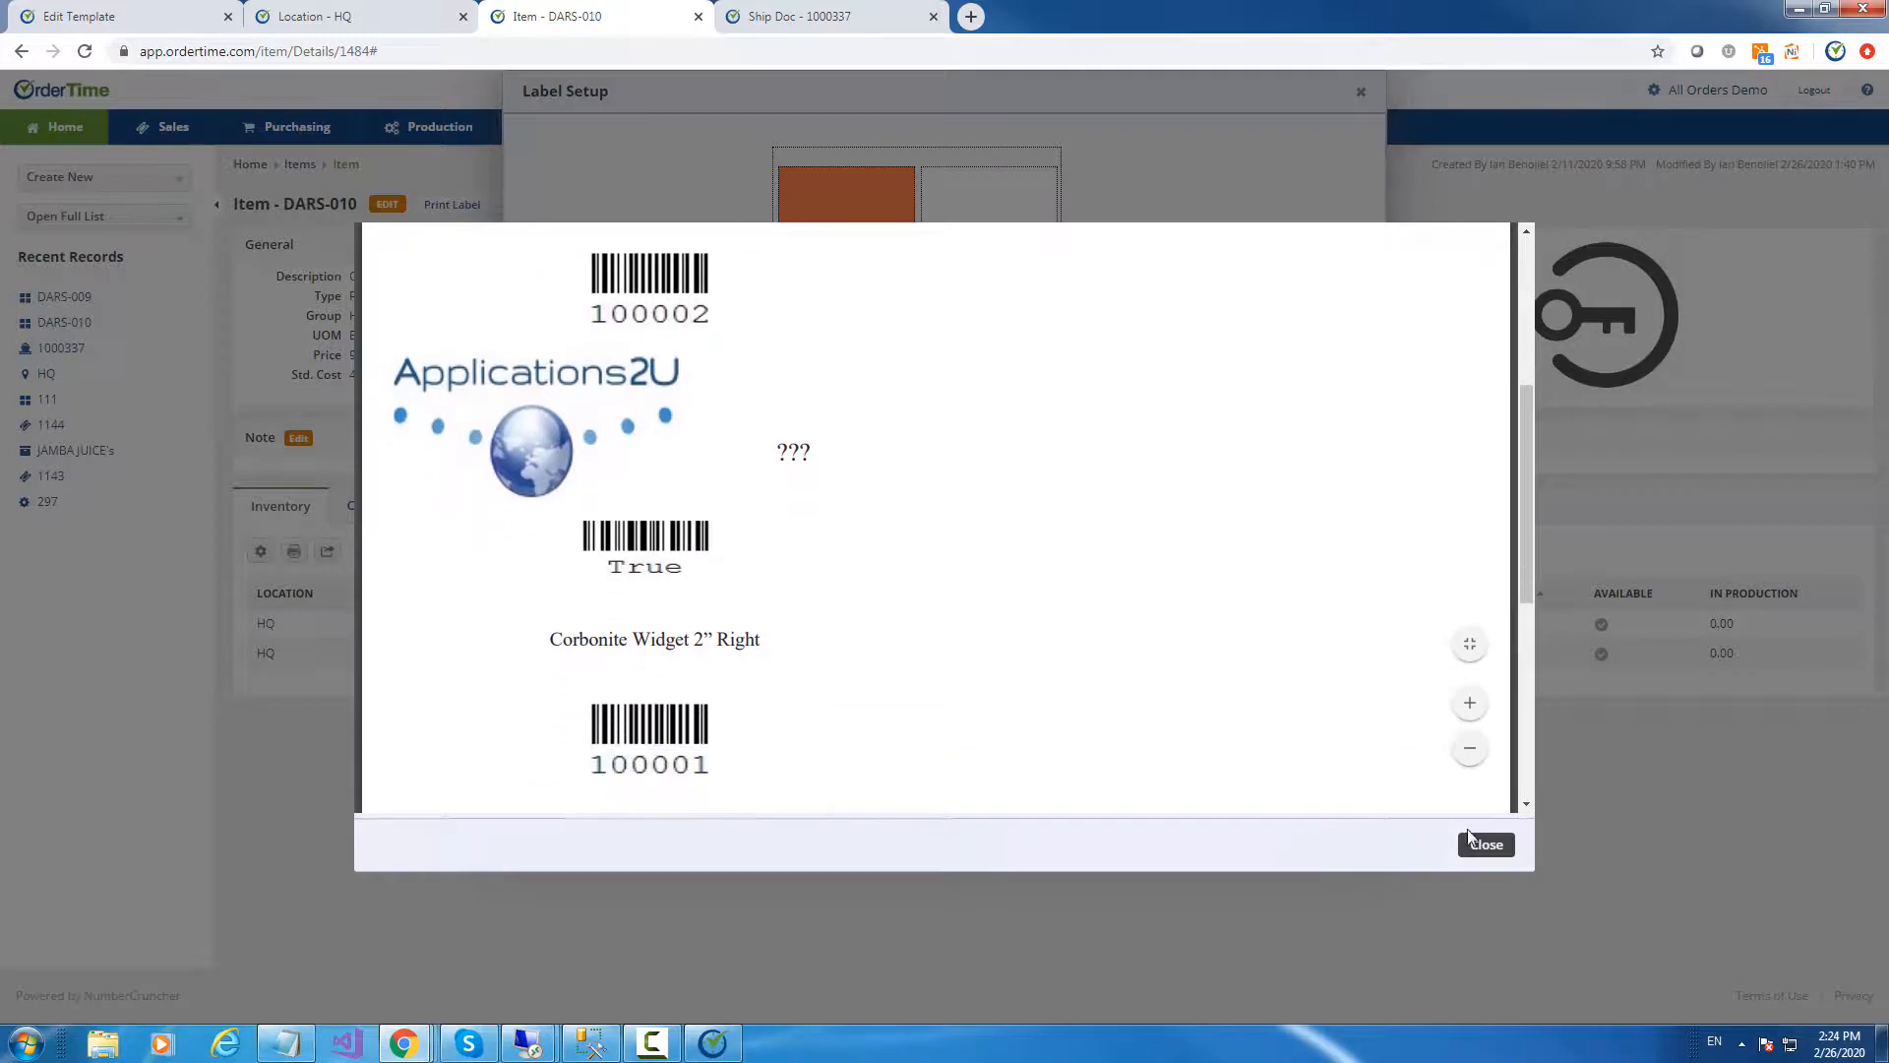
{"action": "left_click", "coordinate": [1485, 844]}
{"action": "left_click", "coordinate": [1361, 92]}
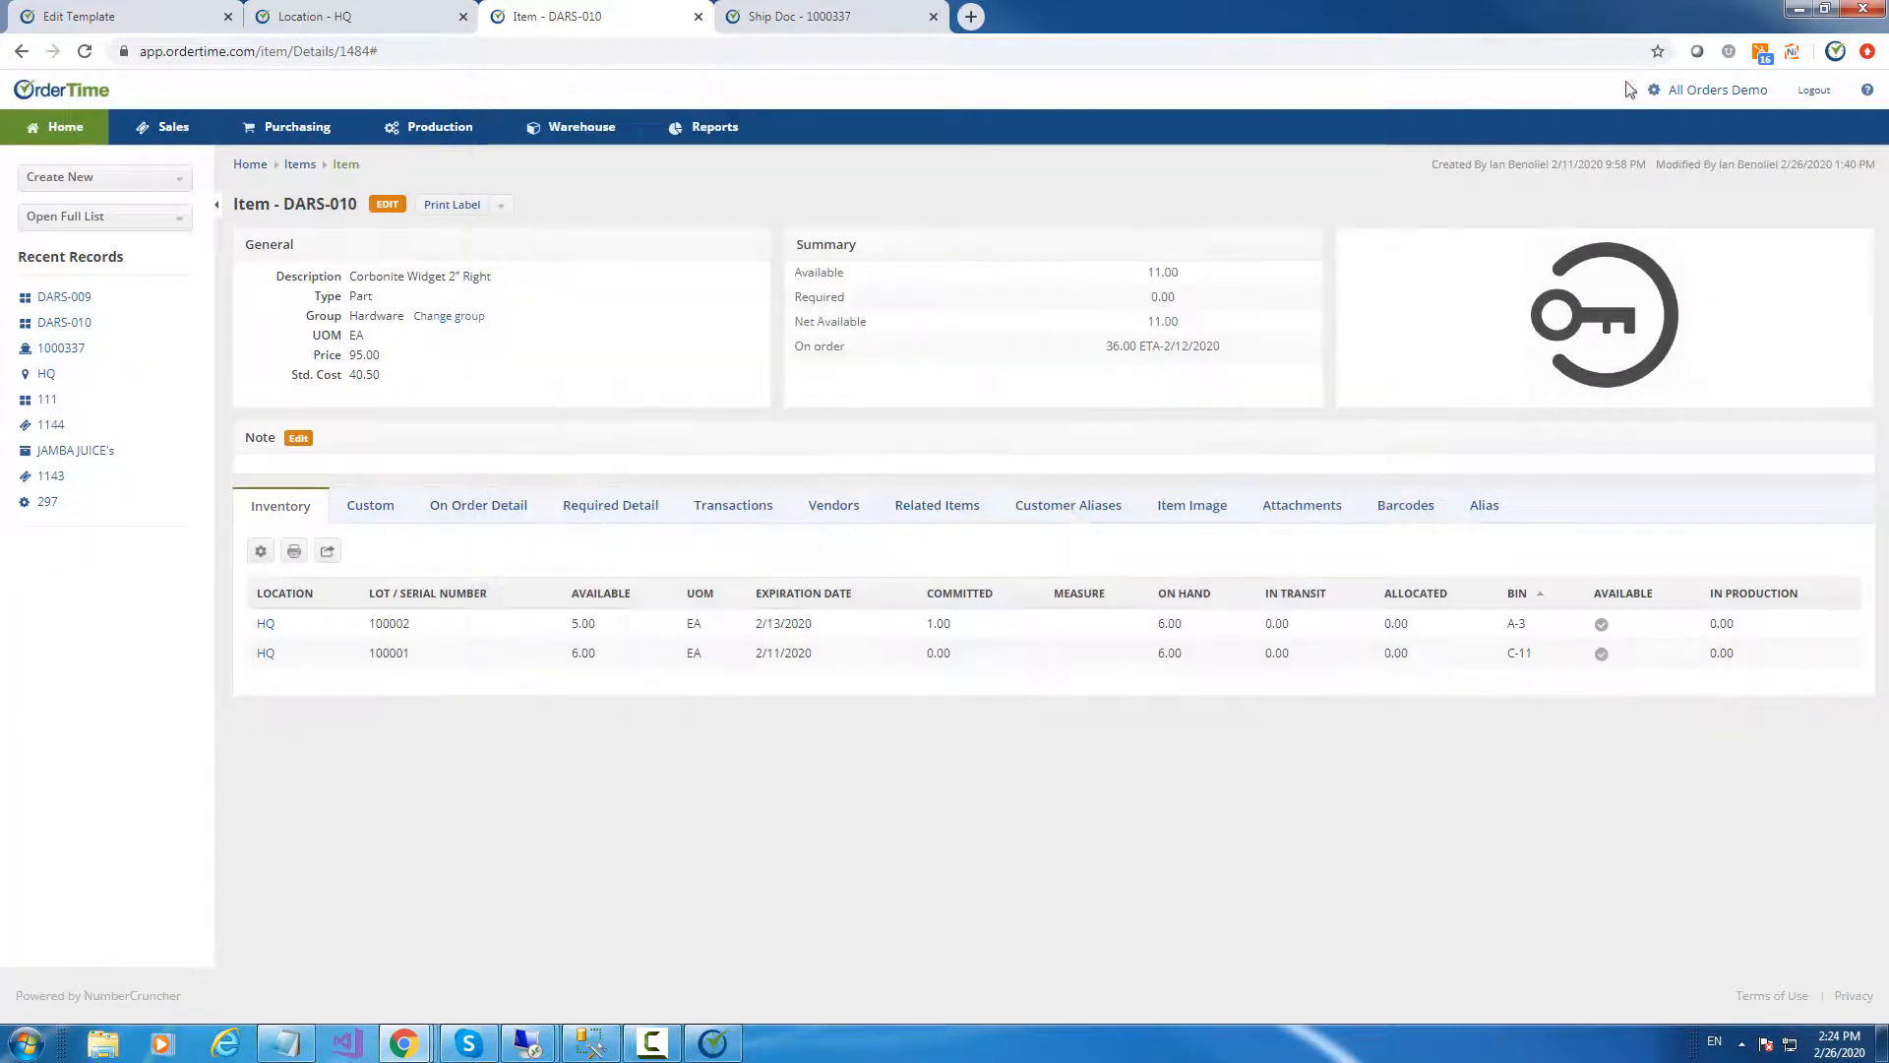
Reopen the Stock label template for editing and delete its lower barcode
{"action": "left_click", "coordinate": [1662, 93]}
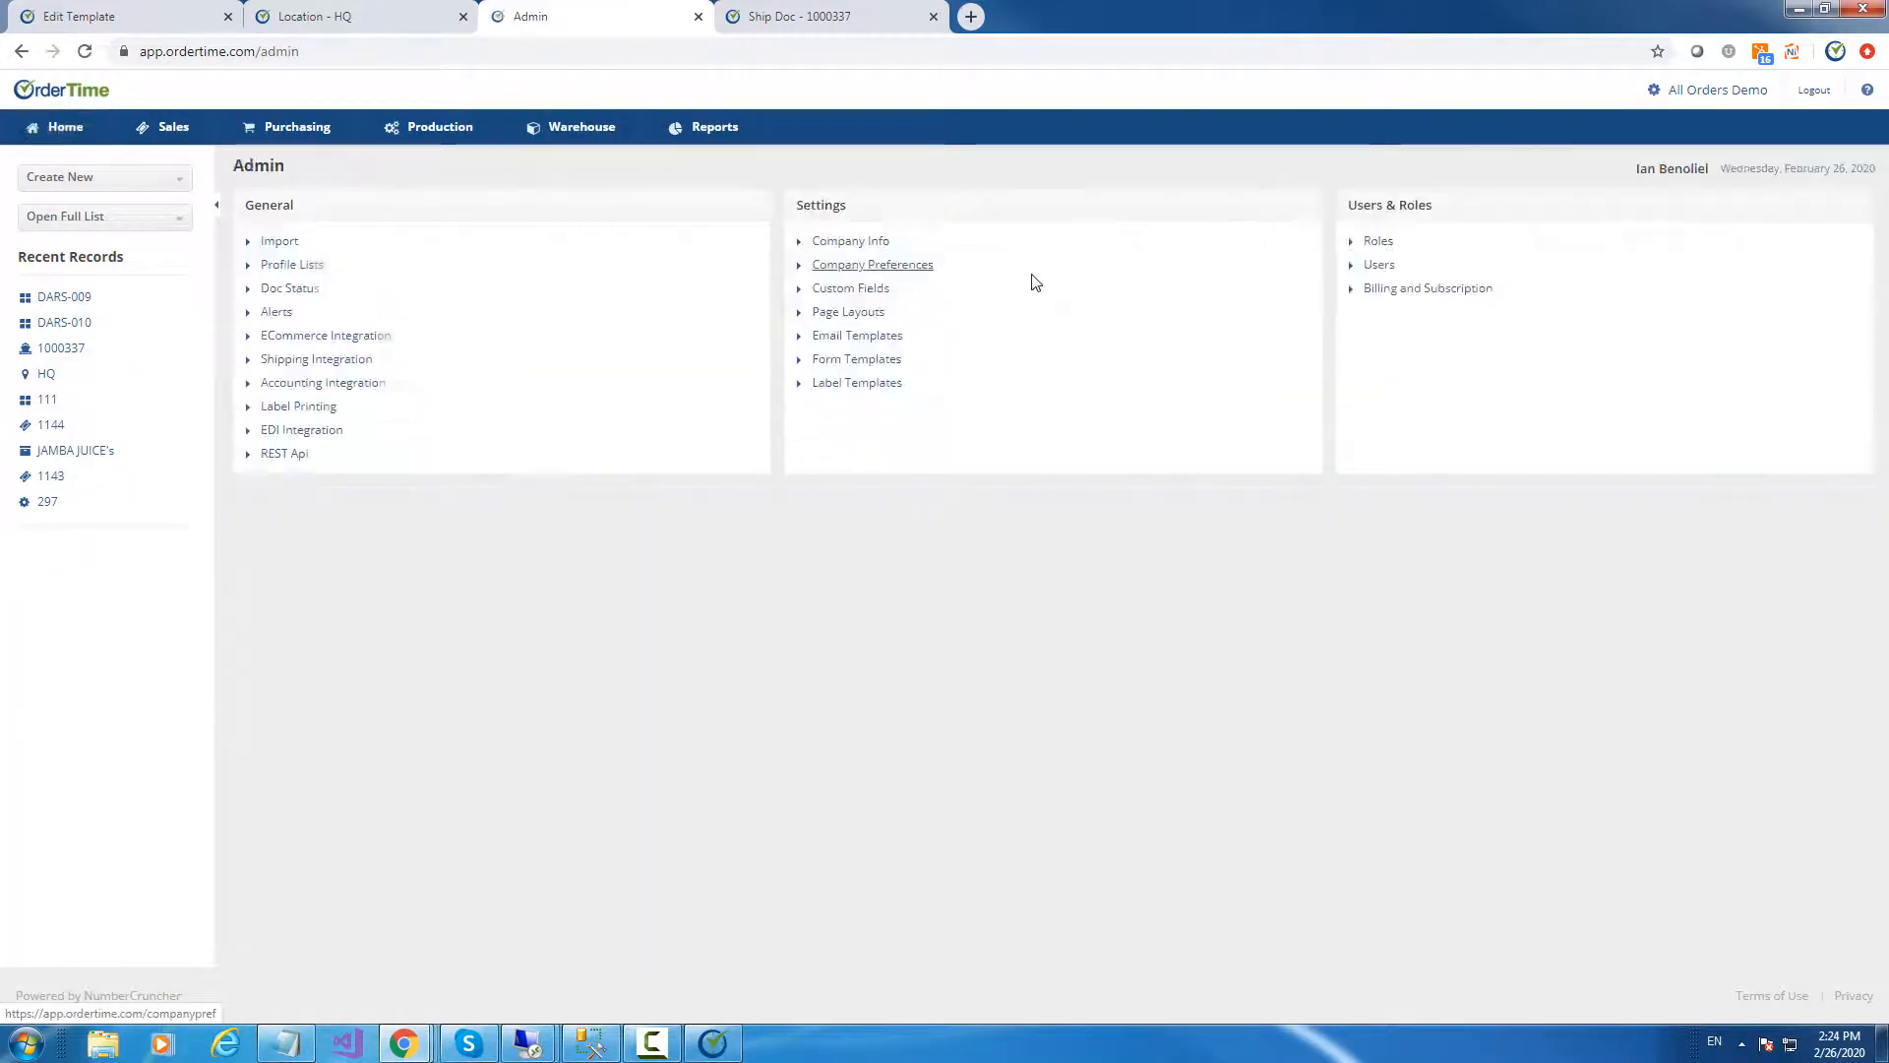
{"action": "left_click", "coordinate": [874, 391]}
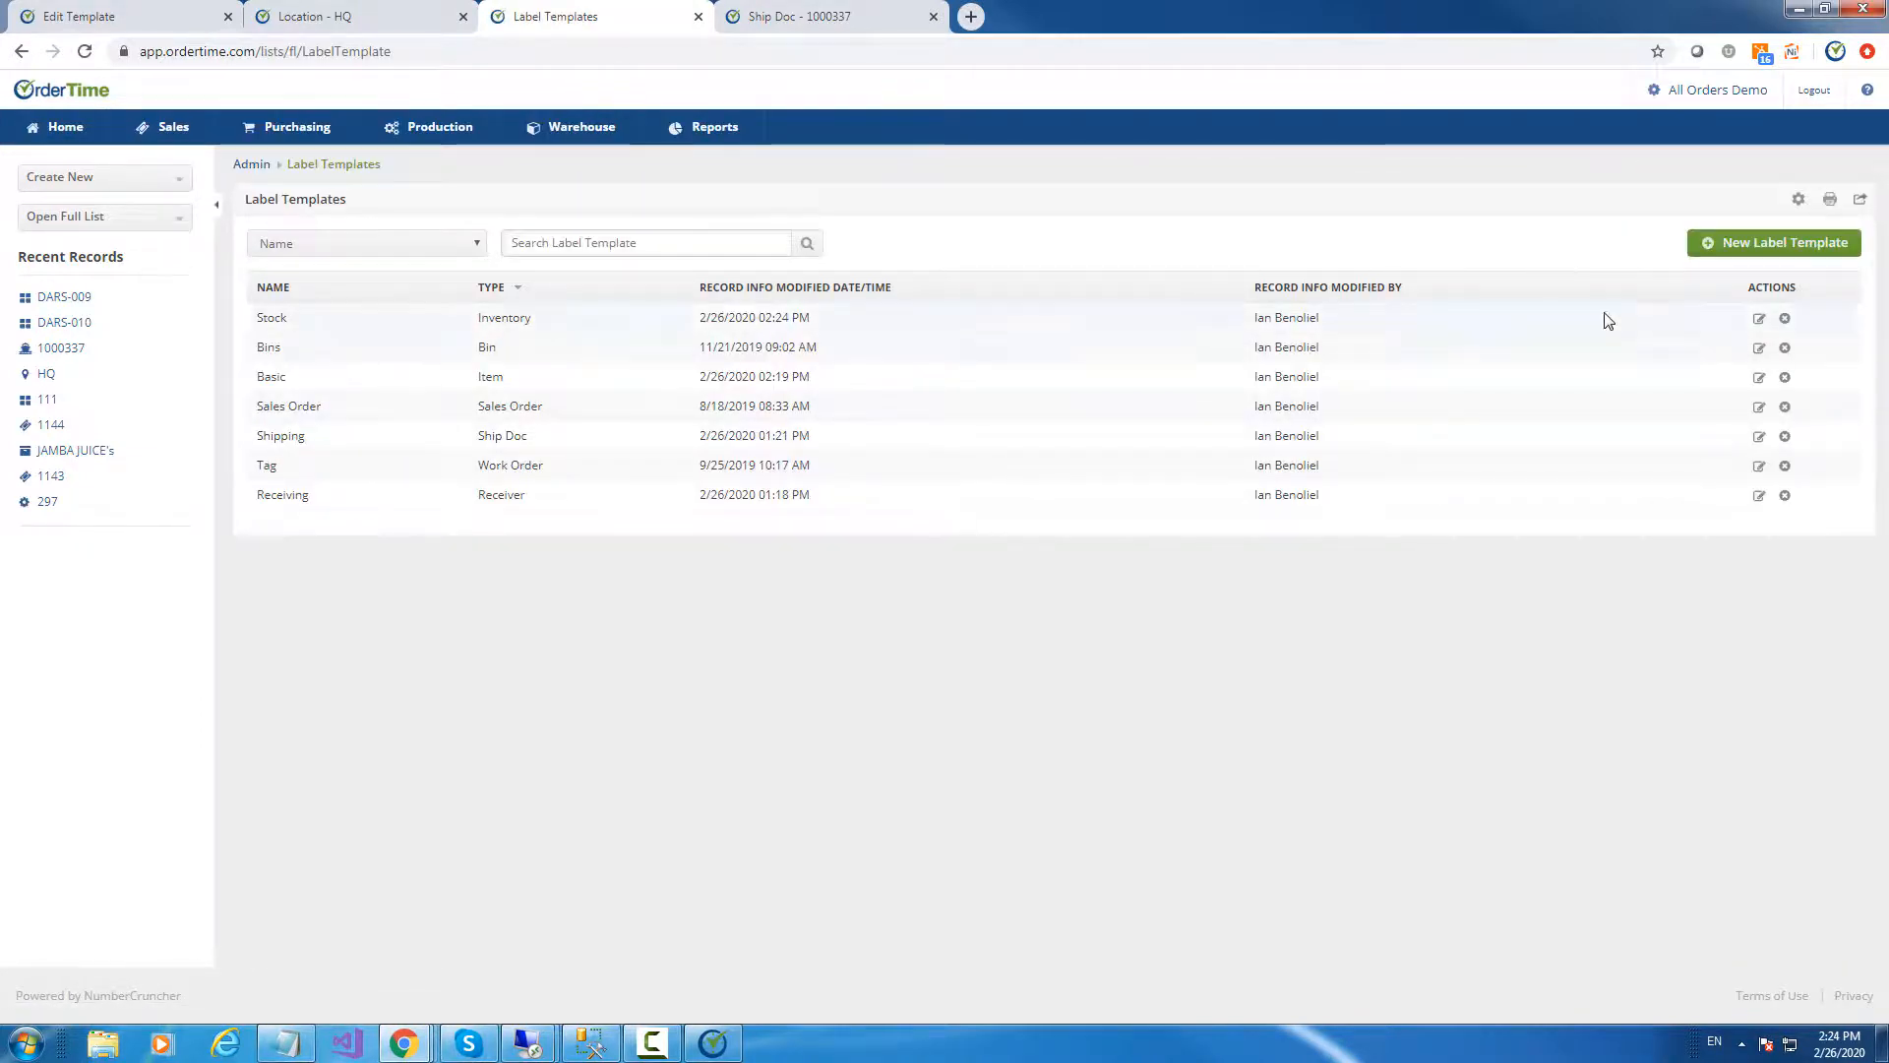
{"action": "left_click", "coordinate": [1759, 319]}
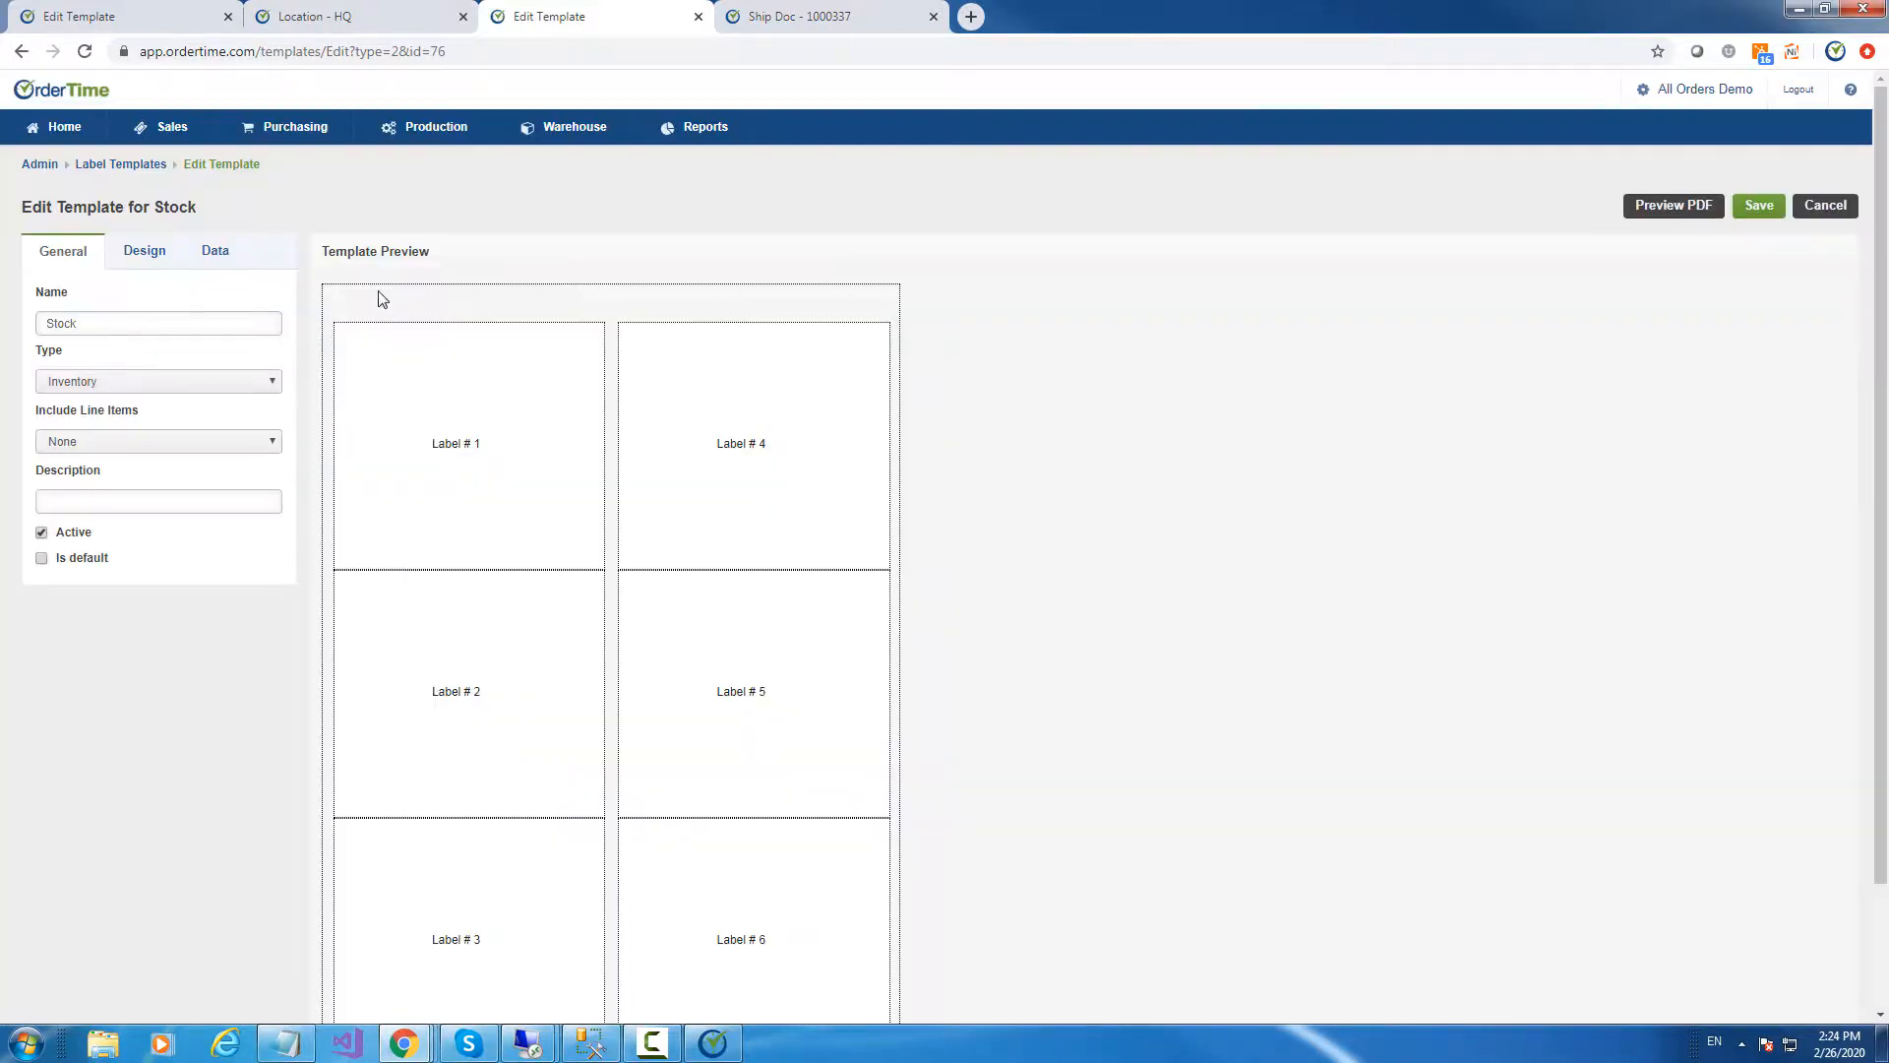
{"action": "left_click", "coordinate": [219, 254]}
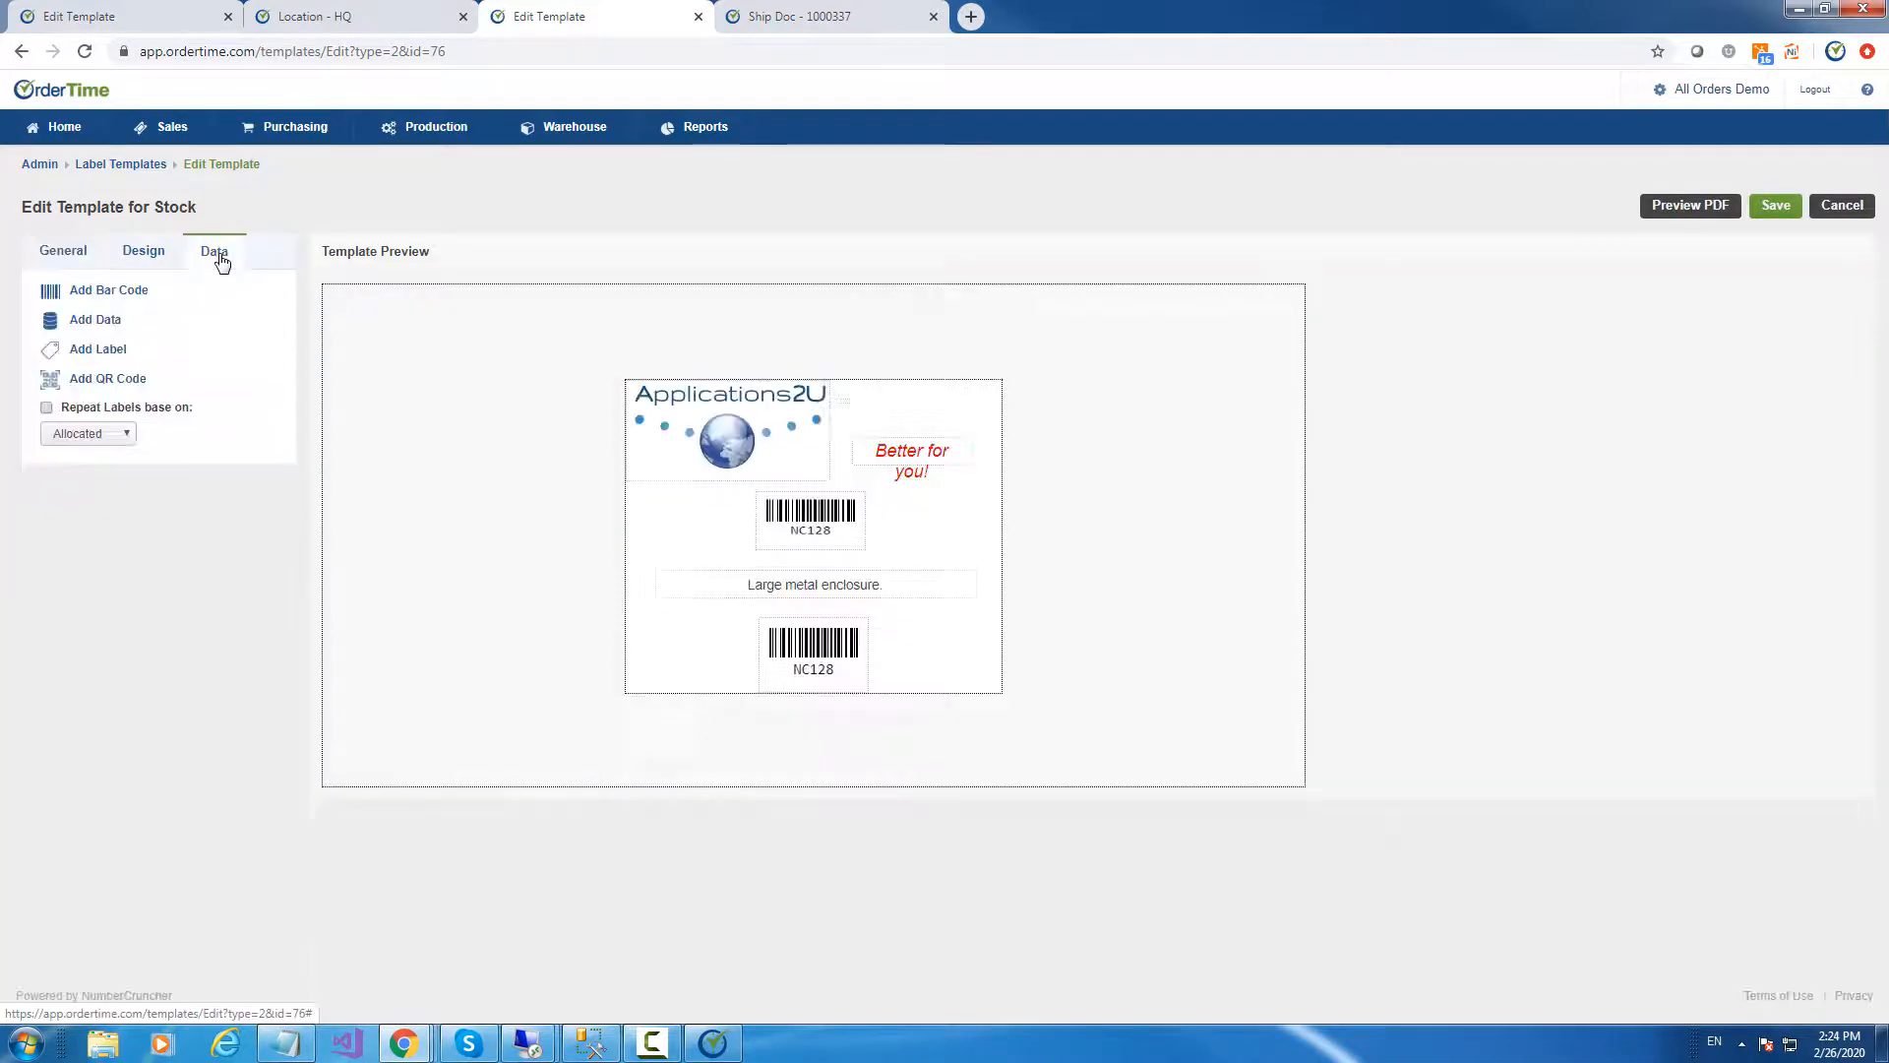
{"action": "right_click", "coordinate": [804, 640]}
{"action": "left_click", "coordinate": [862, 679]}
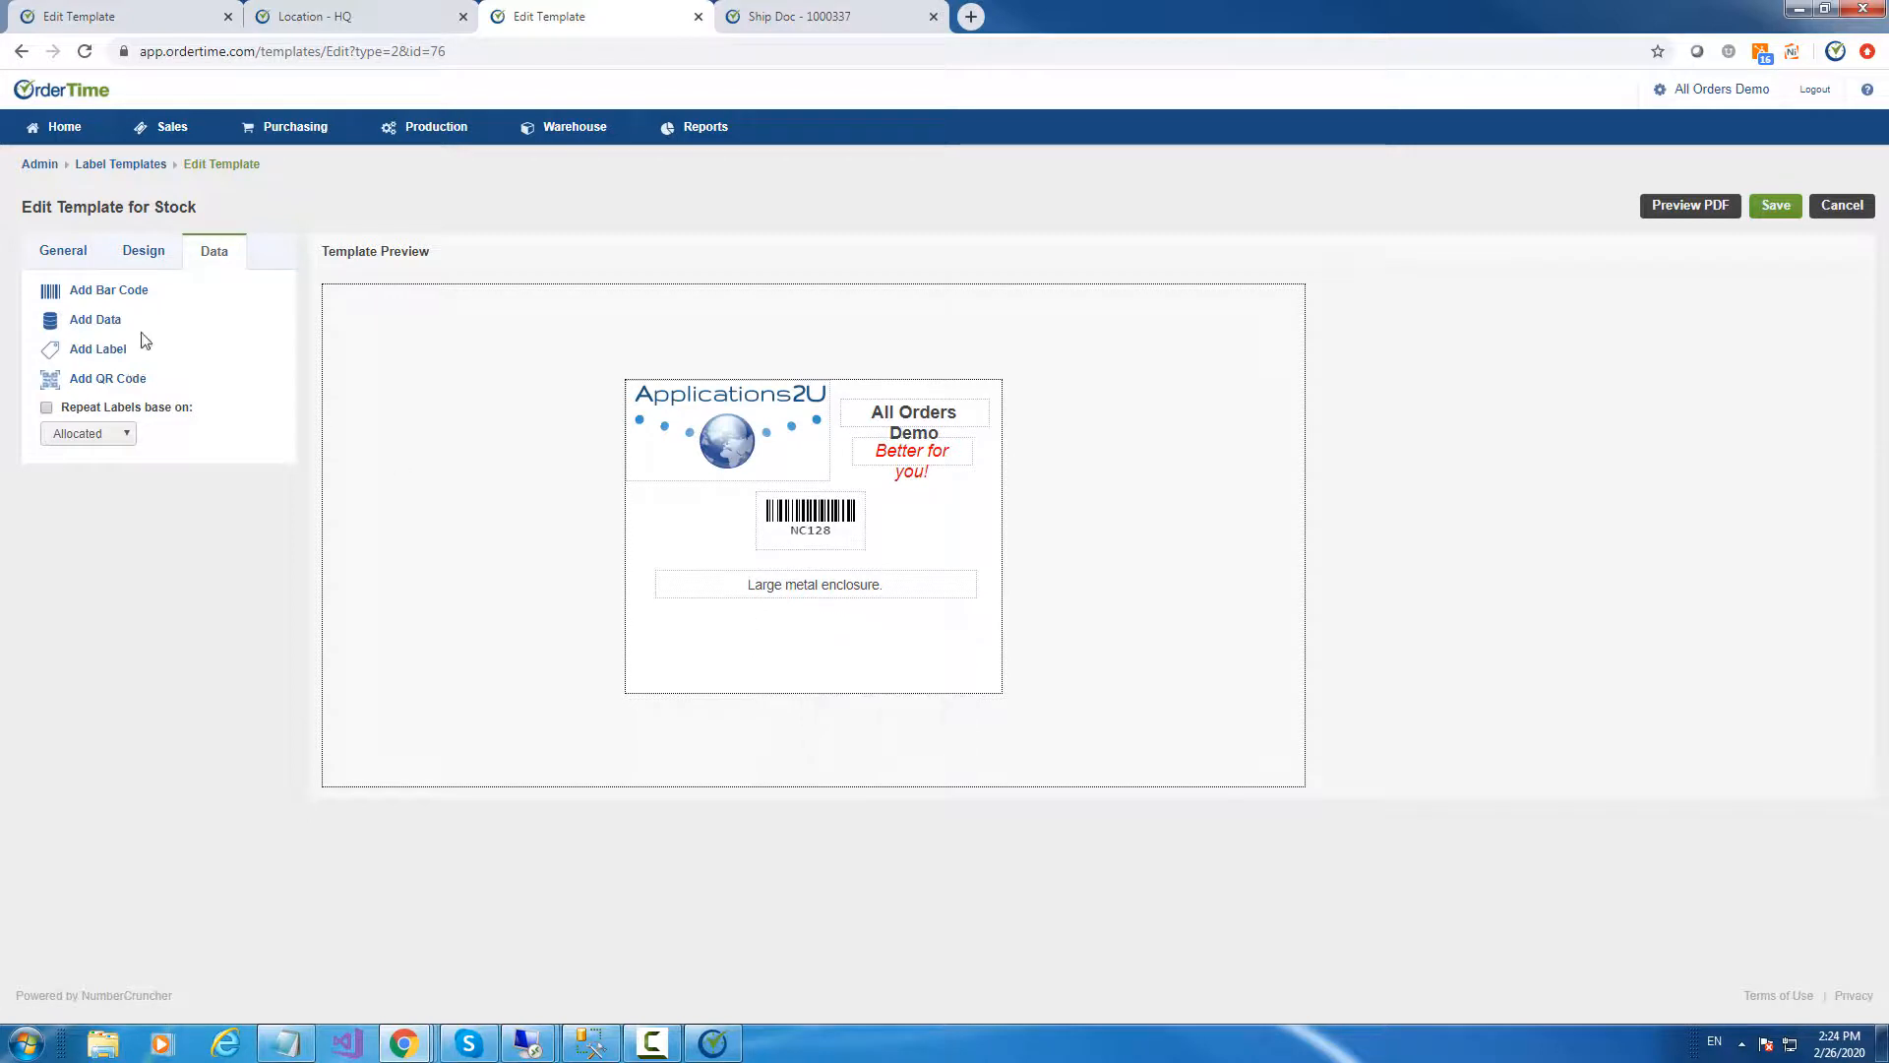
Add a Lot / Serial Number barcode showing its value, placed below the description
{"action": "left_click", "coordinate": [103, 291]}
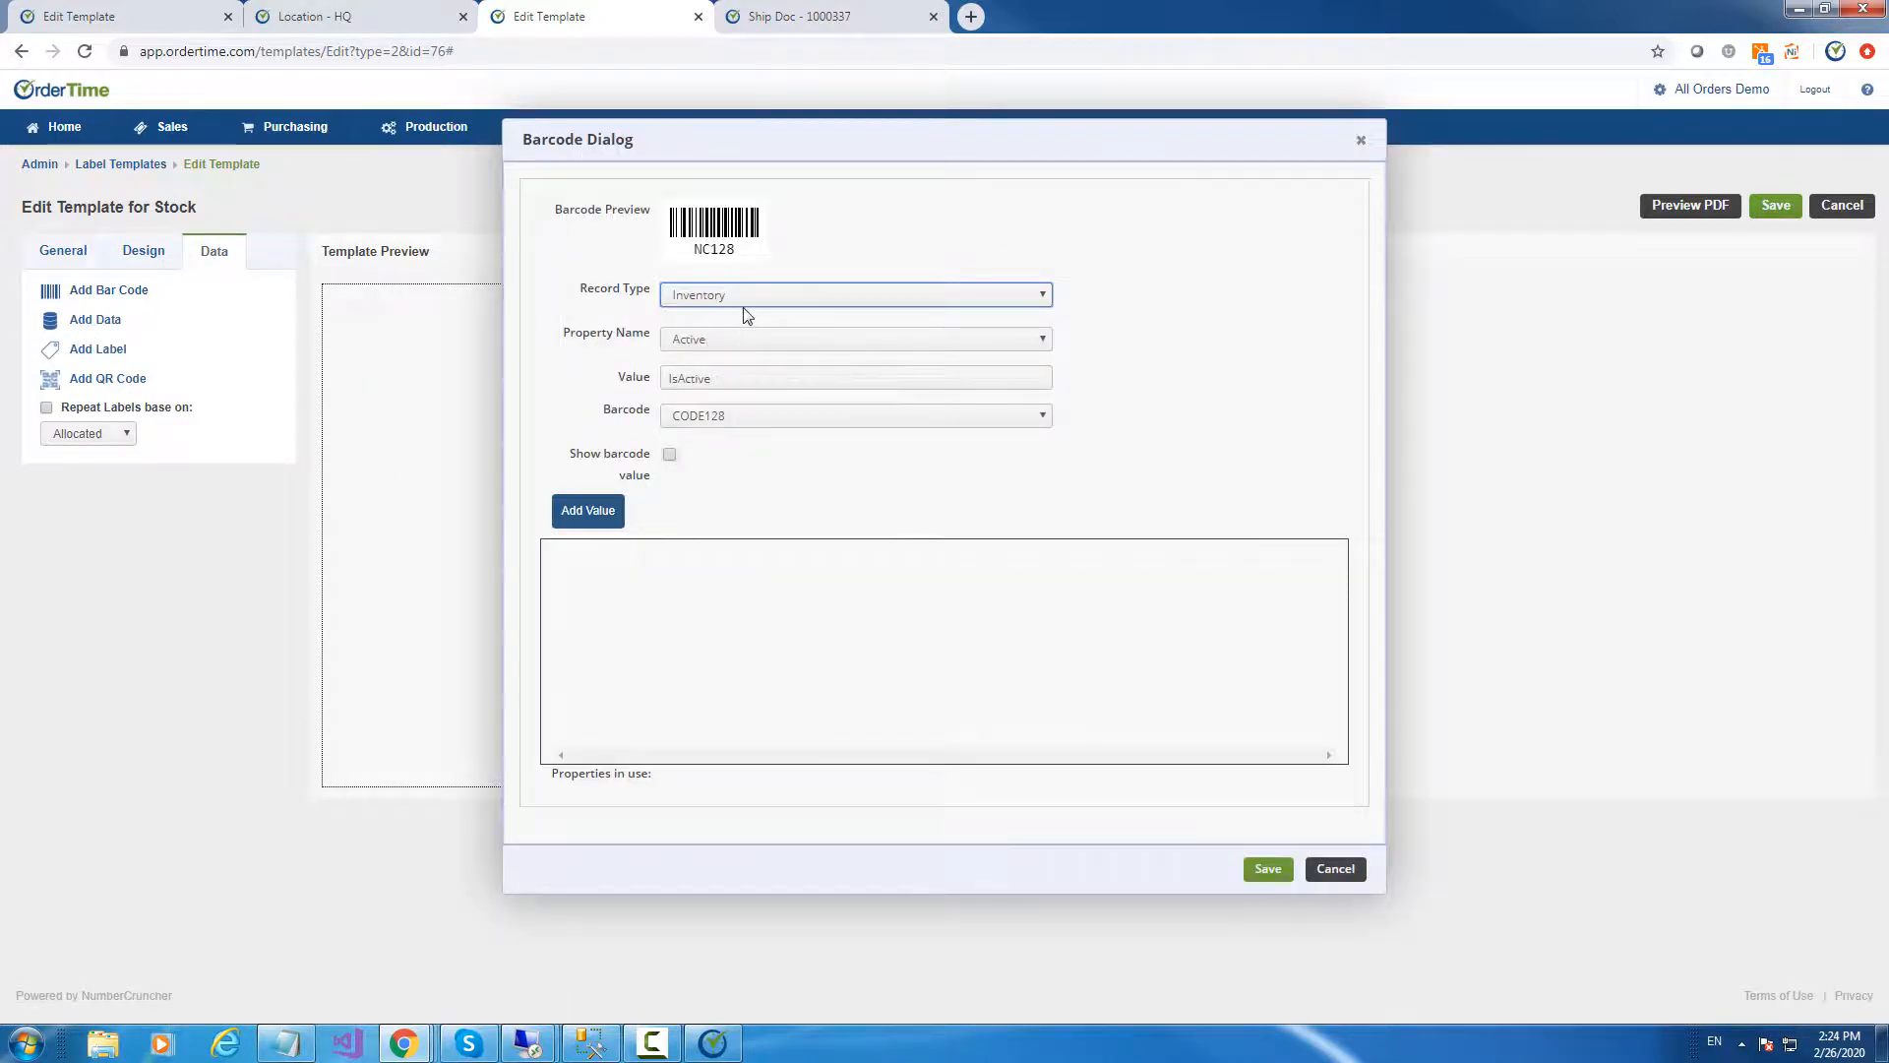
{"action": "left_click", "coordinate": [750, 344]}
{"action": "scroll", "coordinate": [809, 531], "scroll_direction": "down", "scroll_amount": 3}
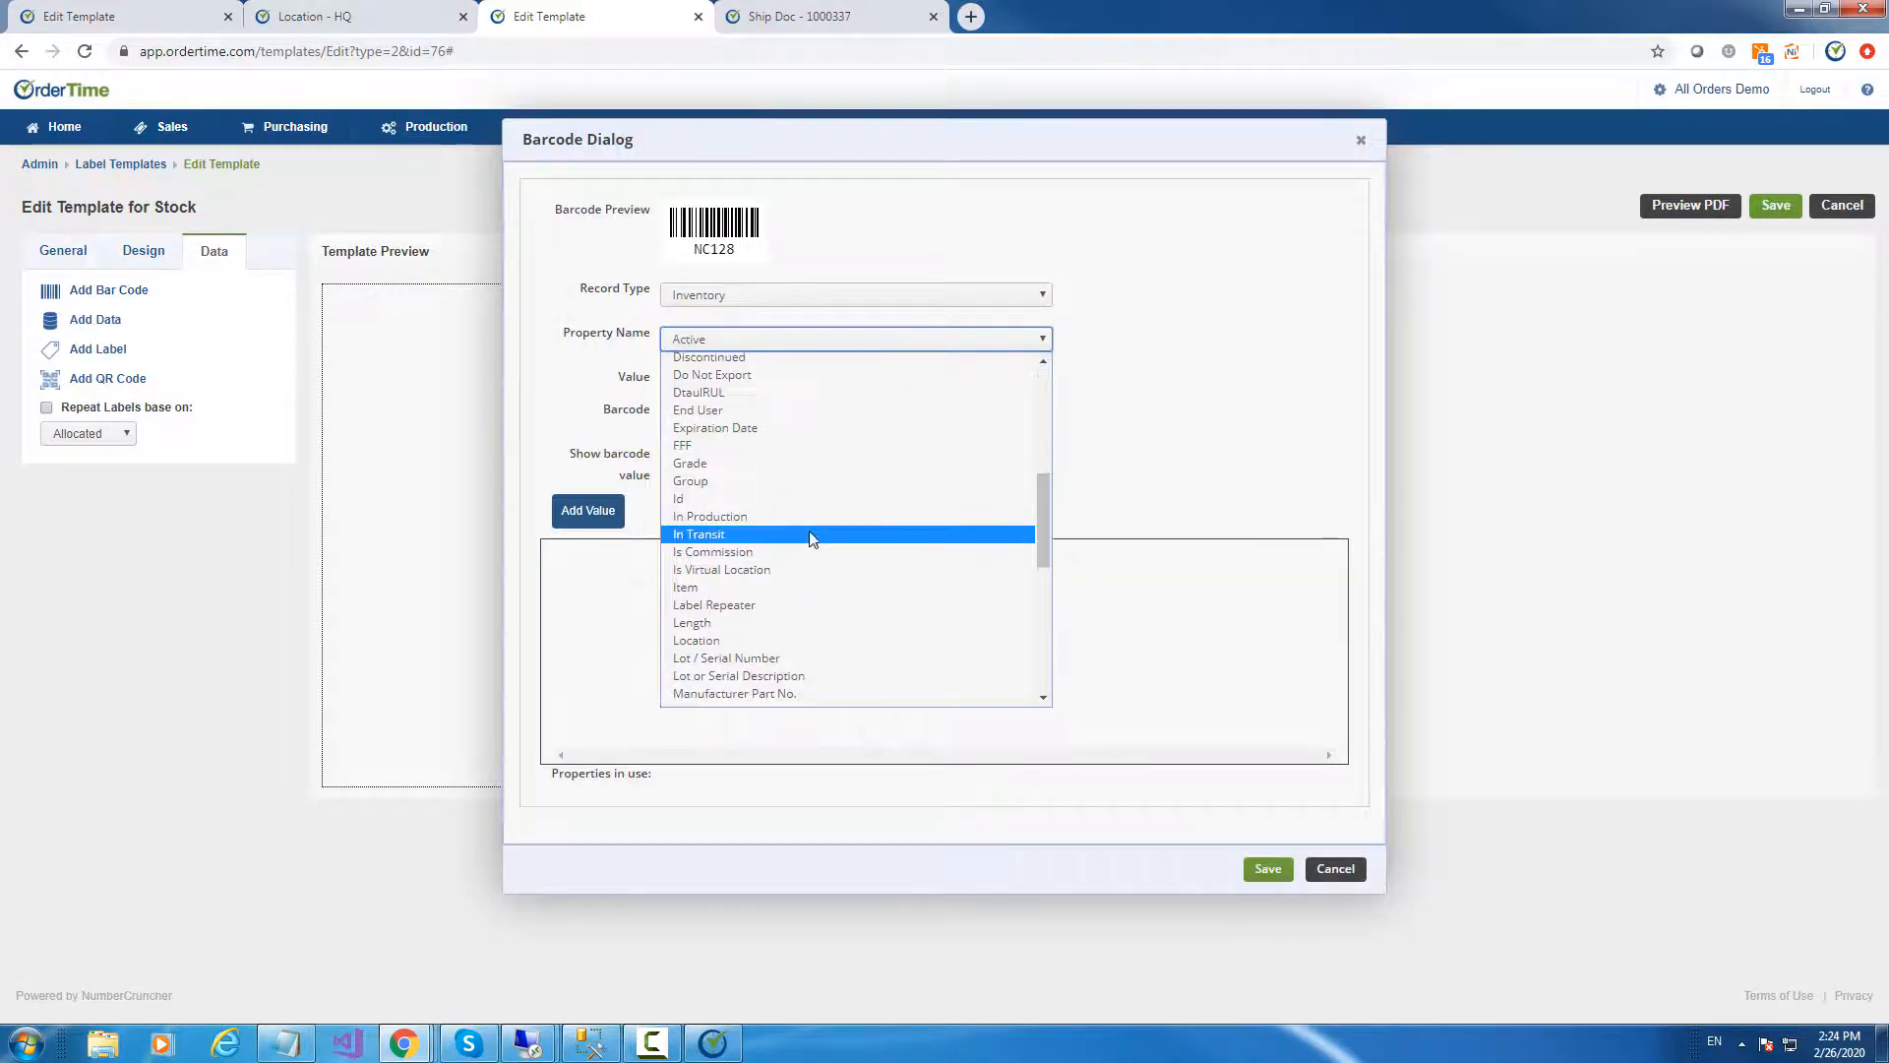
{"action": "left_click", "coordinate": [757, 657]}
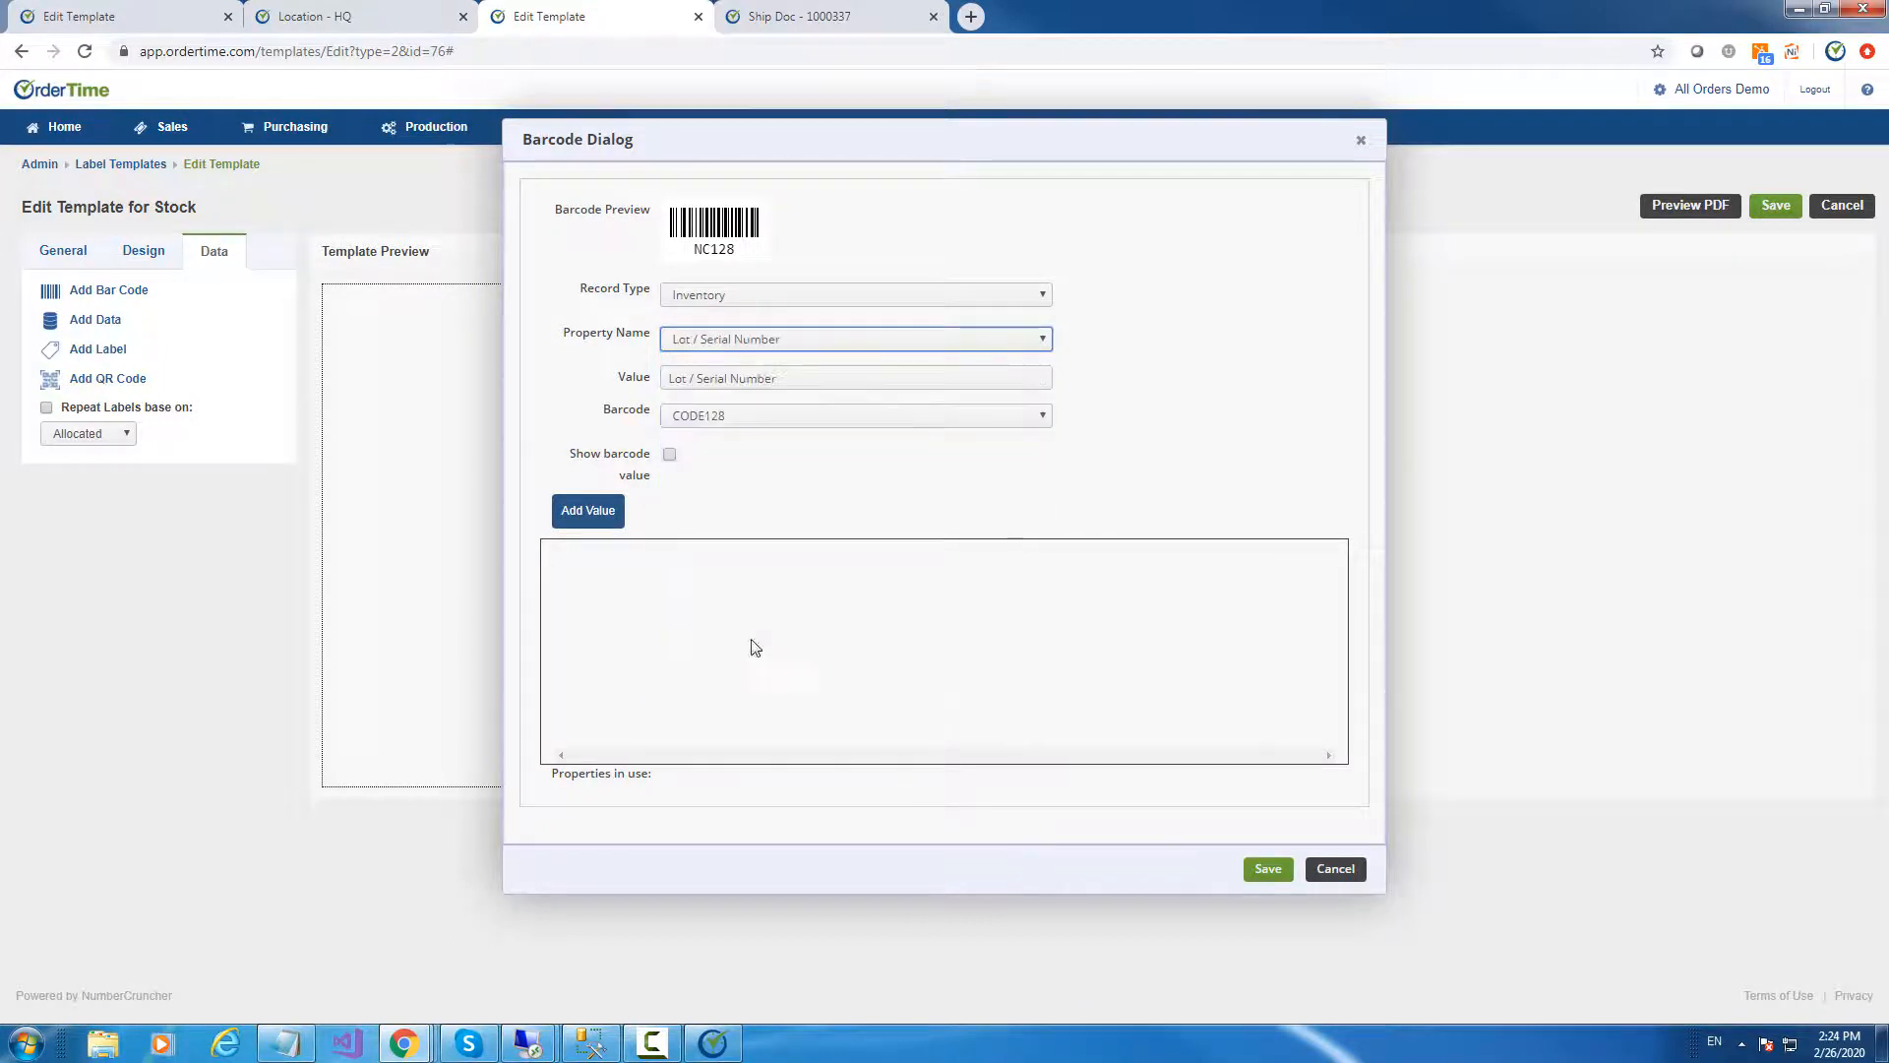
{"action": "left_click", "coordinate": [670, 456]}
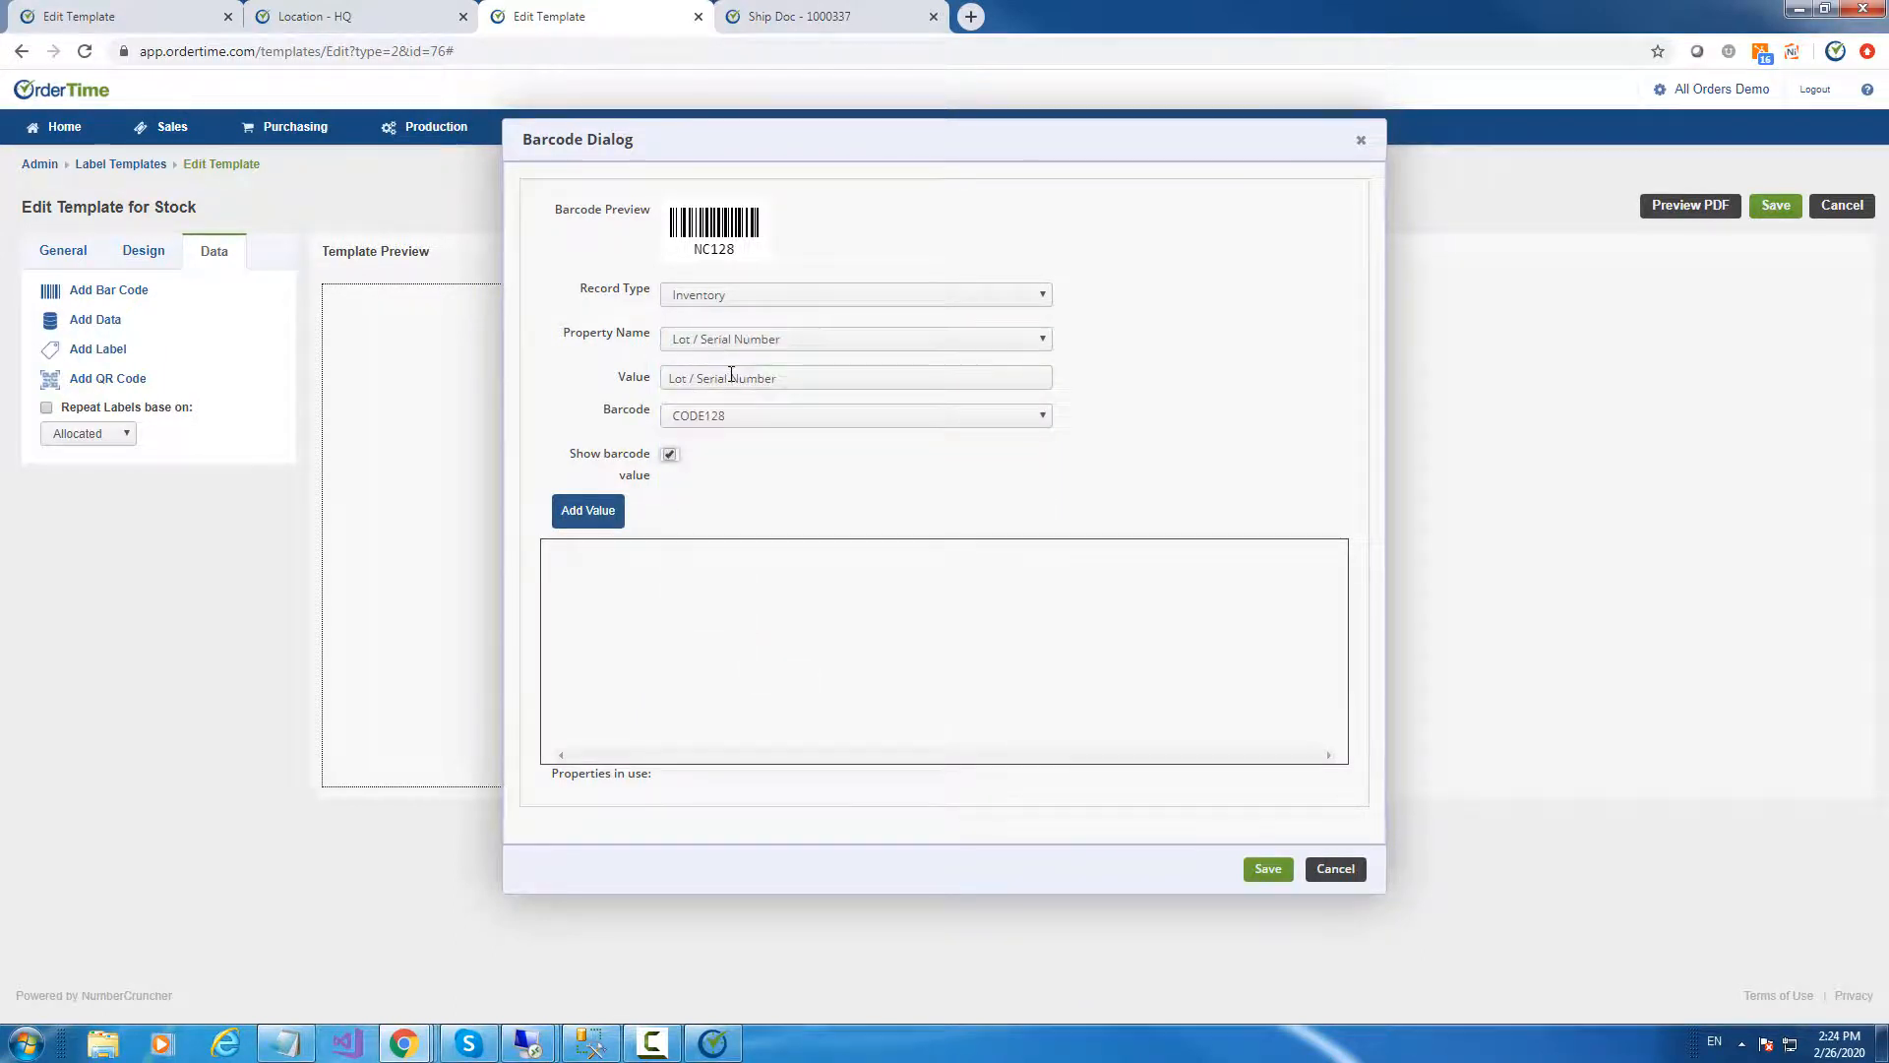
{"action": "left_click_drag", "start_coordinate": [731, 374], "coordinate": [900, 617]}
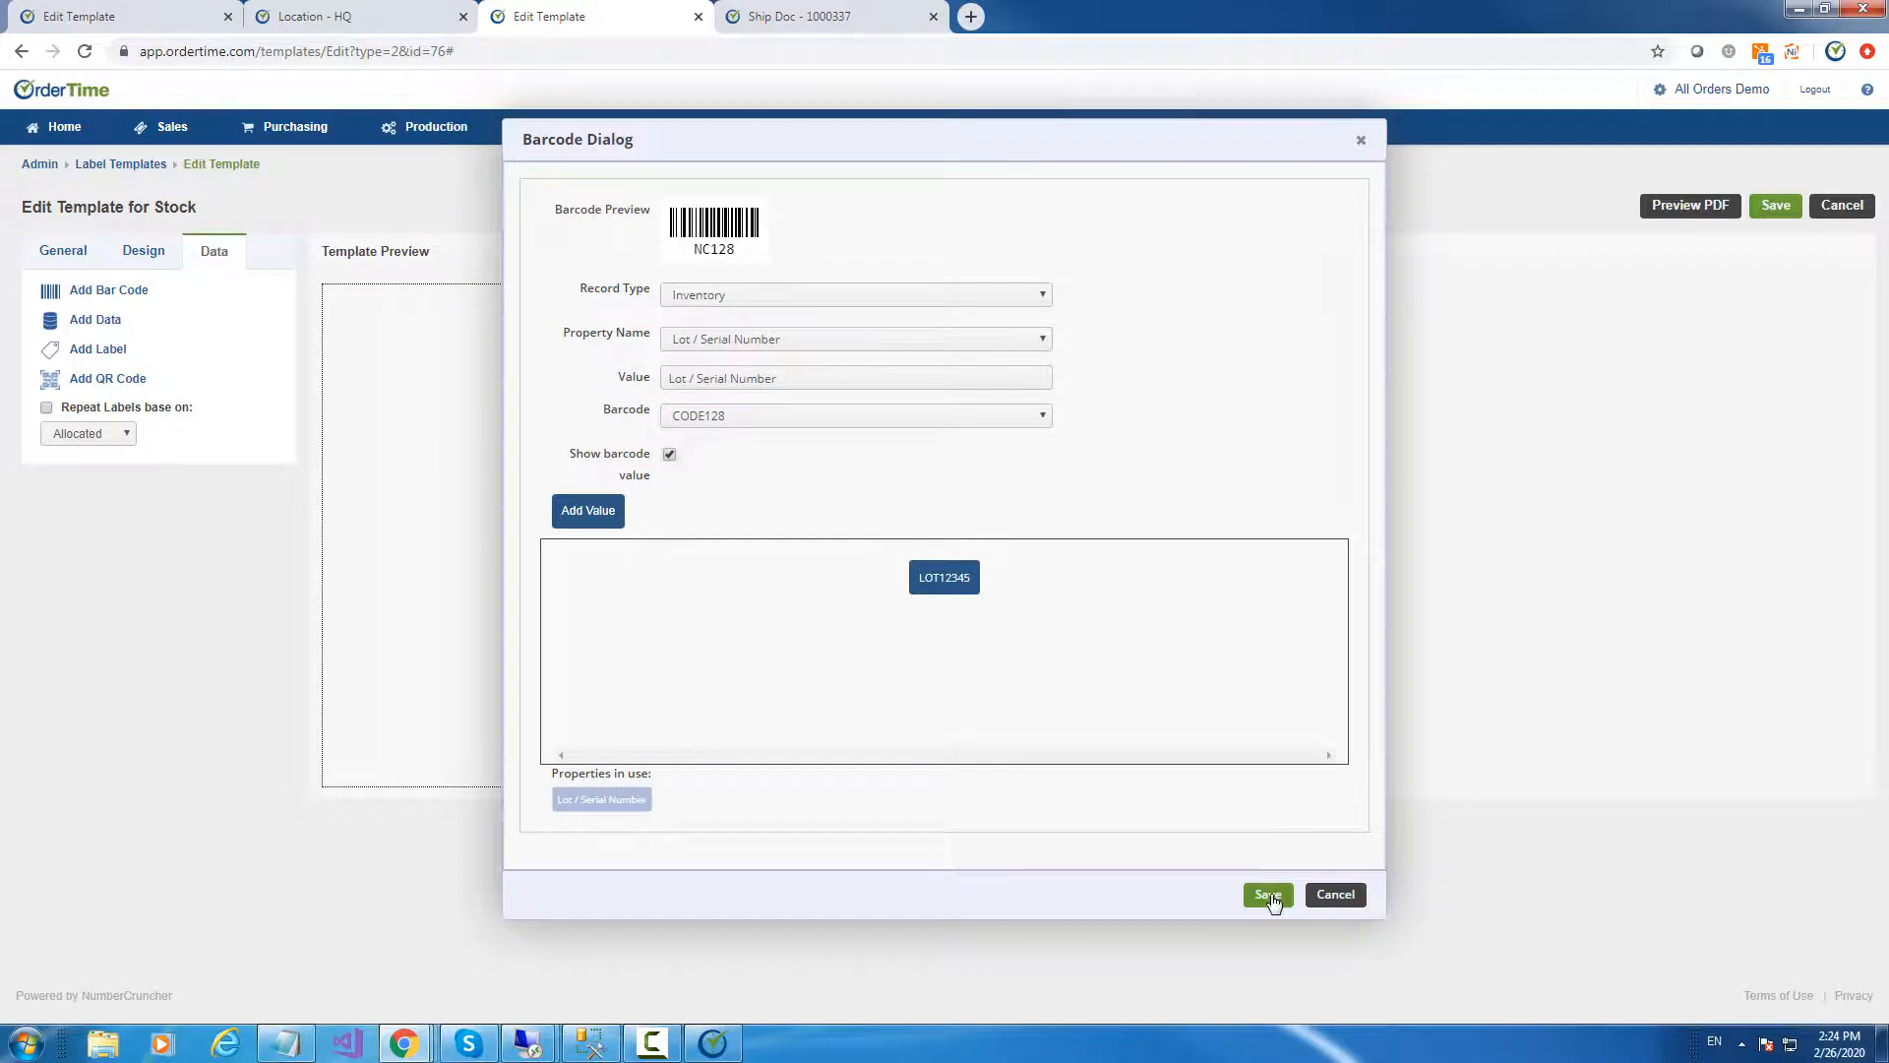
{"action": "left_click", "coordinate": [1268, 896]}
{"action": "left_click_drag", "start_coordinate": [649, 406], "coordinate": [802, 644]}
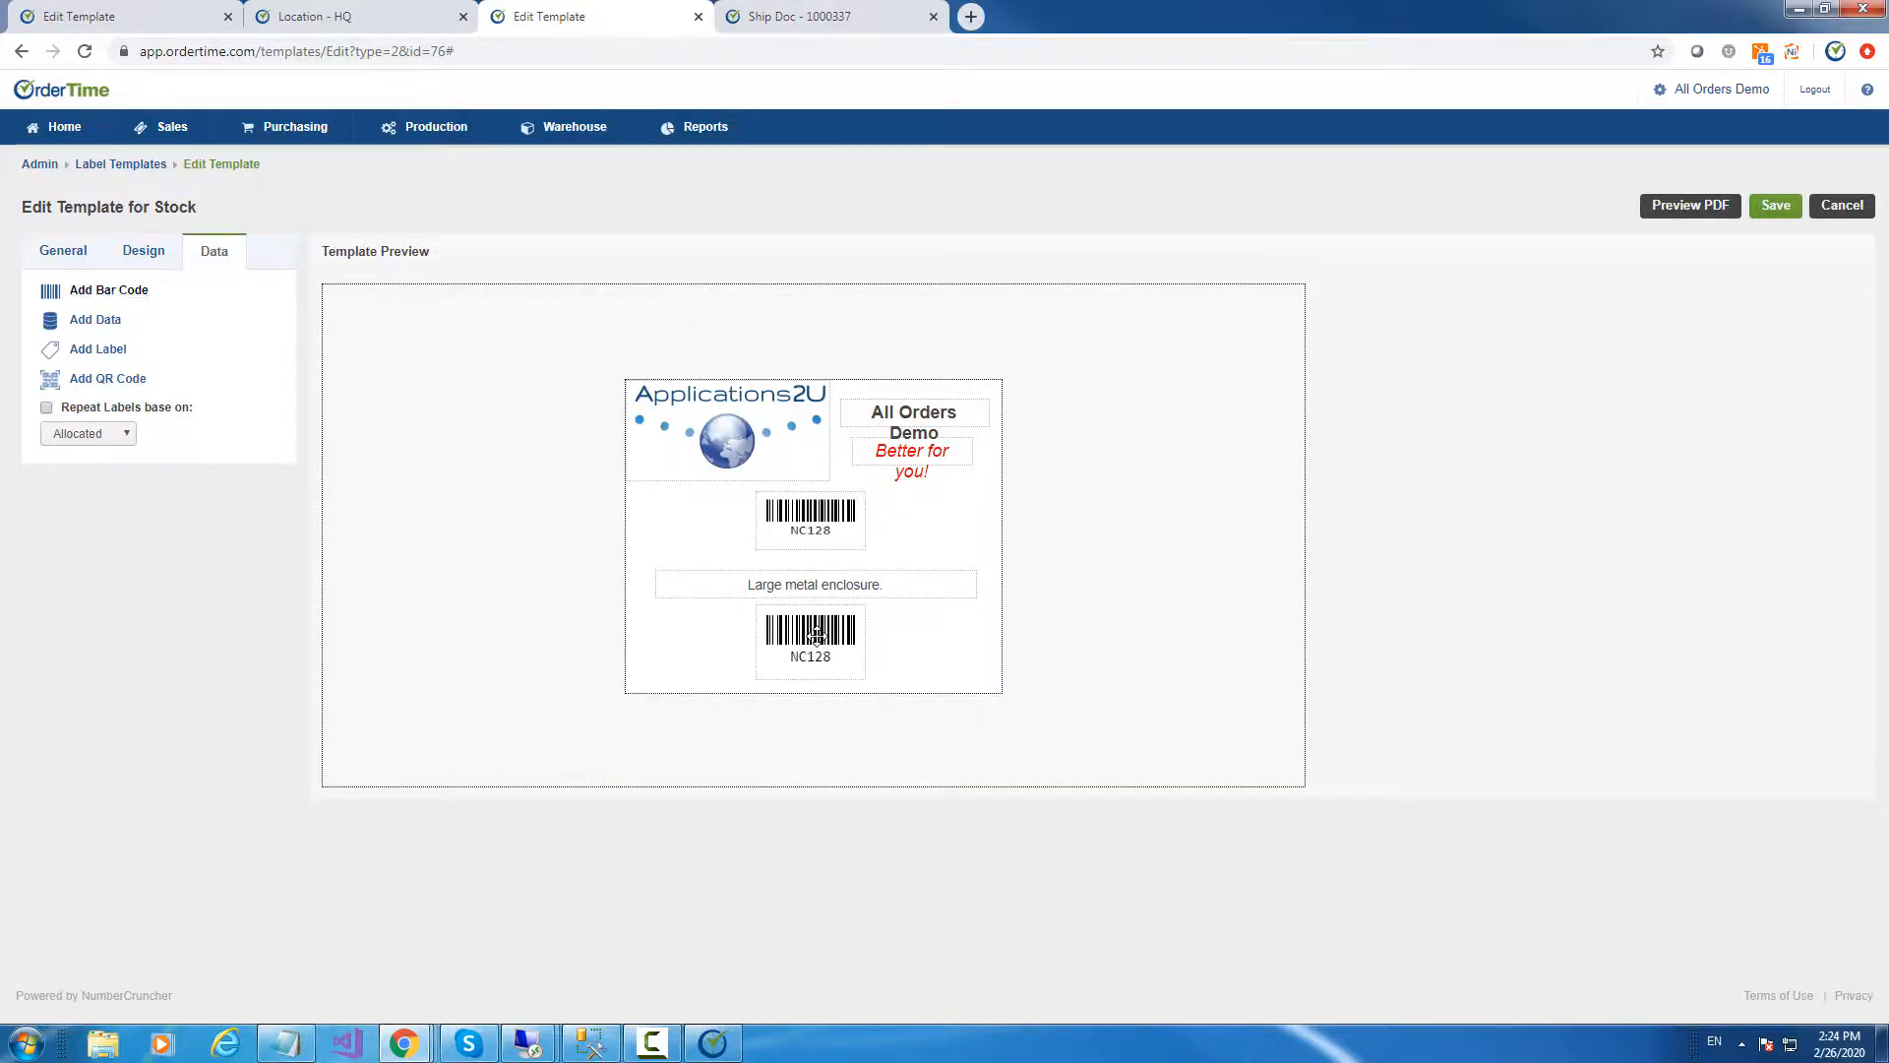
Check the lower barcode's settings, save the Stock template, and switch to the Location - HQ page
{"action": "right_click", "coordinate": [816, 636]}
{"action": "left_click", "coordinate": [874, 658]}
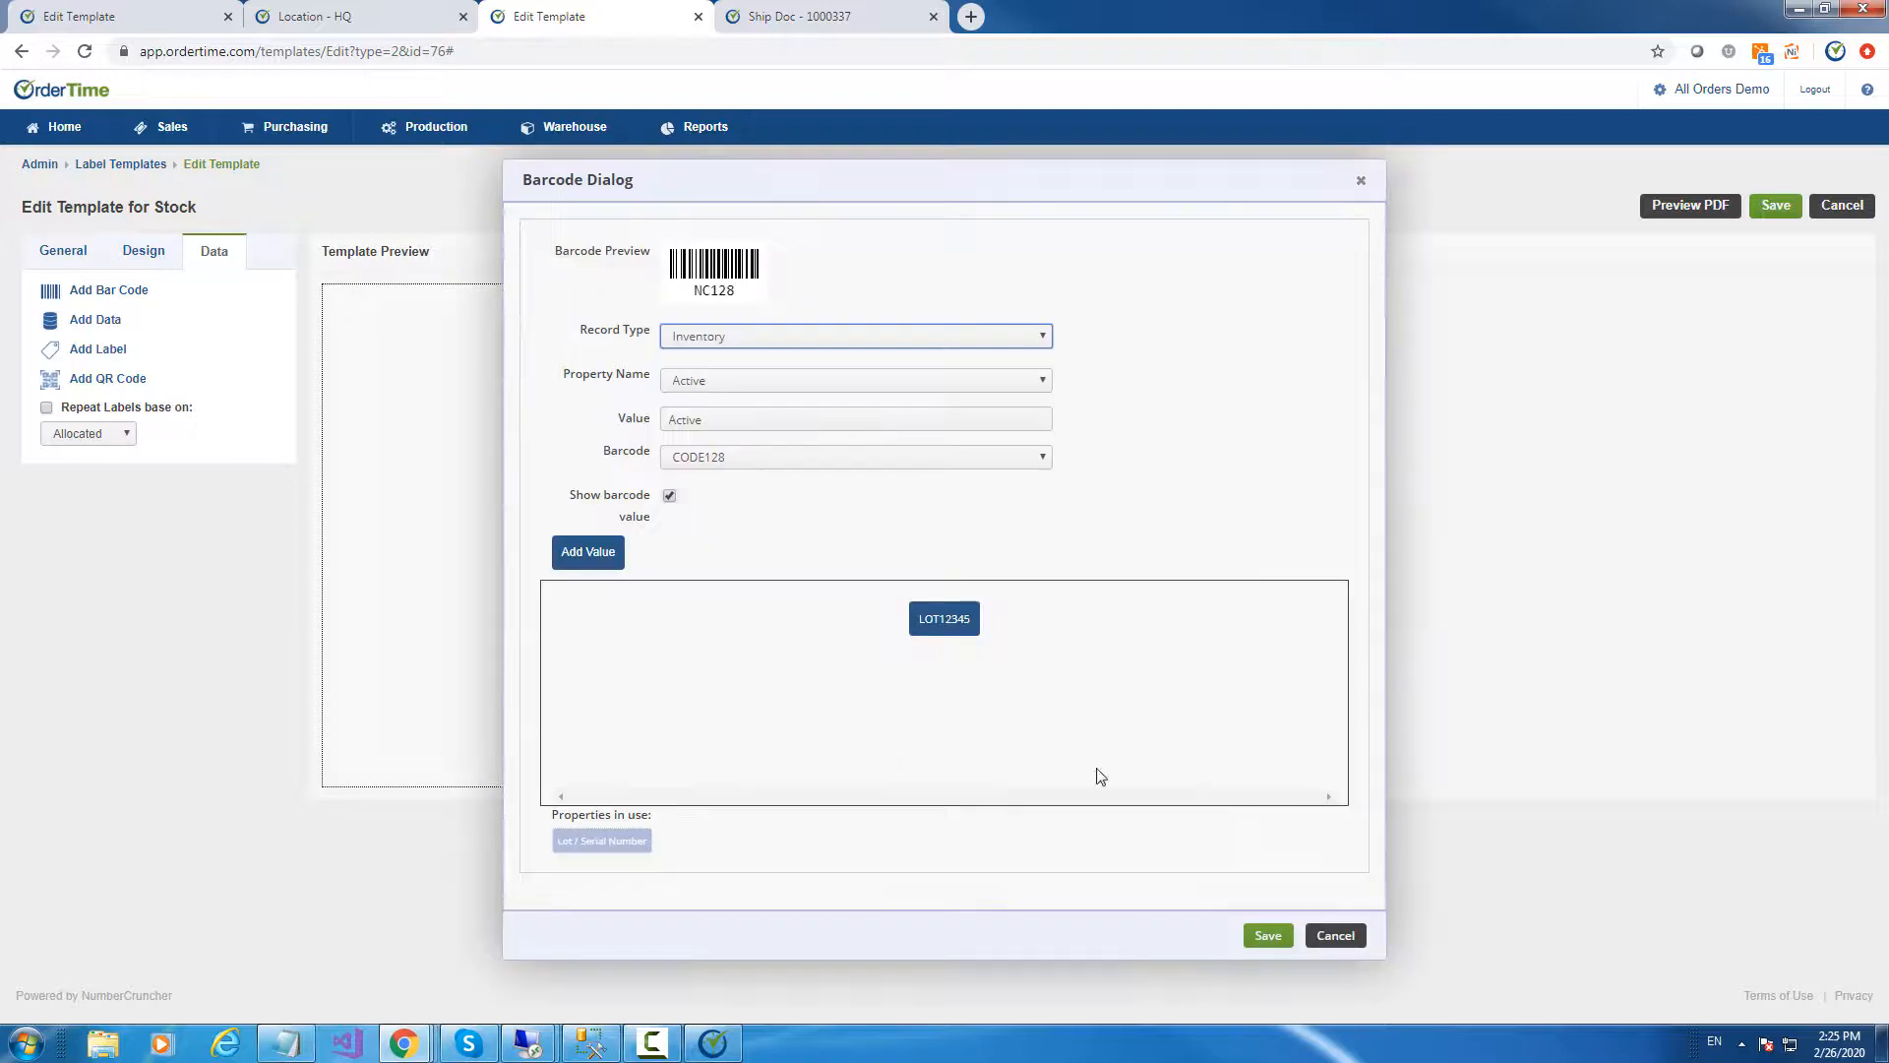
{"action": "left_click", "coordinate": [1340, 936]}
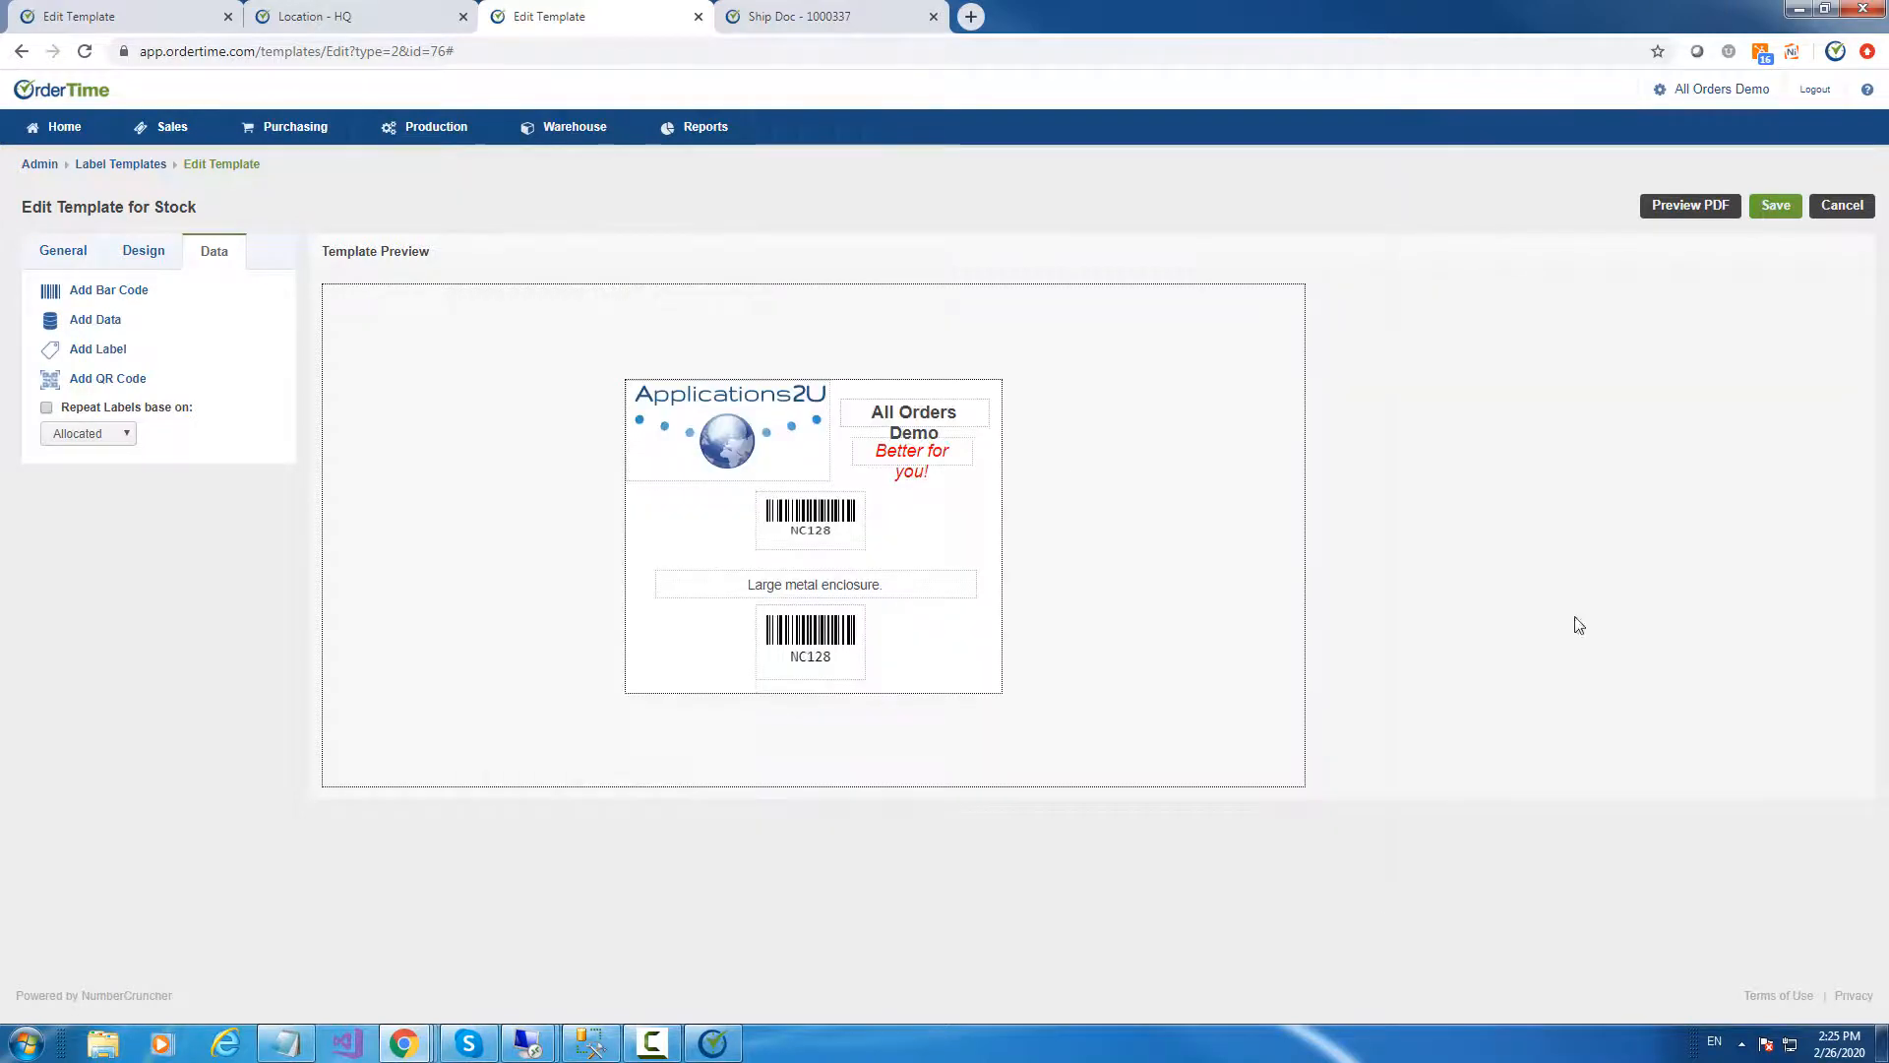
{"action": "left_click", "coordinate": [1777, 207]}
{"action": "left_click", "coordinate": [1114, 163]}
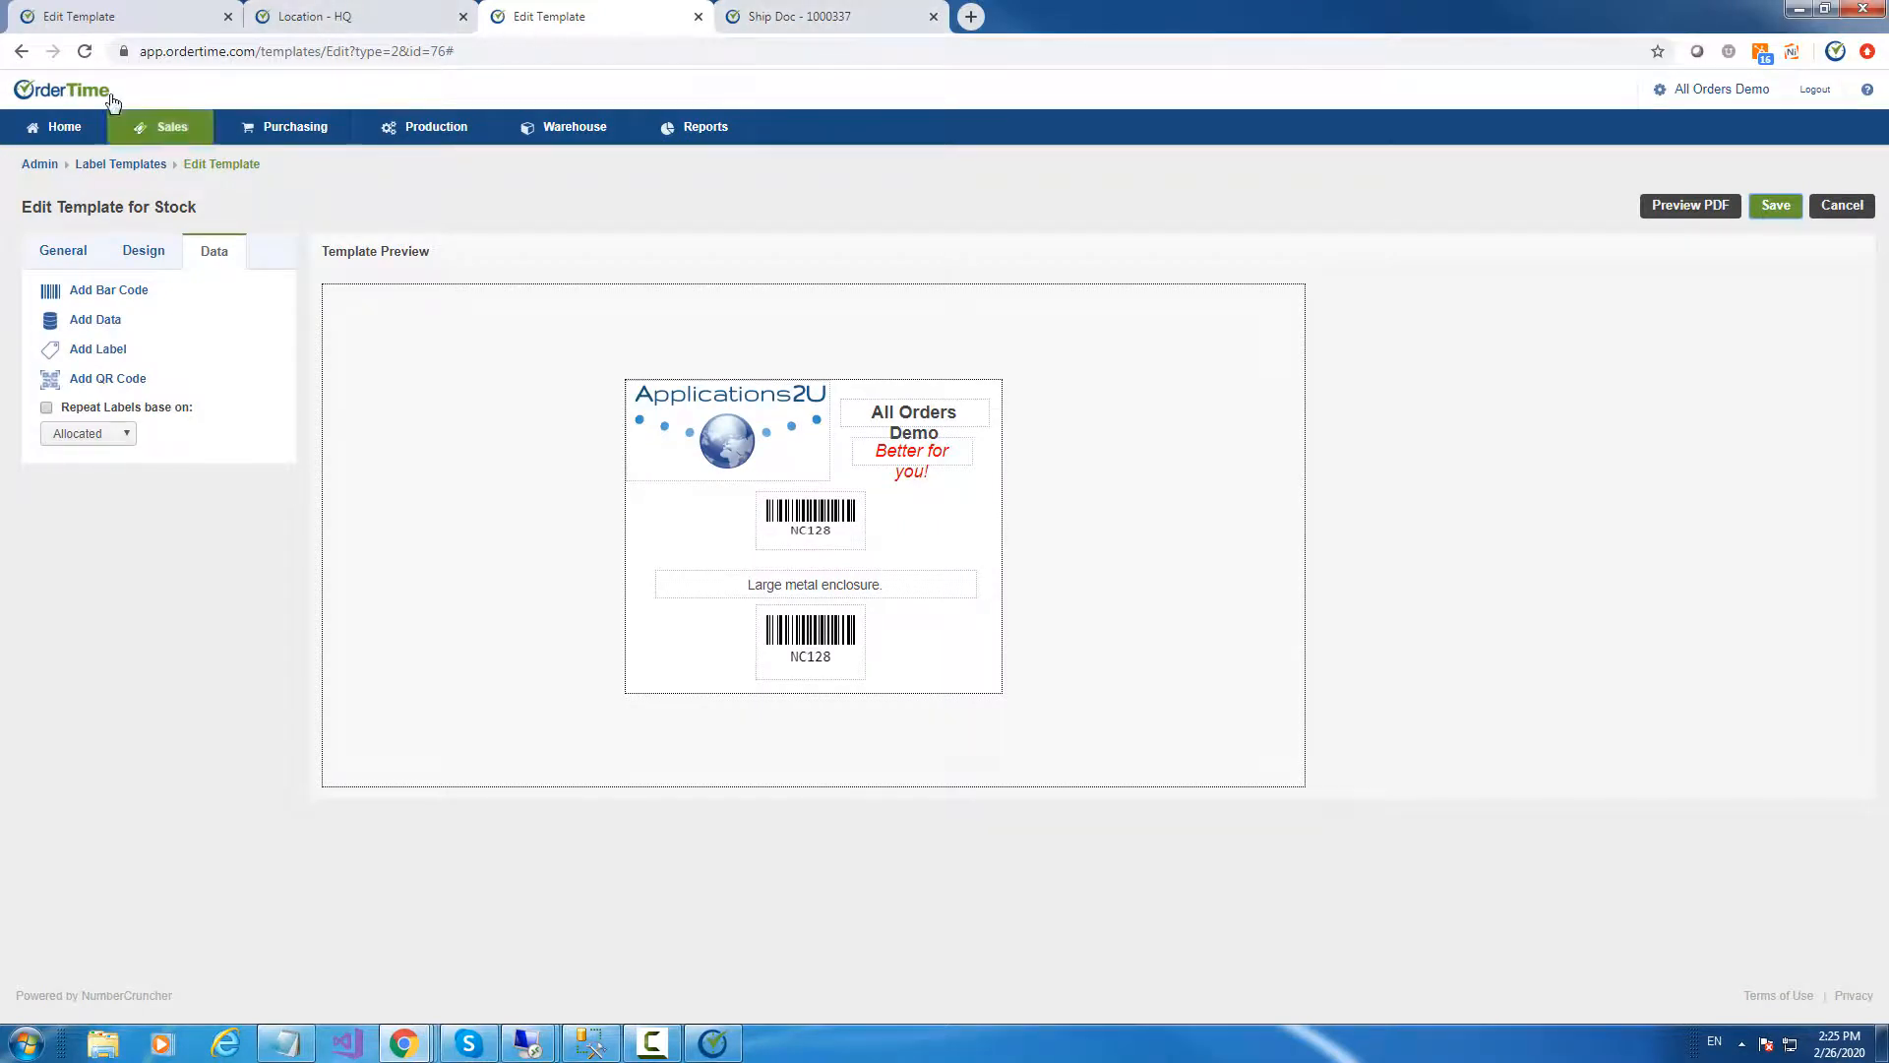
{"action": "left_click", "coordinate": [287, 26]}
{"action": "left_click", "coordinate": [82, 215]}
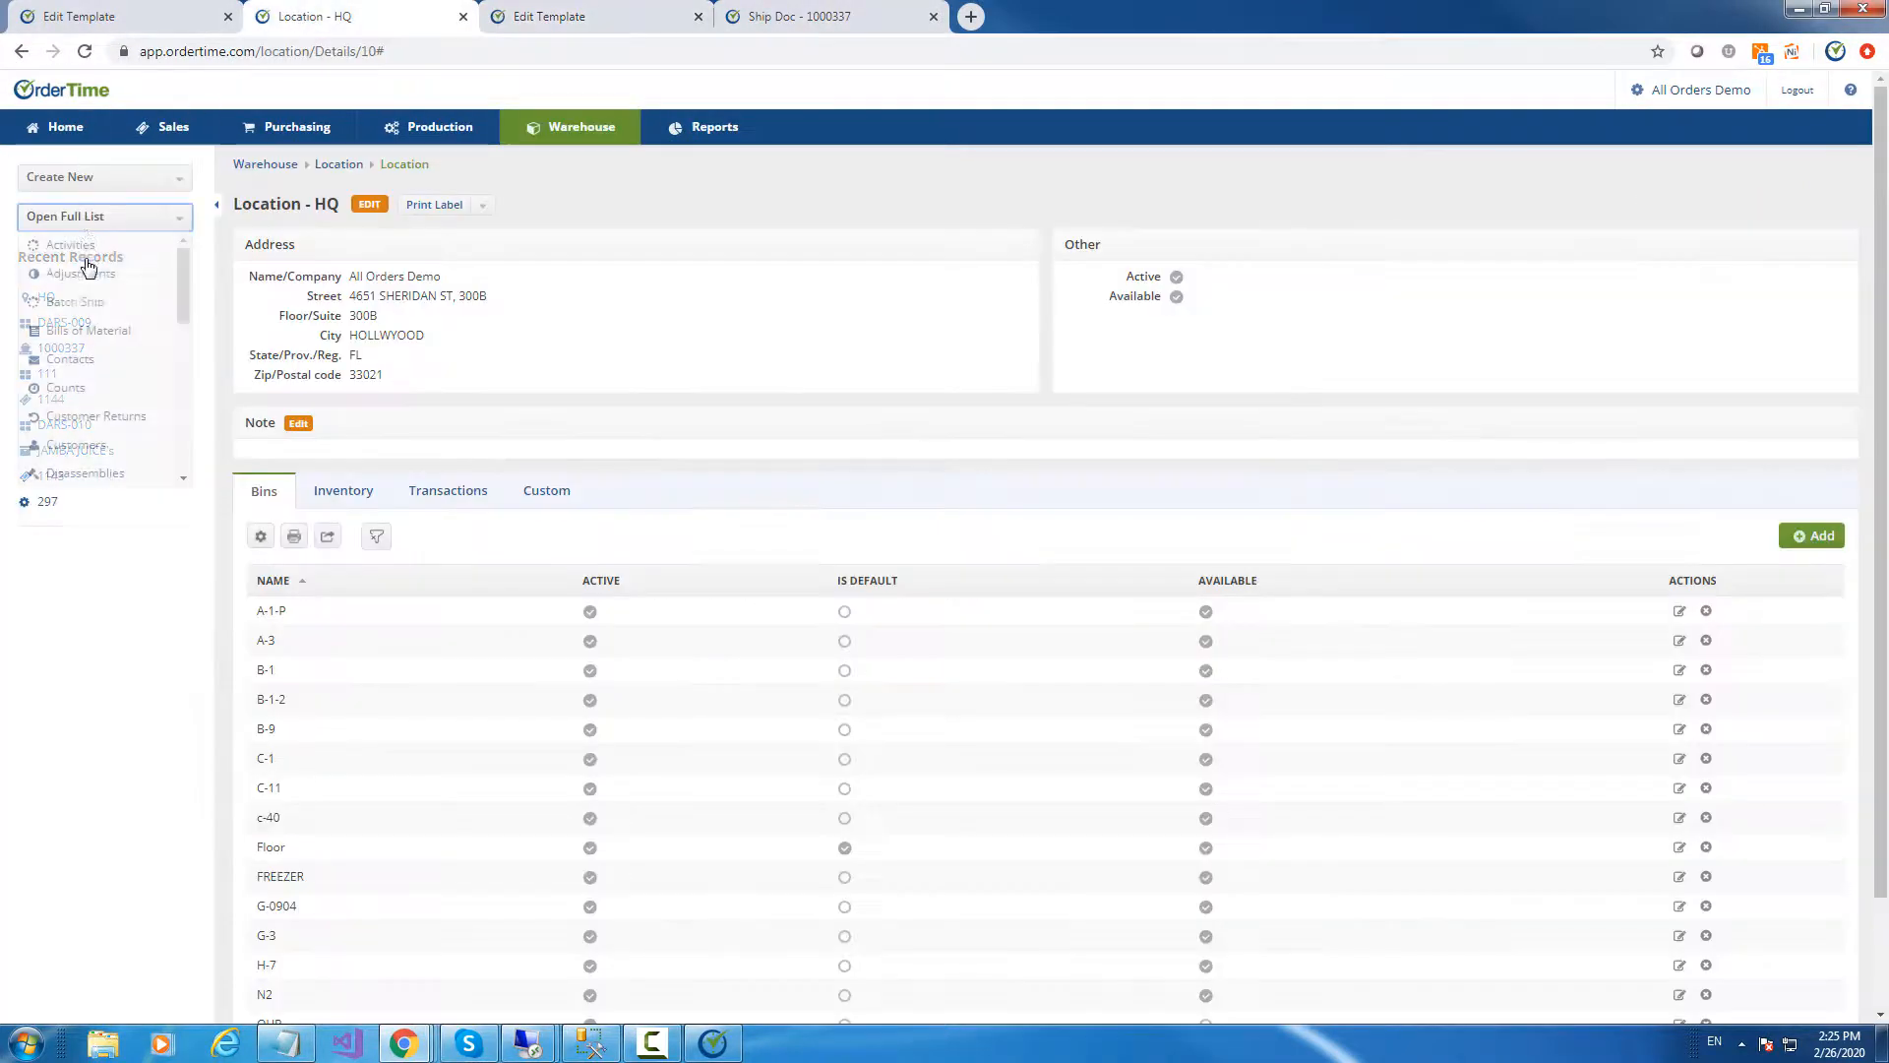
Open DARS-010 from Recent Records and print its Stock labels as PDF
{"action": "left_click", "coordinate": [118, 212]}
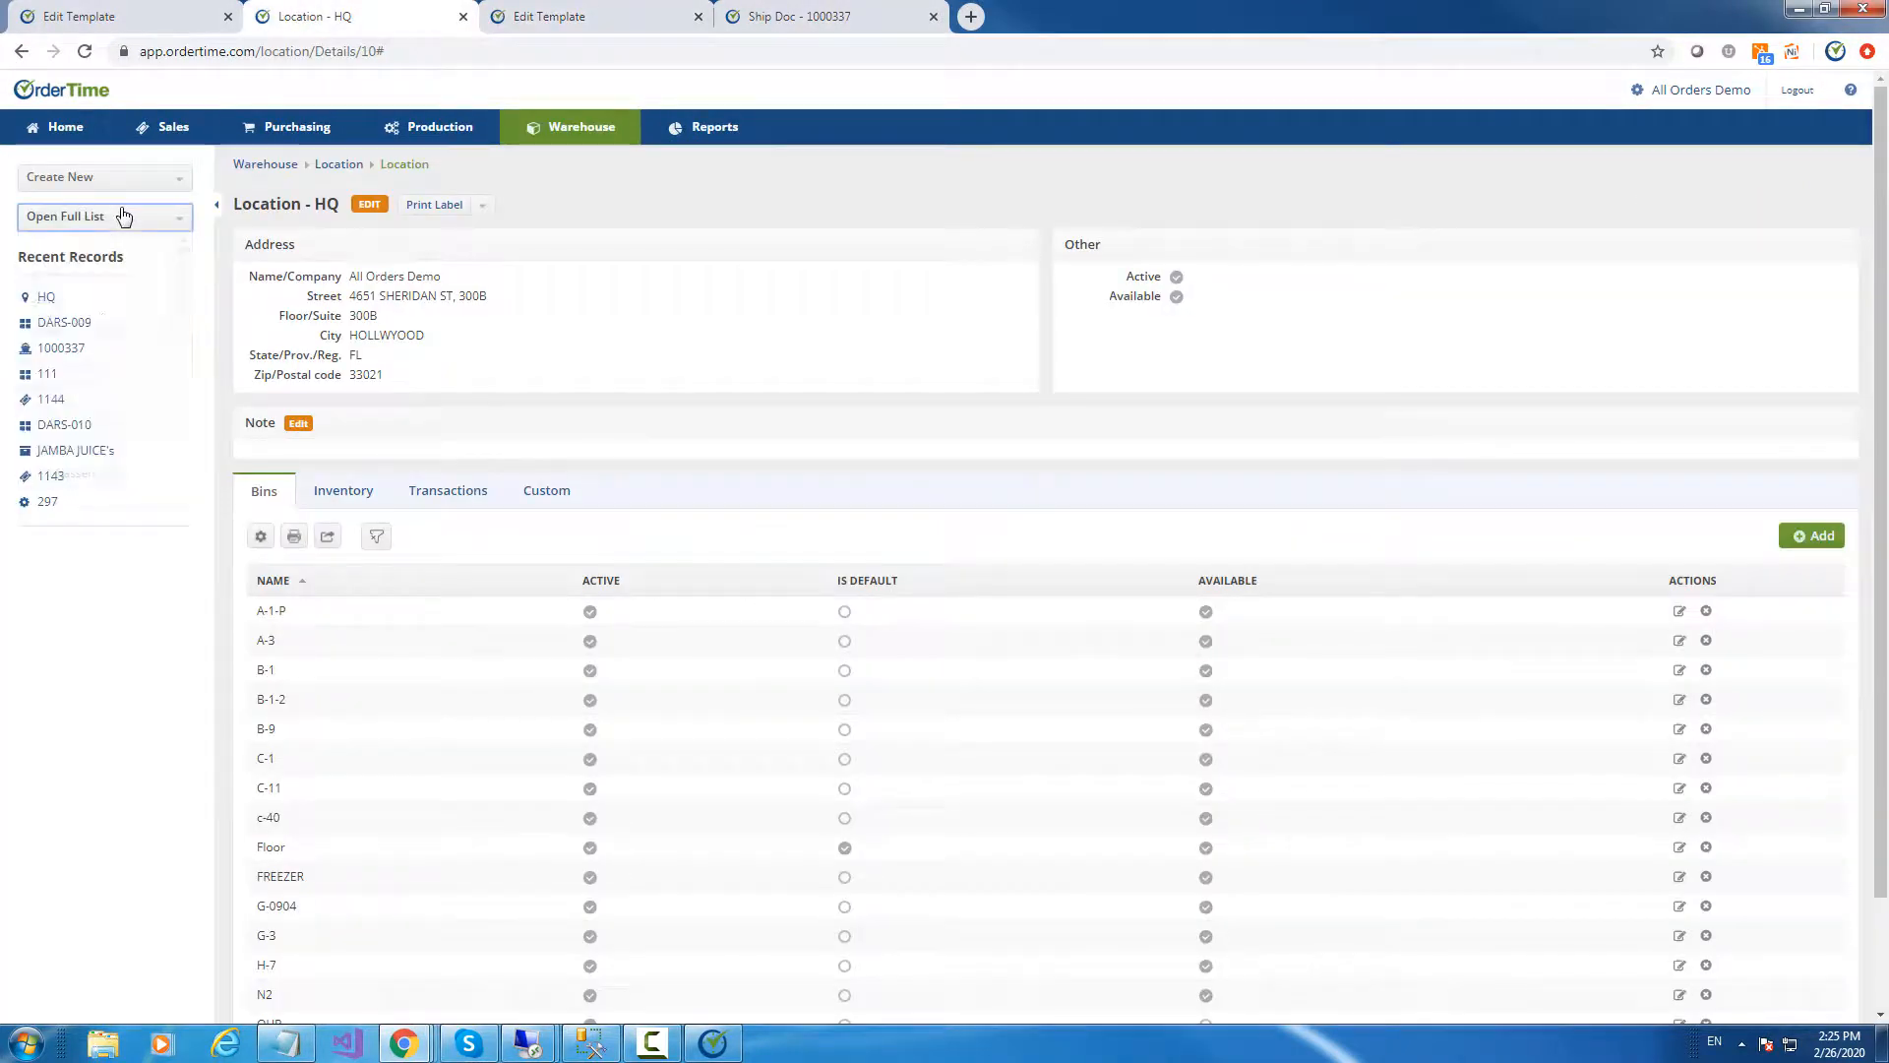
{"action": "left_click", "coordinate": [76, 425]}
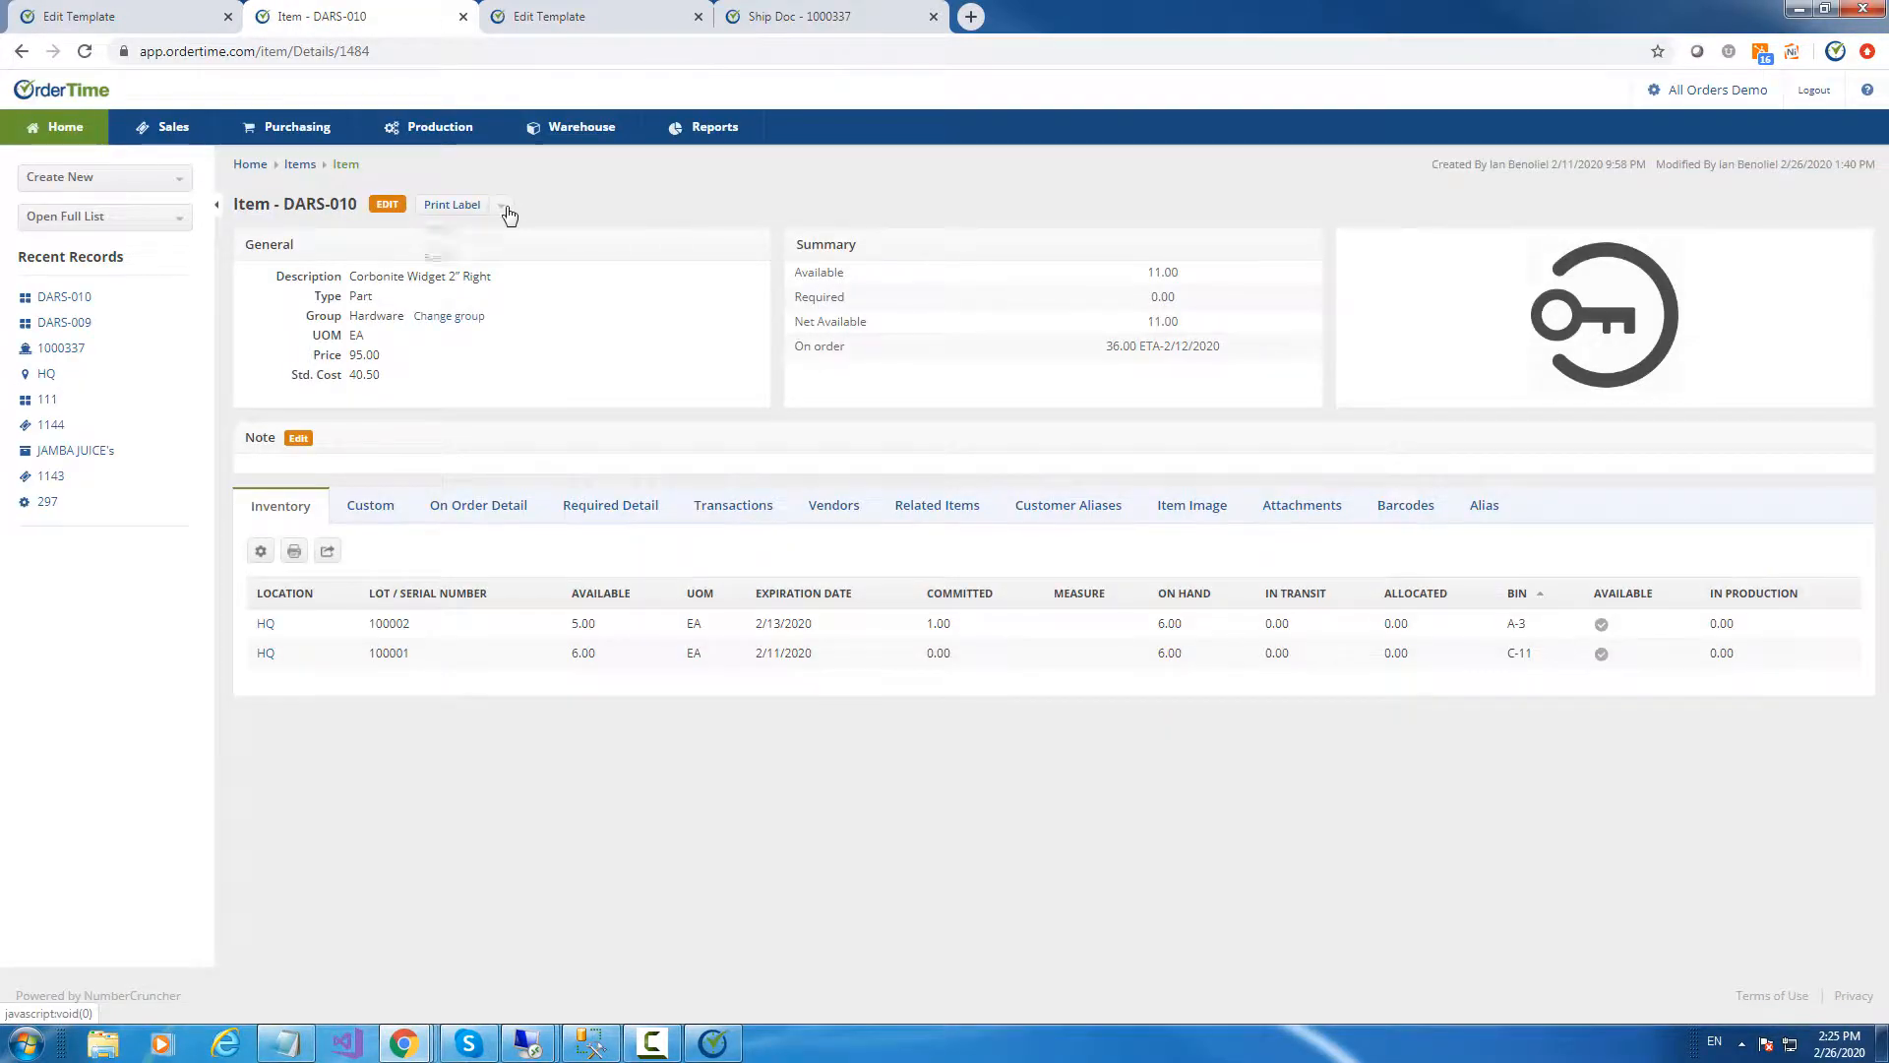
{"action": "left_click", "coordinate": [502, 205]}
{"action": "left_click", "coordinate": [445, 238]}
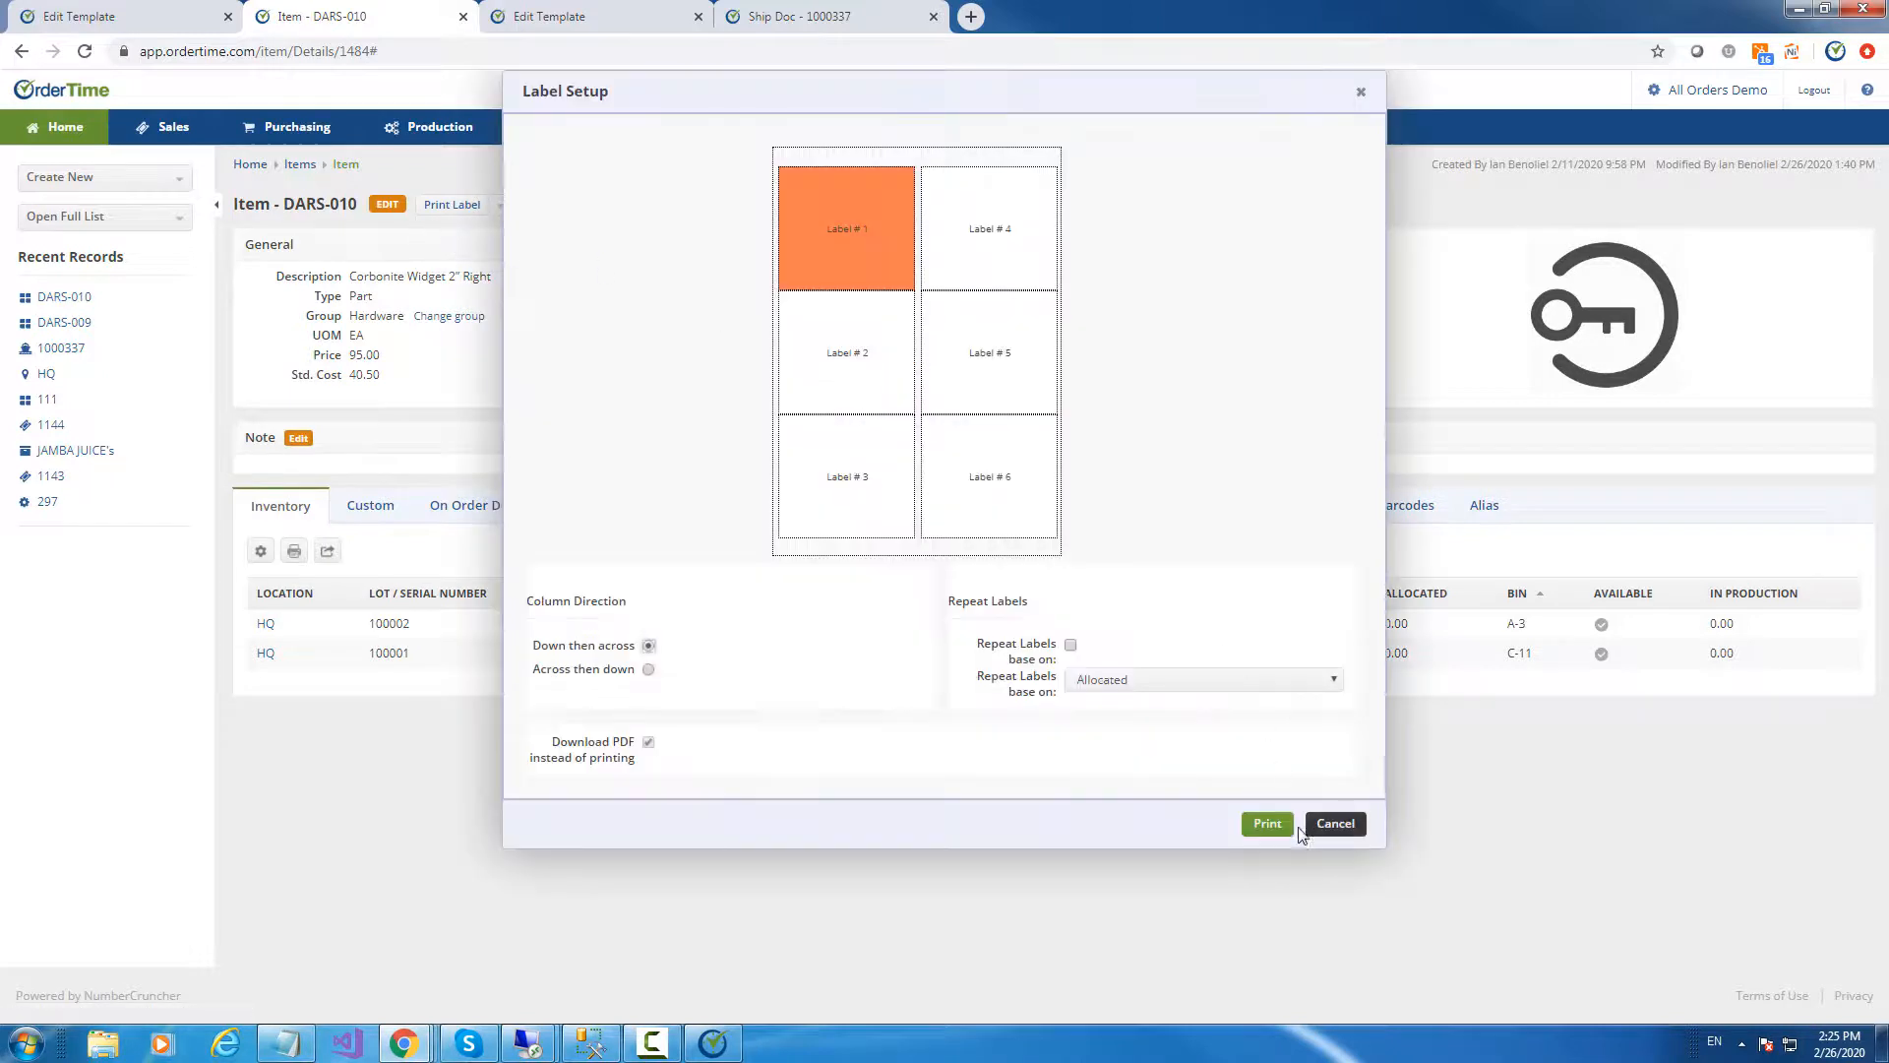
{"action": "left_click", "coordinate": [1267, 822]}
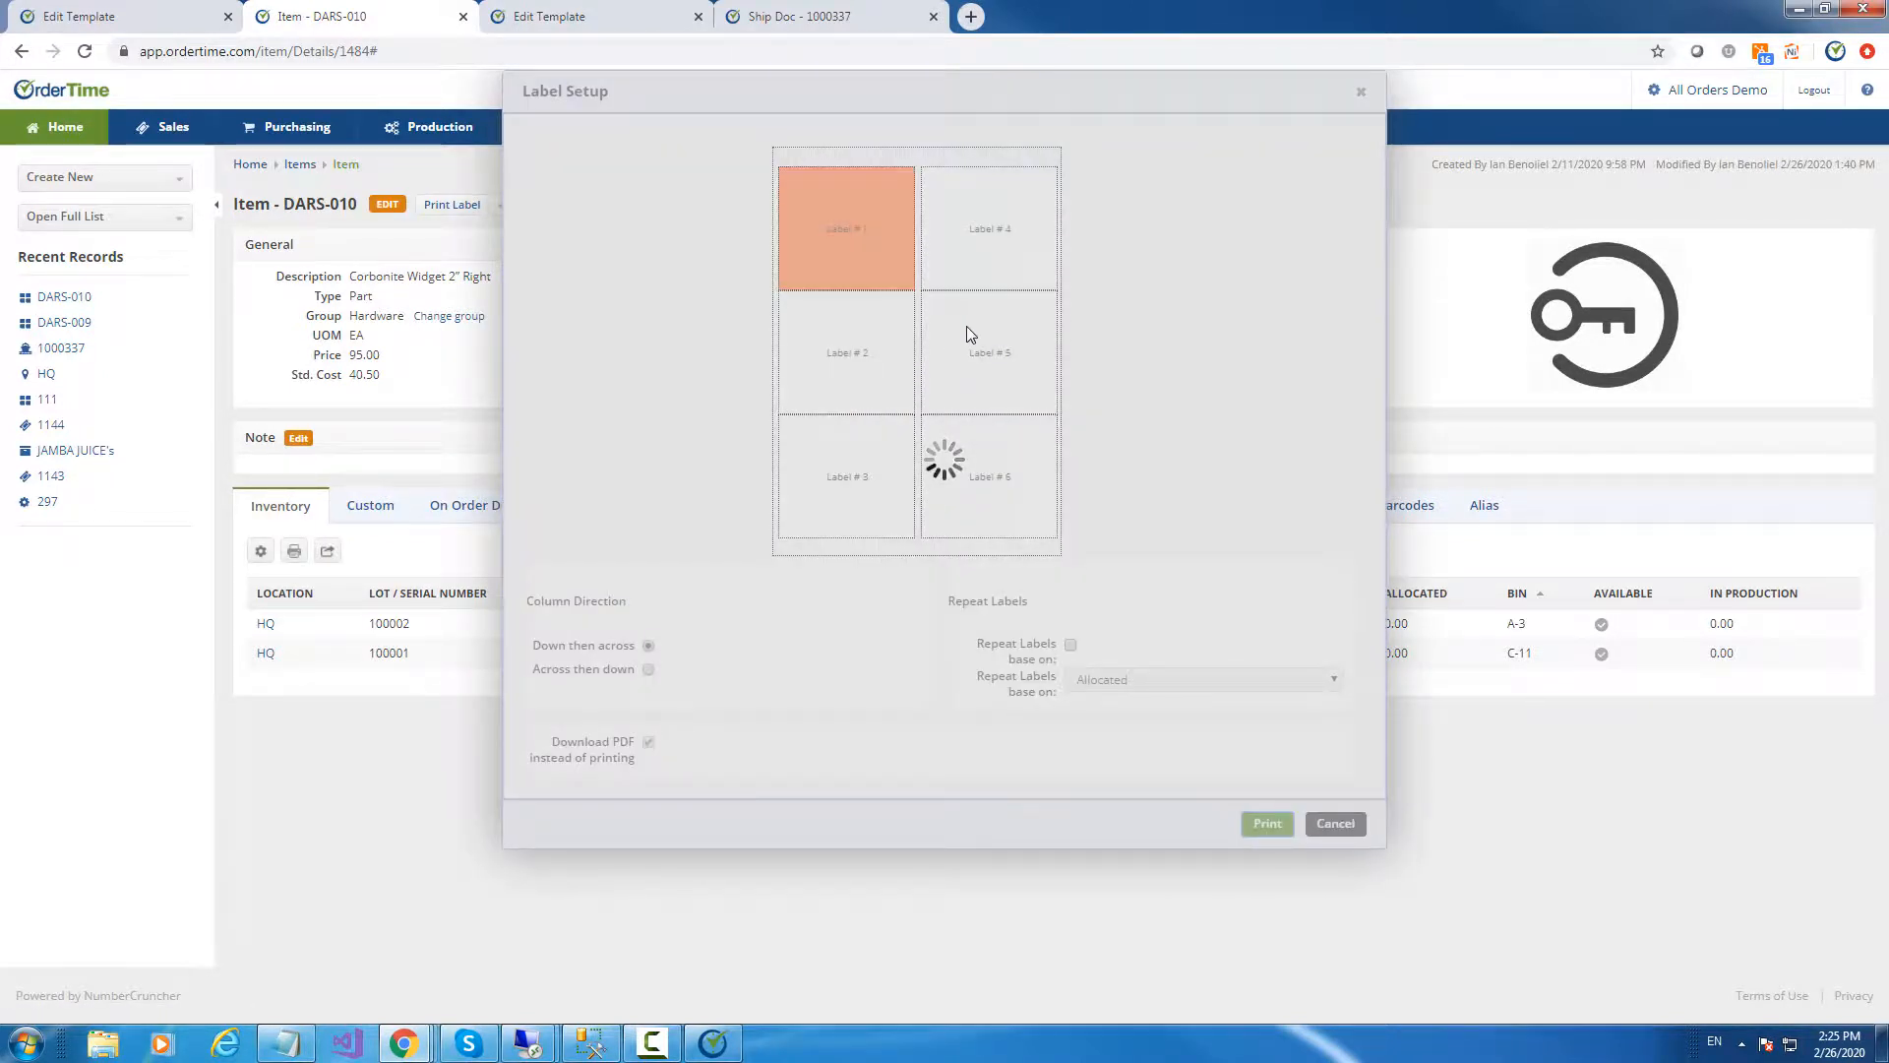
Review the labels for lots 100002 and 100001, then close the preview and Label Setup
{"action": "scroll", "coordinate": [972, 334], "scroll_direction": "down", "scroll_amount": 1}
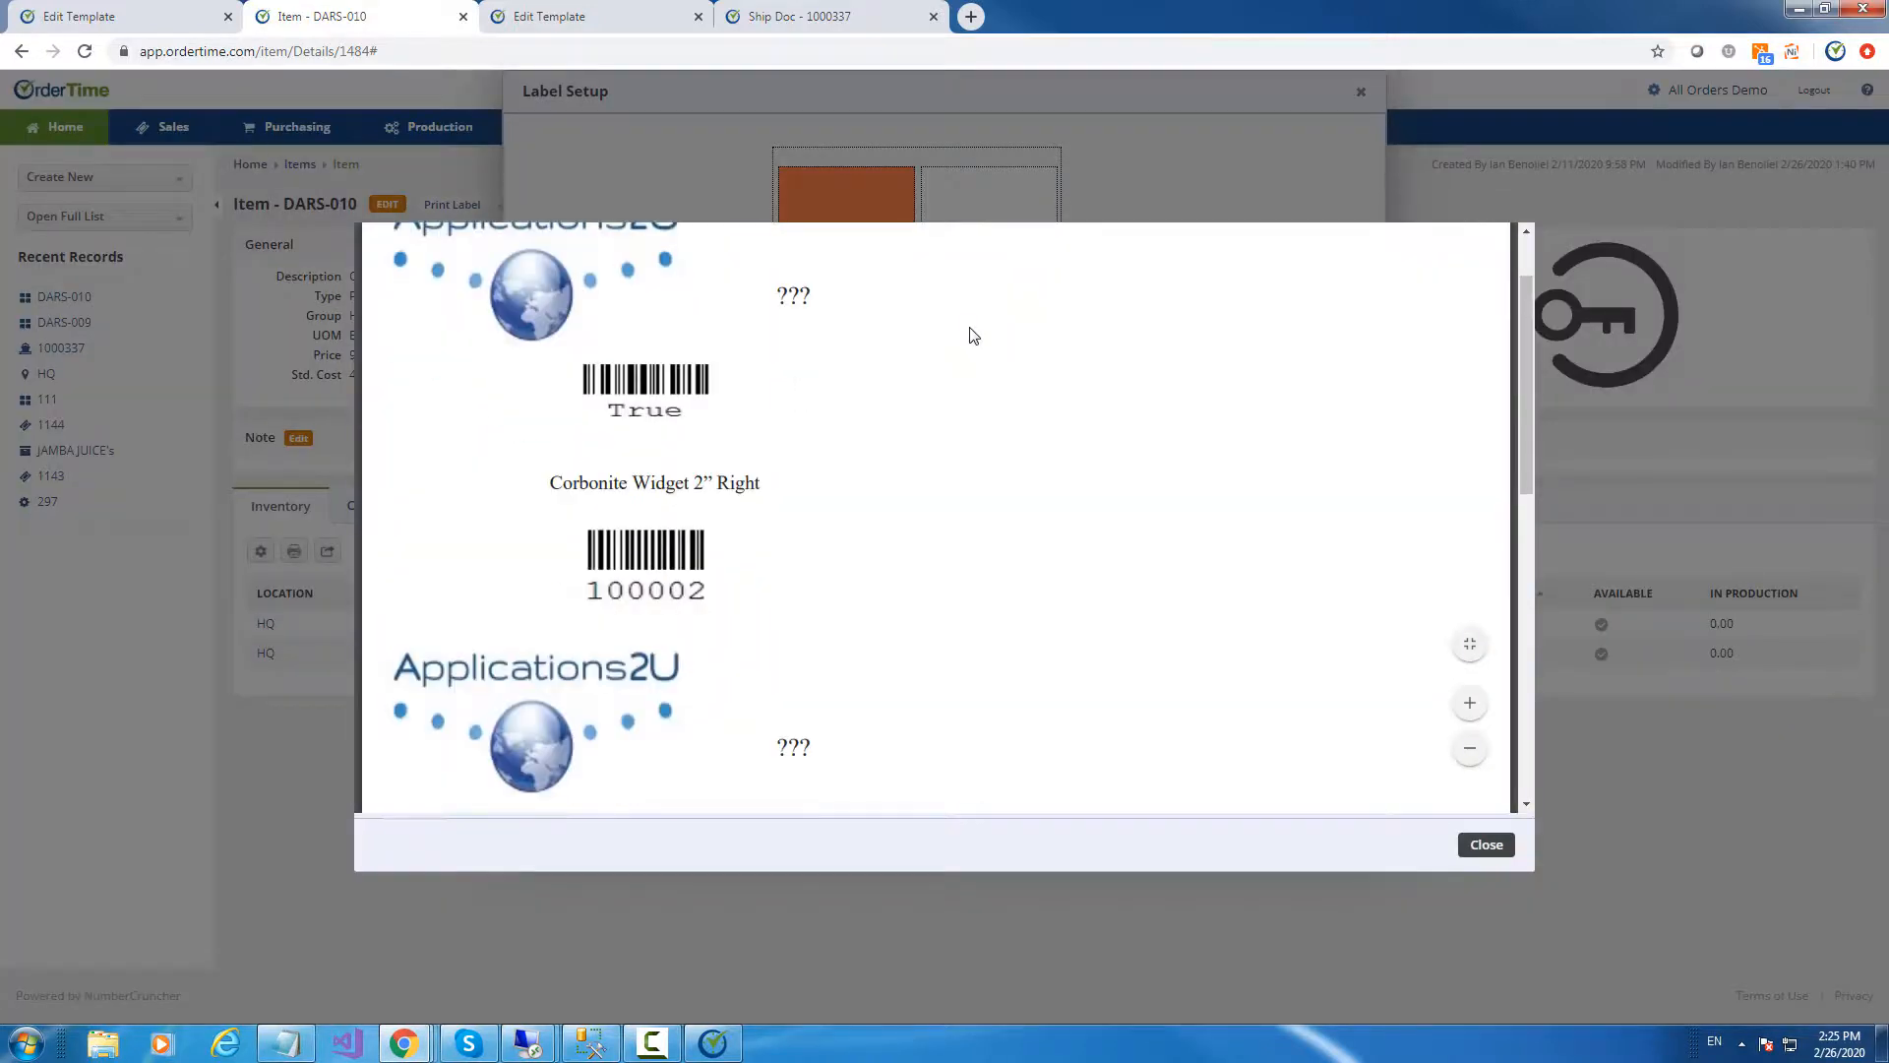
{"action": "scroll", "coordinate": [972, 335], "scroll_direction": "down", "scroll_amount": 4}
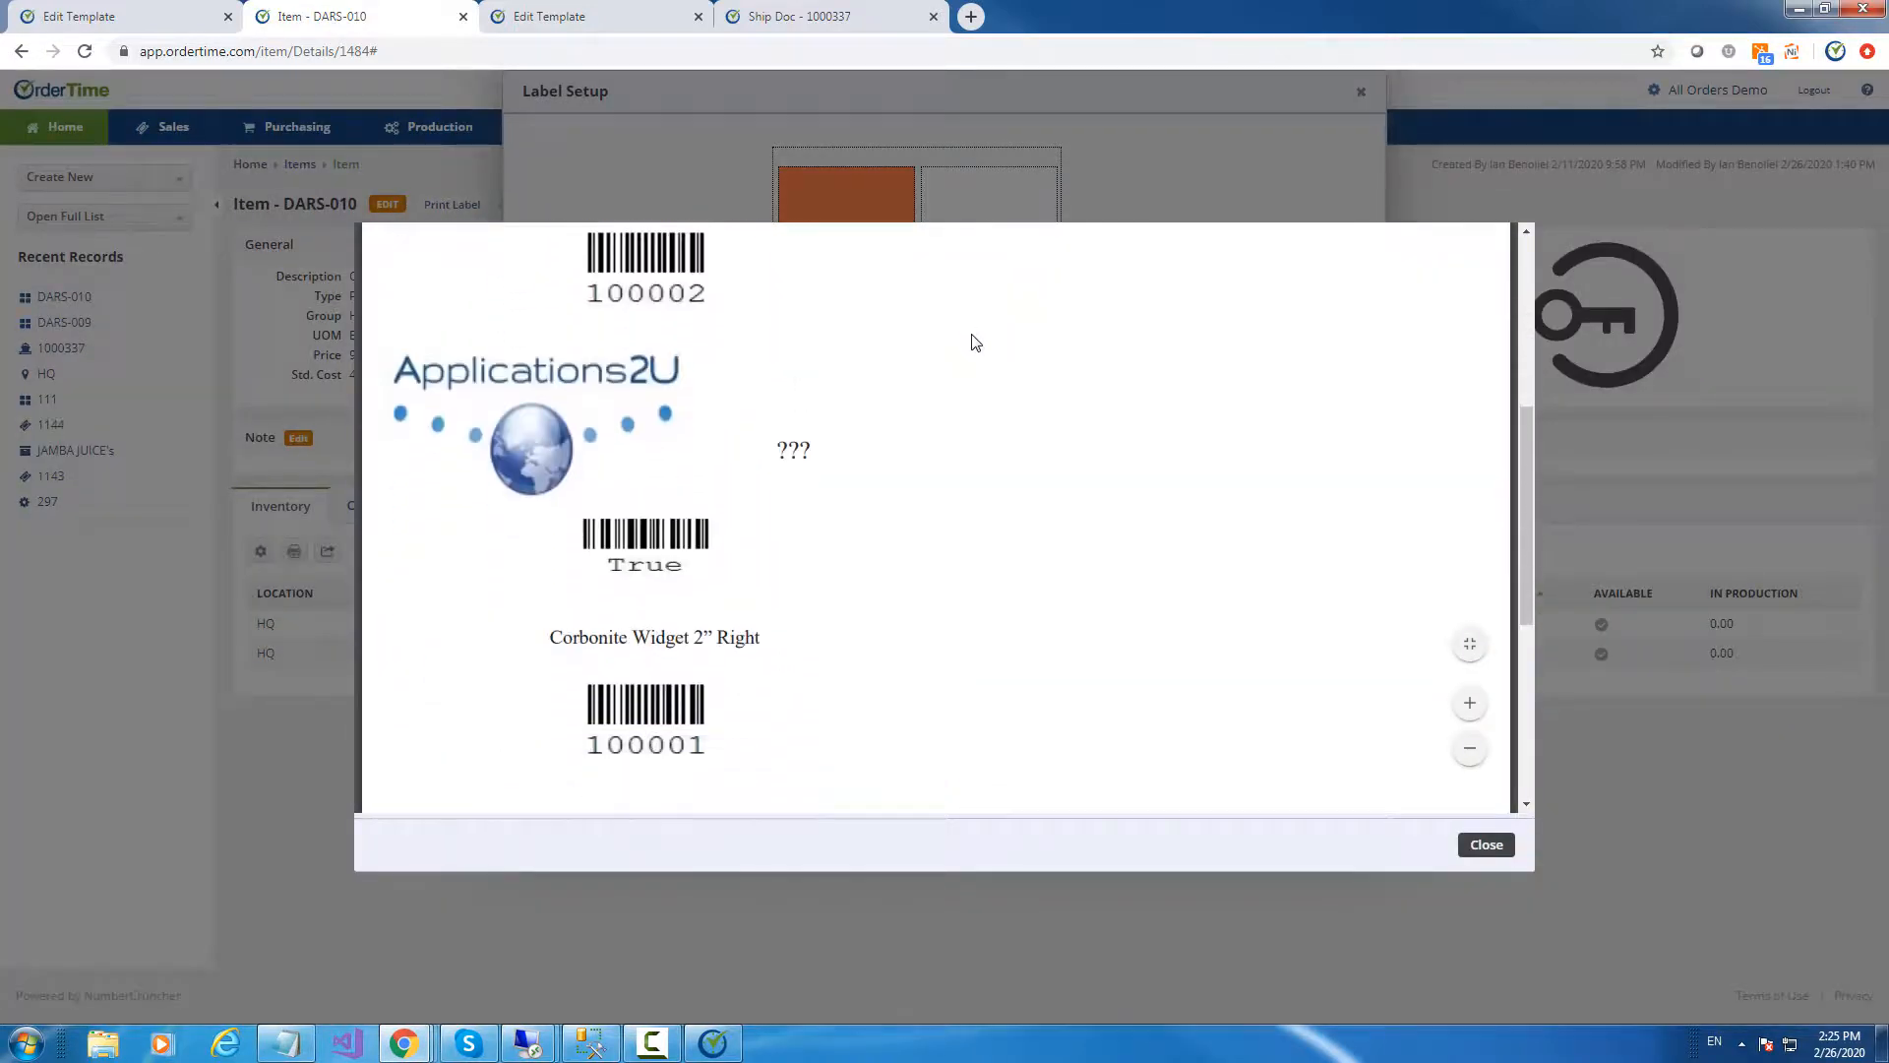
{"action": "scroll", "coordinate": [974, 345], "scroll_direction": "down", "scroll_amount": 4}
{"action": "scroll", "coordinate": [974, 346], "scroll_direction": "up", "scroll_amount": 4}
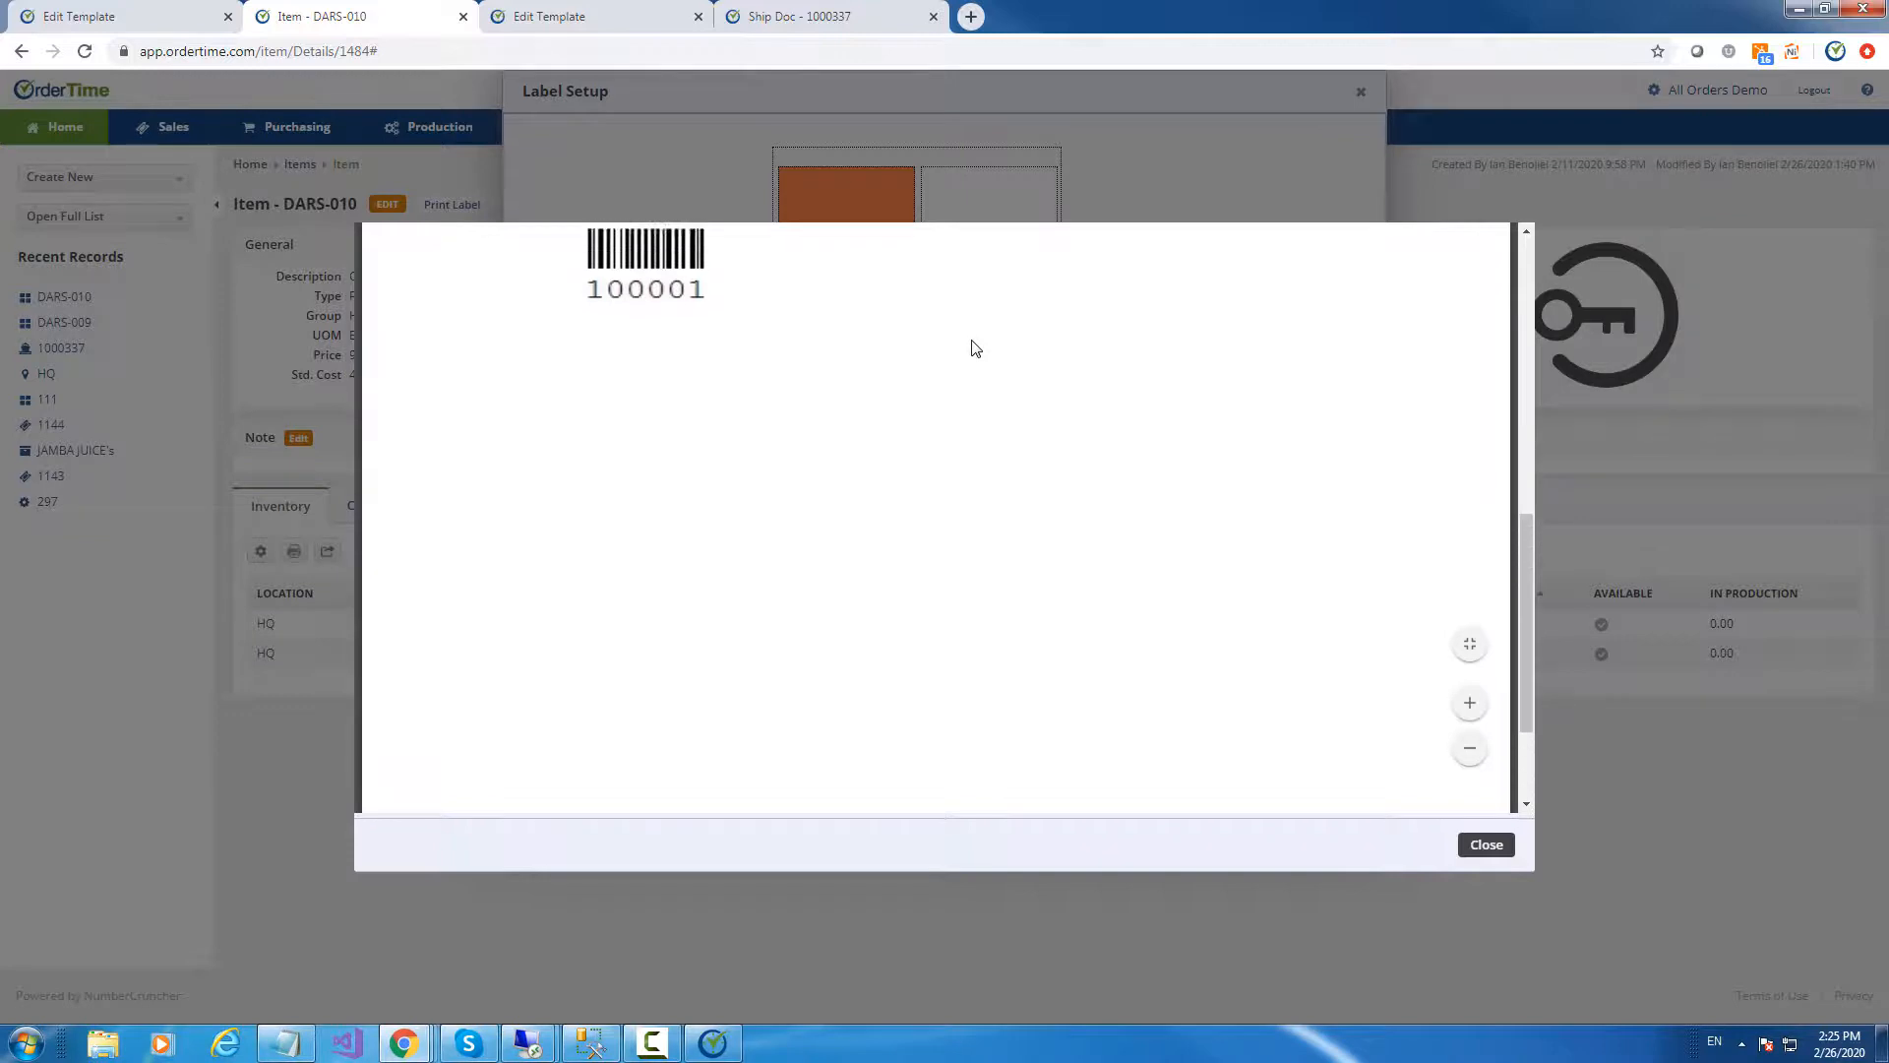
{"action": "scroll", "coordinate": [974, 348], "scroll_direction": "up", "scroll_amount": 1}
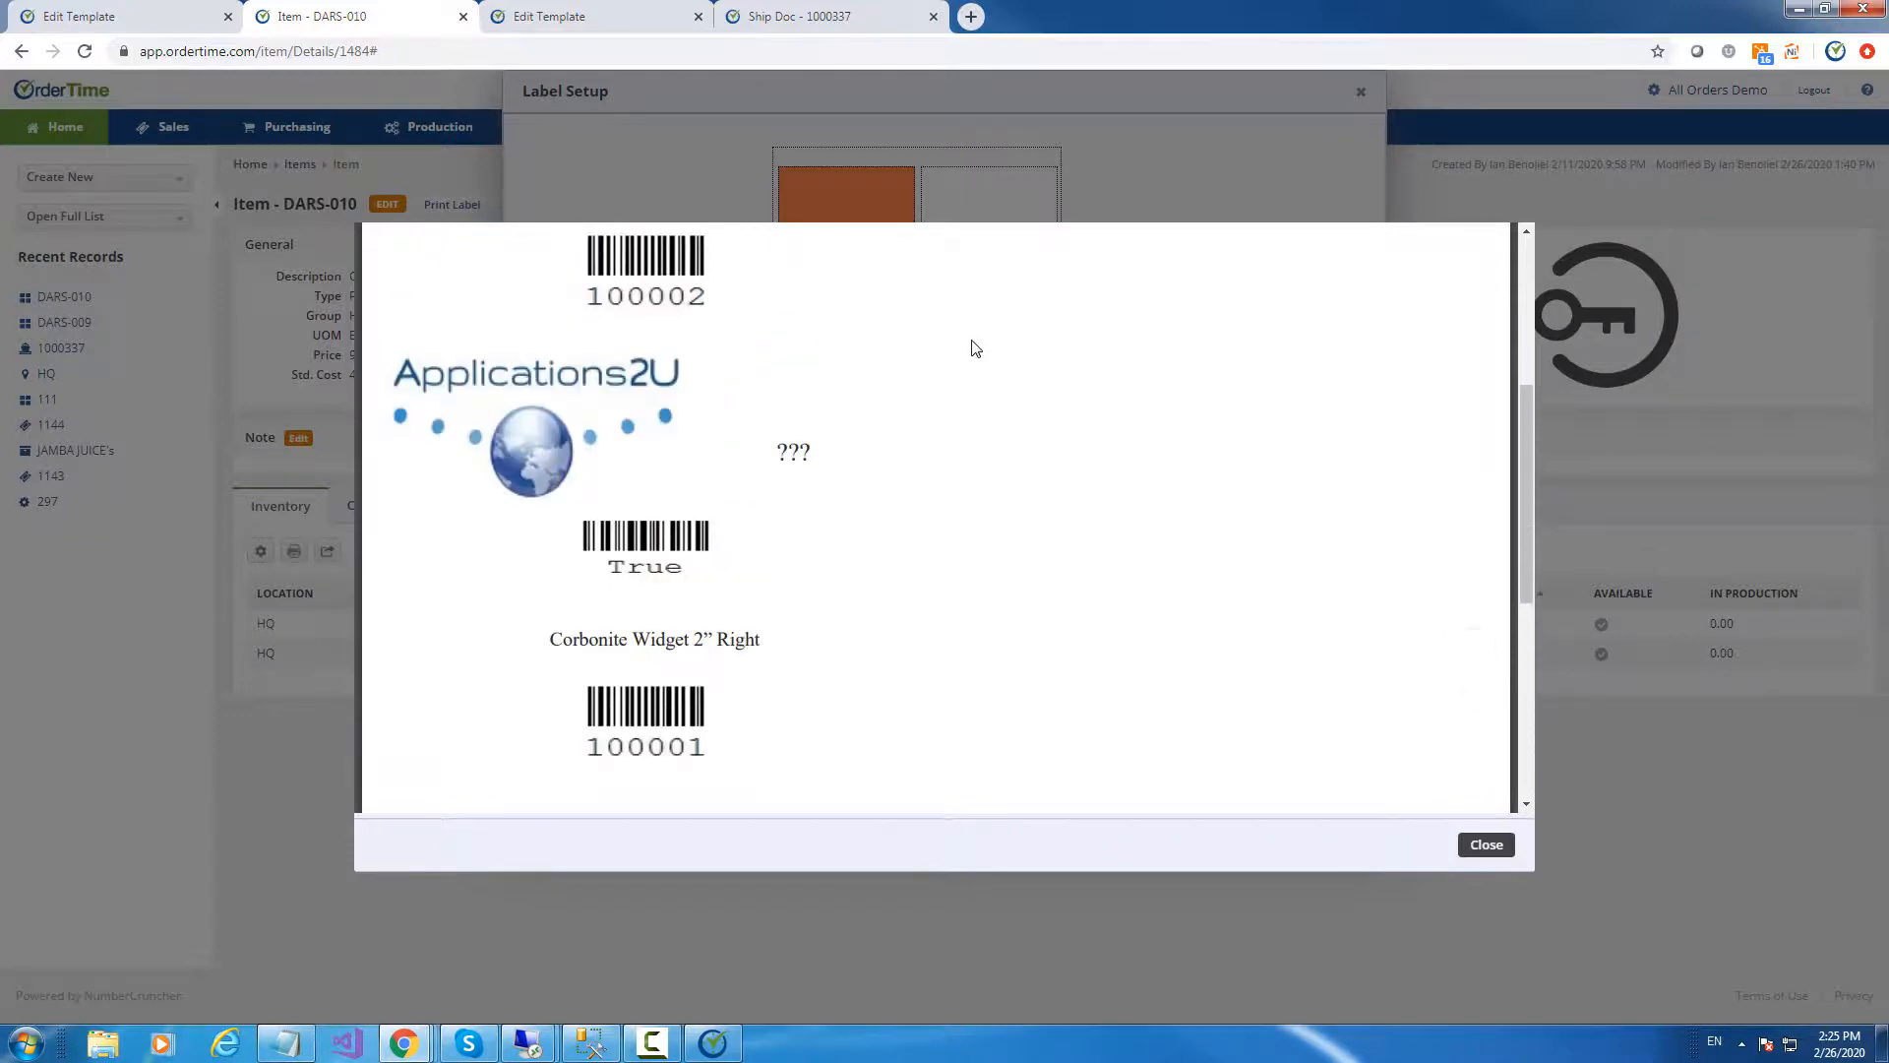
{"action": "scroll", "coordinate": [974, 349], "scroll_direction": "up", "scroll_amount": 4}
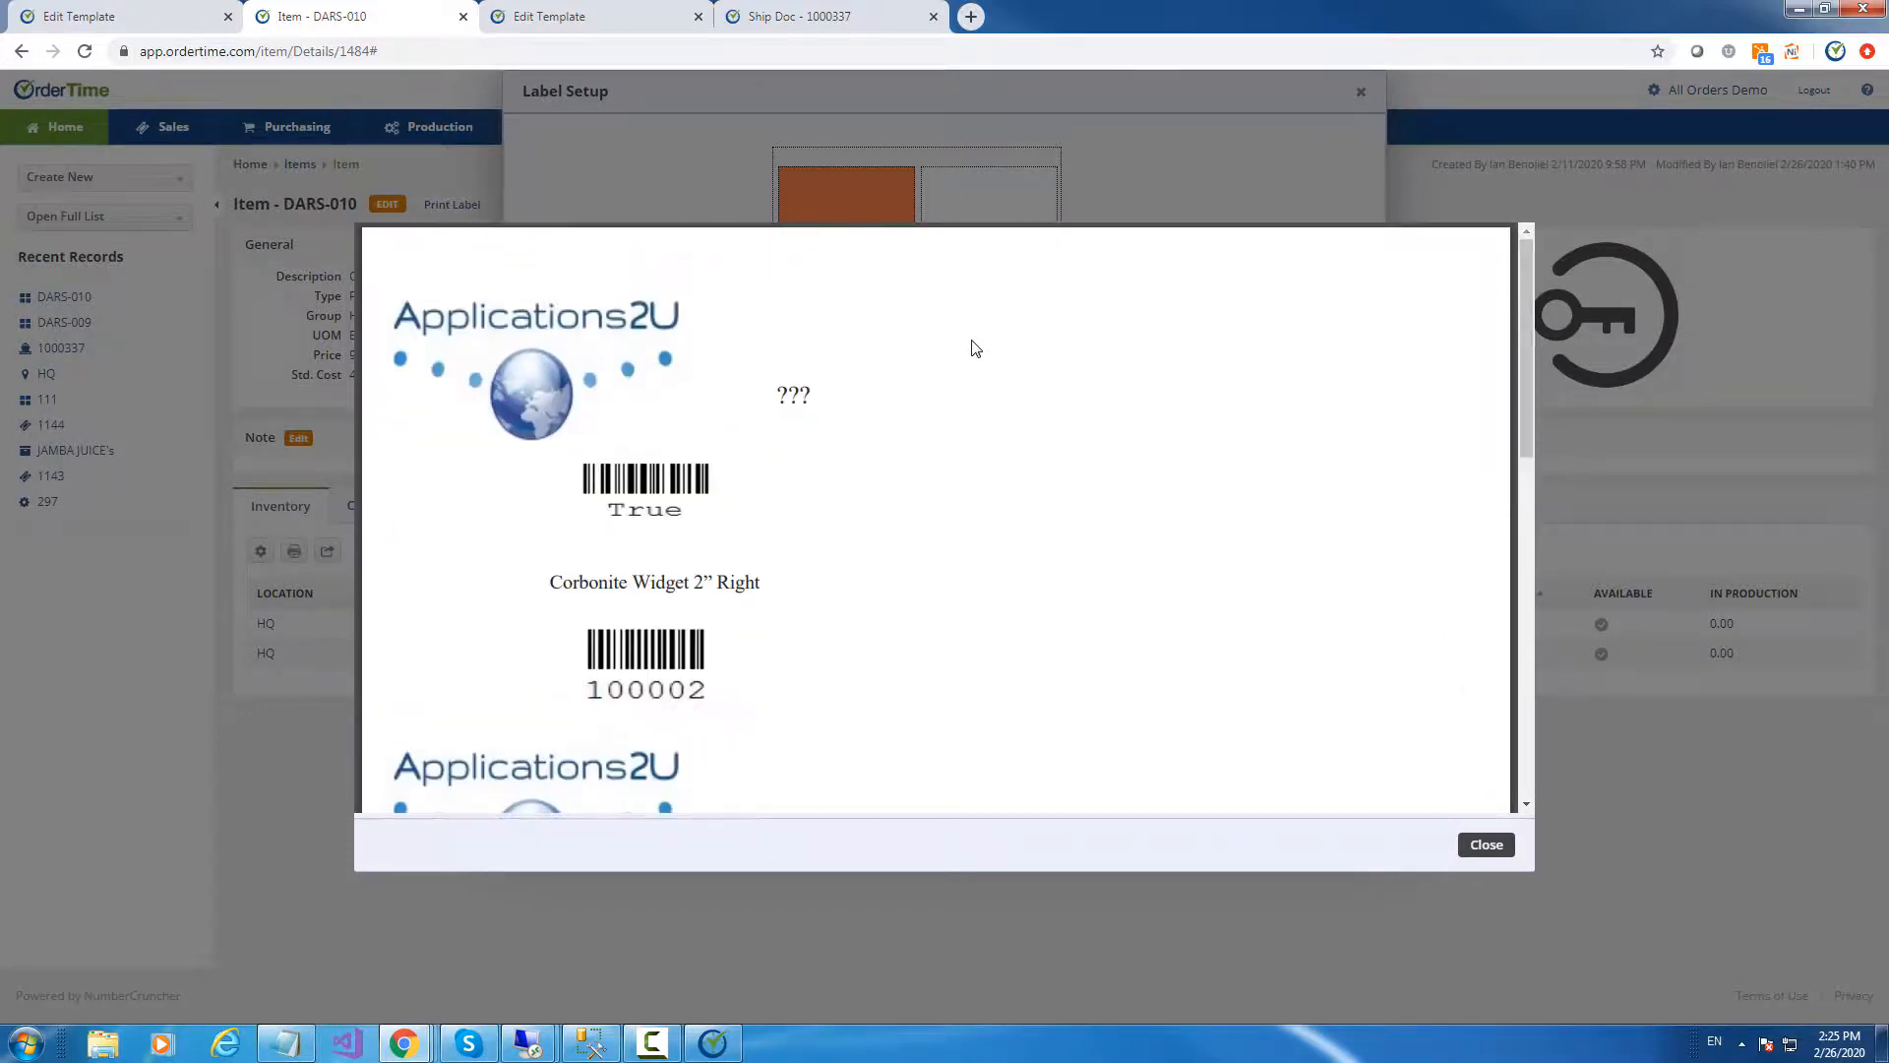
{"action": "scroll", "coordinate": [979, 351], "scroll_direction": "down", "scroll_amount": 2}
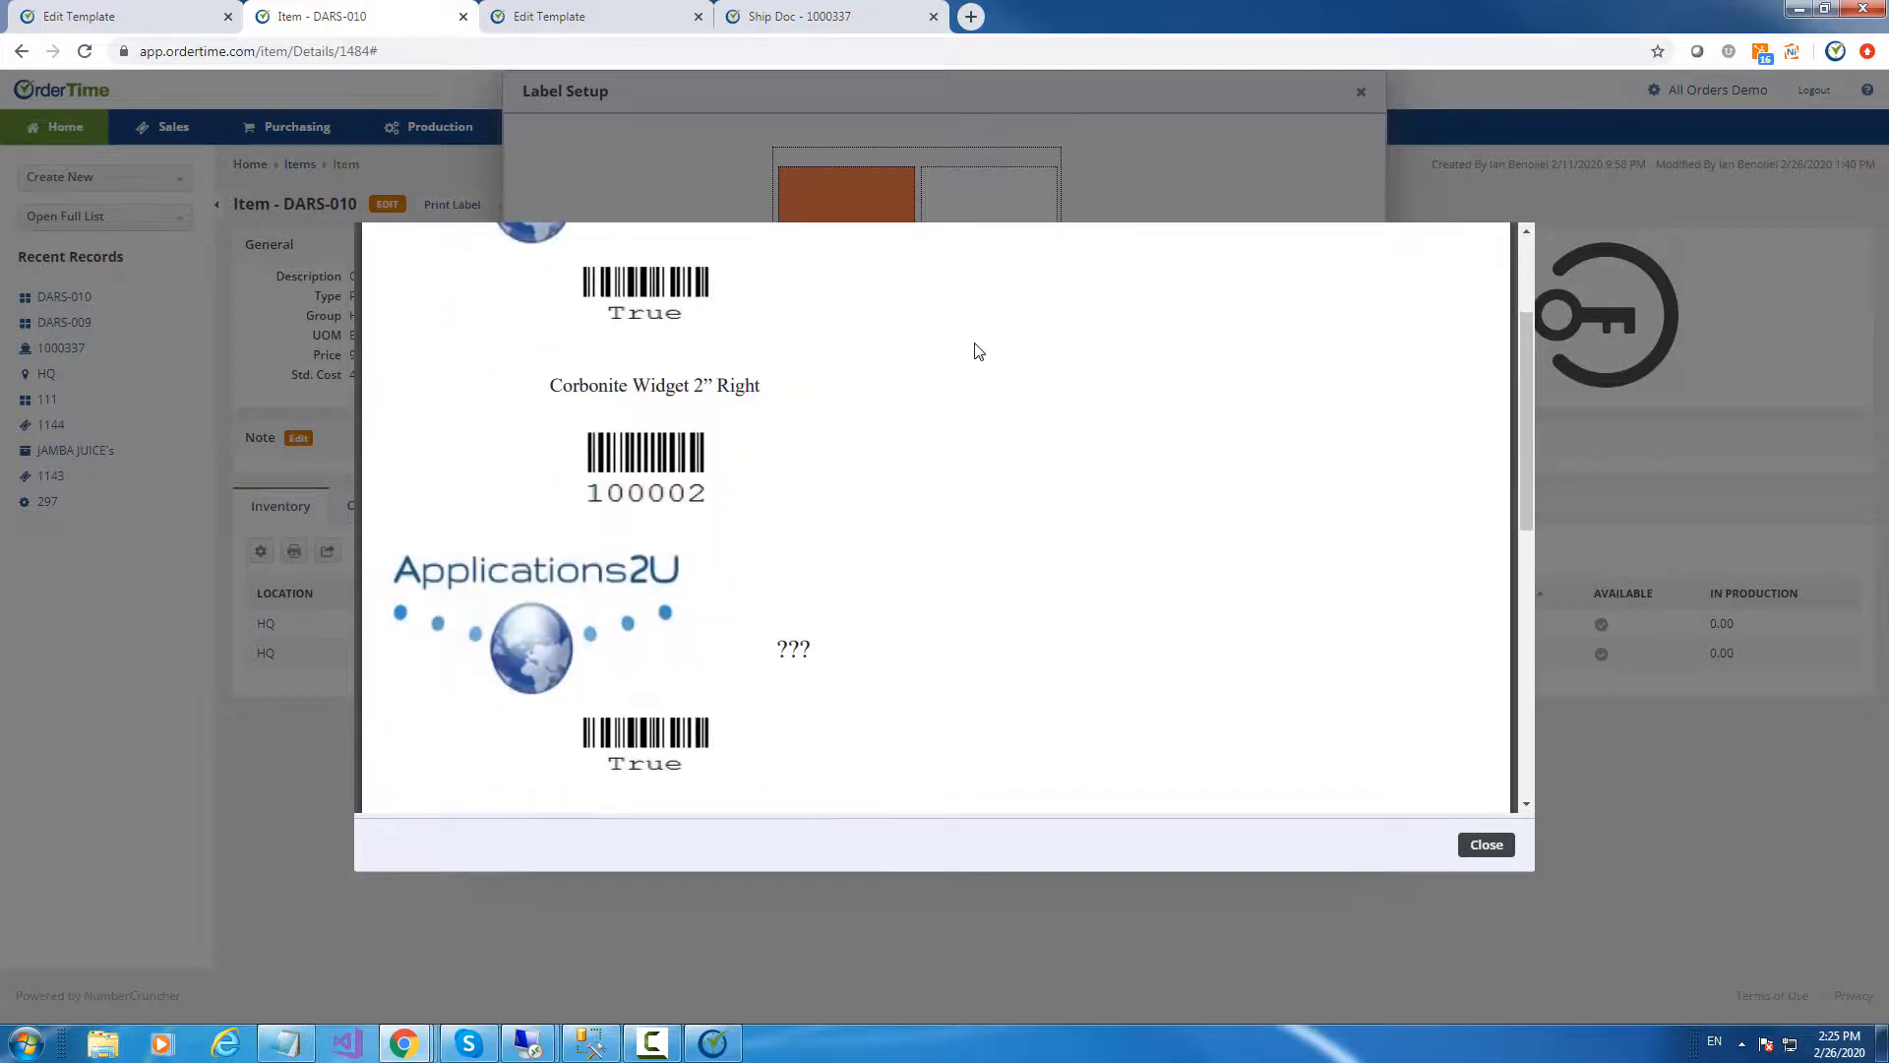
{"action": "left_click", "coordinate": [1486, 844]}
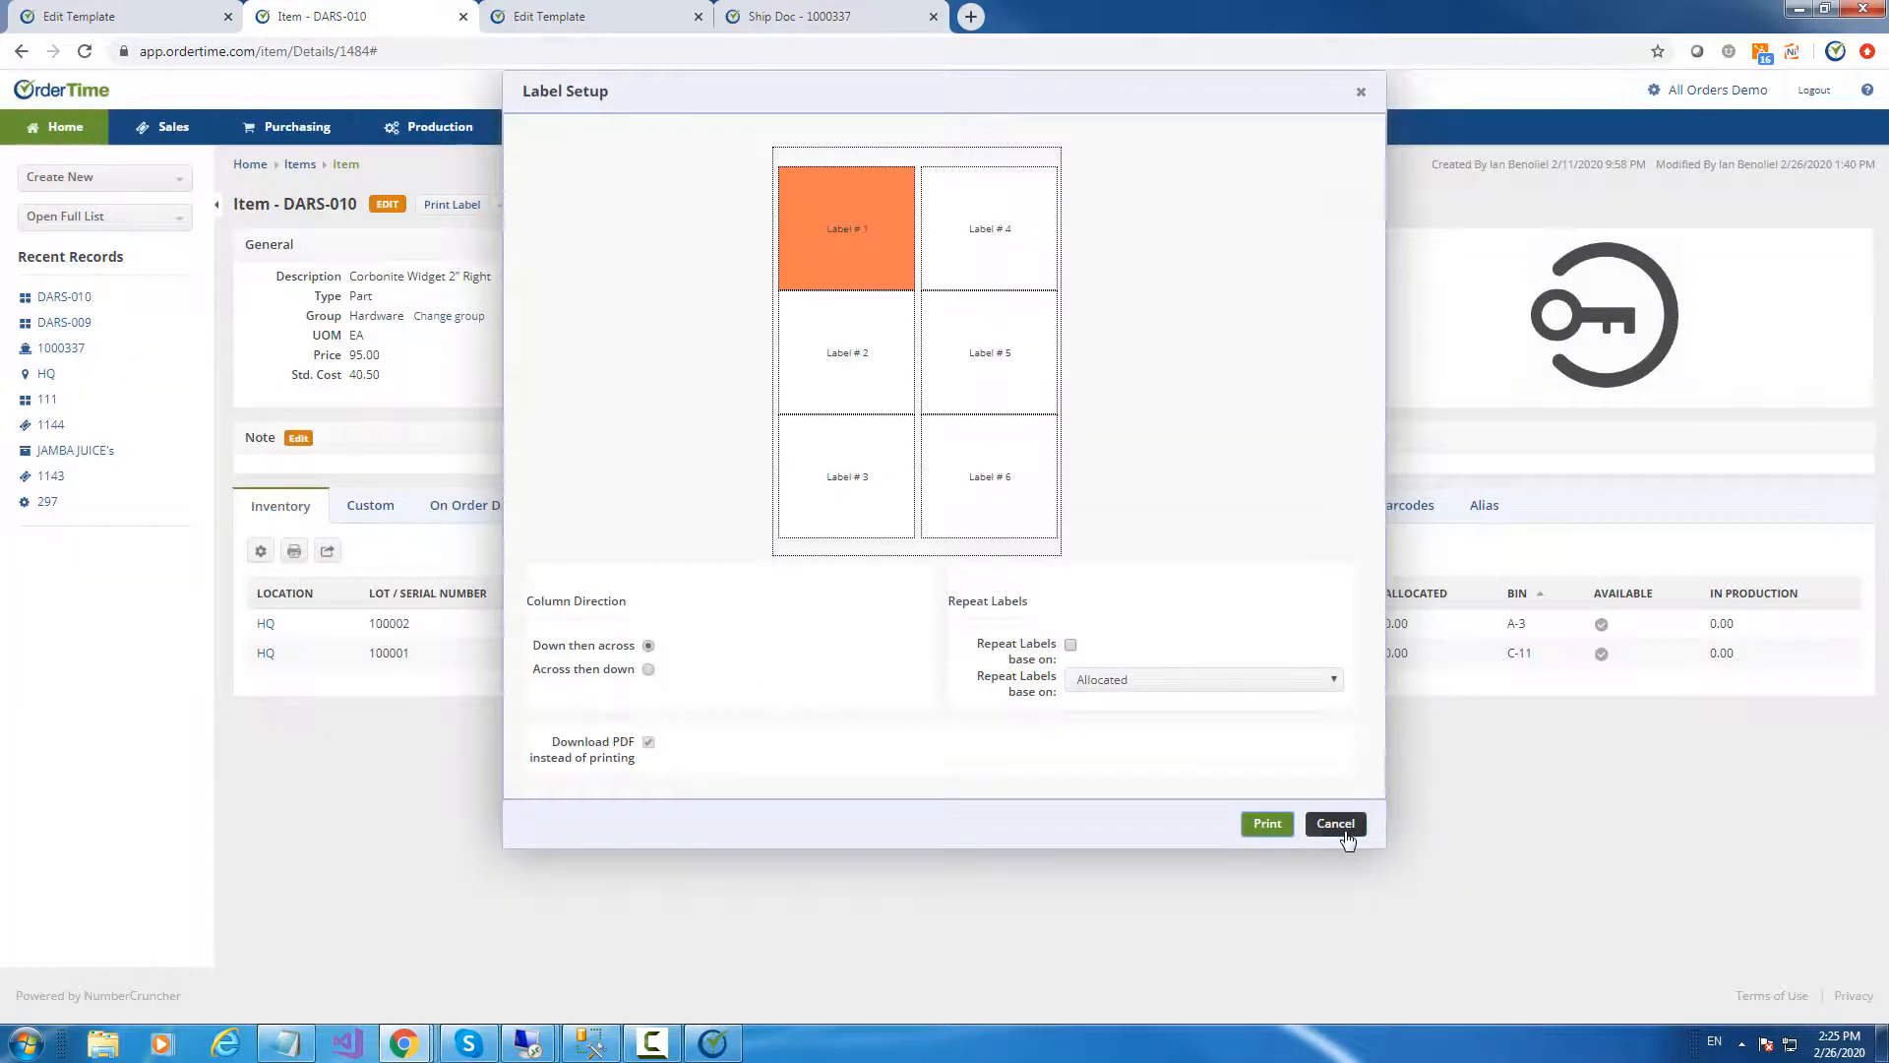
{"action": "left_click", "coordinate": [1336, 705]}
Reopen the Stock template, remove the False value from the top barcode, and save
{"action": "left_click", "coordinate": [1722, 94]}
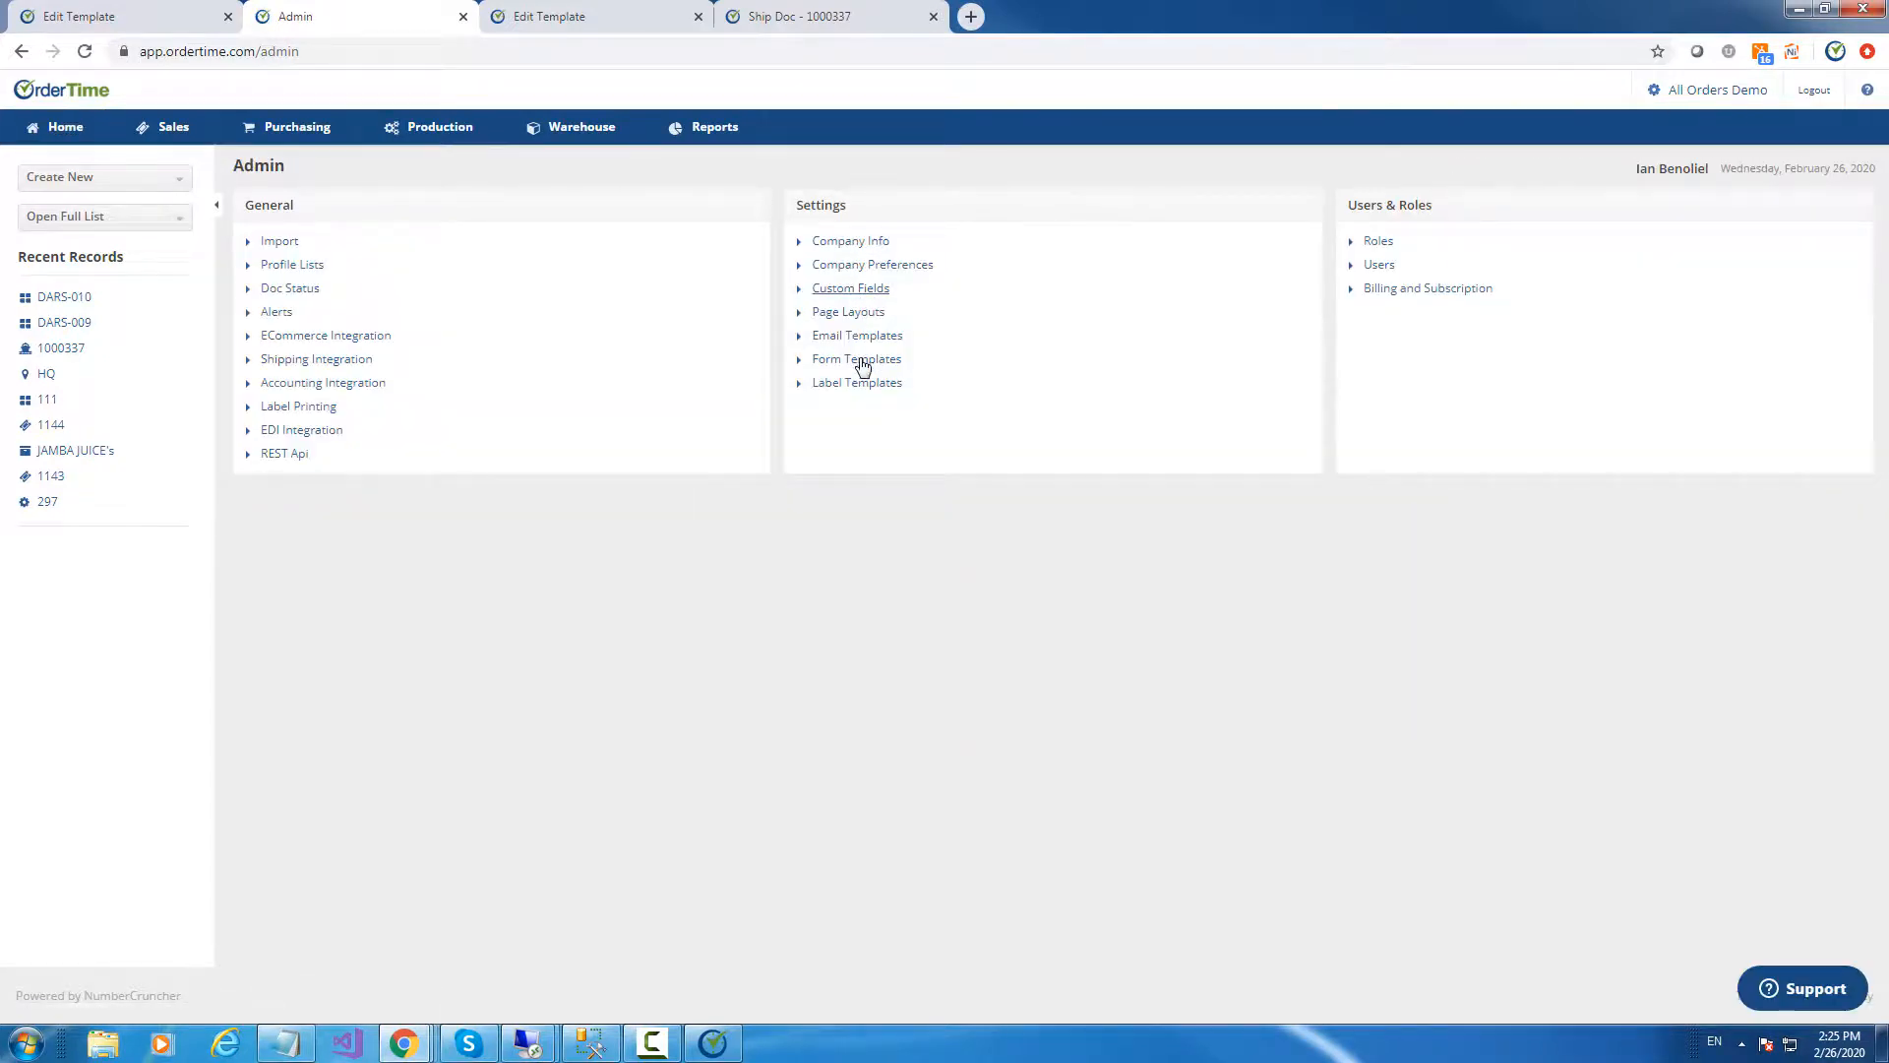
{"action": "left_click", "coordinate": [863, 384]}
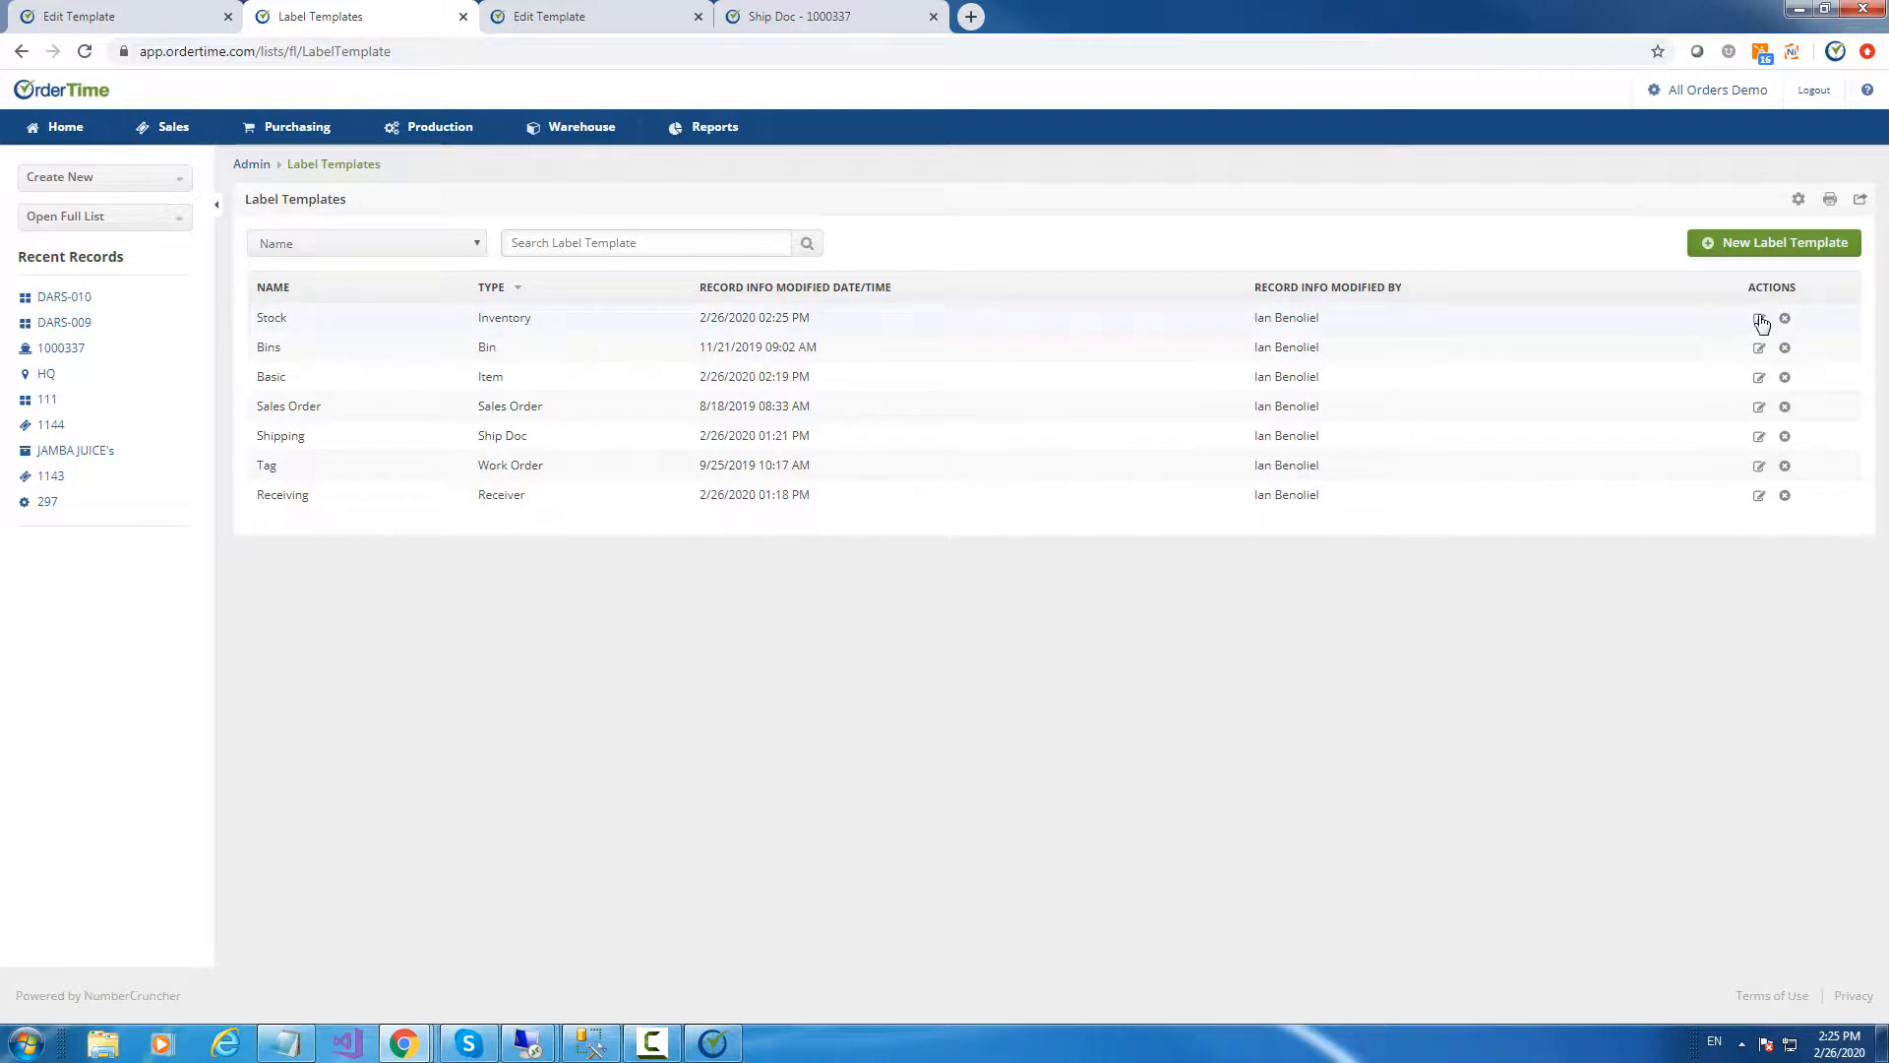
{"action": "left_click", "coordinate": [1760, 321]}
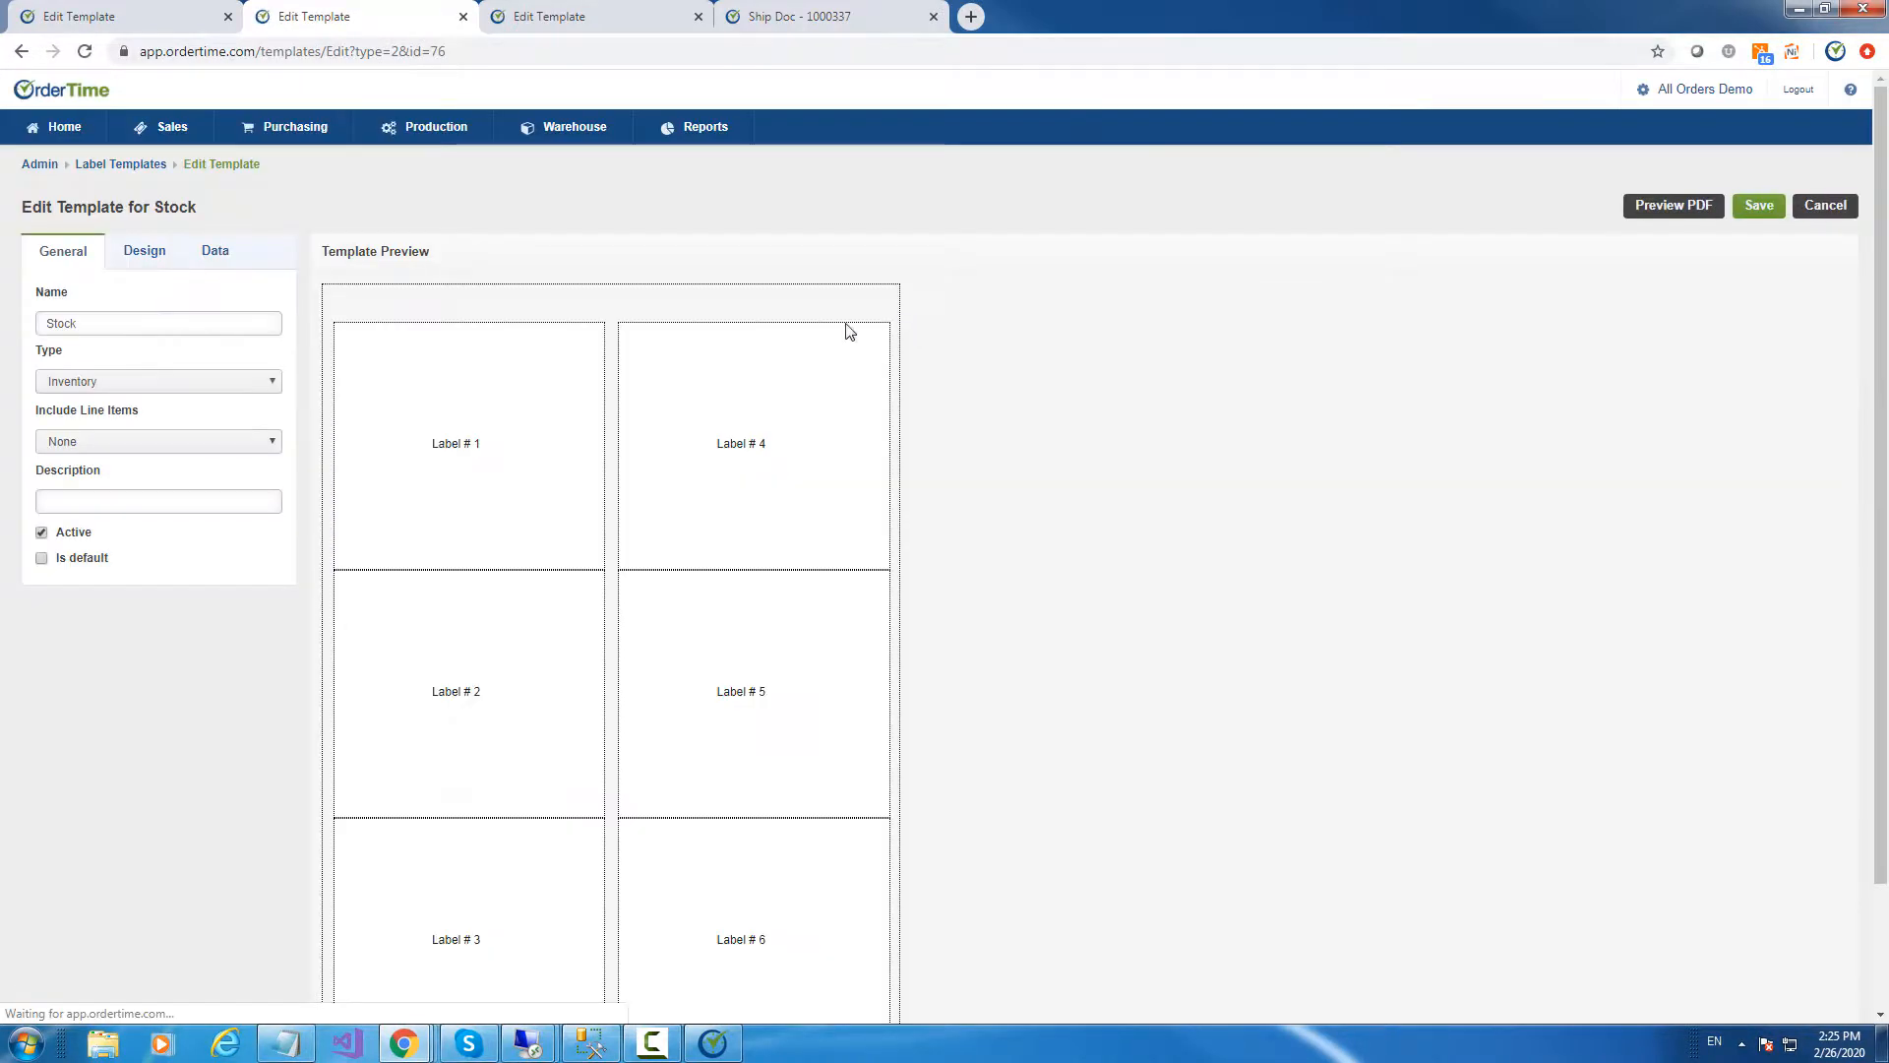
{"action": "left_click", "coordinate": [218, 252]}
{"action": "right_click", "coordinate": [819, 514]}
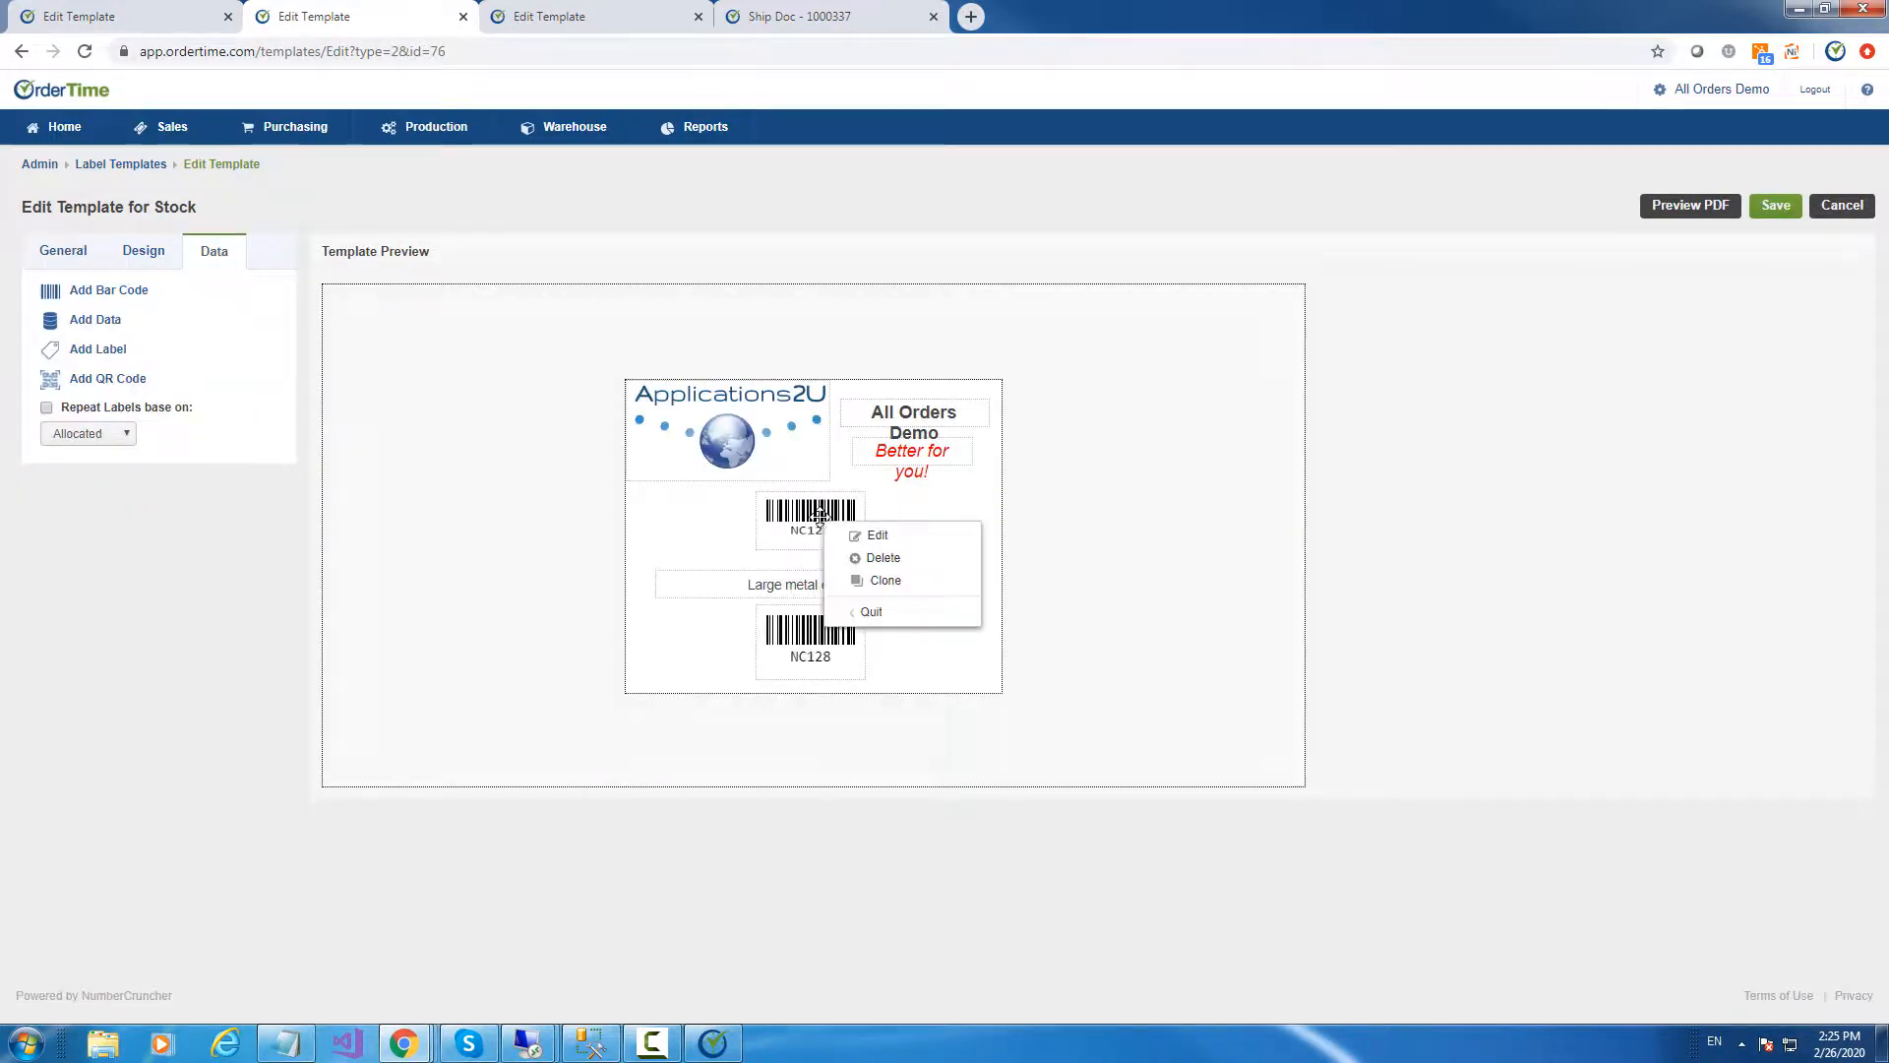
{"action": "left_click", "coordinate": [876, 535]}
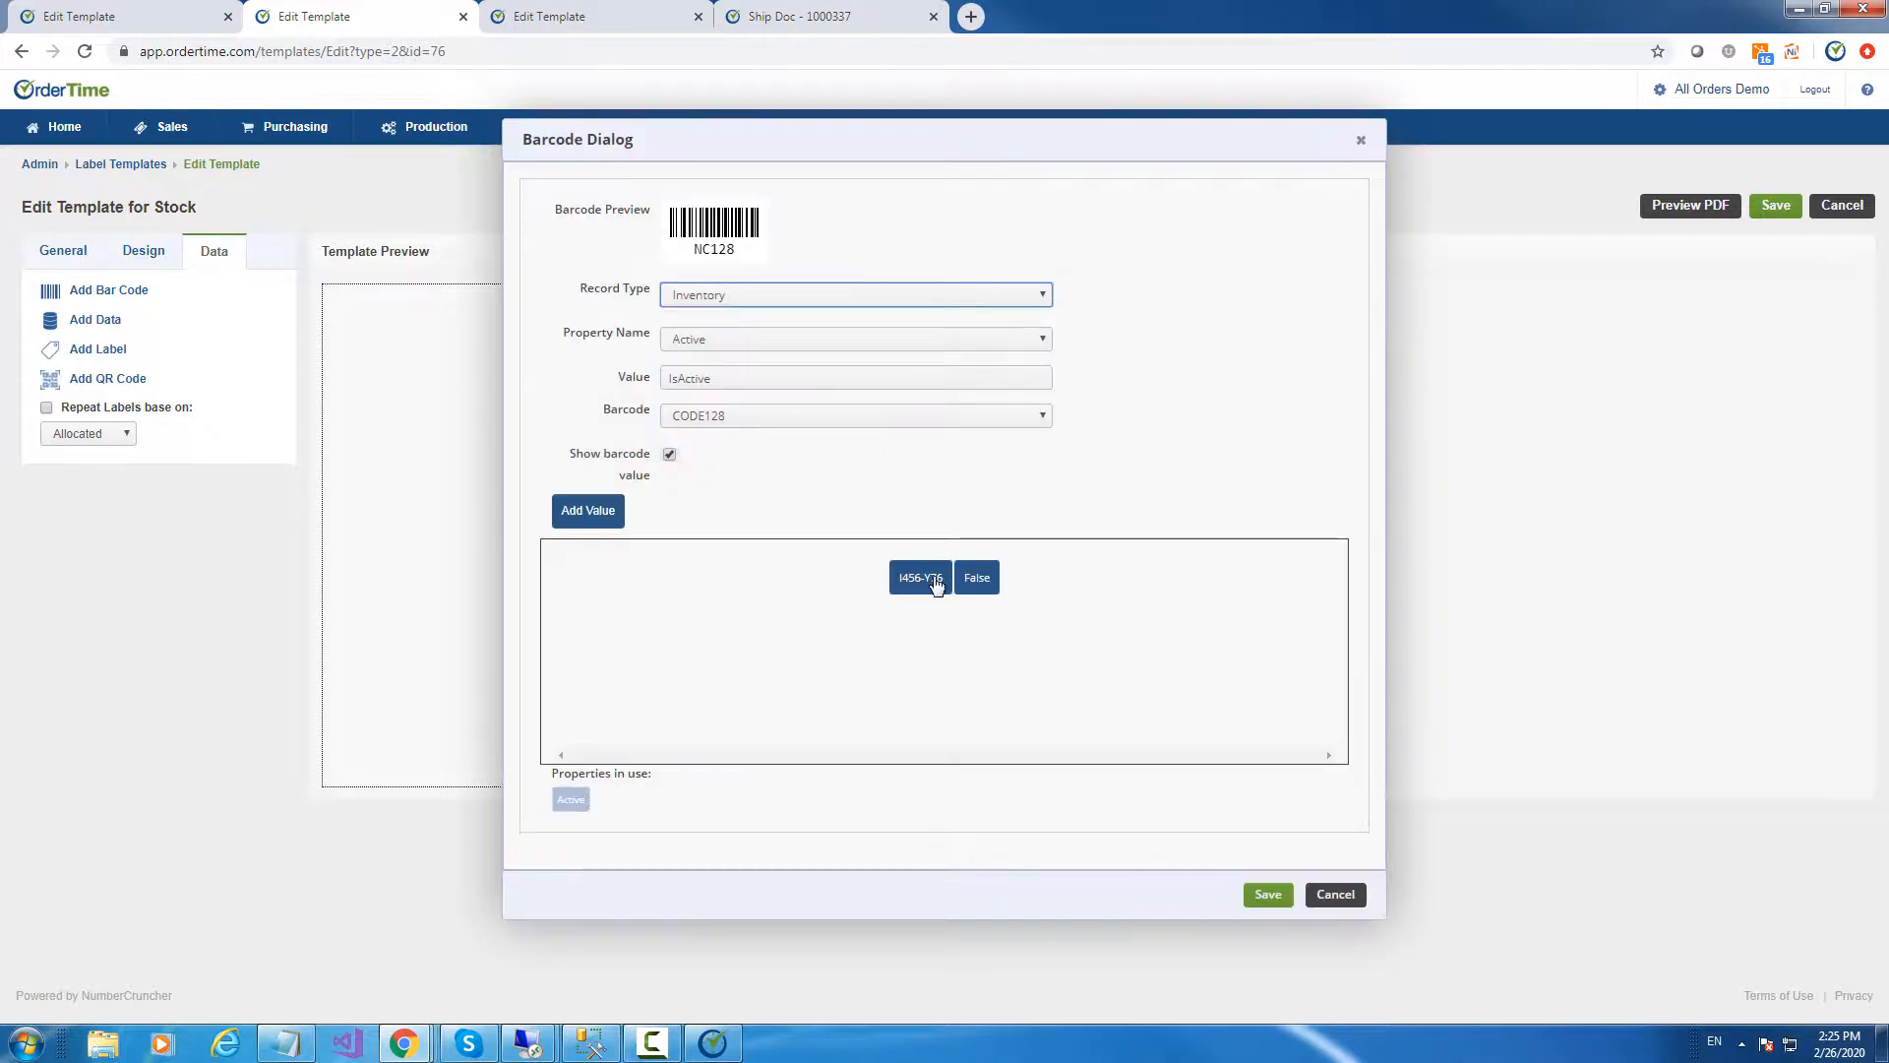
{"action": "right_click", "coordinate": [976, 578]}
{"action": "left_click", "coordinate": [1022, 592]}
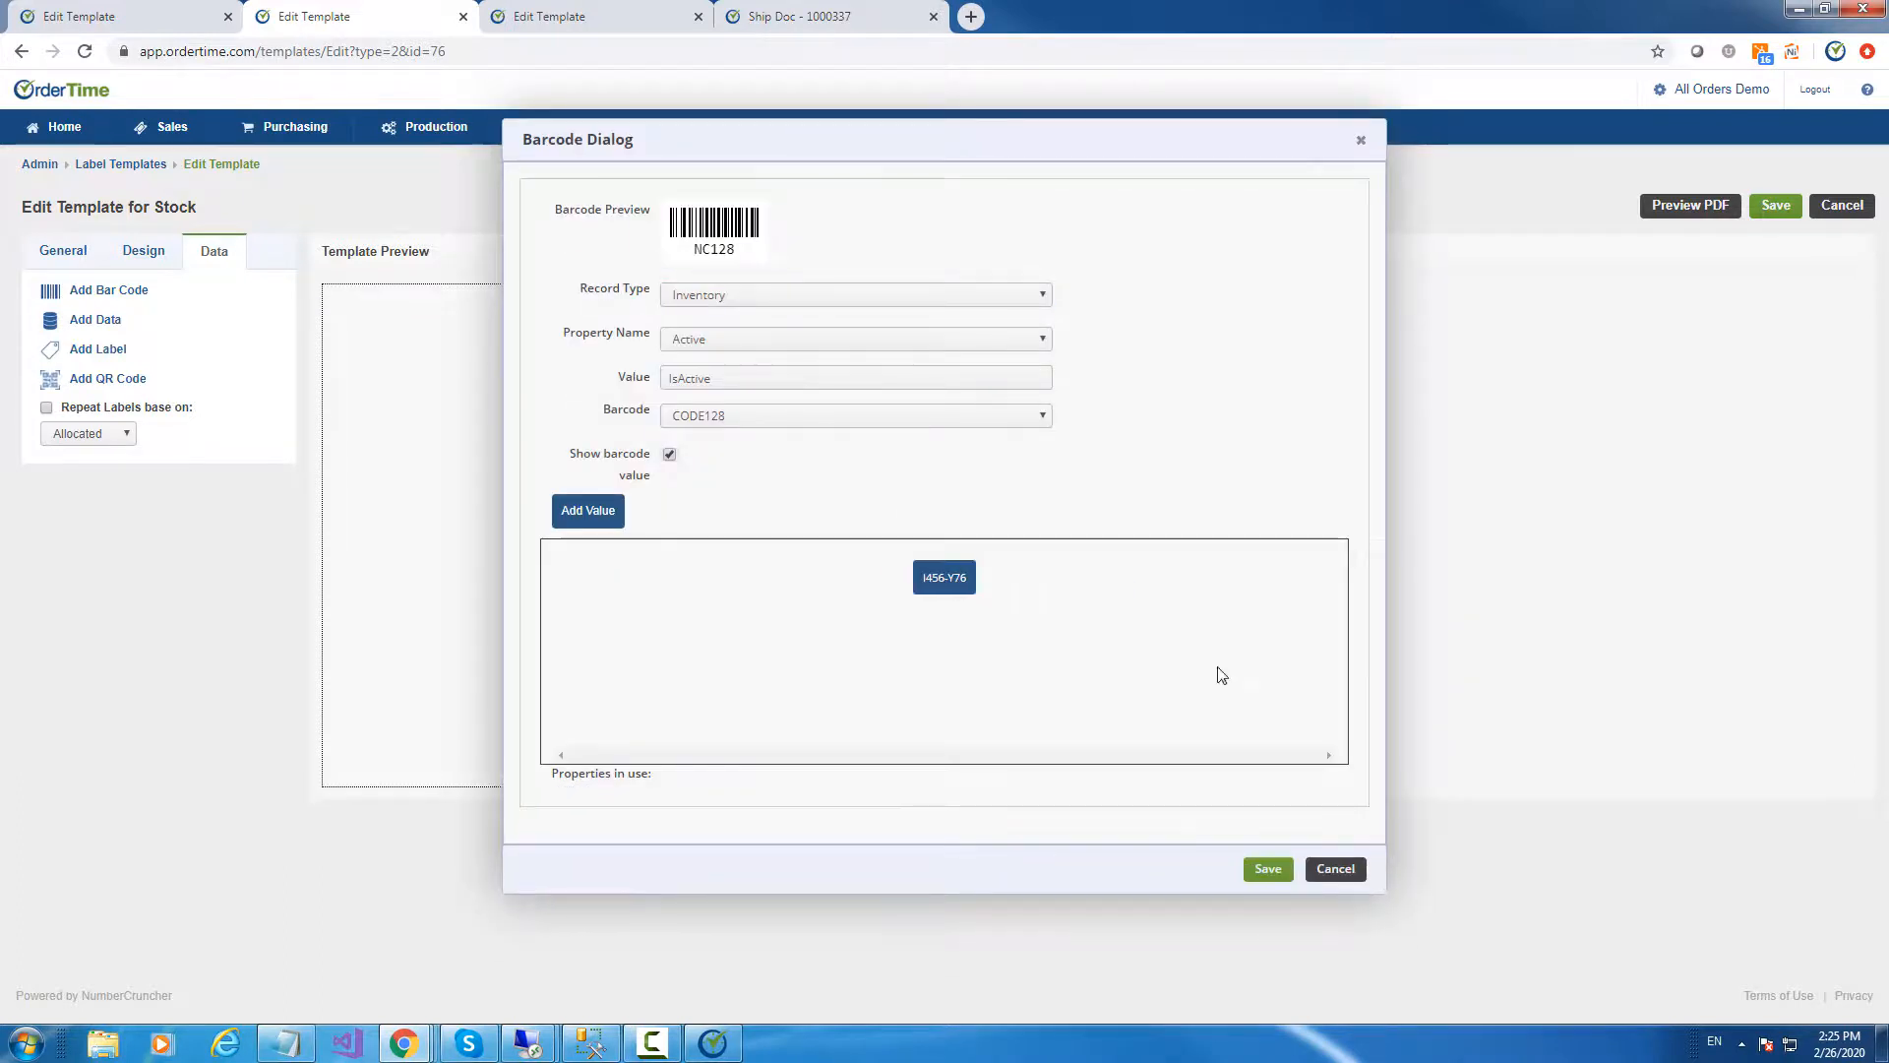
{"action": "left_click", "coordinate": [1269, 870]}
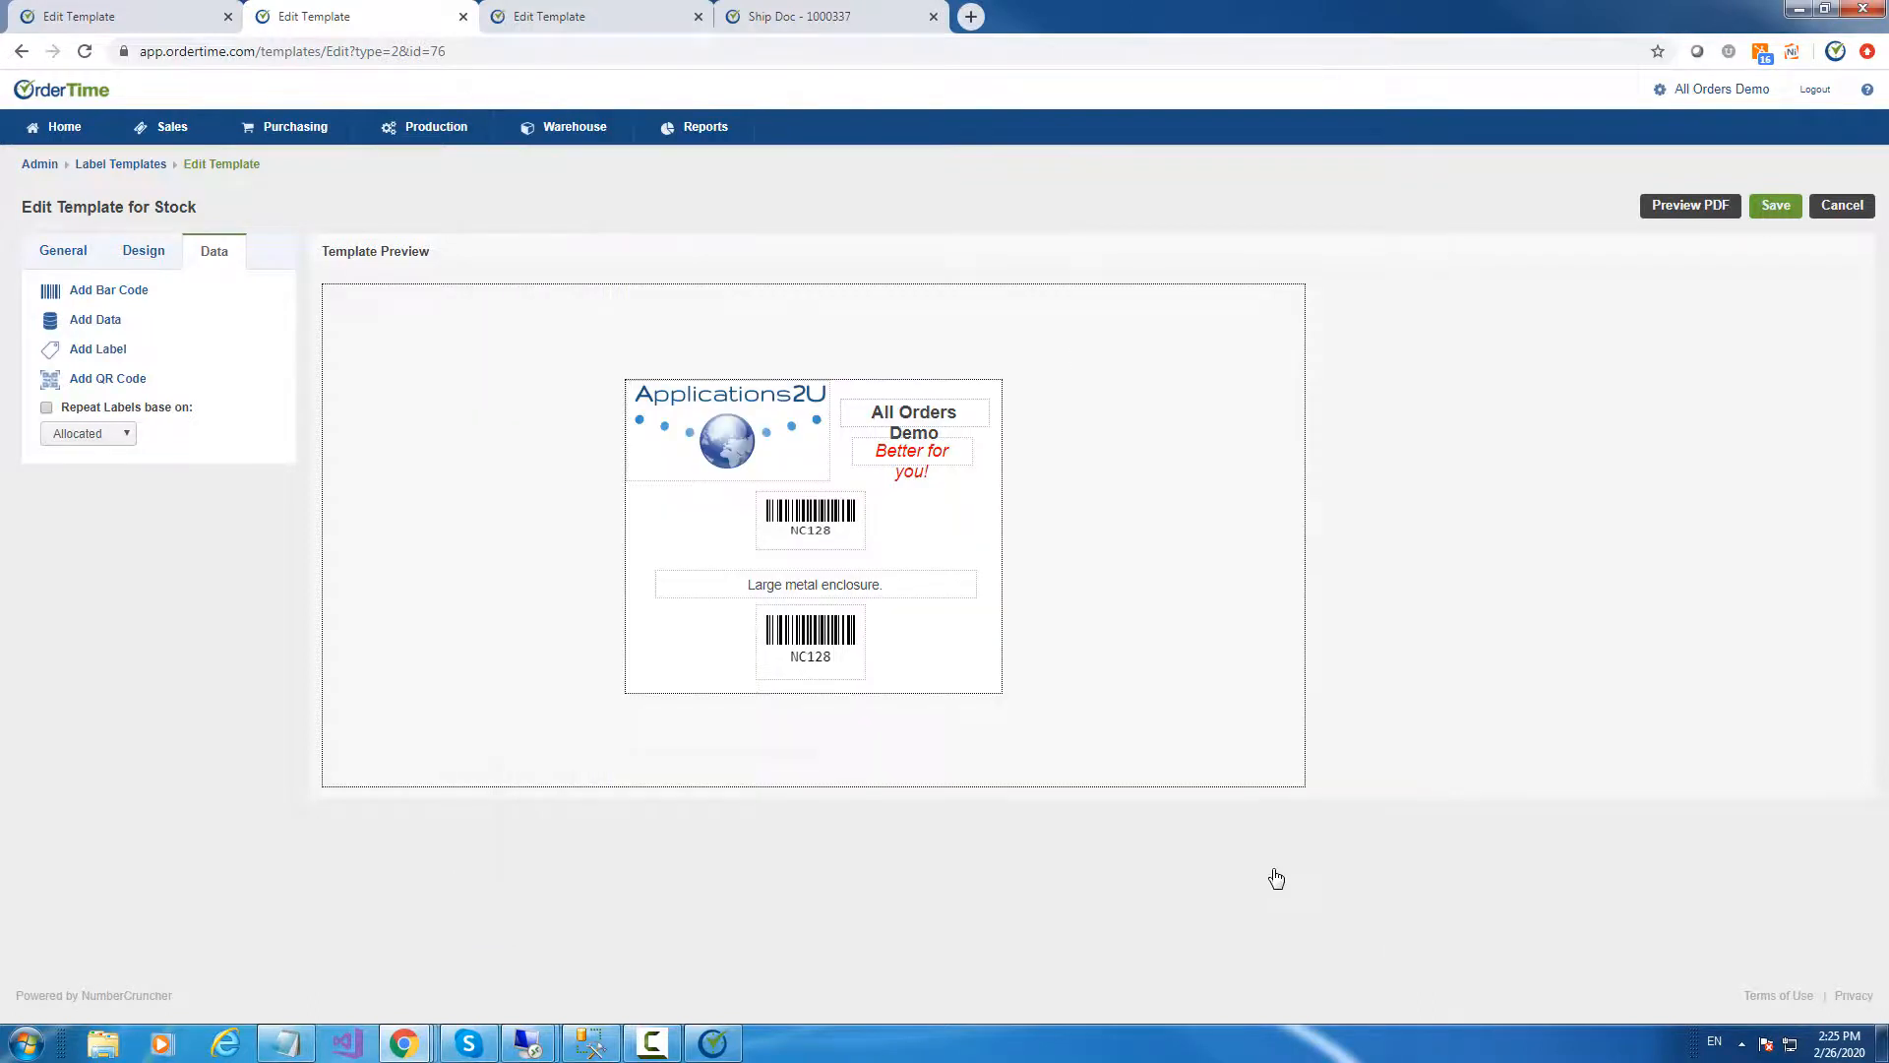
{"action": "left_click", "coordinate": [1774, 208]}
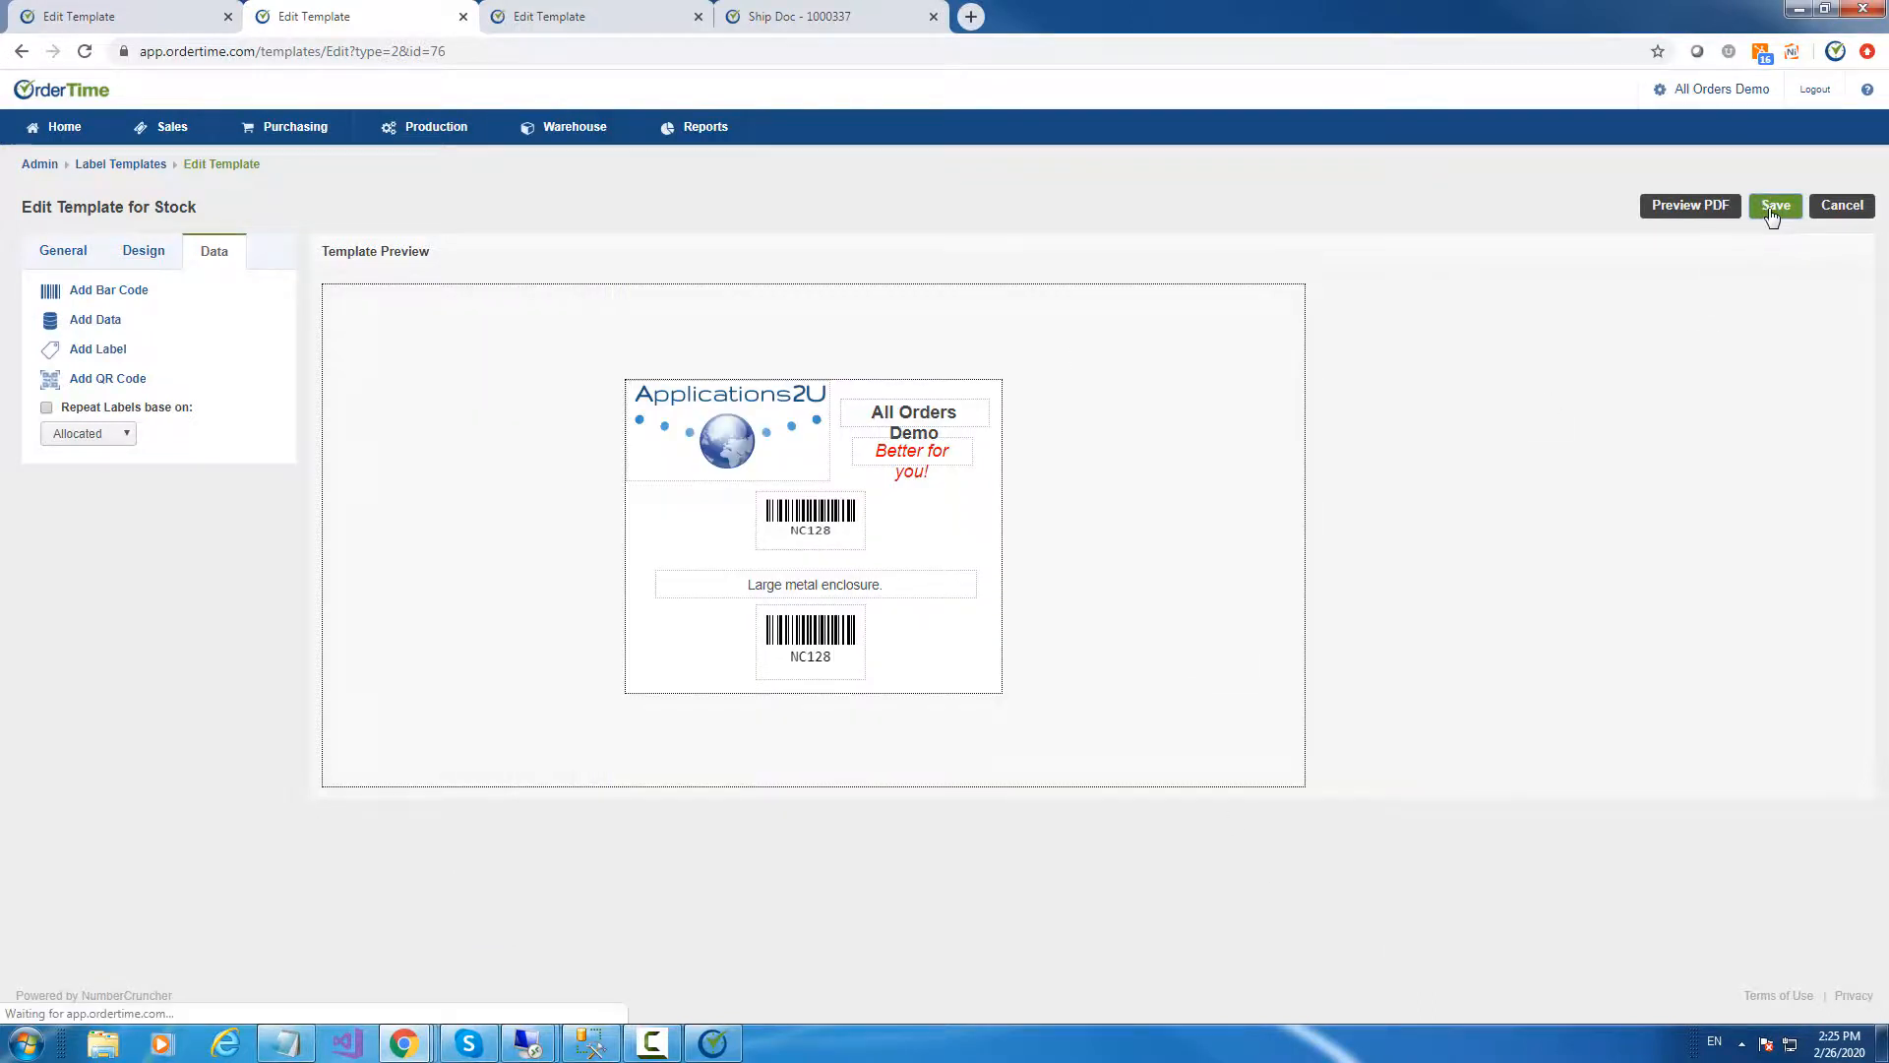
{"action": "left_click", "coordinate": [1114, 164]}
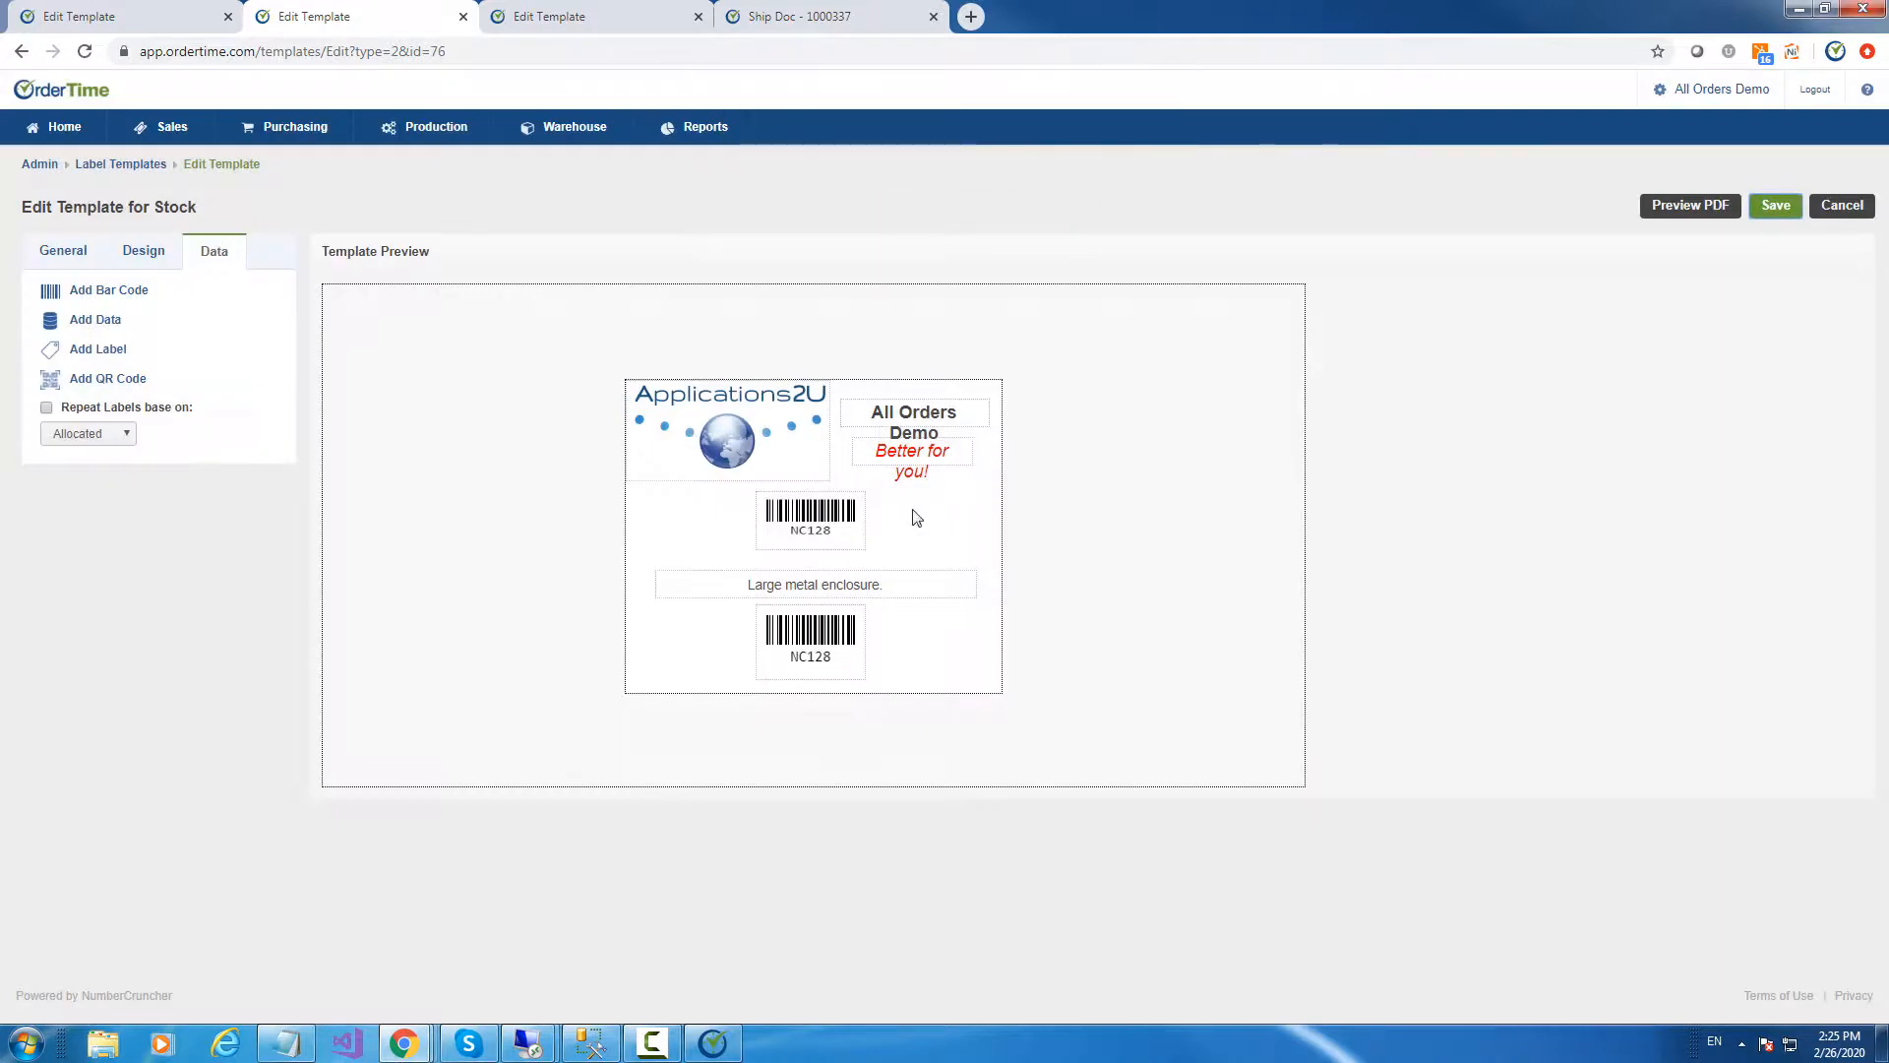
Recheck the top barcode's settings, open DARS-010 in the ship doc tab, and return to the template
{"action": "right_click", "coordinate": [830, 514]}
{"action": "left_click", "coordinate": [925, 532]}
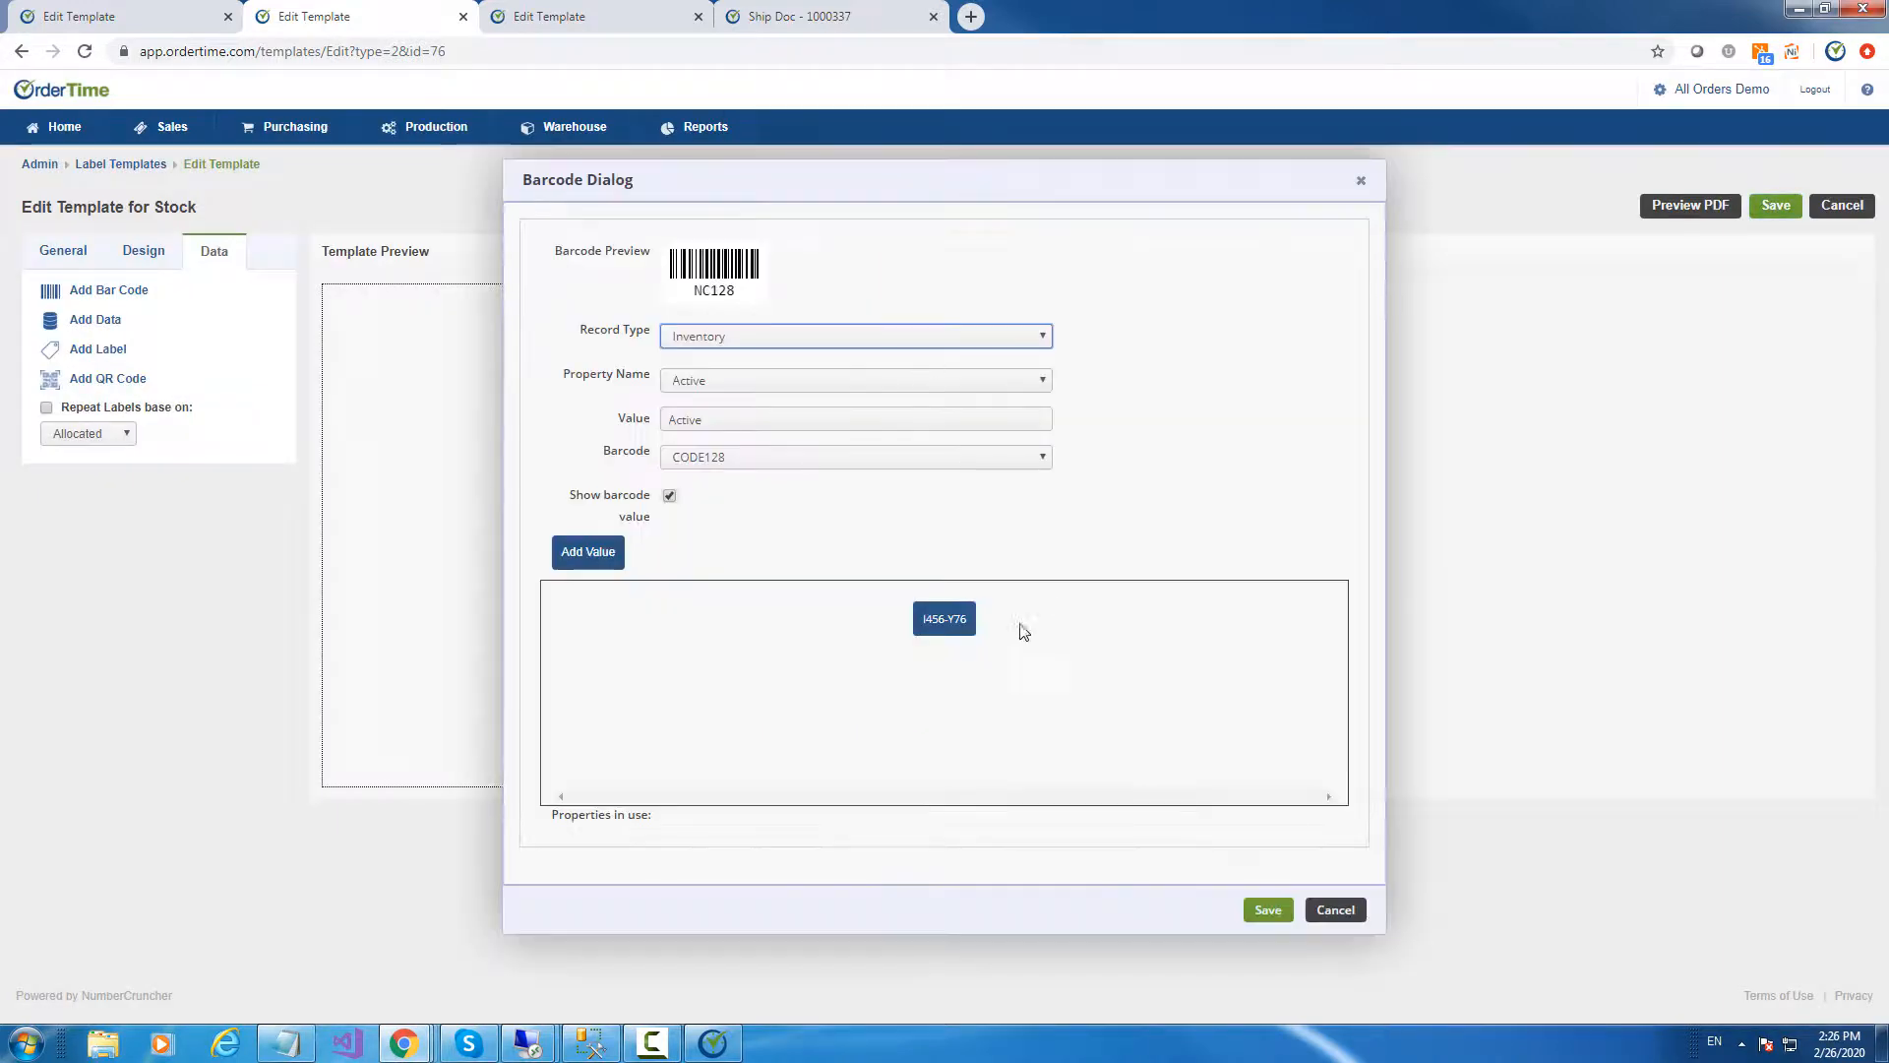
{"action": "left_click", "coordinate": [1333, 909]}
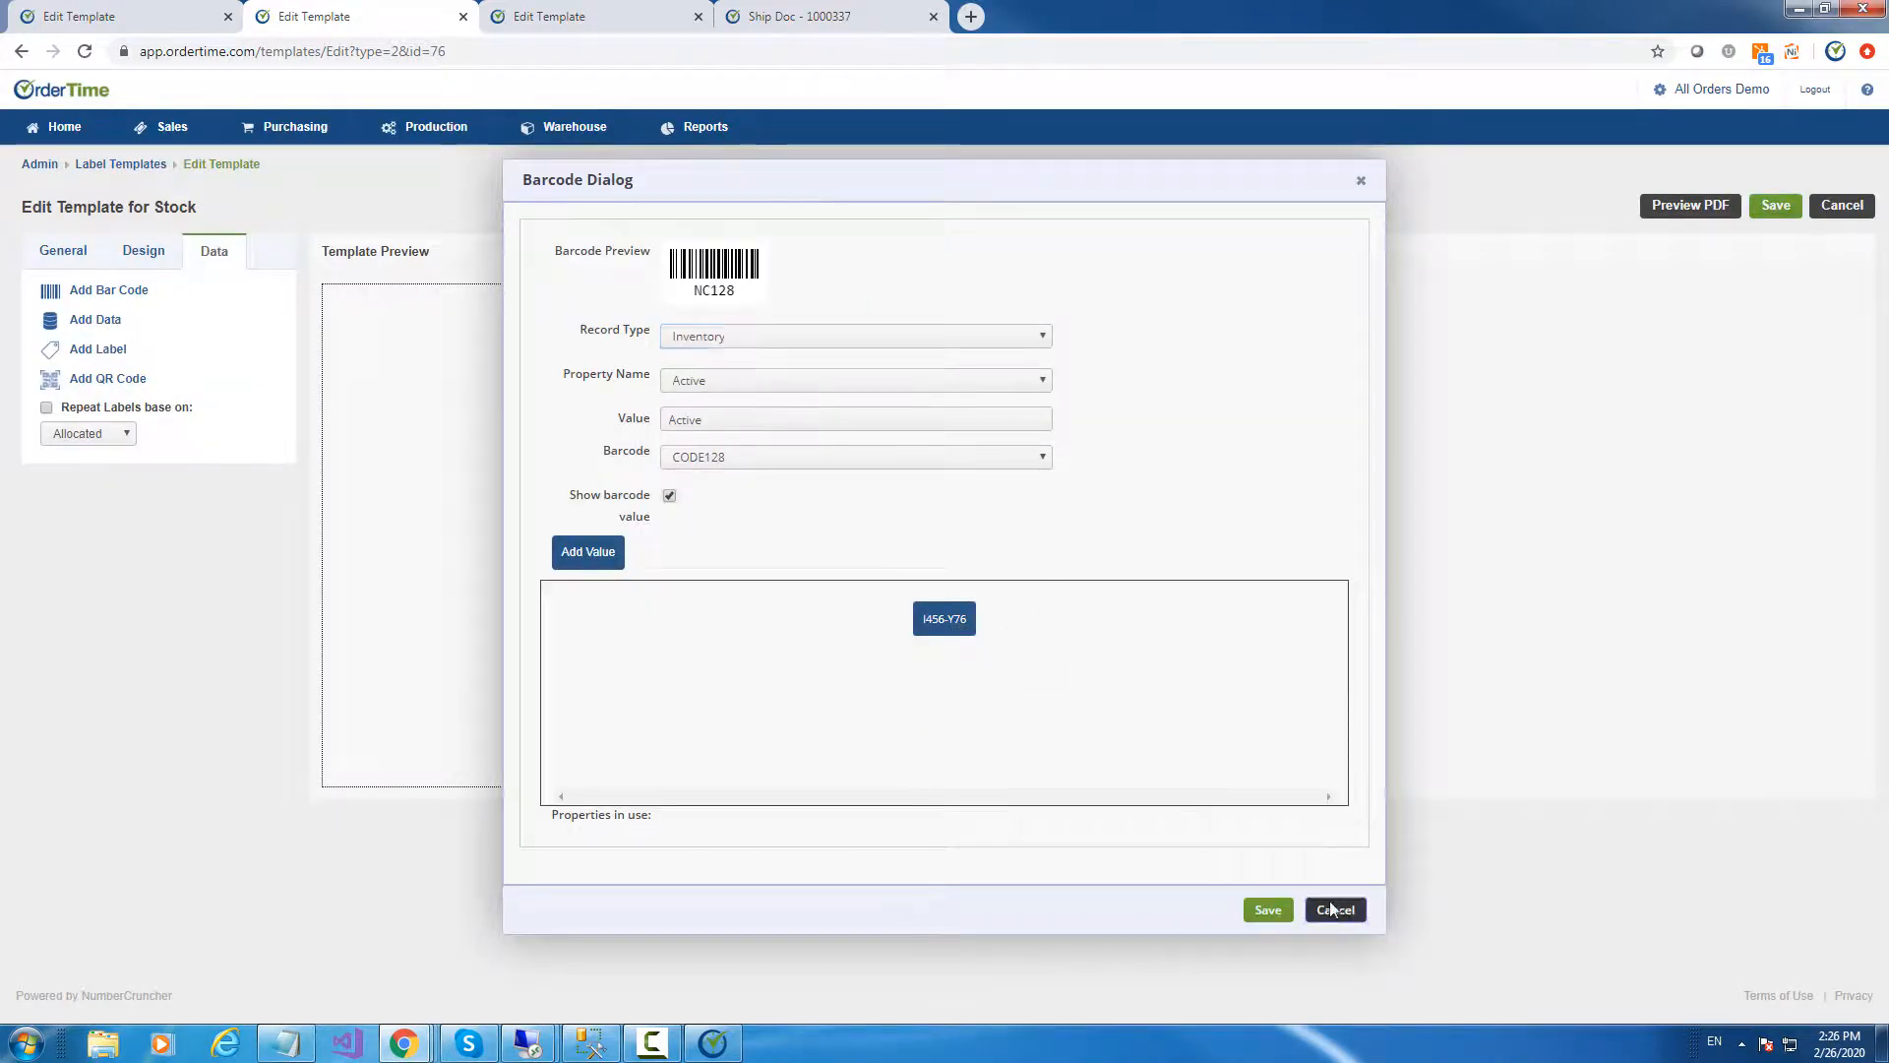
{"action": "left_click", "coordinate": [56, 15]}
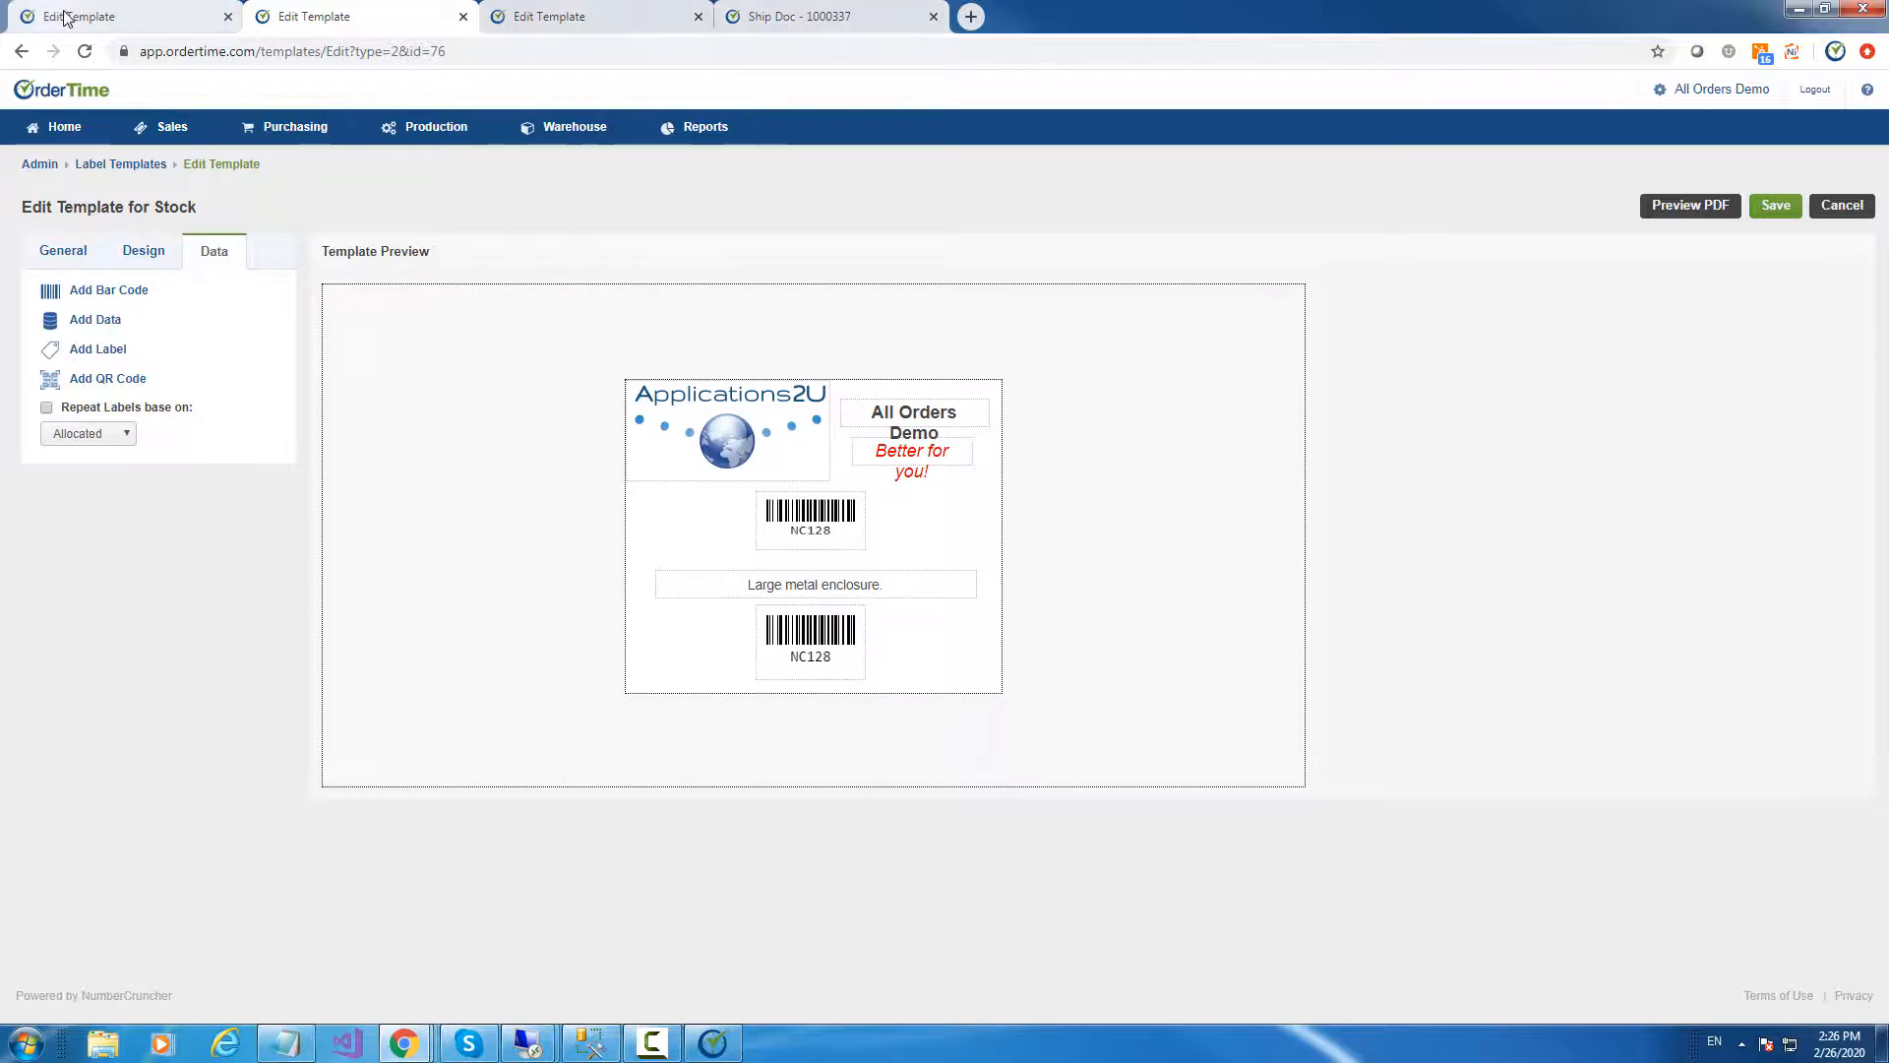
{"action": "left_click", "coordinate": [766, 12]}
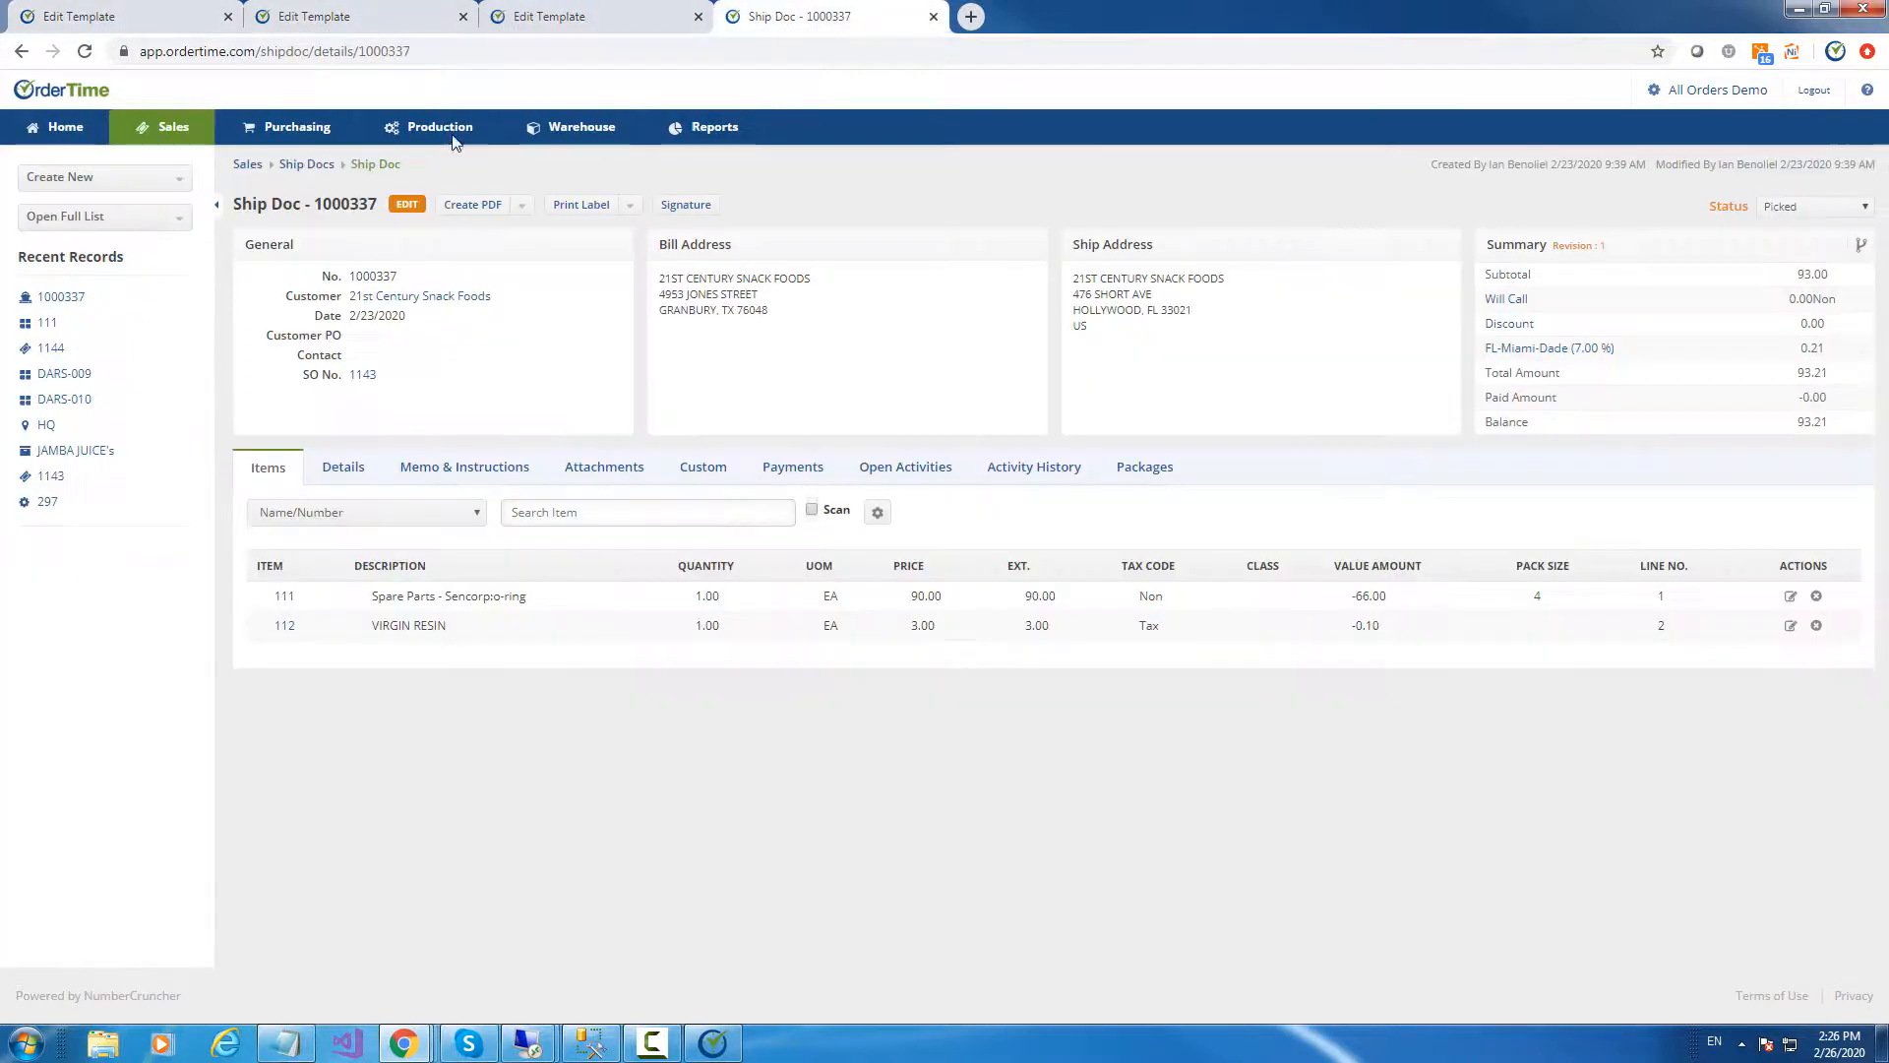
{"action": "left_click", "coordinate": [64, 399]}
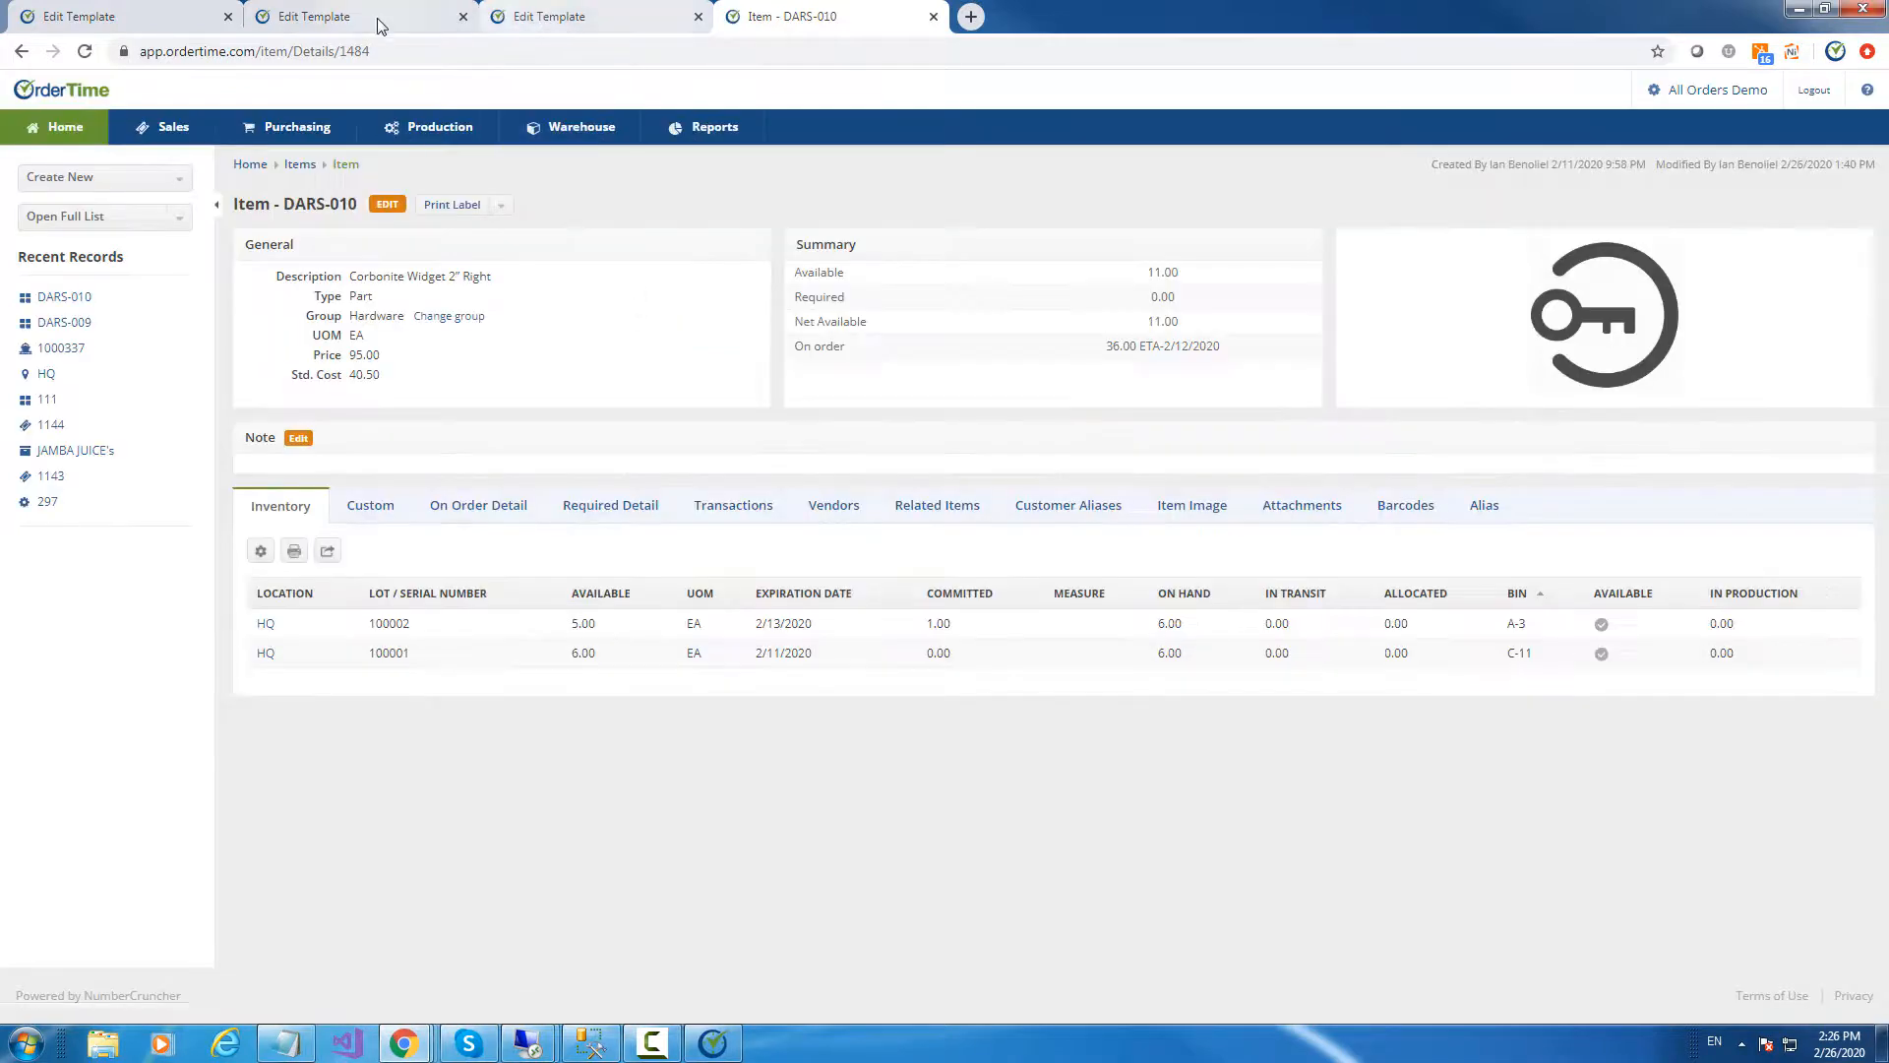
{"action": "left_click", "coordinate": [382, 24]}
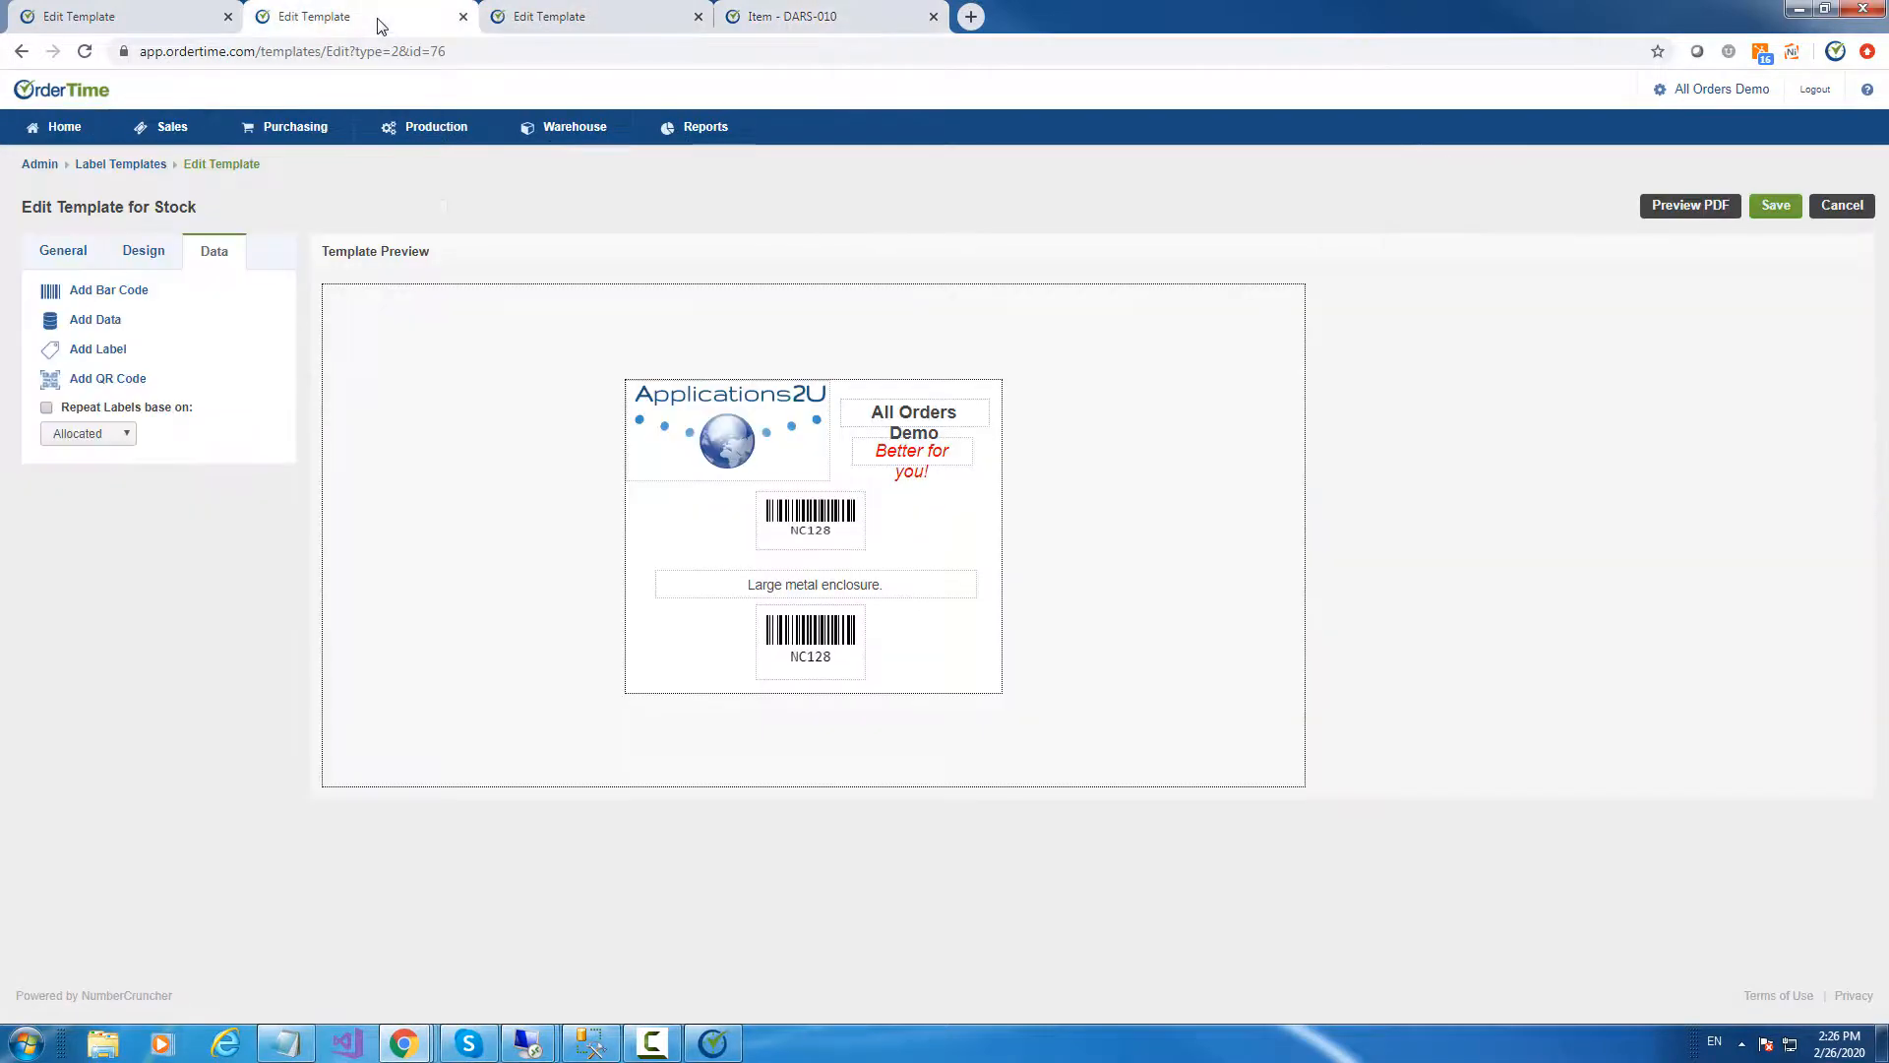
Delete the All Orders Demo text and move 'Better for you!' up into its place
{"action": "right_click", "coordinate": [920, 416]}
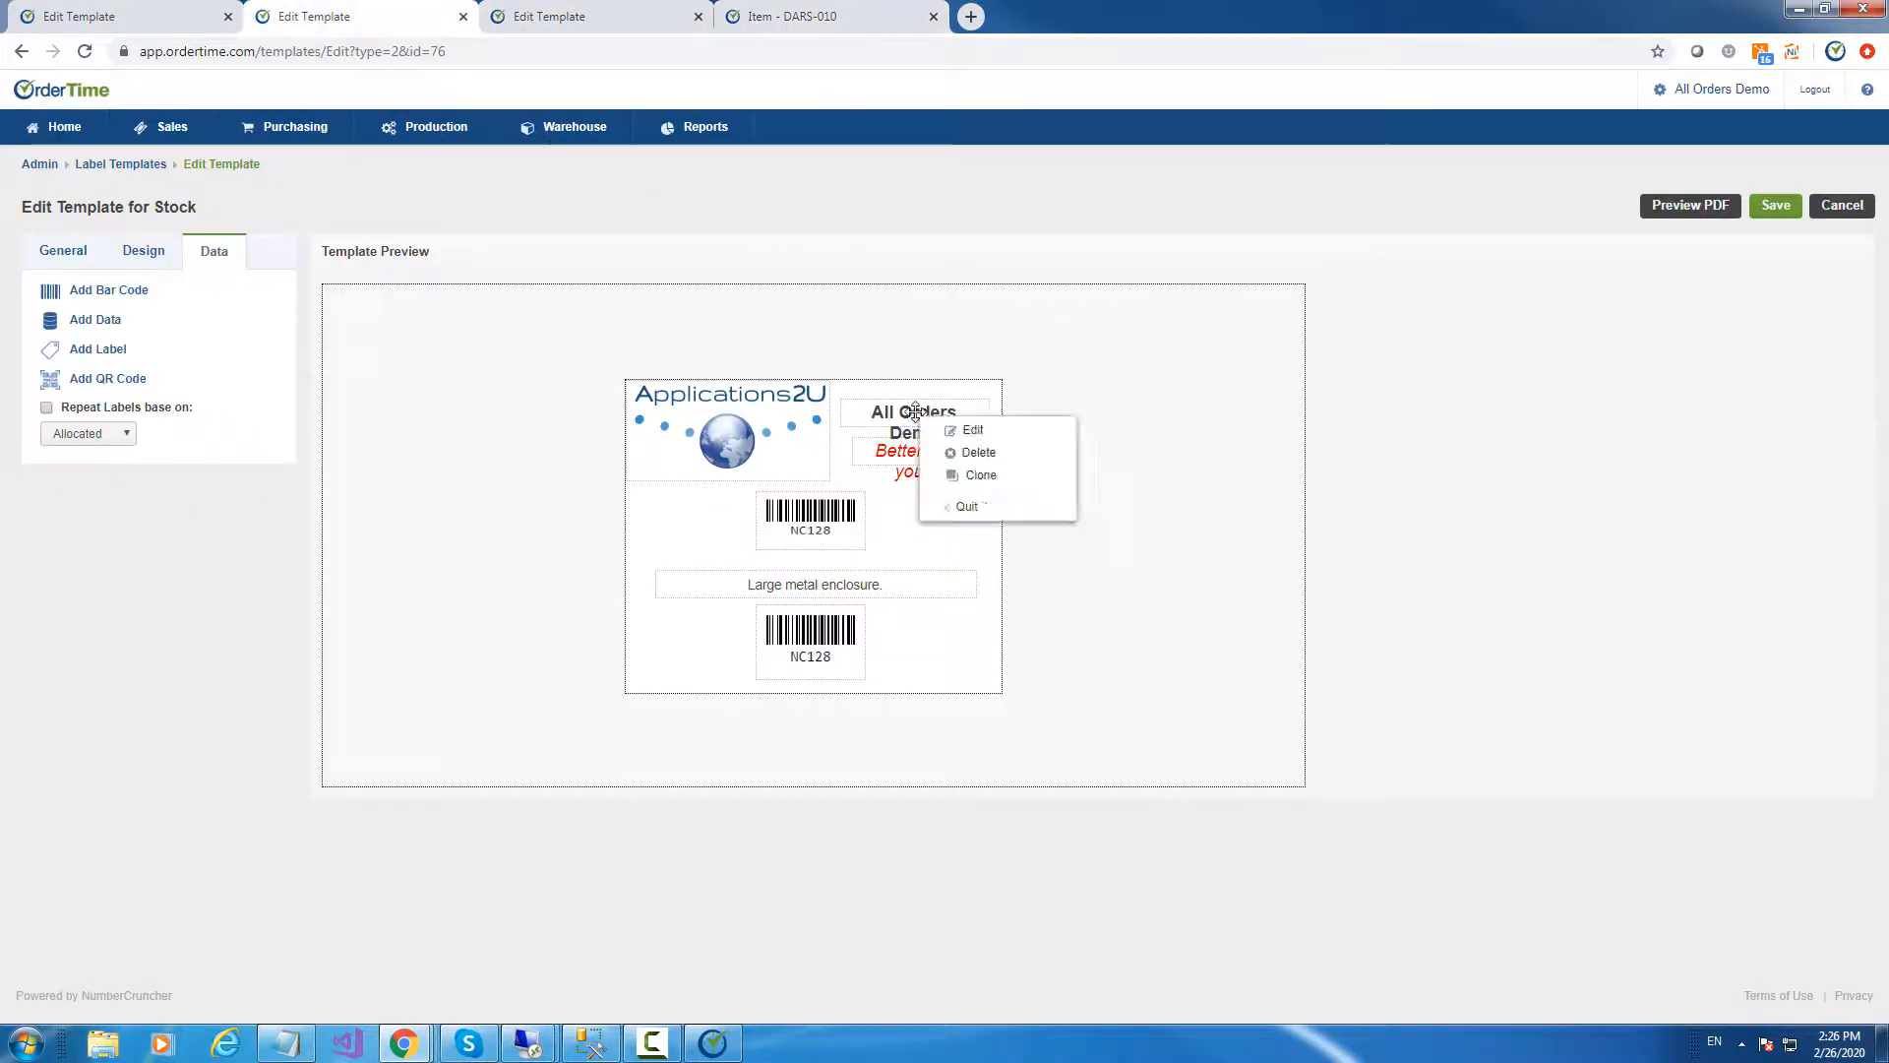
{"action": "left_click", "coordinate": [978, 452]}
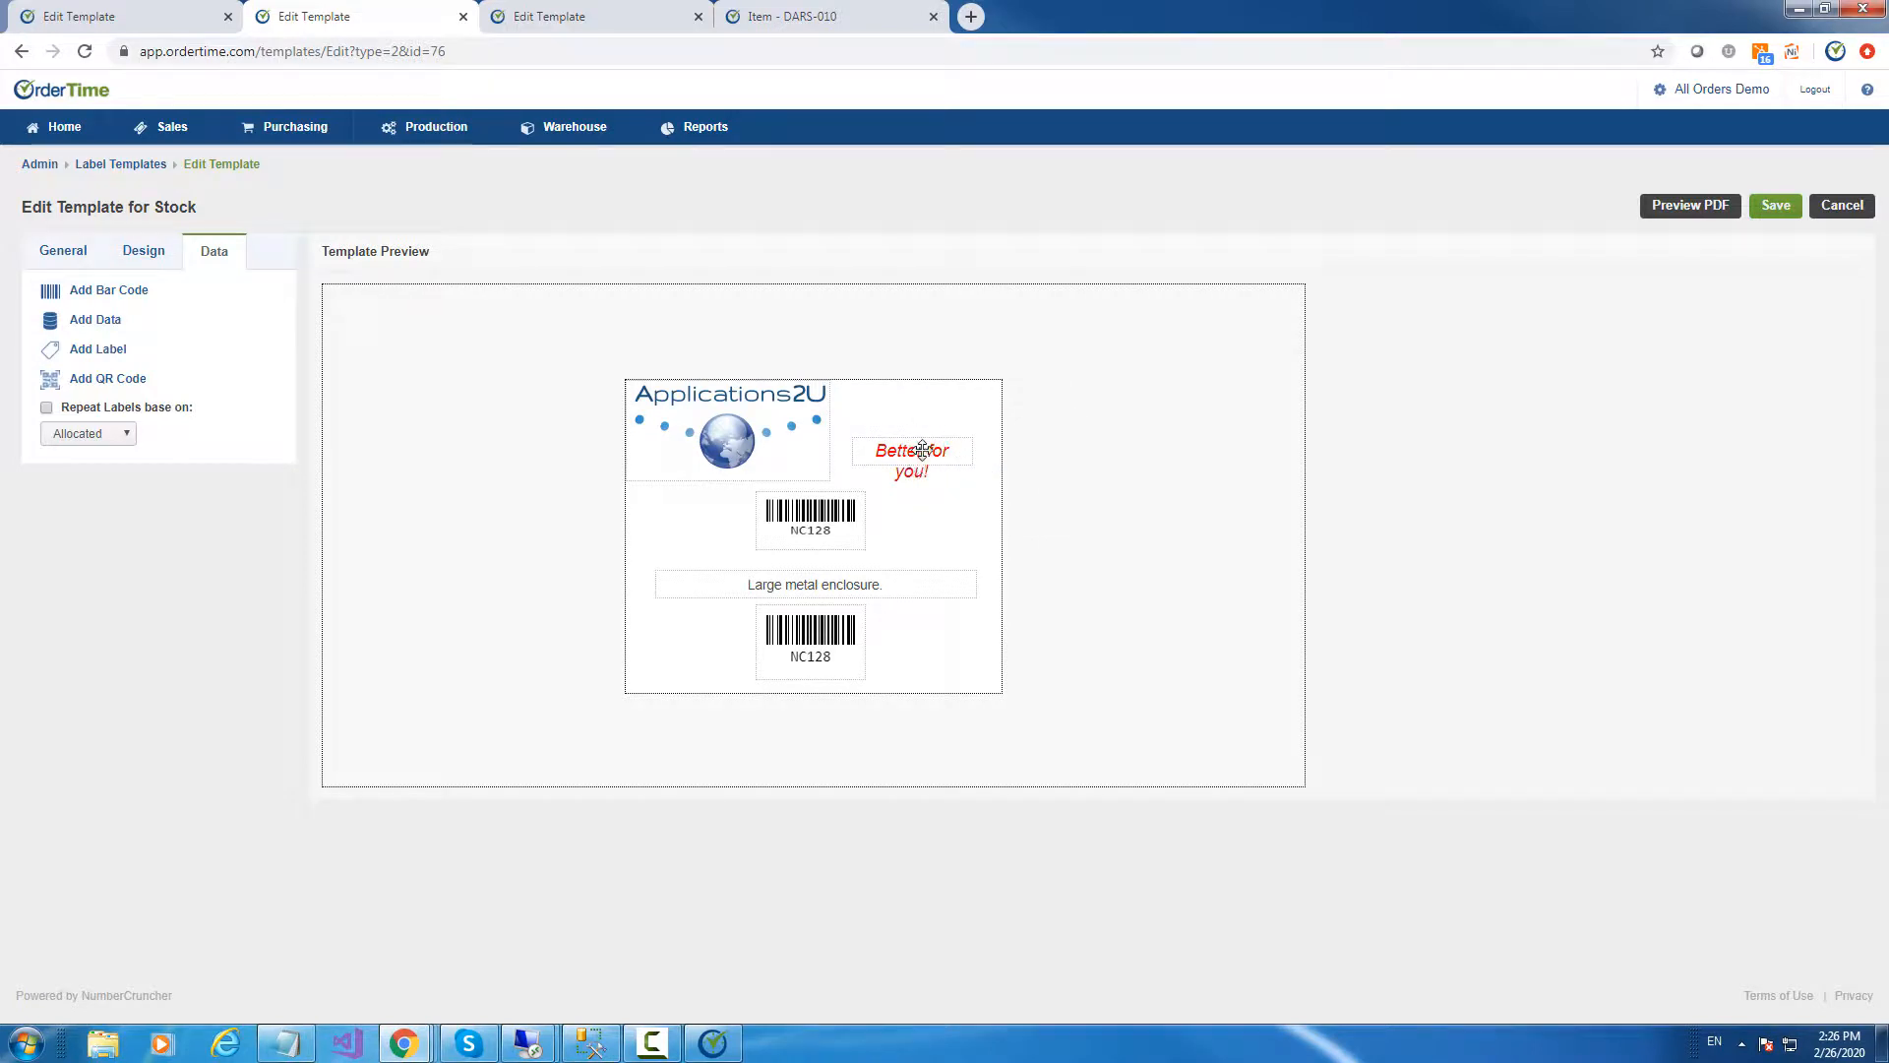
{"action": "mouse_move", "coordinate": [922, 451]}
{"action": "left_mouse_down"}
{"action": "mouse_move", "coordinate": [912, 423]}
{"action": "mouse_move", "coordinate": [975, 436]}
{"action": "mouse_move", "coordinate": [924, 445]}
{"action": "left_mouse_up"}
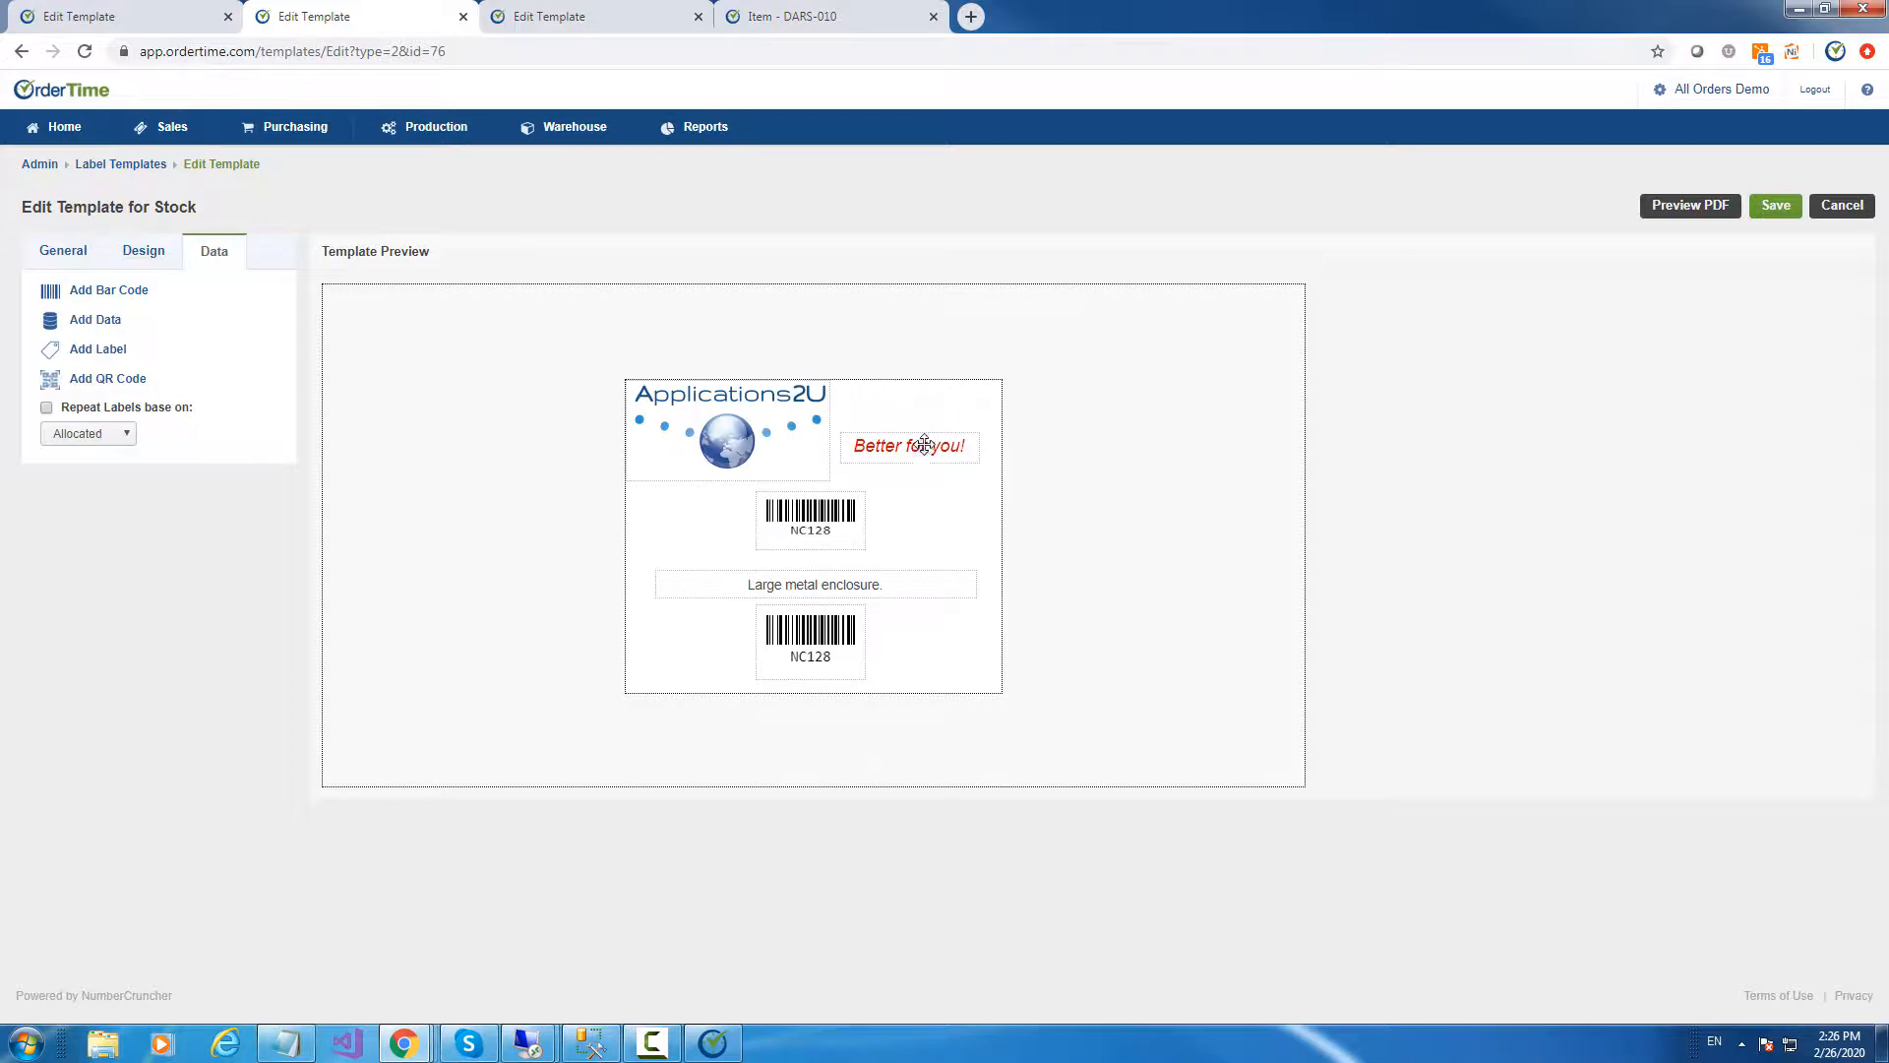
Save the edited Stock label template and dismiss the confirmation
{"action": "left_click", "coordinate": [99, 321]}
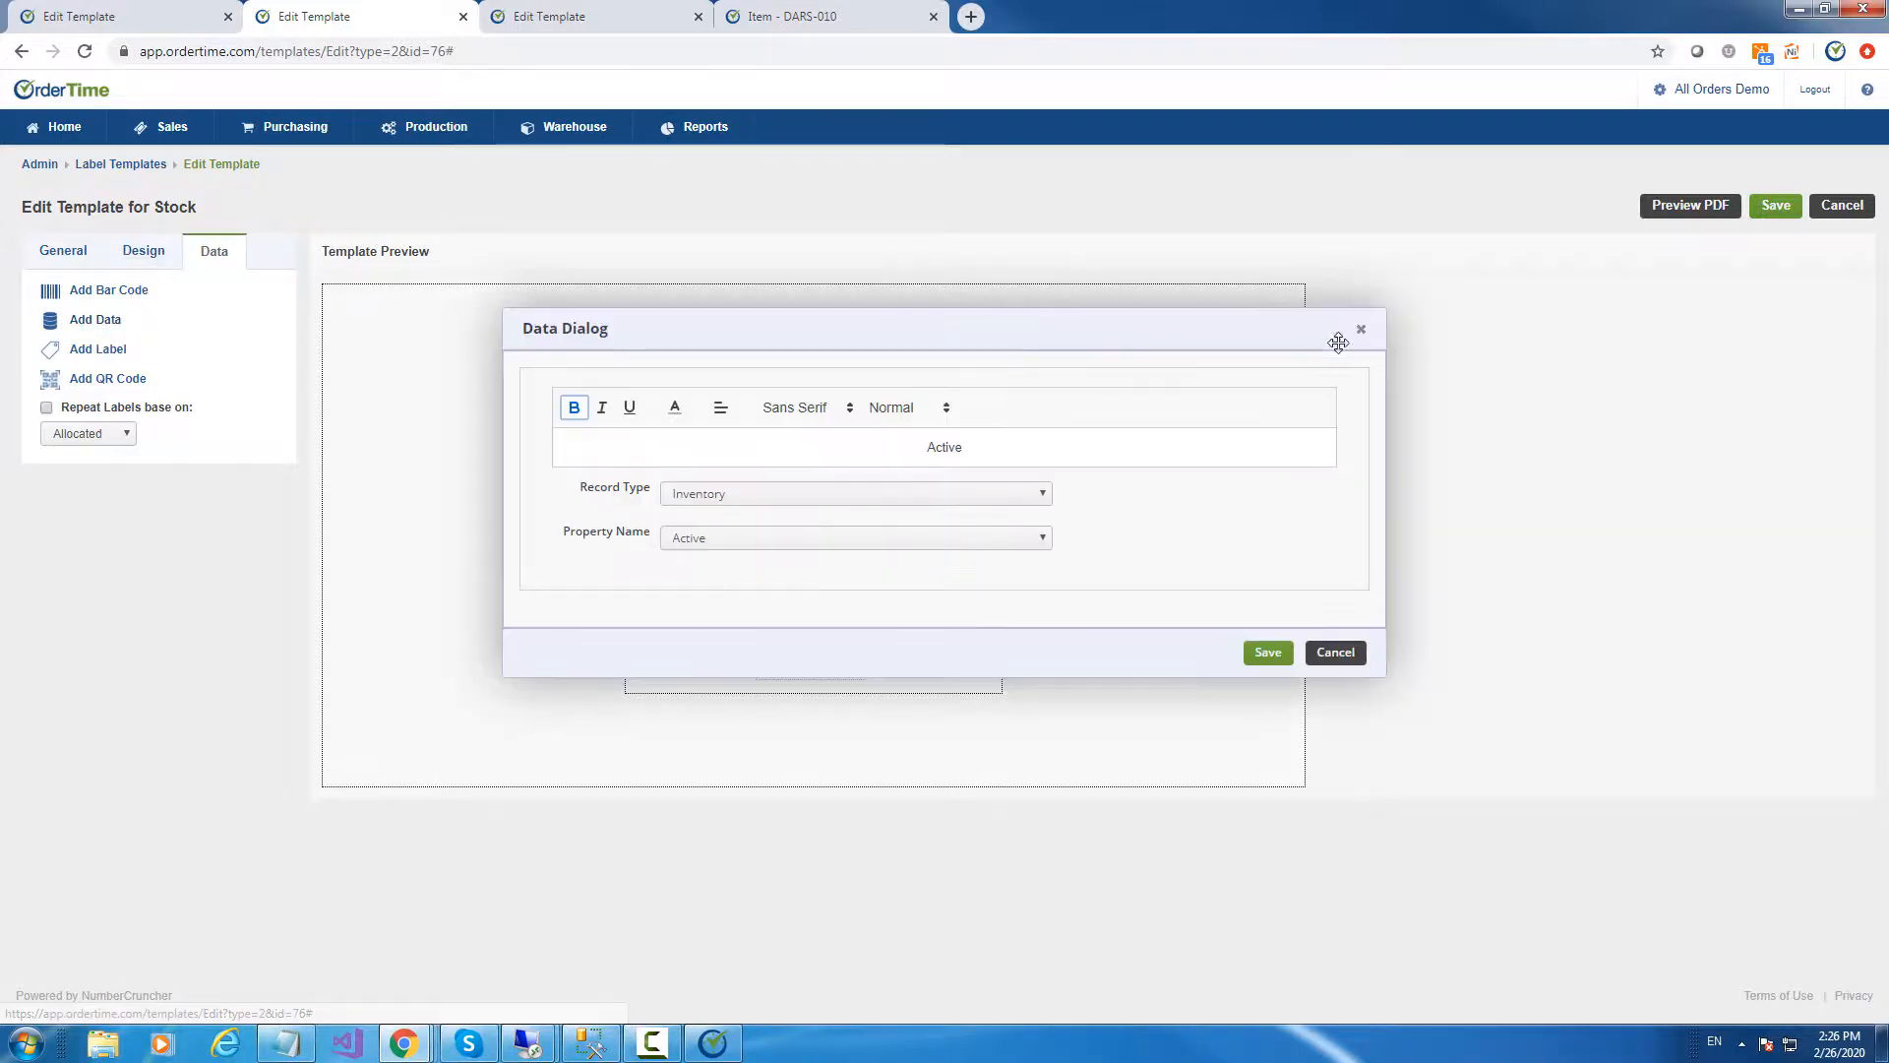
{"action": "left_click", "coordinate": [1361, 330]}
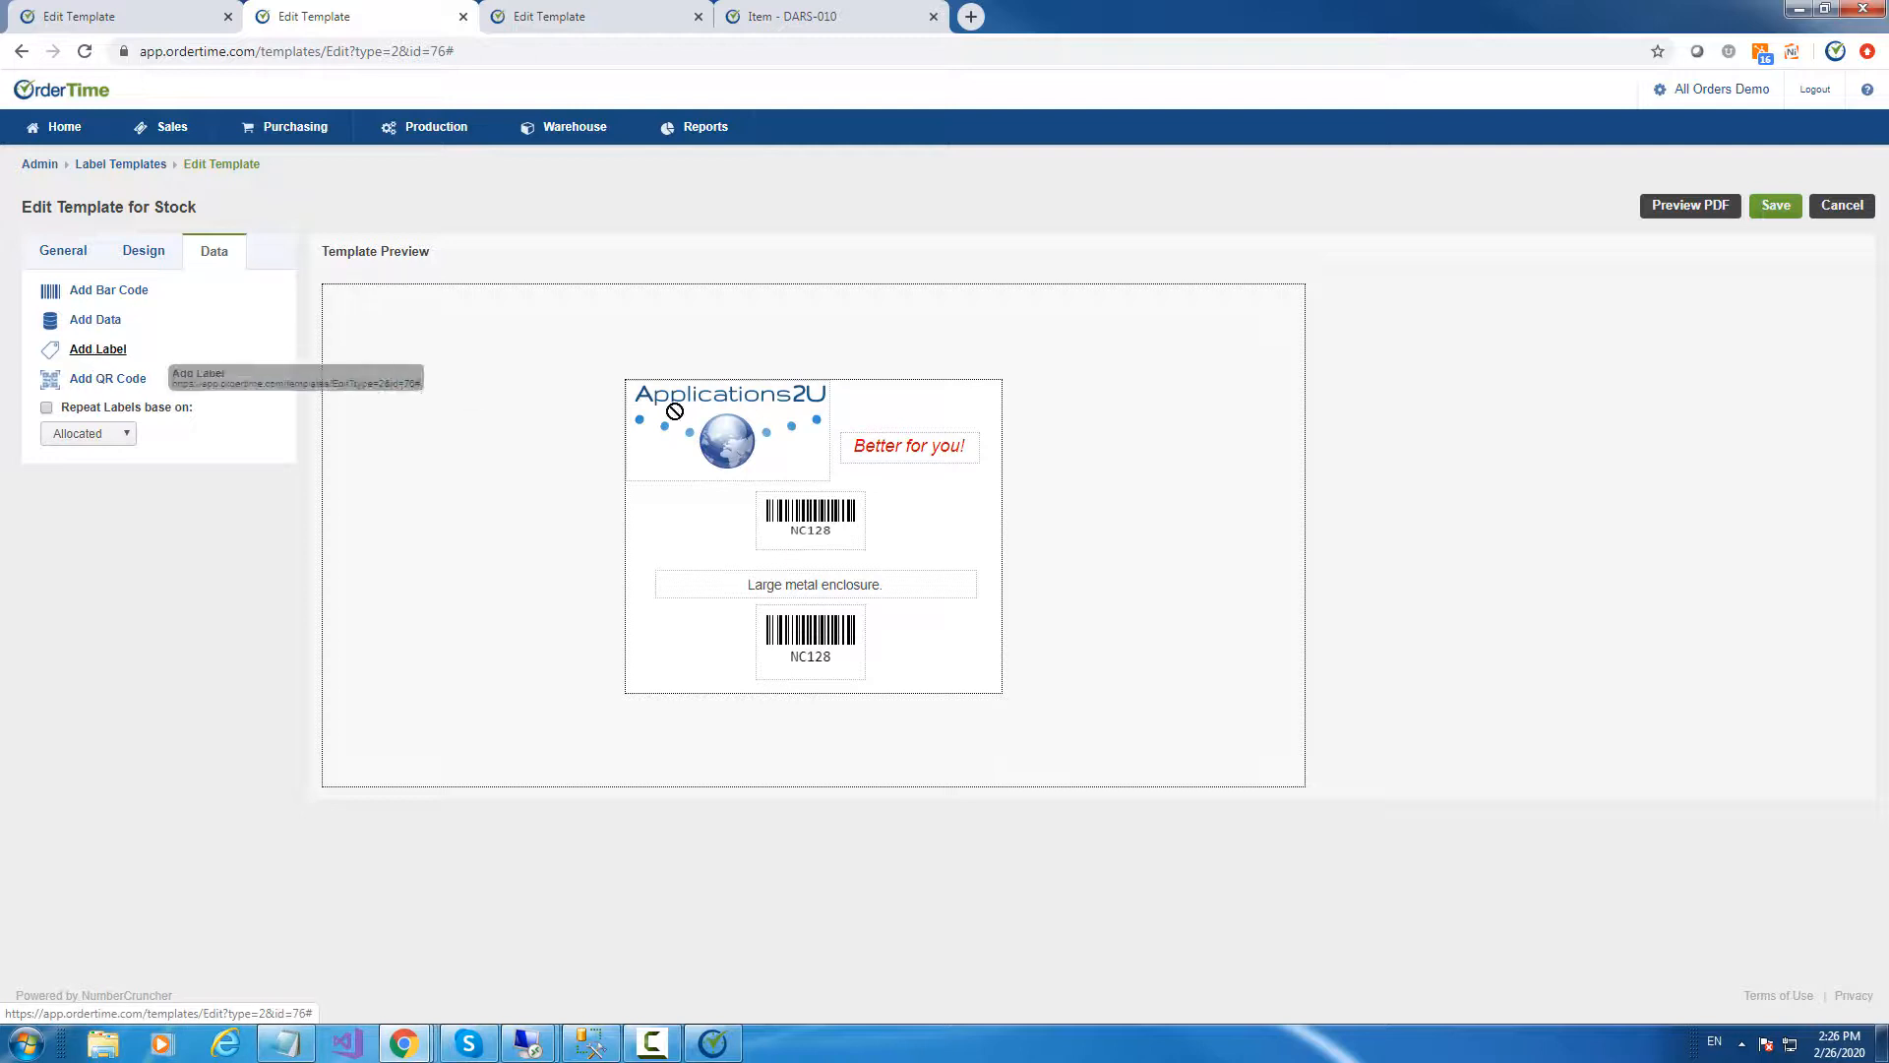
{"action": "left_click", "coordinate": [1775, 204]}
{"action": "left_click", "coordinate": [1117, 181]}
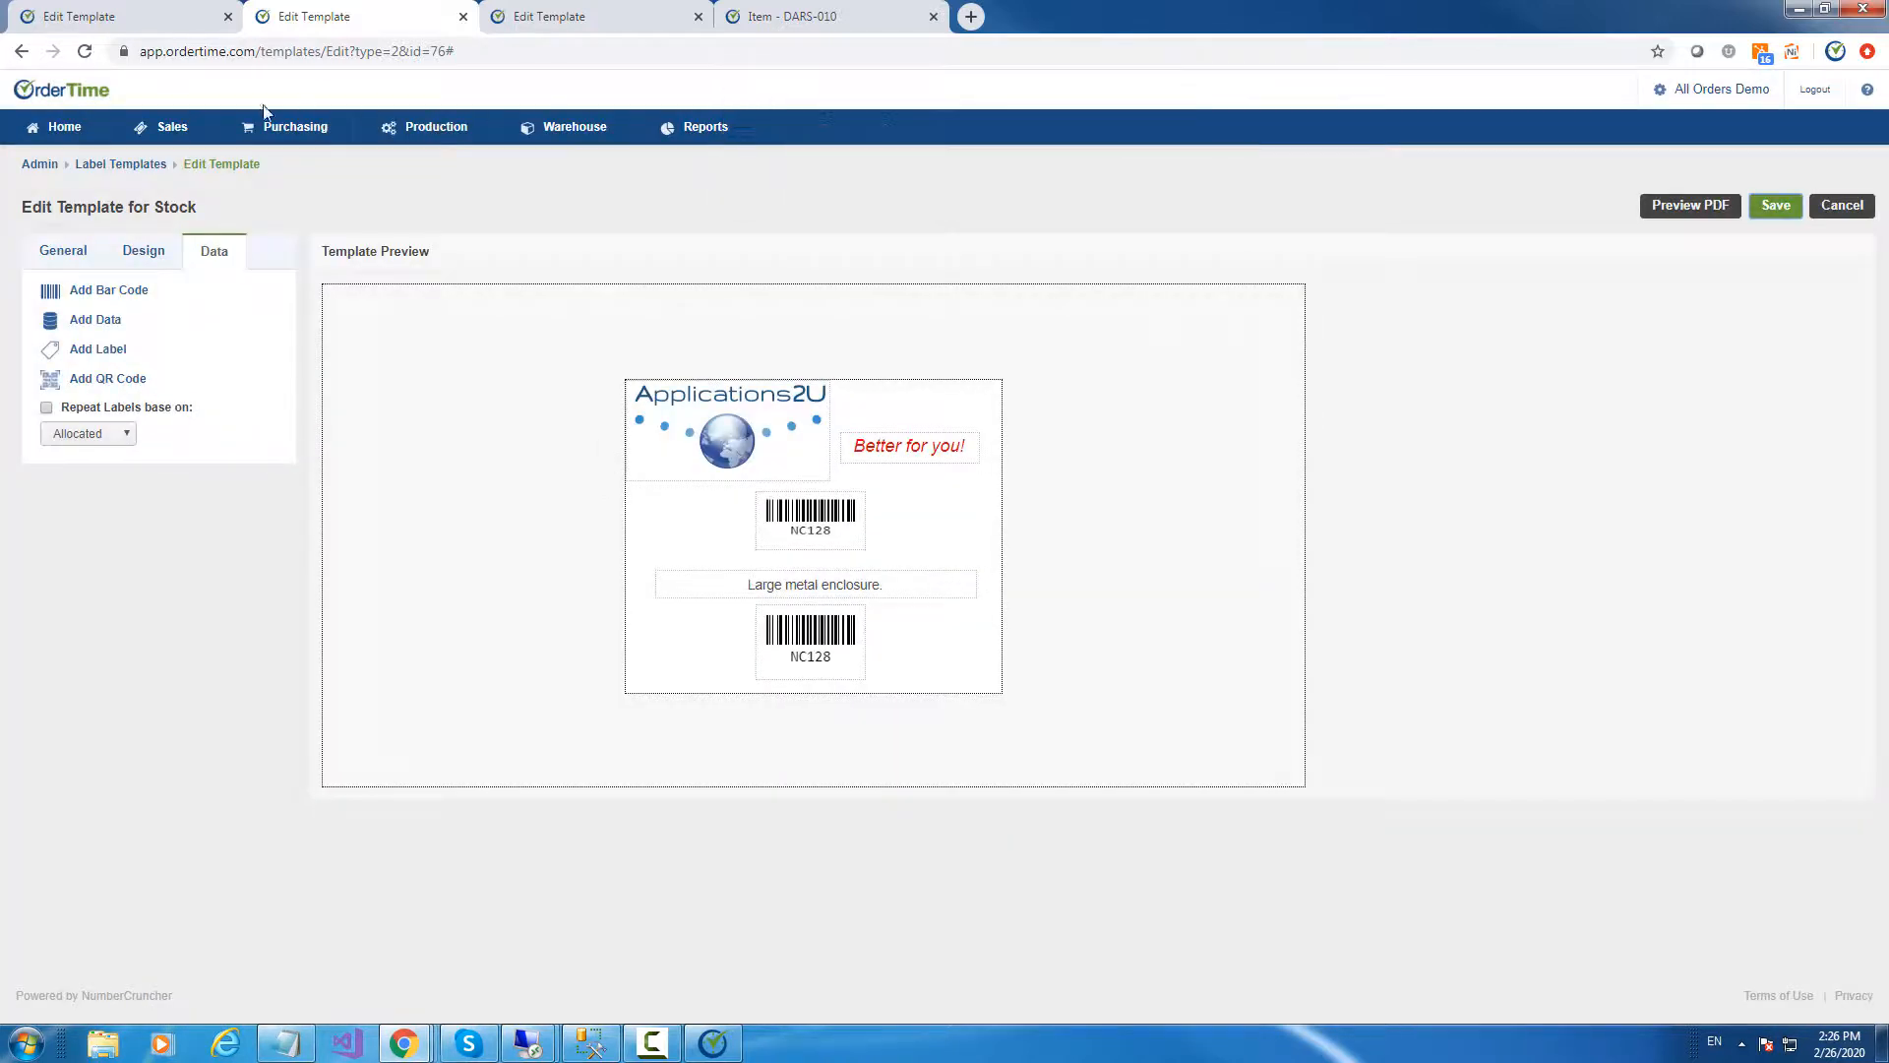
Reload the template page and save the Stock label template again
{"action": "left_click", "coordinate": [87, 55]}
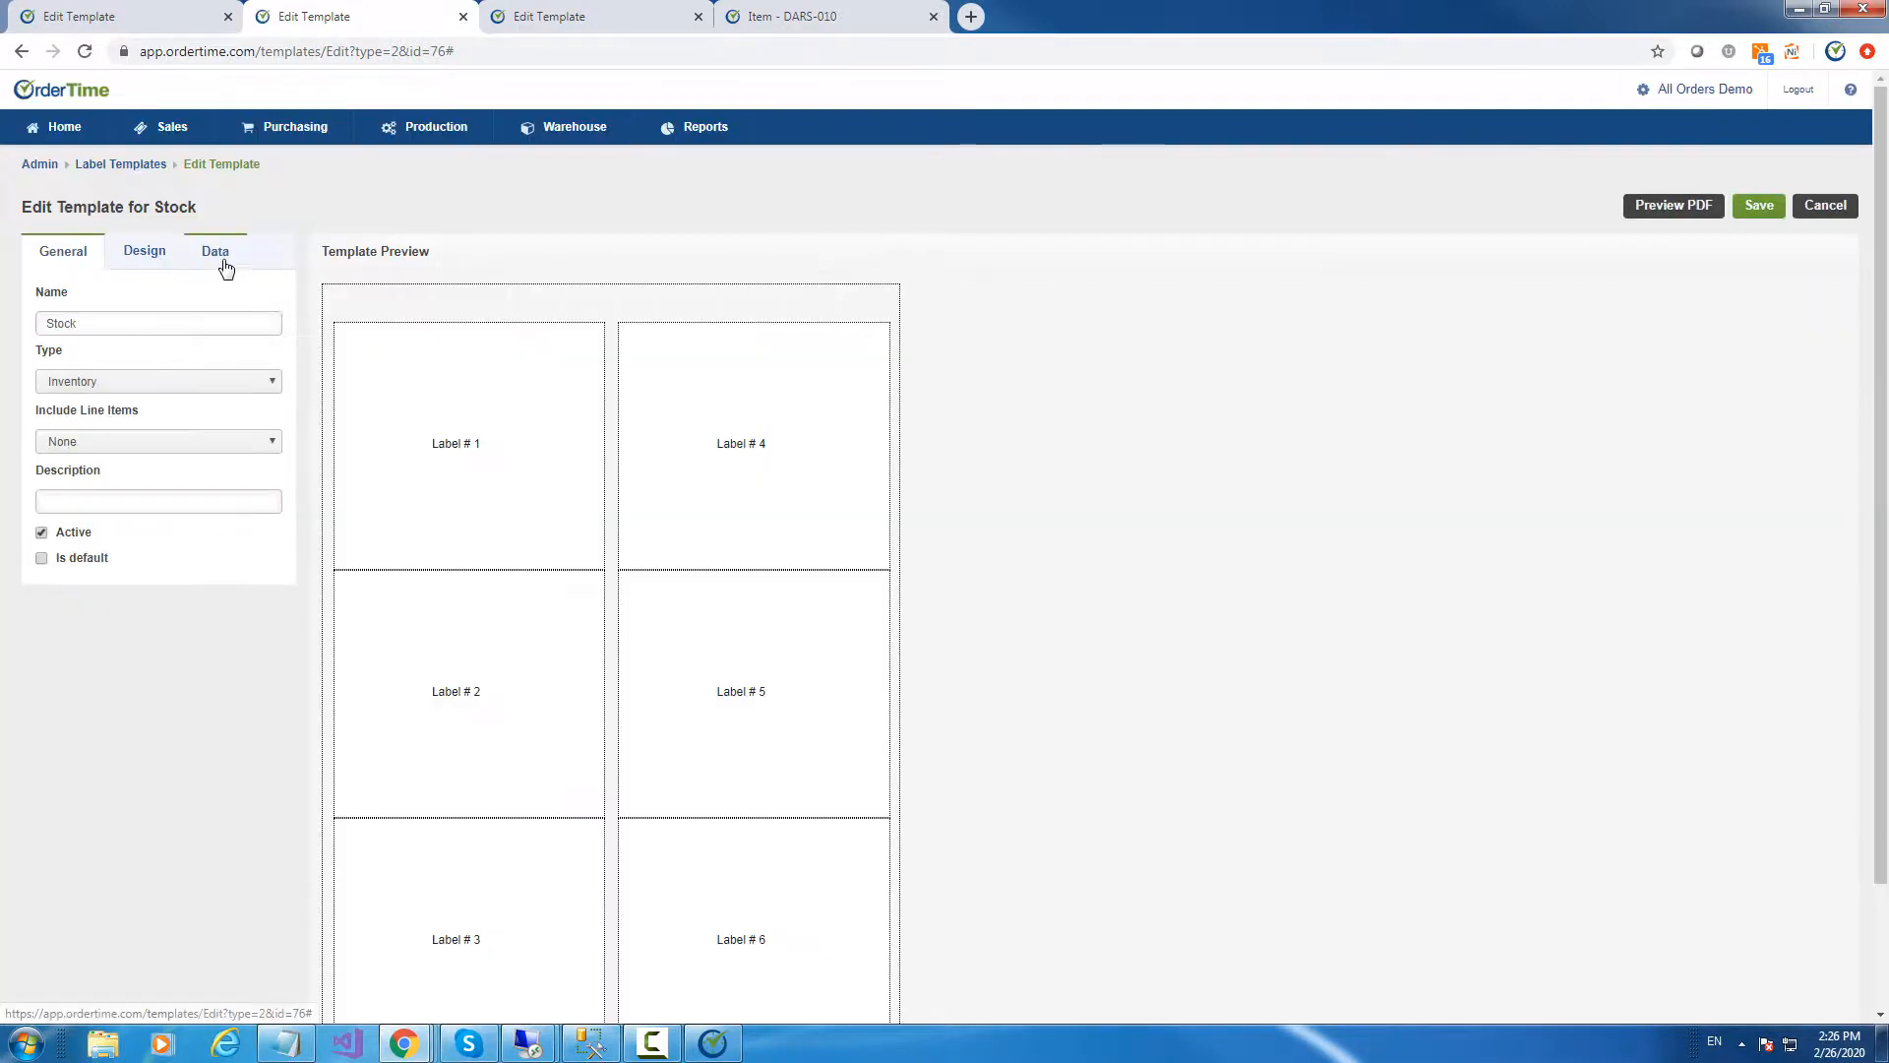
{"action": "left_click", "coordinate": [234, 264]}
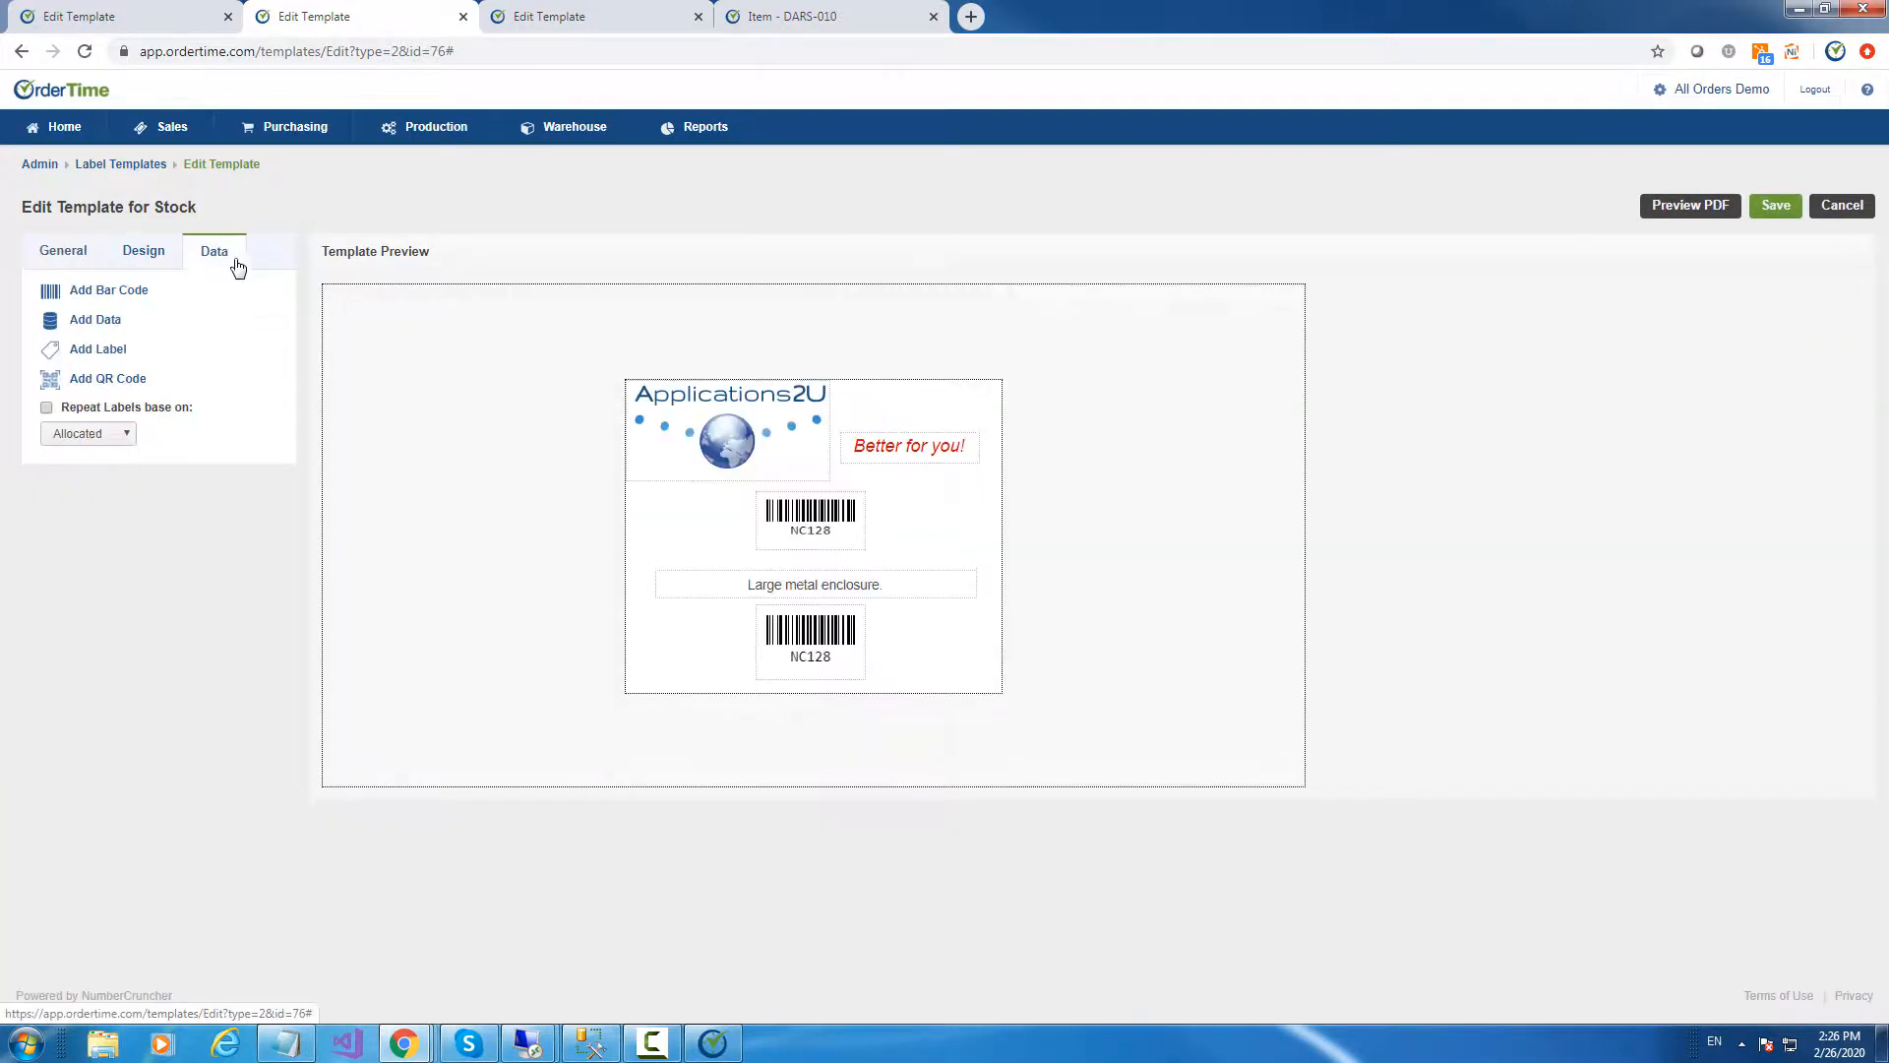
{"action": "left_click", "coordinate": [102, 351]}
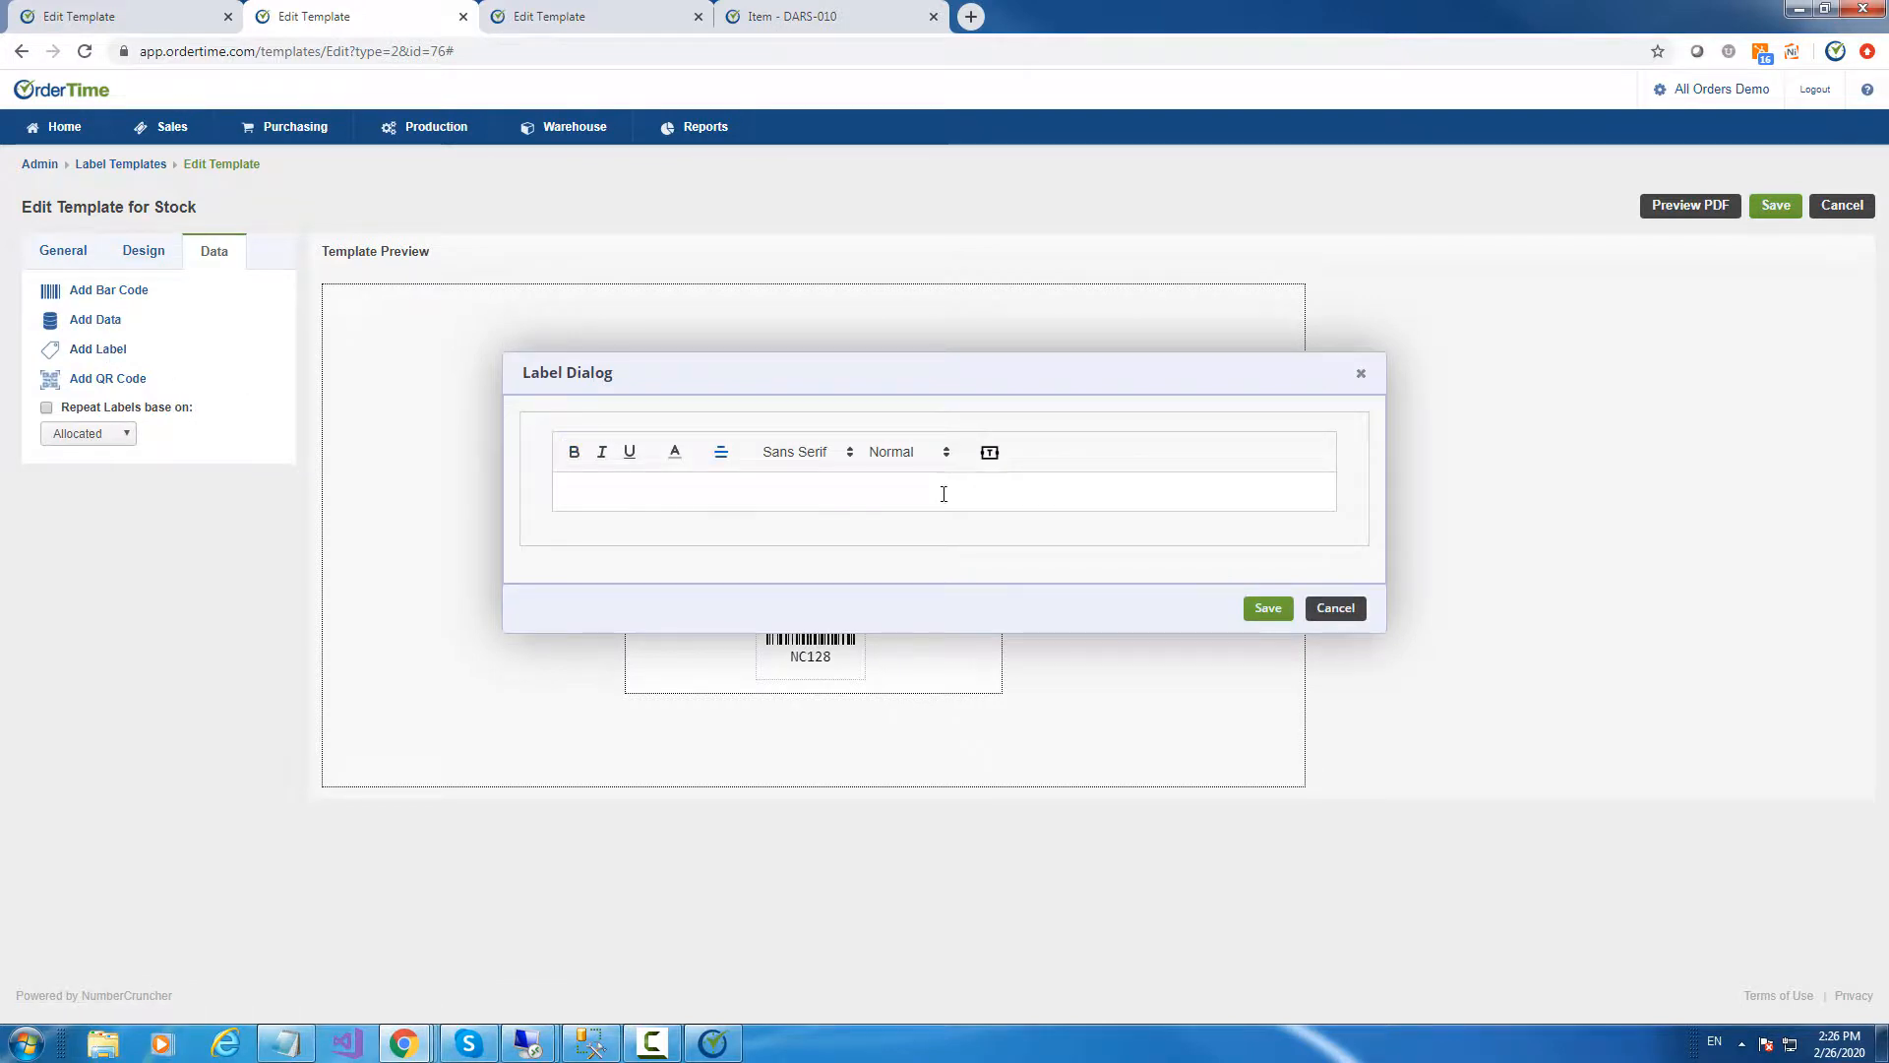
{"action": "left_click", "coordinate": [1335, 609]}
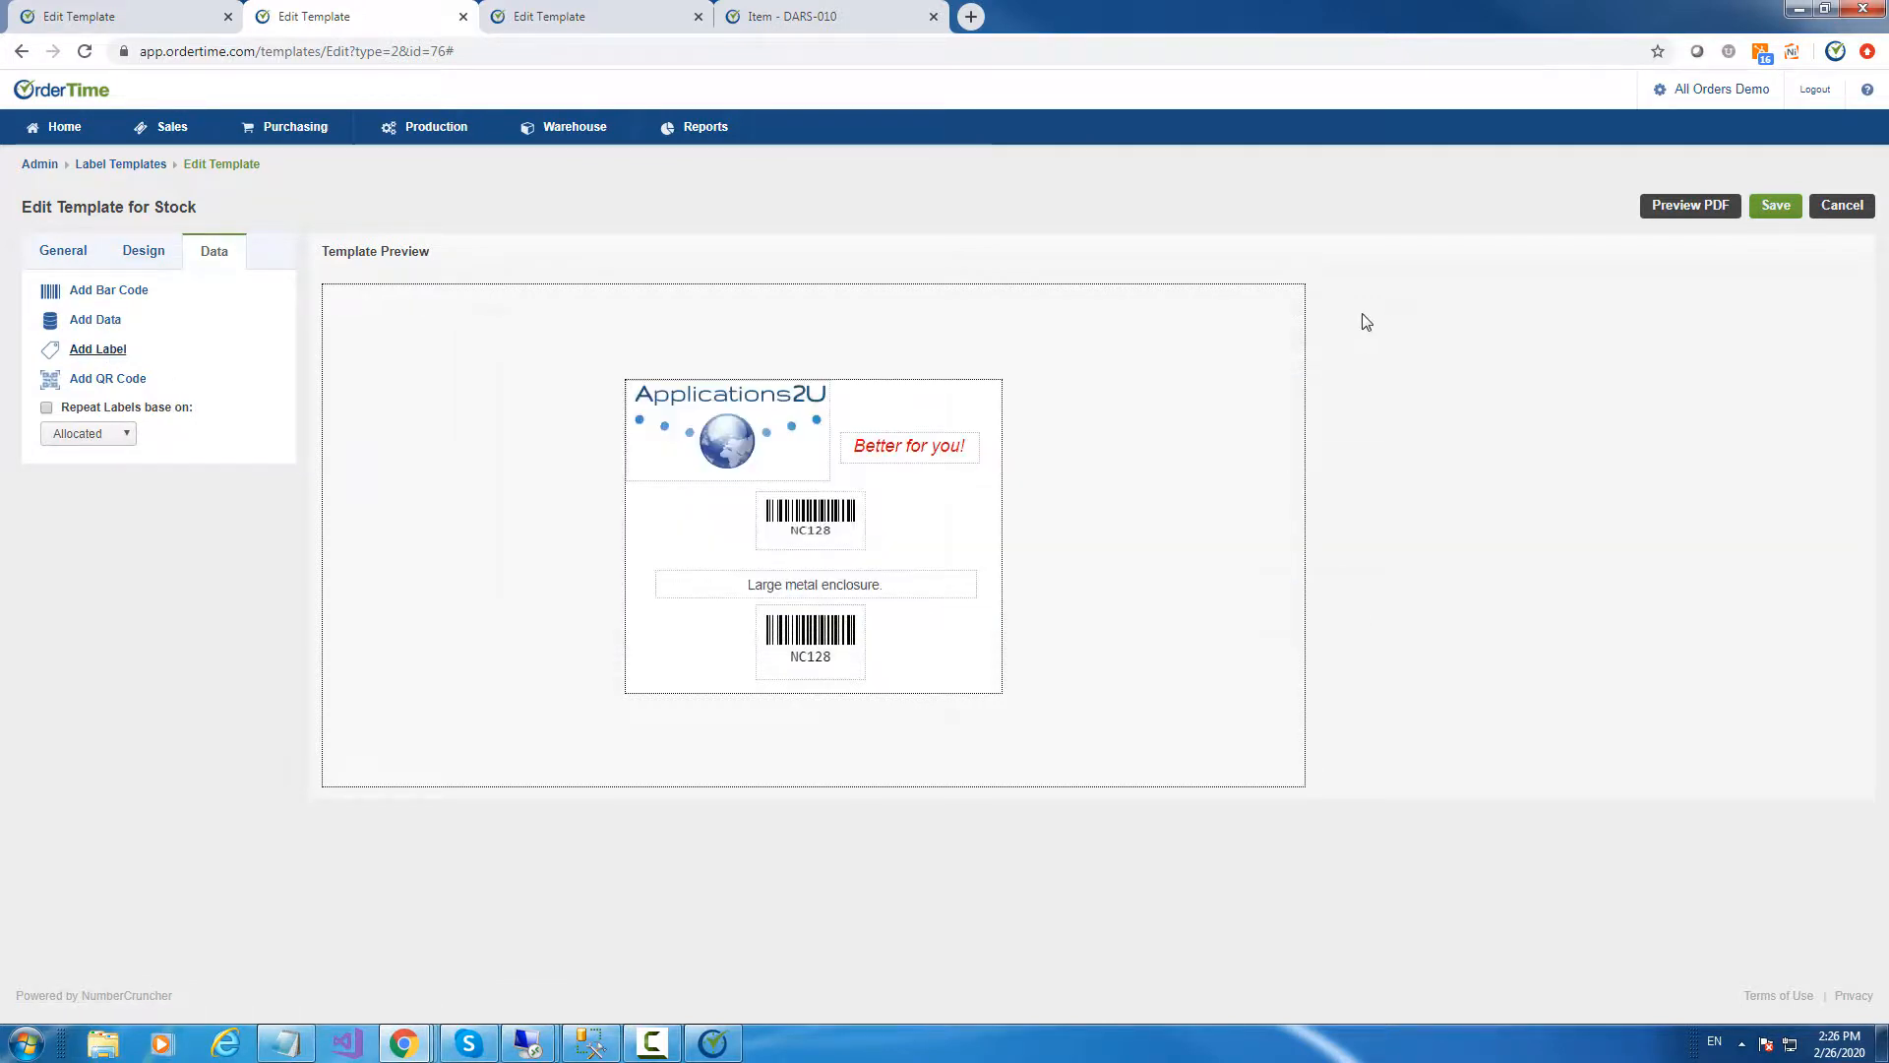
{"action": "left_click", "coordinate": [1776, 205]}
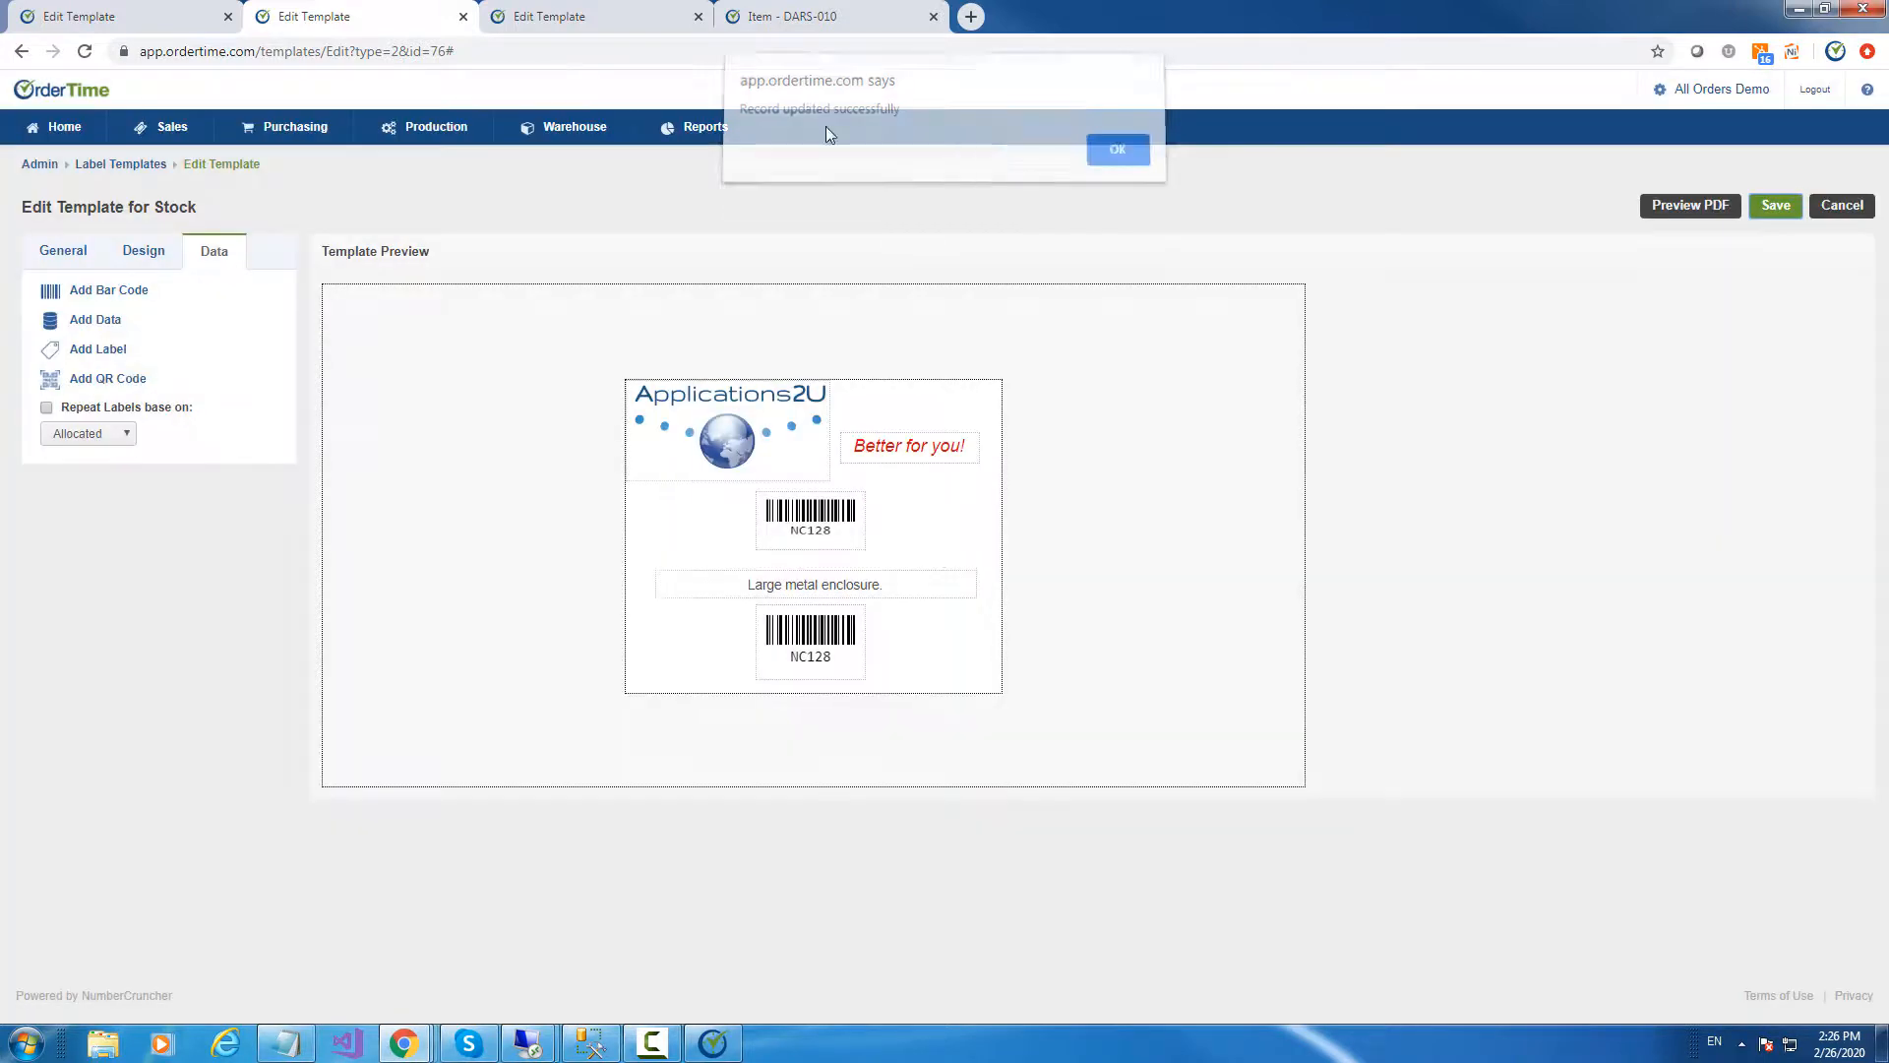
Print DARS-010's Stock labels to a PDF preview, review it, and close it
{"action": "key", "text": "Return"}
{"action": "left_click", "coordinate": [802, 16]}
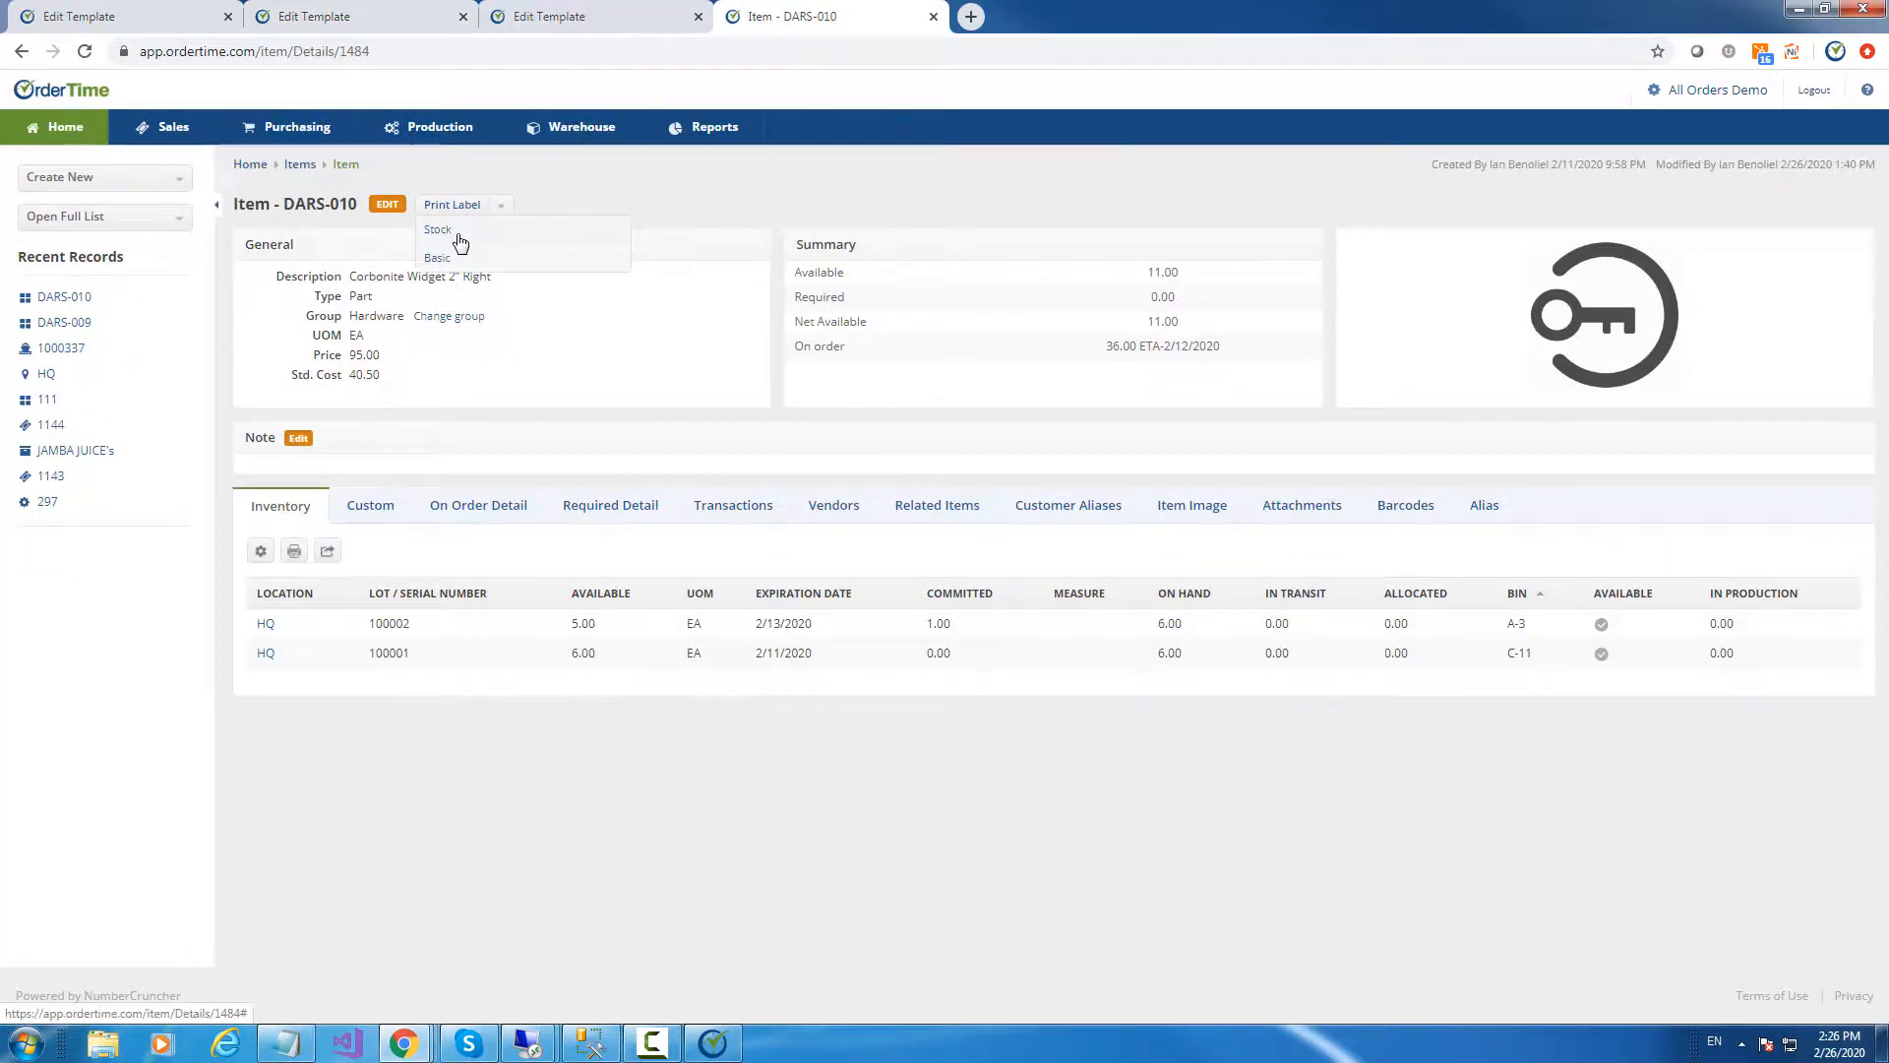
{"action": "left_click", "coordinate": [460, 242]}
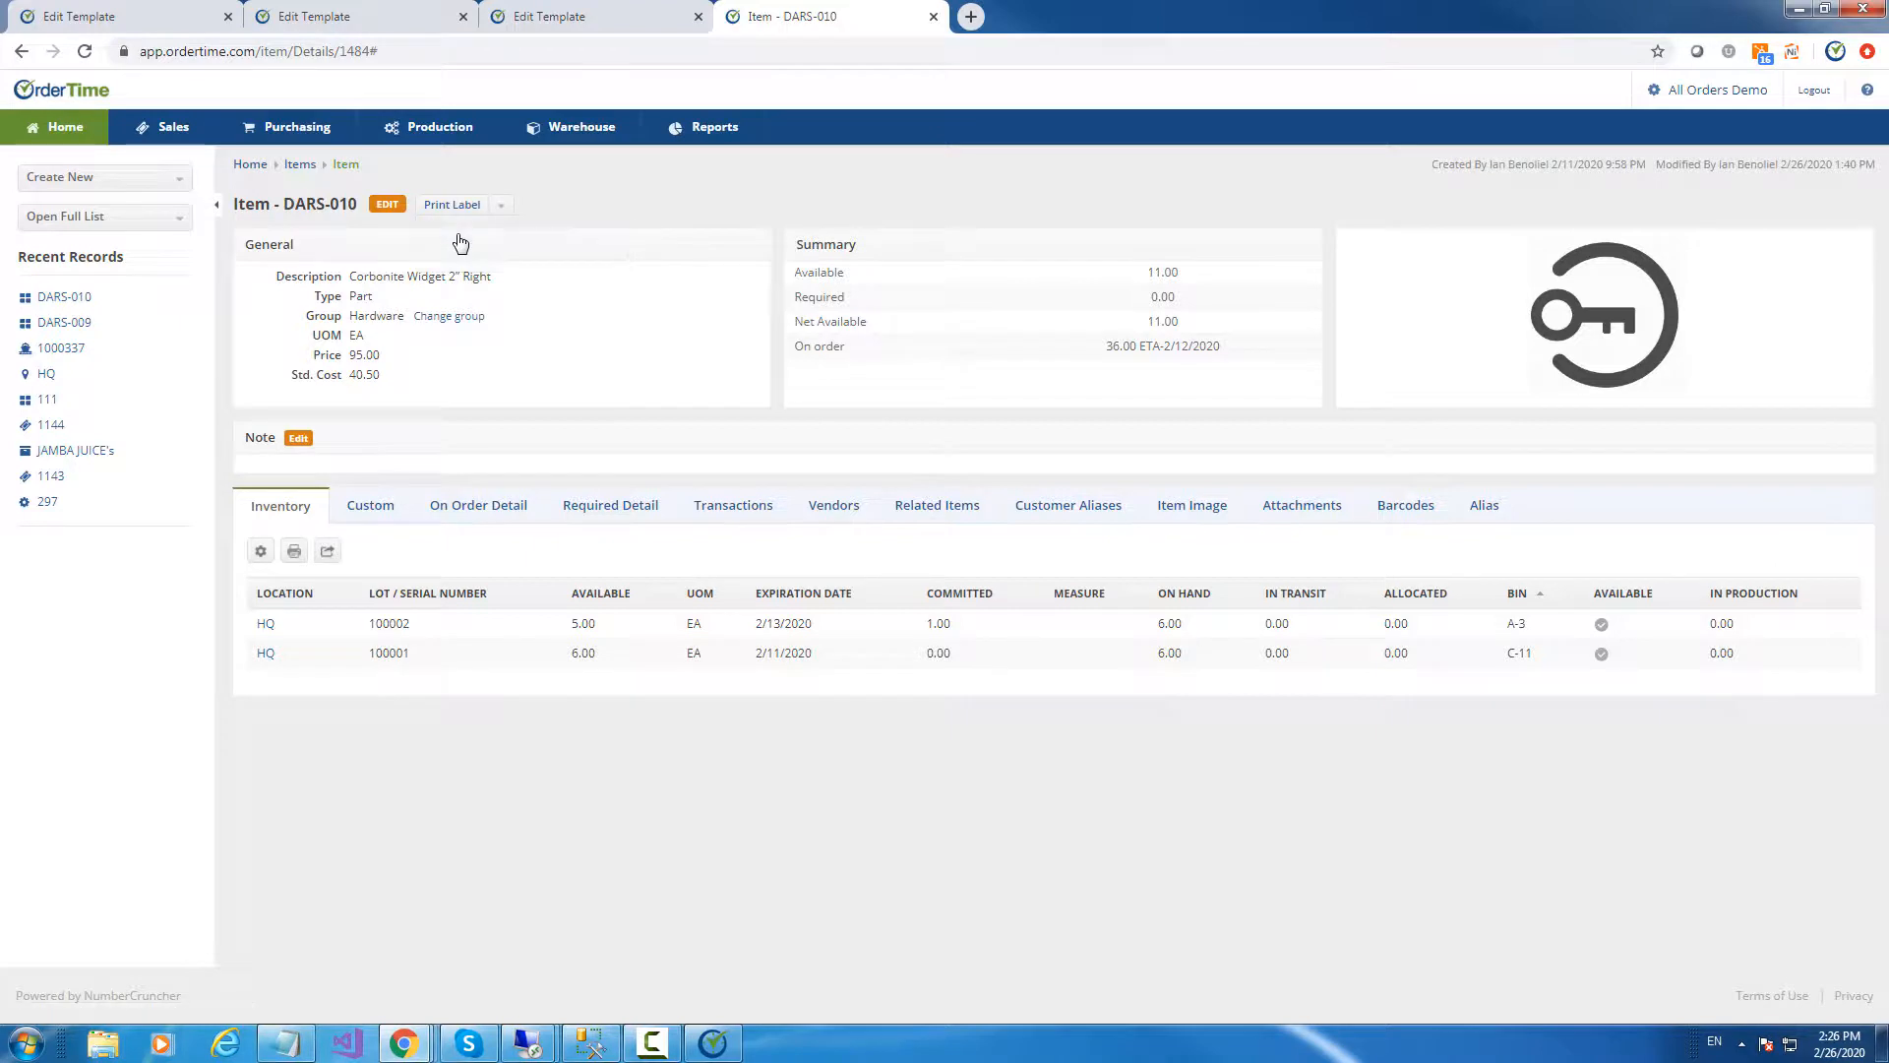
{"action": "left_click", "coordinate": [1268, 826]}
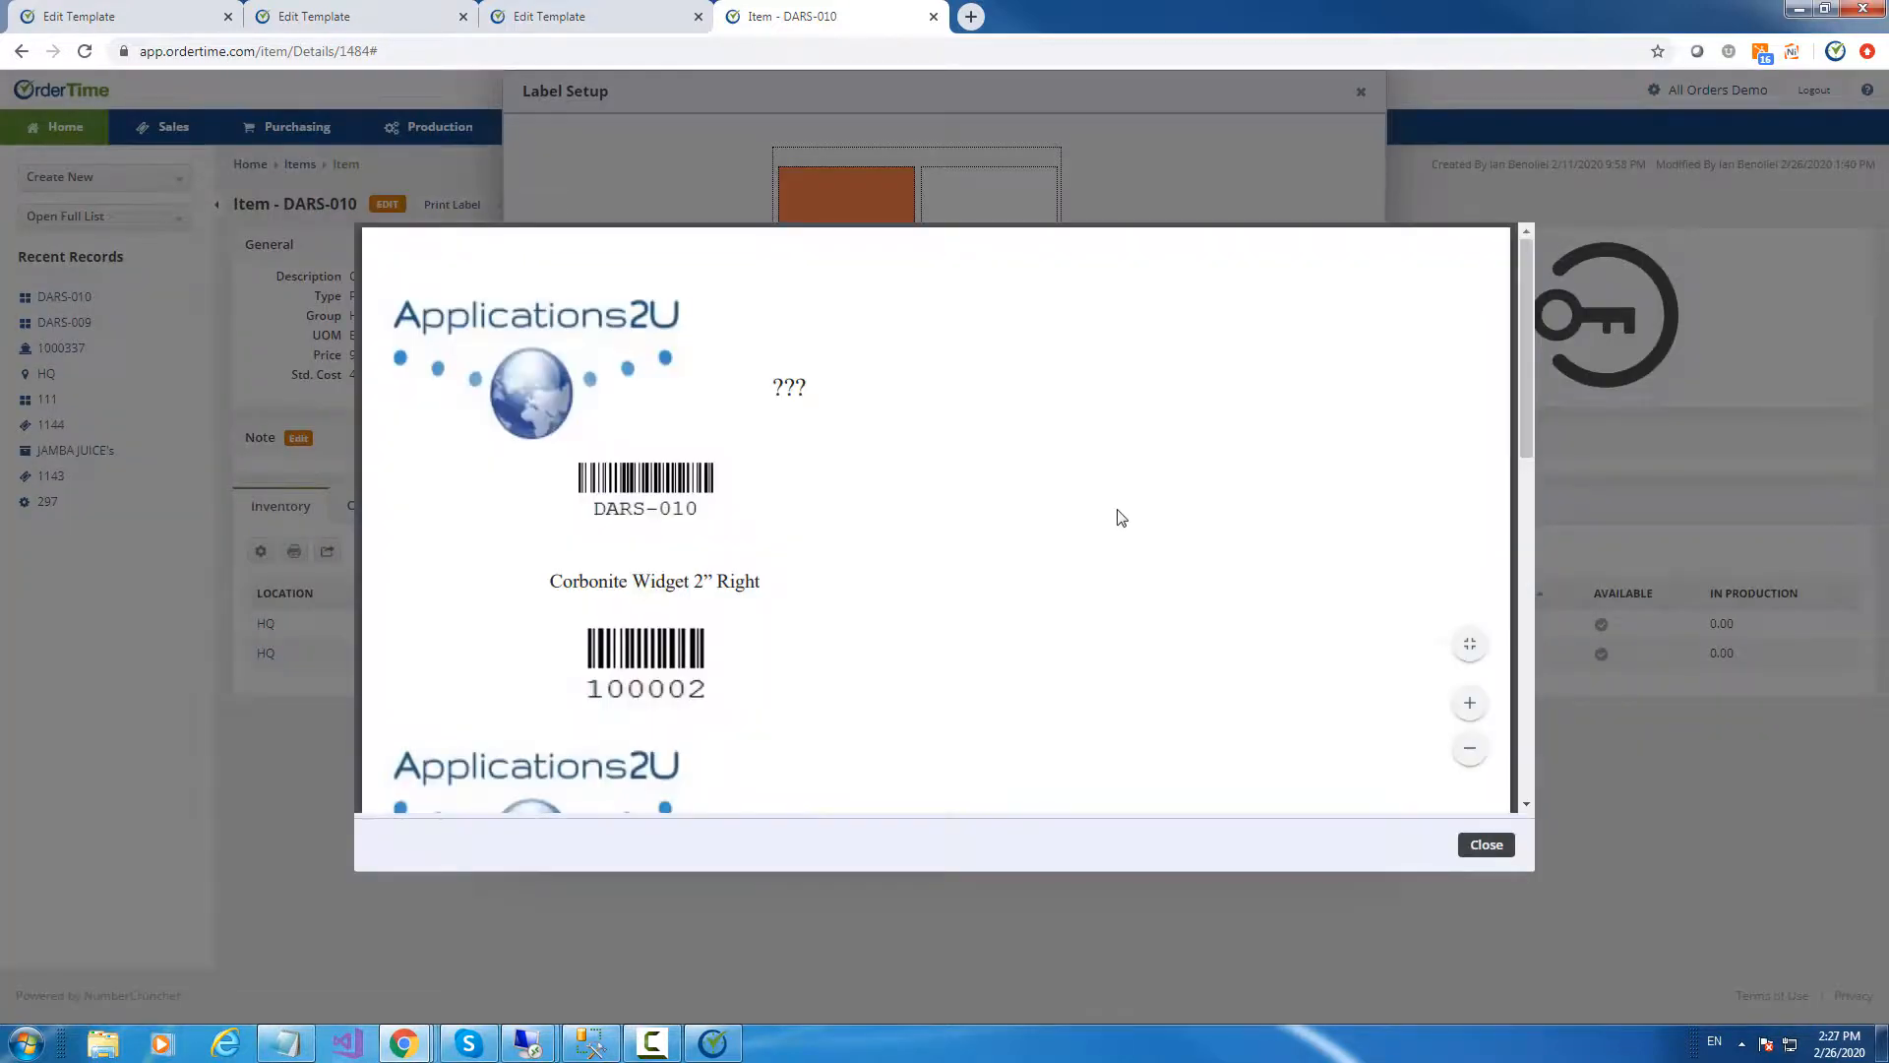
{"action": "scroll", "coordinate": [1122, 516], "scroll_direction": "down", "scroll_amount": 1}
{"action": "scroll", "coordinate": [838, 471], "scroll_direction": "down", "scroll_amount": 4}
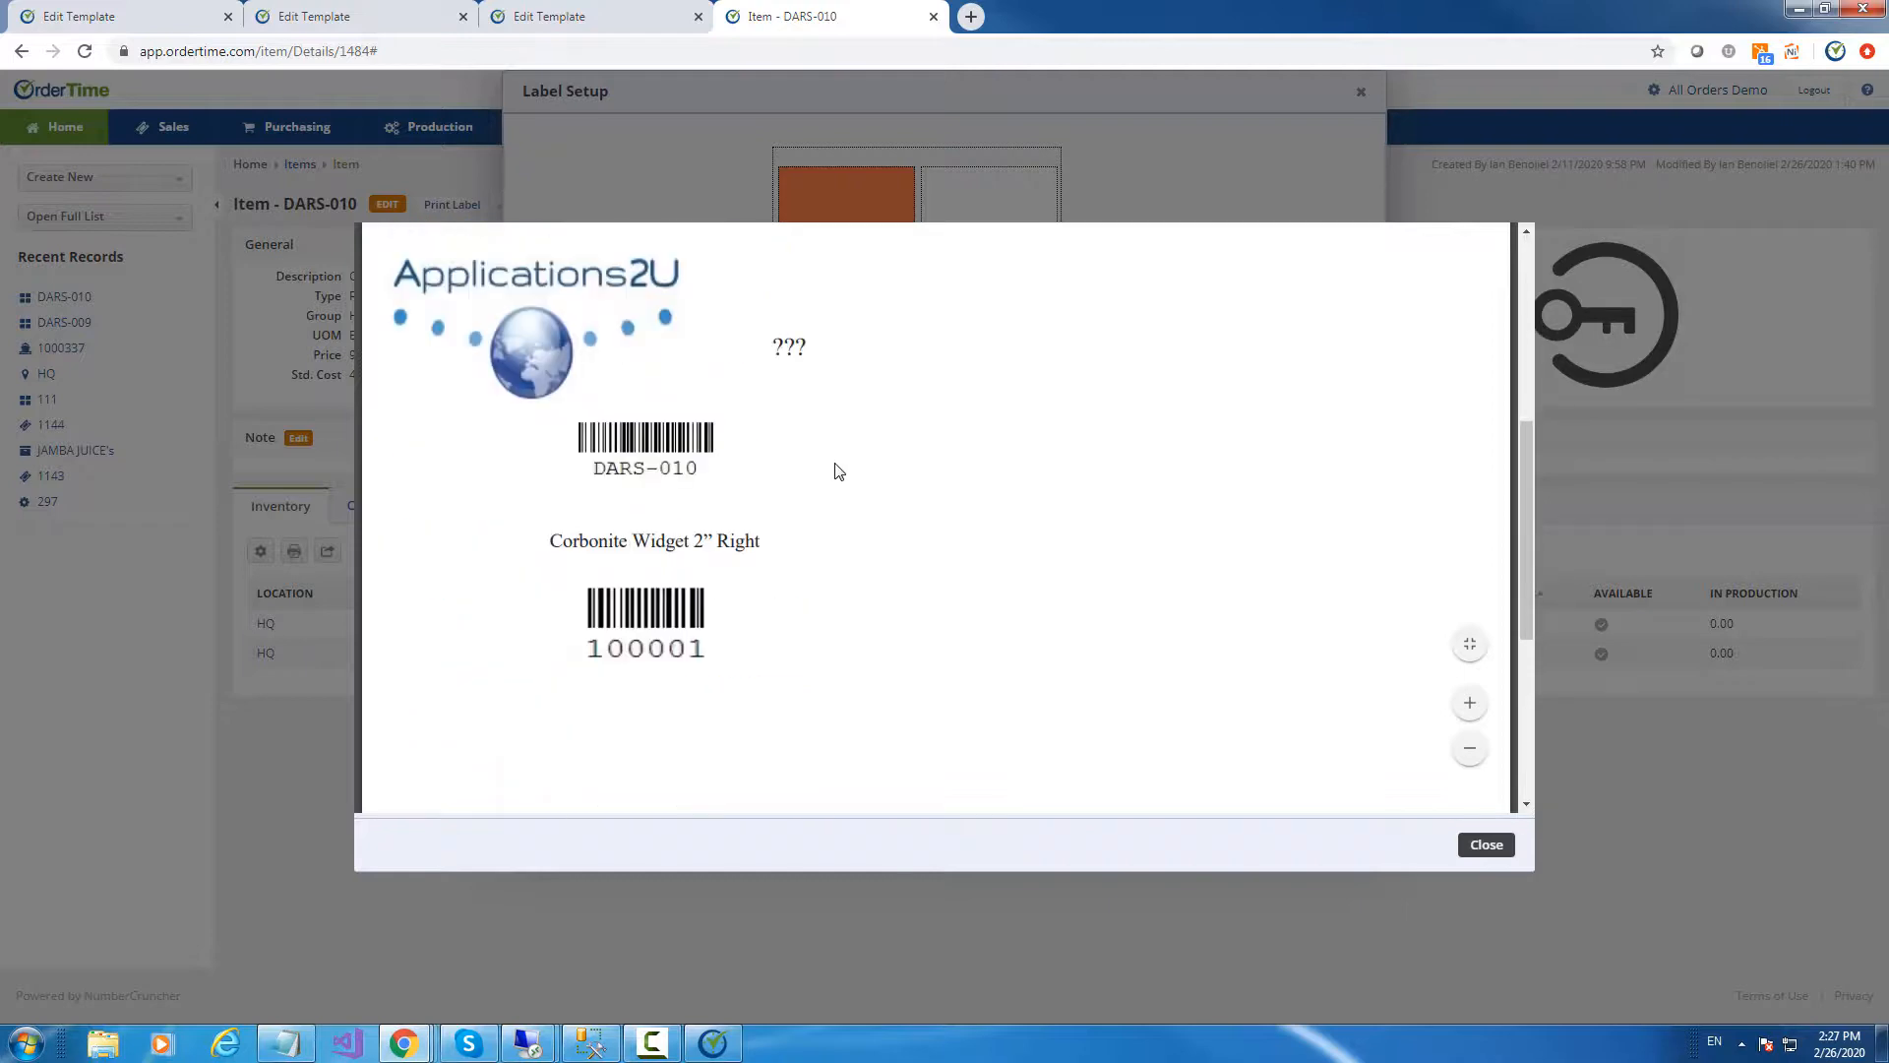
{"action": "left_click", "coordinate": [1468, 846]}
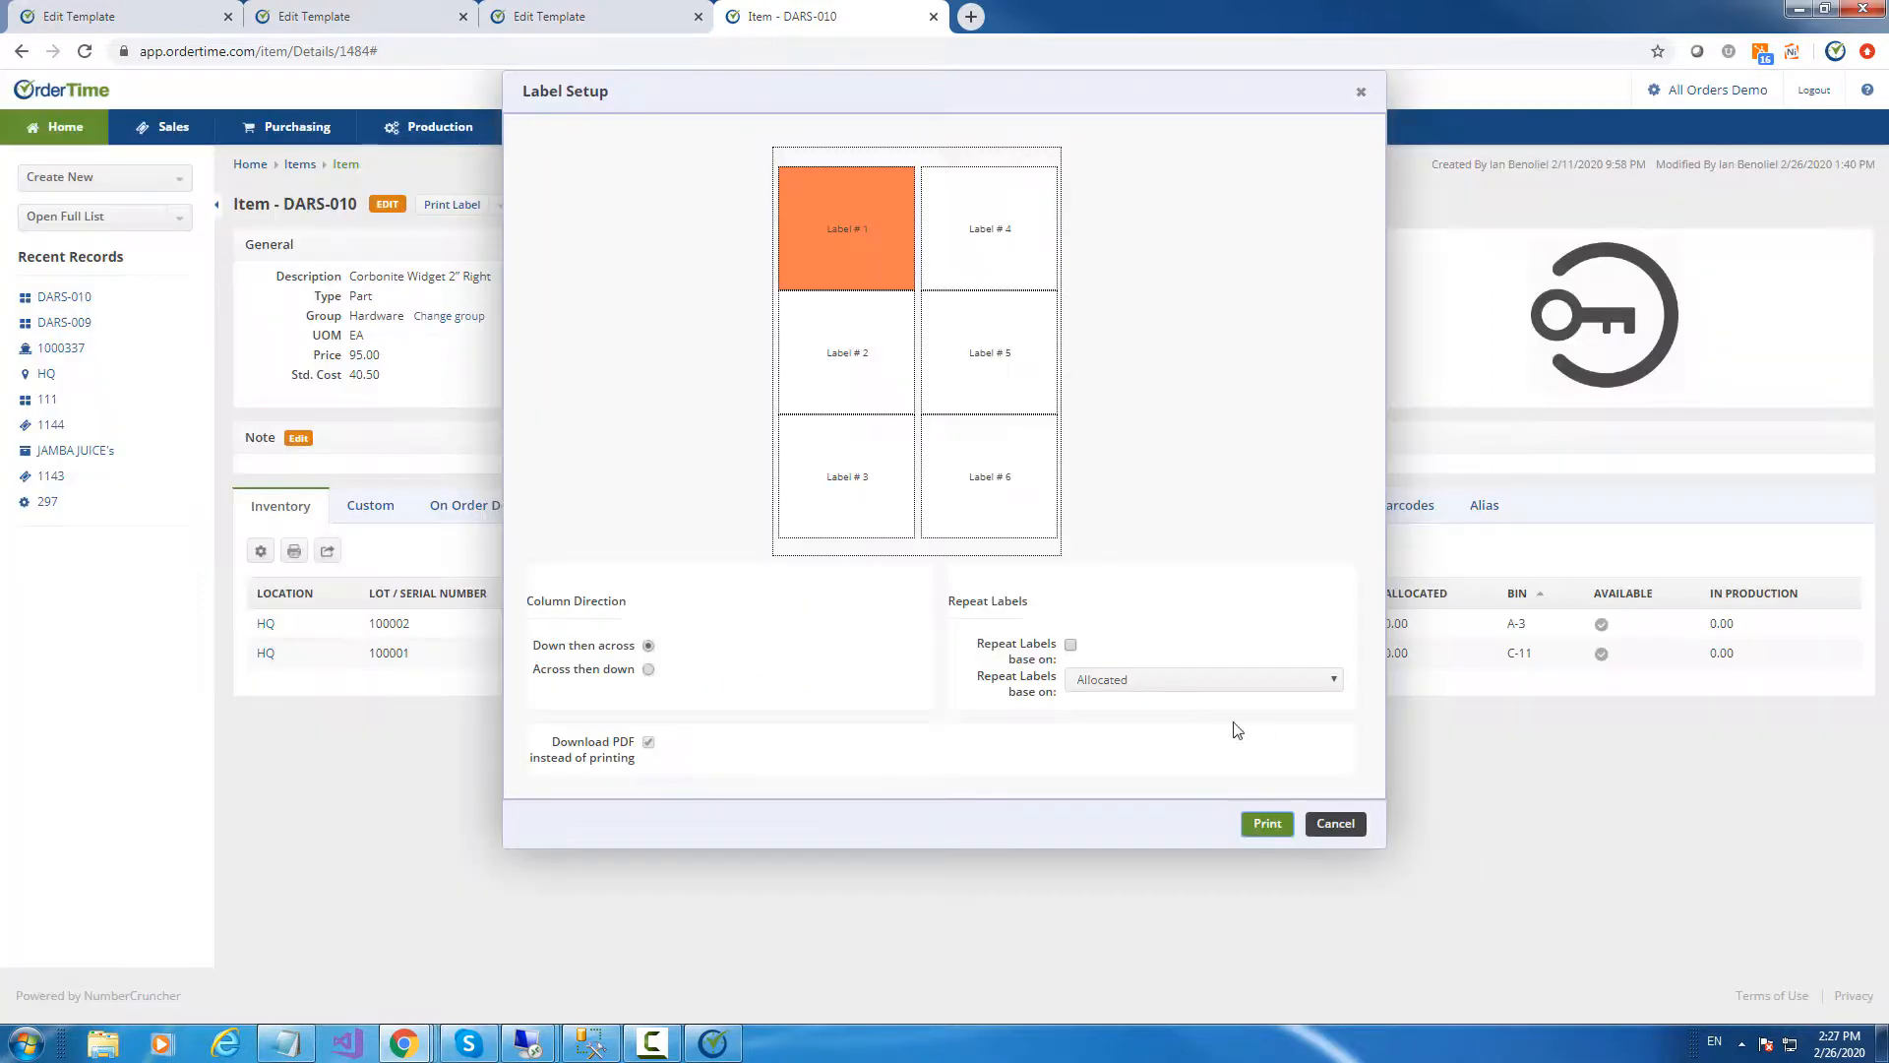
Turn on Repeat Labels based on Available quantity and print the labels again
{"action": "left_click", "coordinate": [1118, 682]}
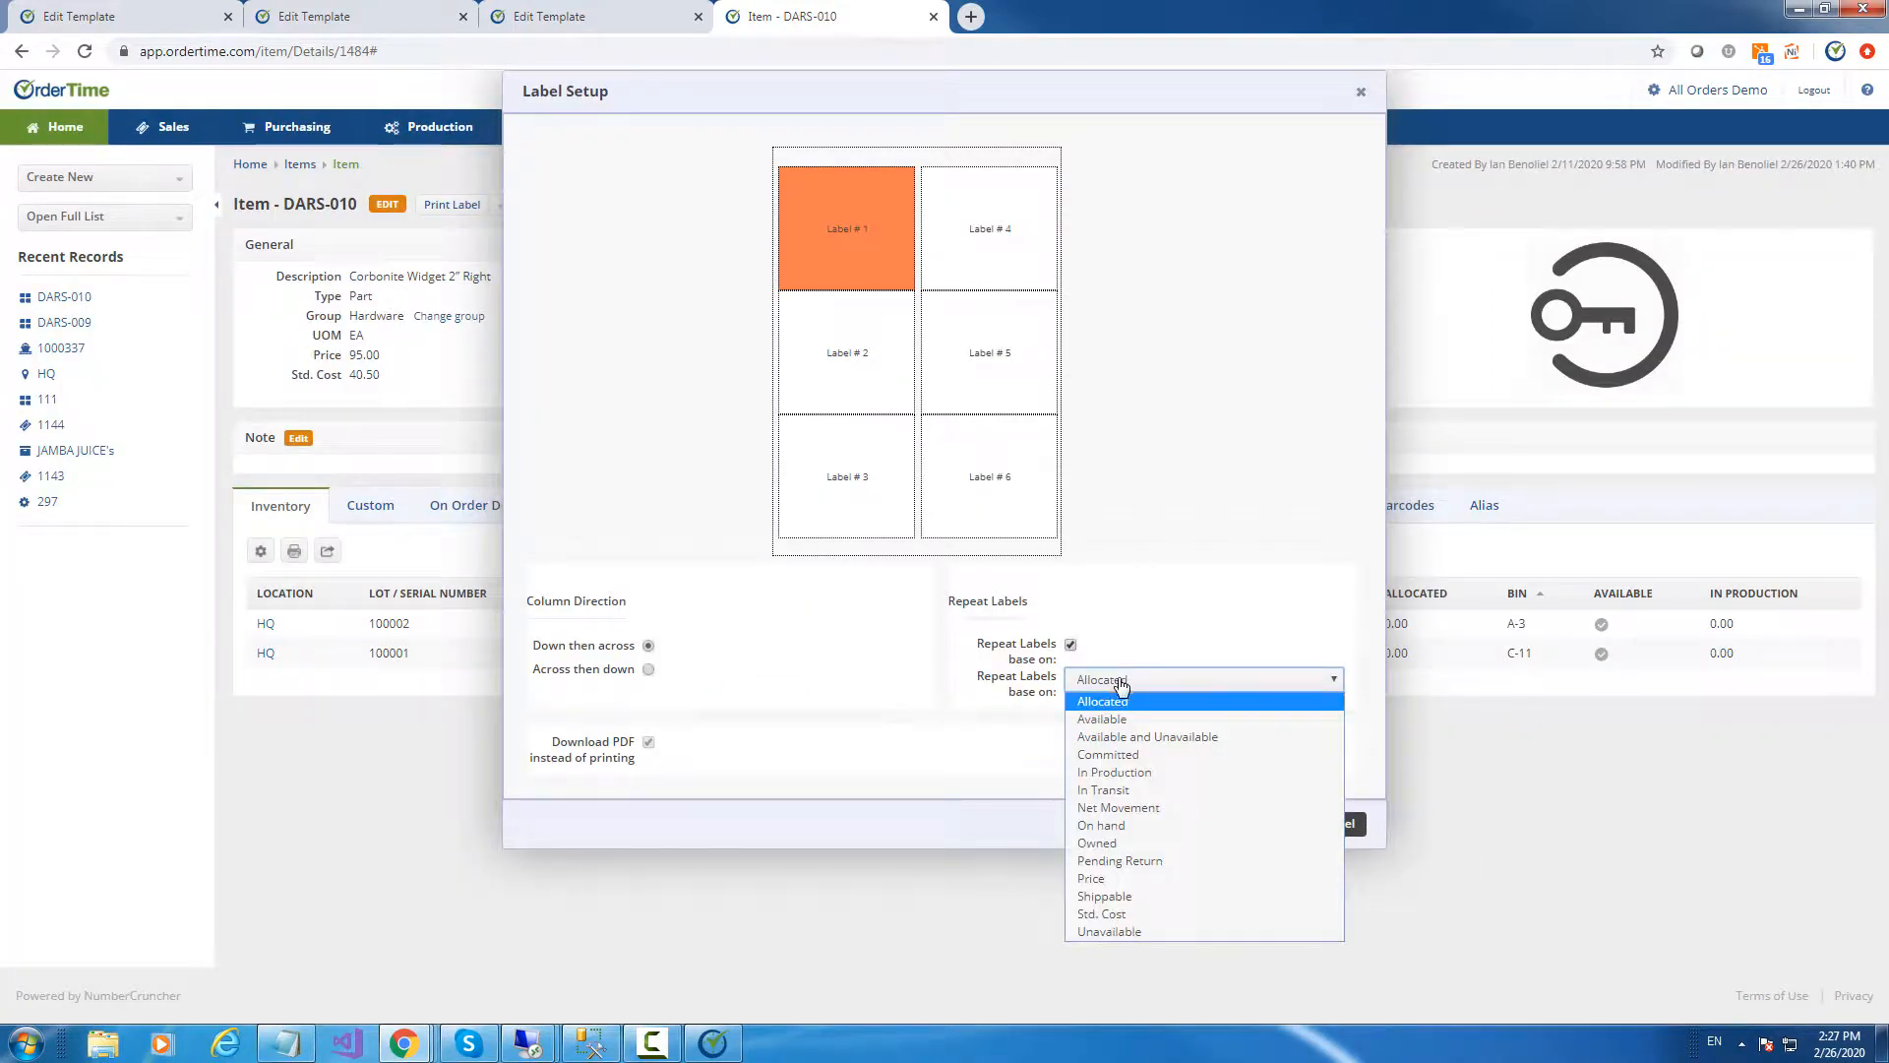
{"action": "left_click", "coordinate": [1121, 719]}
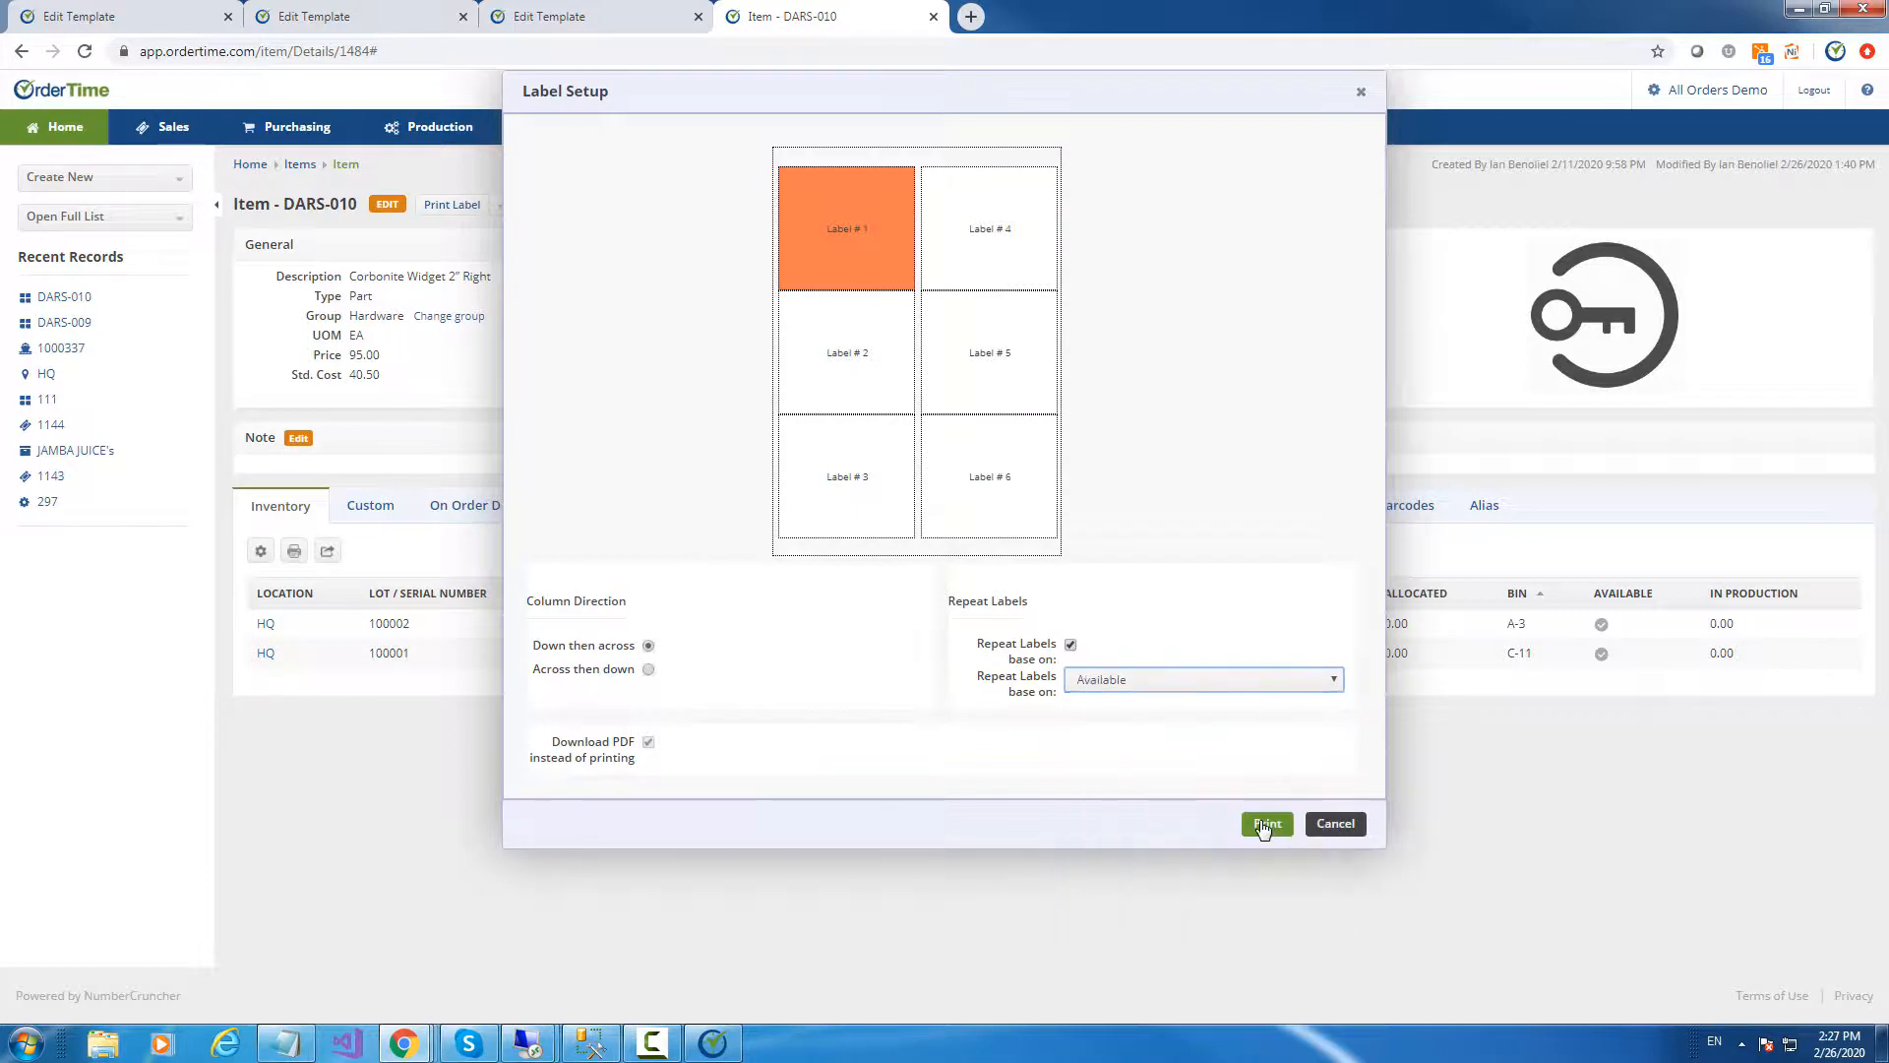
{"action": "left_click", "coordinate": [1266, 824]}
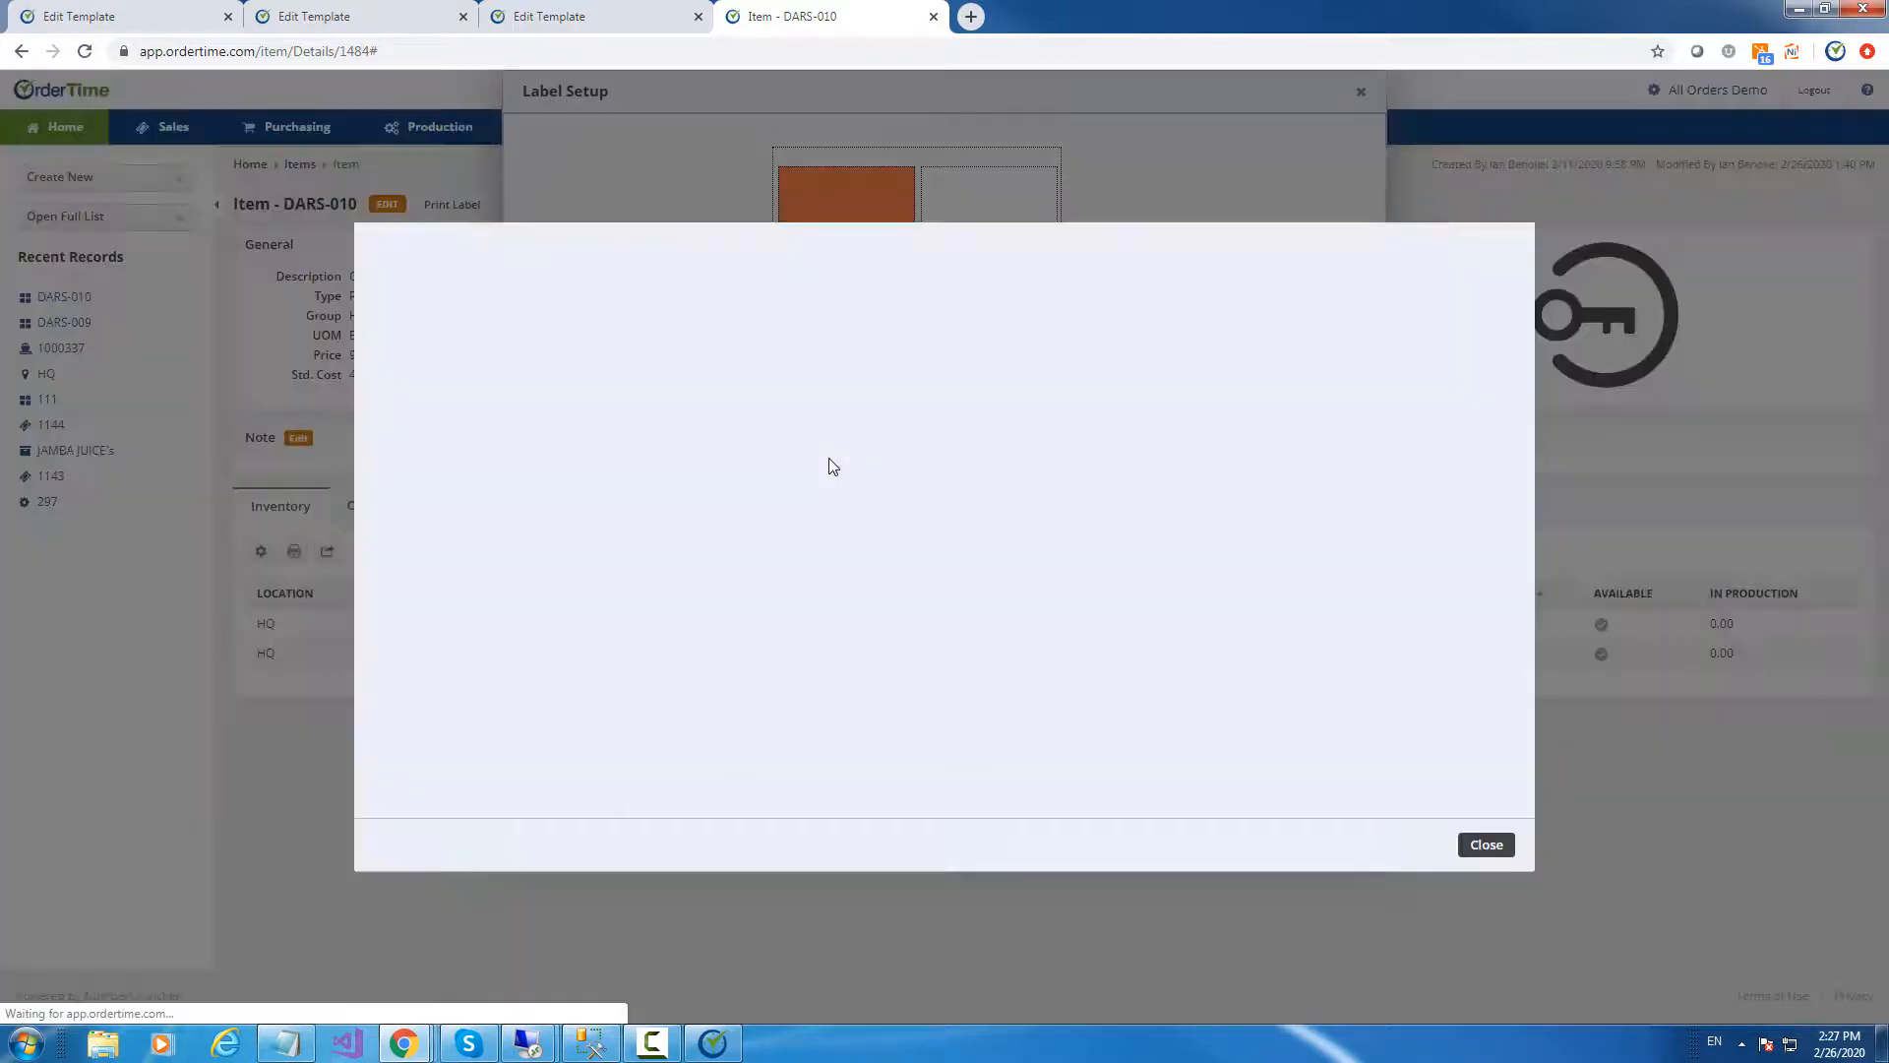
Review the repeated labels for lots 100001 and 100002, then close the preview and label setup
{"action": "scroll", "coordinate": [1062, 493], "scroll_direction": "down", "scroll_amount": 4}
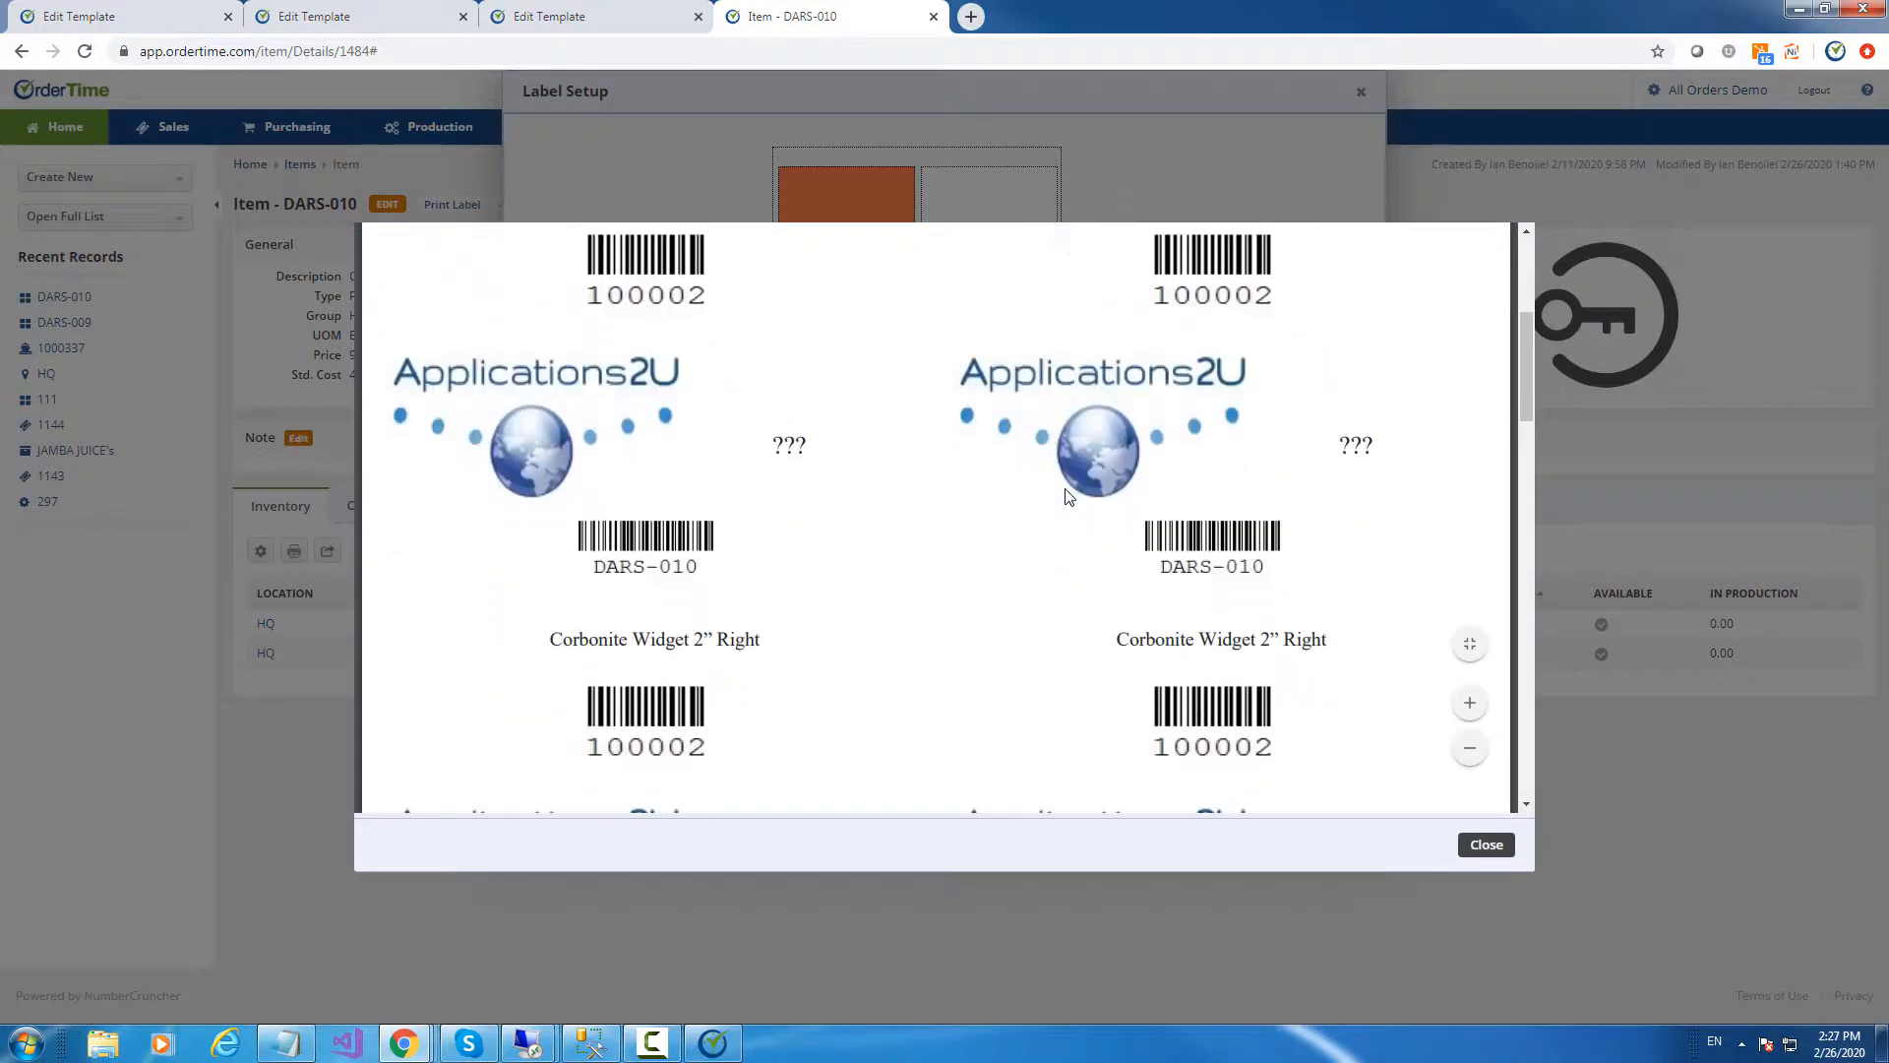
{"action": "scroll", "coordinate": [1065, 494], "scroll_direction": "down", "scroll_amount": 5}
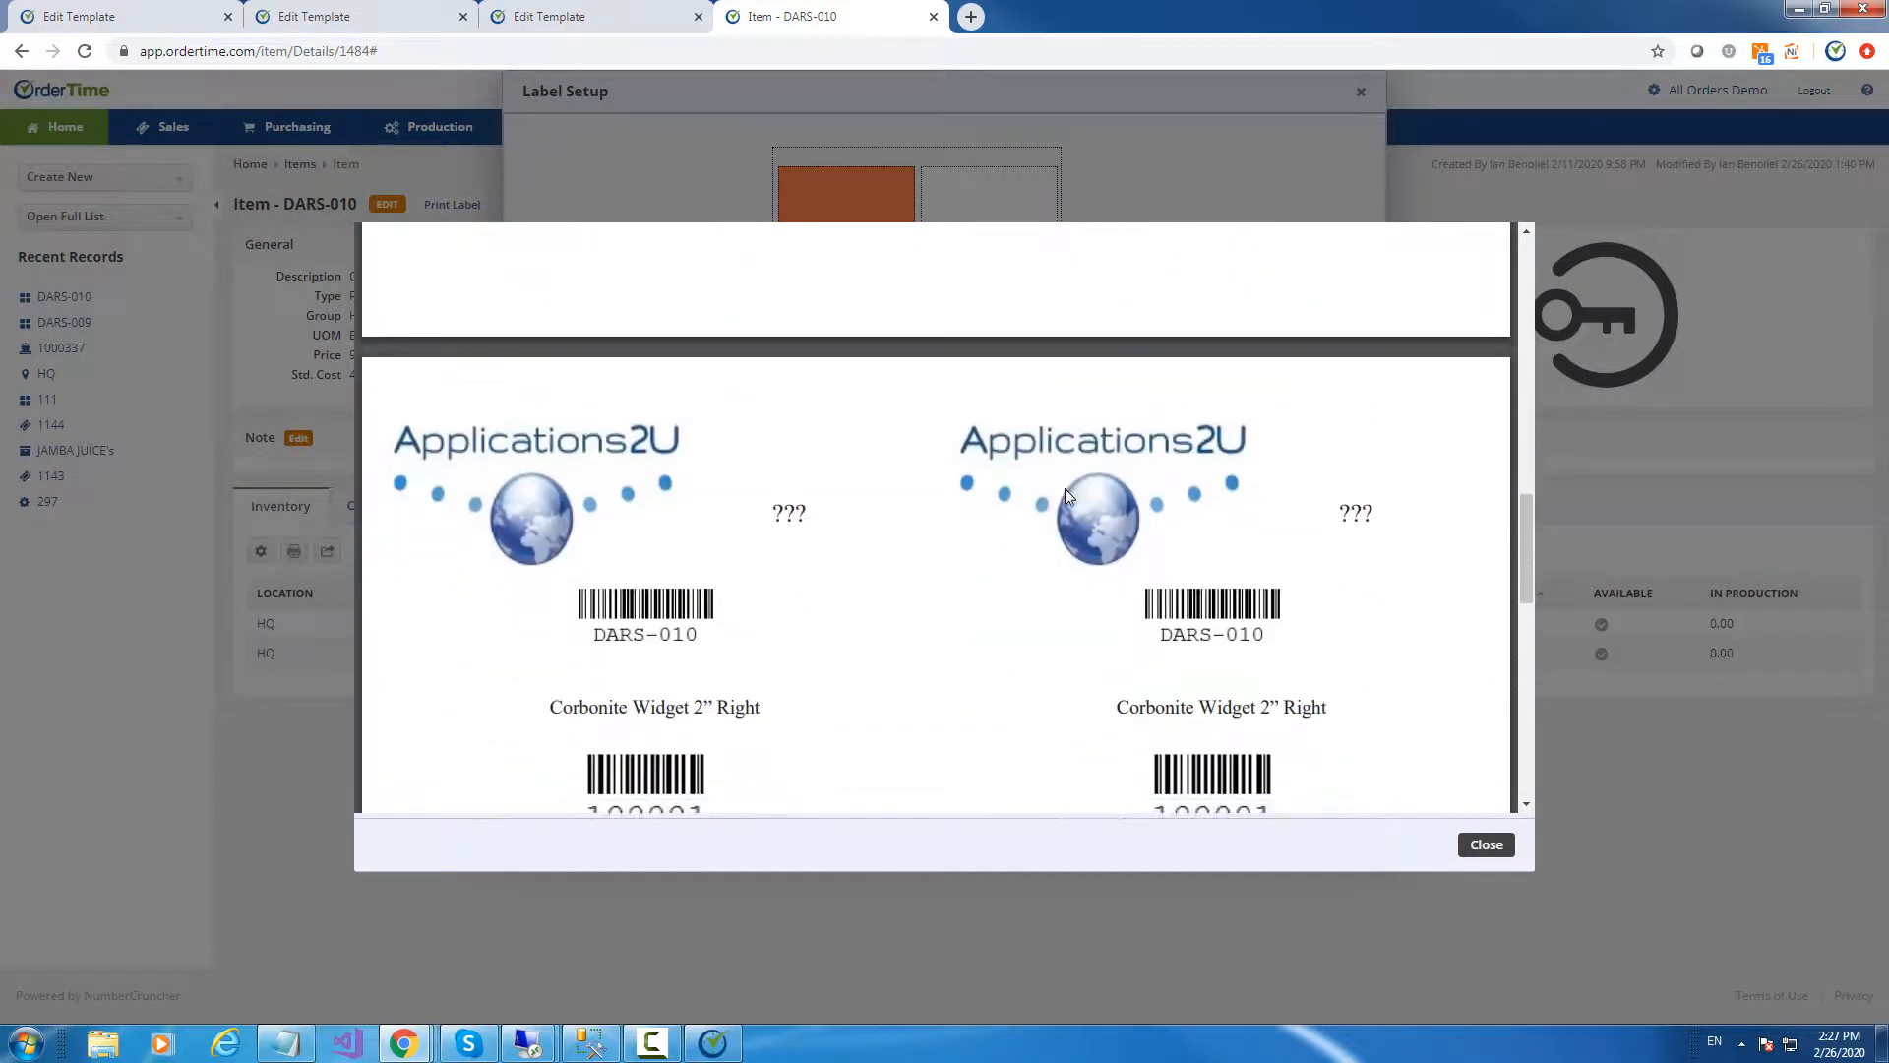
{"action": "scroll", "coordinate": [1064, 492], "scroll_direction": "down", "scroll_amount": 5}
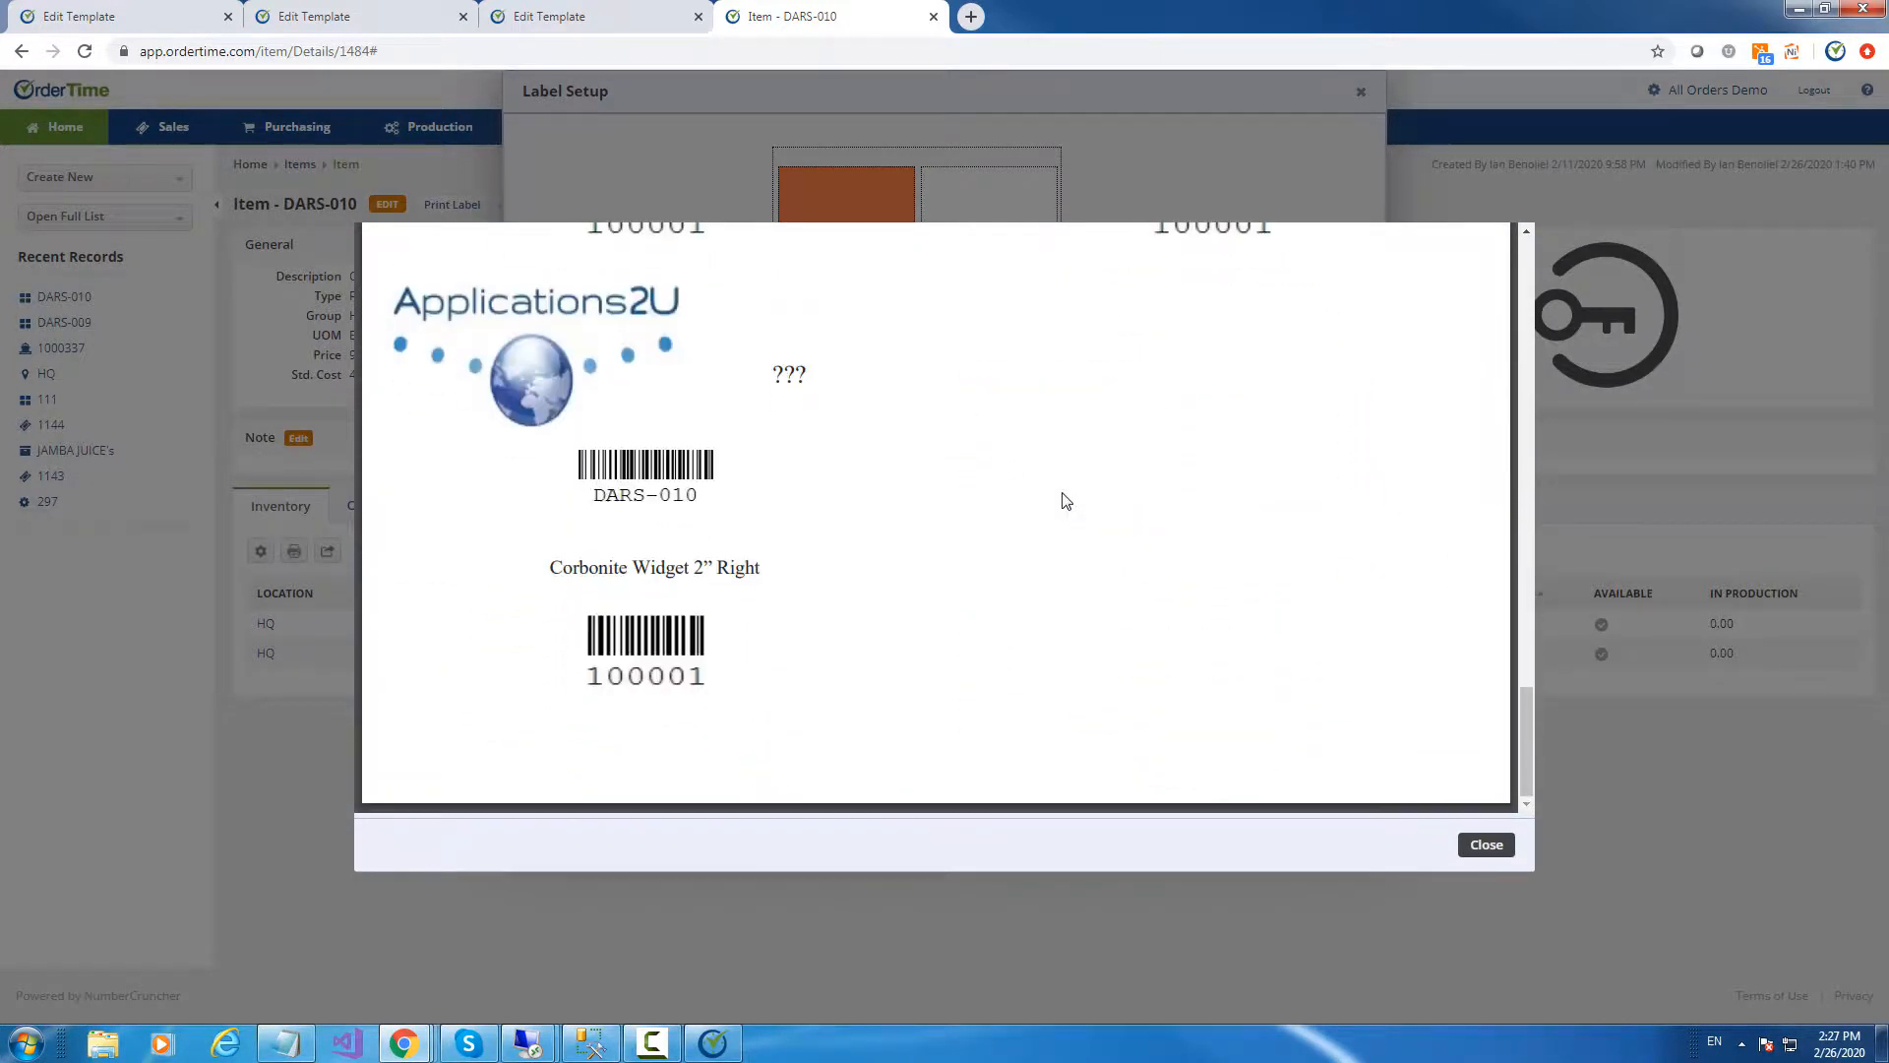
{"action": "scroll", "coordinate": [1064, 501], "scroll_direction": "up", "scroll_amount": 10}
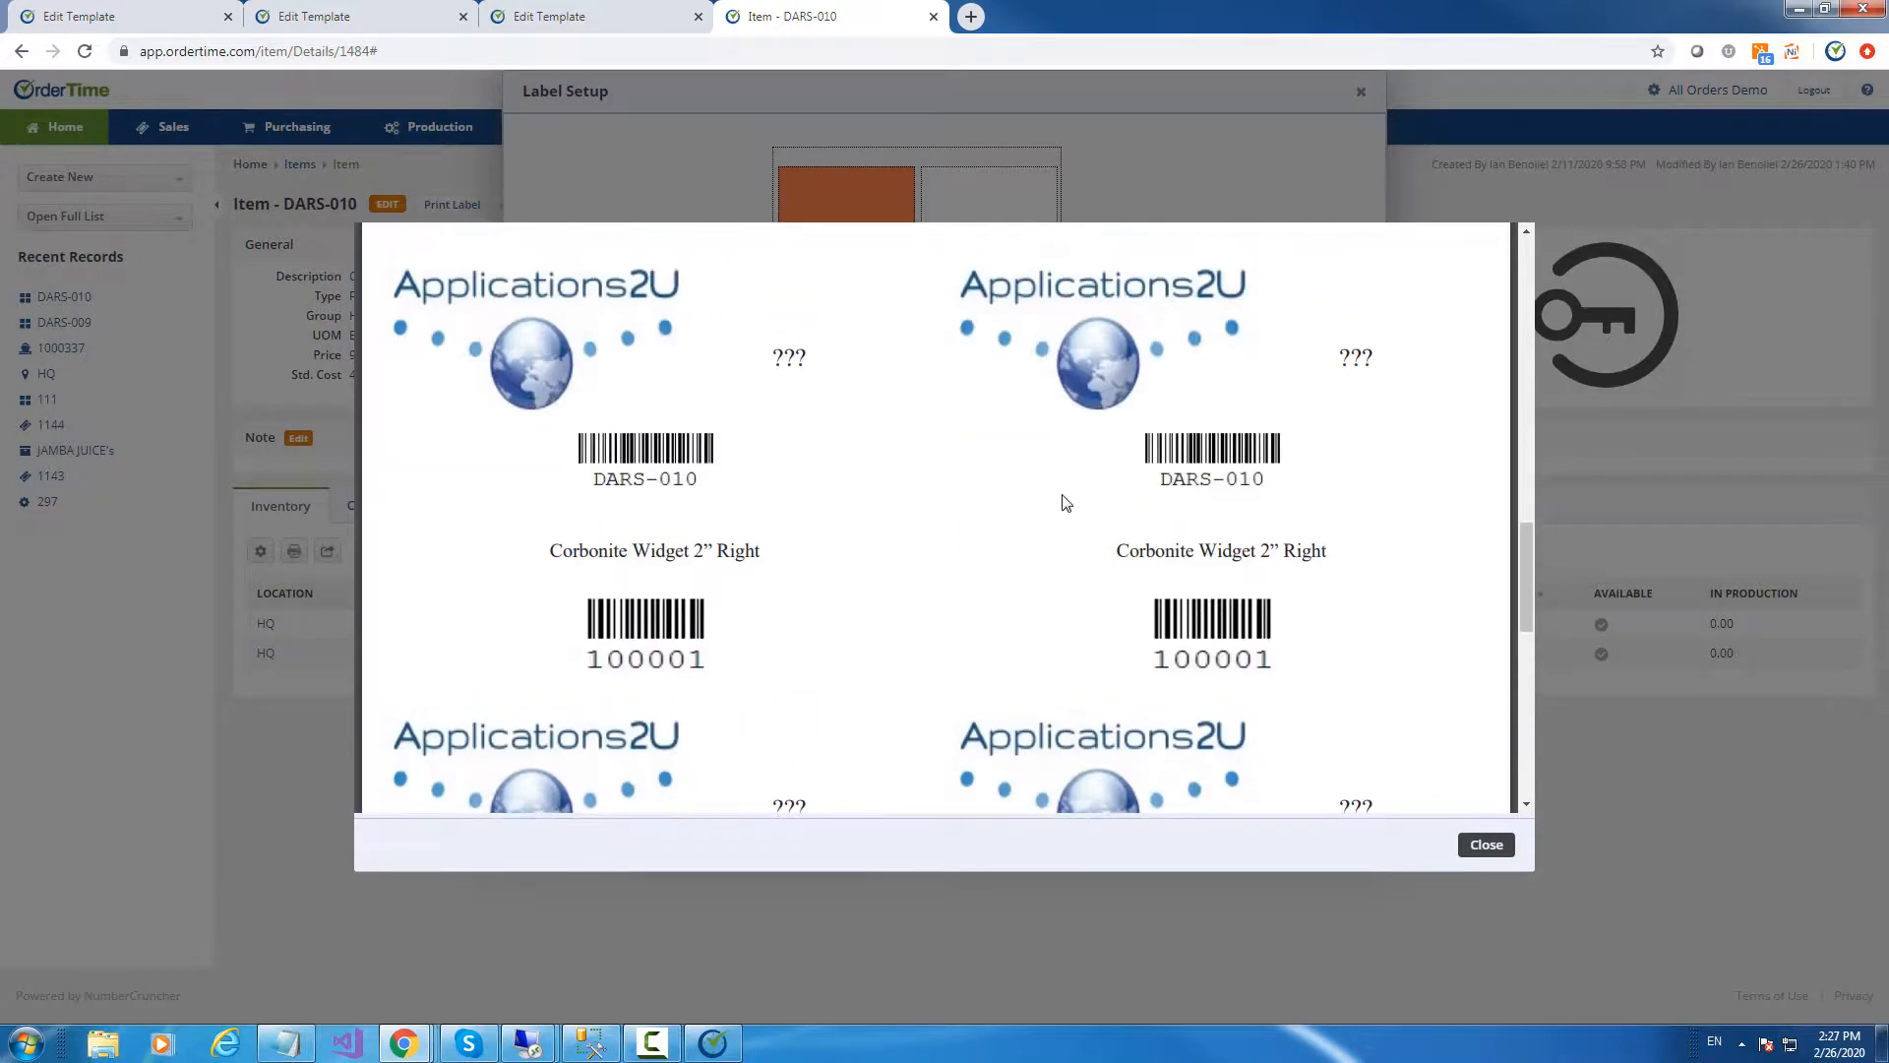
{"action": "scroll", "coordinate": [1064, 502], "scroll_direction": "up", "scroll_amount": 2}
{"action": "scroll", "coordinate": [1063, 502], "scroll_direction": "up", "scroll_amount": 1}
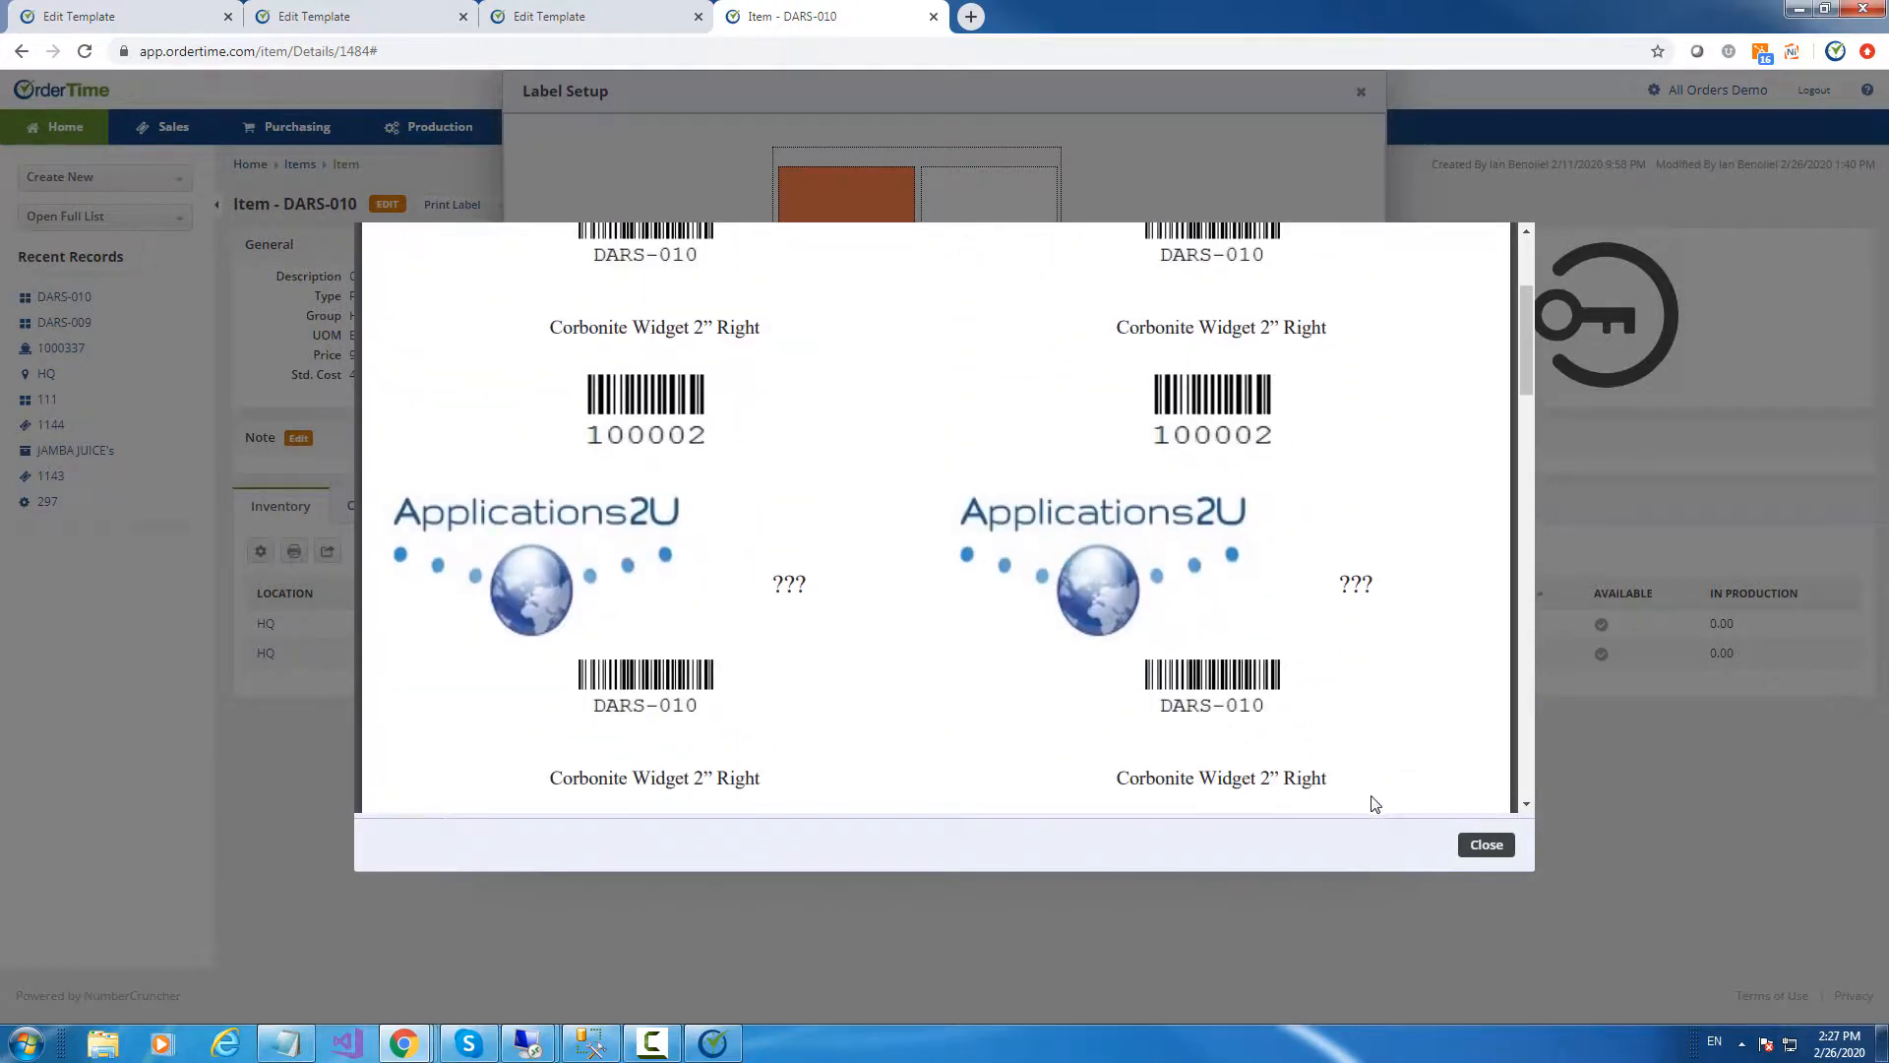
{"action": "left_click", "coordinate": [1485, 846]}
{"action": "left_click", "coordinate": [1335, 826]}
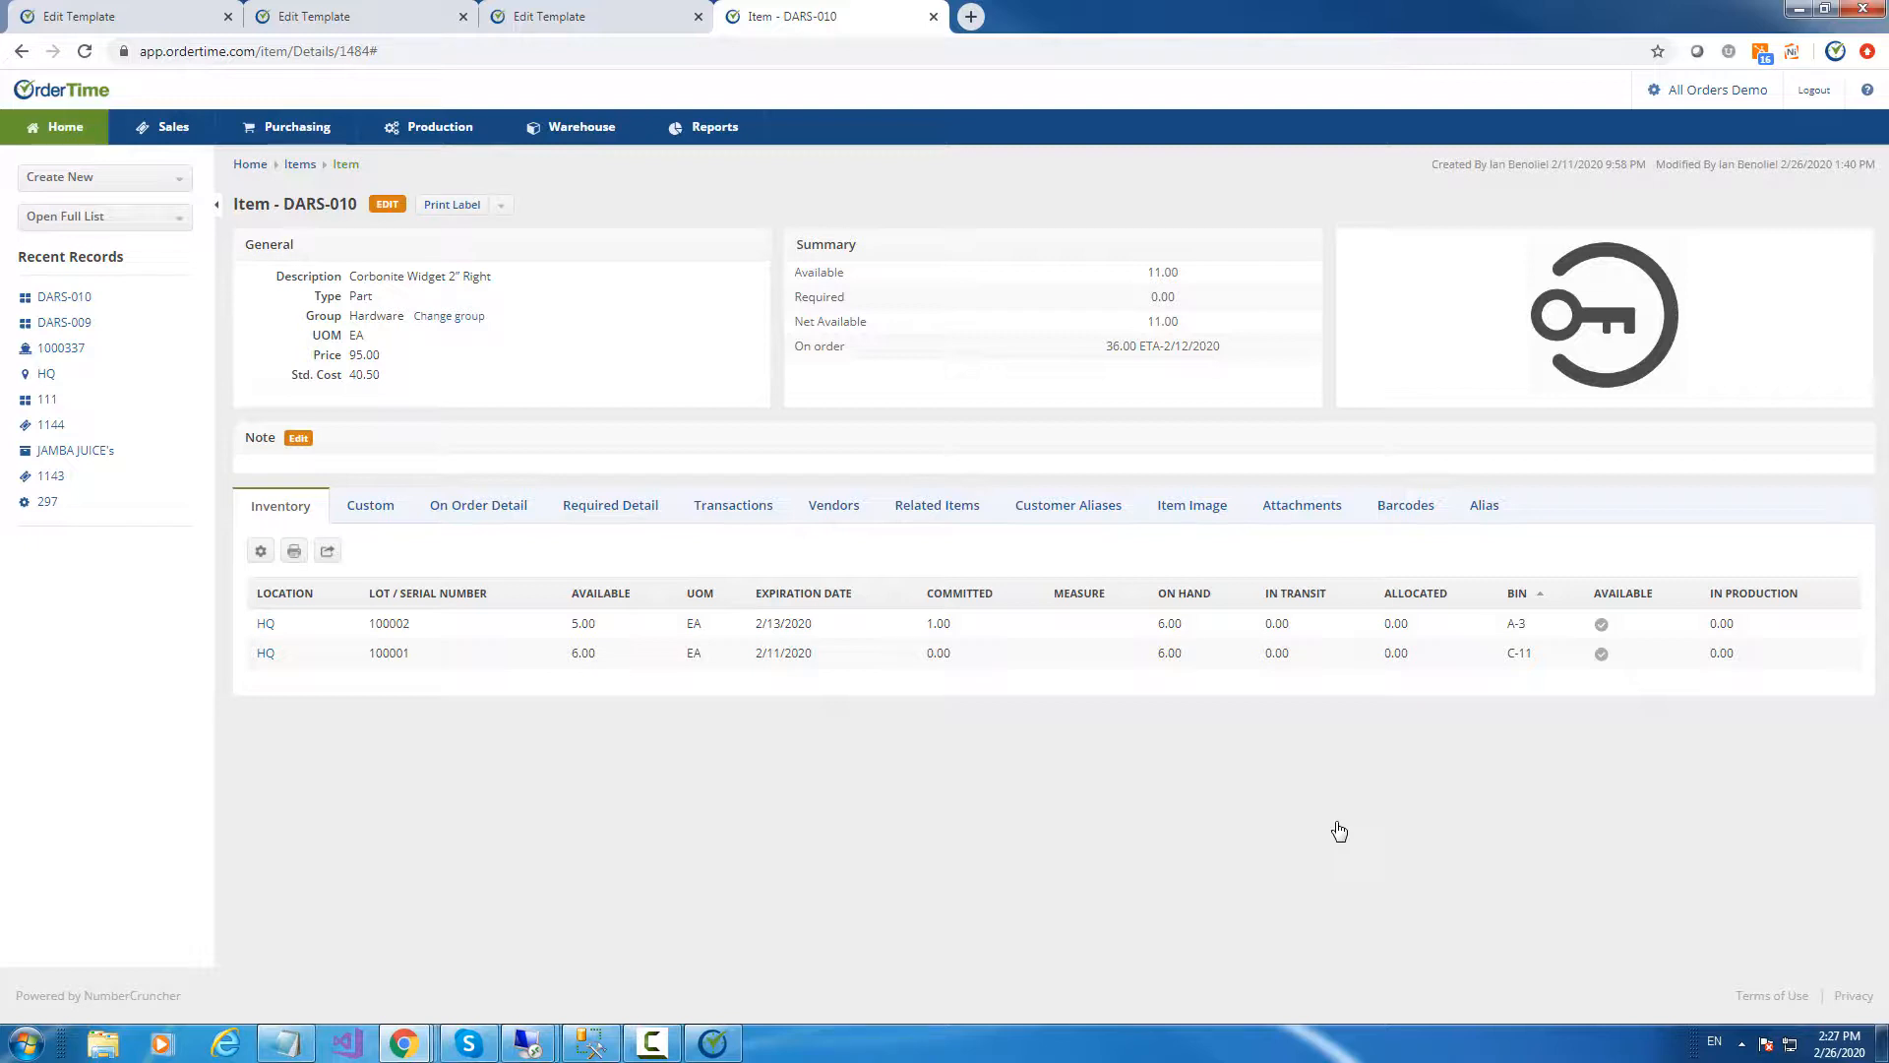
Open receiver 389 from DARS-010's transactions, then reopen DARS-010 in a new browser tab
{"action": "left_click", "coordinate": [750, 504]}
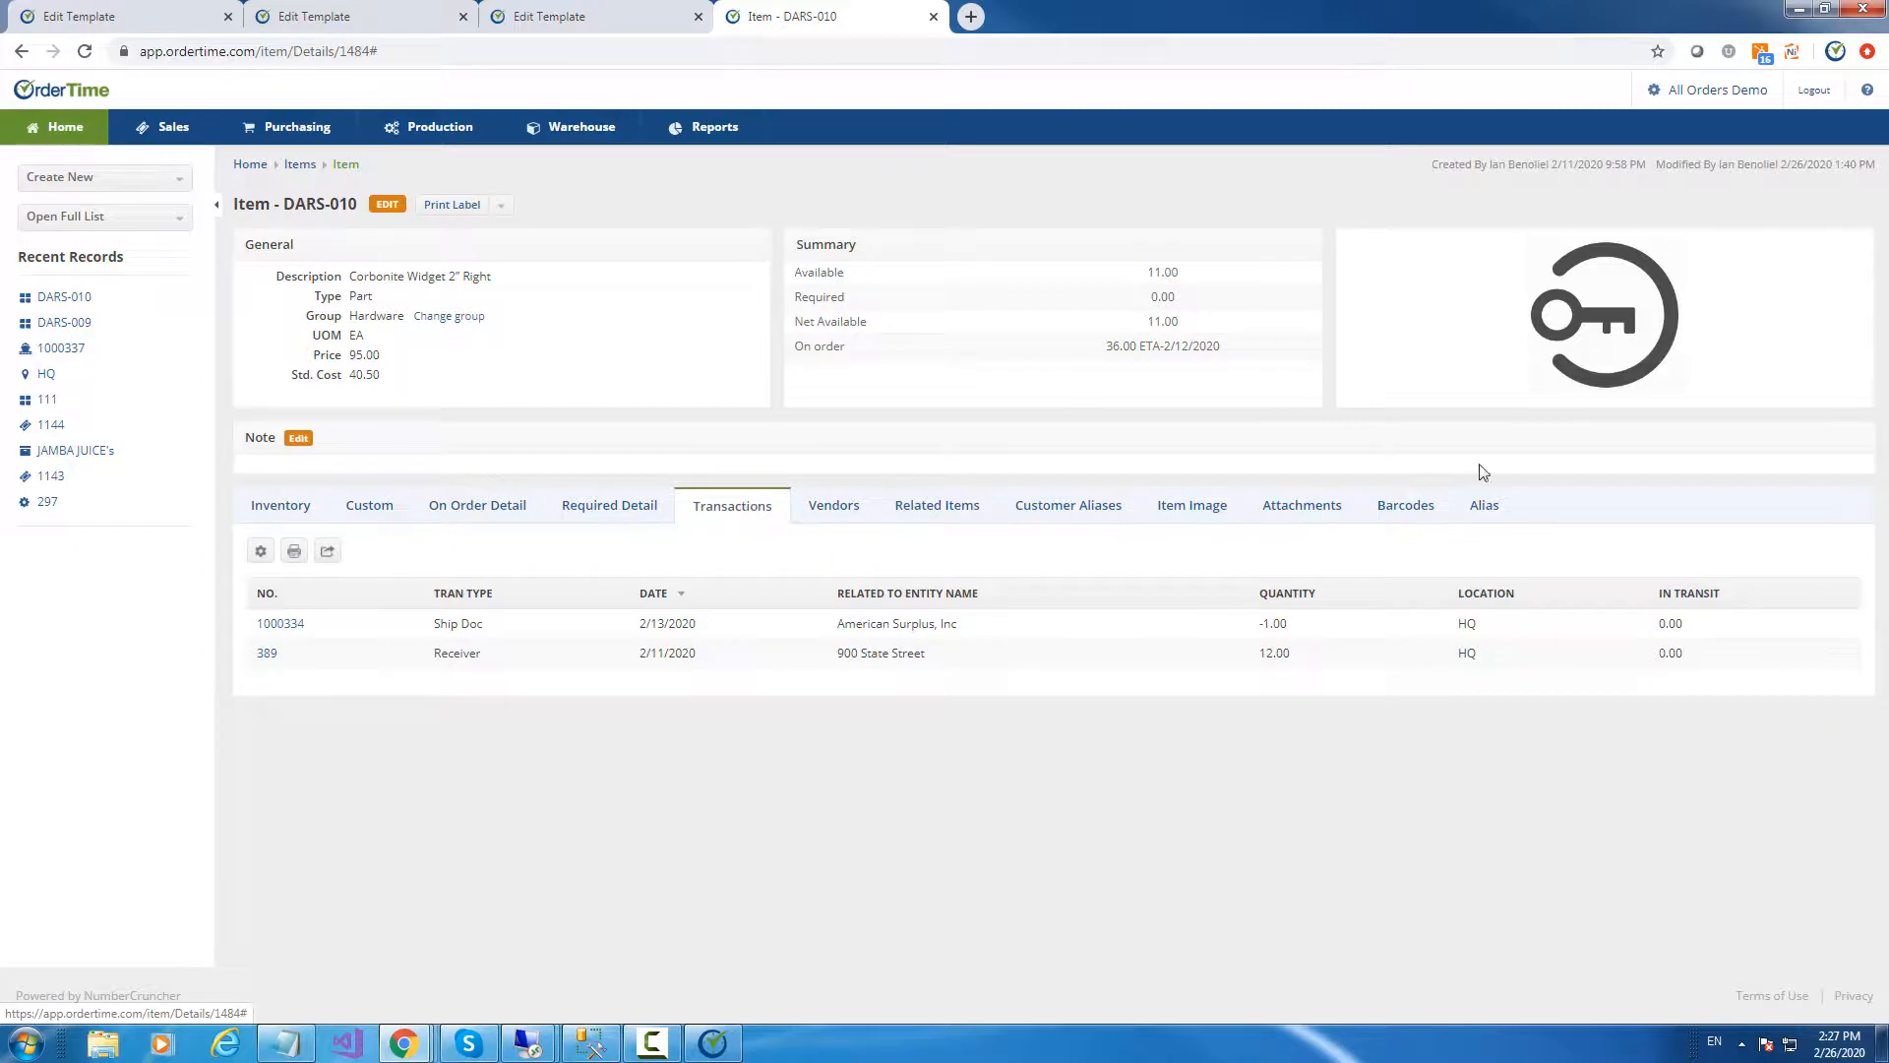
{"action": "left_click", "coordinate": [268, 657]}
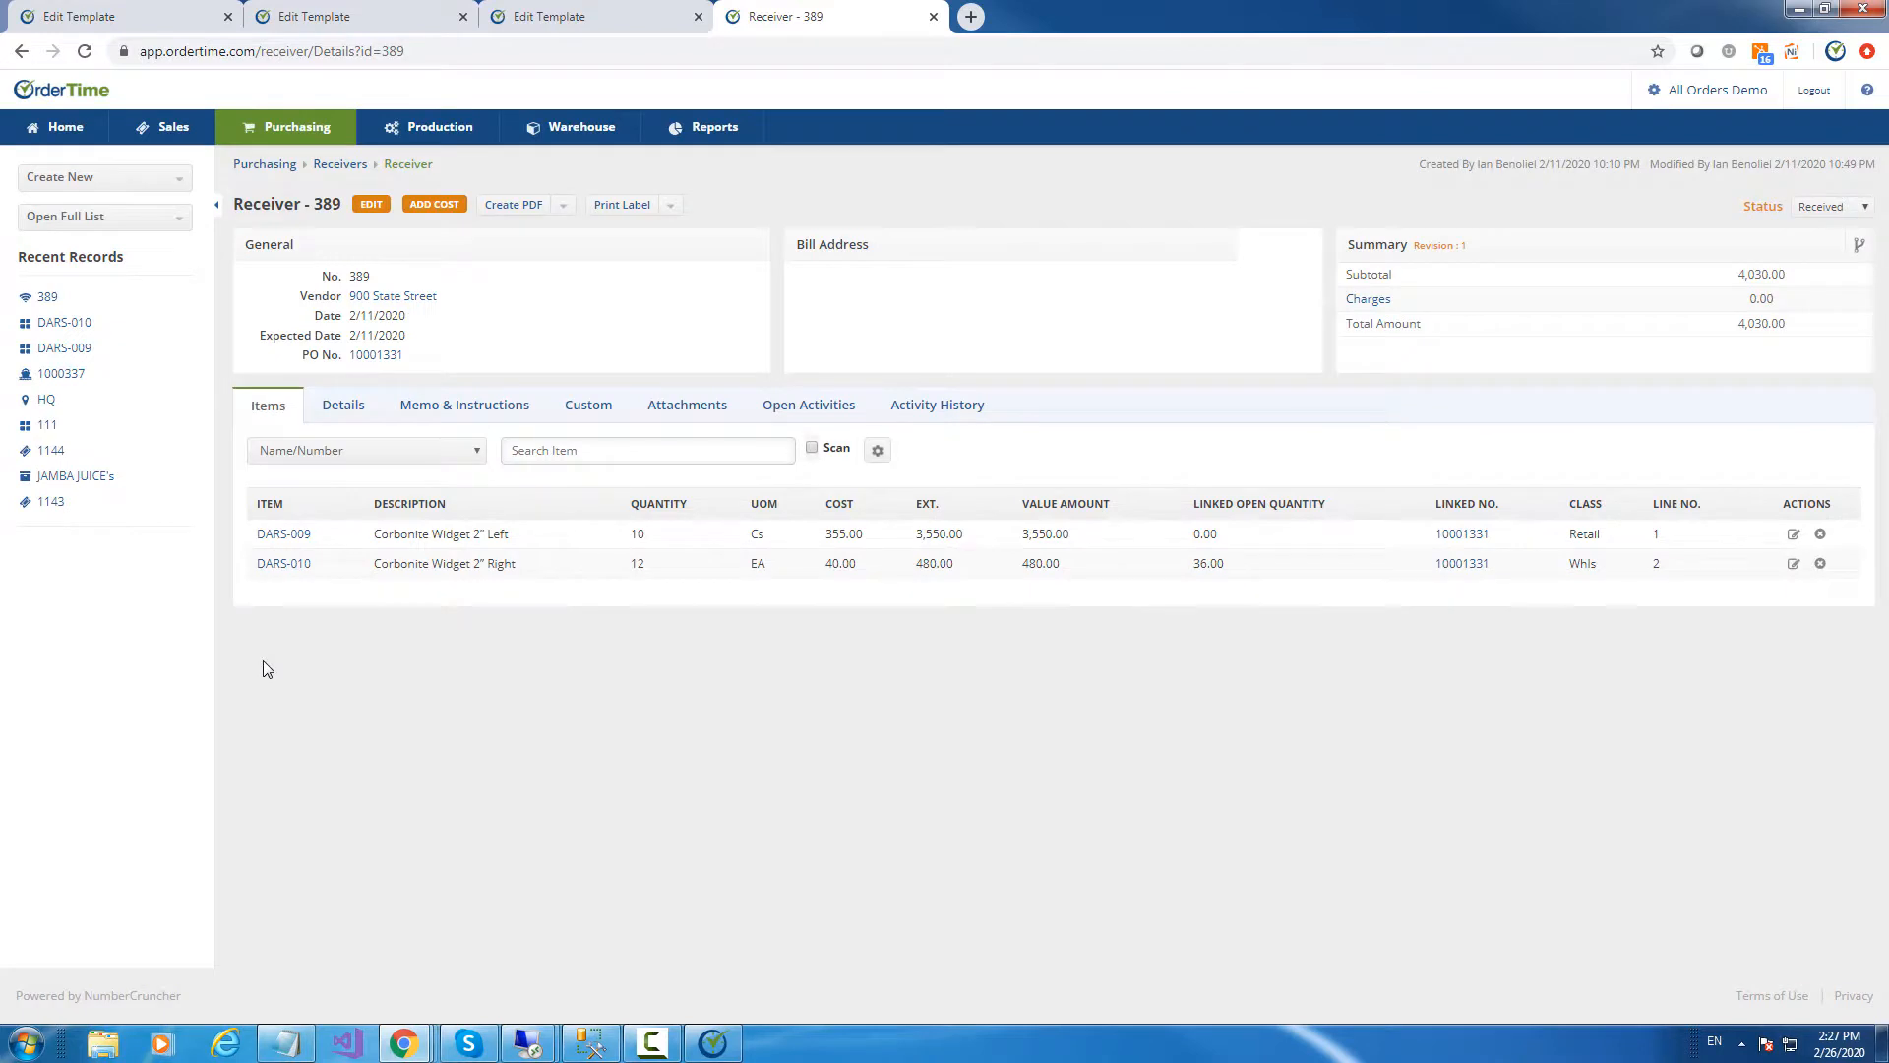
{"action": "right_click", "coordinate": [301, 575]}
{"action": "left_click", "coordinate": [341, 587]}
{"action": "left_click", "coordinate": [1076, 21]}
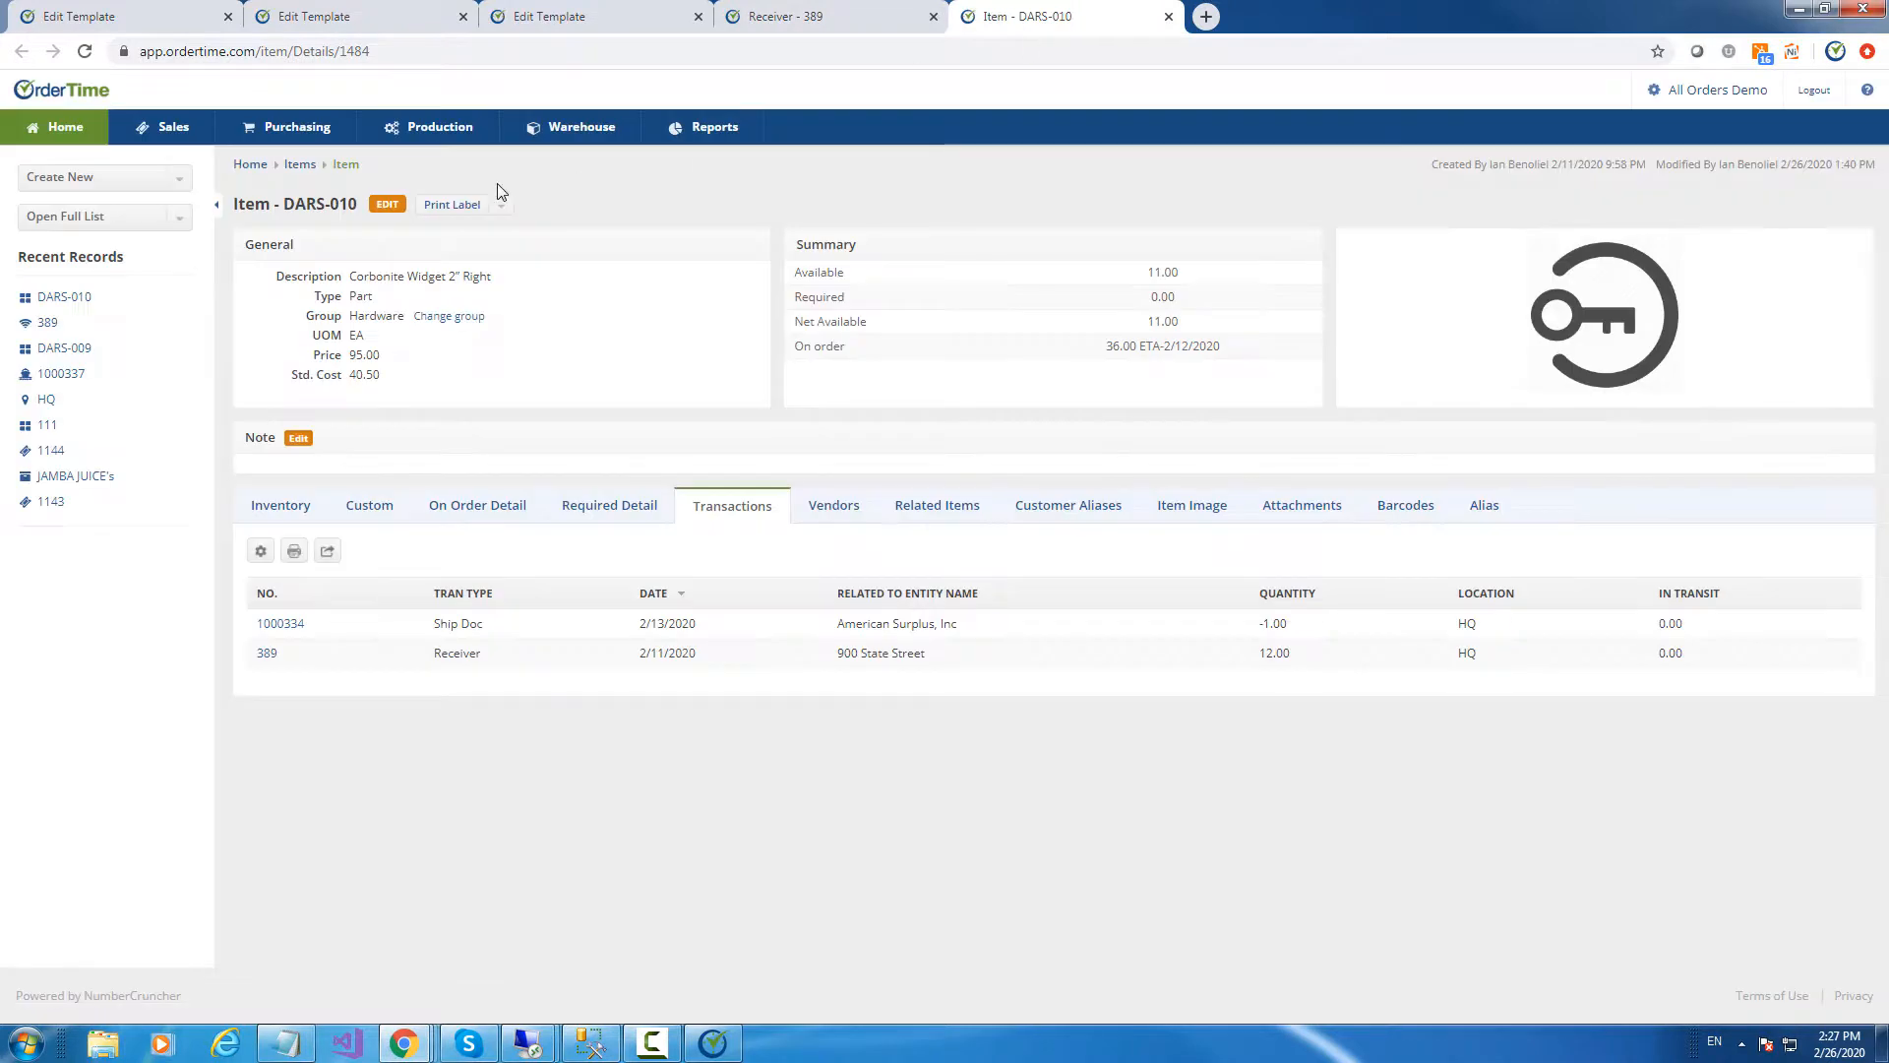
Open DARS-010 for editing, then return to its item details via Recent Records
{"action": "left_click", "coordinate": [387, 205]}
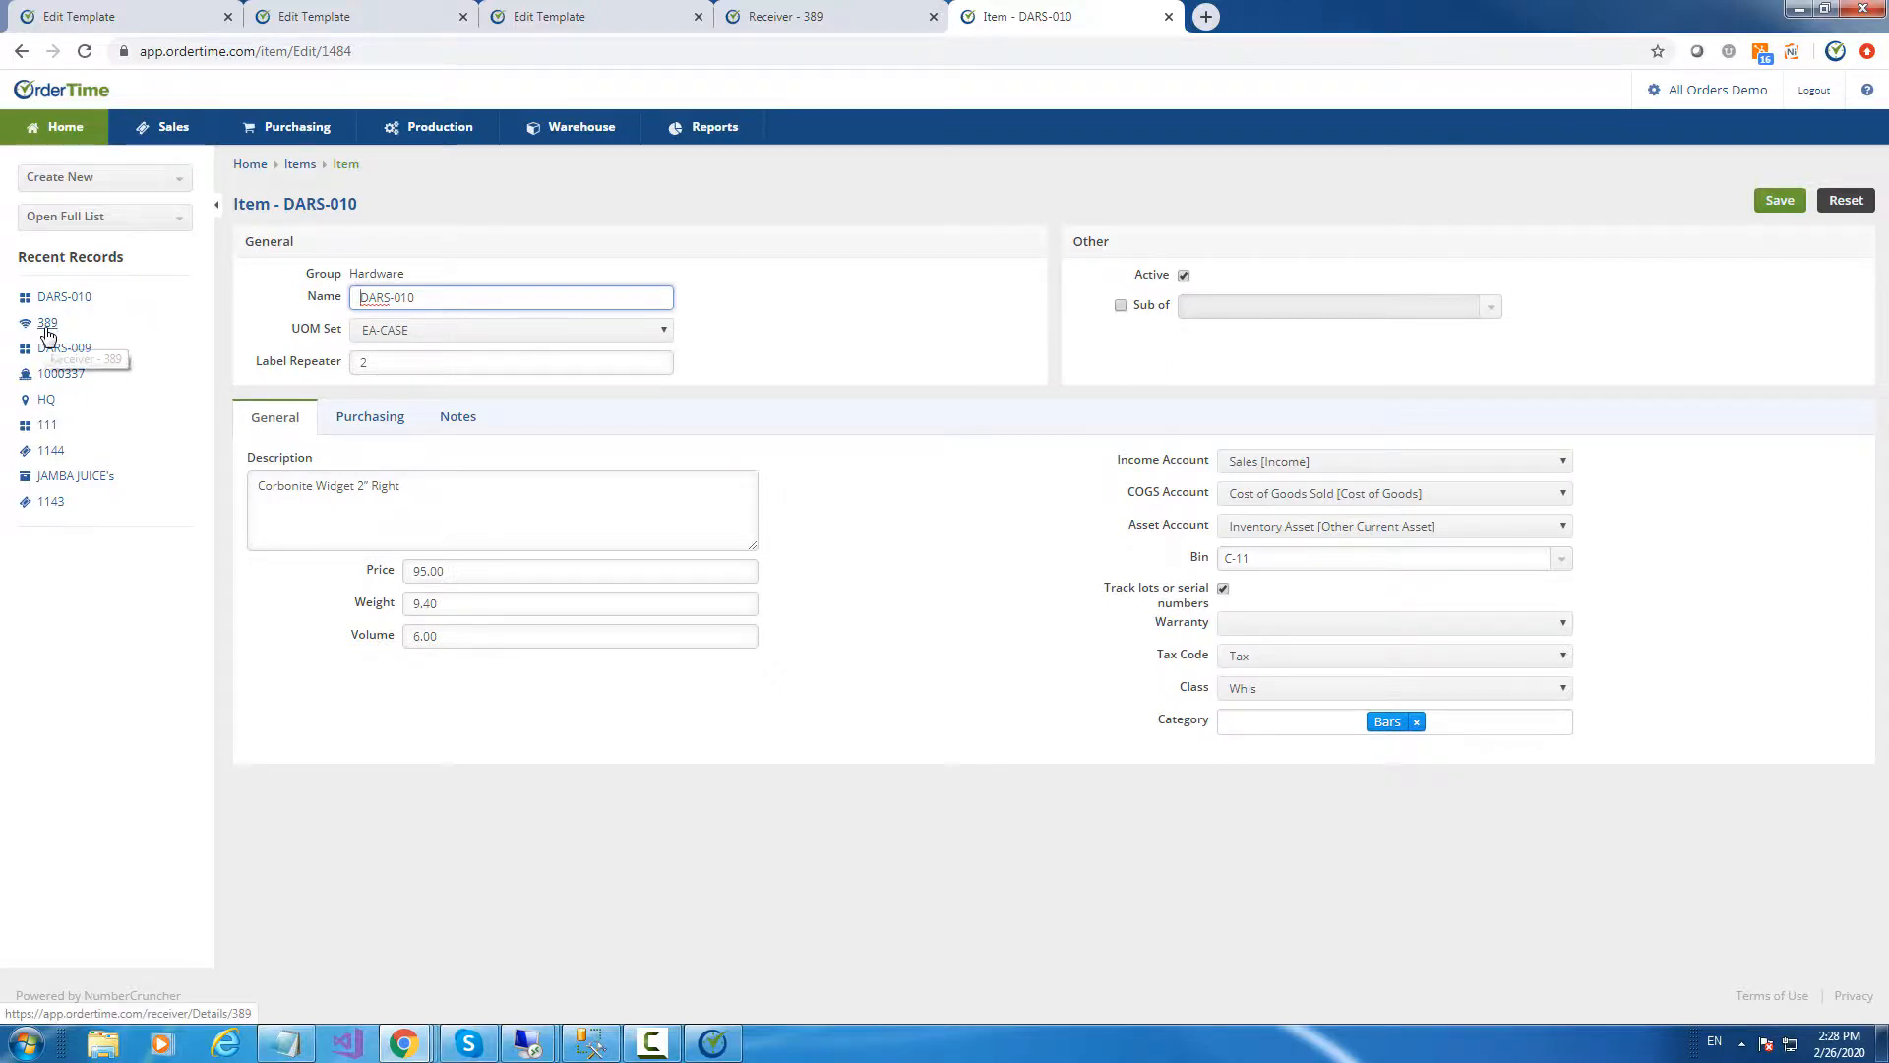
{"action": "left_click", "coordinate": [77, 183]}
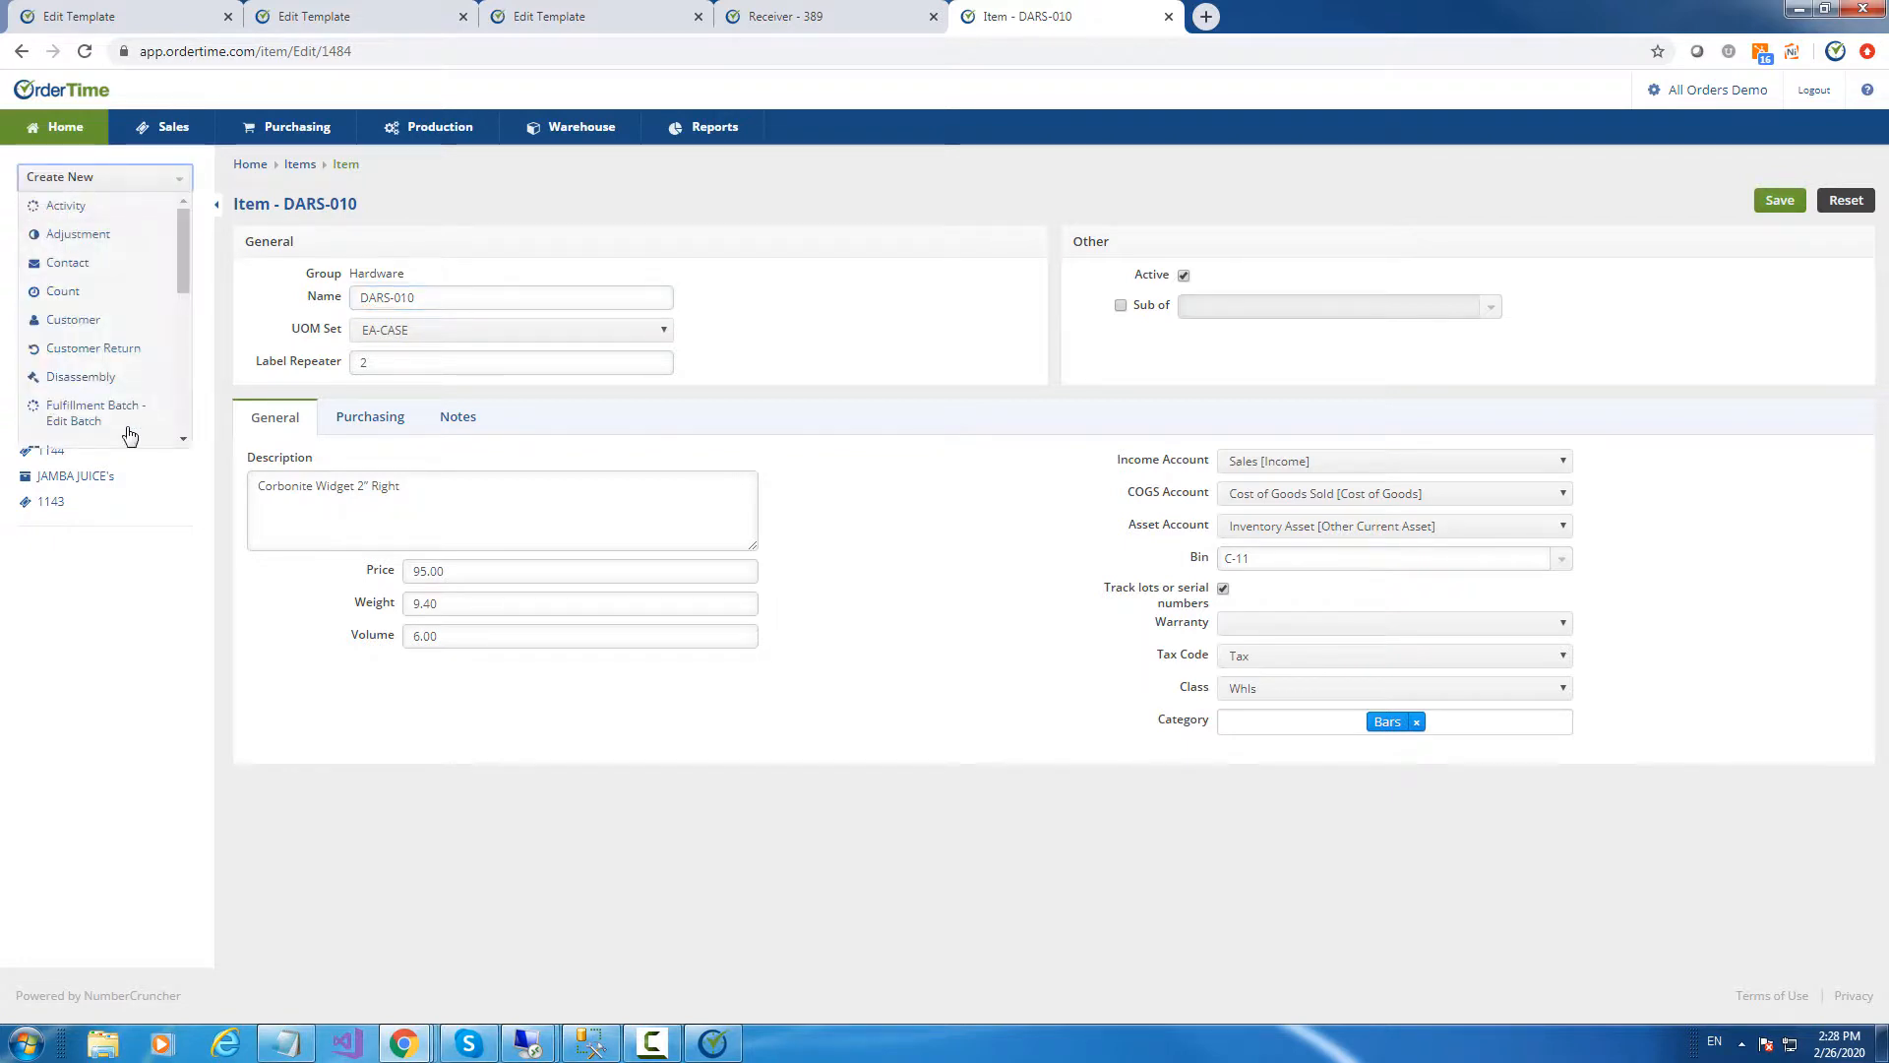
{"action": "left_click", "coordinate": [76, 183]}
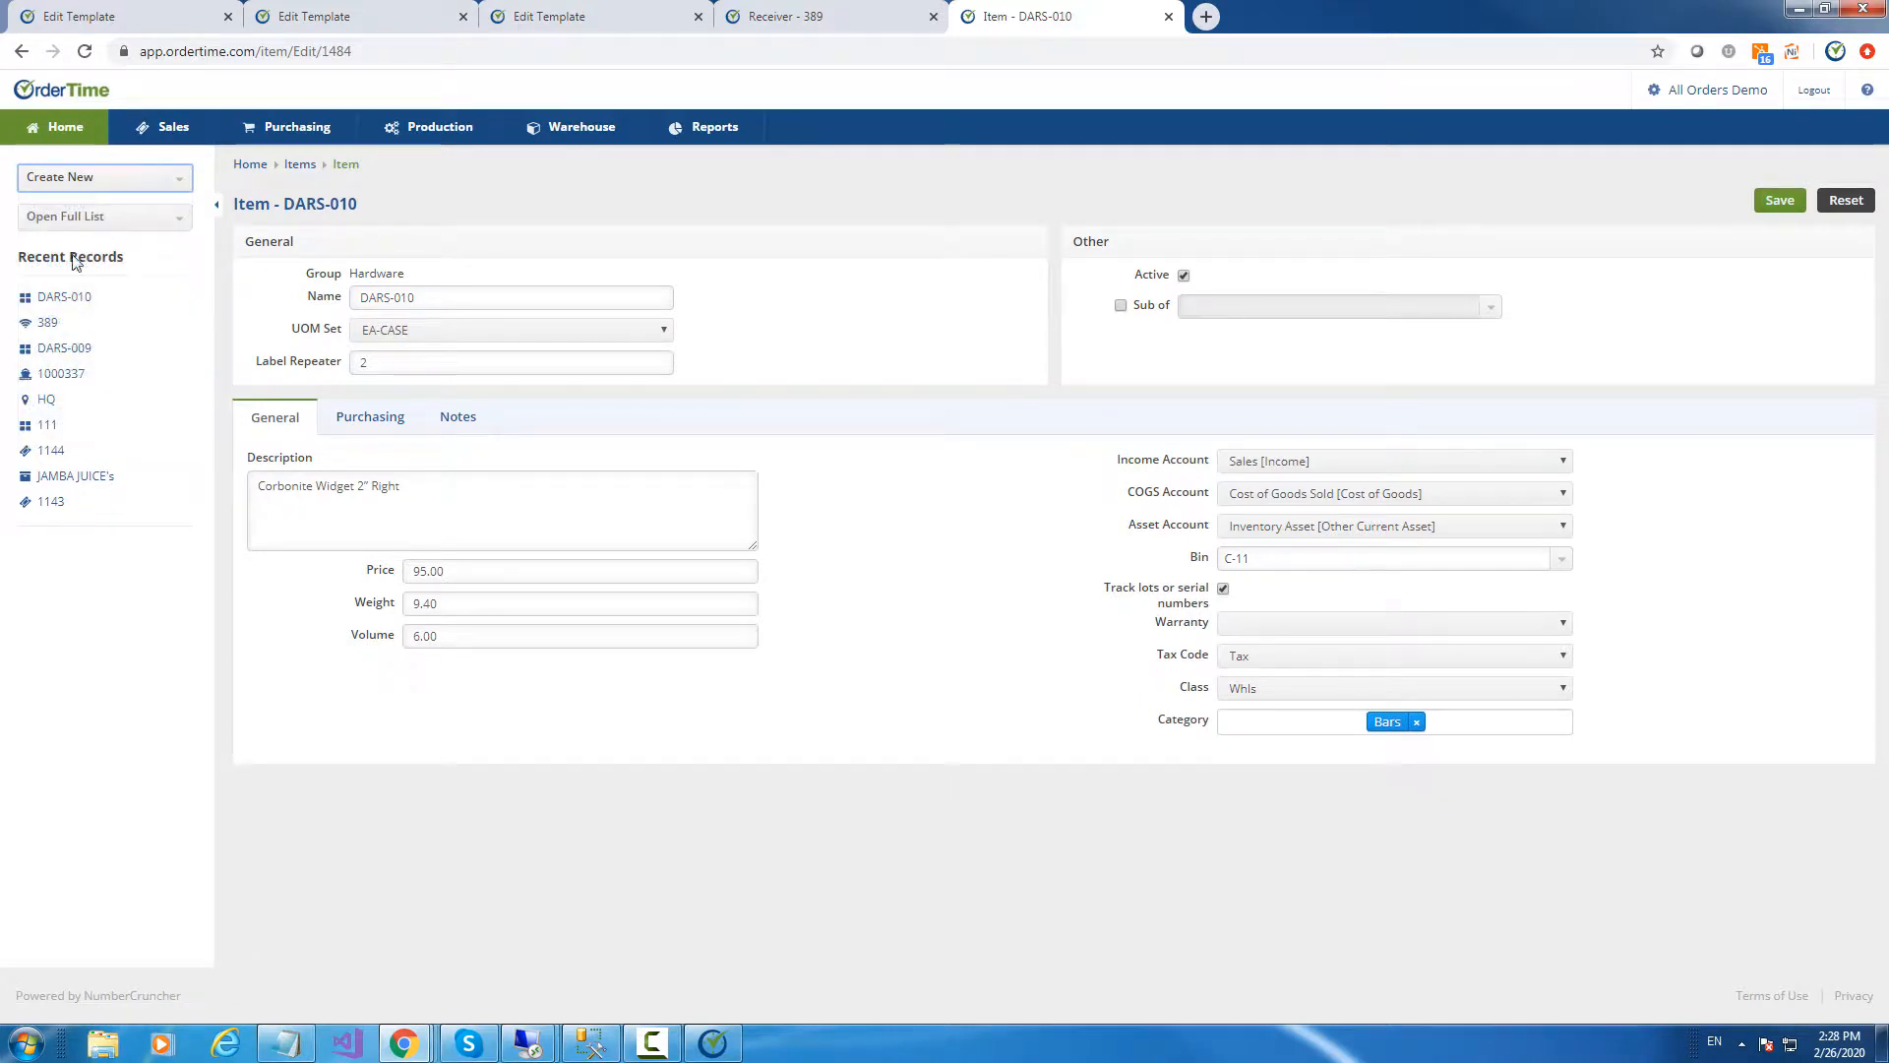
{"action": "left_click", "coordinate": [65, 309]}
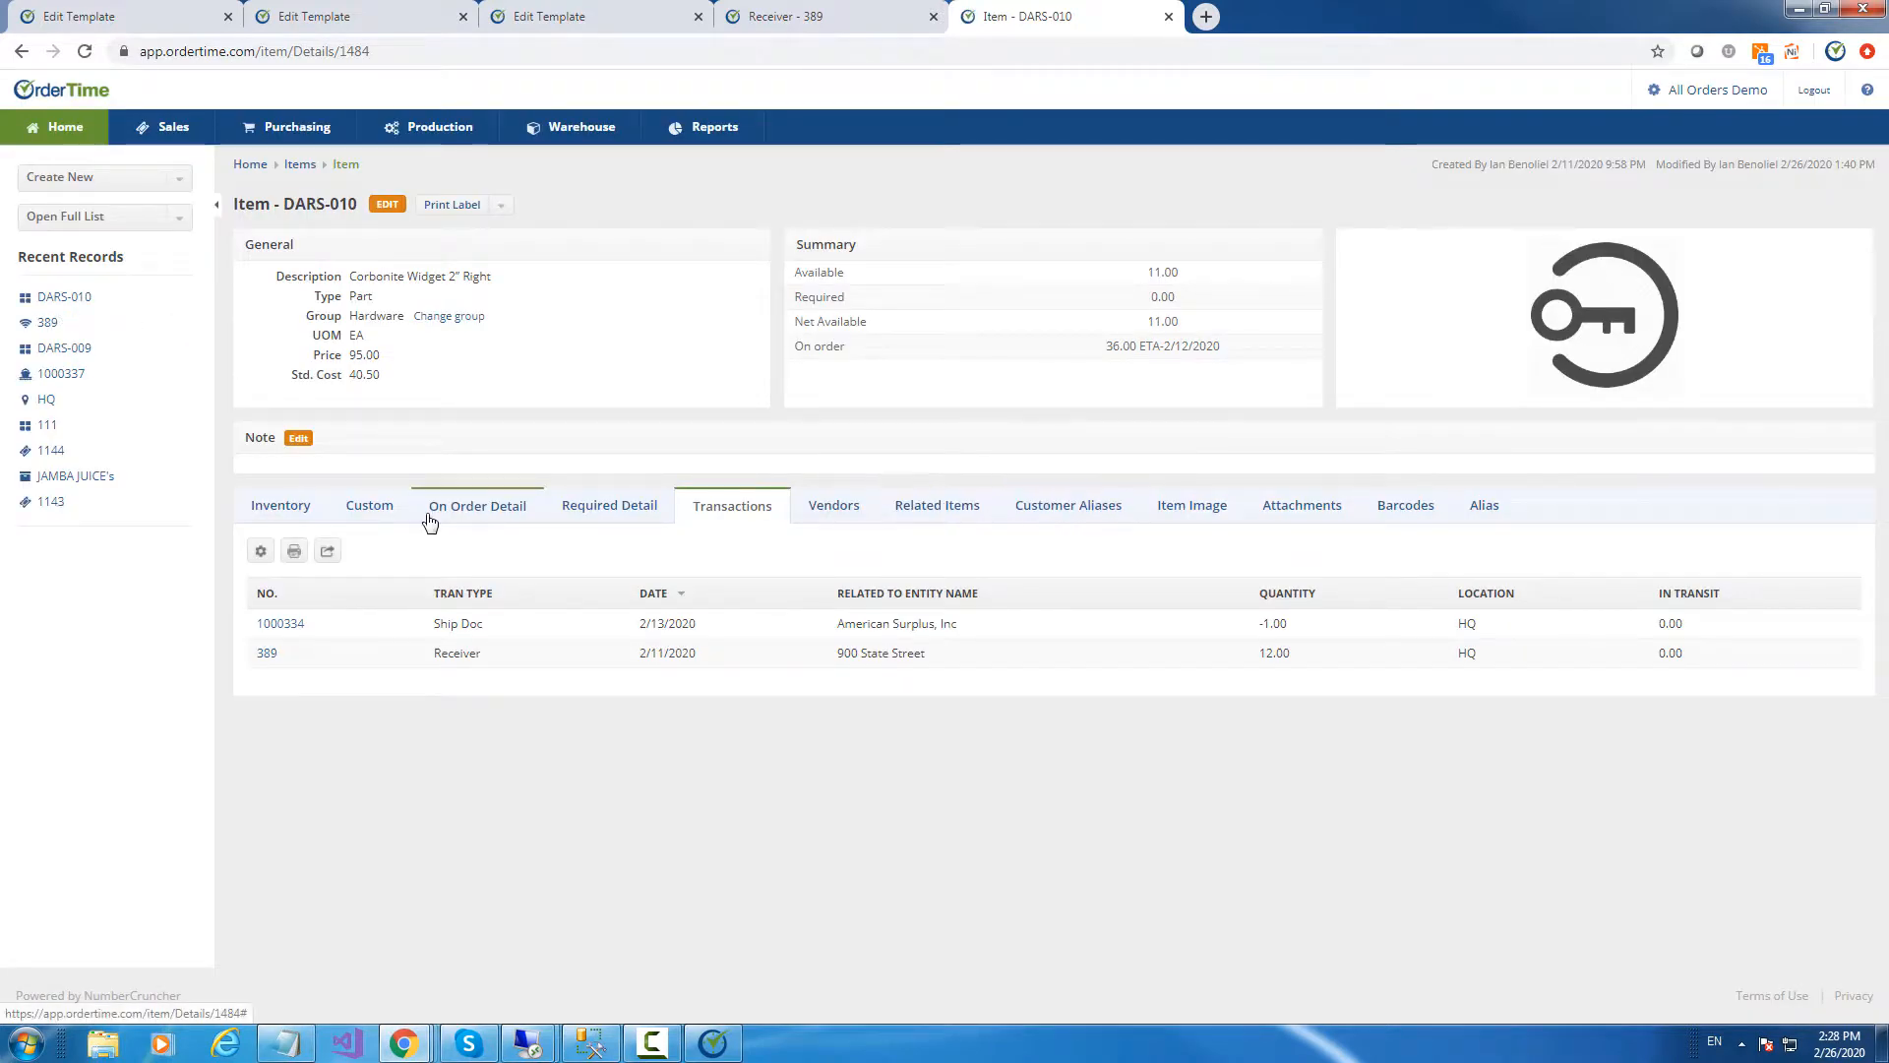
Open DARS-010's on-order purchase order 10001331, then the full Purchase Orders list
{"action": "left_click", "coordinate": [465, 514]}
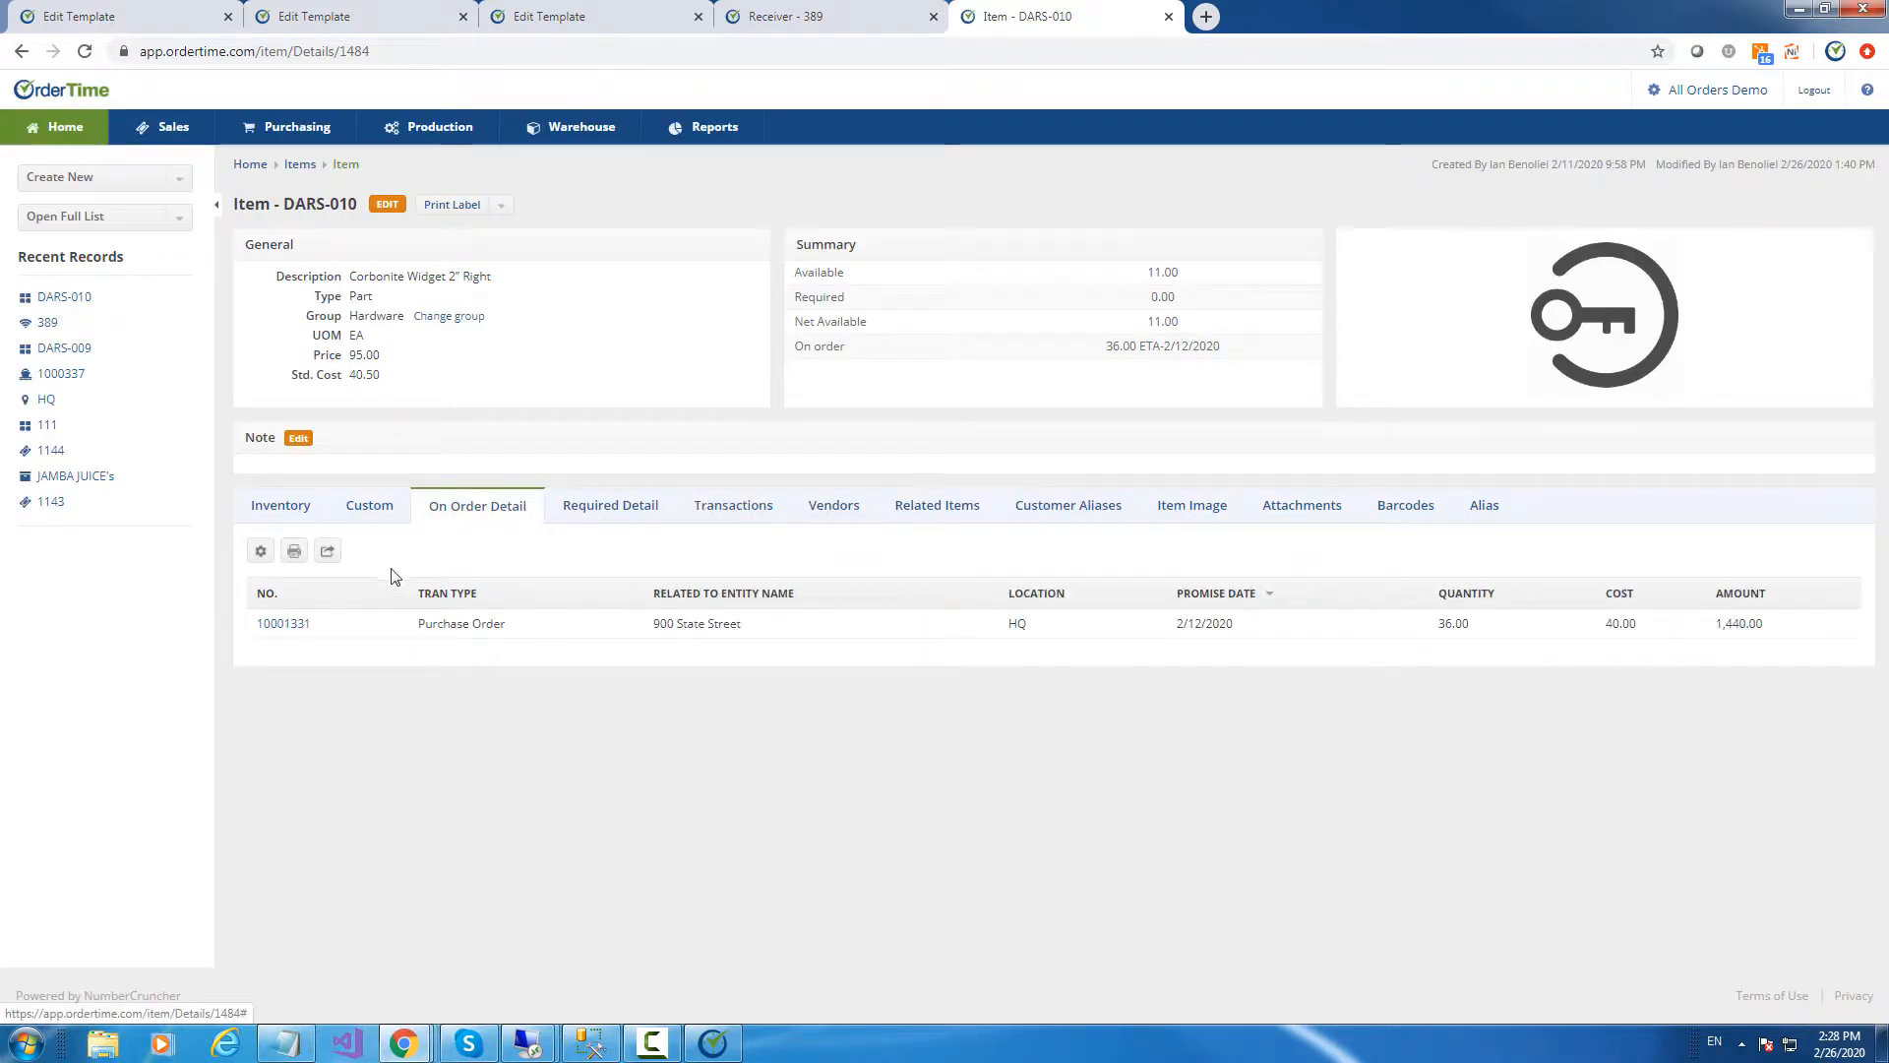
{"action": "left_click", "coordinate": [290, 629]}
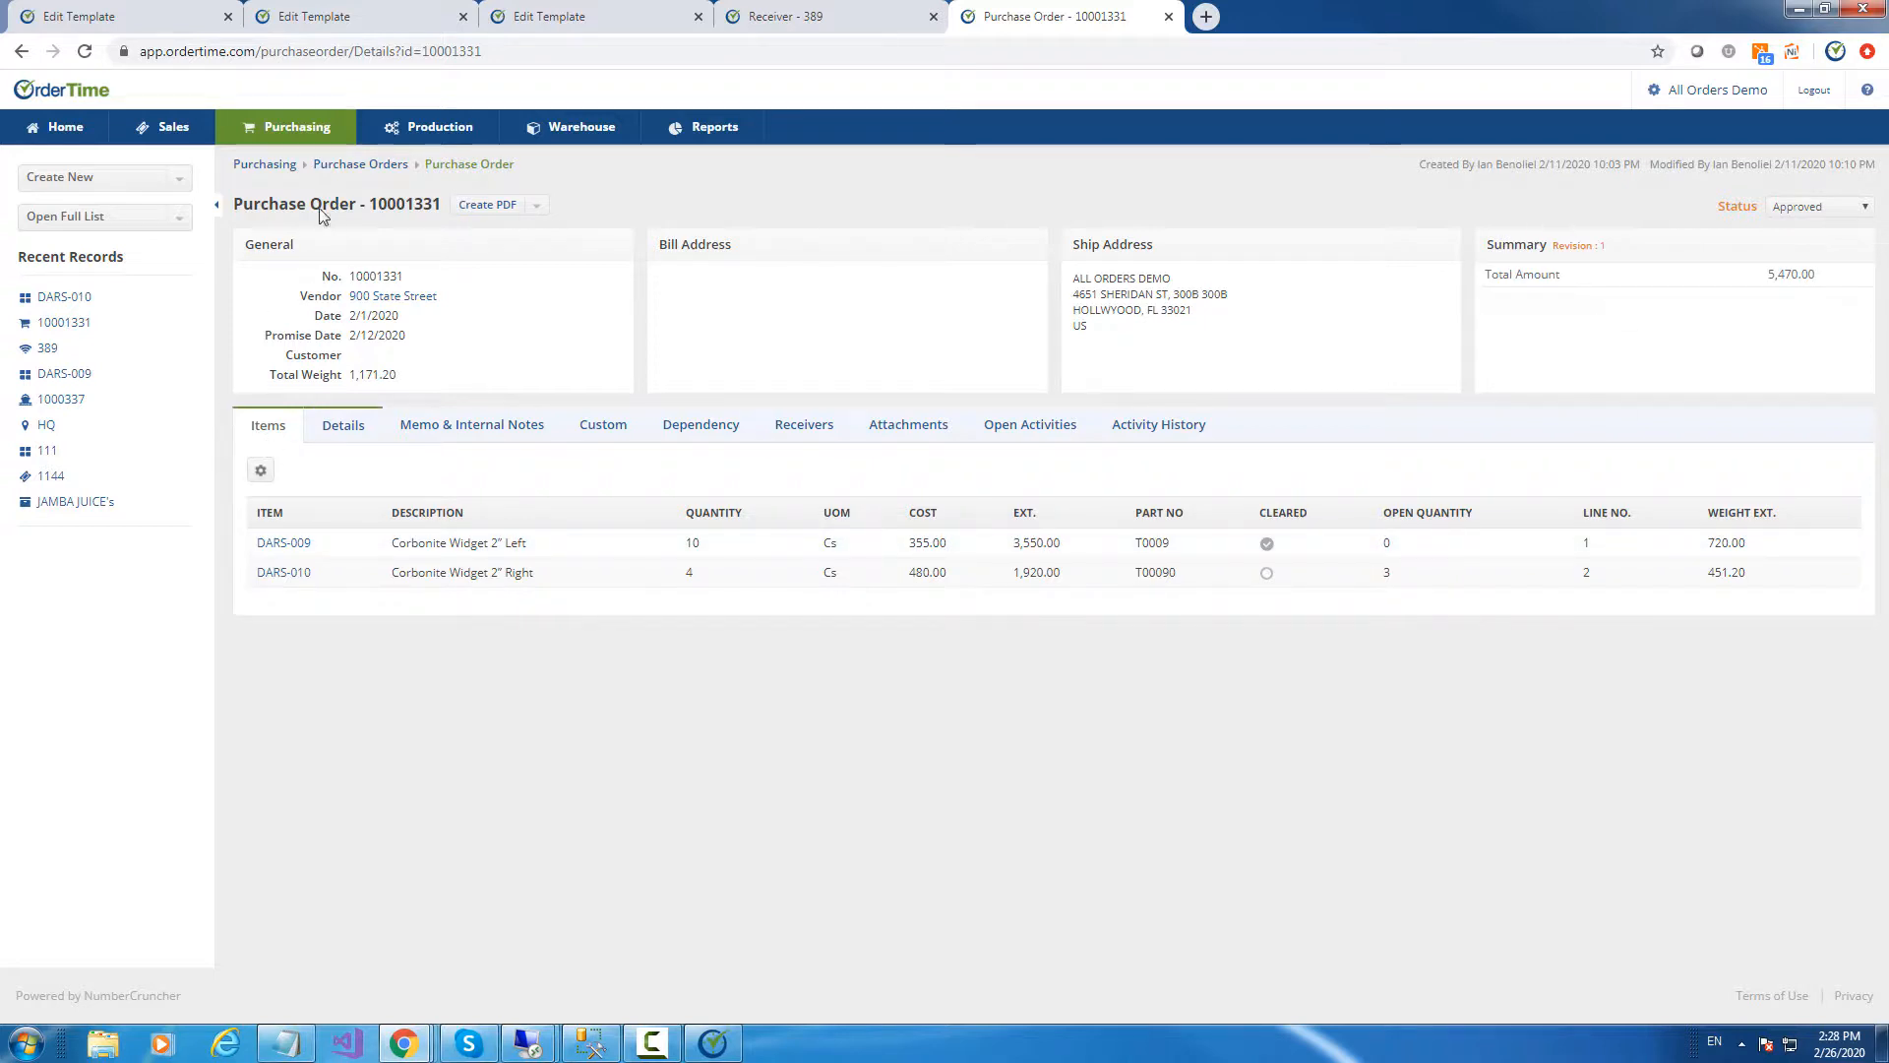
{"action": "left_click", "coordinate": [378, 169]}
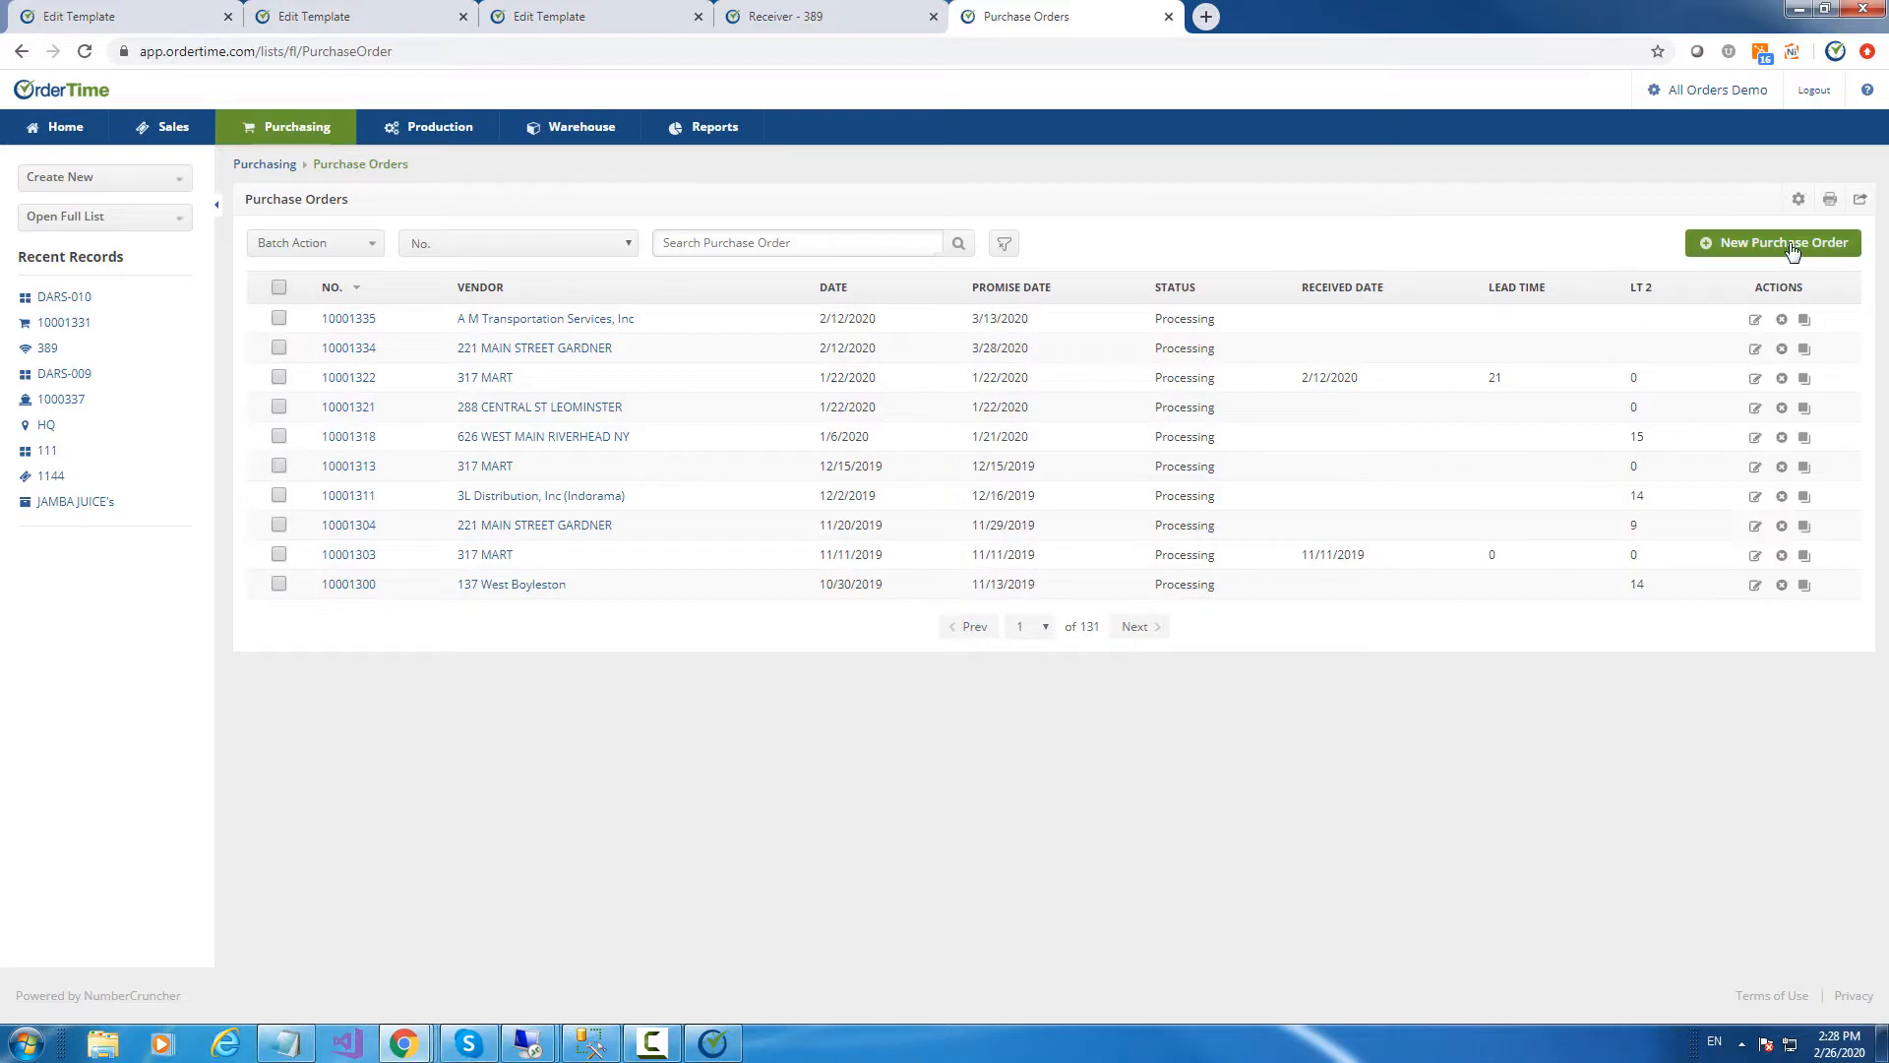
Create and save purchase order 10001338 for vendor 221 MAIN STREET GARDNER, location HQ
{"action": "left_click", "coordinate": [1791, 246]}
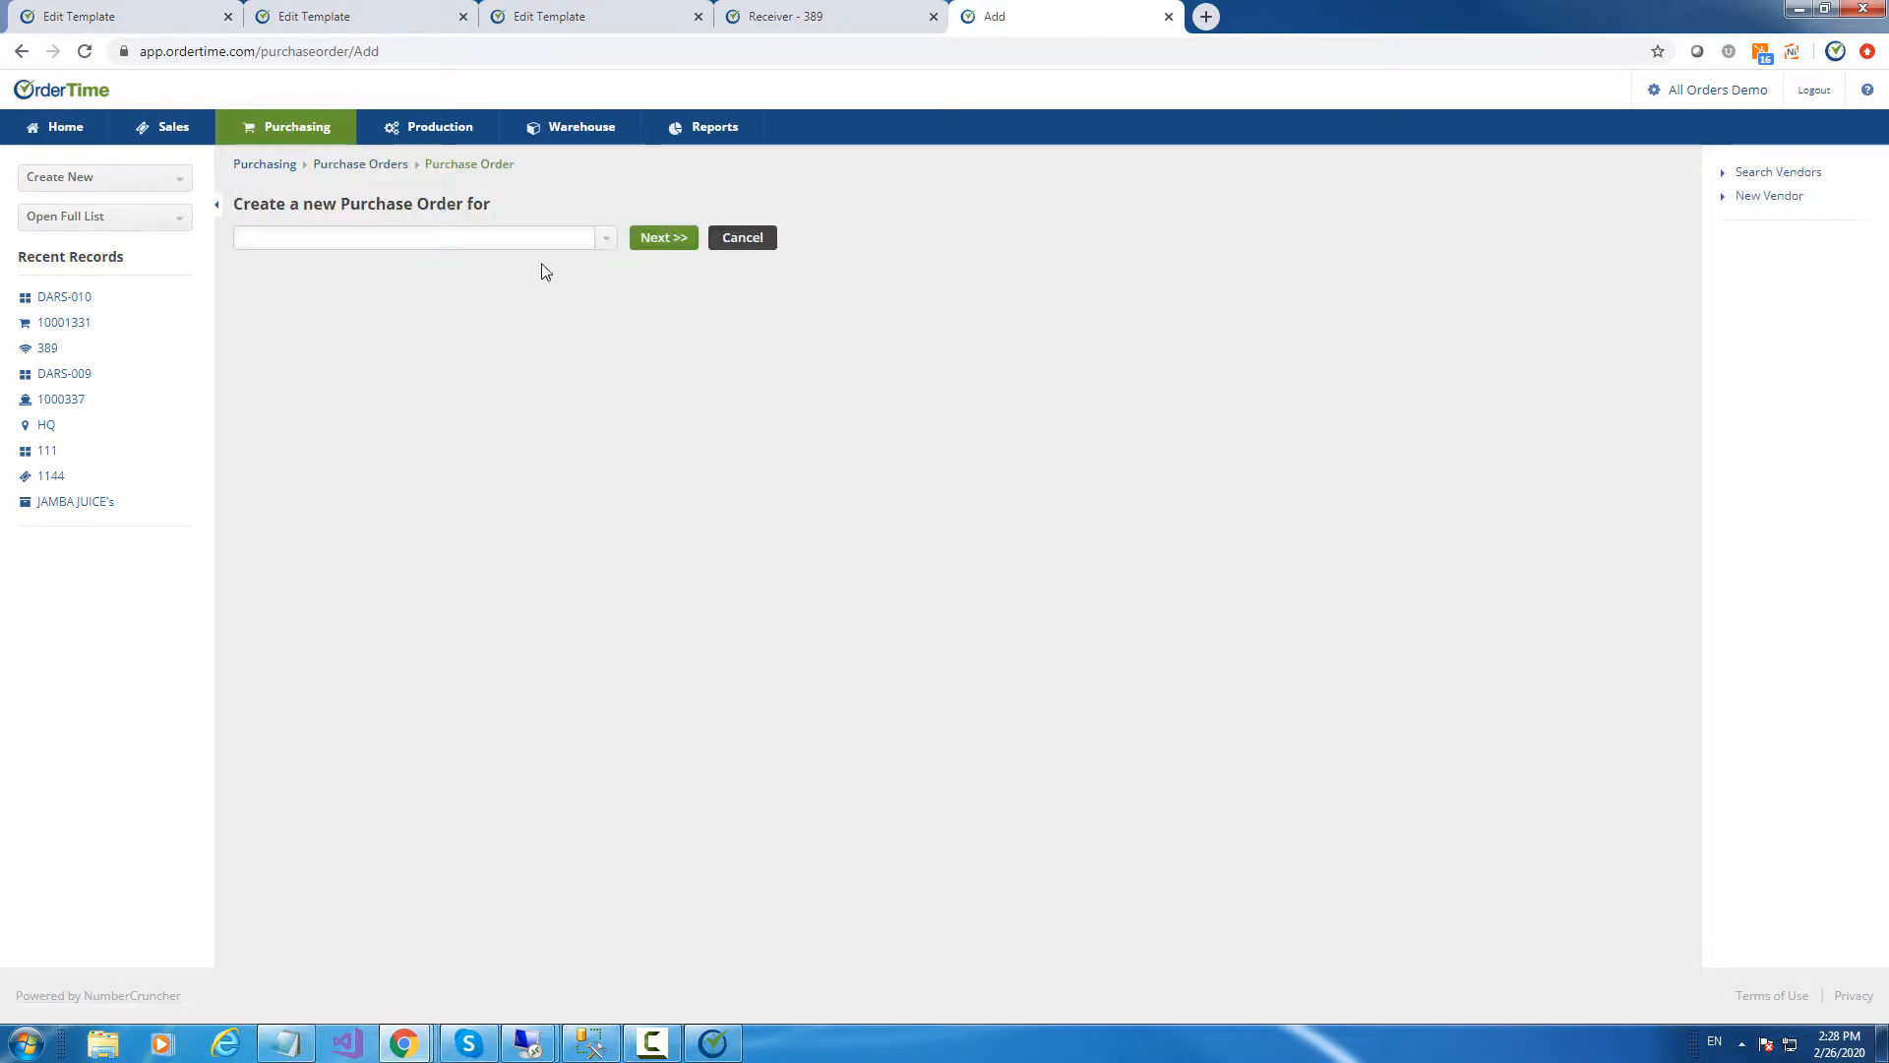
{"action": "left_click", "coordinate": [607, 239]}
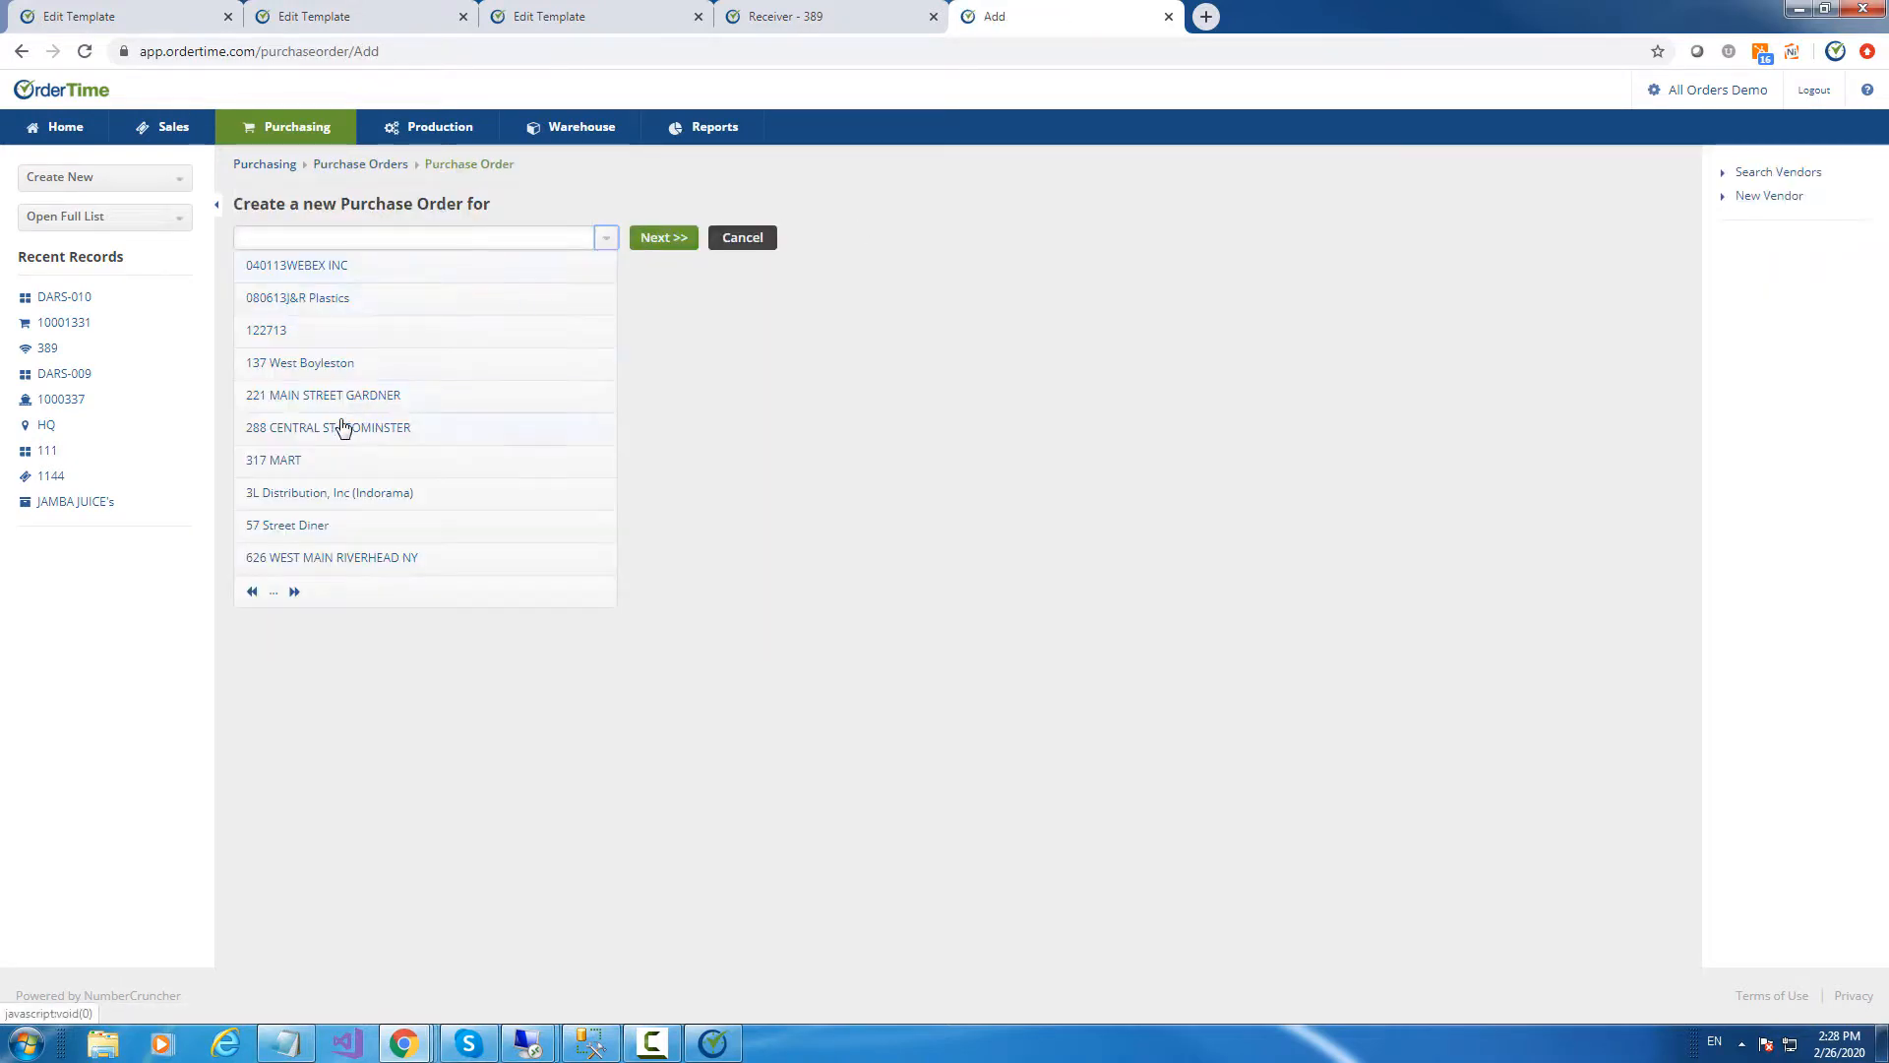
{"action": "left_click", "coordinate": [302, 395]}
{"action": "left_click", "coordinate": [686, 248]}
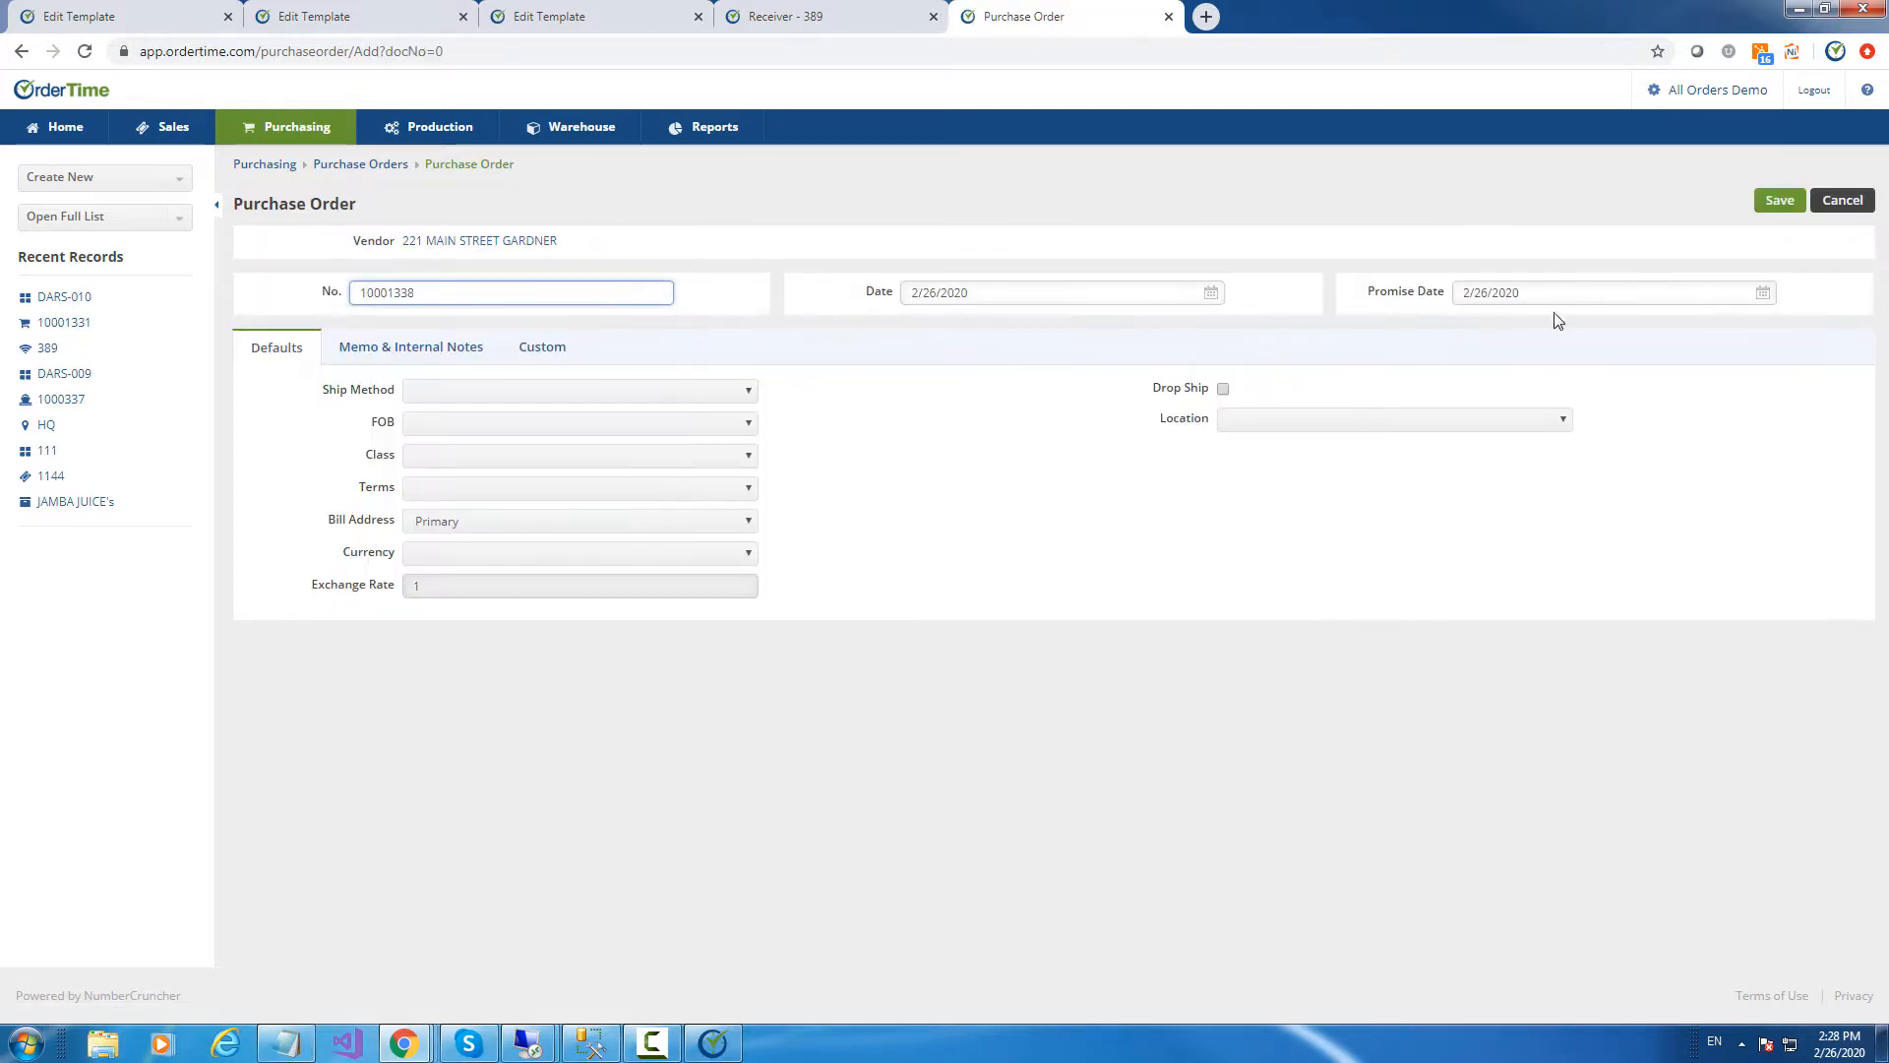
{"action": "left_click", "coordinate": [1285, 418]}
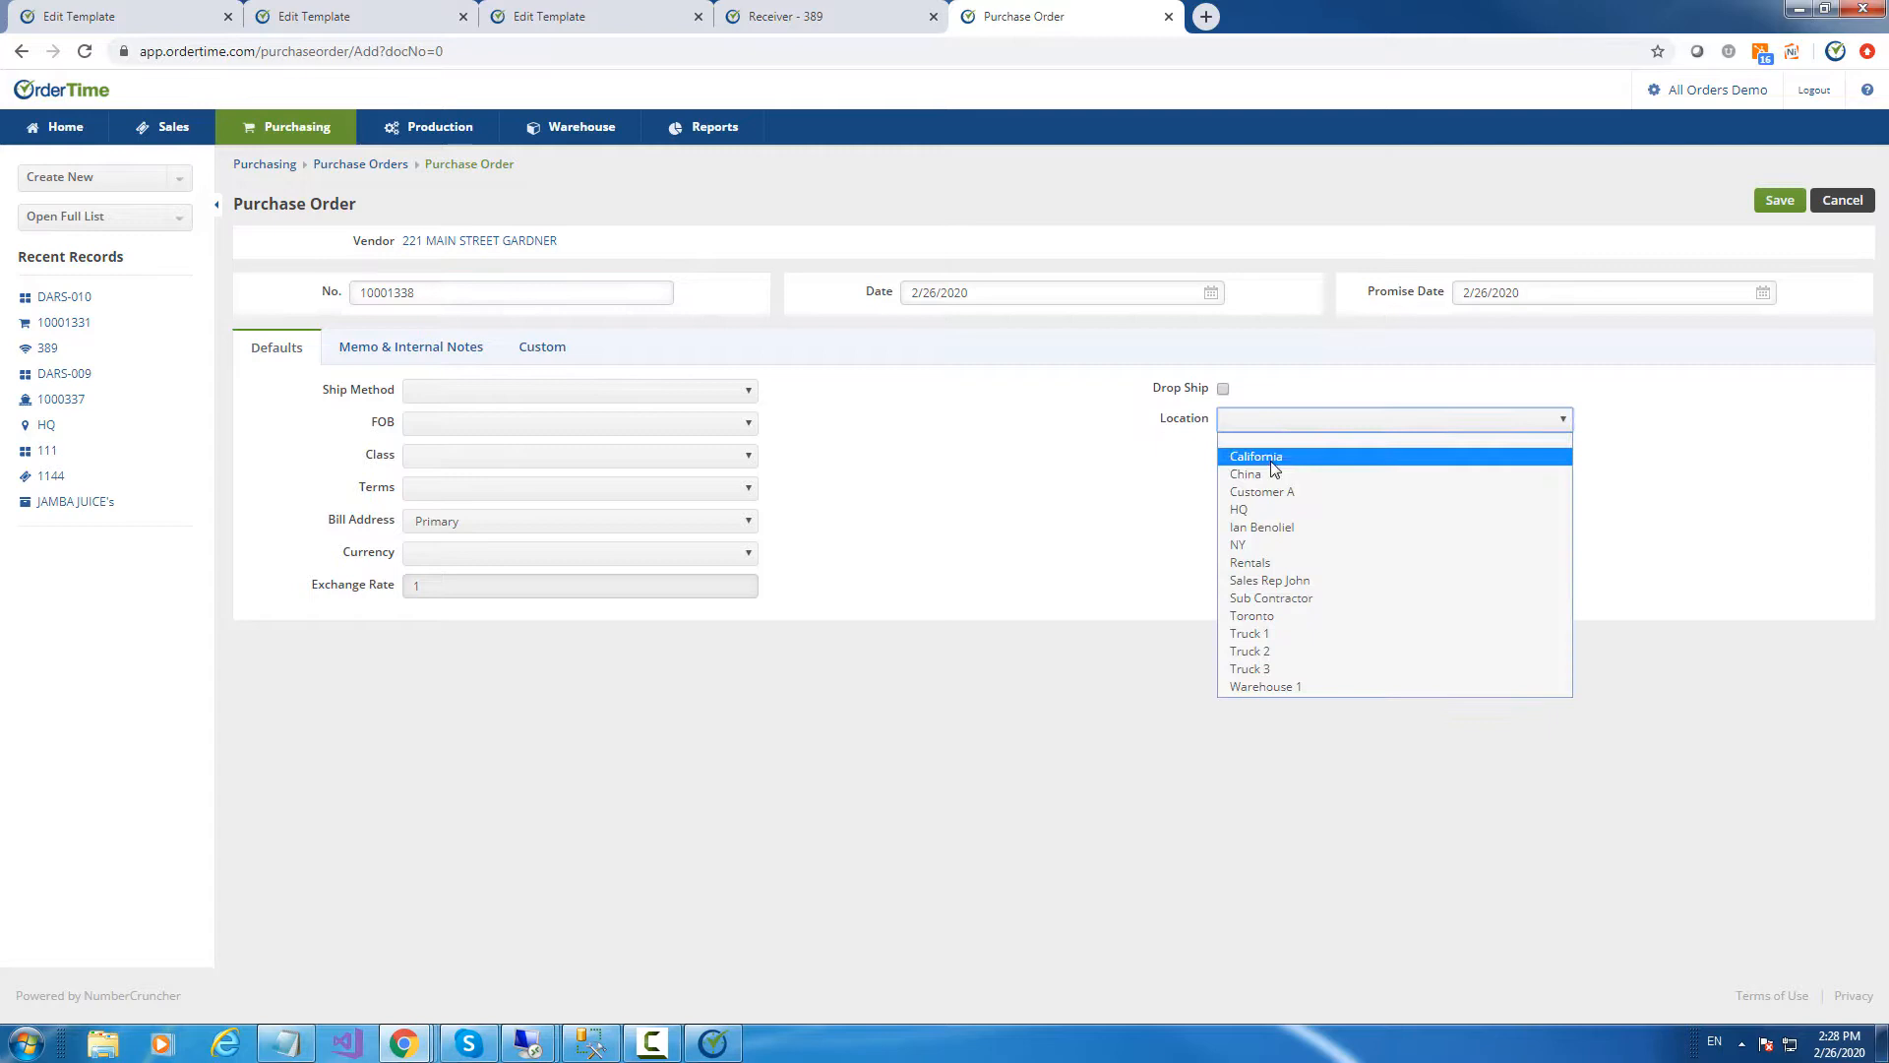
{"action": "left_click", "coordinate": [1245, 509]}
{"action": "left_click", "coordinate": [1773, 209]}
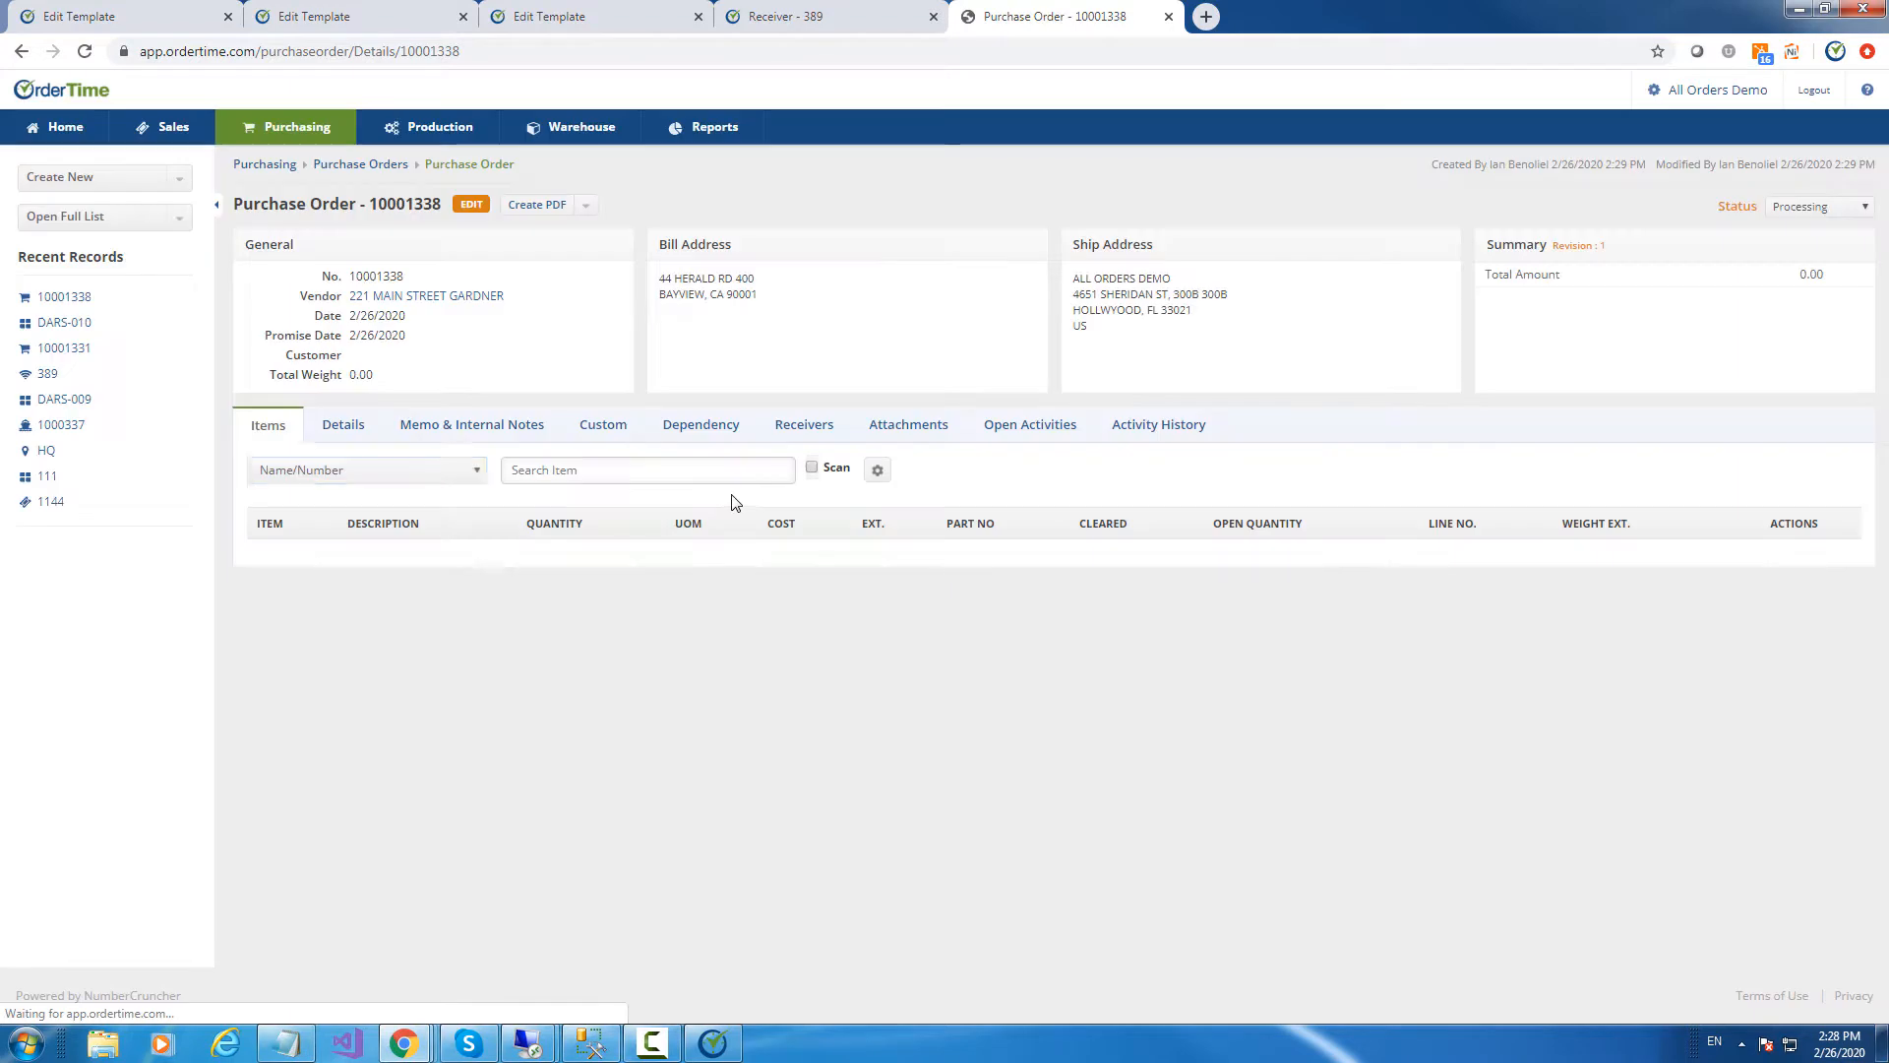
{"action": "left_click", "coordinate": [620, 472]}
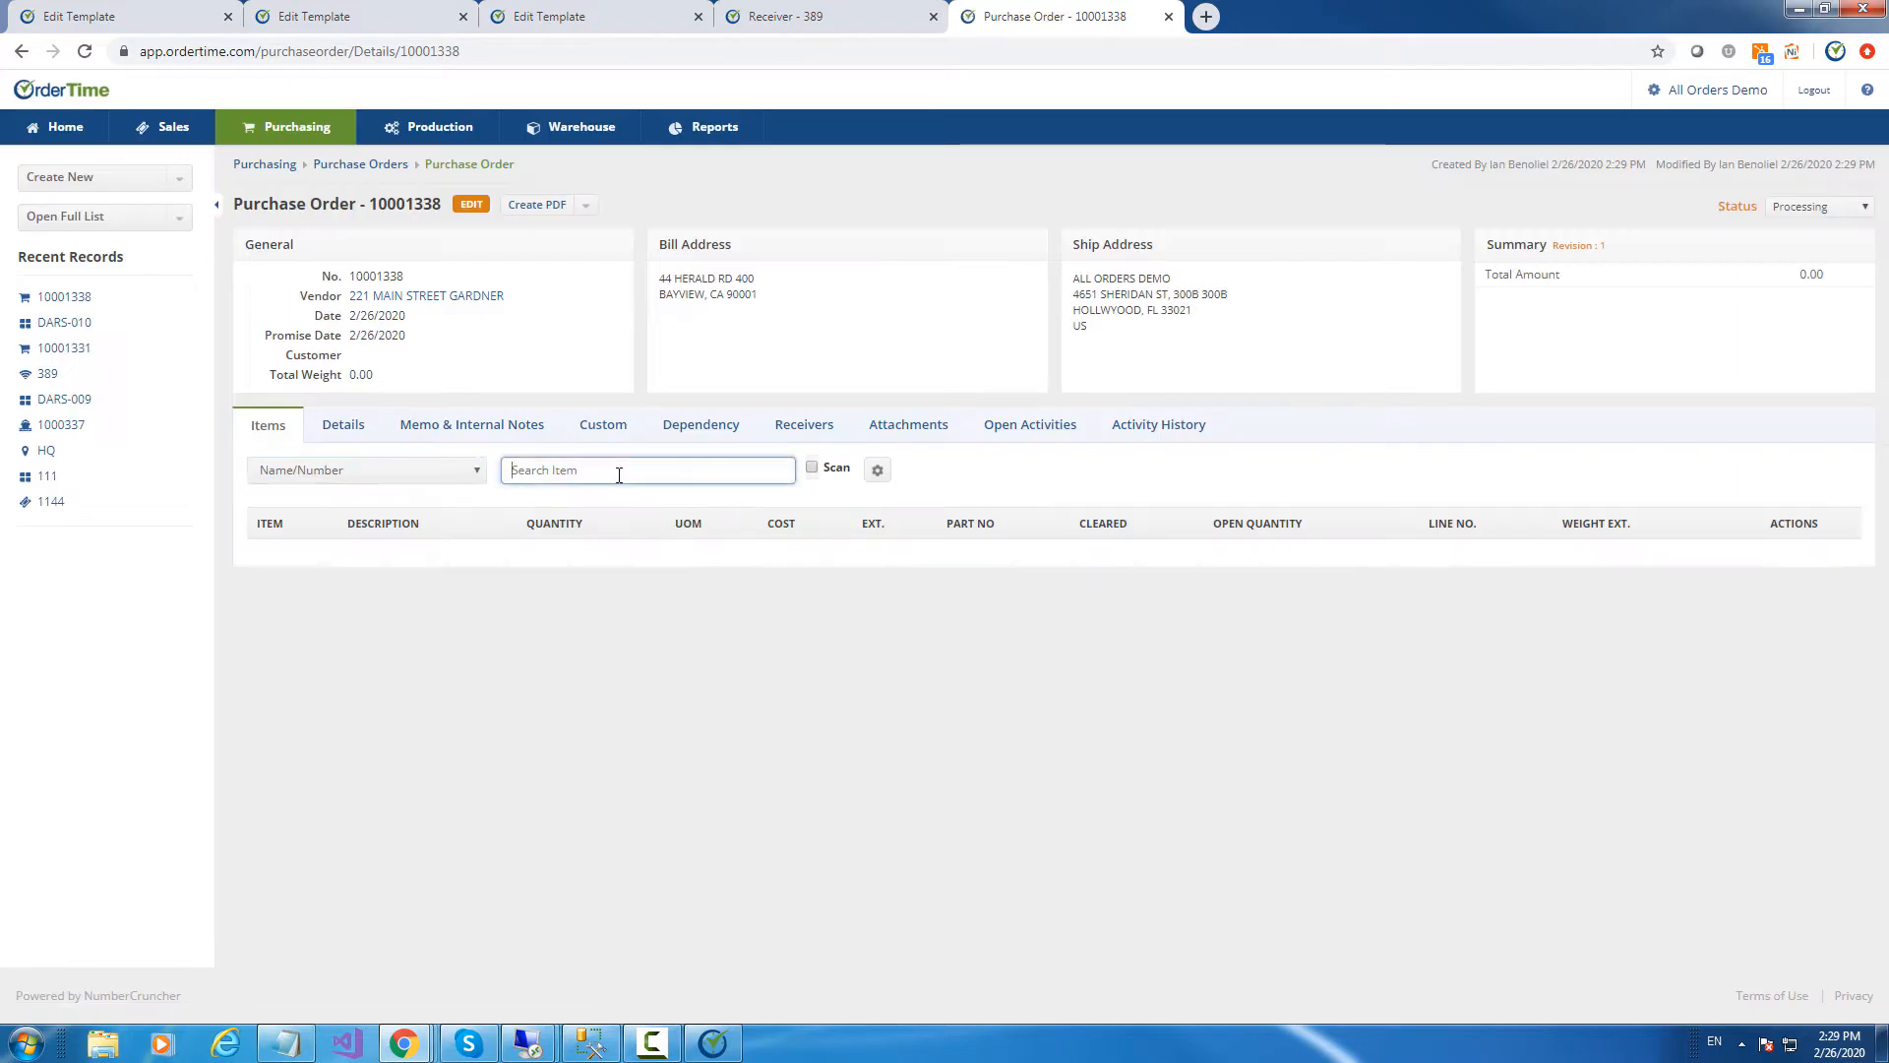
Add a line for 3 of item 100 to the purchase order
{"action": "type", "text": "100"}
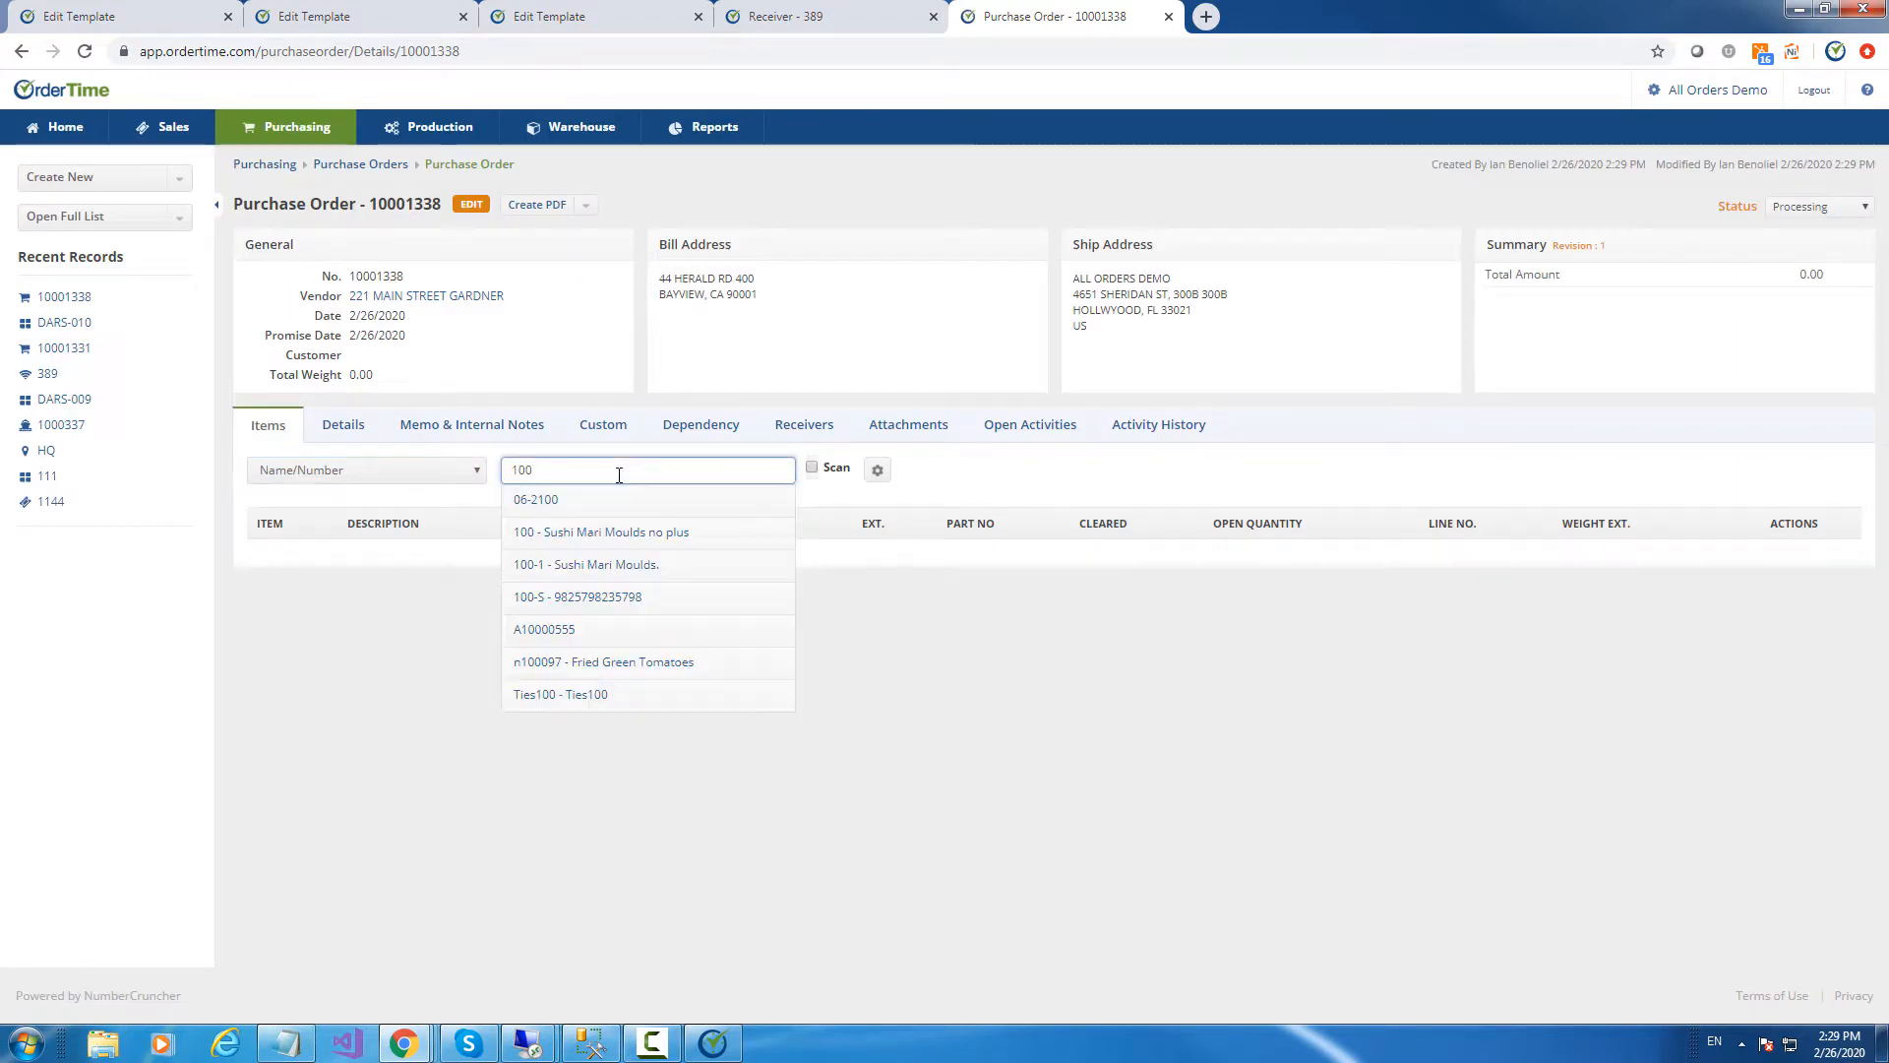
{"action": "left_click", "coordinate": [603, 527]}
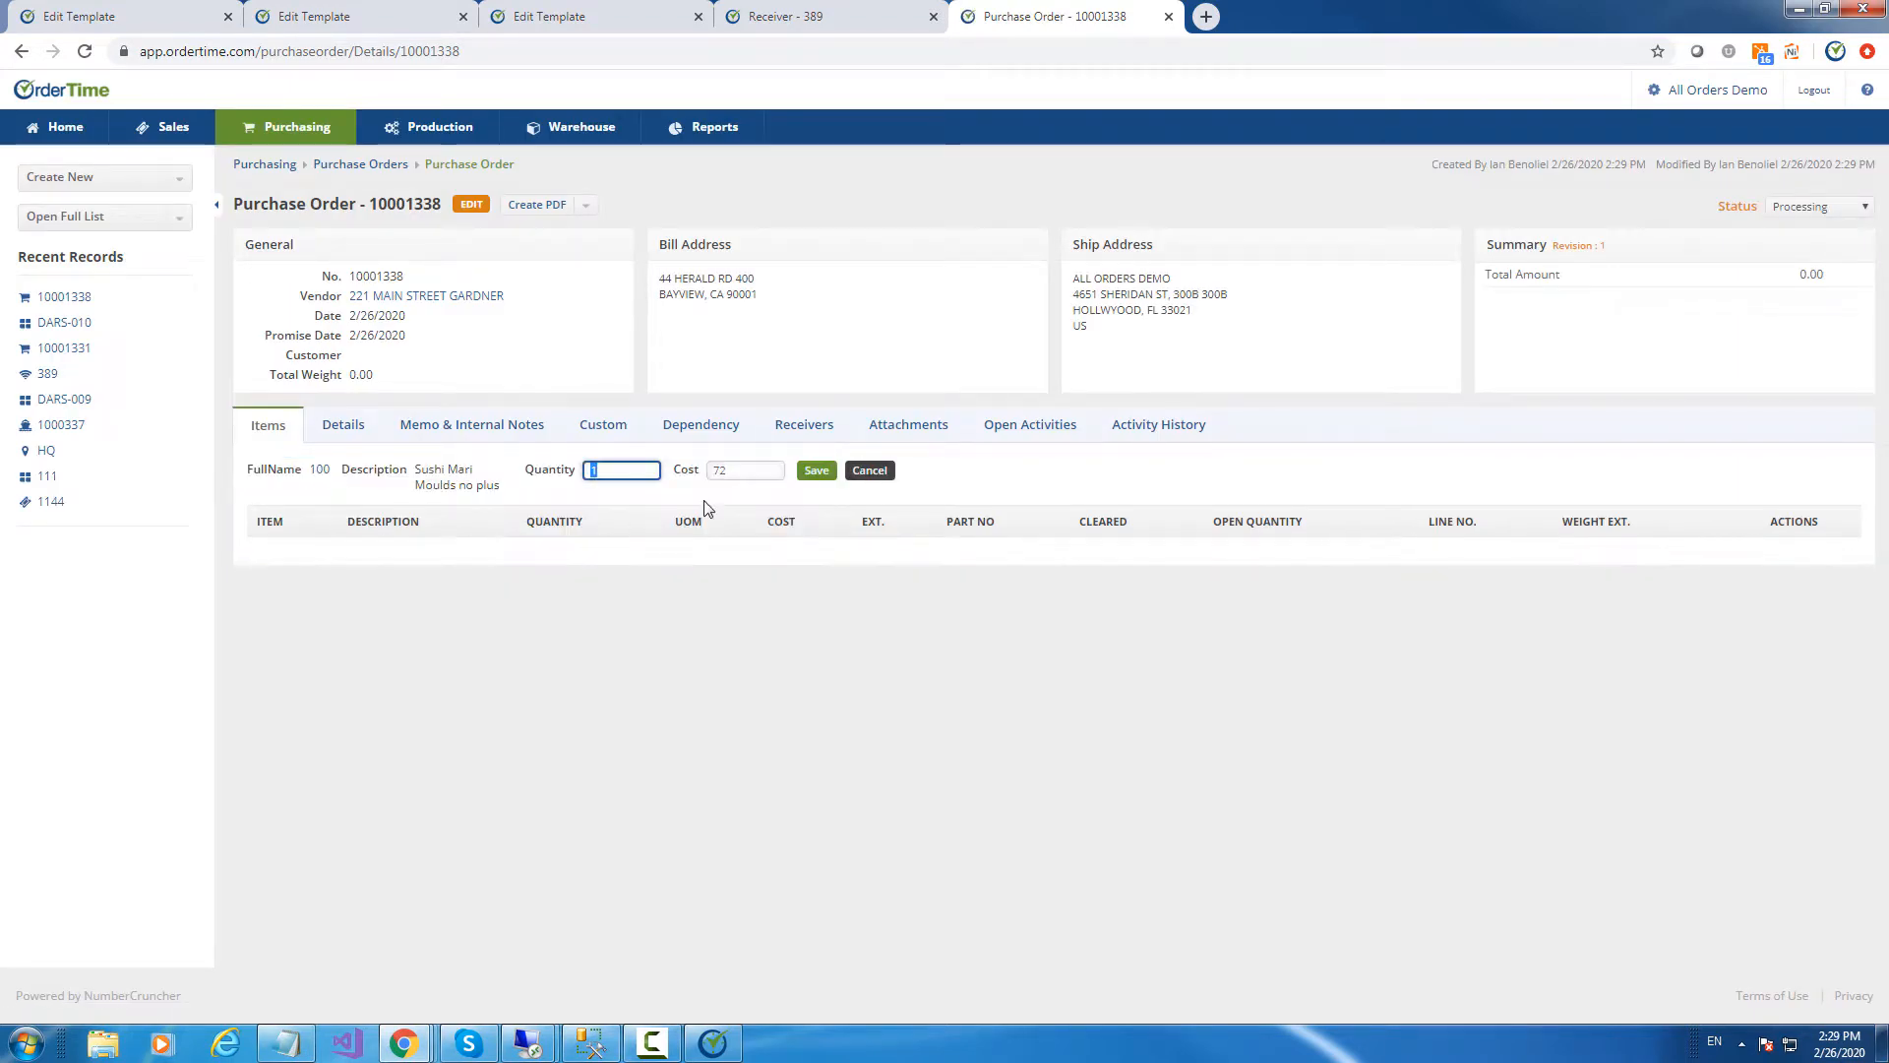
{"action": "type", "text": "3"}
{"action": "left_click", "coordinate": [816, 471]}
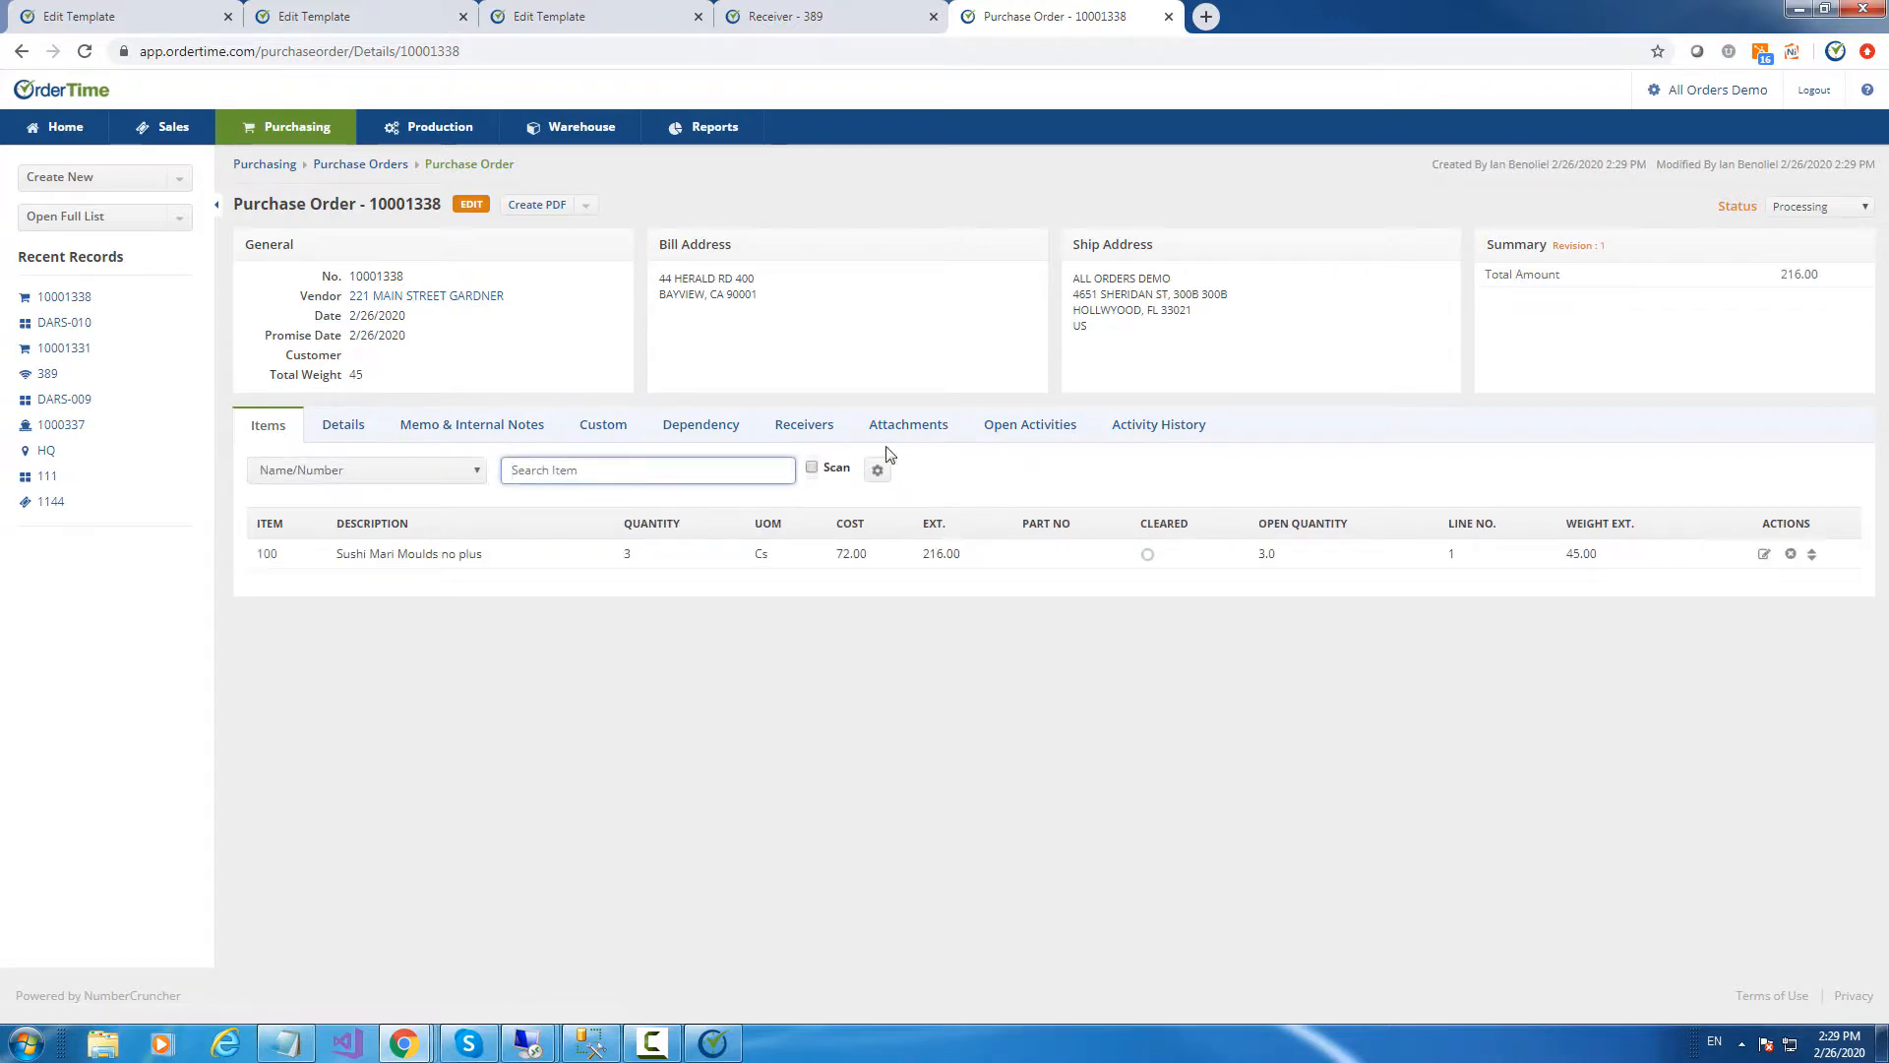
Set the purchase order status to Approved and show its Receivers list
{"action": "left_click", "coordinate": [1818, 206]}
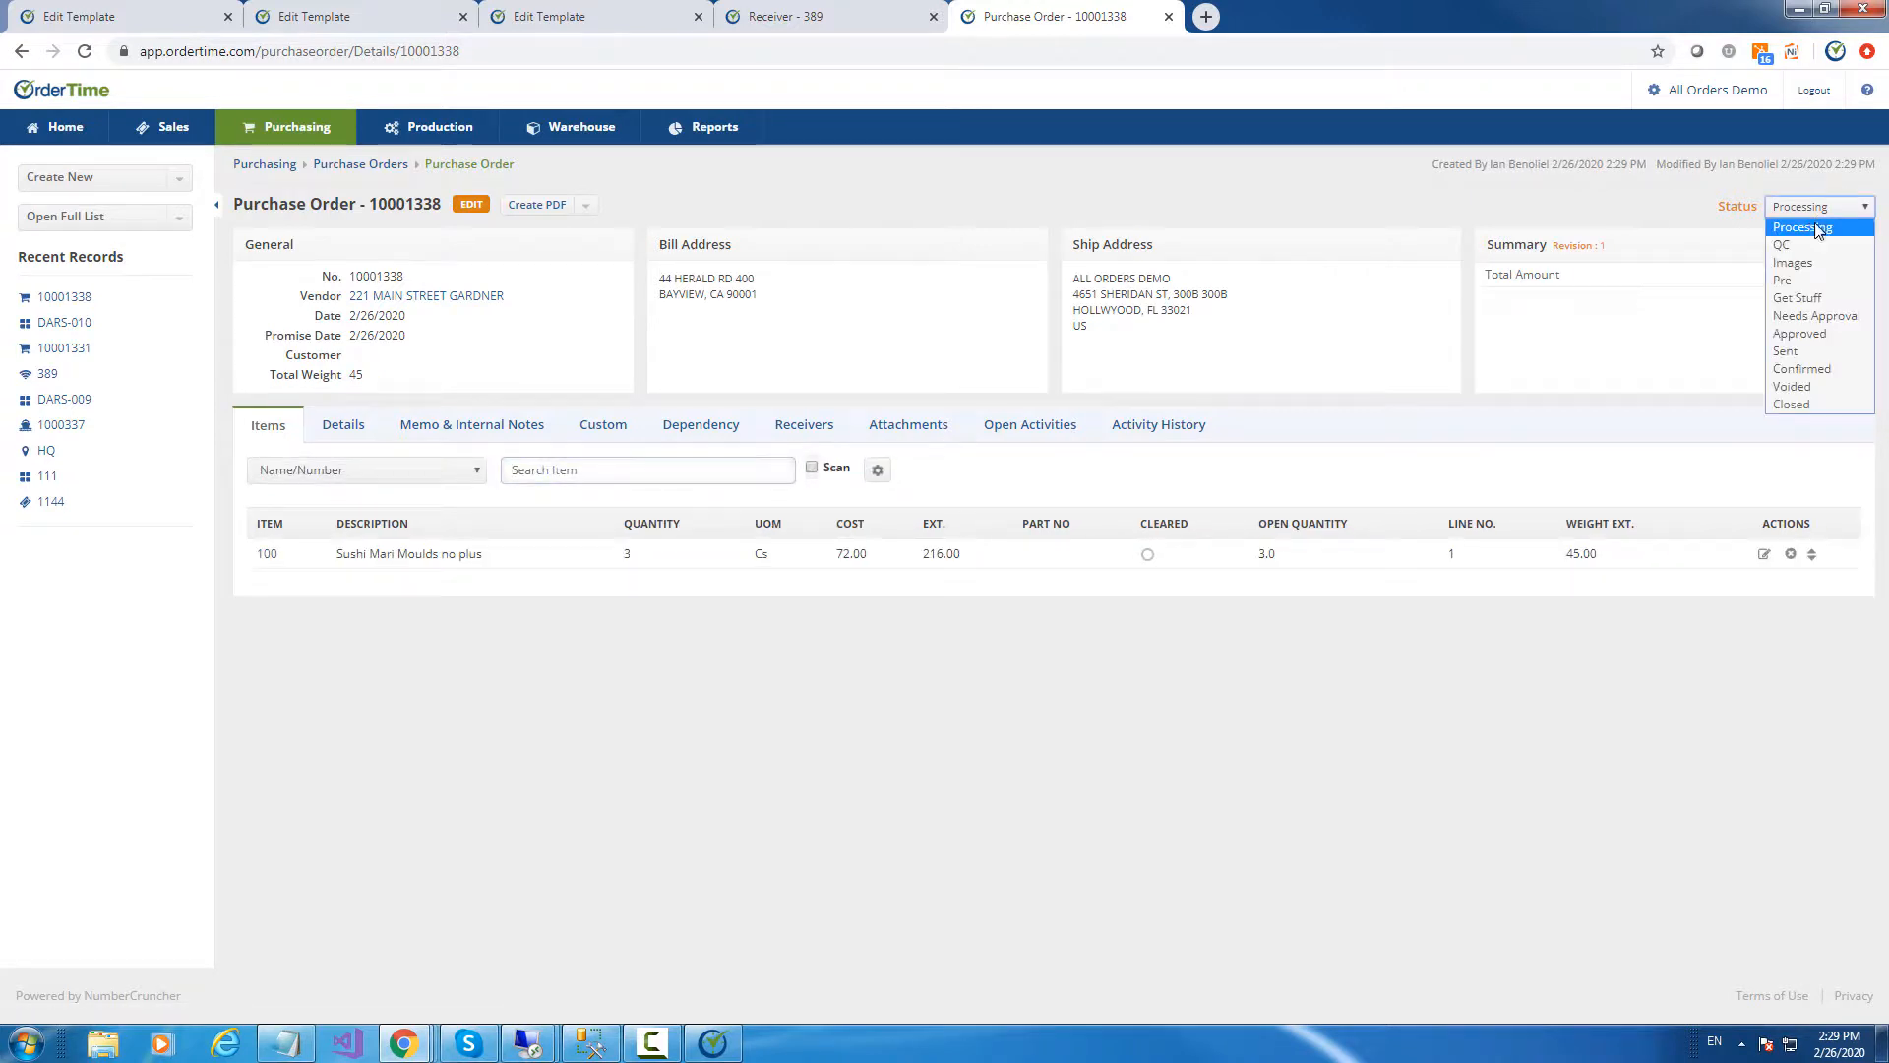
{"action": "left_click", "coordinate": [1810, 335]}
{"action": "left_click", "coordinate": [801, 425]}
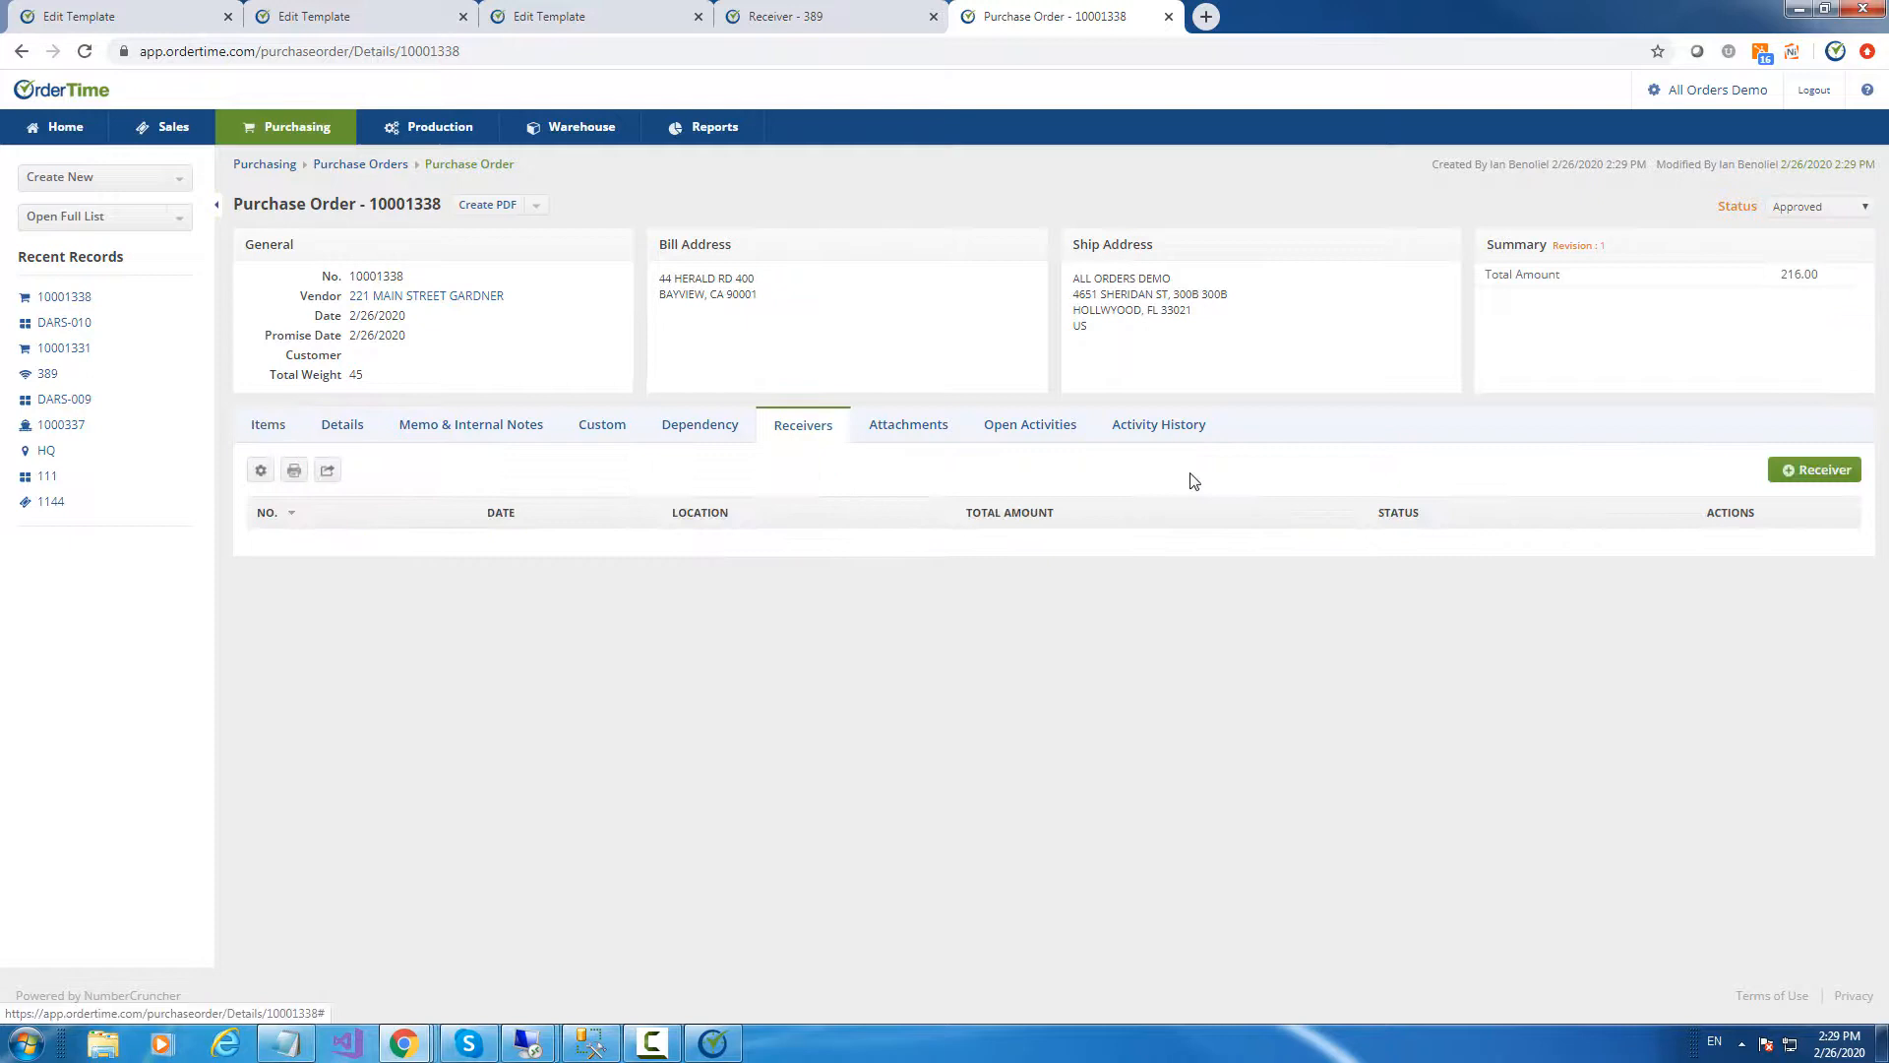
Create receiver 395 and open the lot entries for item 100's line
{"action": "left_click", "coordinate": [1806, 478]}
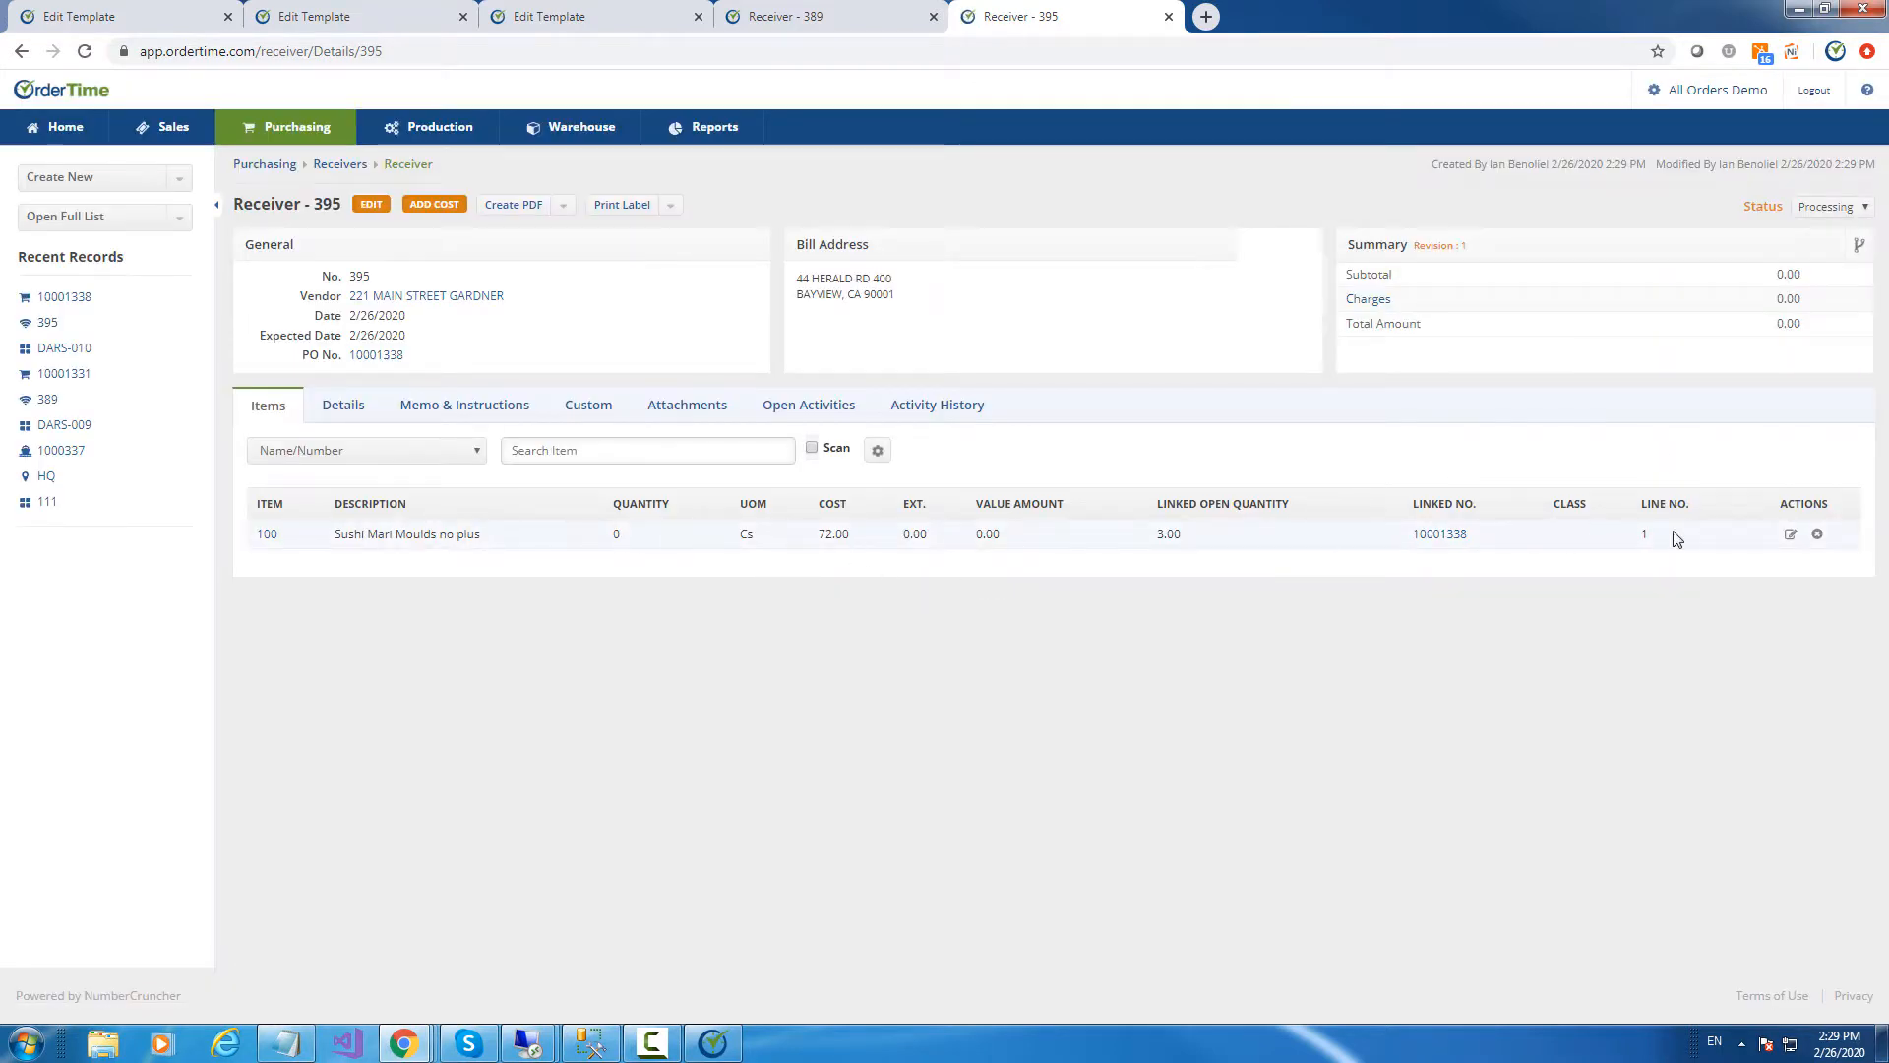
{"action": "left_click", "coordinate": [1790, 536]}
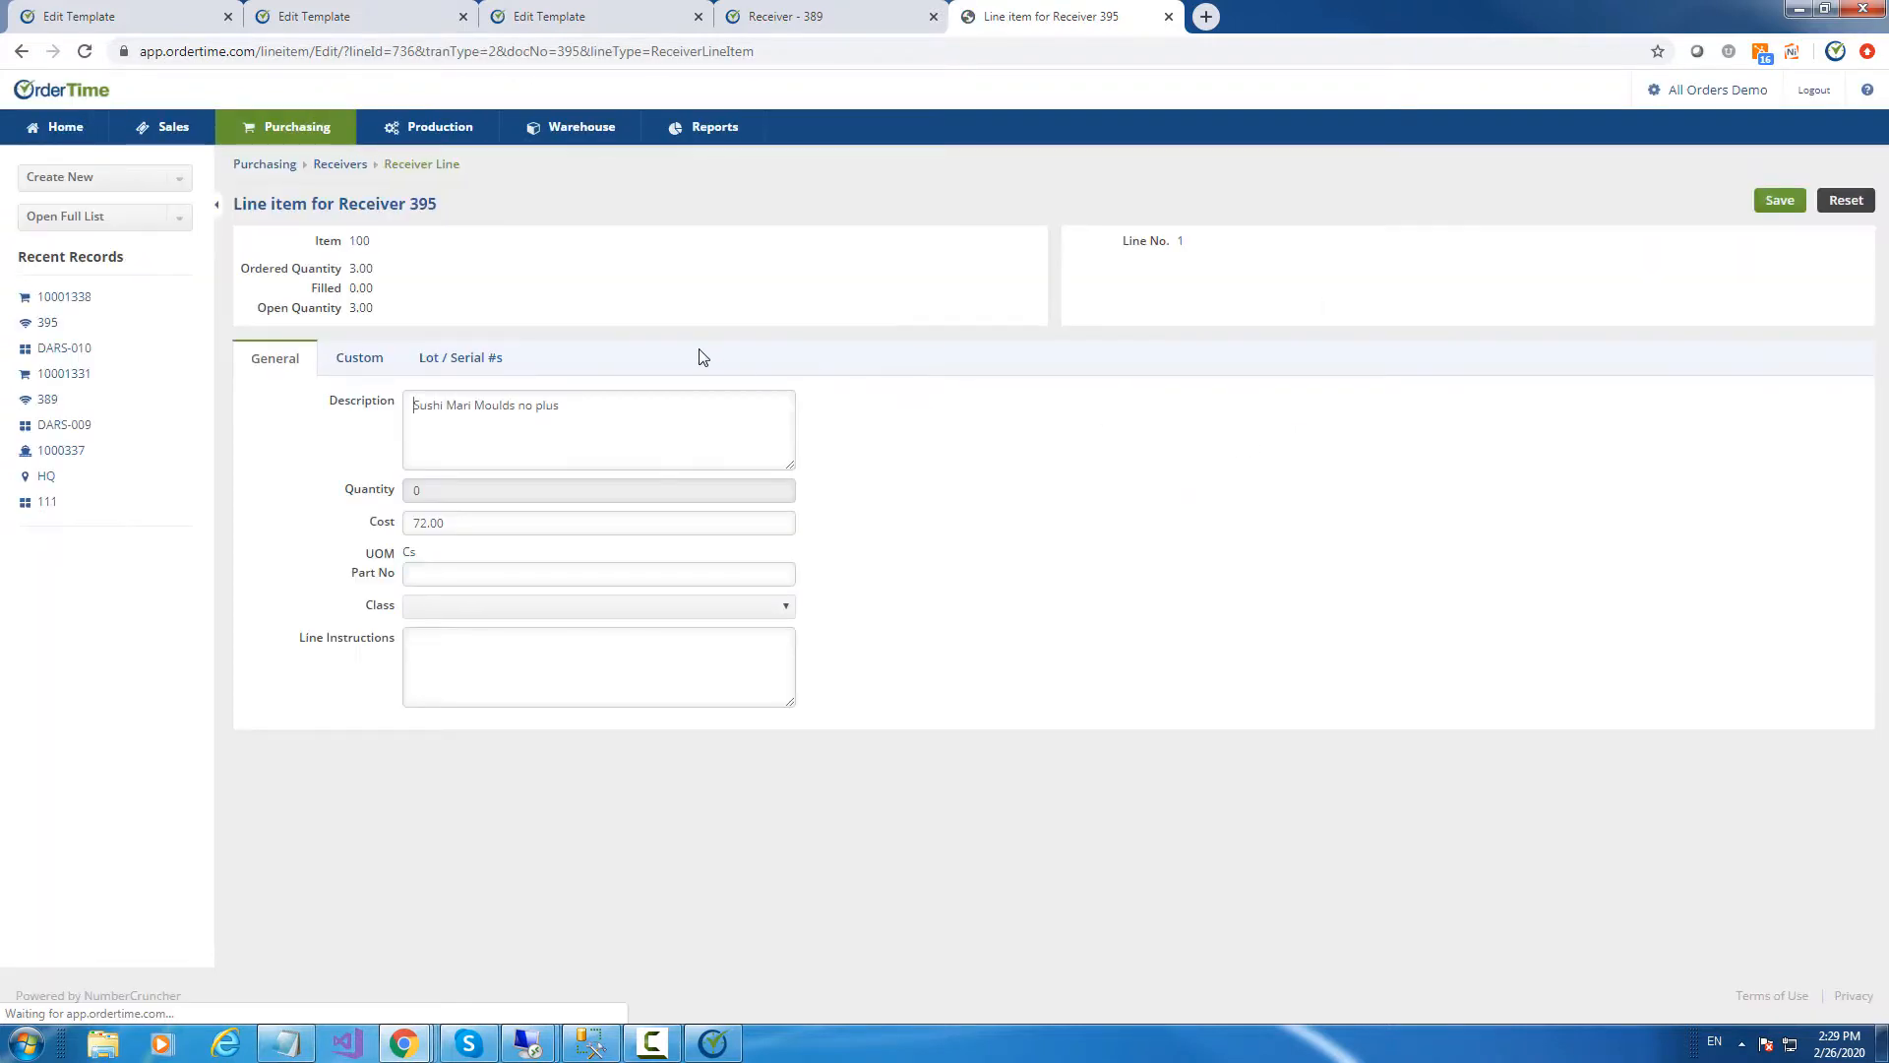
{"action": "left_click", "coordinate": [482, 360]}
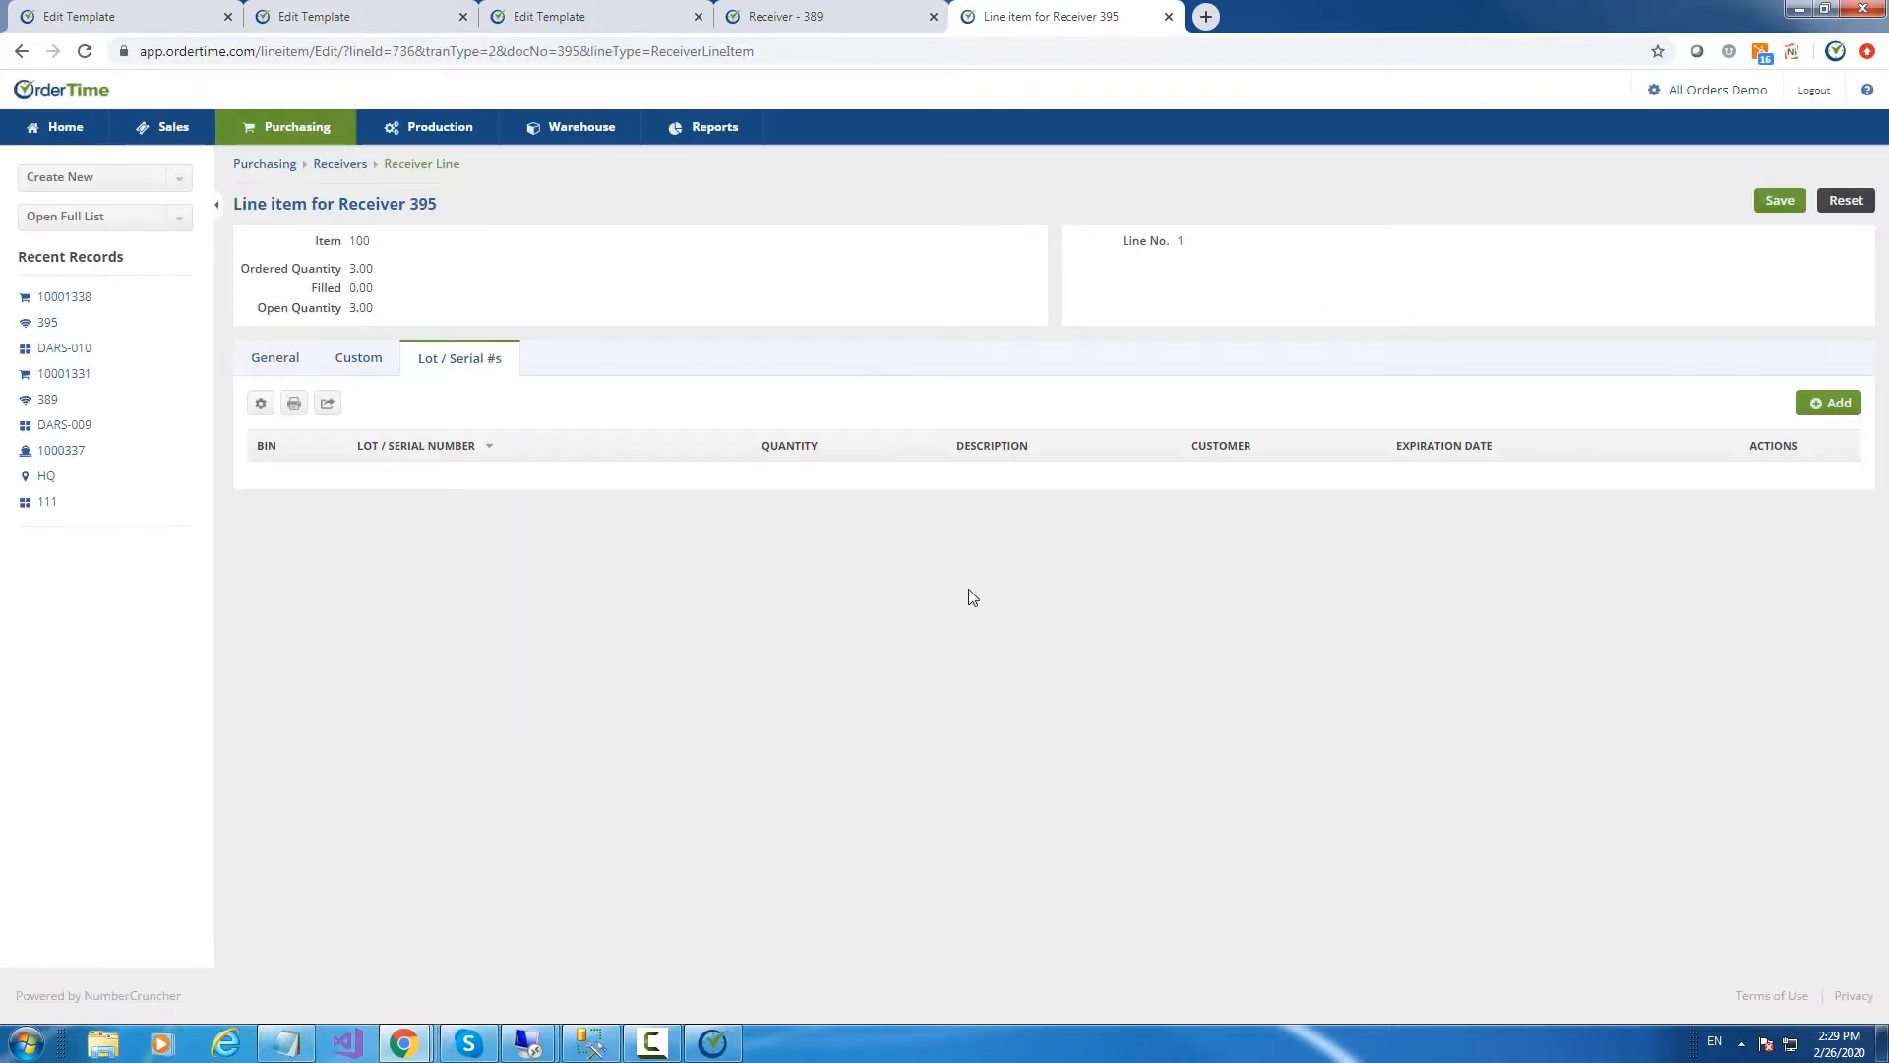
{"action": "left_click", "coordinate": [1831, 405]}
{"action": "left_click", "coordinate": [1815, 412]}
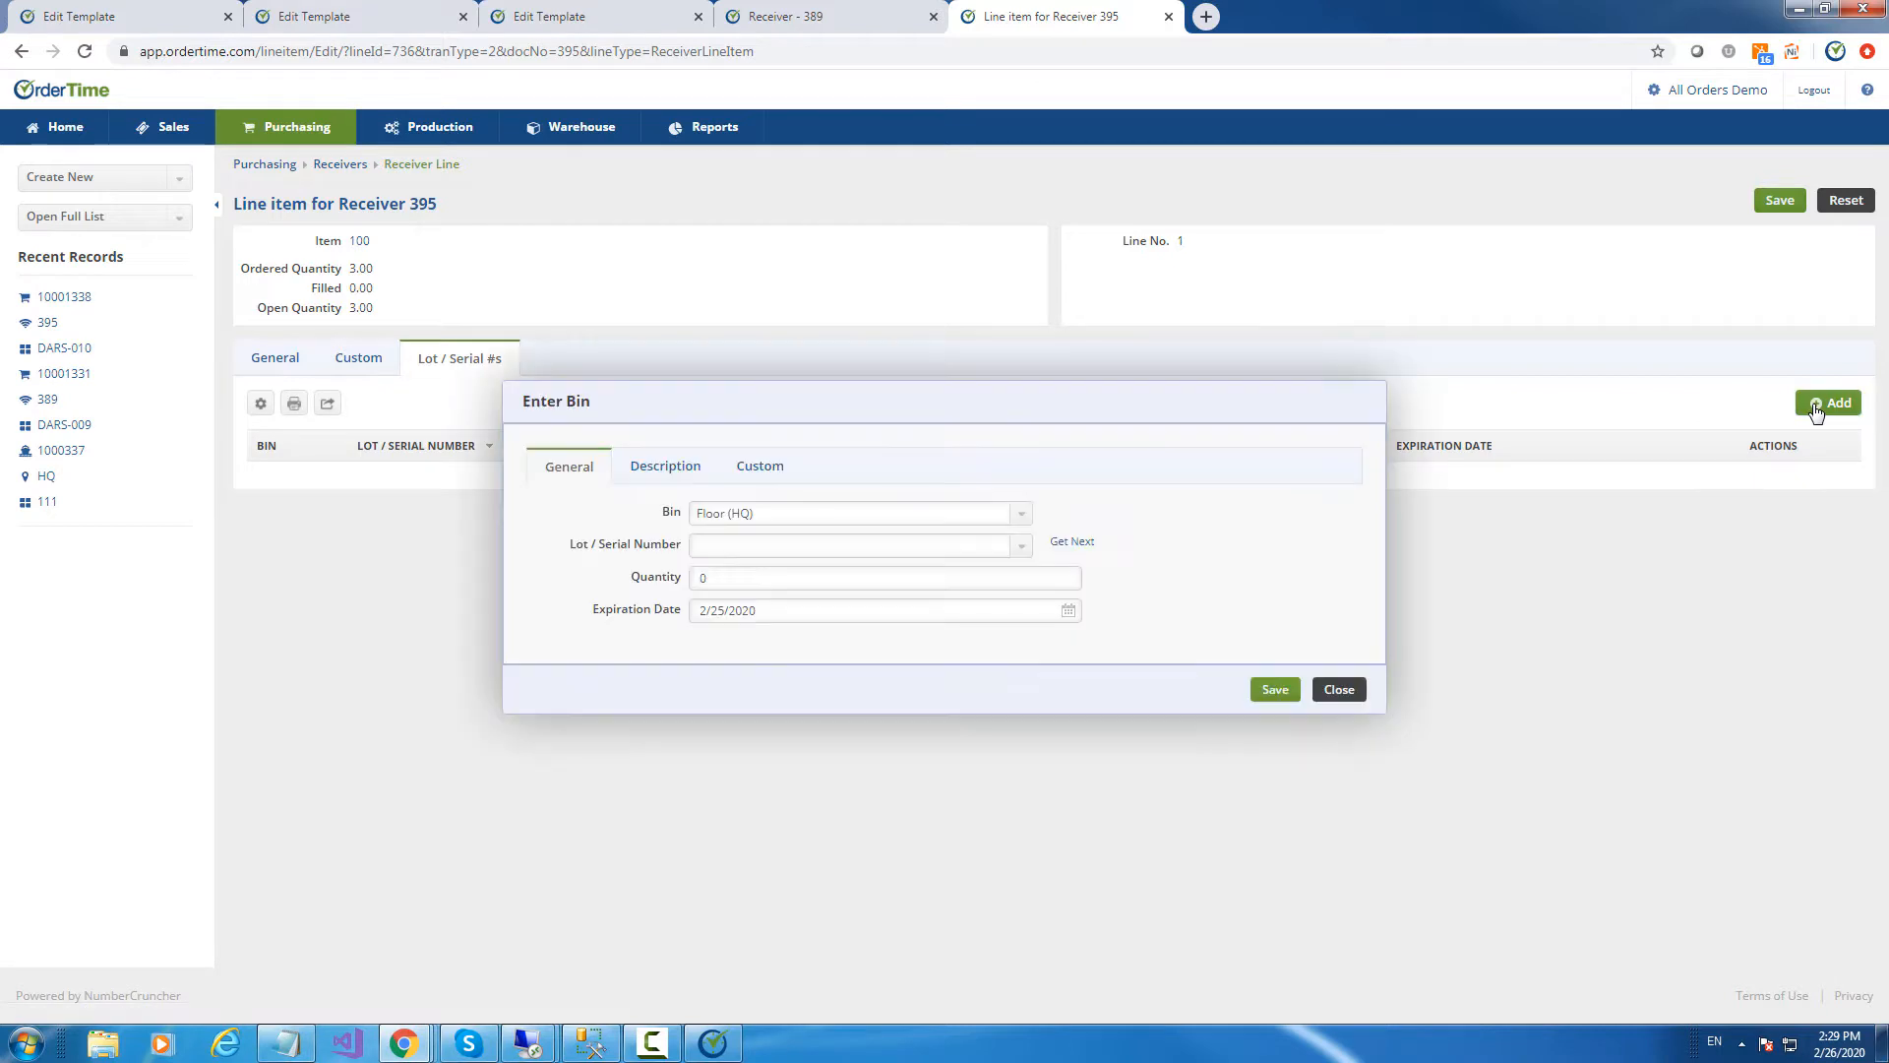
Record lot 31223 with quantity 1 and save the line back to the receiver
{"action": "left_click", "coordinate": [1071, 543]}
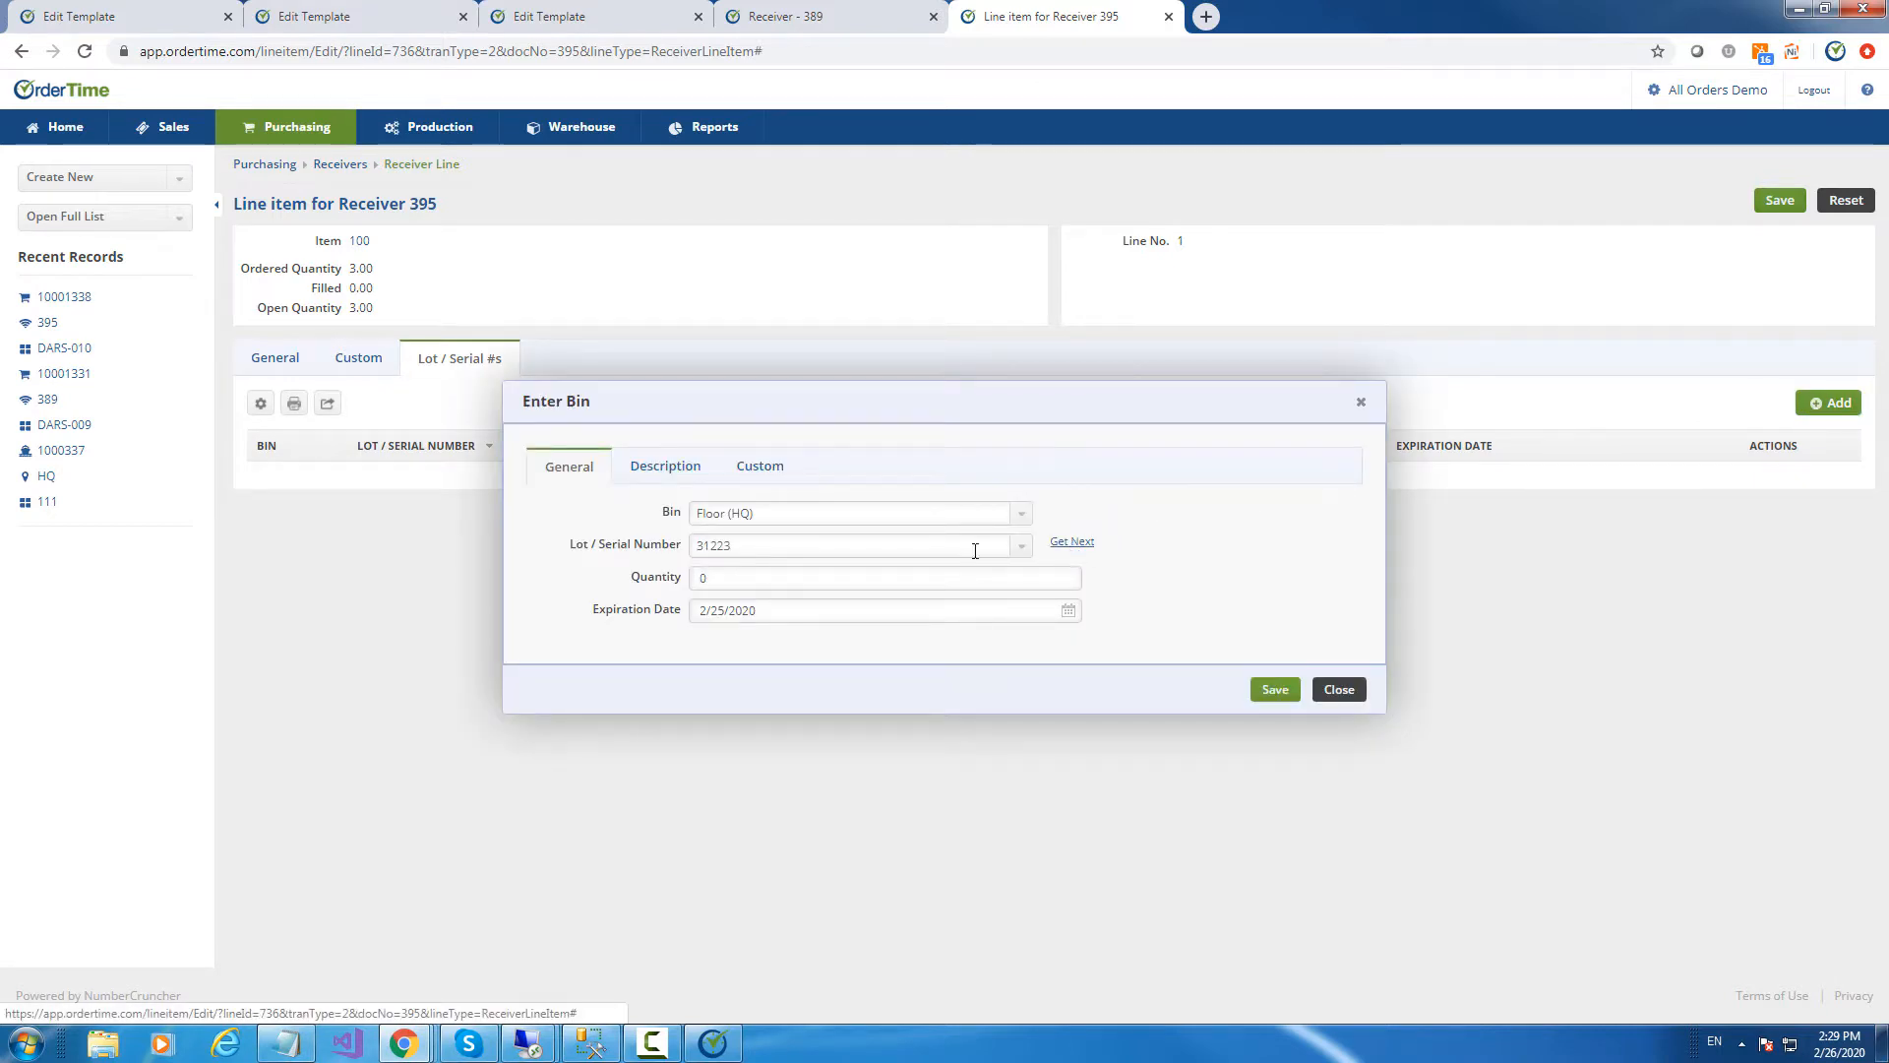
{"action": "left_click", "coordinate": [682, 583]}
{"action": "type", "text": "1"}
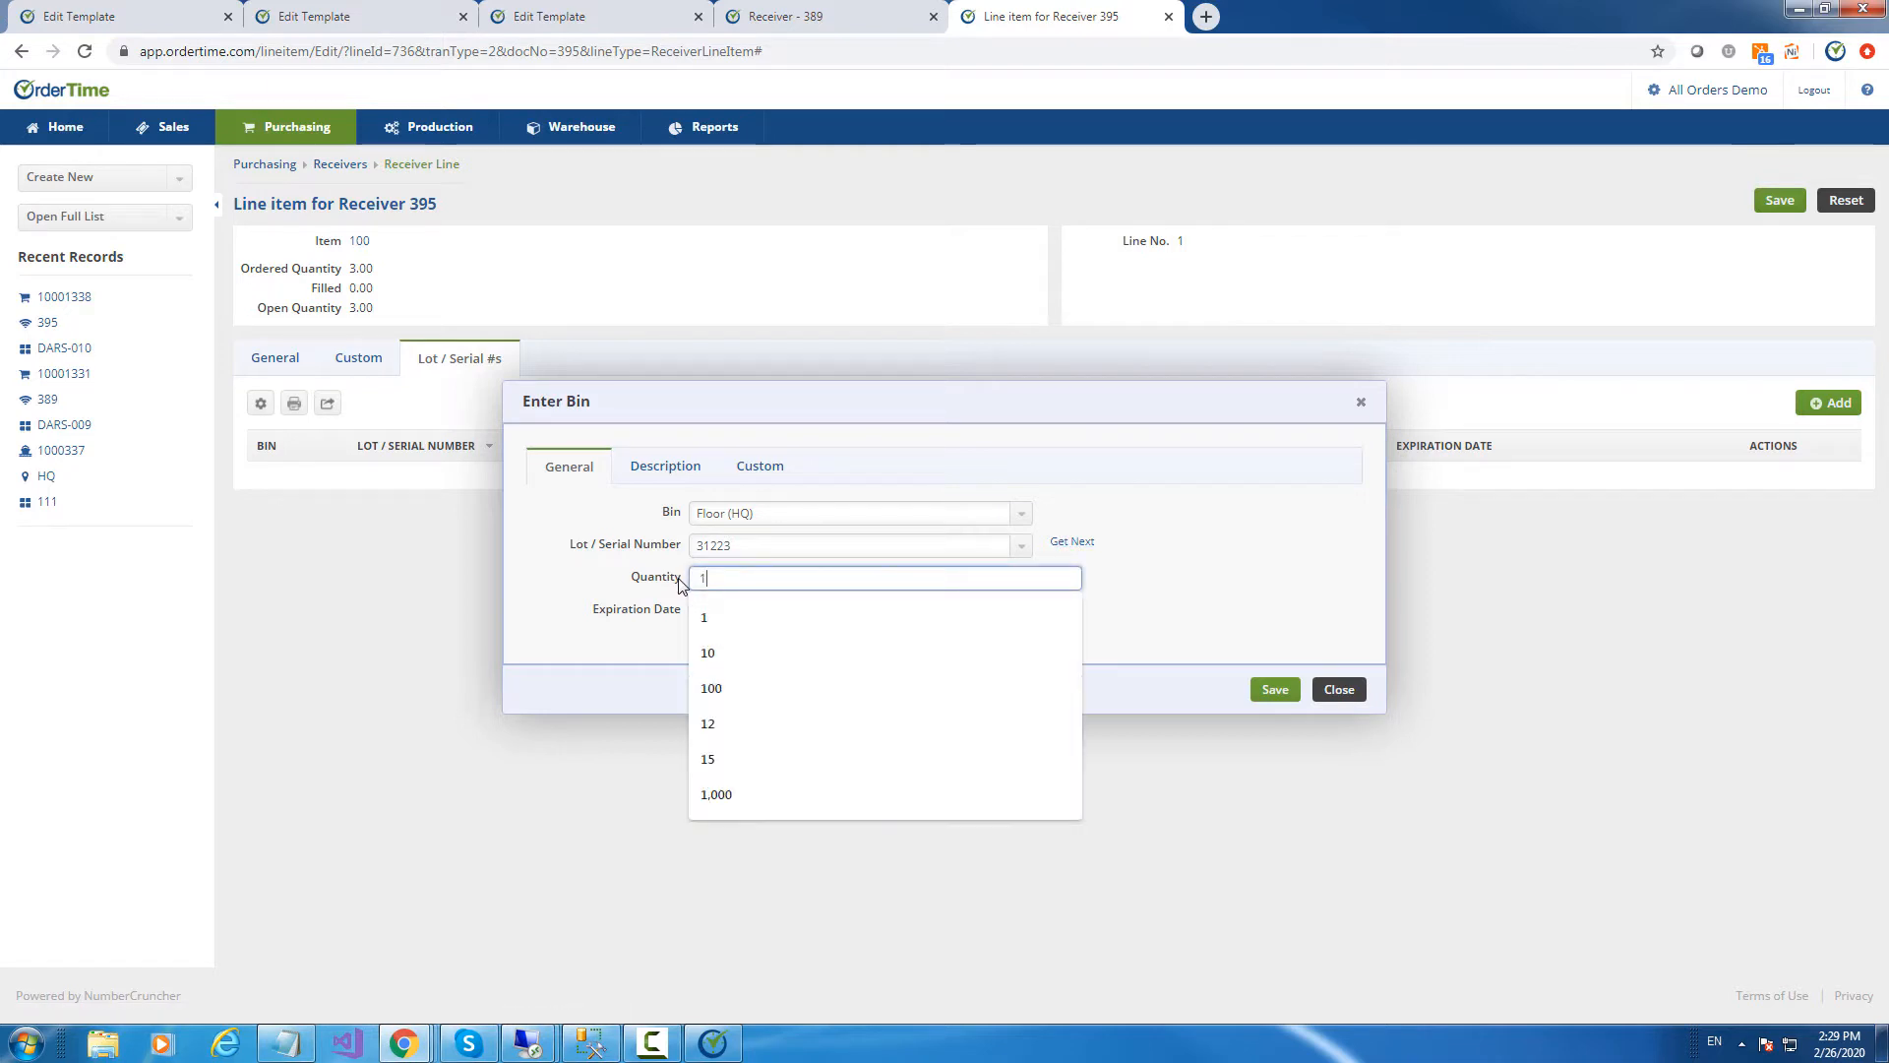
{"action": "left_click", "coordinate": [1275, 689]}
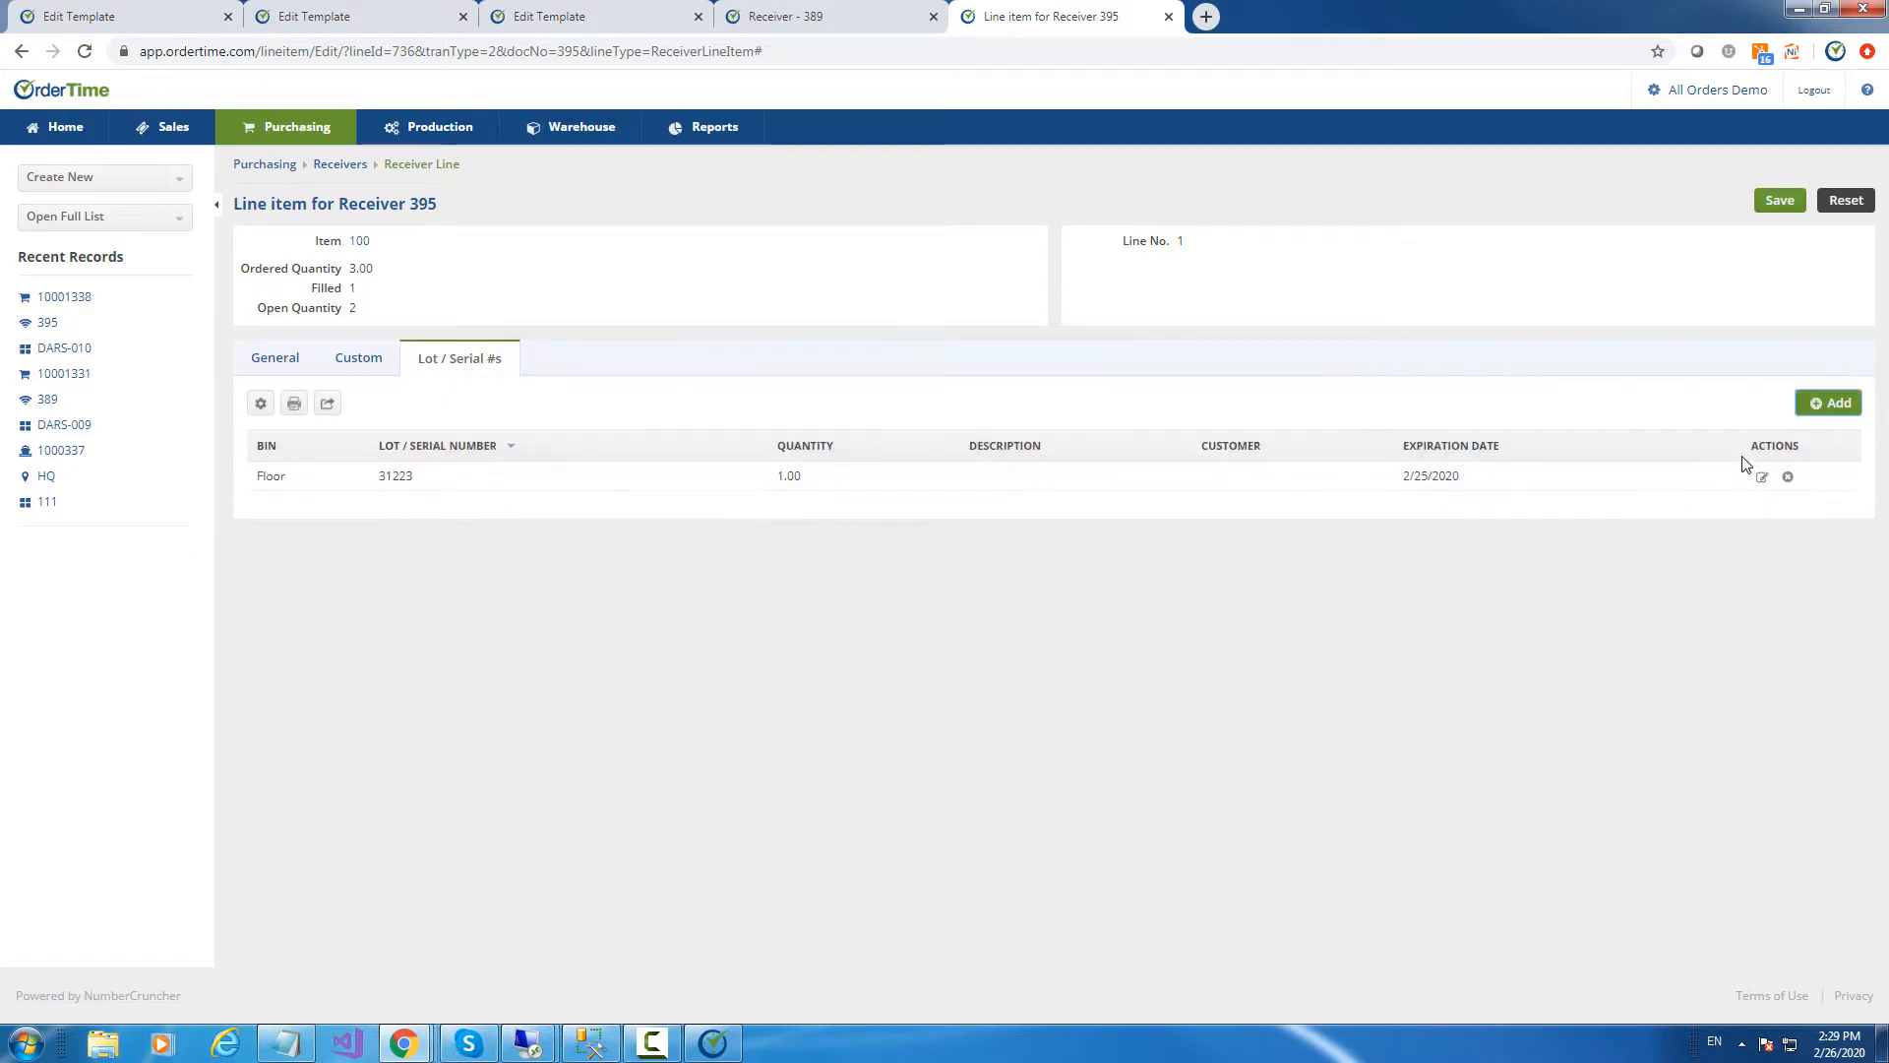
{"action": "left_click", "coordinate": [1823, 405]}
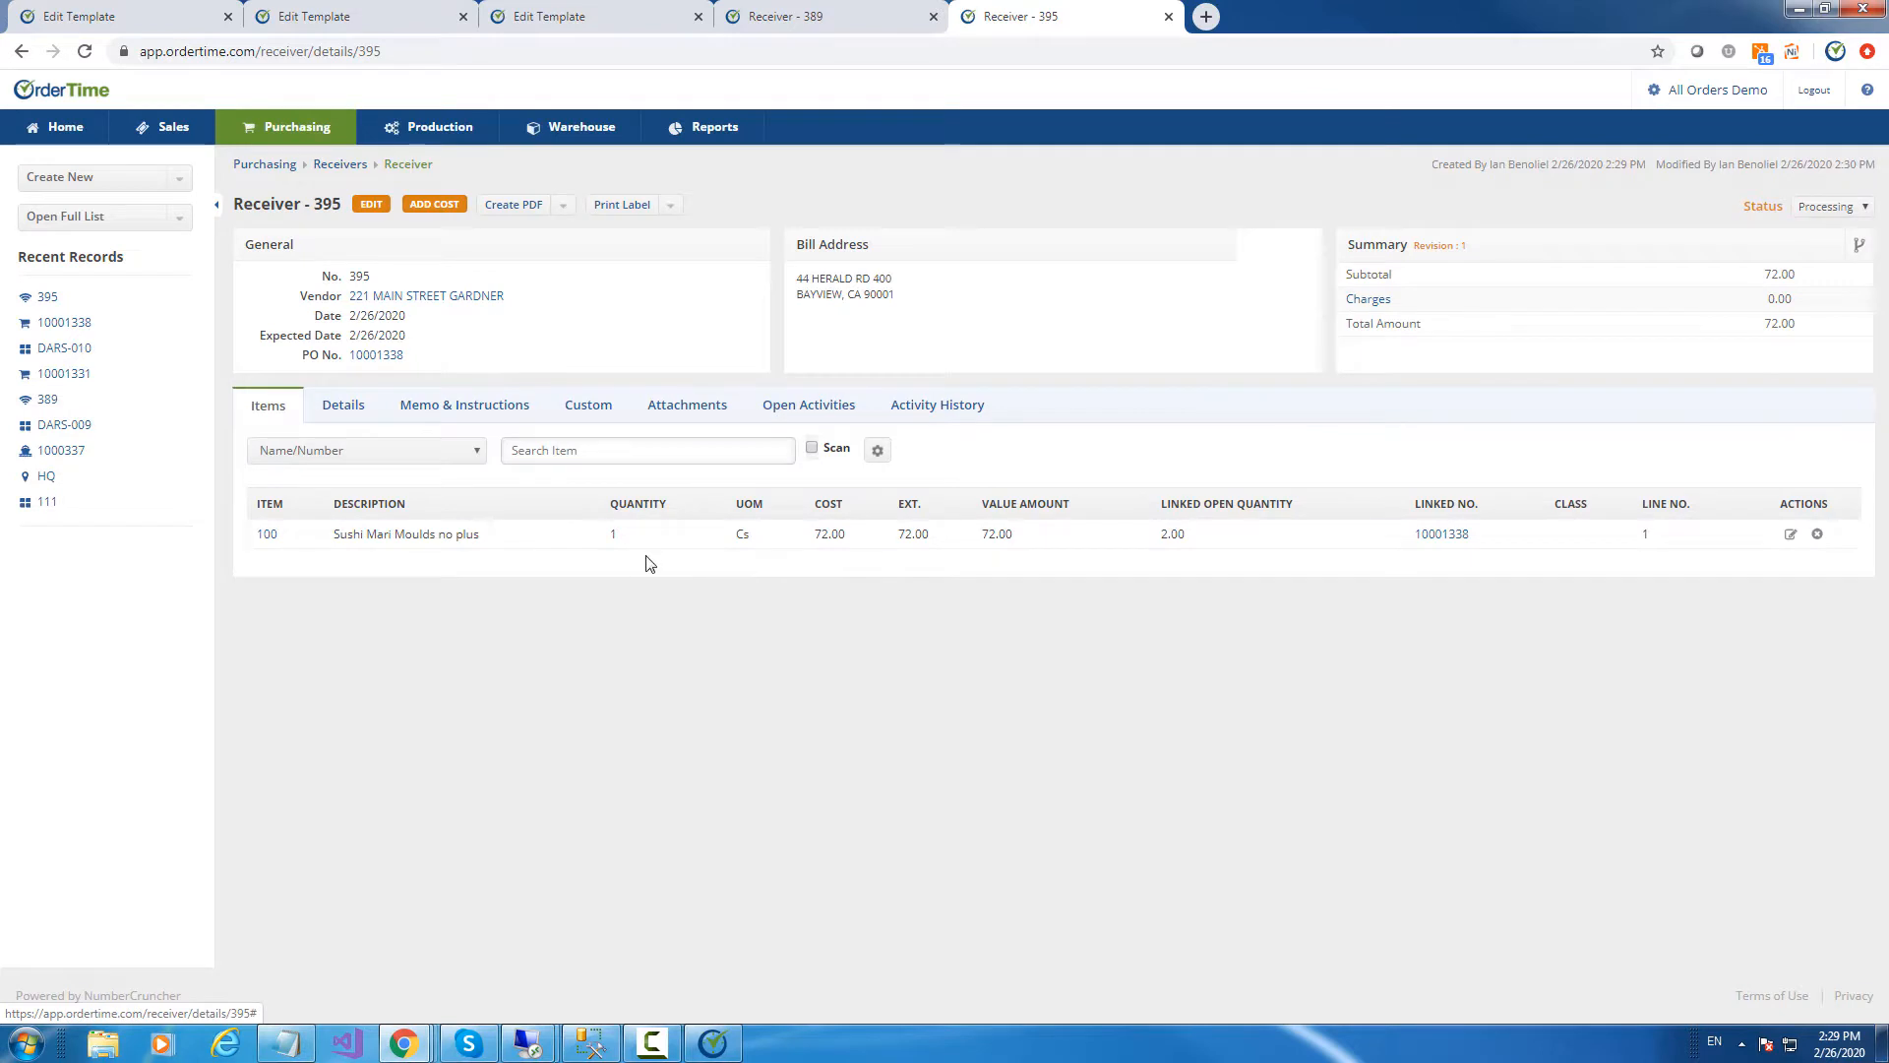
Add lot 897589275 so item 100 totals 2 units, then switch to the template editor
{"action": "left_click", "coordinate": [635, 544]}
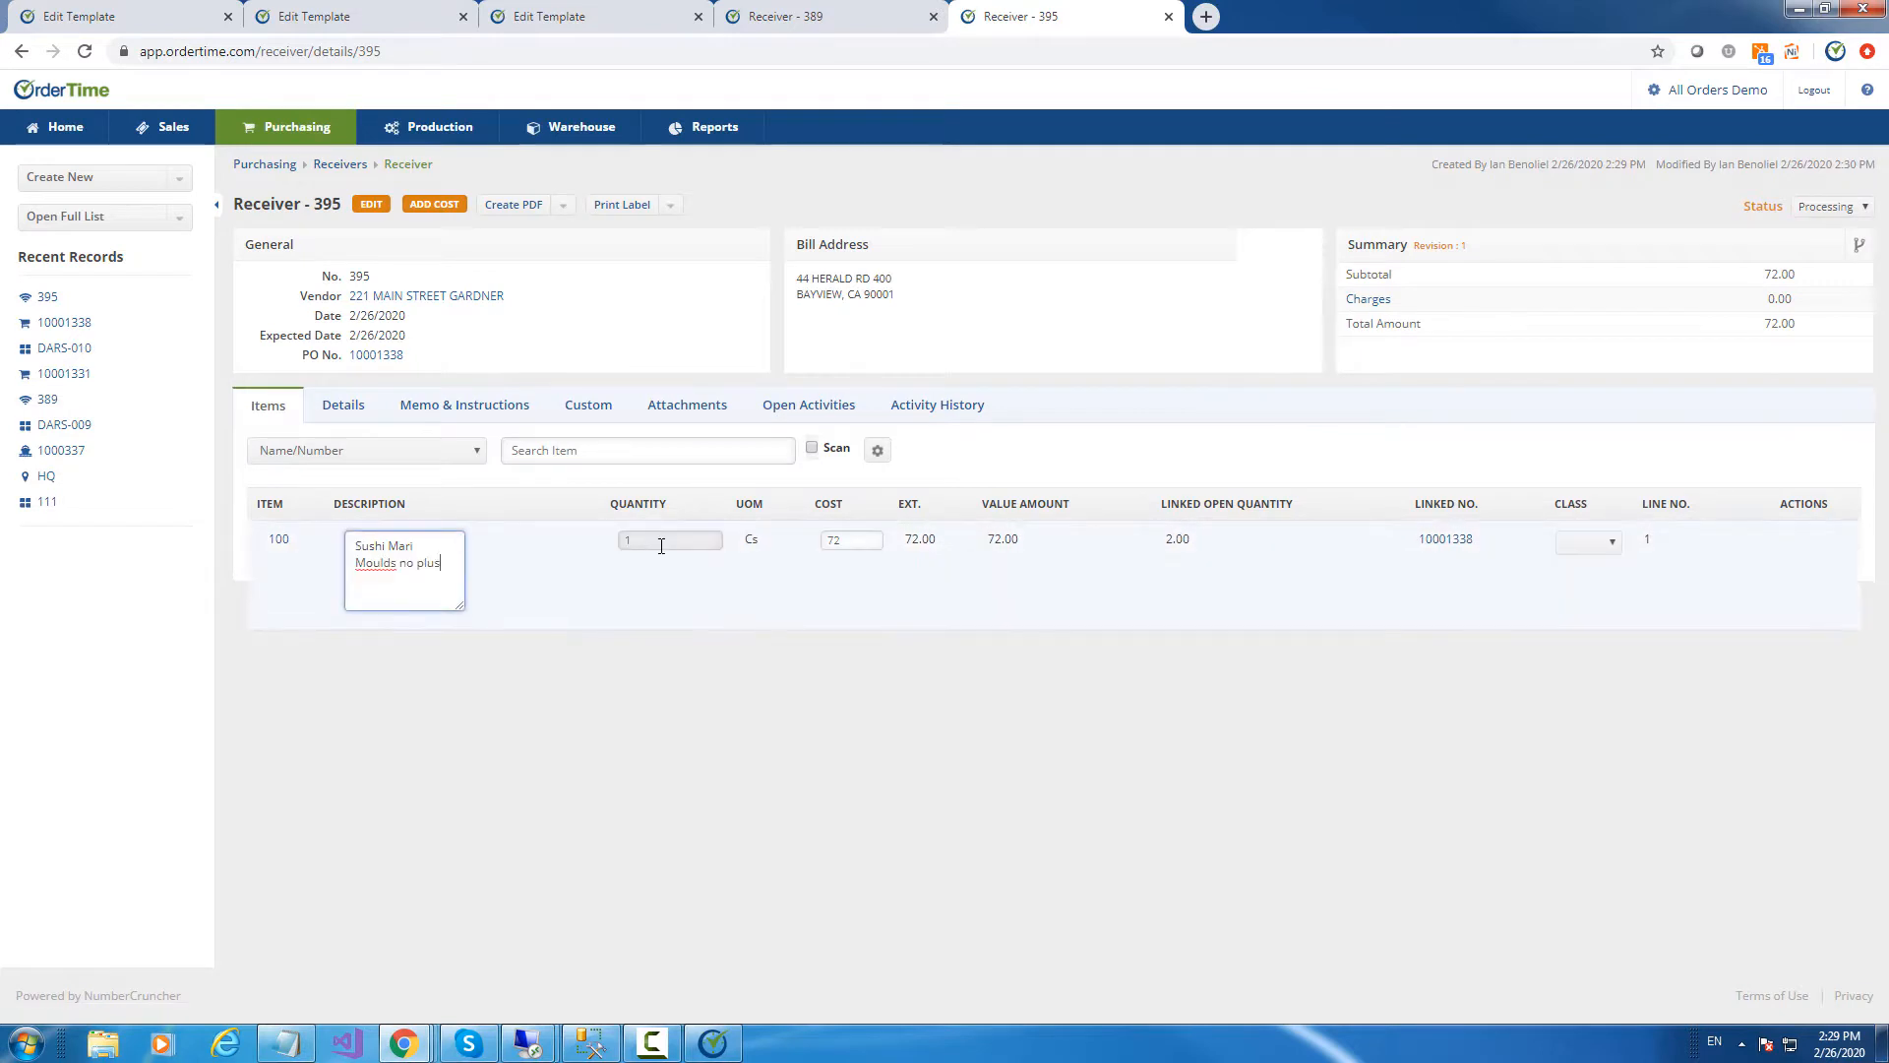
{"action": "left_click", "coordinate": [655, 541]}
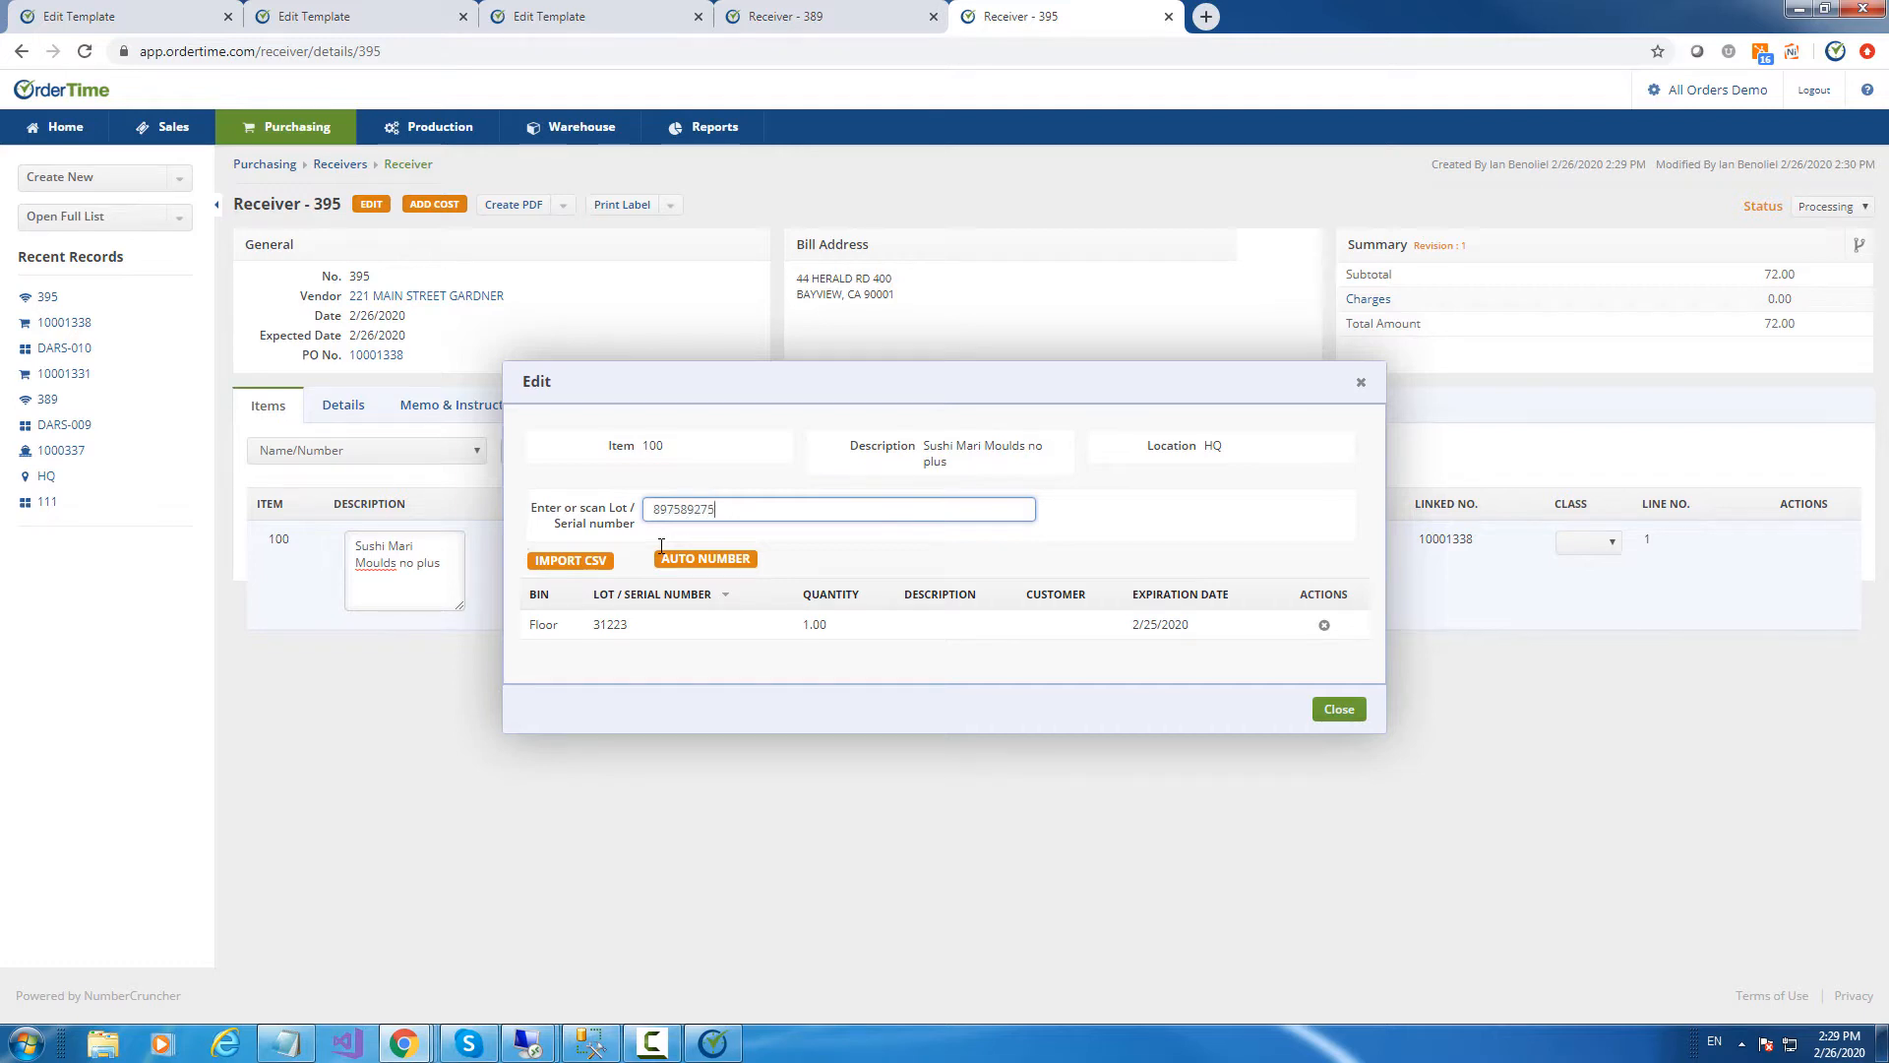
{"action": "key", "text": "Return"}
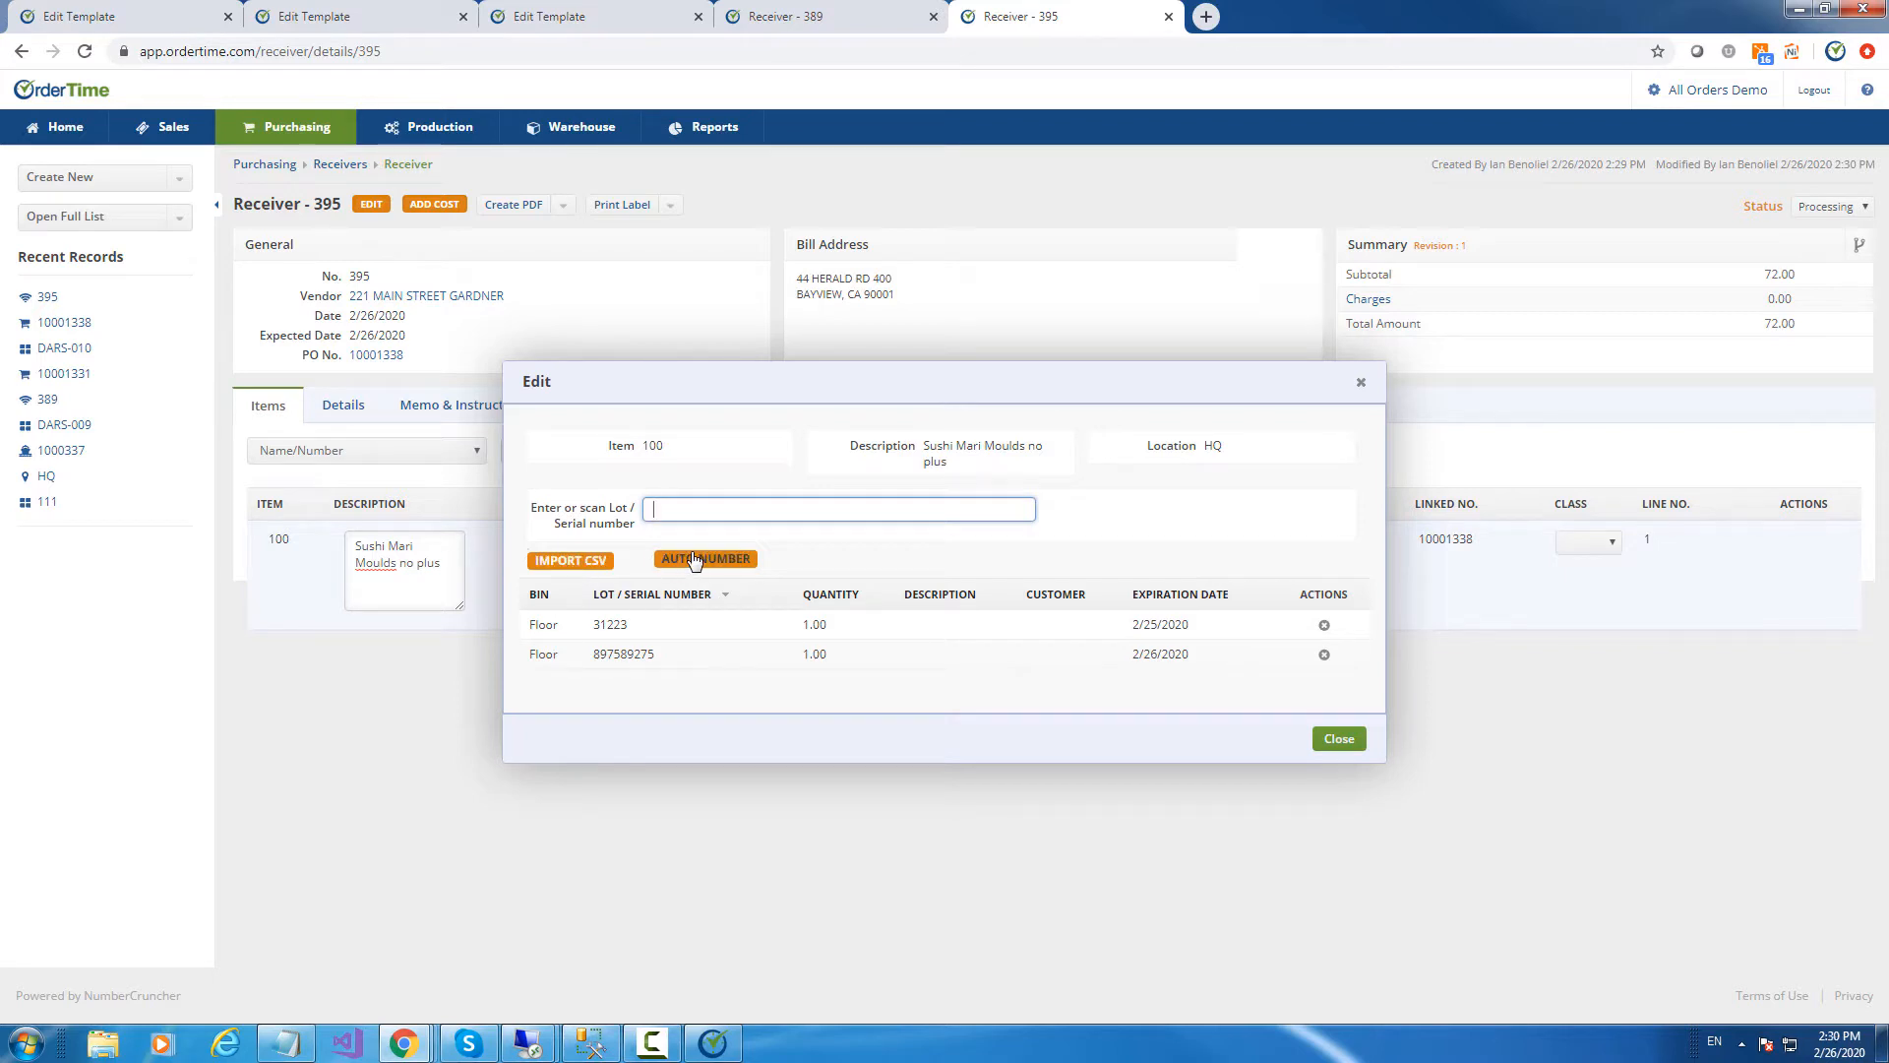
{"action": "left_click", "coordinate": [1337, 740]}
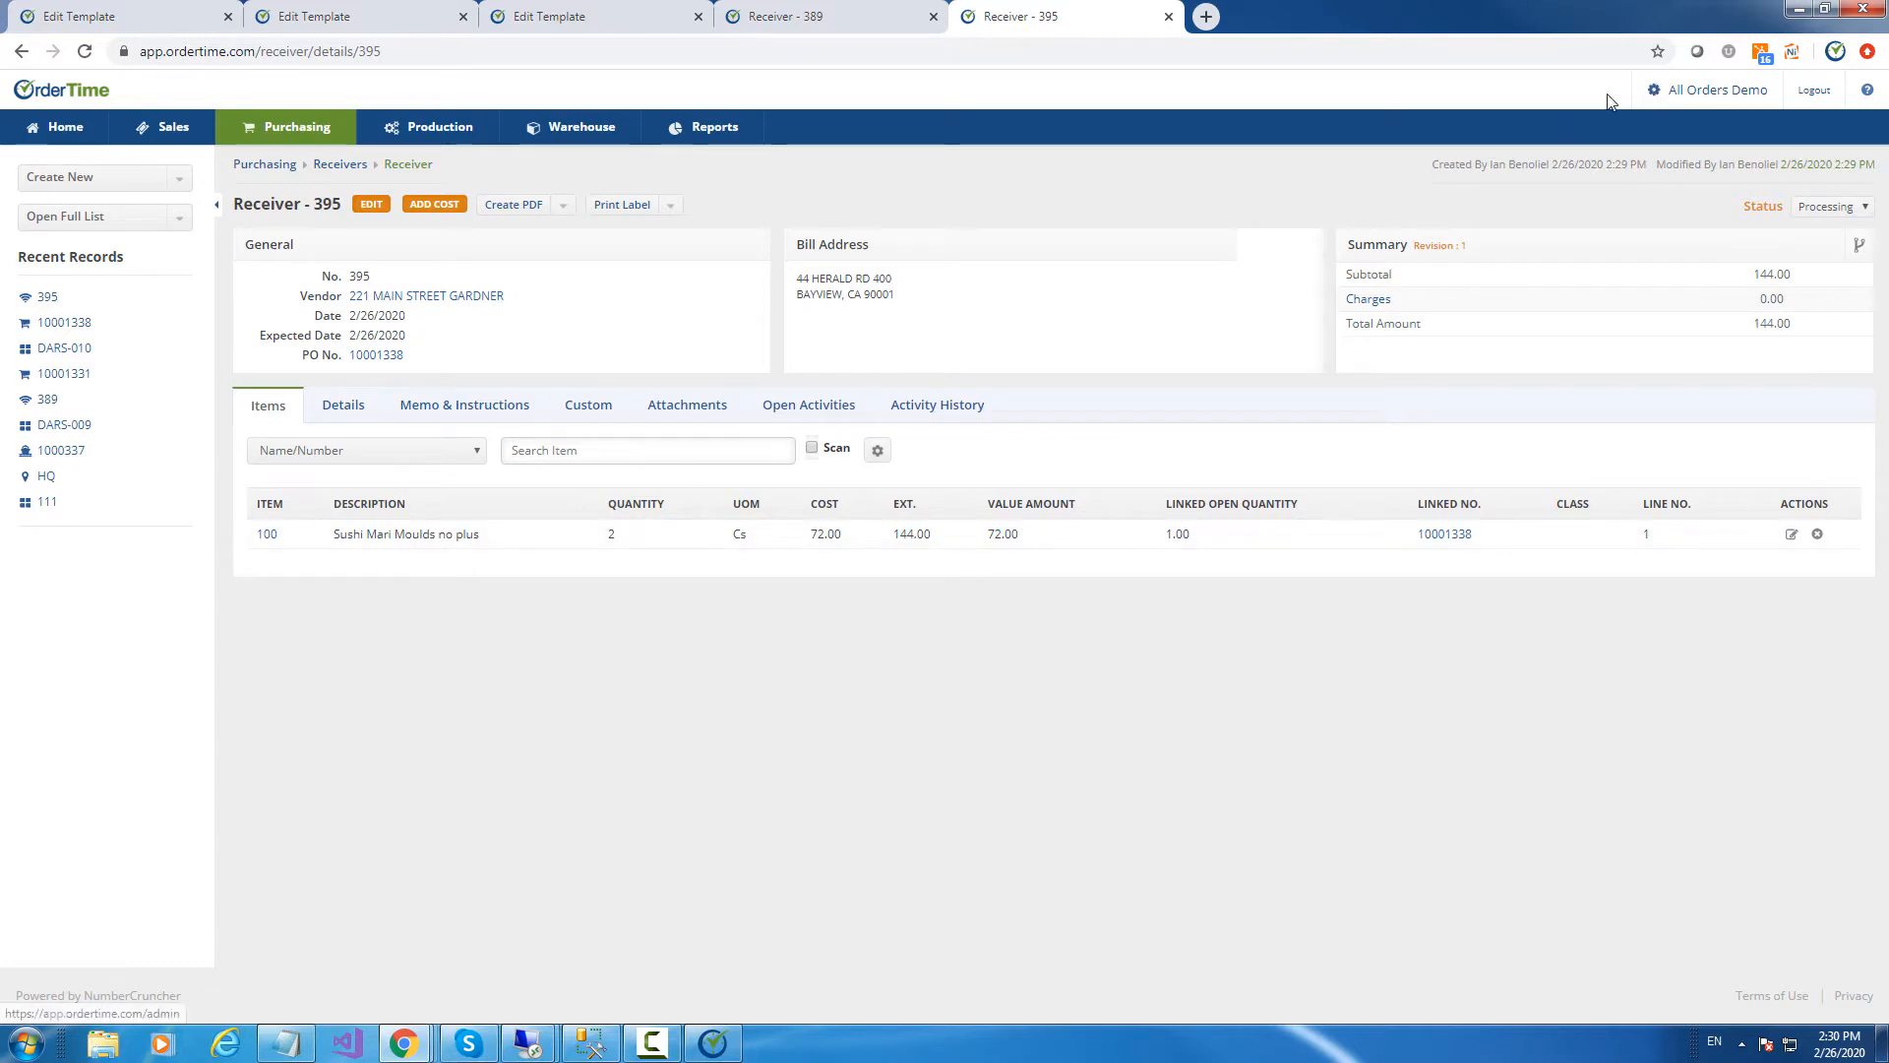
{"action": "left_click", "coordinate": [125, 24]}
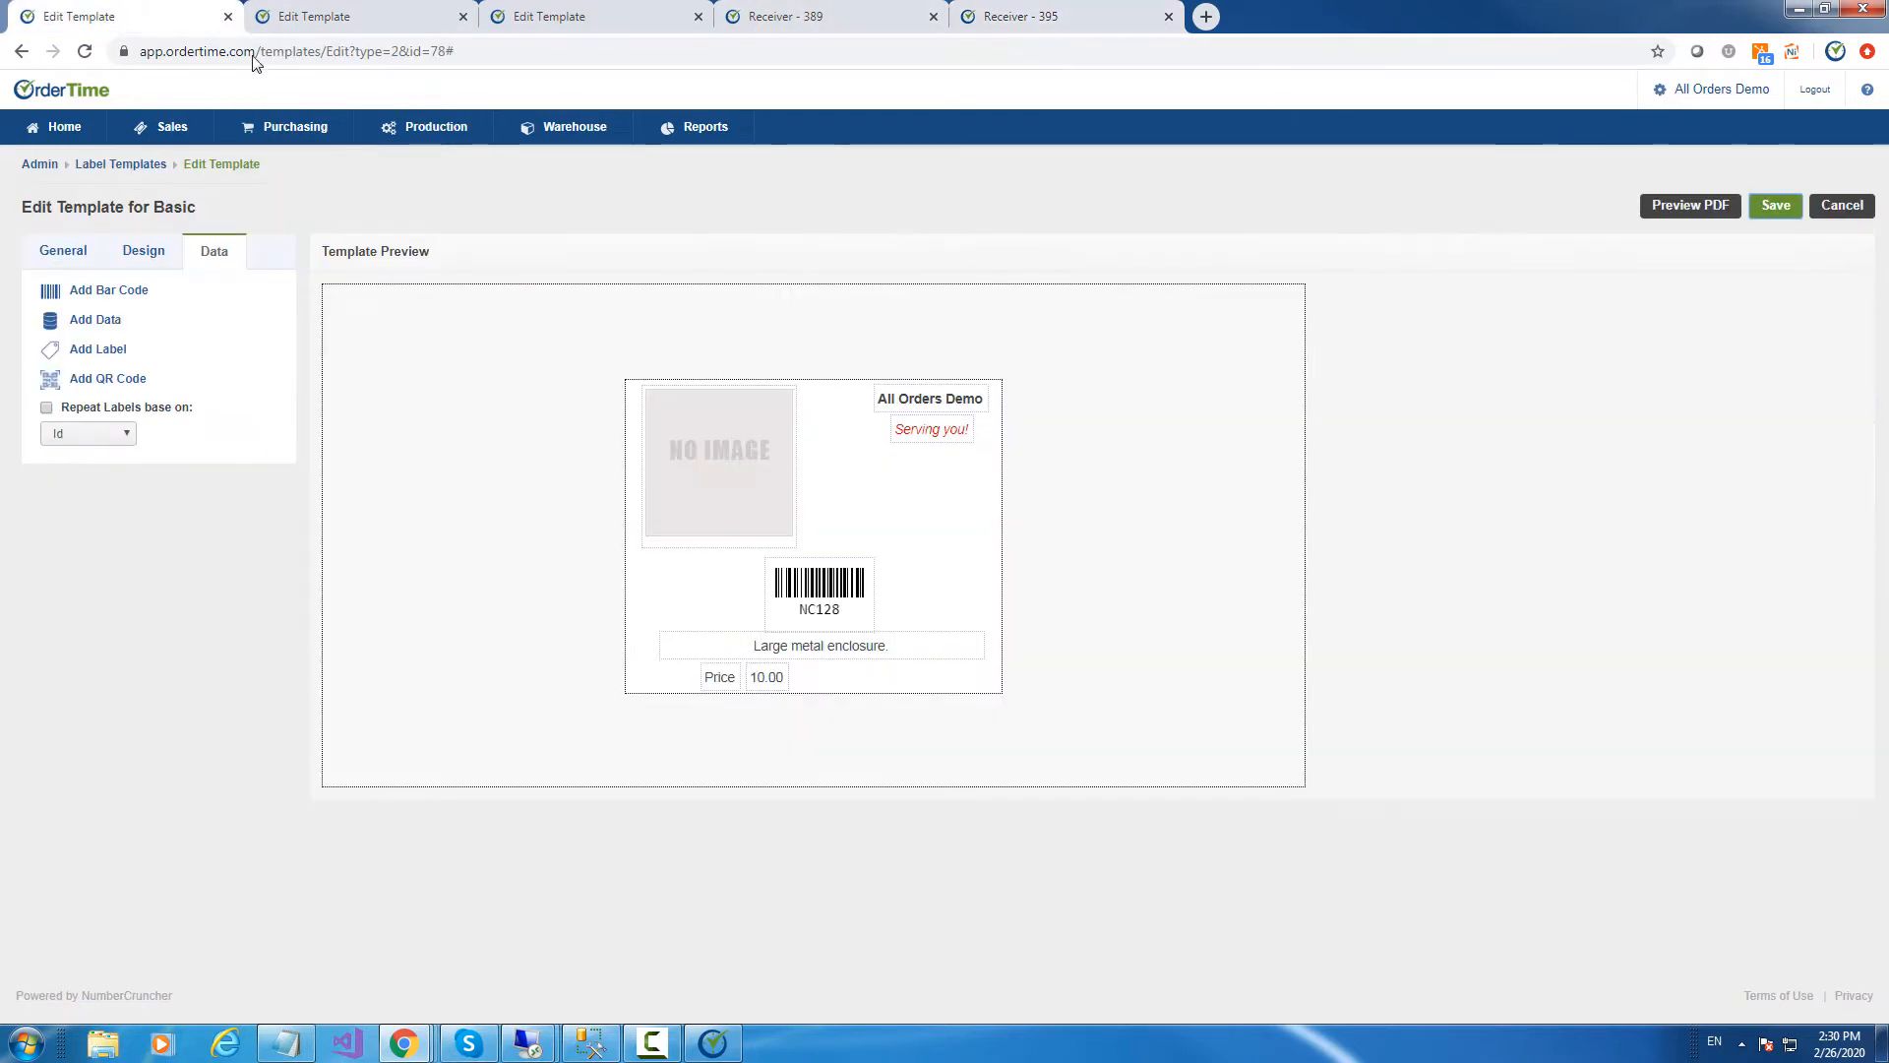
Move the I456-Y76 field lower on the Receiving label template, save it, and go Home
{"action": "left_click", "coordinate": [129, 168]}
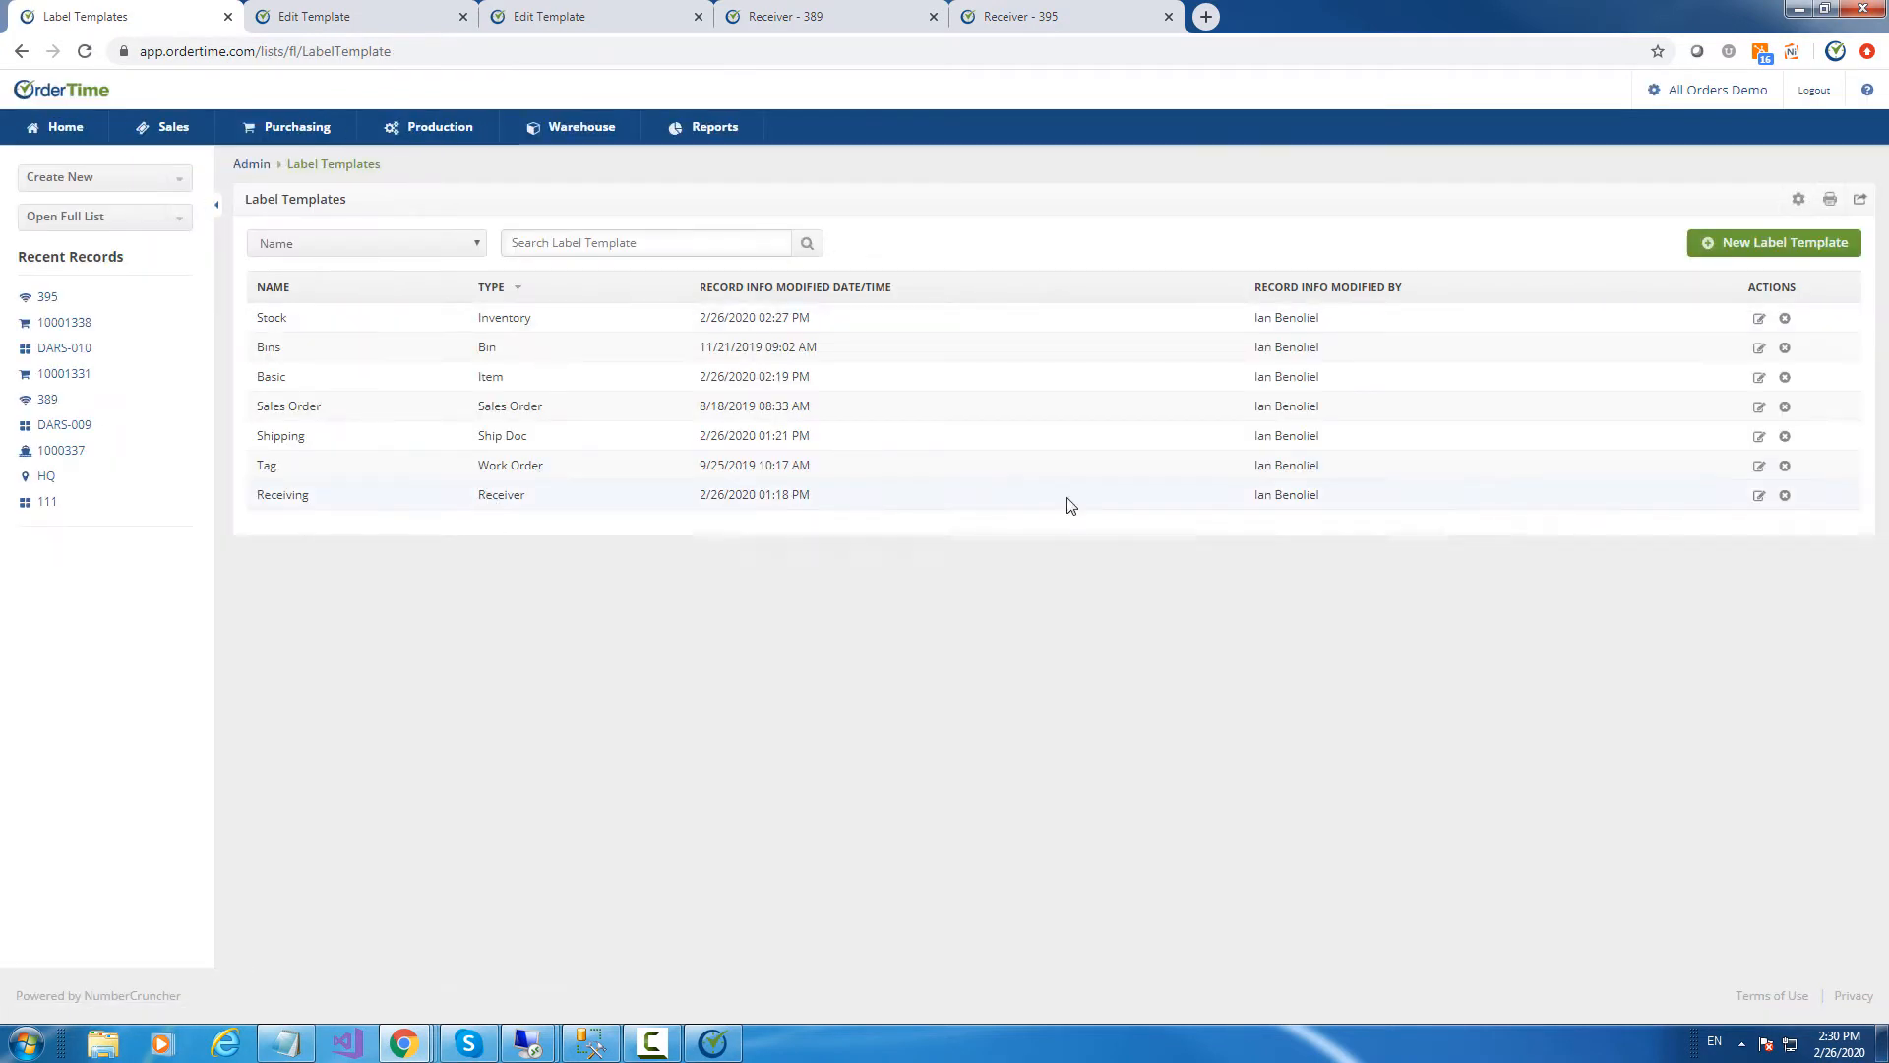
{"action": "left_click", "coordinate": [1758, 499]}
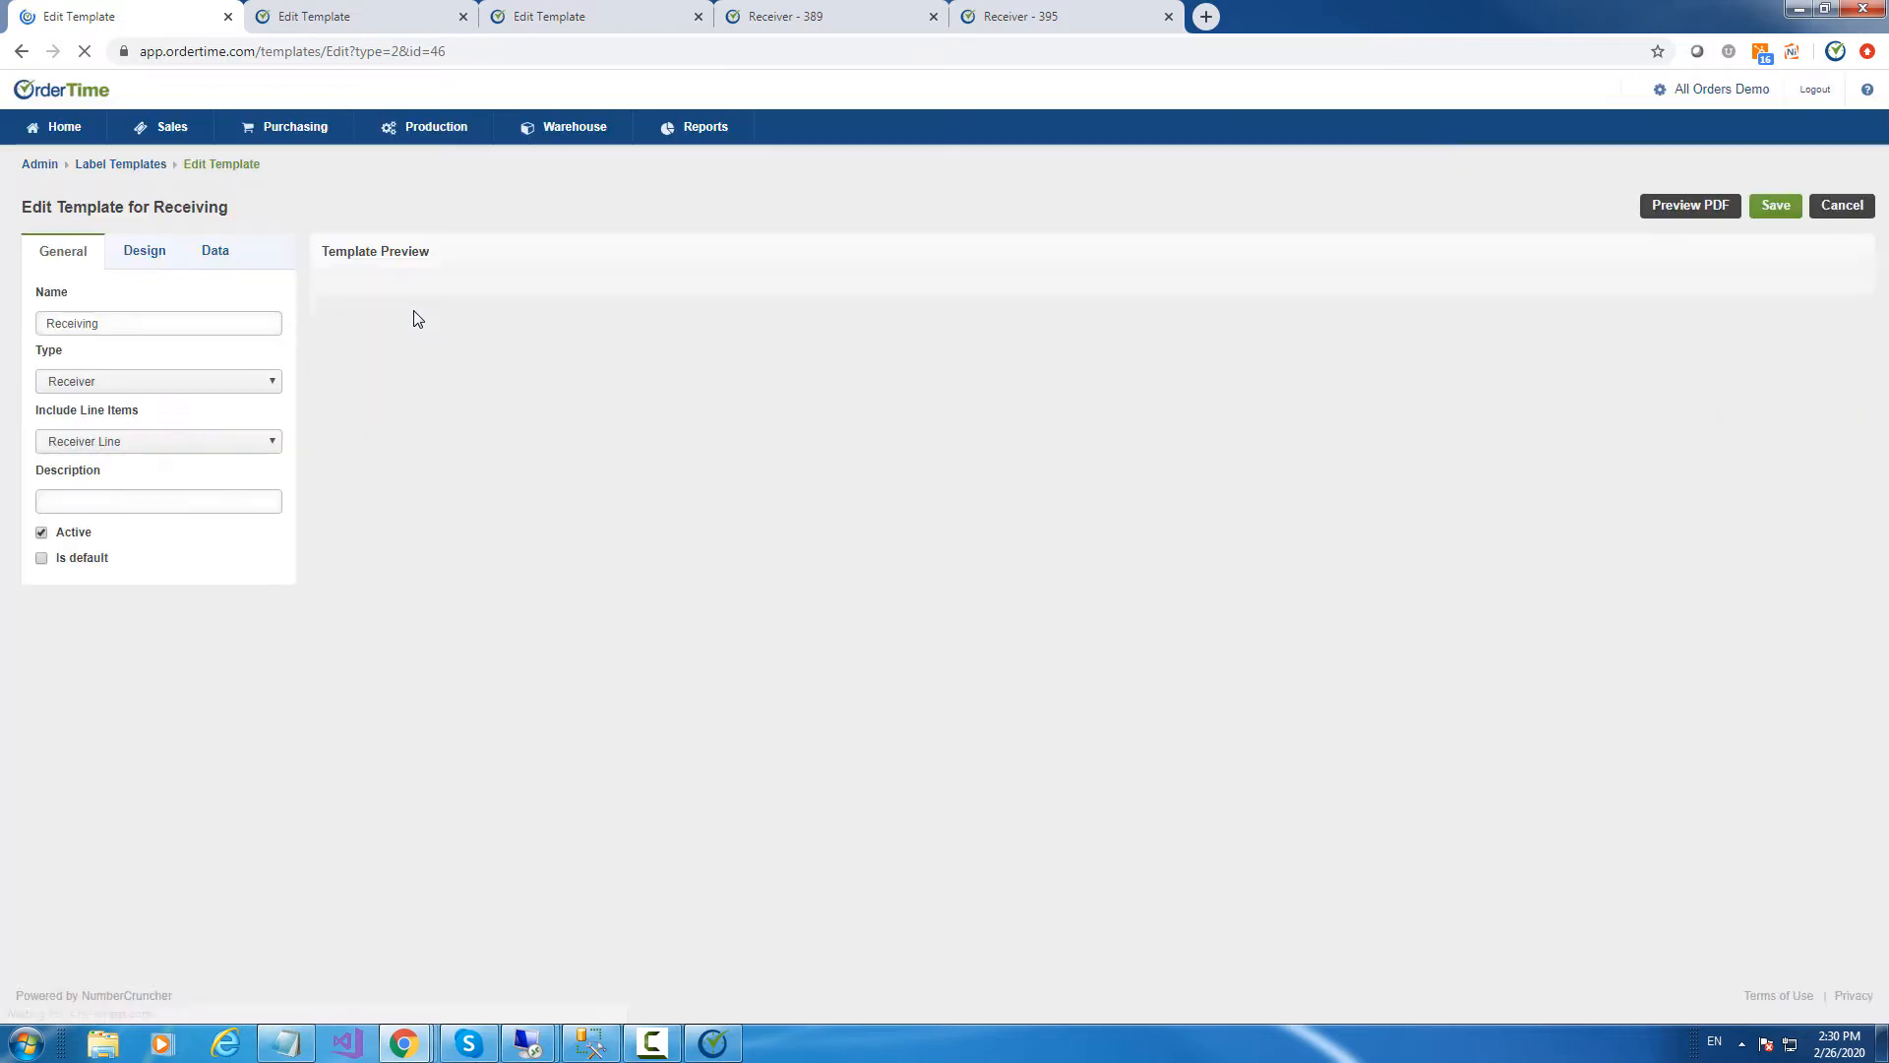
{"action": "left_click", "coordinate": [214, 252]}
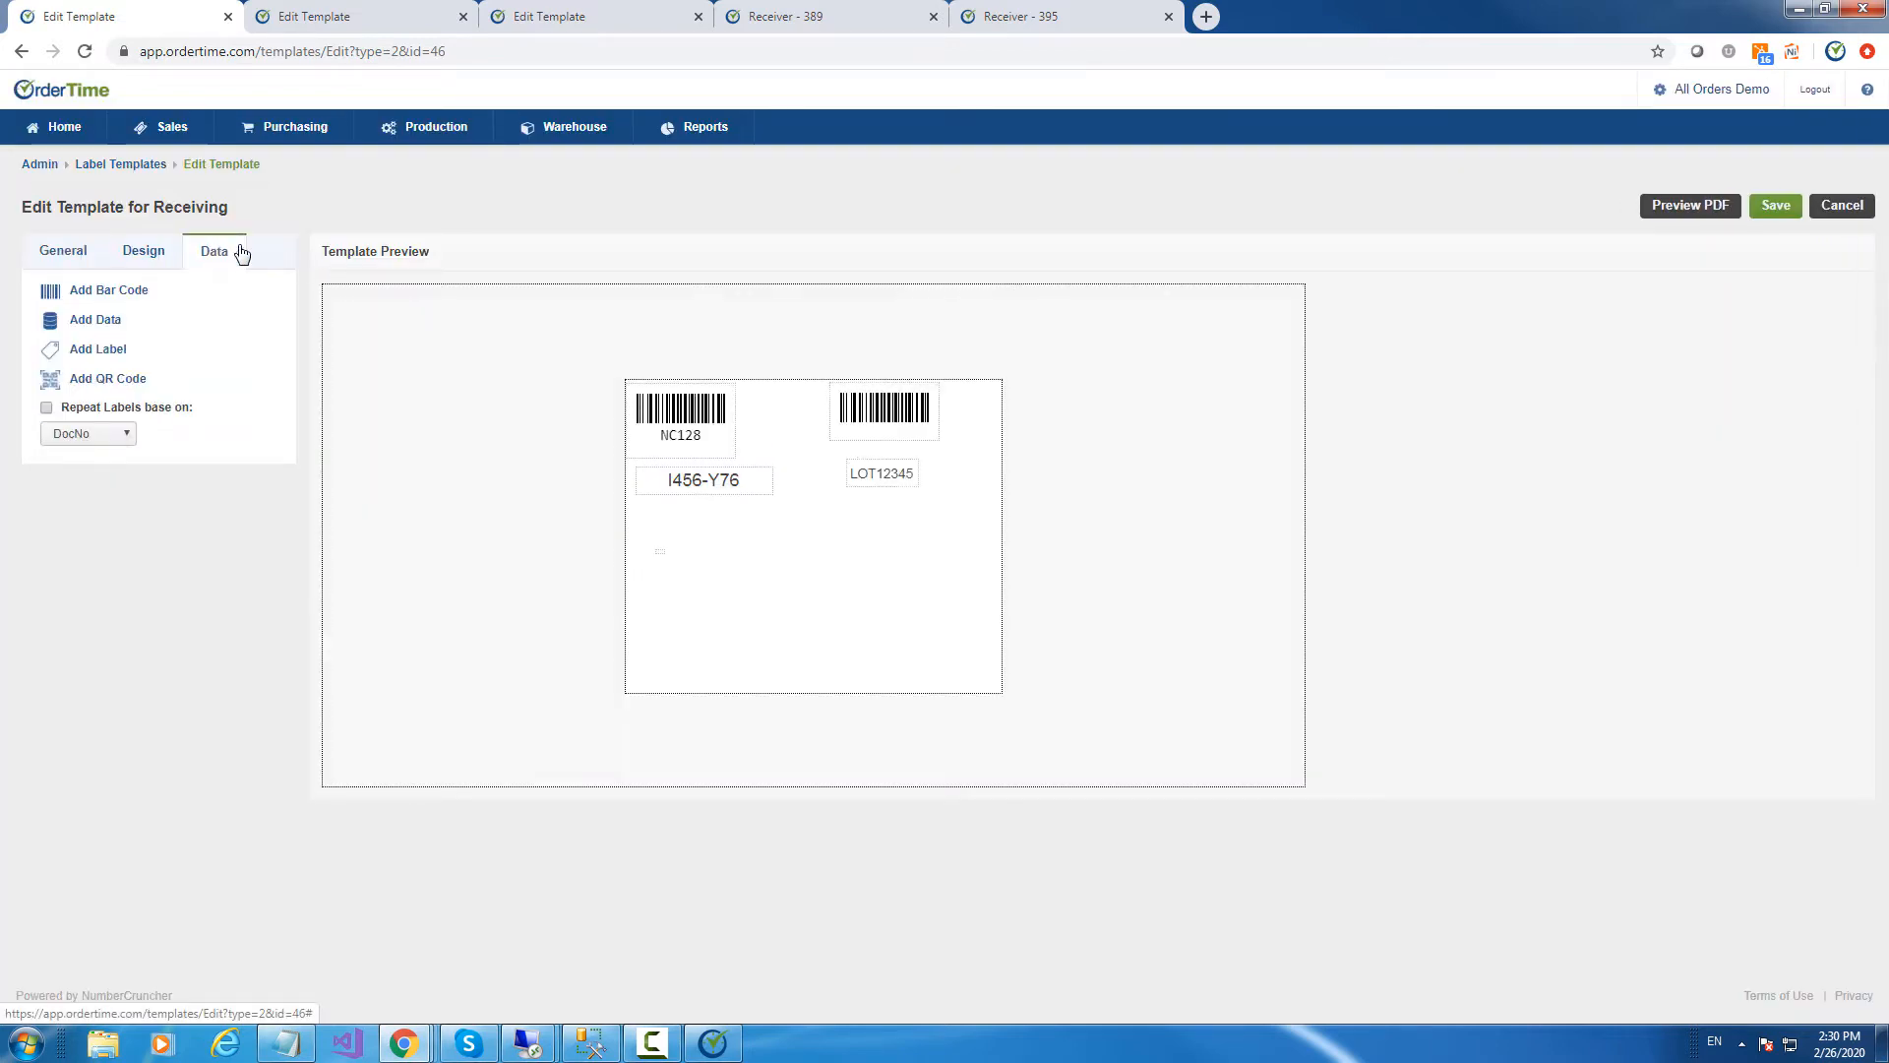
{"action": "left_click_drag", "start_coordinate": [700, 480], "coordinate": [704, 504]}
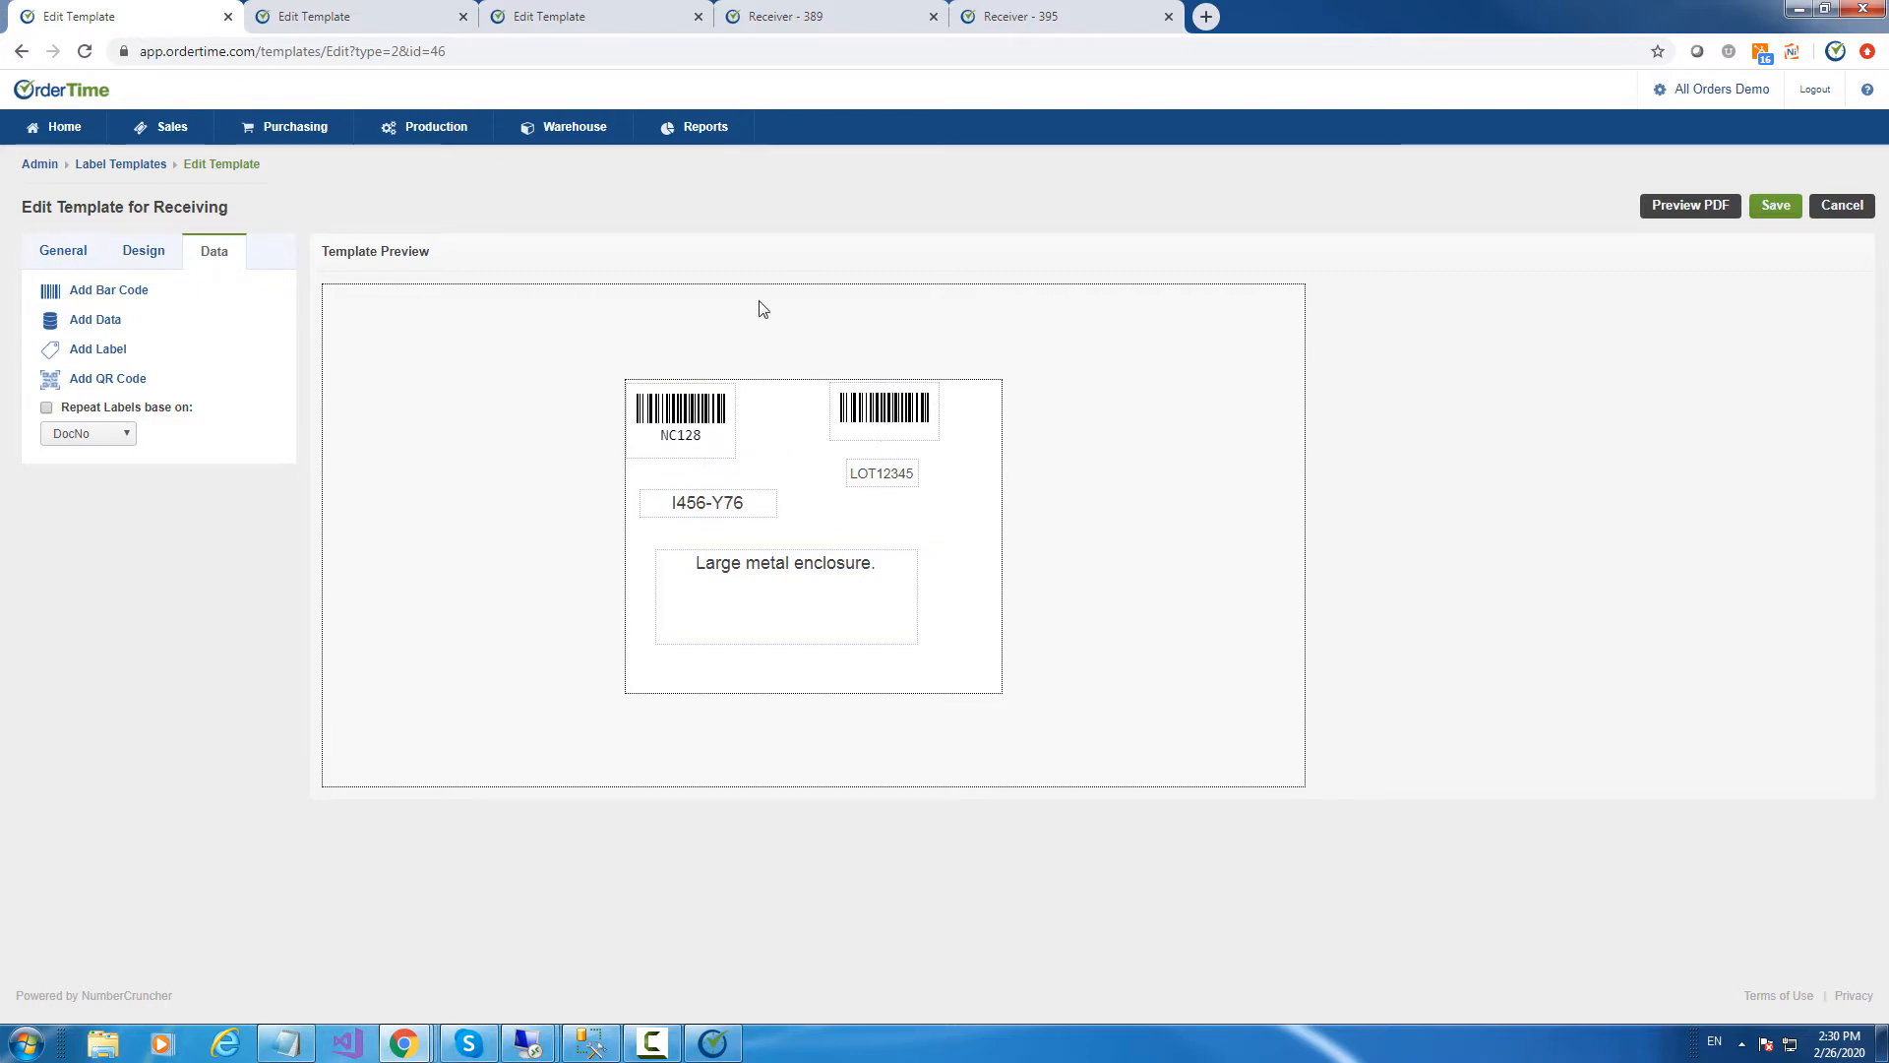
{"action": "left_click", "coordinate": [1776, 207]}
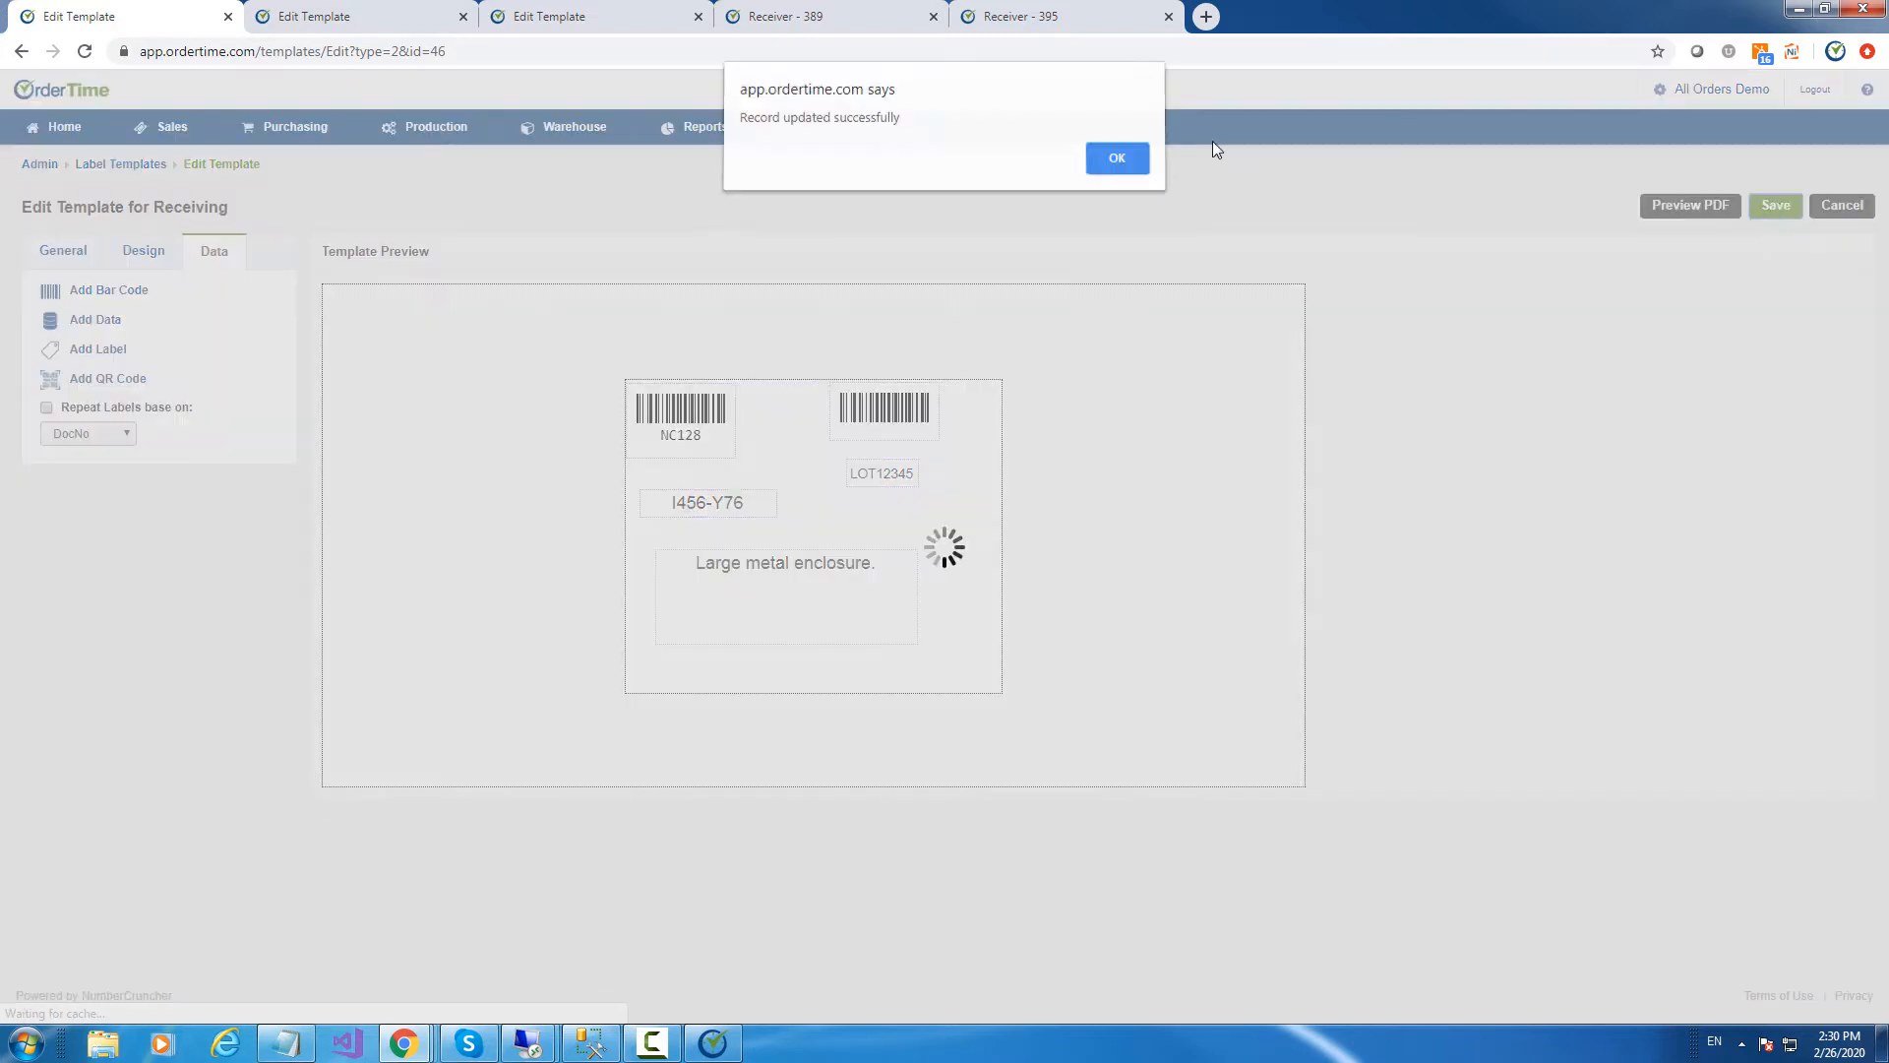
{"action": "left_click", "coordinate": [1106, 166]}
{"action": "left_click", "coordinate": [36, 138]}
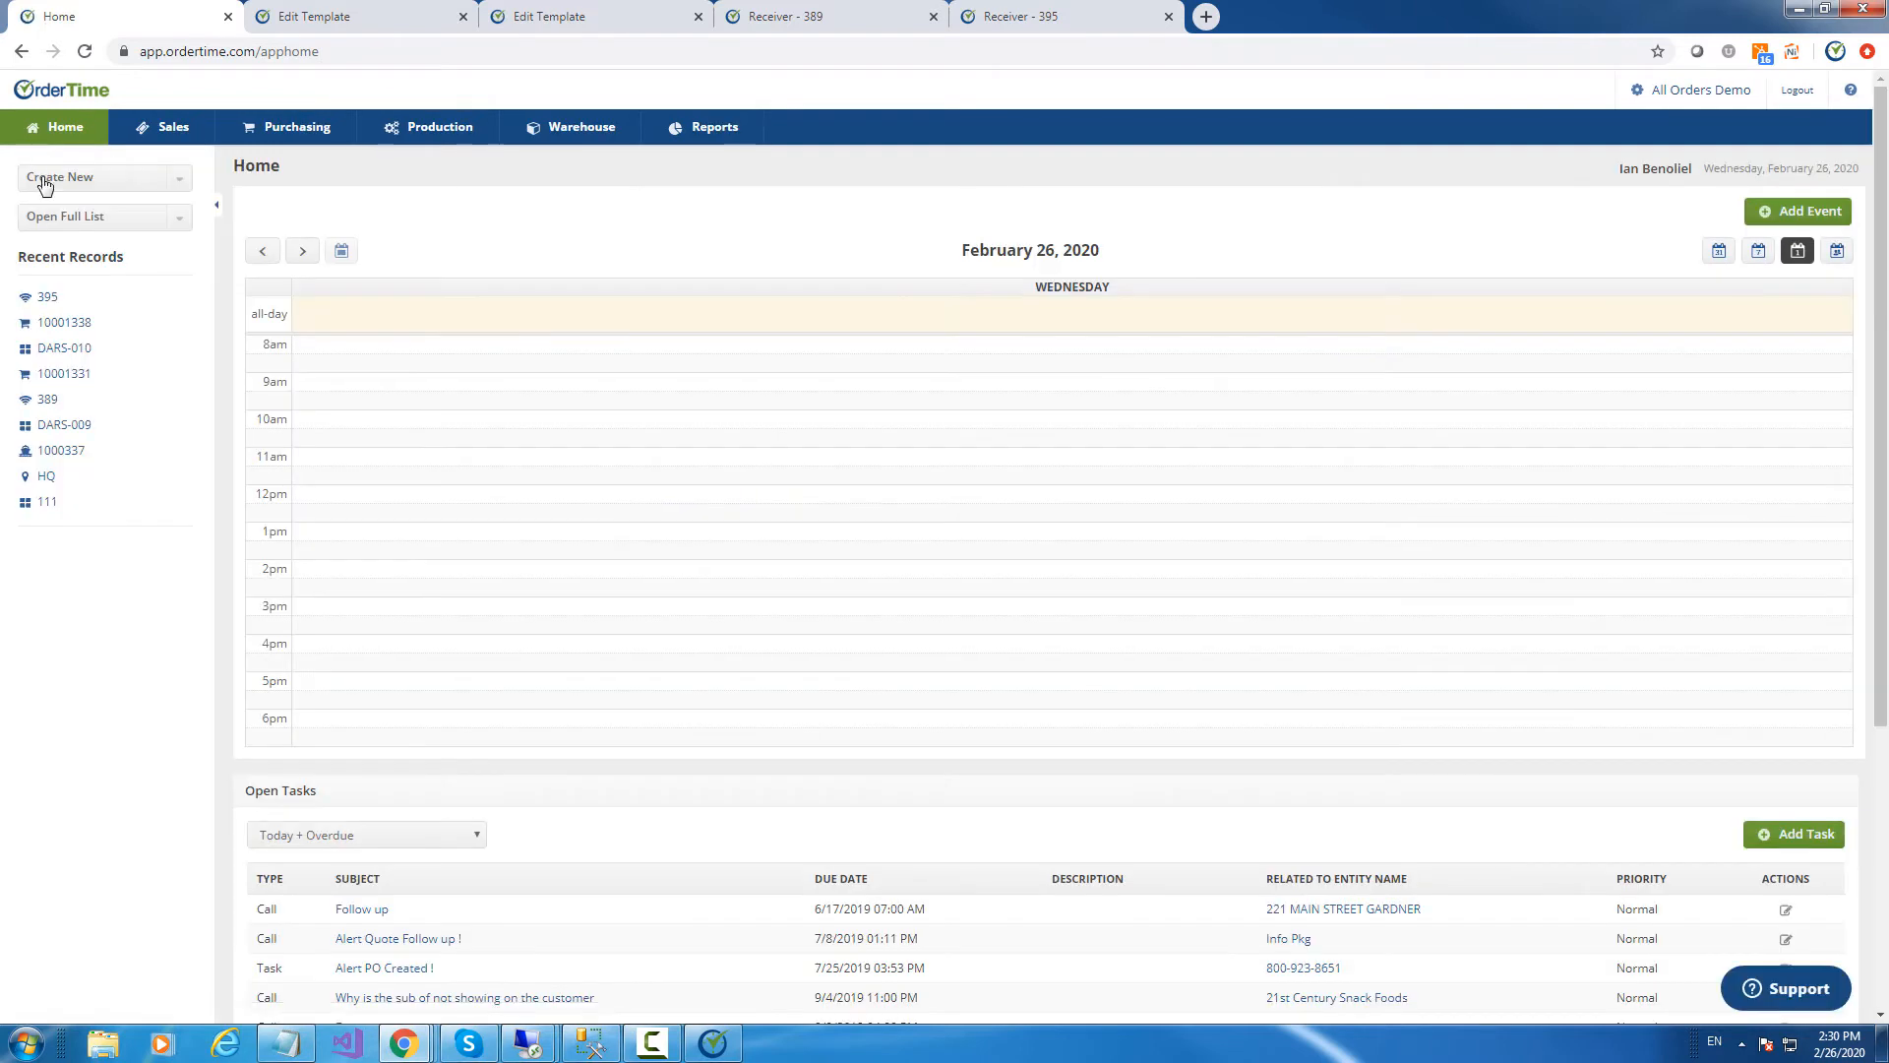
Print Receiver 395's Receiving labels and review the PDF showing lots 31223 and 897589275
{"action": "left_click", "coordinate": [50, 300]}
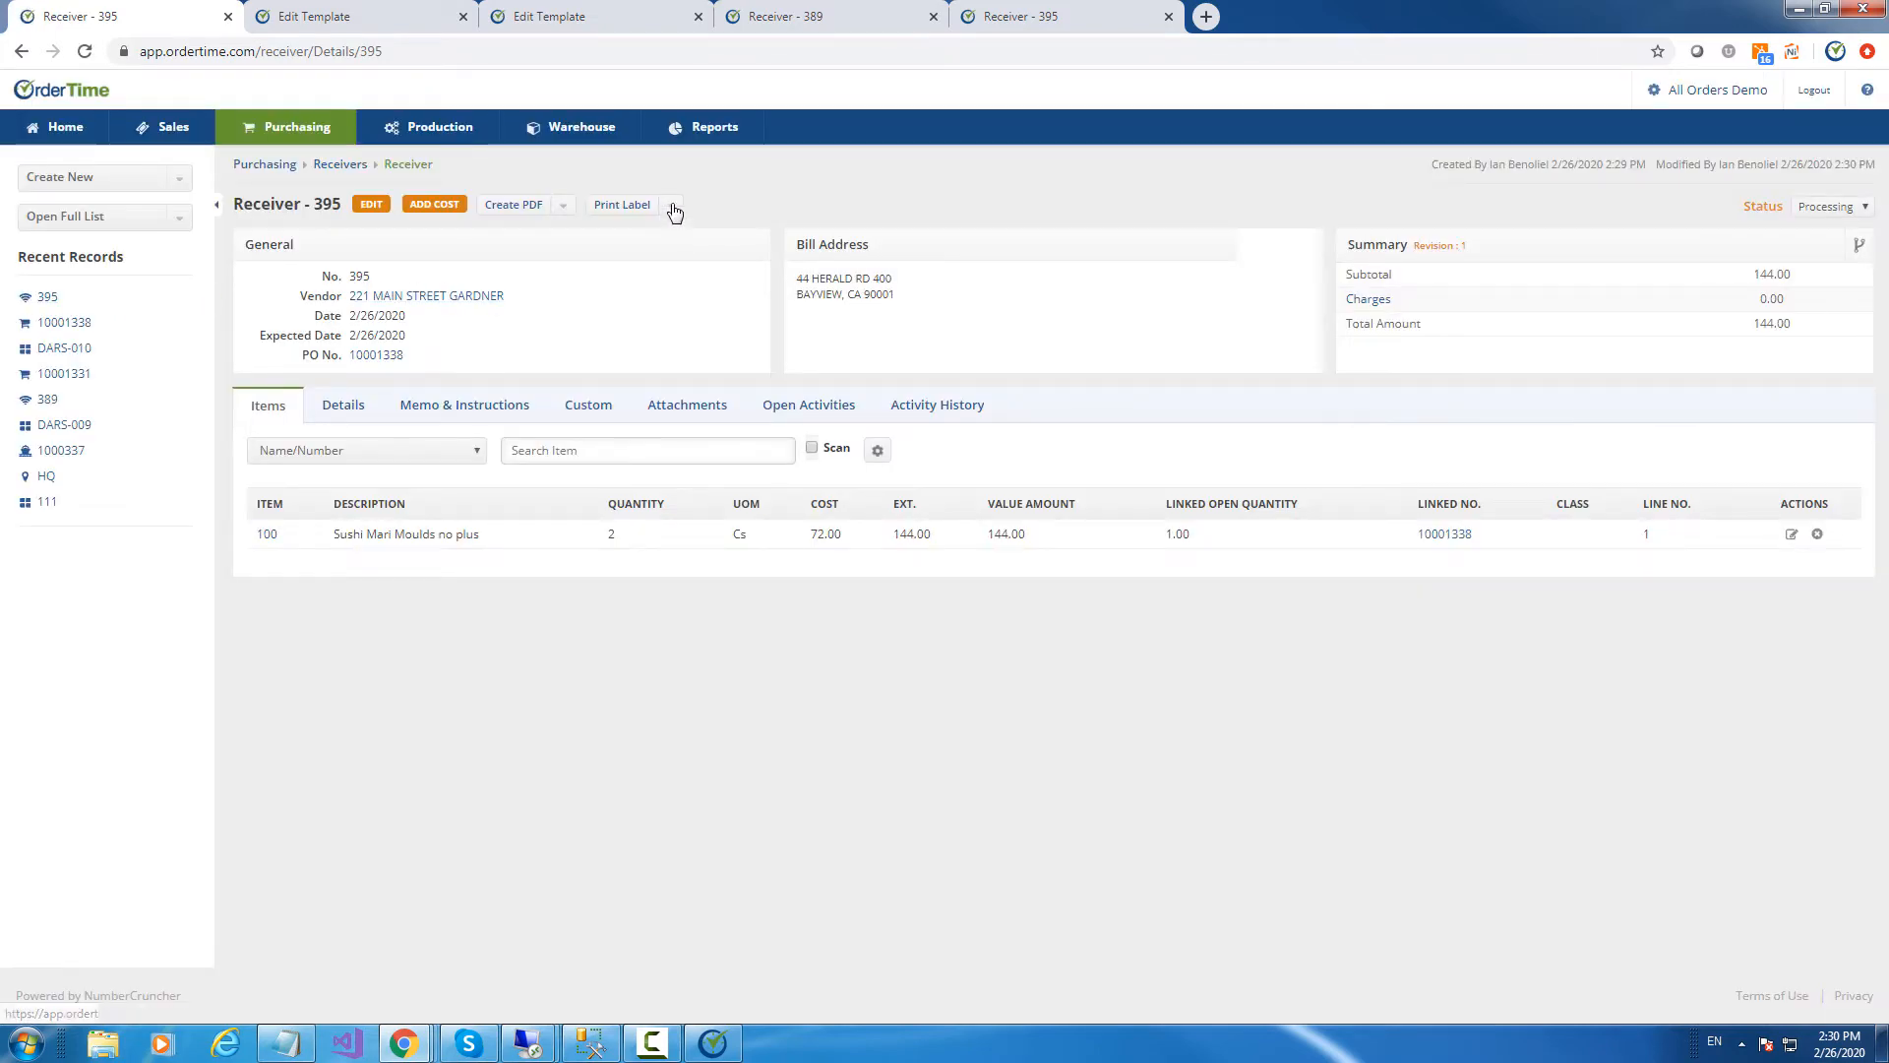
{"action": "left_click", "coordinate": [670, 205]}
{"action": "left_click", "coordinate": [618, 232]}
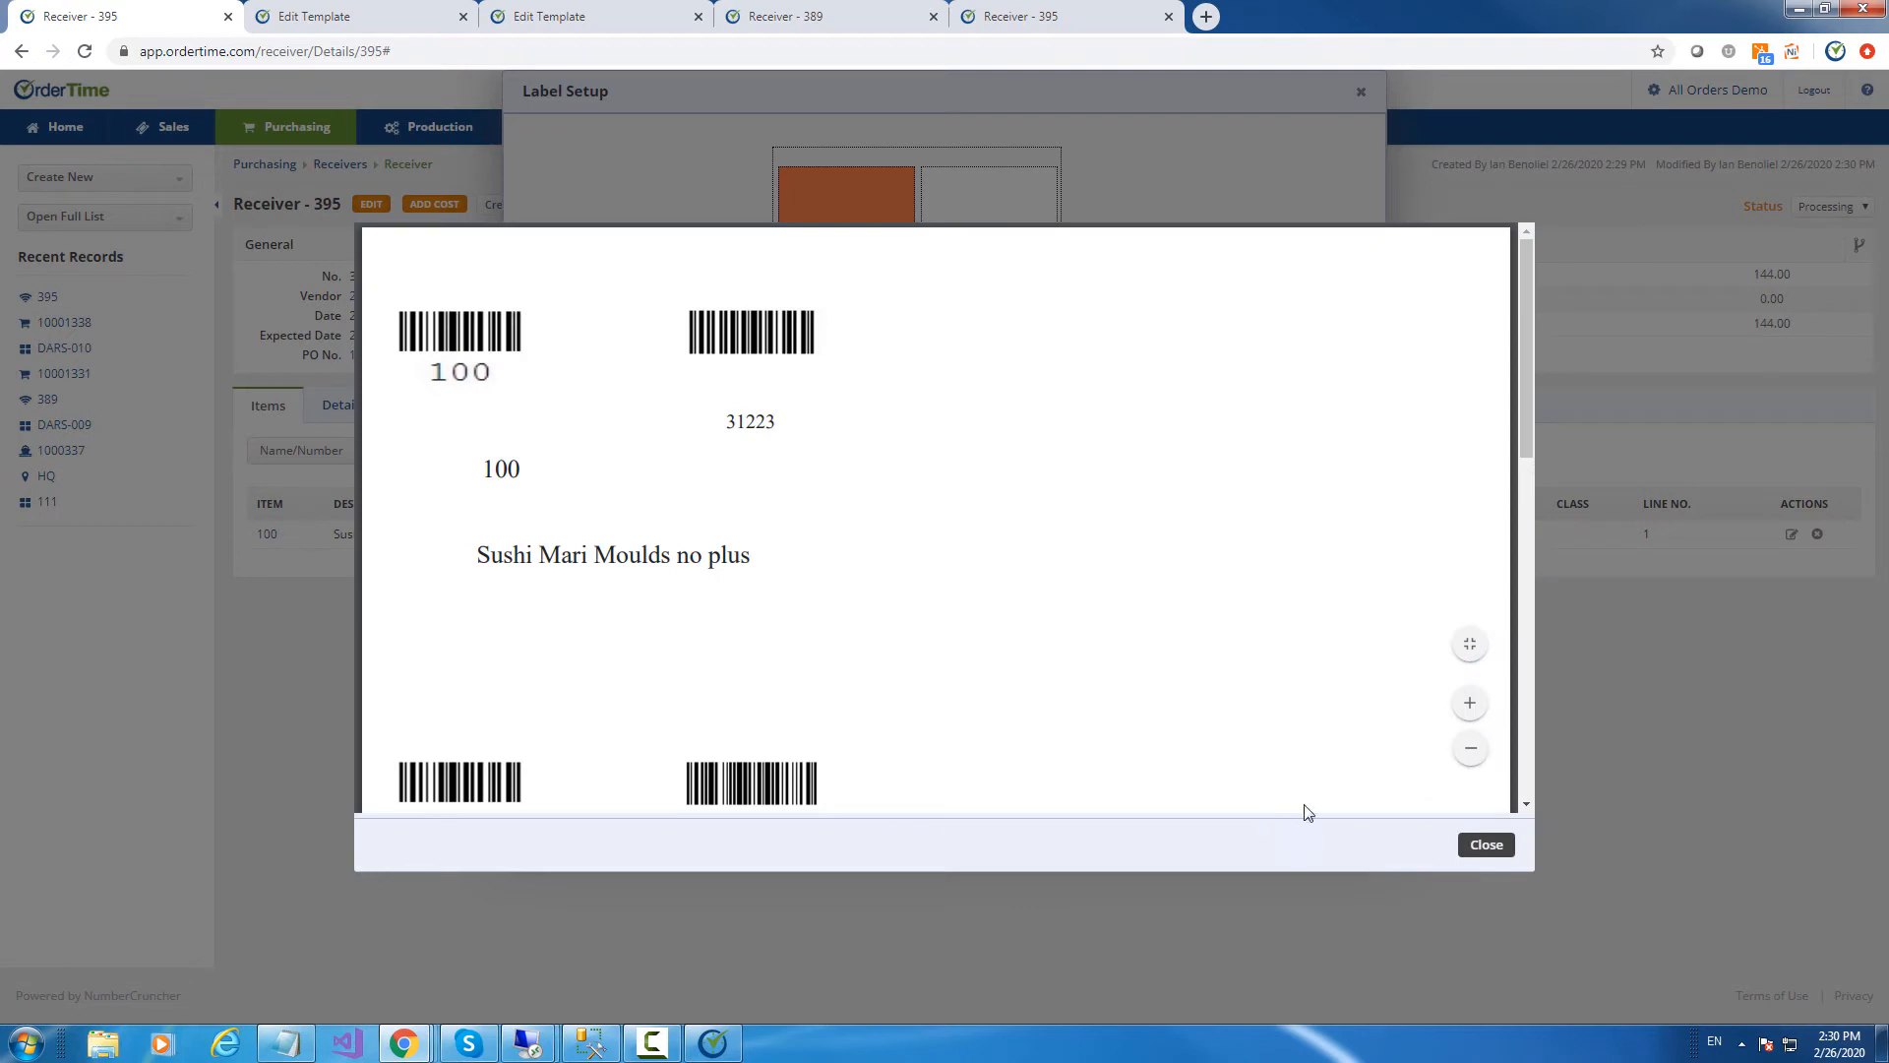
{"action": "left_click_drag", "start_coordinate": [1527, 392], "coordinate": [1560, 504]}
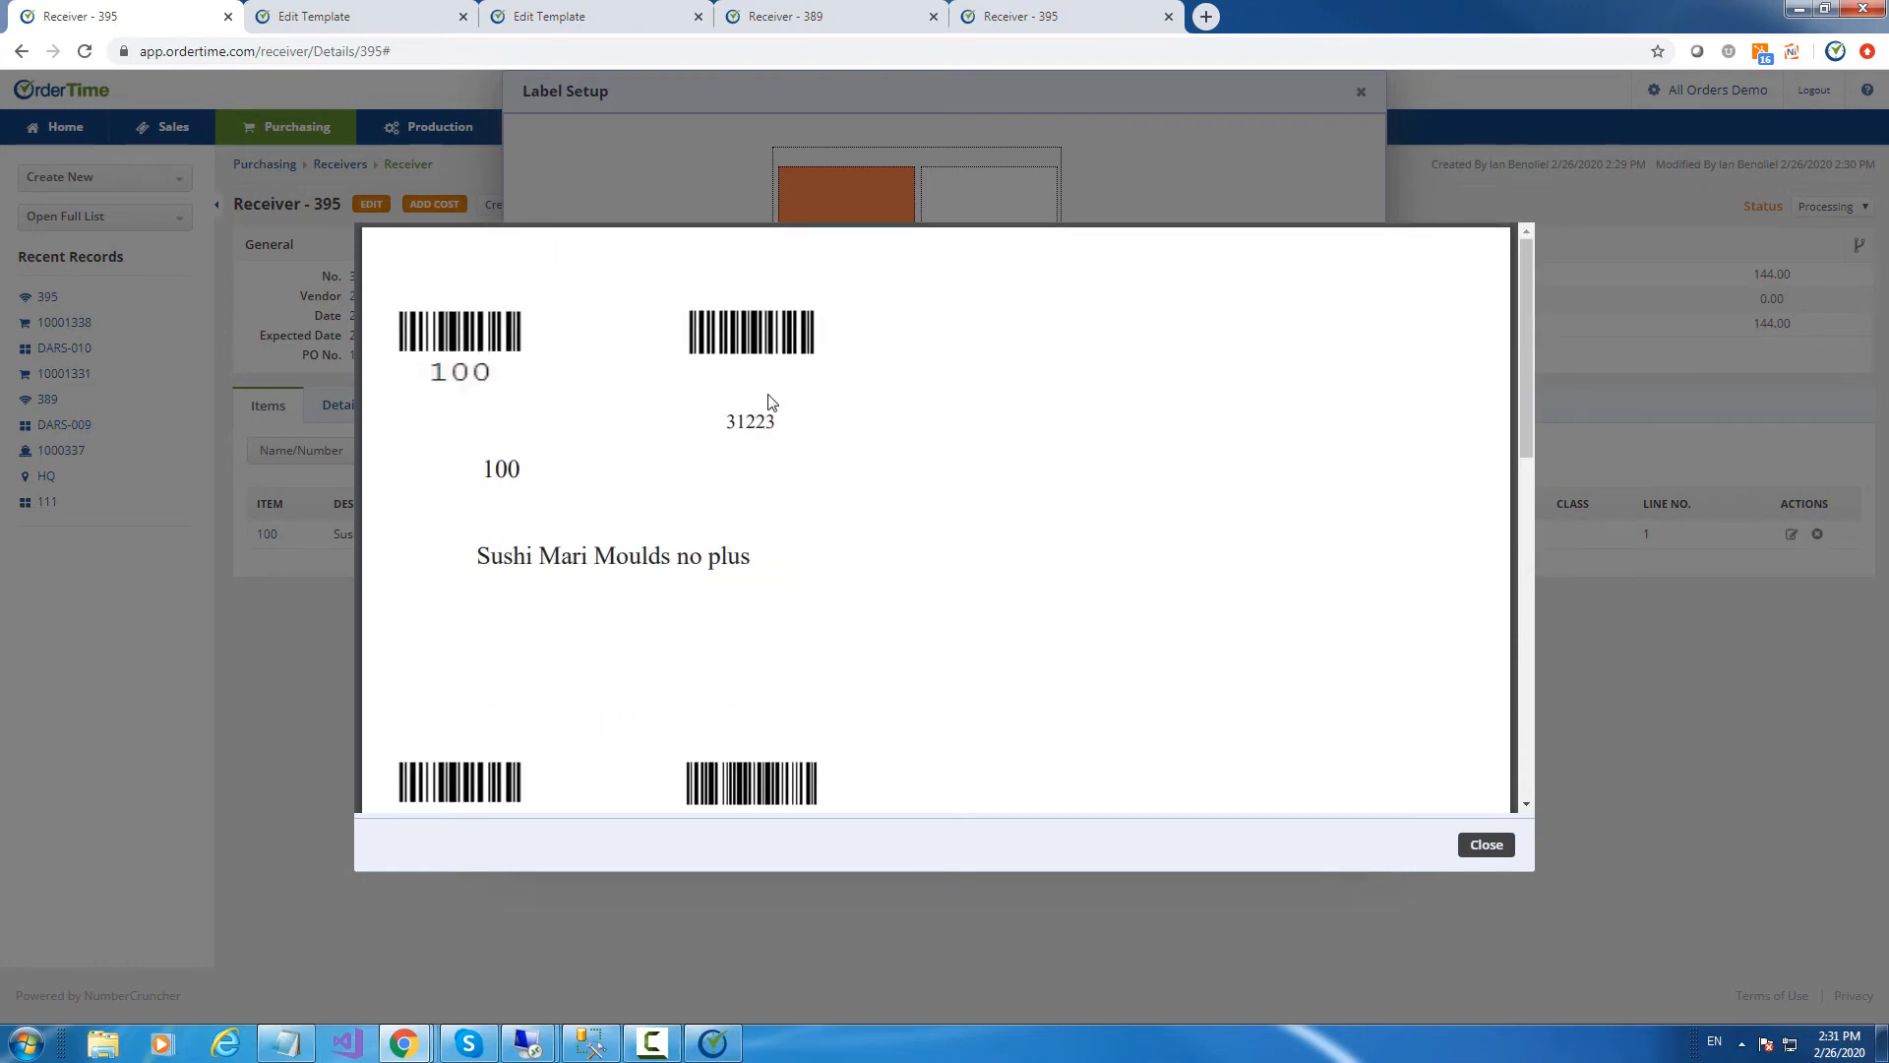
{"action": "scroll", "coordinate": [777, 408], "scroll_direction": "down", "scroll_amount": 2}
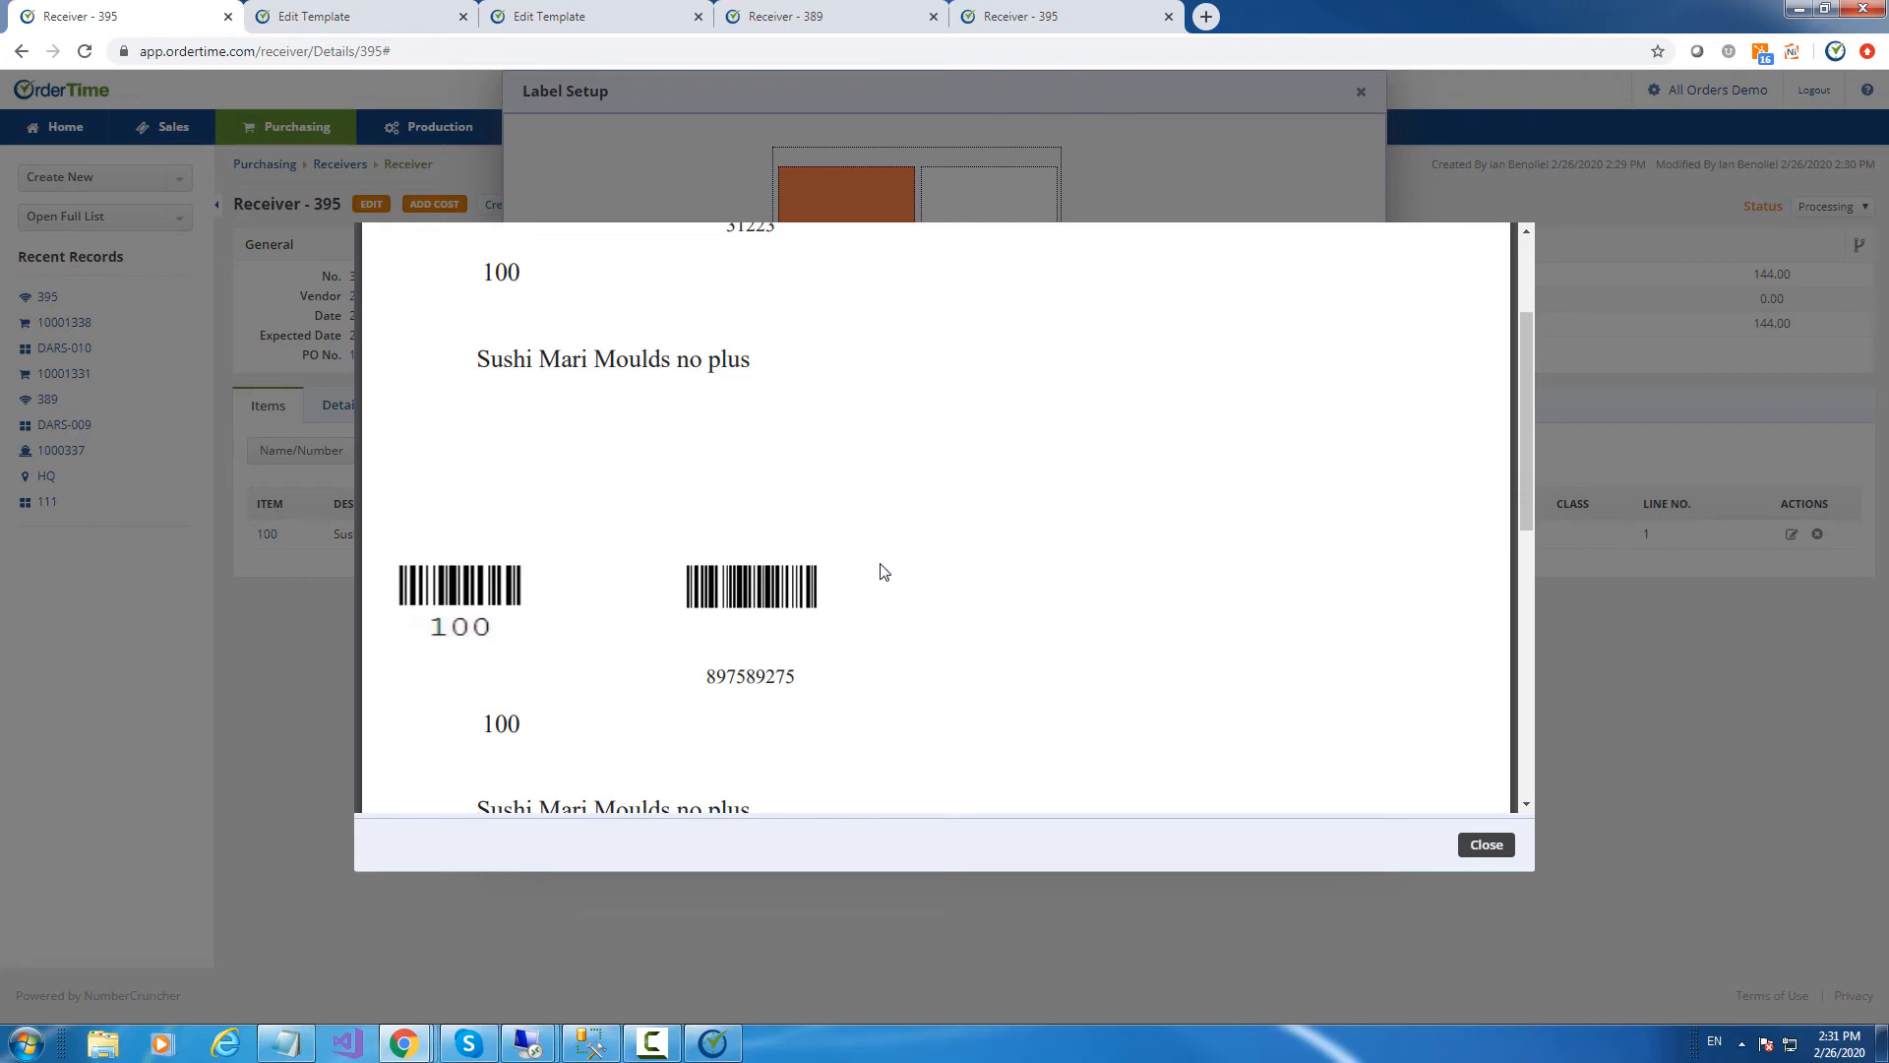
{"action": "scroll", "coordinate": [884, 572], "scroll_direction": "down", "scroll_amount": 2}
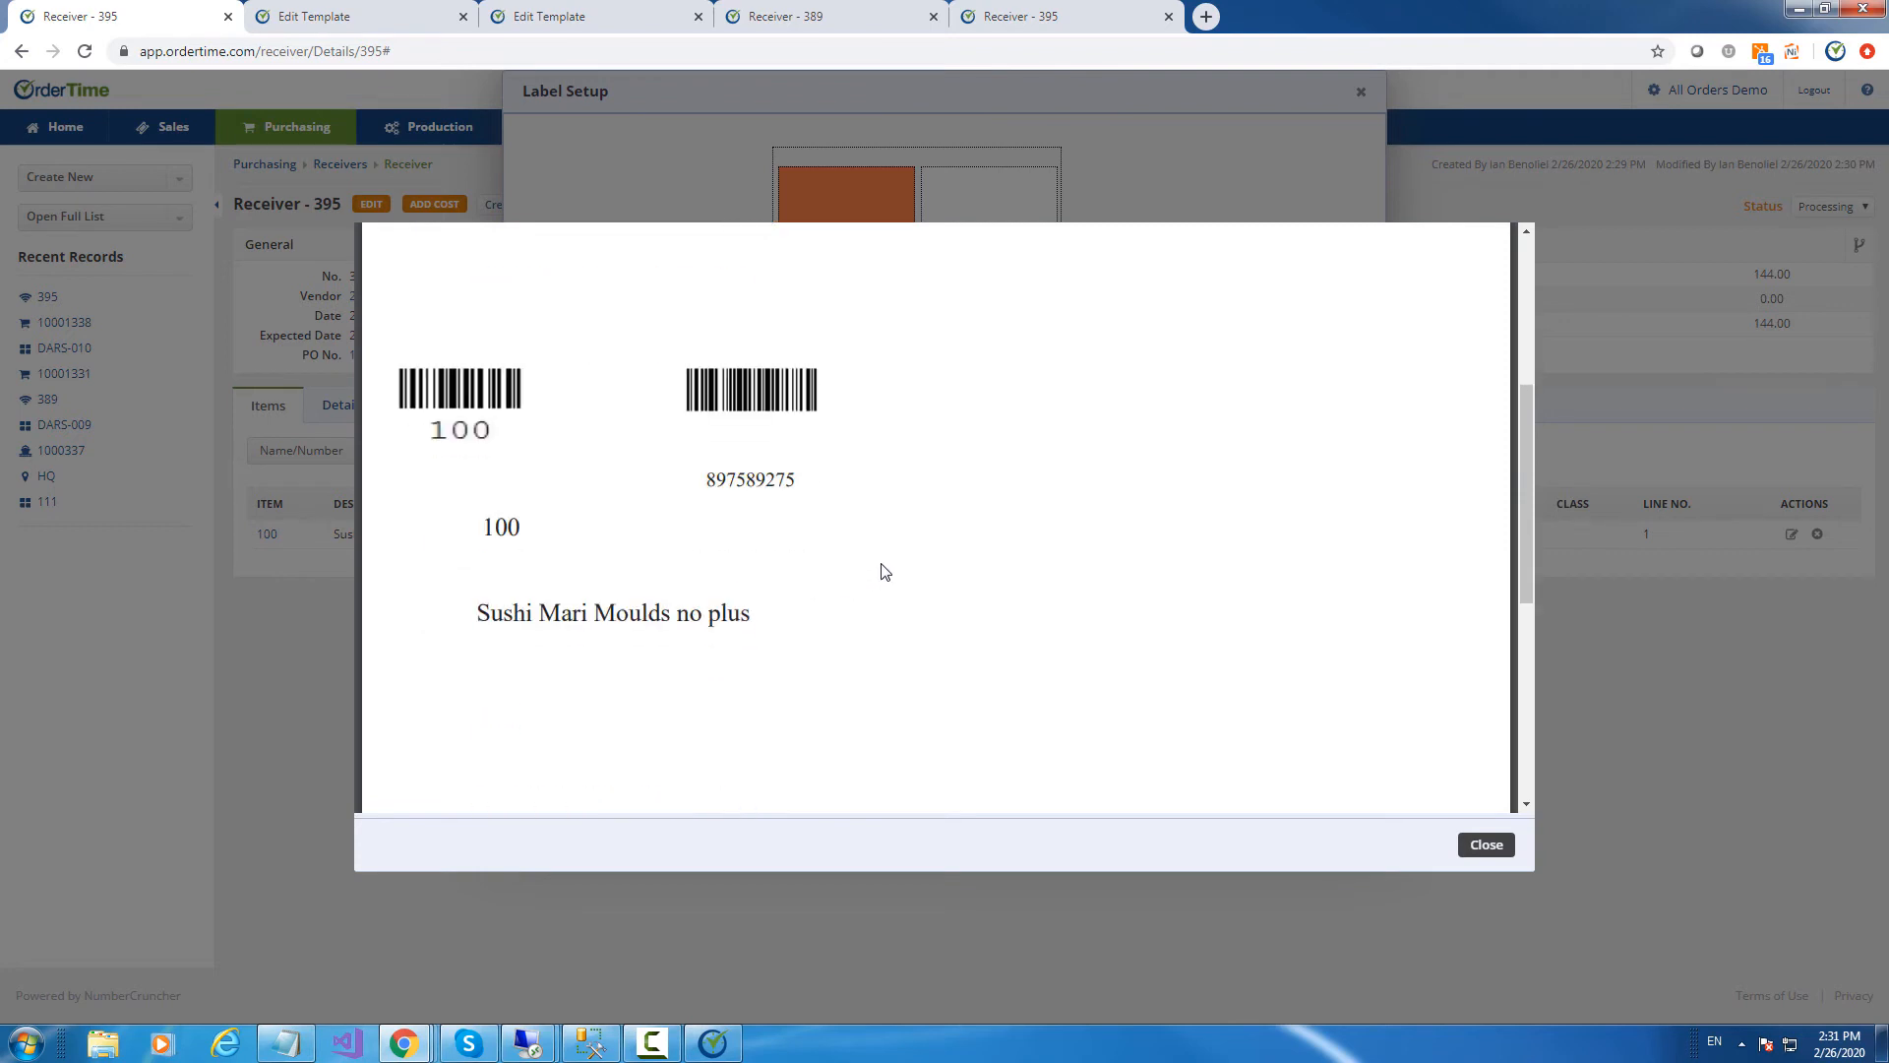
Close the label preview and cancel Label Setup to return to Receiver 395
{"action": "left_click", "coordinate": [1485, 844]}
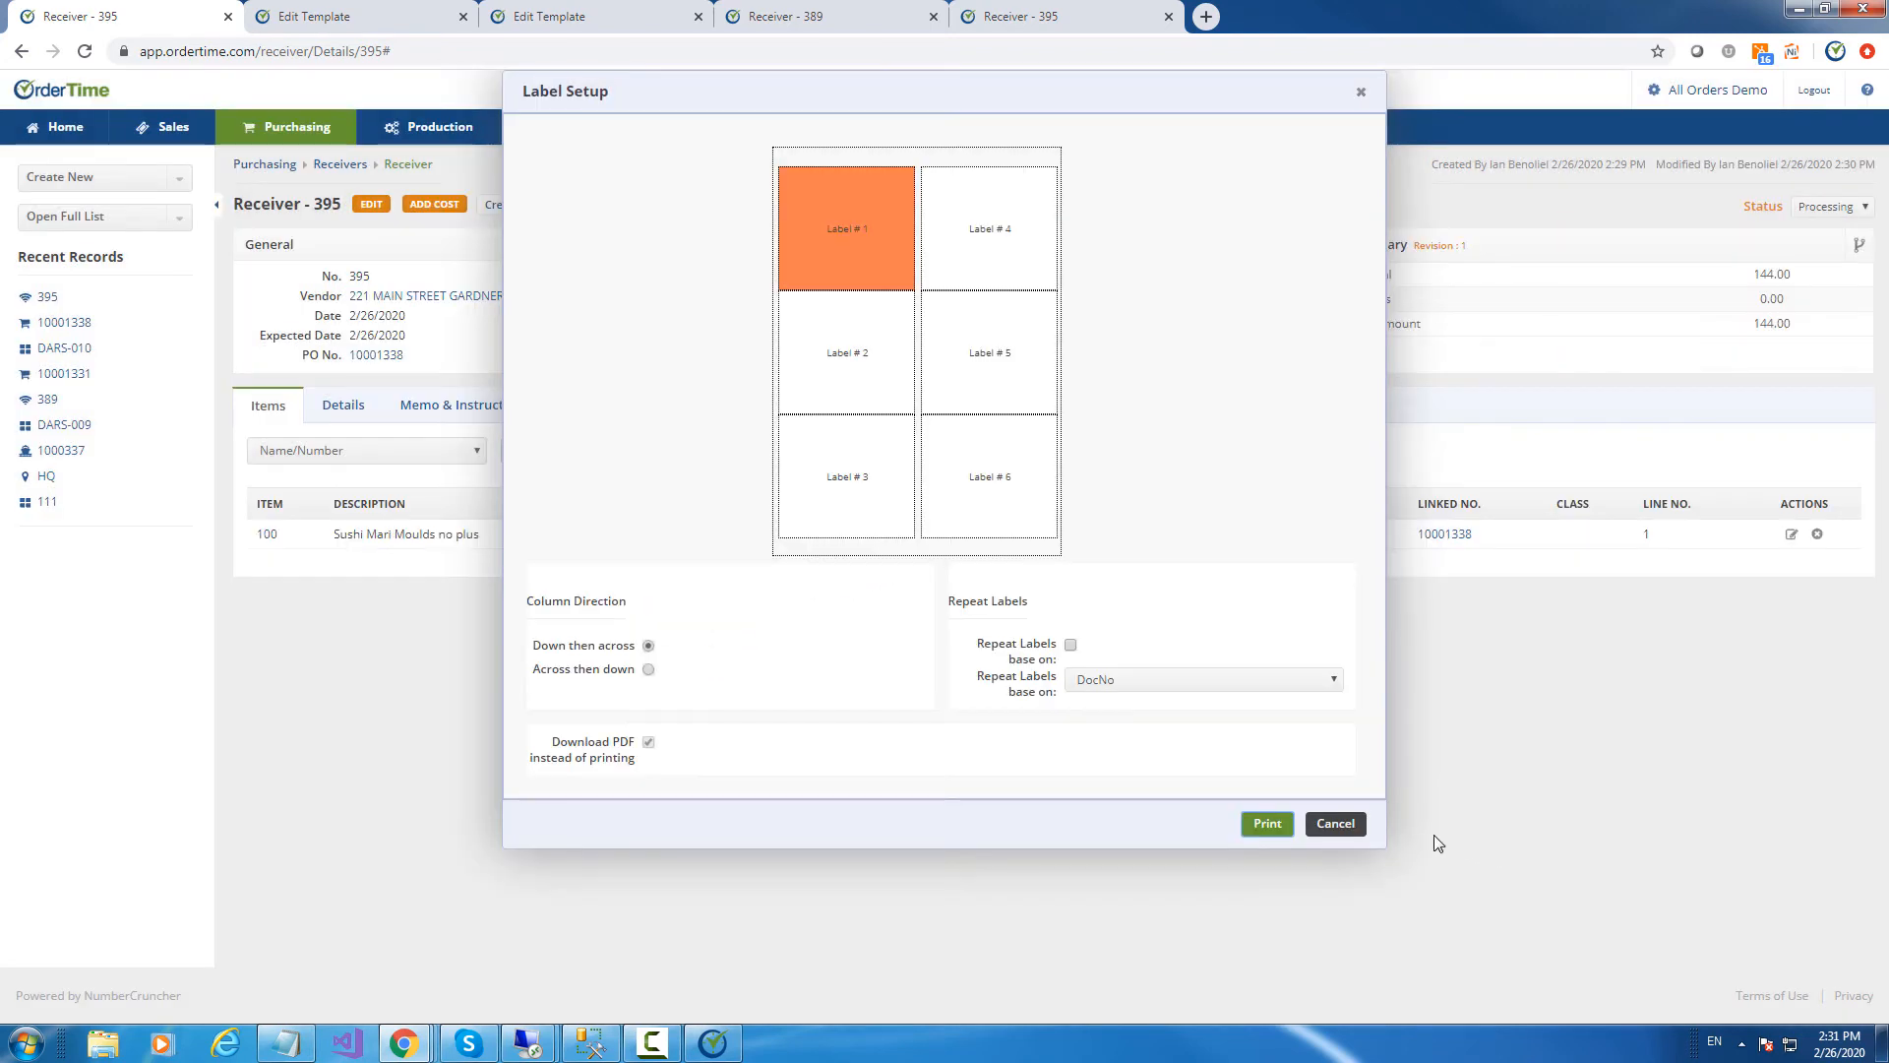
{"action": "left_click_drag", "start_coordinate": [1048, 101], "coordinate": [1081, 467]}
{"action": "left_click", "coordinate": [1334, 825]}
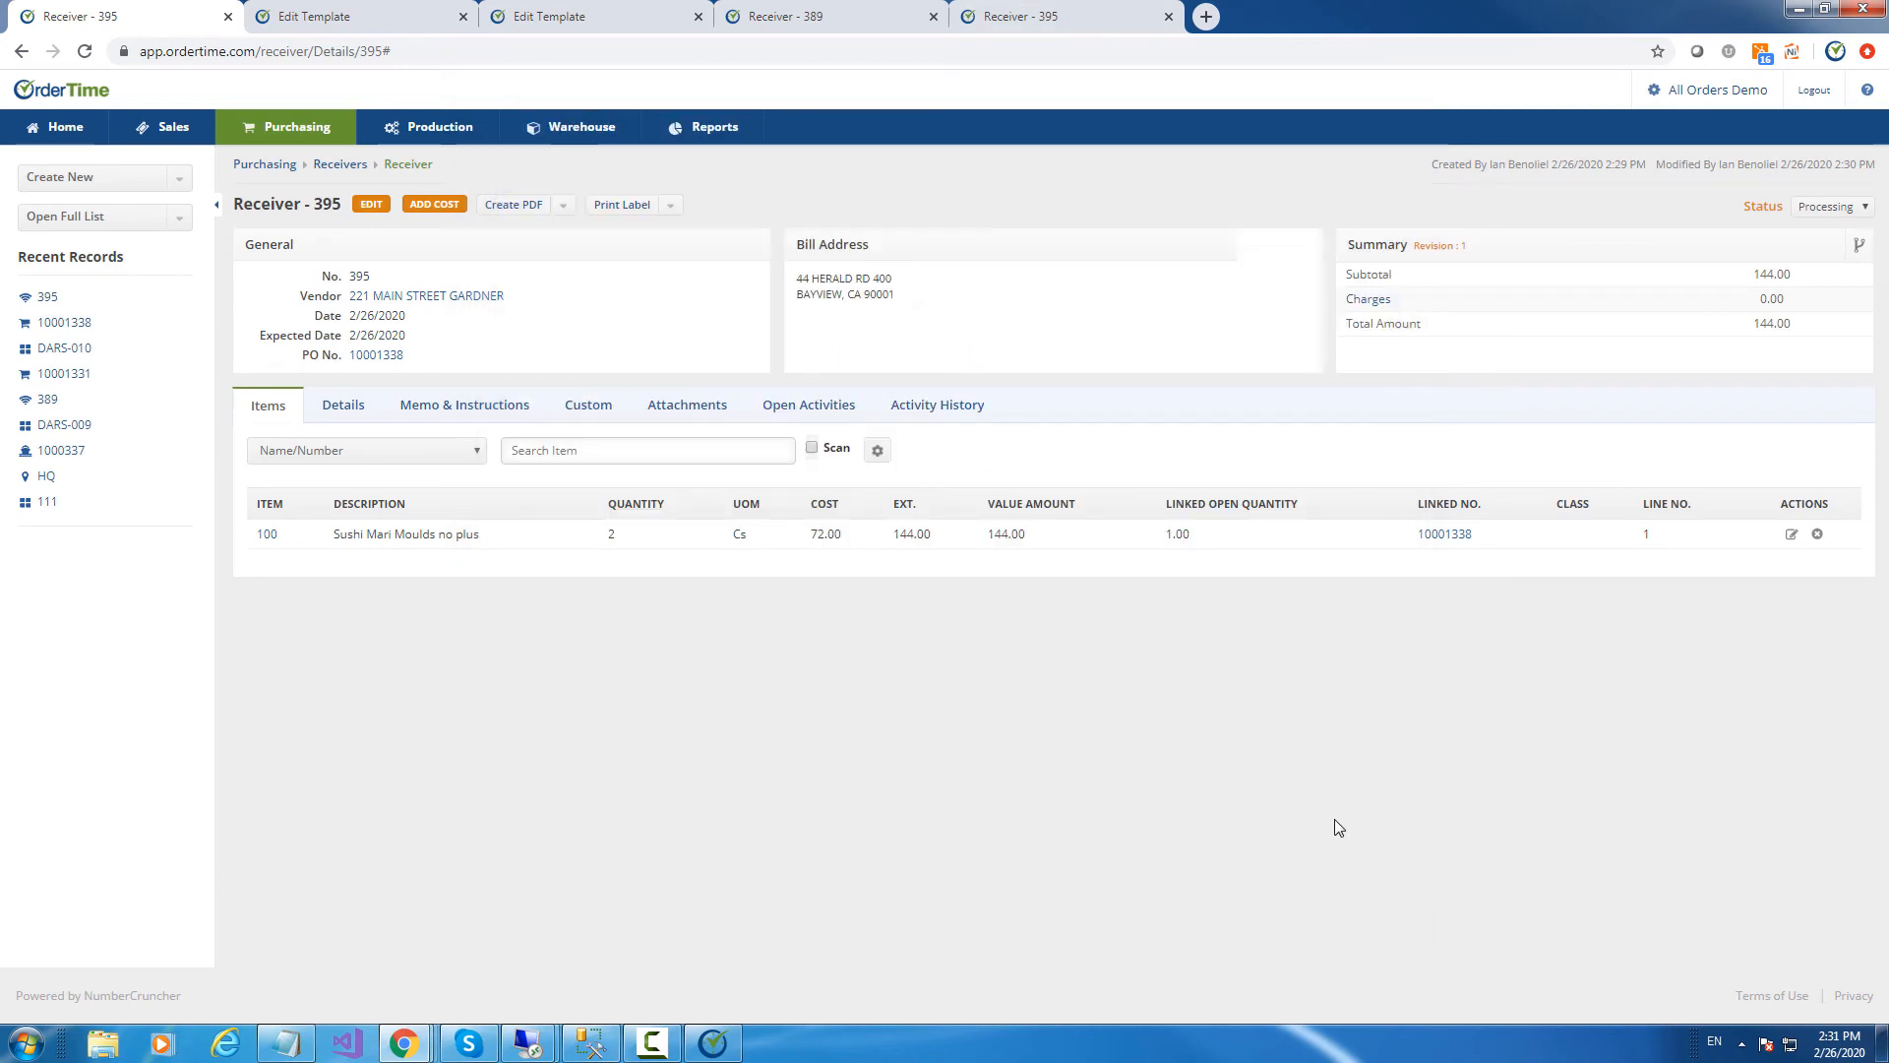